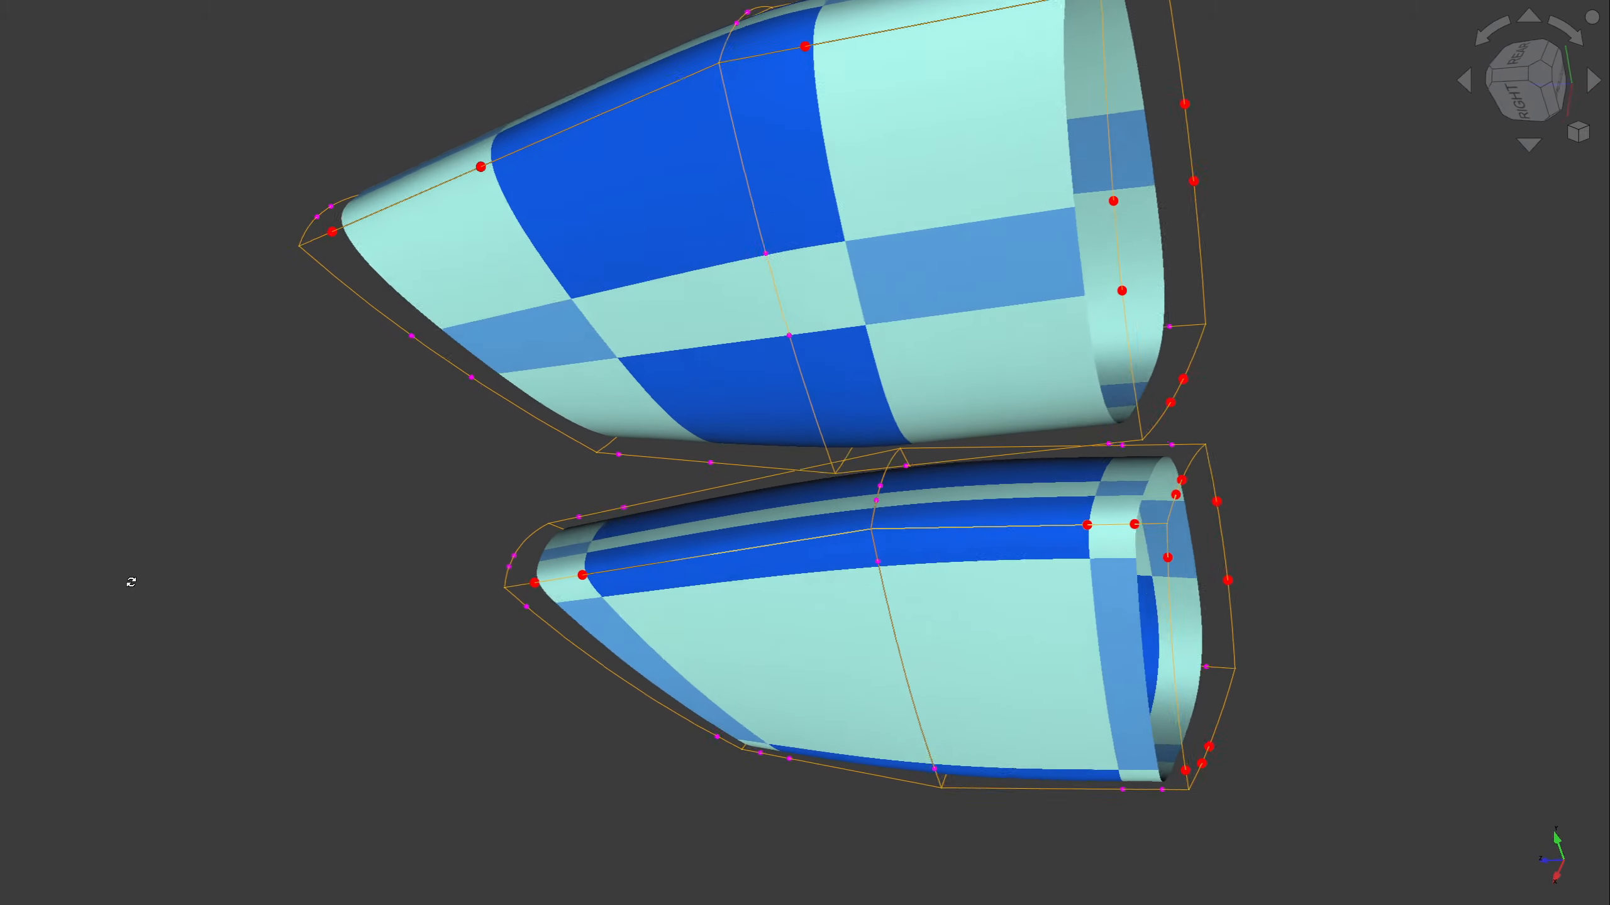
Stop the turntable animation, turning off its fullscreen display, and close the View Turntable dialog.
{"action": "mouse_move", "coordinate": [237, 529]}
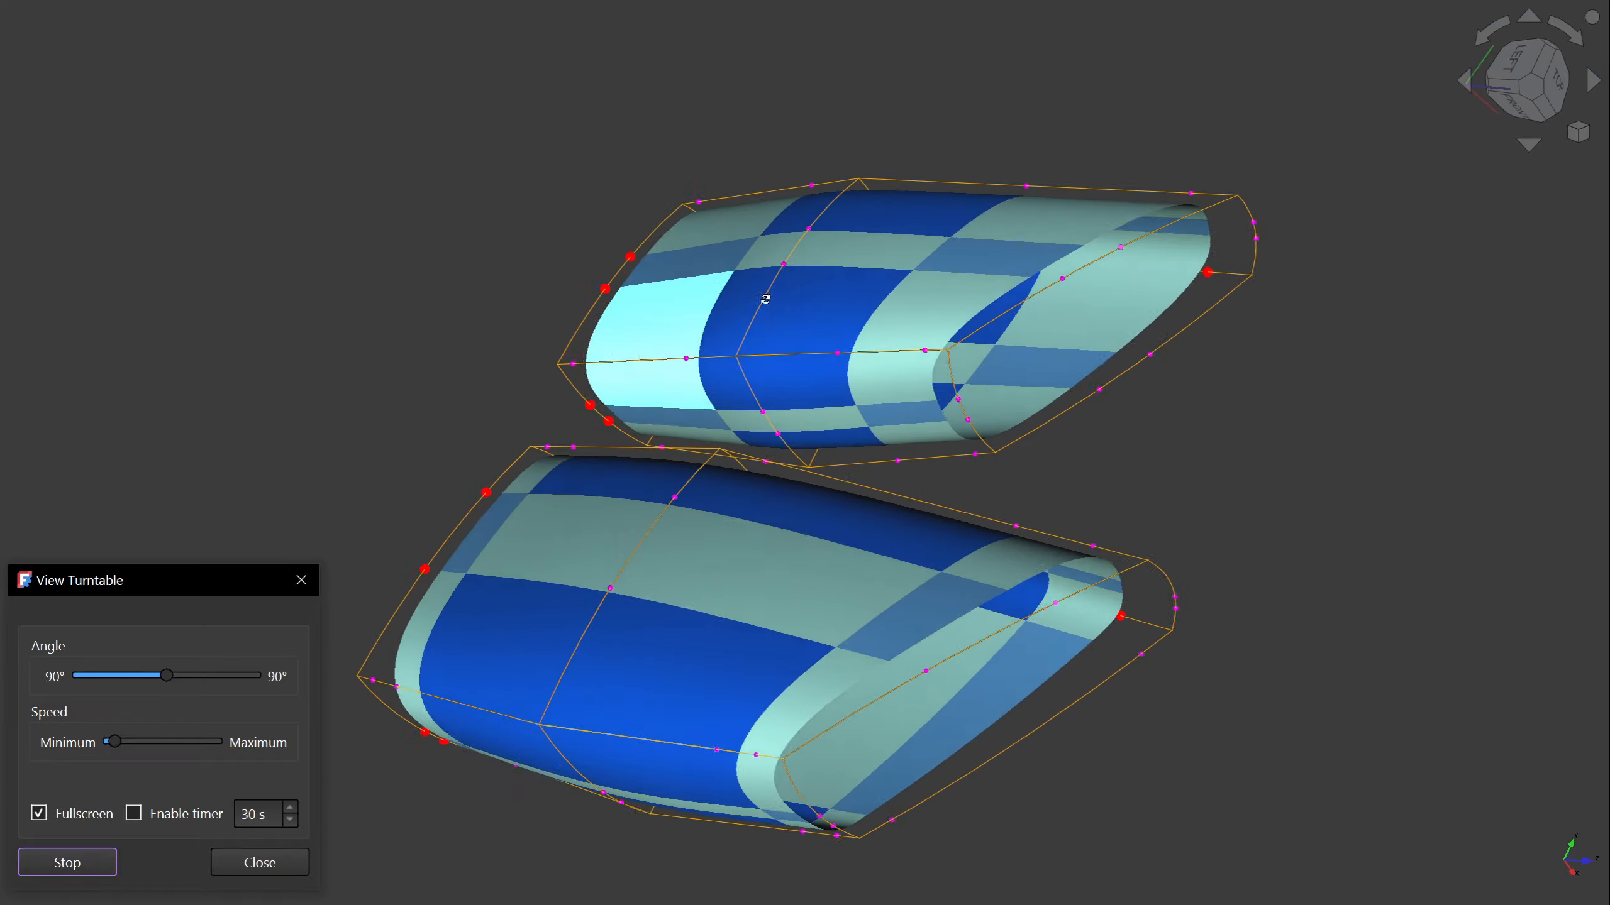
{"action": "left_click", "coordinate": [343, 403]}
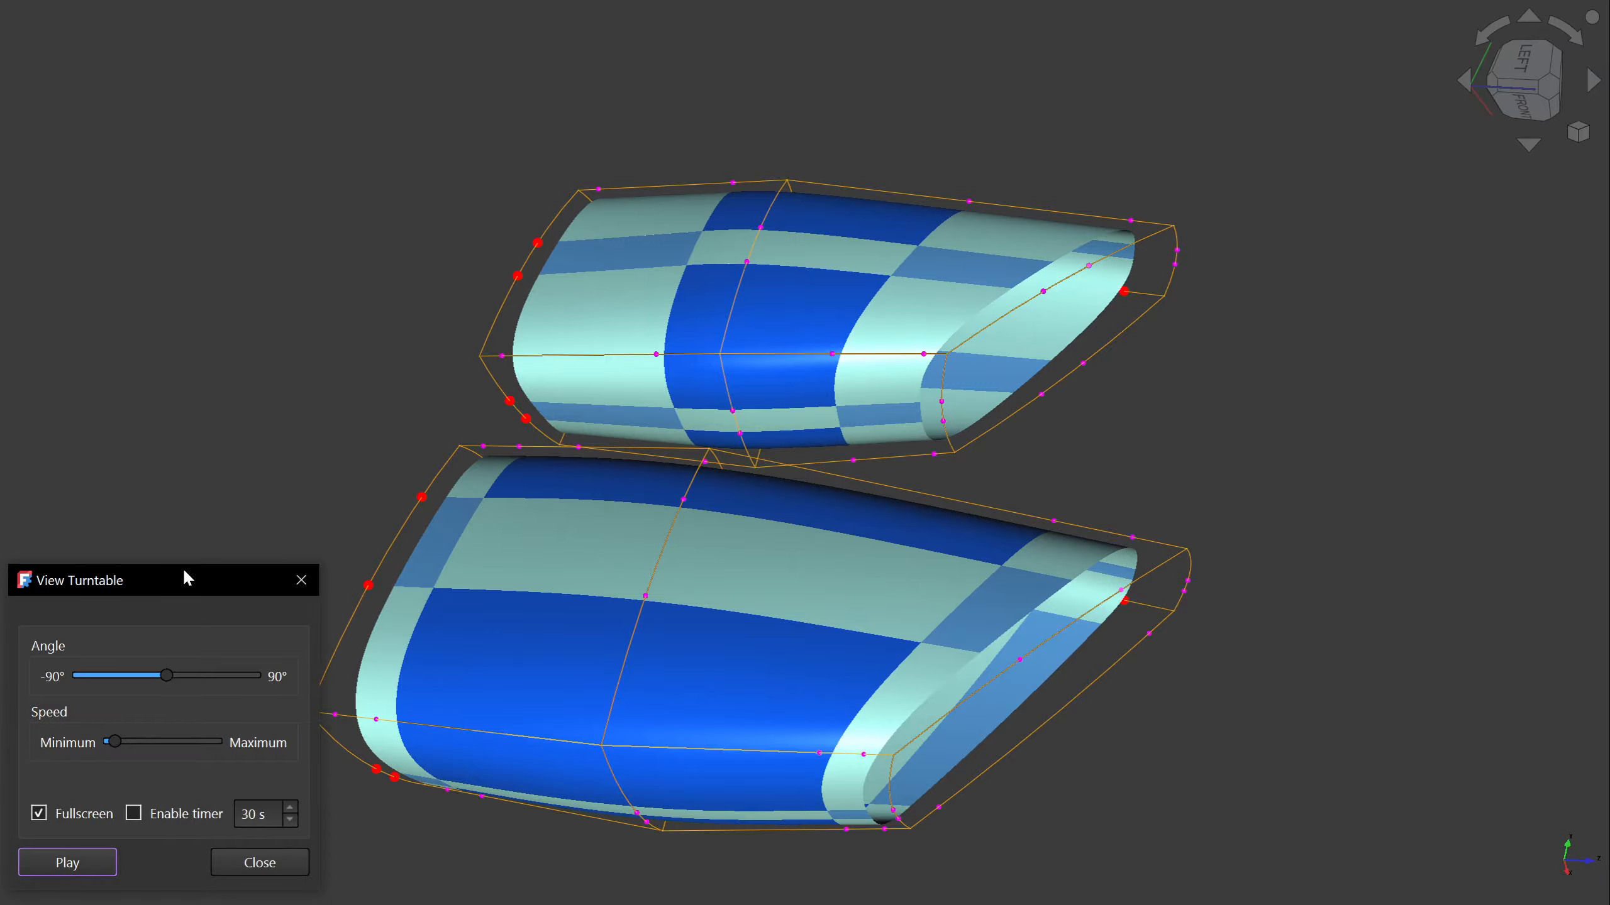
{"action": "left_click", "coordinate": [39, 814]}
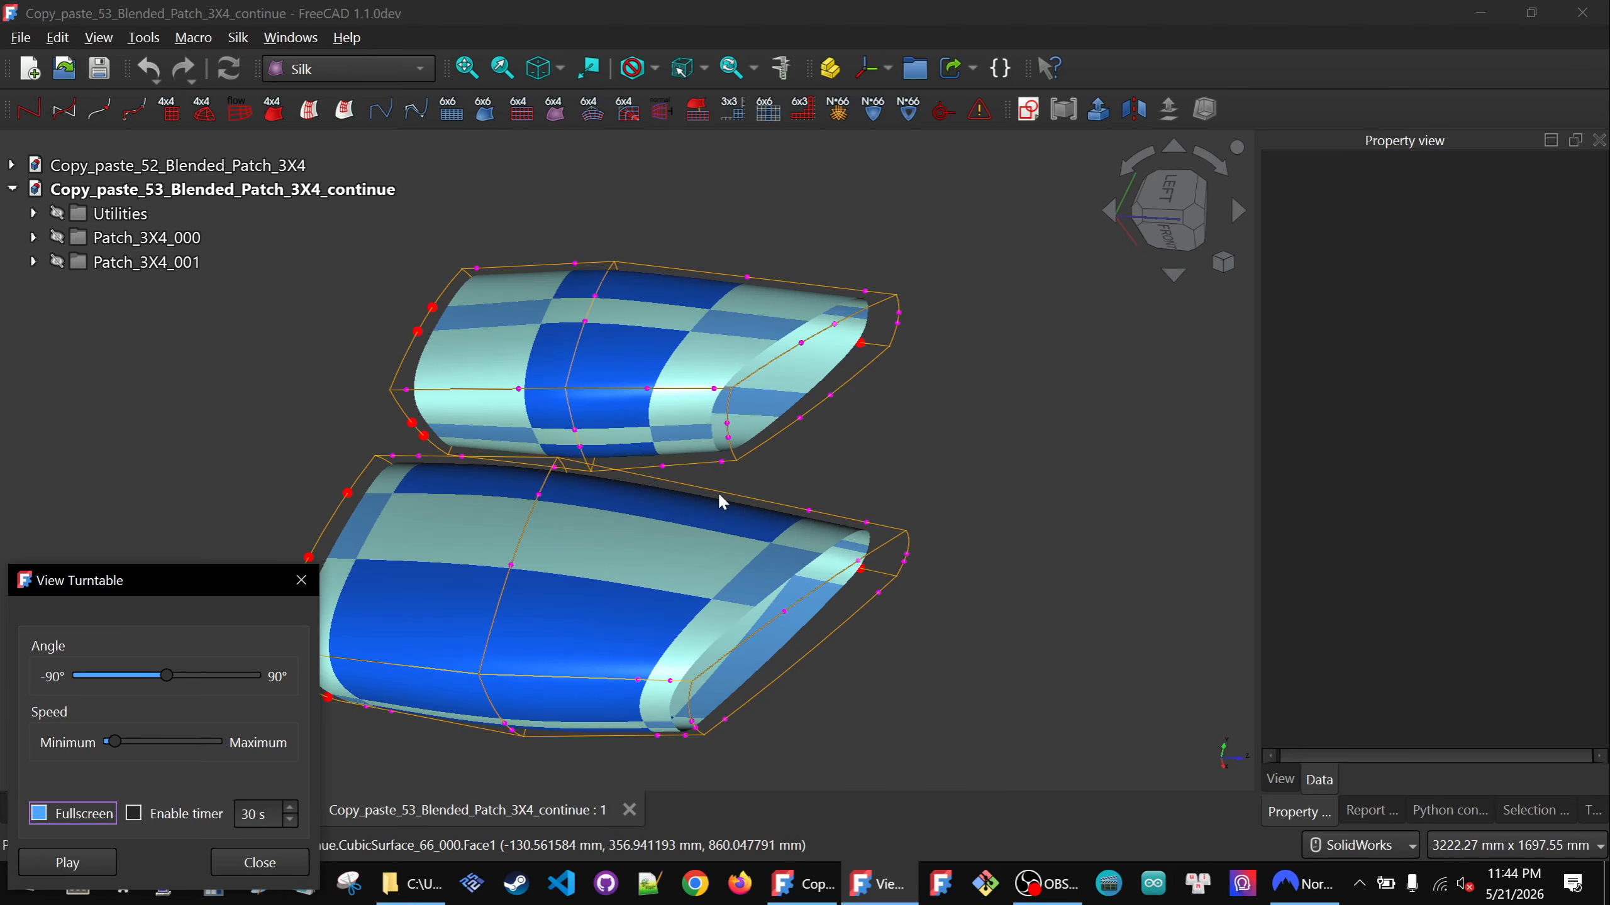
{"action": "left_click", "coordinate": [301, 581]}
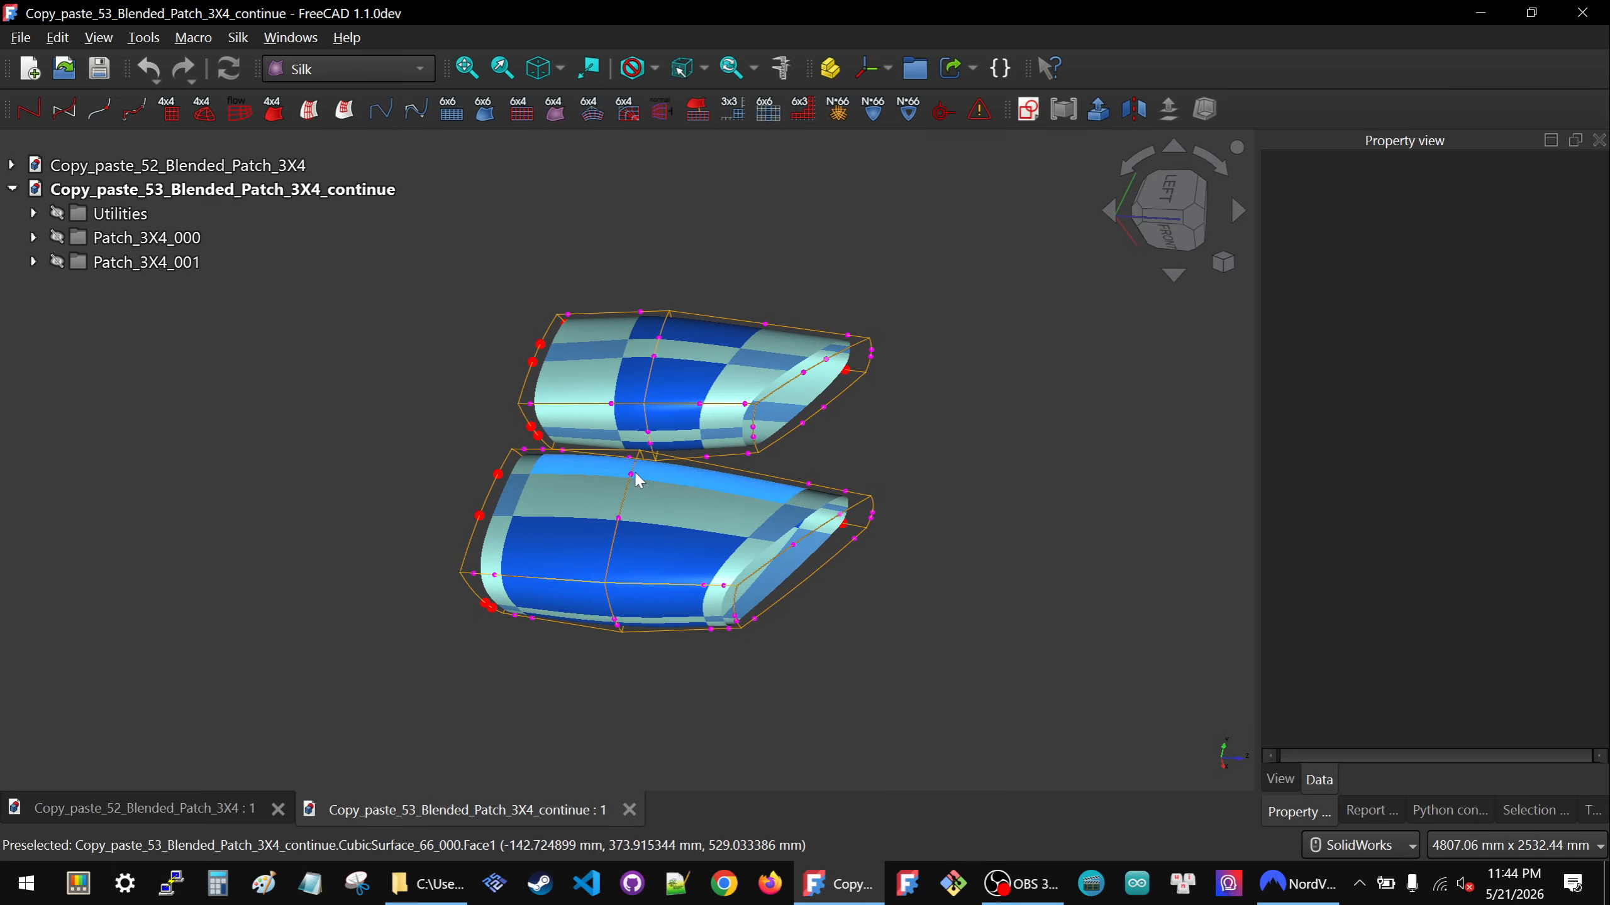
Set the u parameter of the upper cut end point on the upper patch's outer edge curve to 0.9.
{"action": "scroll", "coordinate": [507, 520], "scroll_direction": "up", "scroll_amount": 4}
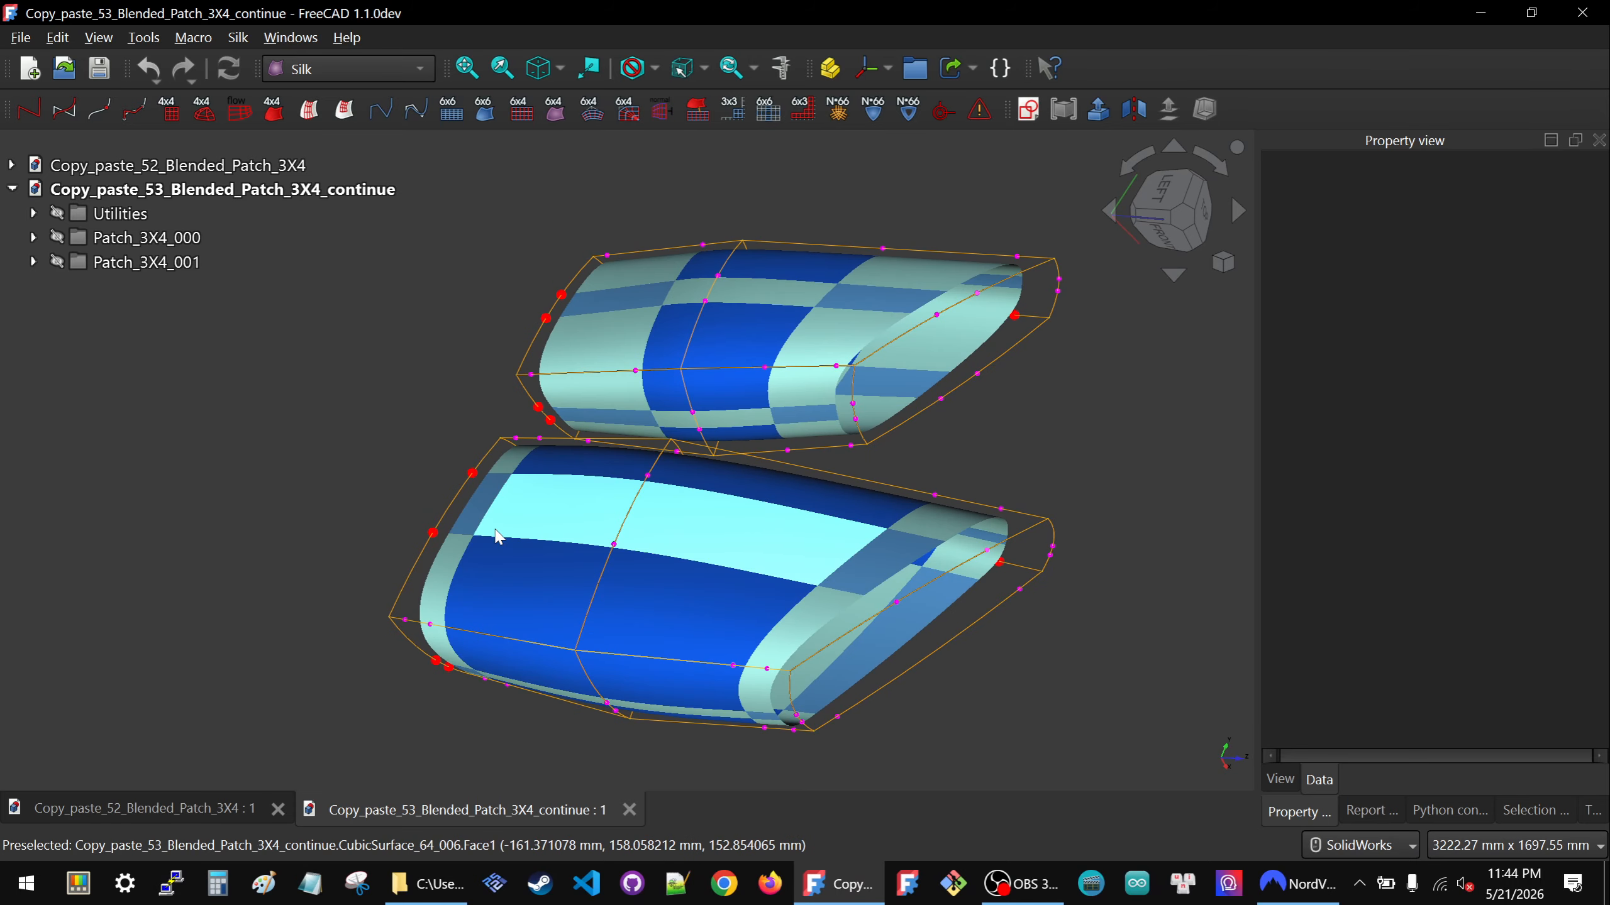
{"action": "left_click", "coordinate": [546, 319]}
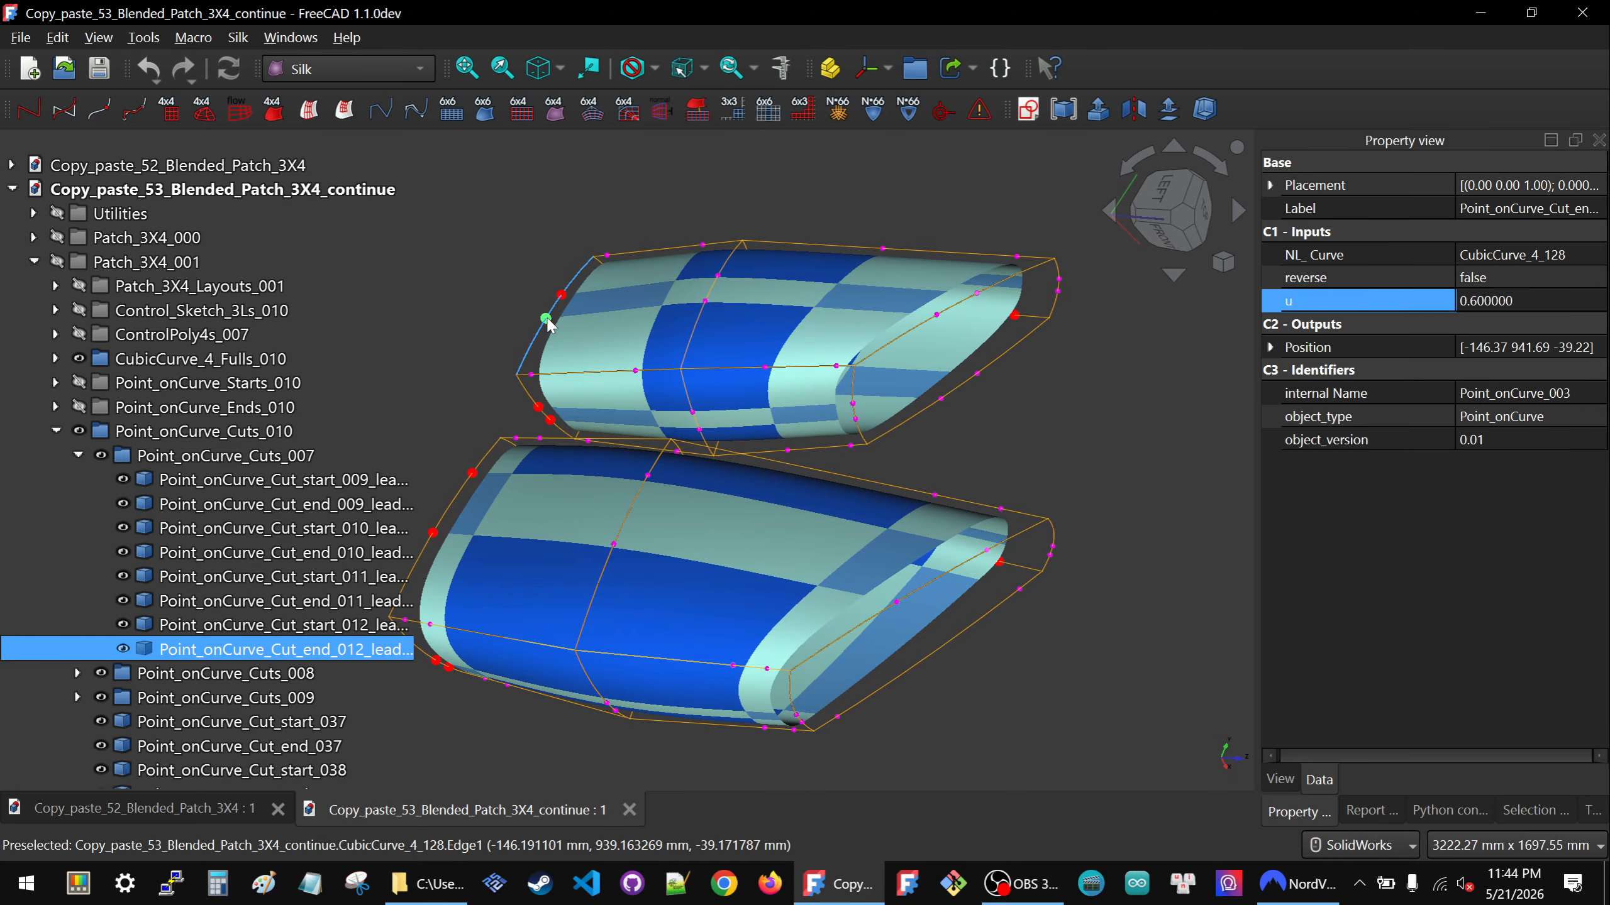
{"action": "left_click", "coordinate": [1553, 304]}
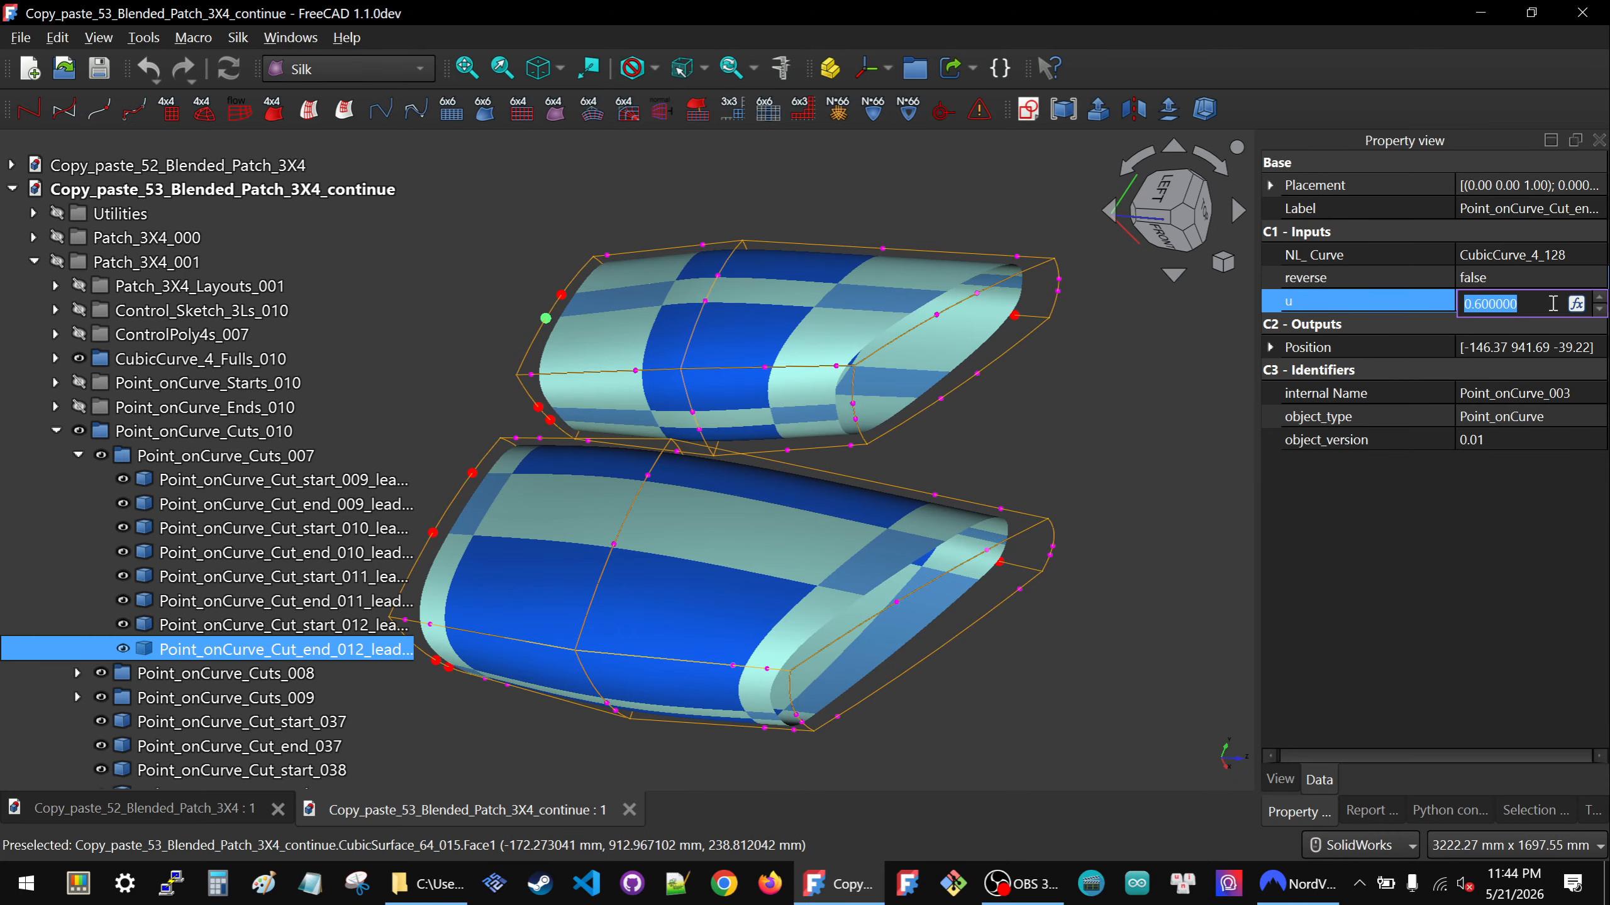
{"action": "type", "text": ".9"}
{"action": "key", "text": "Return"}
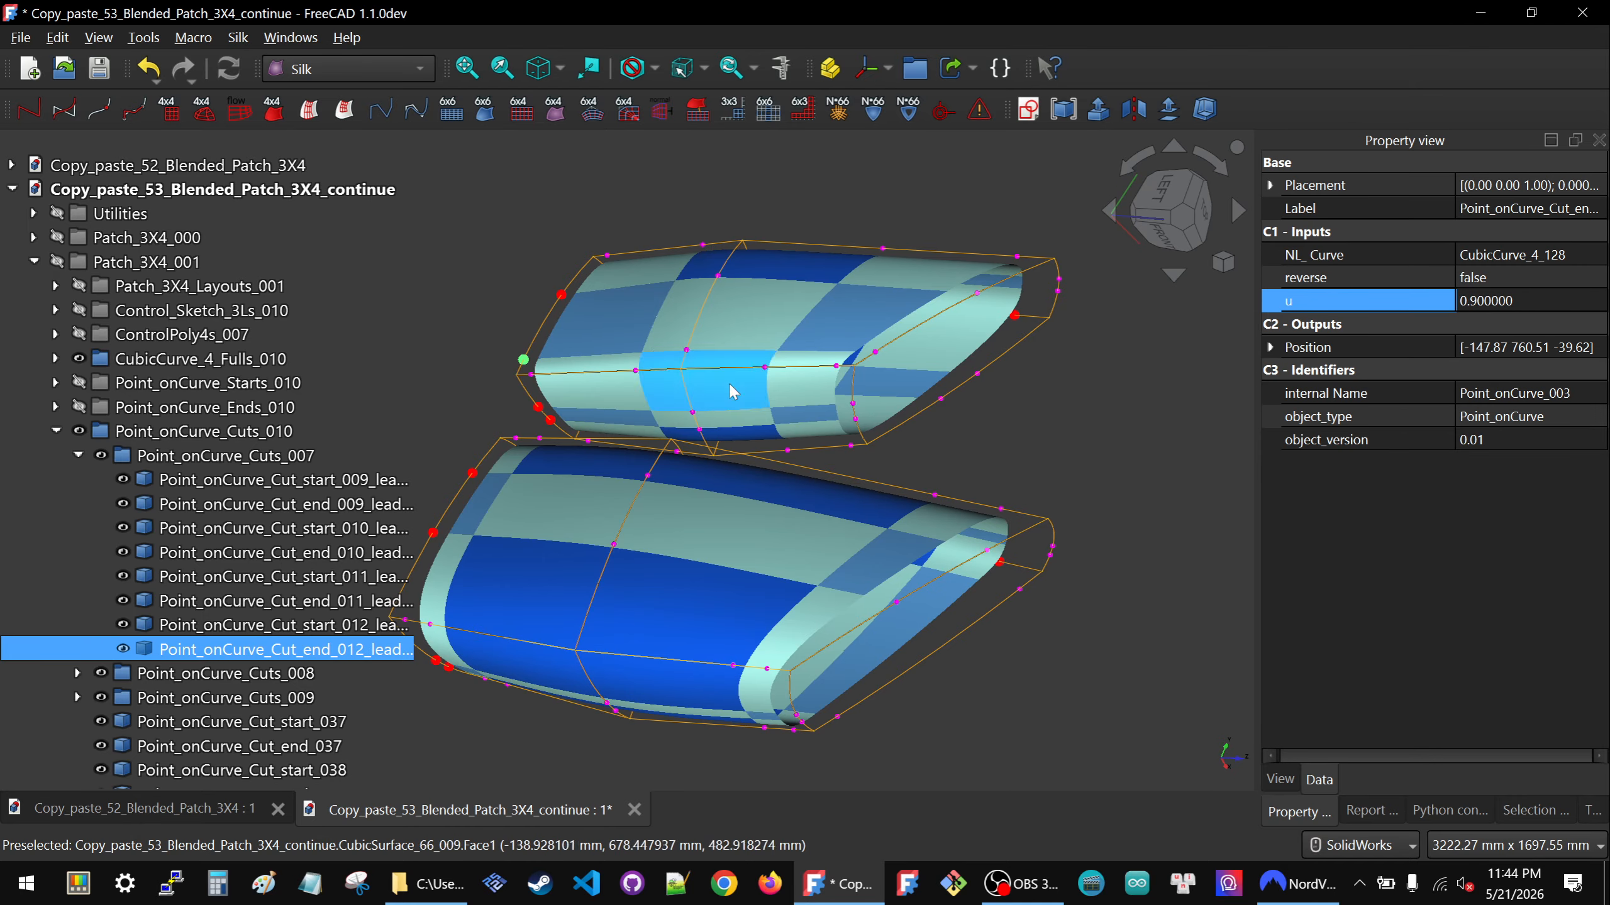
Set the selected cut point's u parameter to 0.6 and close the Copy_paste_53_Blended_Patch_3X4_continue document.
{"action": "left_click", "coordinate": [1560, 302]}
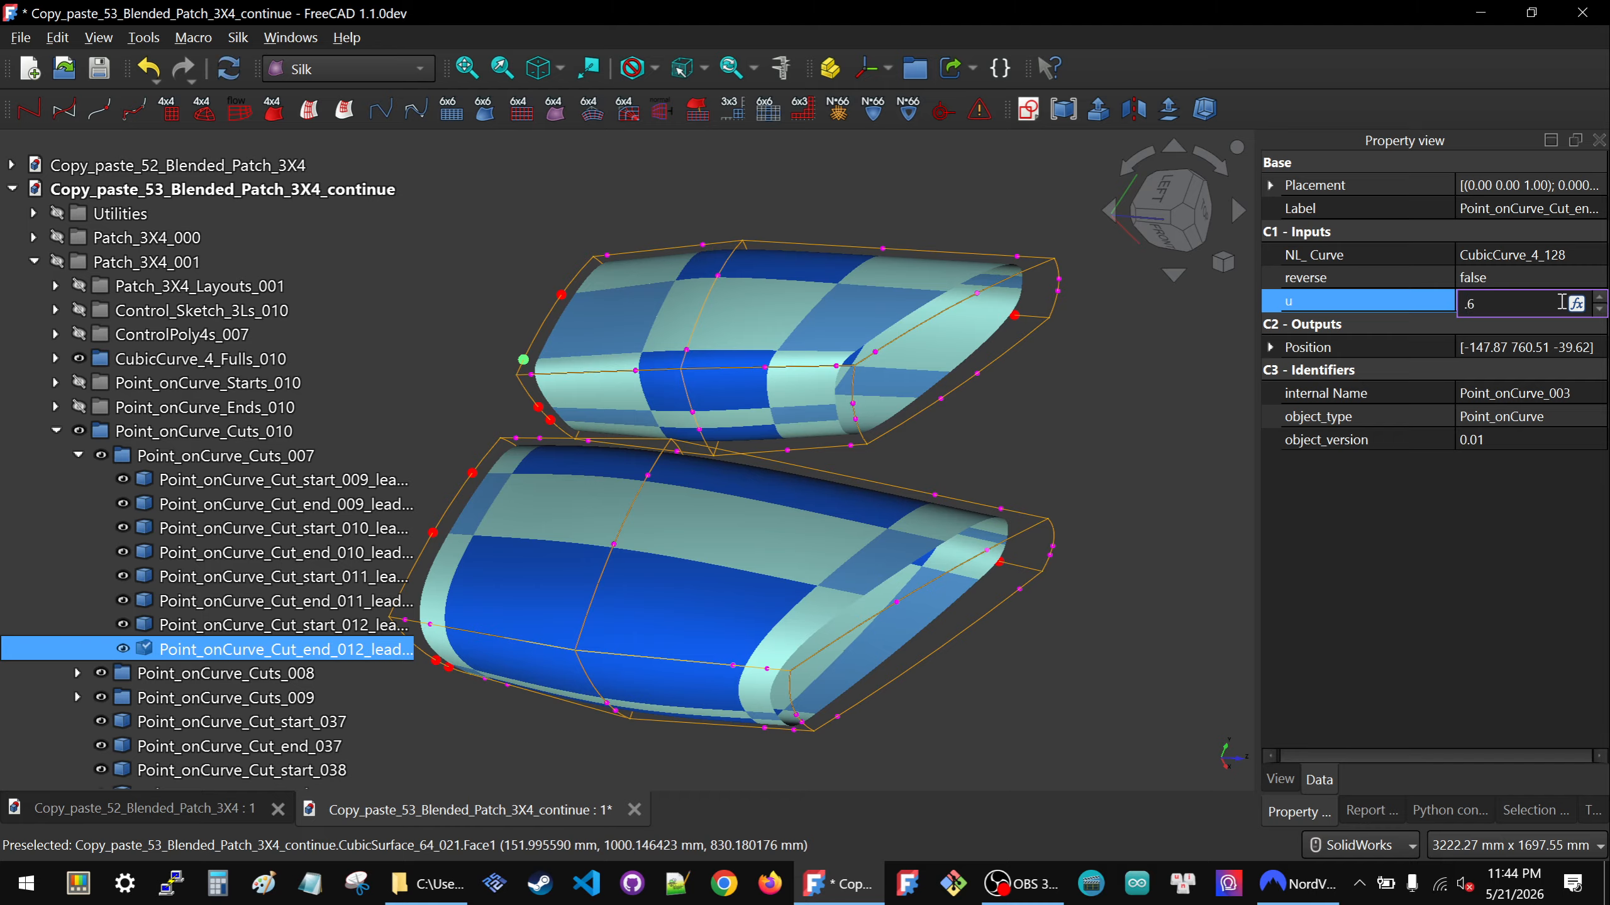
{"action": "key", "text": "Return"}
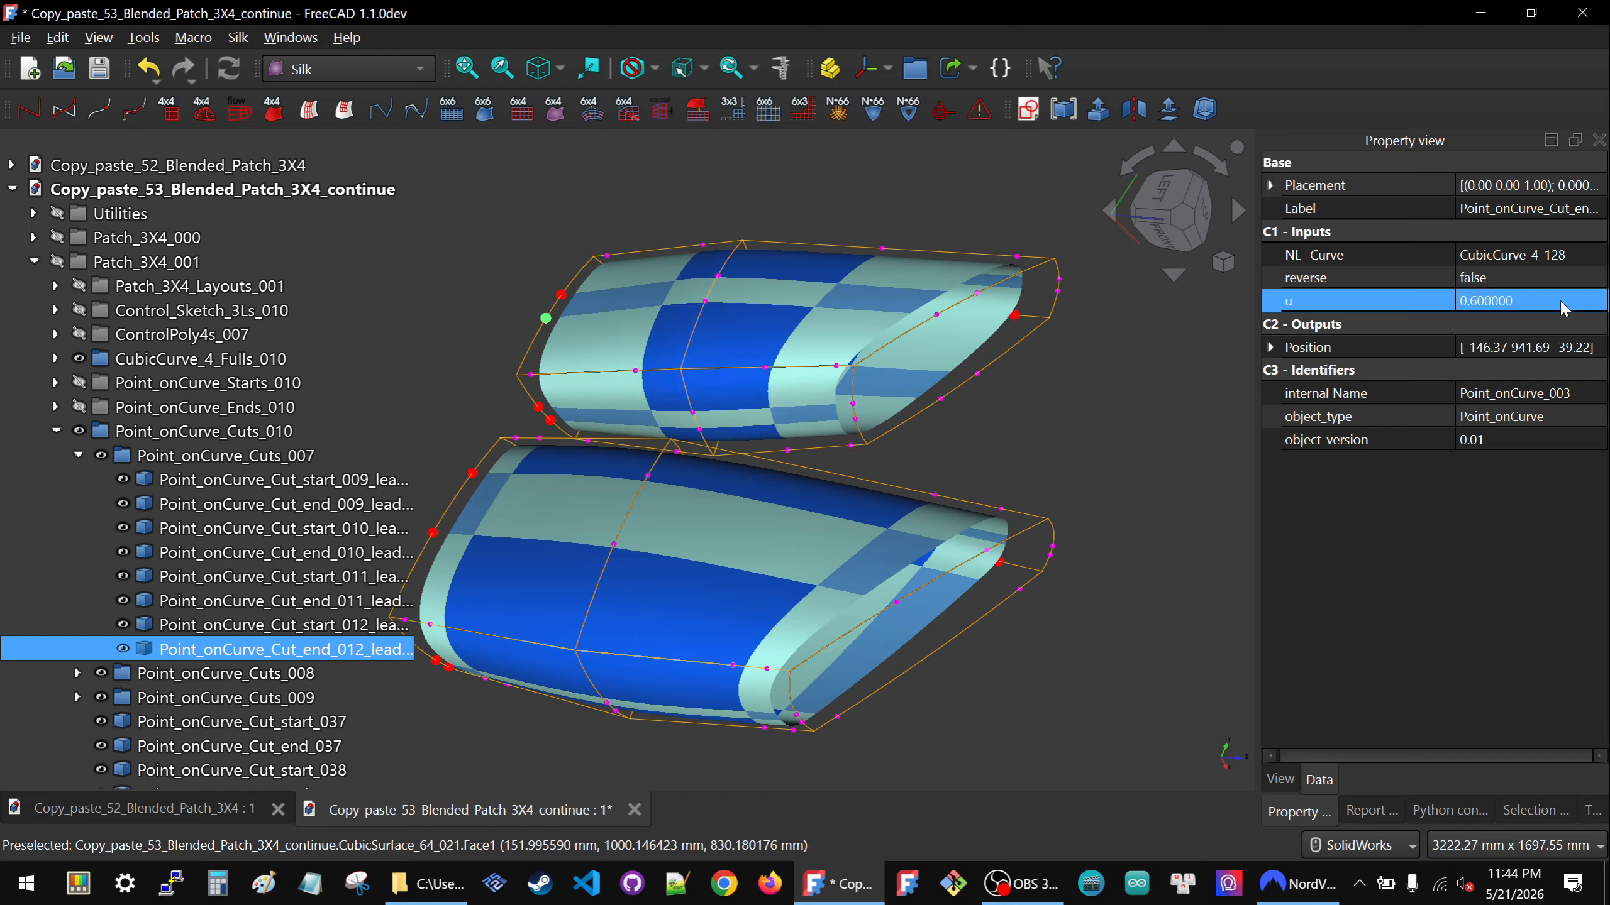
{"action": "left_click", "coordinate": [634, 810]}
{"action": "left_click", "coordinate": [900, 474]}
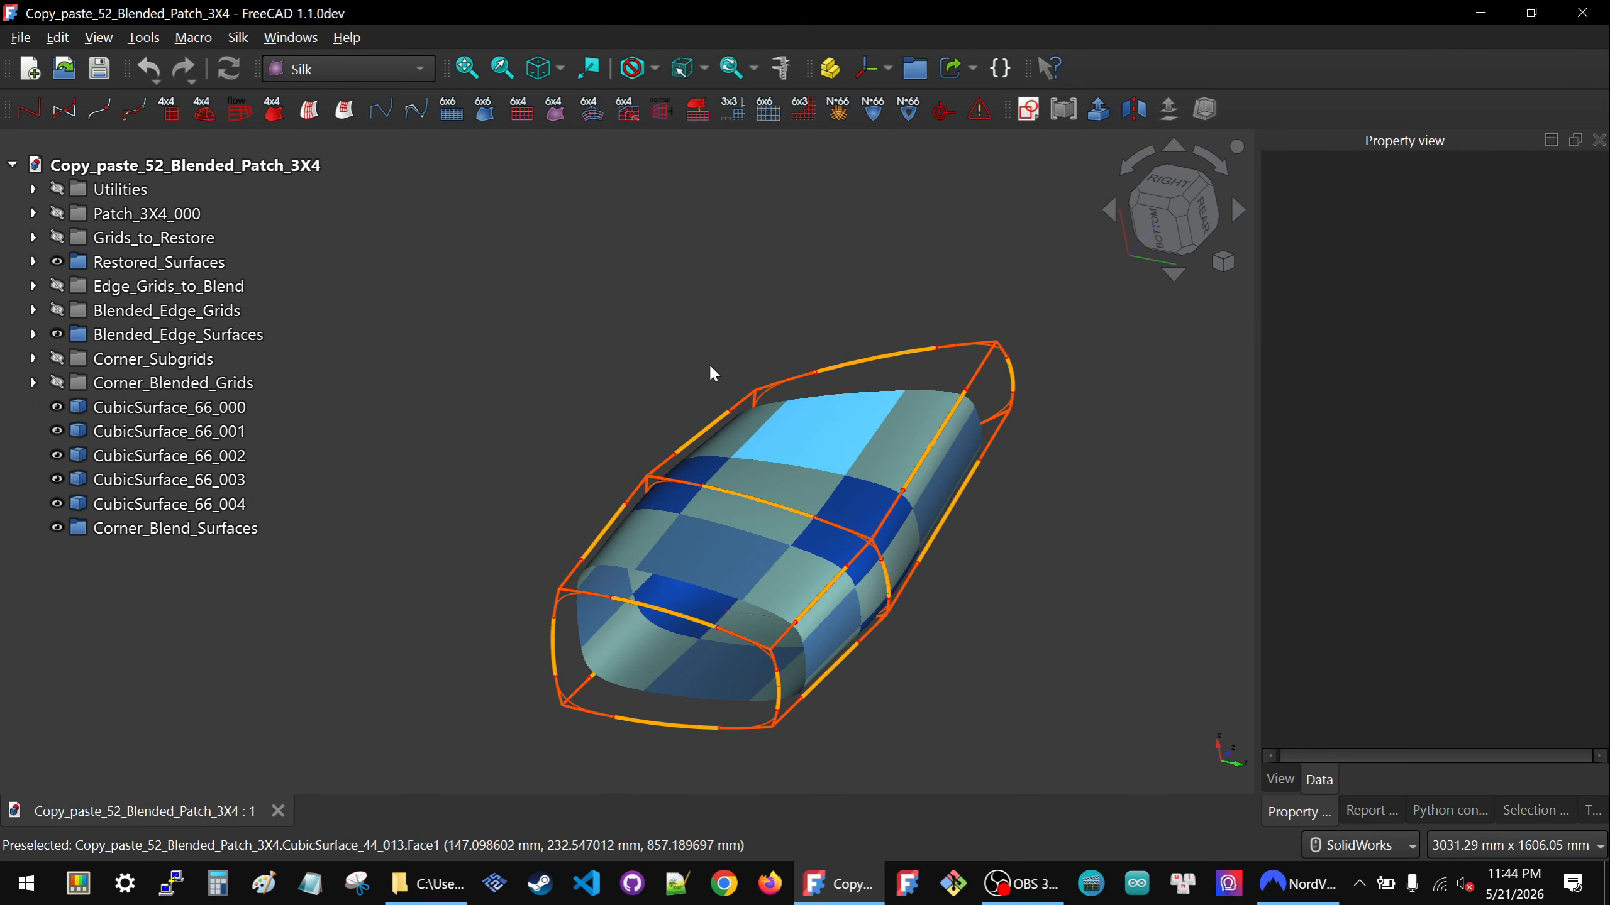
Save the Copy_paste_52 document as Copy_paste_54_Blend_Sync.FCStd in the Copy_Paste folder, replacing the existing file.
{"action": "middle_click_drag", "start_coordinate": [709, 362], "coordinate": [537, 398]}
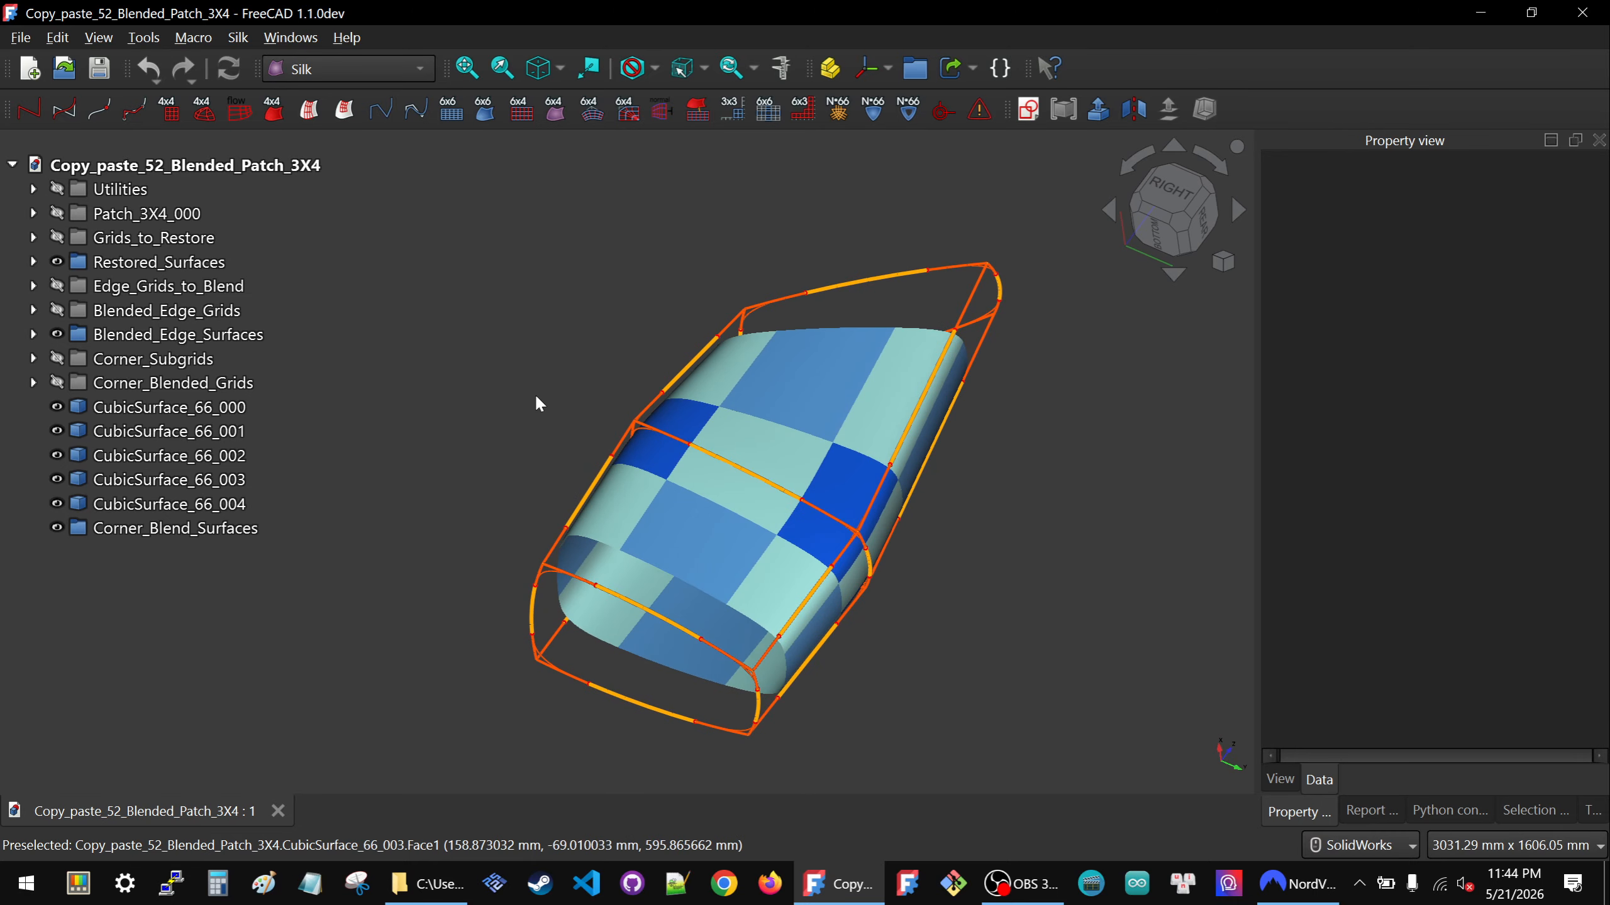
{"action": "key", "text": "ctrl+shift+s"}
{"action": "scroll", "coordinate": [769, 373], "scroll_direction": "down", "scroll_amount": 4}
{"action": "left_click", "coordinate": [1139, 583]}
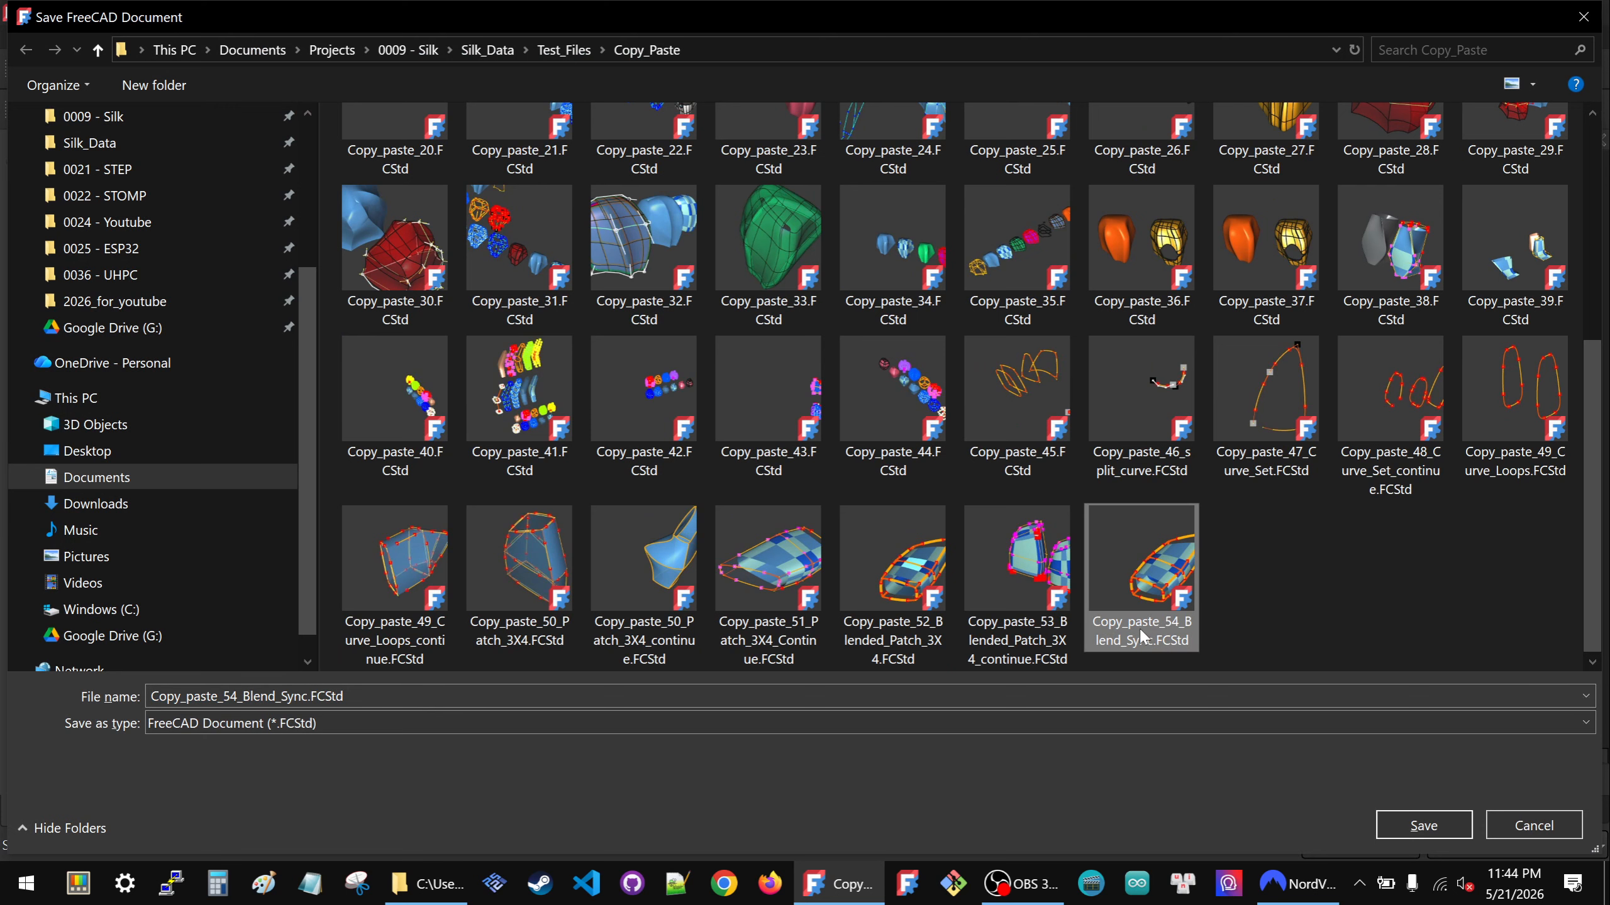
{"action": "left_click", "coordinate": [1392, 816]}
{"action": "left_click", "coordinate": [878, 447]}
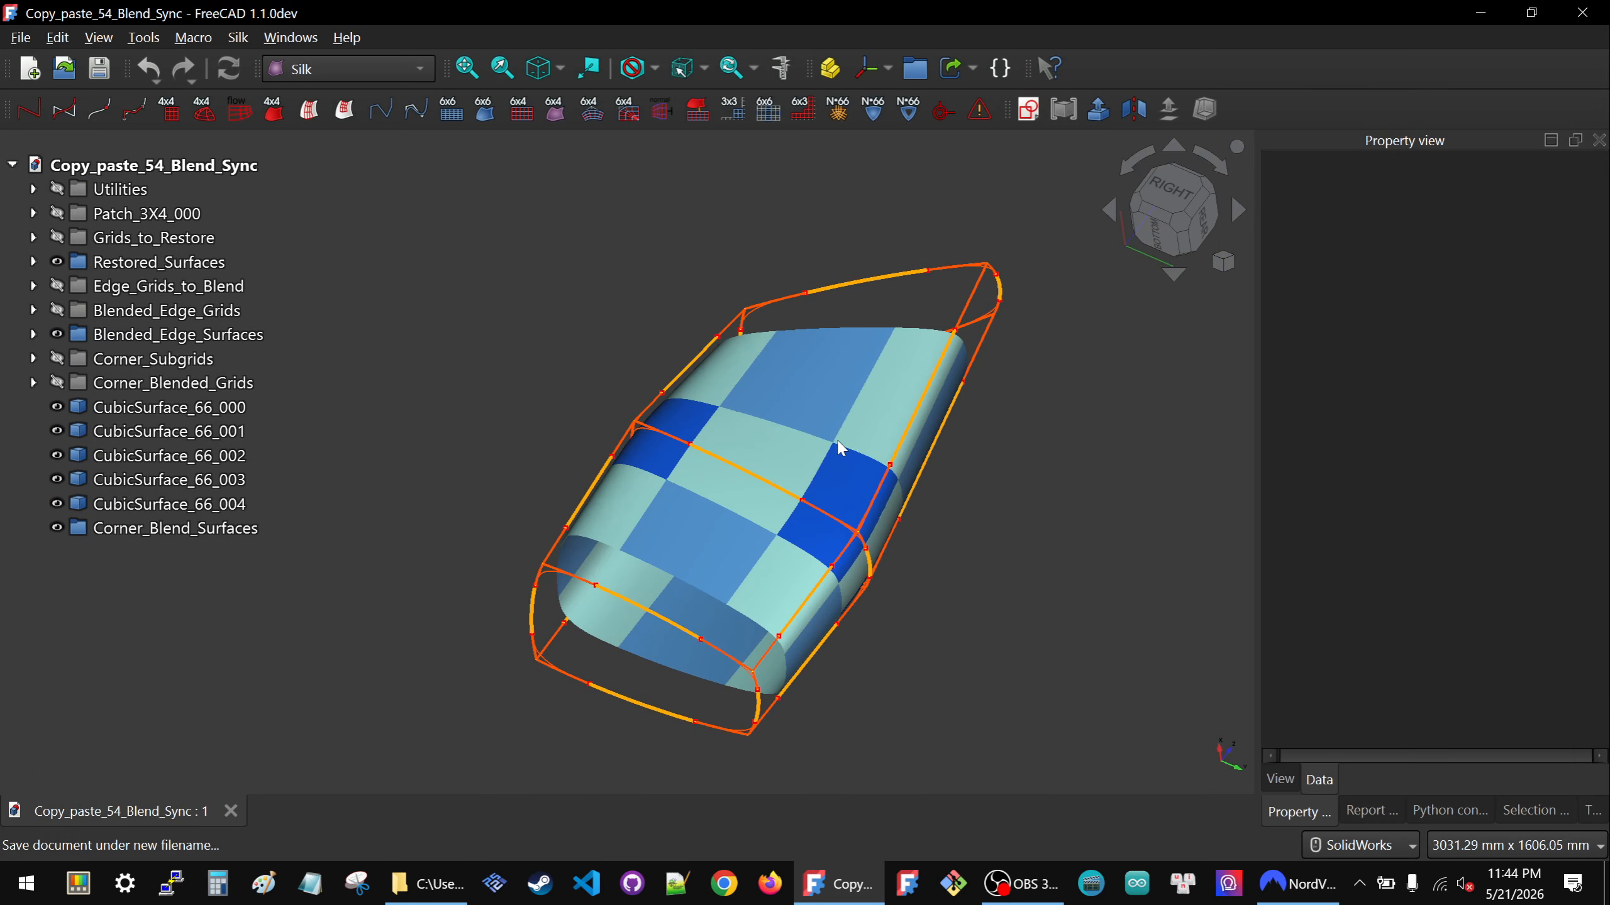
{"action": "left_click", "coordinate": [139, 407]}
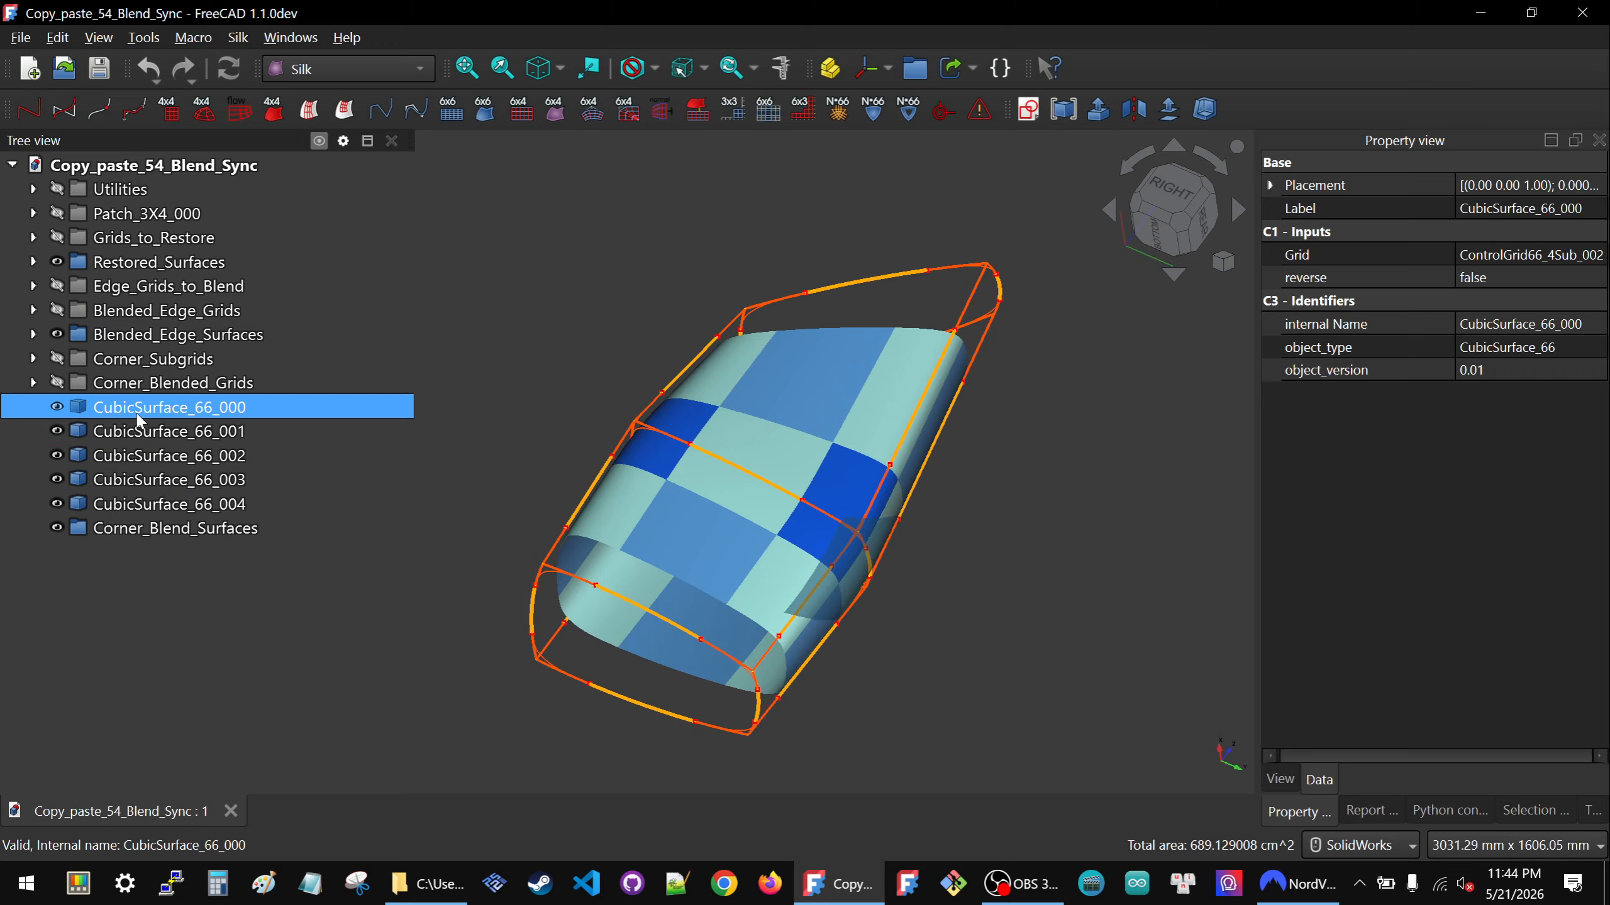
{"action": "left_click", "coordinate": [139, 485], "text": "ctrl"}
{"action": "left_click", "coordinate": [138, 505], "text": "shift"}
{"action": "left_click", "coordinate": [451, 443]}
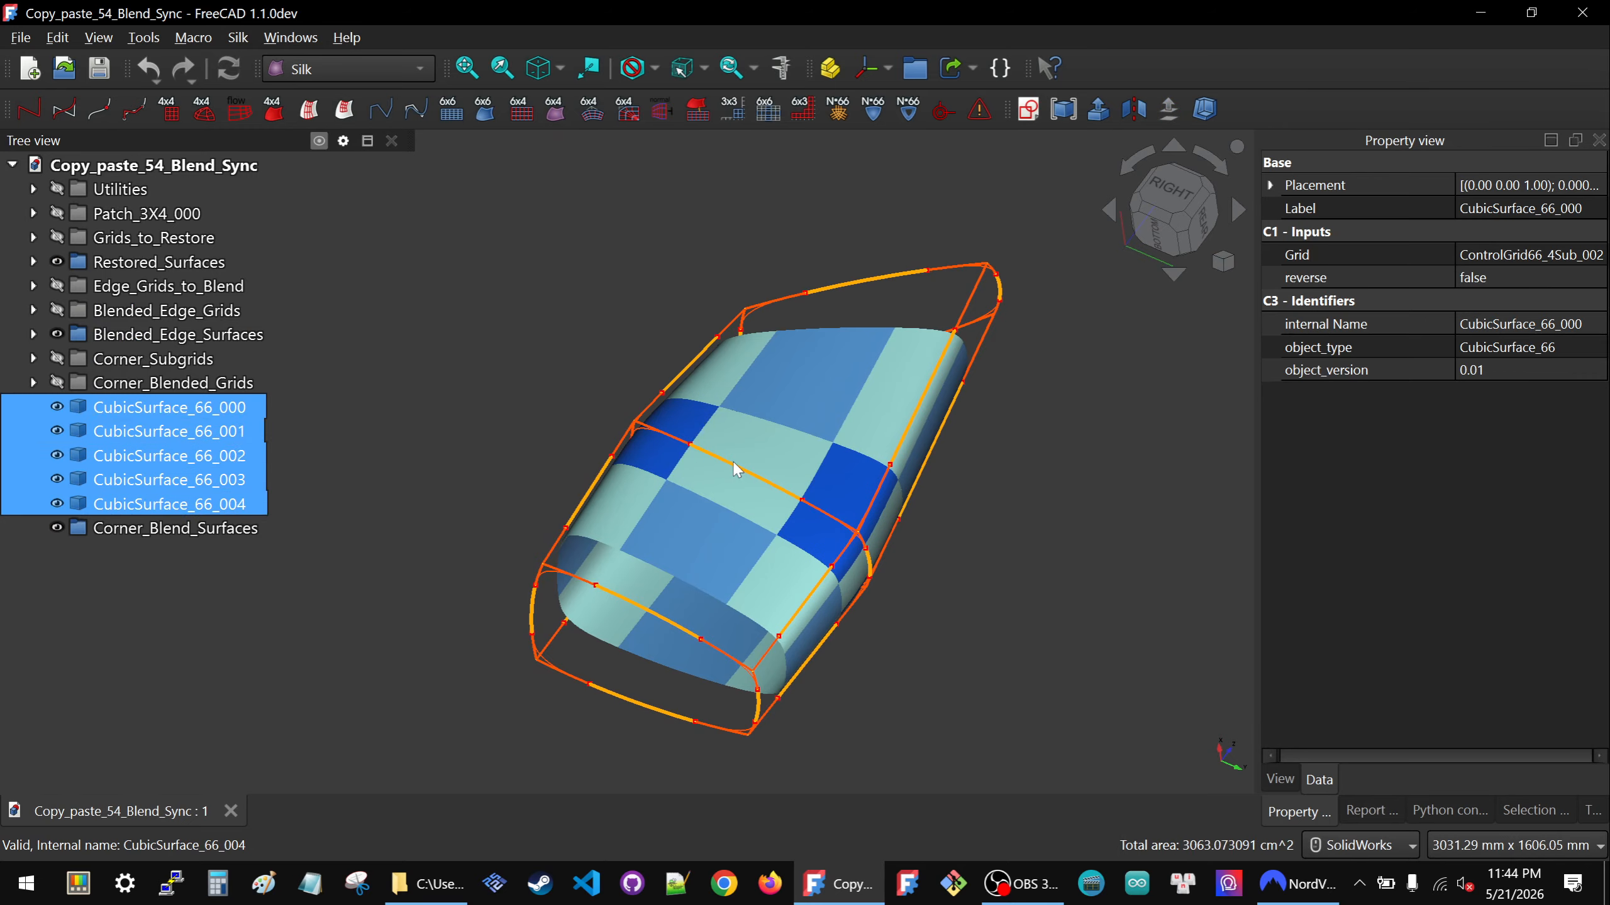
Move the surfaces CubicSurface_66_000 through CubicSurface_66_004 into the Corner_Blend_Surfaces group.
{"action": "middle_click_drag", "start_coordinate": [827, 464], "coordinate": [859, 506]}
{"action": "middle_click_drag", "start_coordinate": [563, 408], "coordinate": [754, 500]}
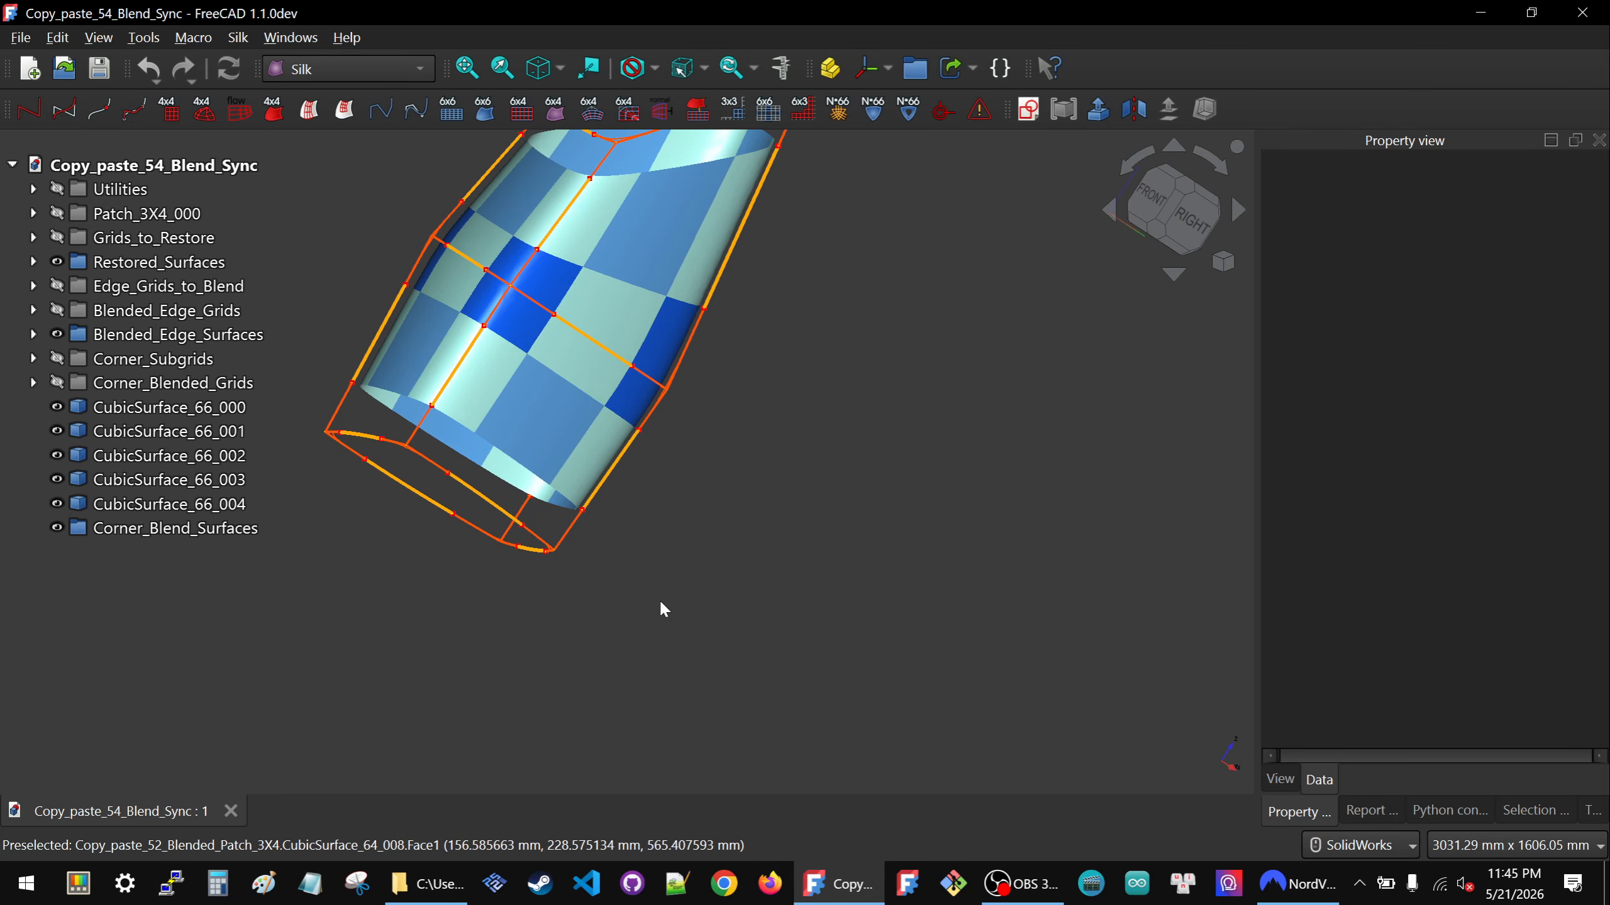
{"action": "scroll", "coordinate": [830, 676], "scroll_direction": "down", "scroll_amount": 3}
{"action": "scroll", "coordinate": [477, 450], "scroll_direction": "up", "scroll_amount": 5}
{"action": "left_click", "coordinate": [108, 434]}
{"action": "left_click", "coordinate": [107, 406]}
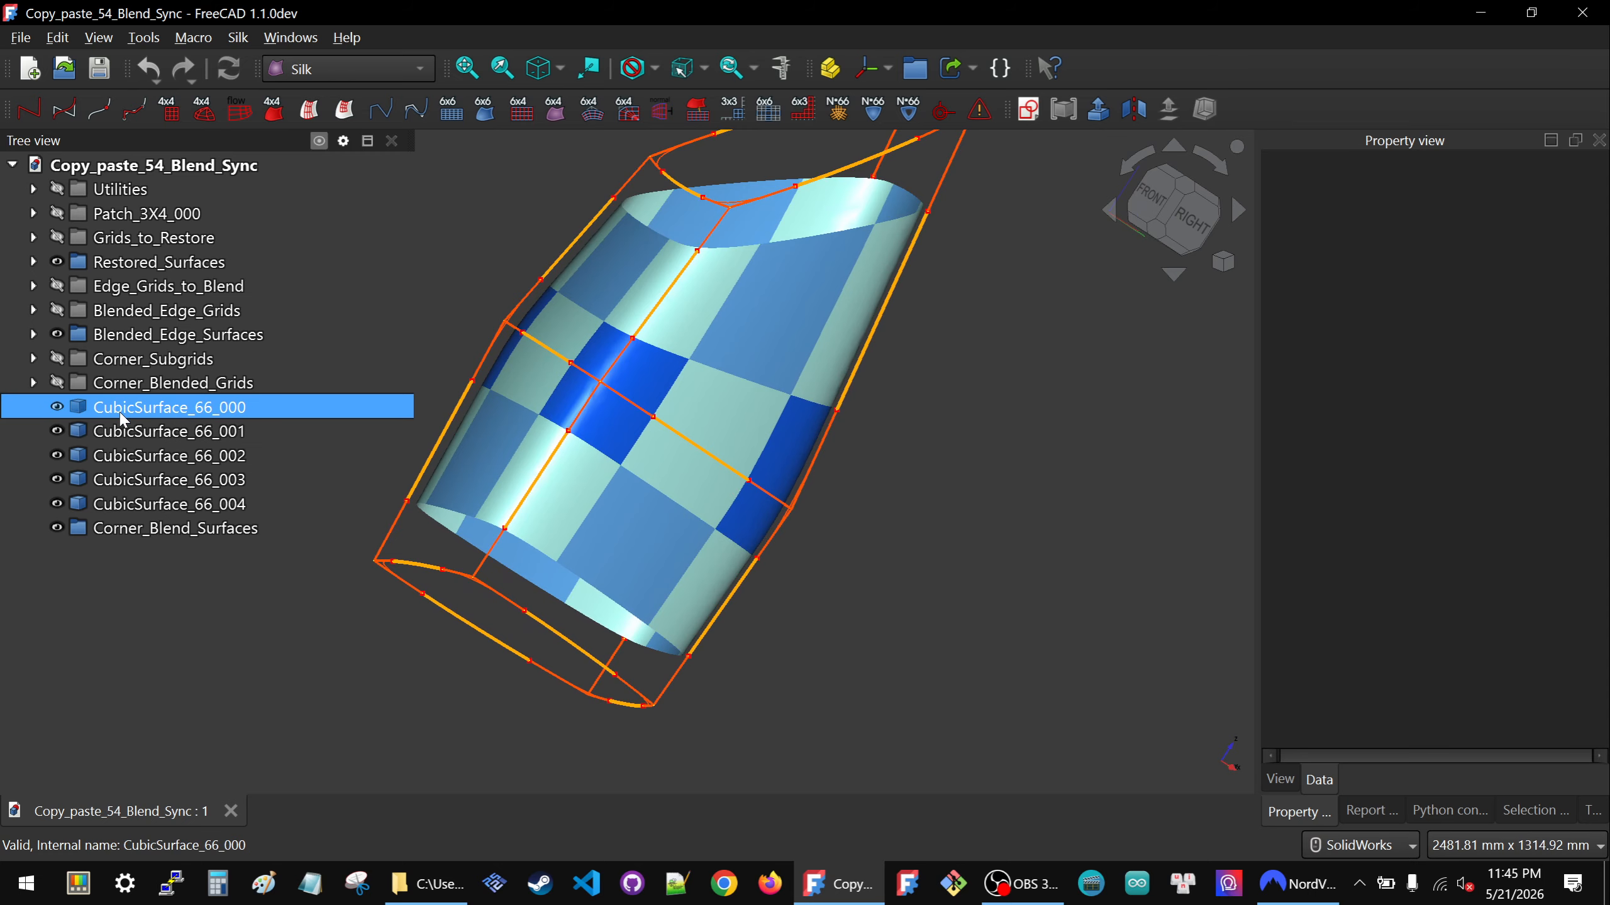
{"action": "left_click", "coordinate": [146, 506], "text": "shift"}
{"action": "left_click_drag", "start_coordinate": [146, 512], "coordinate": [150, 529]}
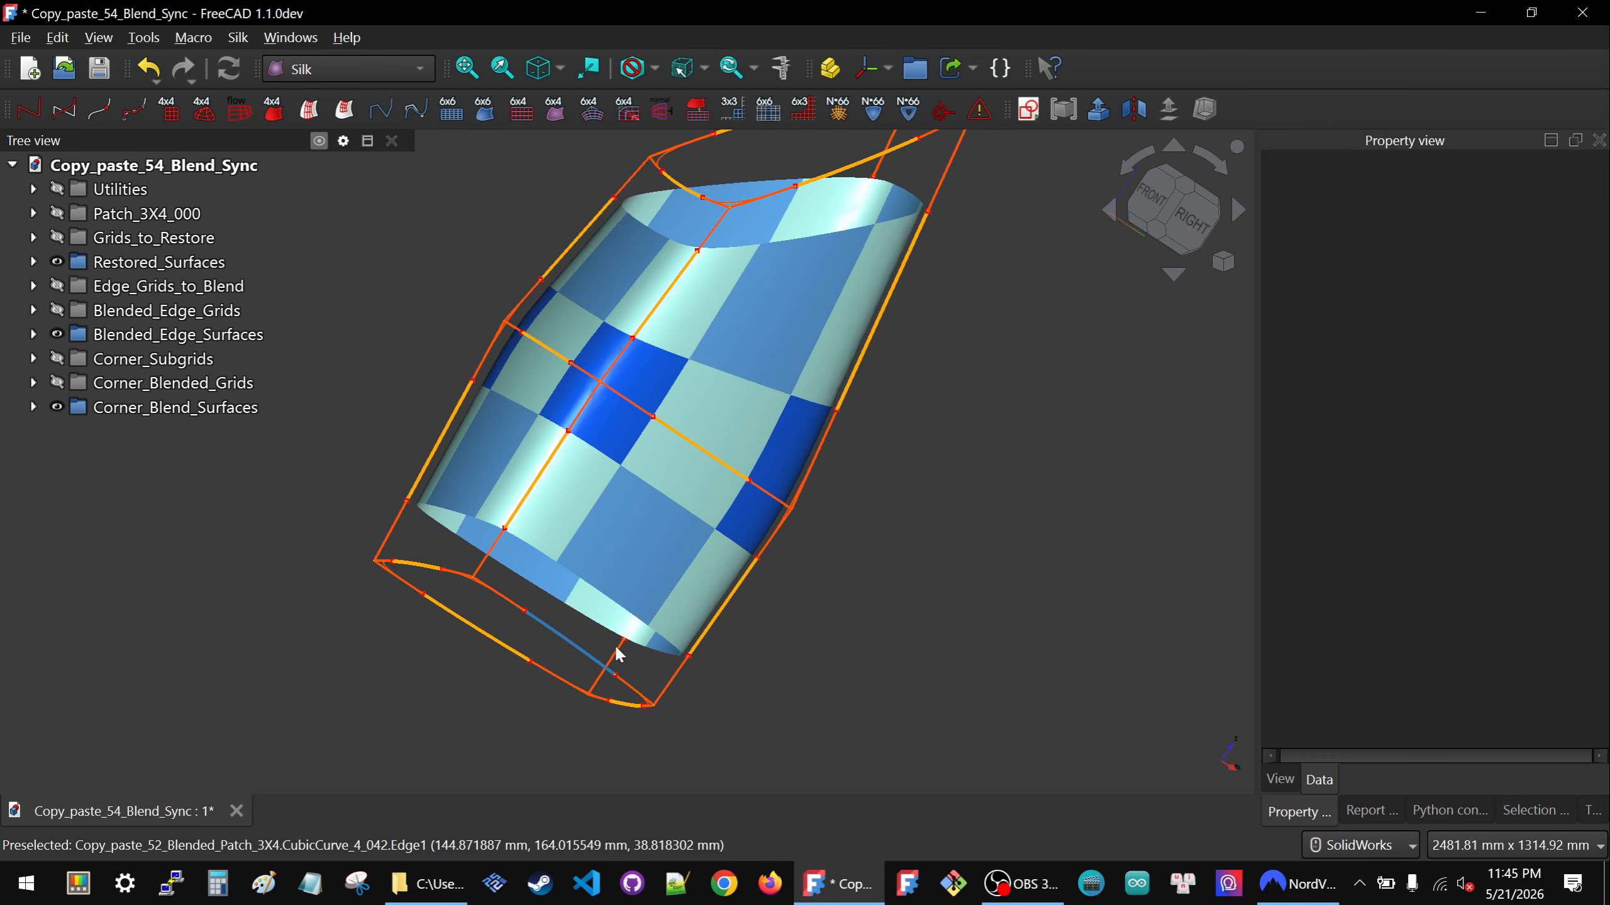
Move the groups from Grids_to_Restore through Corner_Blend_Surfaces into Patch_3X4_000 and expand that group.
{"action": "scroll", "coordinate": [623, 657], "scroll_direction": "down", "scroll_amount": 3}
{"action": "middle_click_drag", "start_coordinate": [634, 597], "coordinate": [504, 529]}
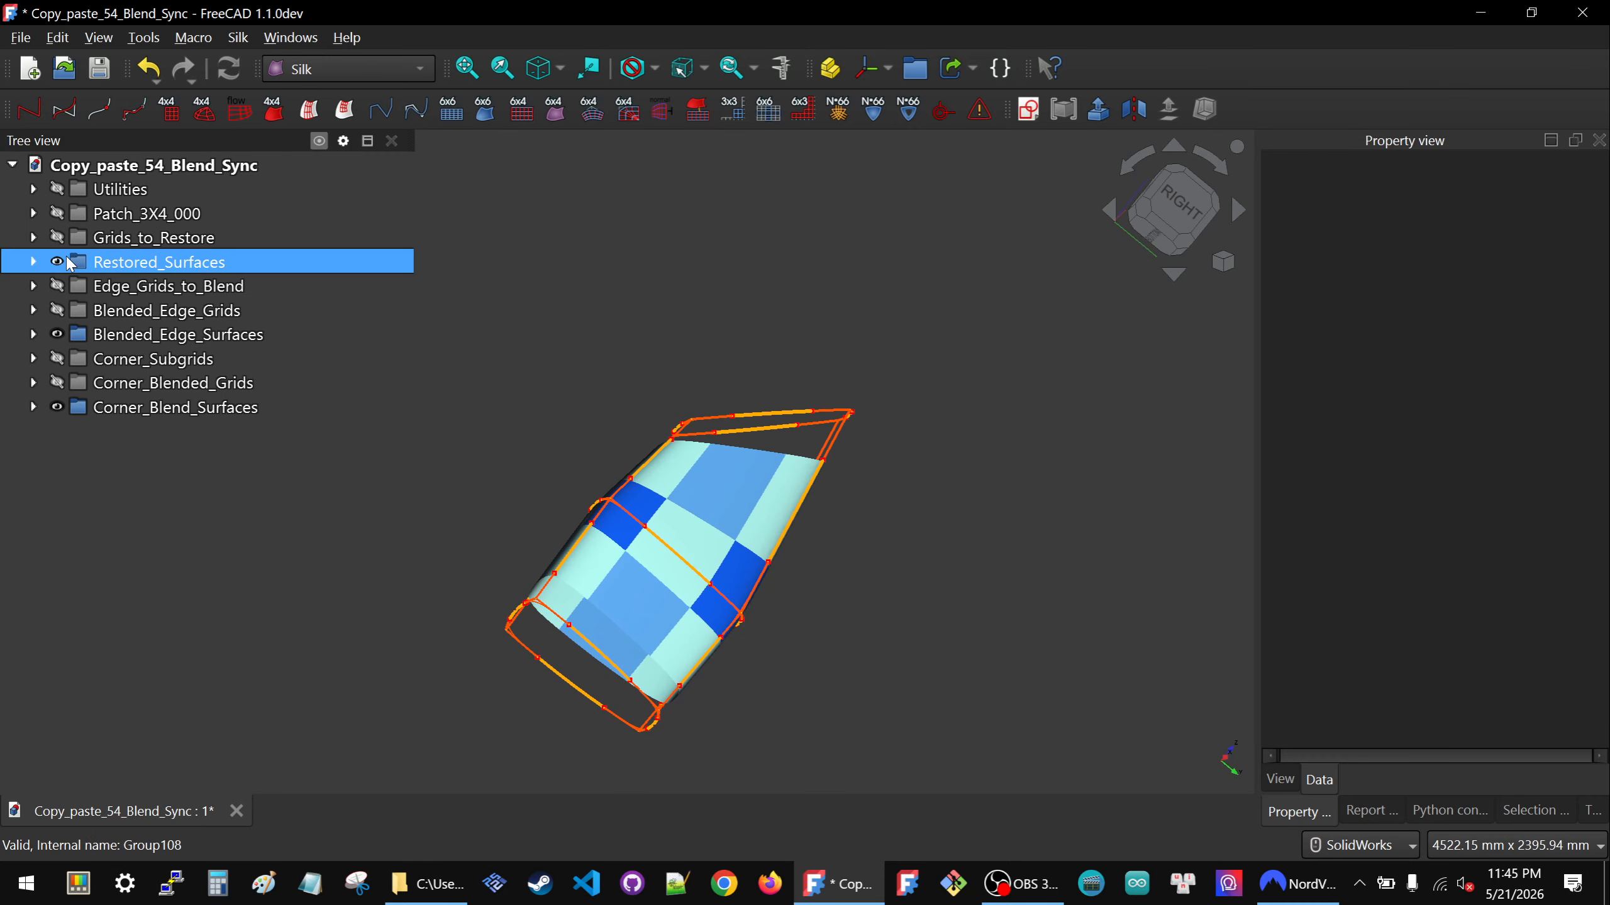
{"action": "left_click", "coordinate": [120, 238]}
{"action": "left_click", "coordinate": [147, 406], "text": "shift"}
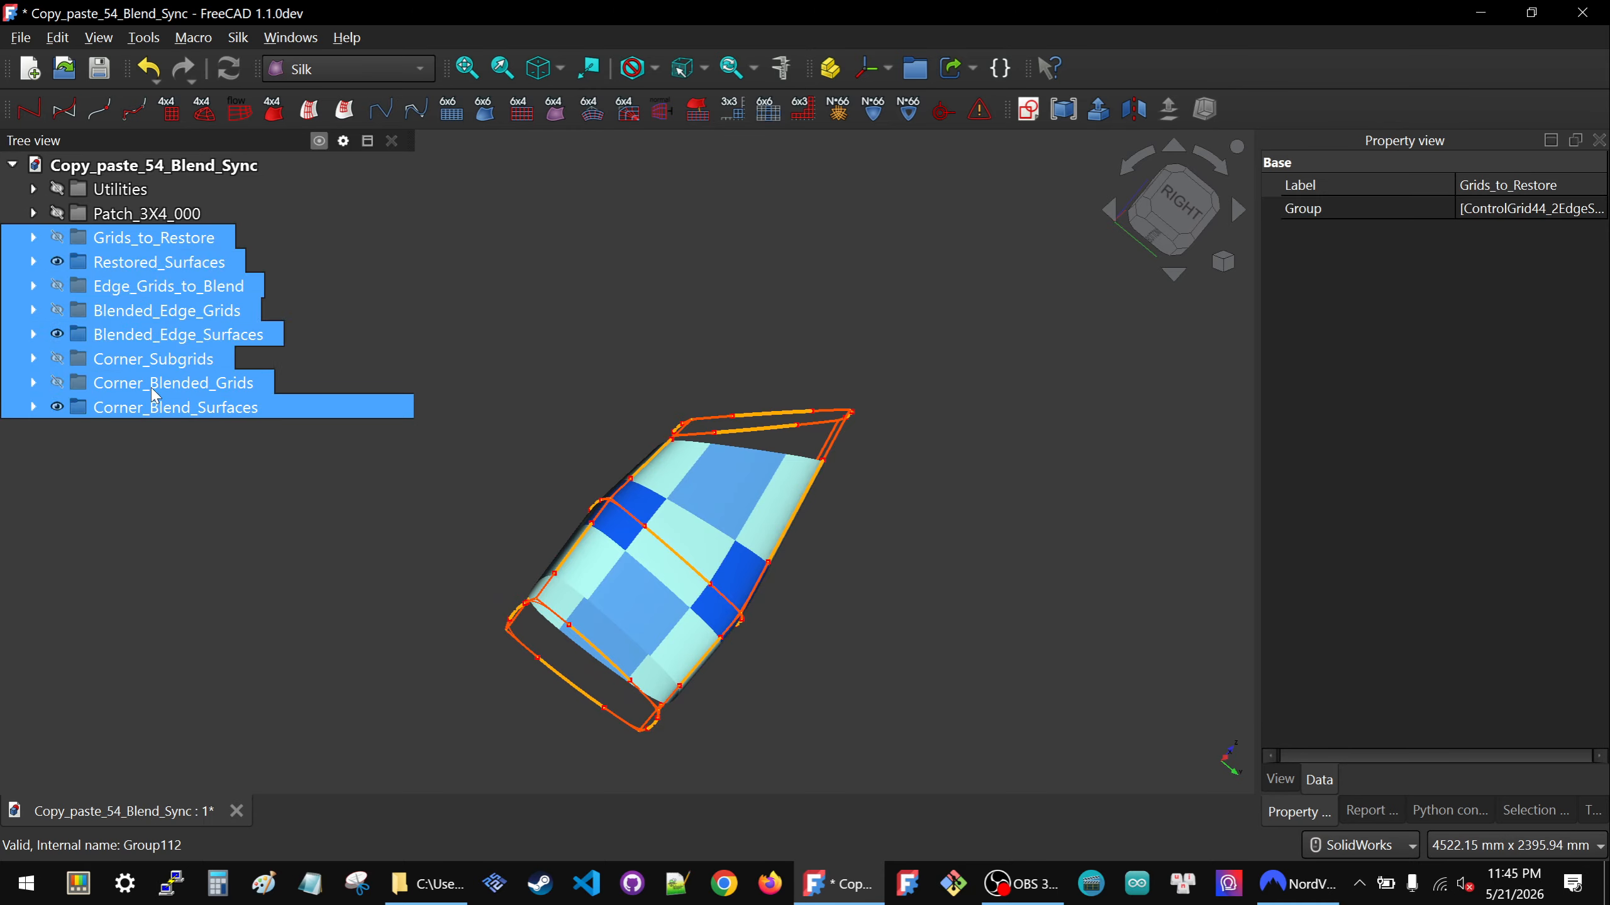
{"action": "mouse_move", "coordinate": [124, 236]}
{"action": "left_mouse_down"}
{"action": "mouse_move", "coordinate": [153, 236]}
{"action": "mouse_move", "coordinate": [145, 214]}
{"action": "left_mouse_up"}
{"action": "left_click", "coordinate": [34, 214]}
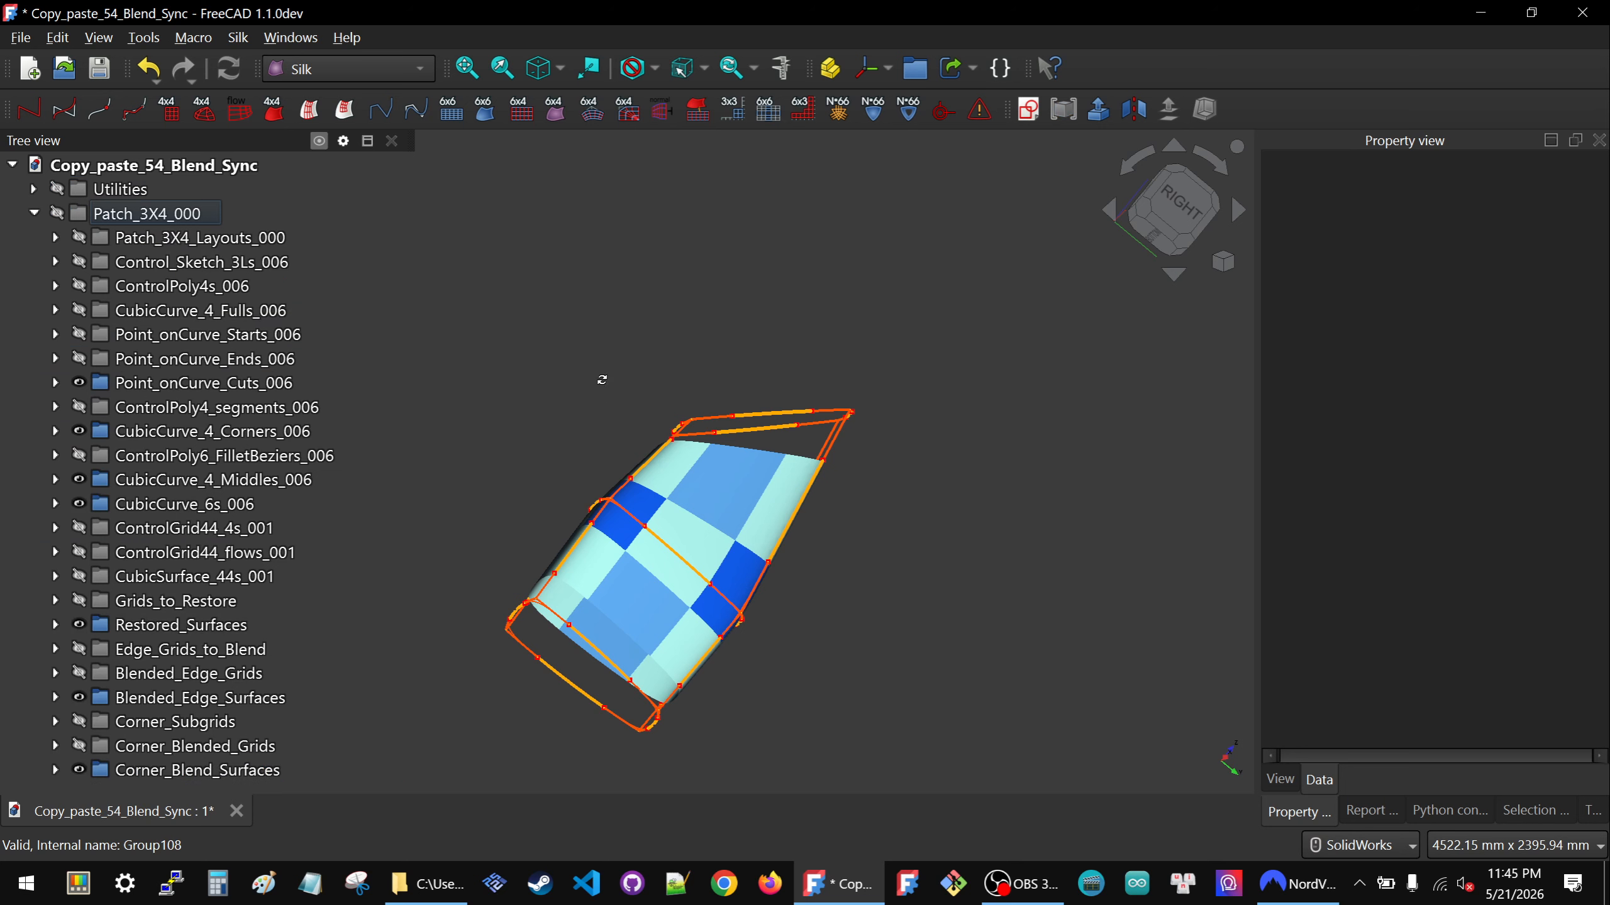
Examine the blended patch surfaces and their surrounding curve frame up close and from several angles.
{"action": "middle_click_drag", "start_coordinate": [598, 374], "coordinate": [541, 330]}
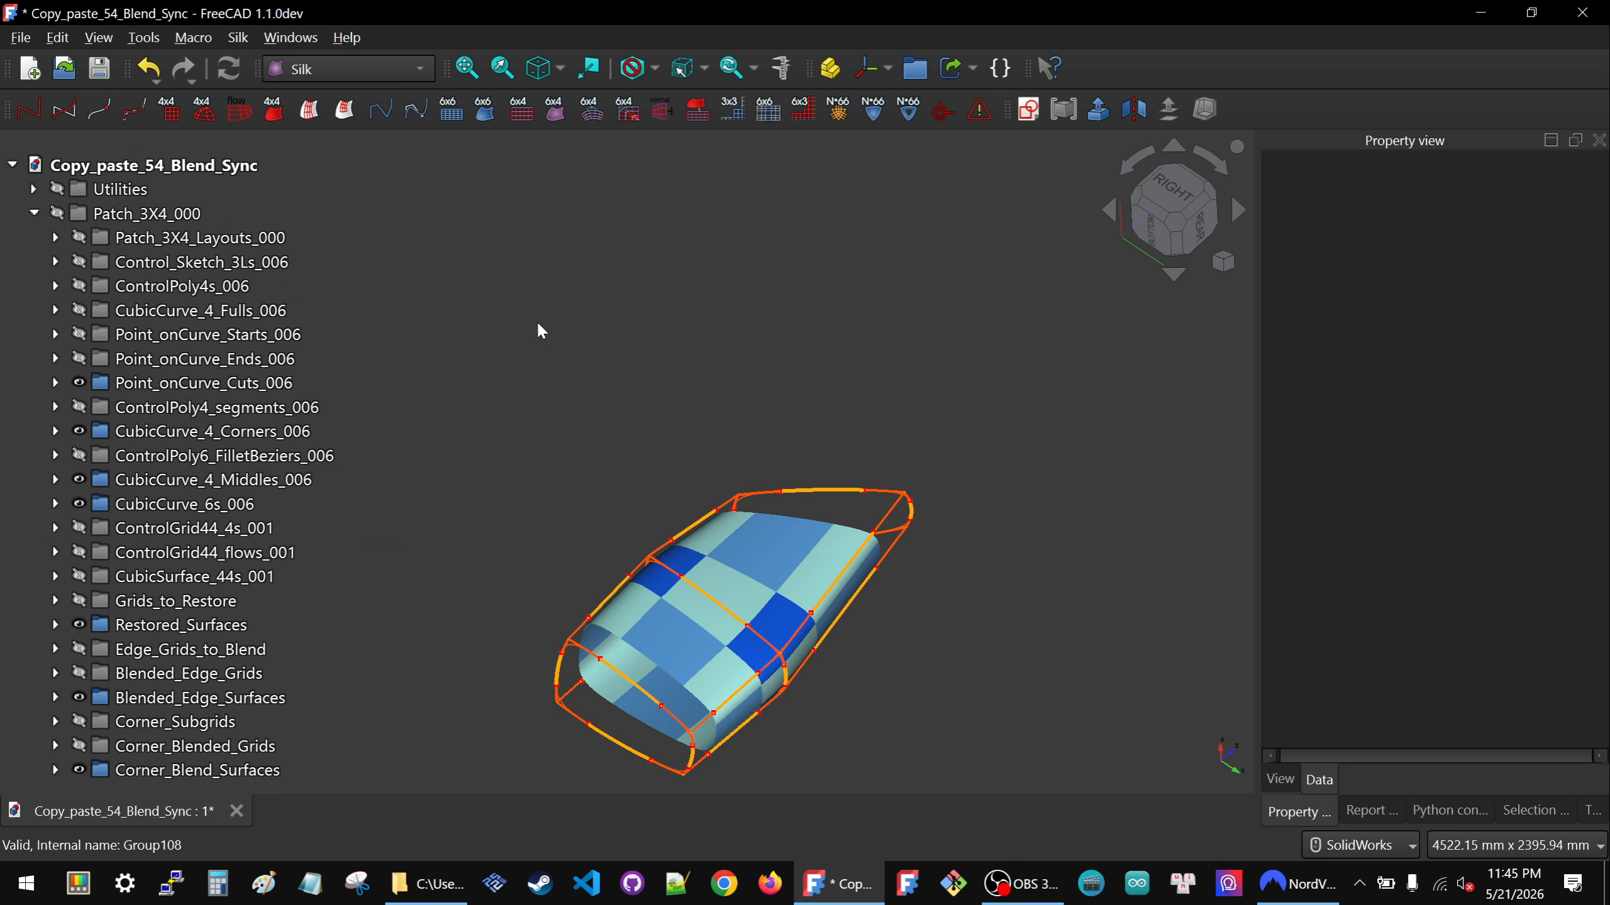
{"action": "scroll", "coordinate": [691, 422], "scroll_direction": "down", "scroll_amount": 3}
{"action": "scroll", "coordinate": [658, 555], "scroll_direction": "up", "scroll_amount": 2}
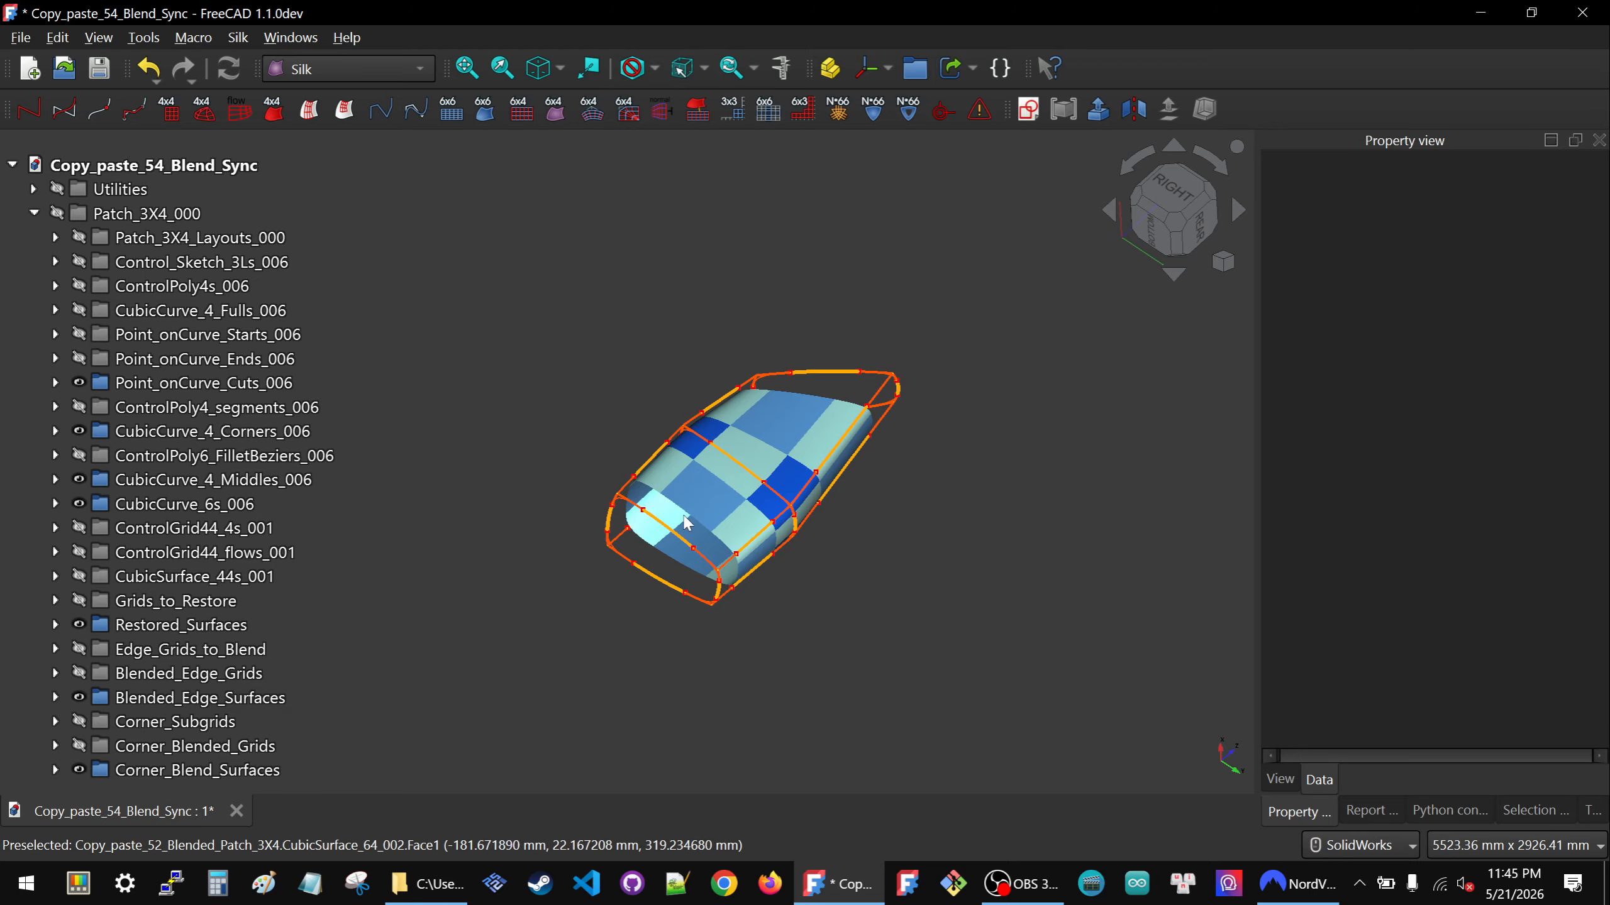
{"action": "middle_click_drag", "start_coordinate": [683, 517], "coordinate": [682, 485]}
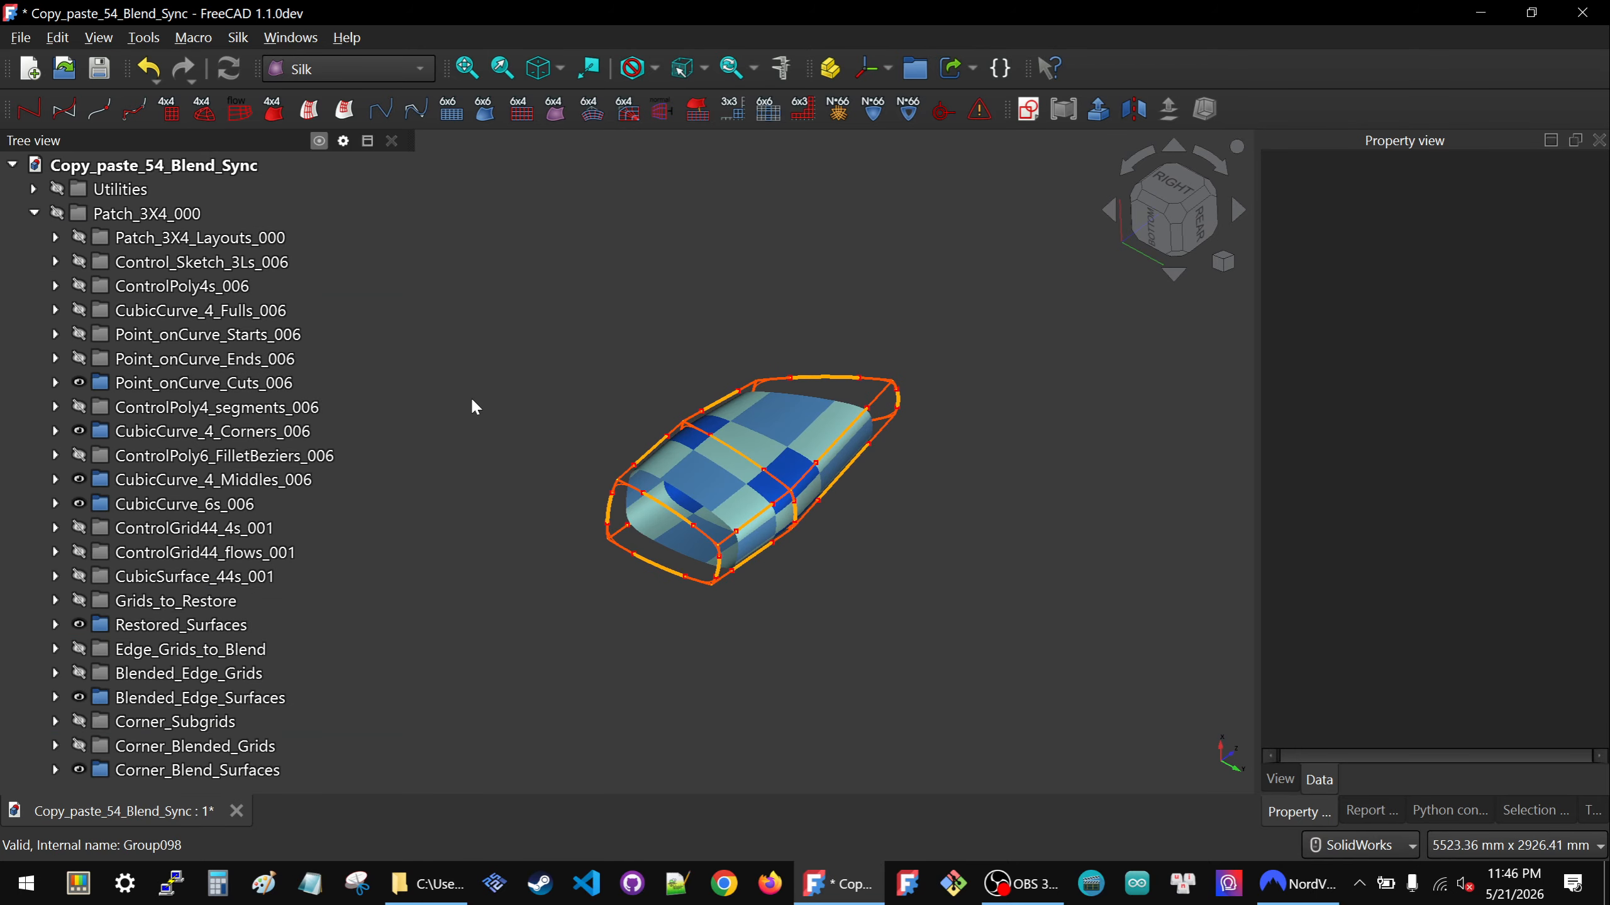
{"action": "scroll", "coordinate": [668, 411], "scroll_direction": "up", "scroll_amount": 2}
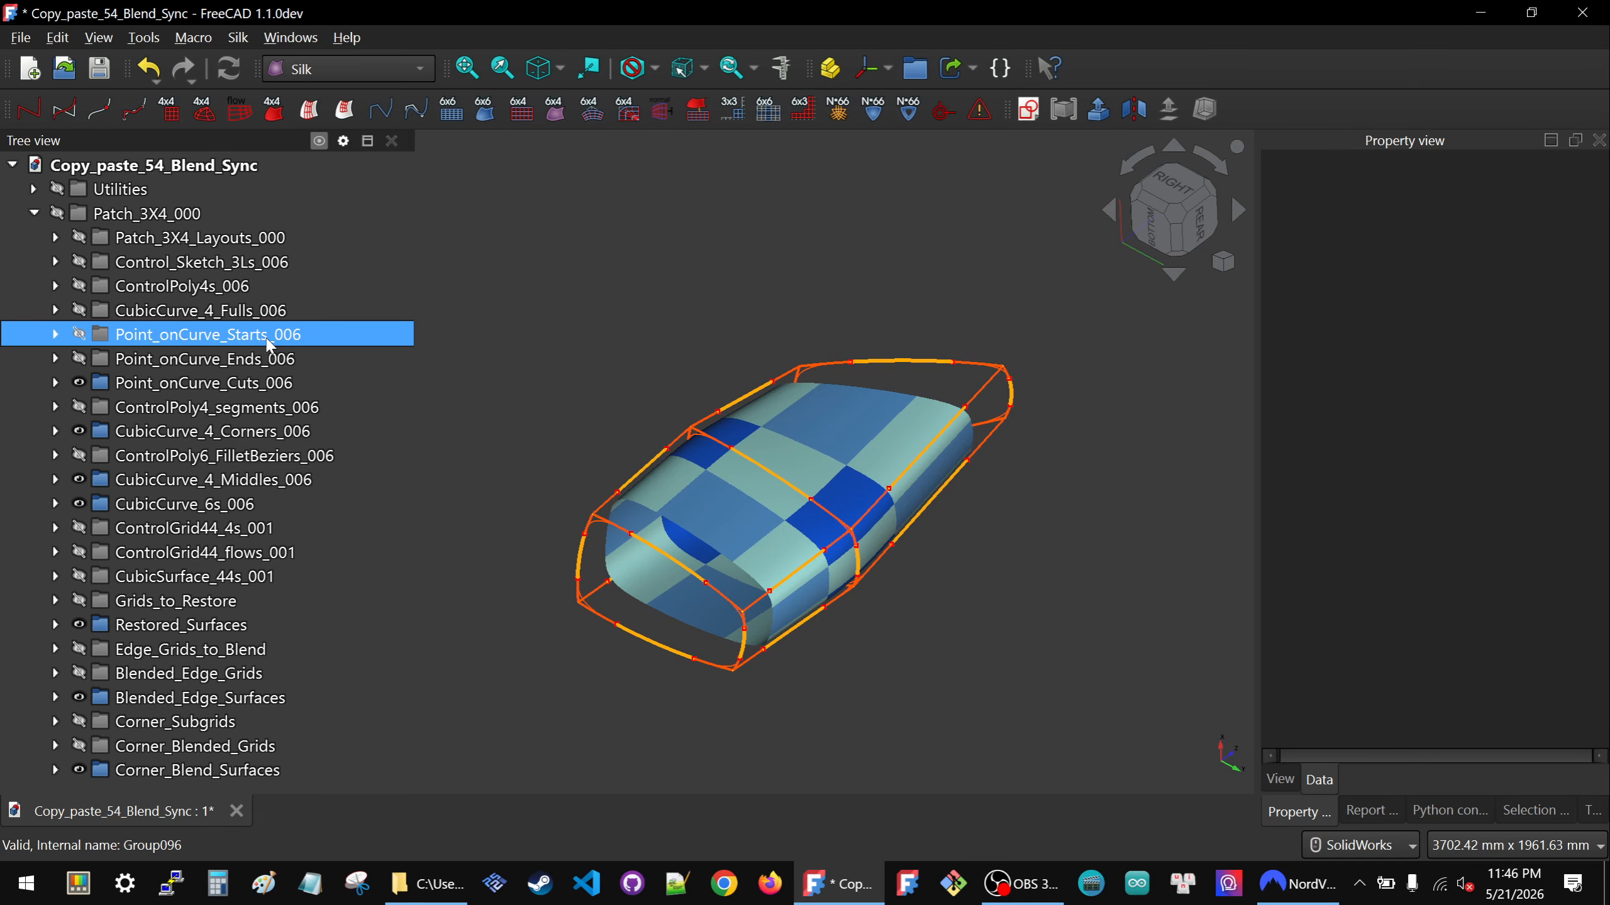
{"action": "scroll", "coordinate": [793, 517], "scroll_direction": "up", "scroll_amount": 1}
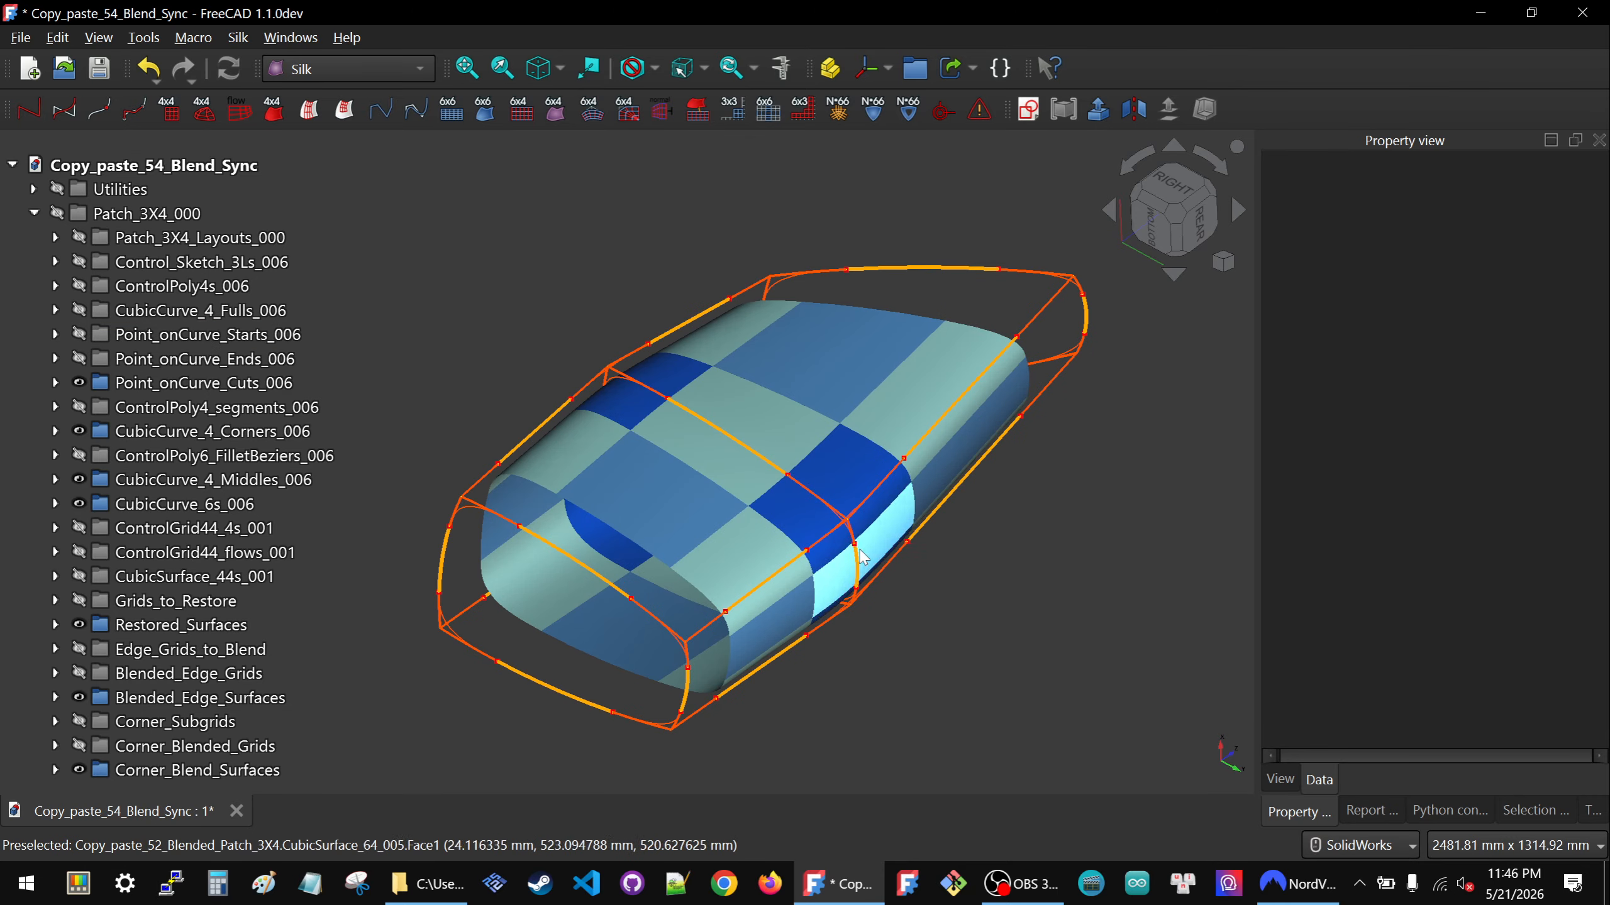
{"action": "scroll", "coordinate": [794, 520], "scroll_direction": "up", "scroll_amount": 1}
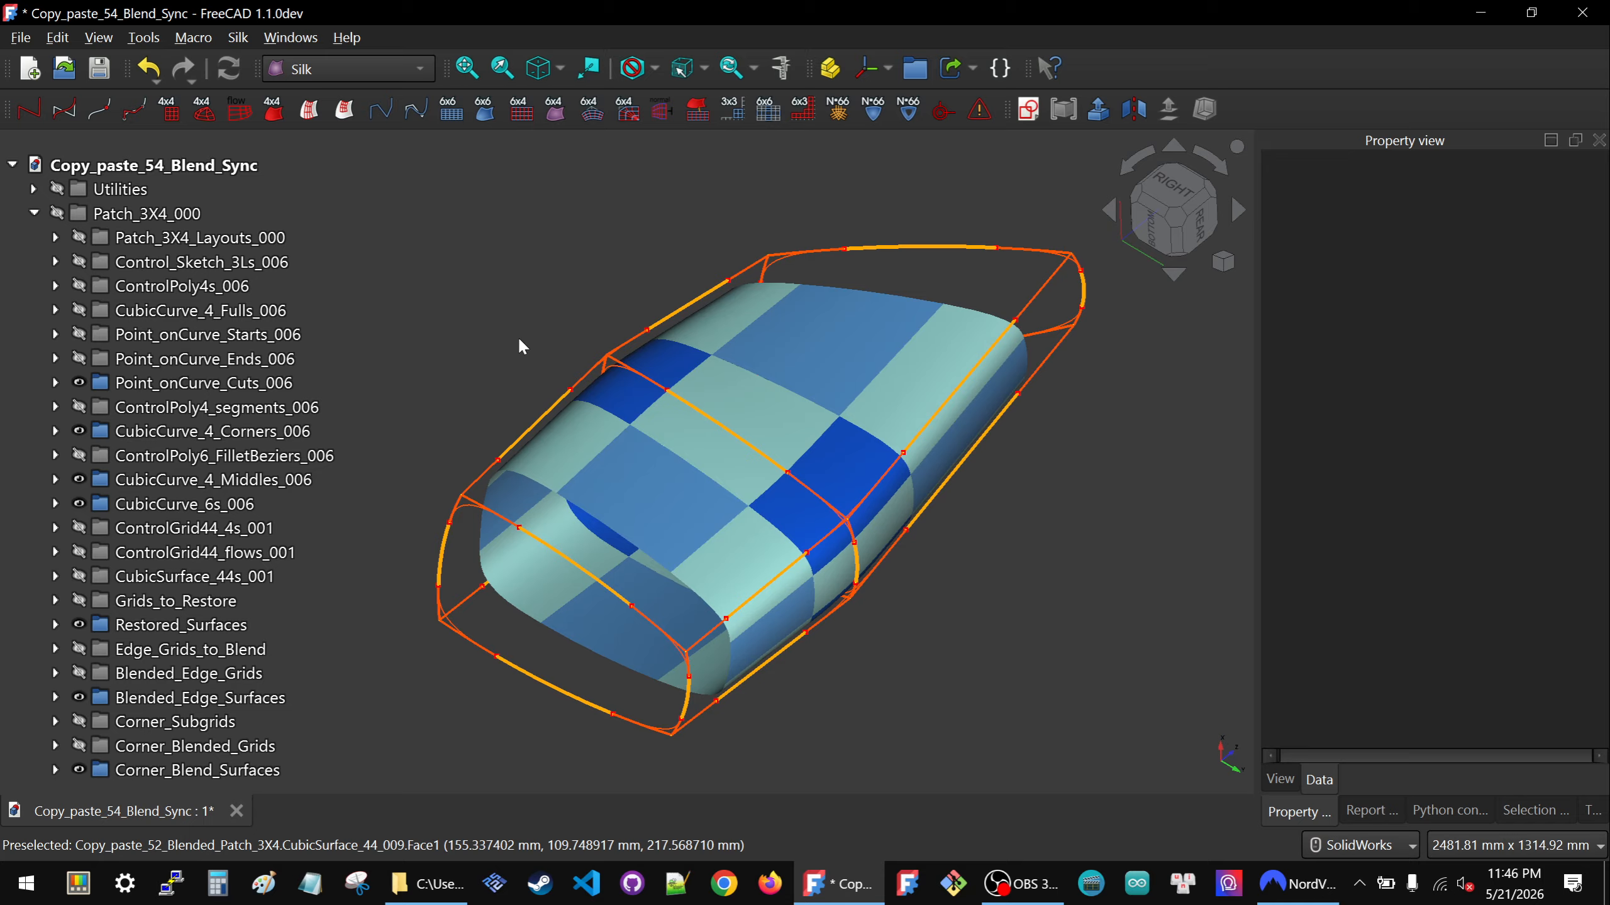
{"action": "middle_click_drag", "start_coordinate": [518, 340], "coordinate": [514, 326]}
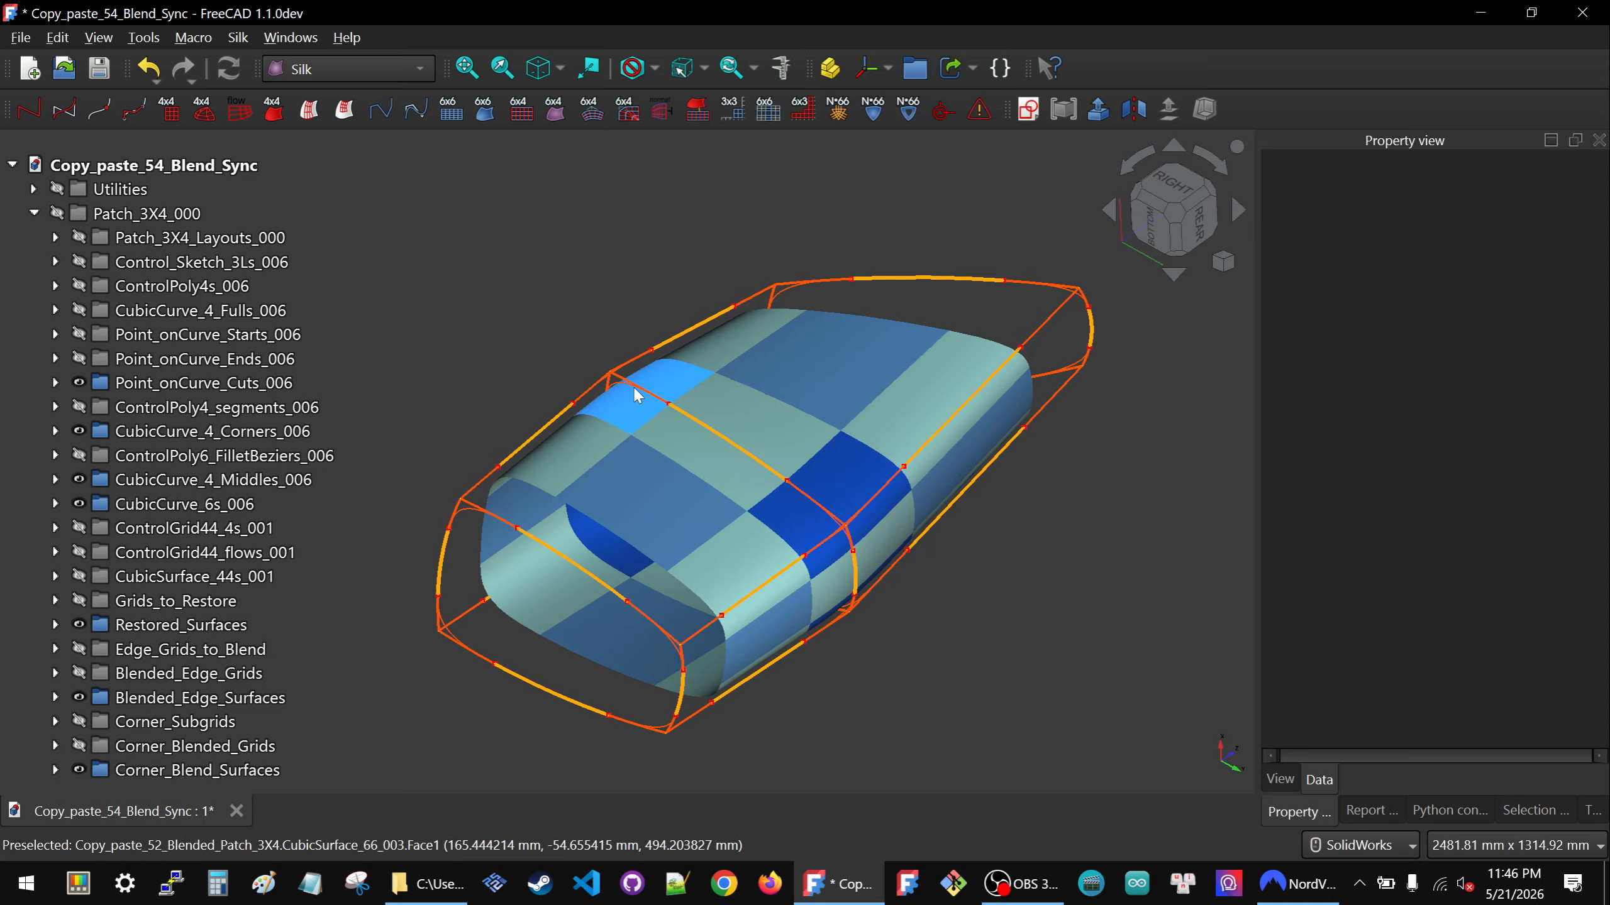
Hide the Corner_Blend_Surfaces, Blended_Edge_Surfaces and Restored_Surfaces groups.
{"action": "scroll", "coordinate": [624, 380], "scroll_direction": "down", "scroll_amount": 2}
{"action": "left_click", "coordinate": [120, 288]}
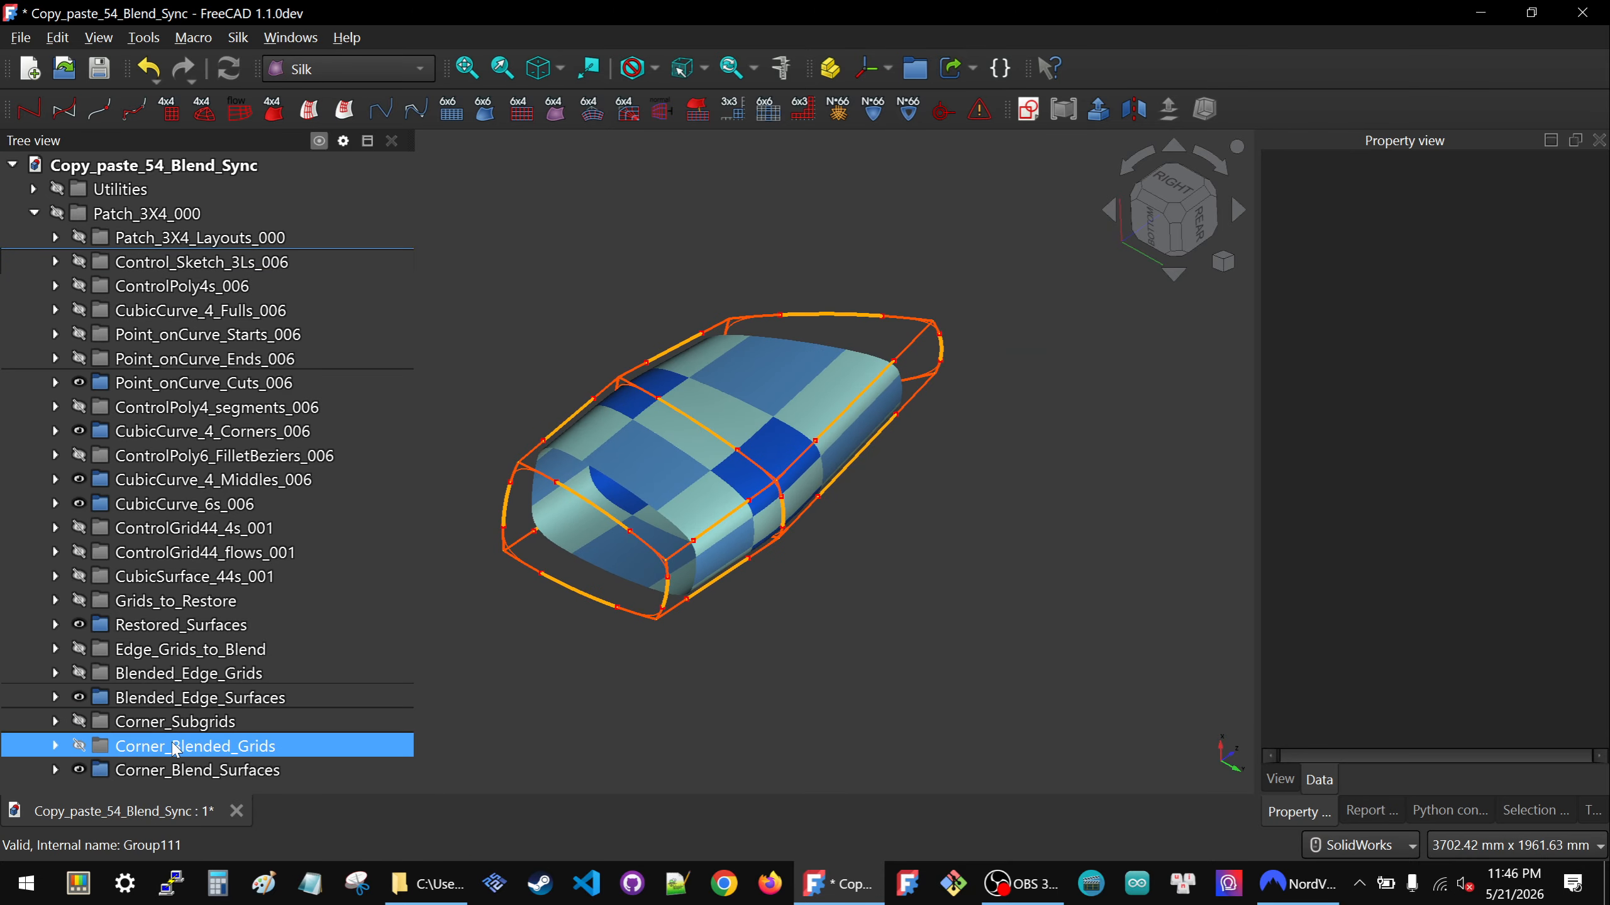
{"action": "left_click", "coordinate": [144, 768]}
{"action": "key", "text": "space"}
{"action": "left_click", "coordinate": [137, 700]}
{"action": "key", "text": "space"}
{"action": "left_click", "coordinate": [158, 624]}
{"action": "key", "text": "space"}
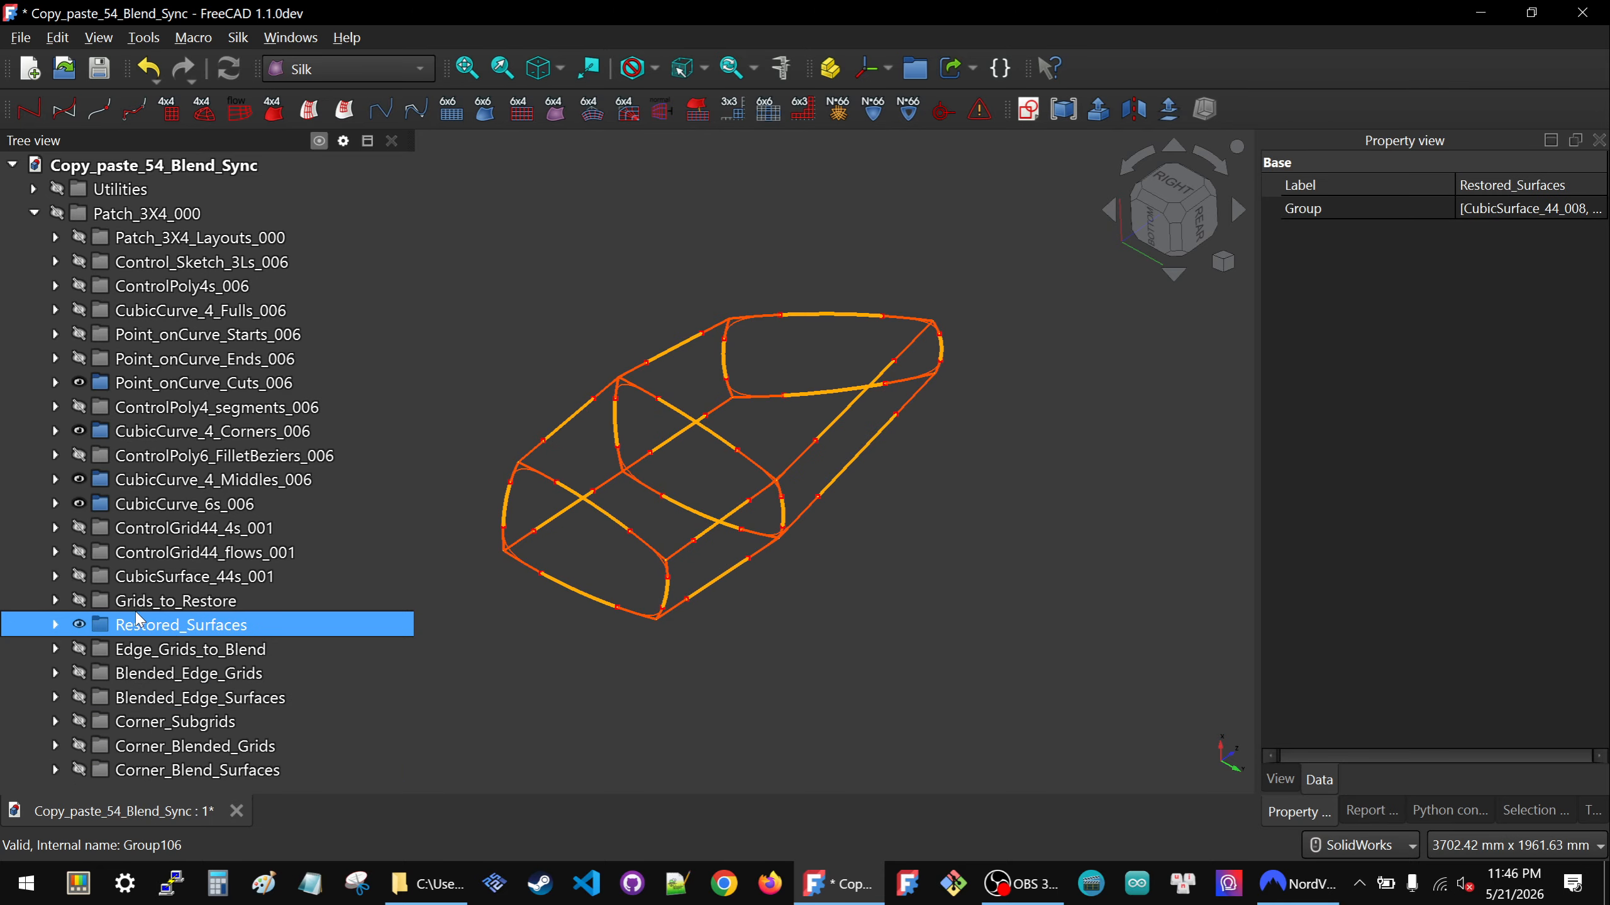
Hide the CubicCurve_6s_006, CubicCurve_4_Middles_006 and CubicCurve_4_Corners_006 groups.
{"action": "left_click", "coordinate": [153, 507]}
{"action": "key", "text": "space"}
{"action": "left_click", "coordinate": [152, 488]}
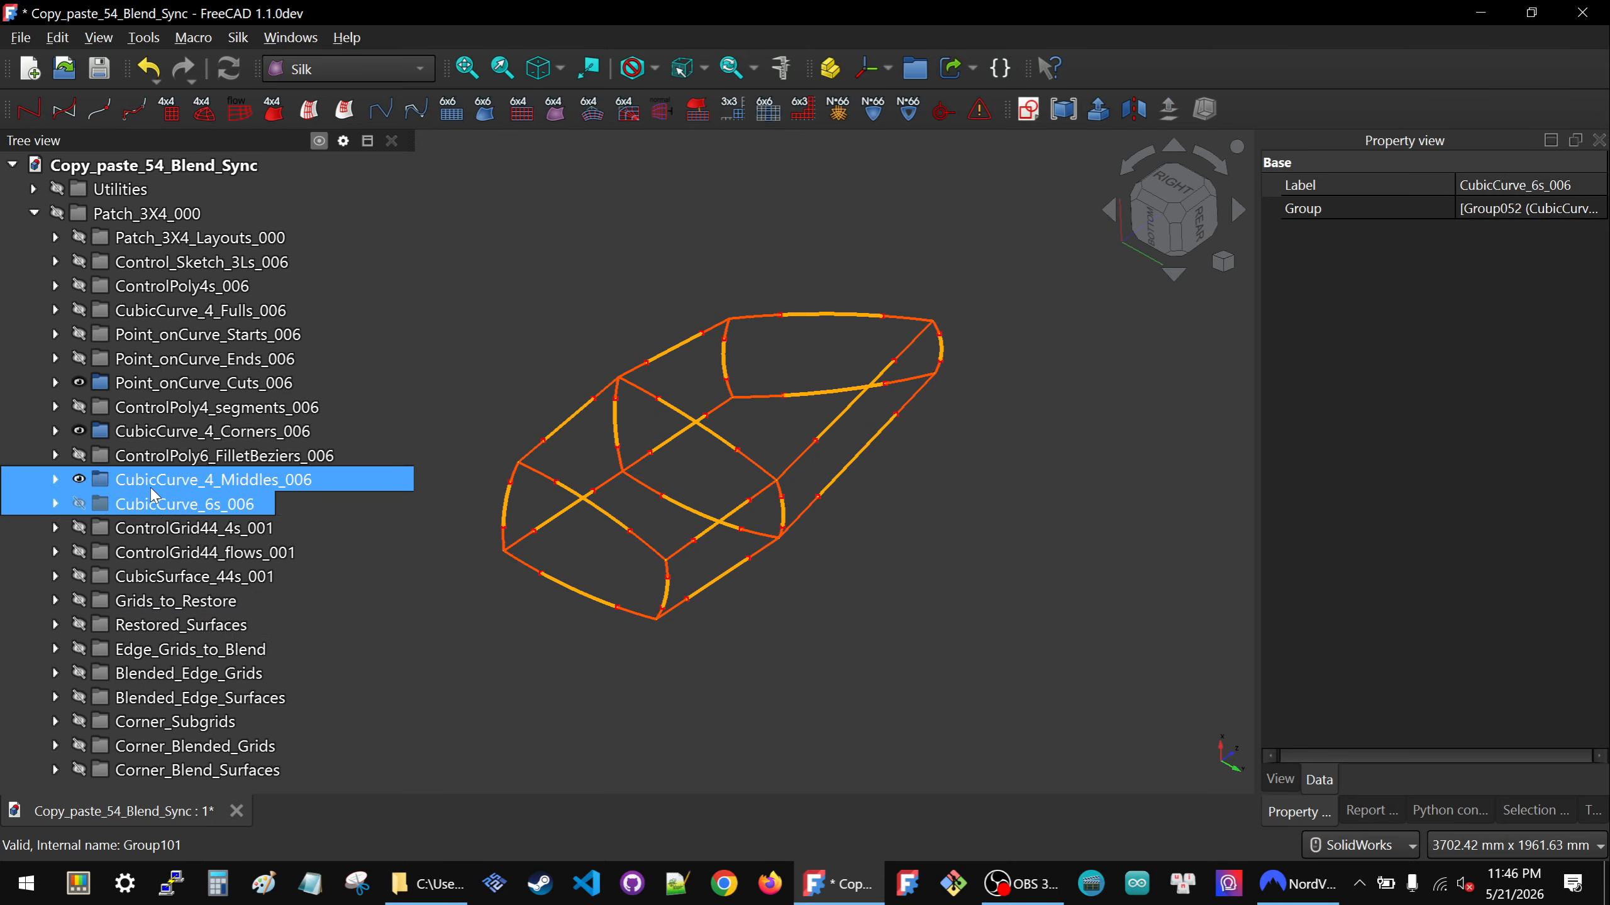
{"action": "key", "text": "space"}
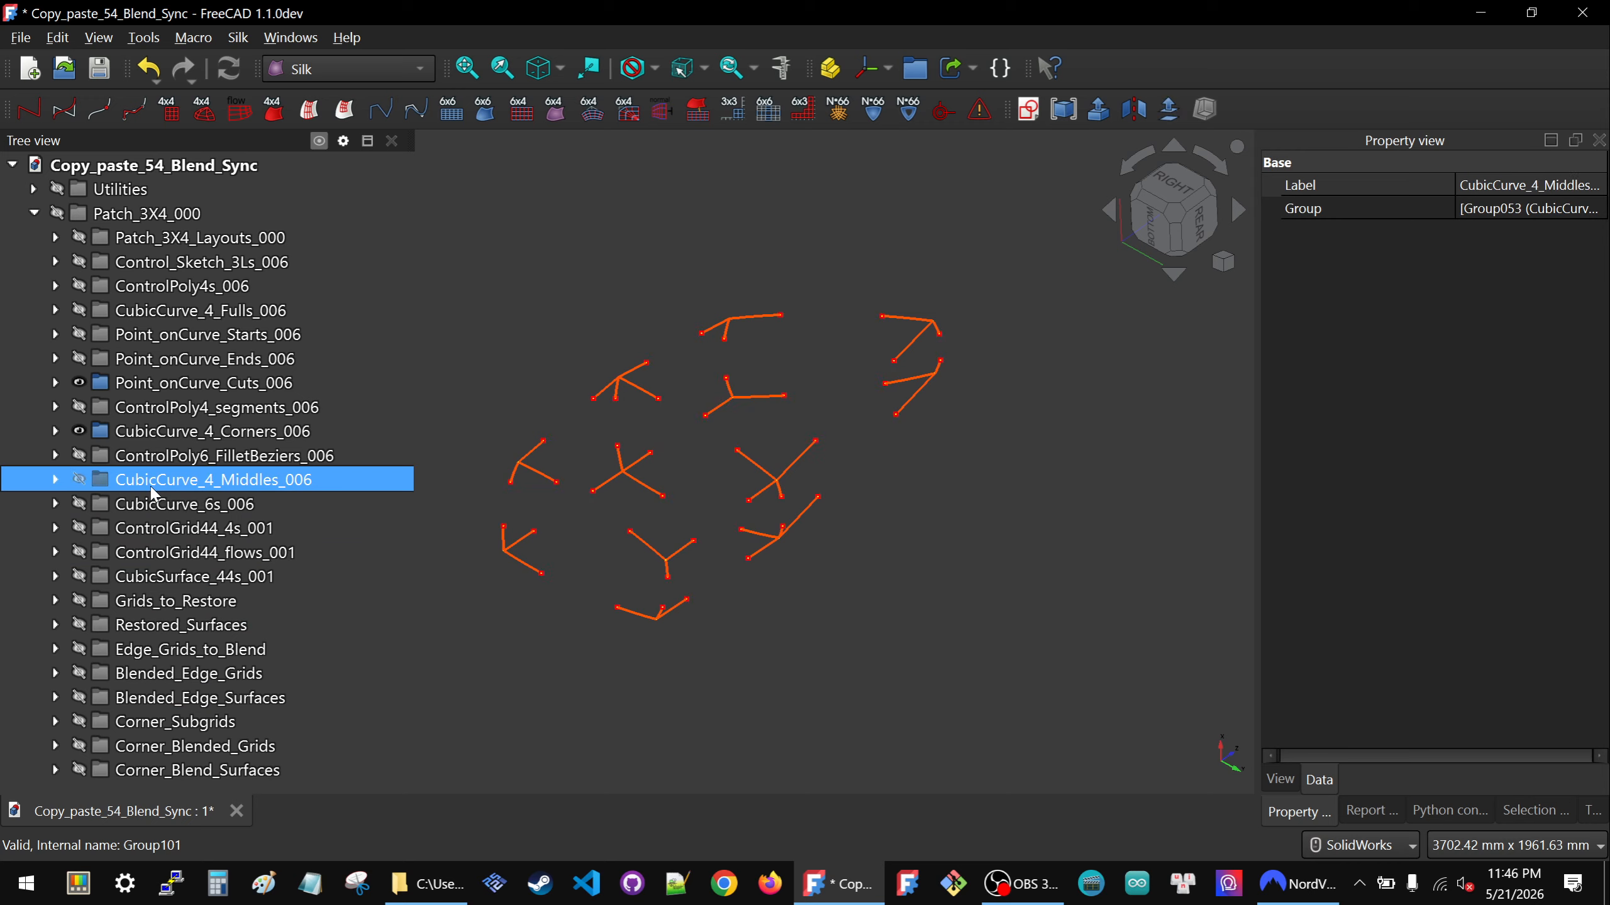
{"action": "left_click", "coordinate": [149, 432]}
{"action": "key", "text": "space"}
Show the CubicCurve_4_Fulls_006 curves and the CubicSurface_44s_001 surfaces together with the cut points.
{"action": "middle_click_drag", "start_coordinate": [675, 290], "coordinate": [671, 306]}
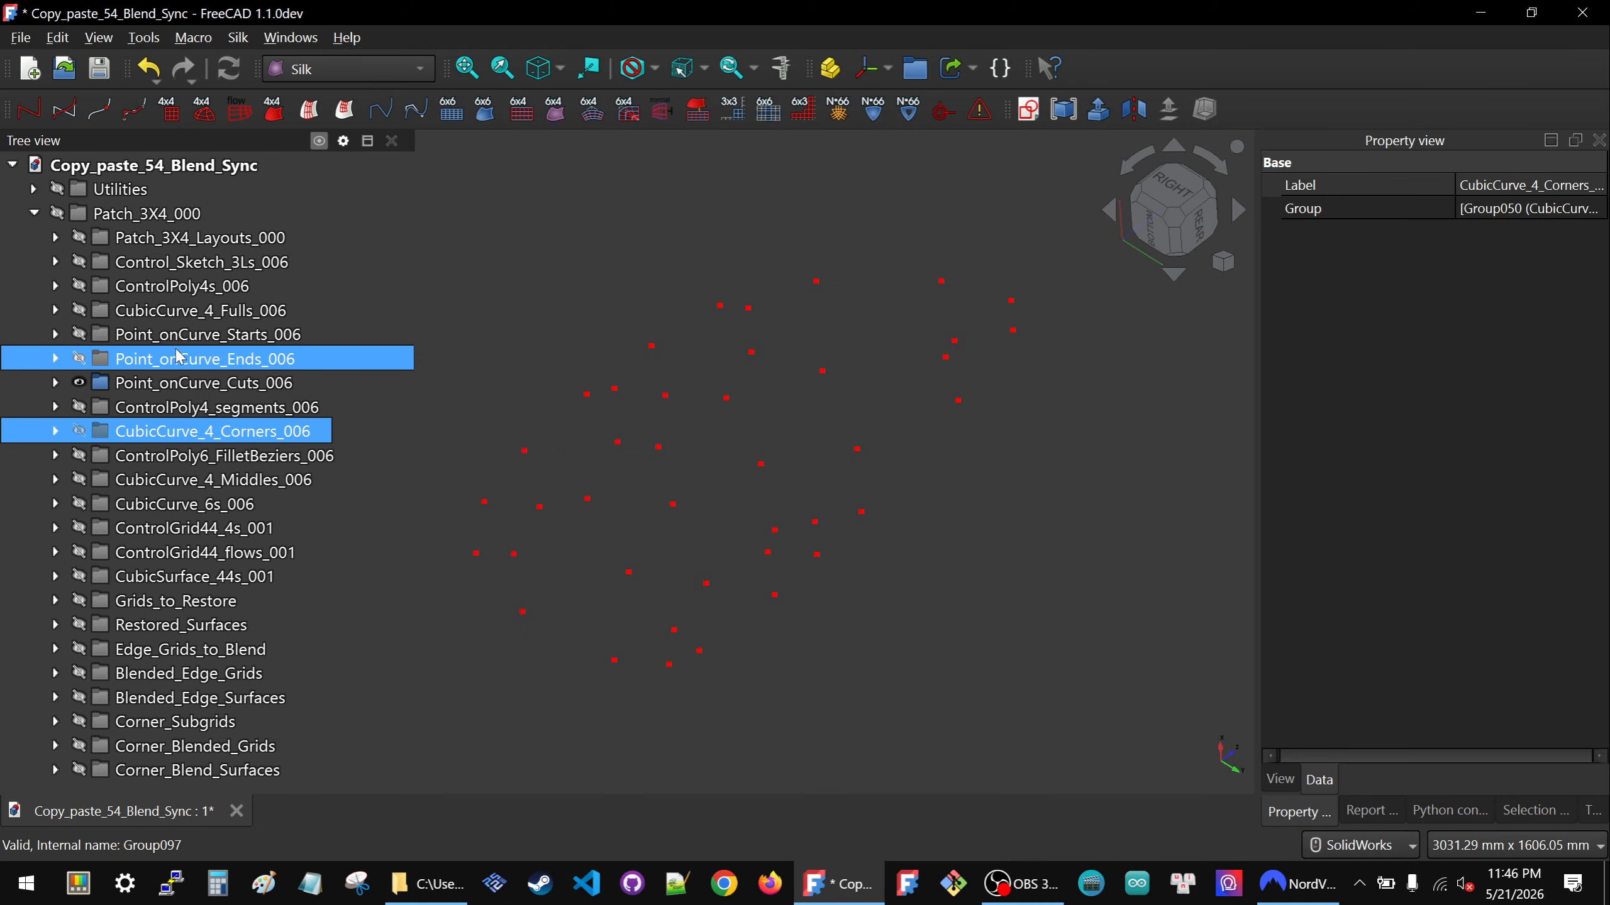
{"action": "left_click", "coordinate": [182, 320]}
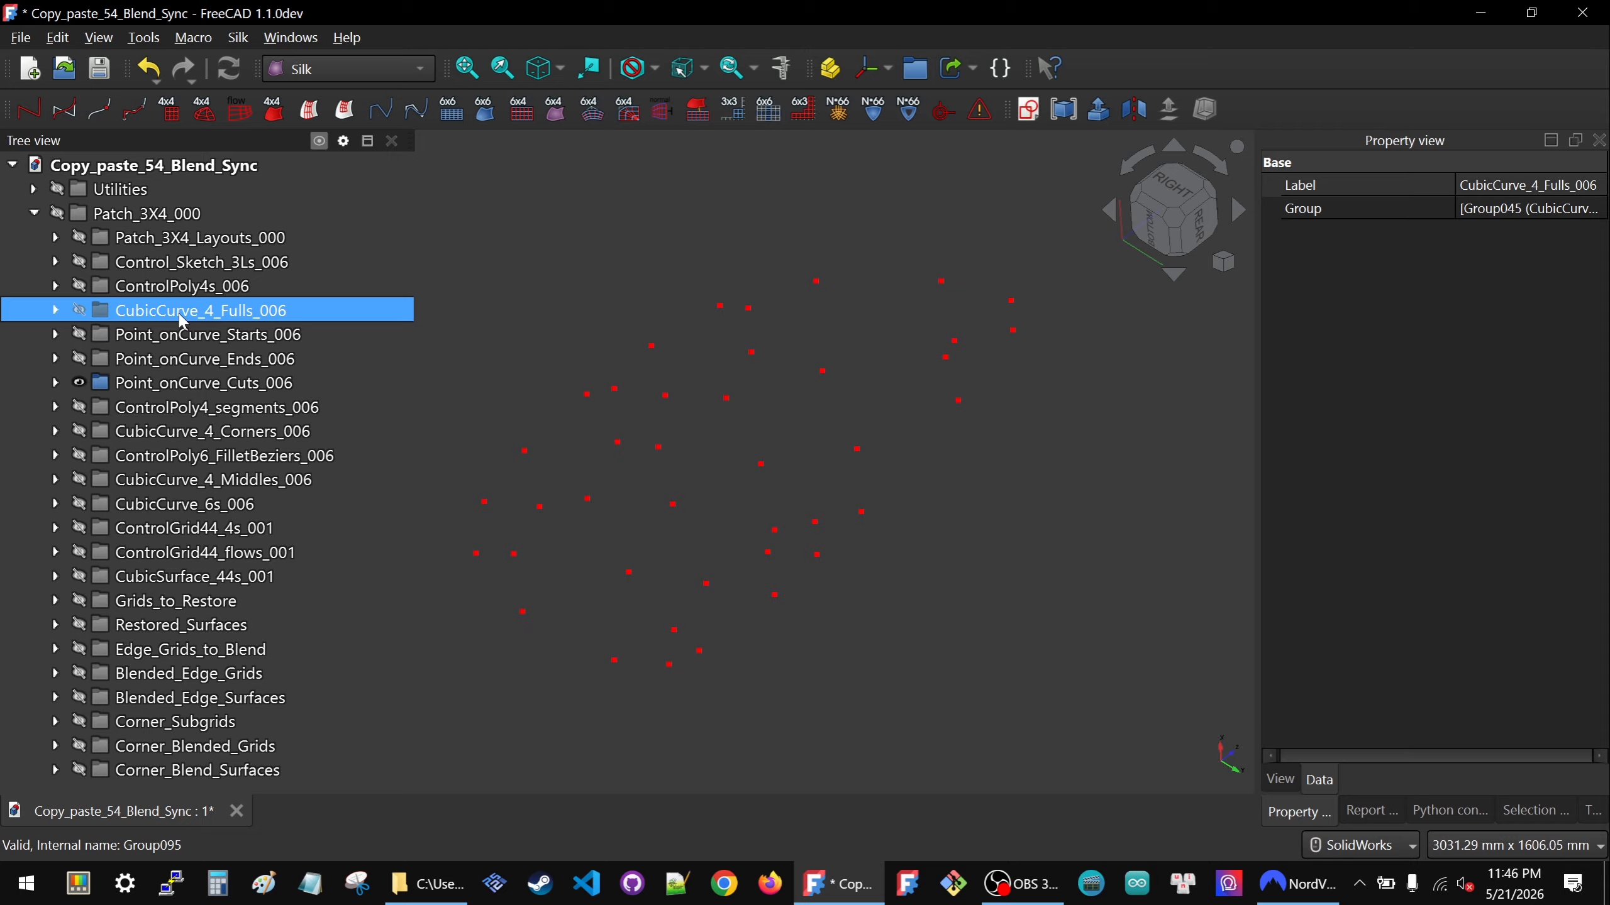
{"action": "key", "text": "space"}
{"action": "left_click", "coordinate": [636, 281]}
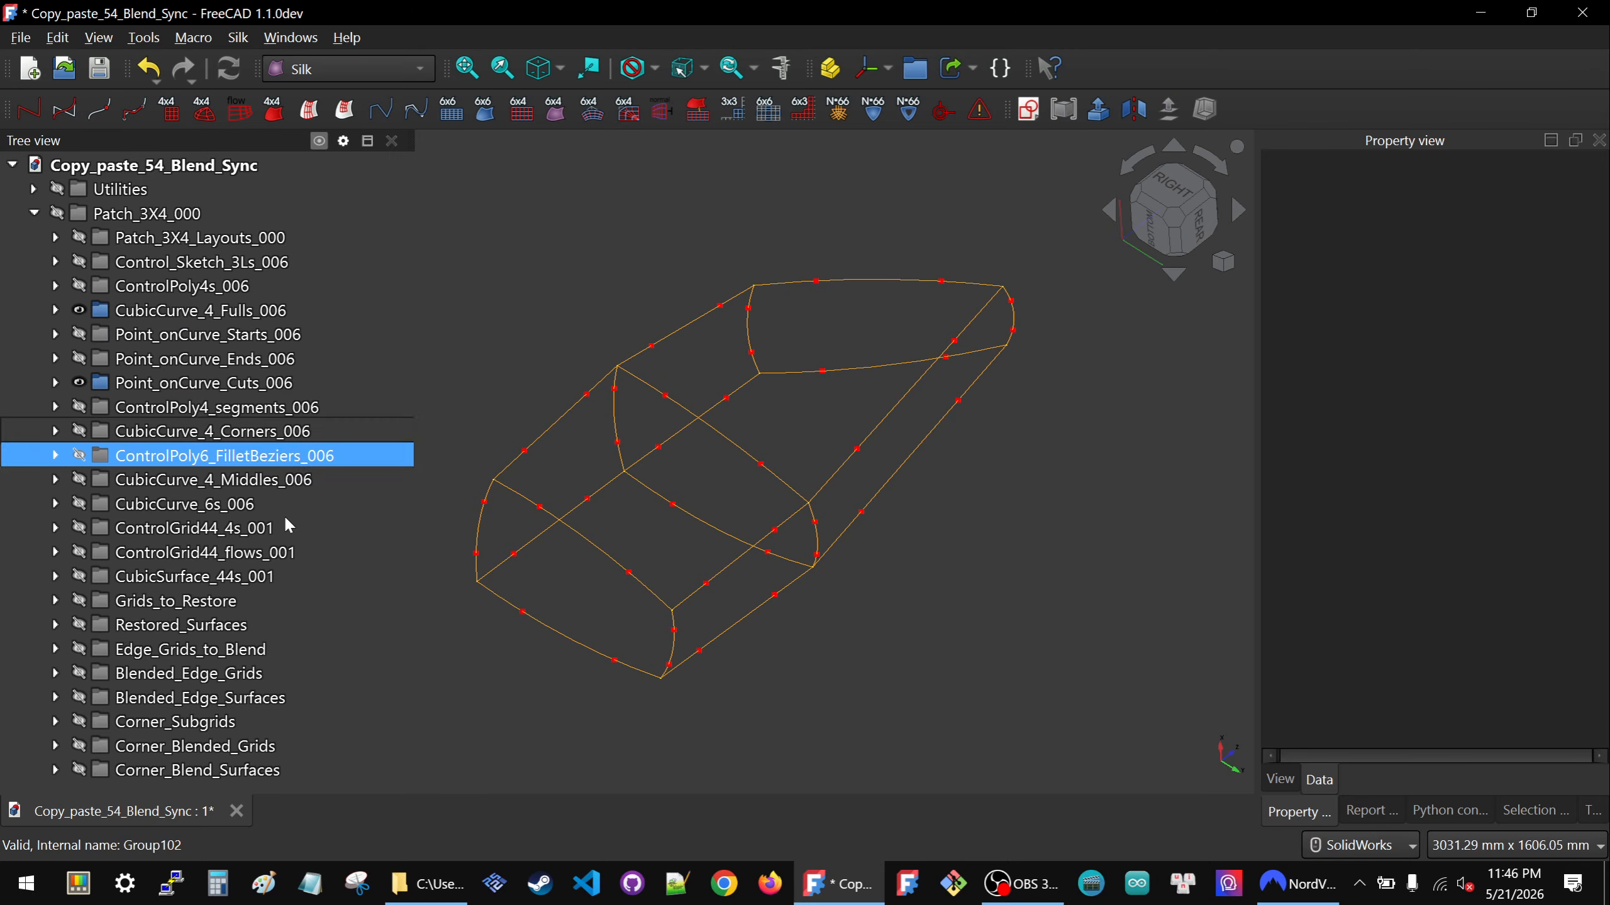
{"action": "left_click", "coordinate": [146, 577]}
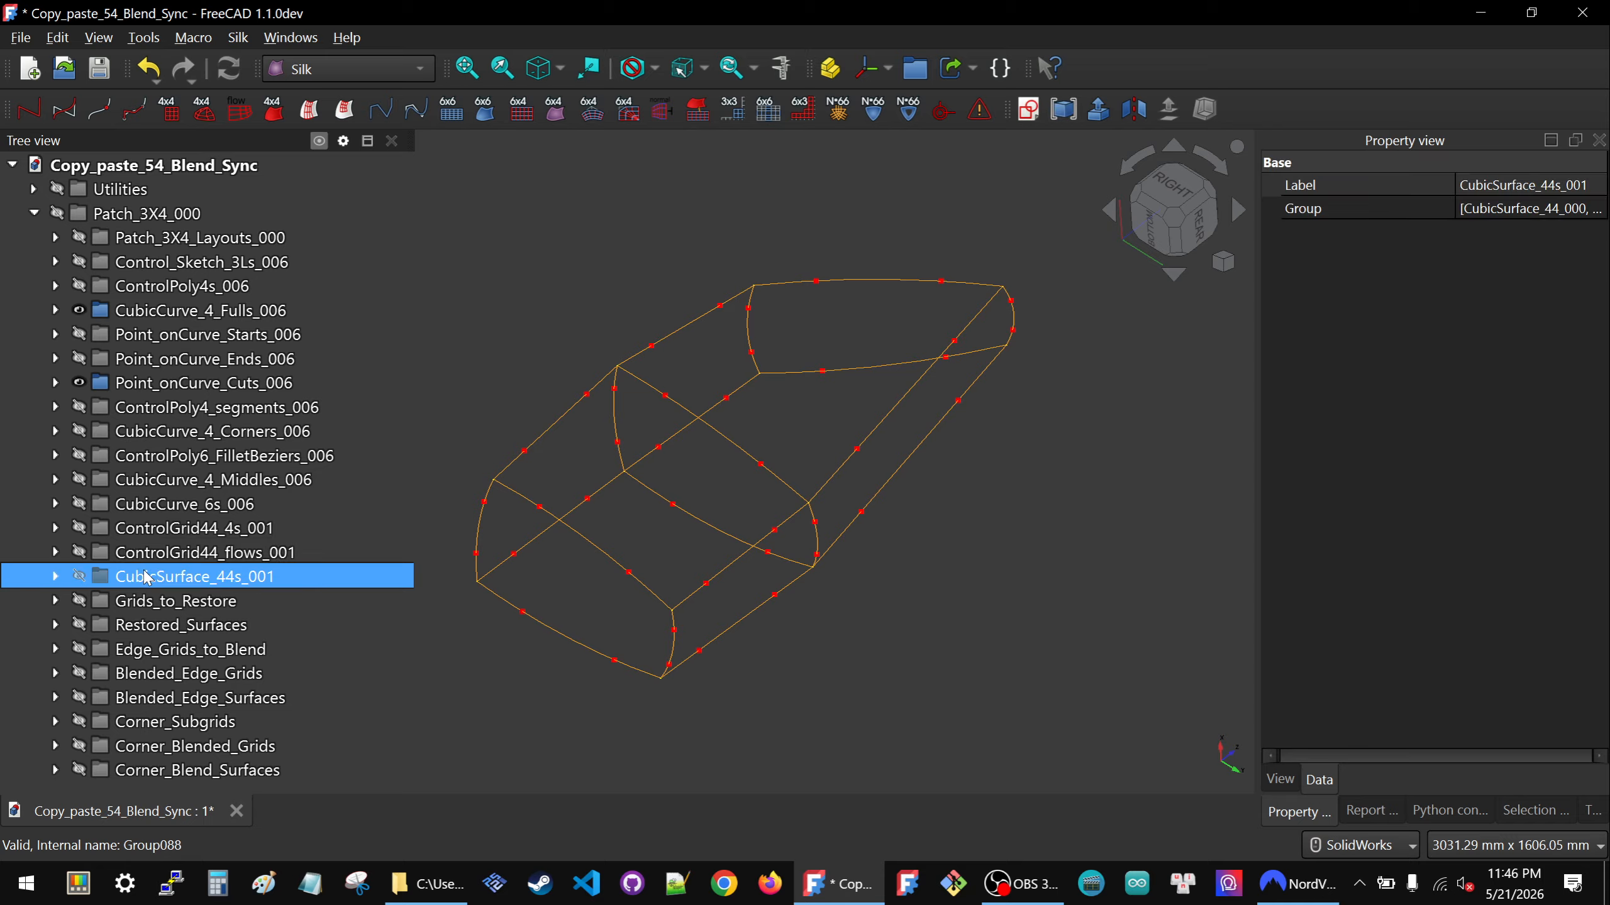
{"action": "key", "text": "space"}
{"action": "mouse_move", "coordinate": [798, 599]}
{"action": "middle_mouse_down"}
{"action": "mouse_move", "coordinate": [762, 610]}
{"action": "mouse_move", "coordinate": [735, 571]}
{"action": "mouse_move", "coordinate": [640, 752]}
{"action": "mouse_move", "coordinate": [762, 402]}
{"action": "mouse_move", "coordinate": [640, 388]}
{"action": "mouse_move", "coordinate": [629, 407]}
{"action": "middle_mouse_up"}
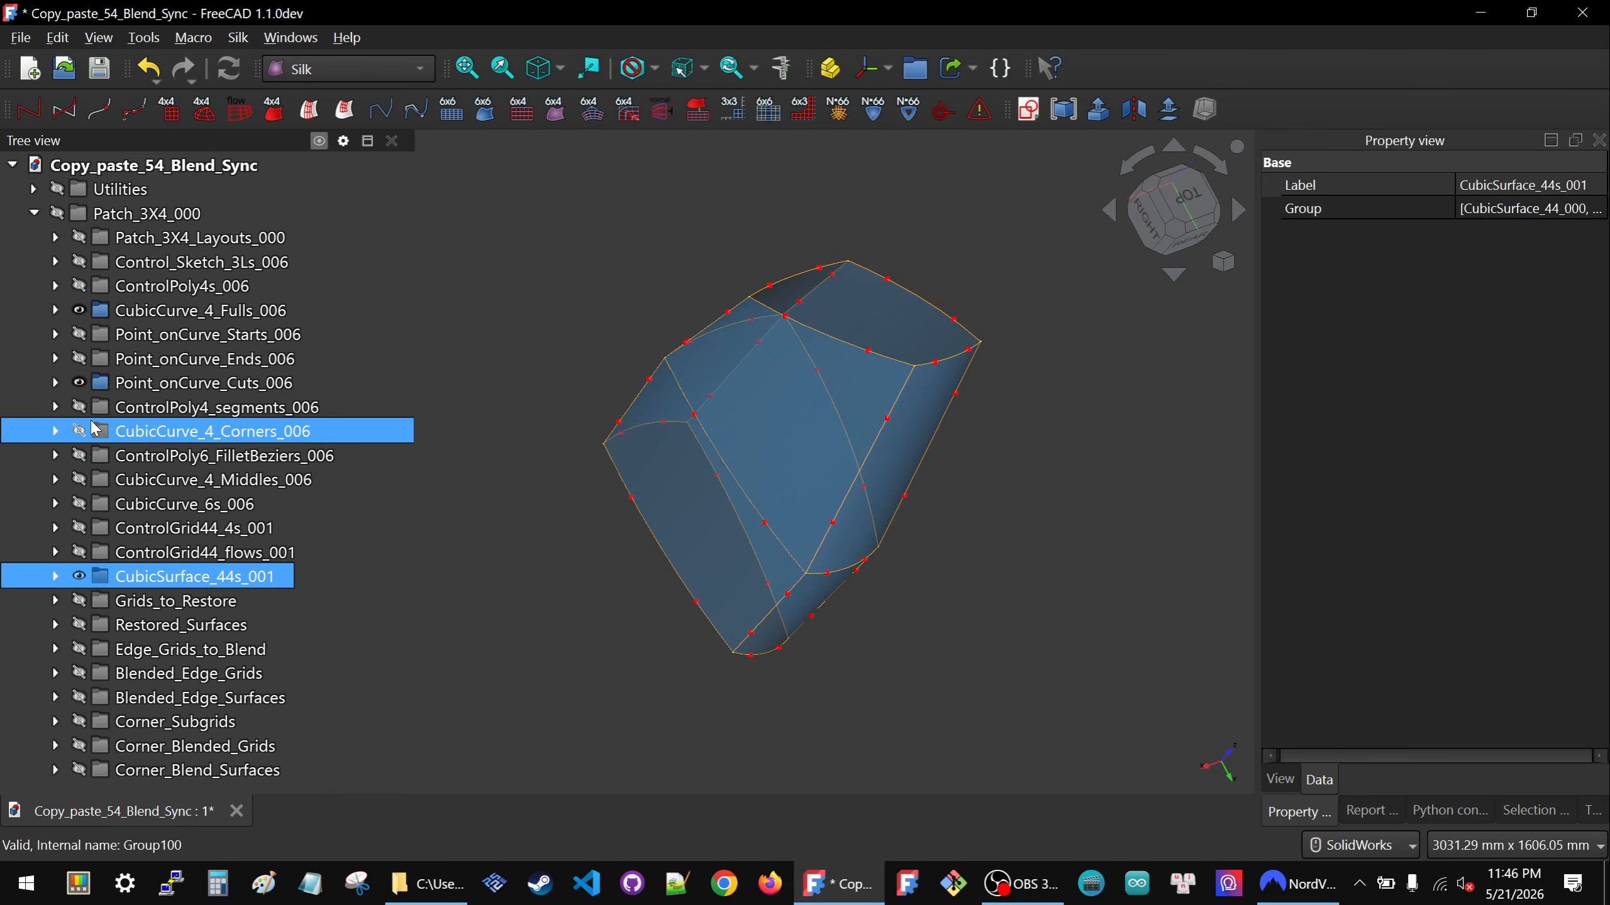
Expand Point_onCurve_Cuts_006 and examine where its subgroups and the loose cut points from start_021 to end_028 lie on the patch.
{"action": "left_click", "coordinate": [56, 383]}
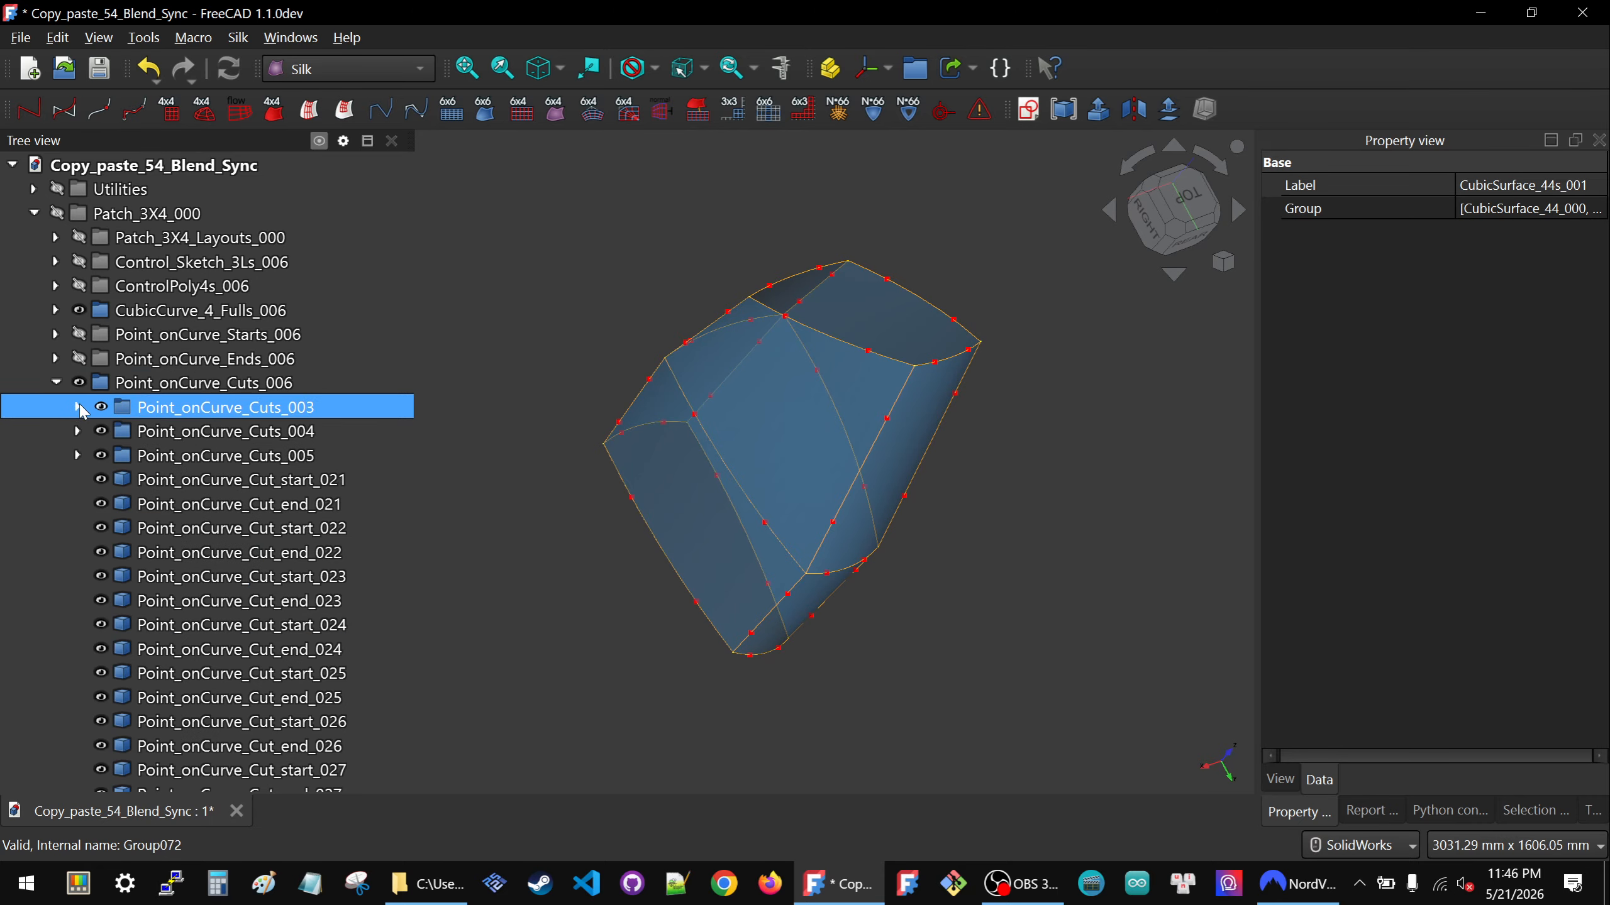
{"action": "left_click", "coordinate": [171, 411]}
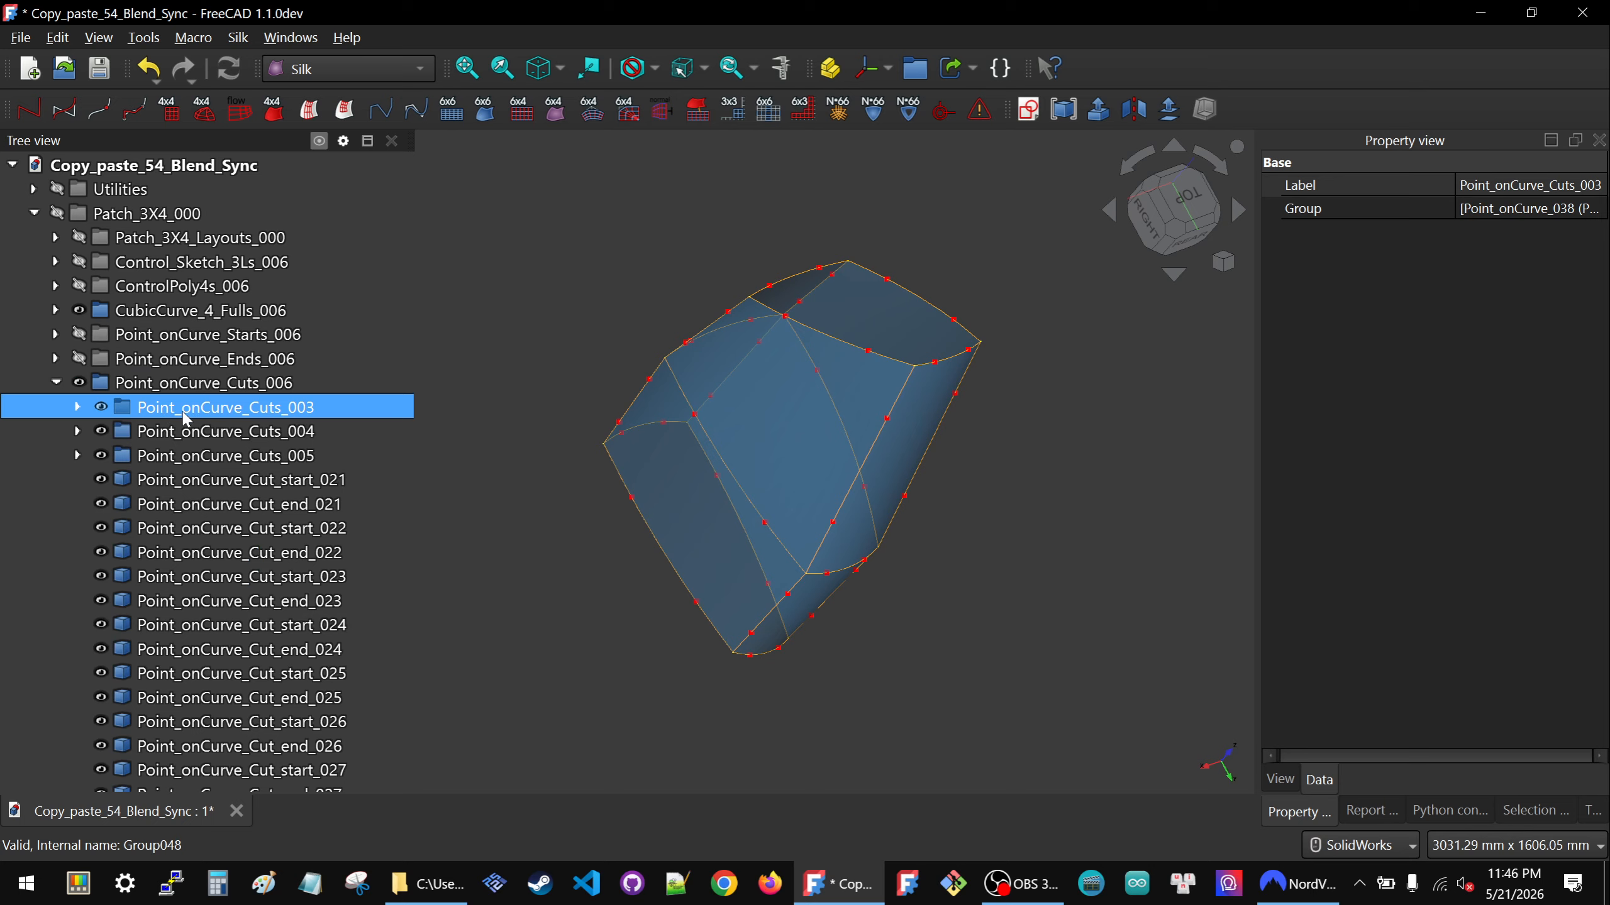
{"action": "left_click", "coordinate": [184, 433]}
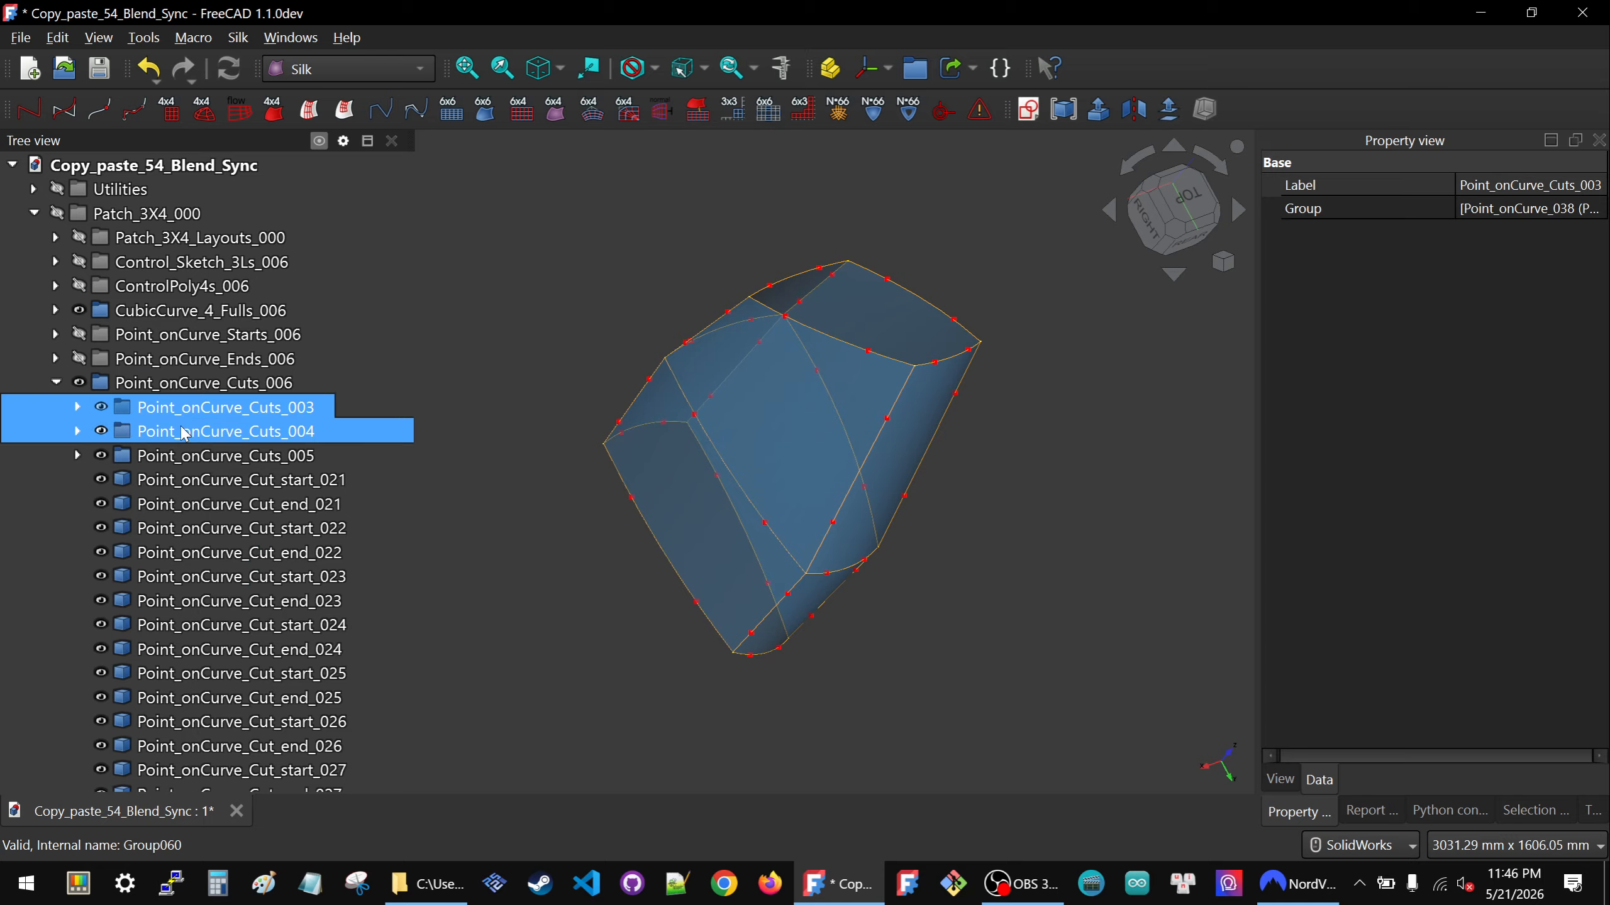
{"action": "left_click", "coordinate": [184, 459]}
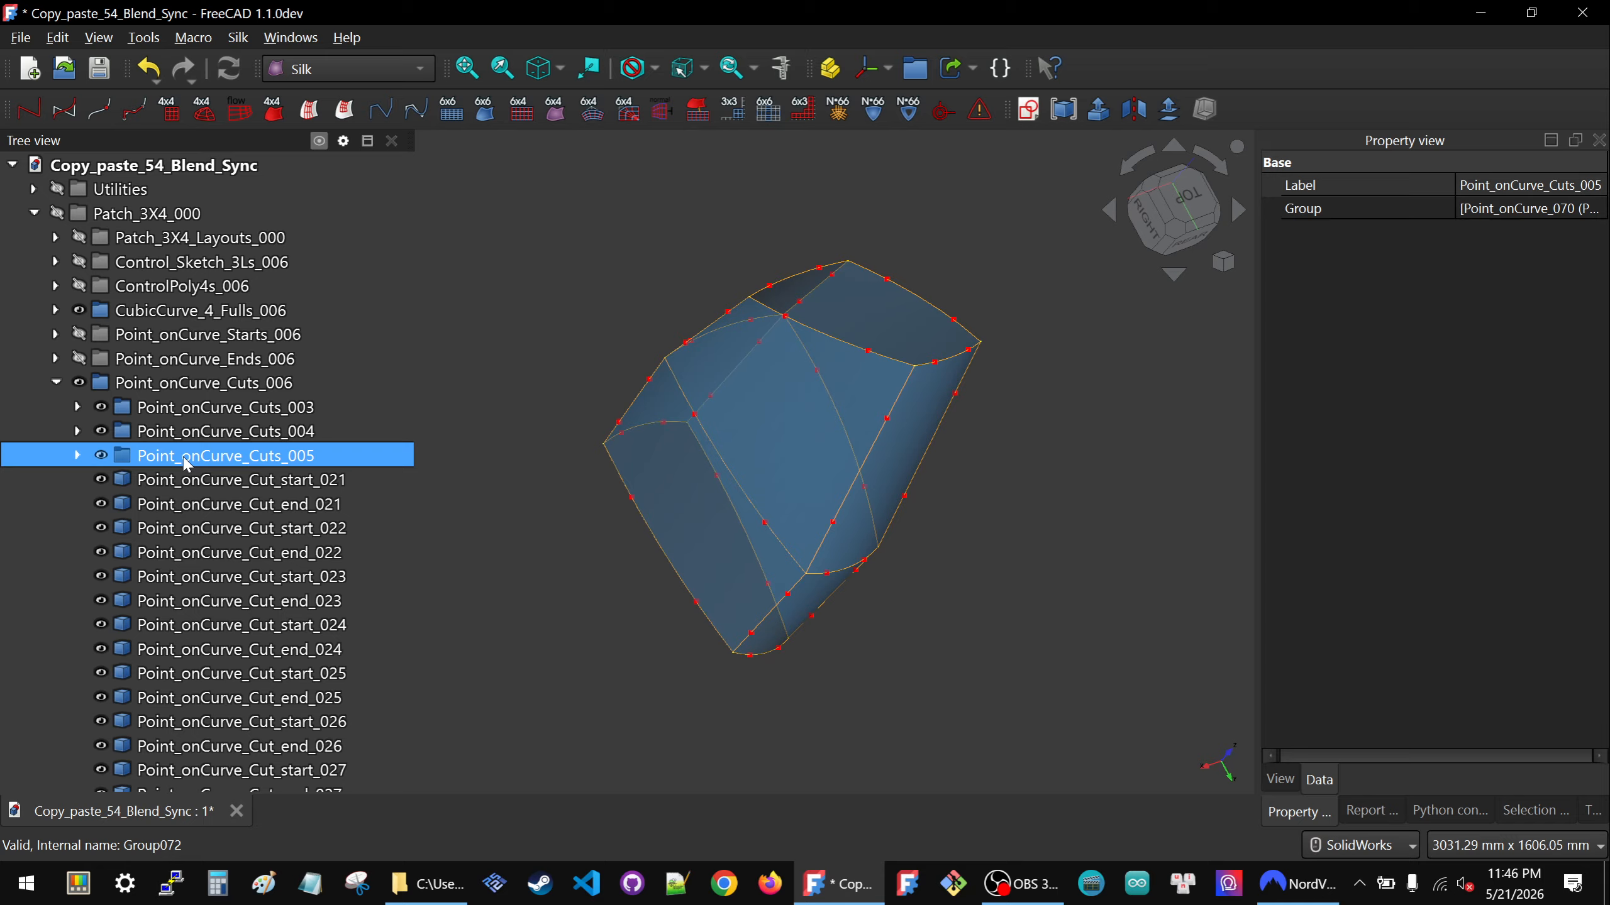
{"action": "left_click", "coordinate": [187, 480]}
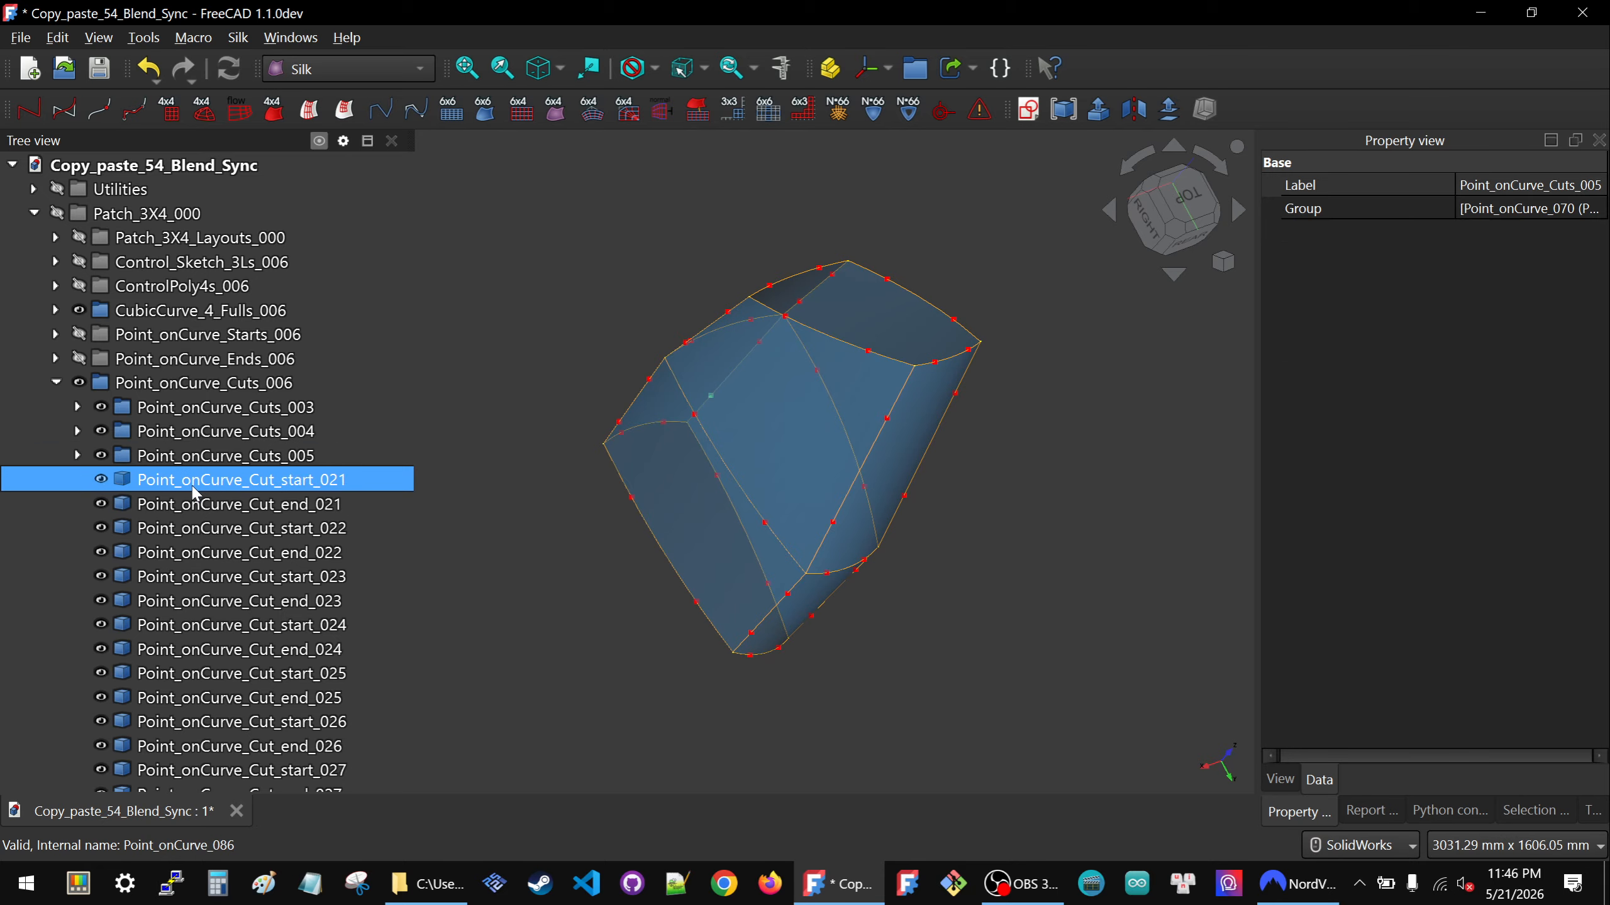
{"action": "scroll", "coordinate": [188, 498], "scroll_direction": "down", "scroll_amount": 3}
{"action": "left_click", "coordinate": [192, 628], "text": "shift"}
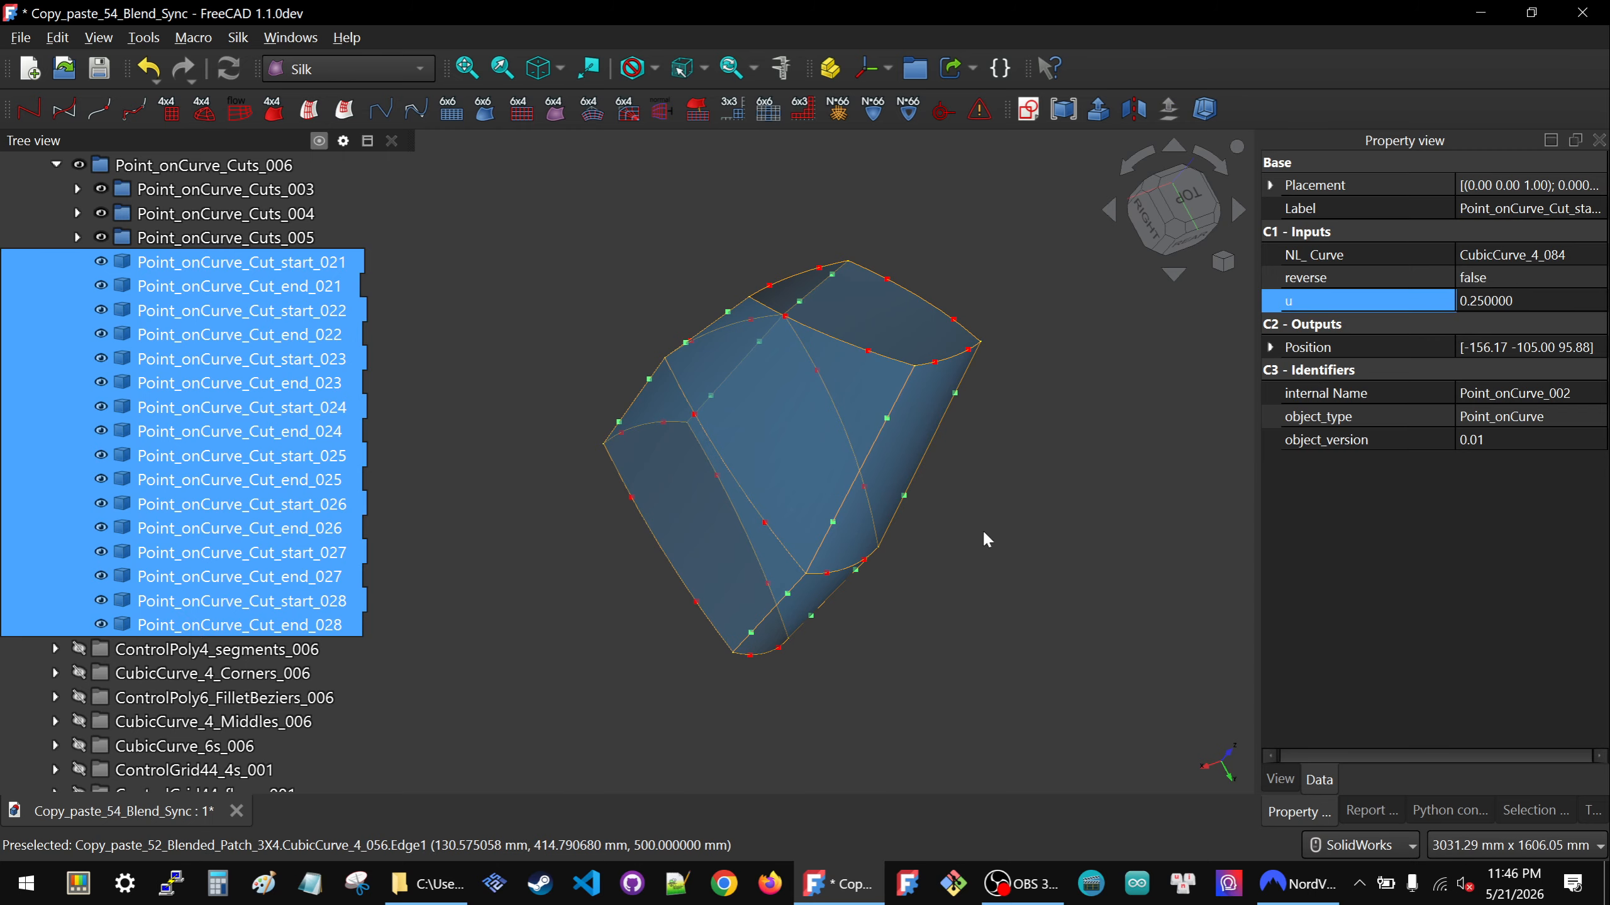
{"action": "middle_click_drag", "start_coordinate": [982, 528], "coordinate": [985, 412]}
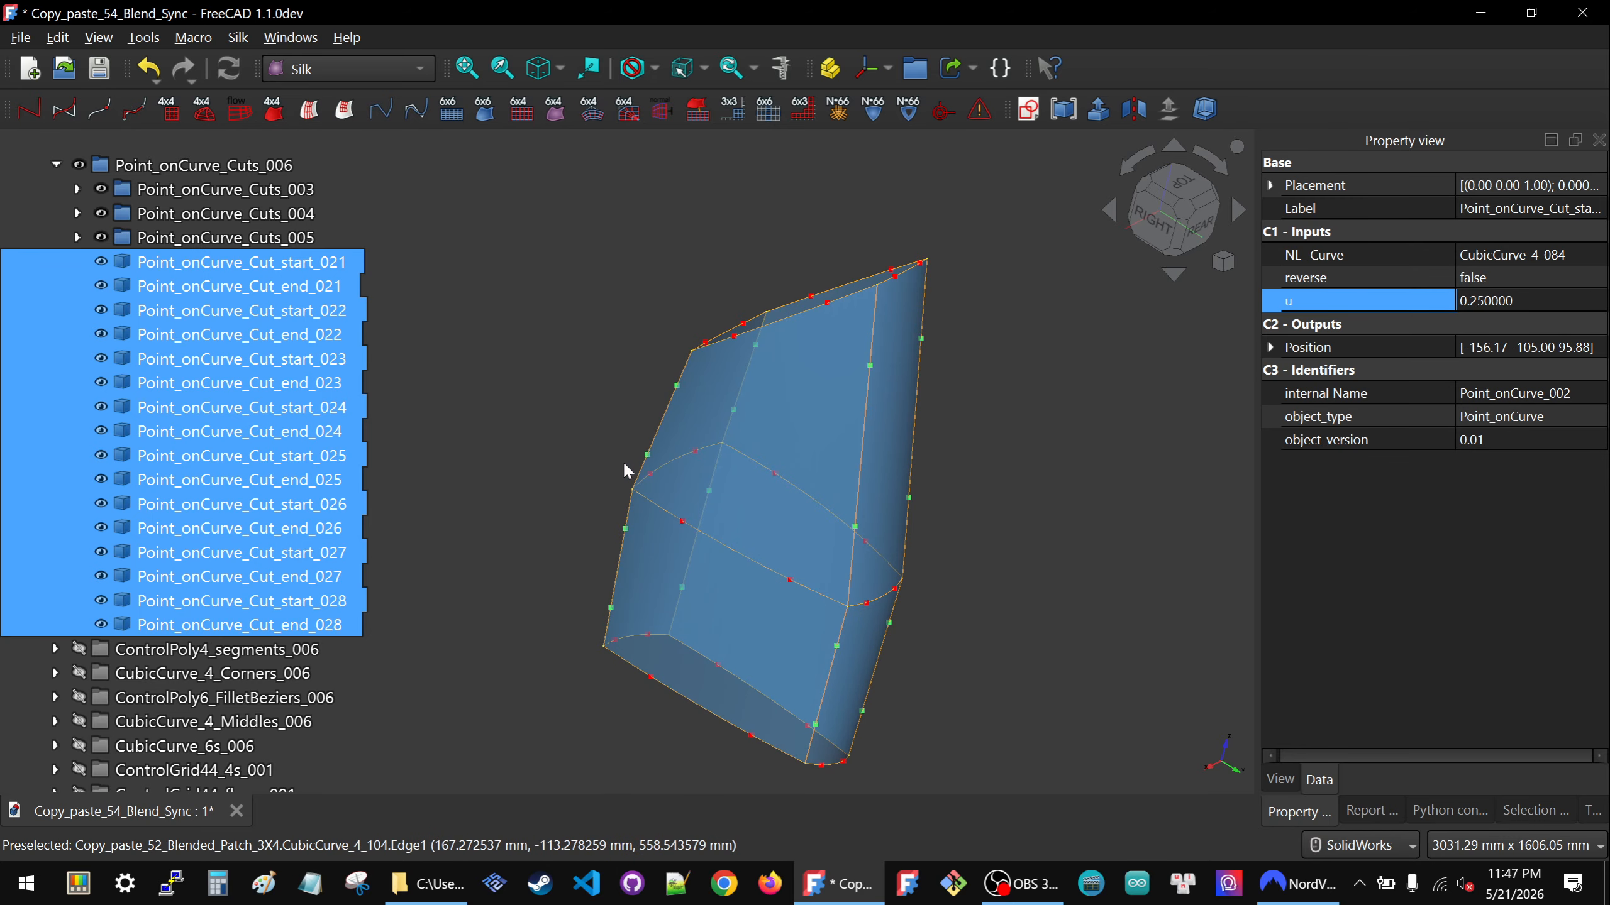
{"action": "left_click", "coordinate": [558, 410]}
Set the point size to 16 for all cut points in Point_onCurve_Cuts_003, from start_009 to end_012.
{"action": "scroll", "coordinate": [166, 265], "scroll_direction": "up", "scroll_amount": 3}
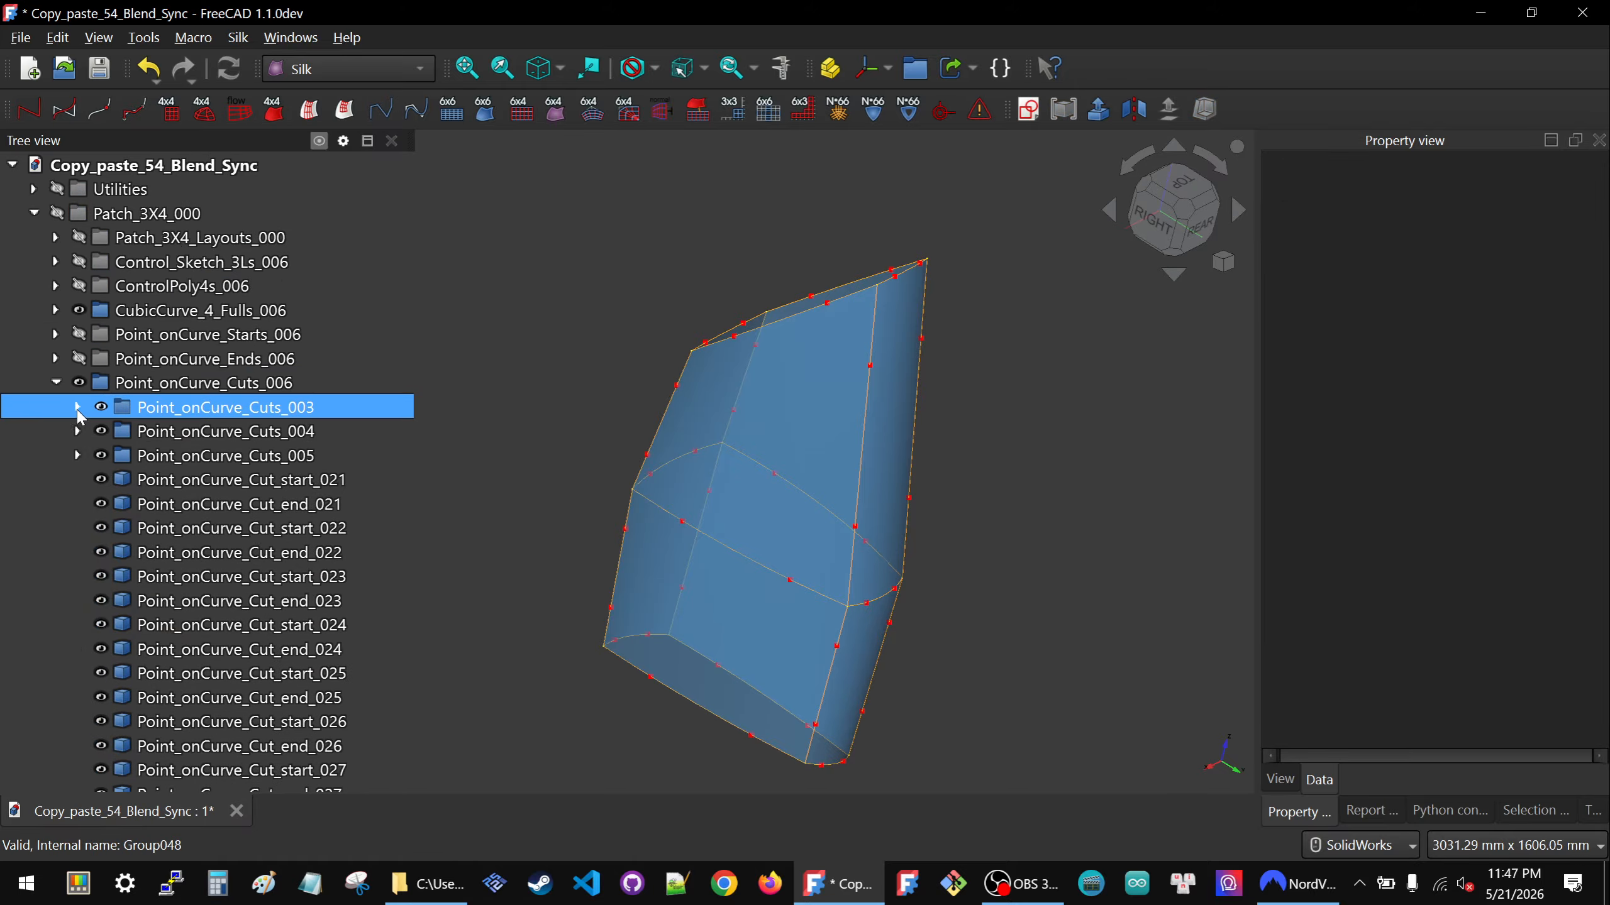
{"action": "left_click", "coordinate": [78, 407]}
{"action": "left_click", "coordinate": [145, 430]}
{"action": "left_click", "coordinate": [246, 601], "text": "shift"}
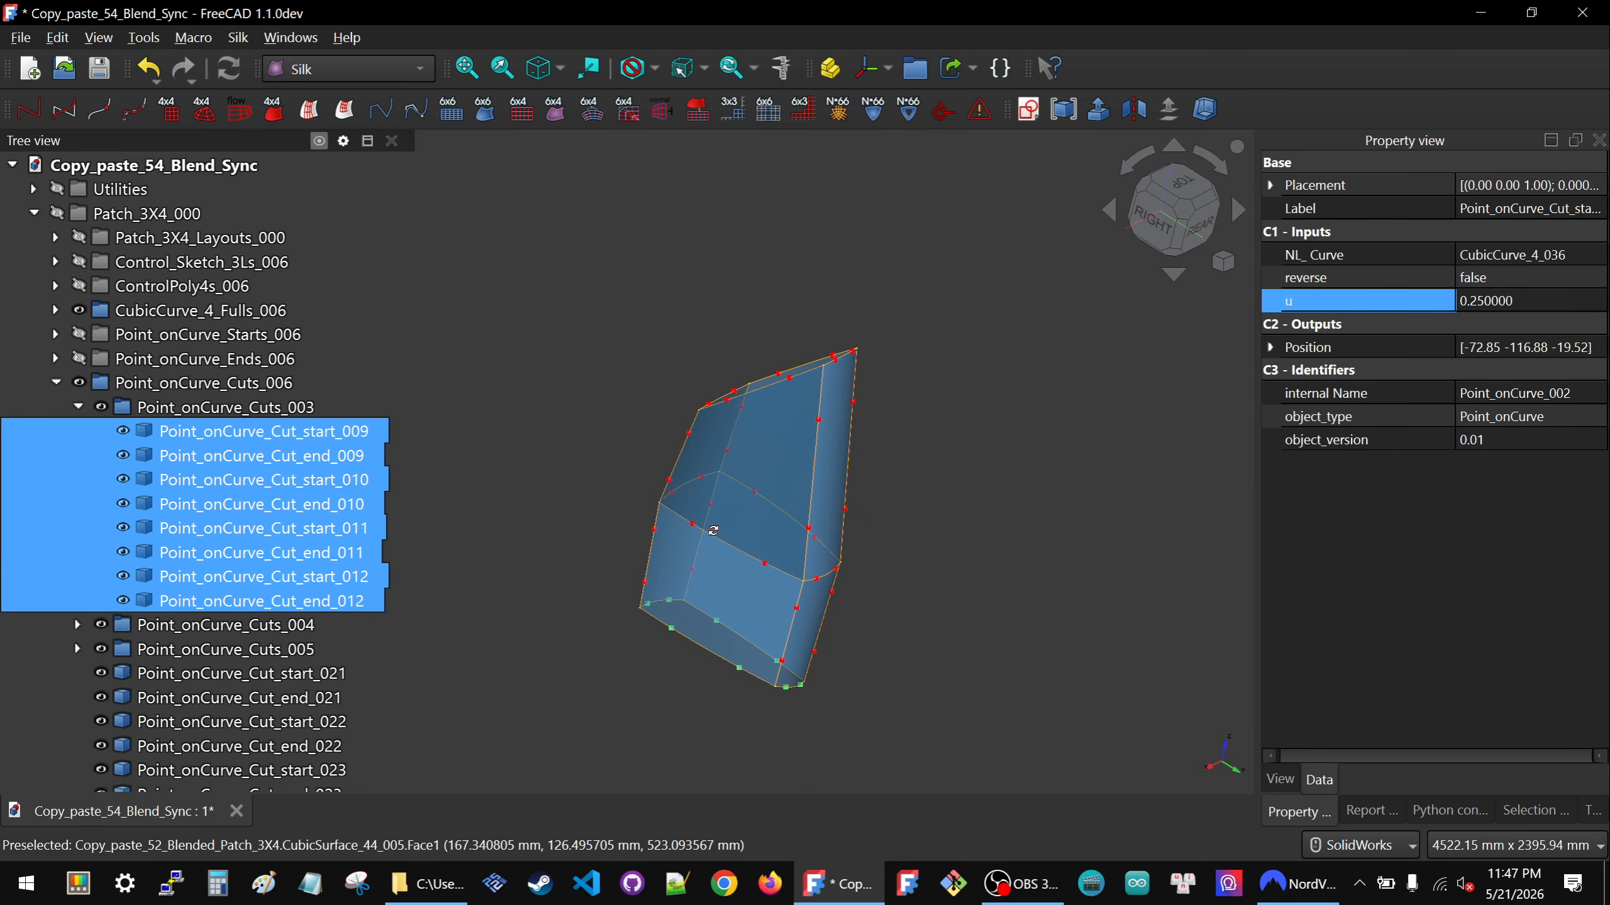
{"action": "scroll", "coordinate": [722, 537], "scroll_direction": "down", "scroll_amount": 2}
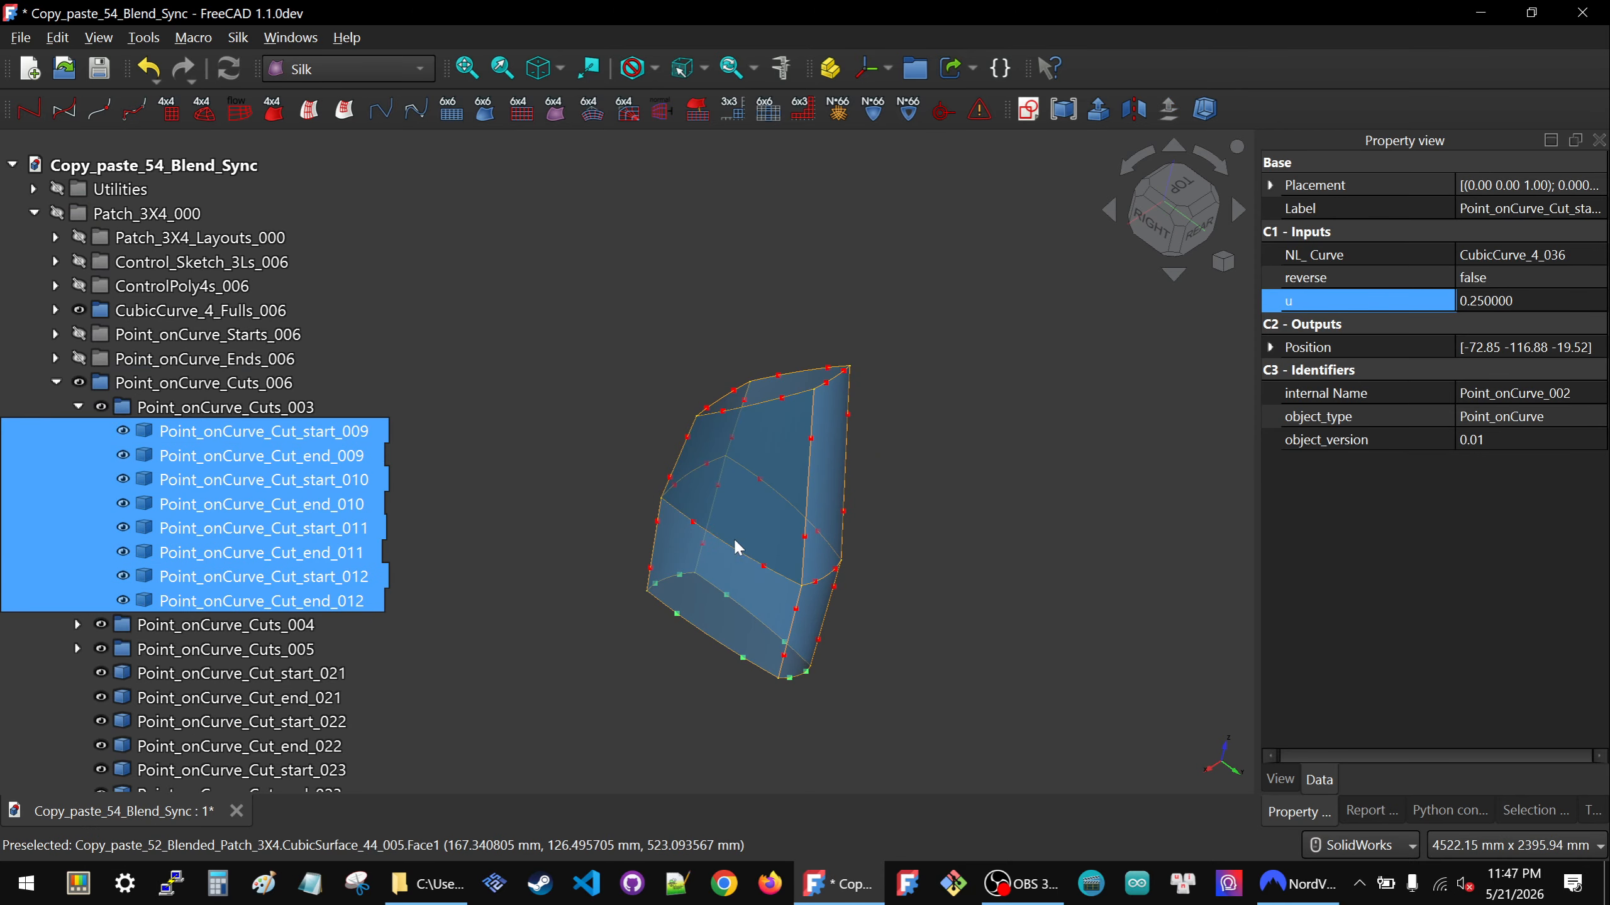
{"action": "left_click", "coordinate": [1281, 779]}
{"action": "left_click", "coordinate": [1534, 505]}
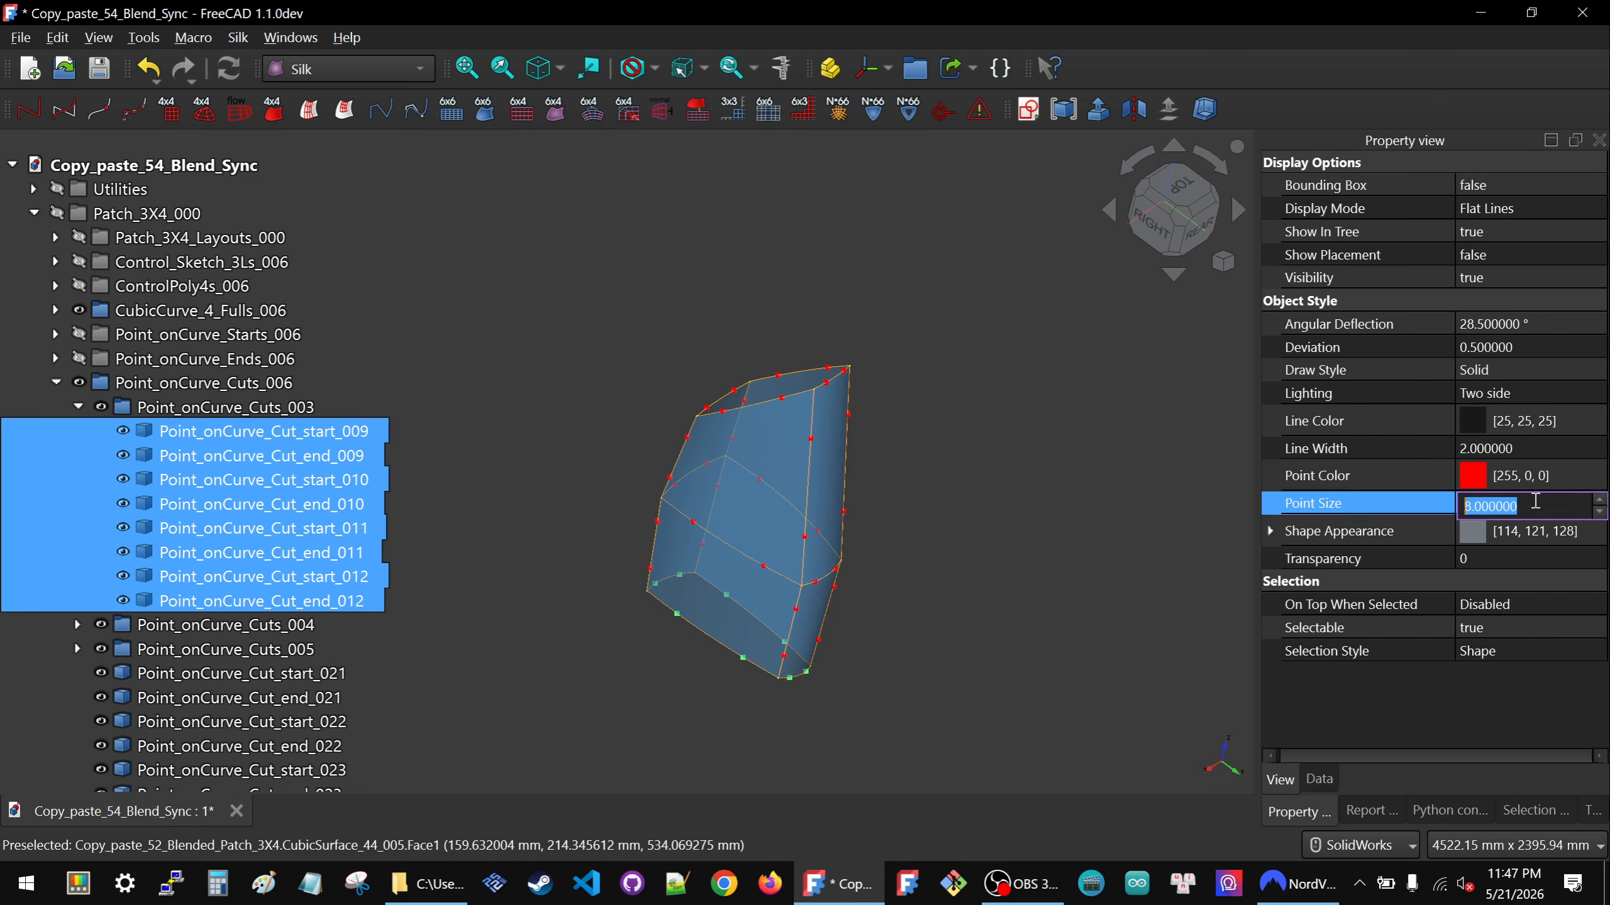
{"action": "type", "text": "16"}
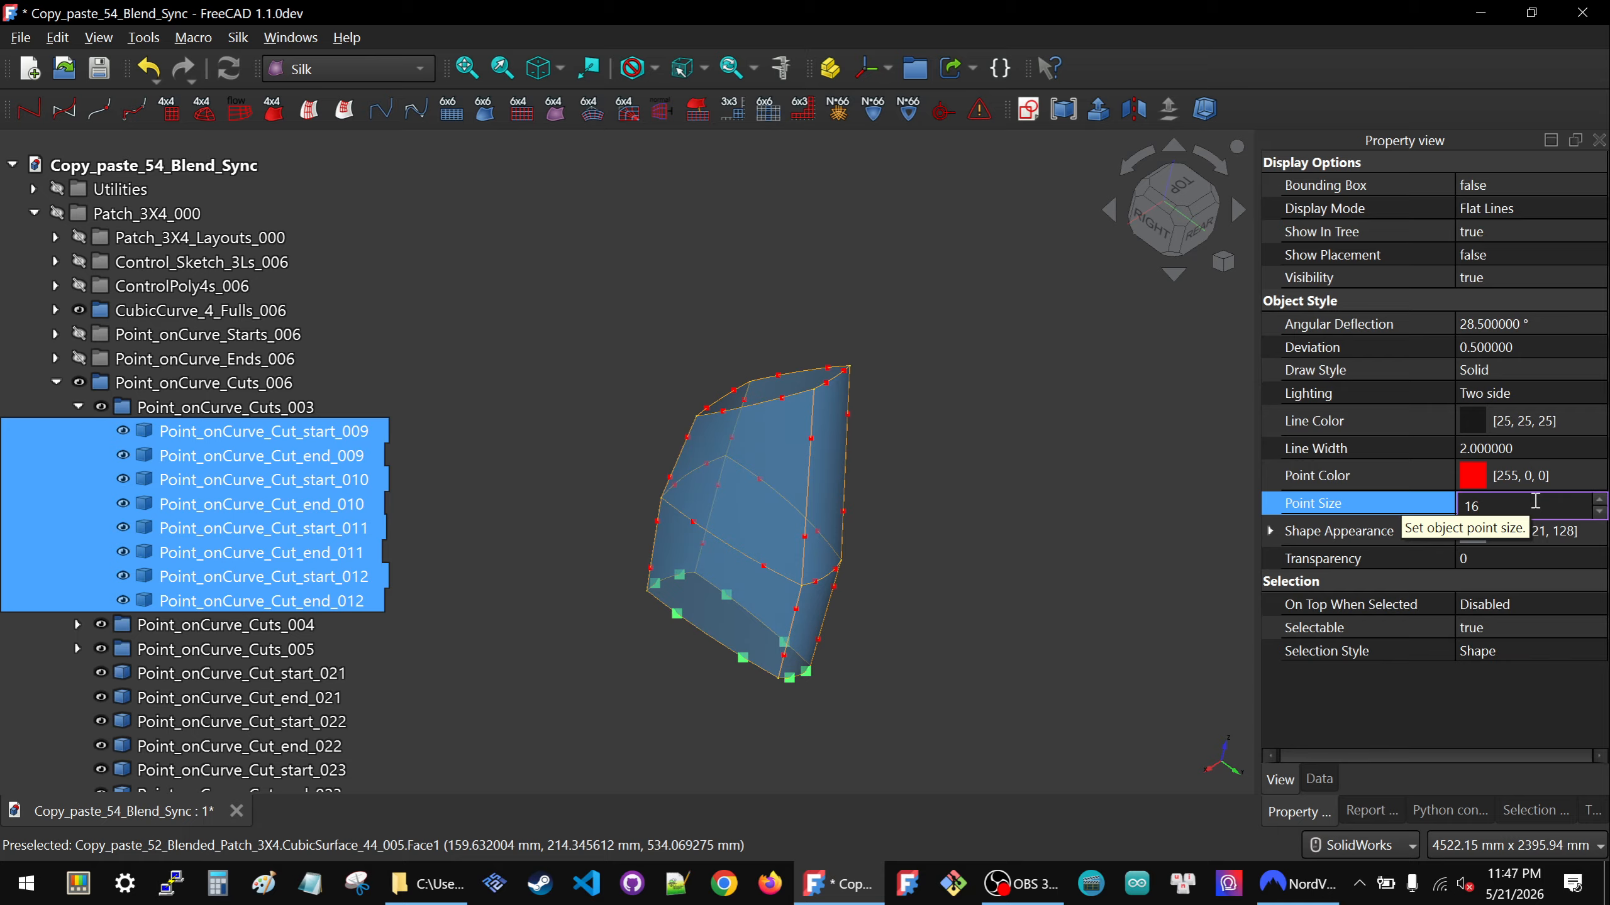
{"action": "key", "text": "Return"}
{"action": "left_click", "coordinate": [908, 589]}
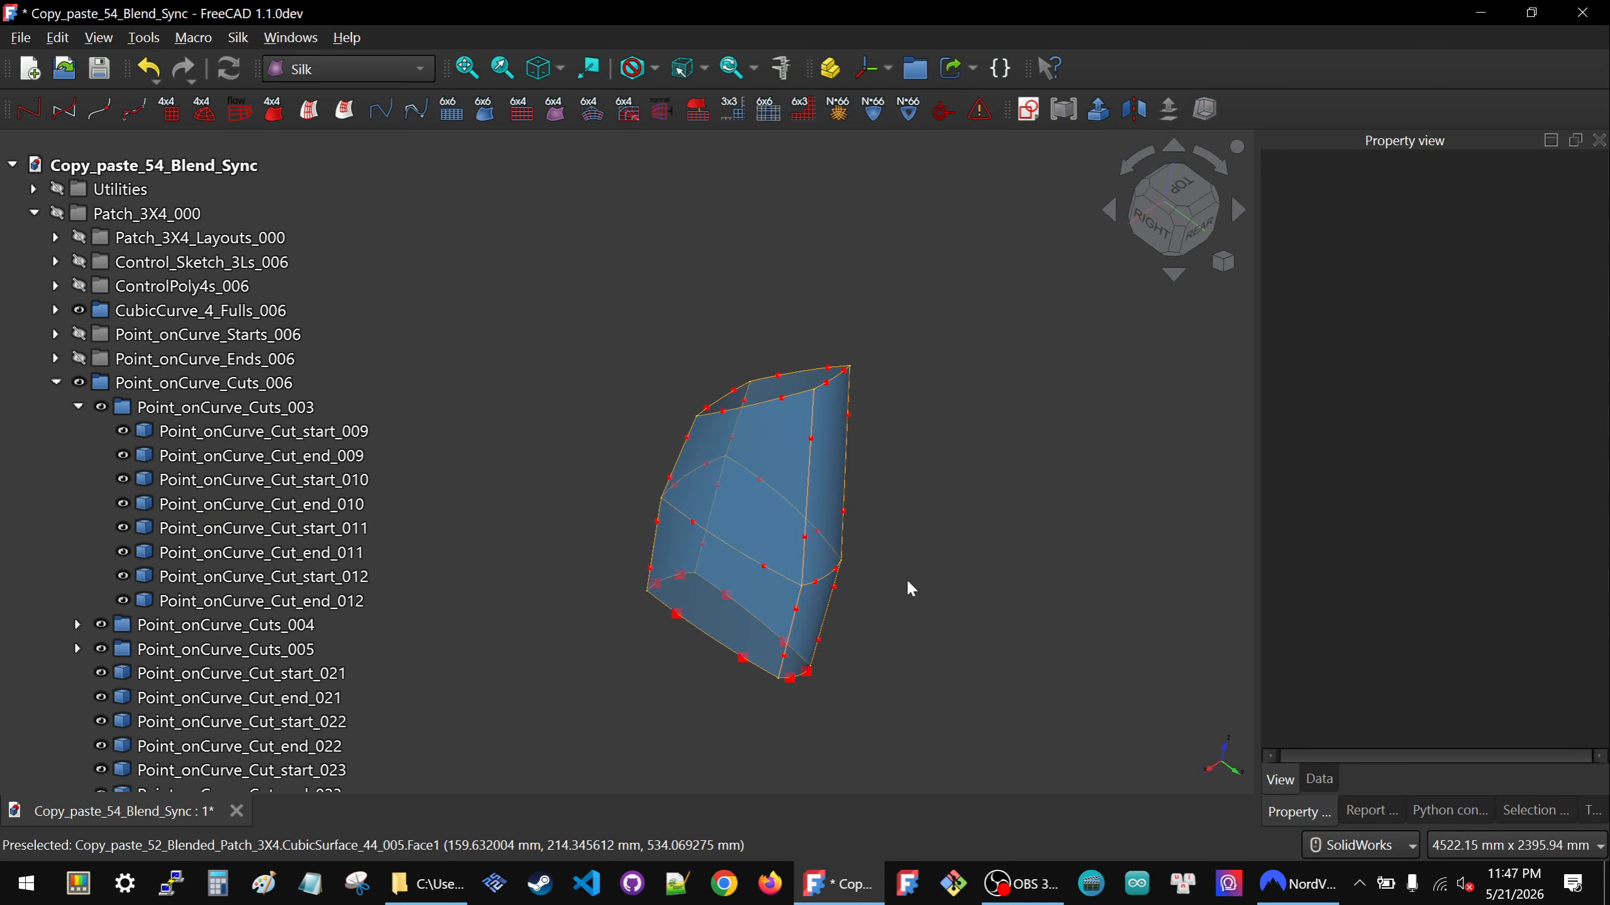
{"action": "left_click", "coordinate": [70, 407]}
{"action": "left_click", "coordinate": [77, 407]}
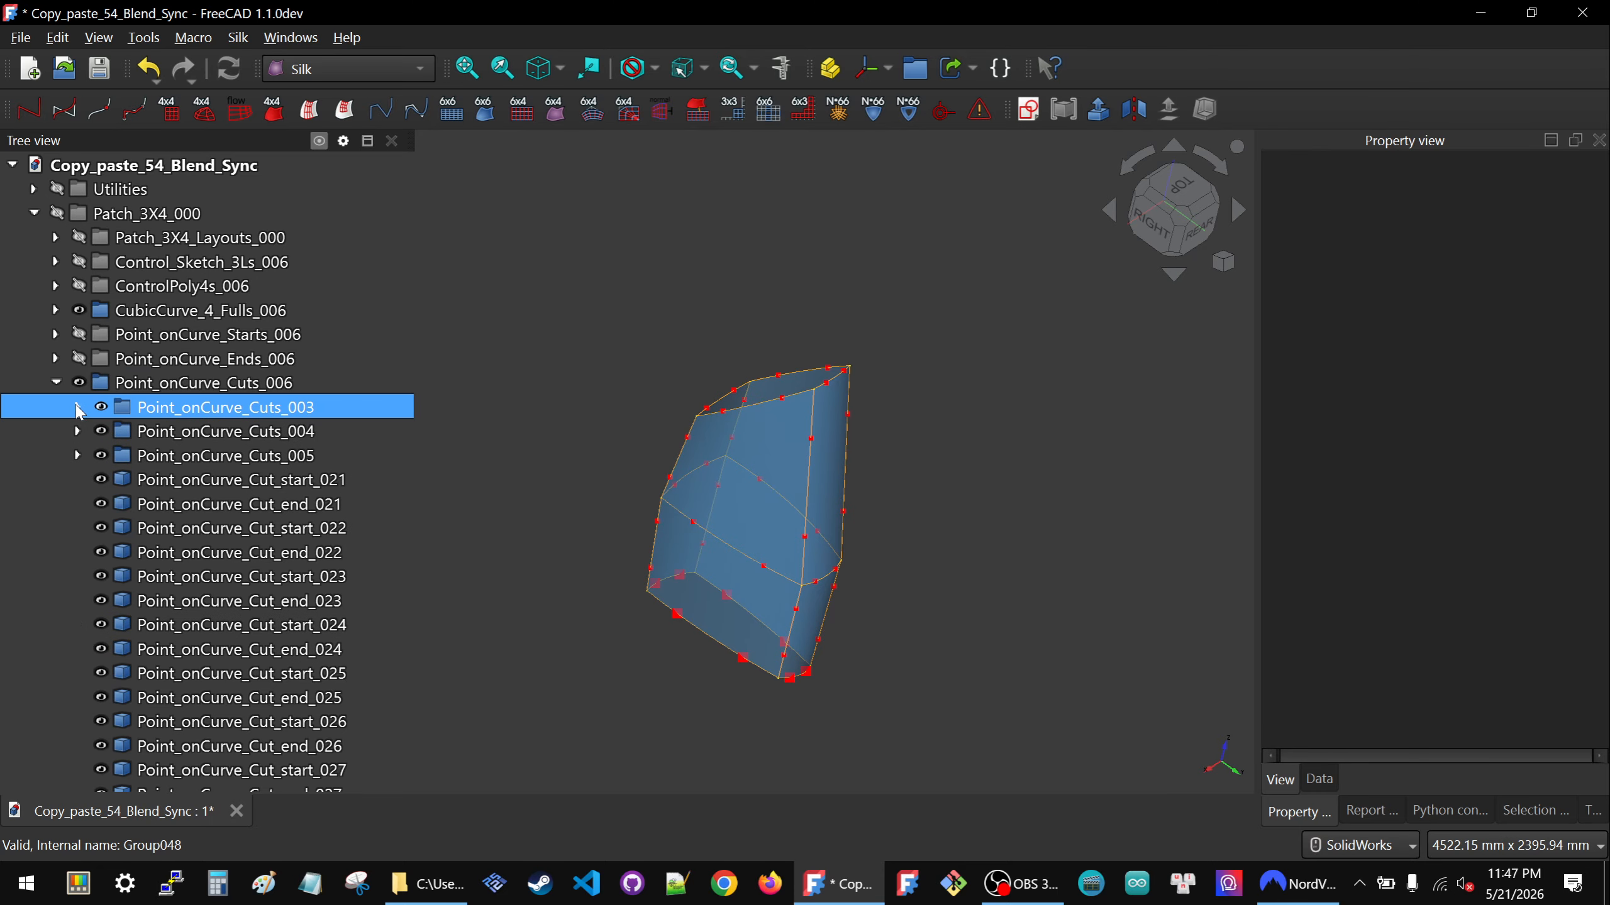
Set the point color of all cut points in Point_onCurve_Cuts_004, from start_013 to end_016, to magenta (#ff00ff).
{"action": "left_click", "coordinate": [74, 431]}
{"action": "left_click", "coordinate": [77, 432]}
{"action": "left_click", "coordinate": [229, 455]}
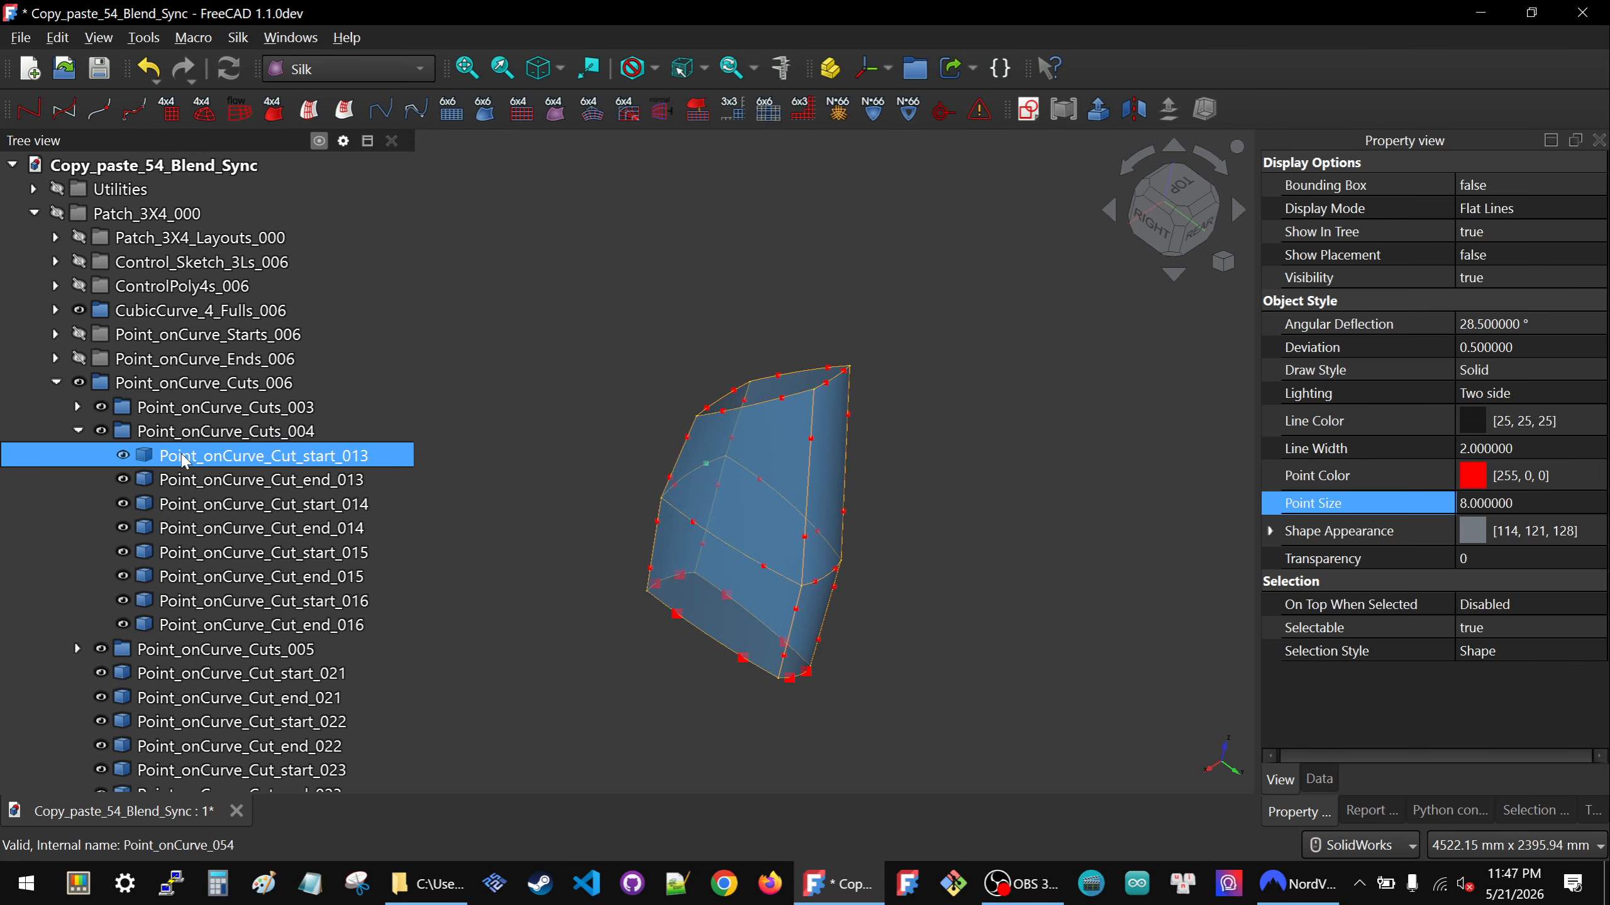
{"action": "left_click", "coordinate": [235, 625], "text": "shift"}
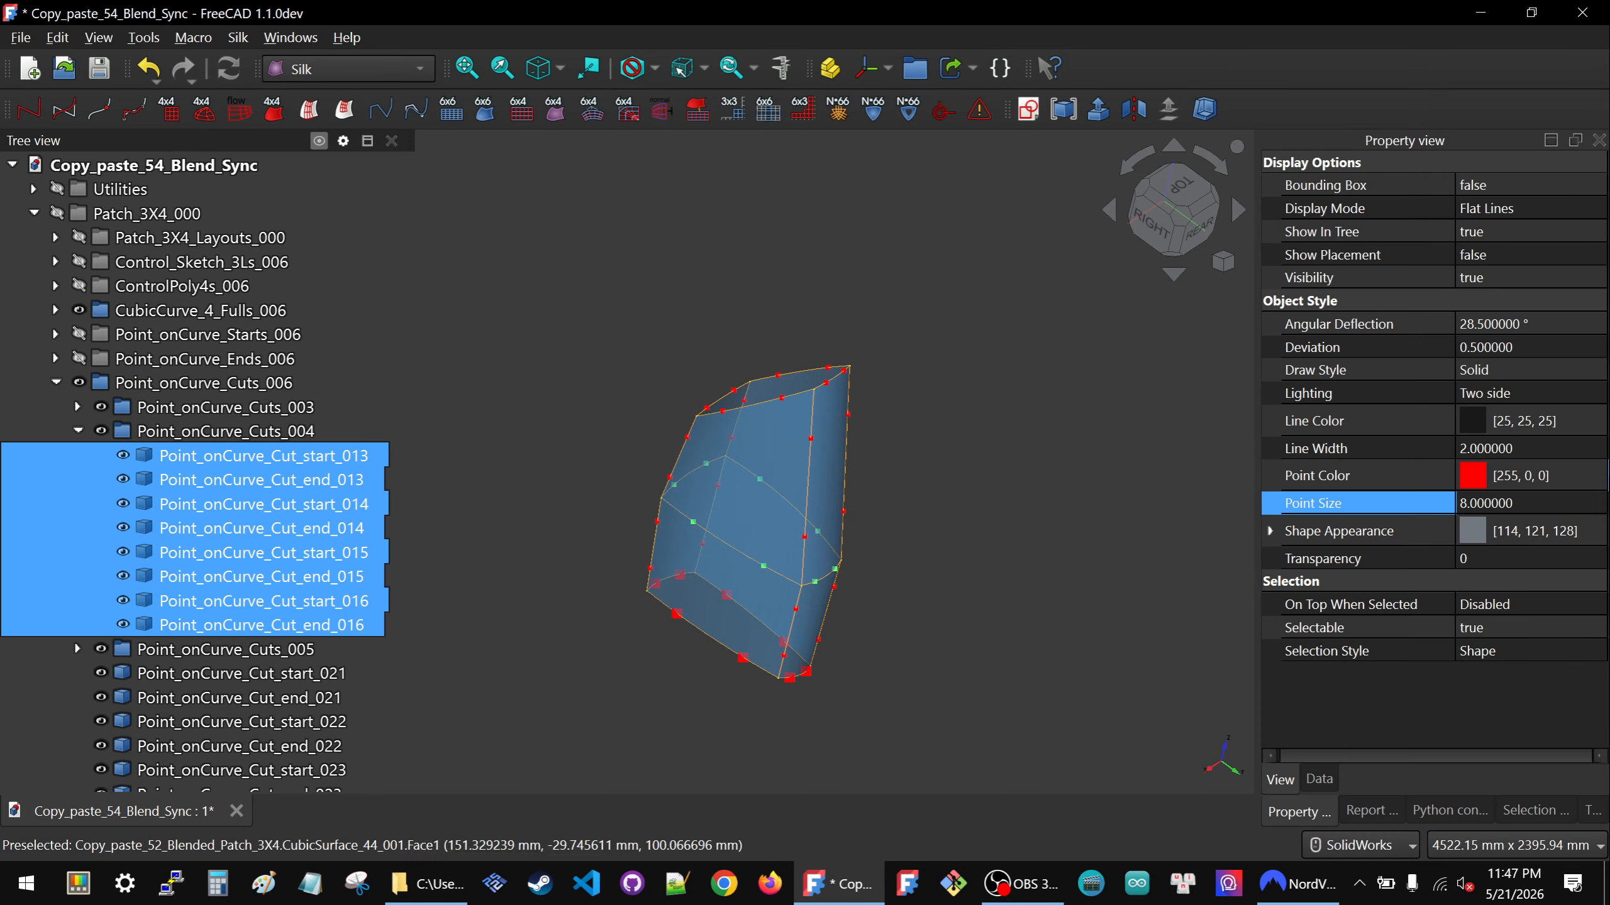
{"action": "left_click", "coordinate": [1583, 511]}
{"action": "left_click", "coordinate": [1571, 476]}
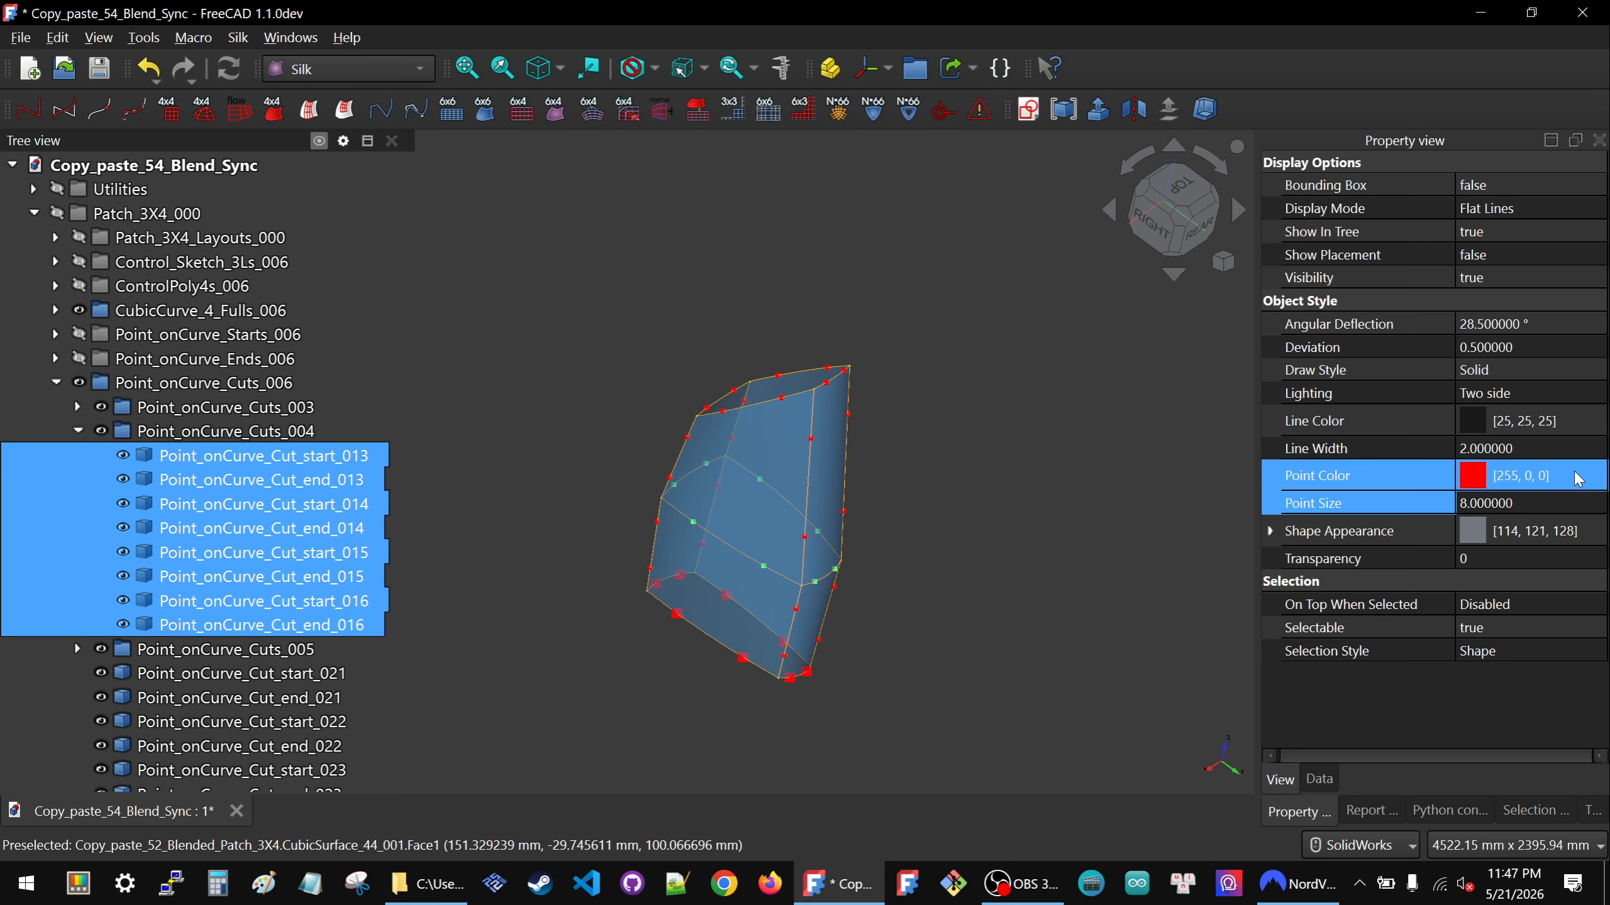
{"action": "left_click", "coordinate": [1571, 475]}
{"action": "left_click", "coordinate": [570, 388]}
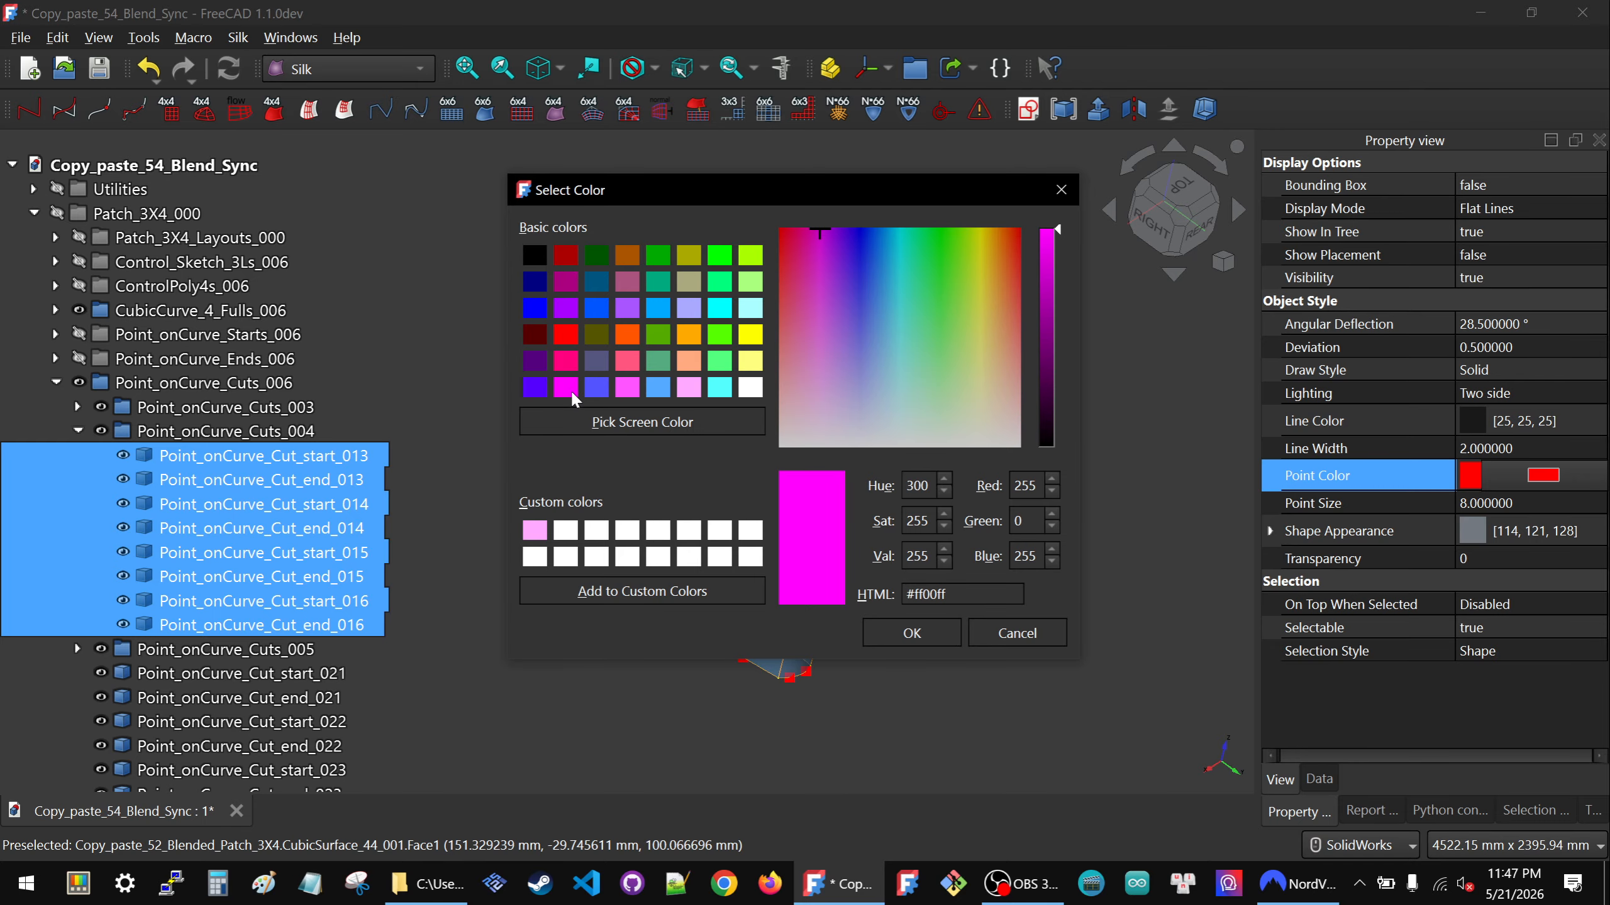
{"action": "left_click", "coordinate": [912, 633]}
{"action": "left_click", "coordinate": [628, 618]}
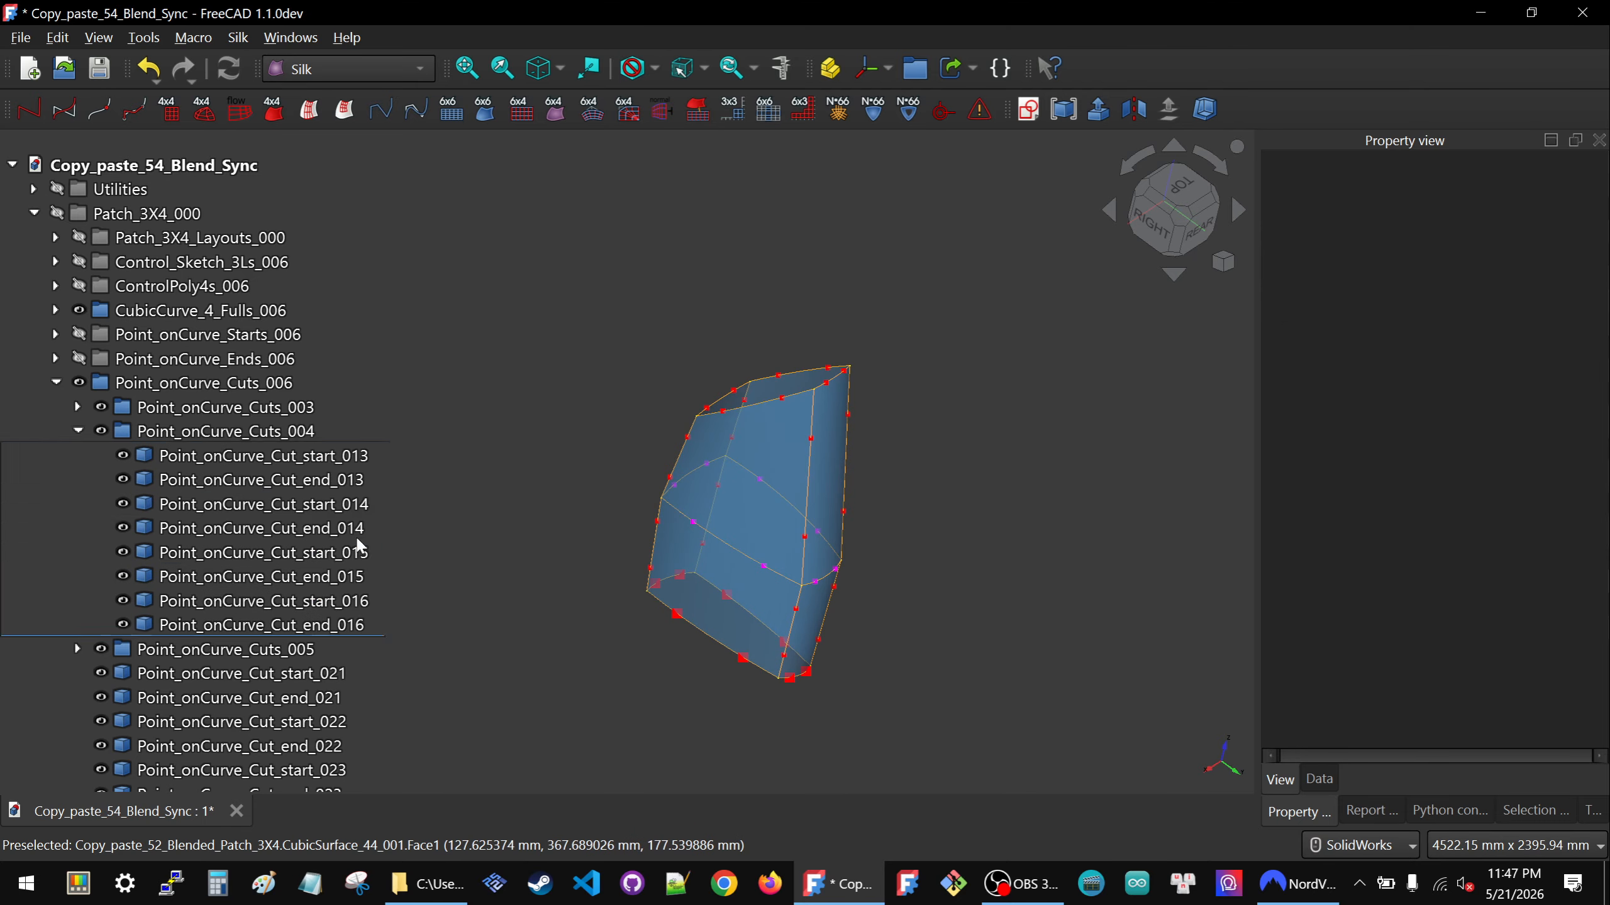
{"action": "left_click", "coordinate": [77, 431]}
Set the point color of all cut points in Point_onCurve_Cuts_005, from start_017 to end_020, to magenta (#ff00ff).
{"action": "left_click", "coordinate": [78, 455]}
{"action": "left_click", "coordinate": [241, 480]}
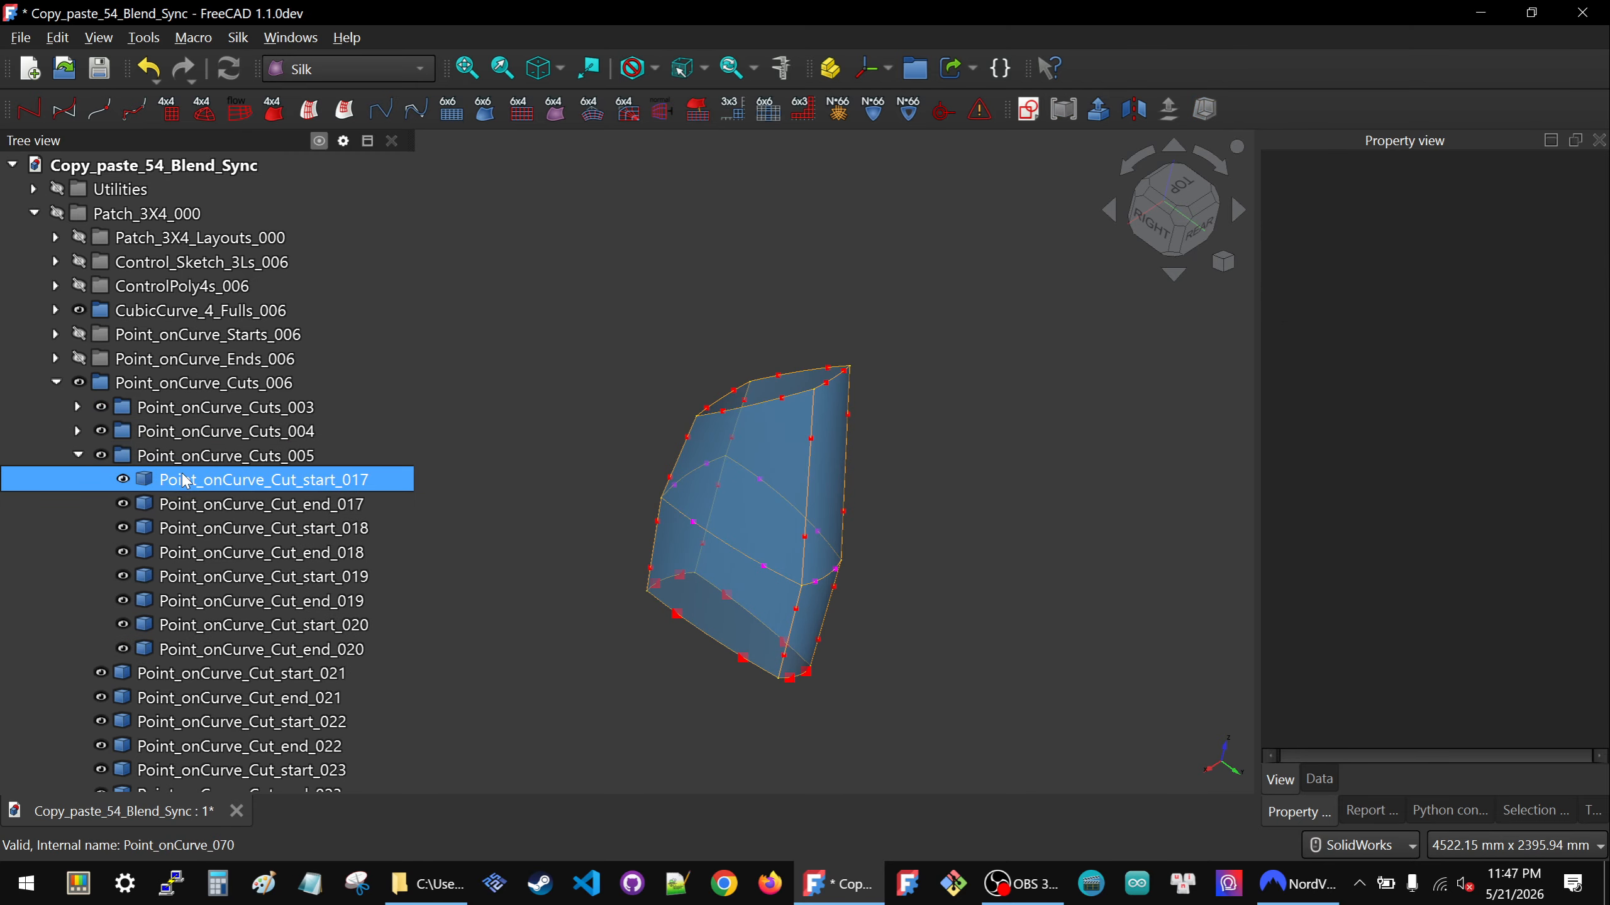
{"action": "left_click", "coordinate": [261, 648], "text": "shift"}
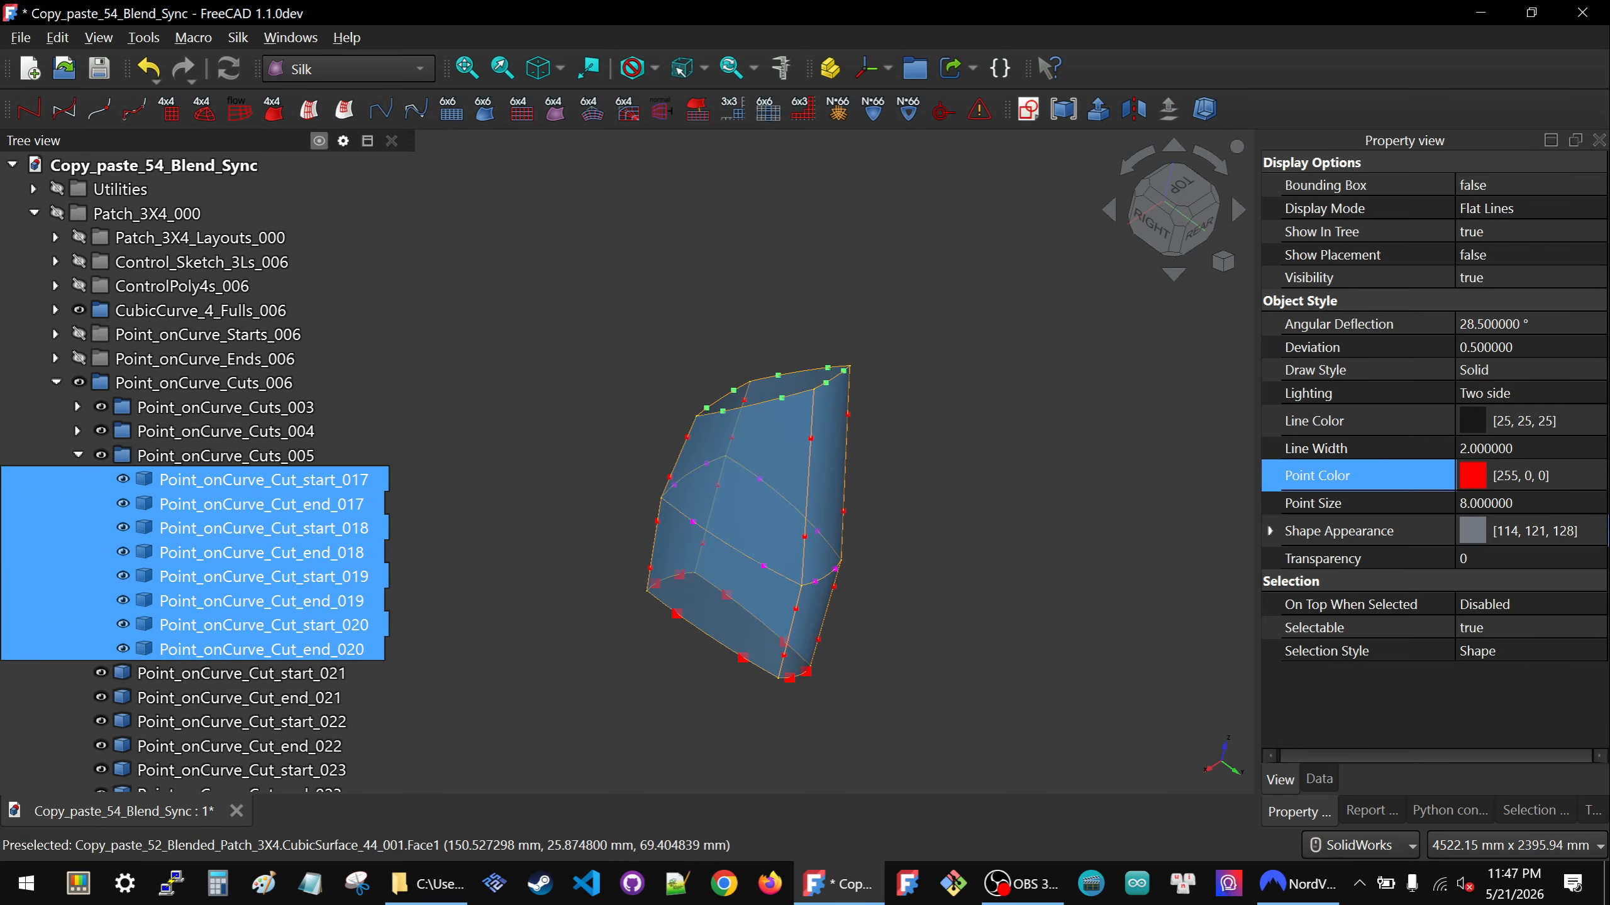
{"action": "left_click", "coordinate": [1528, 480]}
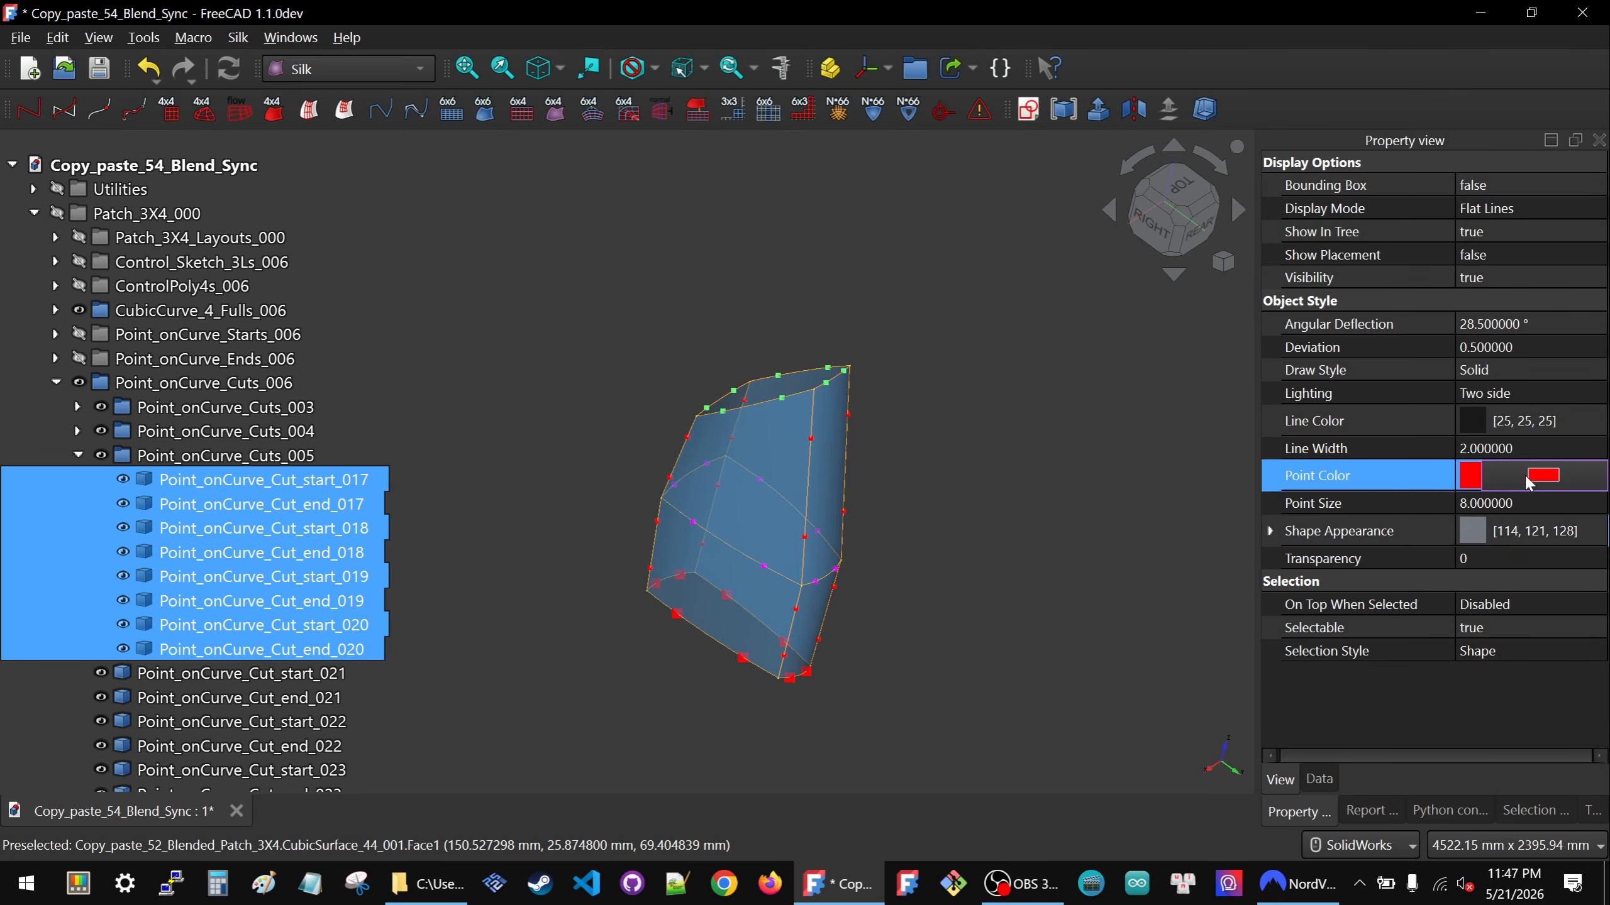
{"action": "left_click", "coordinate": [1530, 481]}
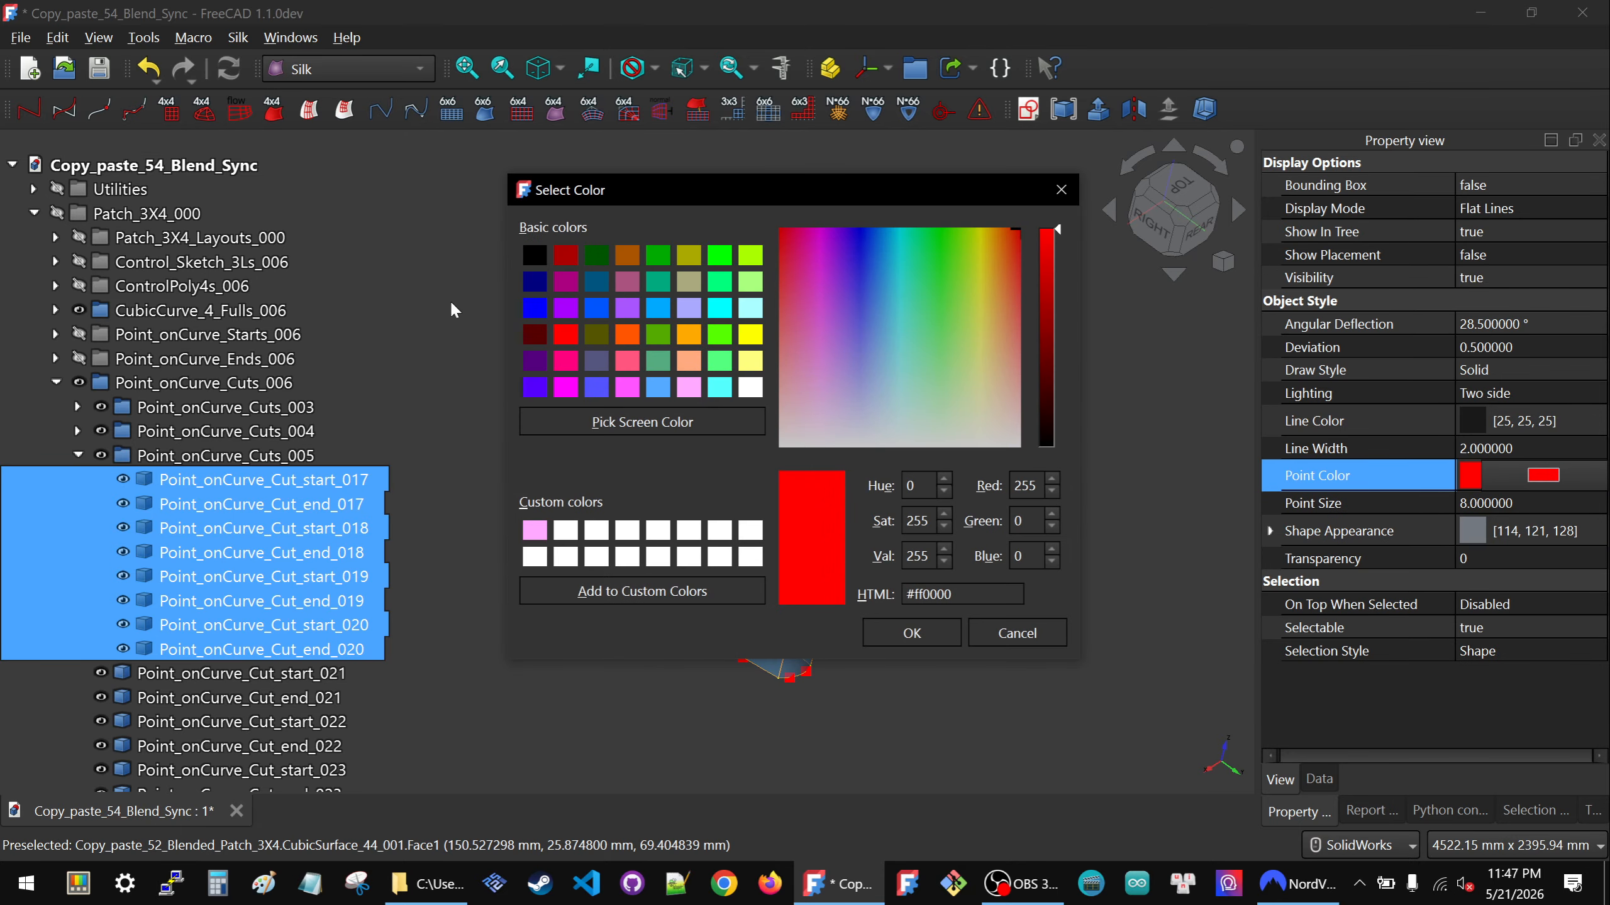
{"action": "left_click", "coordinate": [566, 388]}
{"action": "left_click", "coordinate": [927, 628]}
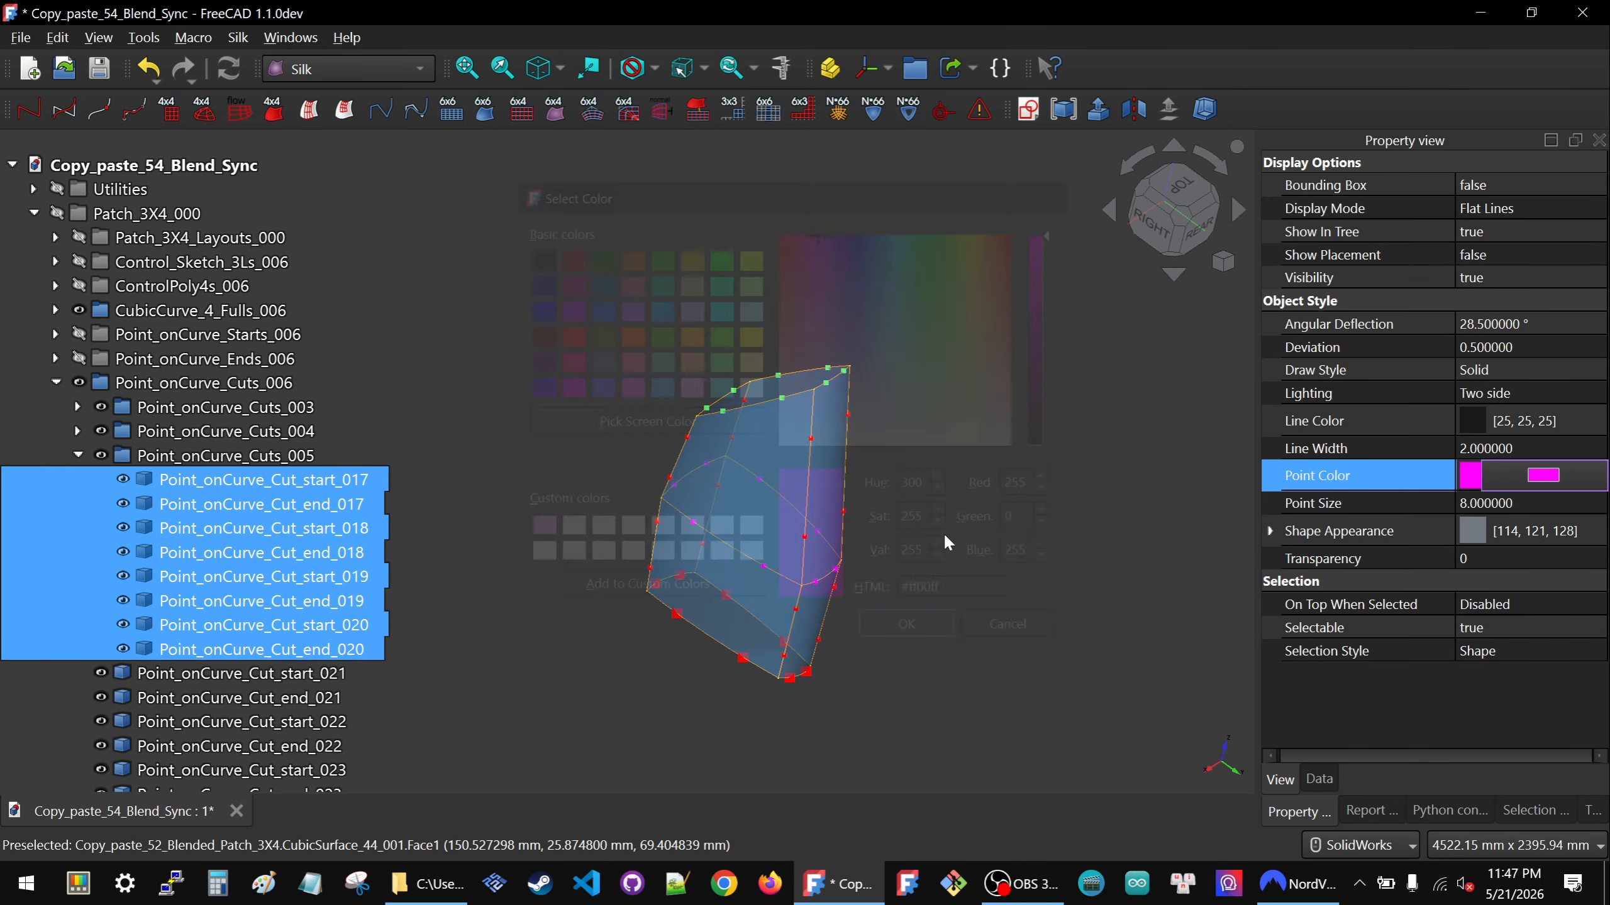
{"action": "left_click", "coordinate": [946, 517]}
{"action": "left_click", "coordinate": [110, 463]}
{"action": "left_click", "coordinate": [80, 454]}
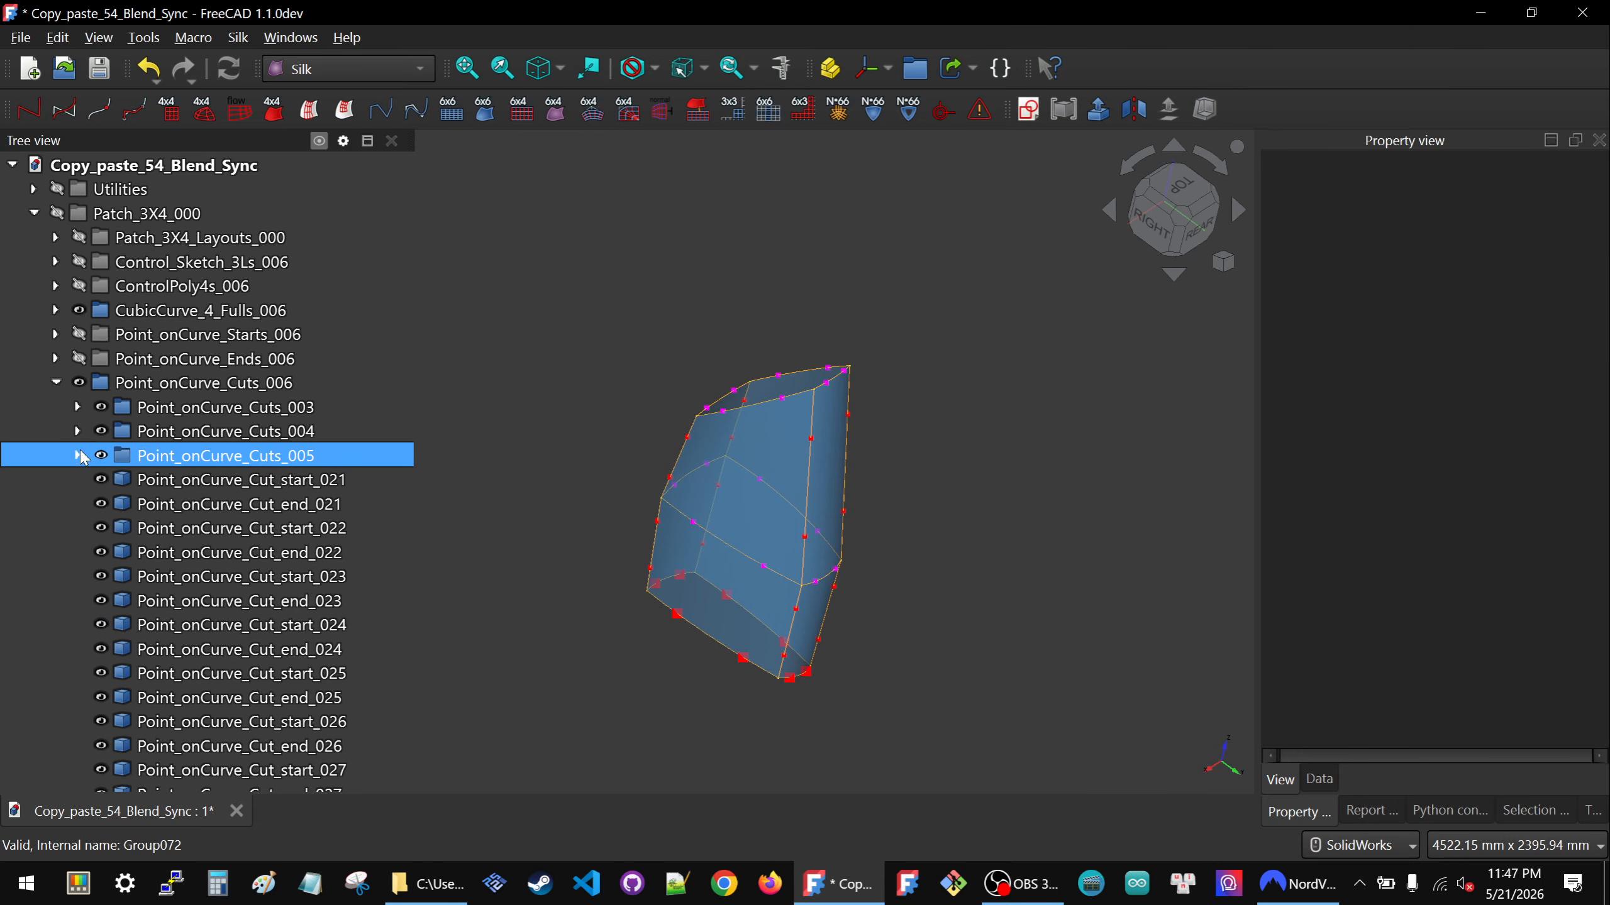
Highlight Point_onCurve_Cut_start_021 and examine its location on the surface frame from several angles.
{"action": "left_click", "coordinate": [168, 481]}
{"action": "middle_click_drag", "start_coordinate": [665, 662], "coordinate": [1115, 644]}
{"action": "scroll", "coordinate": [926, 554], "scroll_direction": "down", "scroll_amount": 2}
{"action": "scroll", "coordinate": [701, 637], "scroll_direction": "up", "scroll_amount": 2}
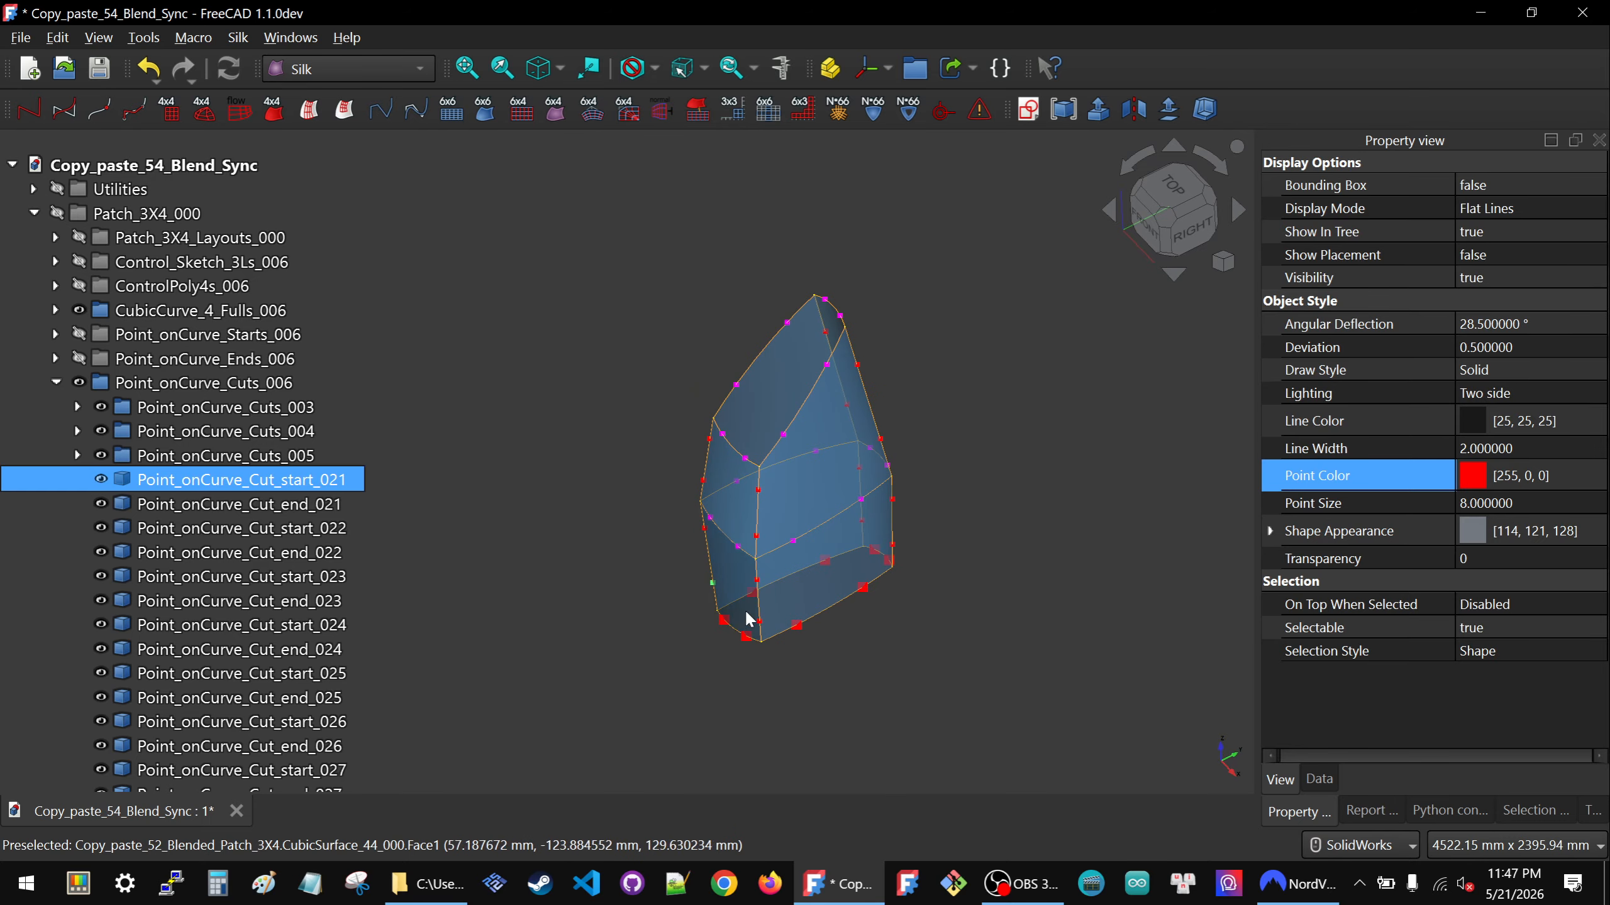
{"action": "middle_click_drag", "start_coordinate": [700, 637], "coordinate": [839, 558]}
{"action": "scroll", "coordinate": [722, 587], "scroll_direction": "up", "scroll_amount": 2}
{"action": "scroll", "coordinate": [837, 551], "scroll_direction": "down", "scroll_amount": 2}
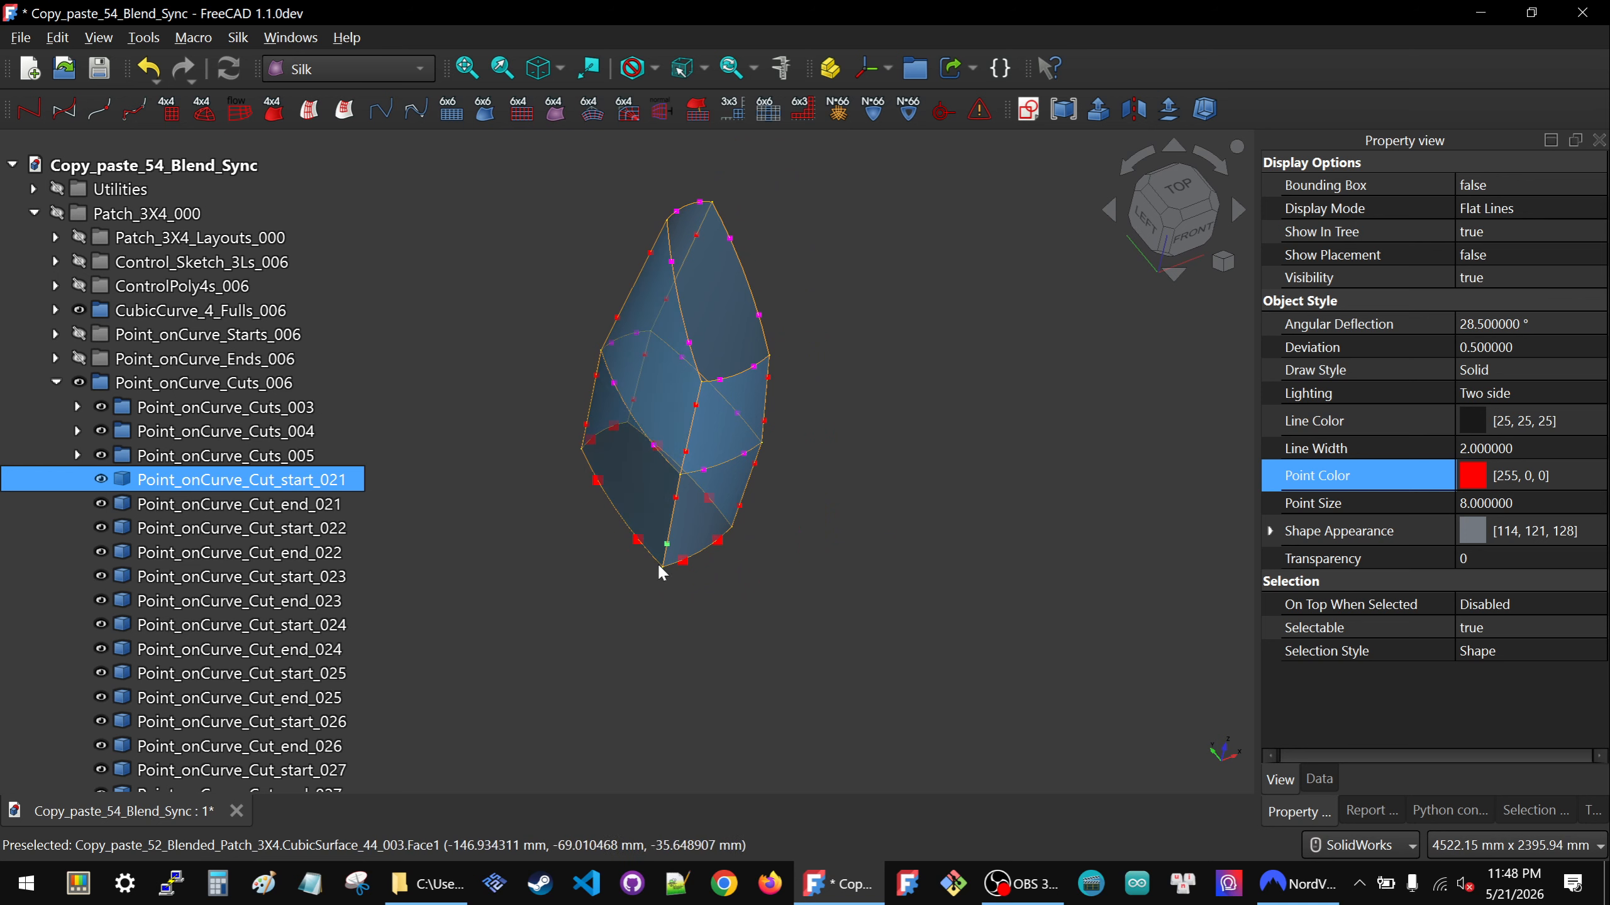
{"action": "left_click", "coordinate": [780, 590]}
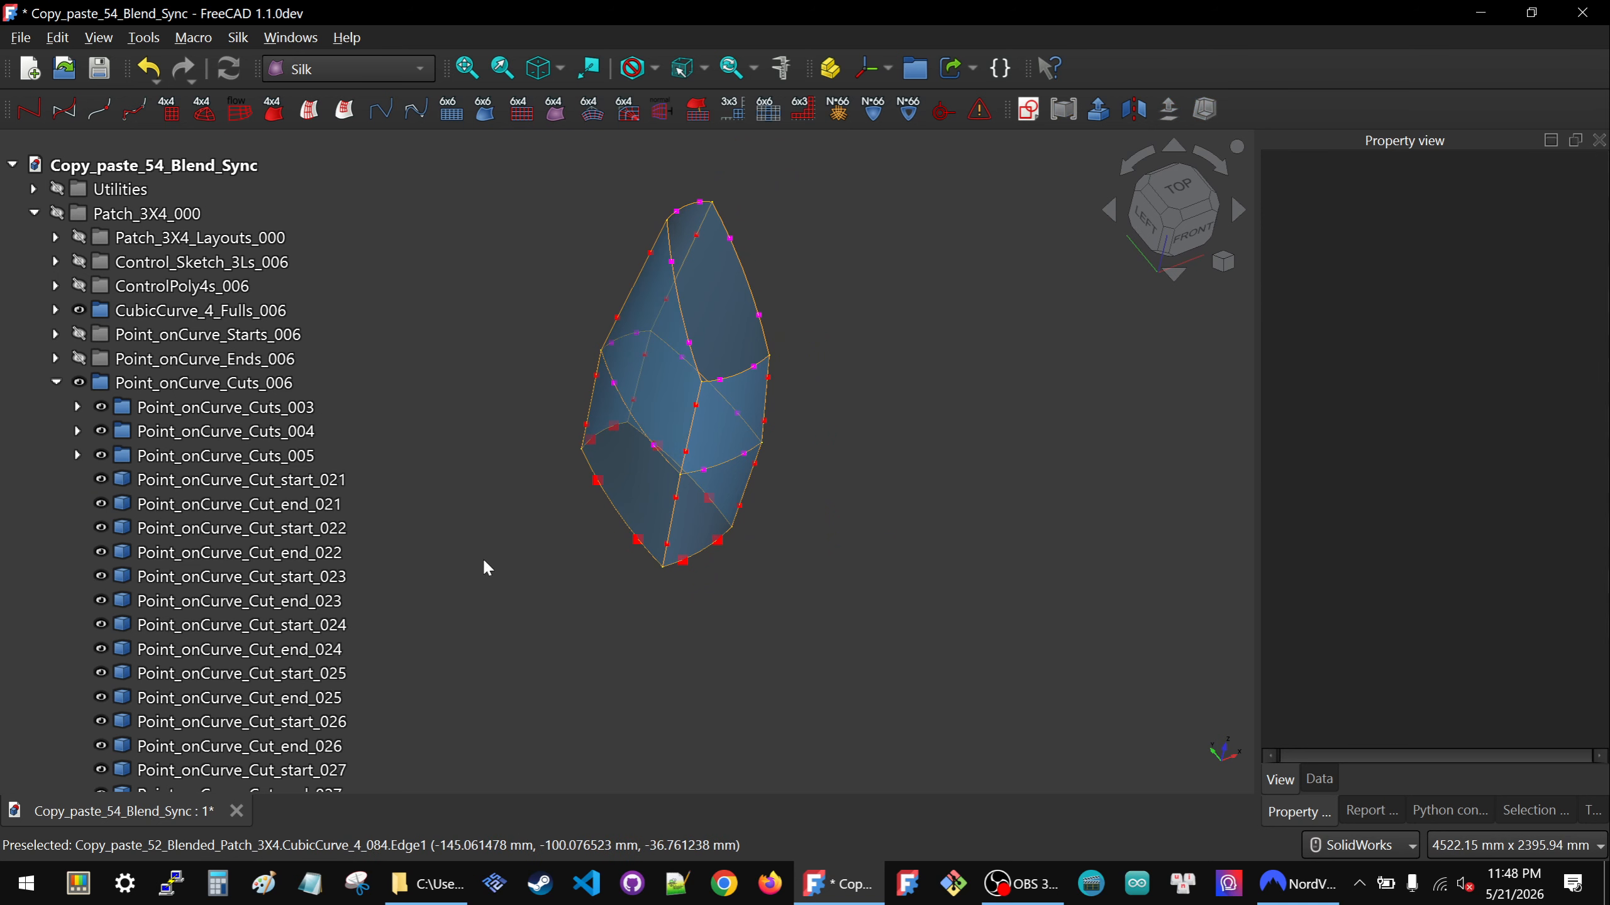
Set the point size to 16 for Point_onCurve_Cut_start_021 and Point_onCurve_Cut_end_021.
{"action": "left_click", "coordinate": [194, 479]}
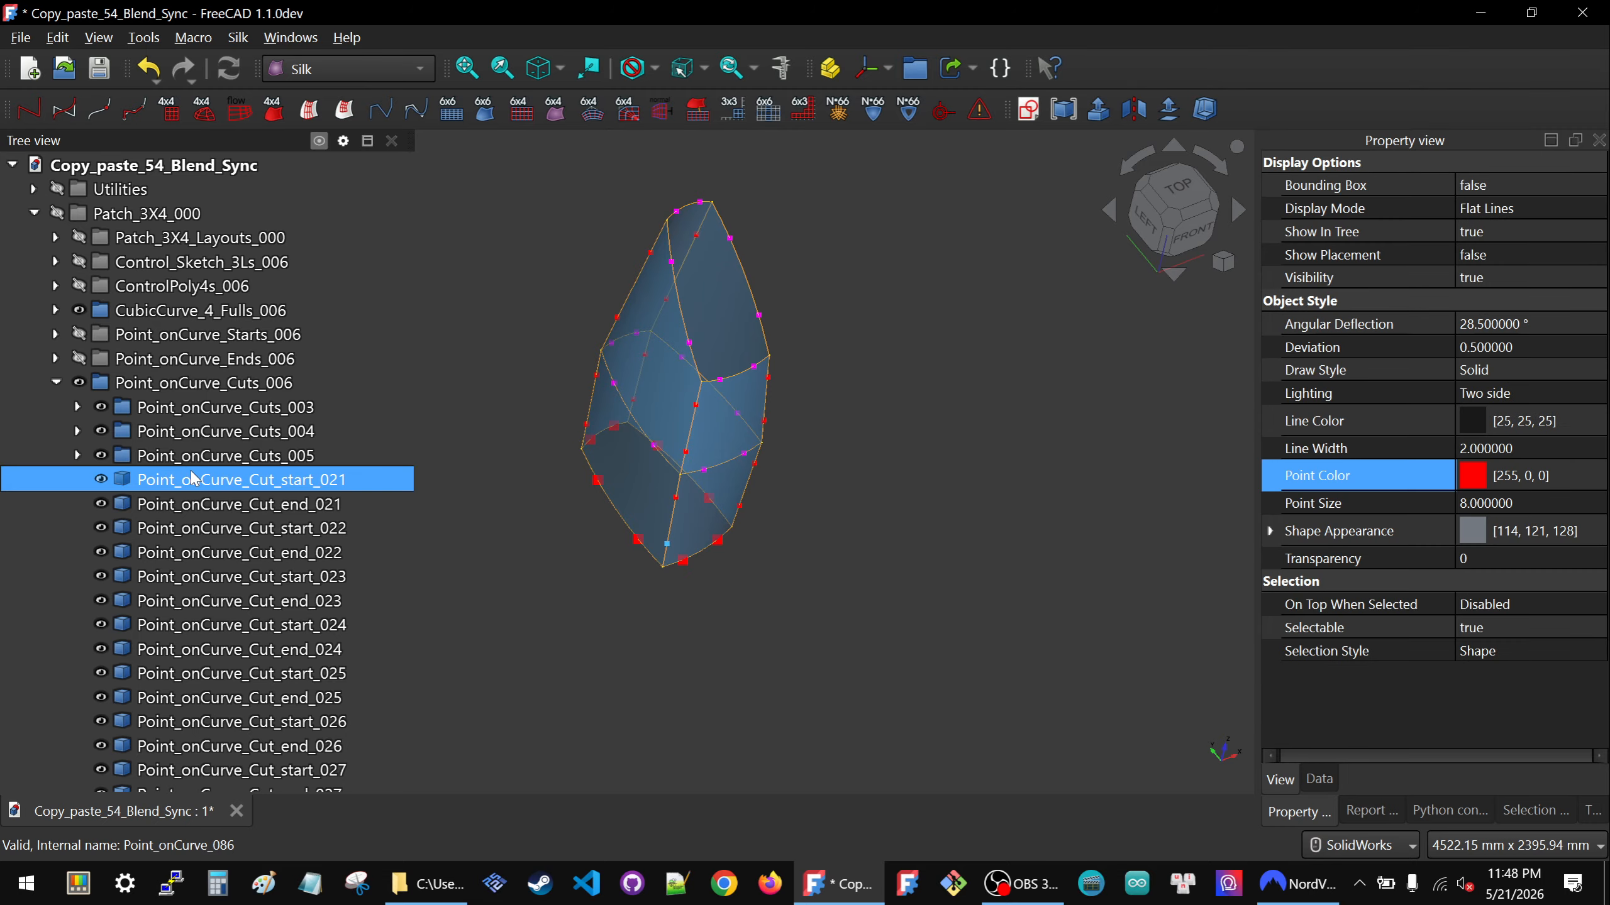
{"action": "left_click", "coordinate": [210, 505], "text": "ctrl"}
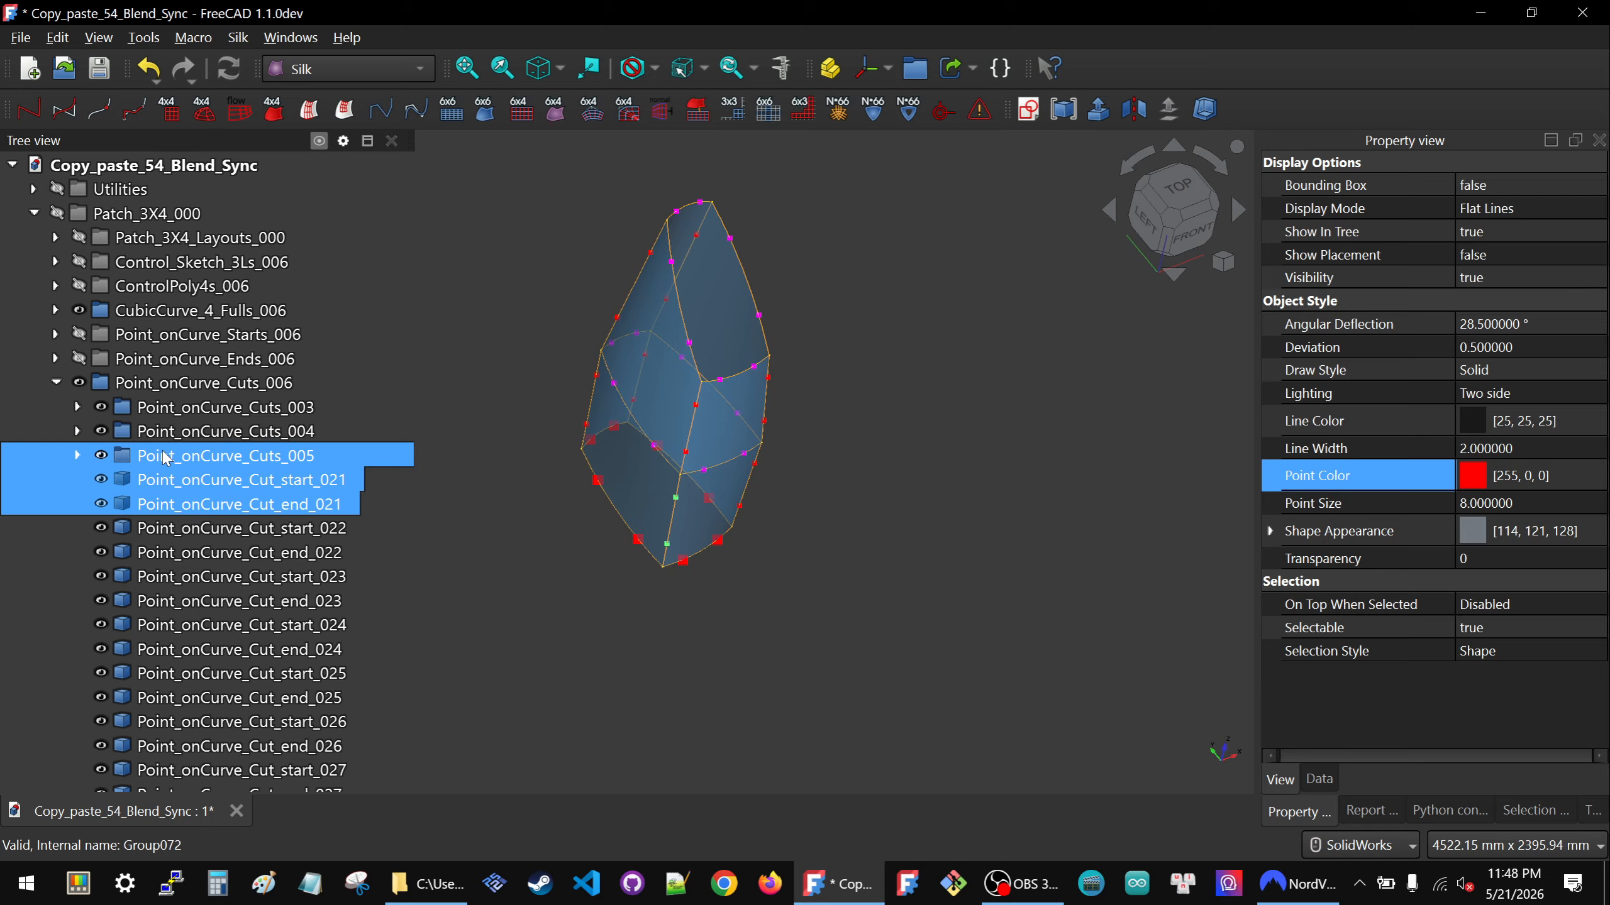
{"action": "left_click", "coordinate": [1516, 498]}
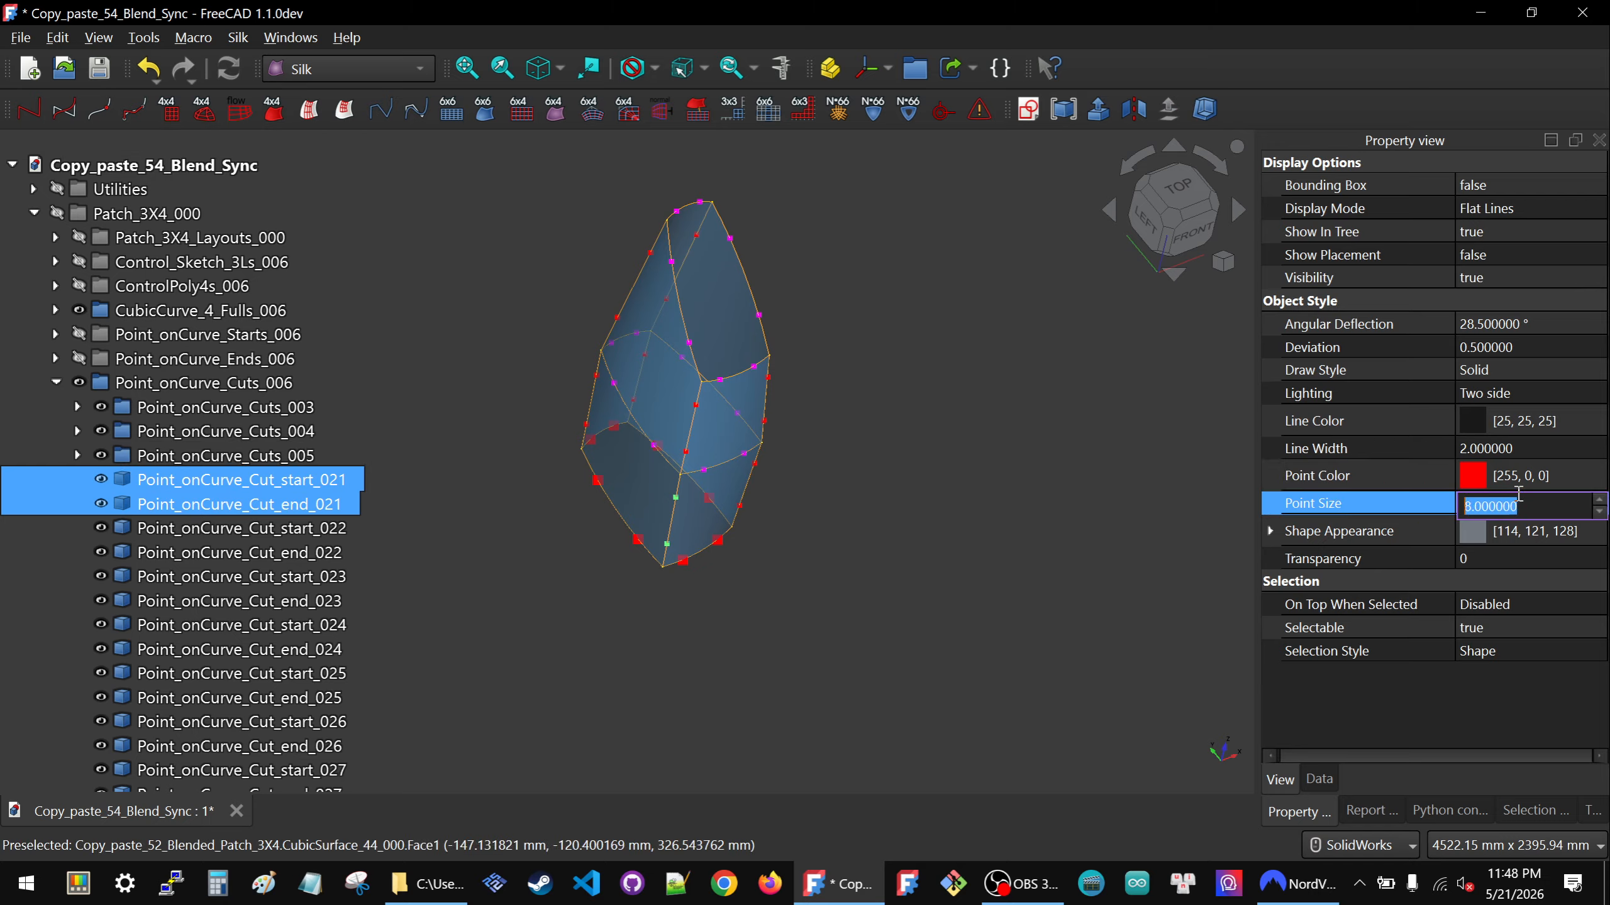
{"action": "type", "text": "16"}
{"action": "key", "text": "Return"}
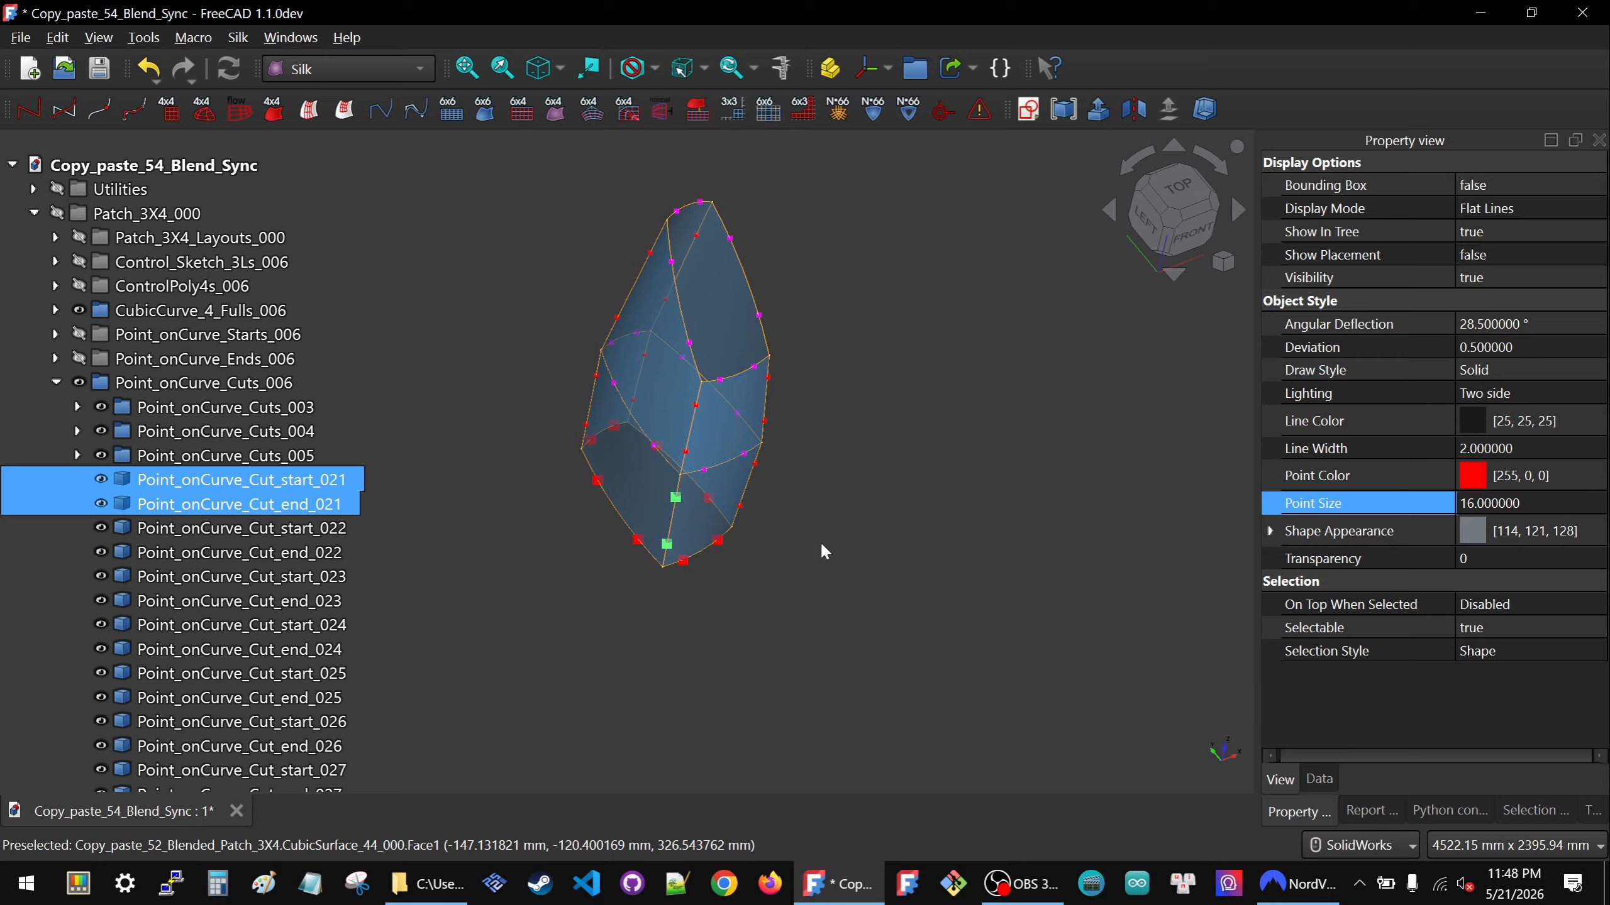
{"action": "left_click", "coordinate": [672, 612]}
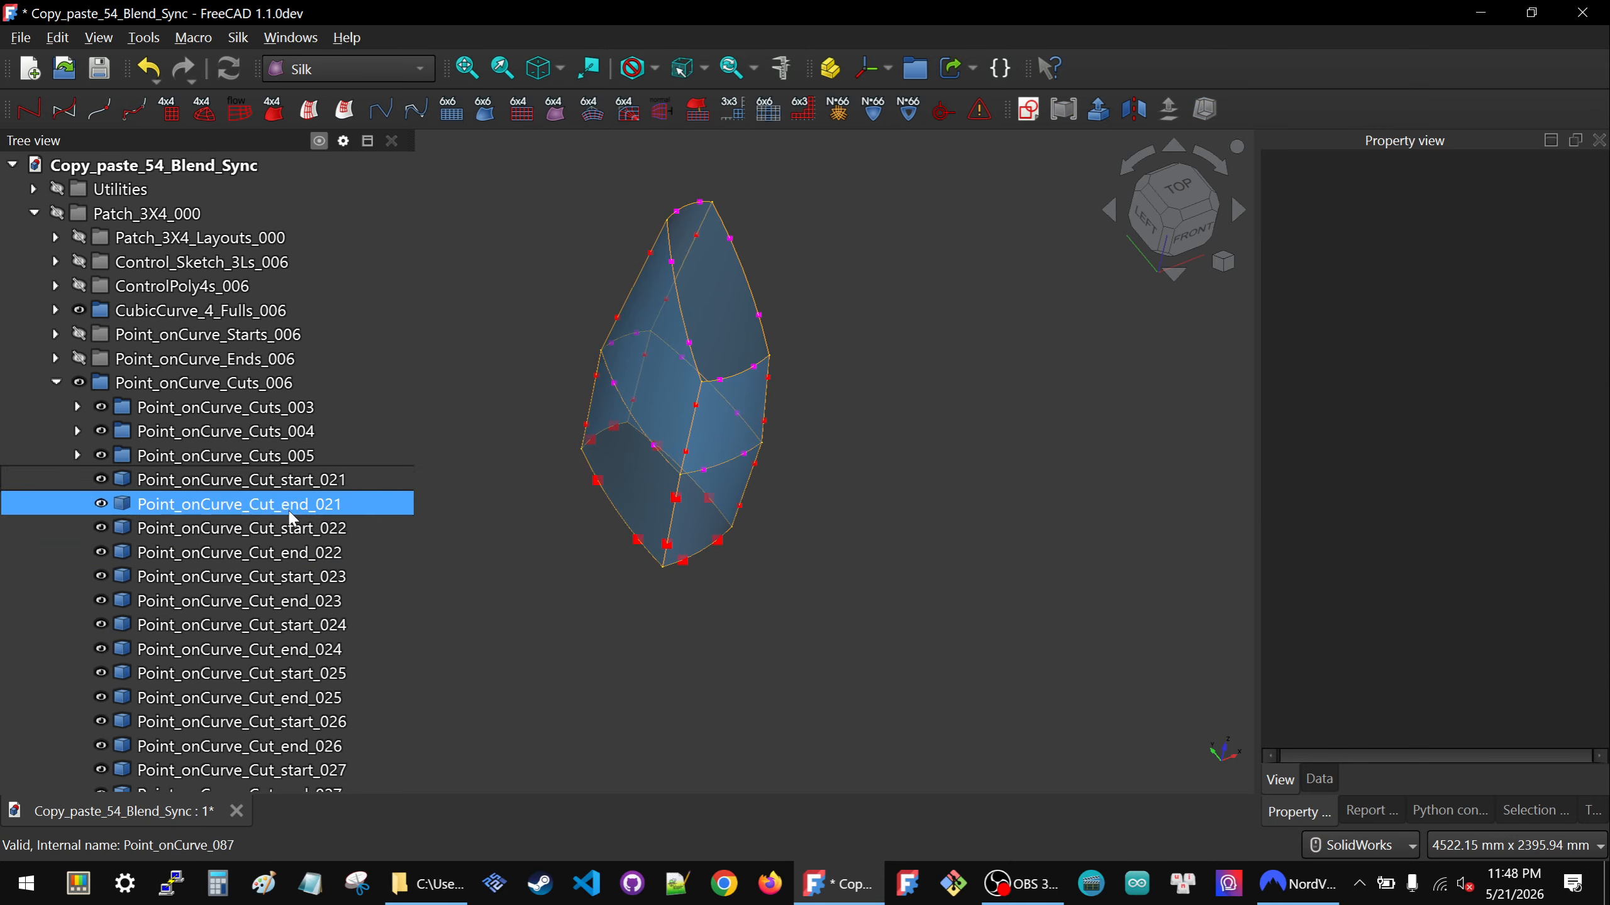
Set the point size to 16 for Point_onCurve_Cut_start_025 and end_025, the next two cut points up the front vertical edge.
{"action": "middle_click_drag", "start_coordinate": [744, 503], "coordinate": [757, 420]}
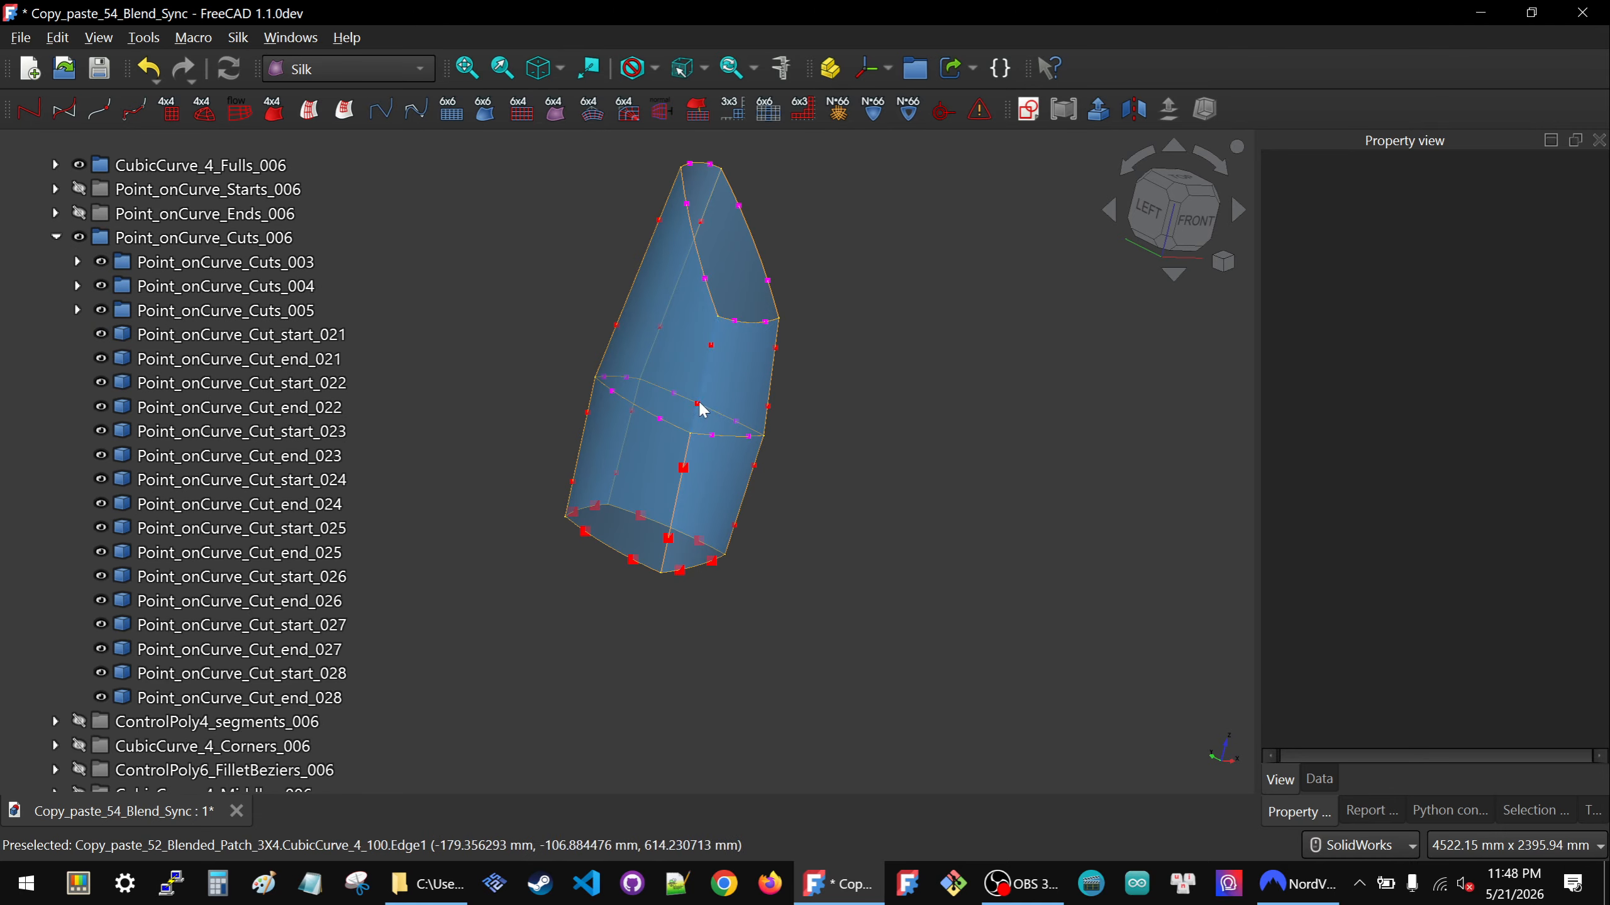
{"action": "scroll", "coordinate": [780, 385], "scroll_direction": "up", "scroll_amount": 5}
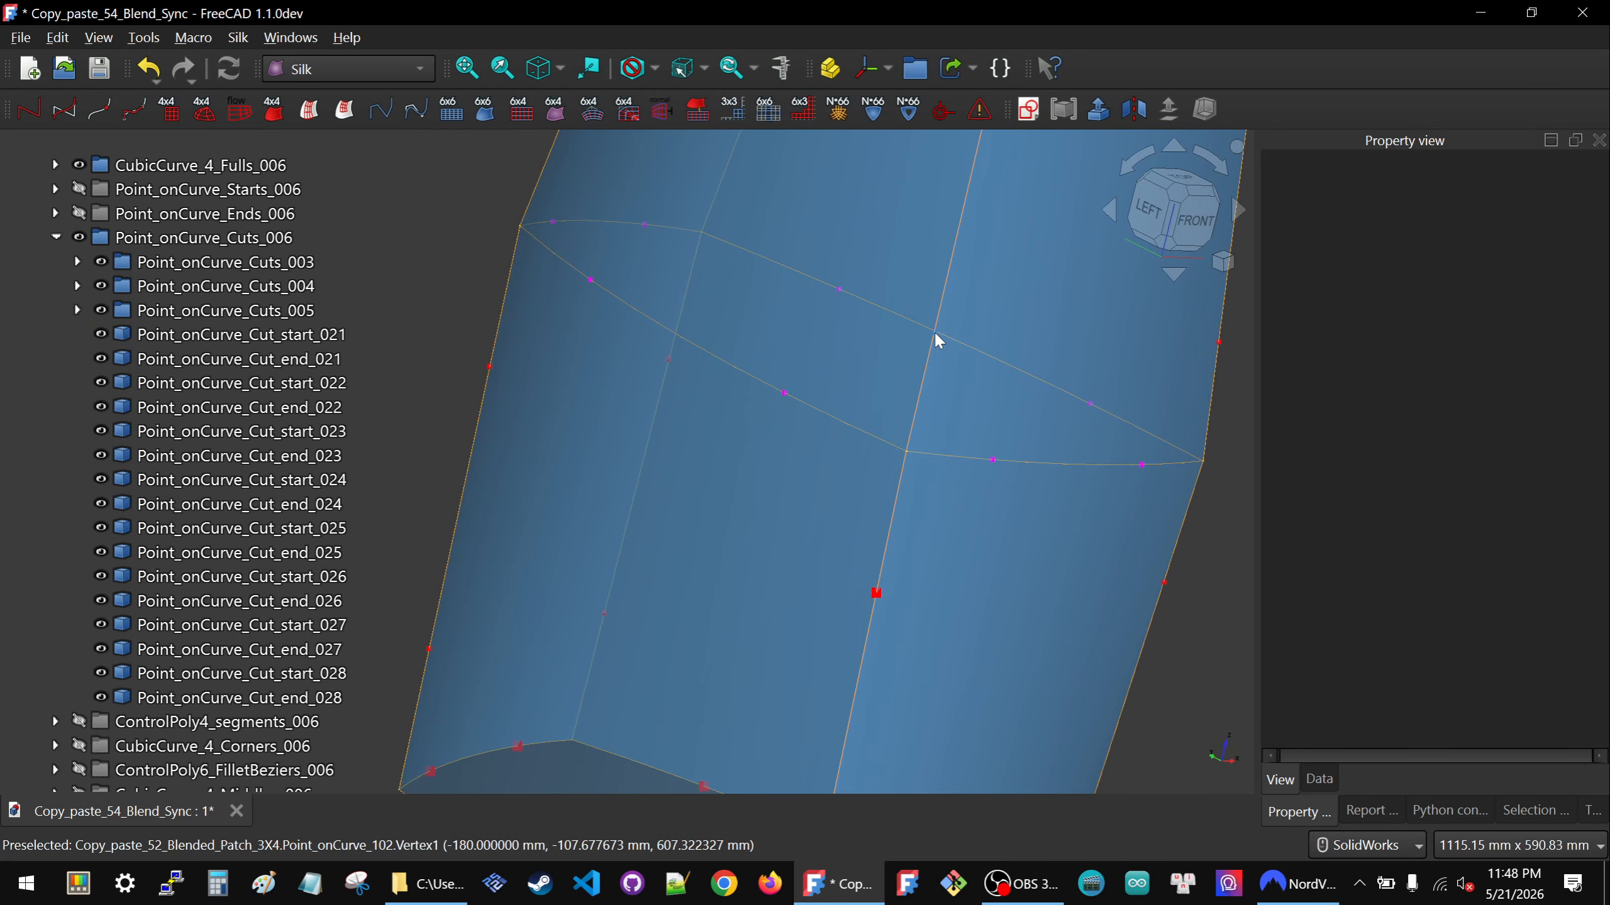
{"action": "left_click", "coordinate": [934, 332]}
{"action": "middle_click_drag", "start_coordinate": [922, 347], "coordinate": [858, 382]}
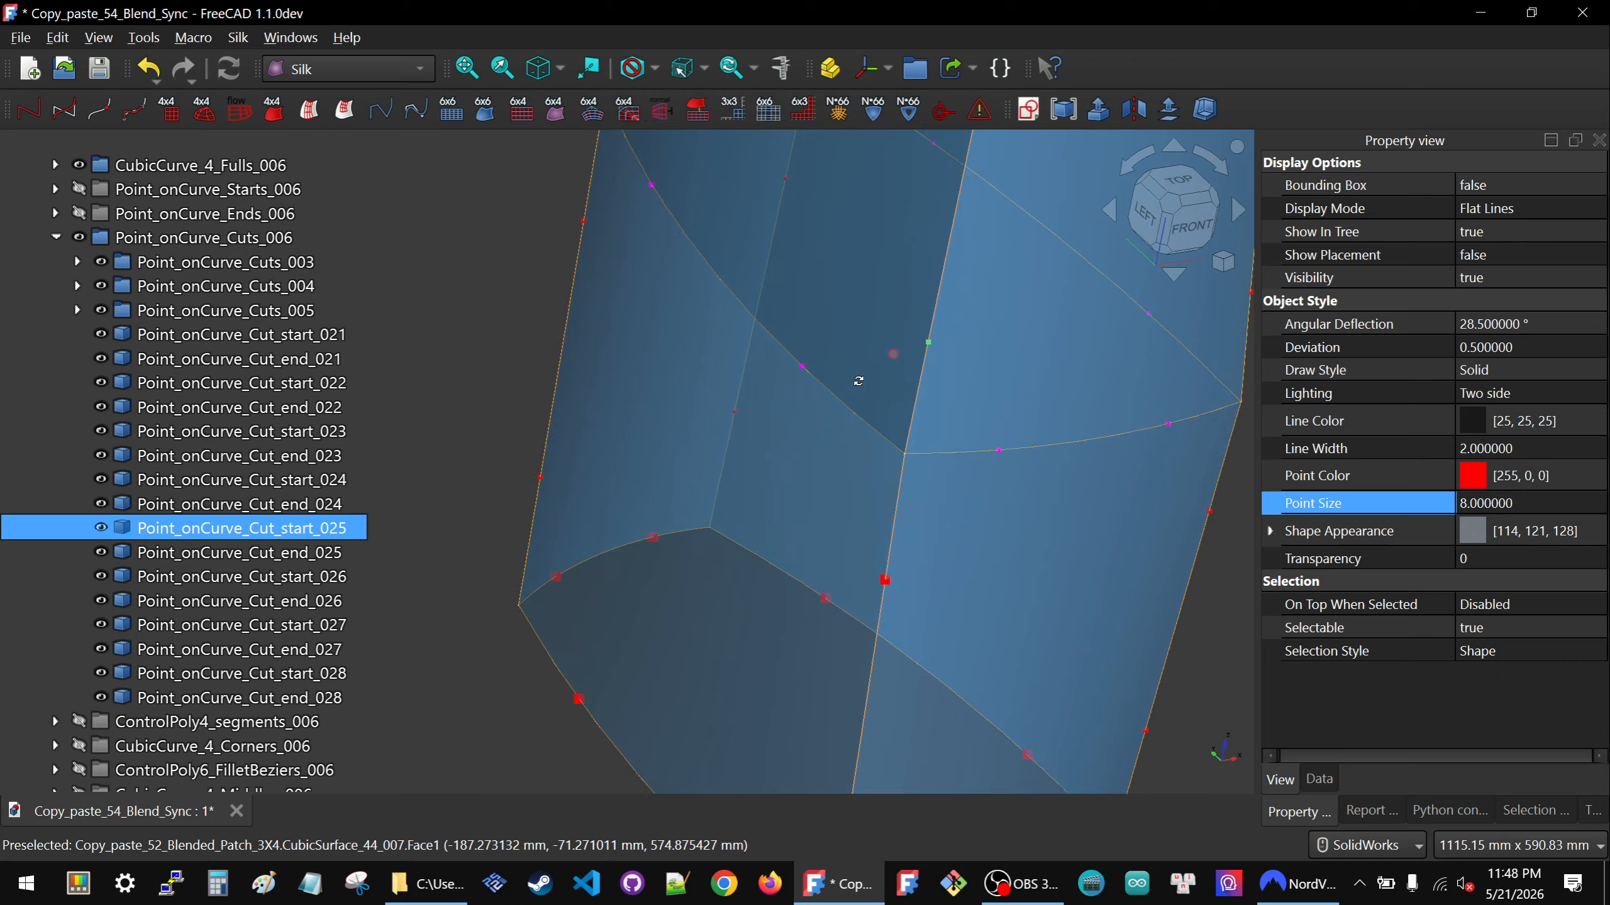
{"action": "scroll", "coordinate": [858, 382], "scroll_direction": "down", "scroll_amount": 2}
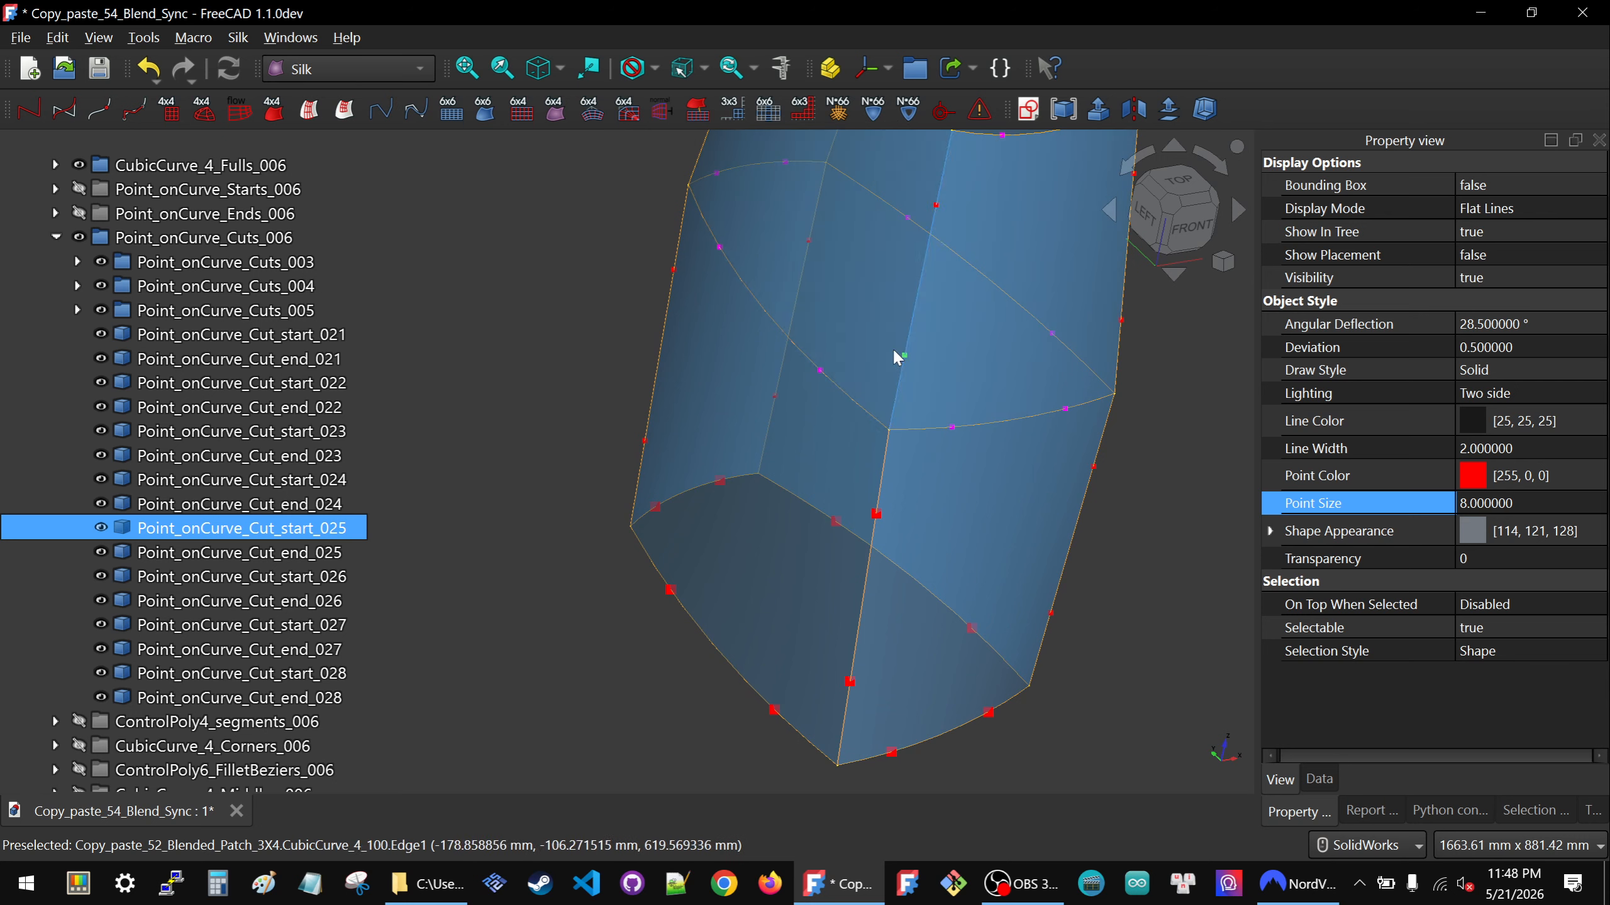
{"action": "scroll", "coordinate": [725, 426], "scroll_direction": "down", "scroll_amount": 2}
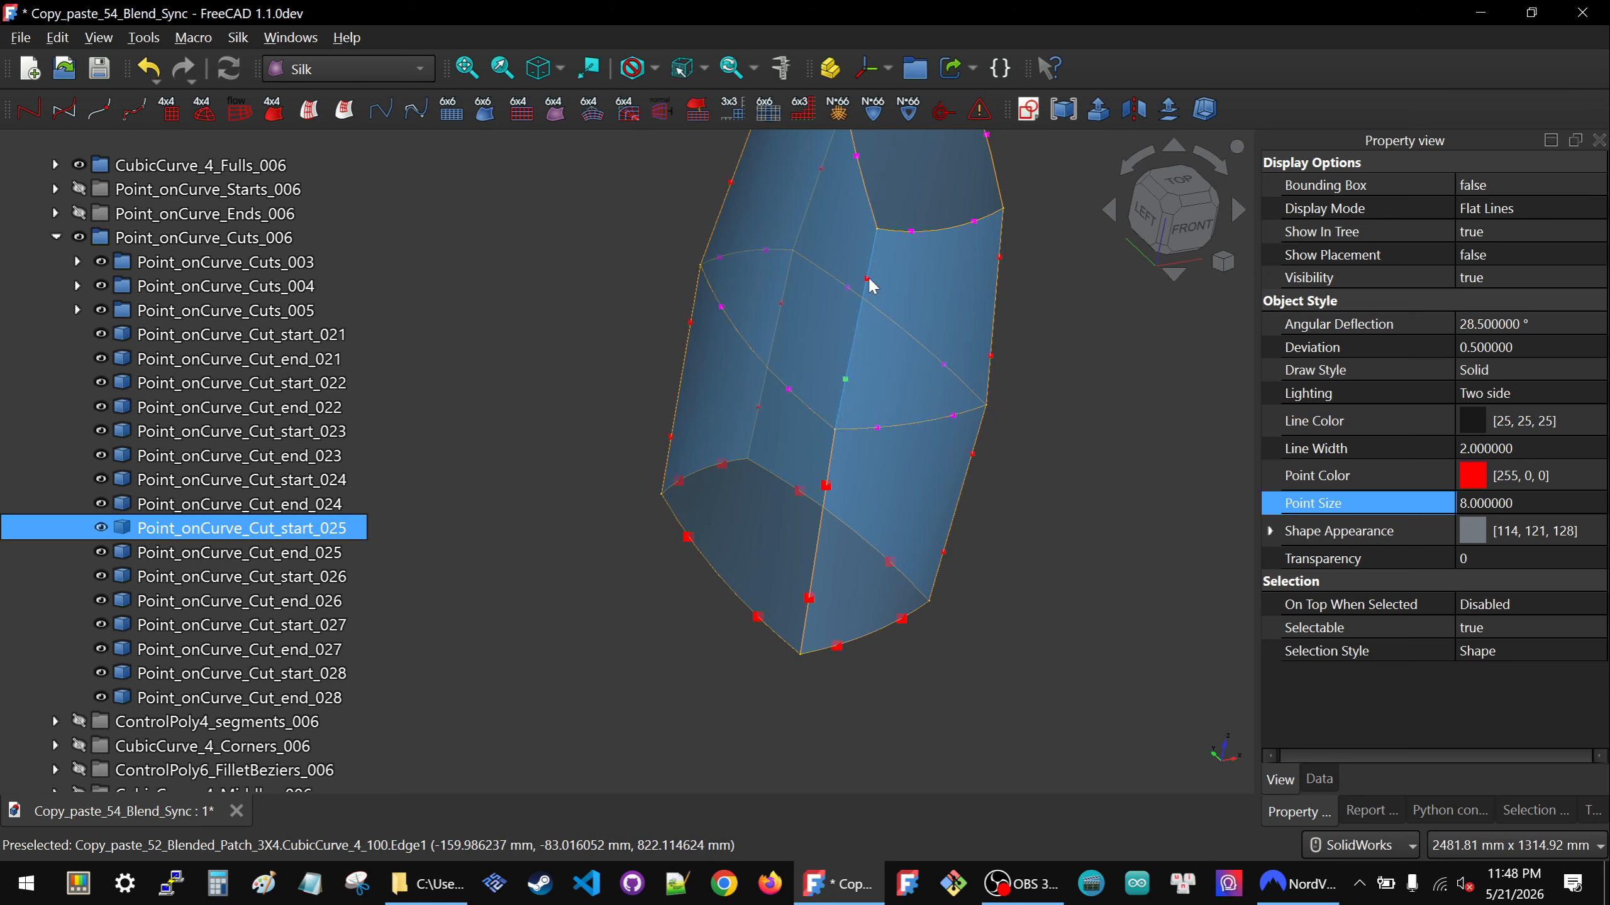
{"action": "left_click", "coordinate": [866, 280], "text": "ctrl"}
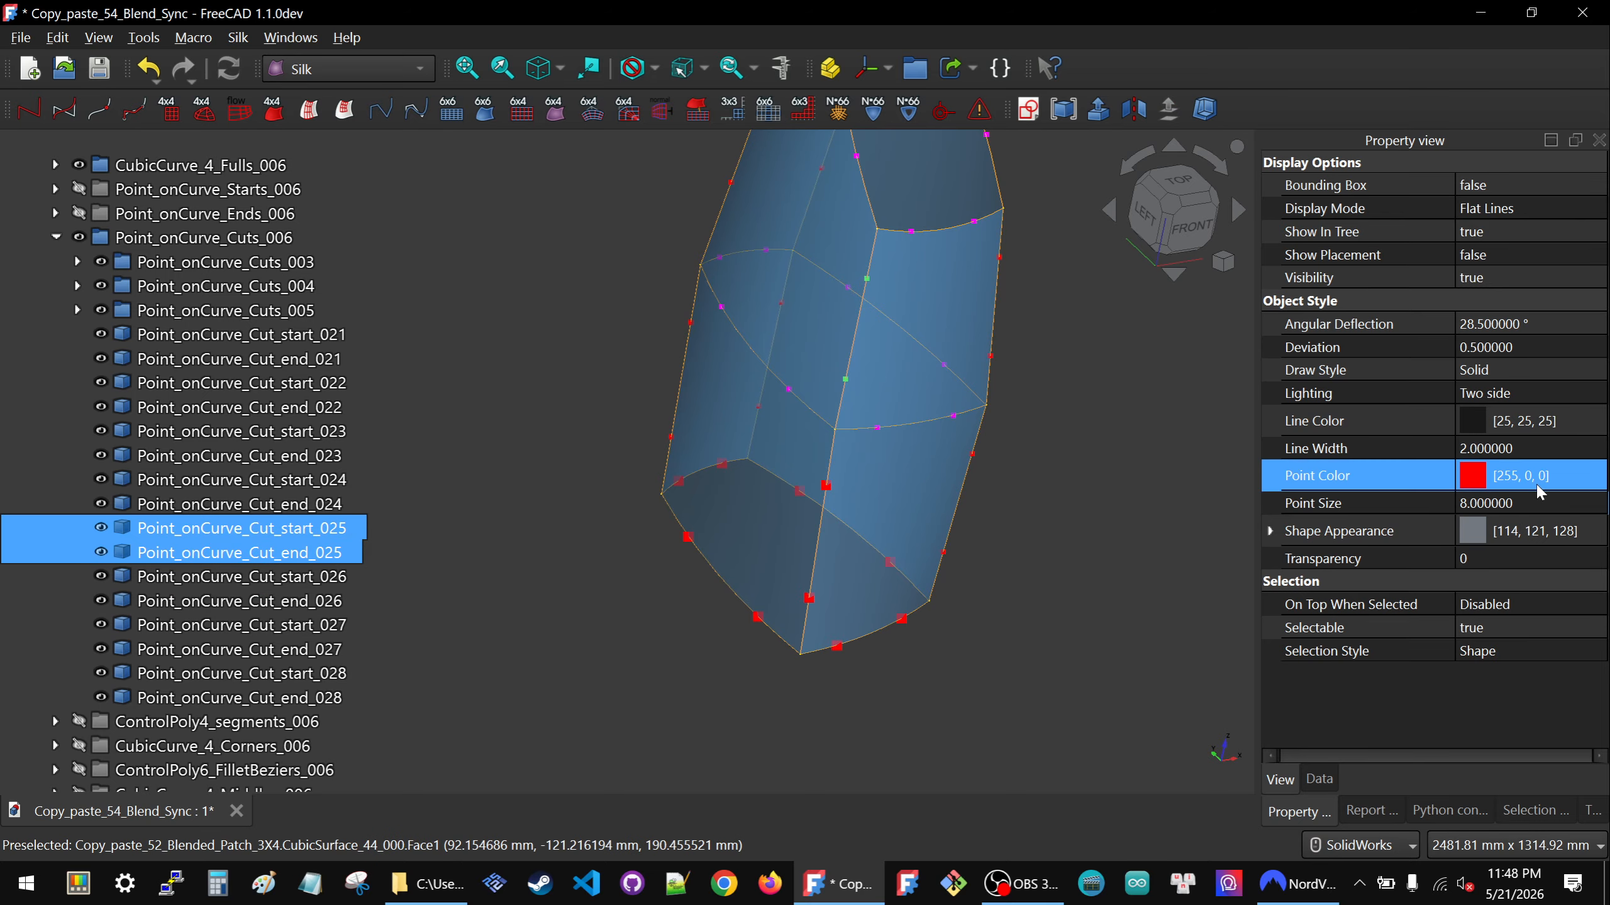
{"action": "left_click", "coordinate": [1522, 505]}
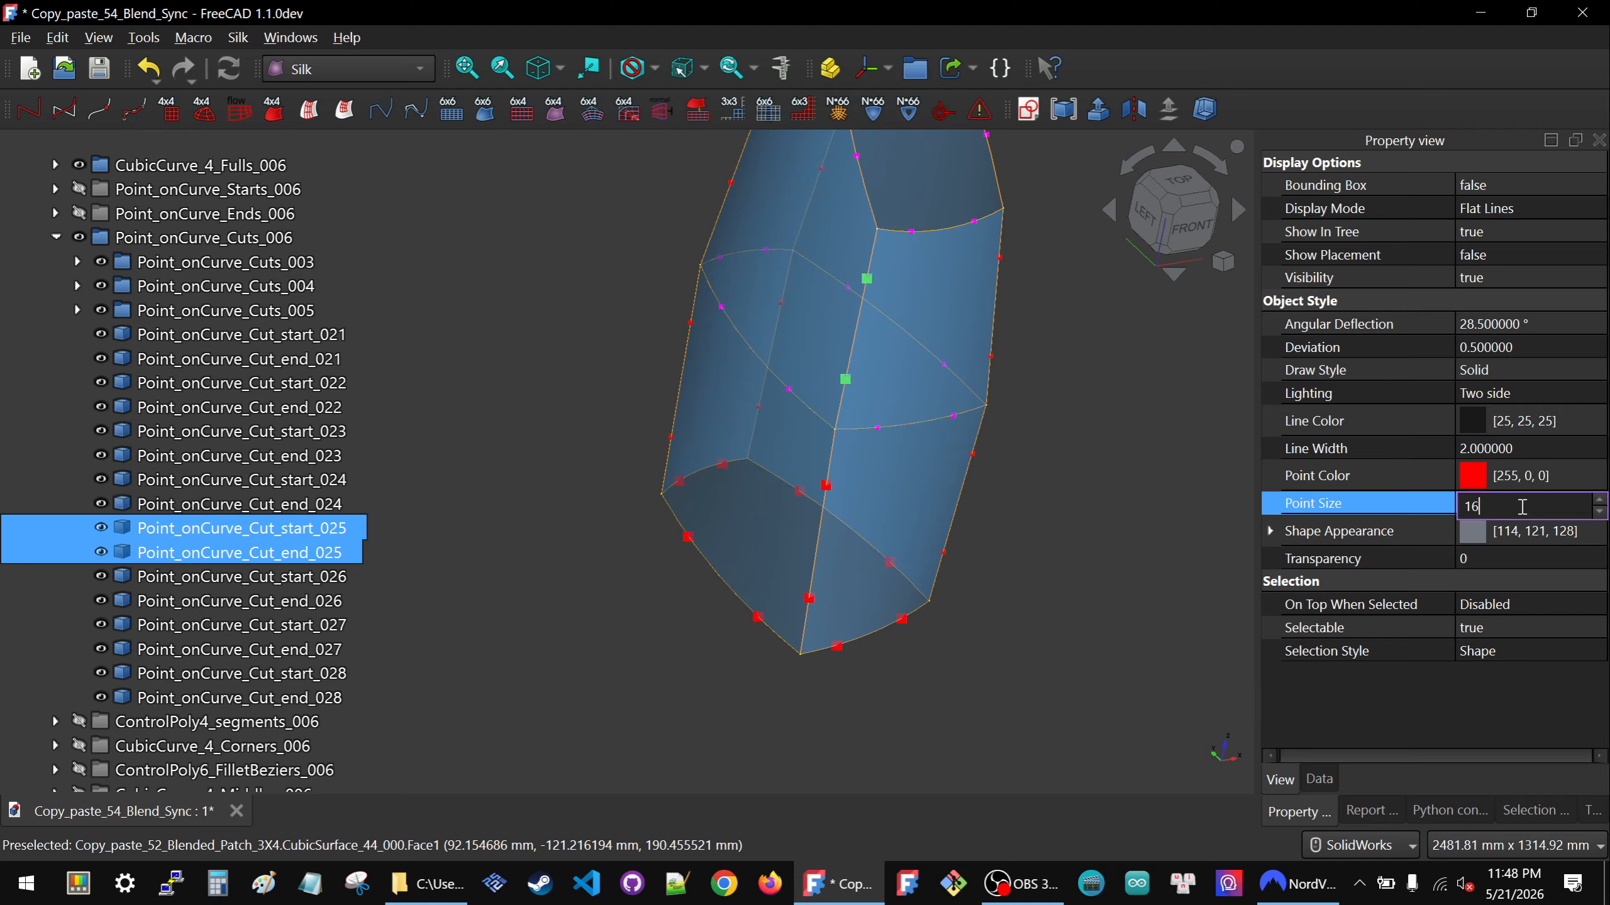
{"action": "key", "text": "Return"}
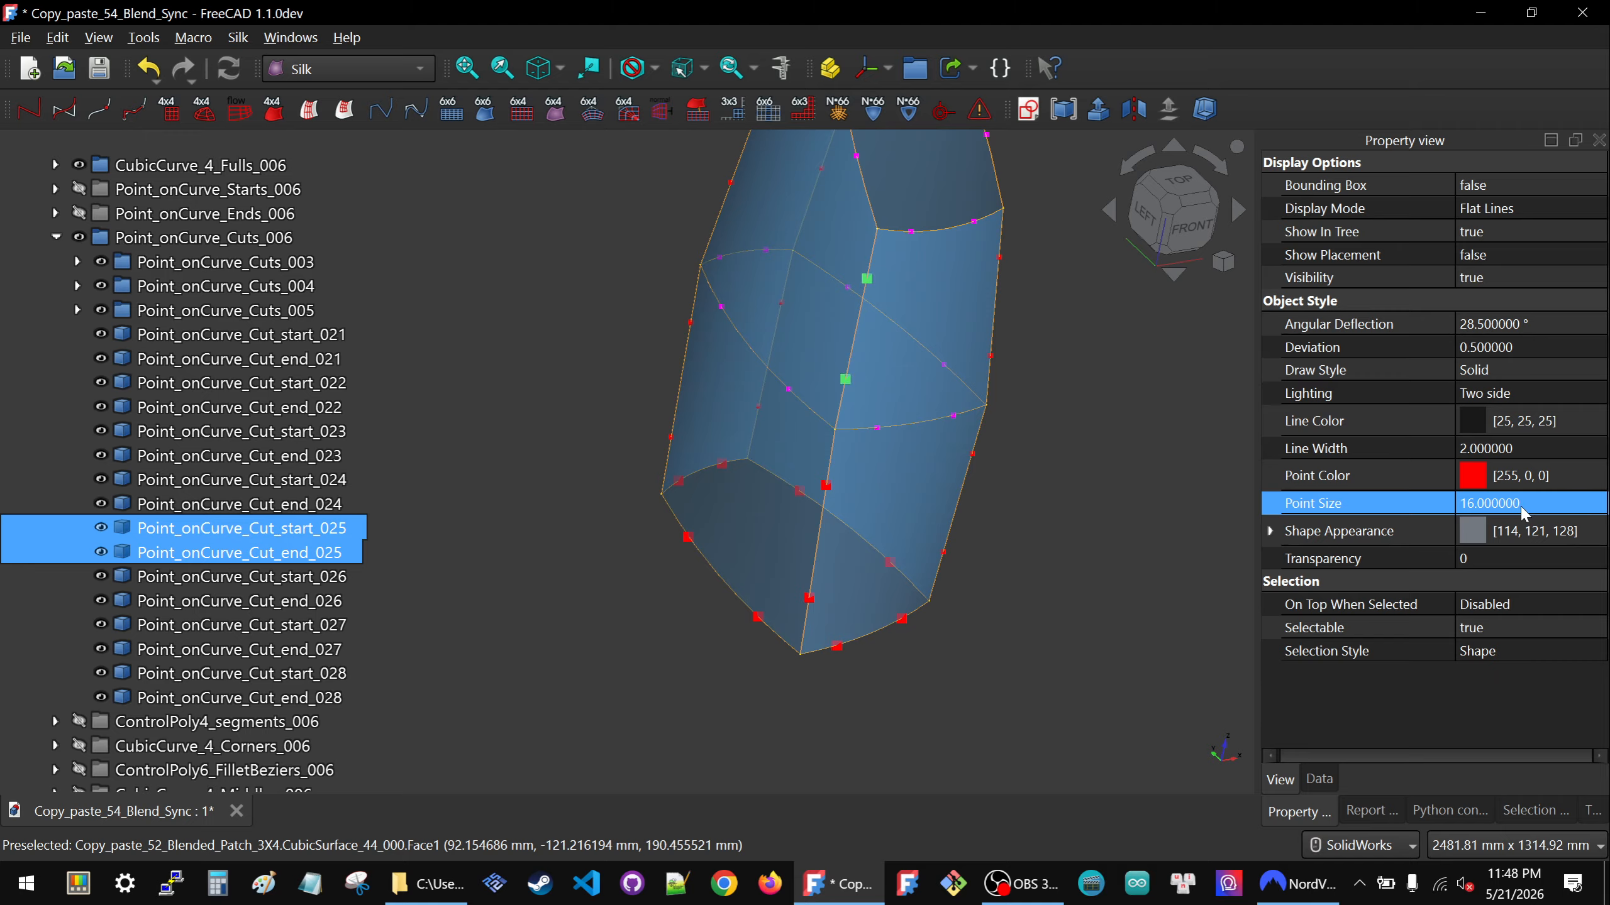
Rename Point_onCurve_Cut_start_025 as Point_onCurve_Cut_start_025_leader.
{"action": "left_click", "coordinate": [276, 552]}
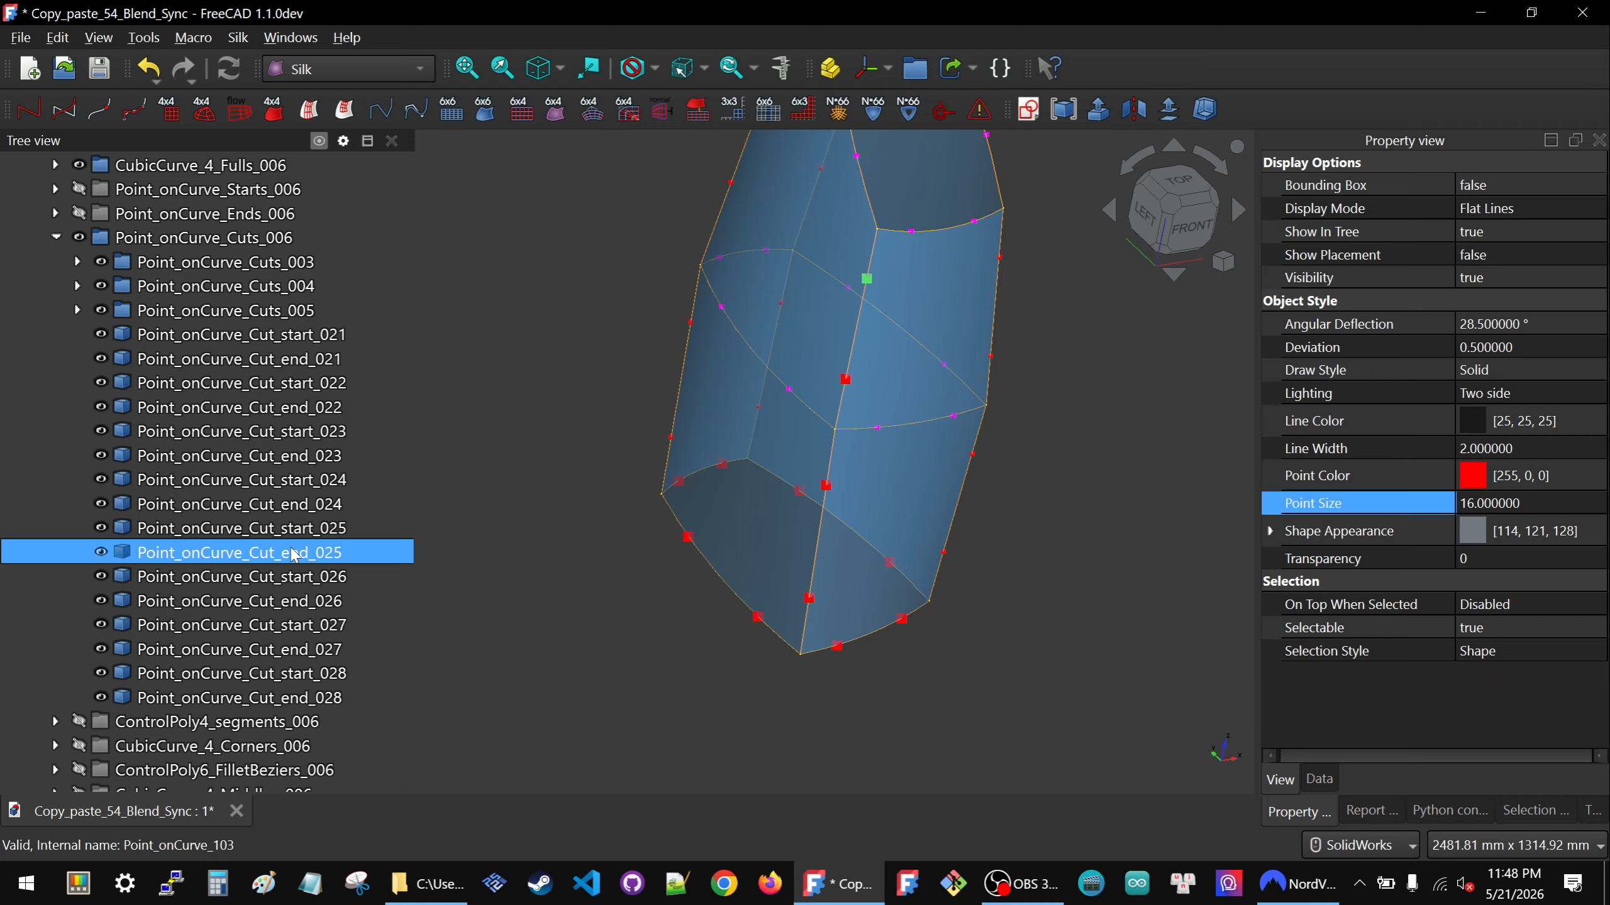
{"action": "left_click", "coordinate": [298, 530]}
{"action": "left_click", "coordinate": [302, 551]}
{"action": "left_click", "coordinate": [308, 531]}
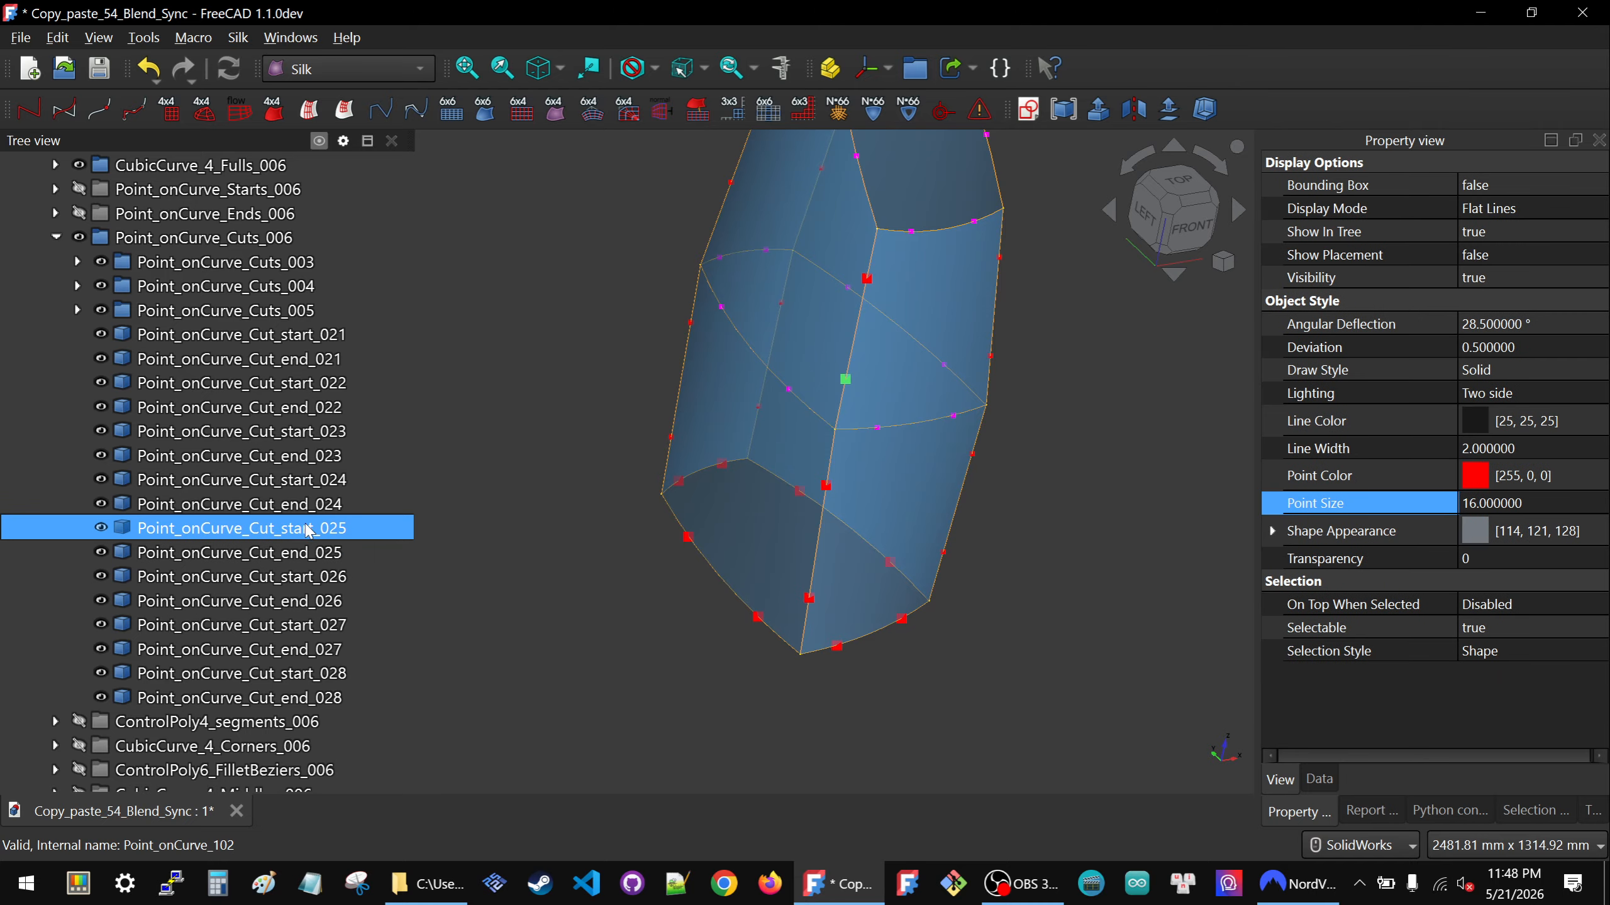
{"action": "left_click", "coordinate": [309, 530]}
{"action": "left_click", "coordinate": [361, 527]}
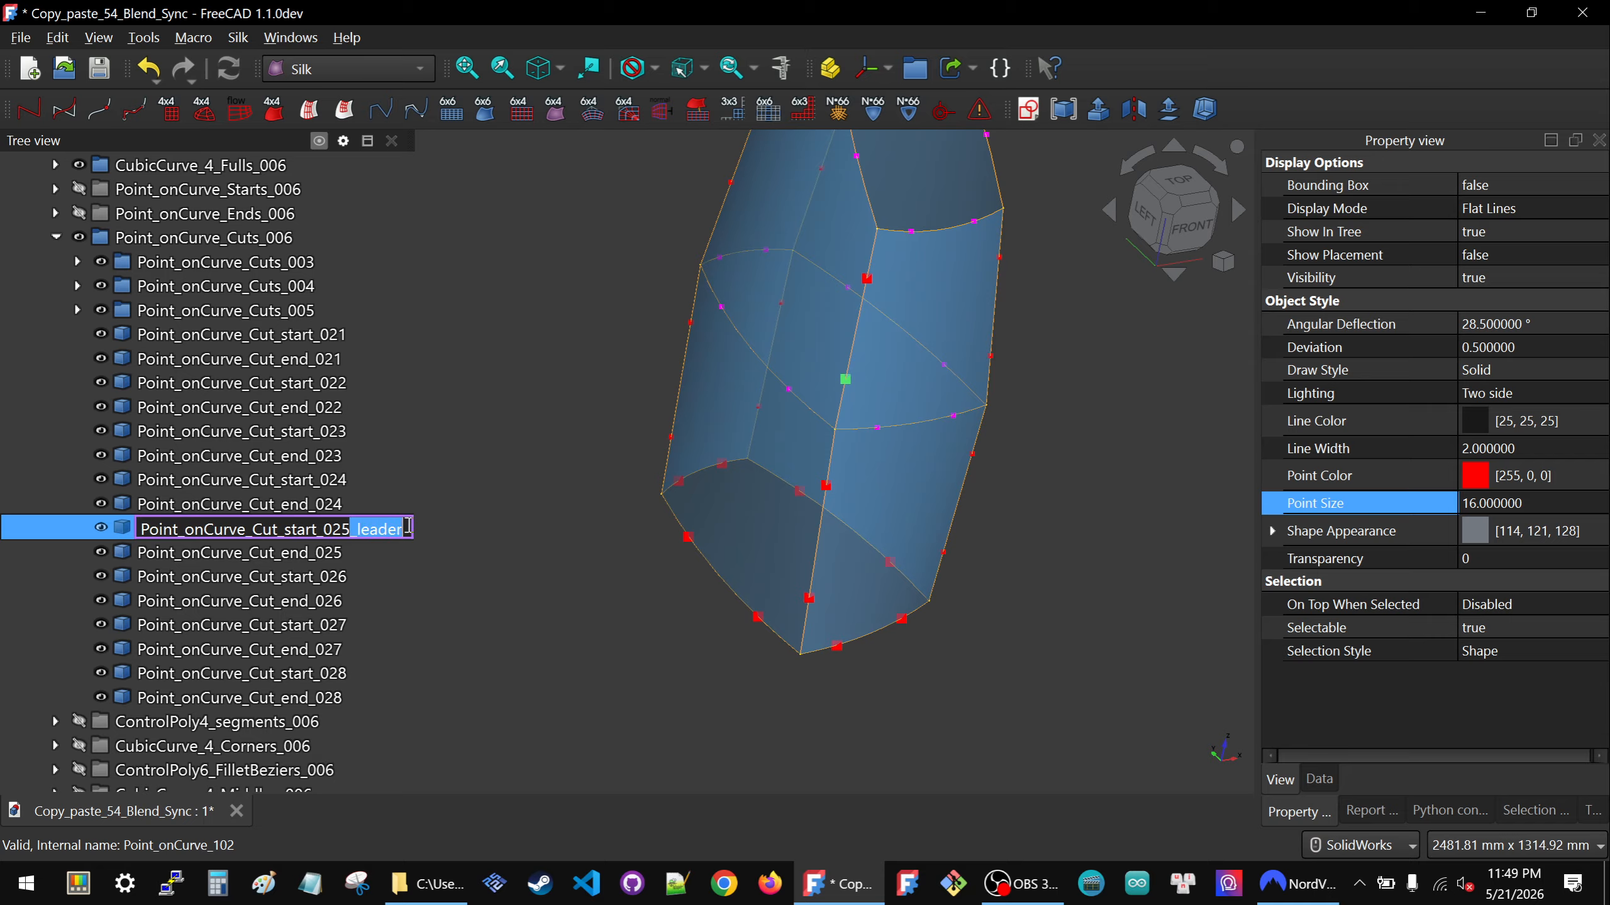
Rename Point_onCurve_Cut_end_025 as Point_onCurve_Cut_end_025_leader.
{"action": "left_click", "coordinate": [334, 554]}
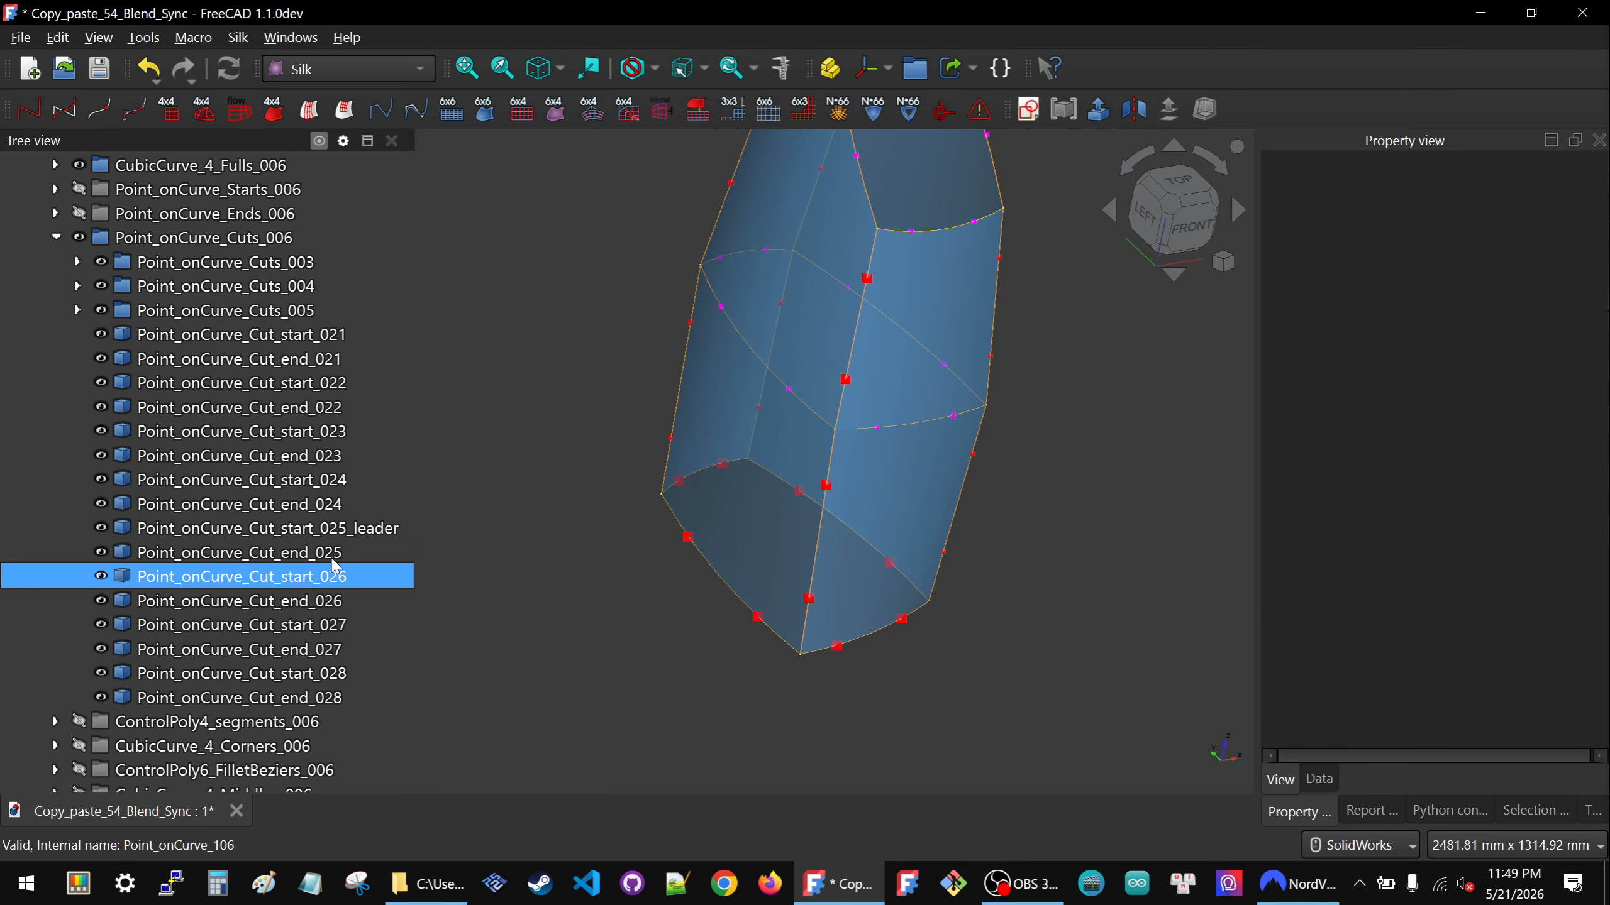
{"action": "left_click", "coordinate": [334, 558]}
{"action": "left_click", "coordinate": [349, 549]}
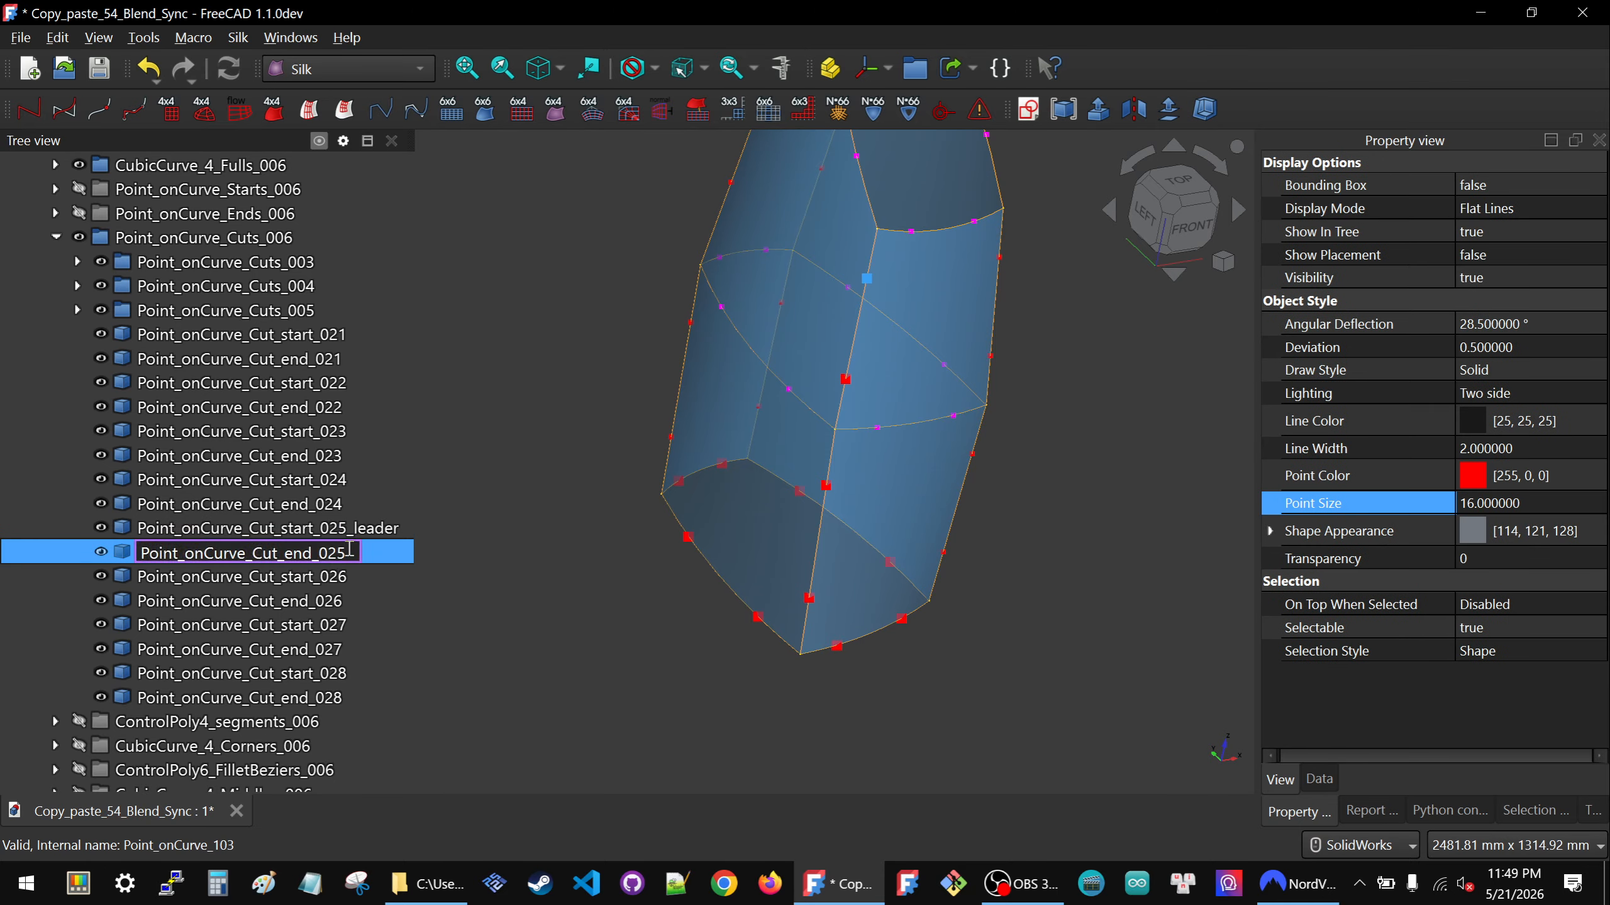
{"action": "left_click", "coordinate": [548, 501]}
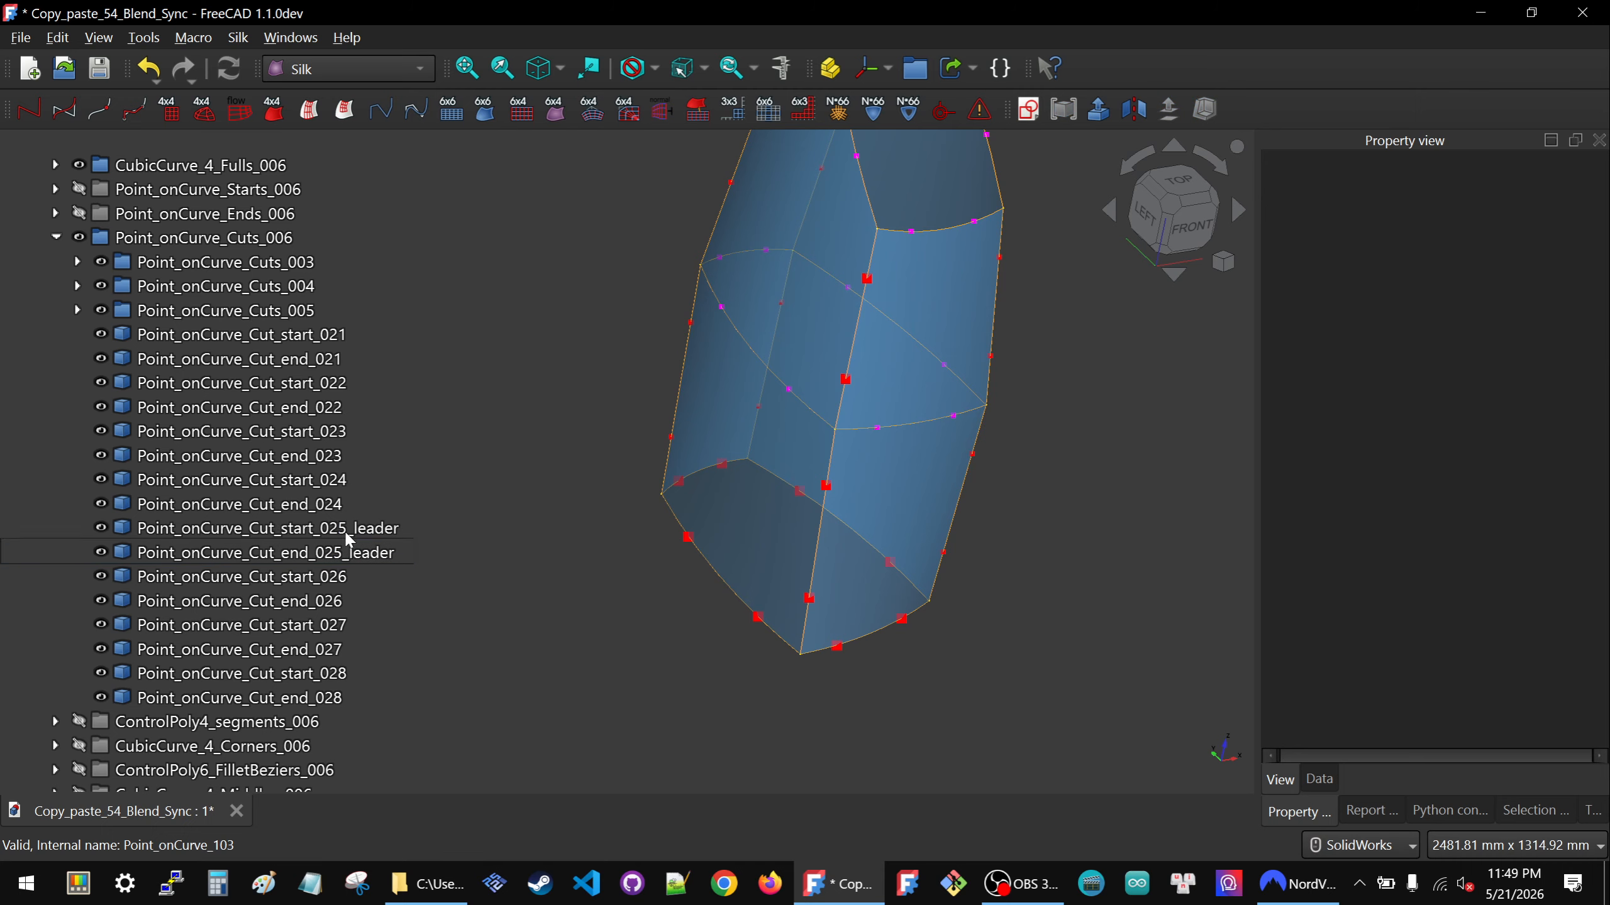
{"action": "left_click", "coordinate": [192, 537]}
{"action": "left_click", "coordinate": [193, 553]}
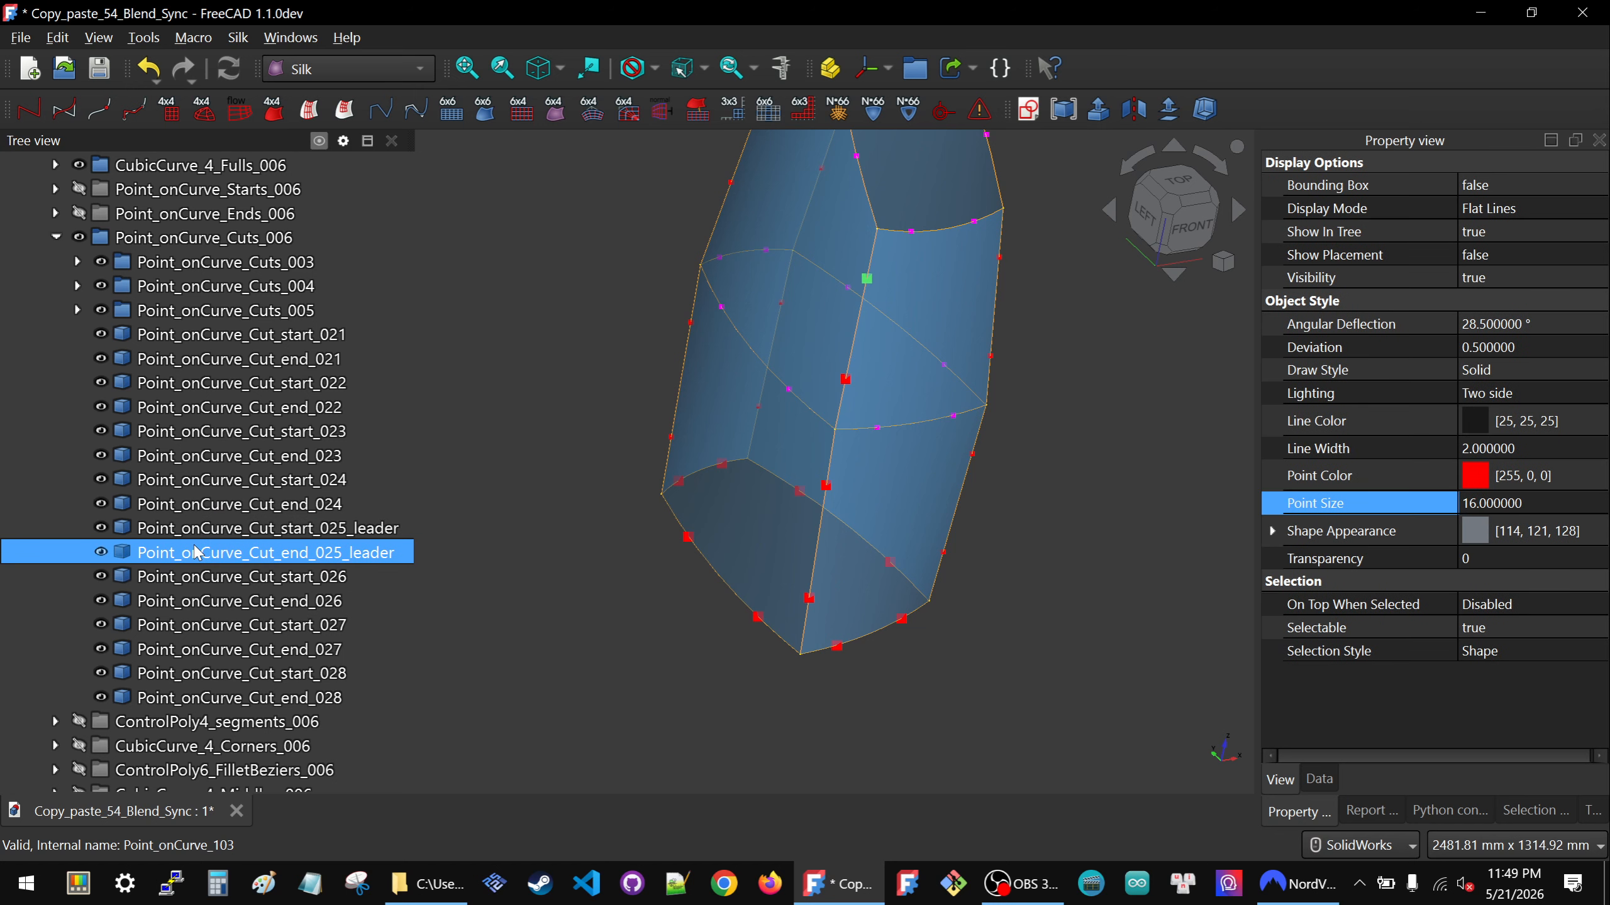
Append _leader to the names of Point_onCurve_Cut_start_021 and Point_onCurve_Cut_end_021.
{"action": "left_click", "coordinate": [271, 336]}
{"action": "left_click", "coordinate": [332, 336]}
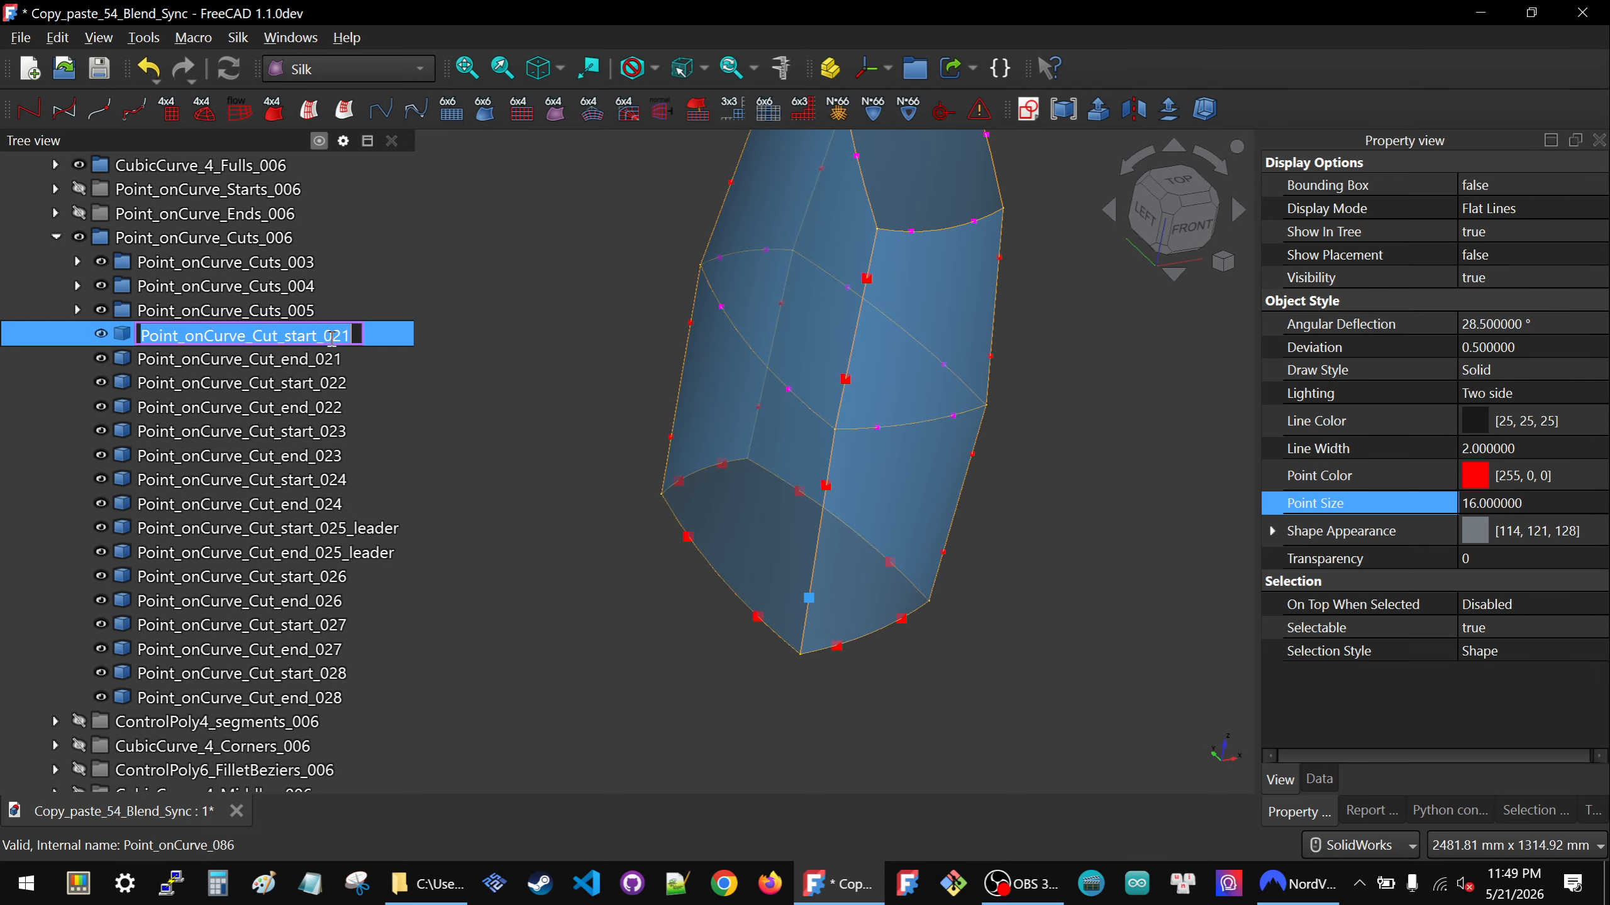
{"action": "left_click", "coordinate": [357, 334]}
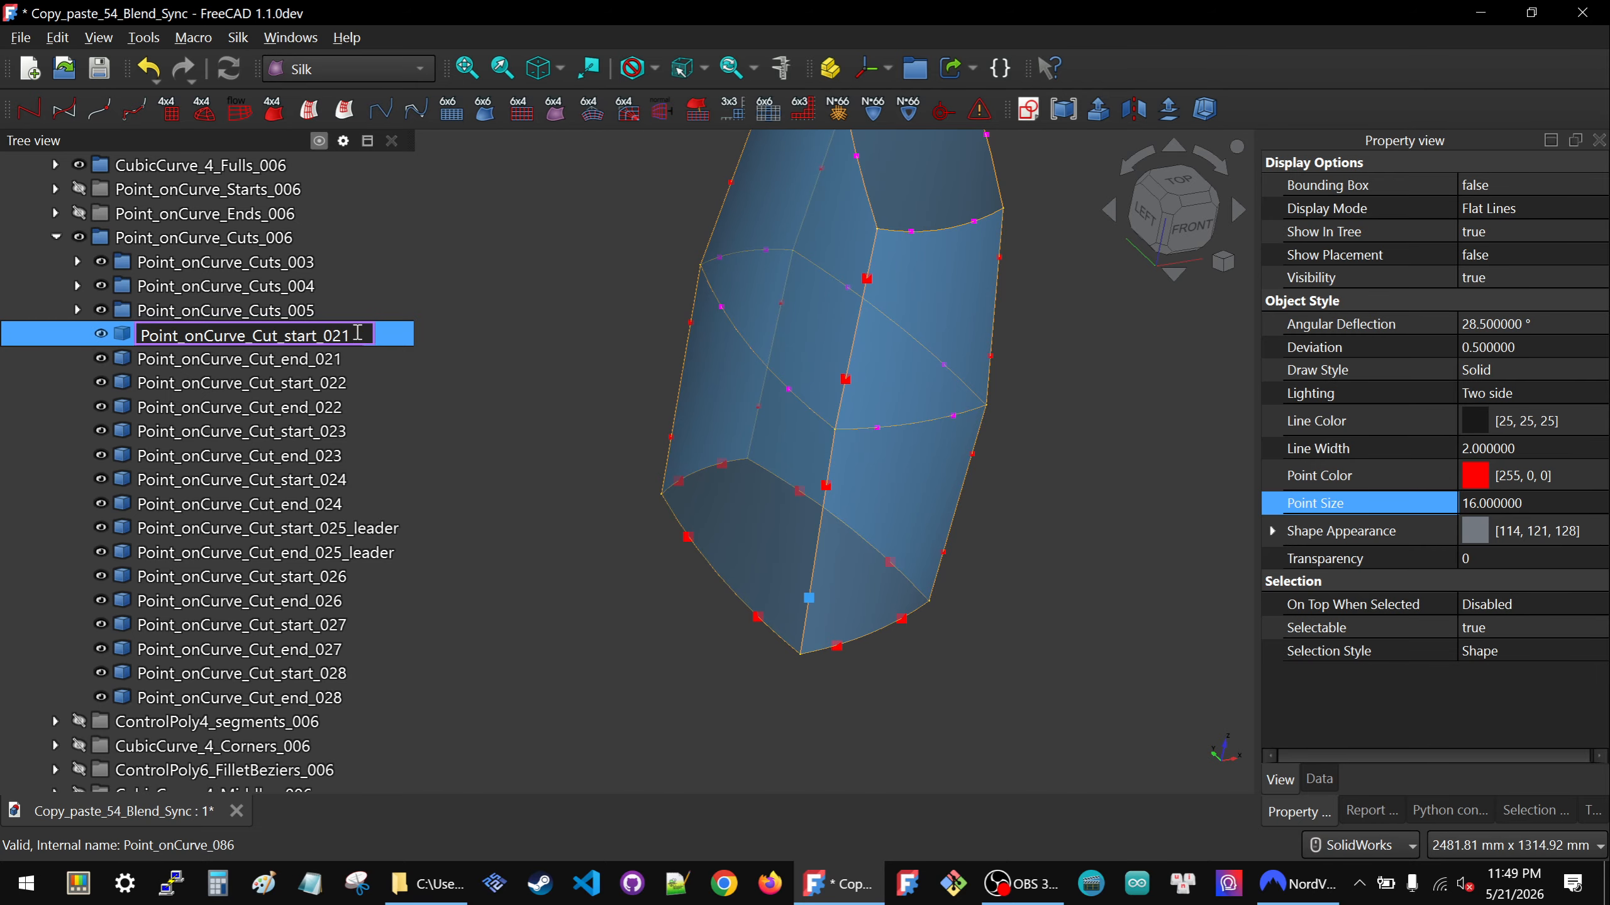
{"action": "left_click", "coordinate": [350, 360]}
{"action": "left_click", "coordinate": [350, 360]}
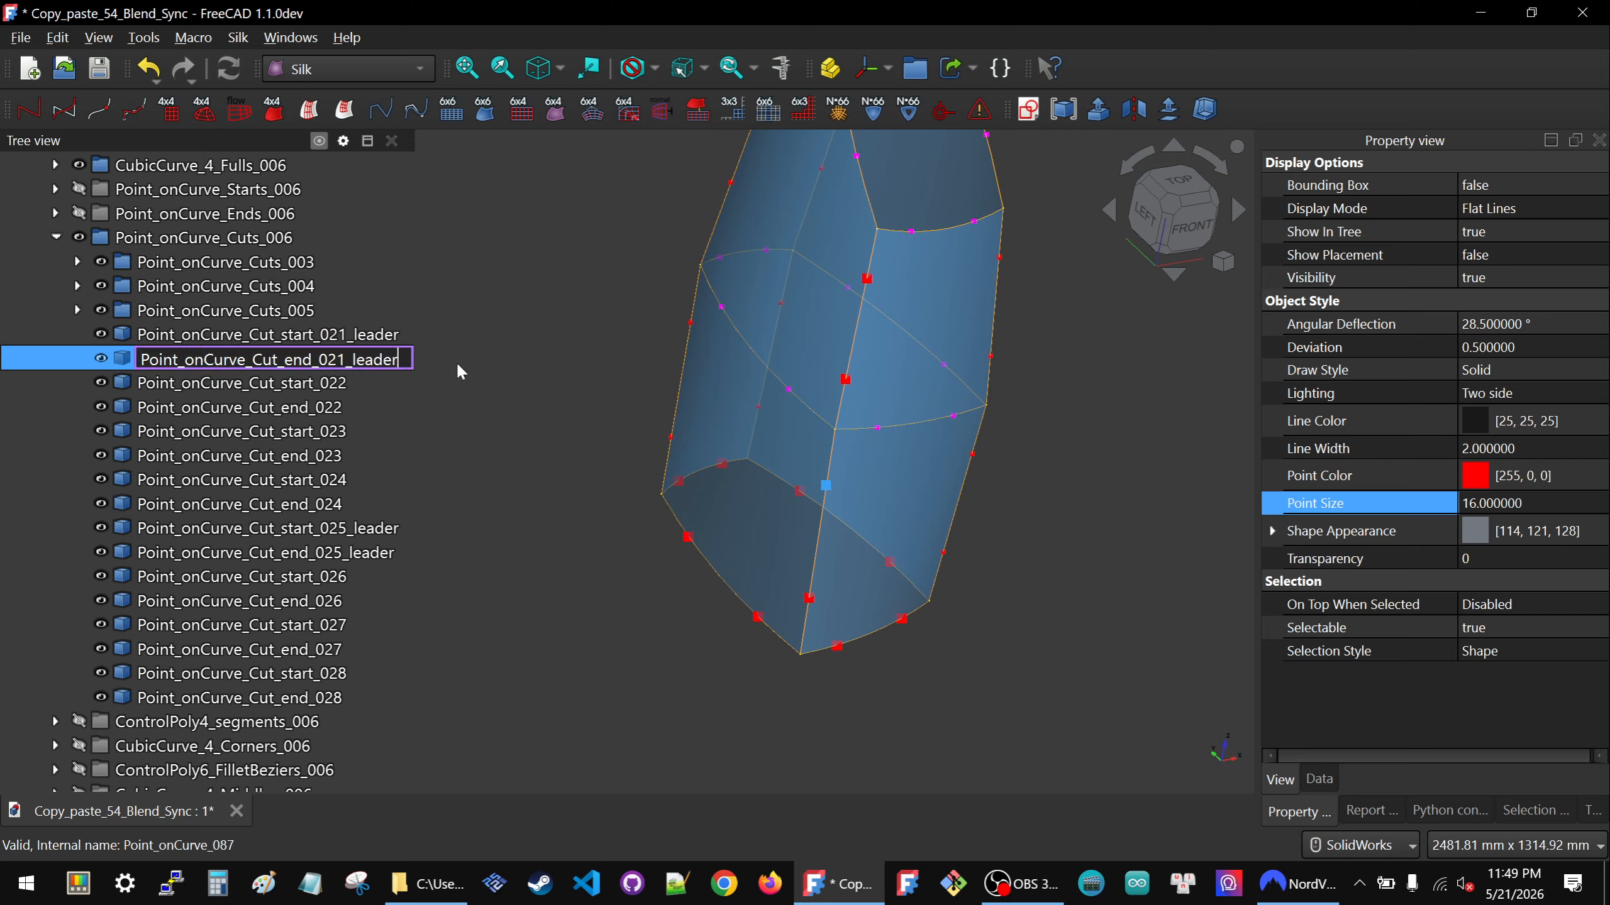
{"action": "left_click", "coordinate": [603, 396]}
Highlight the four leader cut points of 021 and 025 together and check their positions along the front vertical edge.
{"action": "left_click", "coordinate": [383, 336]}
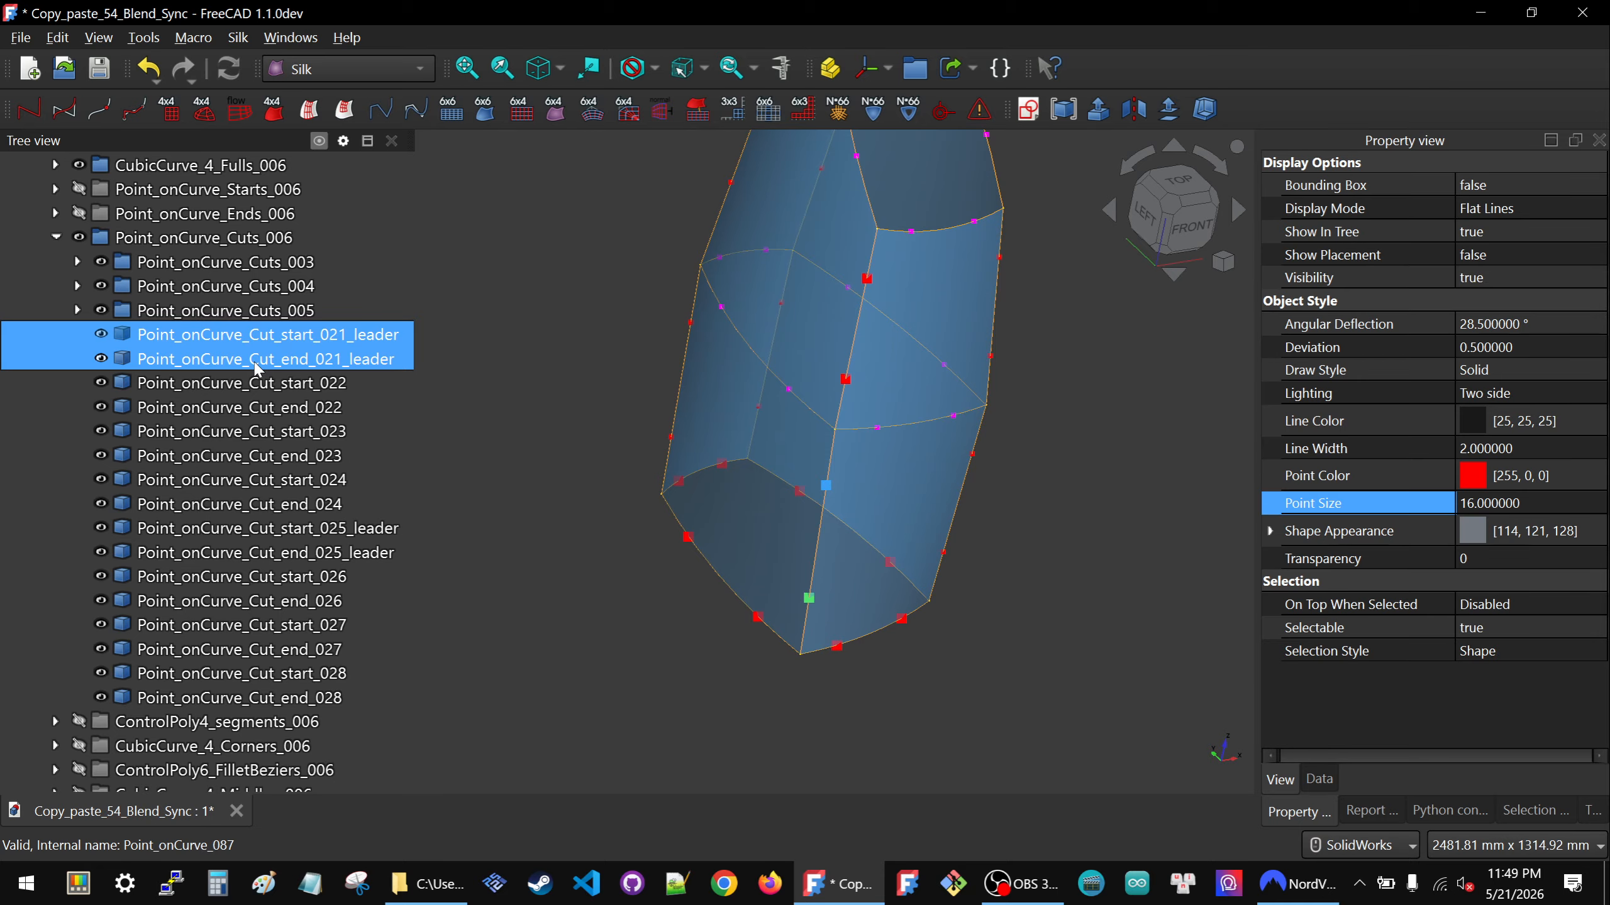
{"action": "left_click", "coordinate": [278, 529], "text": "ctrl"}
{"action": "left_click", "coordinate": [298, 555], "text": "ctrl"}
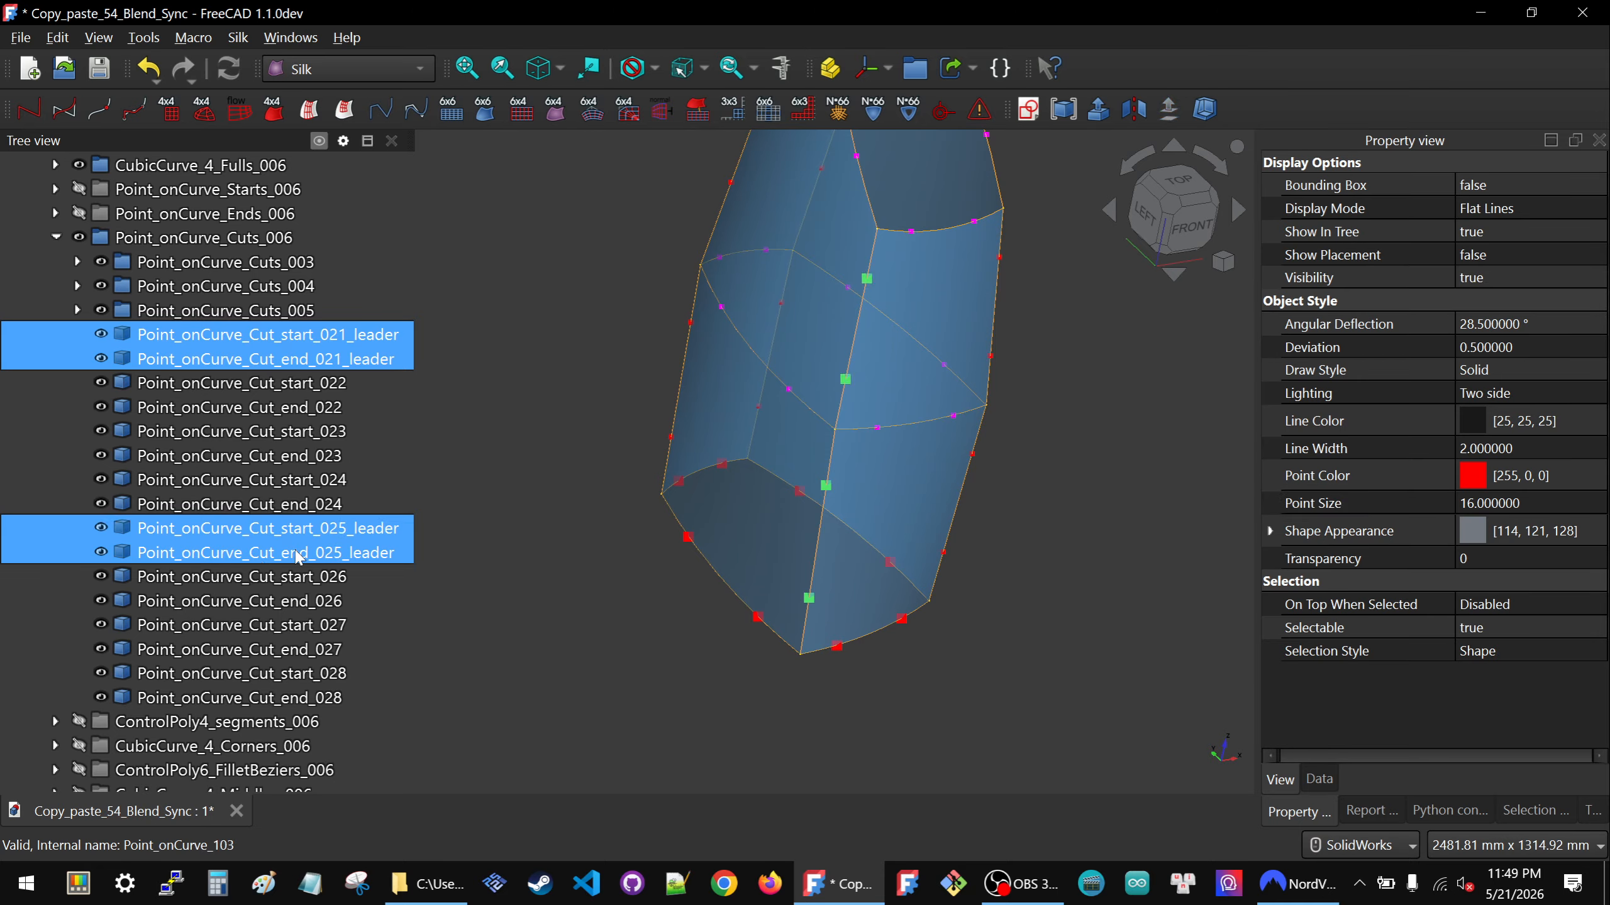
{"action": "mouse_move", "coordinate": [705, 552]}
{"action": "middle_mouse_down"}
{"action": "mouse_move", "coordinate": [701, 586]}
{"action": "mouse_move", "coordinate": [696, 564]}
{"action": "middle_mouse_up"}
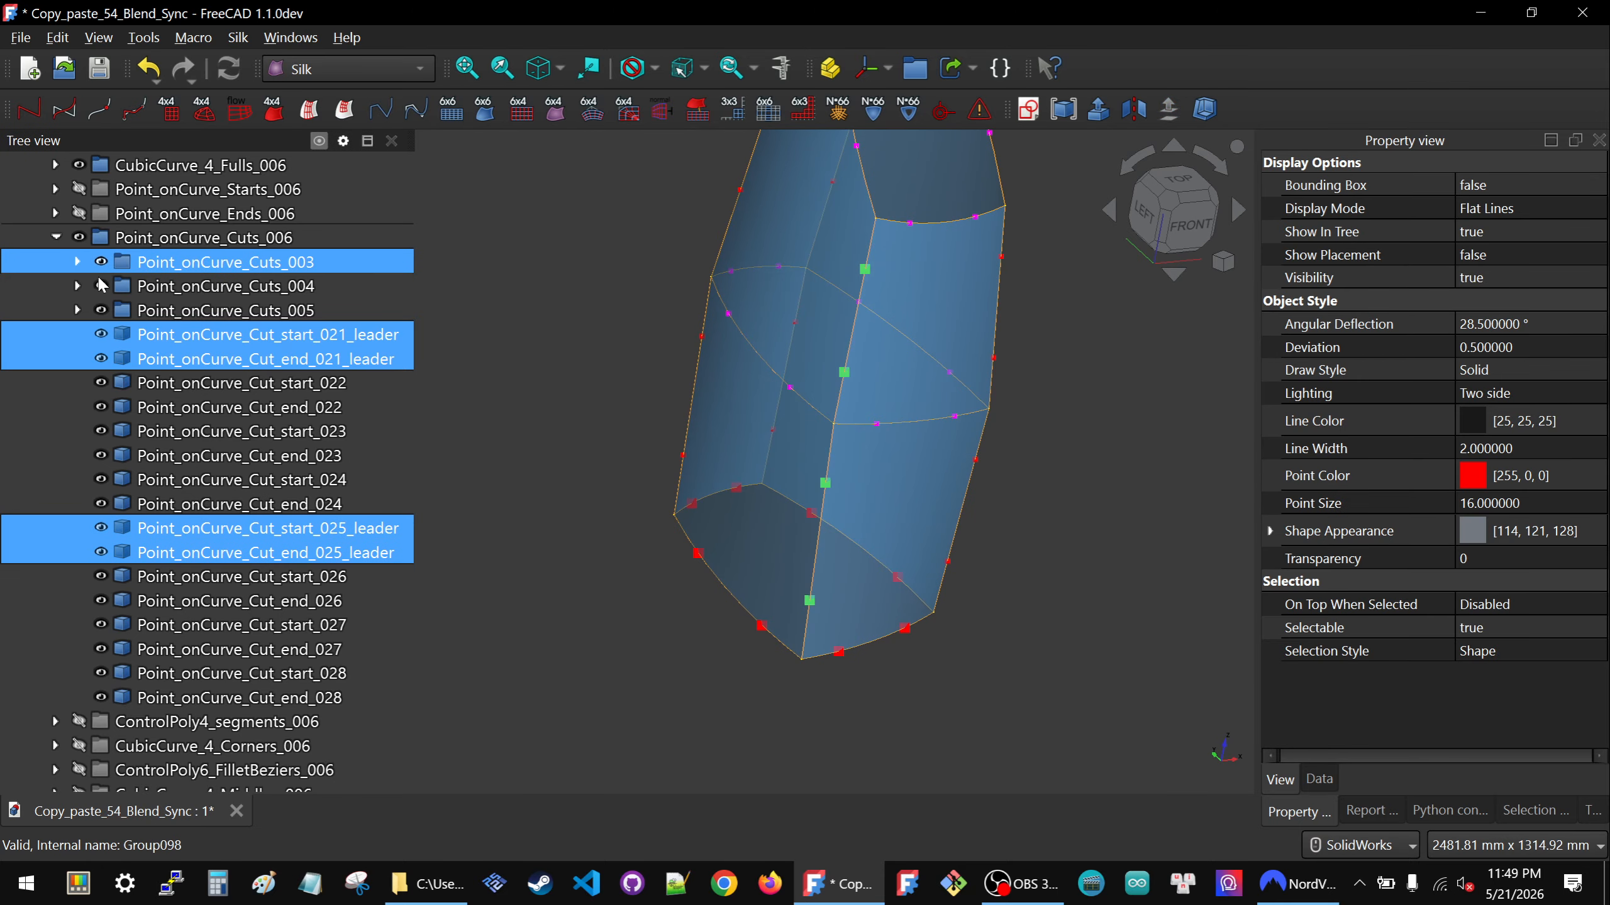
In Point_onCurve_Cuts_003, append _leader to the names of Point_onCurve_Cut_start_009 and Point_onCurve_Cut_end_009.
{"action": "left_click", "coordinate": [77, 262]}
{"action": "left_click", "coordinate": [355, 289]}
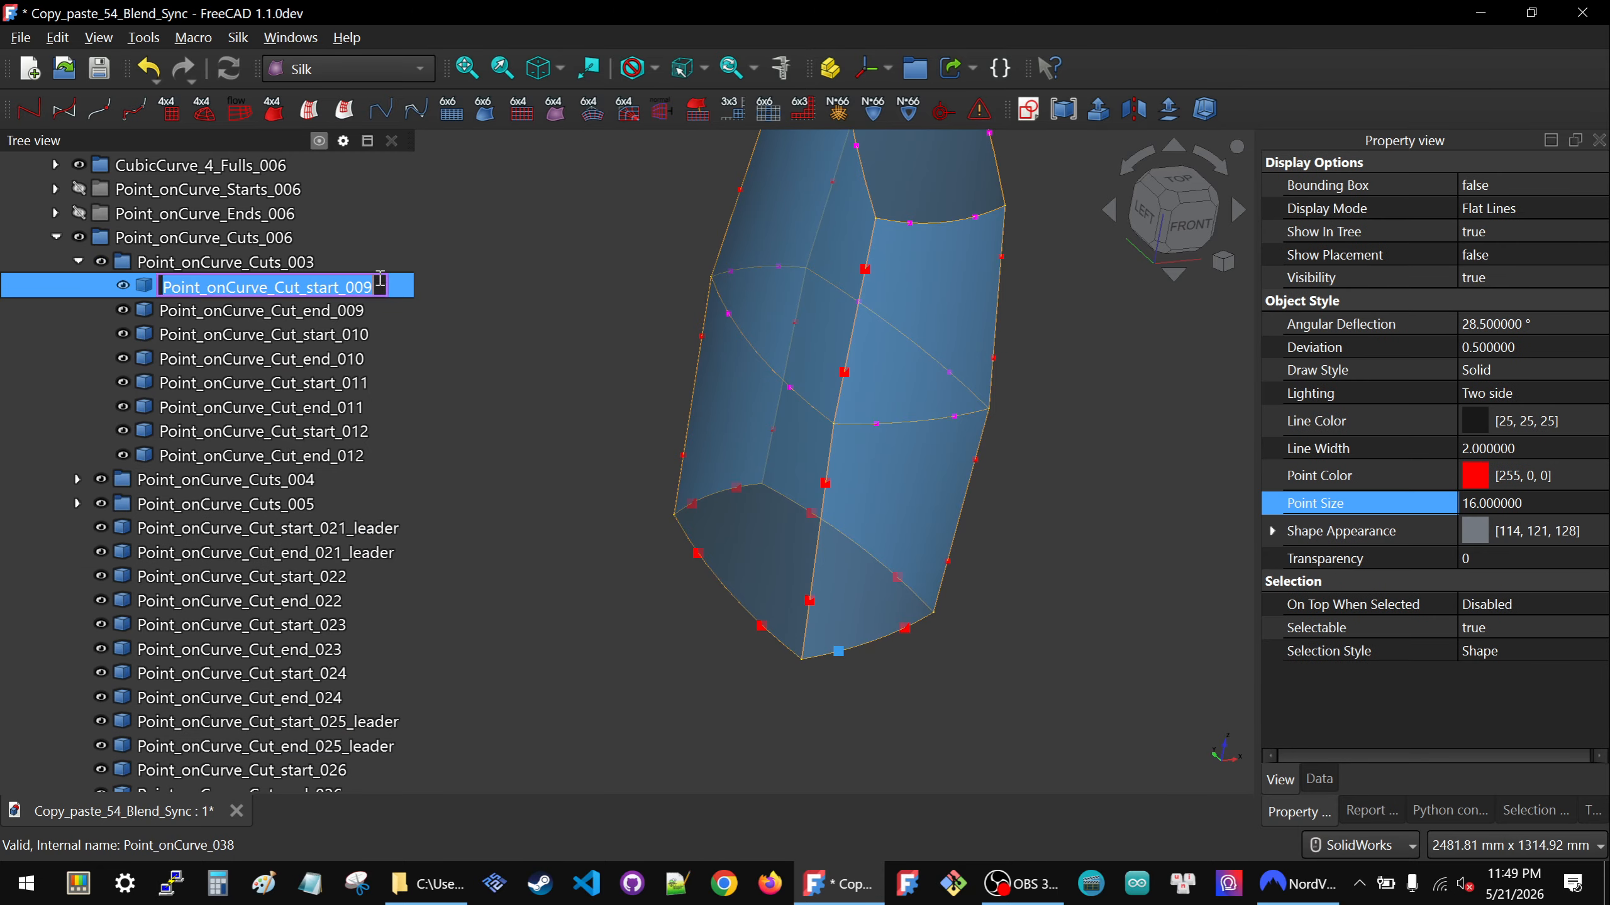
{"action": "left_click", "coordinate": [379, 280]}
{"action": "type", "text": "_leader"}
{"action": "left_click", "coordinate": [350, 314]}
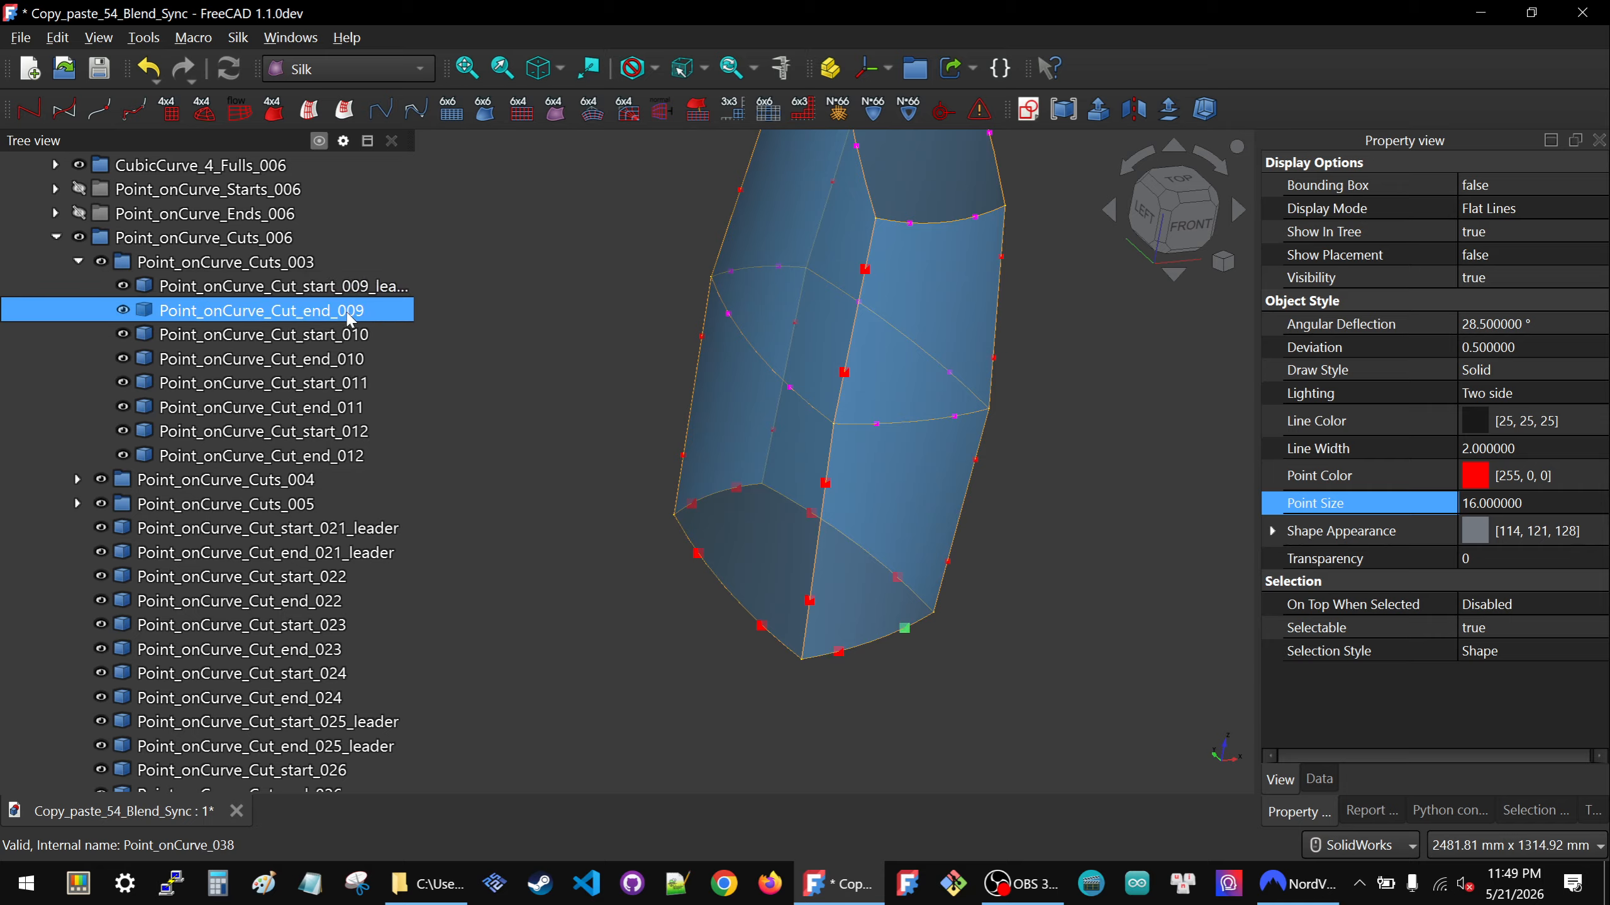
{"action": "left_click", "coordinate": [374, 307]}
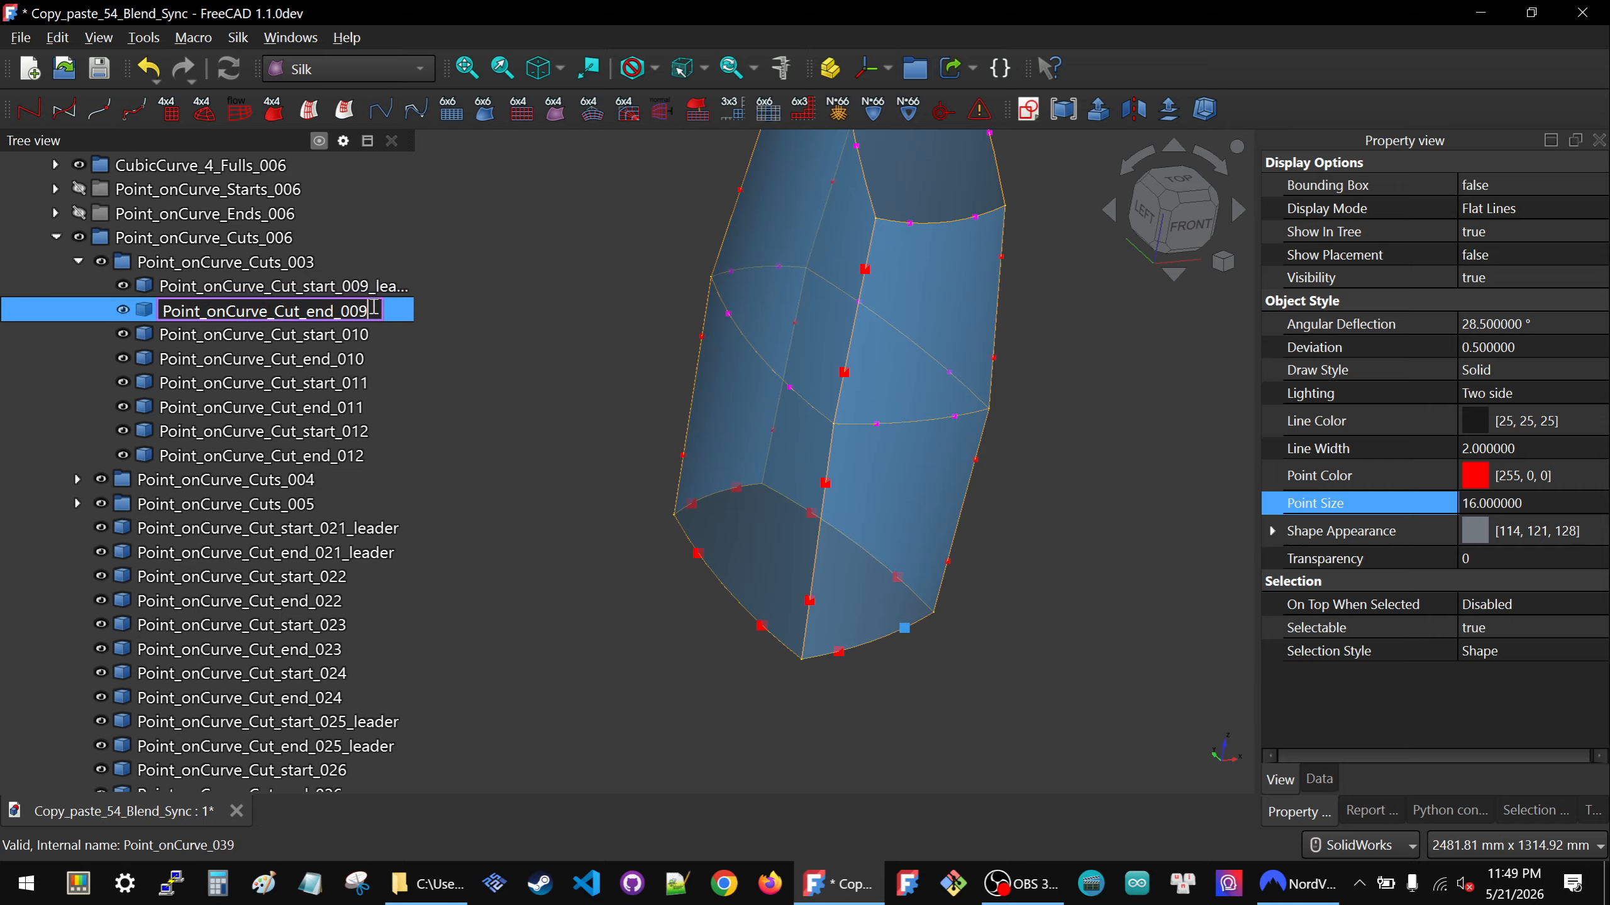
{"action": "type", "text": "_leader"}
Append _leader to the names of Point_onCurve_Cut_start_010 and Point_onCurve_Cut_end_010.
{"action": "left_click", "coordinate": [376, 334]}
{"action": "left_click", "coordinate": [376, 334]}
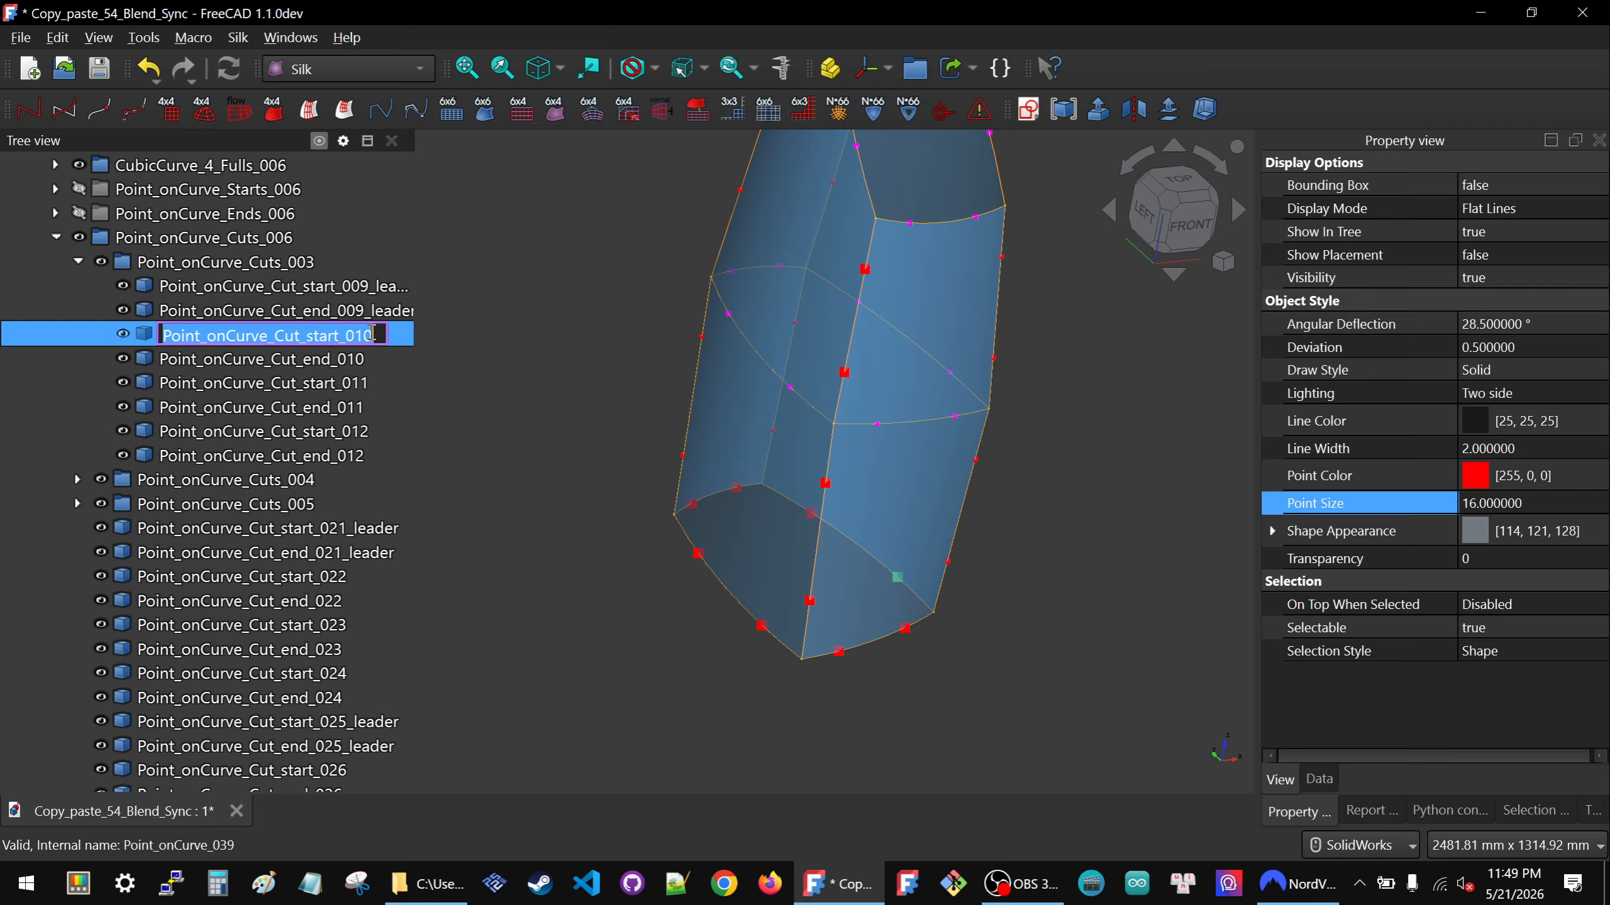
{"action": "type", "text": "_leader"}
{"action": "left_click", "coordinate": [339, 359]}
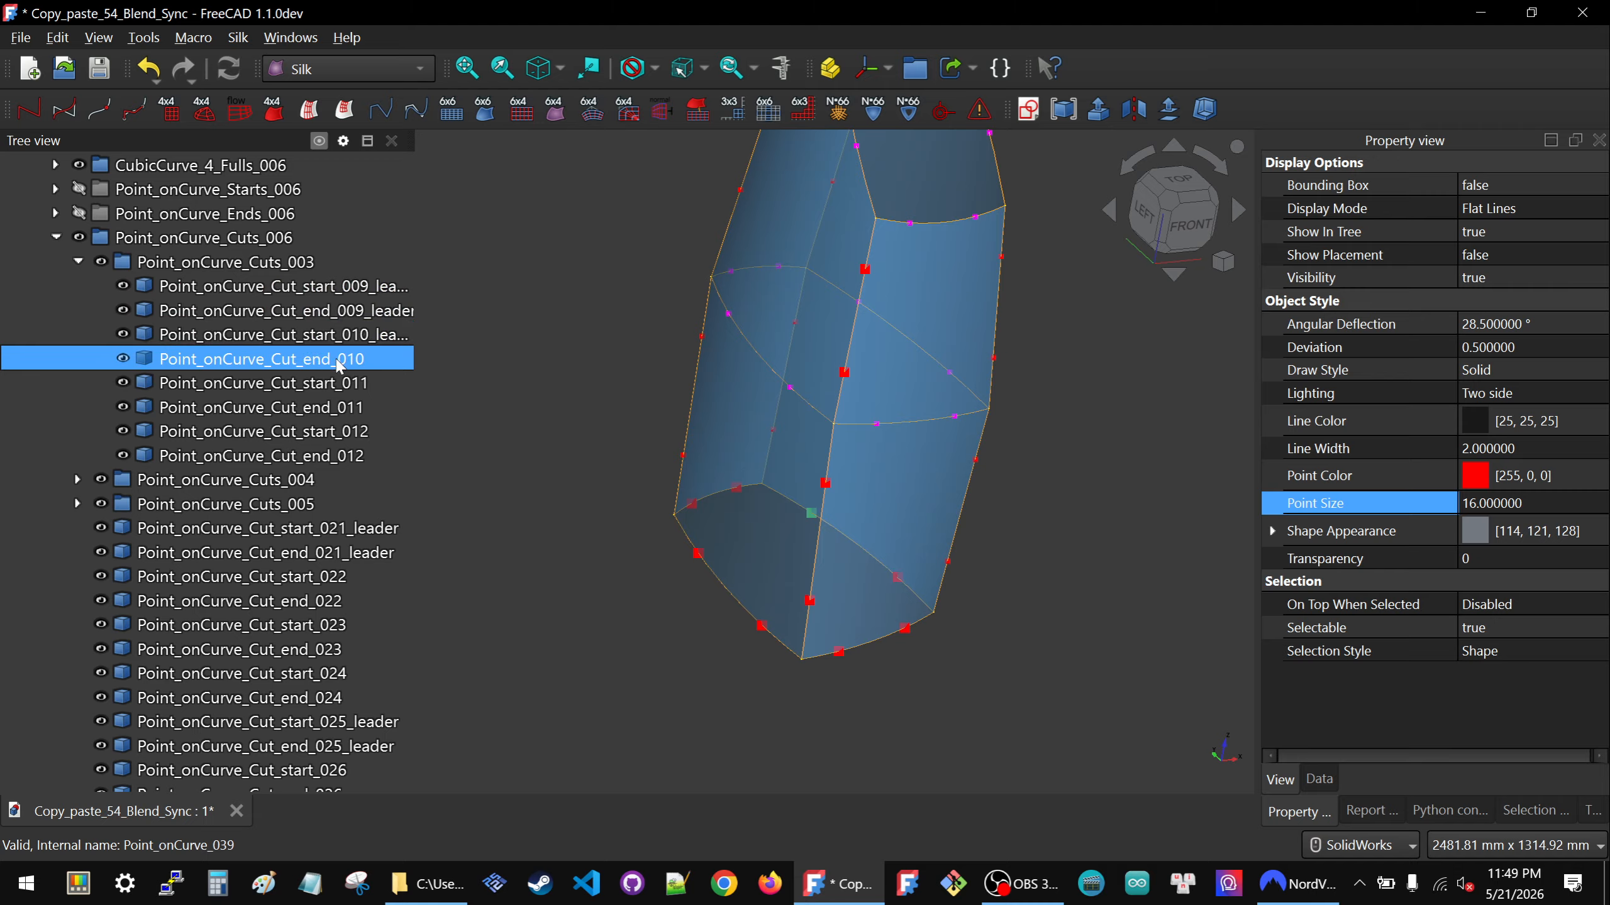
{"action": "left_click", "coordinate": [376, 357]}
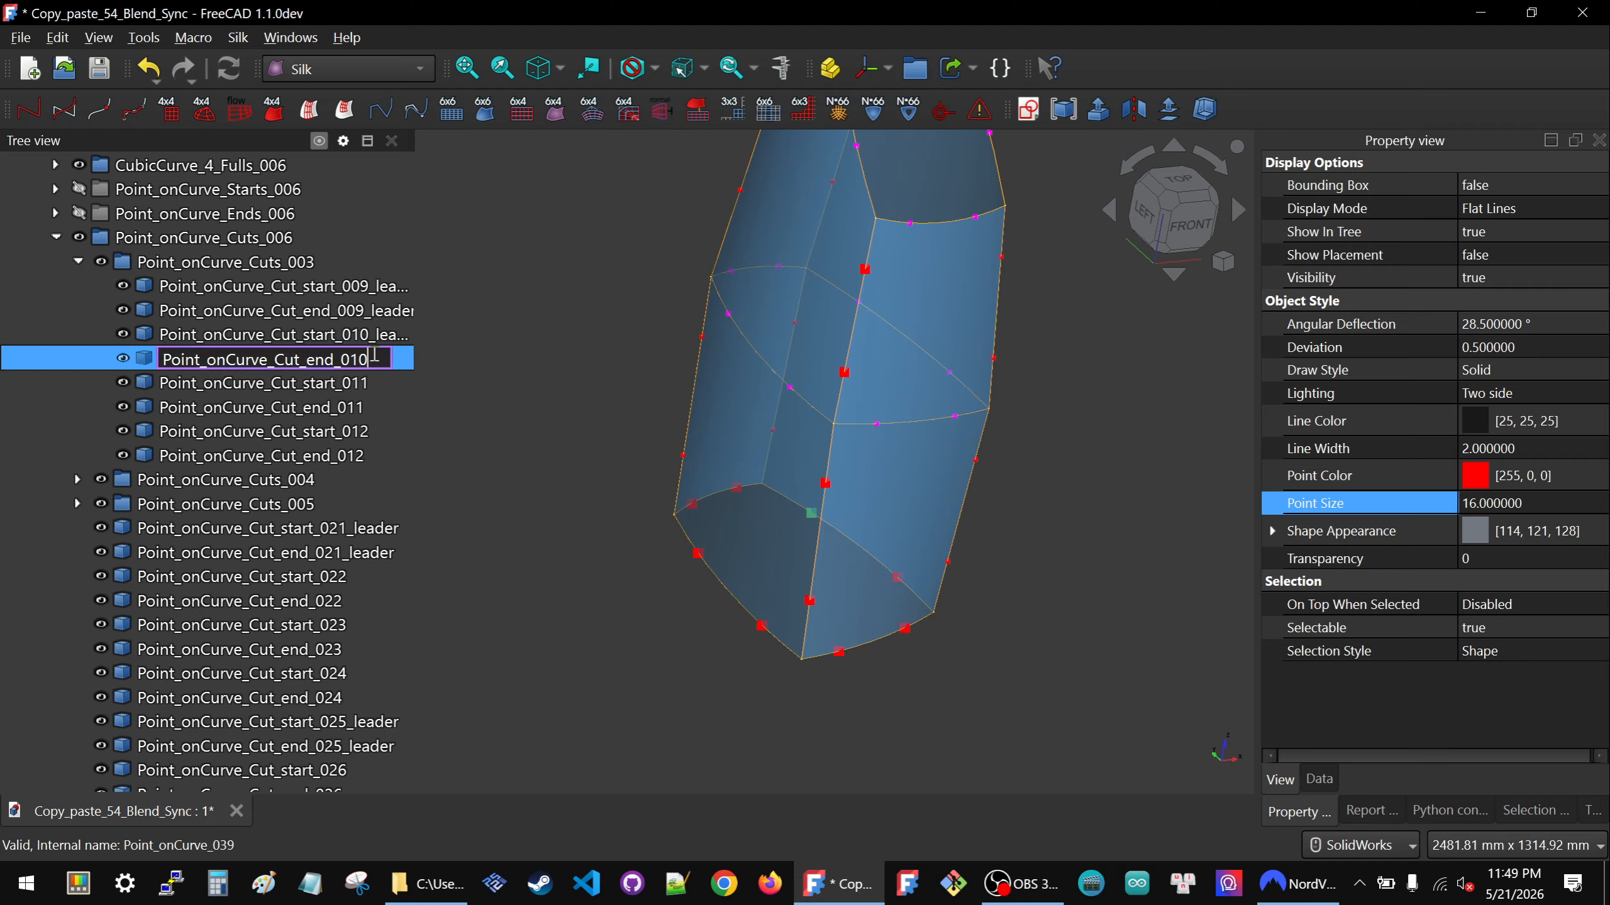
{"action": "type", "text": "_leader"}
Append _leader to the names of Point_onCurve_Cut_start_011 and Point_onCurve_Cut_end_011.
{"action": "left_click", "coordinate": [347, 382]}
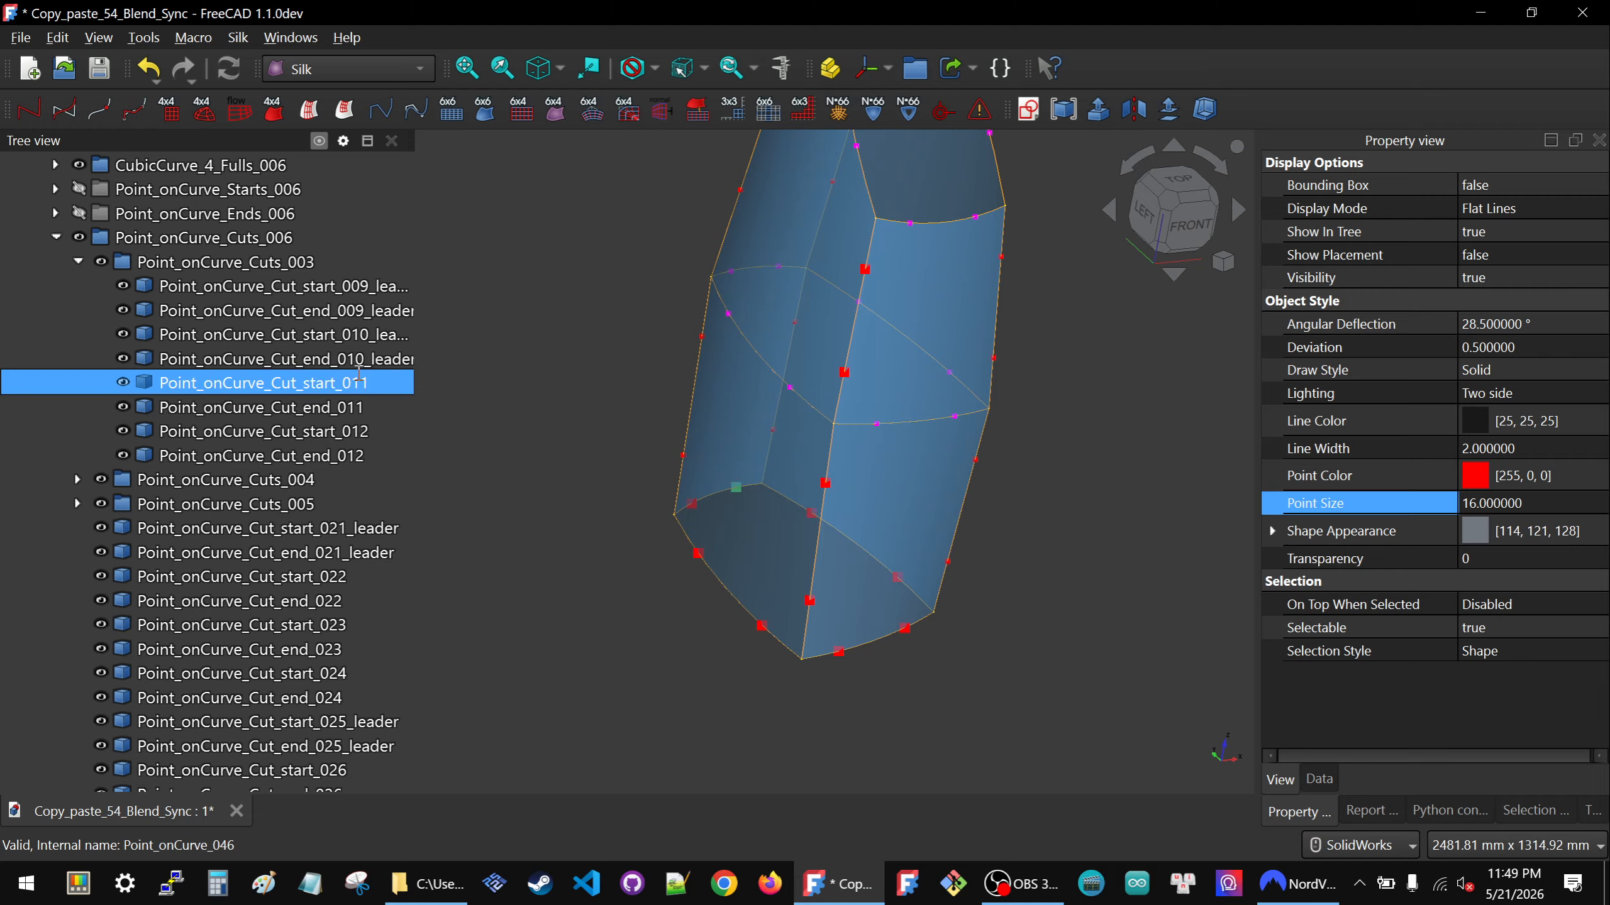
{"action": "left_click", "coordinate": [378, 377]}
{"action": "type", "text": "_leader"}
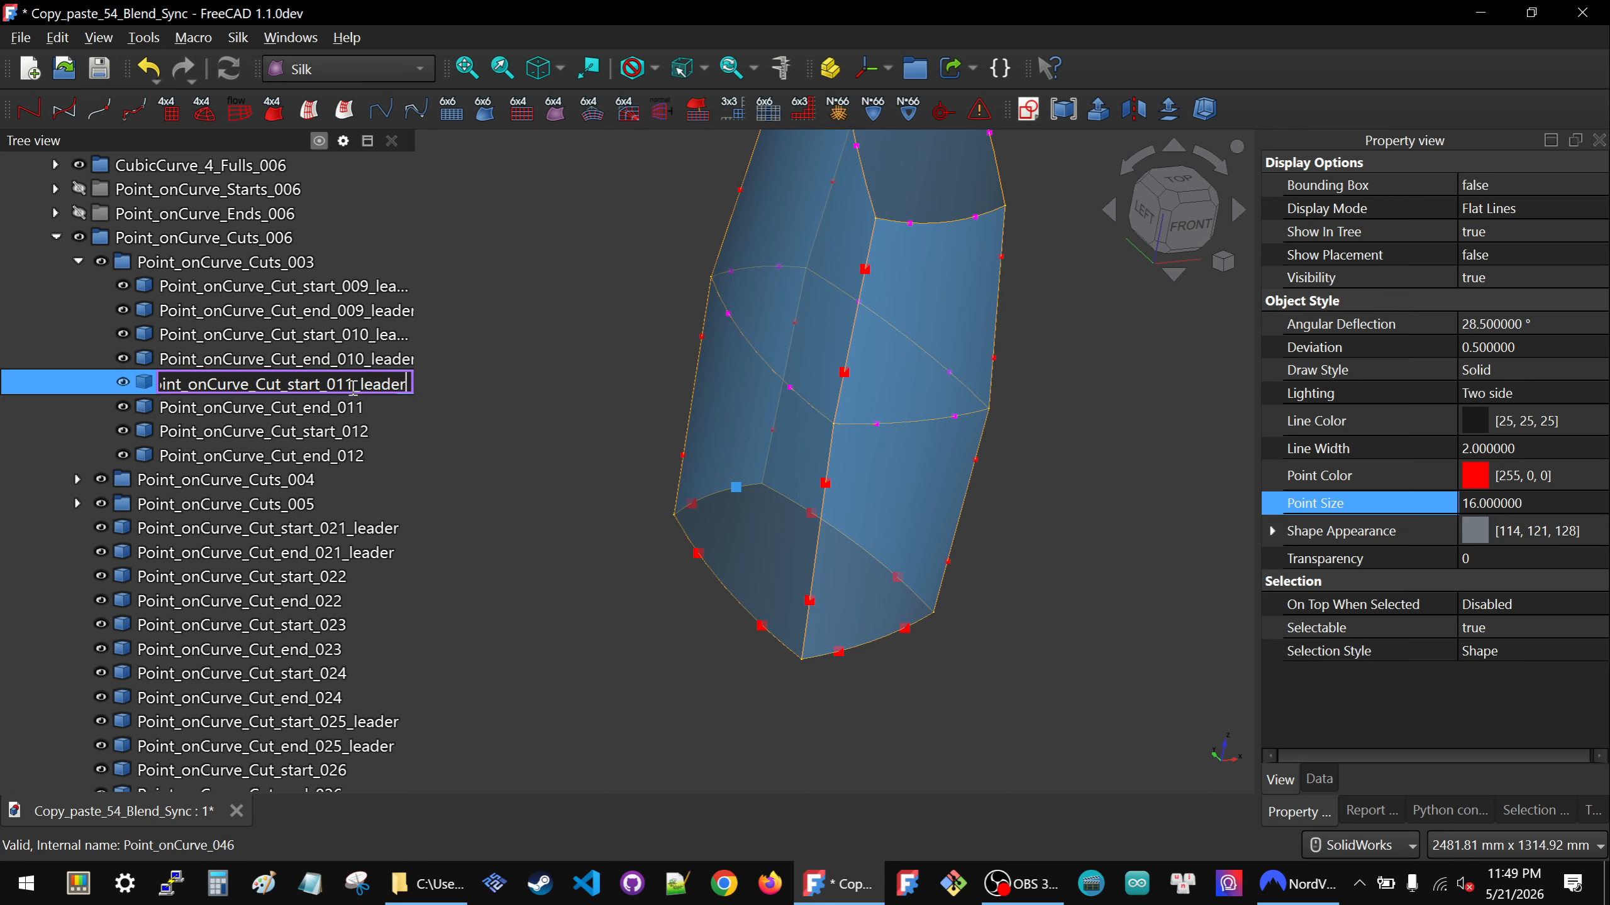
{"action": "left_click", "coordinate": [340, 408]}
{"action": "left_click", "coordinate": [348, 405]}
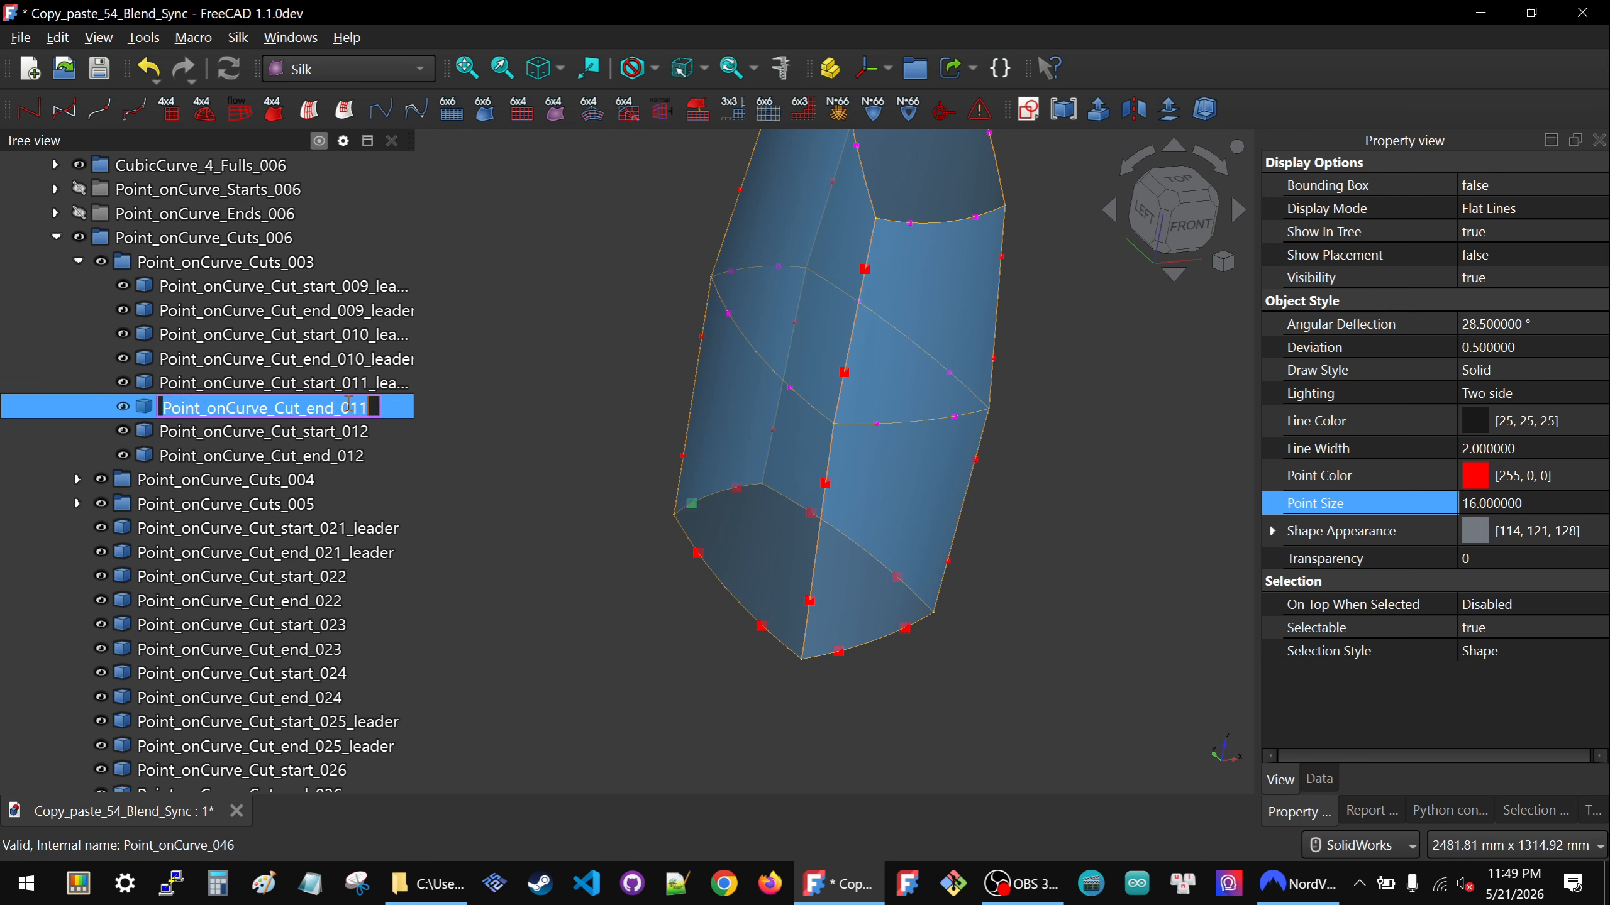
{"action": "left_click", "coordinate": [373, 405]}
{"action": "type", "text": "_leader"}
Append _leader to the names of Point_onCurve_Cut_start_012 and Point_onCurve_Cut_end_012.
{"action": "left_click", "coordinate": [343, 431]}
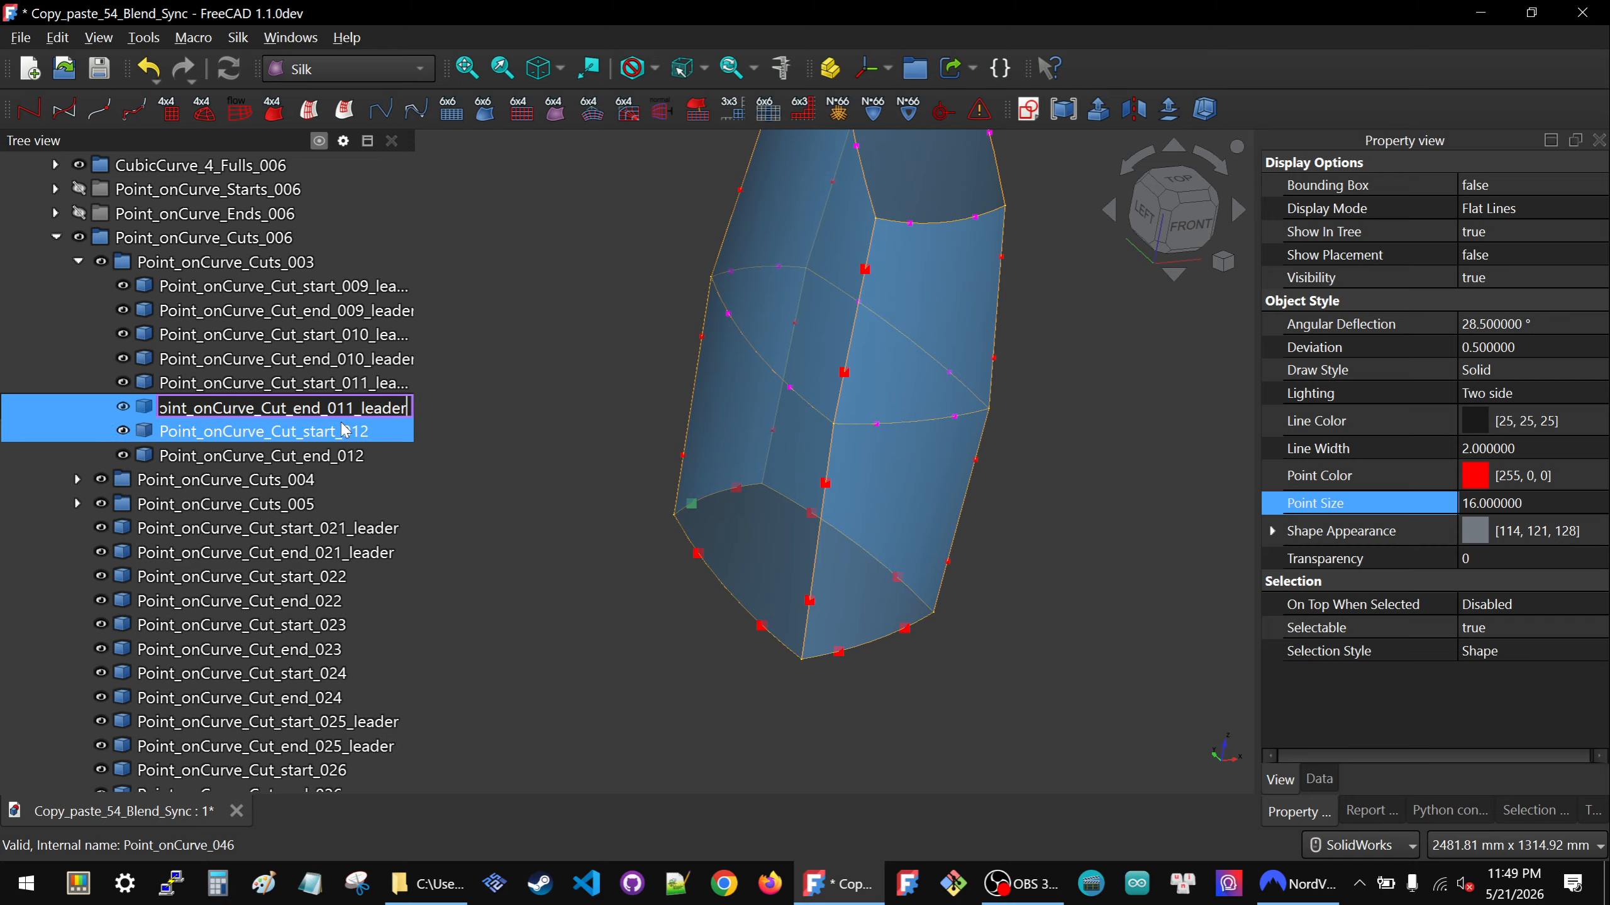
{"action": "left_click", "coordinate": [348, 427]}
{"action": "left_click", "coordinate": [374, 430]}
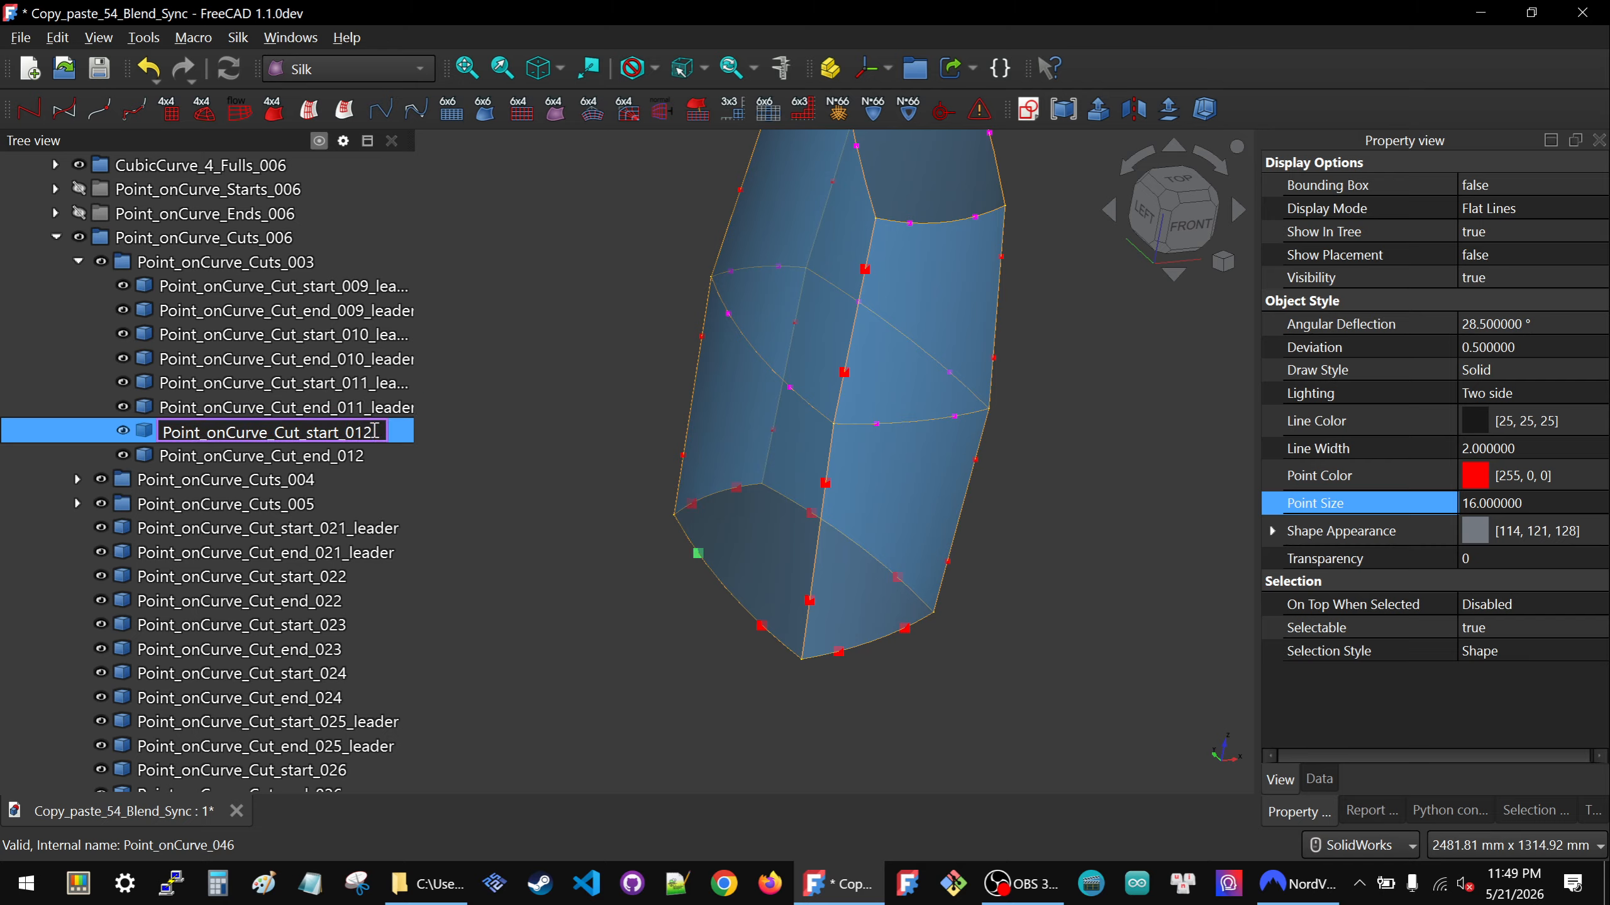
{"action": "type", "text": "_leader"}
{"action": "left_click", "coordinate": [371, 457]}
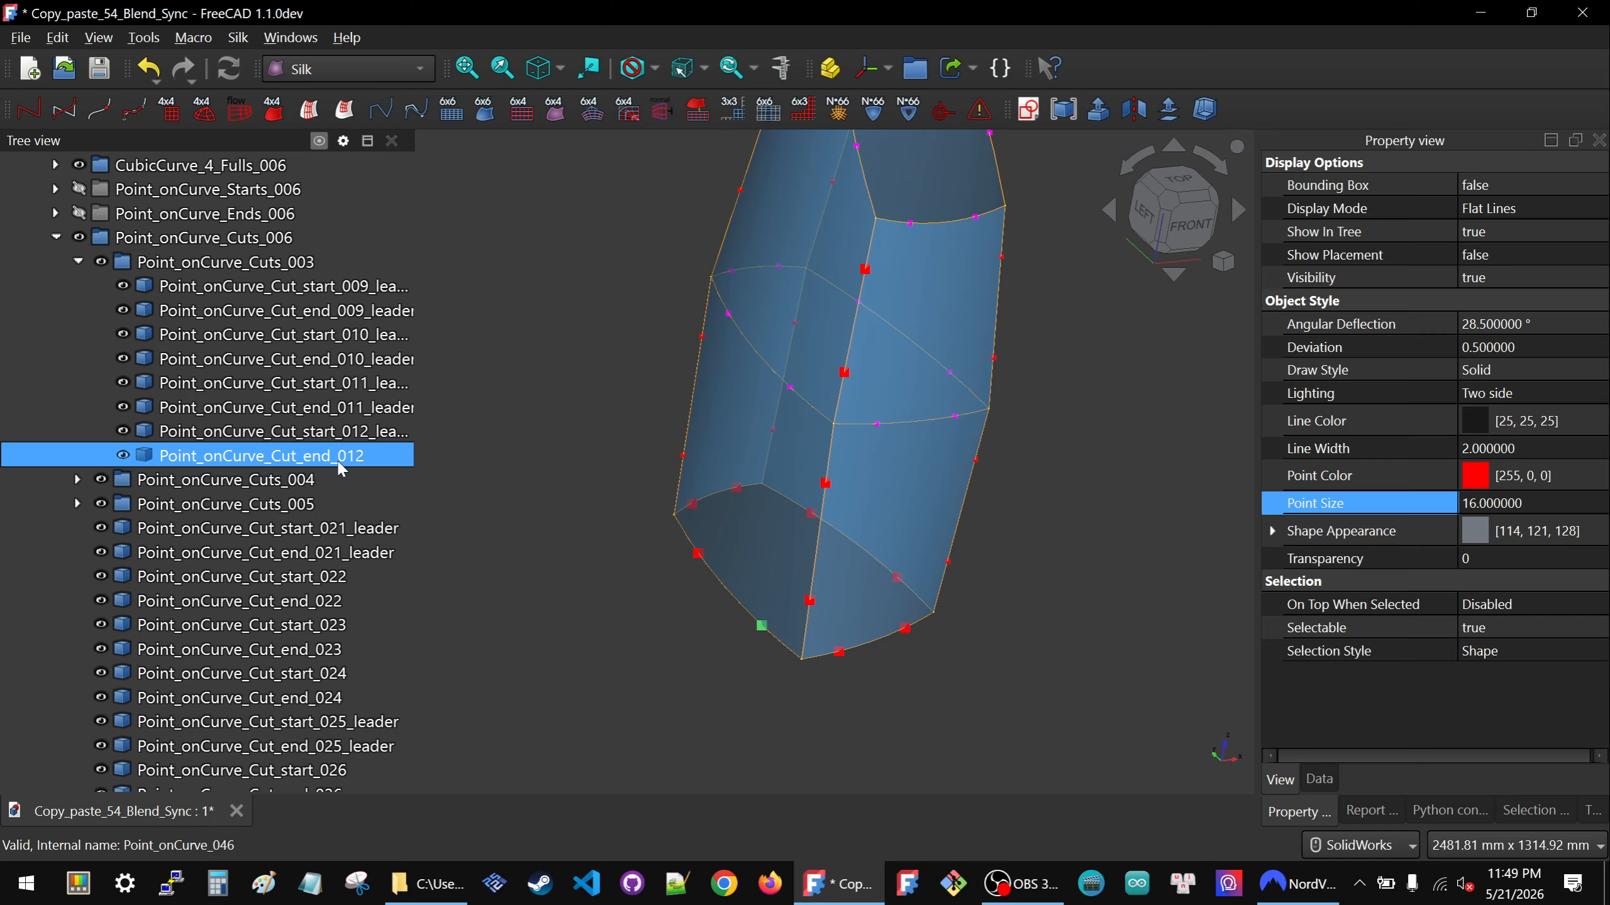
{"action": "left_click", "coordinate": [371, 458]}
{"action": "left_click", "coordinate": [374, 457]}
{"action": "type", "text": "_leader"}
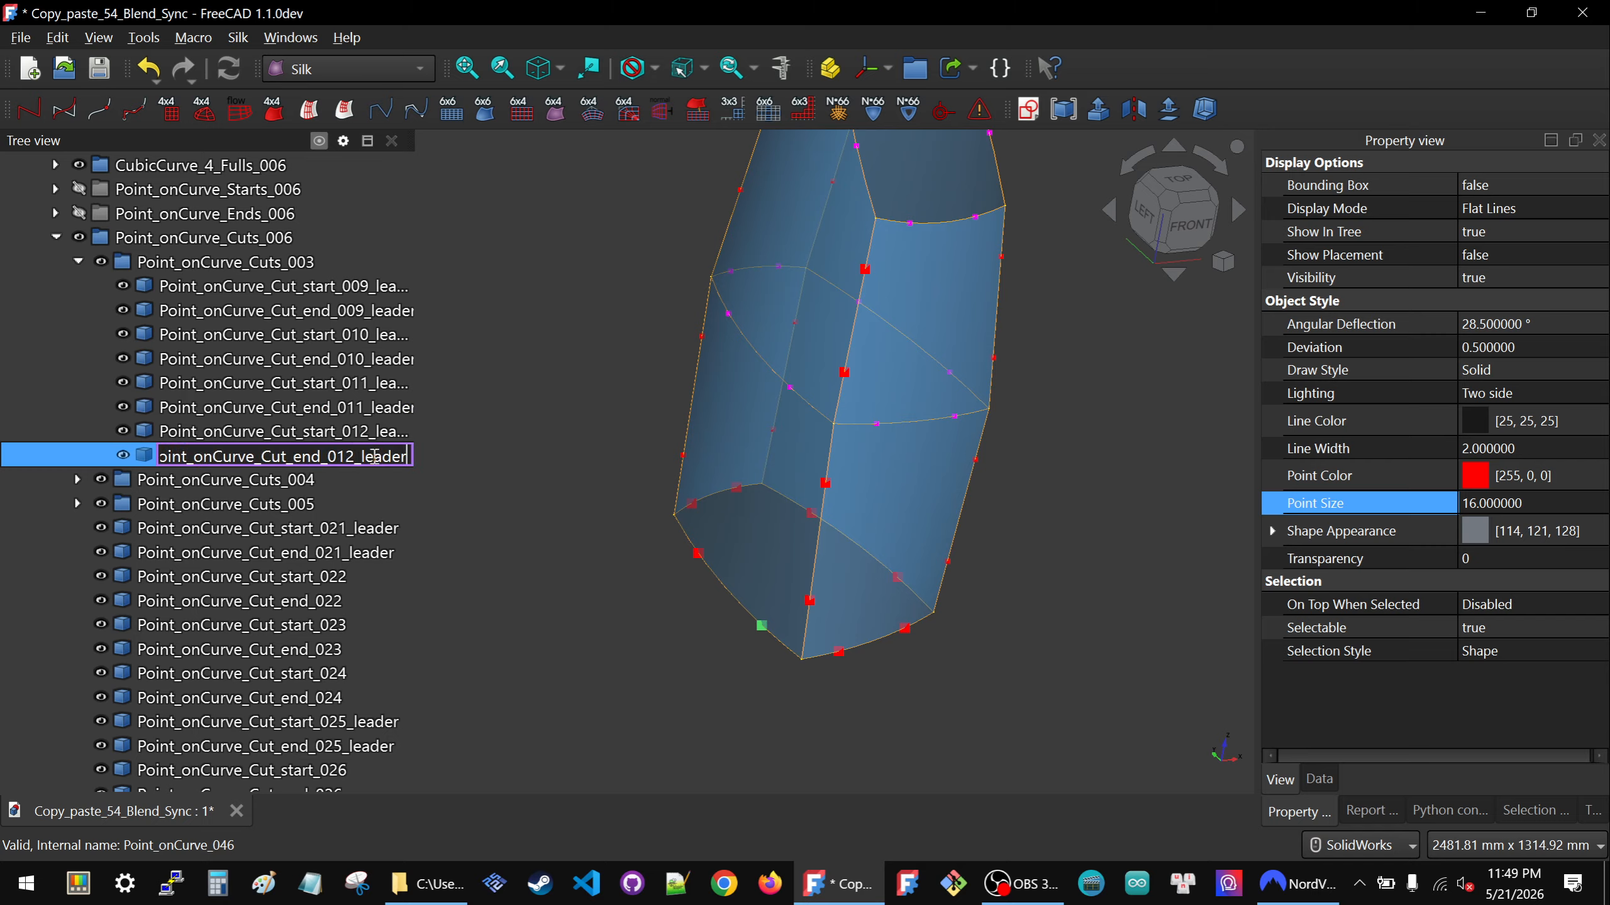
{"action": "key", "text": "Return"}
Widen the tree view enough to read the full names of the _leader cut points in Point_onCurve_Cuts_003.
{"action": "left_click", "coordinate": [374, 406]}
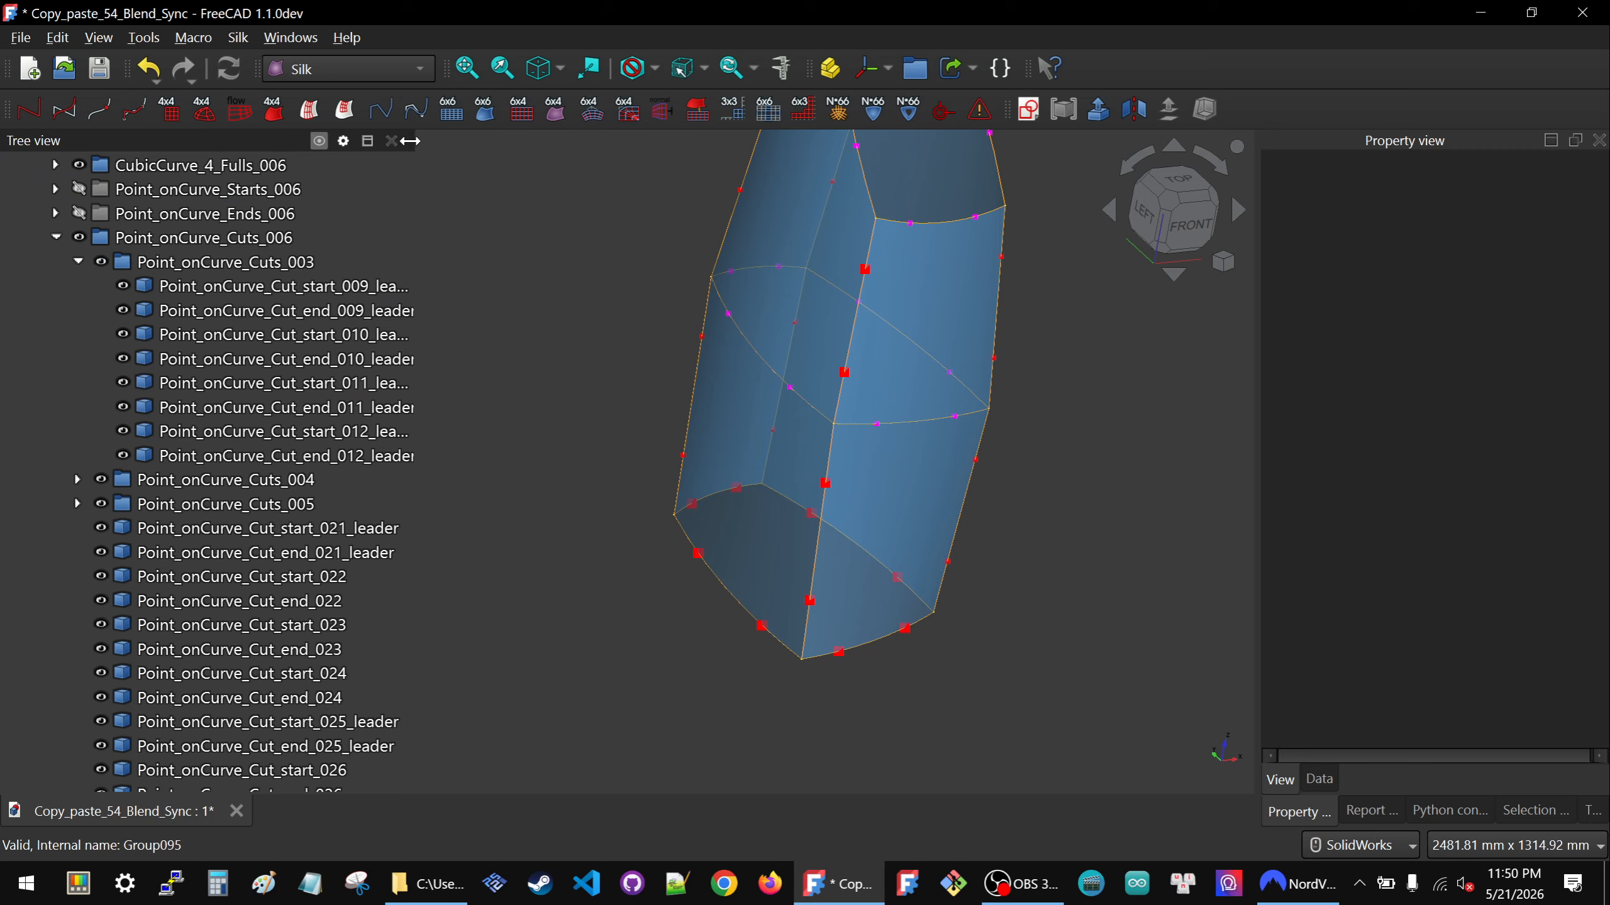
{"action": "mouse_move", "coordinate": [410, 140]}
{"action": "left_mouse_down"}
{"action": "mouse_move", "coordinate": [447, 147]}
{"action": "mouse_move", "coordinate": [411, 147]}
{"action": "mouse_move", "coordinate": [427, 148]}
{"action": "left_mouse_up"}
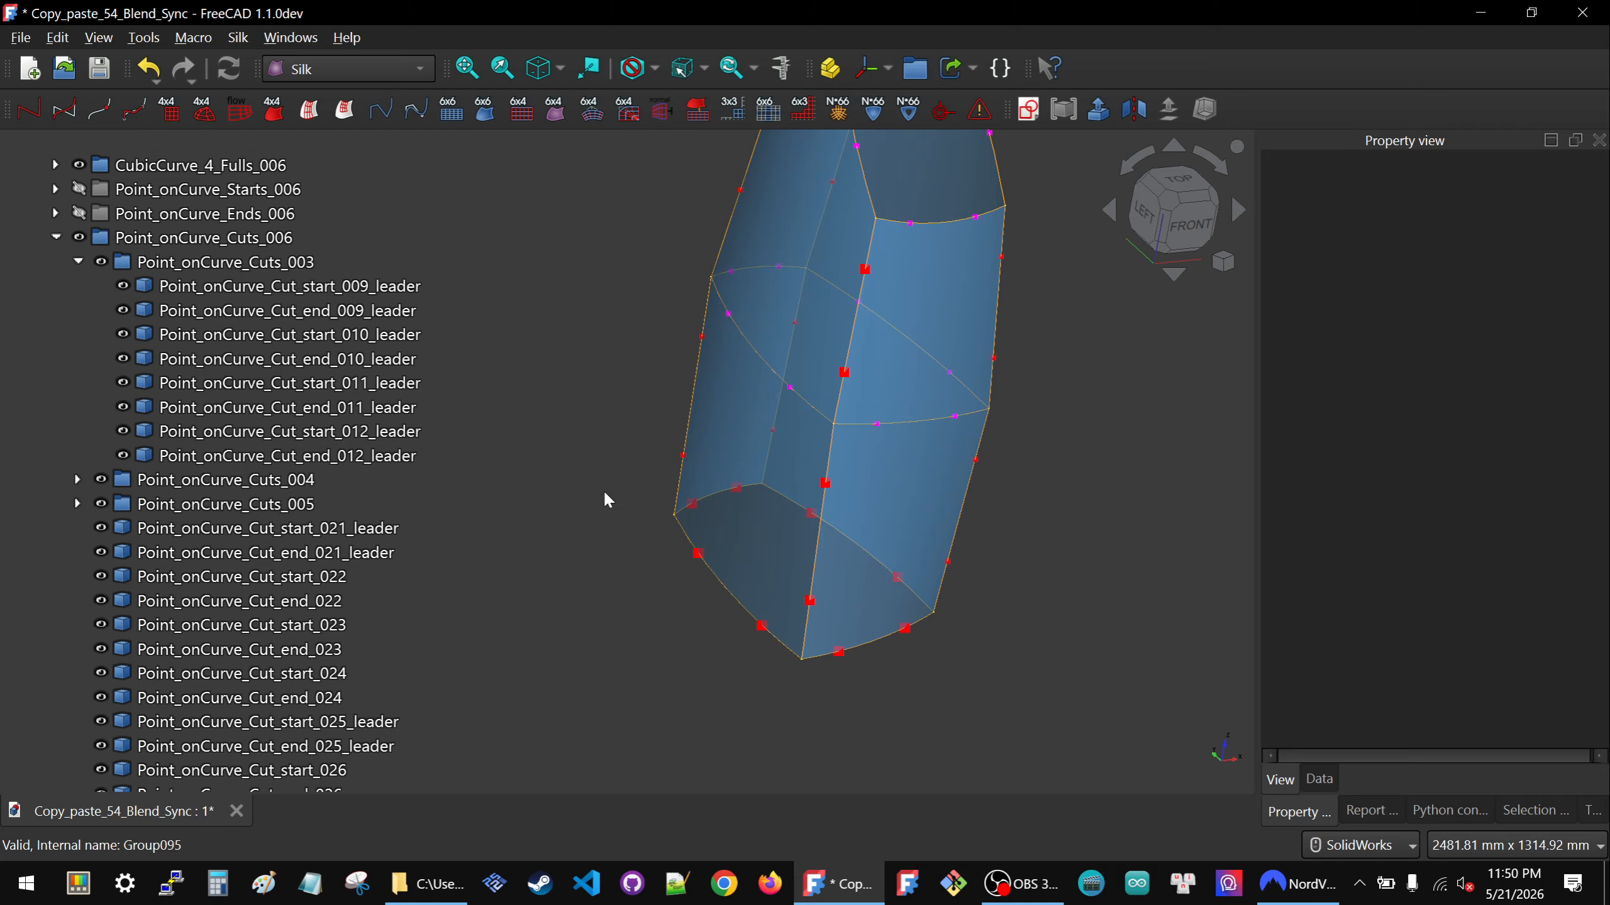
{"action": "middle_click_drag", "start_coordinate": [560, 460], "coordinate": [625, 481]}
{"action": "left_click", "coordinate": [426, 383]}
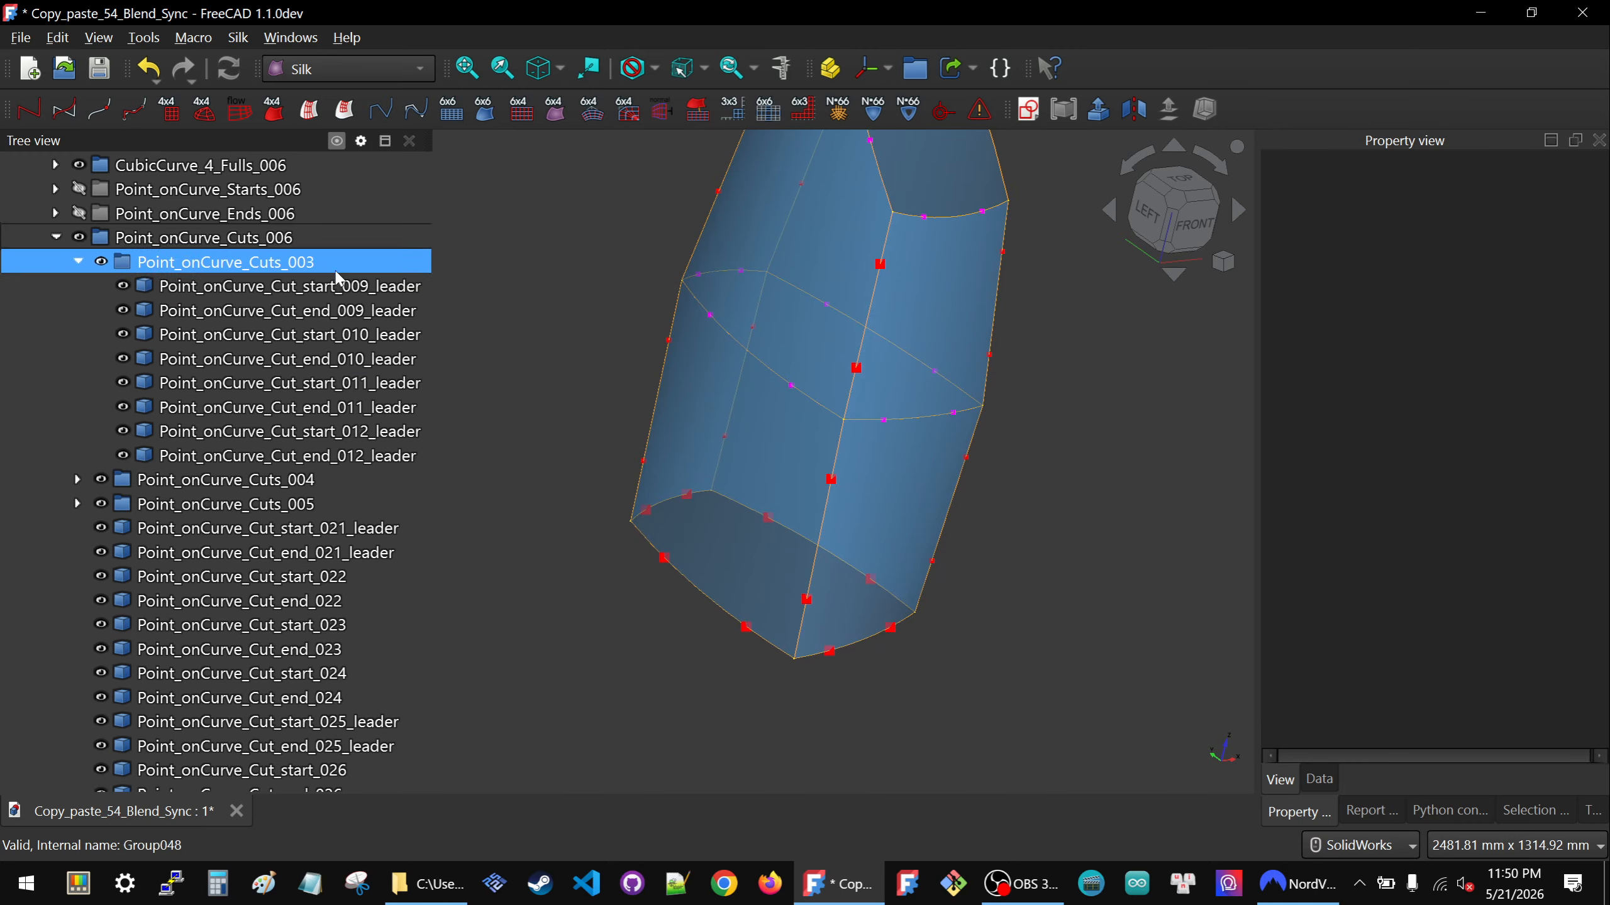
{"action": "scroll", "coordinate": [591, 430], "scroll_direction": "down", "scroll_amount": 2}
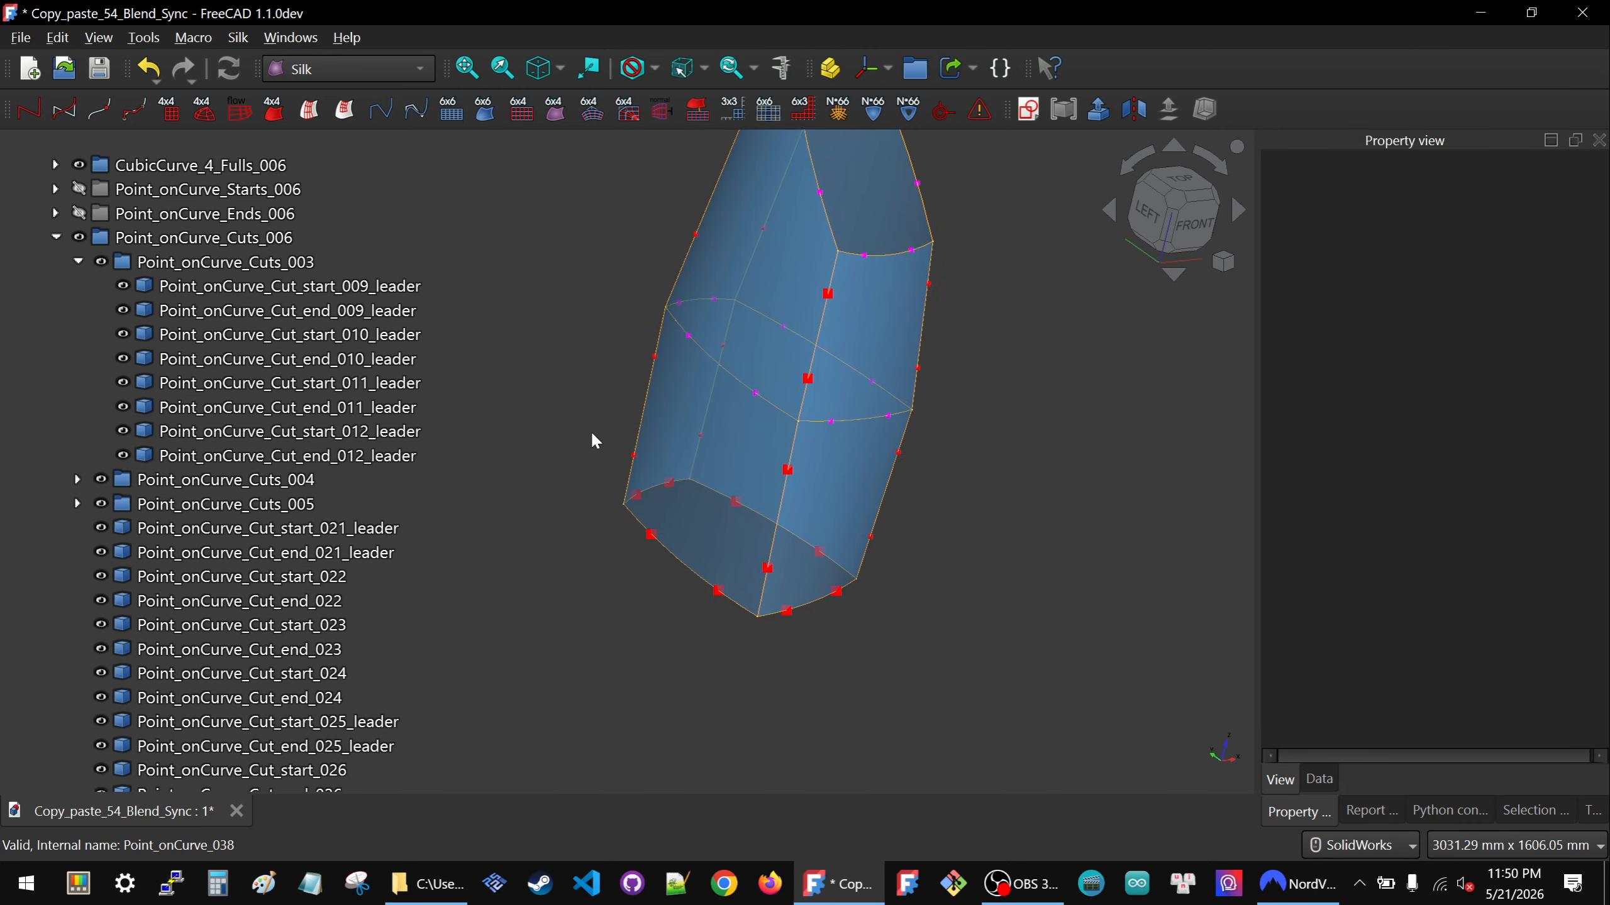
Collapse the Point_onCurve_Cuts_006 group and hide CubicSurface_44s_001 to leave only the curves and cut points visible.
{"action": "left_click", "coordinate": [56, 237]}
{"action": "left_click", "coordinate": [143, 577]}
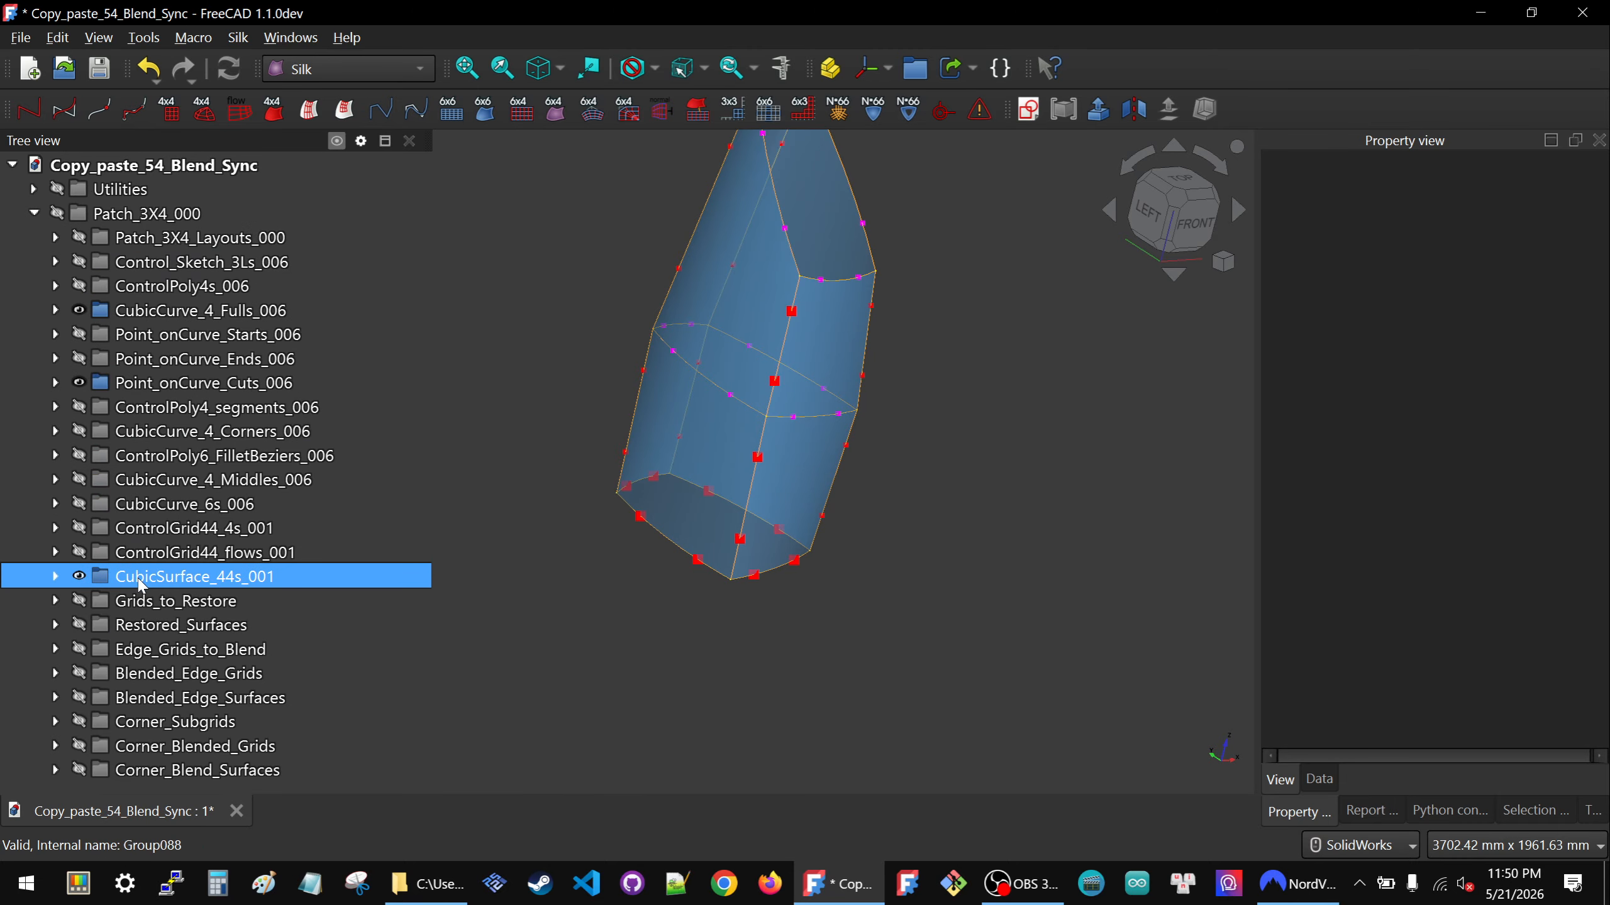
{"action": "key", "text": "space"}
{"action": "middle_click_drag", "start_coordinate": [636, 472], "coordinate": [801, 291]}
{"action": "middle_click_drag", "start_coordinate": [738, 296], "coordinate": [668, 322]}
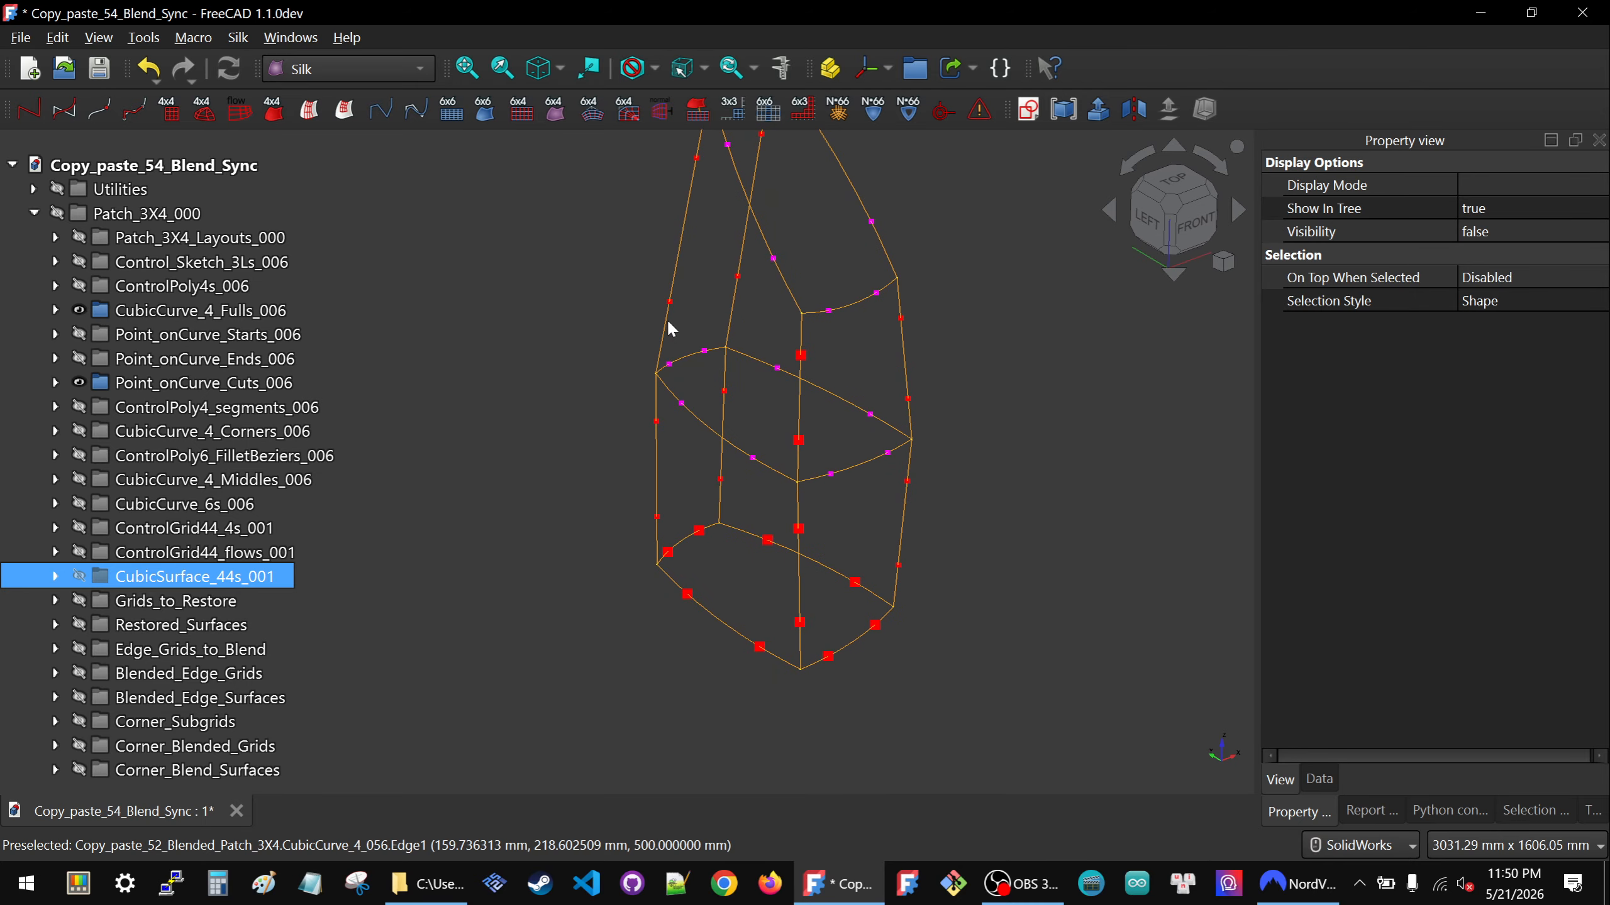
{"action": "left_click", "coordinate": [545, 582]}
{"action": "middle_click_drag", "start_coordinate": [790, 546], "coordinate": [777, 550]}
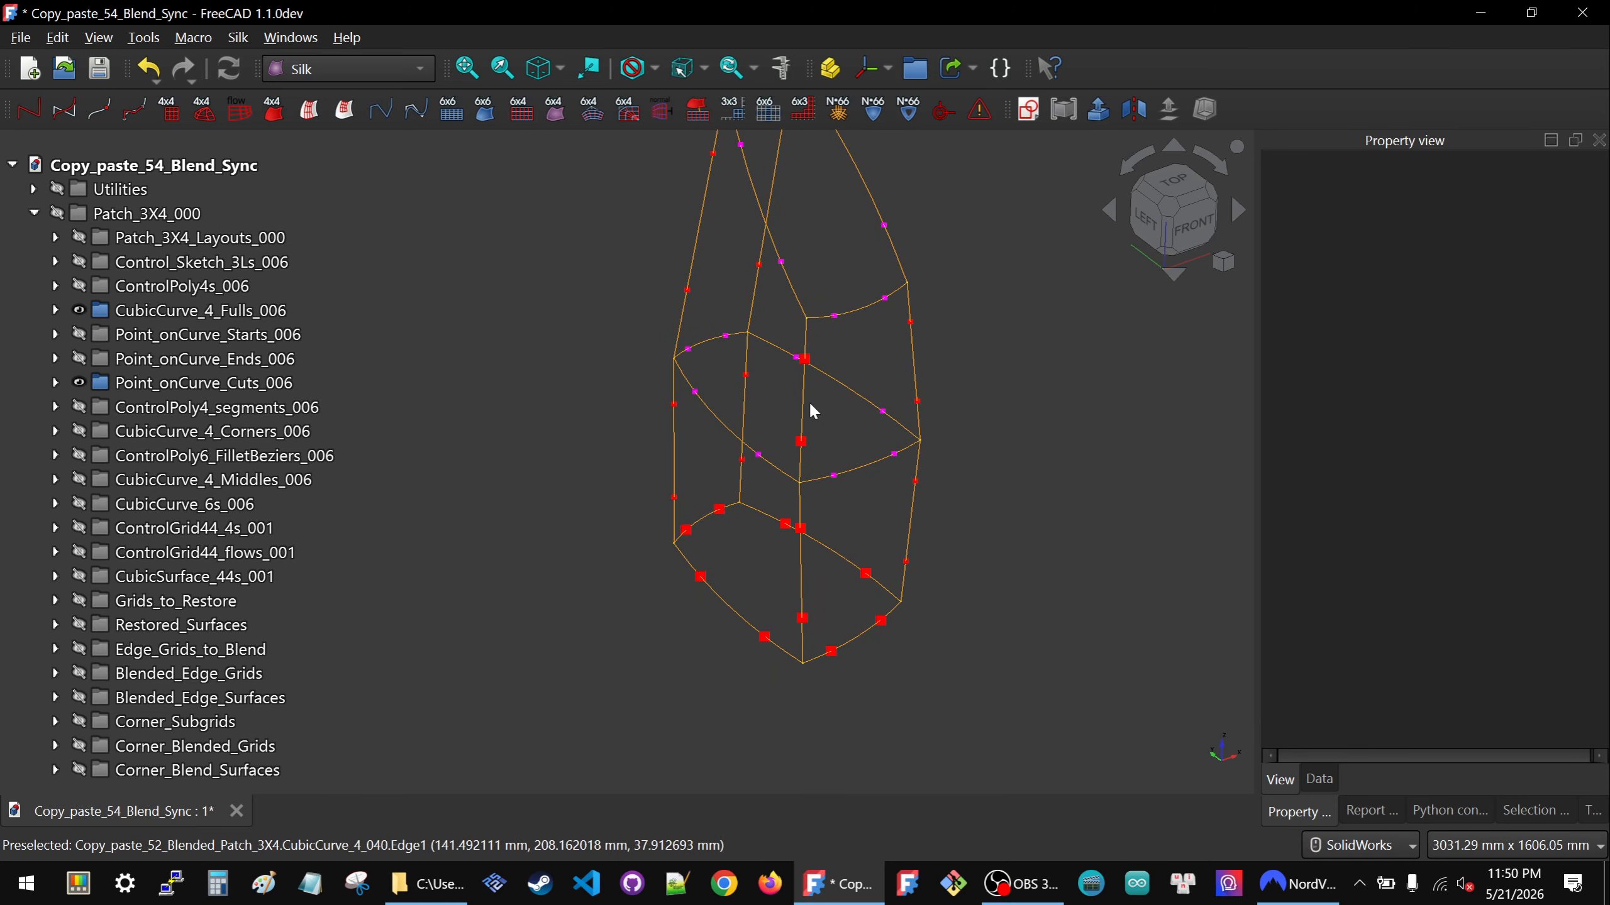
{"action": "scroll", "coordinate": [781, 506], "scroll_direction": "down", "scroll_amount": 1}
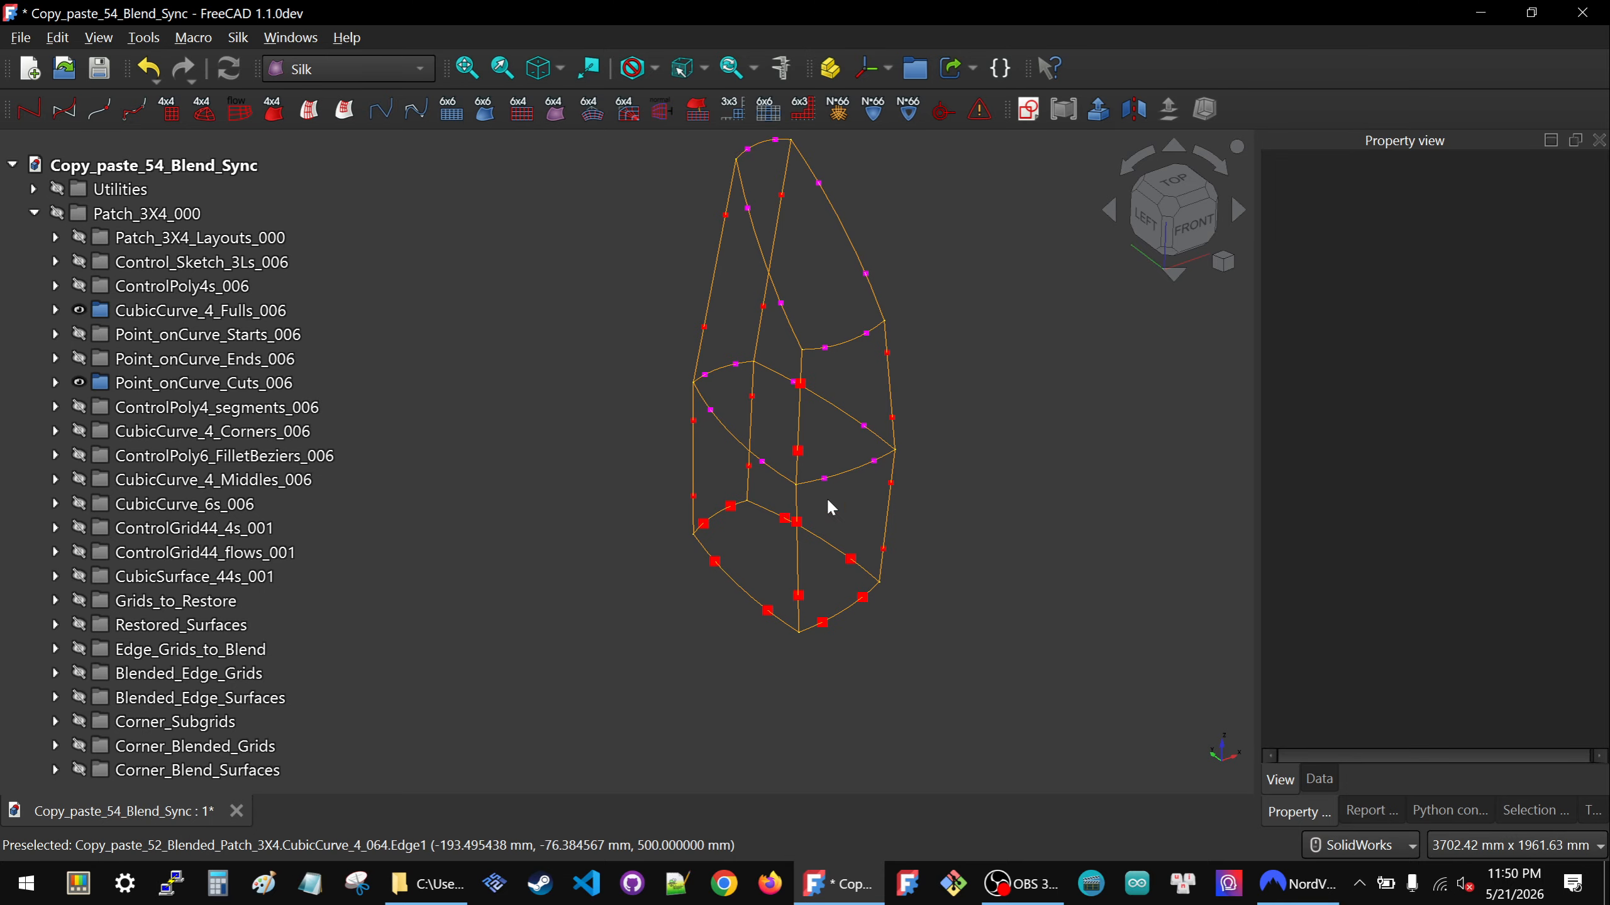
{"action": "scroll", "coordinate": [840, 432], "scroll_direction": "up", "scroll_amount": 2}
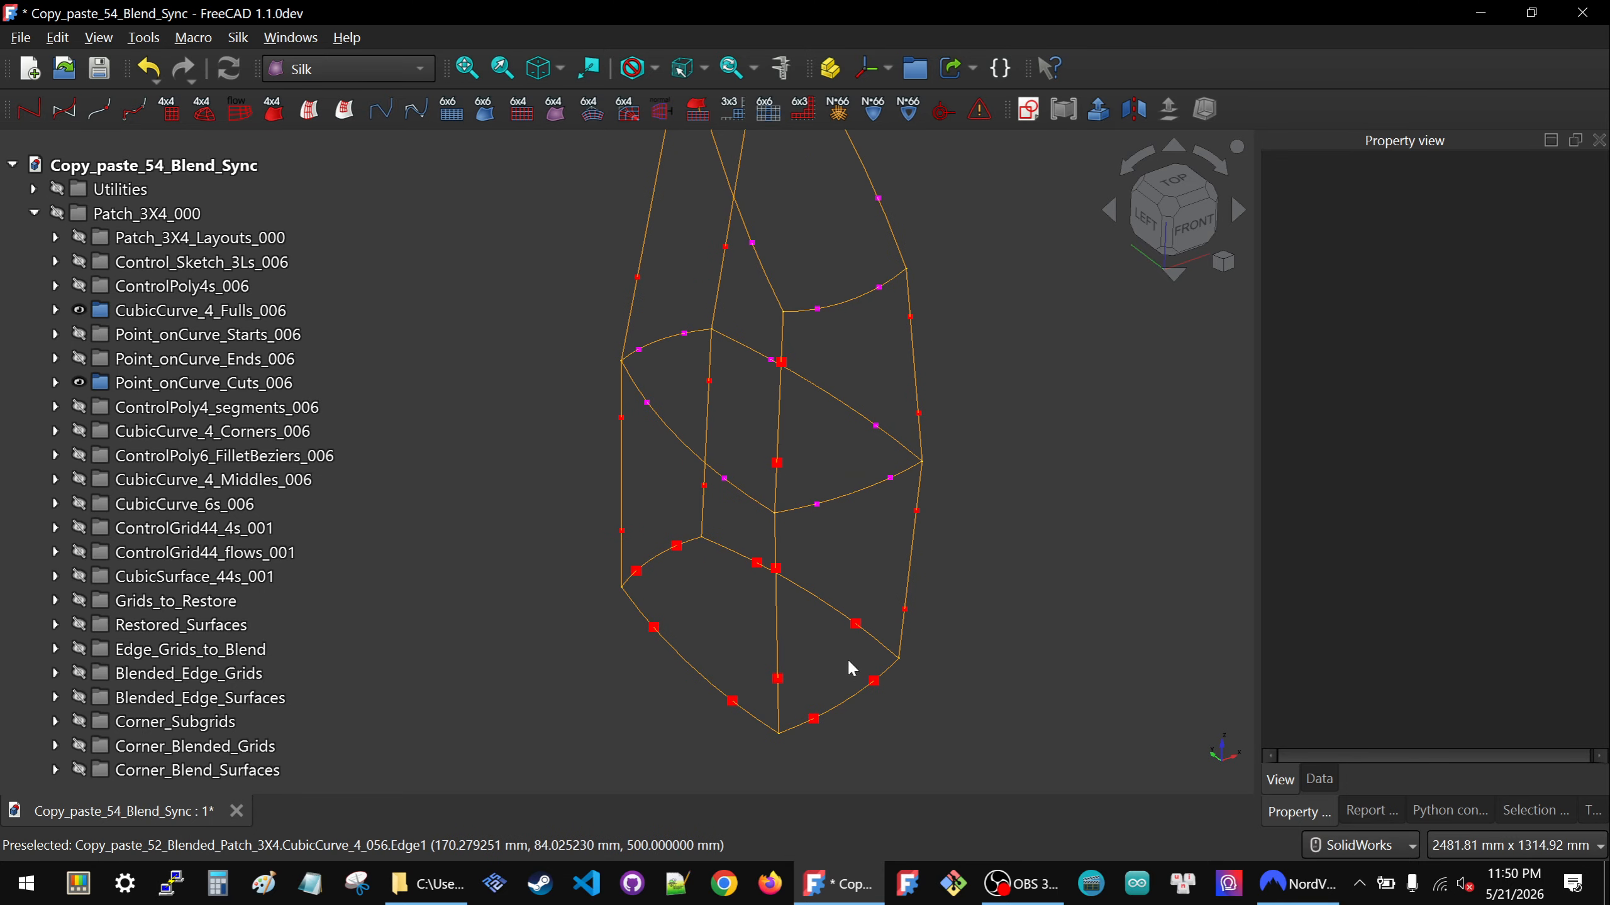
Try the face-only selection filter on the cut points along the lowest curves and clear all selection filters.
{"action": "left_click", "coordinate": [813, 719]}
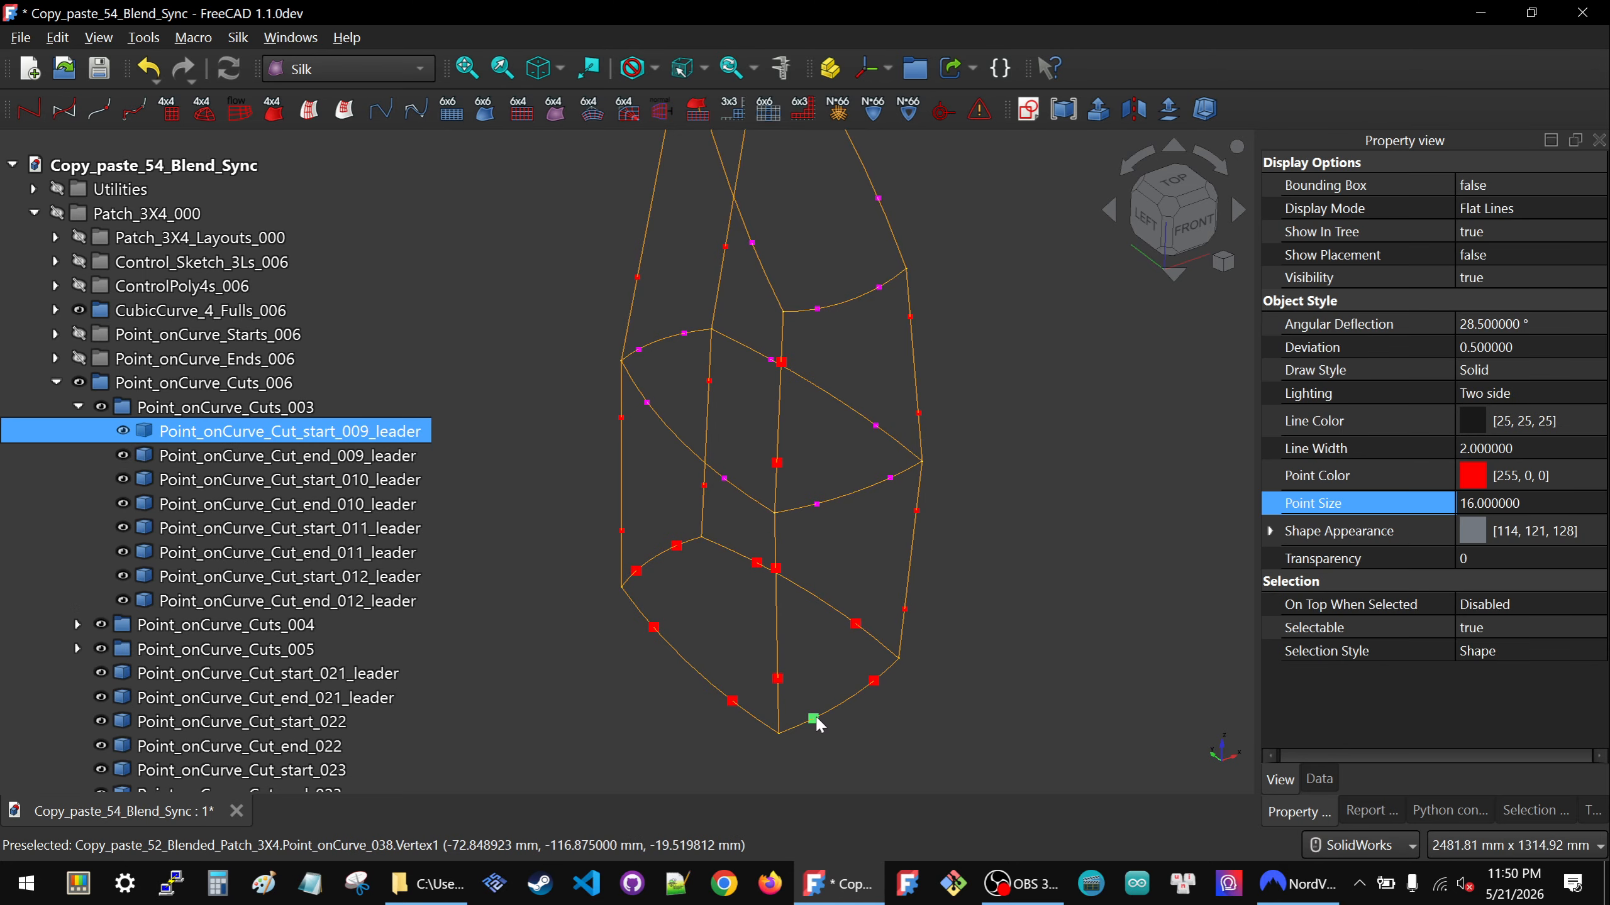
{"action": "left_click", "coordinate": [706, 70]}
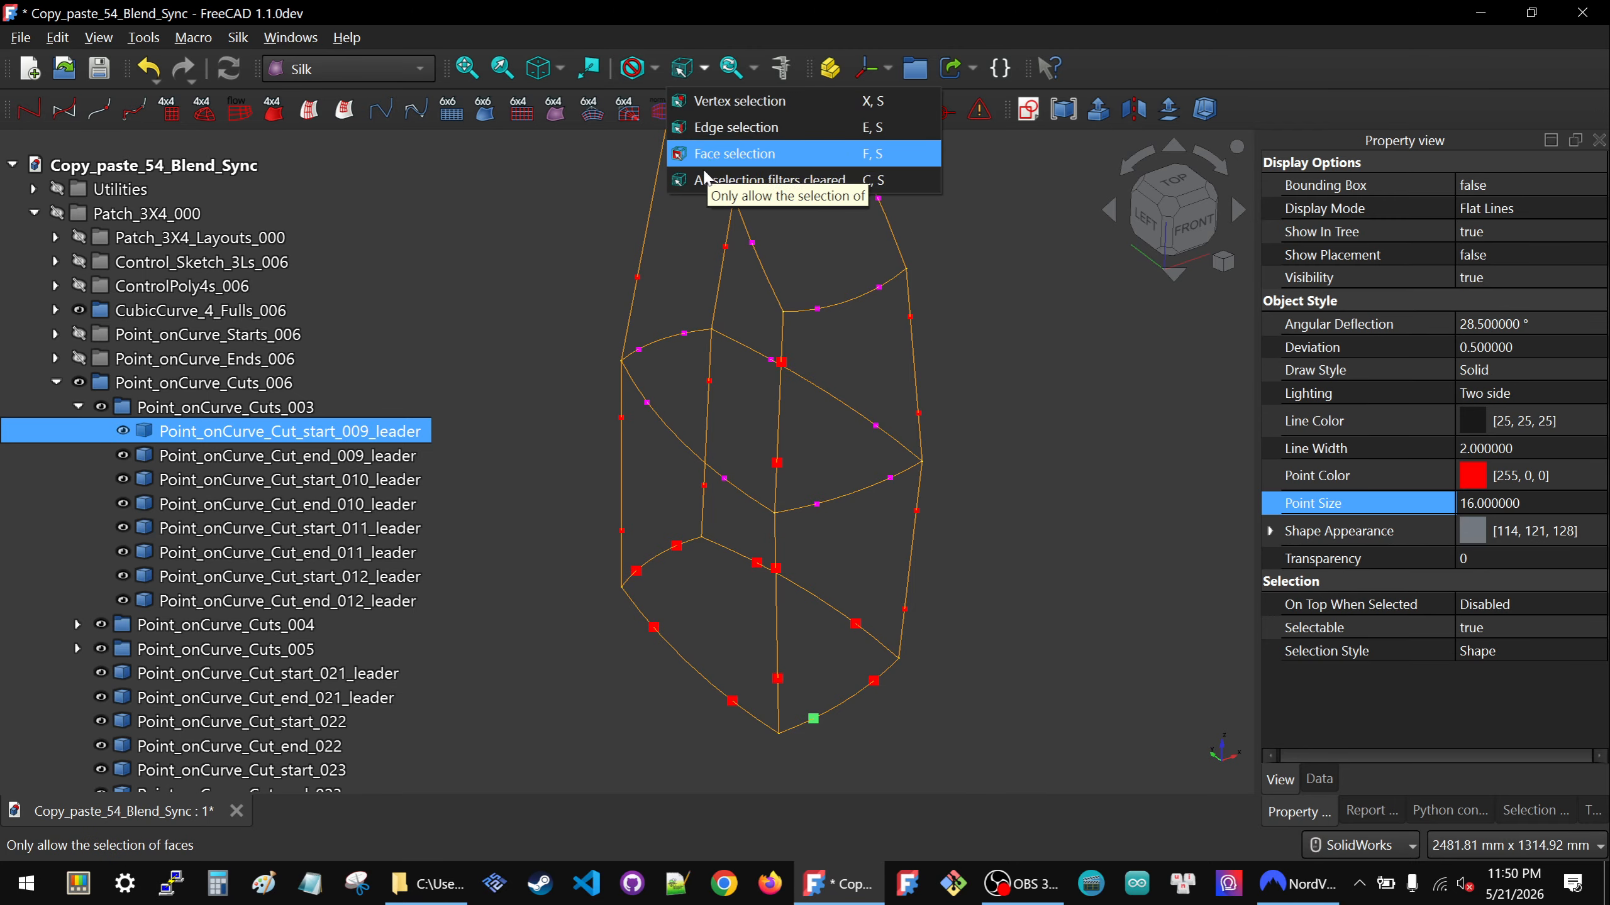
{"action": "left_click", "coordinate": [708, 101]}
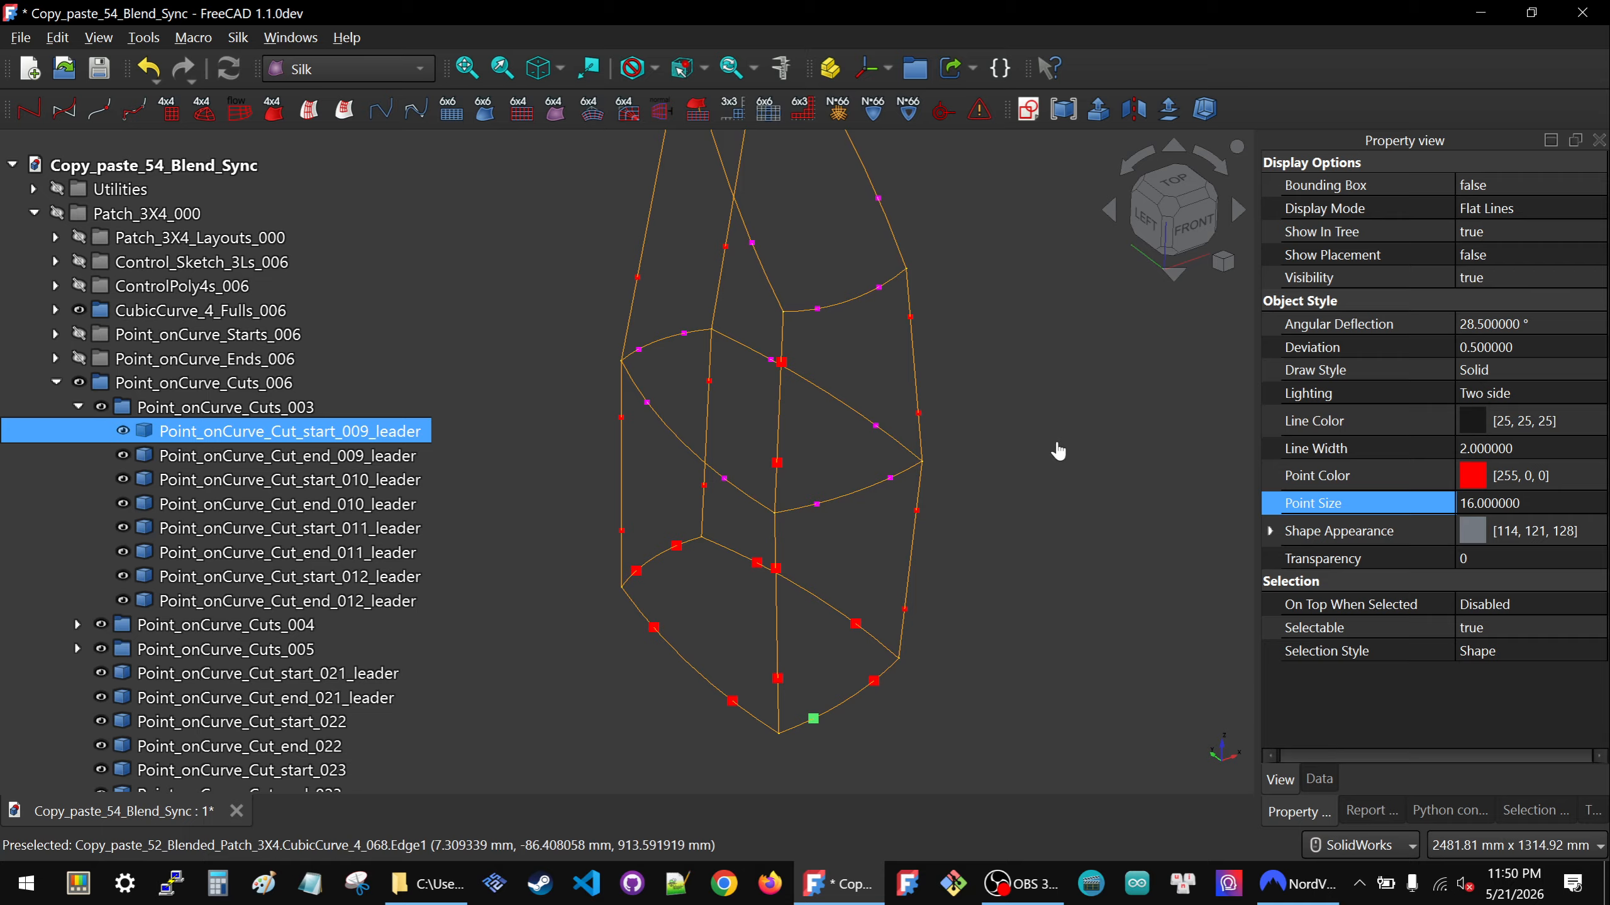
{"action": "left_click", "coordinate": [1058, 444]}
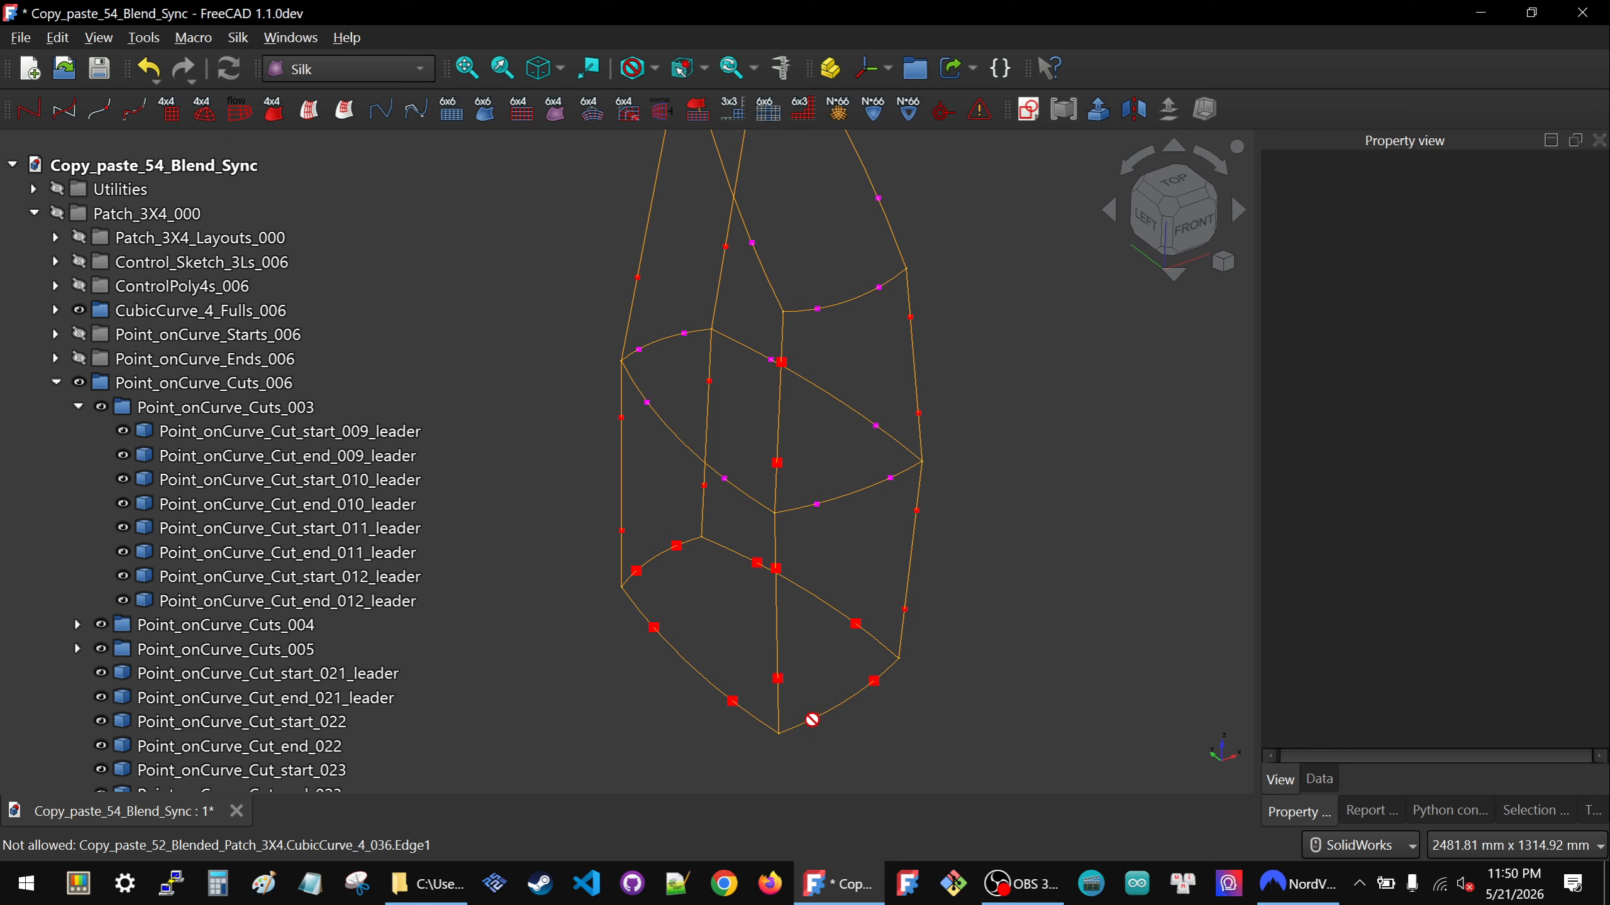
{"action": "scroll", "coordinate": [816, 739], "scroll_direction": "up", "scroll_amount": 5}
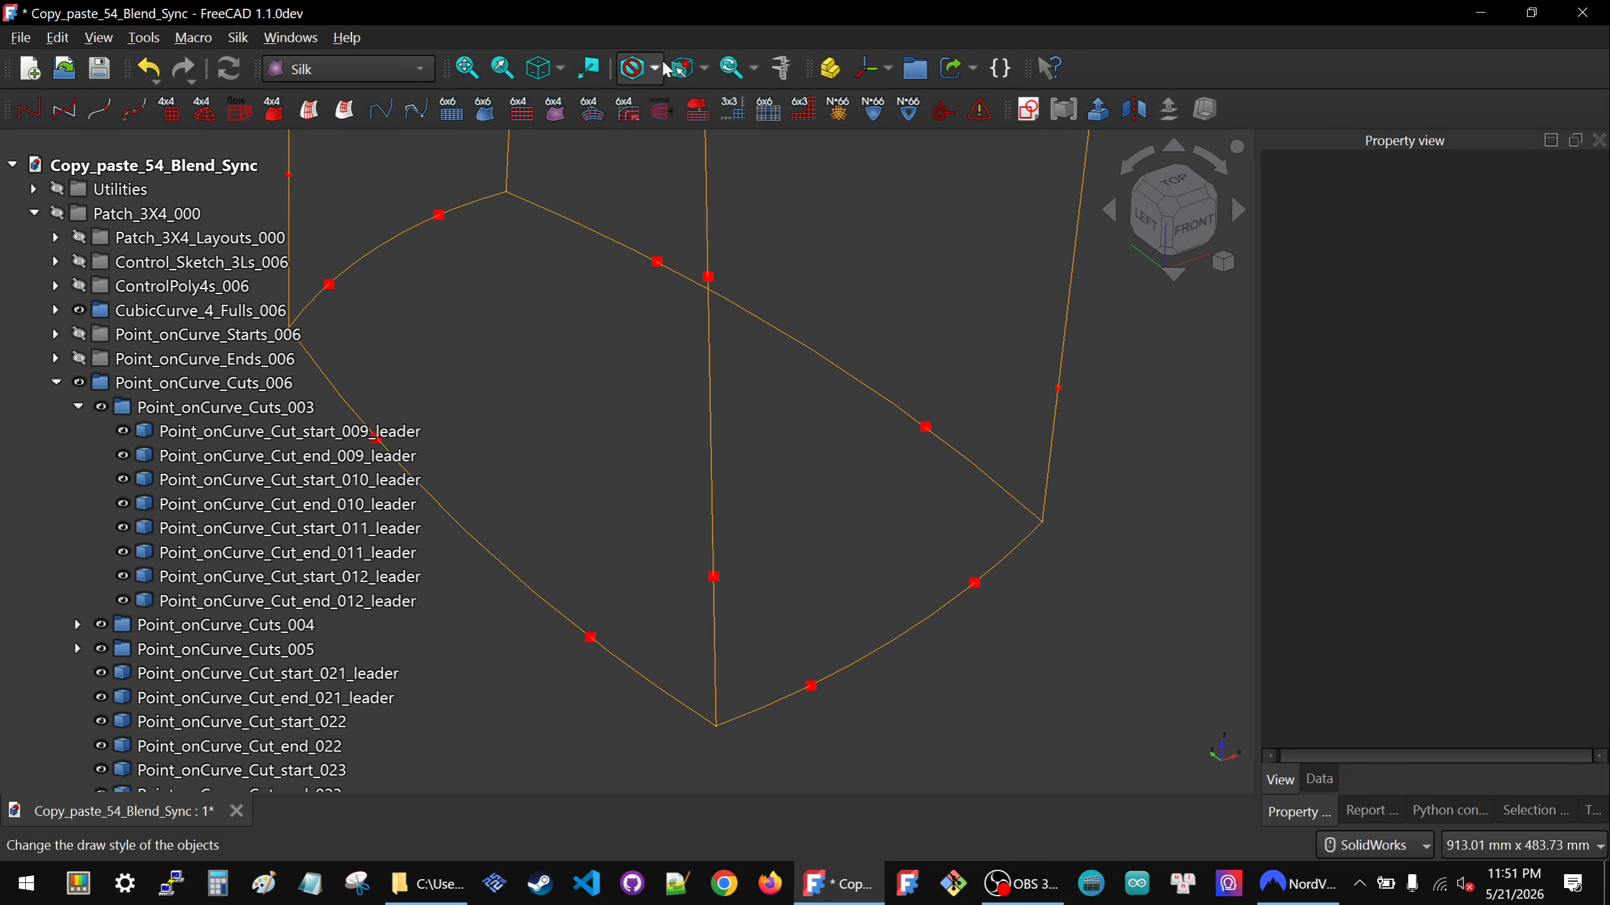
{"action": "left_click", "coordinate": [701, 66]}
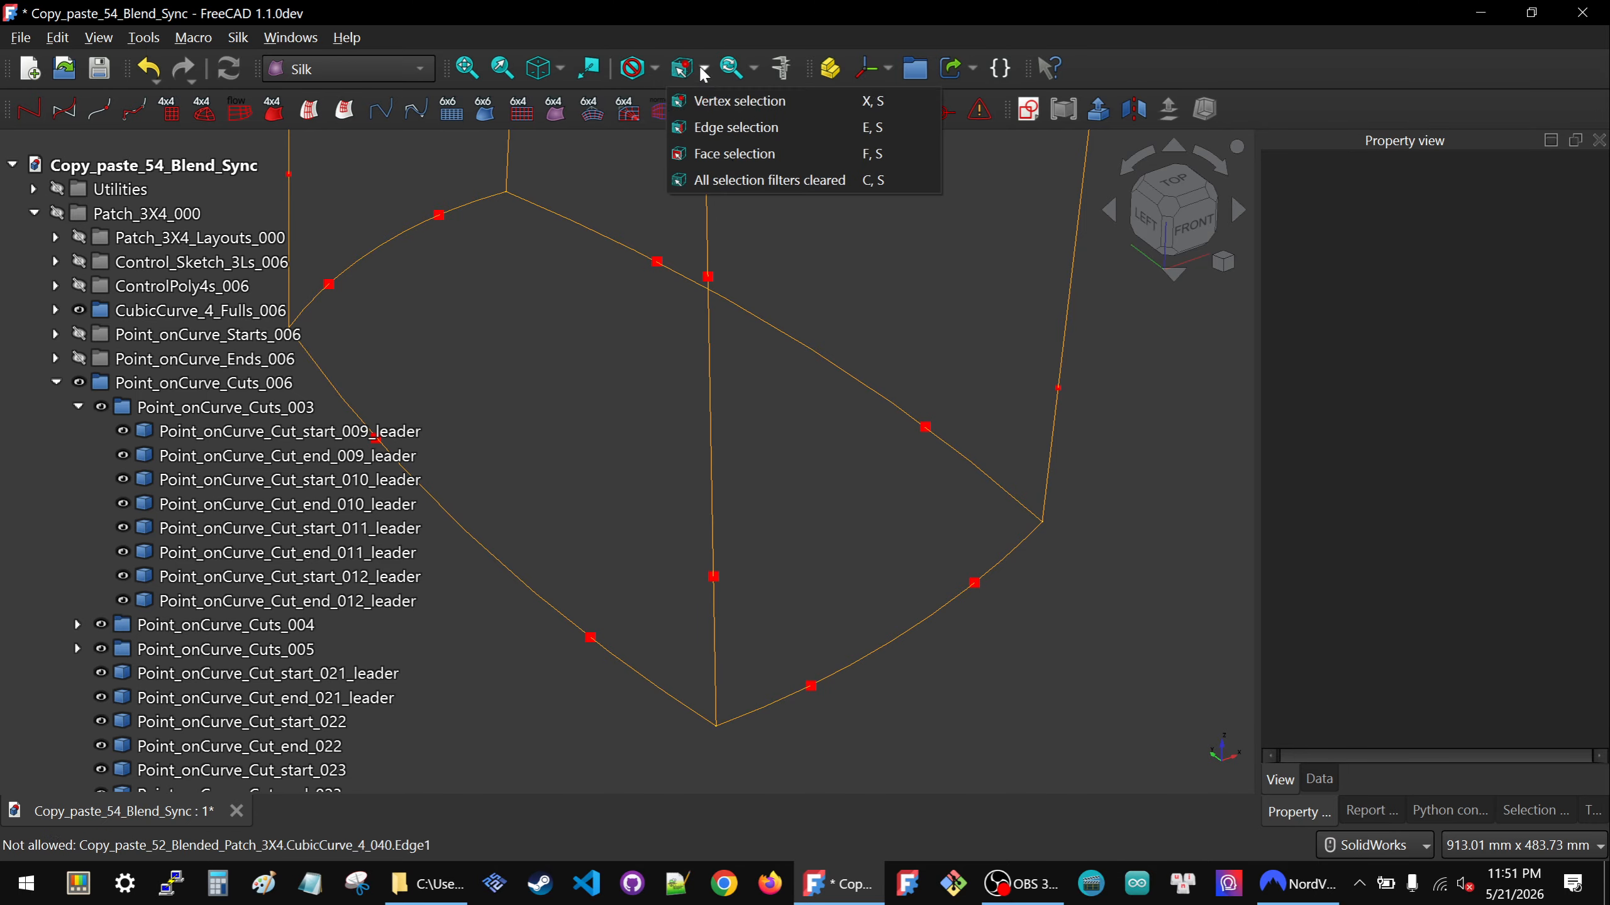
{"action": "left_click", "coordinate": [742, 184]}
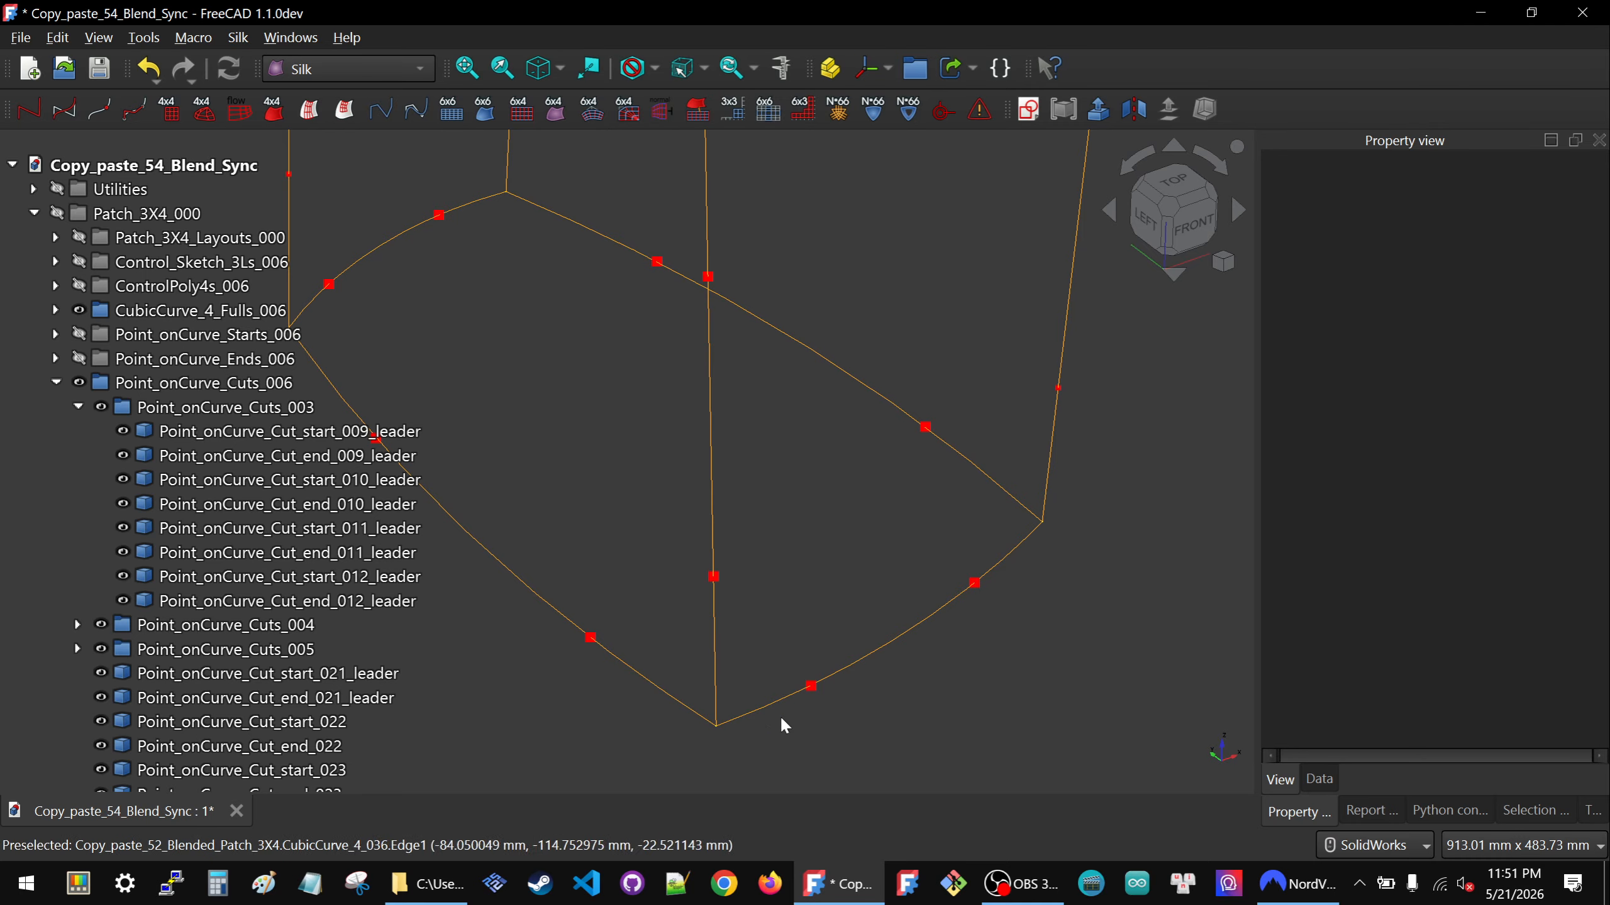
Show the data properties of Point_onCurve_Cut_start_009_leader on the lowest front curve and copy the point's name.
{"action": "left_click", "coordinate": [813, 687]}
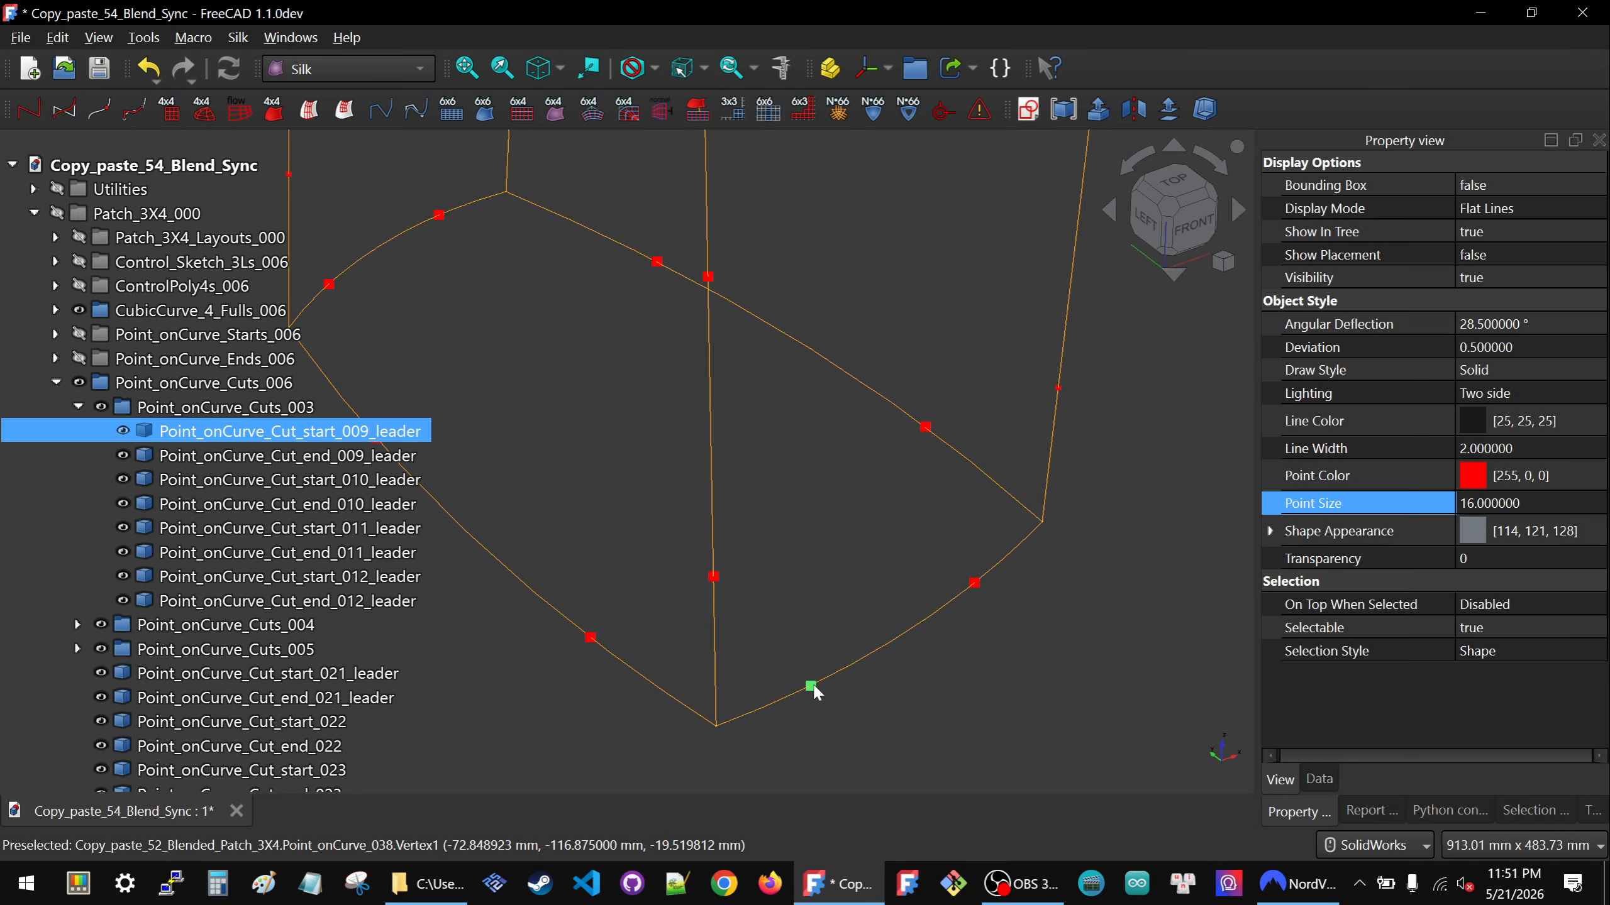
{"action": "scroll", "coordinate": [801, 626], "scroll_direction": "down", "scroll_amount": 4}
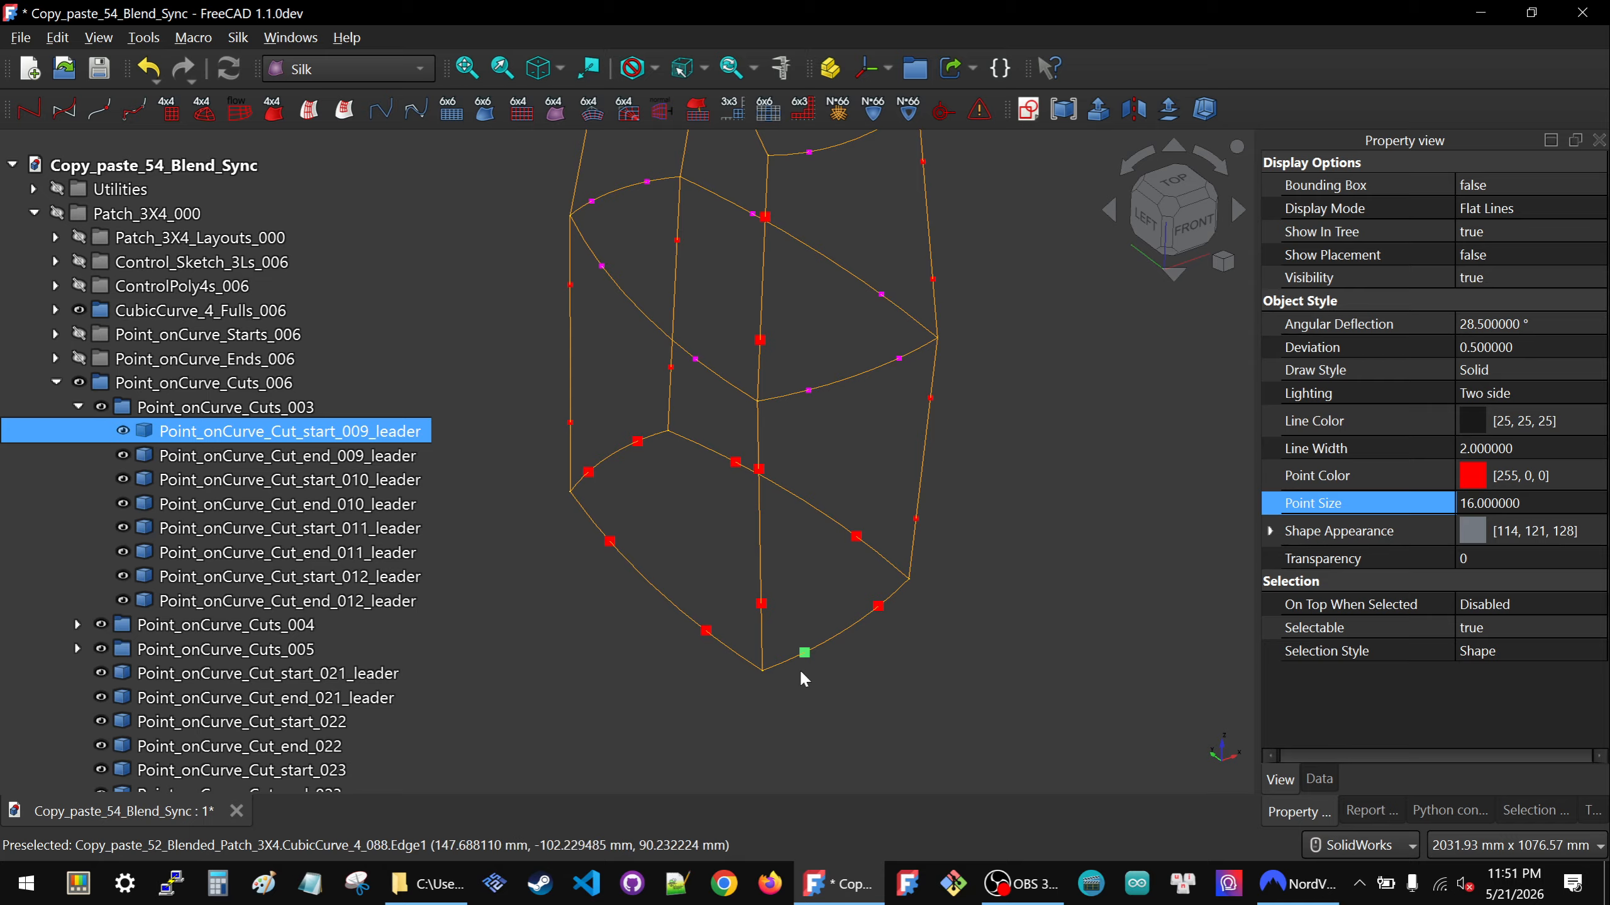
{"action": "left_click", "coordinate": [1331, 781]}
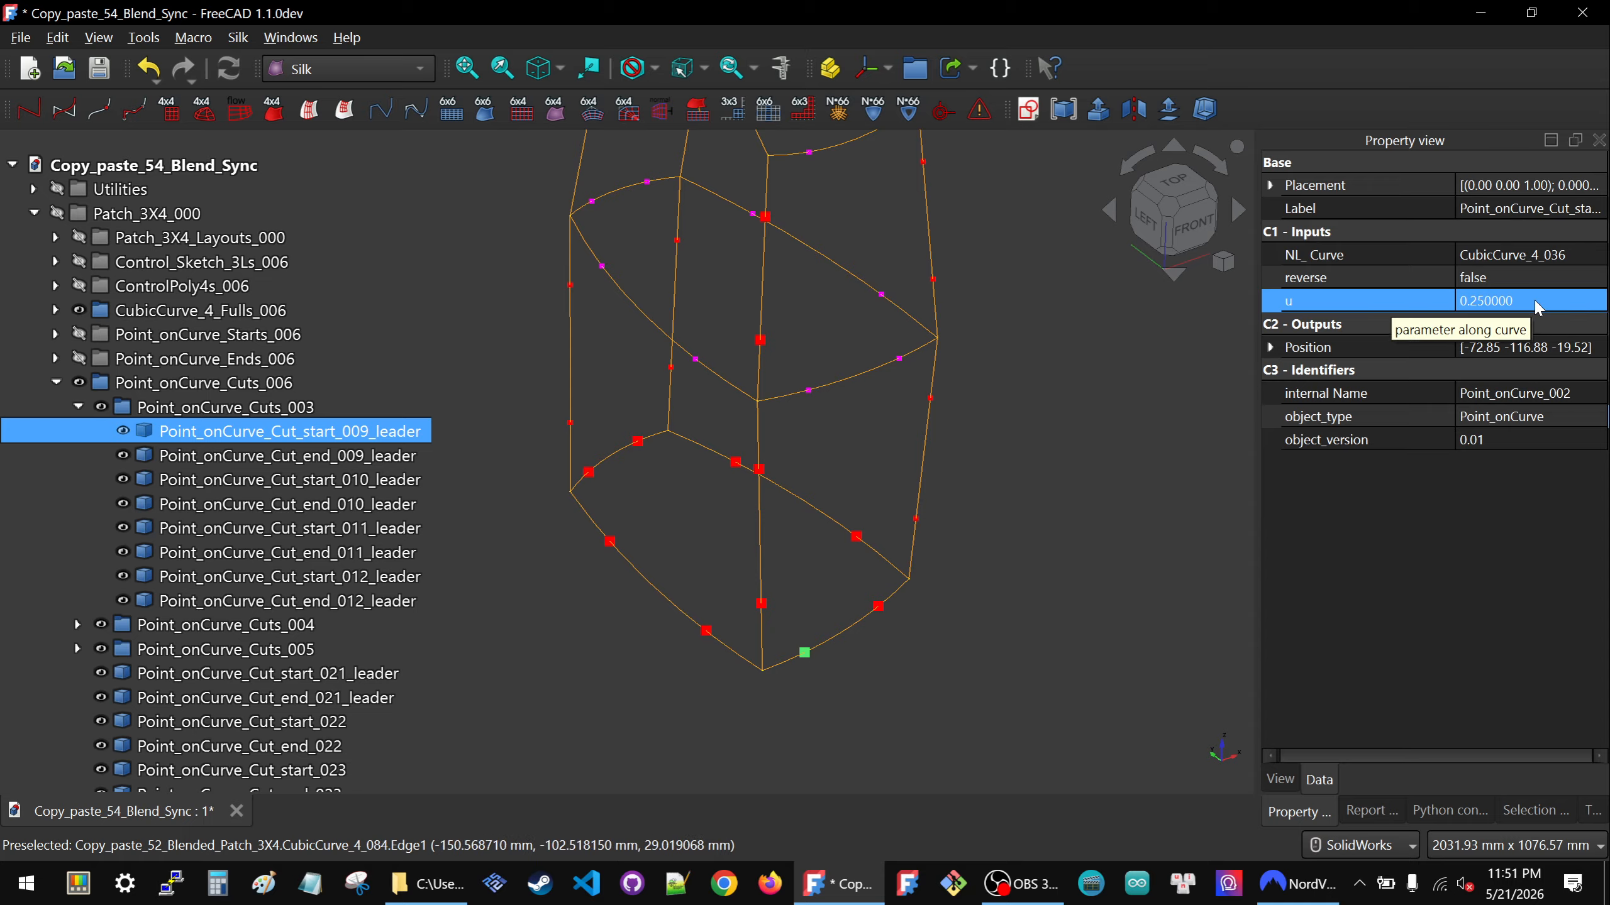
{"action": "scroll", "coordinate": [760, 673], "scroll_direction": "down", "scroll_amount": 2}
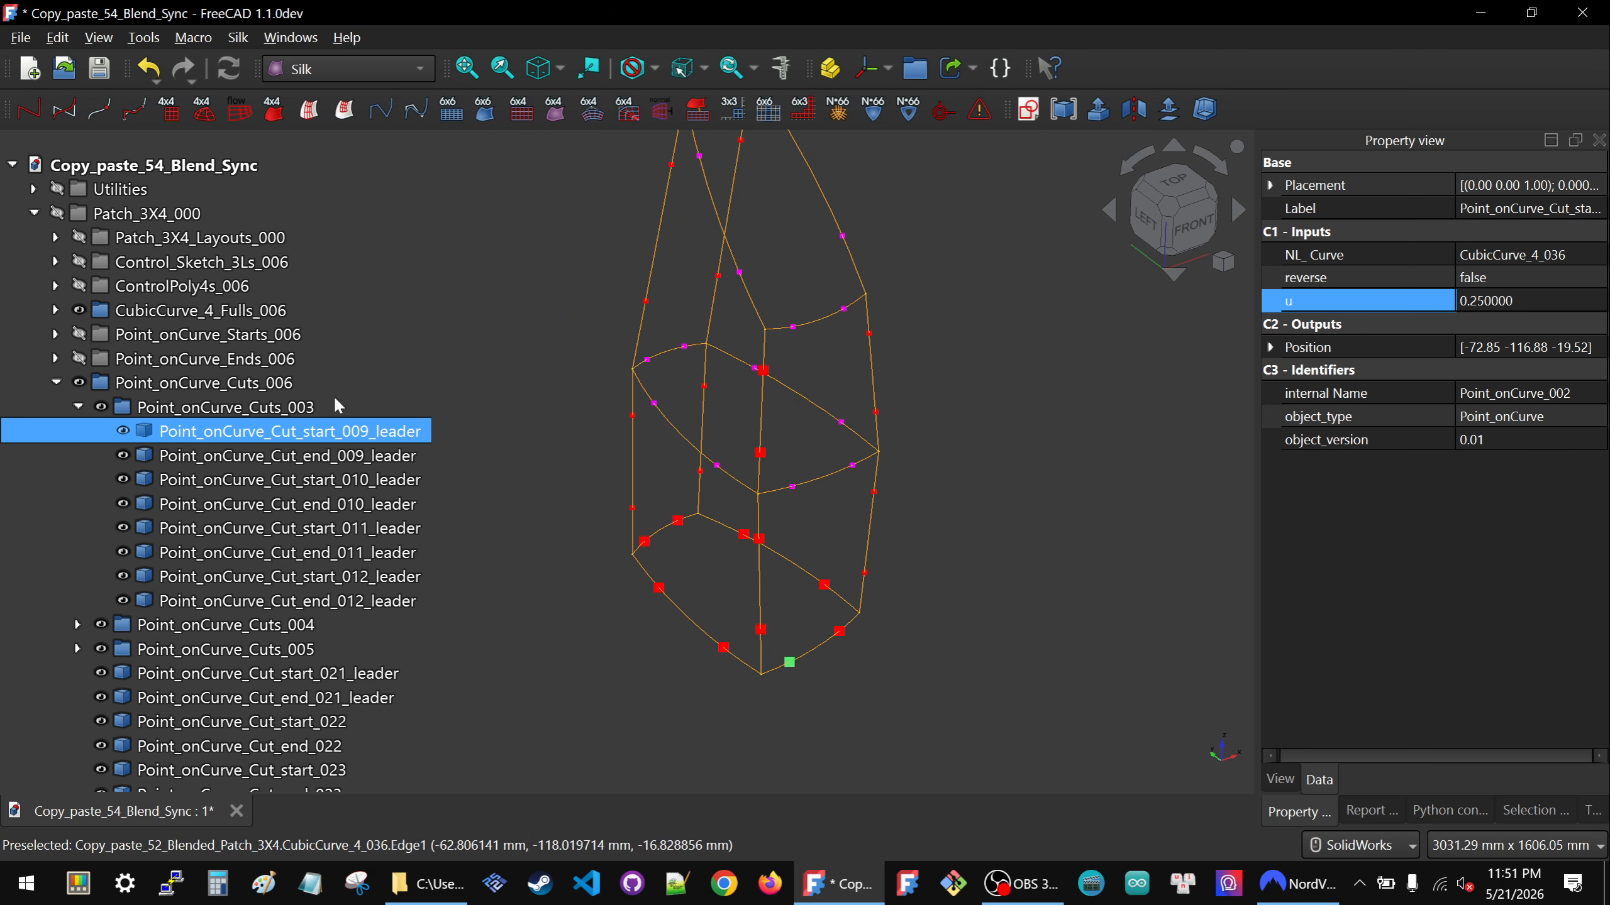
{"action": "left_click", "coordinate": [310, 434]}
{"action": "key", "text": "ctrl+c"}
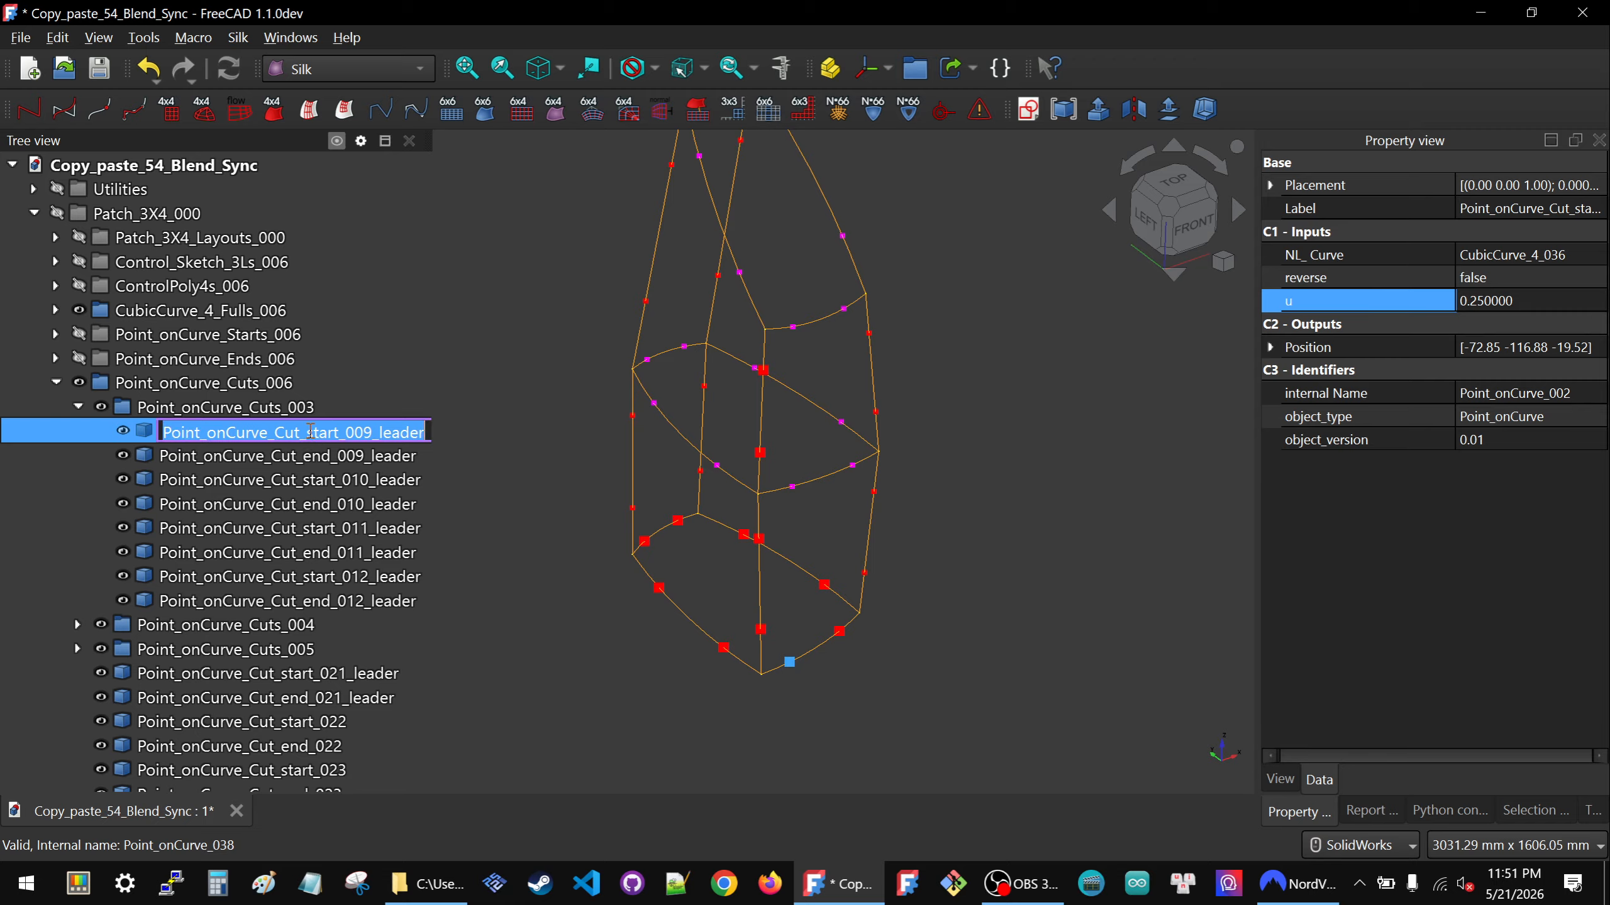
{"action": "left_click", "coordinate": [605, 408]}
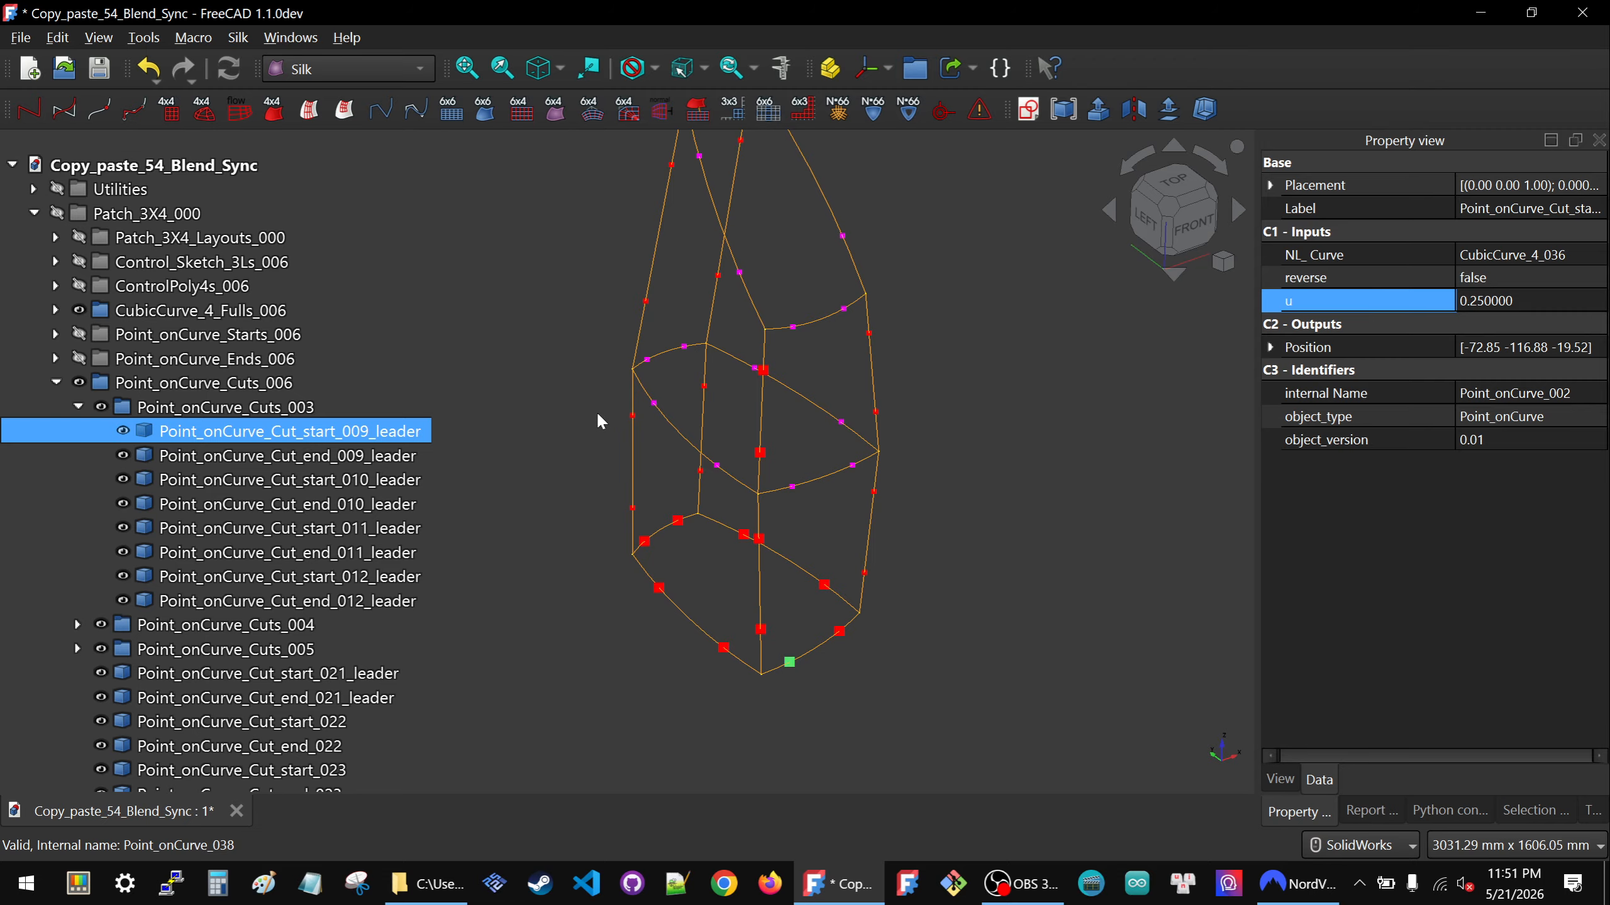
Enter the expression <<Point_onCurve_Cut_start_009_leader>>.u for the u parameter of Point_onCurve_Cut_start_013 on the middle front curve.
{"action": "left_click", "coordinate": [794, 489]}
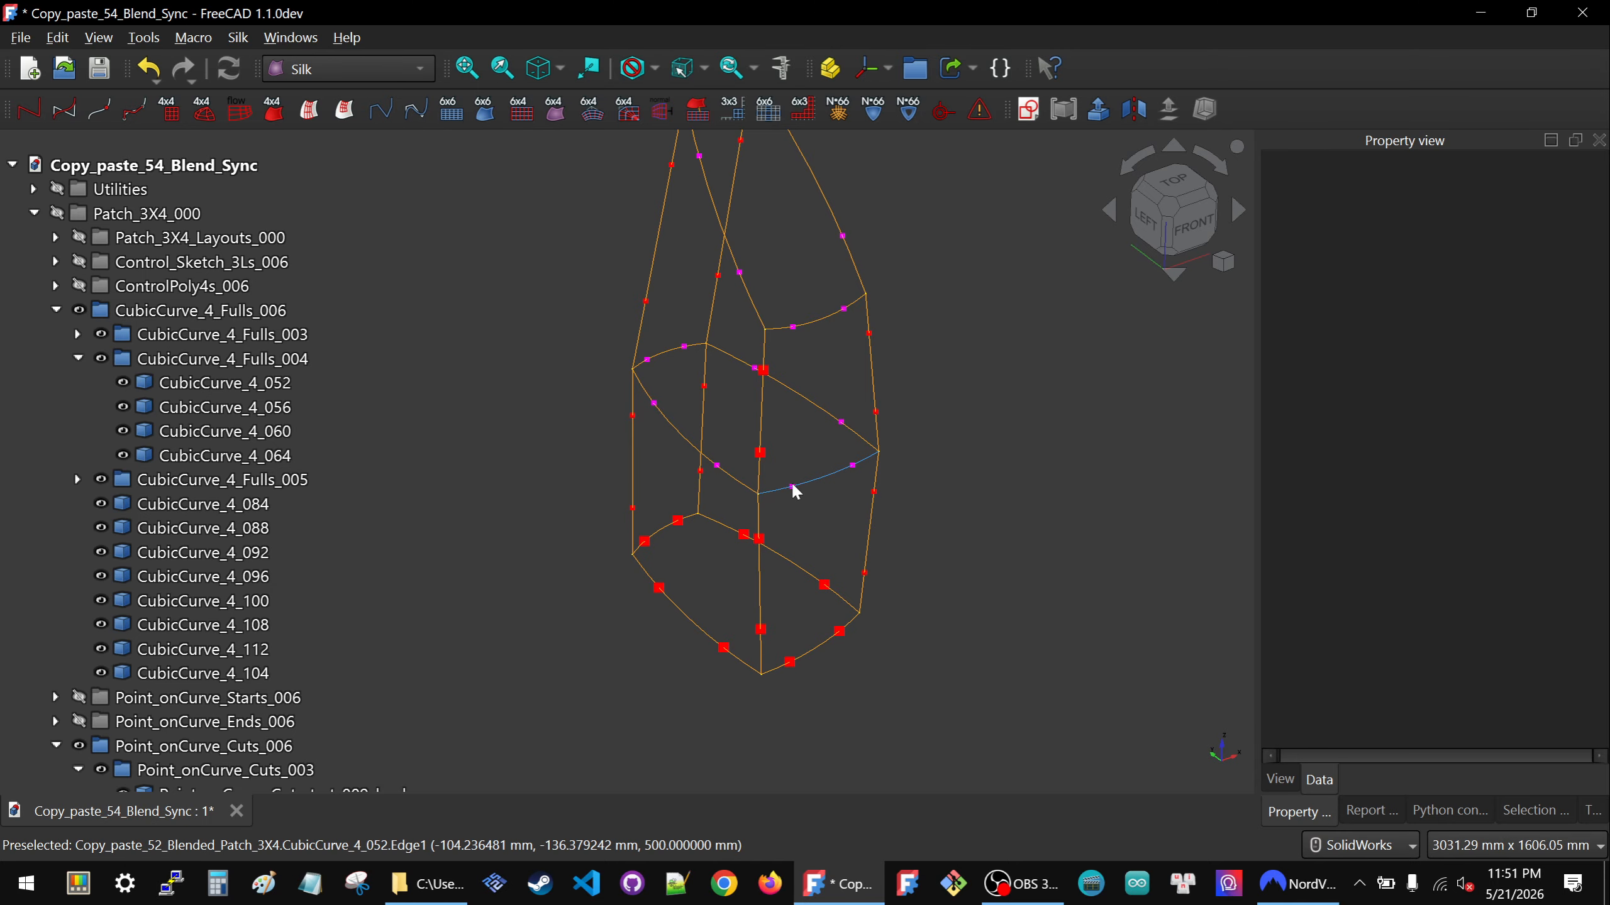
{"action": "scroll", "coordinate": [796, 492], "scroll_direction": "up", "scroll_amount": 5}
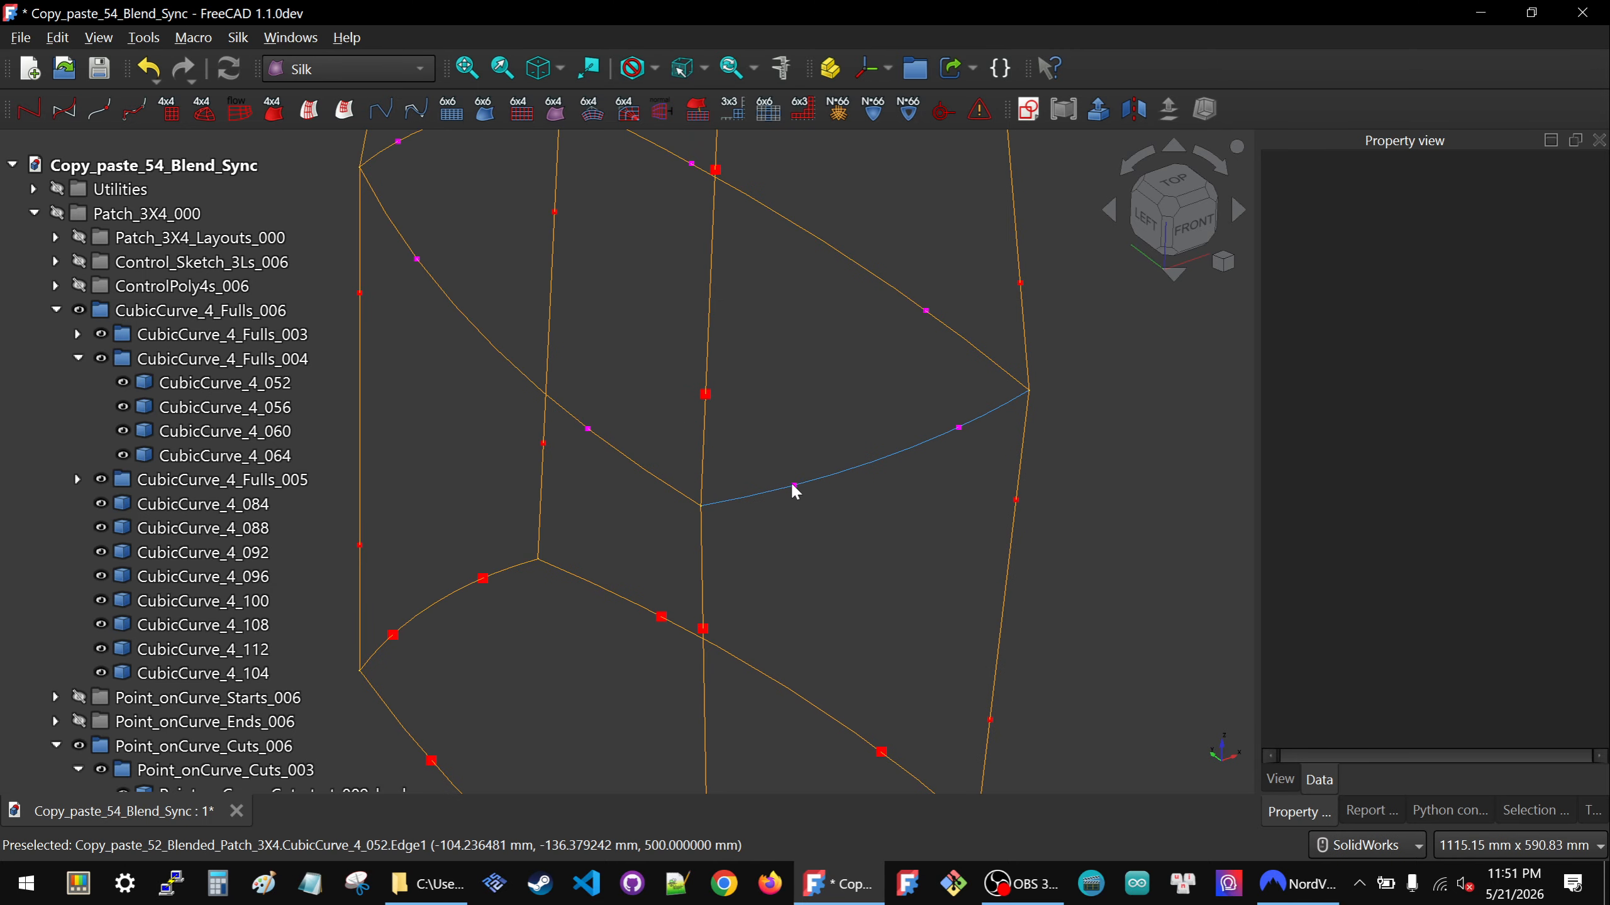
{"action": "left_click", "coordinate": [796, 487]}
{"action": "left_click", "coordinate": [1521, 303]}
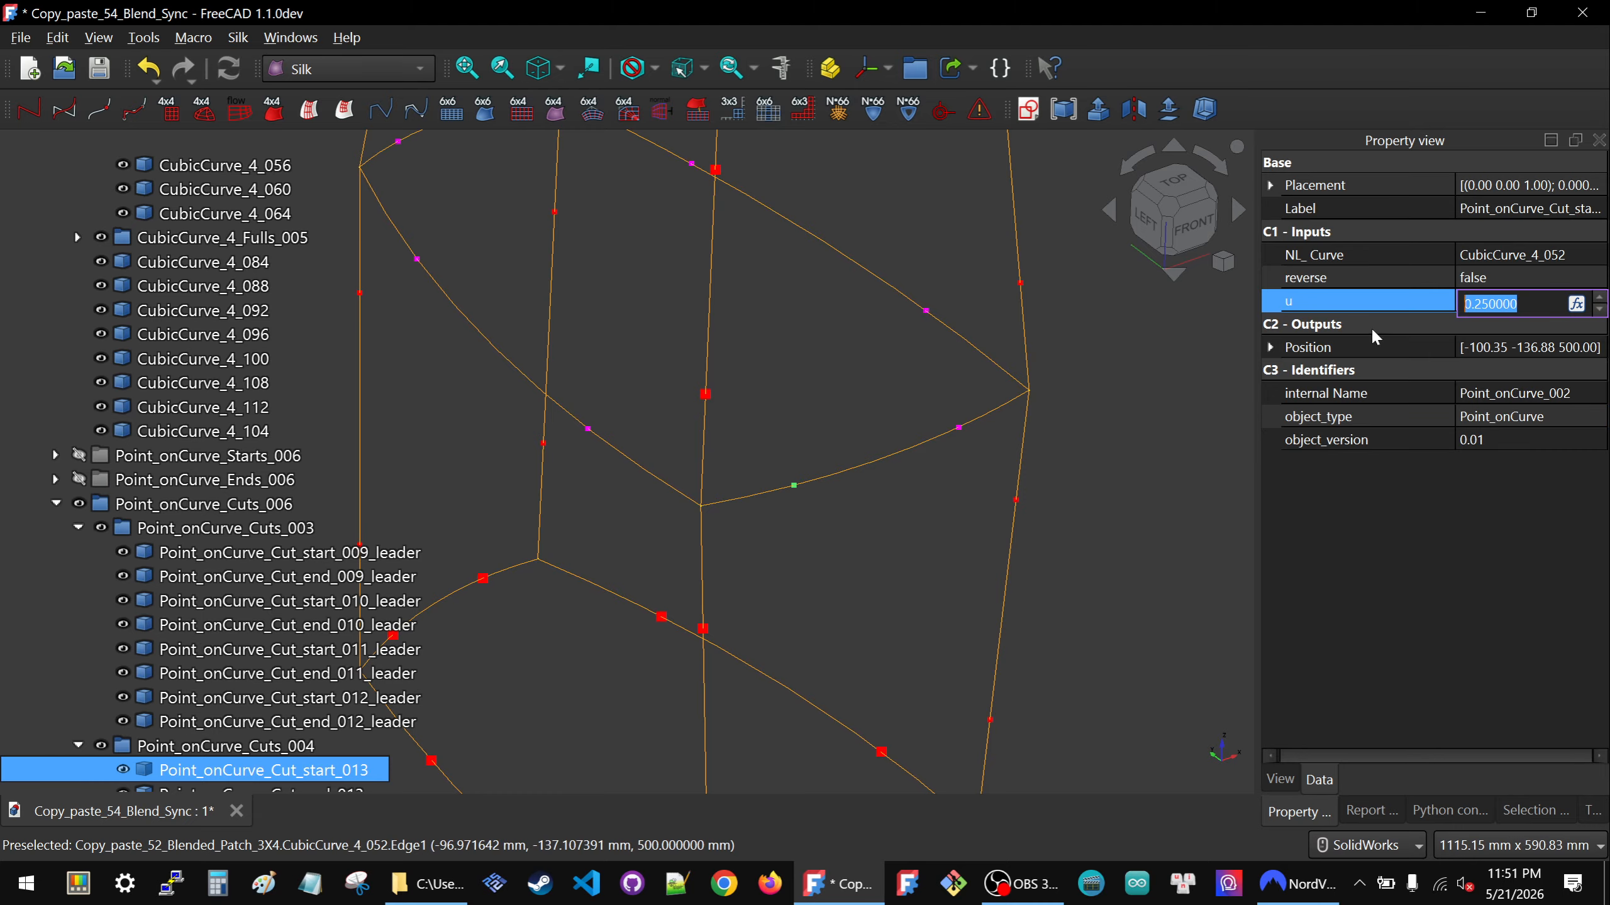
{"action": "key", "text": "="}
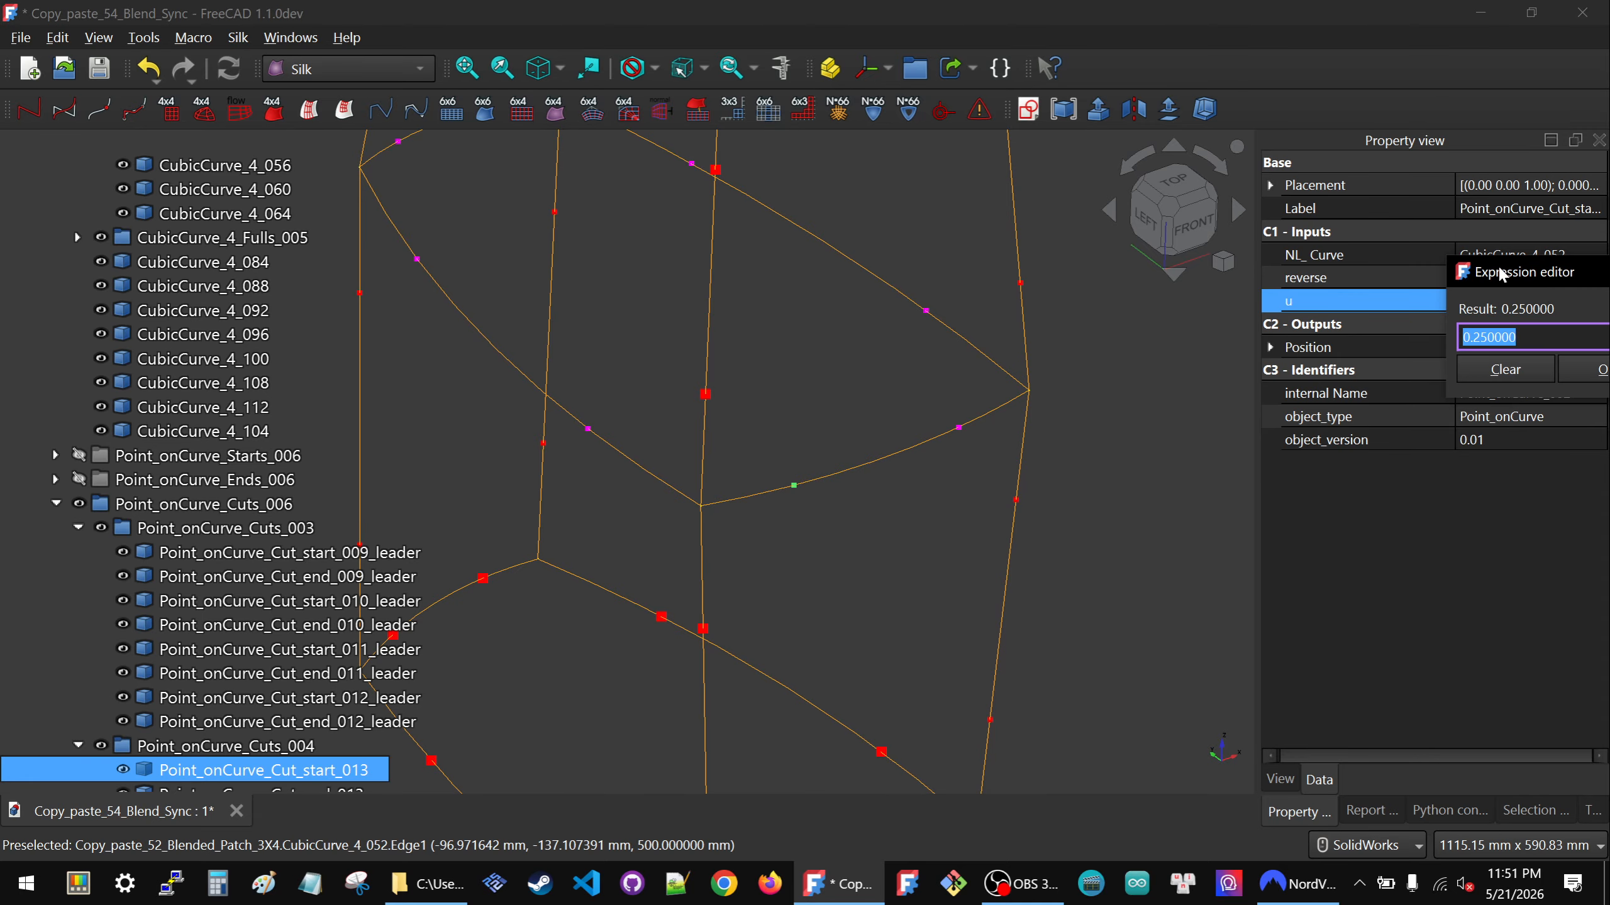
{"action": "left_click_drag", "start_coordinate": [1565, 270], "coordinate": [1121, 500]}
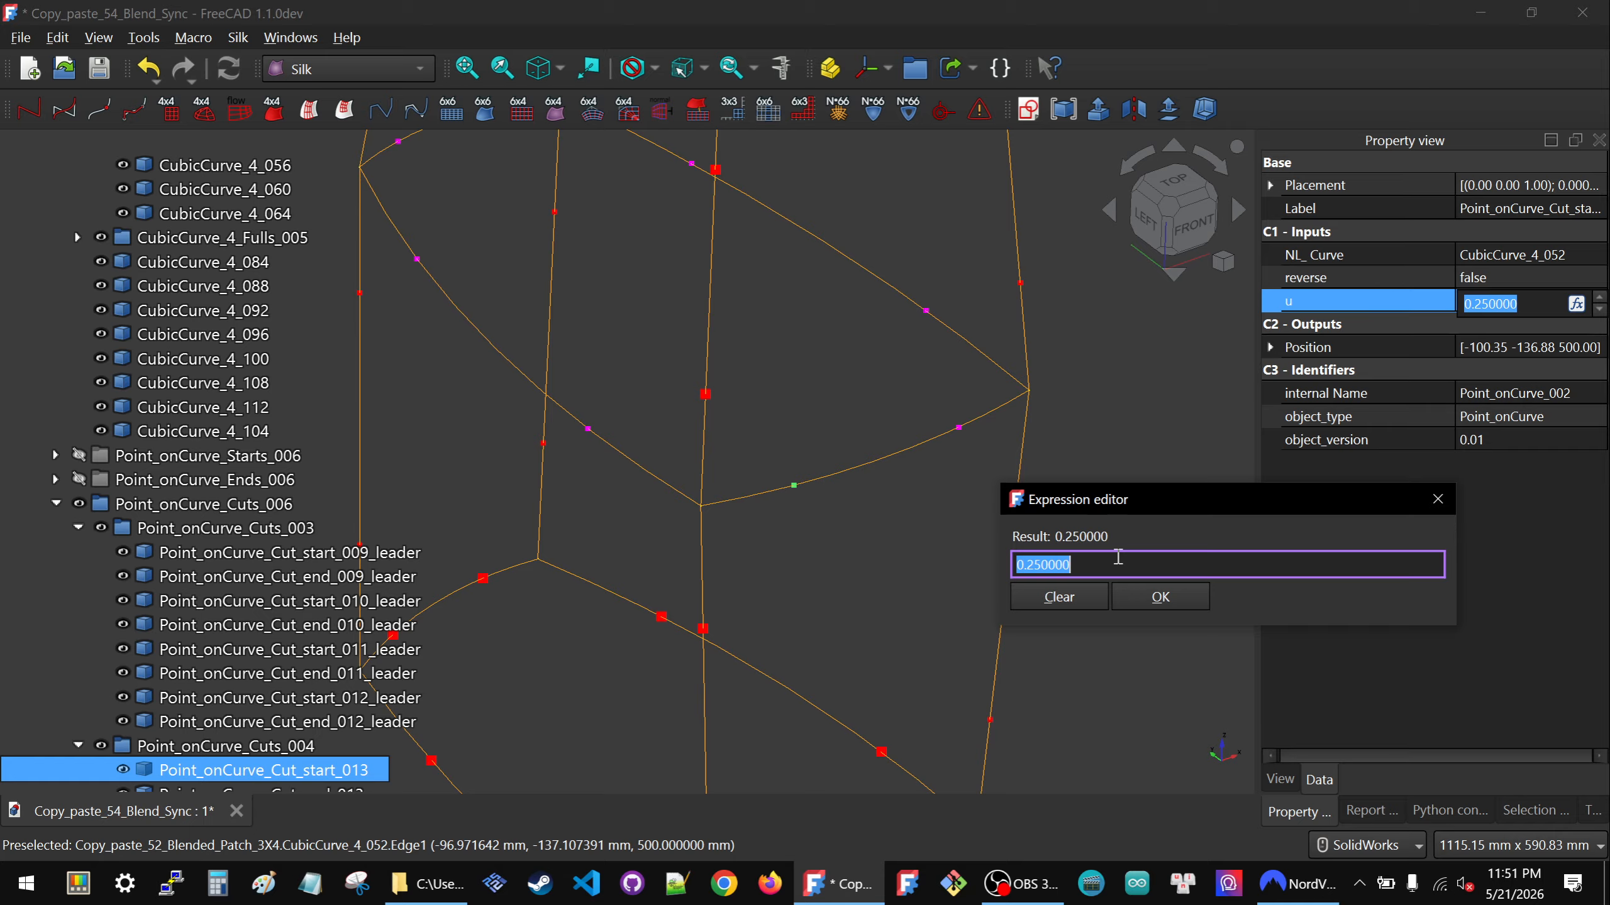
{"action": "key", "text": "ctrl+v"}
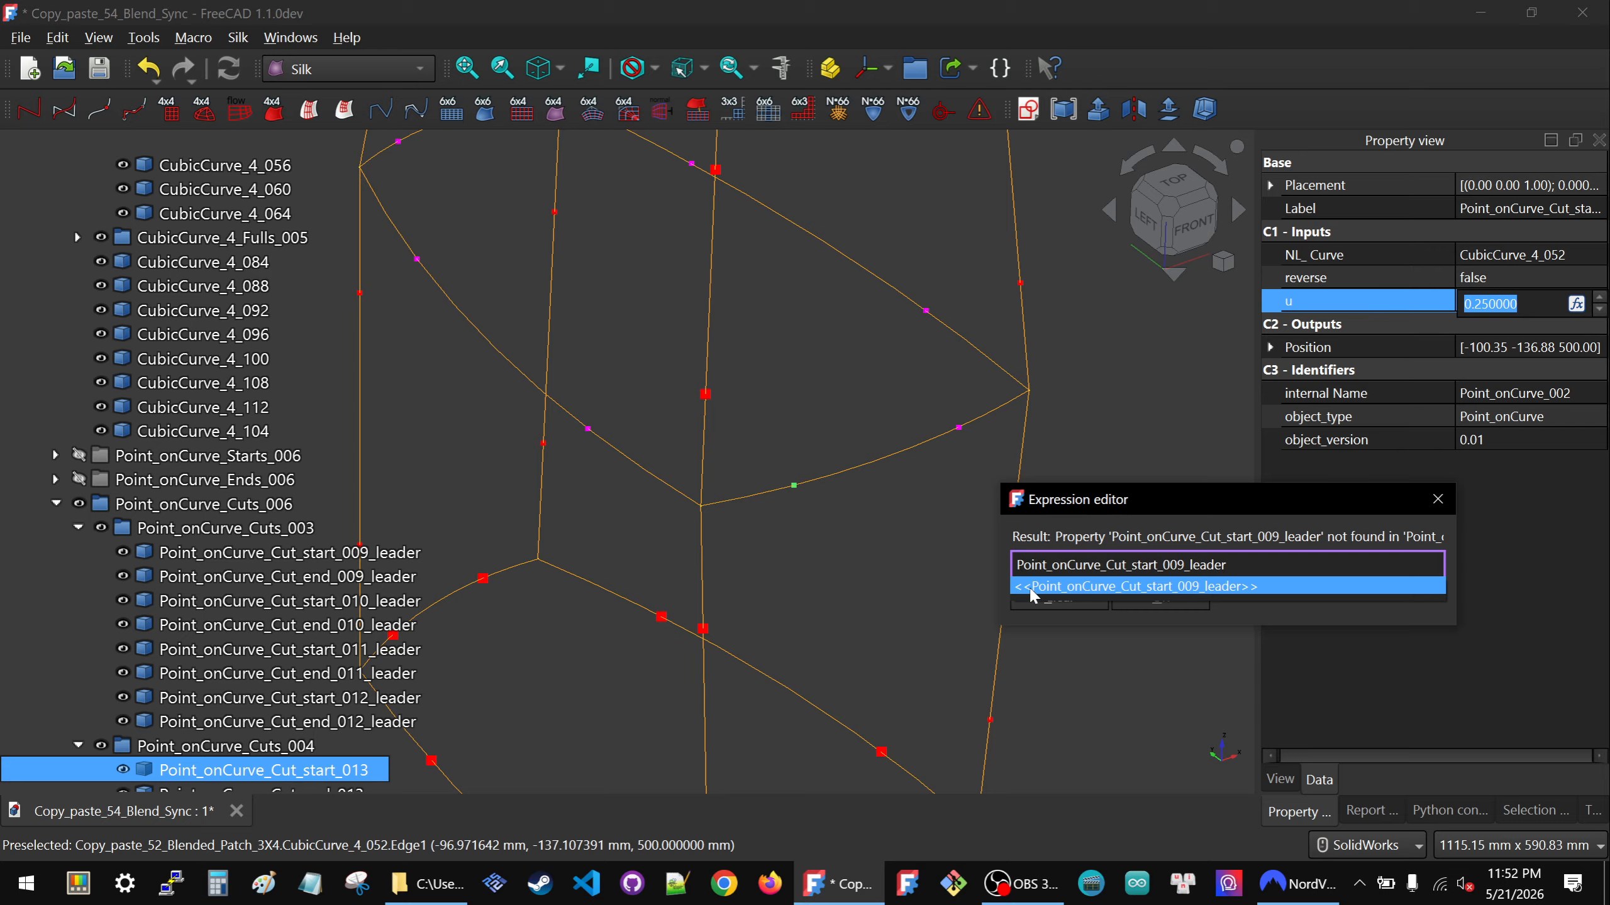
{"action": "left_click", "coordinate": [1198, 590]}
{"action": "type", "text": "."}
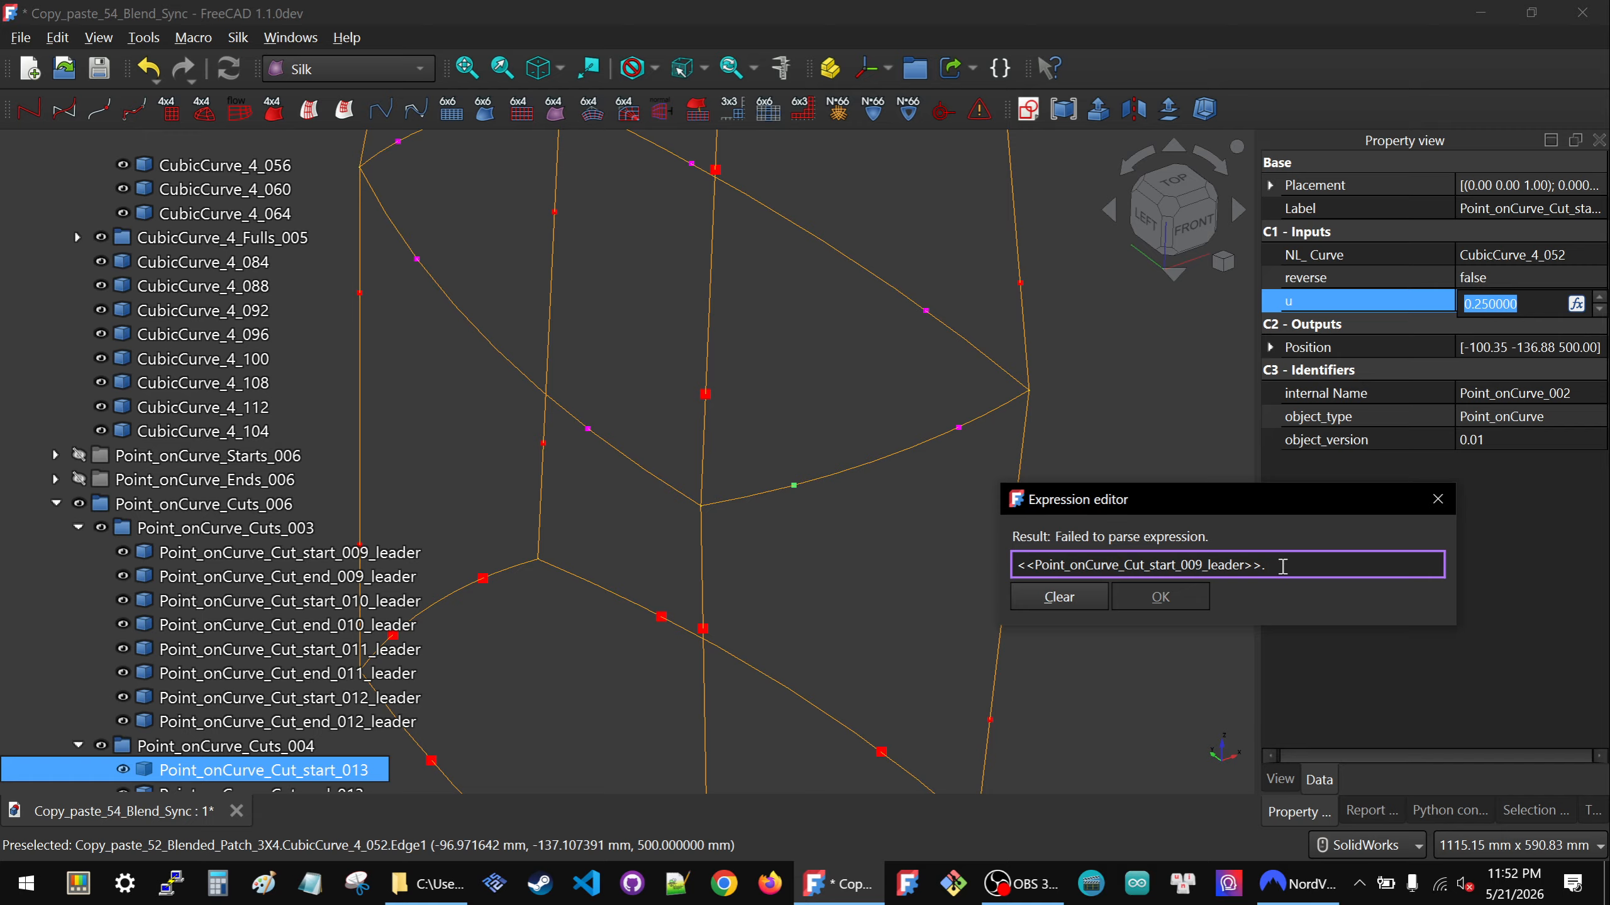
{"action": "type", "text": "u"}
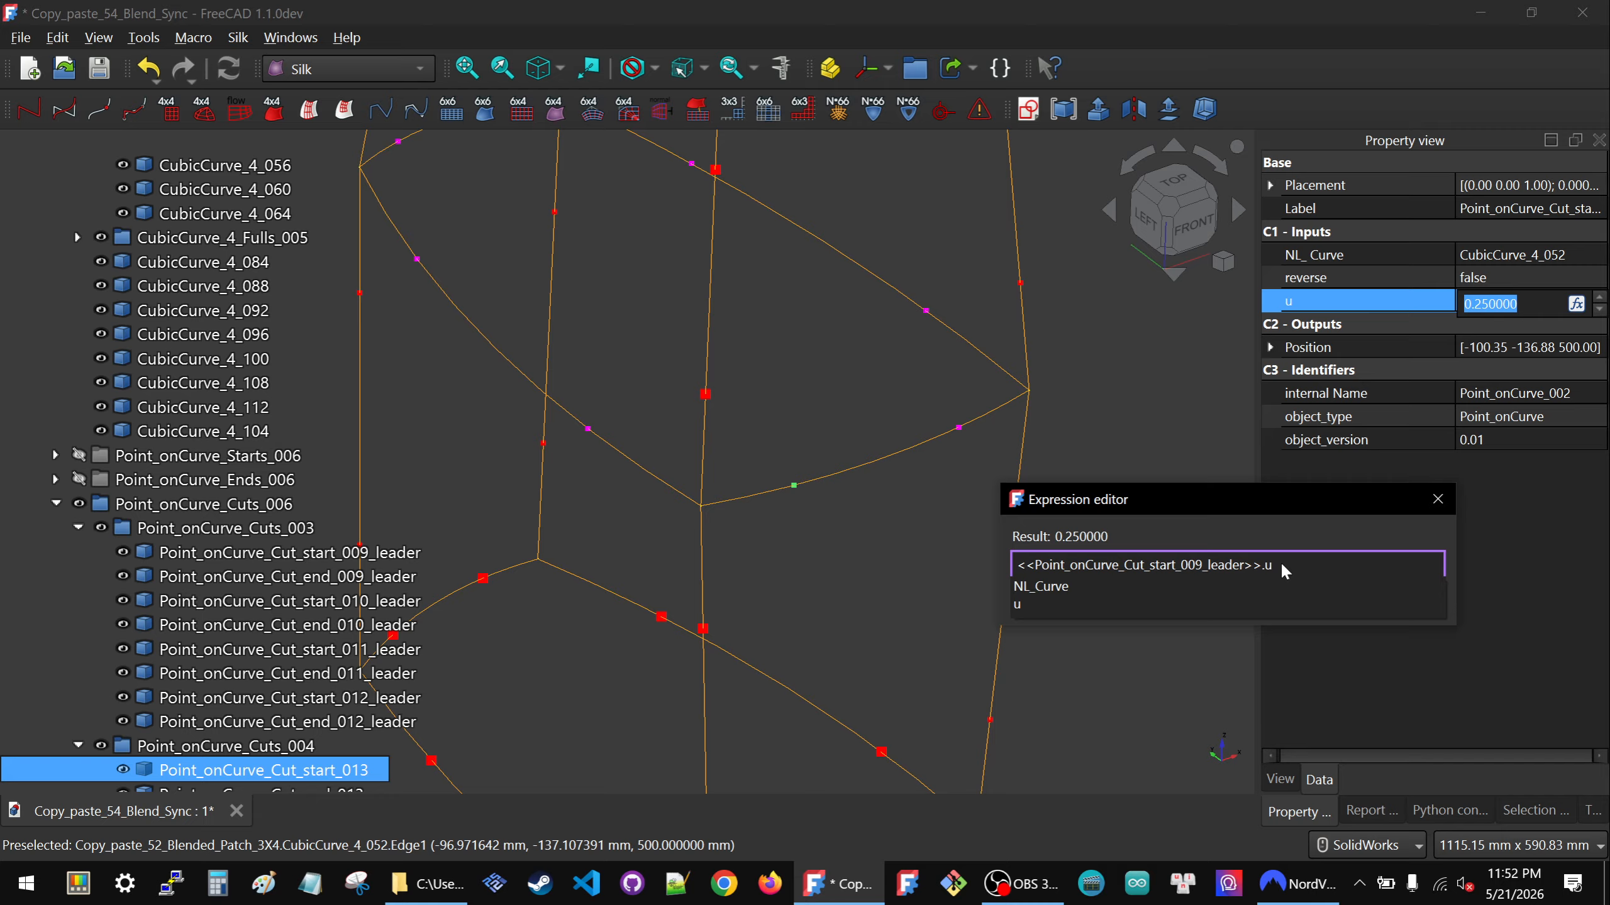
{"action": "left_click", "coordinate": [1046, 604]}
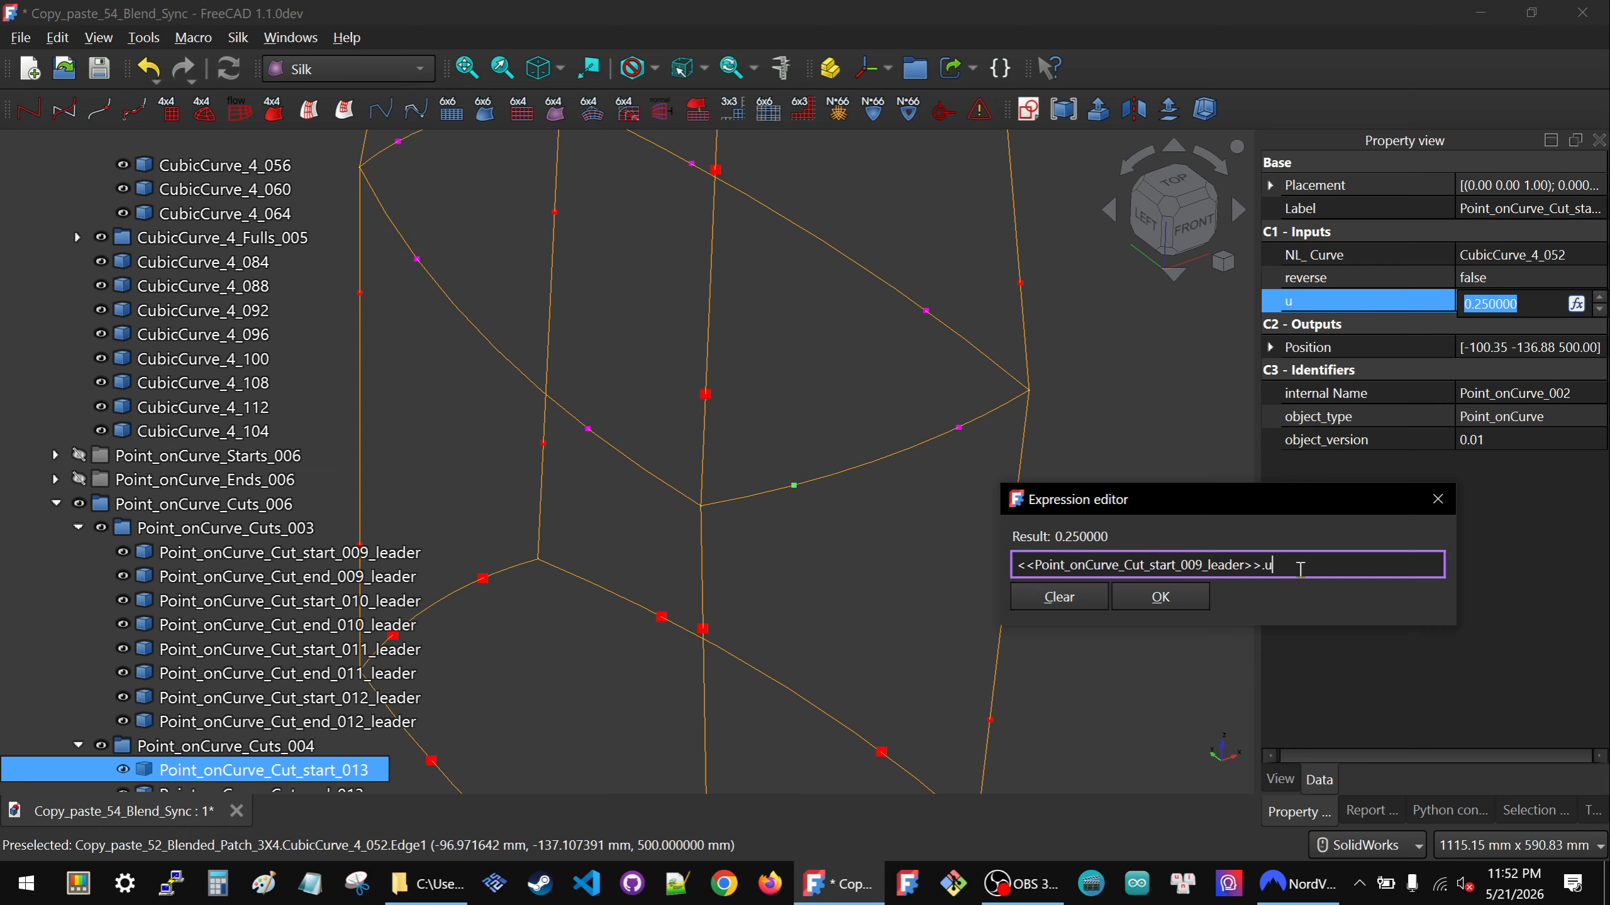
Copy the complete leader expression for reuse and apply it to the u parameter of Point_onCurve_Cut_start_013.
{"action": "left_click_drag", "start_coordinate": [1279, 566], "coordinate": [984, 563]}
{"action": "key", "text": "ctrl+c"}
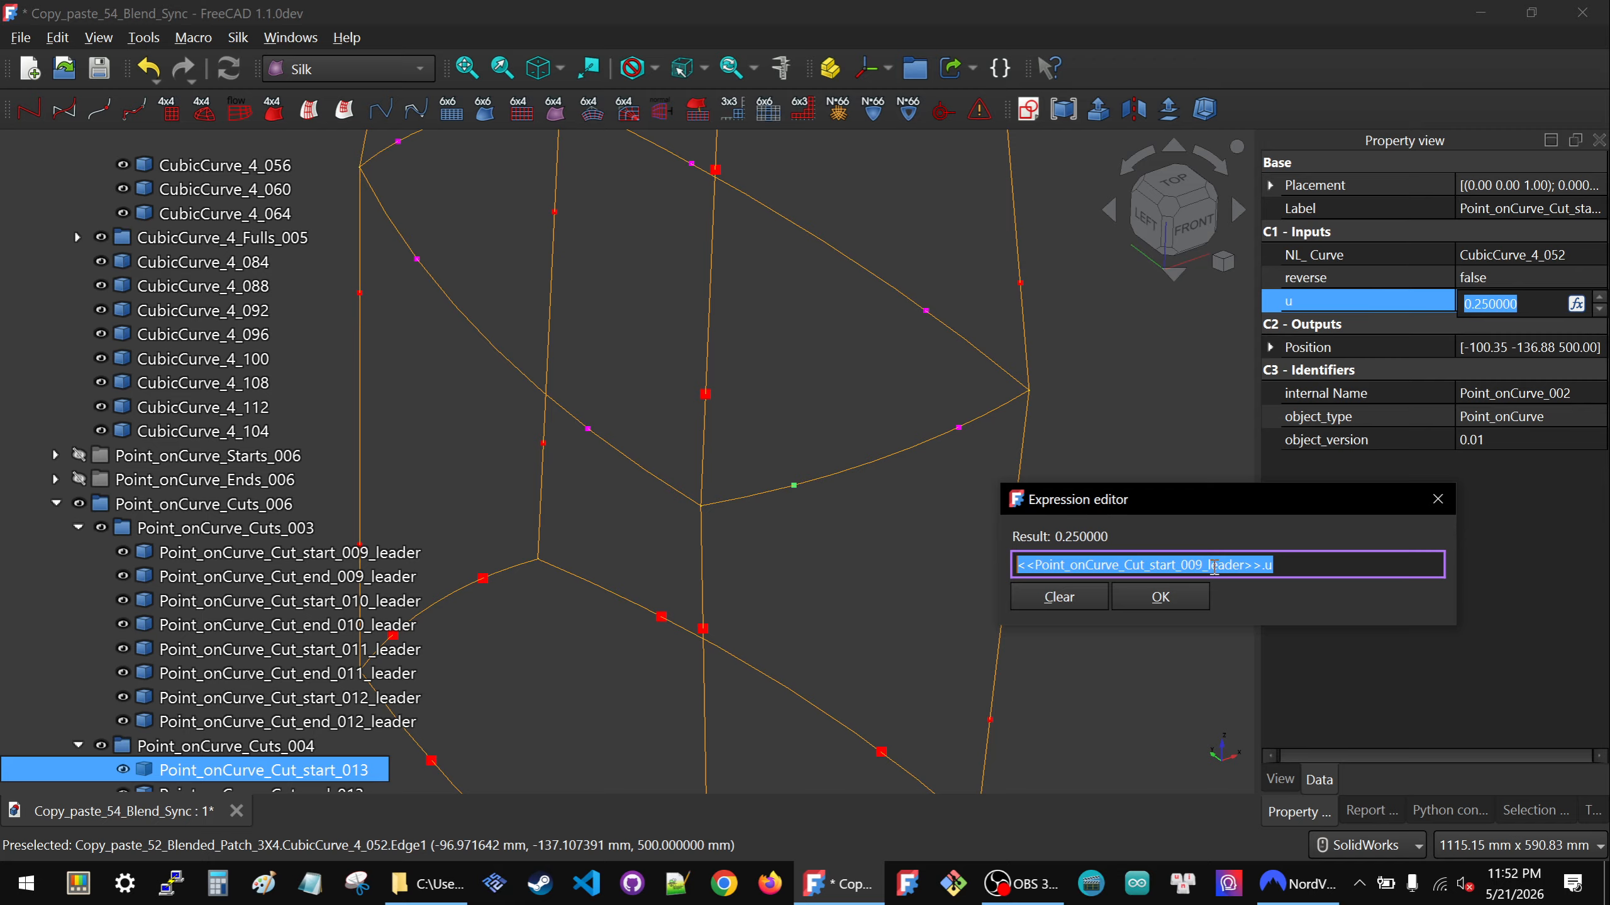
{"action": "left_click", "coordinate": [1164, 597]}
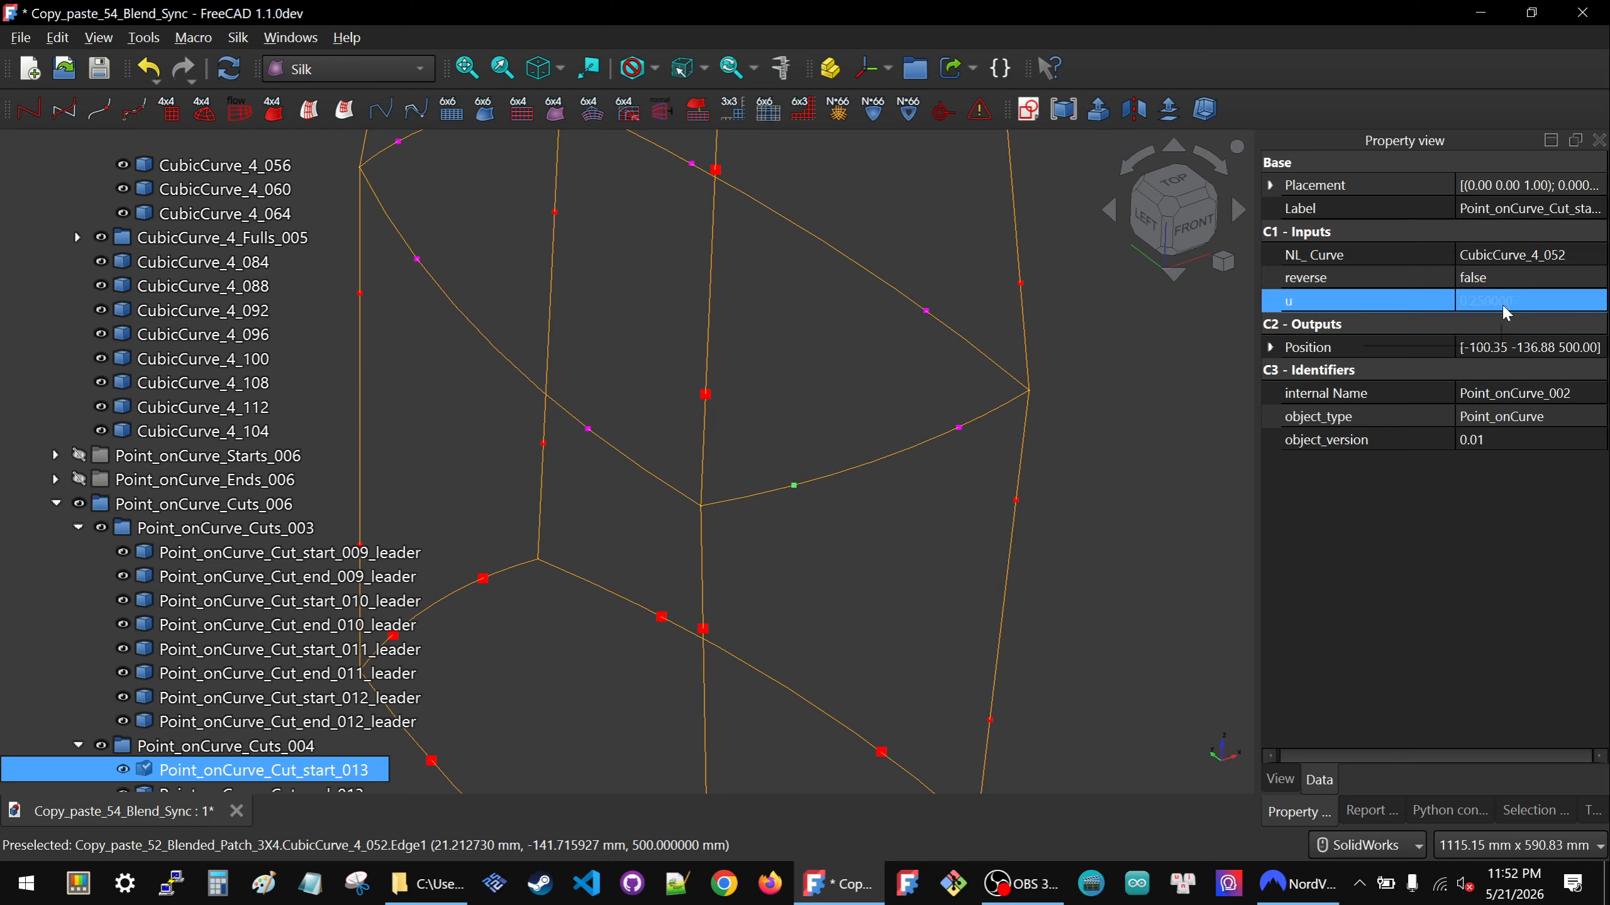
Set the u parameter of Point_onCurve_Cut_start_009_leader on the lowest front curve to 0.1 and clear the selection.
{"action": "scroll", "coordinate": [808, 453], "scroll_direction": "down", "scroll_amount": 4}
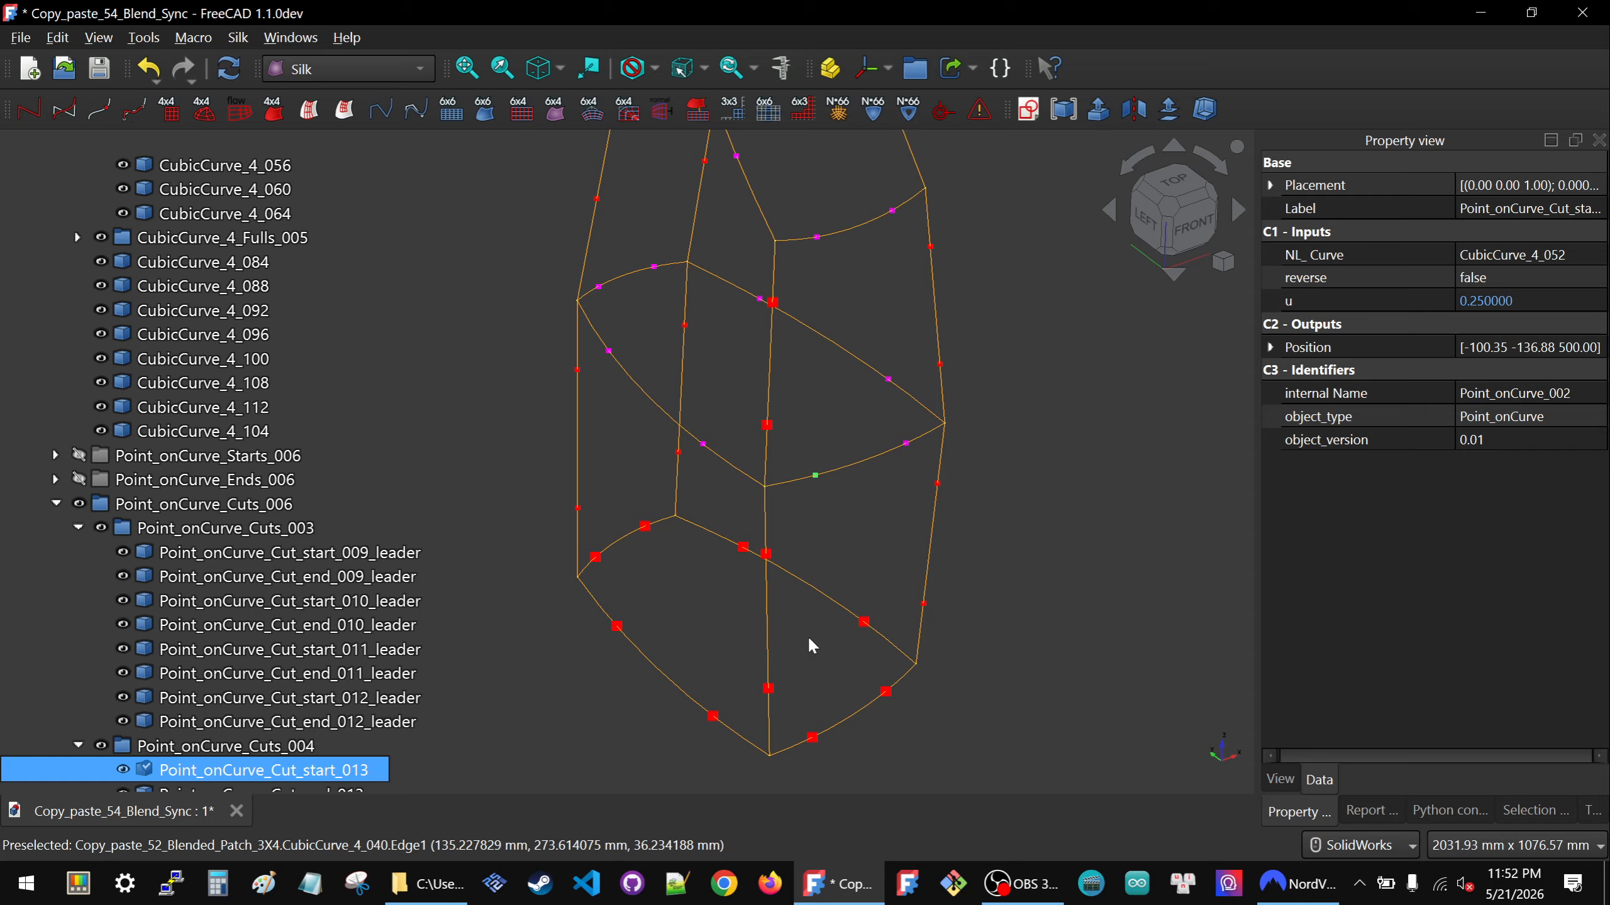
{"action": "left_click", "coordinate": [813, 737]}
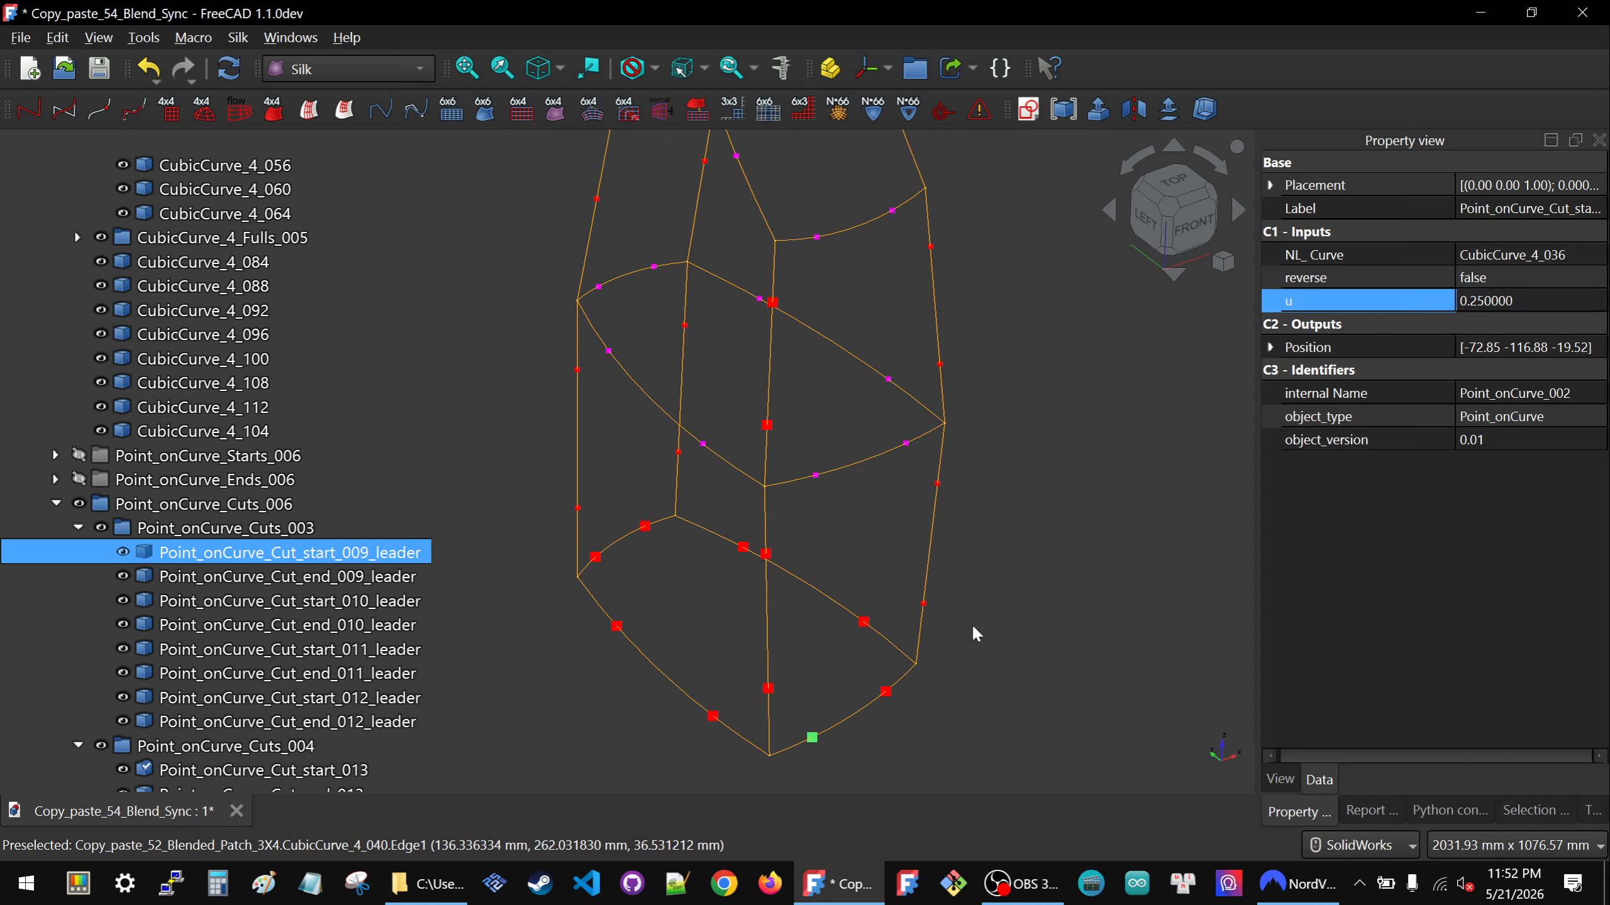
{"action": "left_click", "coordinate": [1533, 298]}
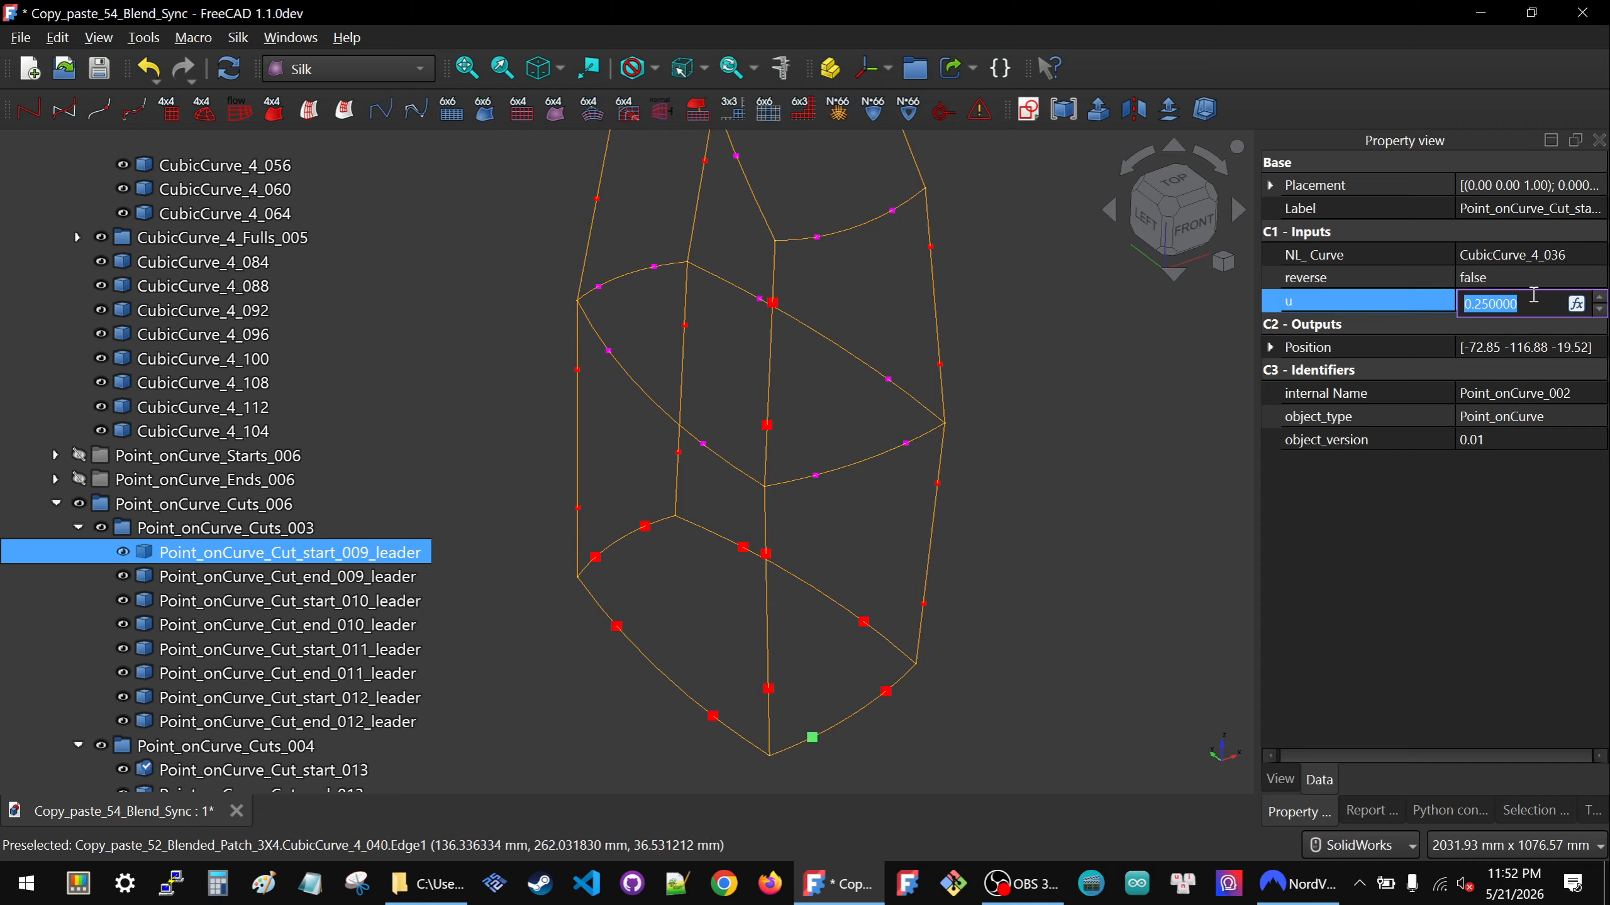
{"action": "type", "text": ".1"}
{"action": "key", "text": "Return"}
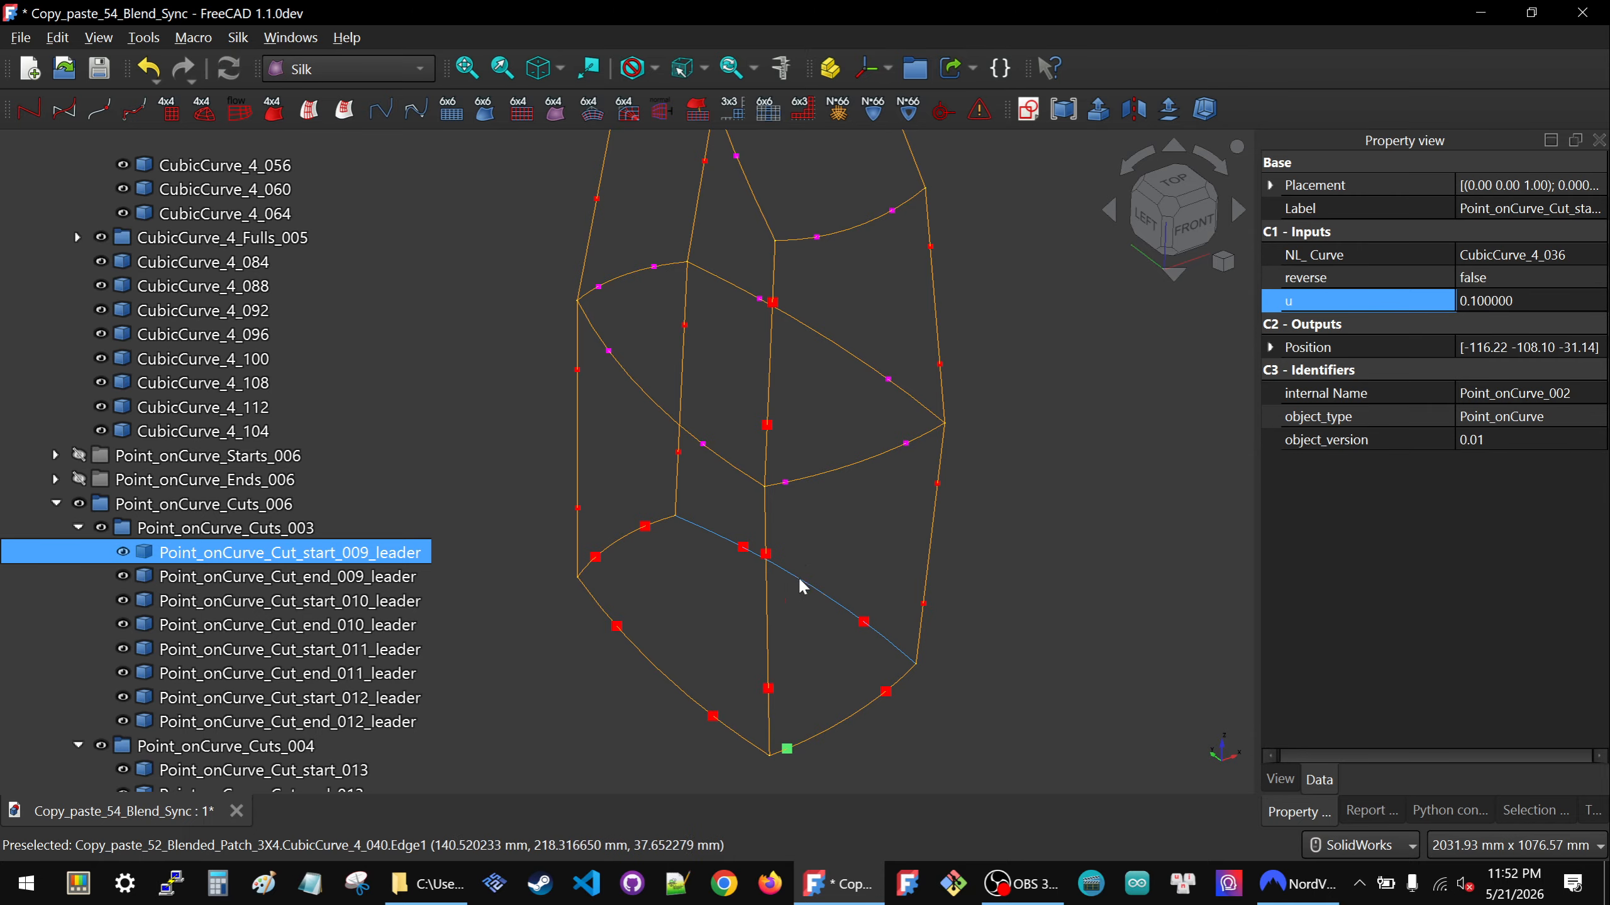
{"action": "left_click", "coordinate": [835, 558]}
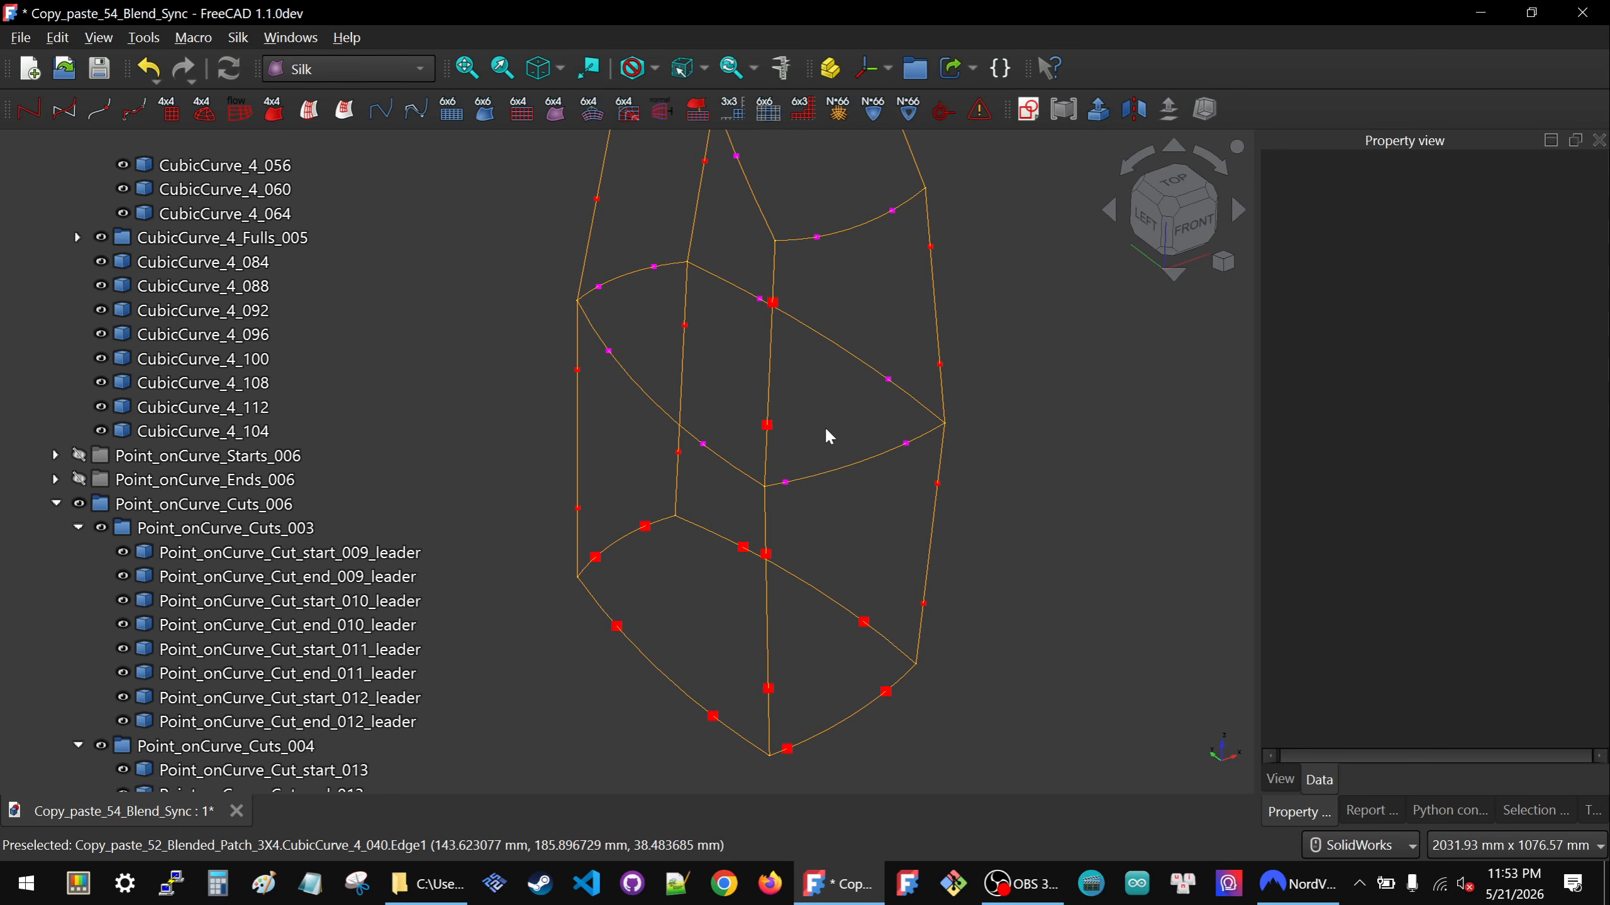
Link the u parameter of Point_onCurve_Cut_start_017 on the upper front curve to <<Point_onCurve_Cut_start_009_leader>>.u and recompute the document.
{"action": "left_click", "coordinate": [818, 238]}
{"action": "left_click", "coordinate": [1540, 301]}
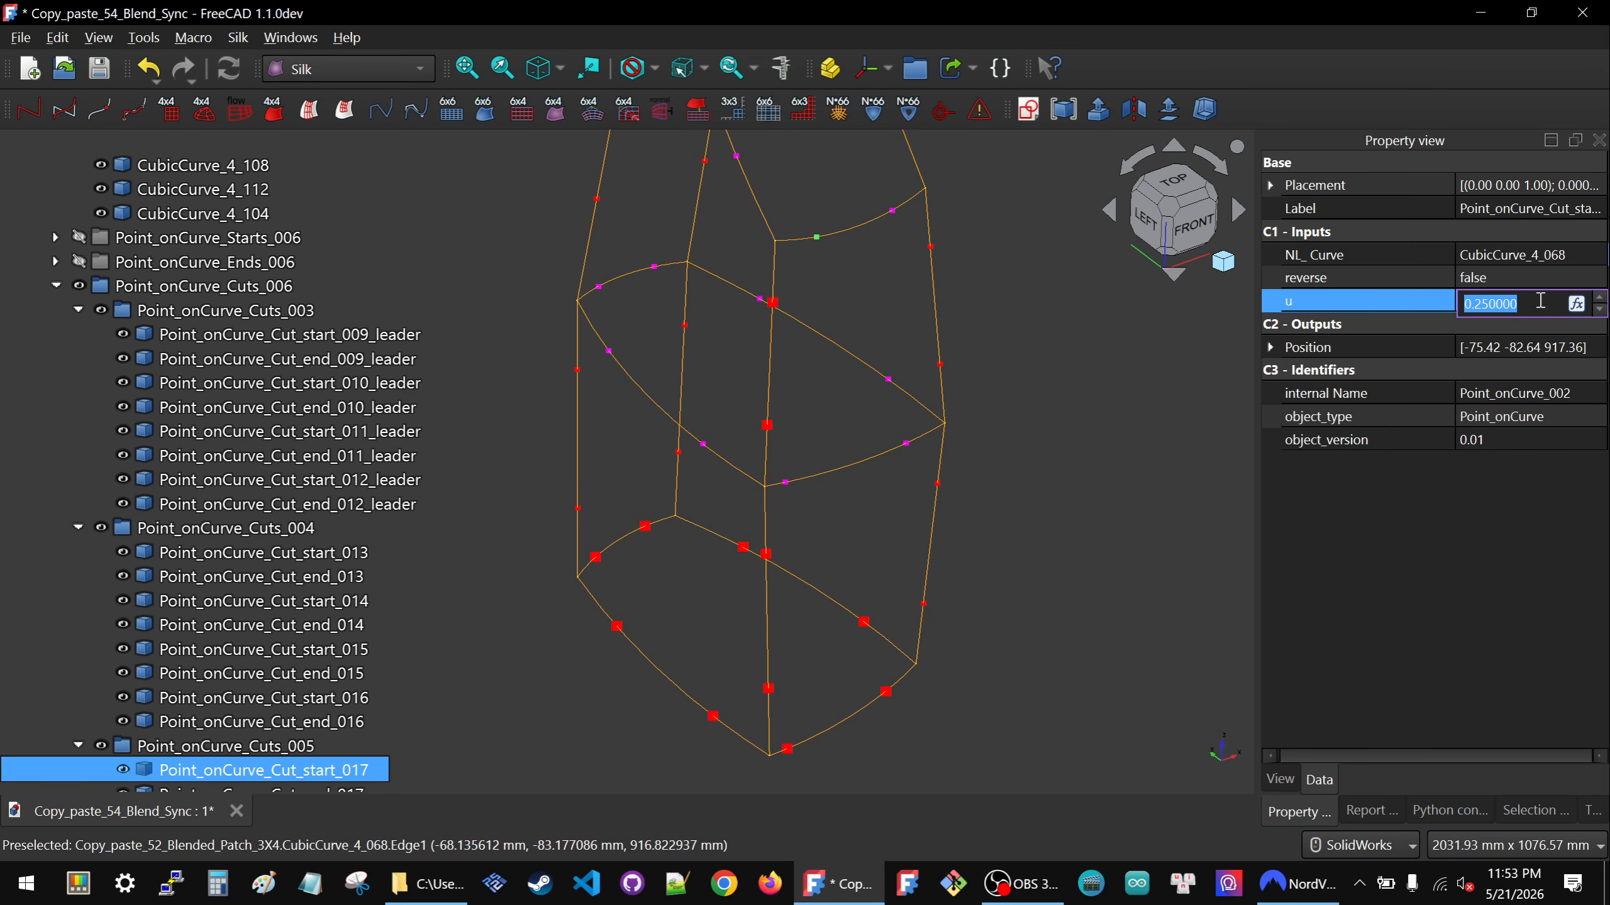
{"action": "key", "text": "="}
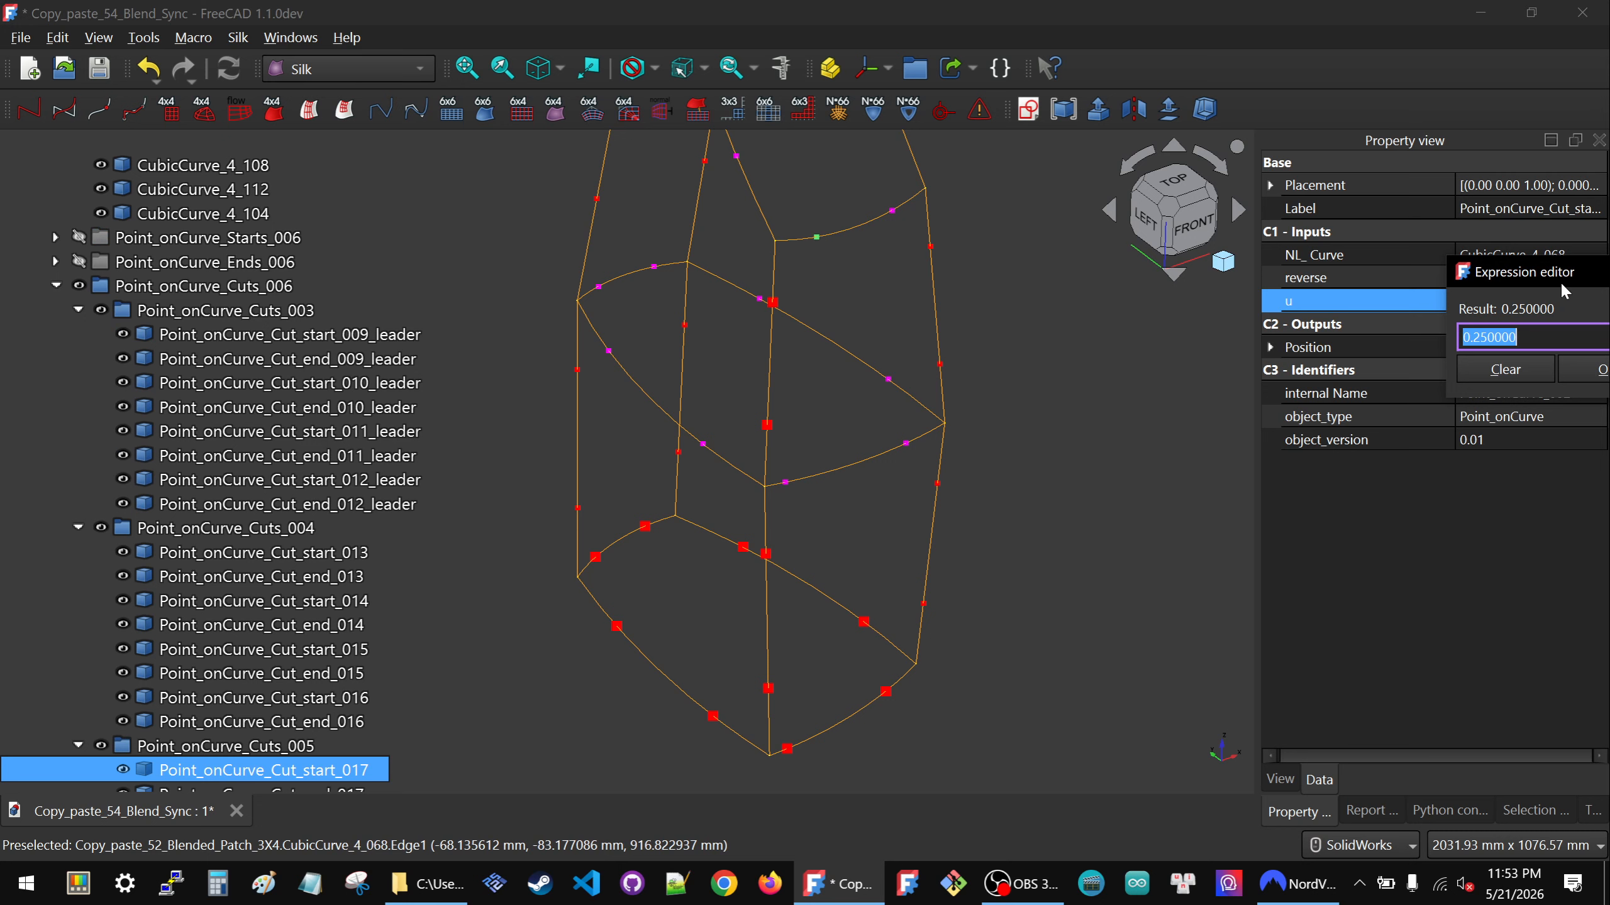
{"action": "left_click_drag", "start_coordinate": [1554, 273], "coordinate": [1081, 492]}
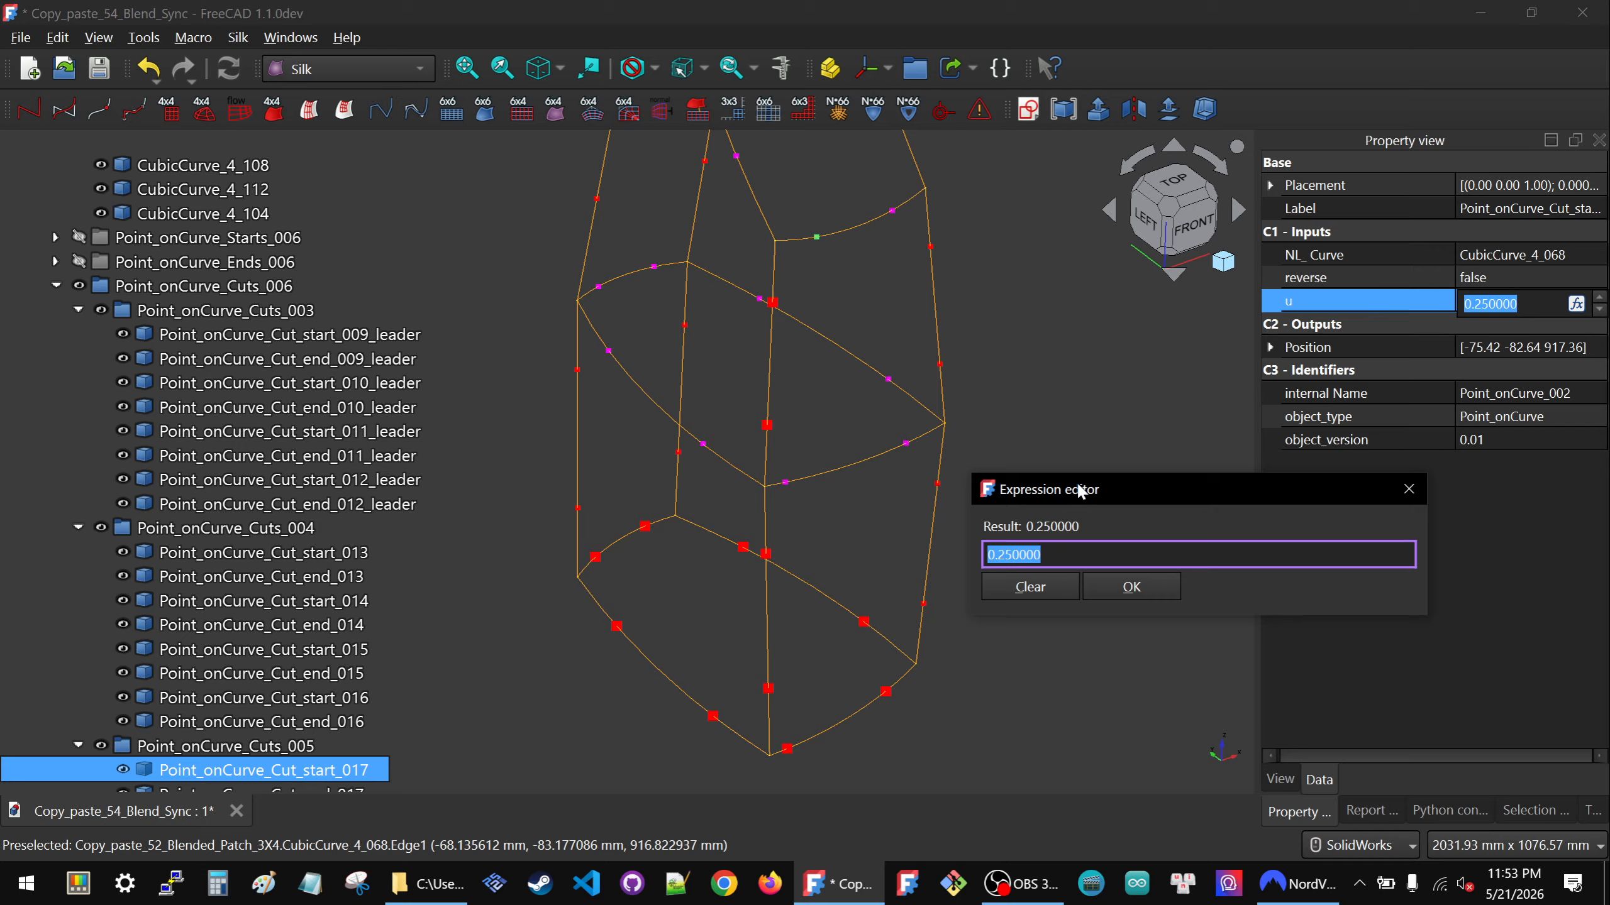
{"action": "key", "text": "ctrl+v"}
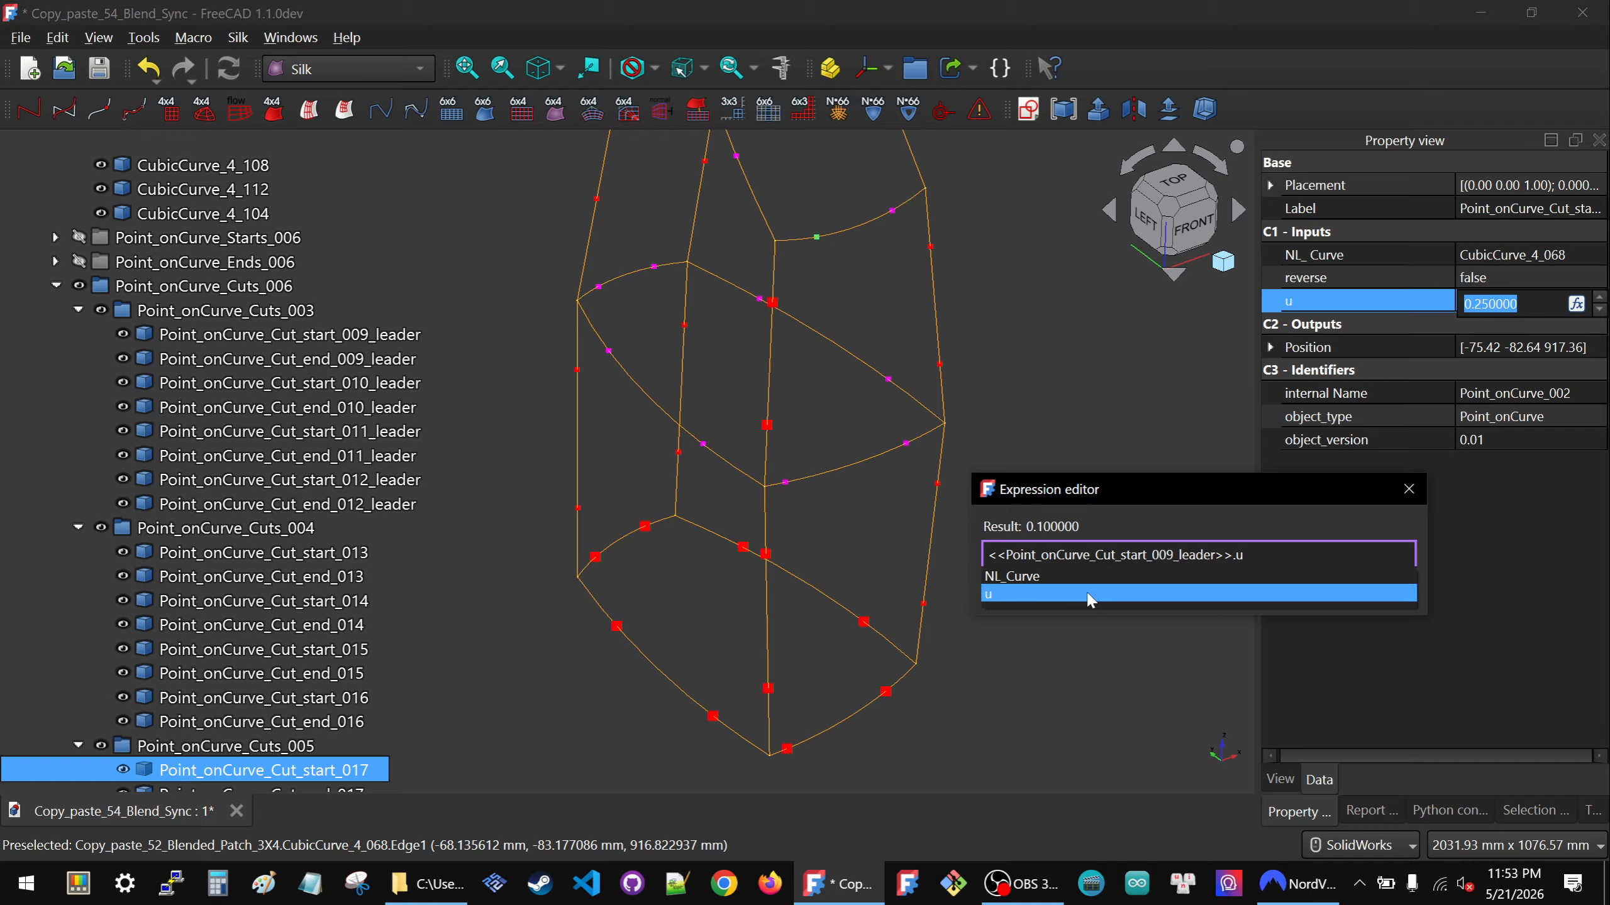
{"action": "left_click", "coordinate": [1028, 591]}
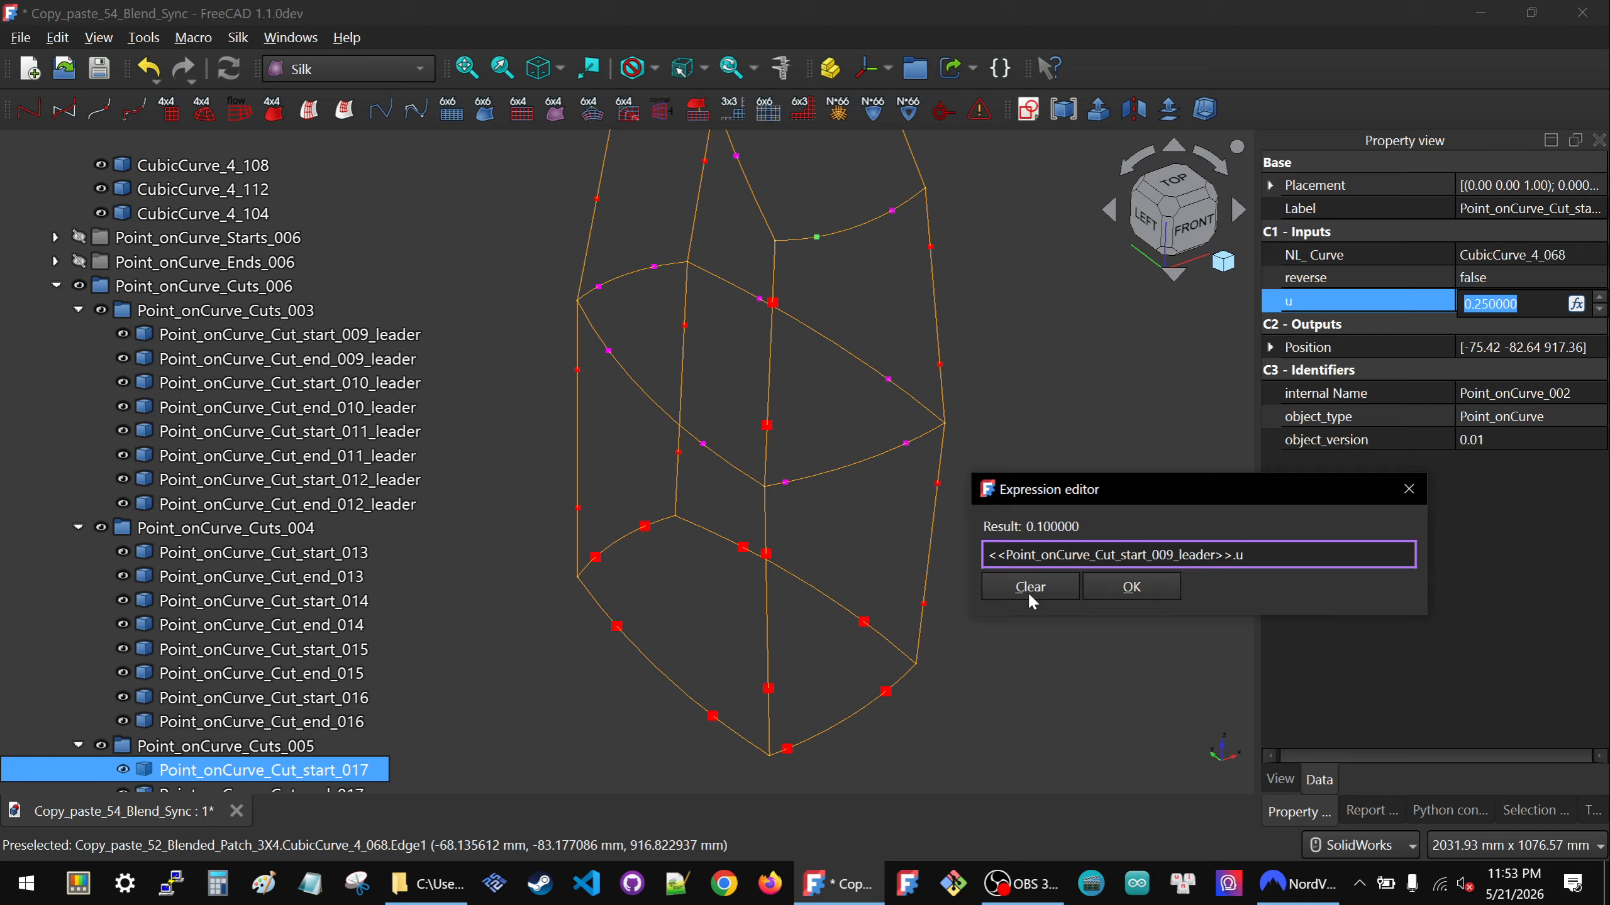
{"action": "left_click", "coordinate": [1147, 588]}
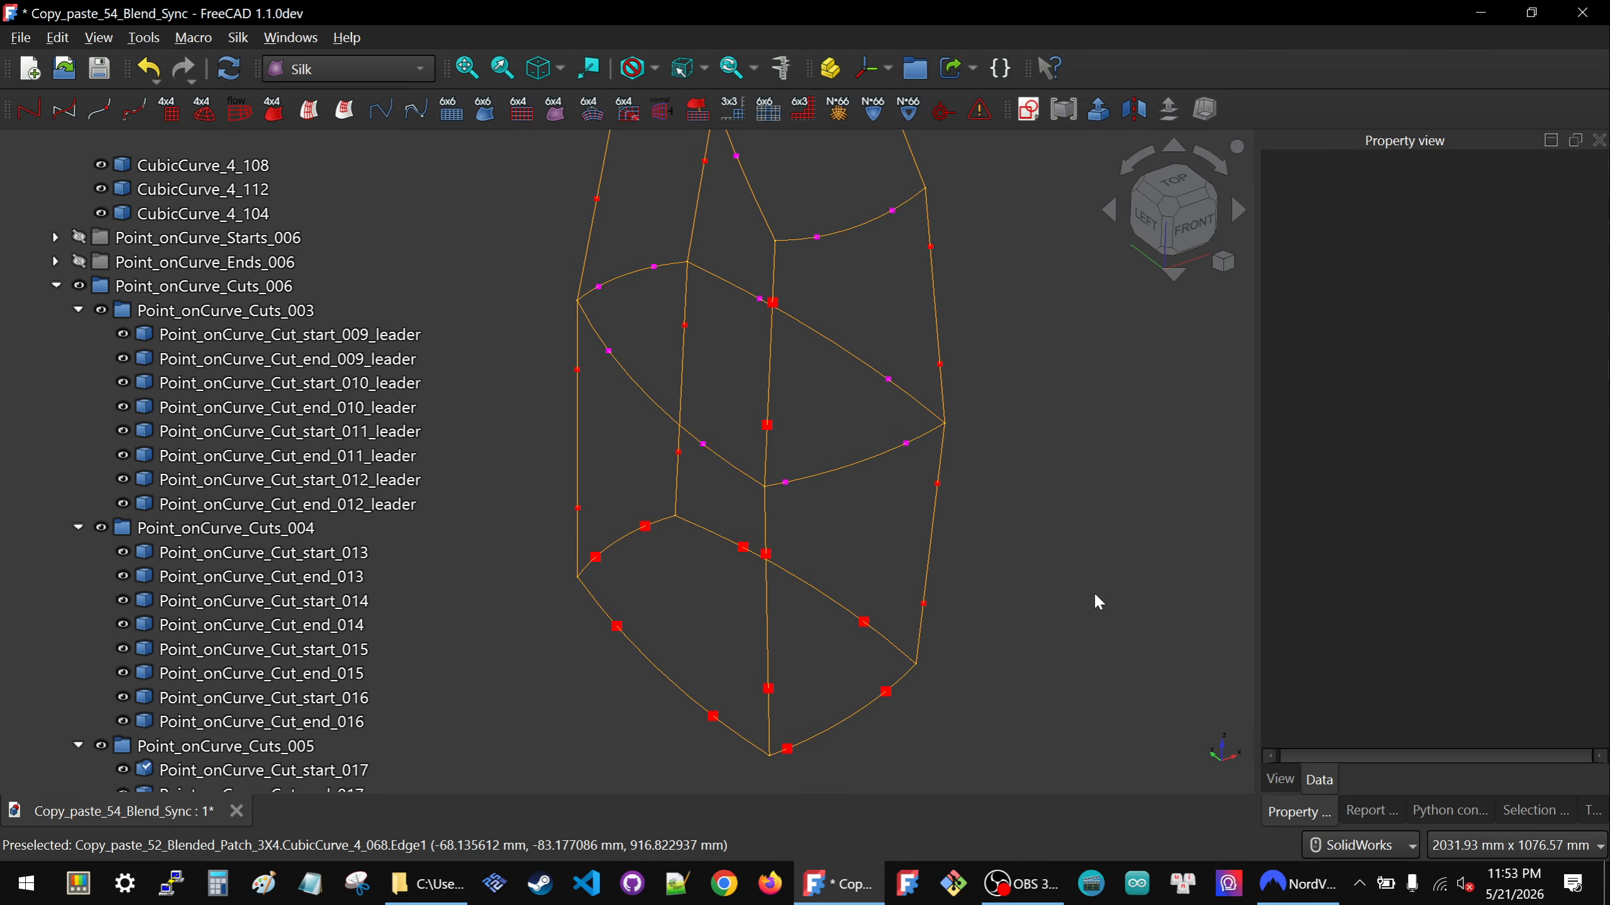
{"action": "key", "text": "ctrl+r"}
Set the u parameter of Point_onCurve_Cut_start_009_leader on the lowest front curve to 0.4 and update the linked points.
{"action": "left_click", "coordinate": [786, 749]}
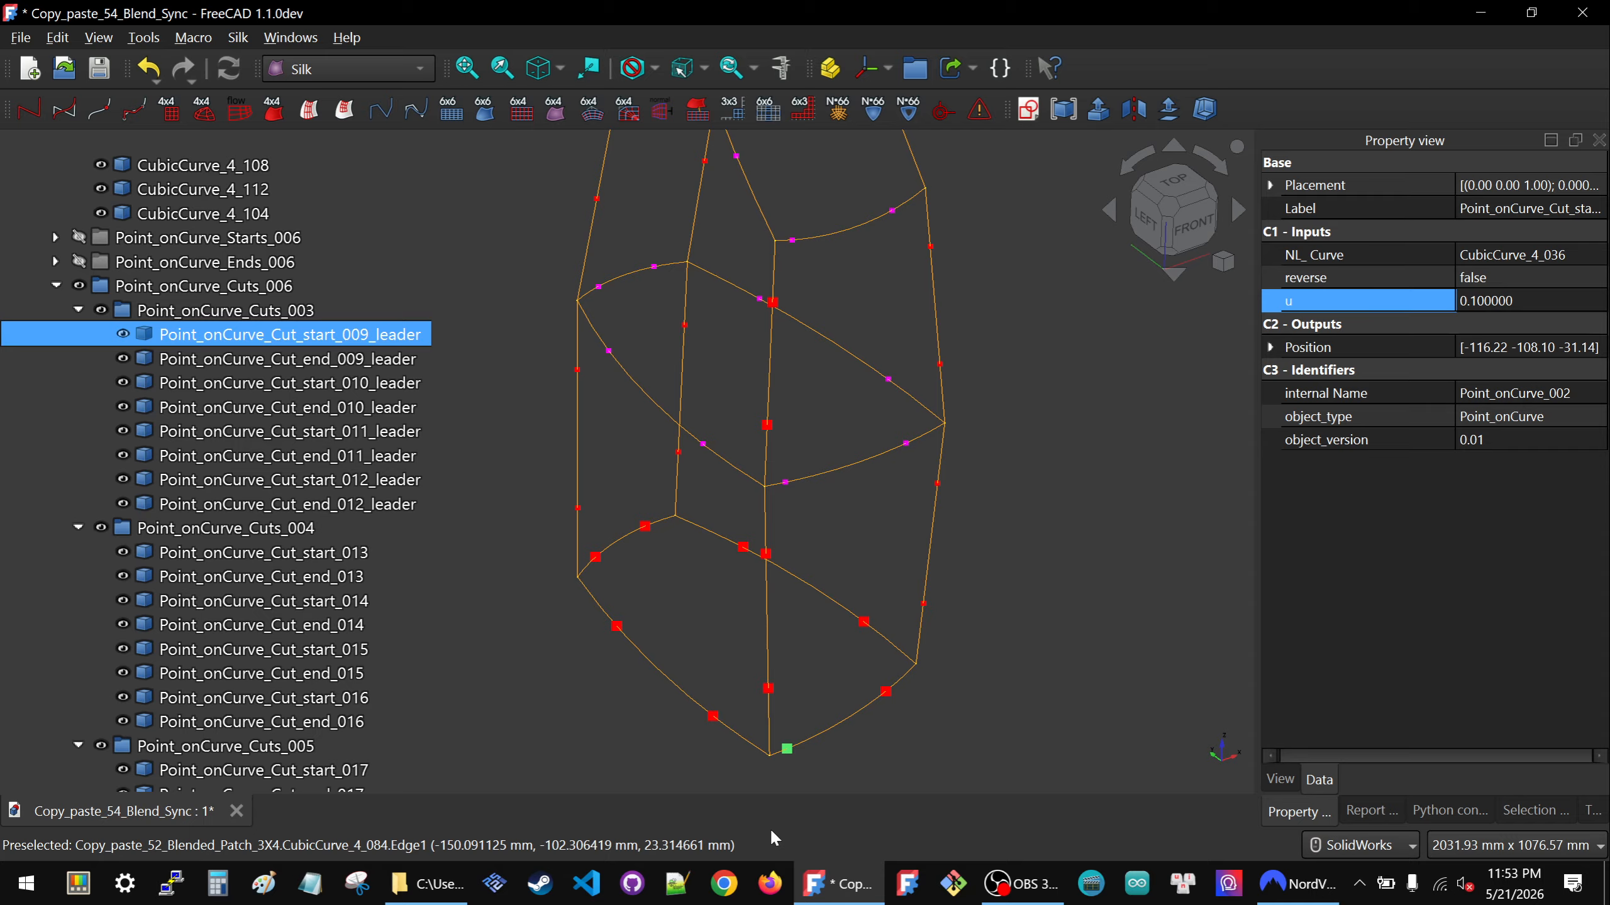
{"action": "left_click", "coordinate": [1565, 303]}
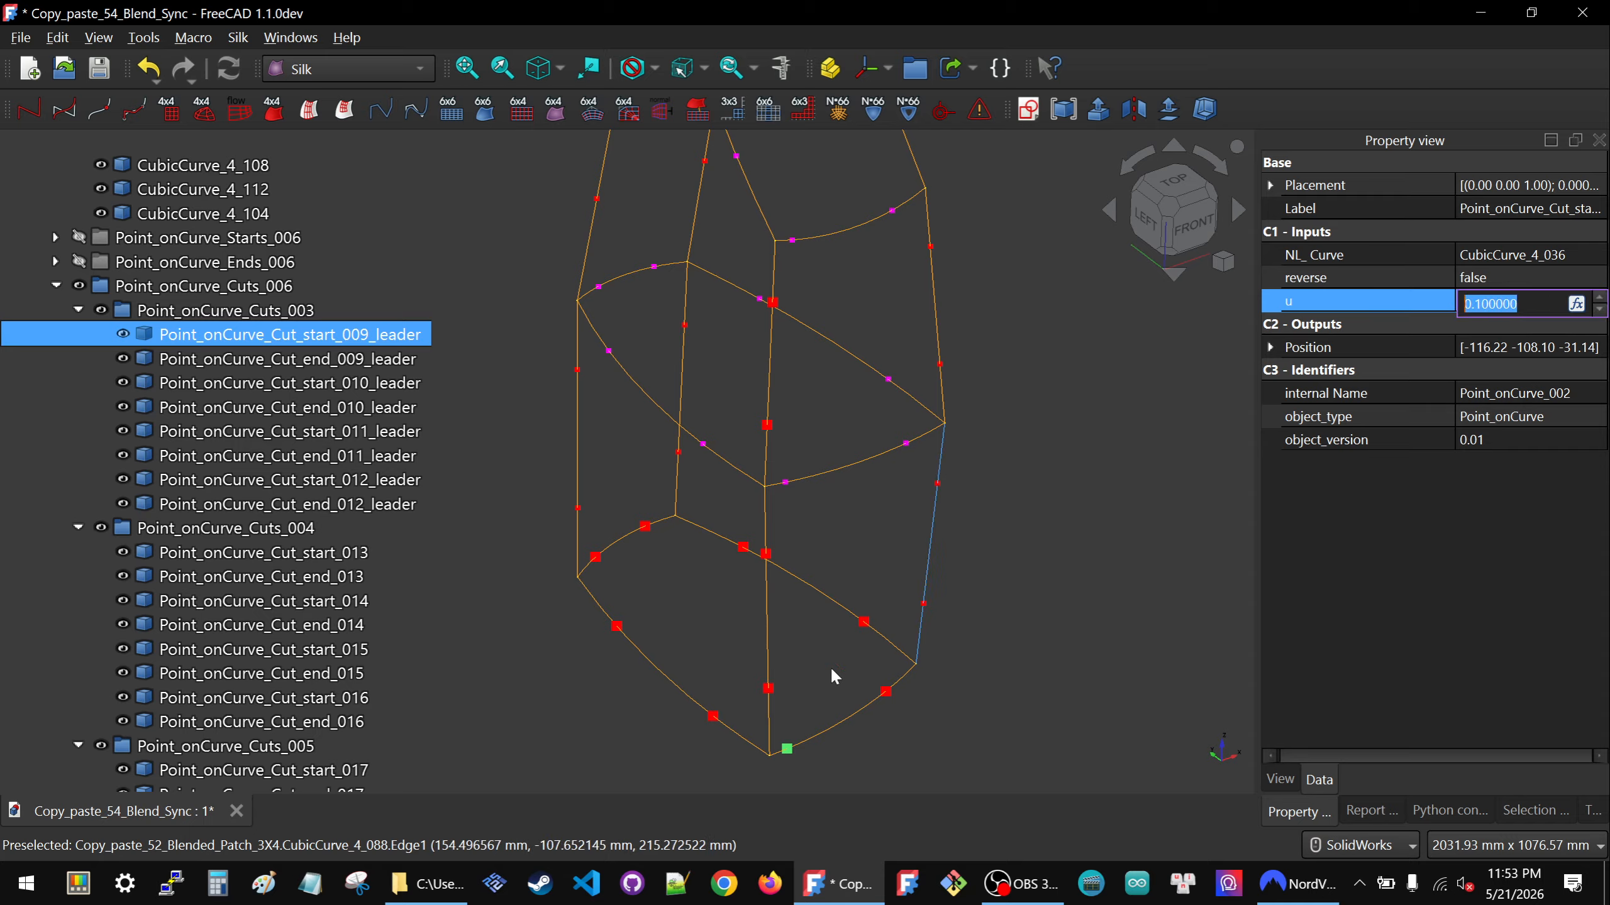
{"action": "type", "text": ".4"}
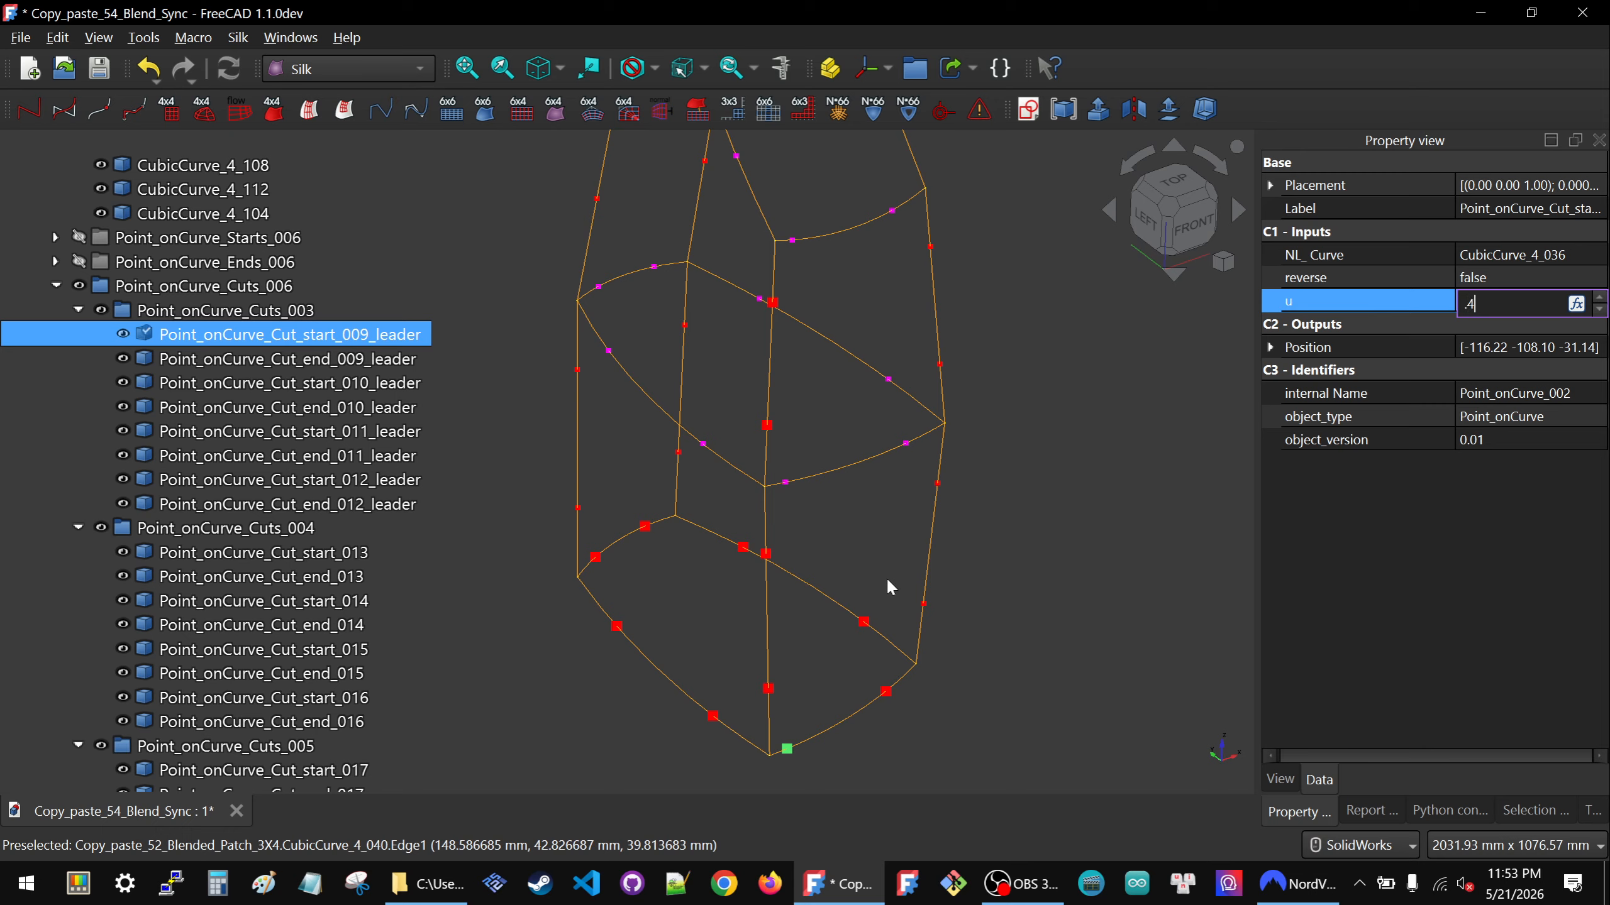
{"action": "key", "text": "Return"}
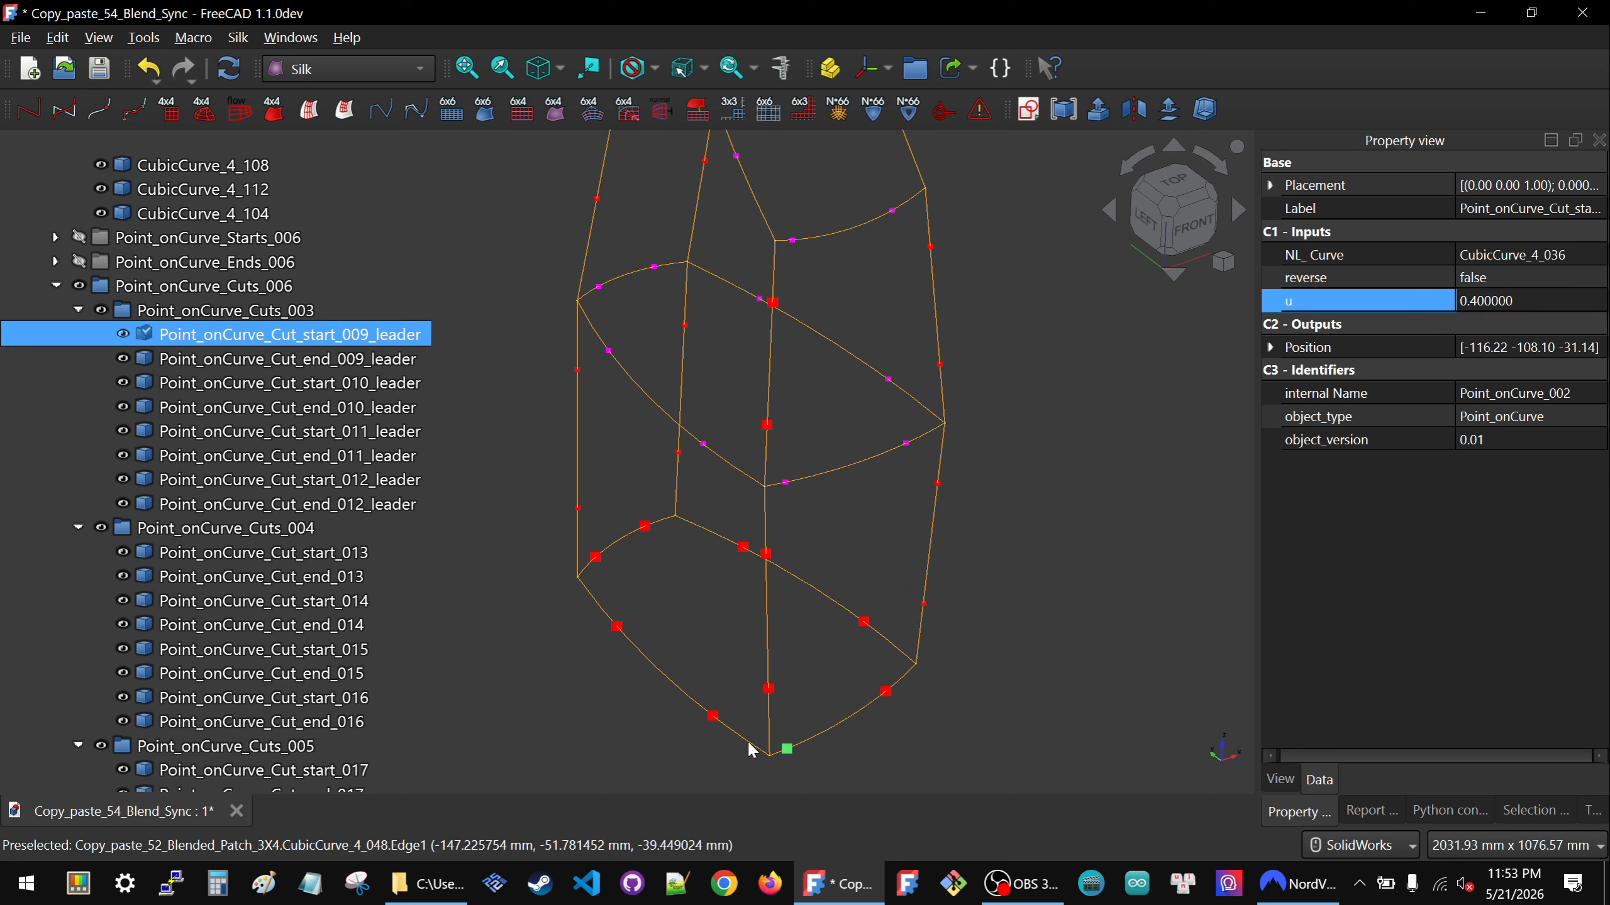
{"action": "left_click", "coordinate": [838, 726]}
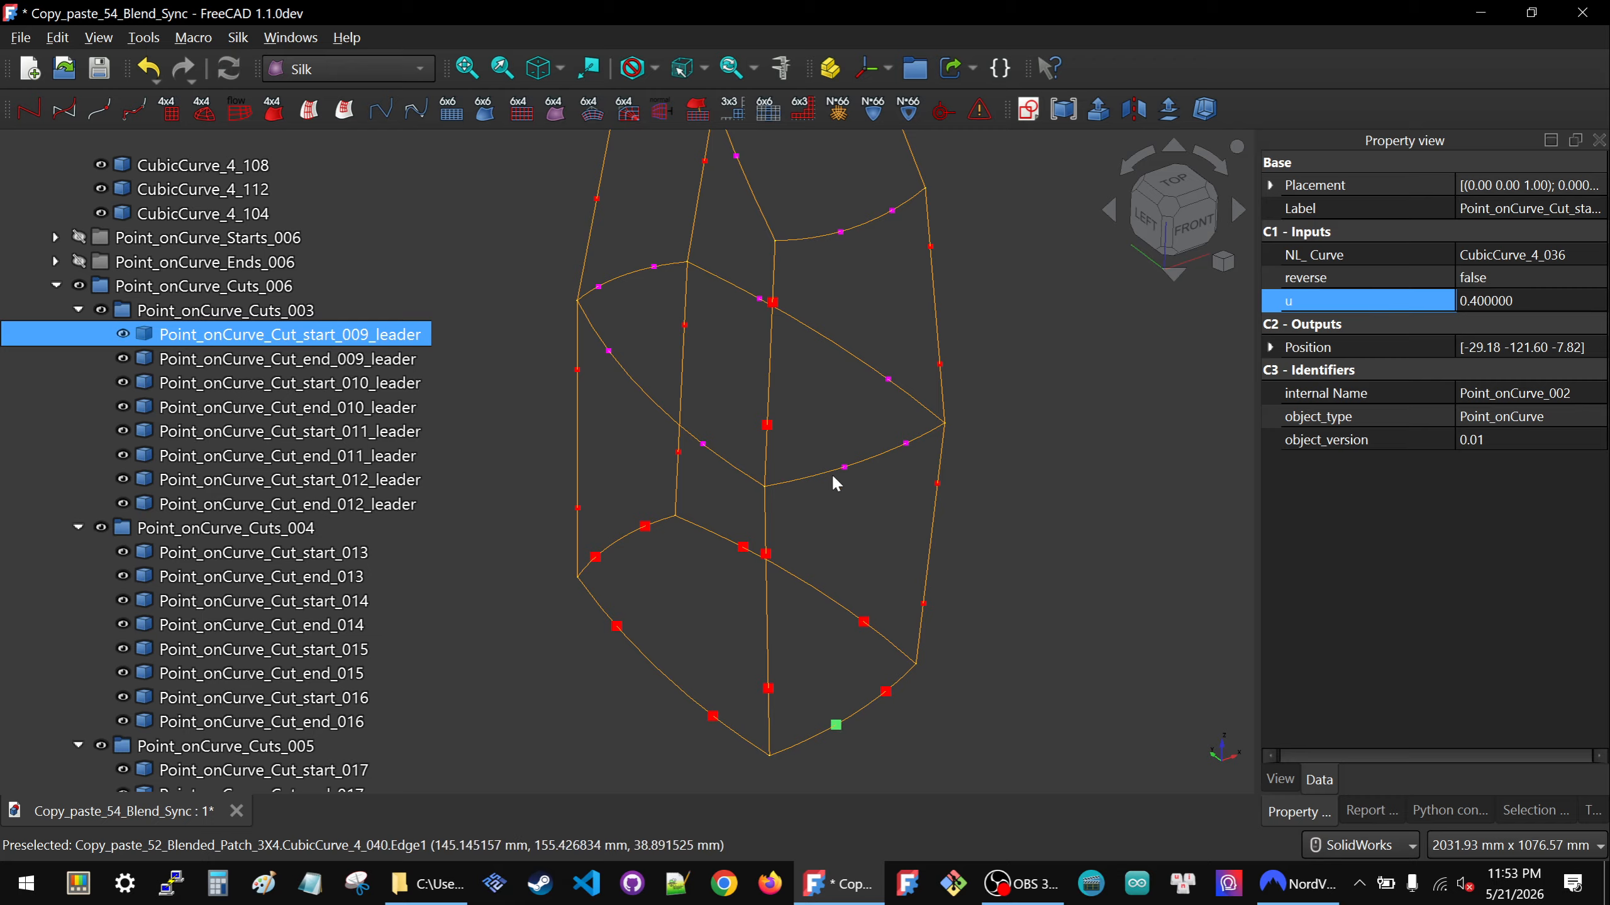
Copy the name of Point_onCurve_Cut_end_009_leader, the other cut point on the lowest front curve, and clear the selection.
{"action": "left_click", "coordinate": [886, 691]}
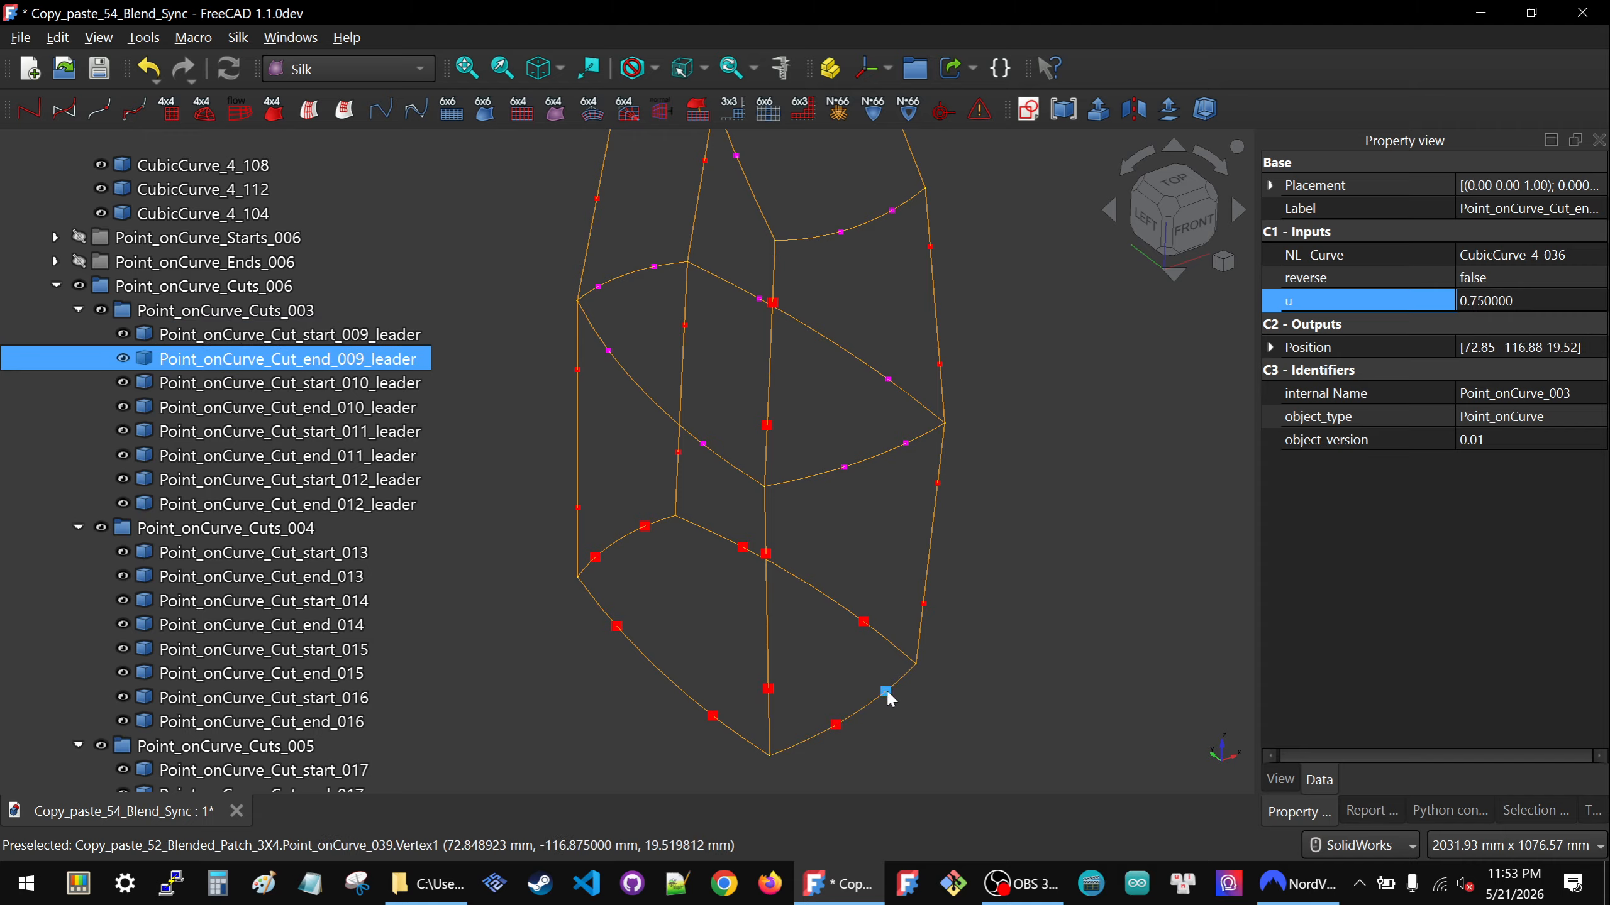
{"action": "left_click", "coordinate": [237, 361]}
{"action": "key", "text": "ctrl+c"}
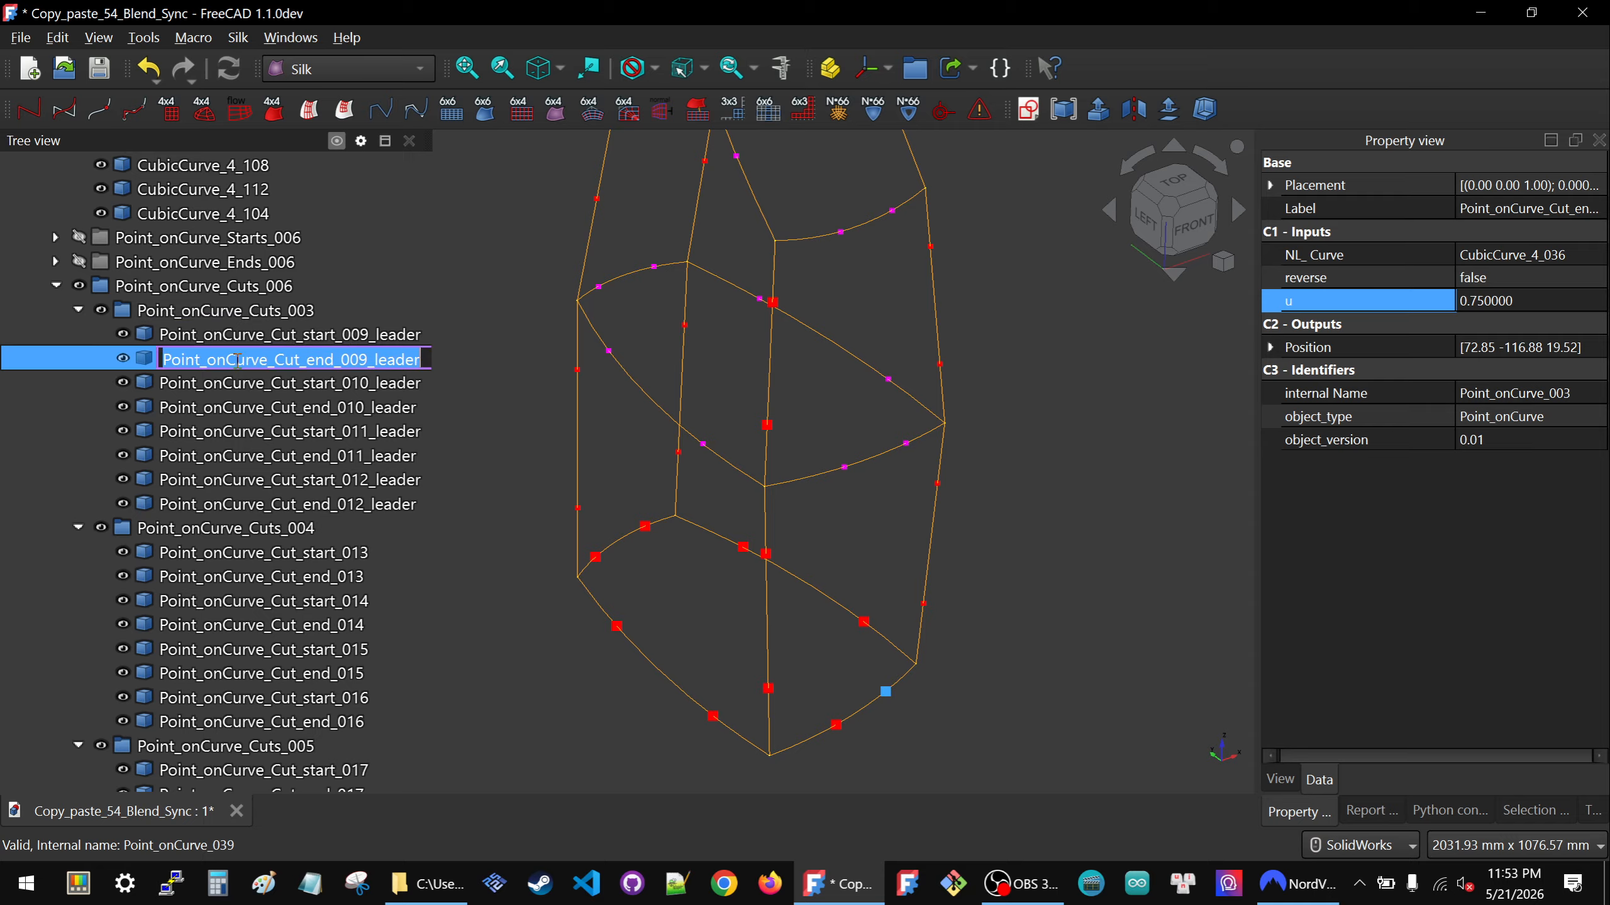
{"action": "left_click", "coordinate": [995, 594]}
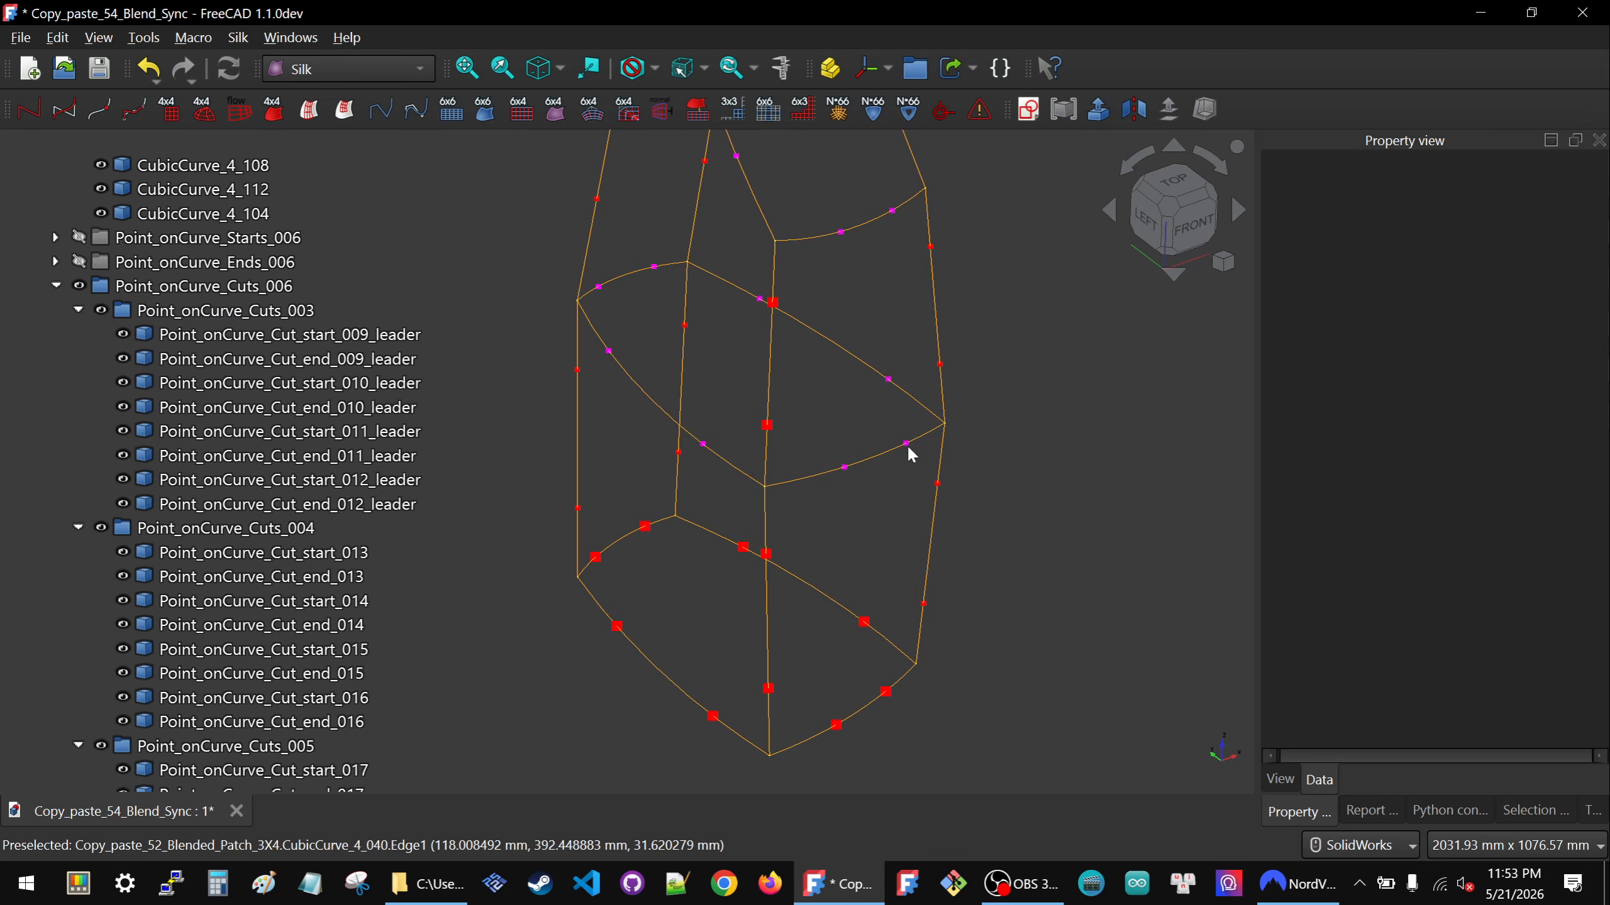
Link the u parameter of Point_onCurve_Cut_end_013 on the middle front curve to <<Point_onCurve_Cut_end_009_leader>>.u and copy the expression.
{"action": "left_click", "coordinate": [906, 443]}
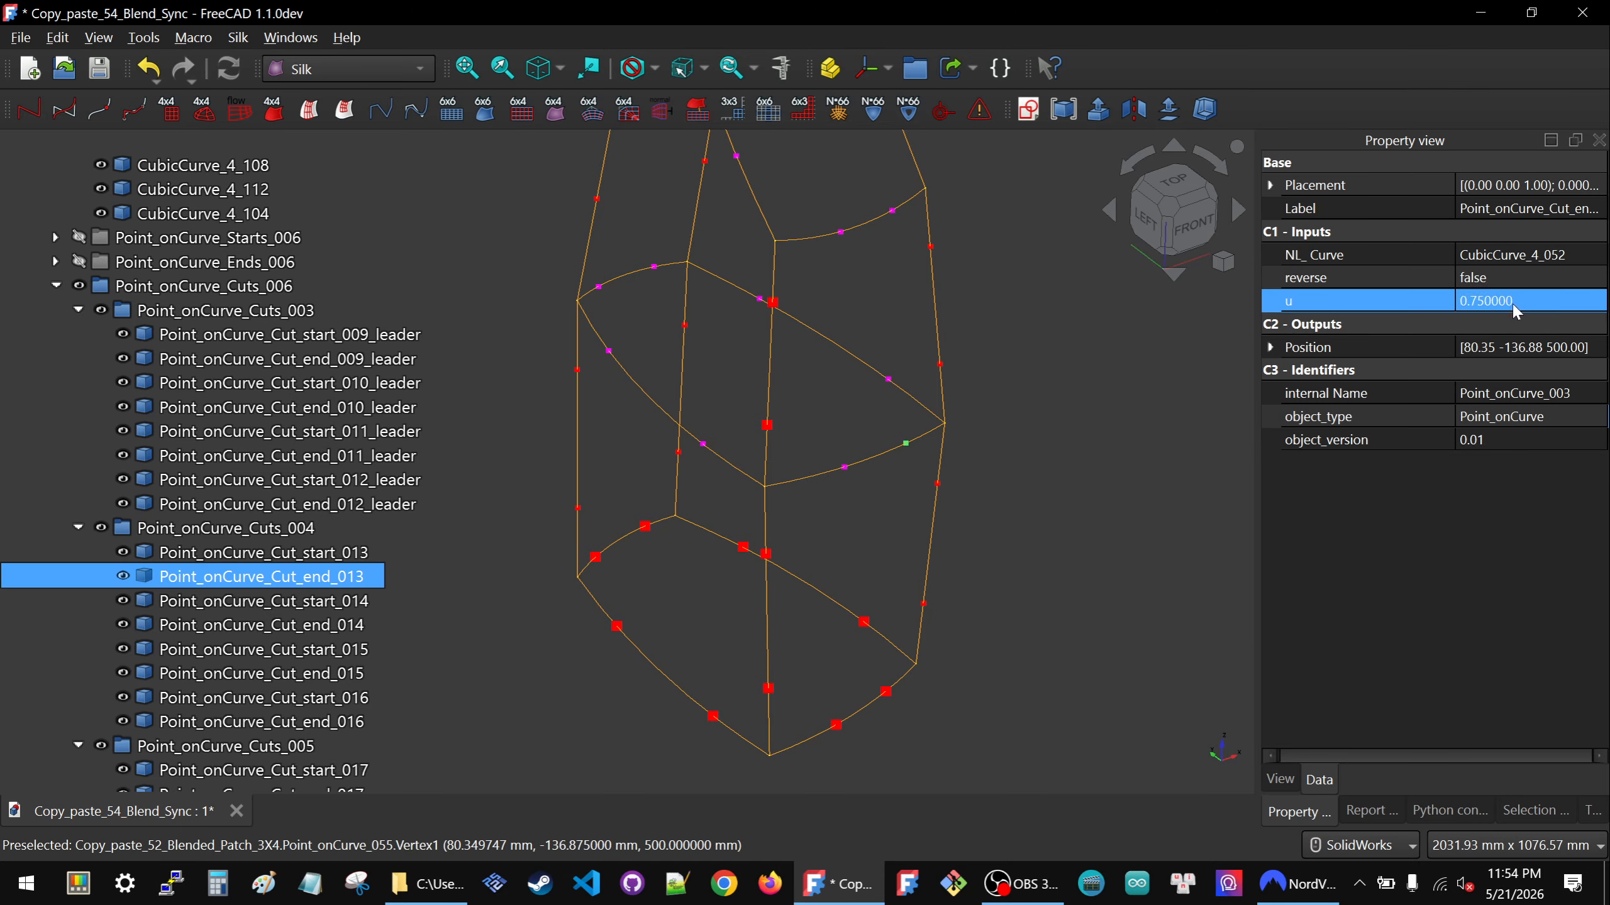
{"action": "left_click", "coordinate": [1517, 304]}
{"action": "key", "text": "equal"}
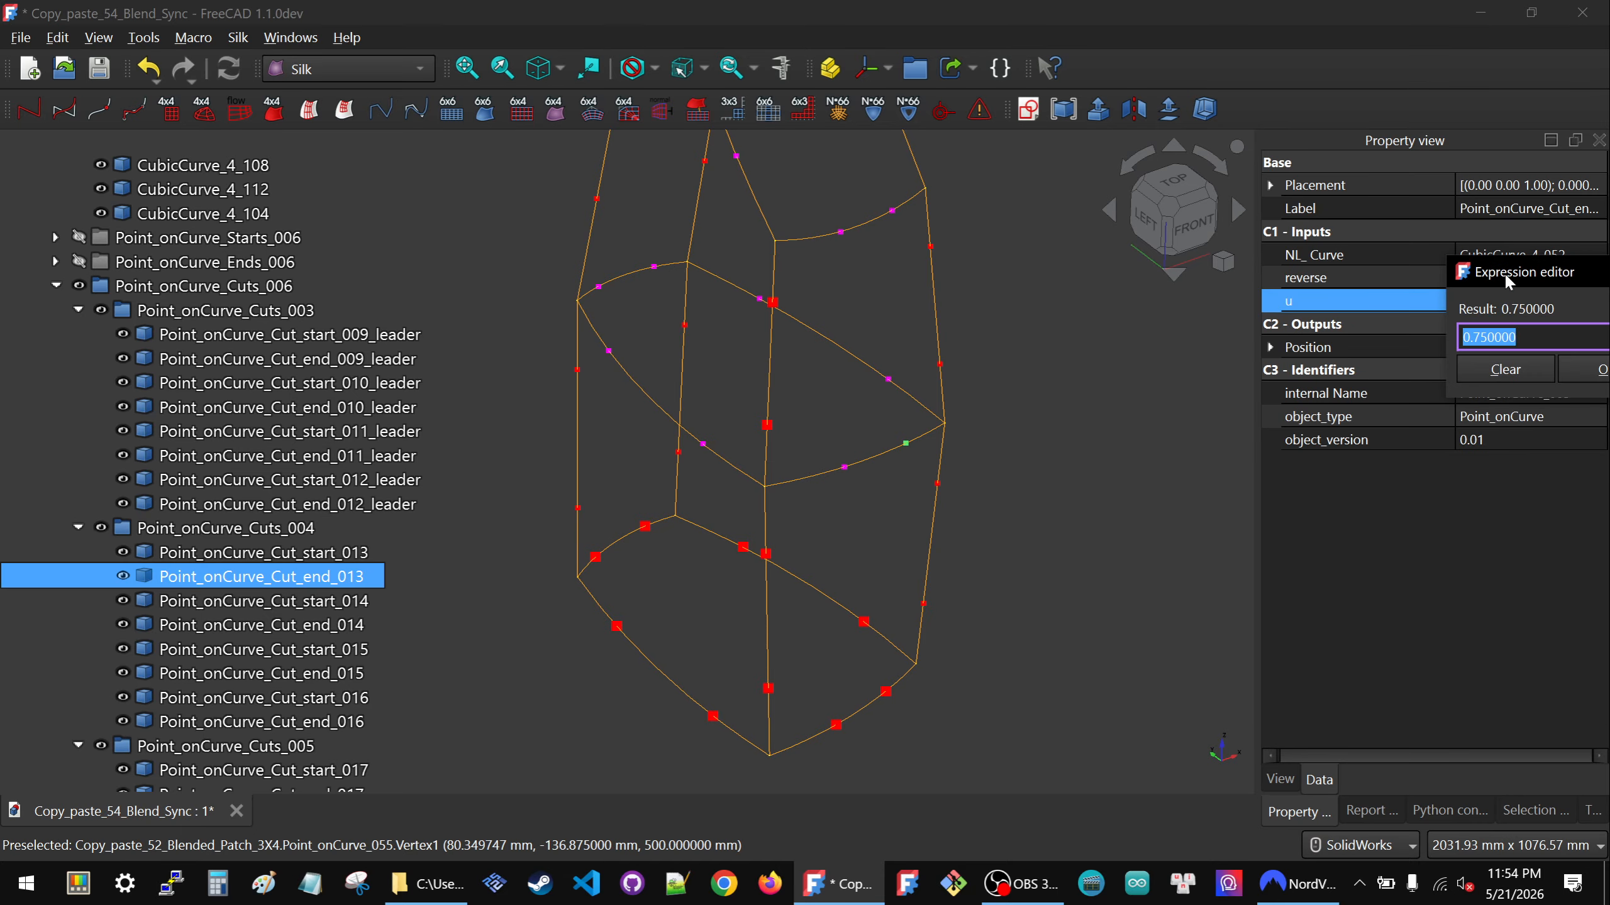
{"action": "left_click_drag", "start_coordinate": [1504, 272], "coordinate": [1025, 374]}
{"action": "key", "text": "ctrl+v"}
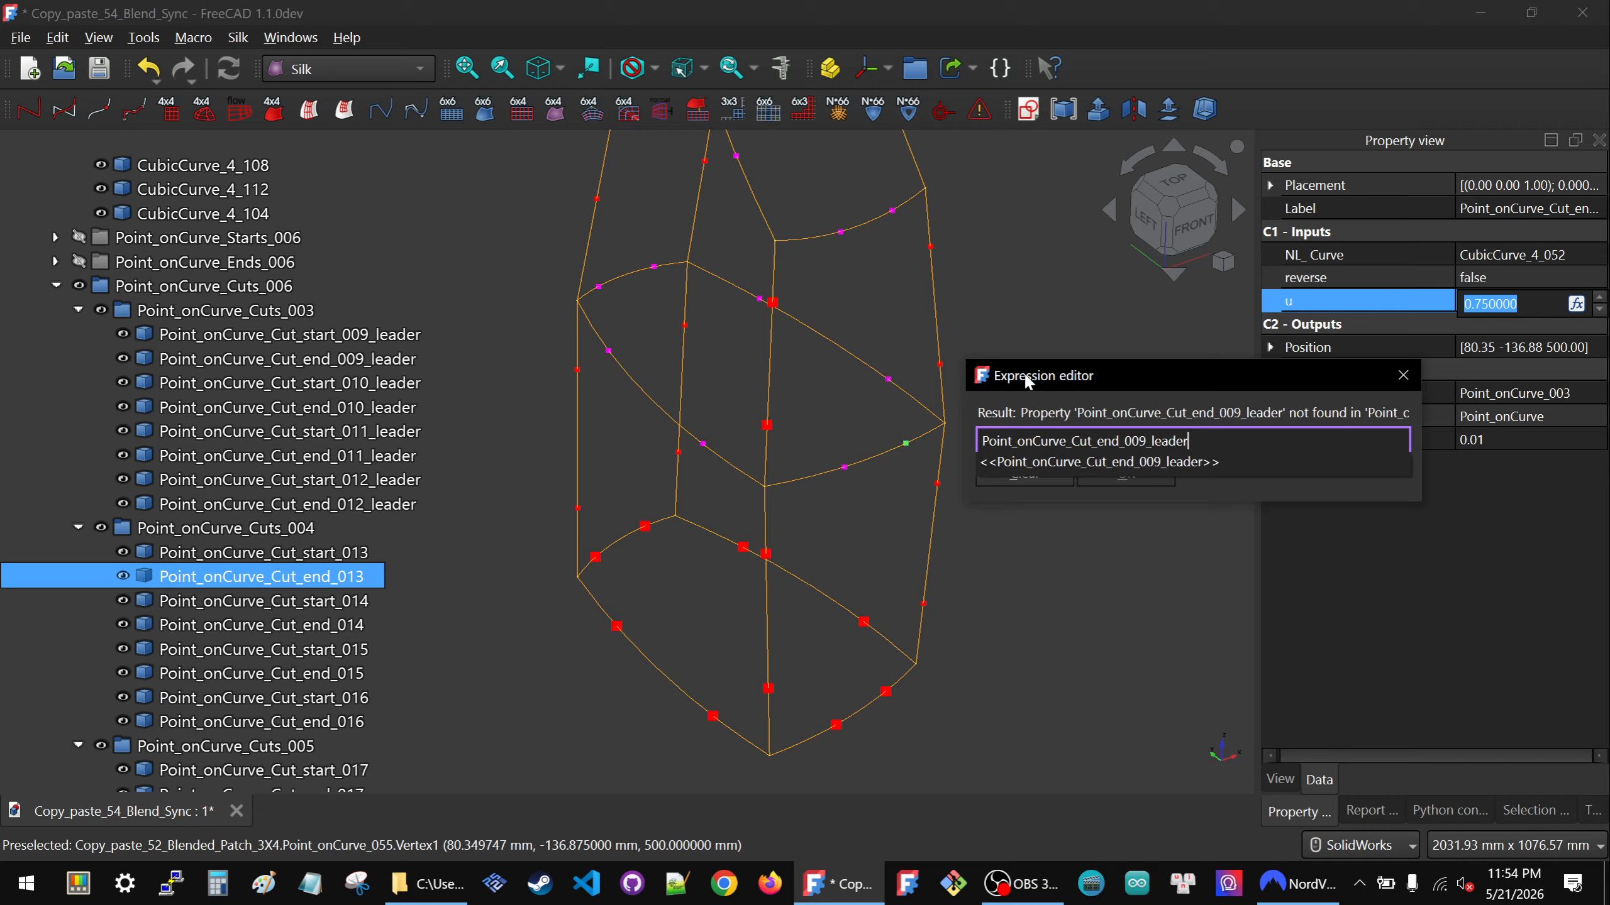
{"action": "left_click", "coordinate": [1172, 461]}
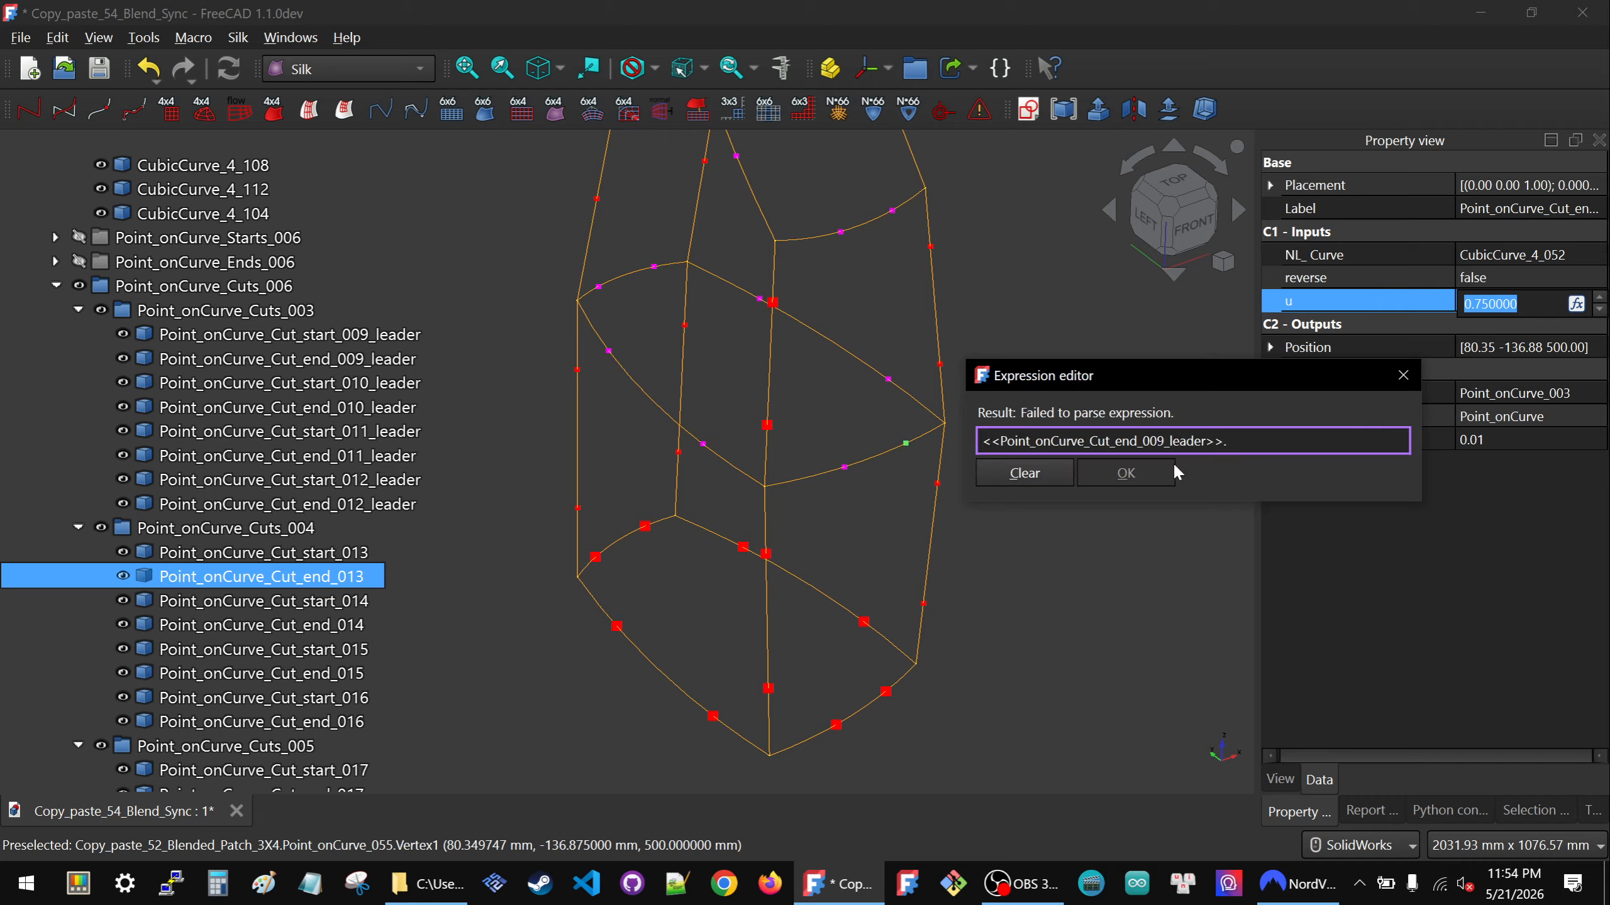
{"action": "type", "text": "u"}
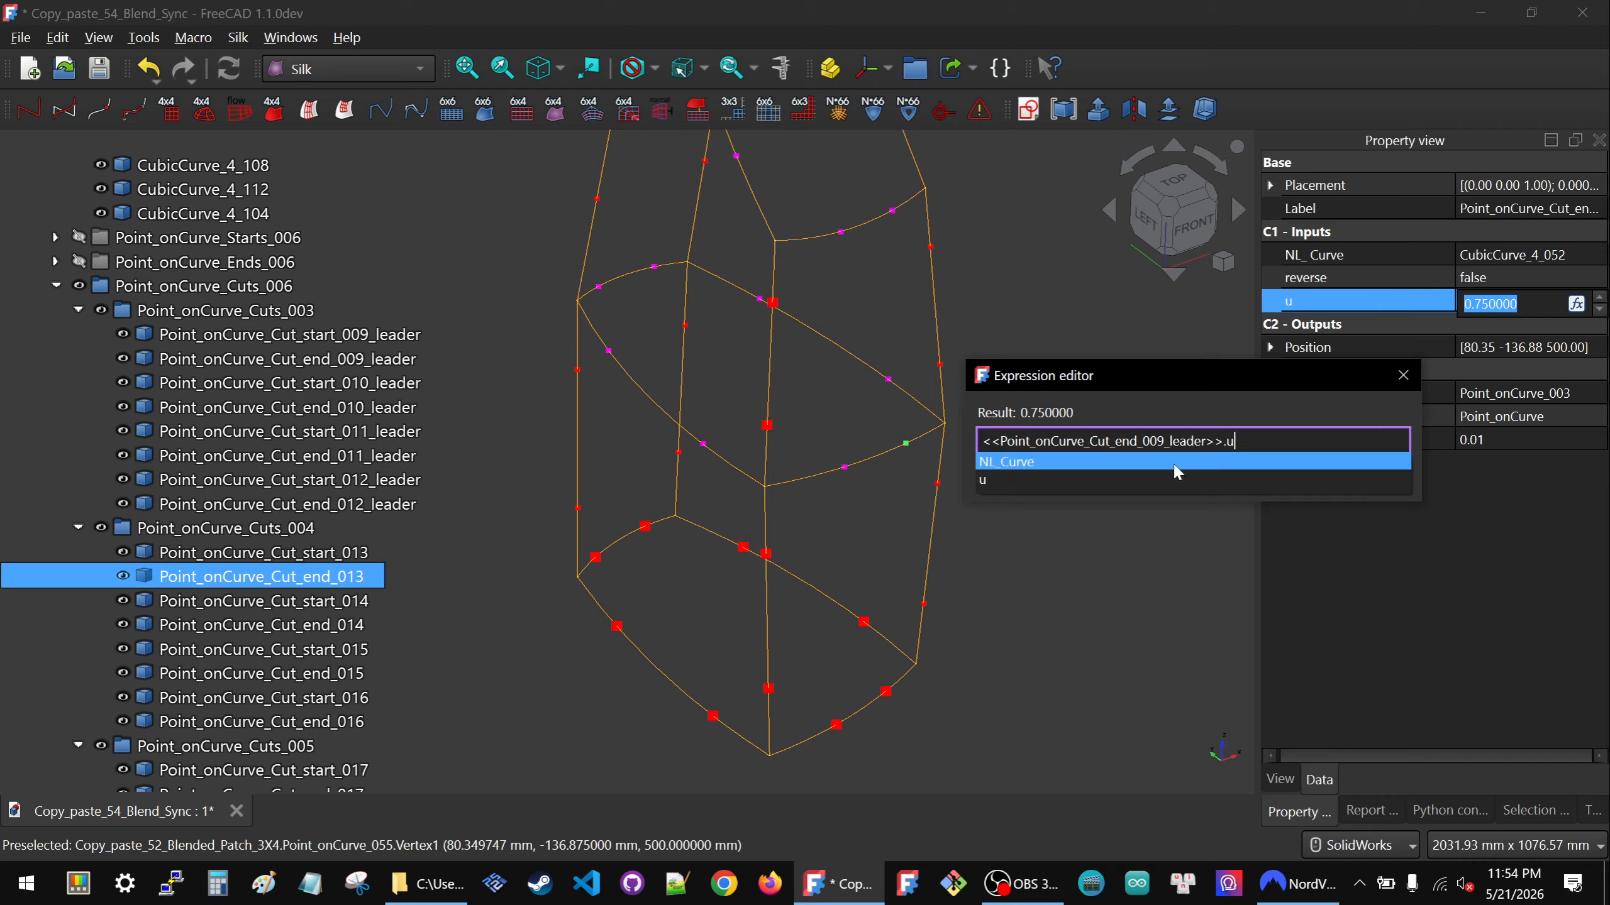
{"action": "left_click", "coordinate": [1044, 480]}
{"action": "left_click_drag", "start_coordinate": [1300, 442], "coordinate": [890, 423]}
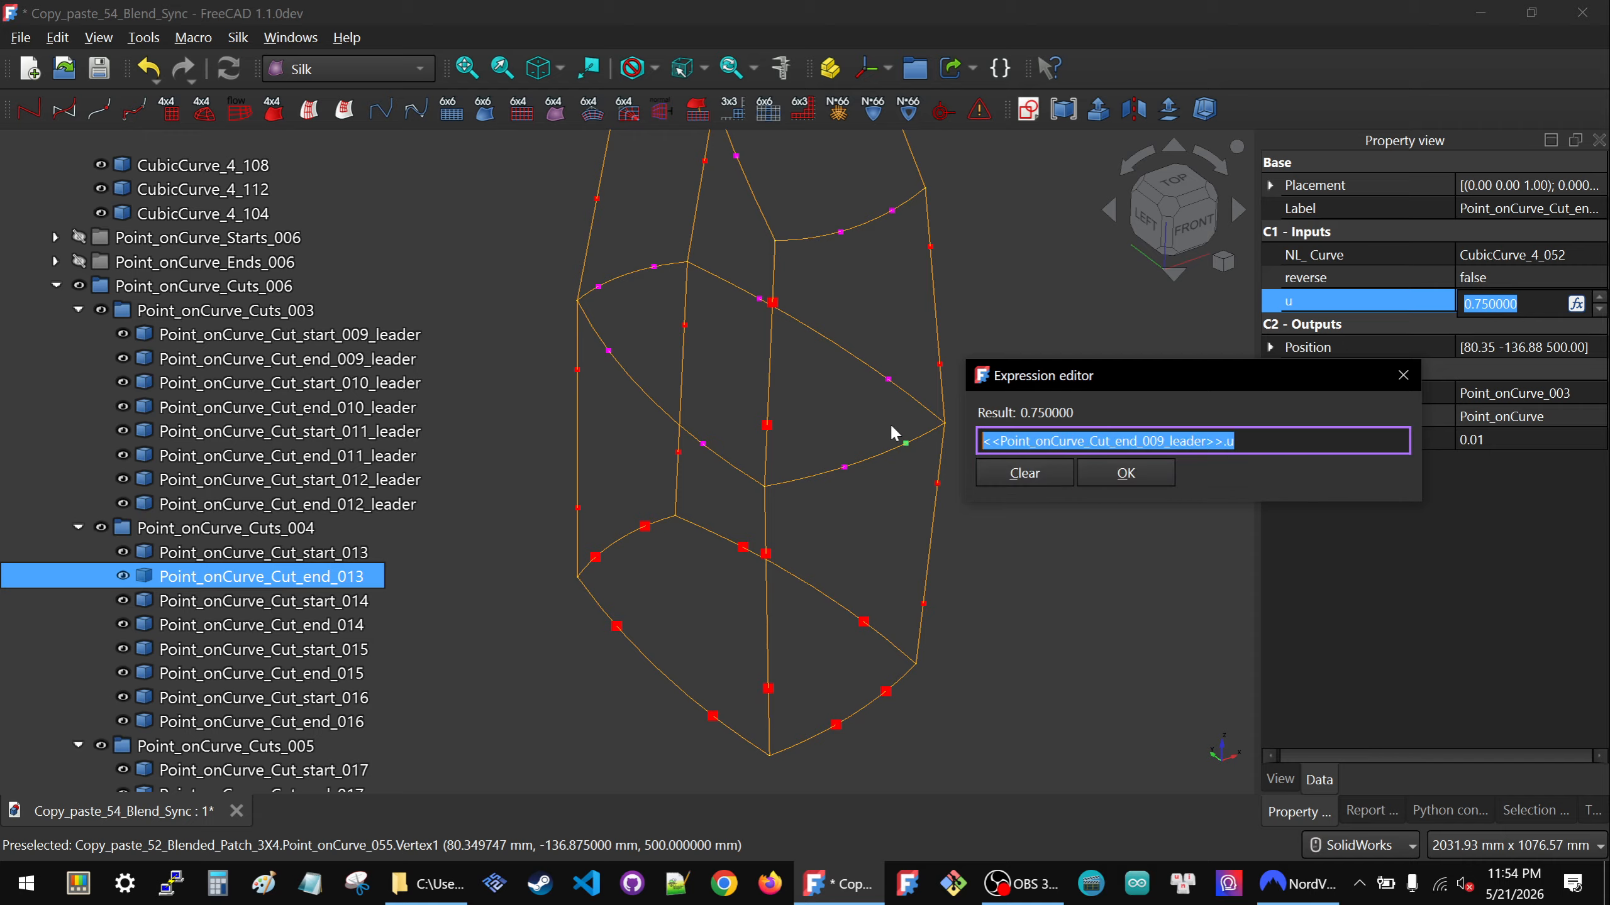
{"action": "left_click", "coordinate": [1126, 473]}
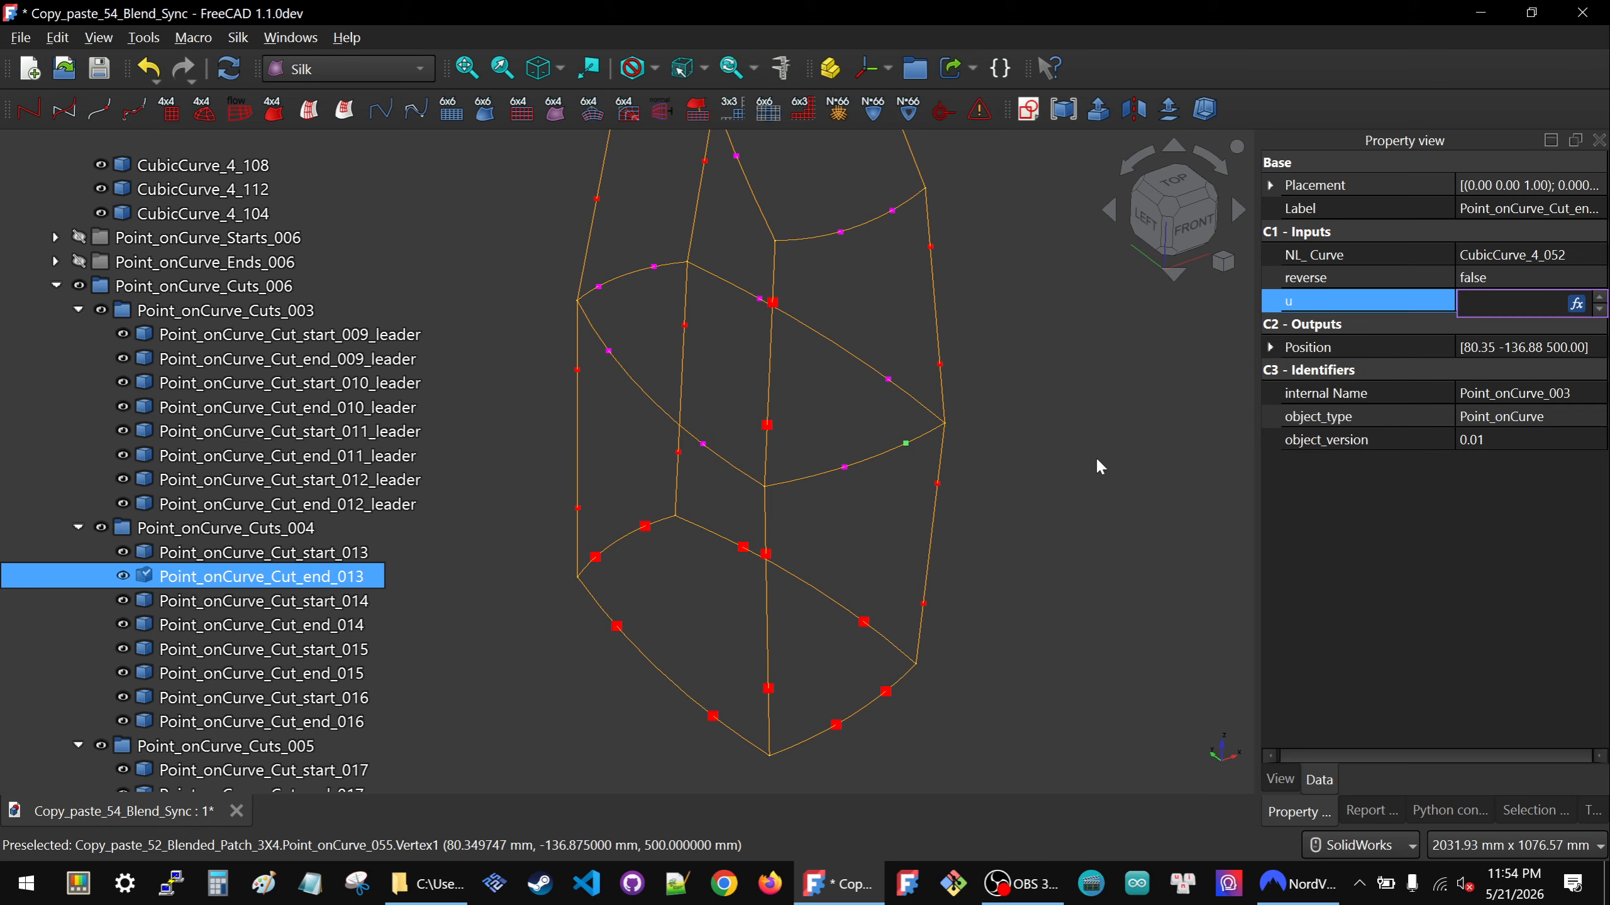
Link the u parameter of Point_onCurve_Cut_end_017 on the upper front curve to <<Point_onCurve_Cut_end_009_leader>>.u with the copied expression.
{"action": "left_click", "coordinate": [892, 210]}
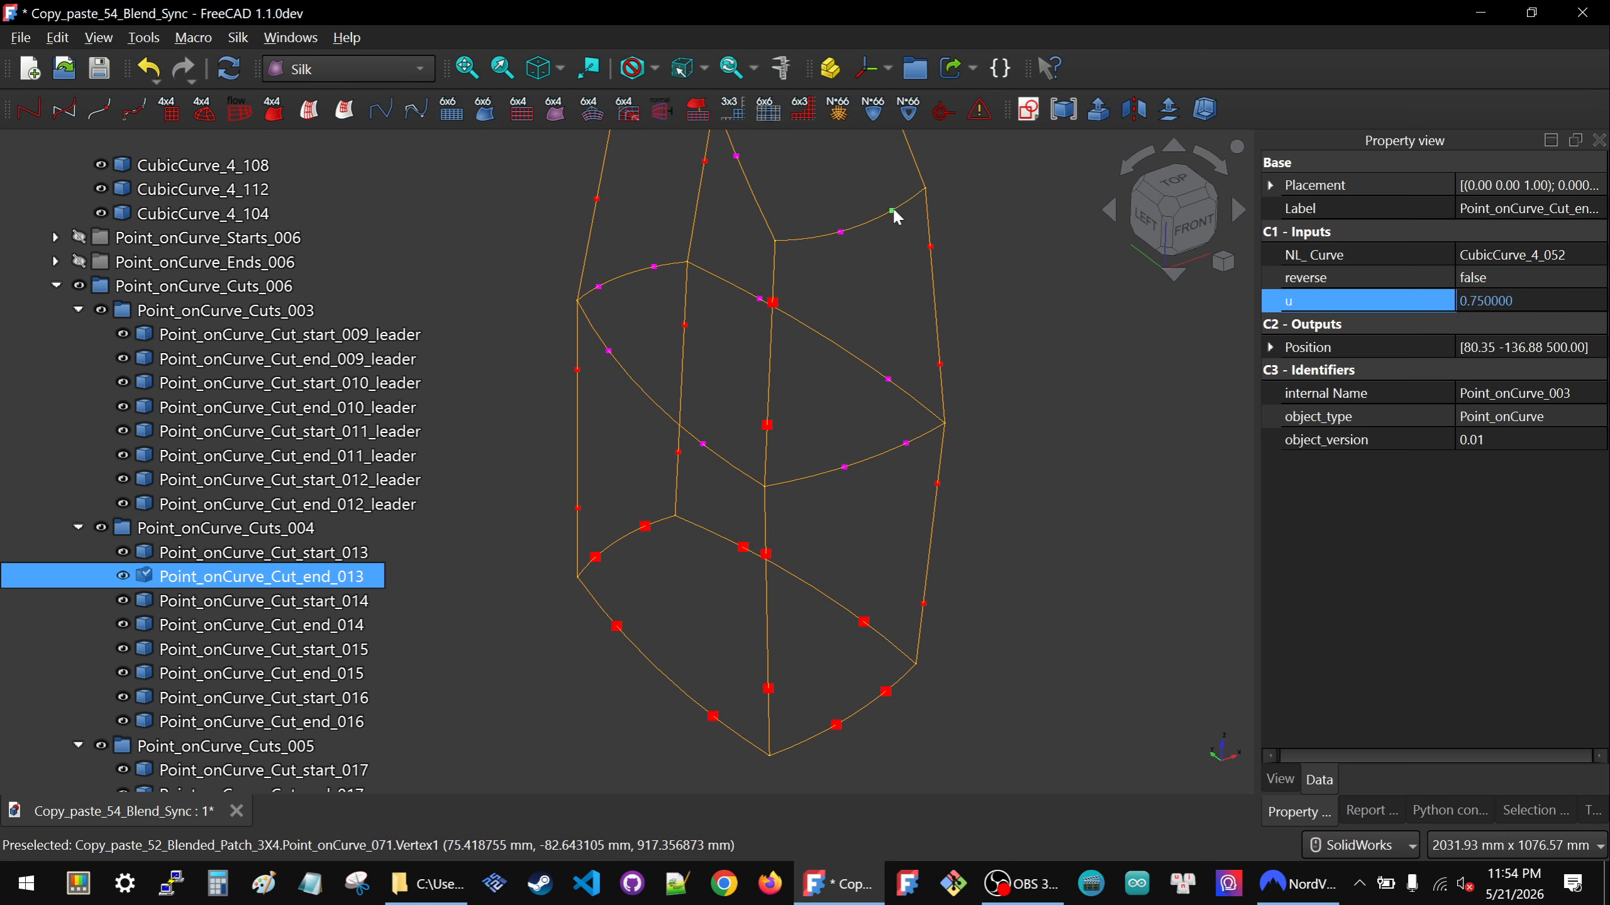
{"action": "left_click", "coordinate": [1559, 303]}
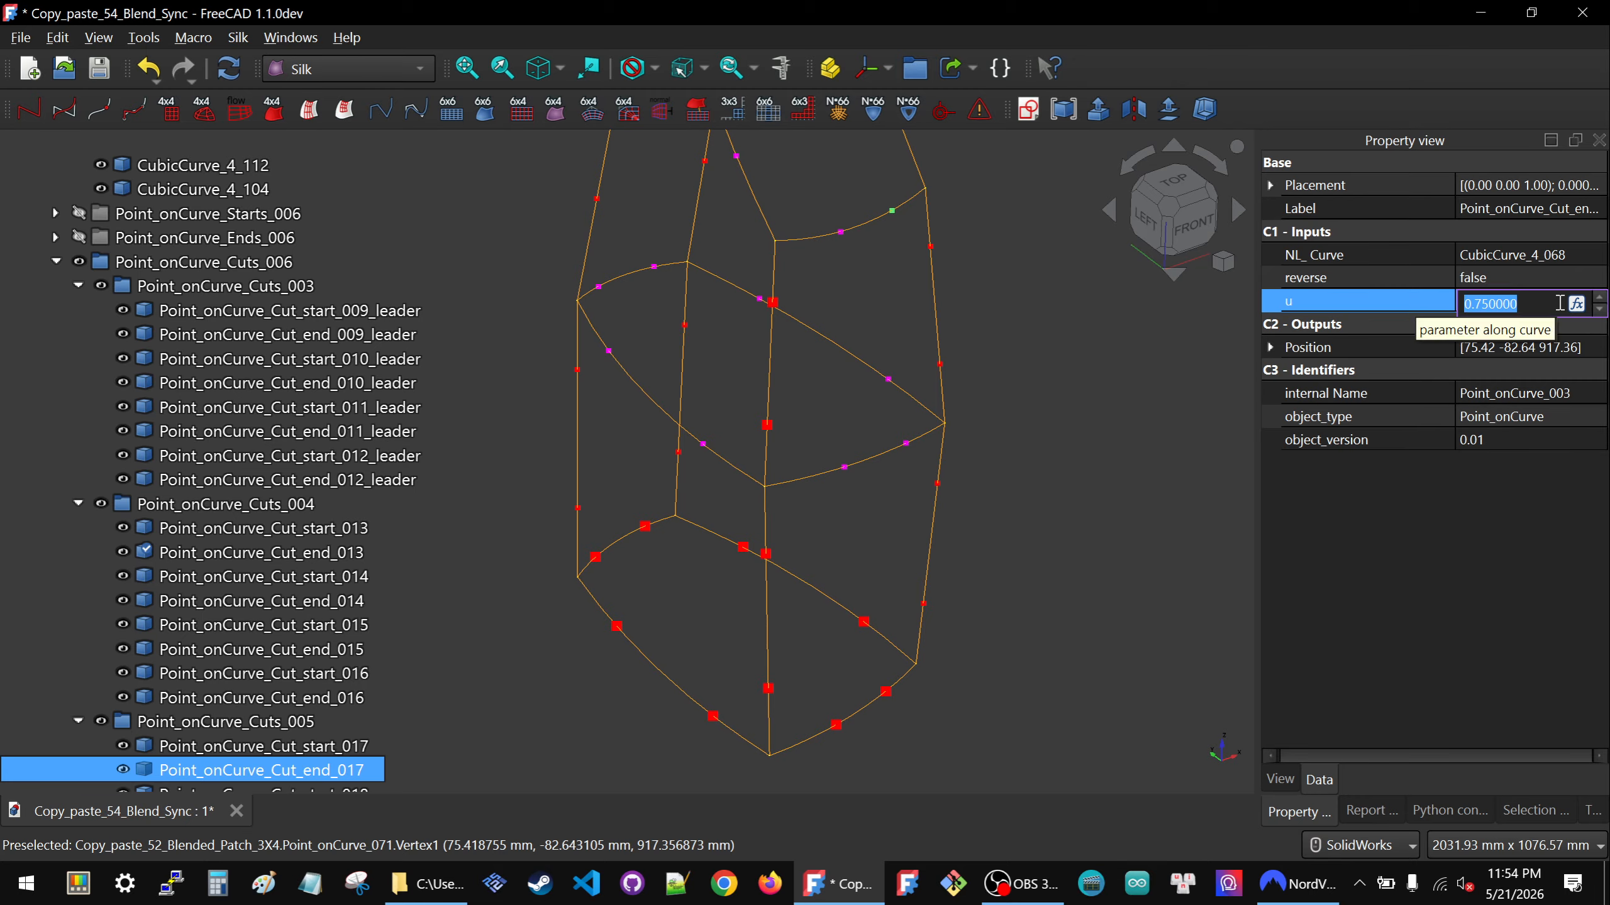
{"action": "key", "text": "="}
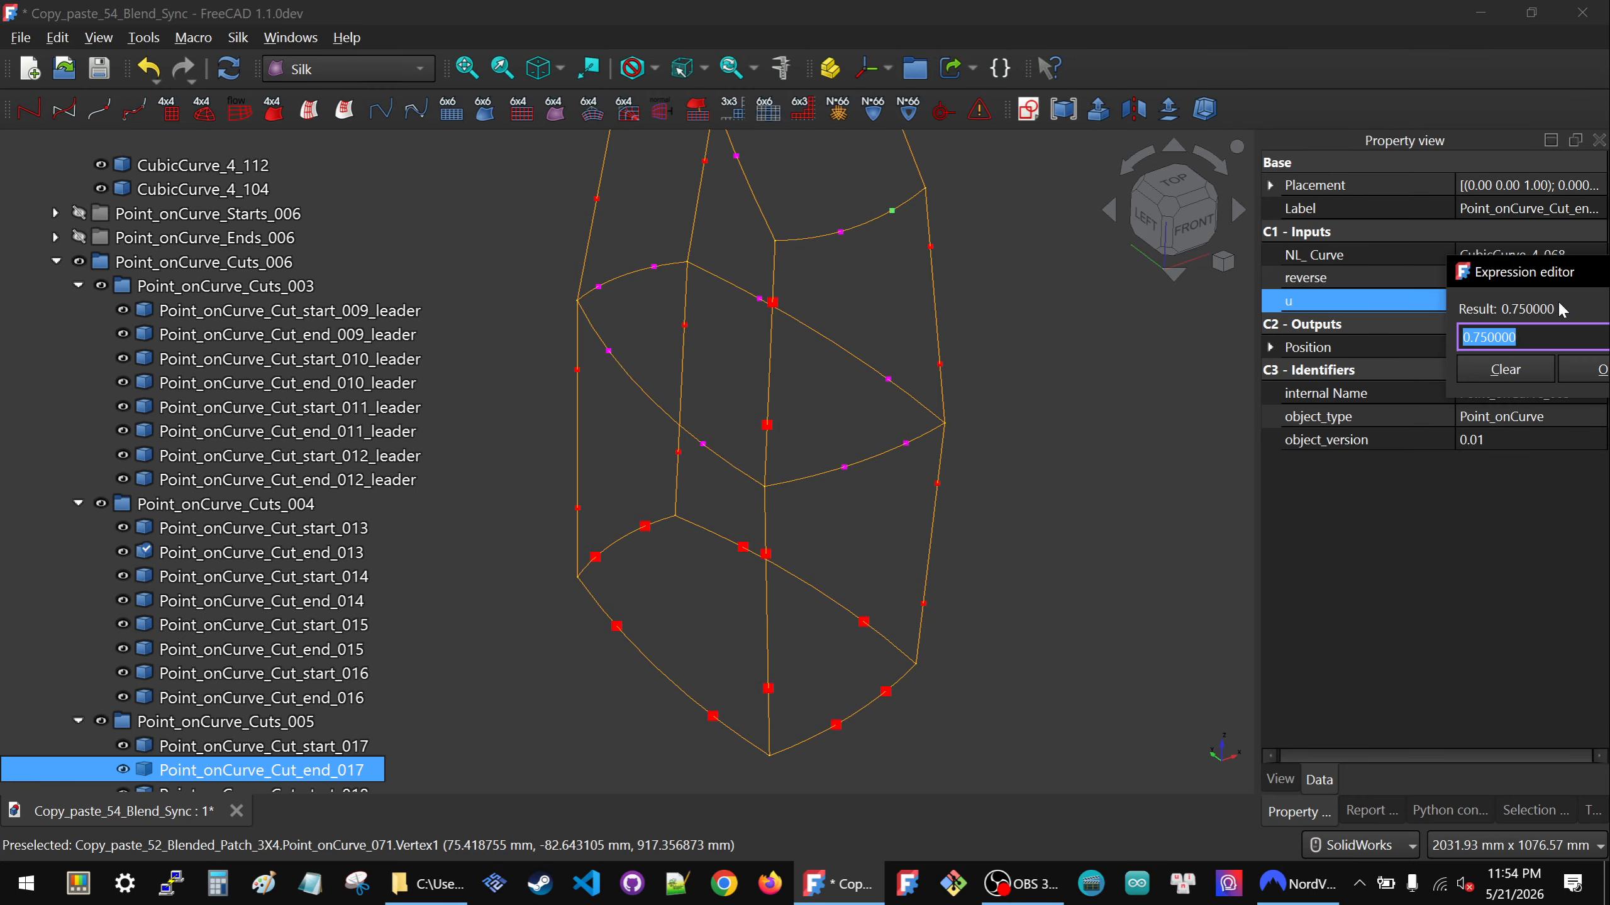
{"action": "key", "text": "ctrl+v"}
{"action": "left_click", "coordinate": [1195, 378]}
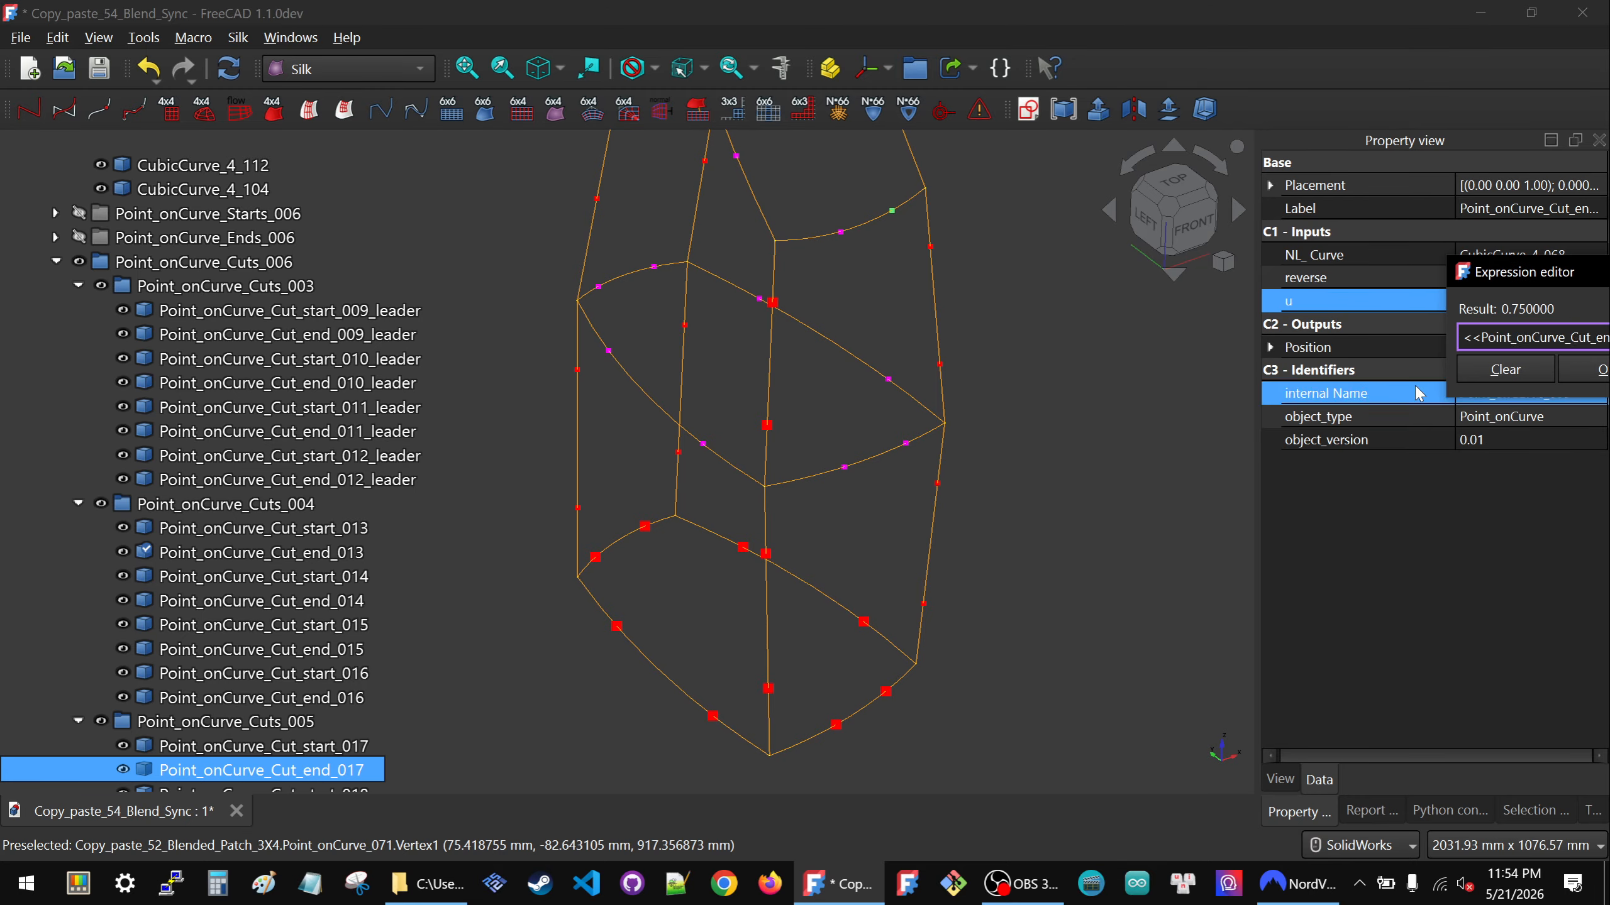
{"action": "left_click_drag", "start_coordinate": [1512, 269], "coordinate": [1281, 310]}
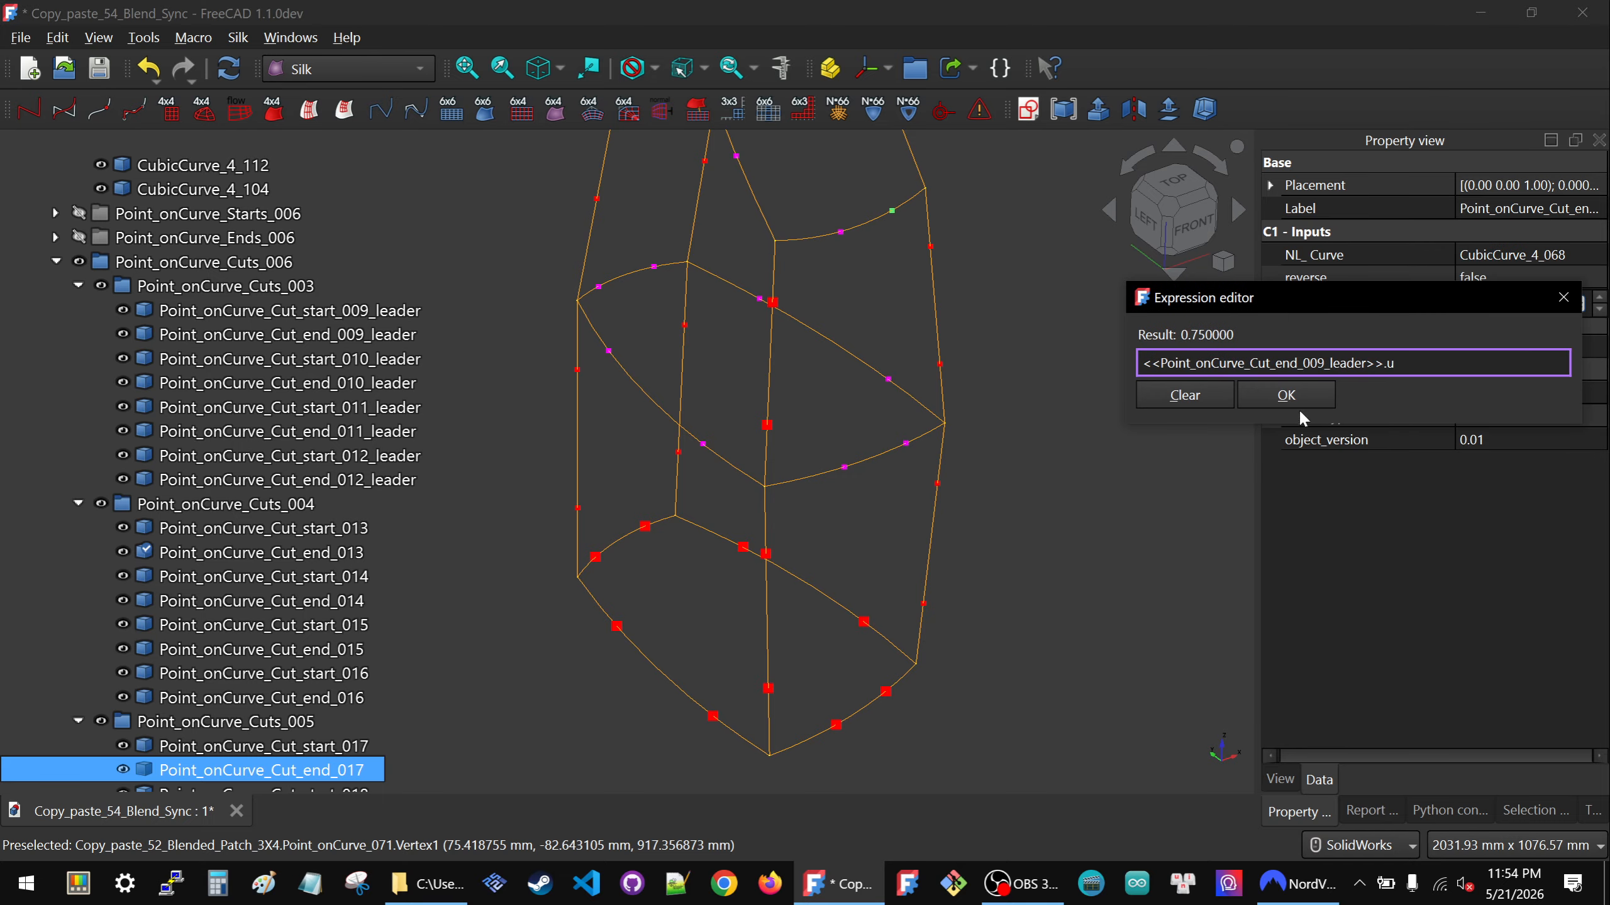
{"action": "left_click", "coordinate": [1384, 396]}
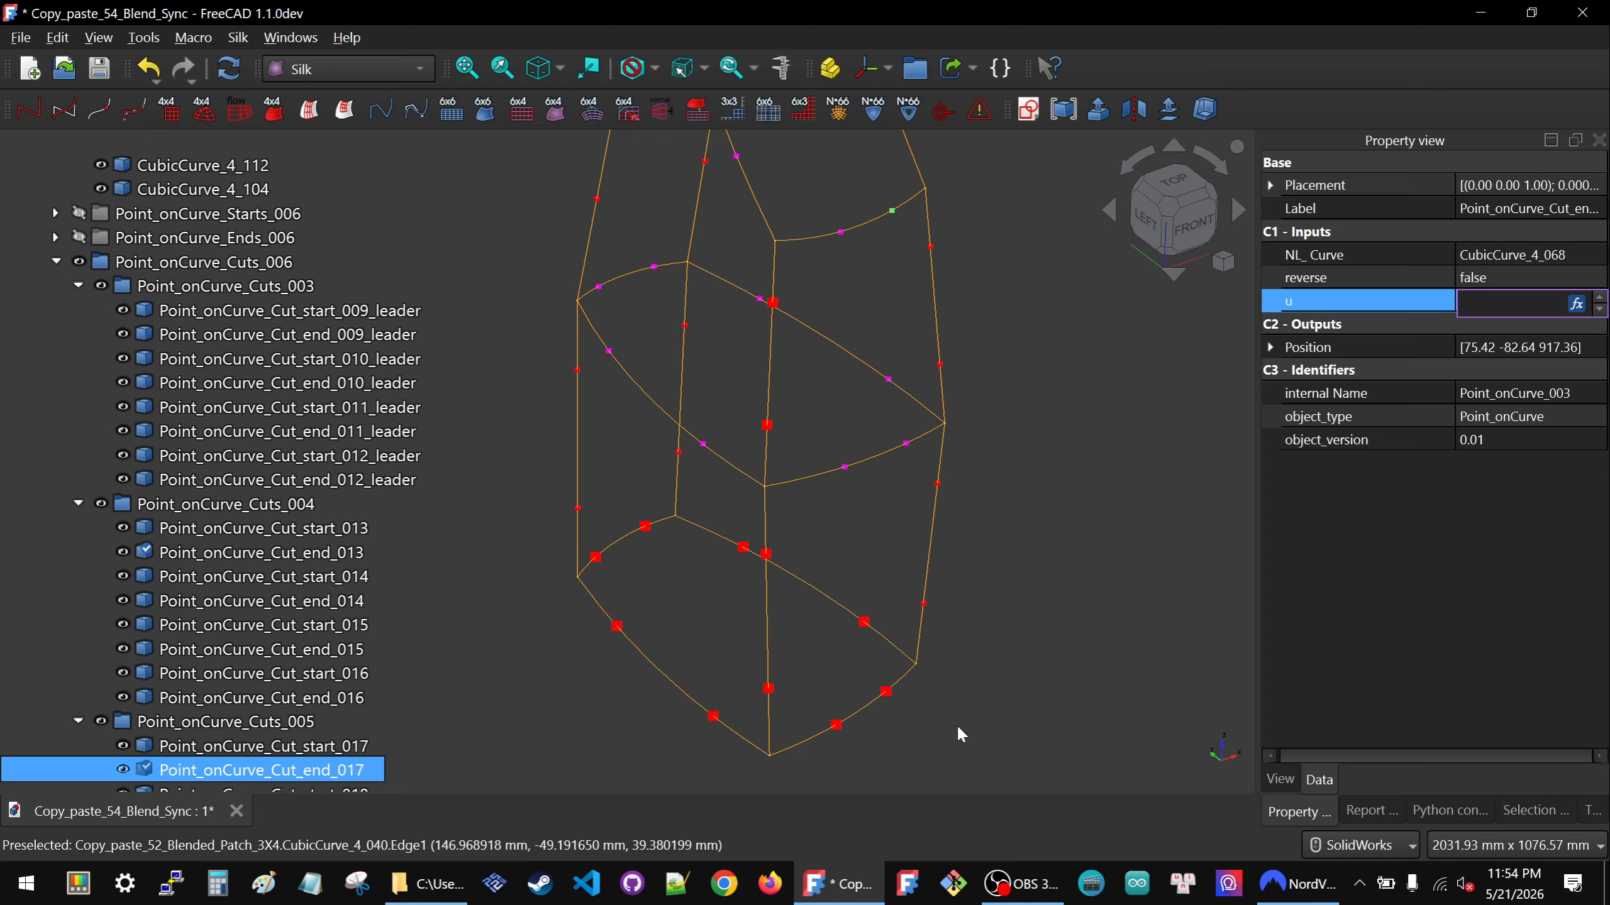
Set the u parameter of Point_onCurve_Cut_end_009_leader on the lowest front curve to 0.9 and update the linked points.
{"action": "left_click", "coordinate": [886, 693]}
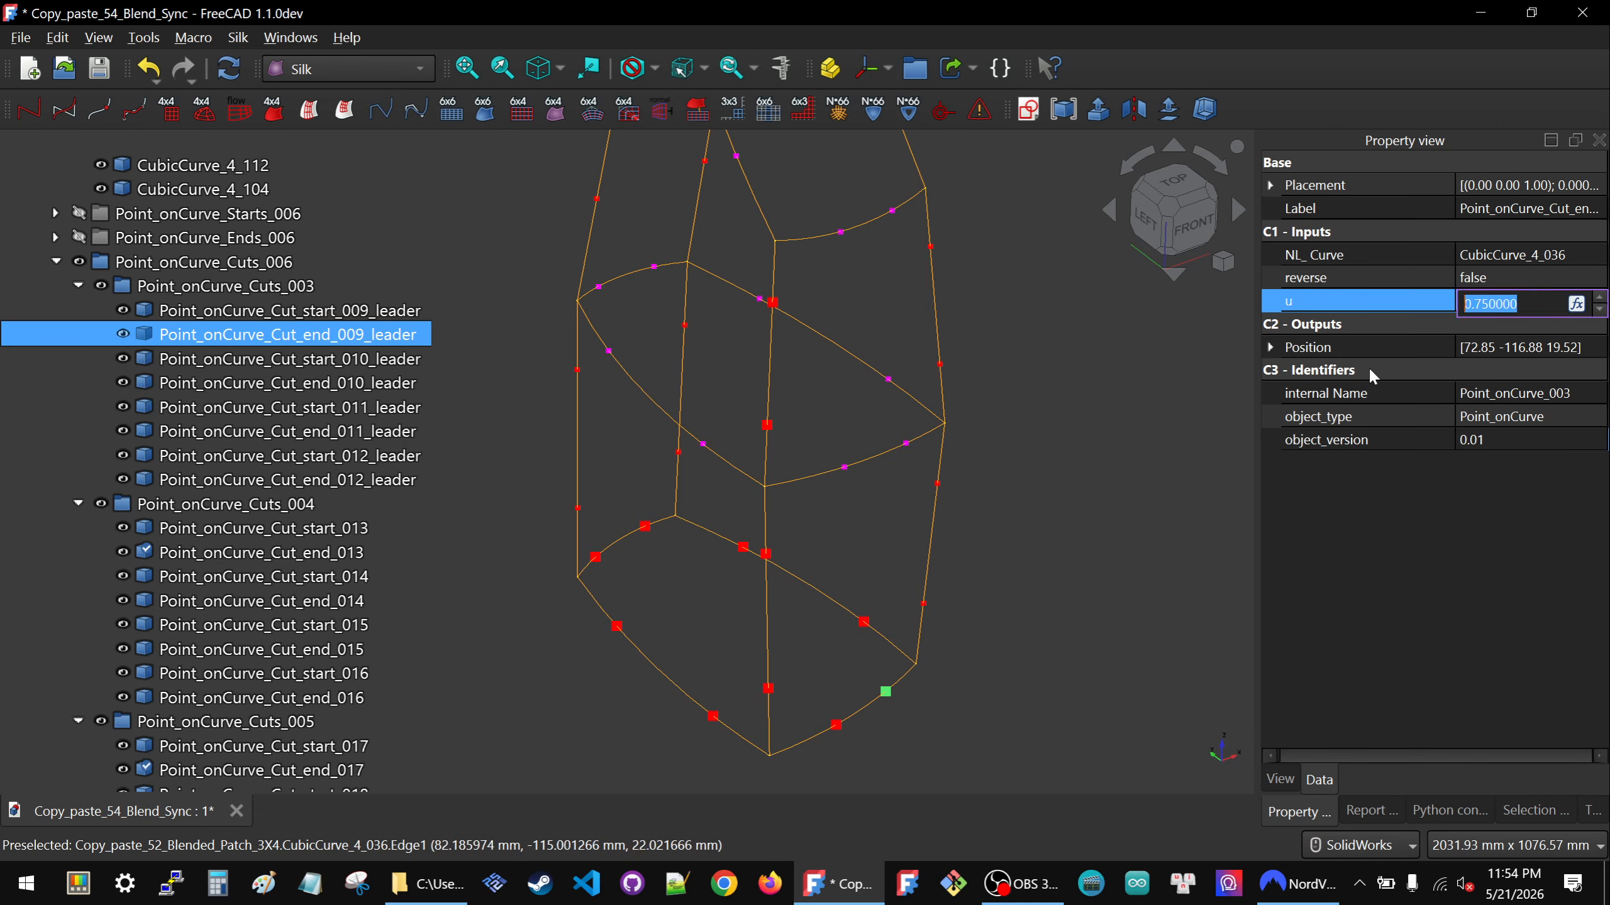
{"action": "type", "text": ".9"}
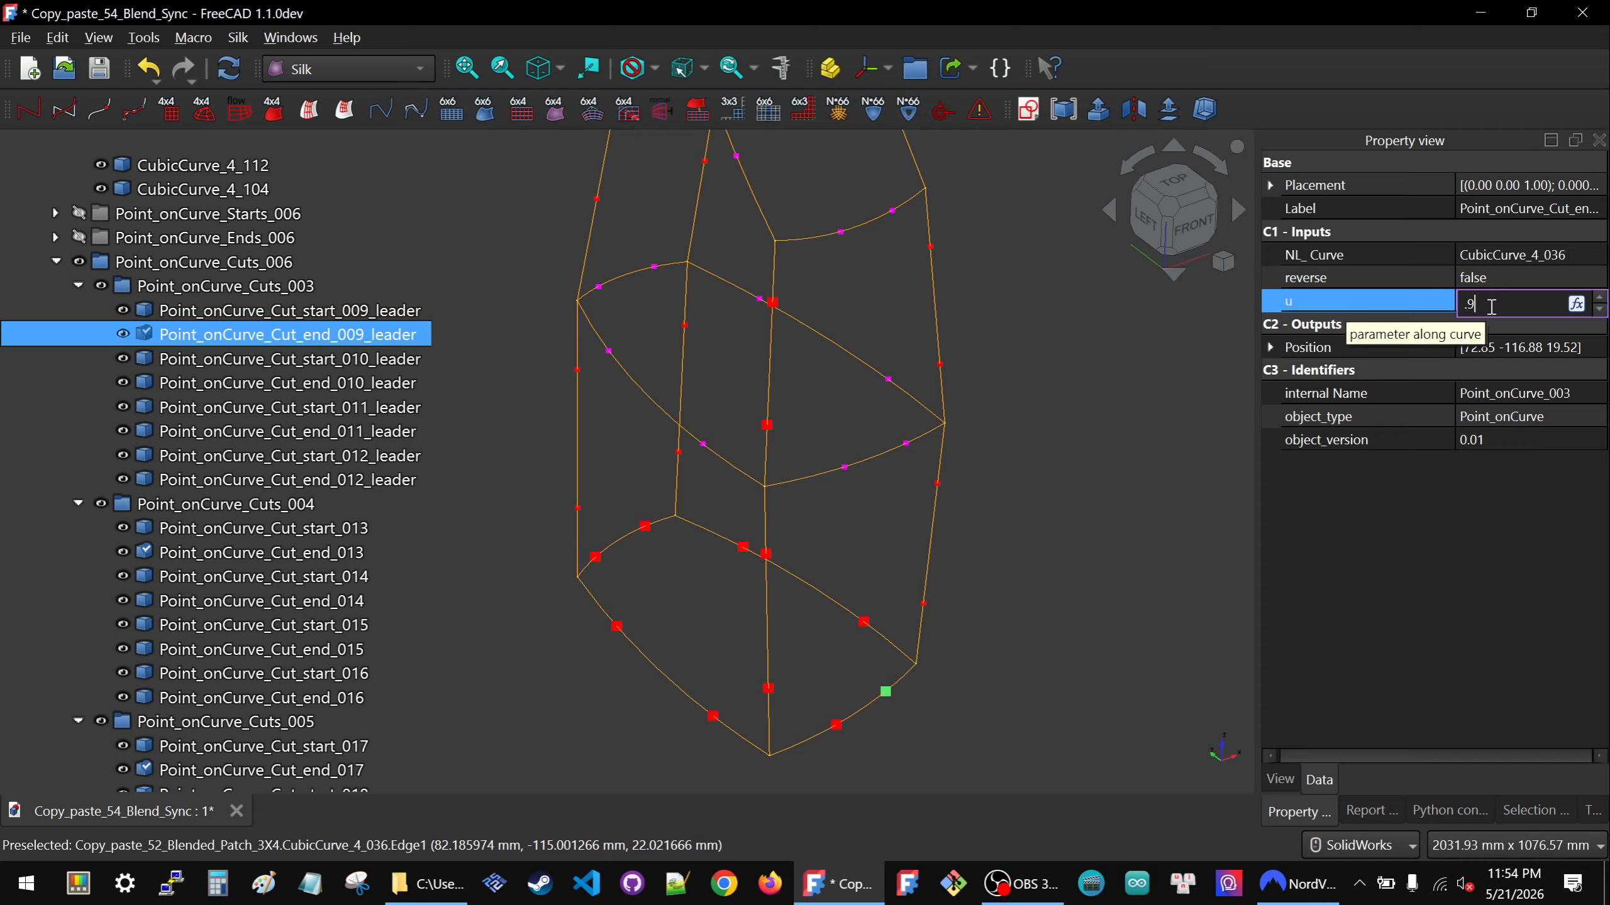
{"action": "key", "text": "Return"}
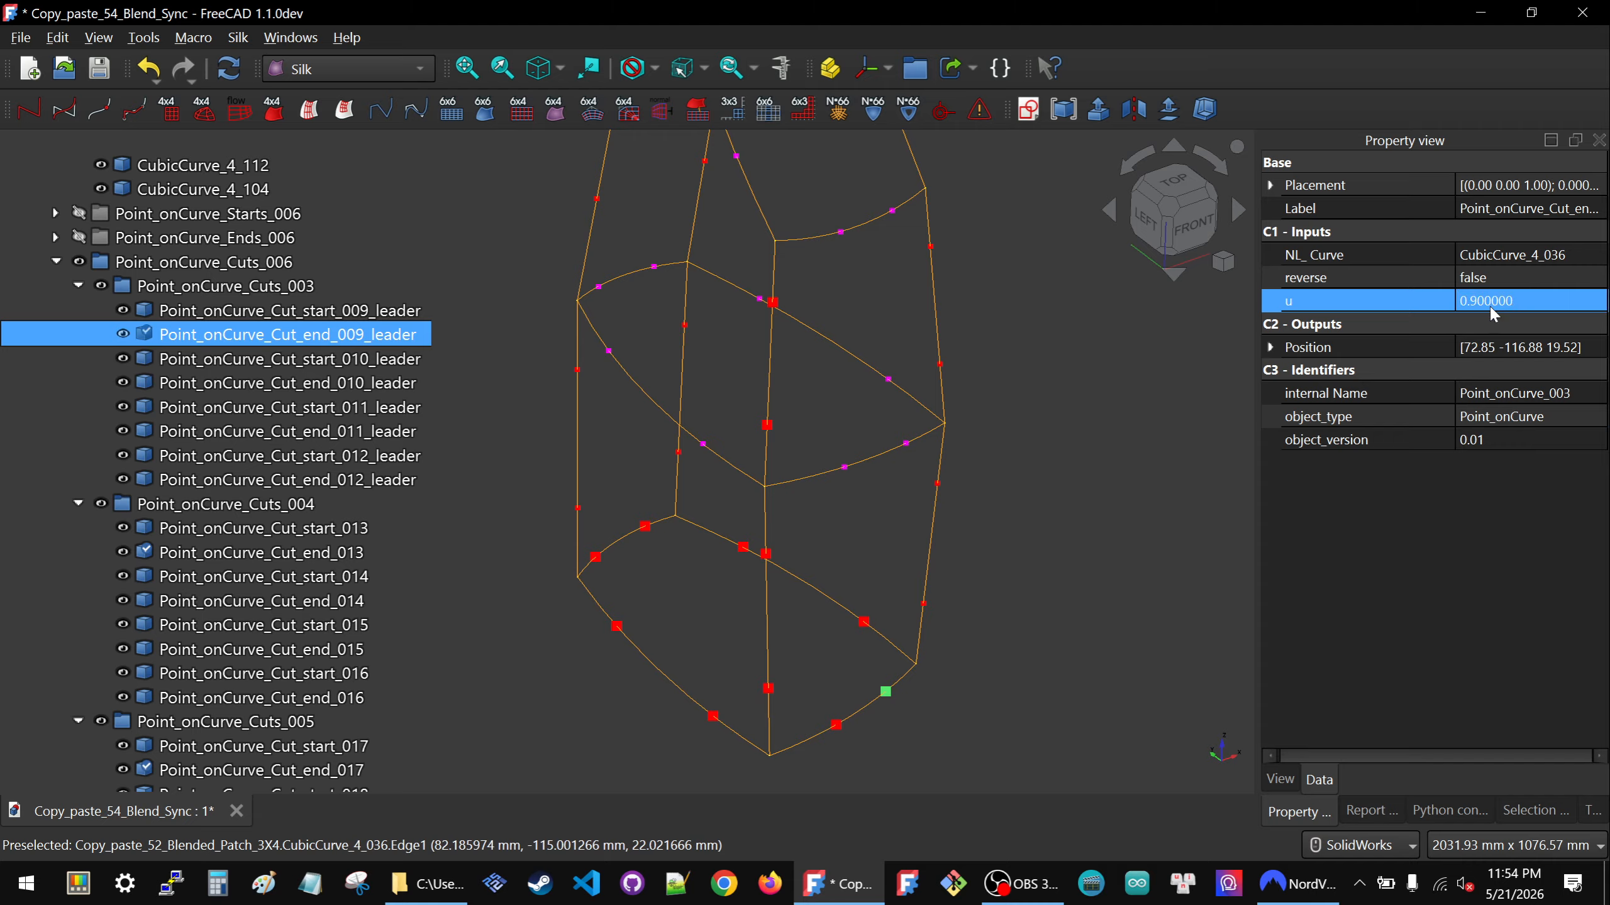
Set the u parameter of Point_onCurve_Cut_end_009_leader to 0.6, update the linked points and clear the selection.
{"action": "left_click", "coordinate": [1517, 306]}
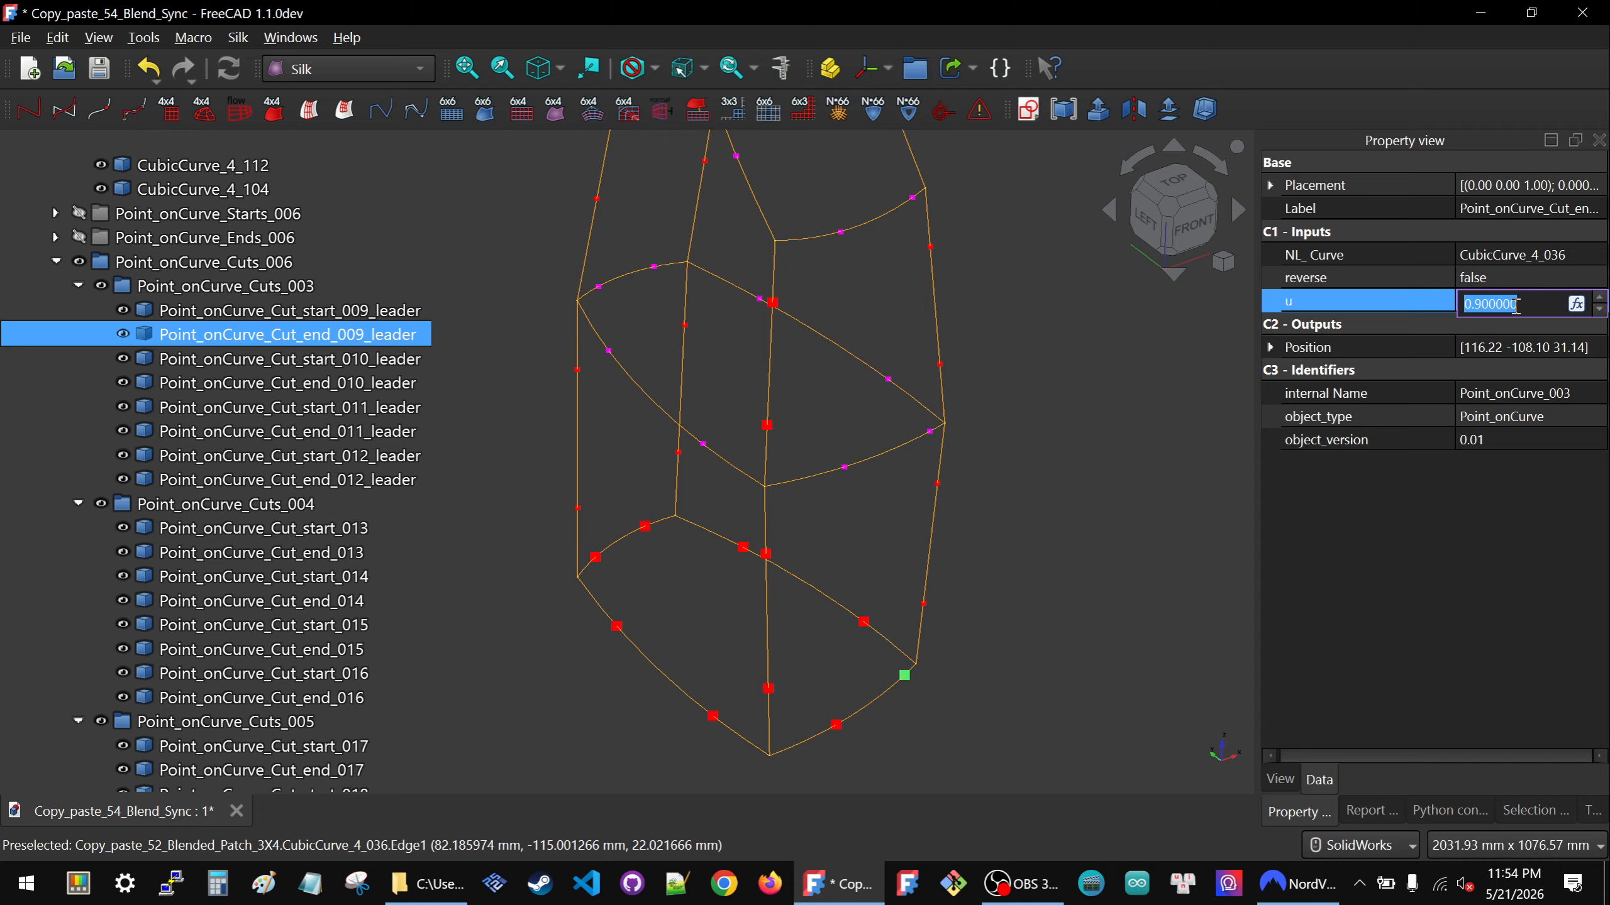
{"action": "type", "text": ".6"}
{"action": "key", "text": "Return"}
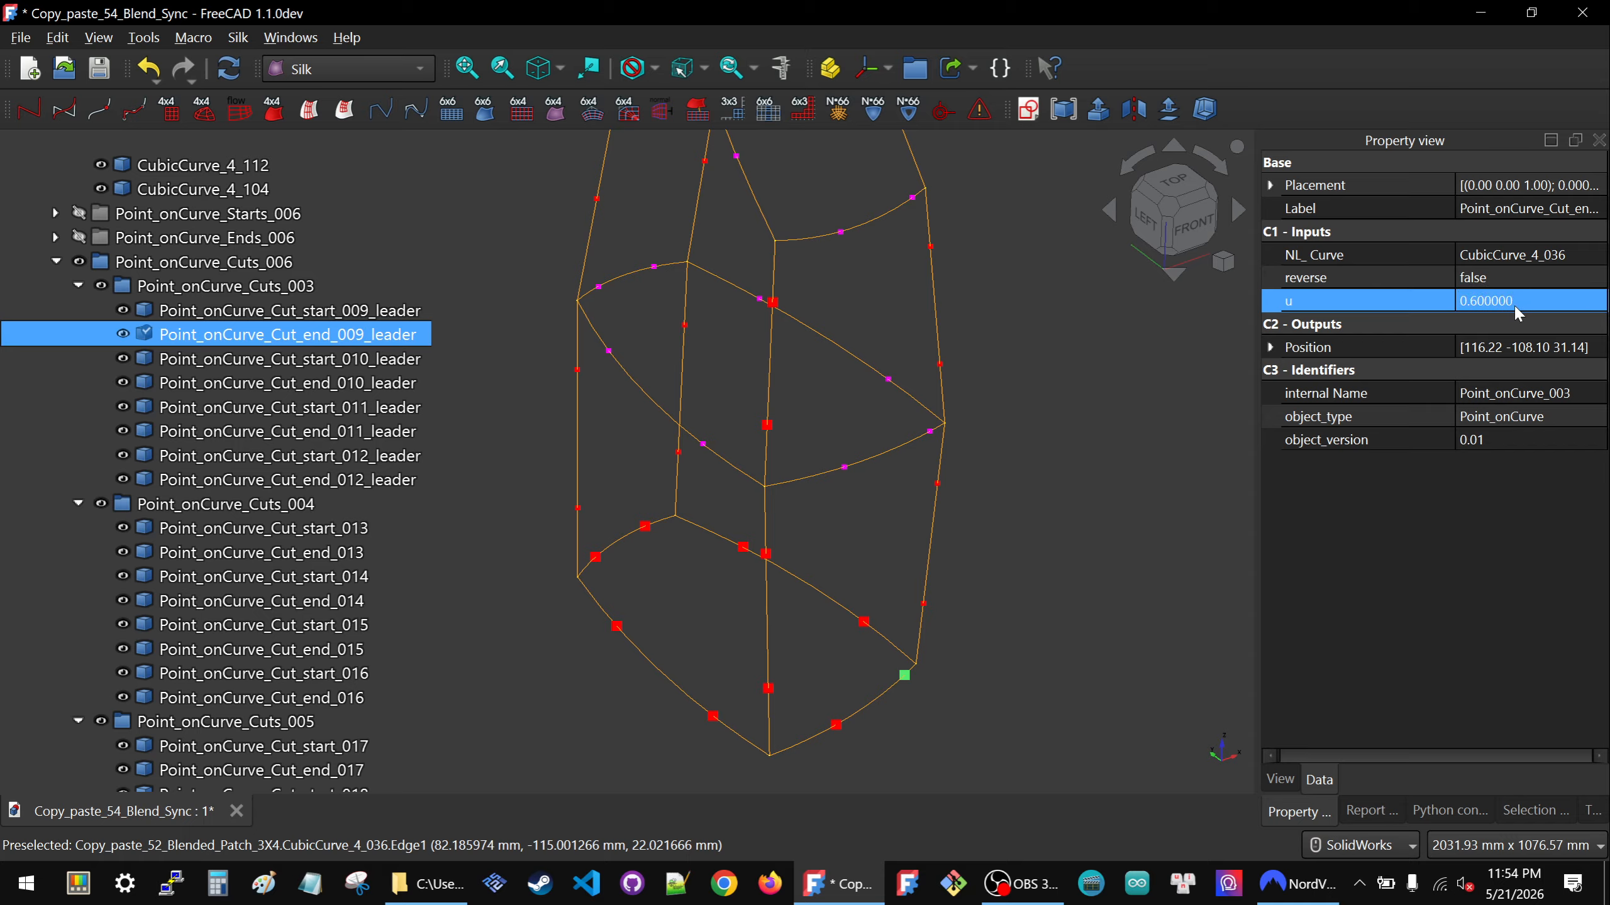
{"action": "left_click", "coordinate": [820, 658]}
Copy the name of Point_onCurve_Cut_start_010_leader on the lowest curve of the right side and clear the selection.
{"action": "middle_click_drag", "start_coordinate": [808, 674], "coordinate": [706, 704]}
{"action": "middle_click_drag", "start_coordinate": [799, 508], "coordinate": [607, 473]}
{"action": "scroll", "coordinate": [696, 494], "scroll_direction": "down", "scroll_amount": 3}
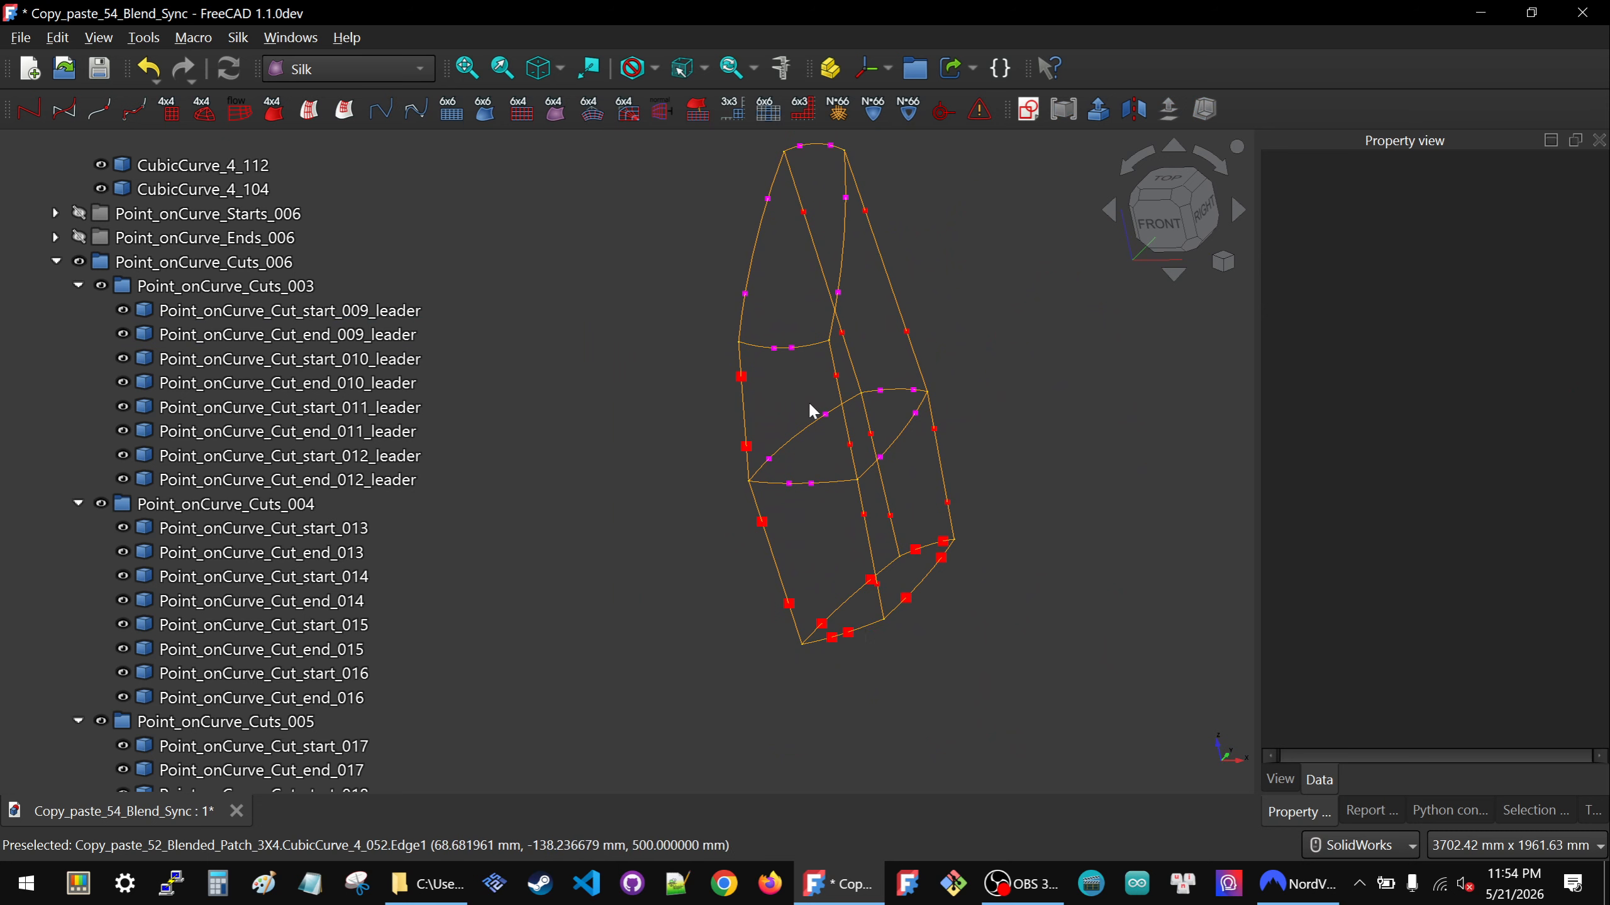
{"action": "middle_click_drag", "start_coordinate": [901, 679], "coordinate": [784, 603]}
{"action": "scroll", "coordinate": [906, 590], "scroll_direction": "down", "scroll_amount": 4}
{"action": "scroll", "coordinate": [923, 559], "scroll_direction": "up", "scroll_amount": 5}
{"action": "scroll", "coordinate": [897, 573], "scroll_direction": "up", "scroll_amount": 3}
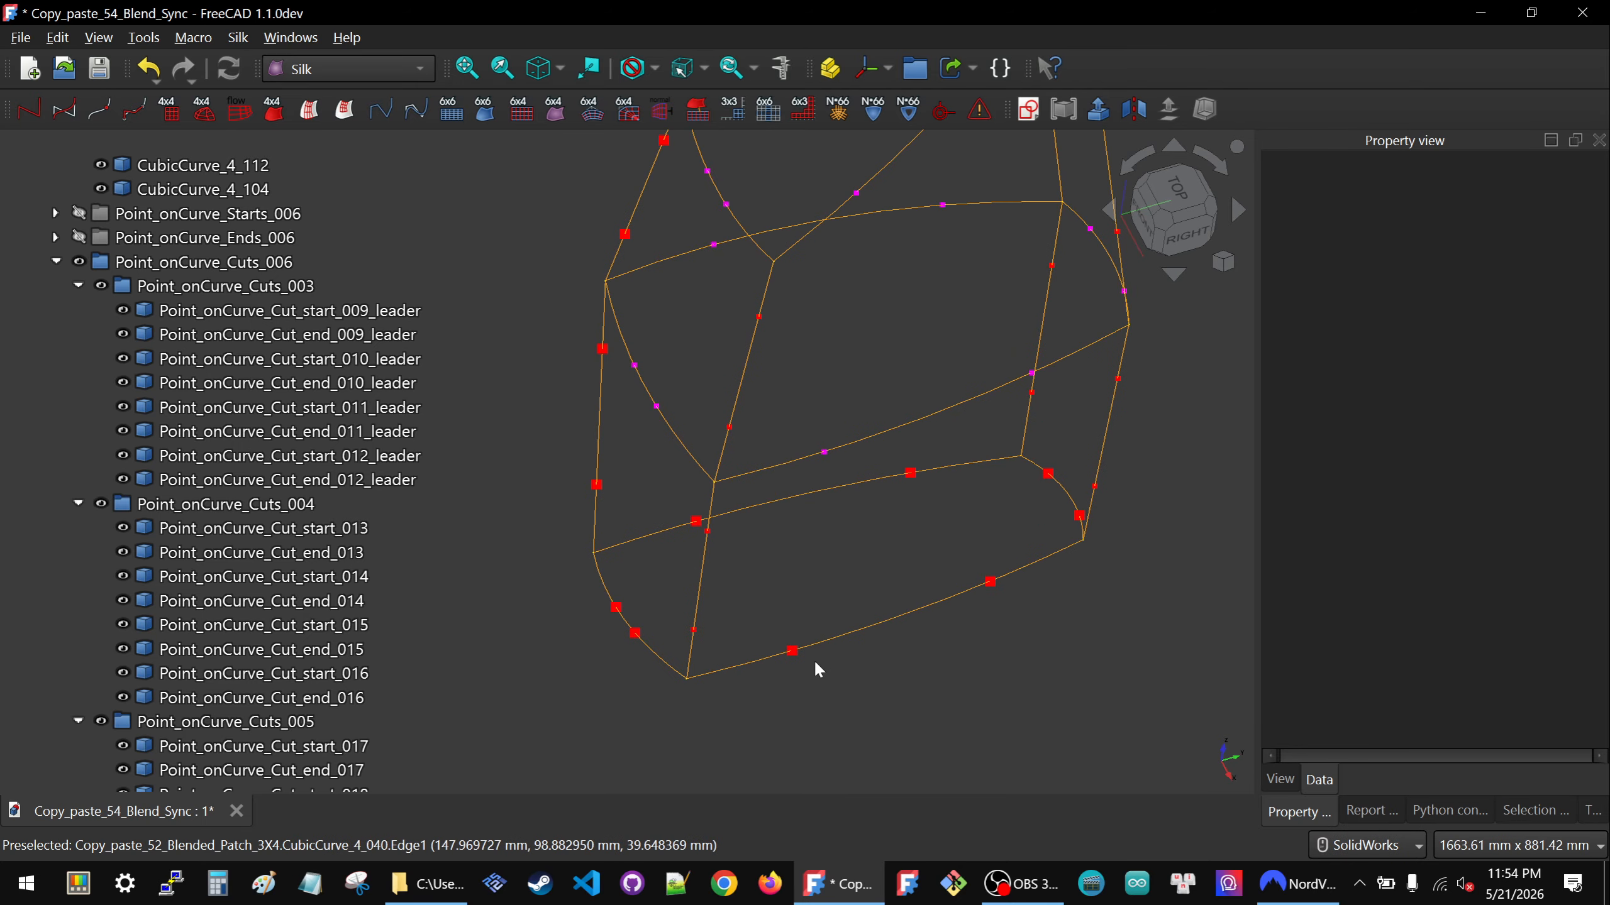
{"action": "left_click", "coordinate": [792, 652]}
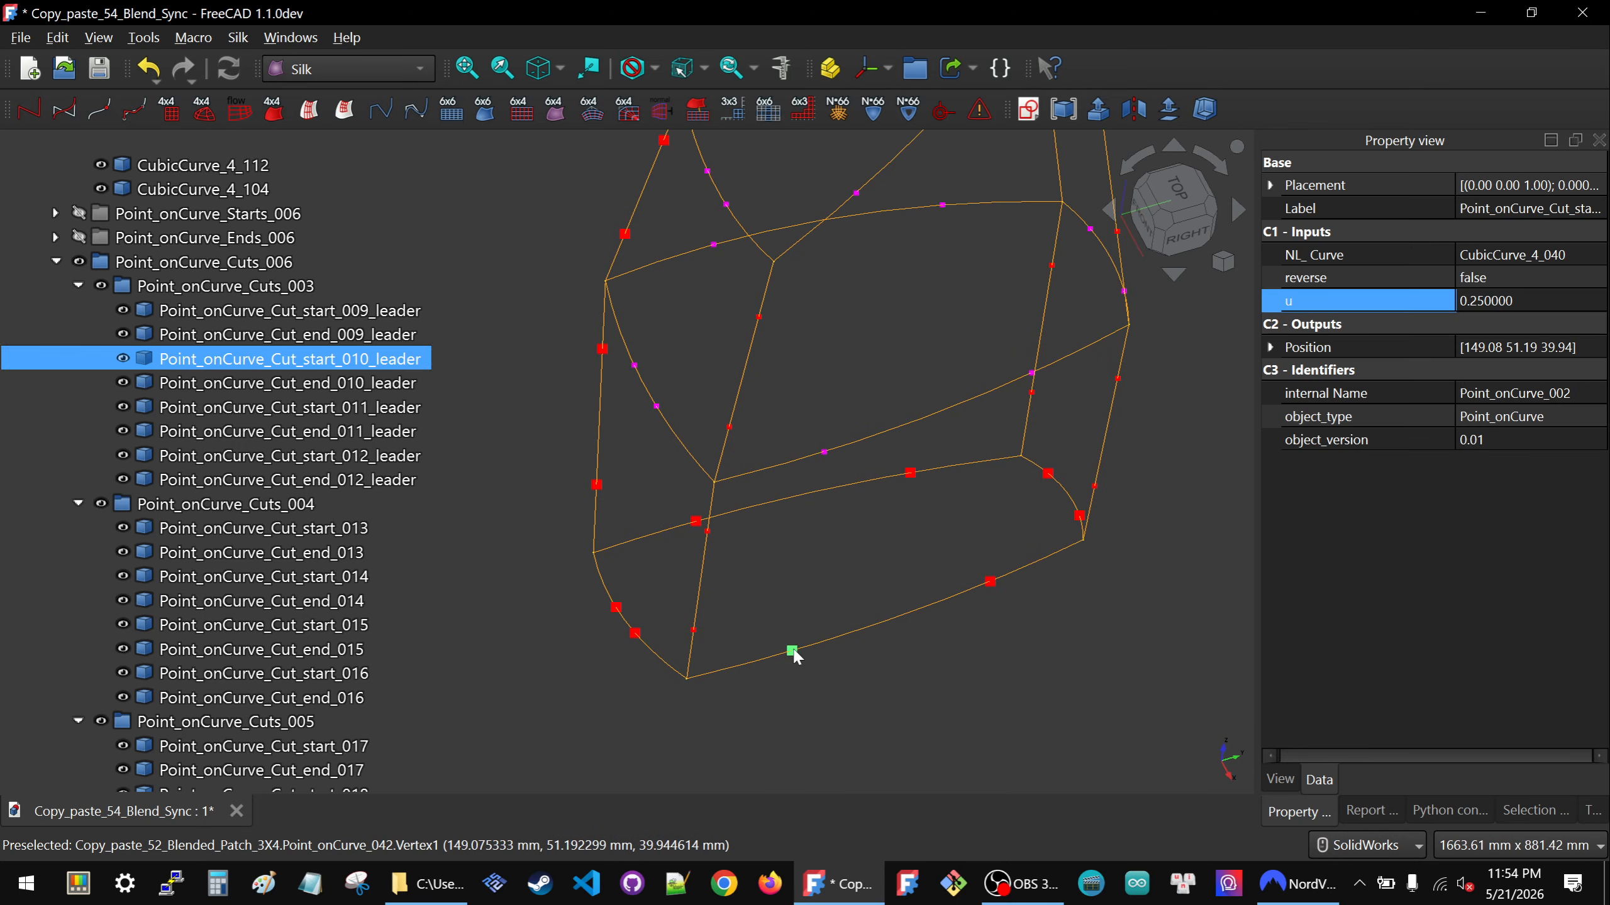
{"action": "left_click", "coordinate": [371, 363]}
{"action": "key", "text": "ctrl+c"}
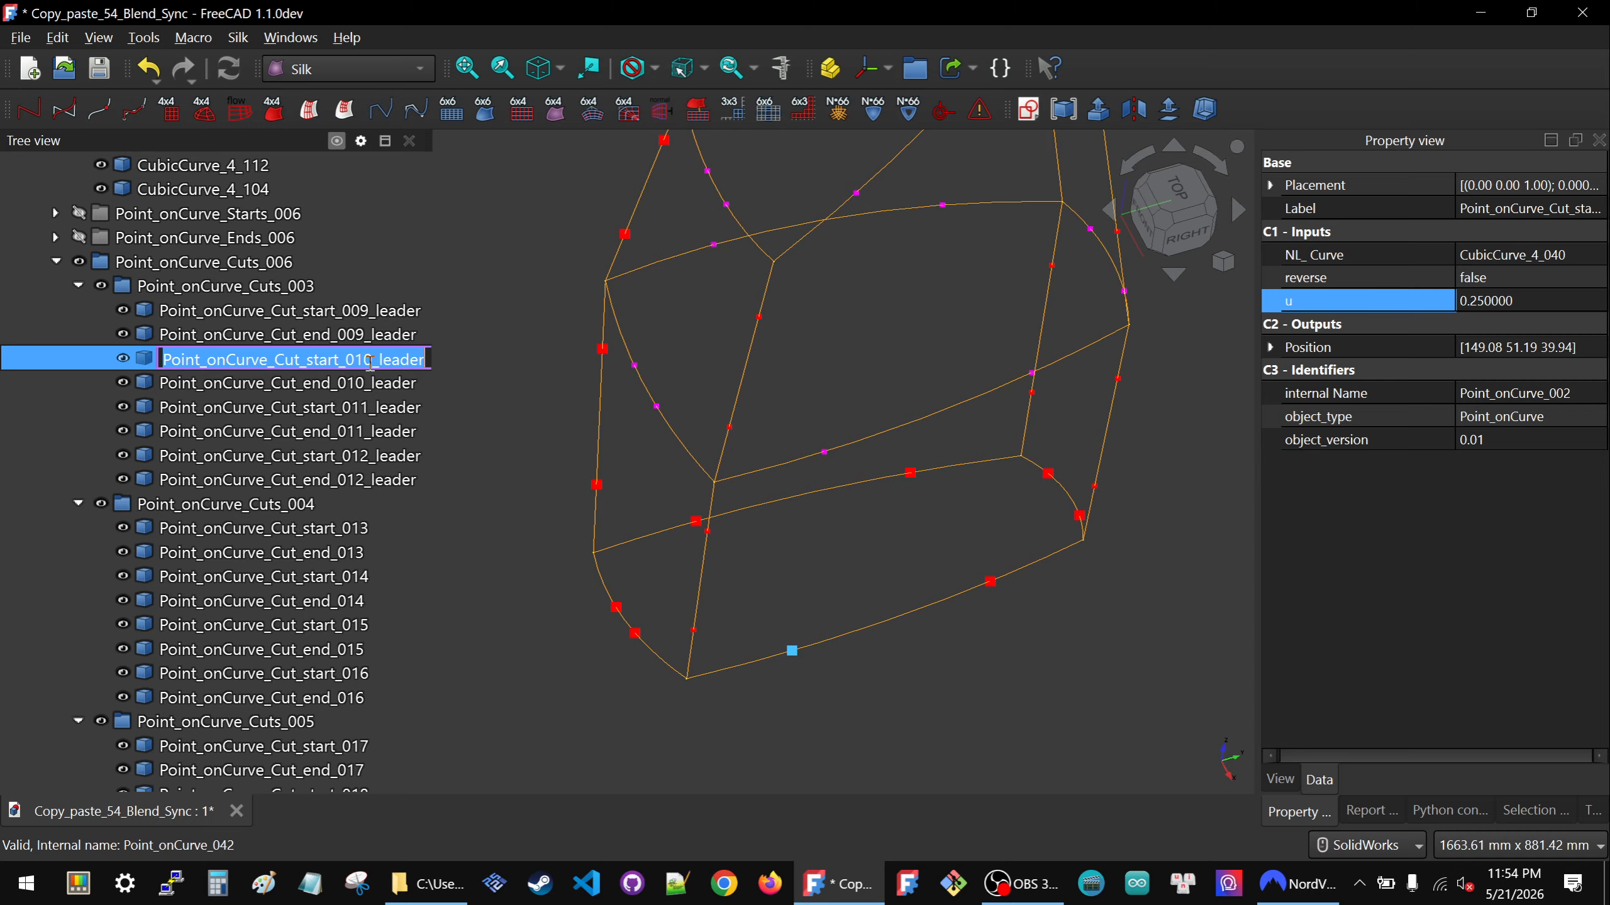
{"action": "left_click", "coordinate": [874, 499]}
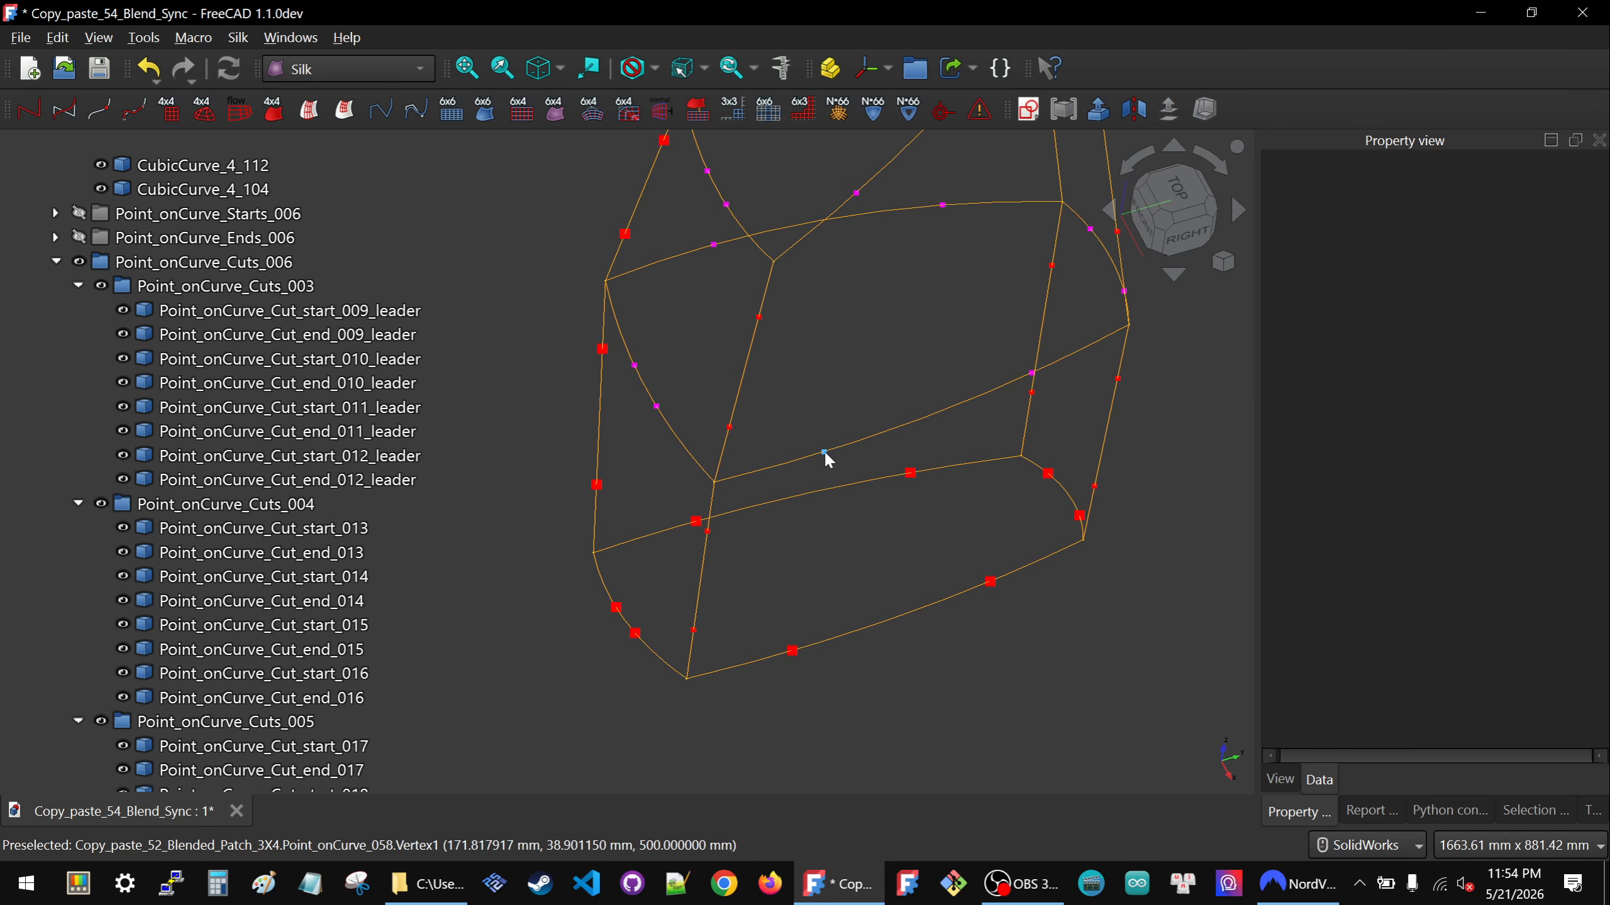
Link the u parameter of Point_onCurve_Cut_start_014 on the middle right-side curve to <<Point_onCurve_Cut_start_010_leader>>.u and copy the expression.
{"action": "left_click", "coordinate": [824, 452]}
{"action": "left_click", "coordinate": [1497, 304]}
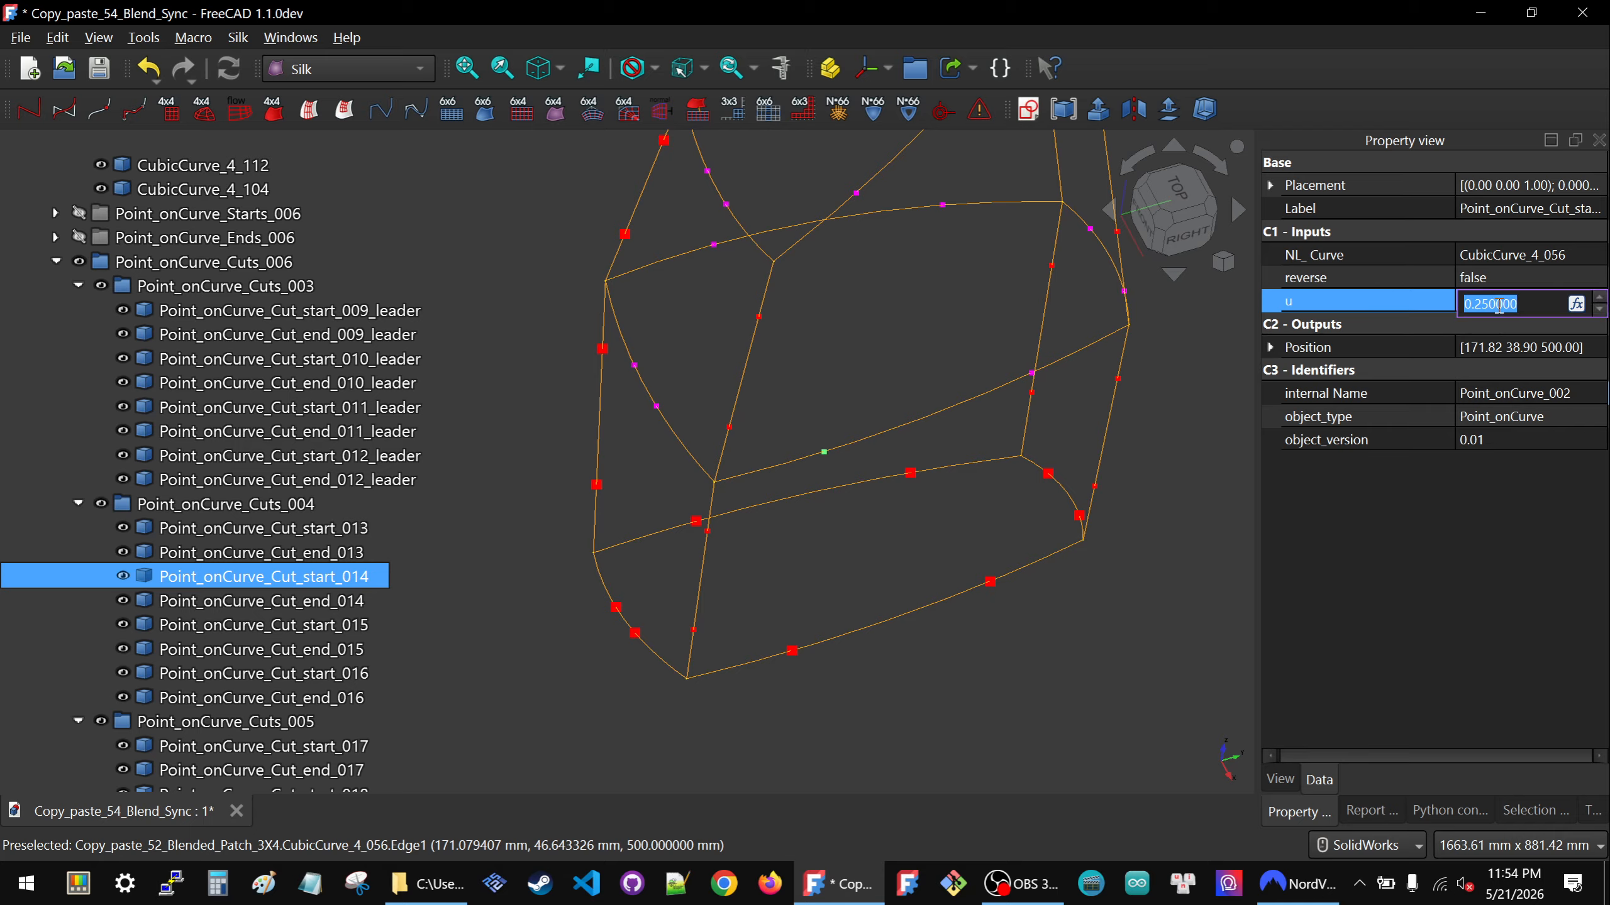
{"action": "key", "text": "equal"}
{"action": "left_click_drag", "start_coordinate": [1470, 267], "coordinate": [953, 310]}
{"action": "key", "text": "ctrl+v"}
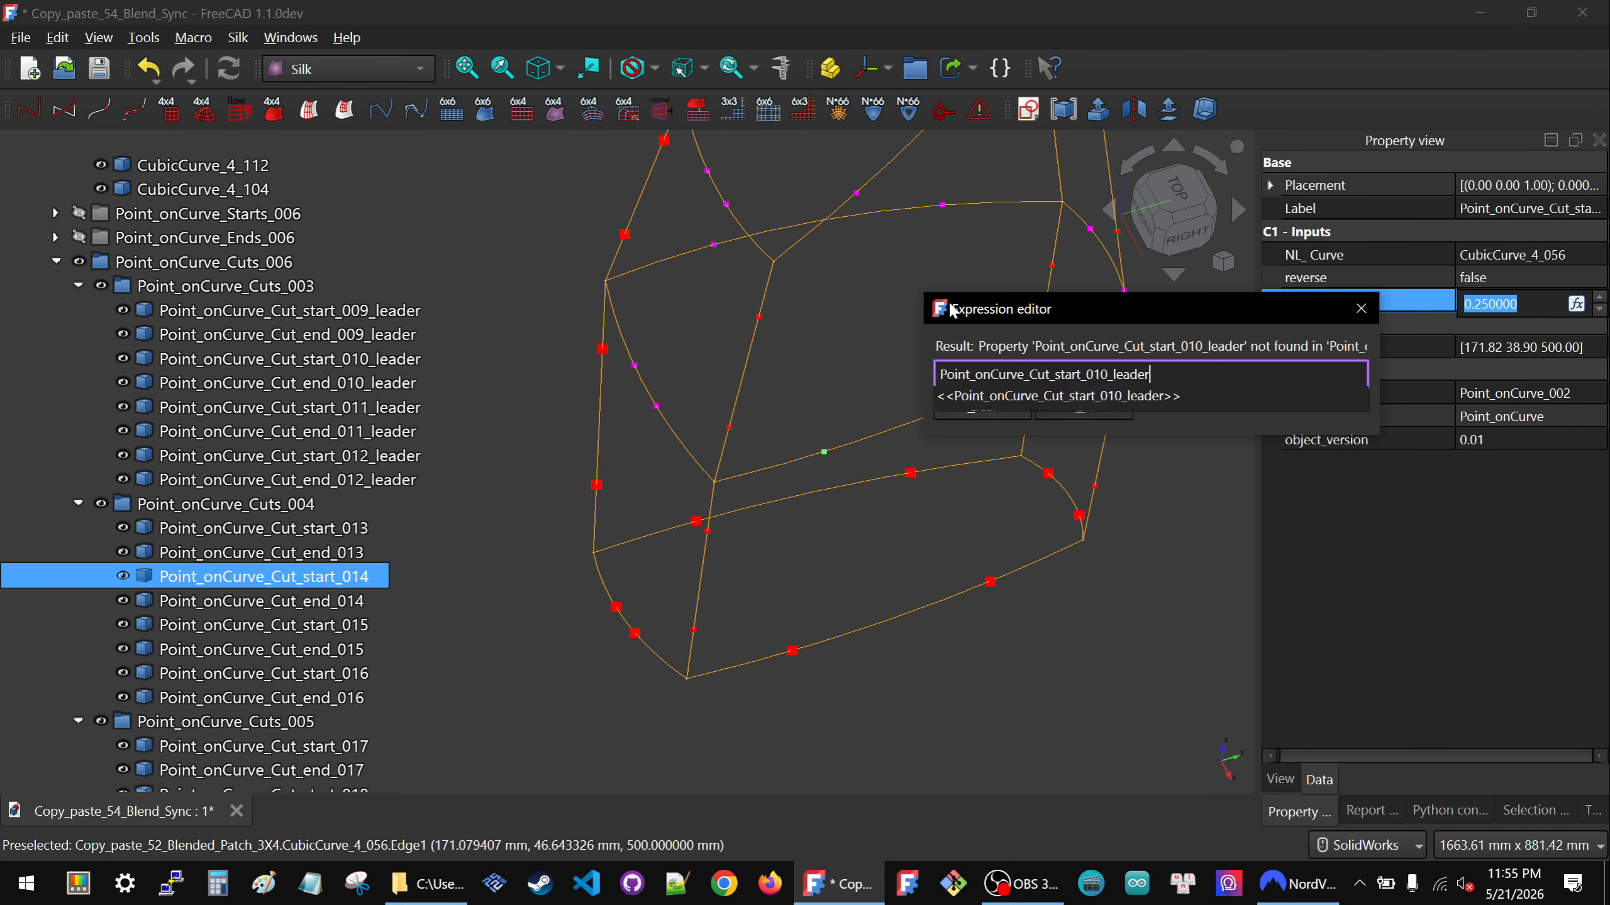
{"action": "left_click", "coordinate": [1088, 392]}
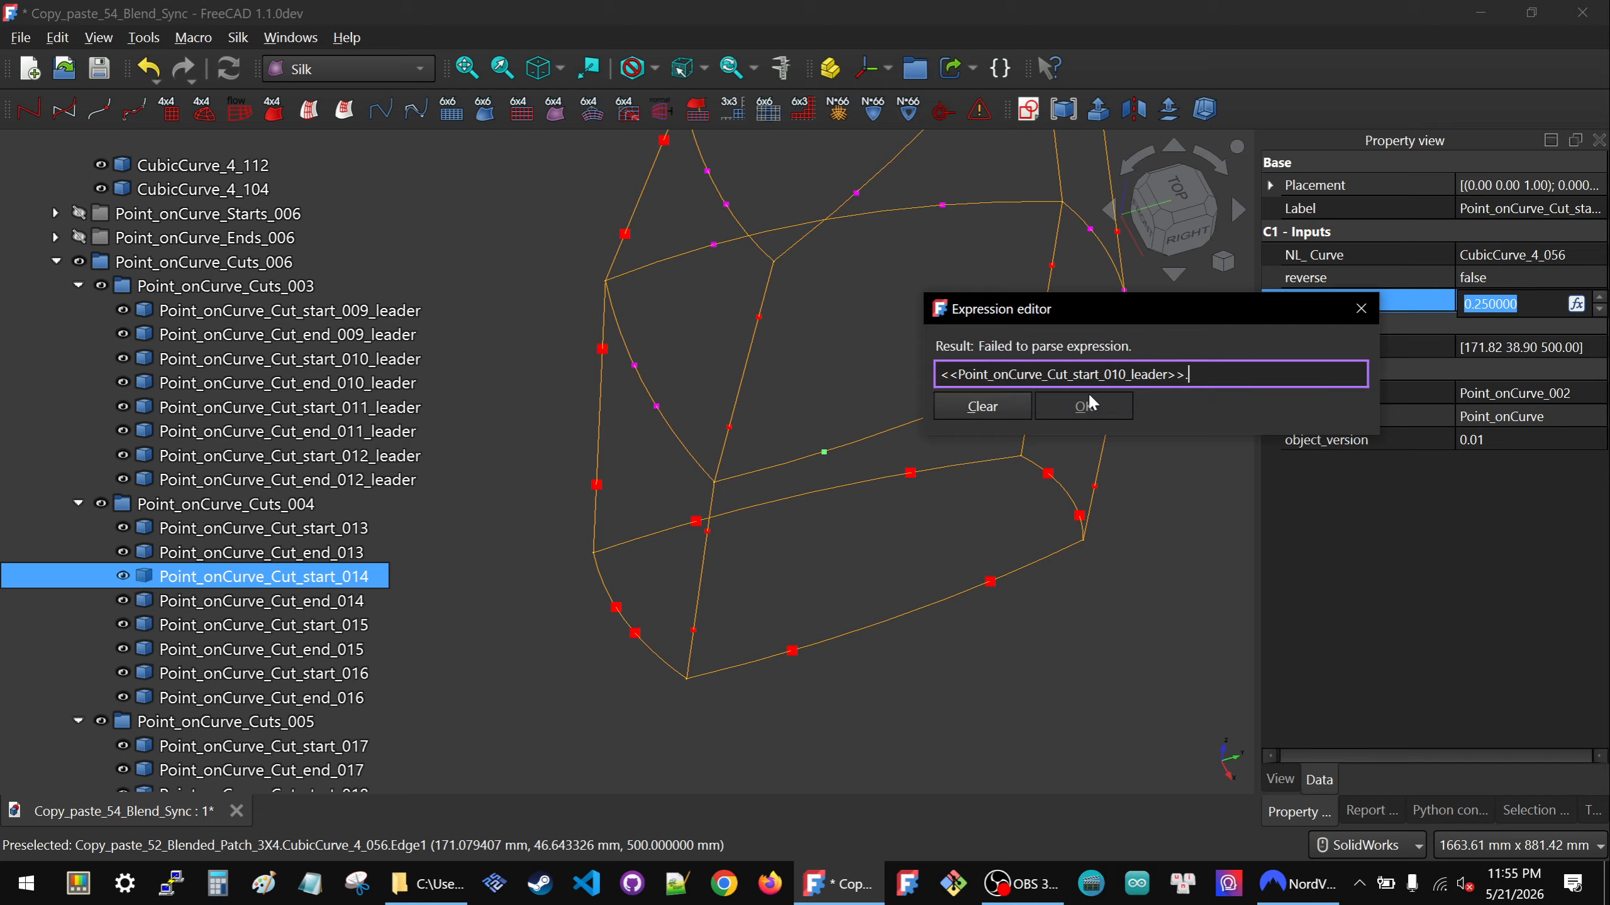
{"action": "type", "text": "u"}
{"action": "left_click", "coordinate": [973, 408]}
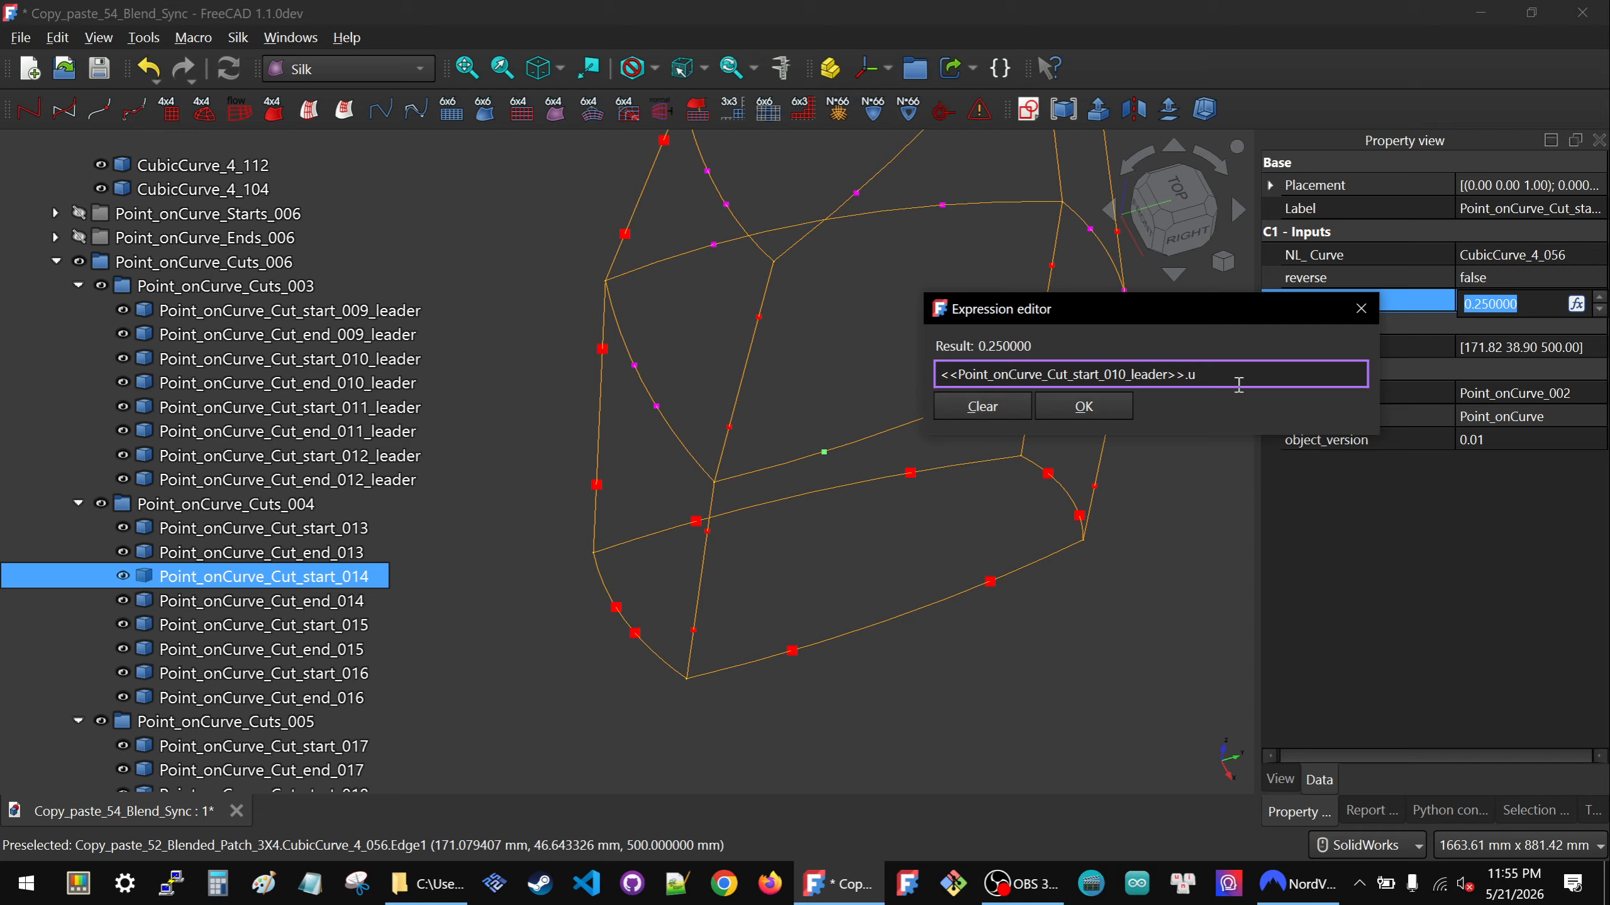
{"action": "key", "text": "ctrl+a"}
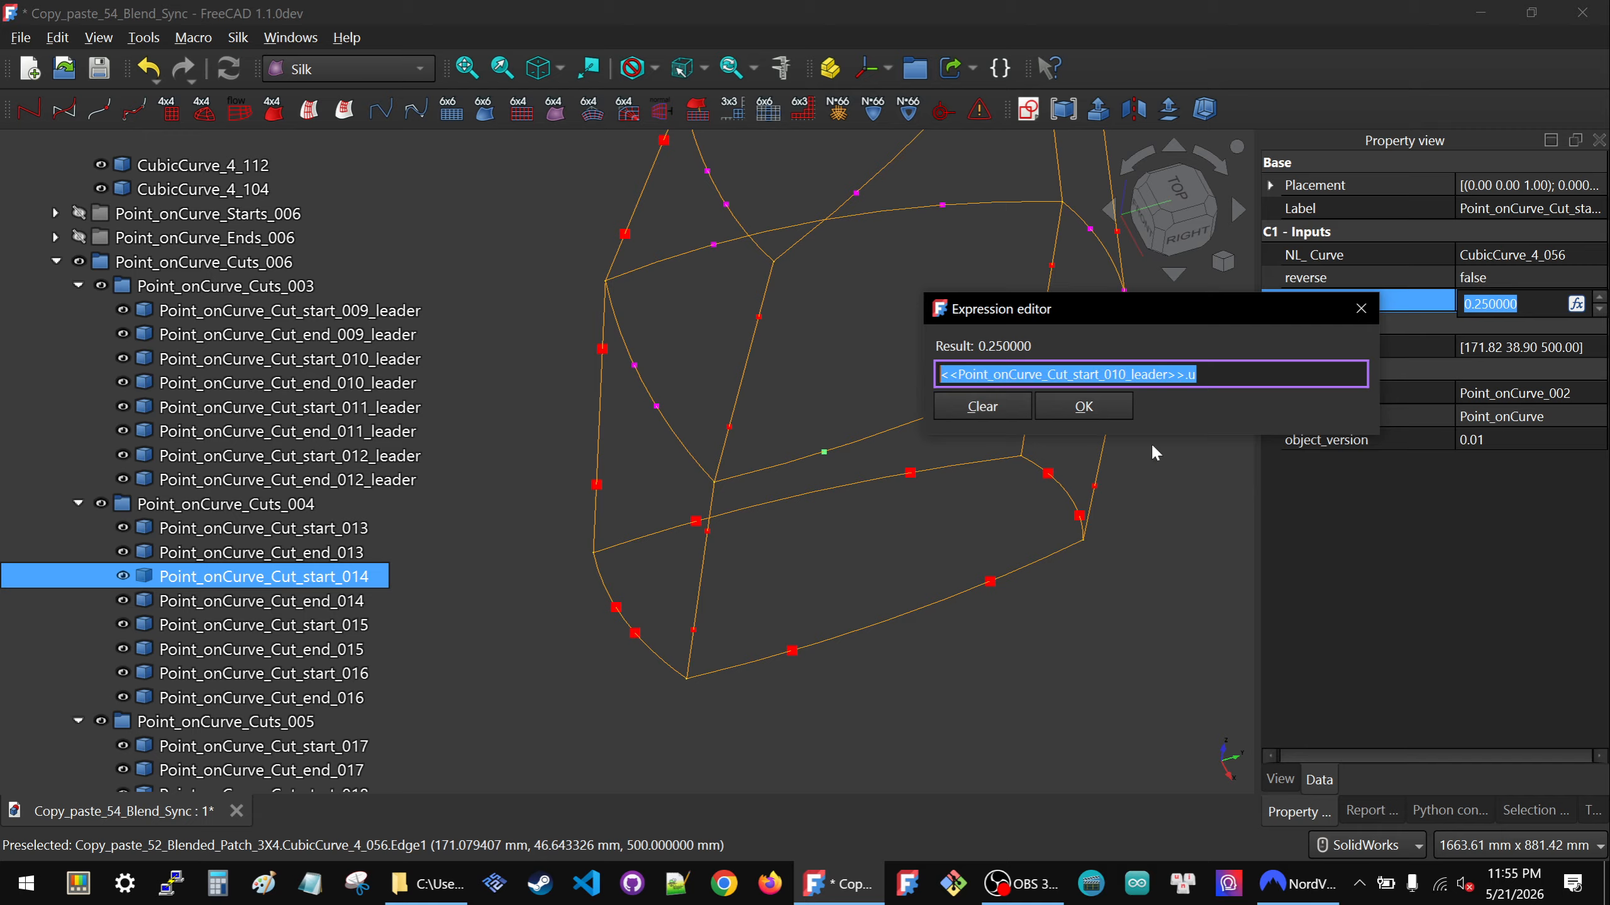
{"action": "left_click", "coordinate": [1084, 406]}
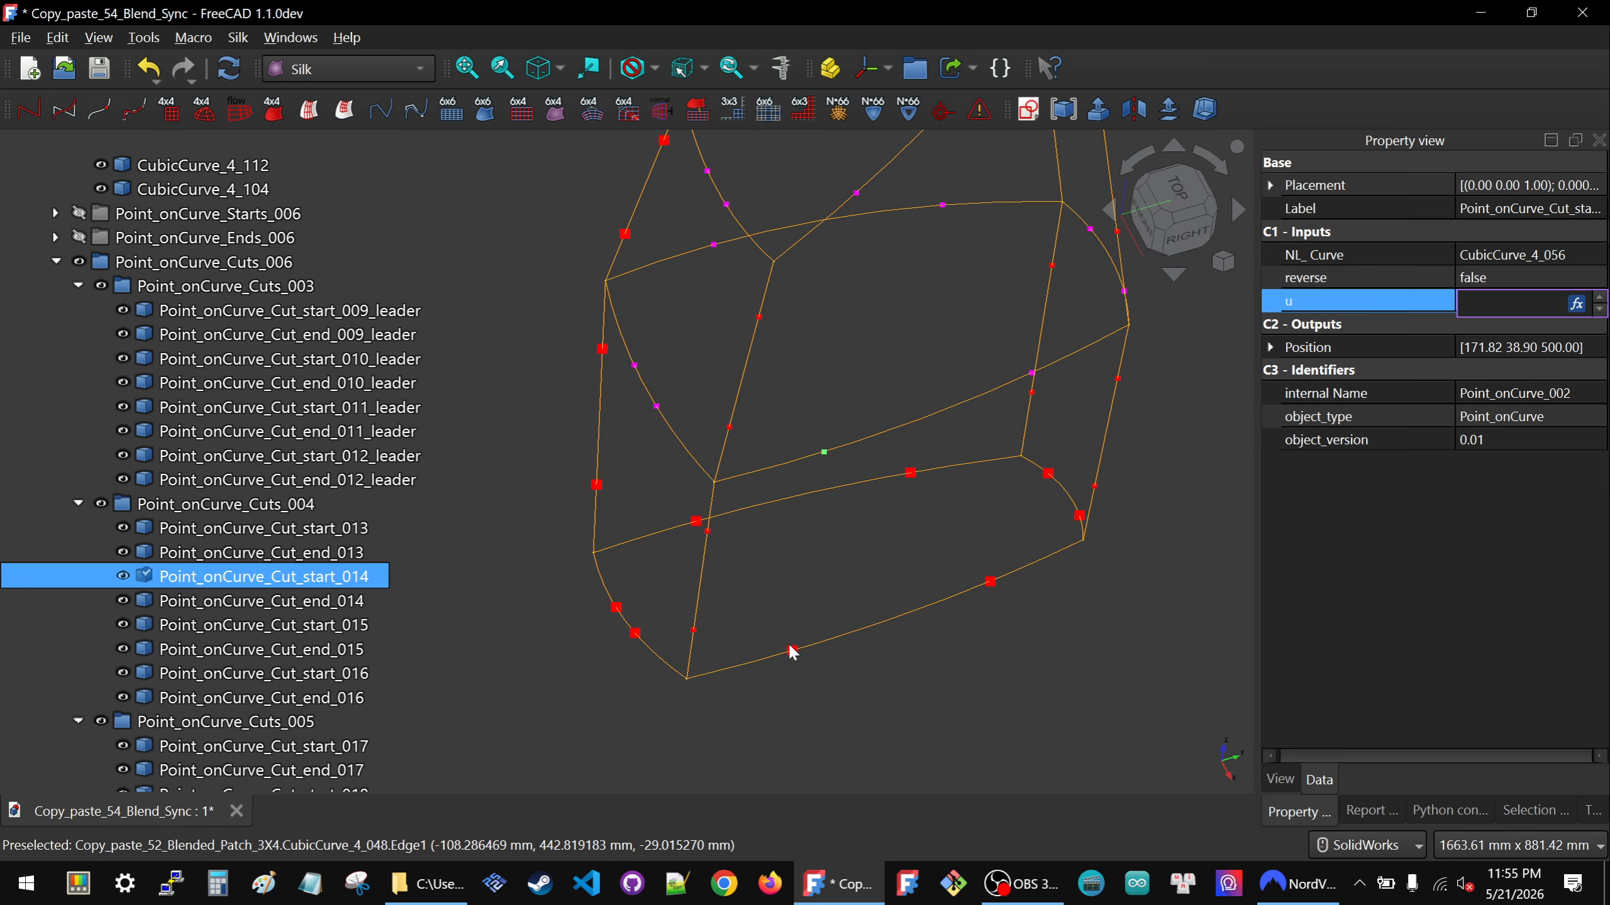
Link the u parameter of Point_onCurve_Cut_start_018 on the upper right-side curve to <<Point_onCurve_Cut_start_010_leader>>.u with the copied expression.
{"action": "left_click", "coordinate": [857, 193]}
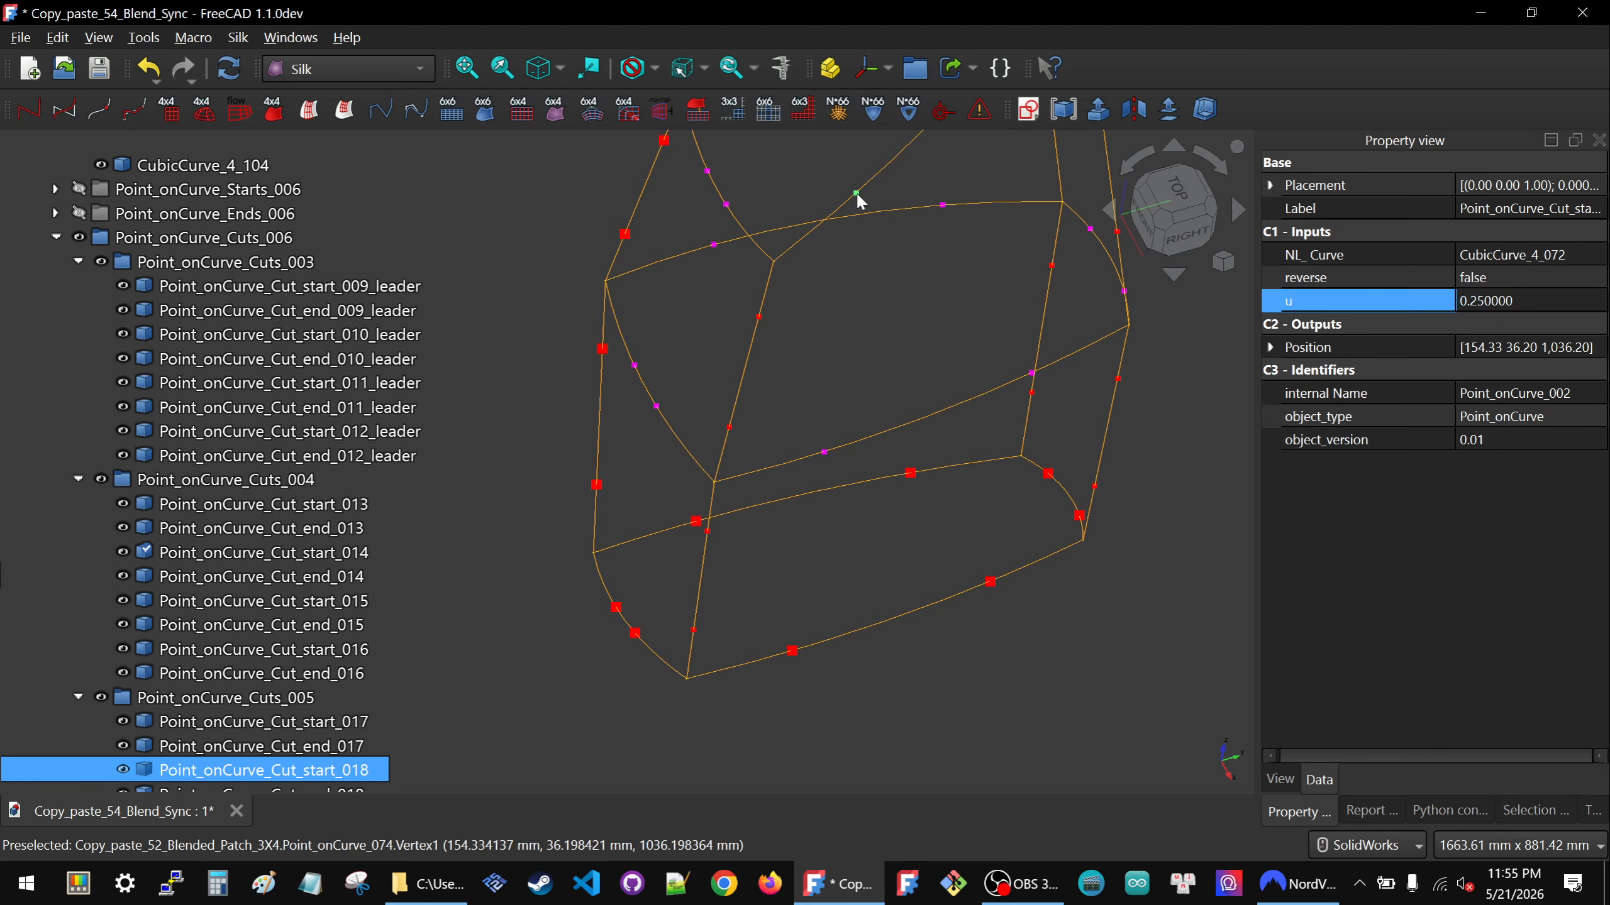
{"action": "left_click", "coordinate": [1526, 304]}
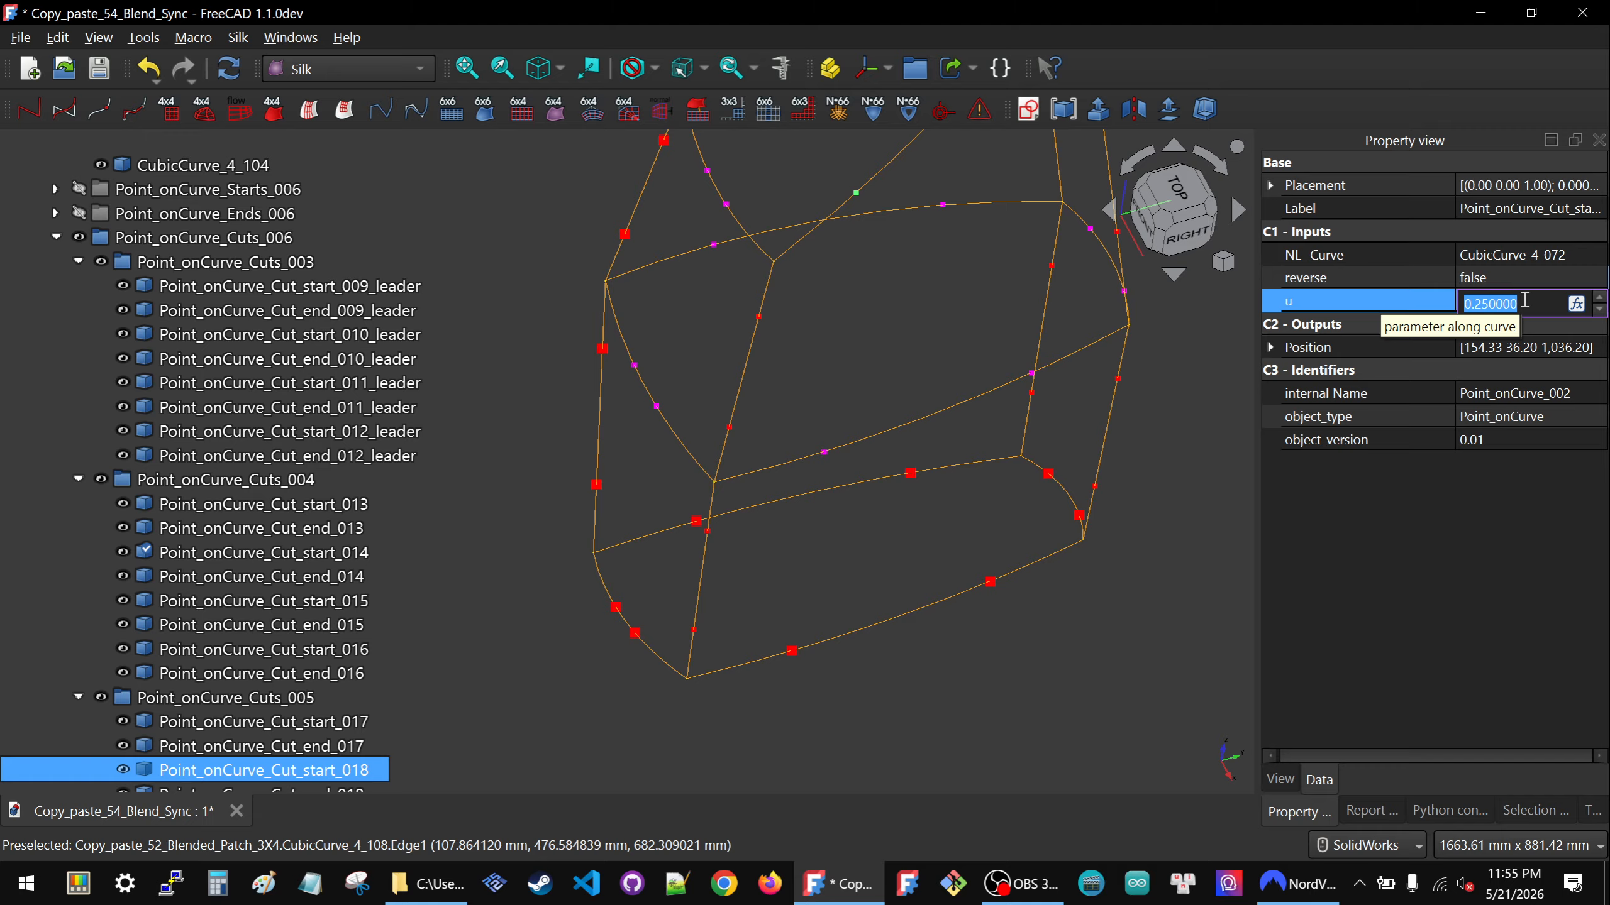
{"action": "key", "text": "equal"}
{"action": "key", "text": "ctrl+v"}
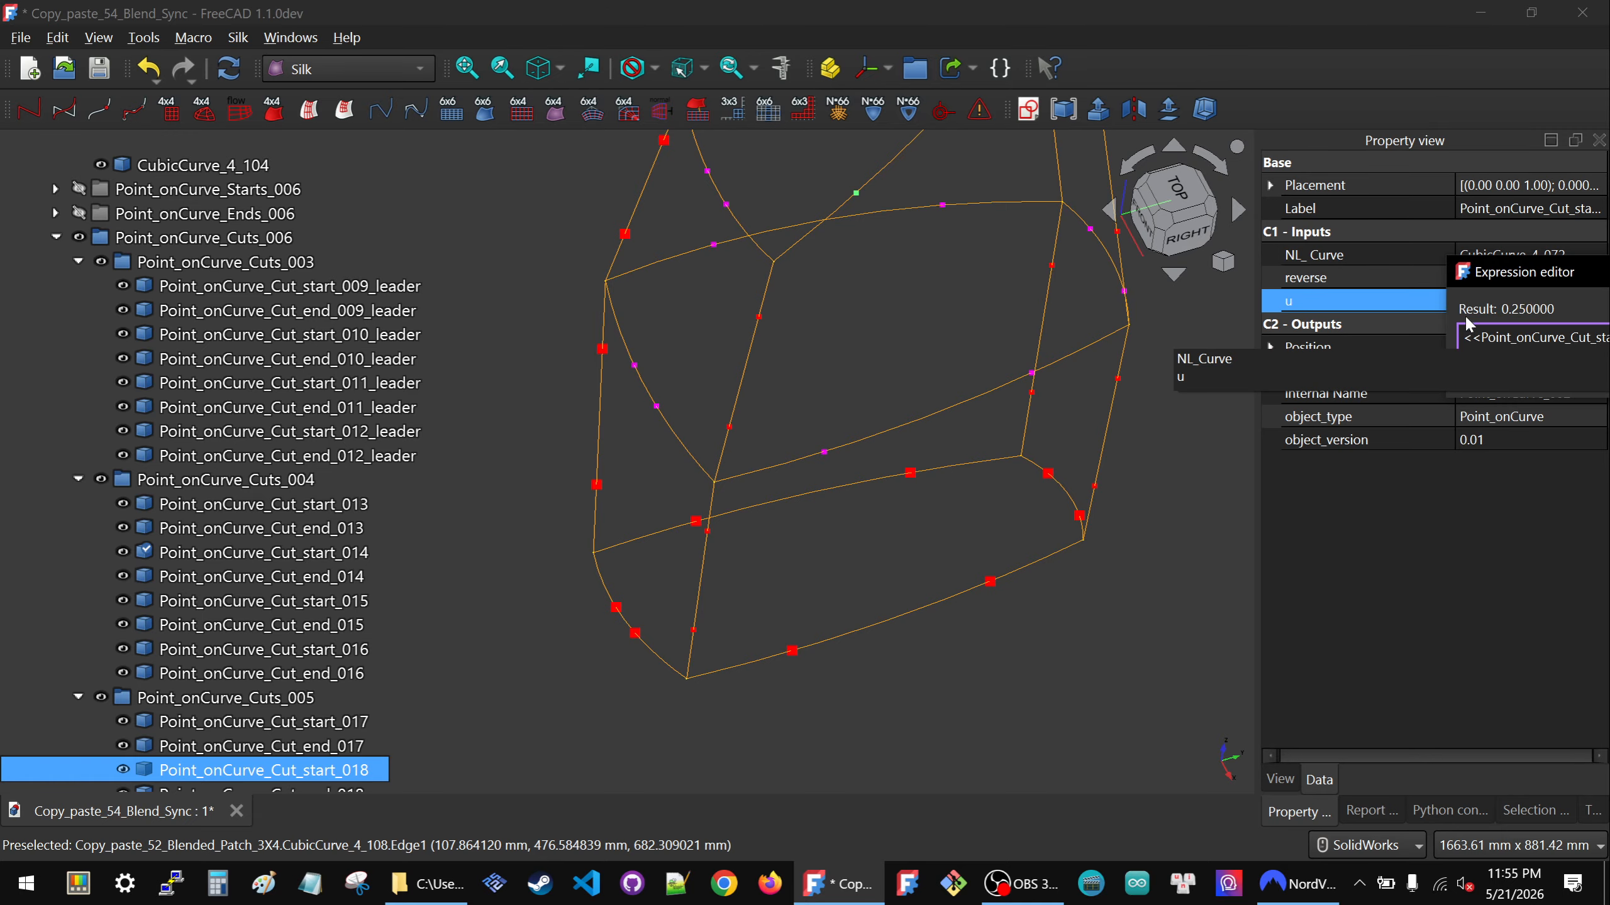
{"action": "left_click", "coordinate": [1247, 374]}
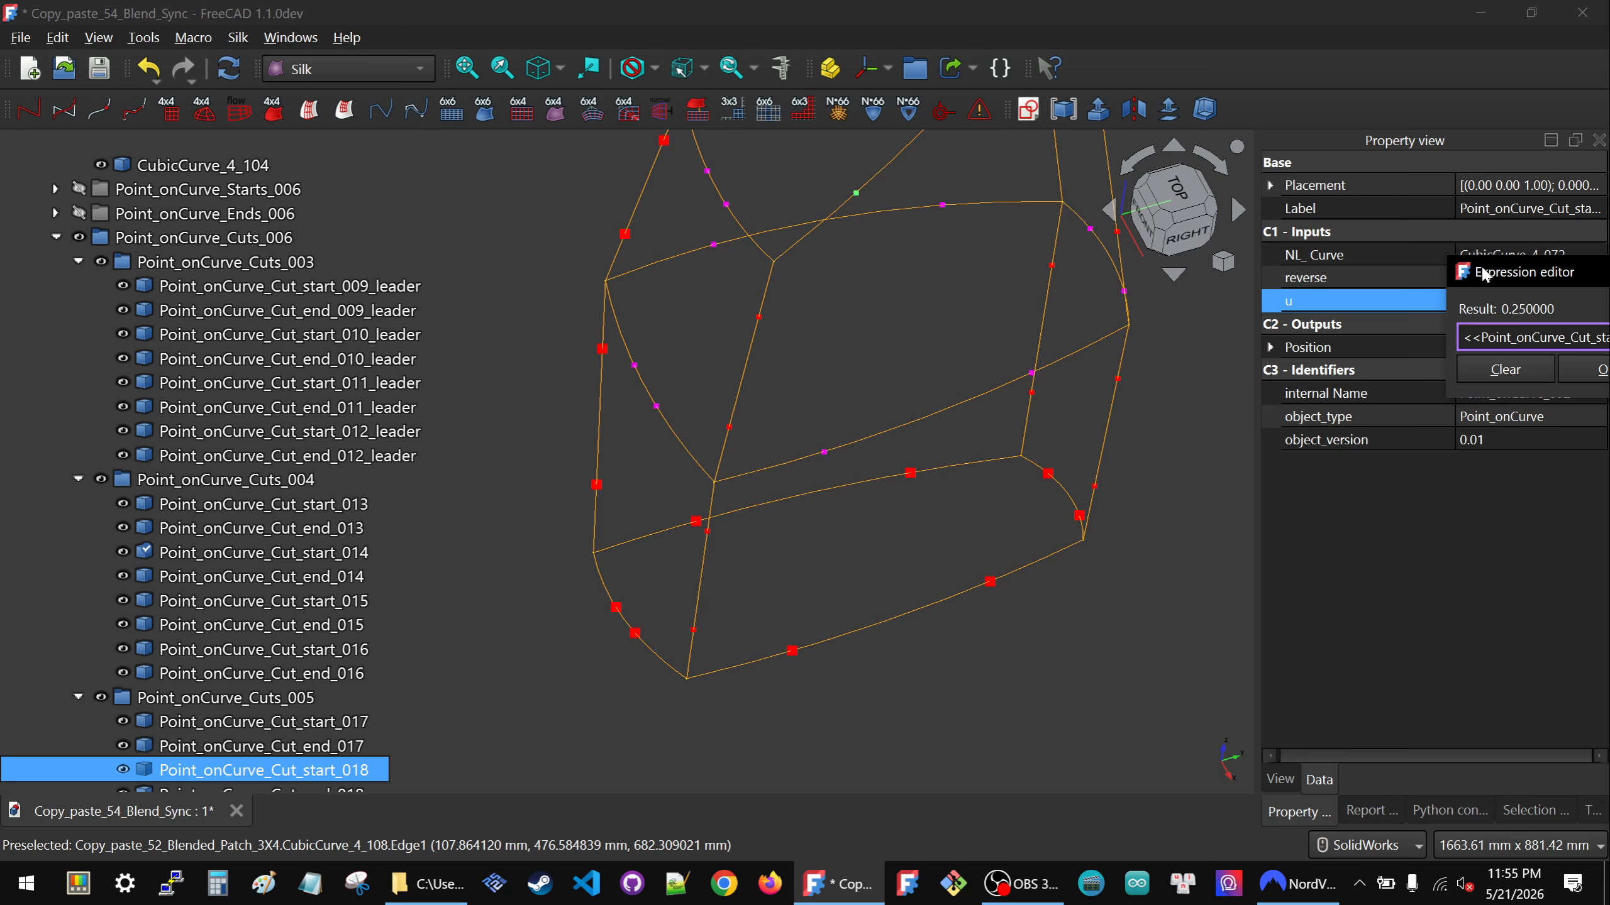
{"action": "left_click_drag", "start_coordinate": [1486, 275], "coordinate": [1084, 293]}
{"action": "left_click", "coordinate": [1204, 391]}
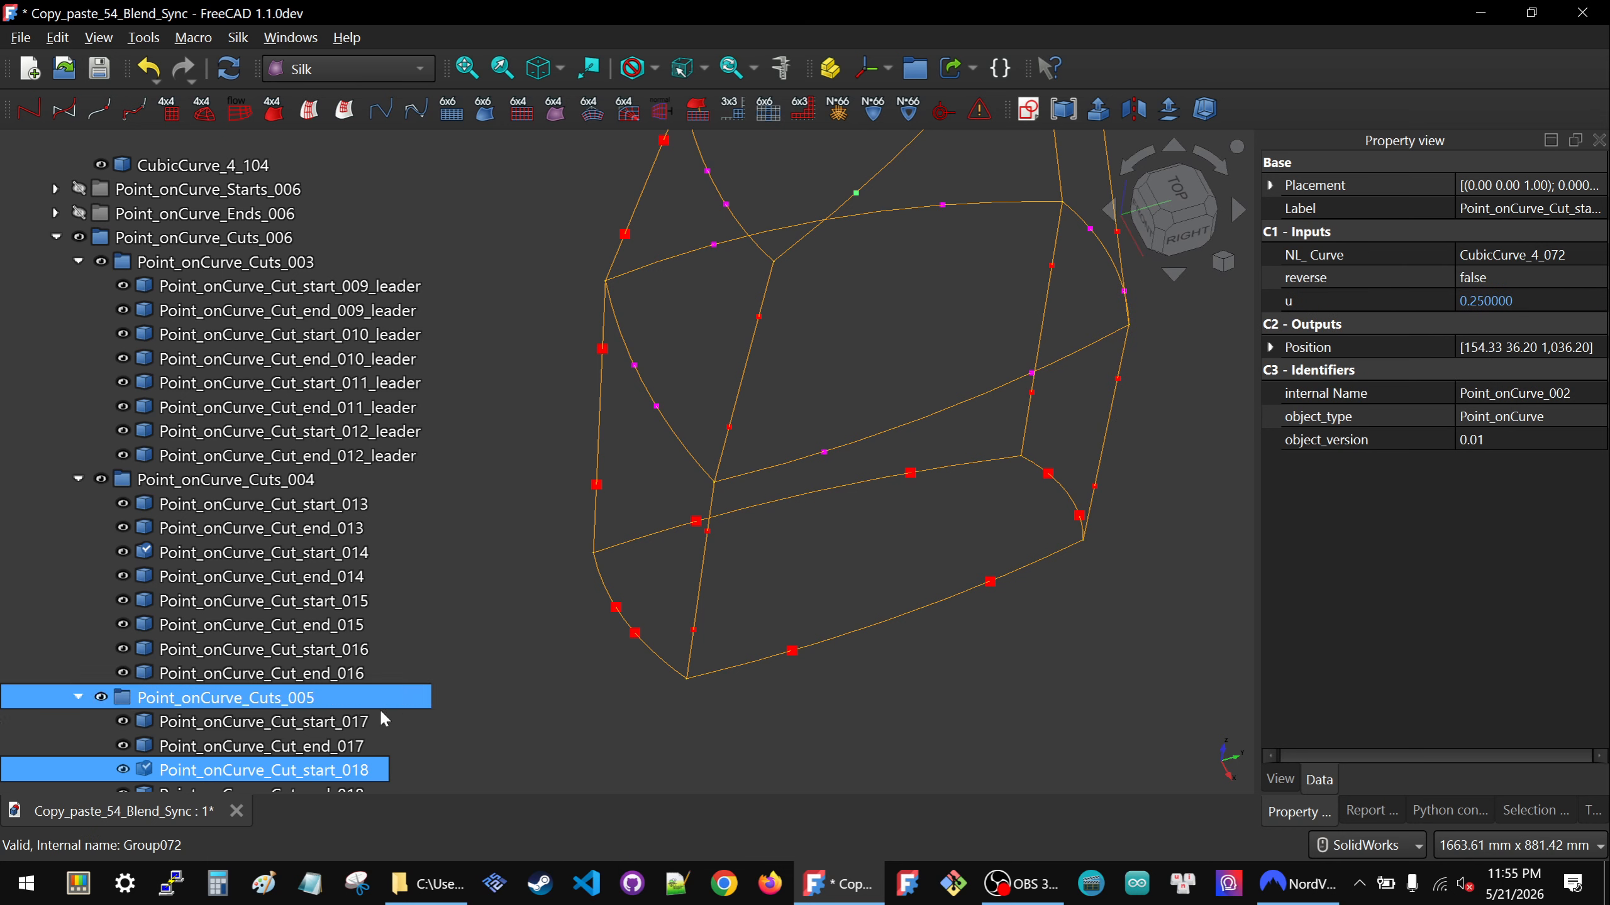
Test the linked start points by setting the u parameter of Point_onCurve_Cut_start_010_leader first to 0.1 and finally to 0.4.
{"action": "left_click", "coordinate": [792, 651]}
{"action": "left_click", "coordinate": [1516, 305]}
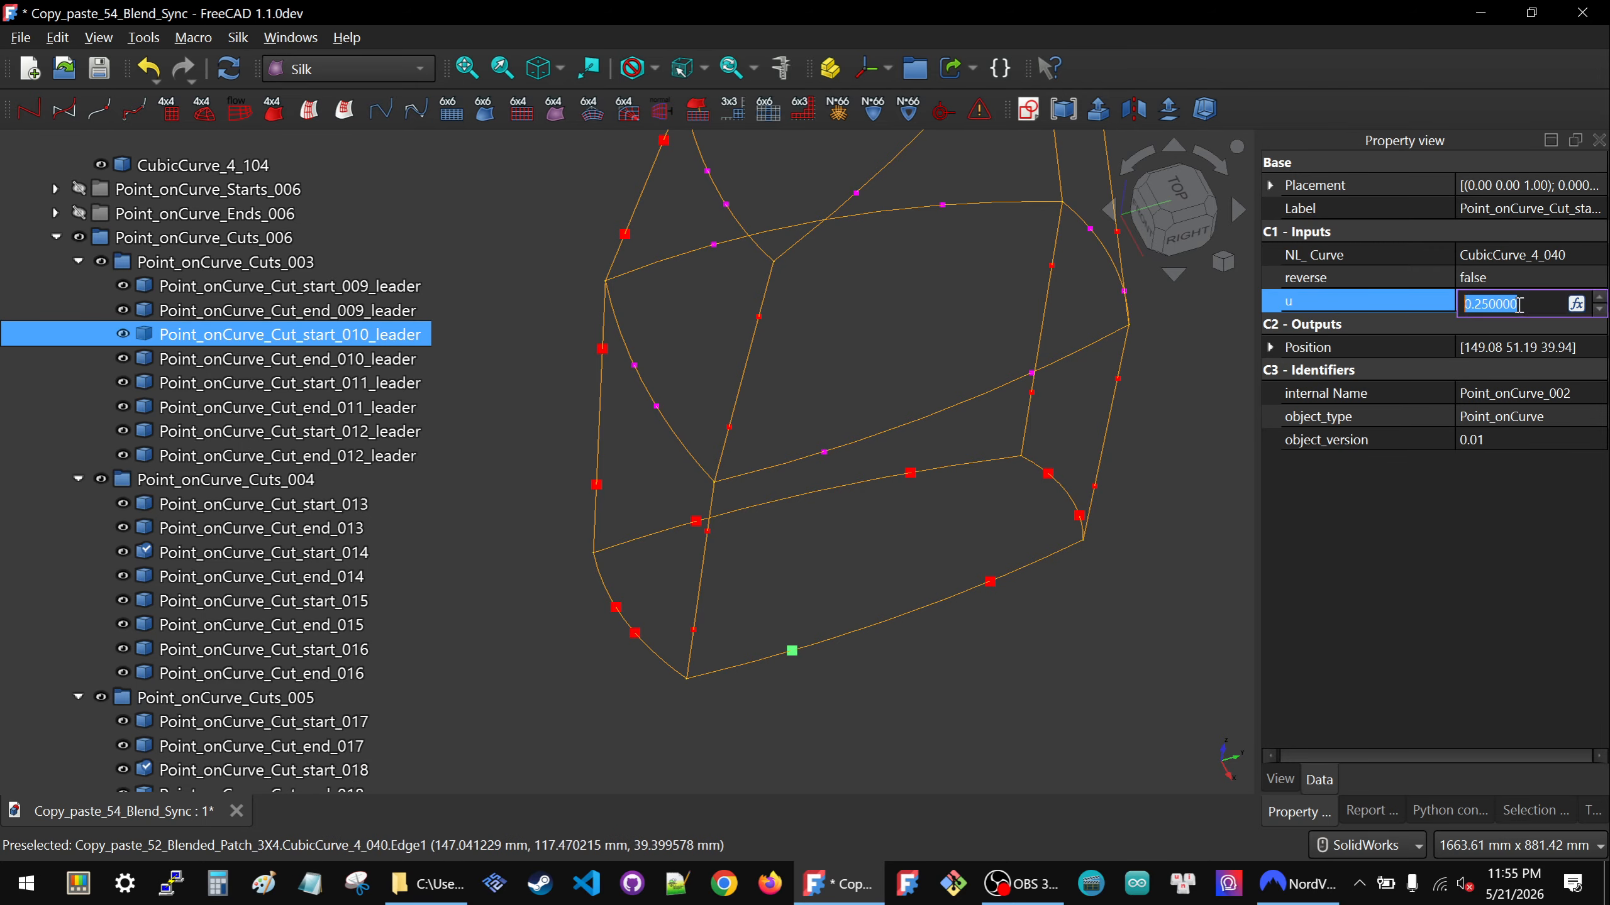
{"action": "type", "text": "0.1"}
{"action": "key", "text": "Return"}
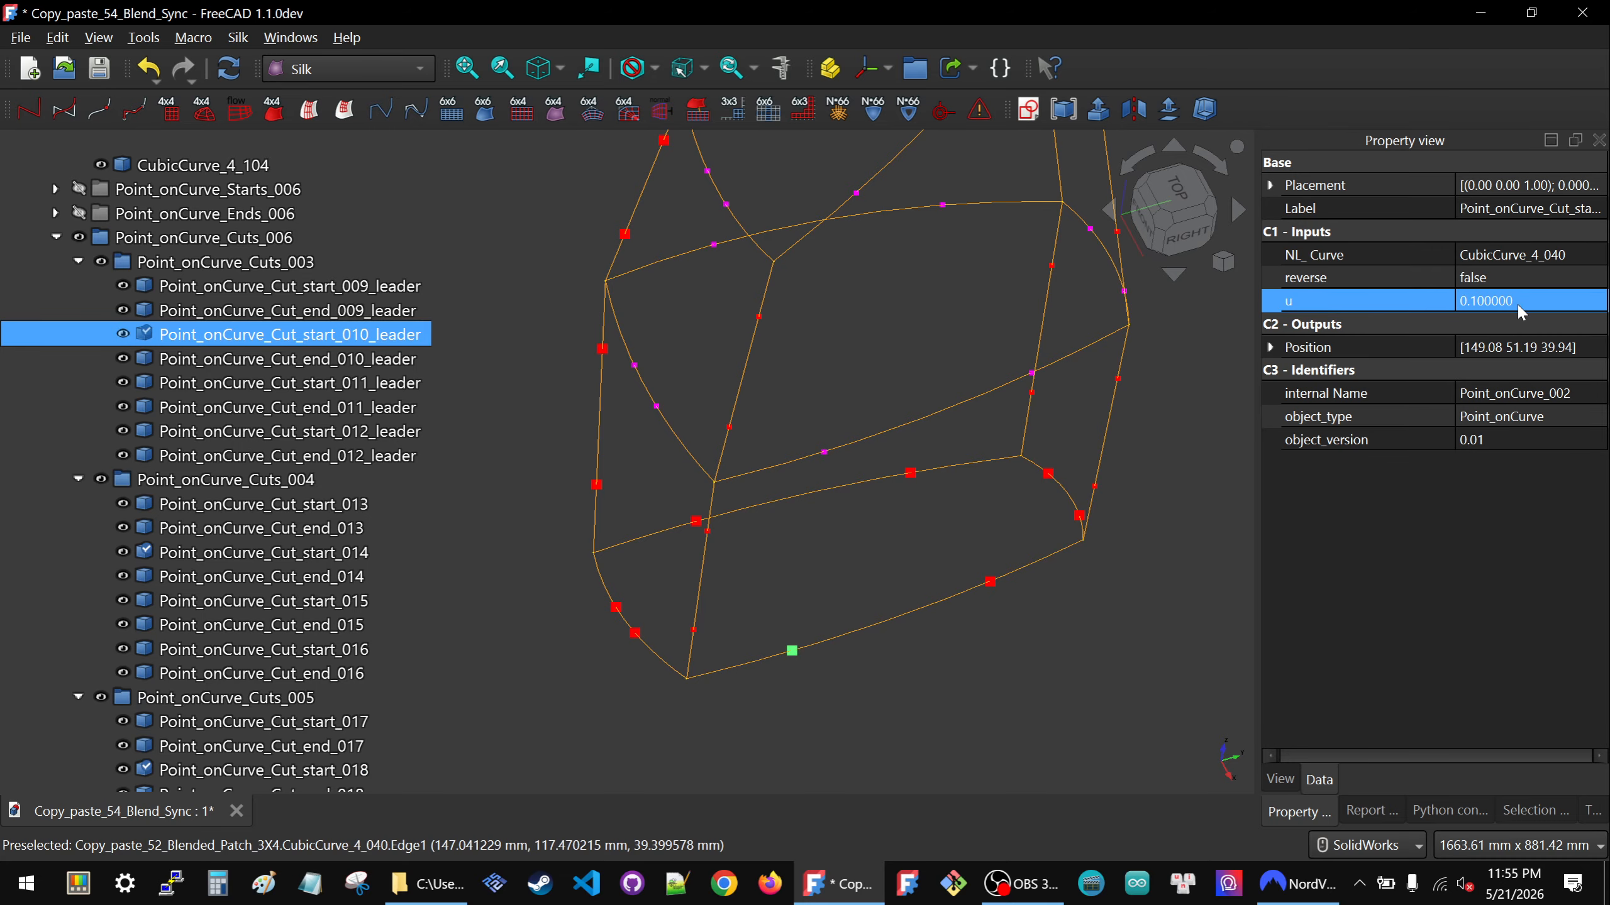
{"action": "left_click", "coordinate": [1516, 302]}
{"action": "type", "text": "."}
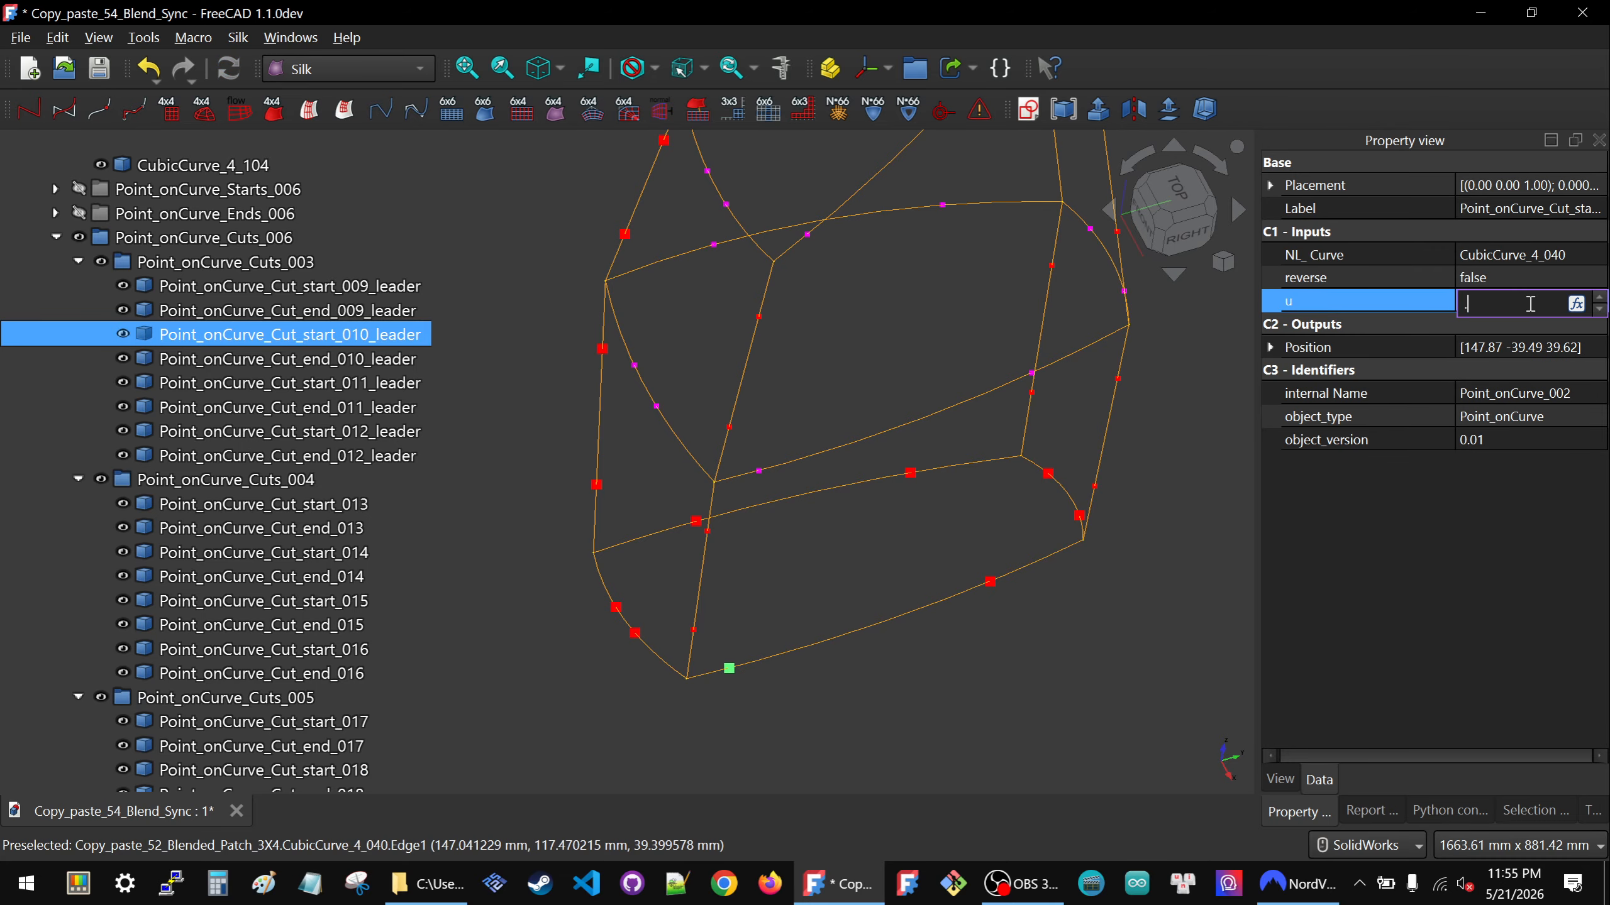
{"action": "type", "text": "4"}
{"action": "key", "text": "Return"}
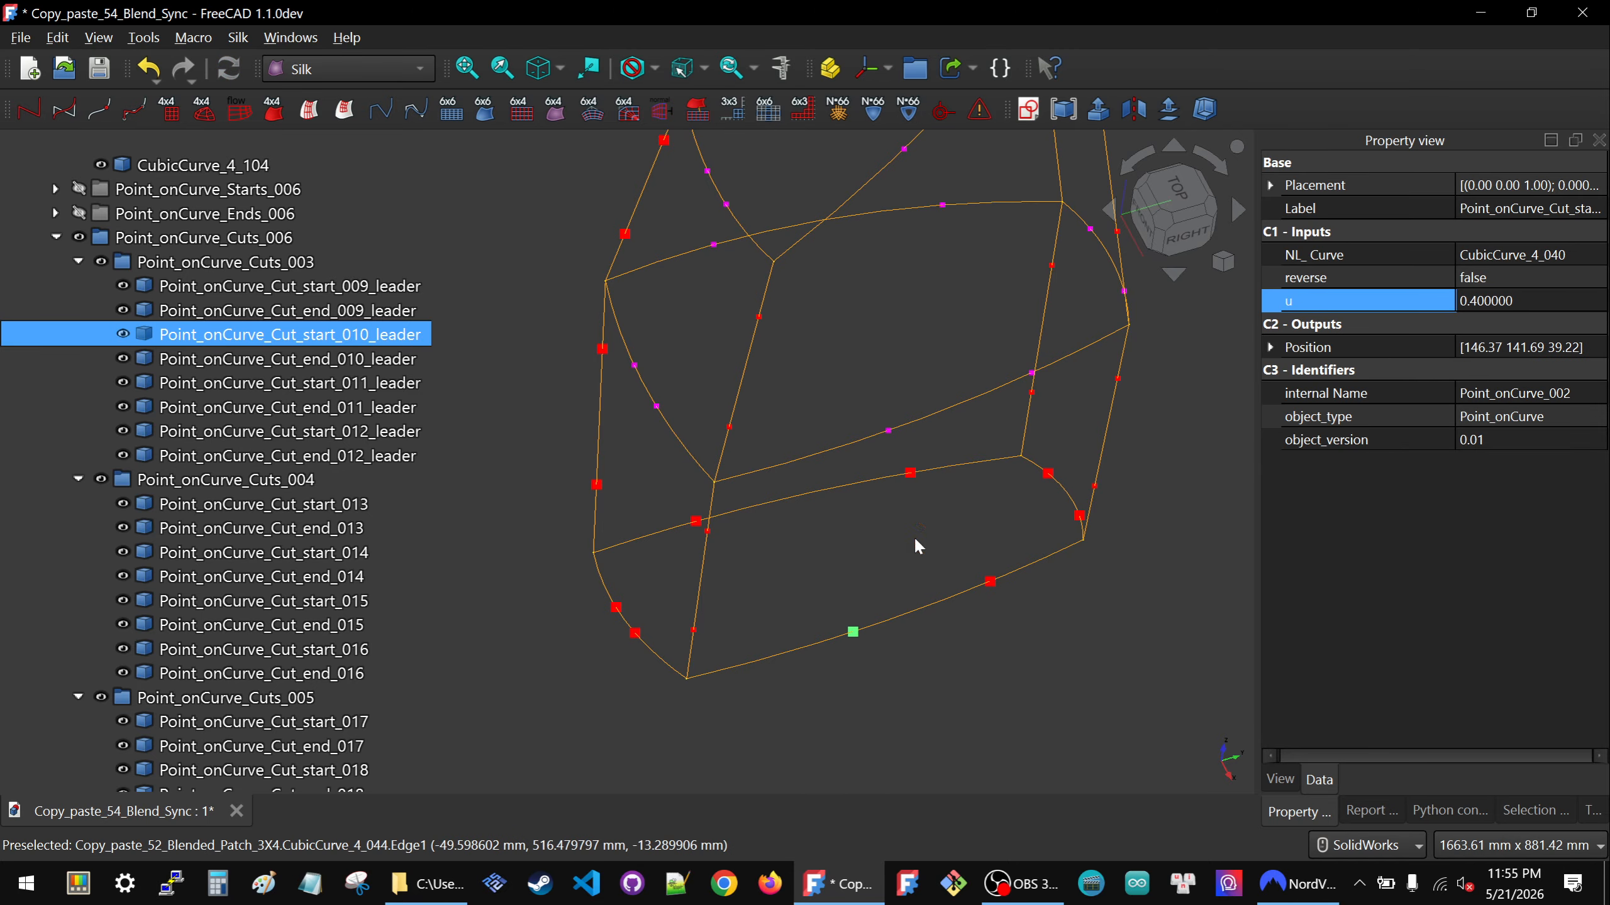
{"action": "left_click", "coordinate": [915, 537]}
Copy the name of Point_onCurve_Cut_end_010_leader on the lowest right-side curve and clear the selection.
{"action": "left_click", "coordinate": [990, 582]}
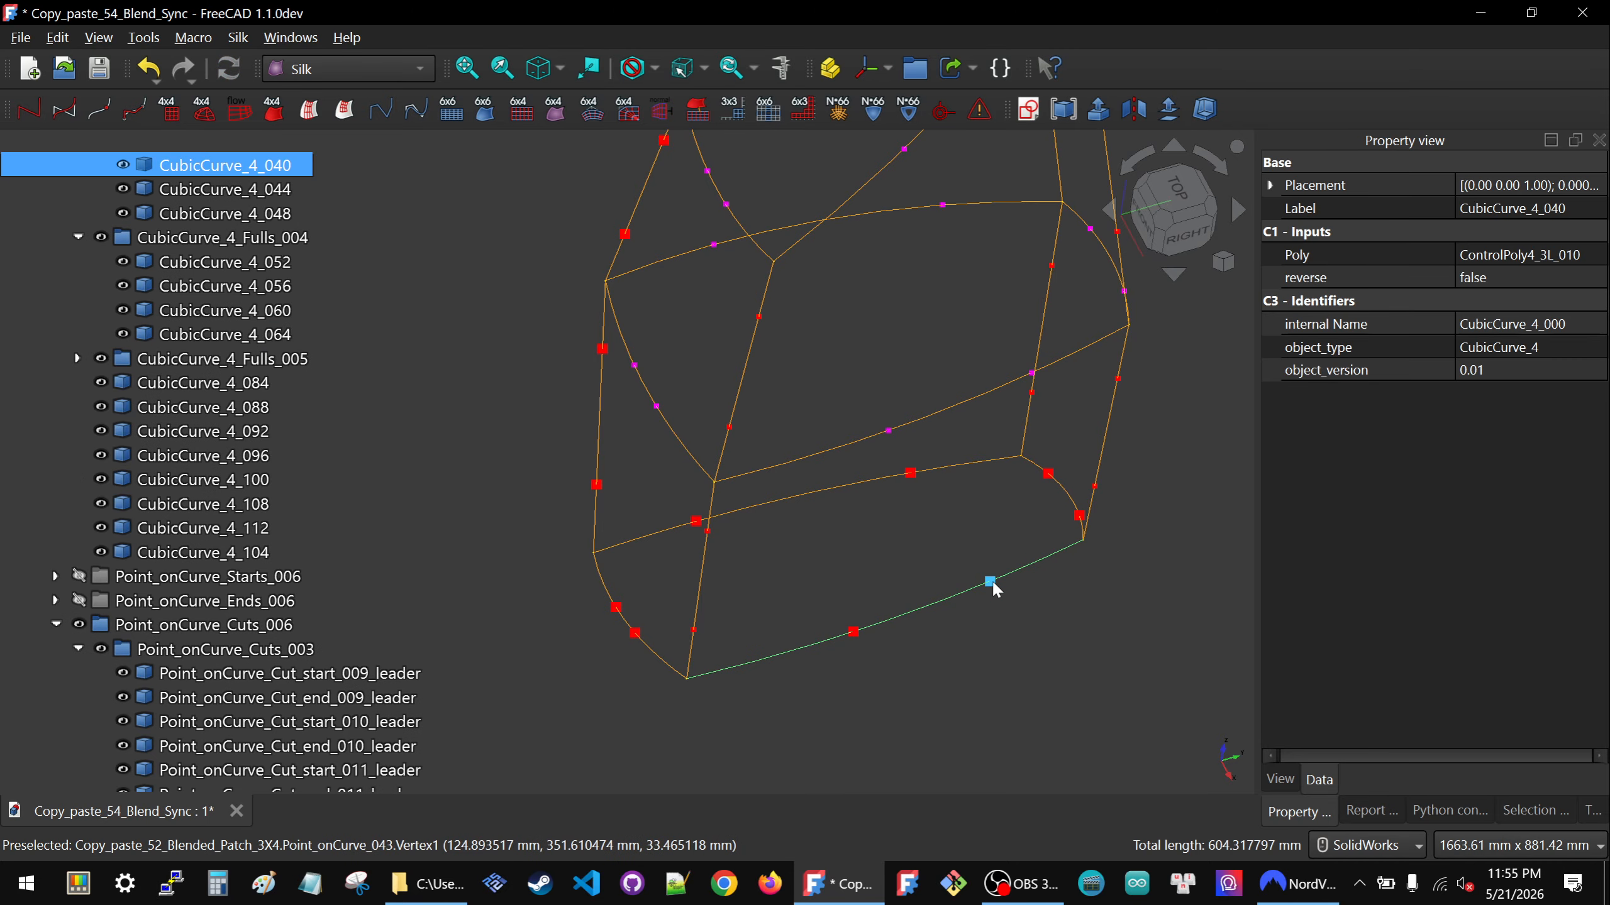
{"action": "left_click", "coordinate": [342, 747]}
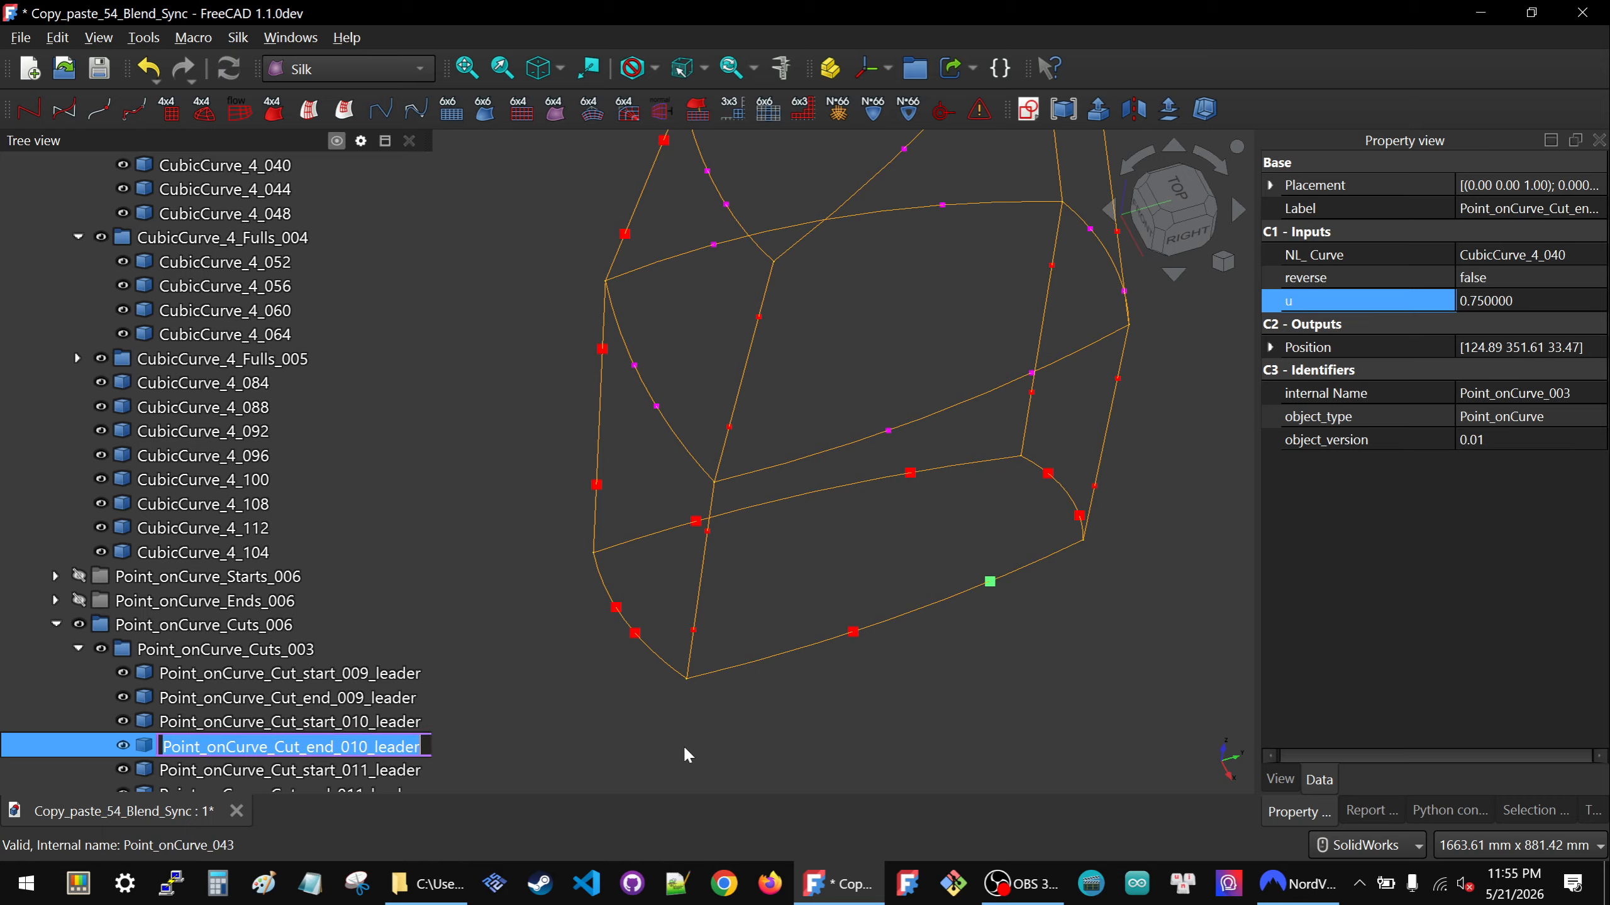
{"action": "left_click", "coordinate": [973, 718]}
Open the expression editor for the u parameter of Point_onCurve_Cut_end_014 on the middle right-side curve and paste the copied leader name.
{"action": "middle_click_drag", "start_coordinate": [972, 717], "coordinate": [943, 481]}
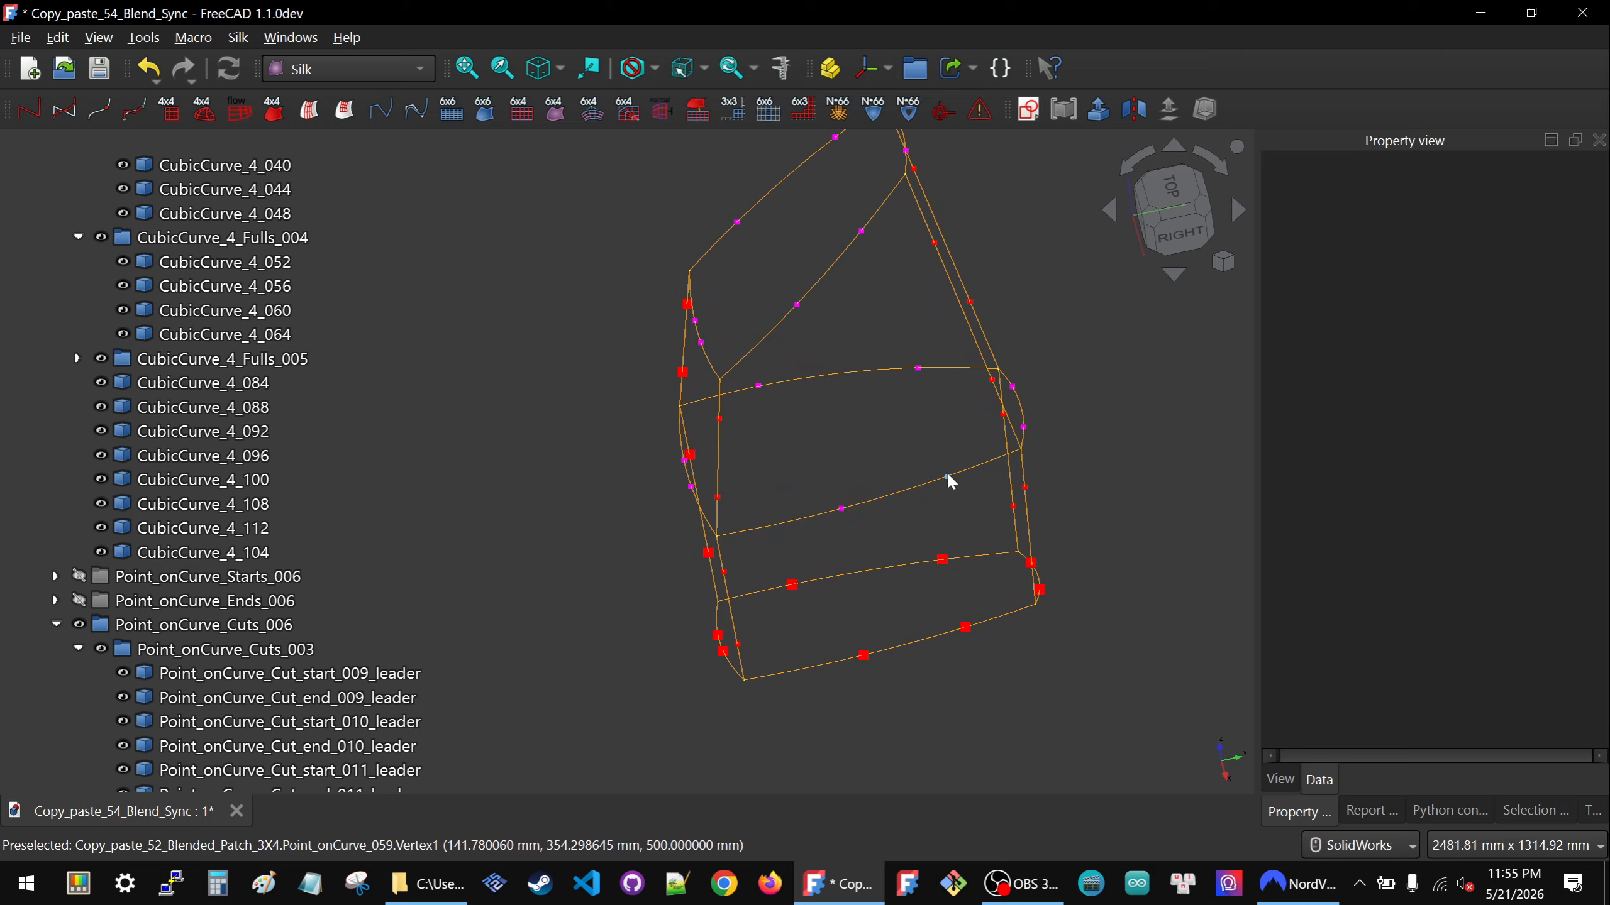
{"action": "left_click", "coordinate": [949, 487]}
{"action": "left_click", "coordinate": [1557, 305]}
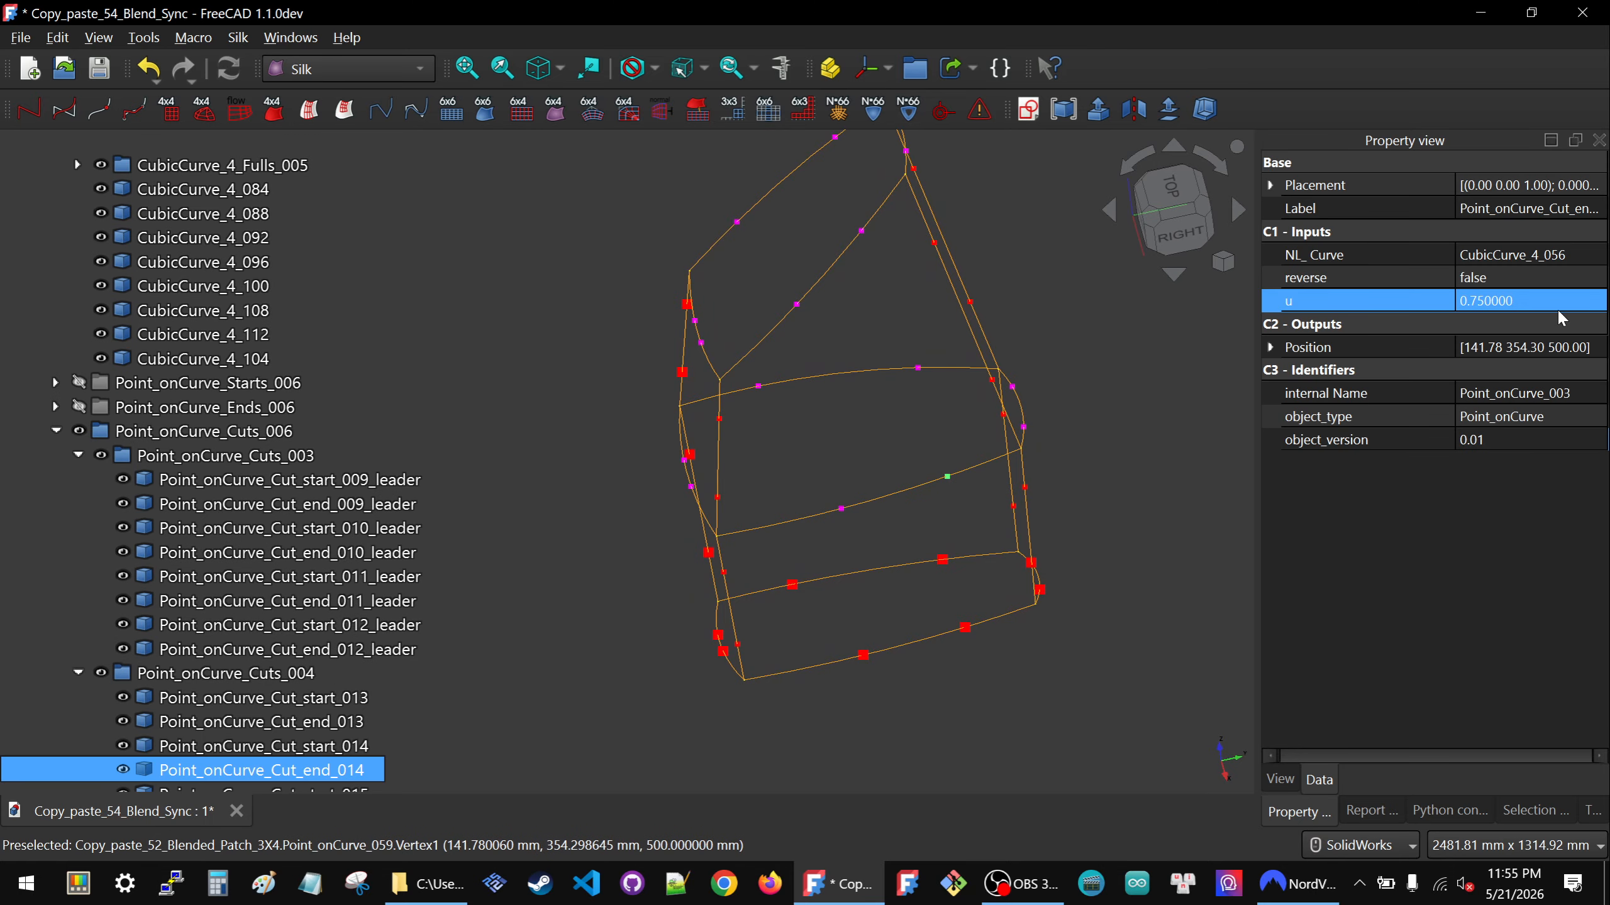
{"action": "key", "text": "="}
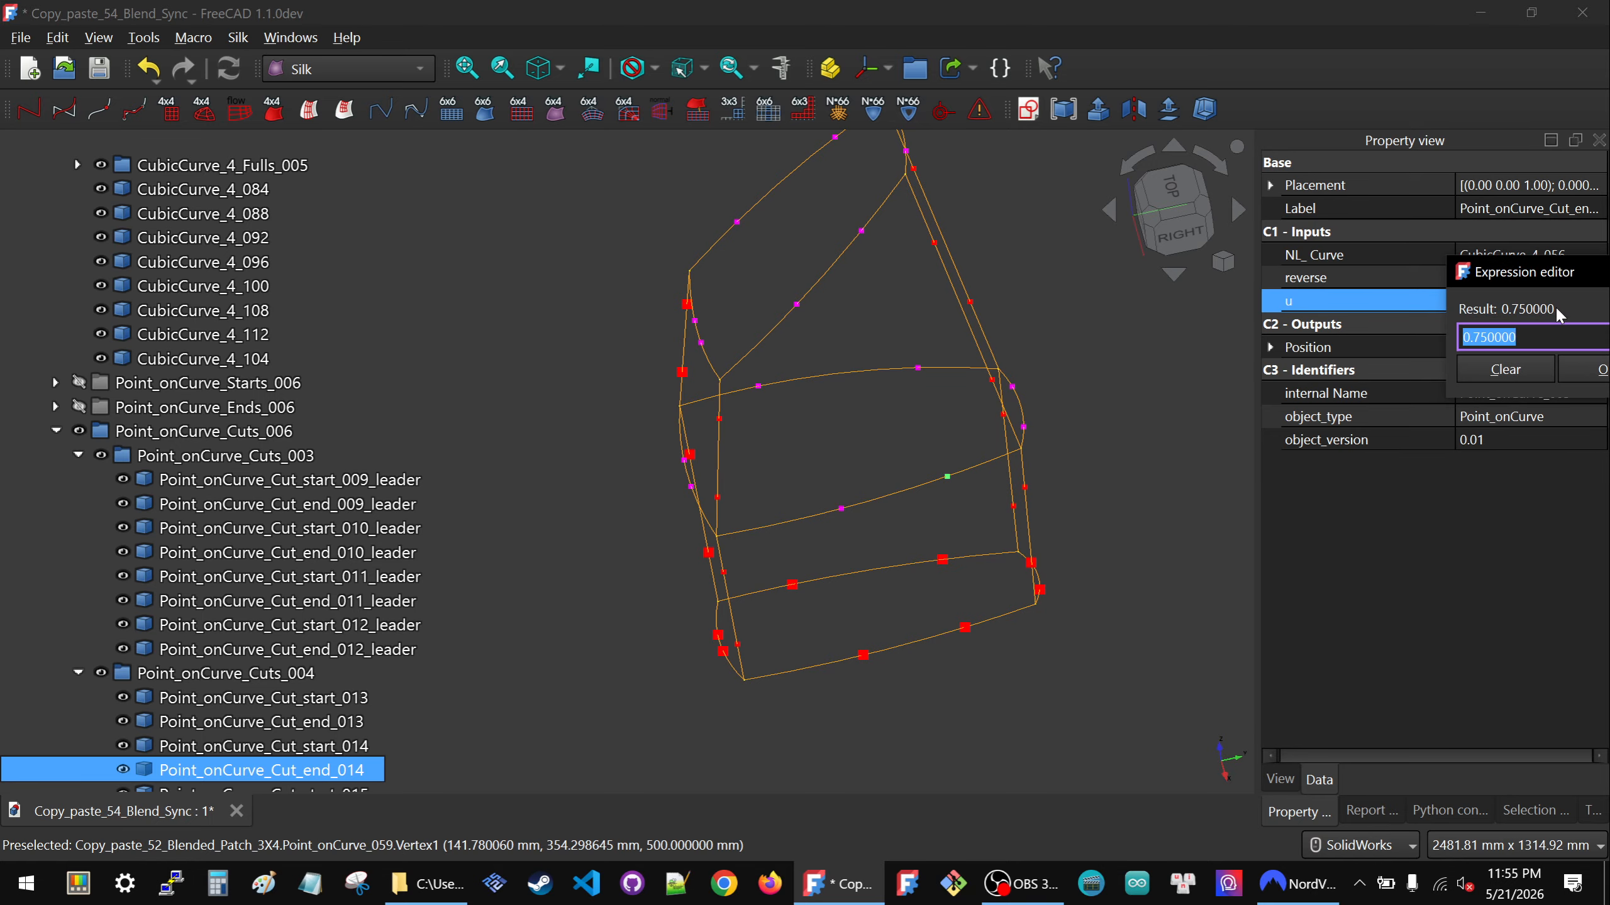
{"action": "key", "text": "ctrl+v"}
{"action": "left_click_drag", "start_coordinate": [1517, 272], "coordinate": [1302, 257]}
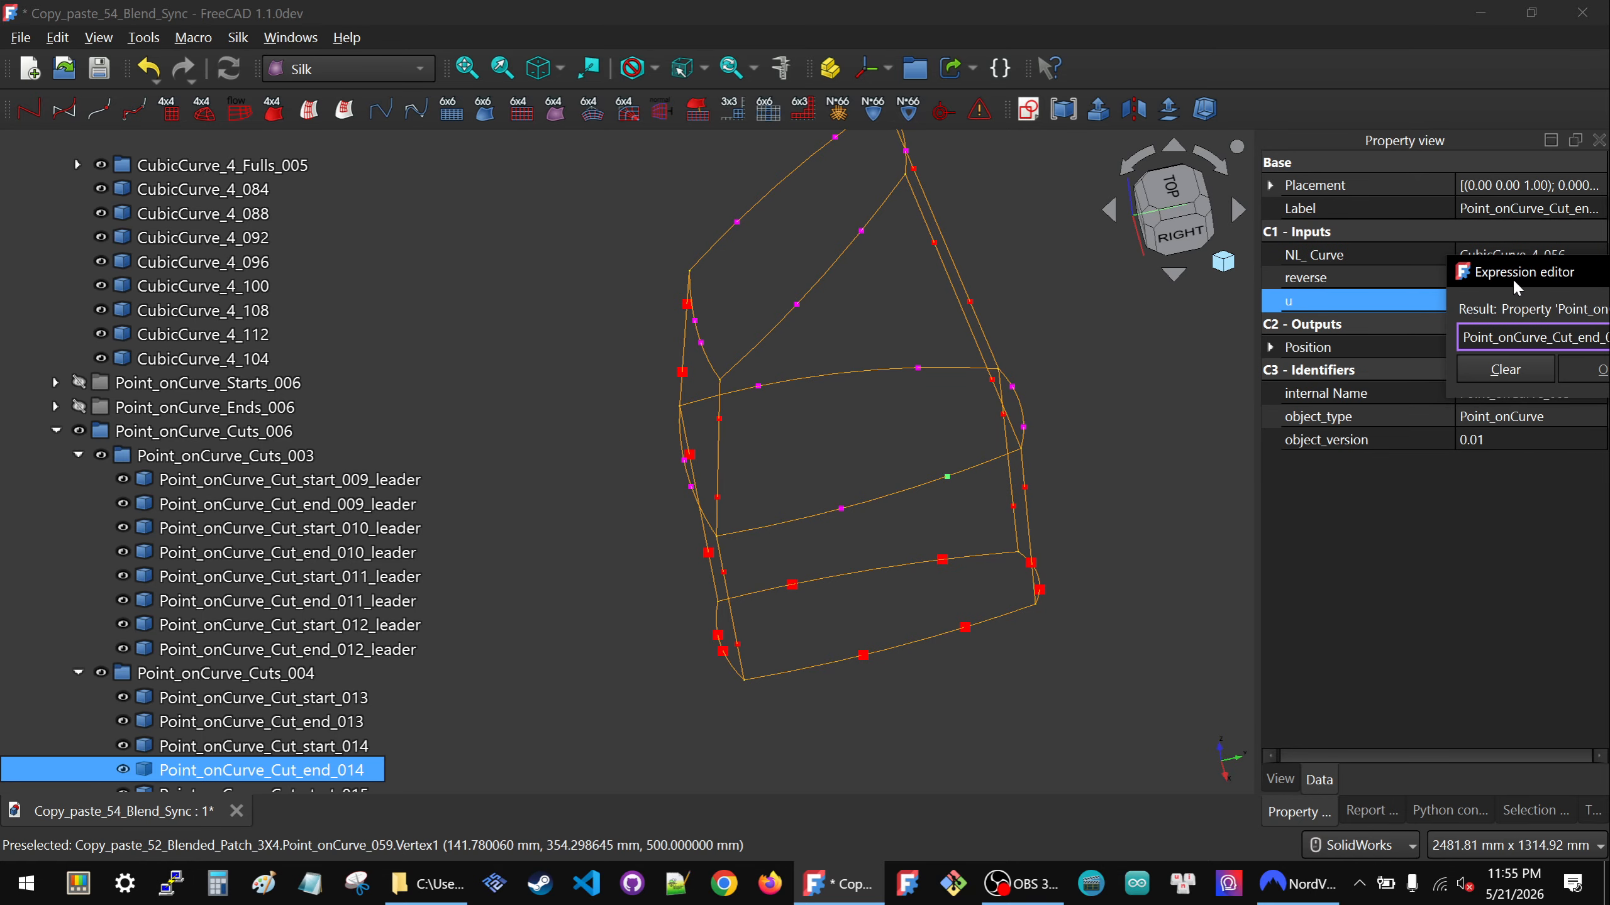
{"action": "left_click_drag", "start_coordinate": [1512, 278], "coordinate": [1109, 323]}
Complete the expression as <<Point_onCurve_Cut_end_010_leader>>.u, copy it and apply it to the u parameter of Point_onCurve_Cut_end_014.
{"action": "left_click_drag", "start_coordinate": [1268, 383], "coordinate": [1078, 362]}
{"action": "key", "text": "ctrl+c"}
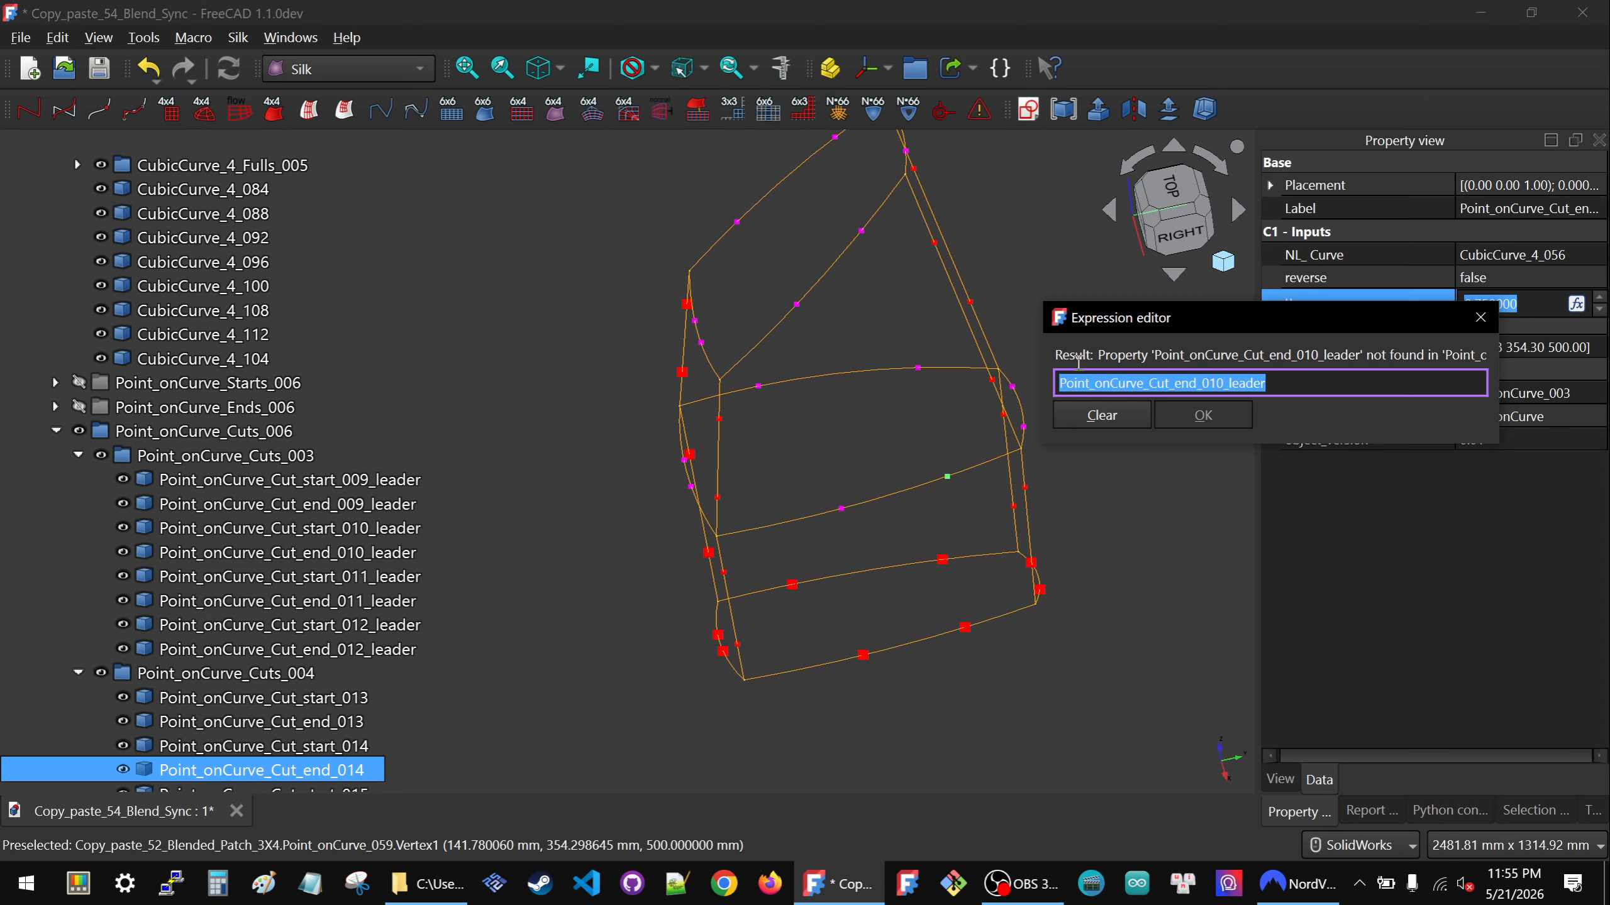
{"action": "key", "text": "BackSpace"}
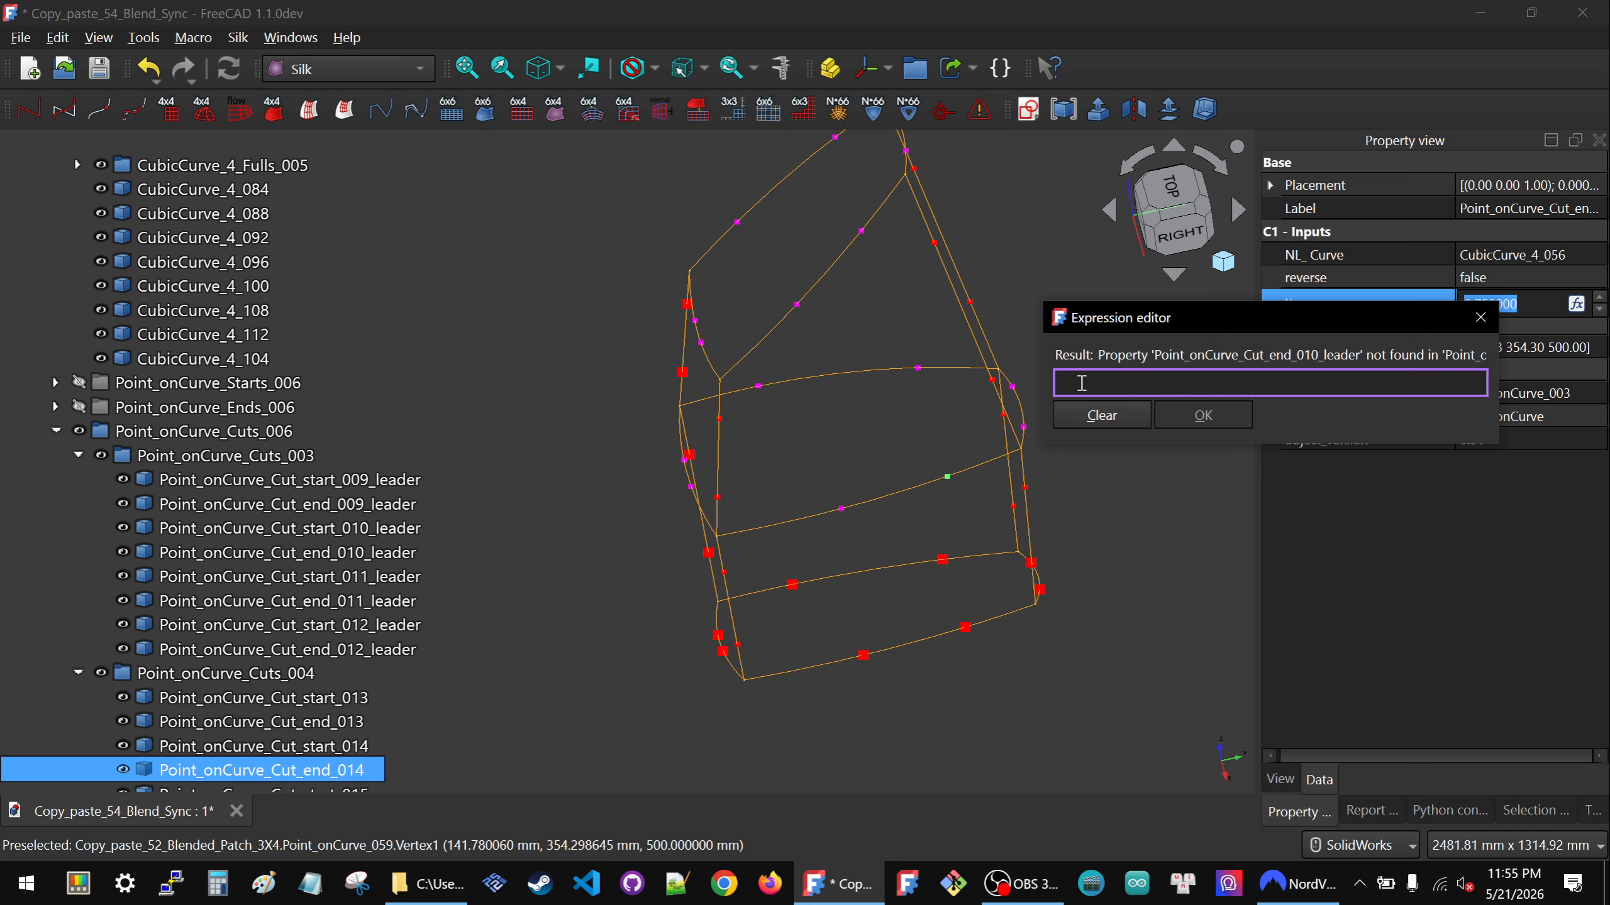
{"action": "key", "text": "ctrl+v"}
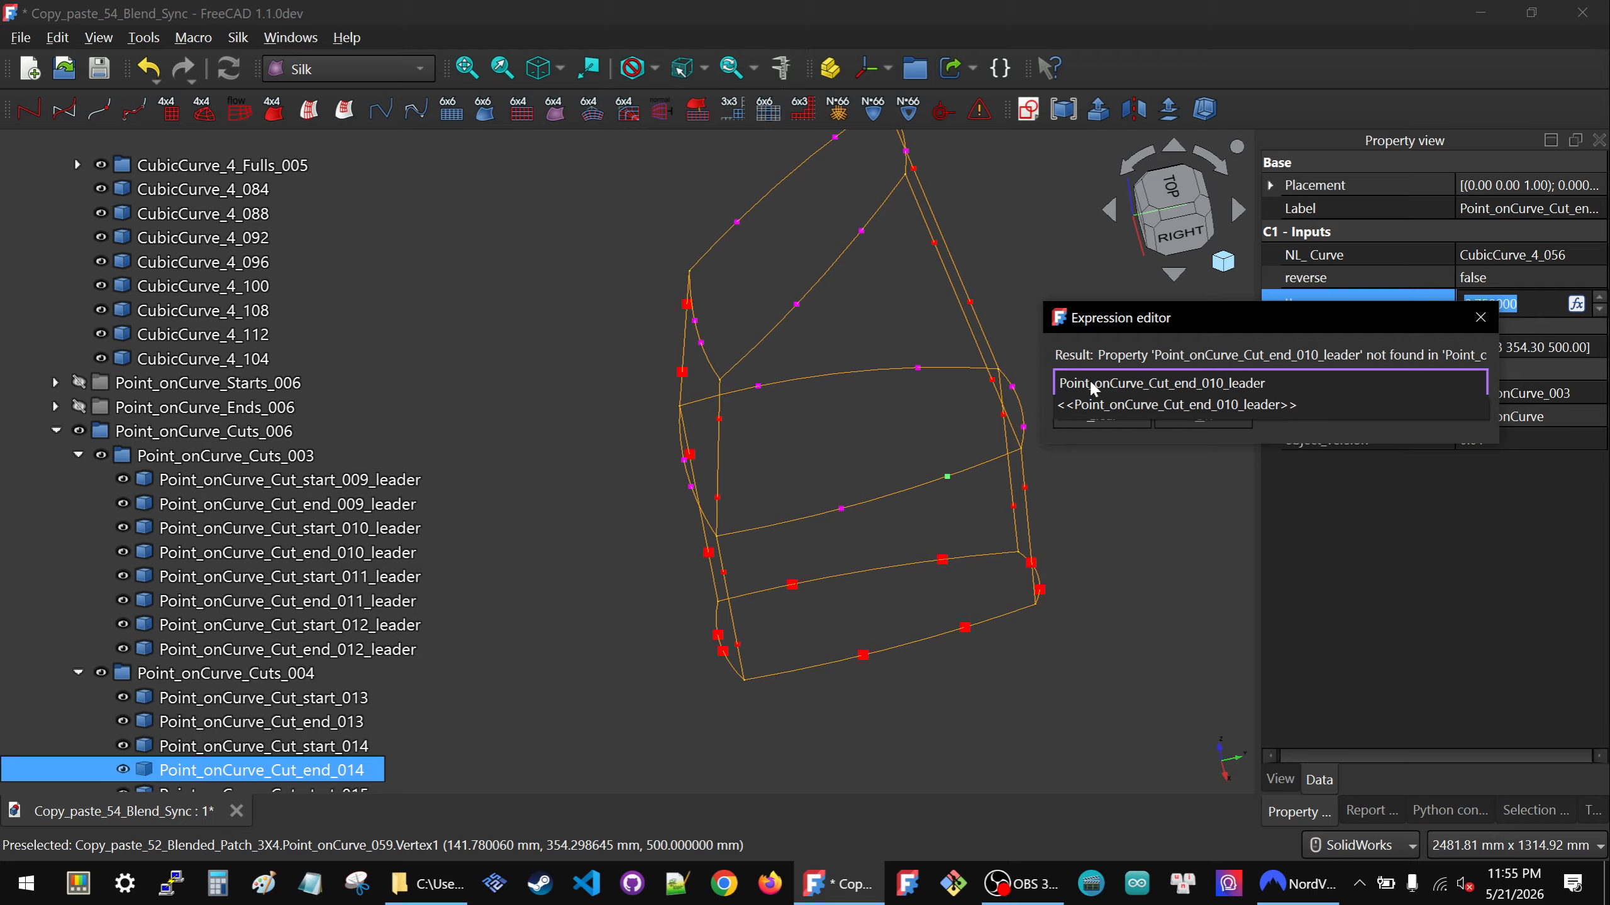
{"action": "left_click", "coordinate": [1091, 406]}
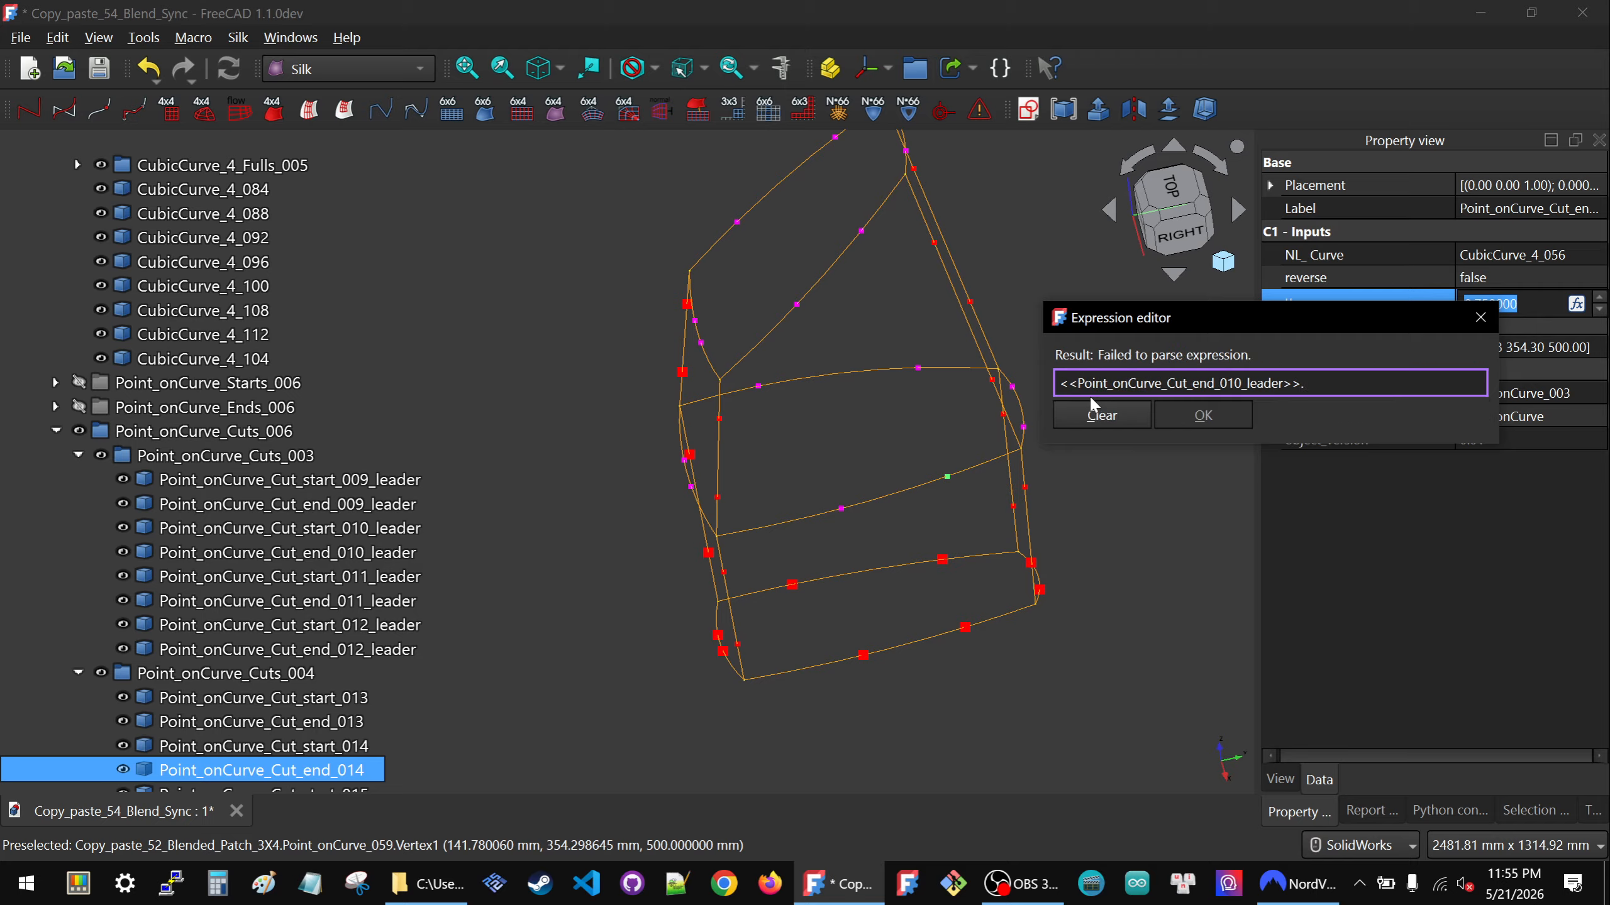
{"action": "type", "text": ".u"}
{"action": "left_click", "coordinate": [1094, 423]}
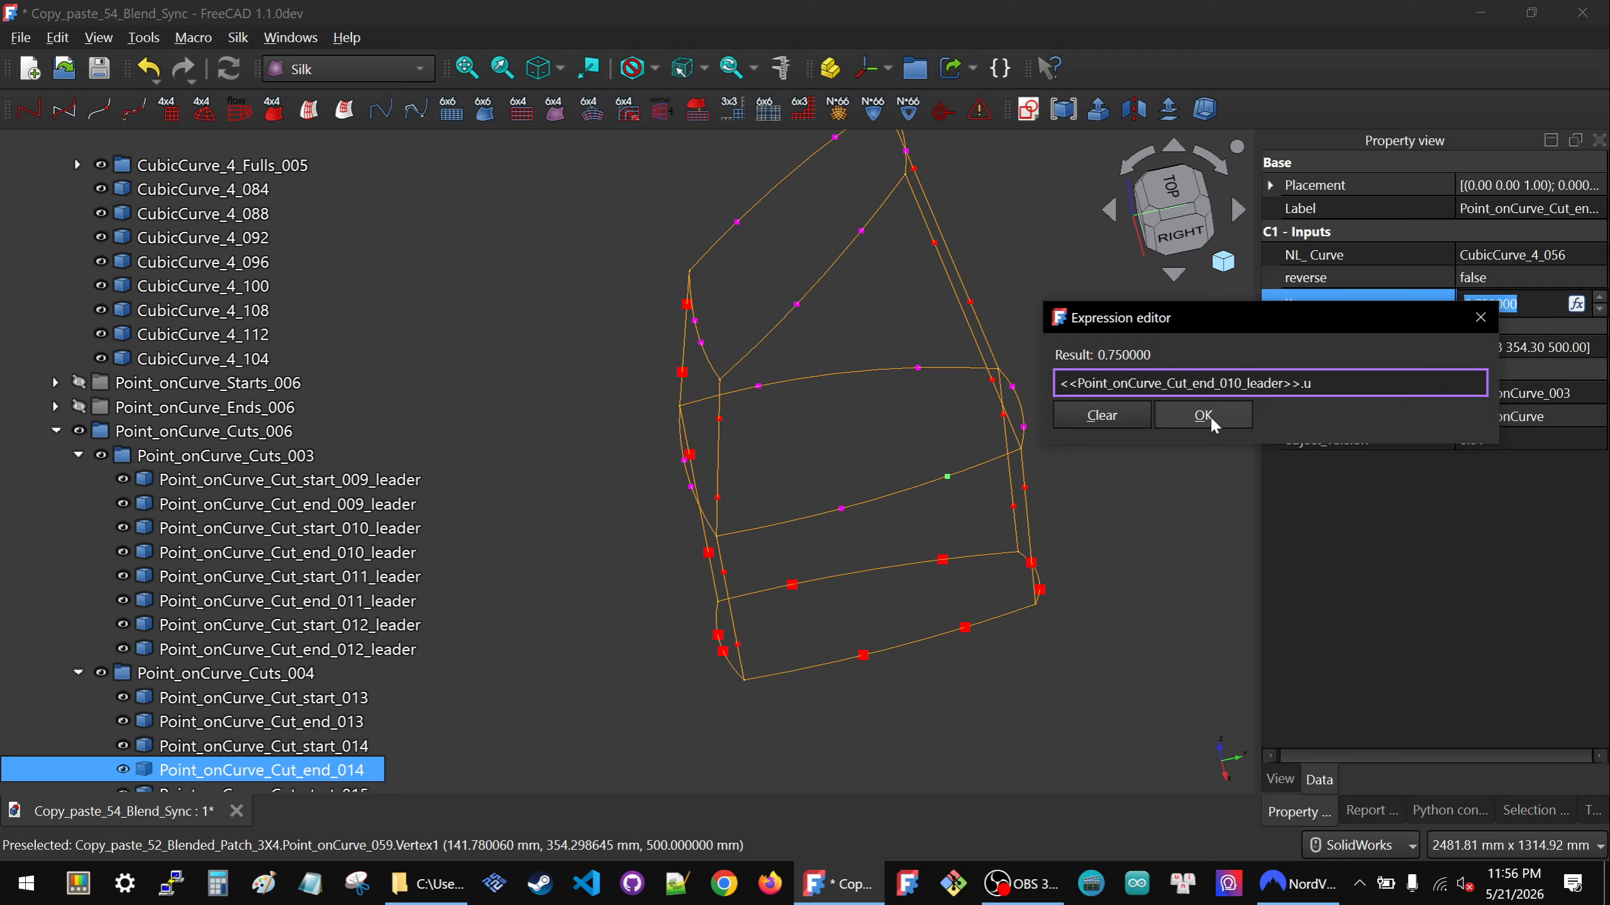
{"action": "left_click_drag", "start_coordinate": [1346, 385], "coordinate": [1014, 362]}
{"action": "key", "text": "ctrl+c"}
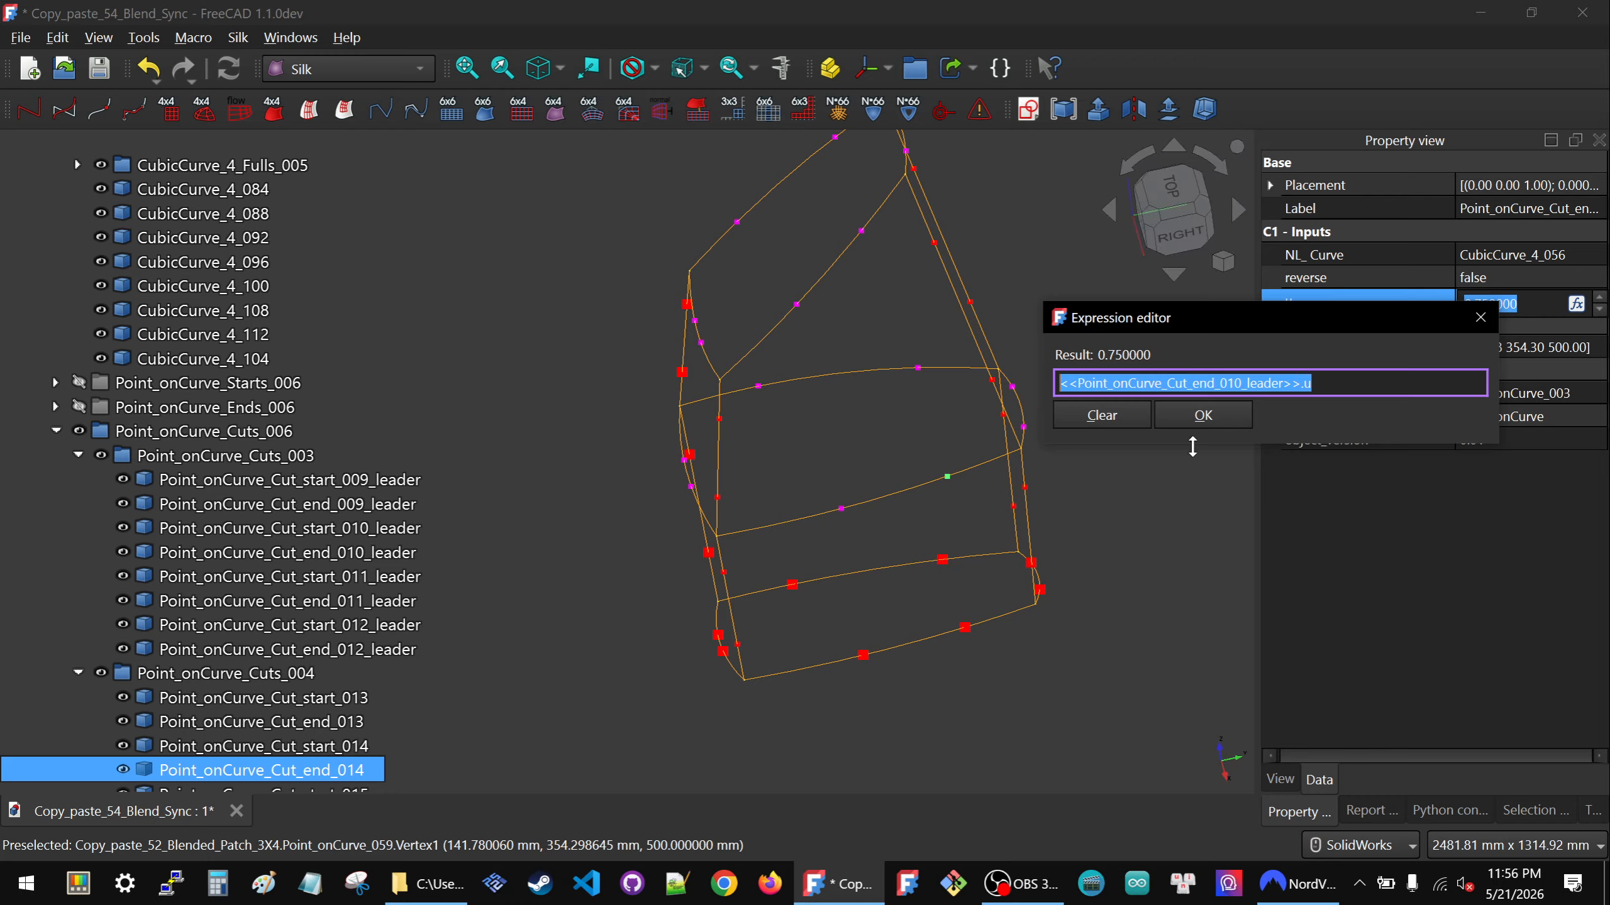
{"action": "left_click", "coordinate": [1203, 416]}
{"action": "left_click", "coordinate": [1434, 530]}
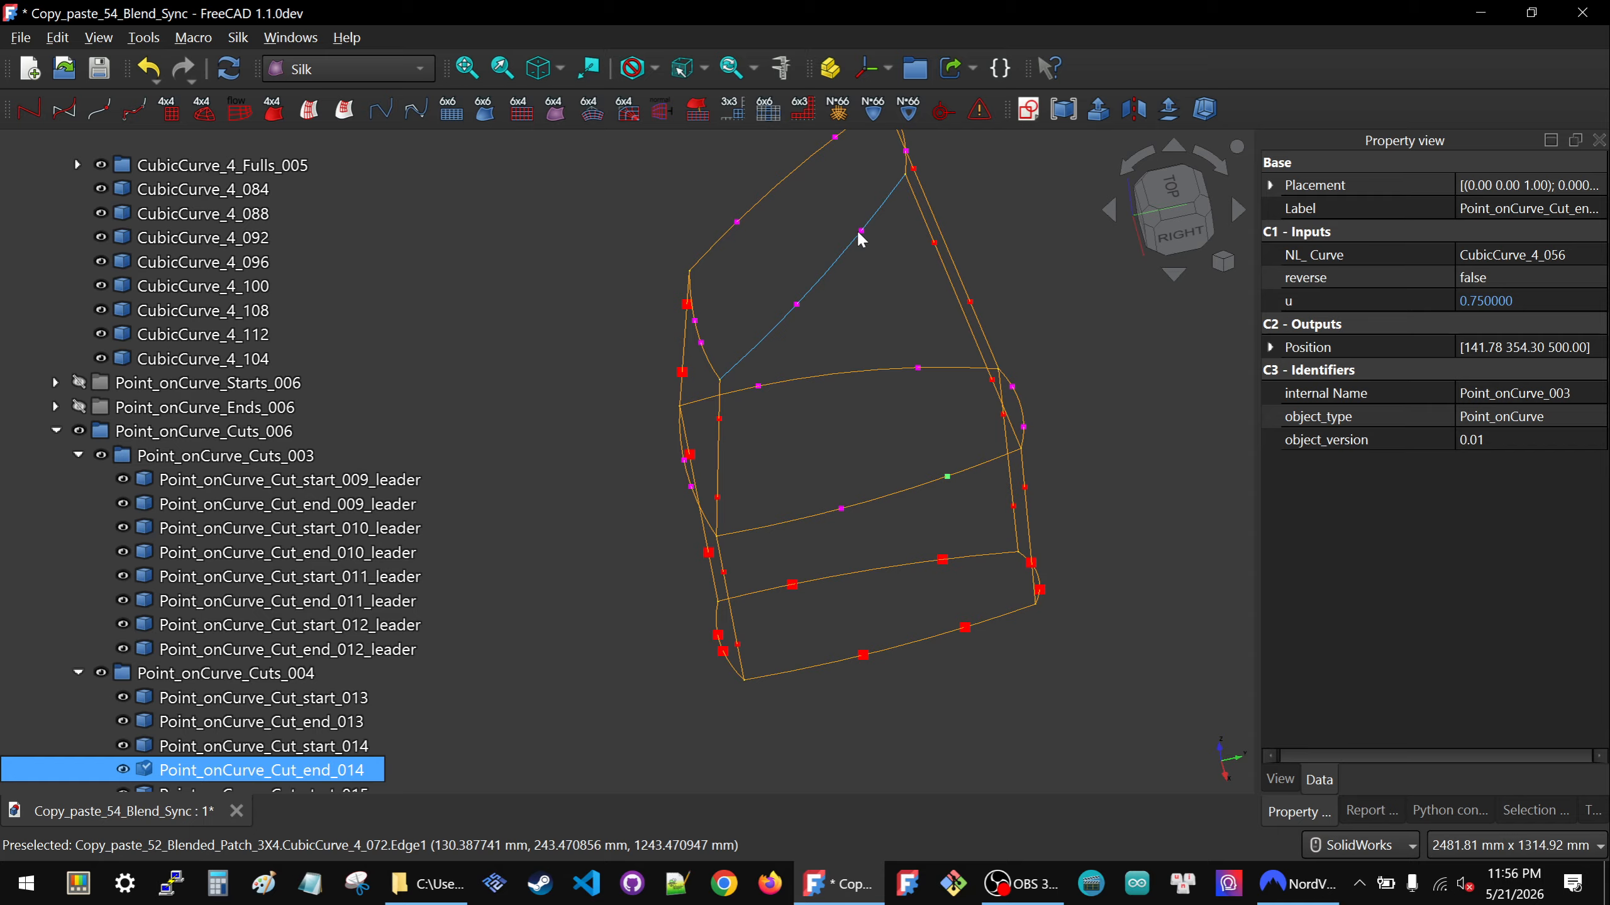
Link the u parameter of Point_onCurve_Cut_end_018 on the upper right-side curve to <<Point_onCurve_Cut_end_010_leader>>.u with the copied expression.
{"action": "left_click", "coordinate": [1521, 302]}
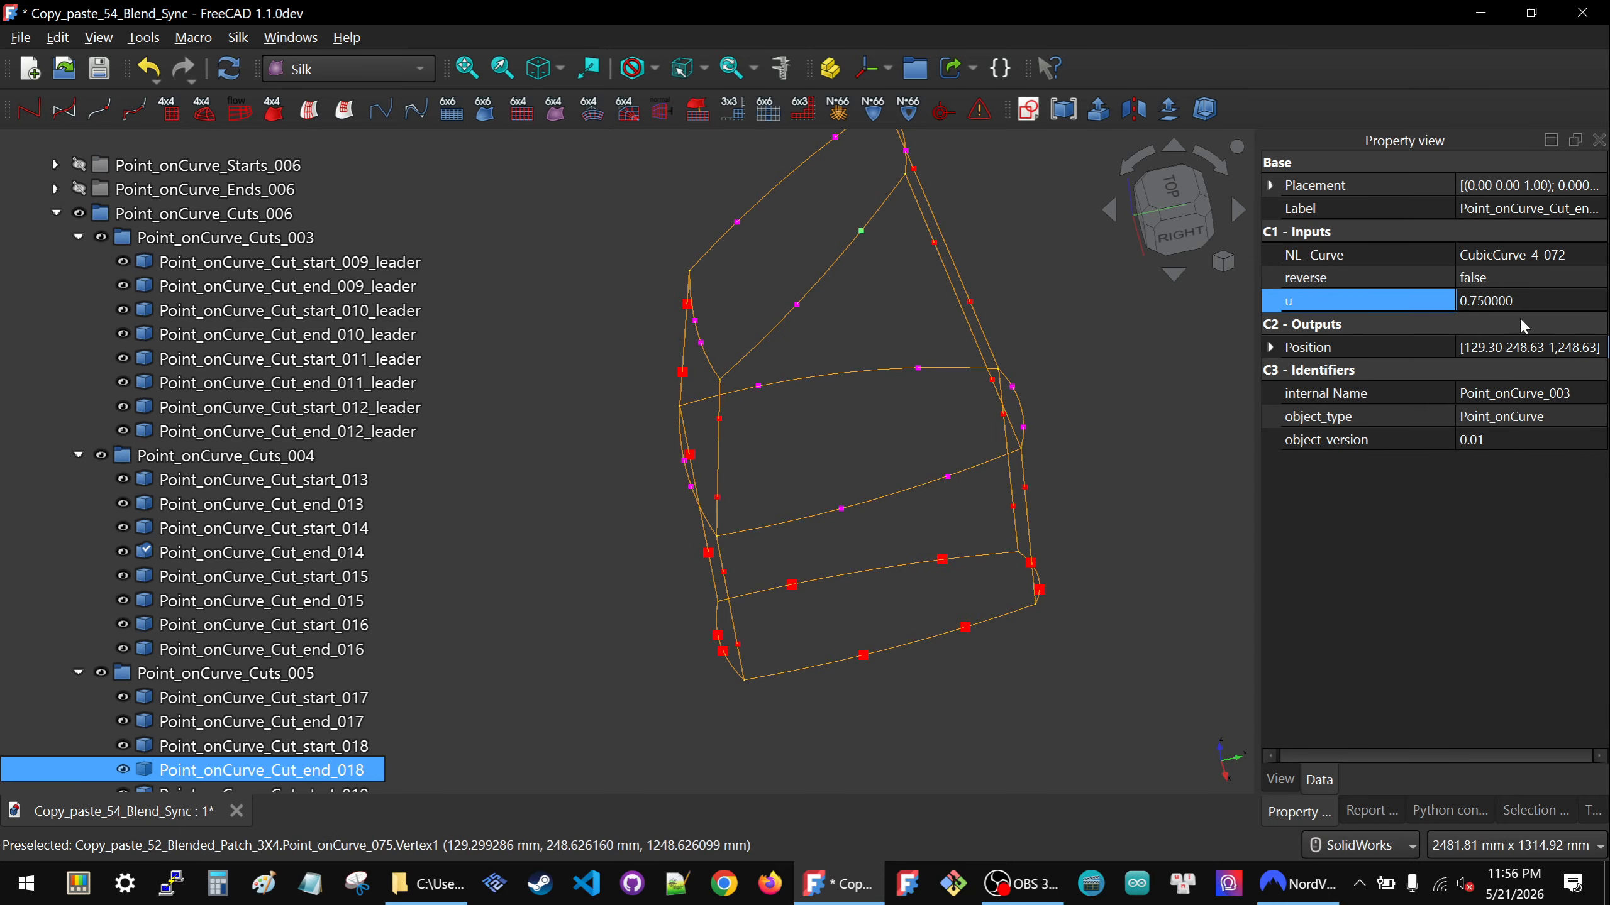
{"action": "key", "text": "equal"}
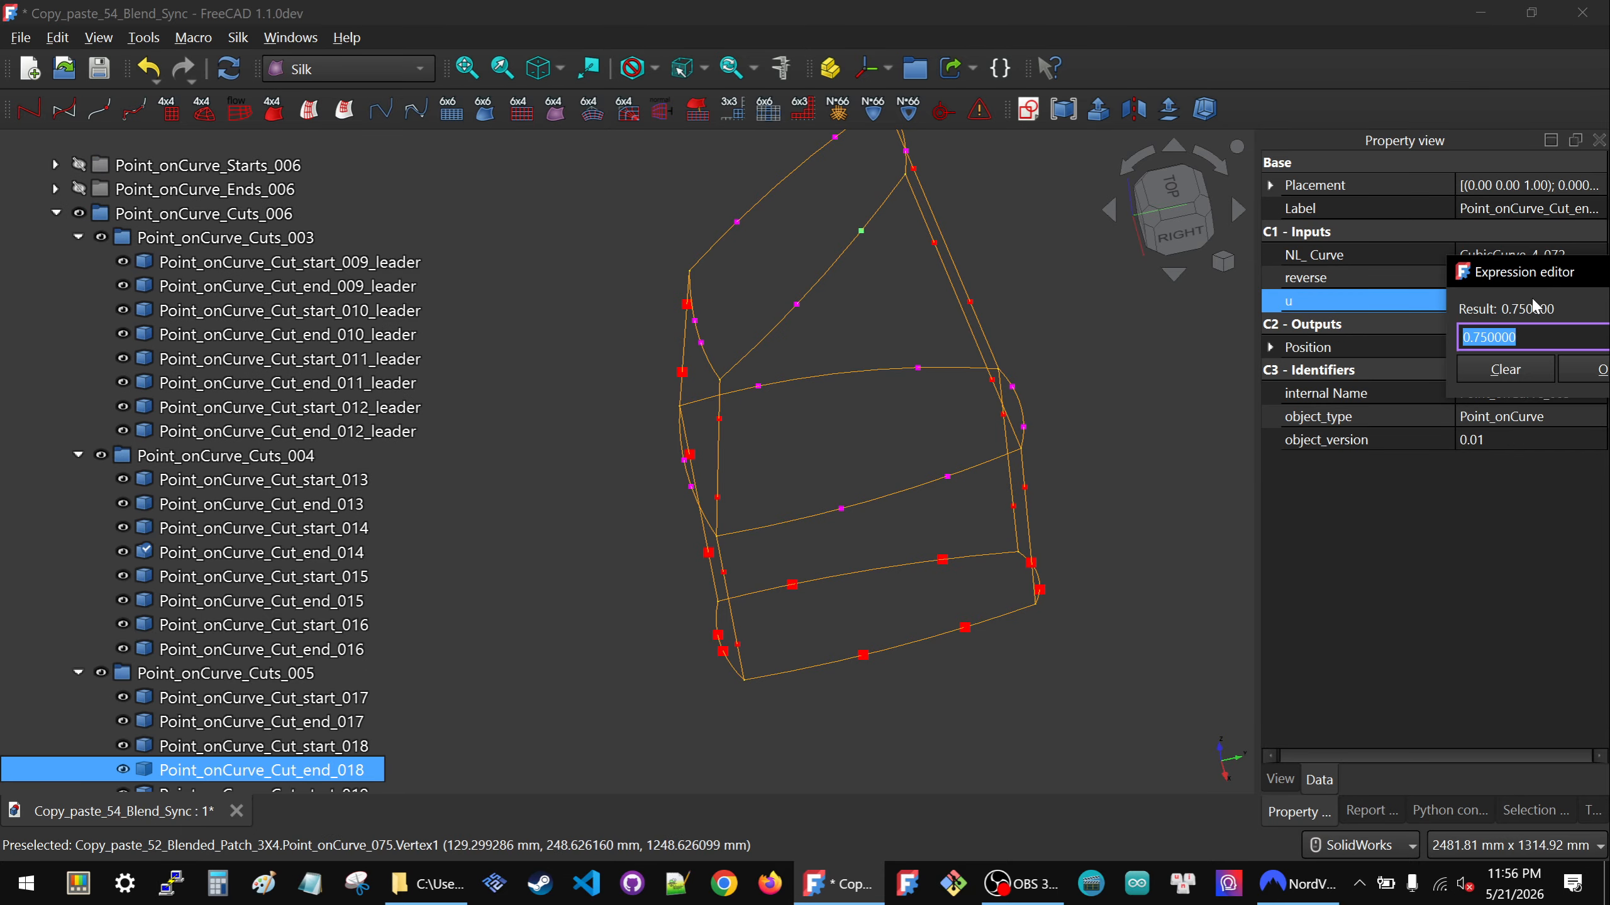
{"action": "left_click_drag", "start_coordinate": [1529, 281], "coordinate": [1186, 353]}
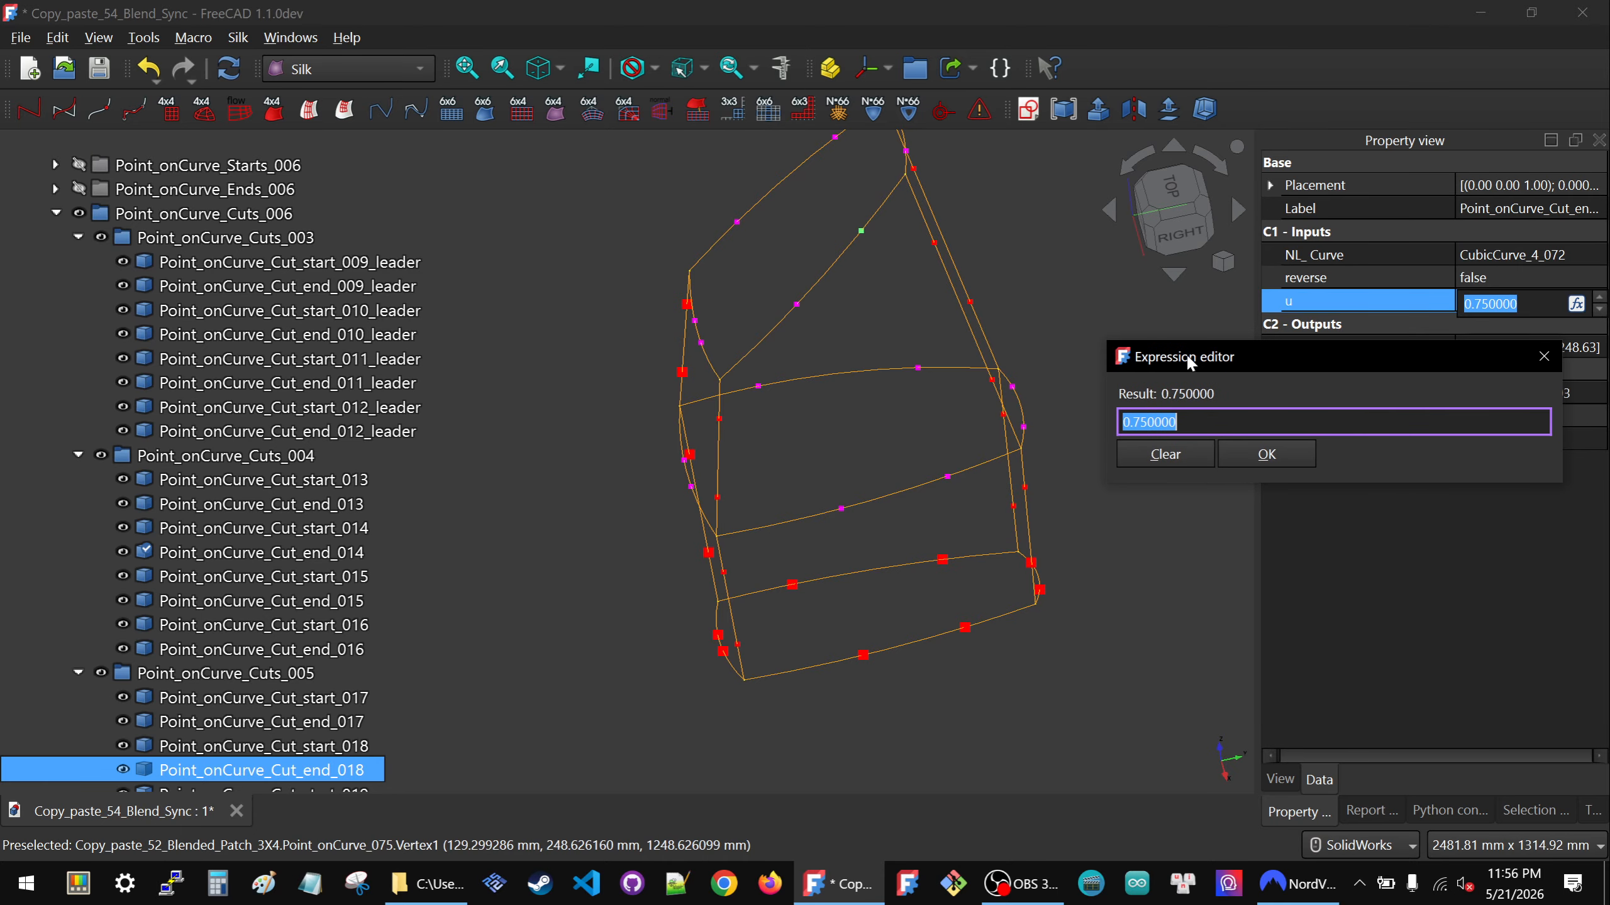
{"action": "key", "text": "ctrl+v"}
{"action": "left_click", "coordinate": [1149, 460]}
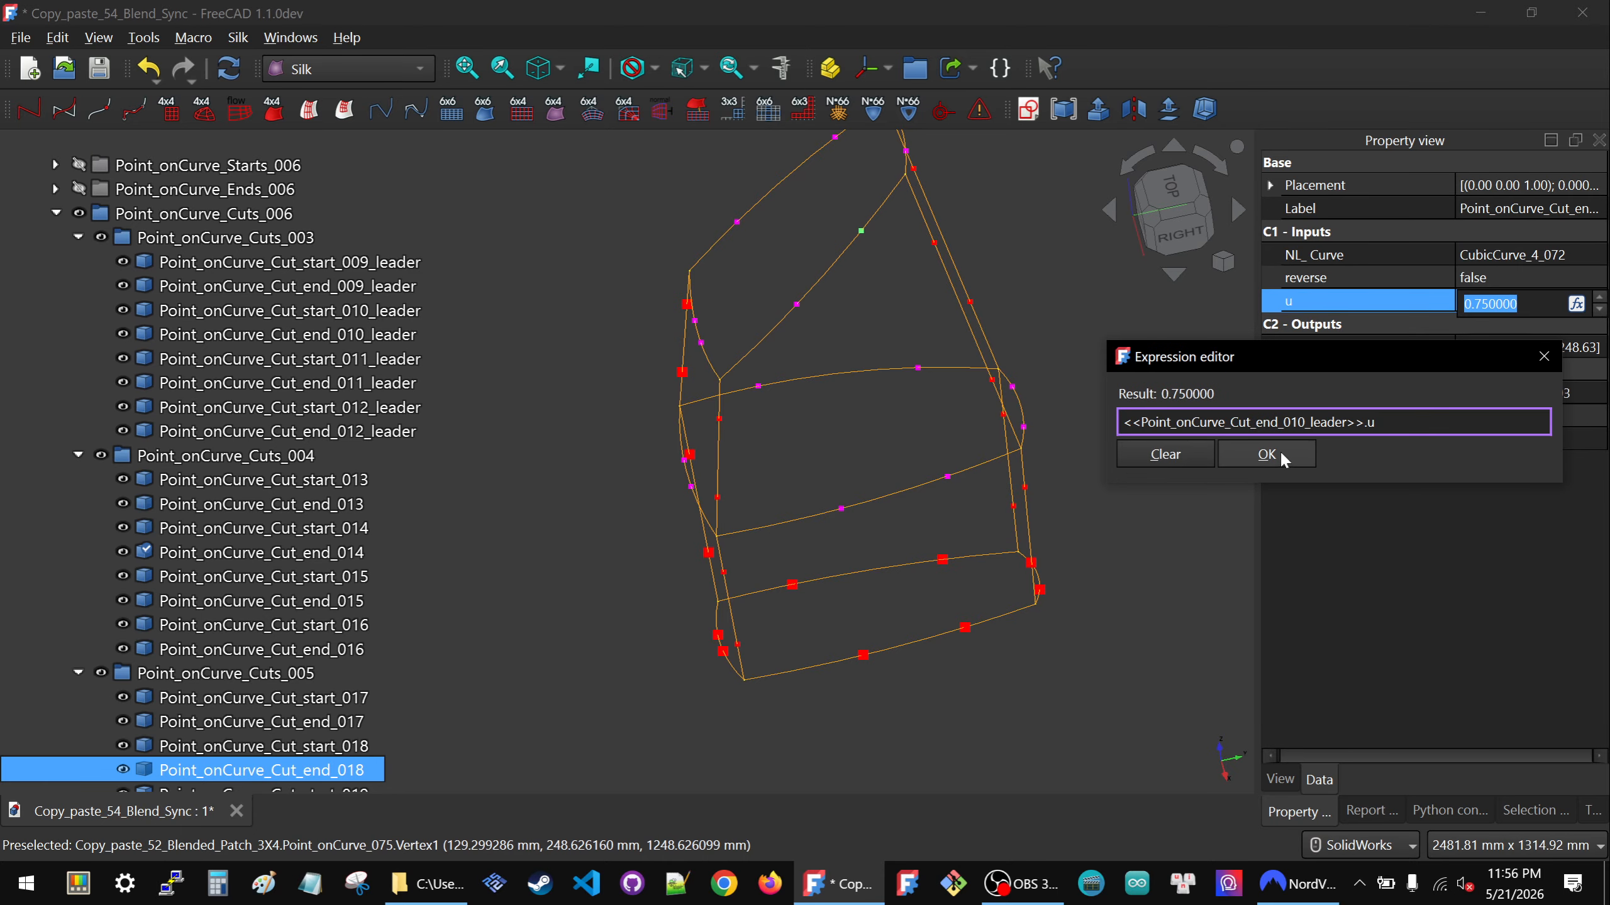
{"action": "left_click", "coordinate": [1277, 451]}
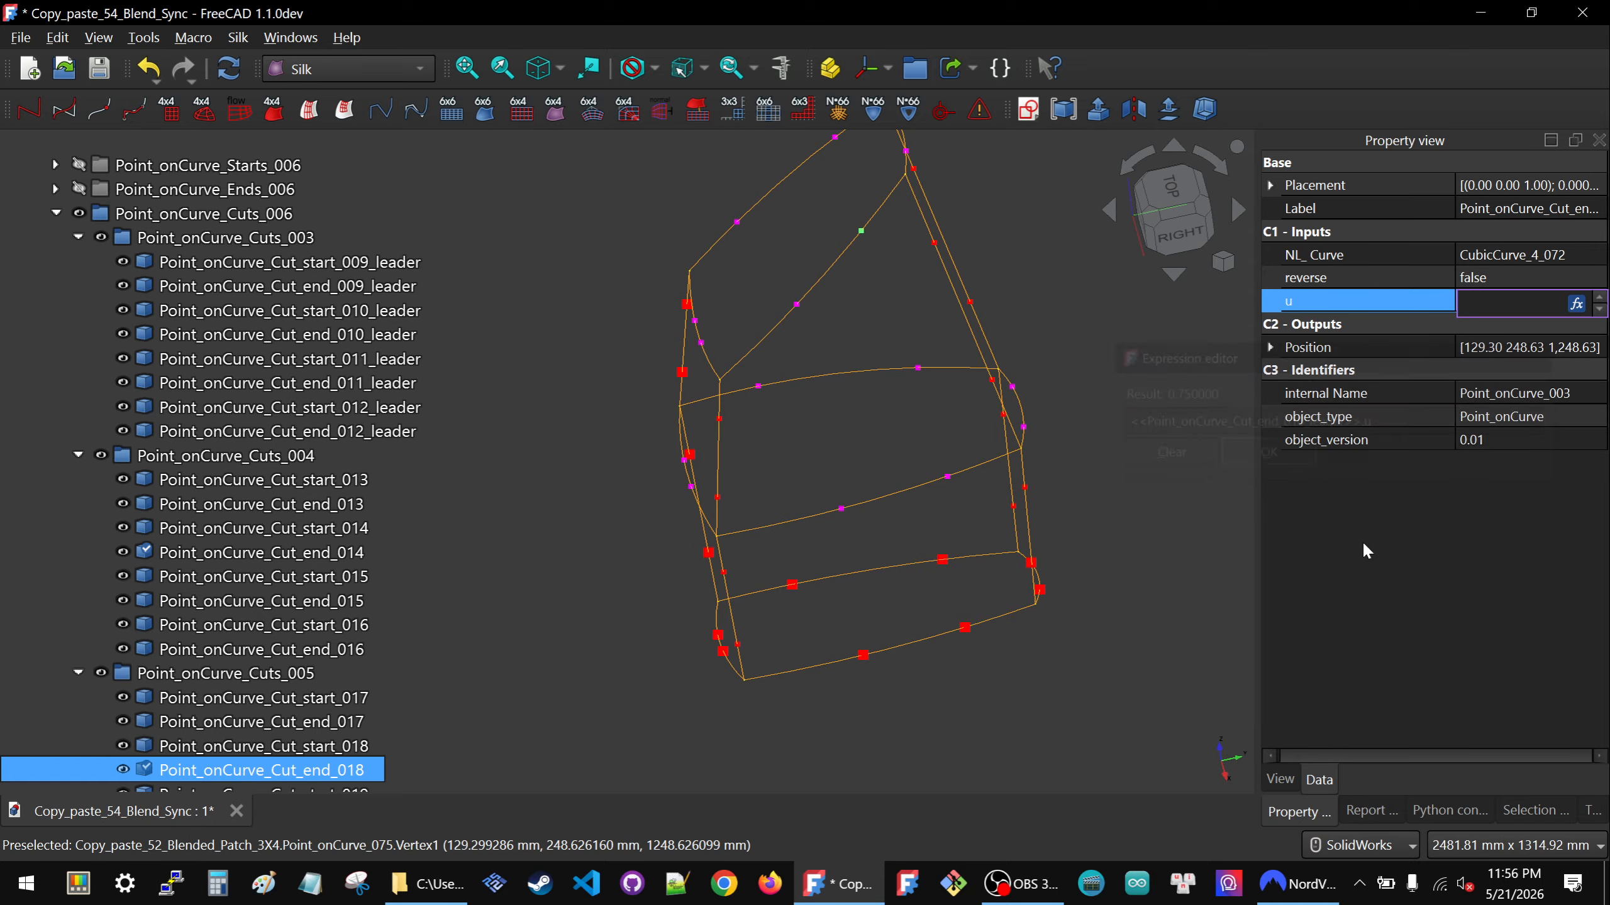
Test the linked end points by setting the u parameter of Point_onCurve_Cut_end_010_leader first to 0.9 and finally to 0.6, and clear the selection.
{"action": "left_click", "coordinate": [965, 627]}
{"action": "left_click", "coordinate": [965, 626]}
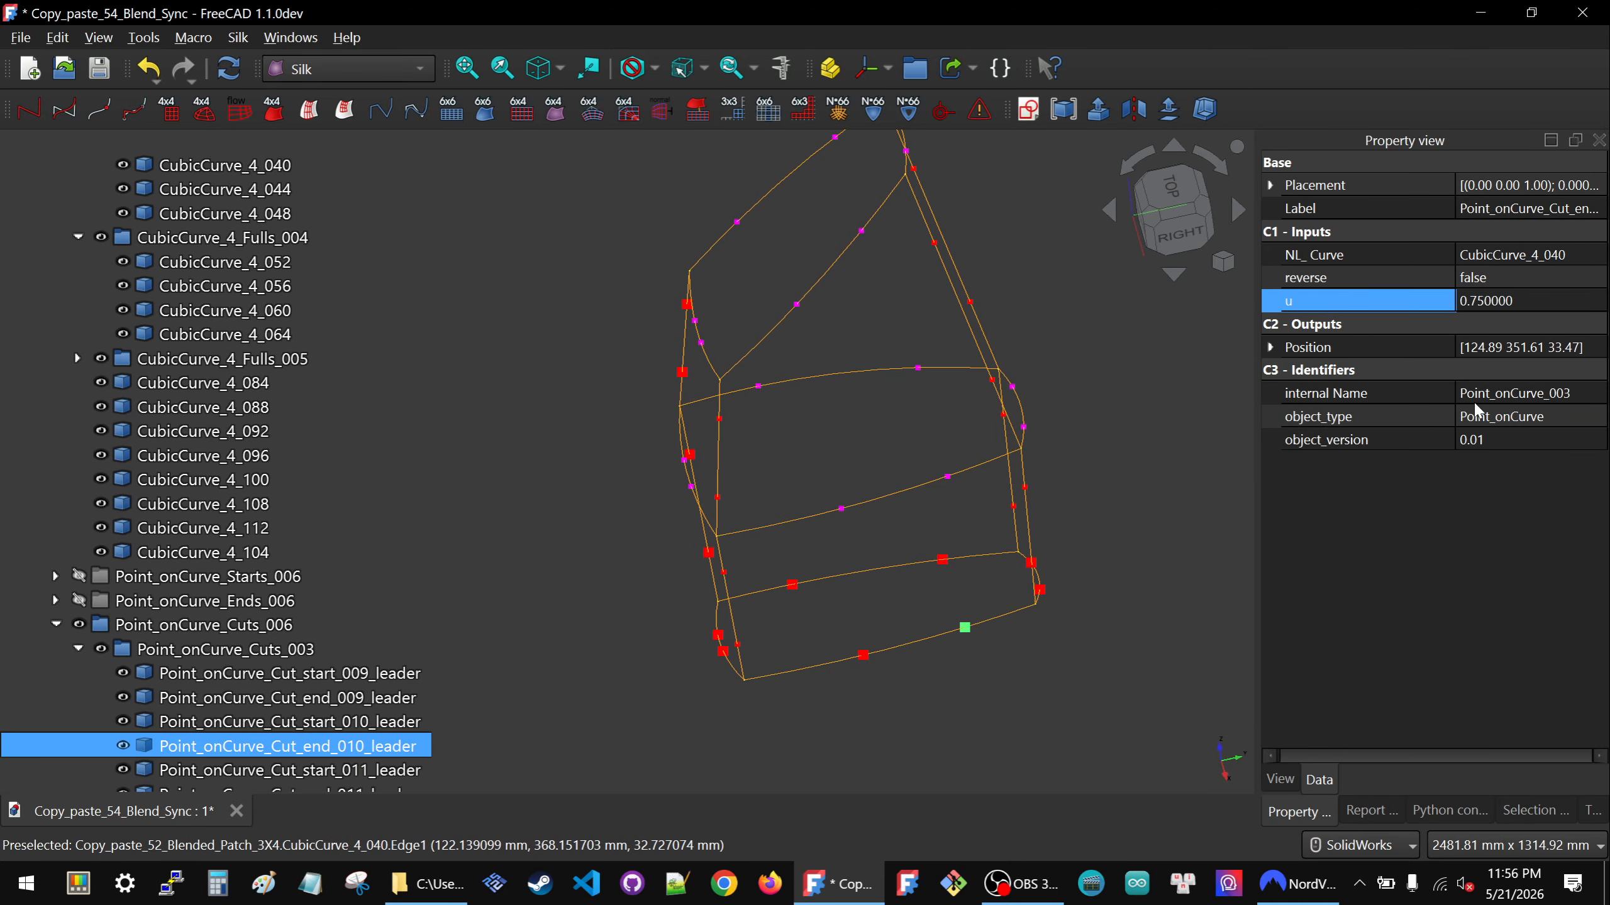
{"action": "left_click", "coordinate": [1500, 304]}
{"action": "type", "text": ".9"}
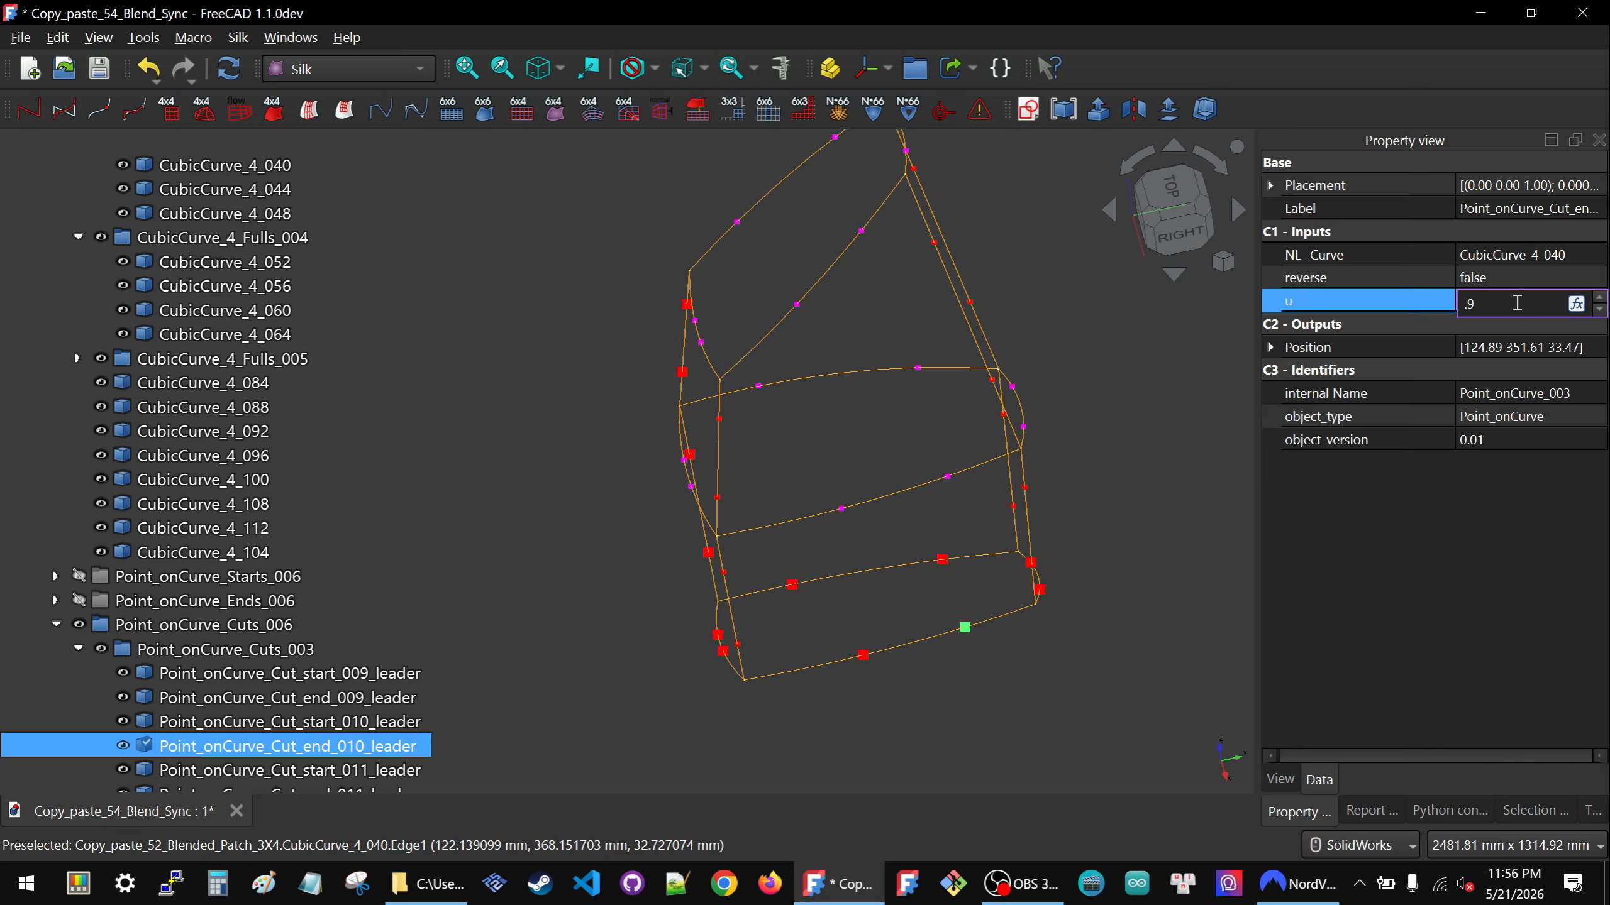
{"action": "key", "text": "Return"}
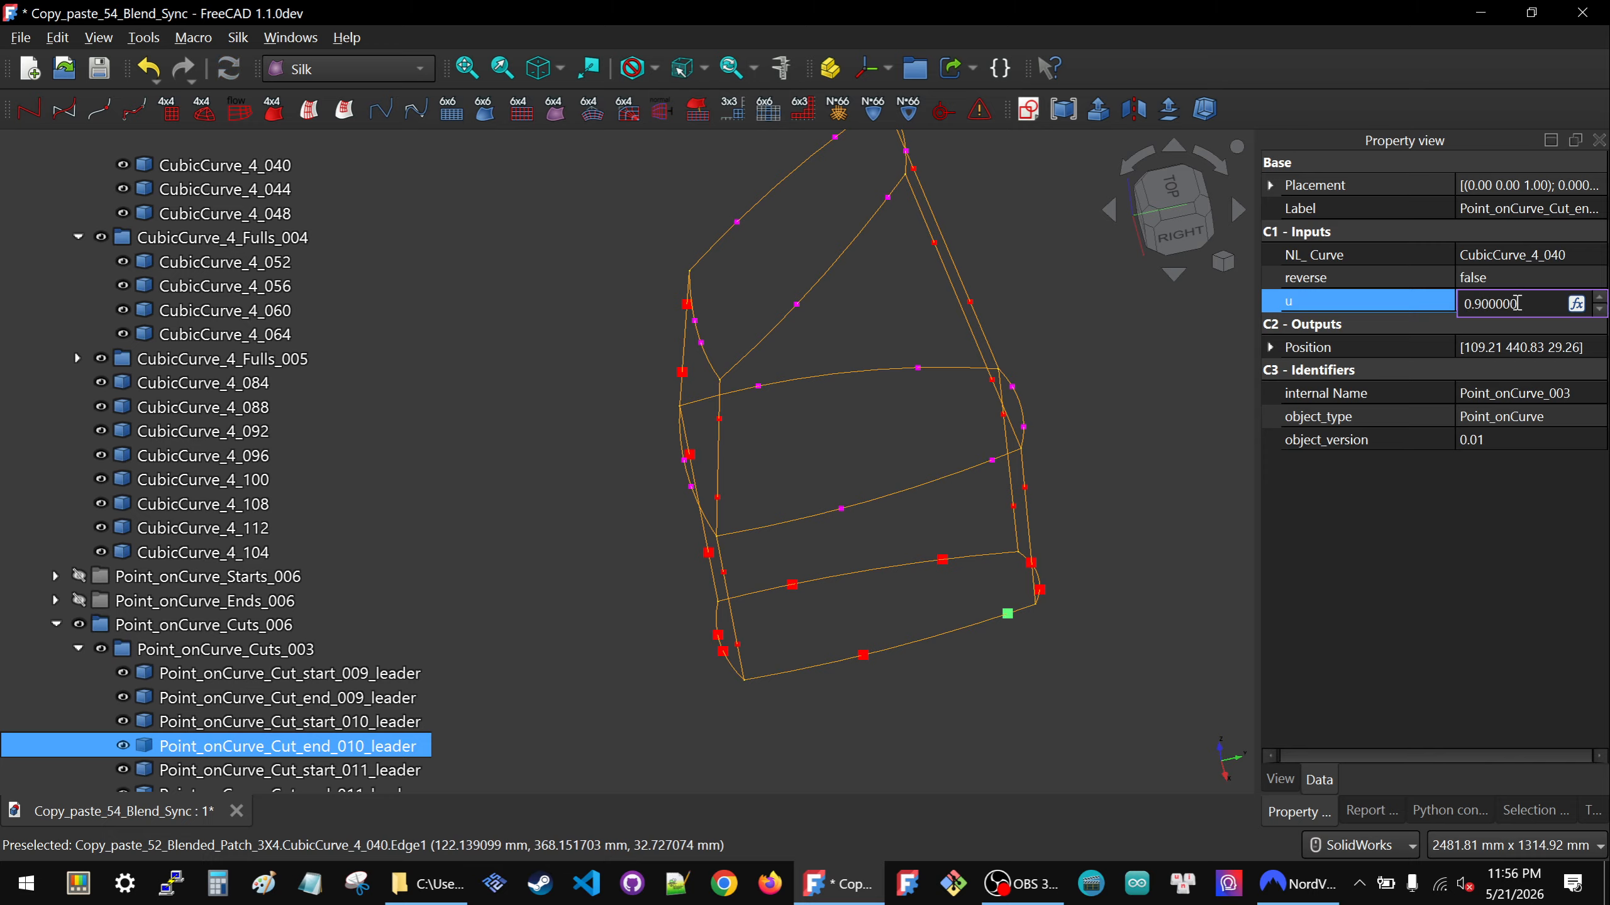
{"action": "key", "text": "ctrl+a"}
{"action": "type", "text": ".6"}
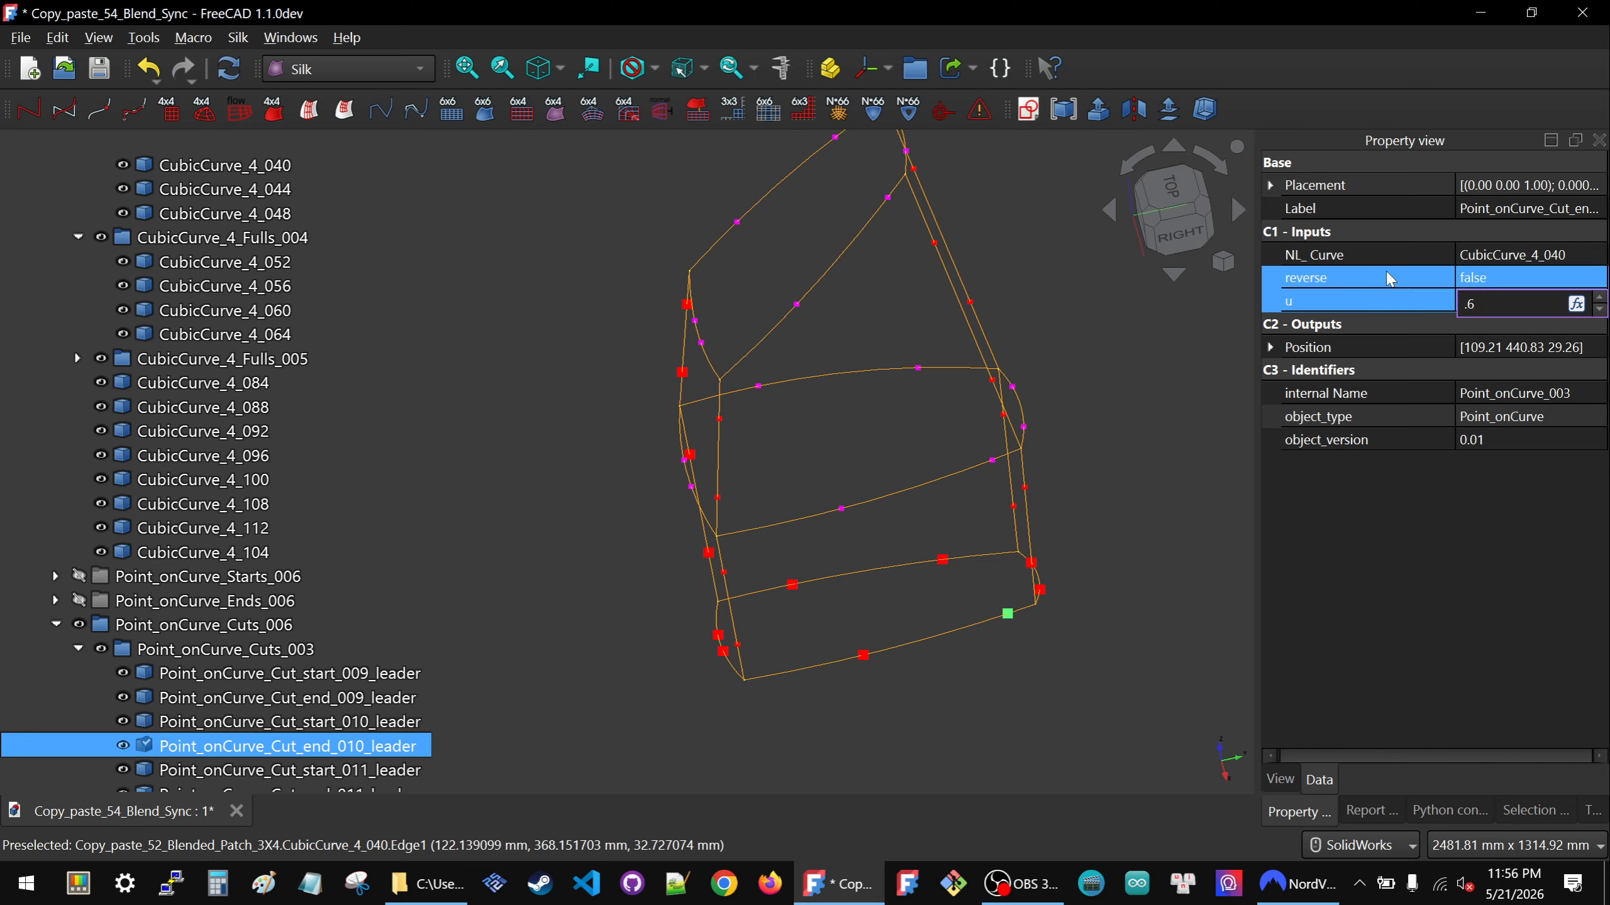
{"action": "key", "text": "Return"}
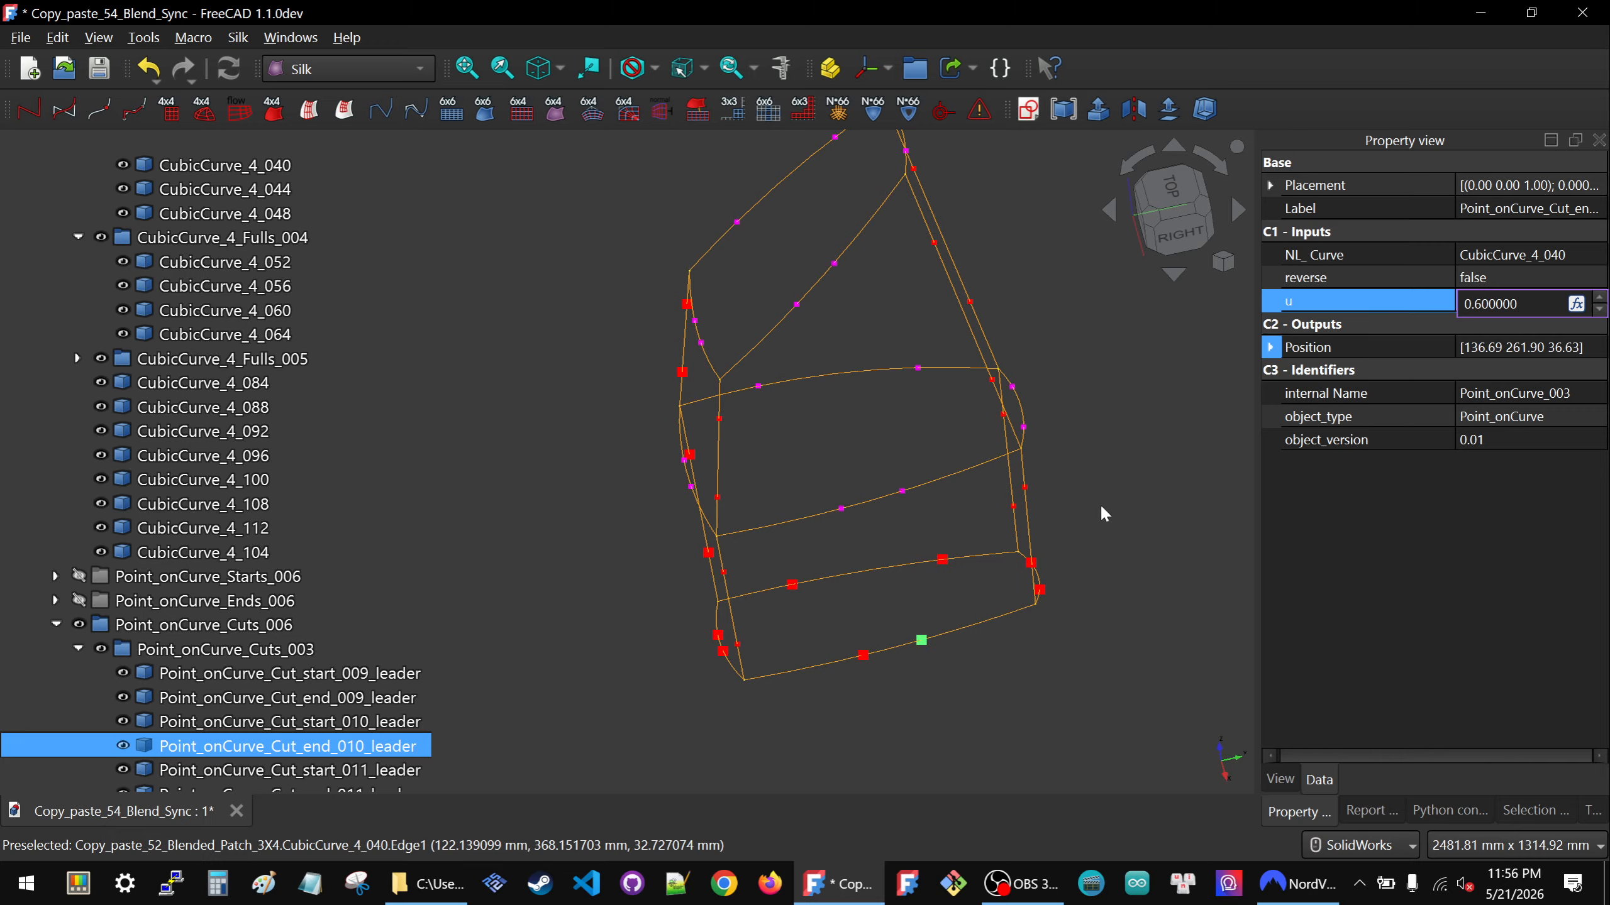
{"action": "left_click", "coordinate": [1059, 530]}
Copy the name of Point_onCurve_Cut_start_011_leader on the lowest curve of the adjacent short side and clear the selection.
{"action": "middle_click_drag", "start_coordinate": [784, 637], "coordinate": [862, 659]}
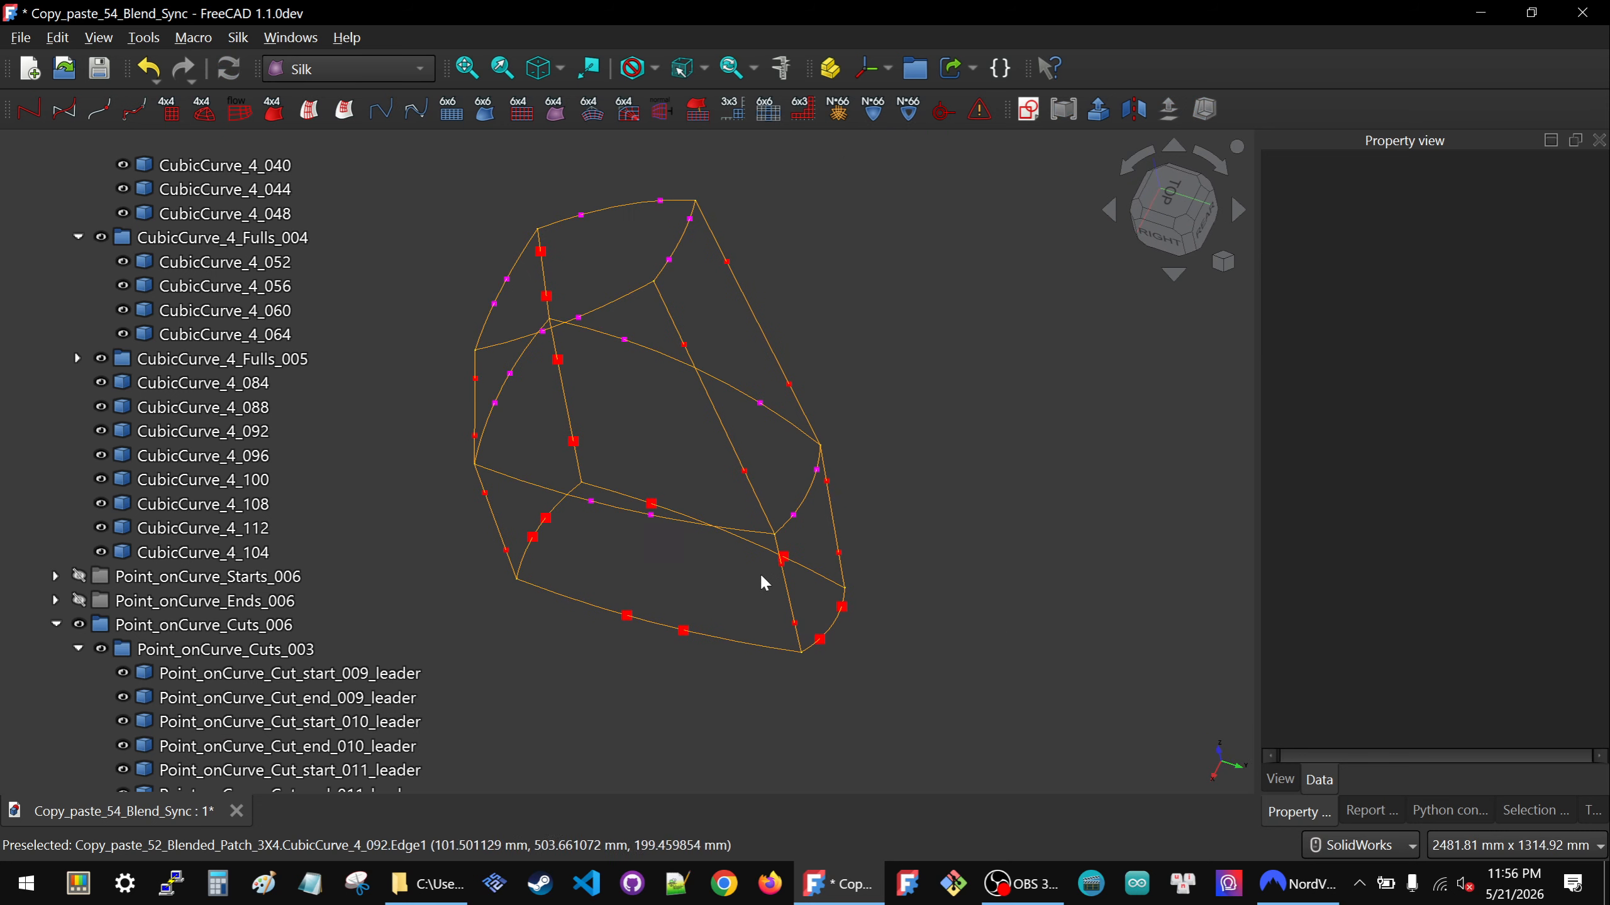
{"action": "middle_click_drag", "start_coordinate": [763, 574], "coordinate": [784, 659]}
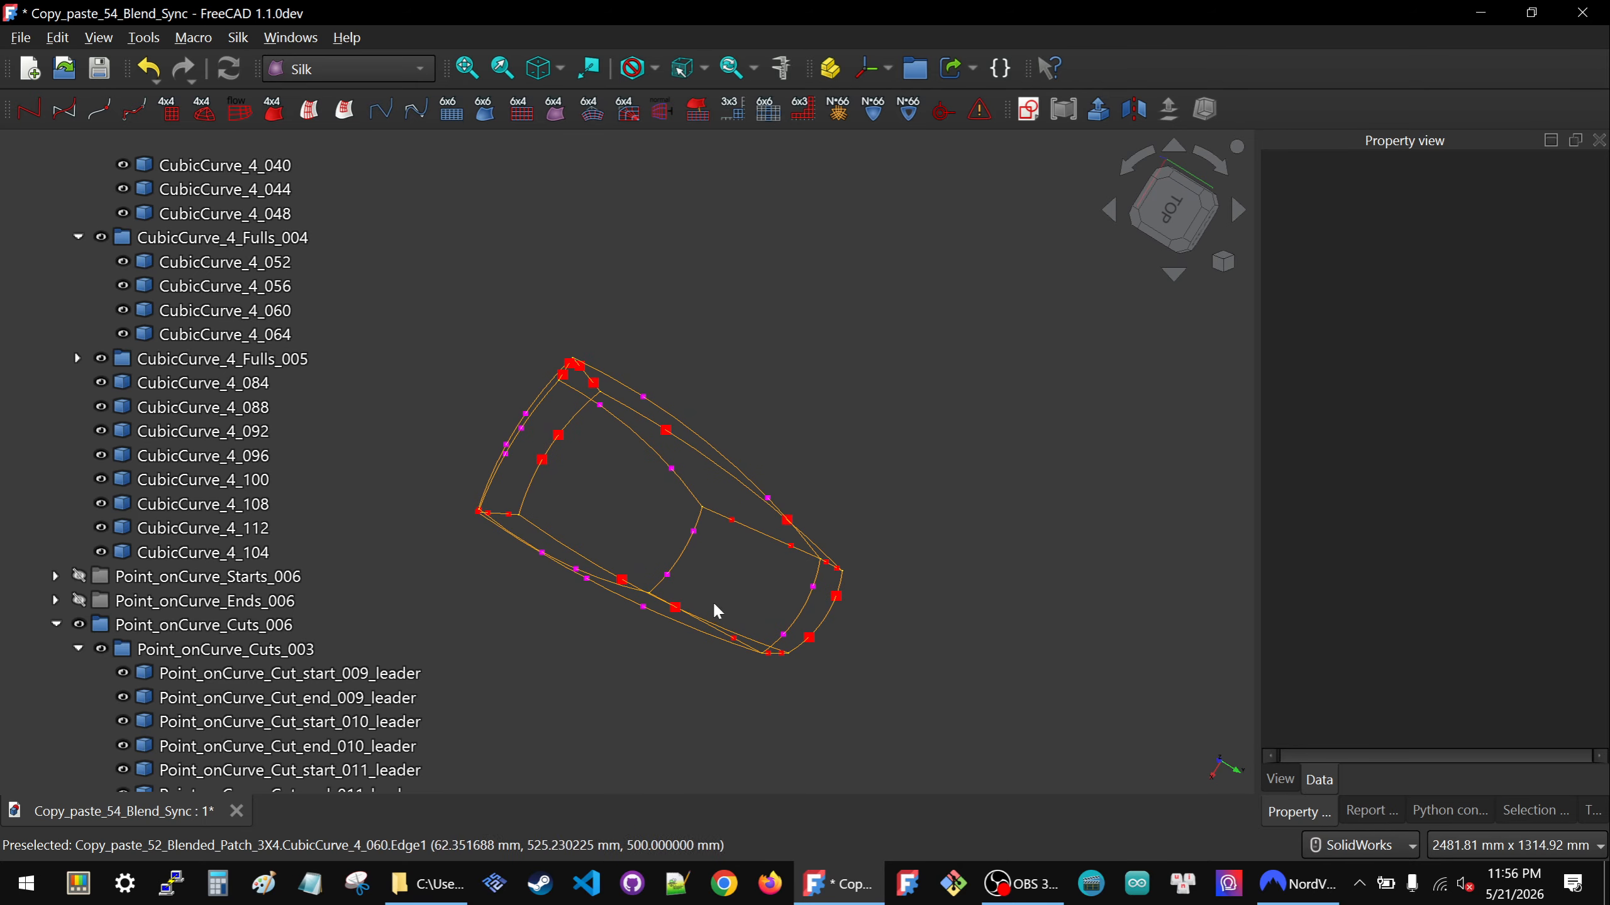
{"action": "scroll", "coordinate": [729, 642], "scroll_direction": "up", "scroll_amount": 2}
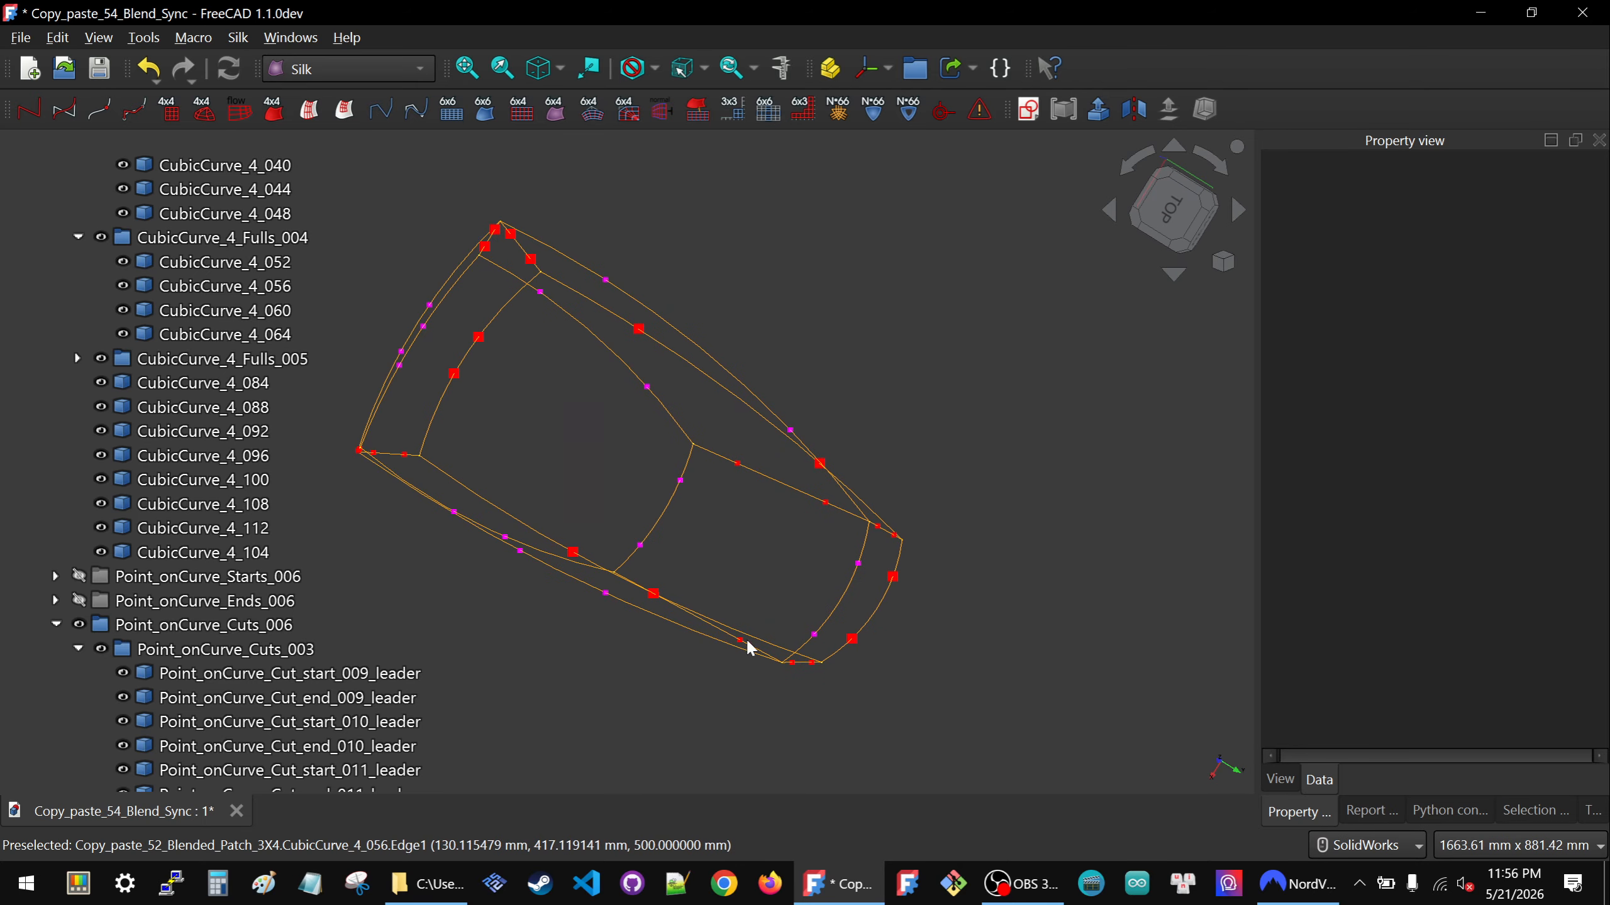
{"action": "left_click", "coordinate": [852, 638]}
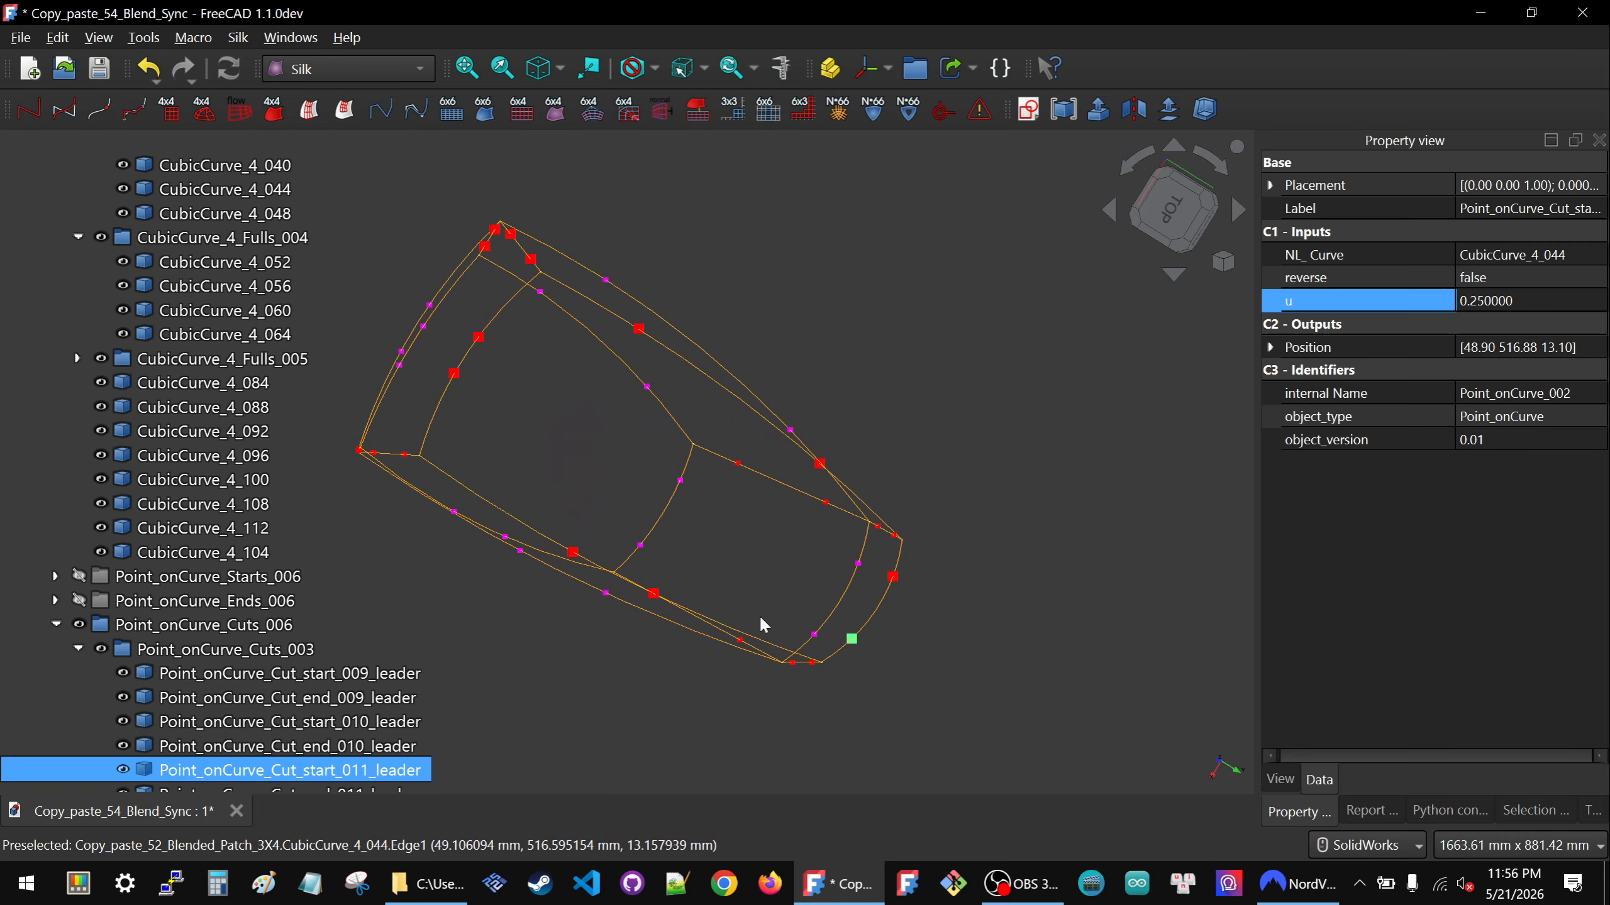
{"action": "left_click", "coordinate": [406, 771]}
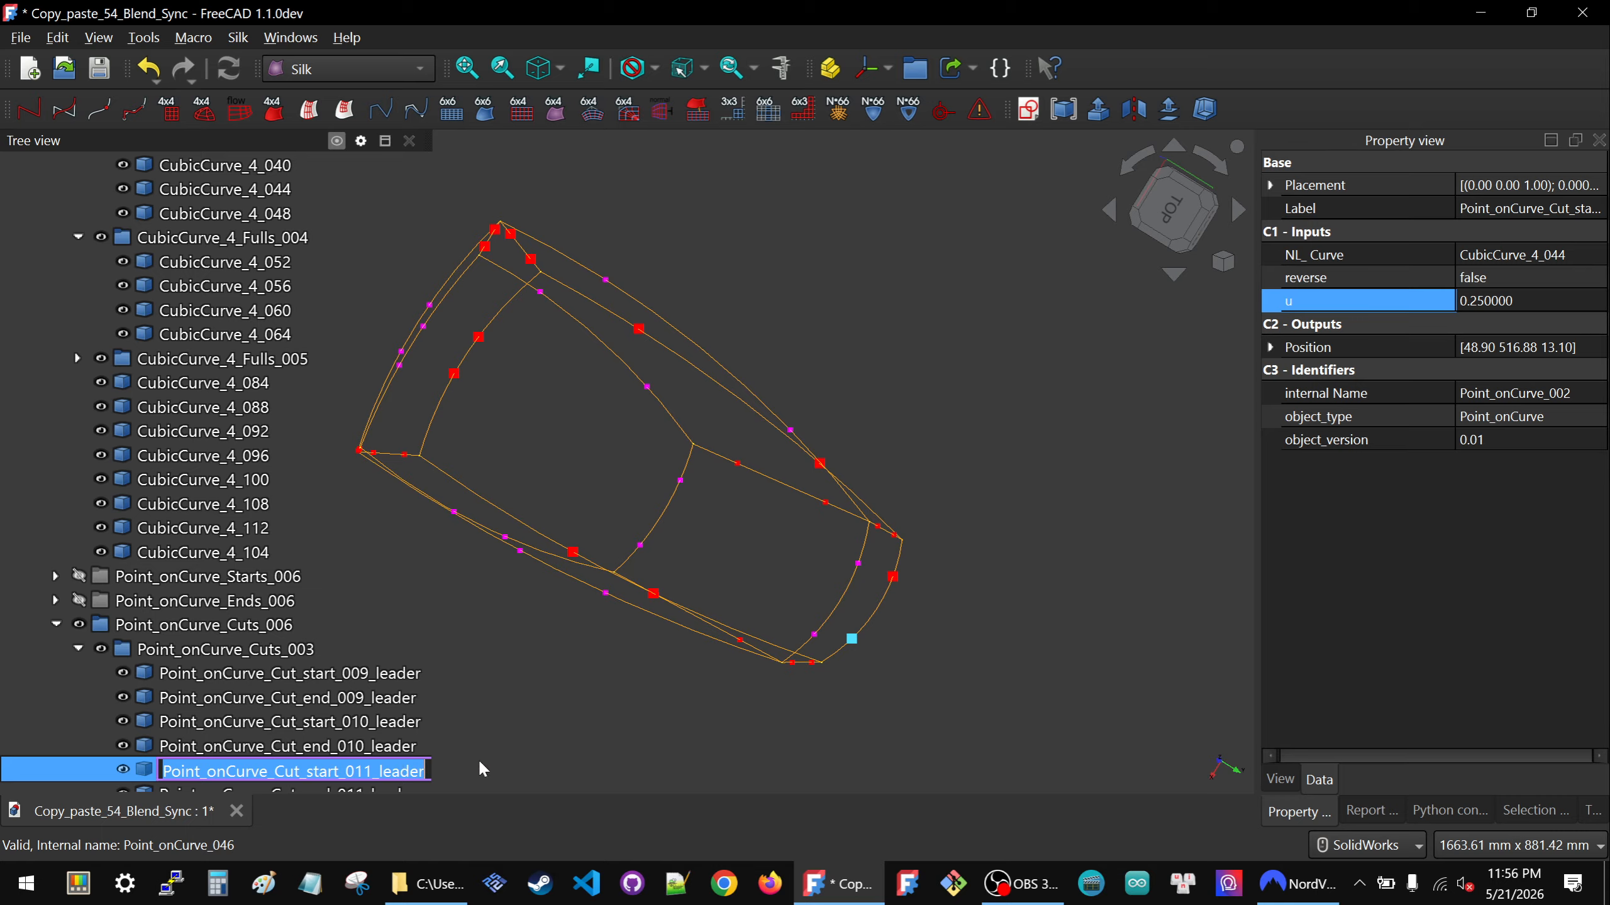
{"action": "left_click", "coordinate": [646, 629]}
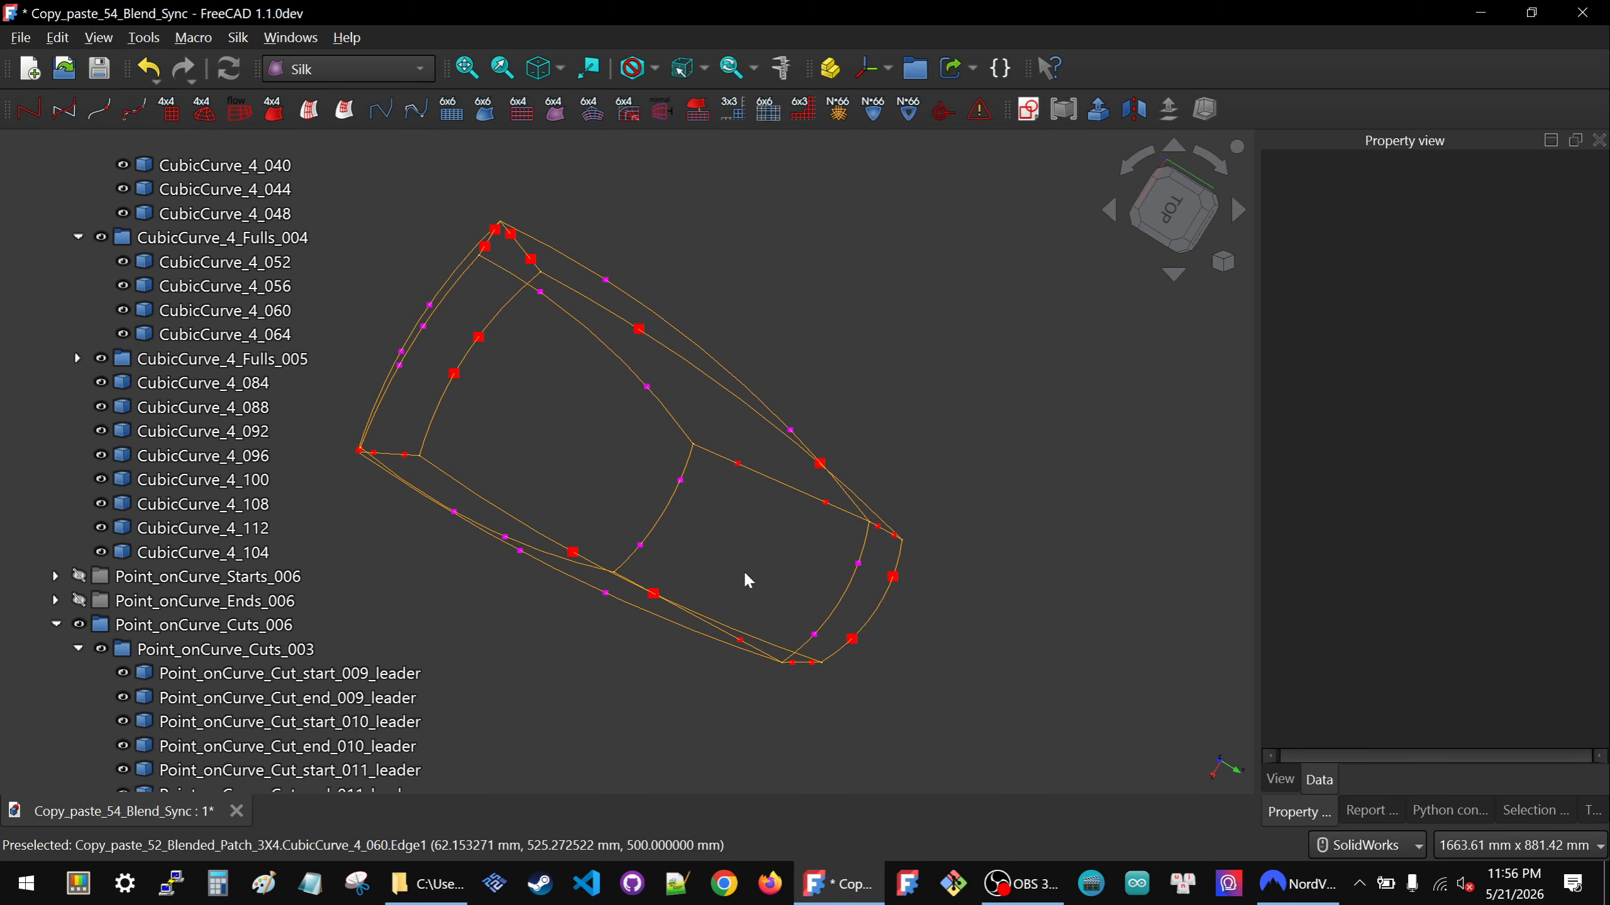
Link the u parameter of Point_onCurve_Cut_start_015 on the middle short-side curve to <<Point_onCurve_Cut_start_011_leader>>.u and copy that expression.
{"action": "middle_click_drag", "start_coordinate": [748, 580], "coordinate": [736, 546]}
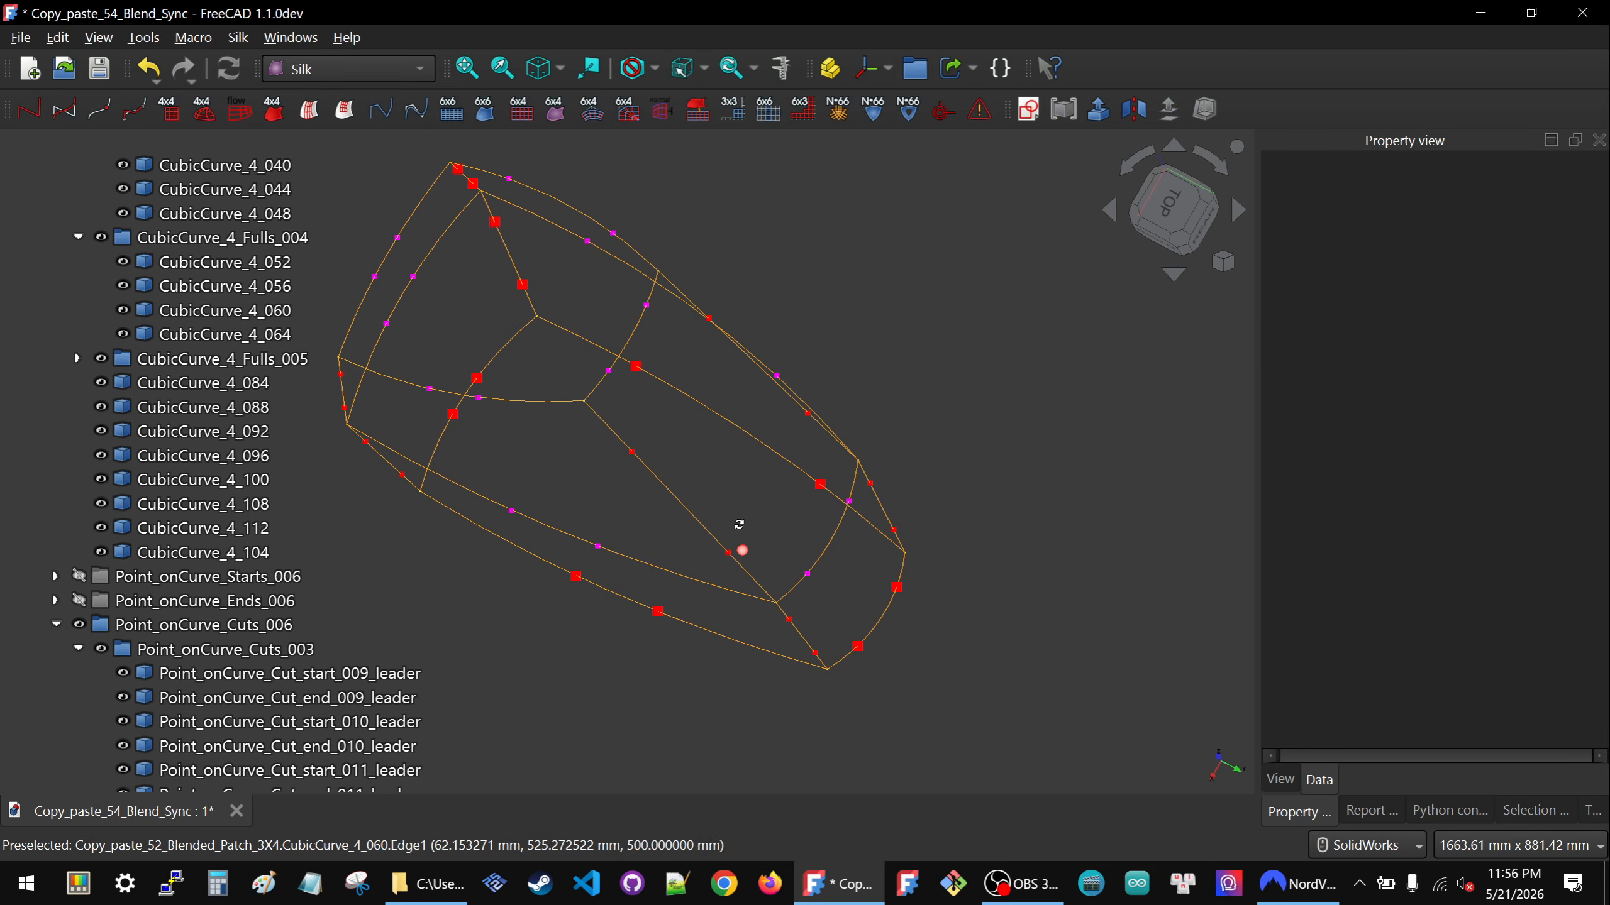
{"action": "left_click", "coordinate": [807, 574]}
{"action": "left_click", "coordinate": [1492, 302]}
{"action": "left_click", "coordinate": [1492, 302]}
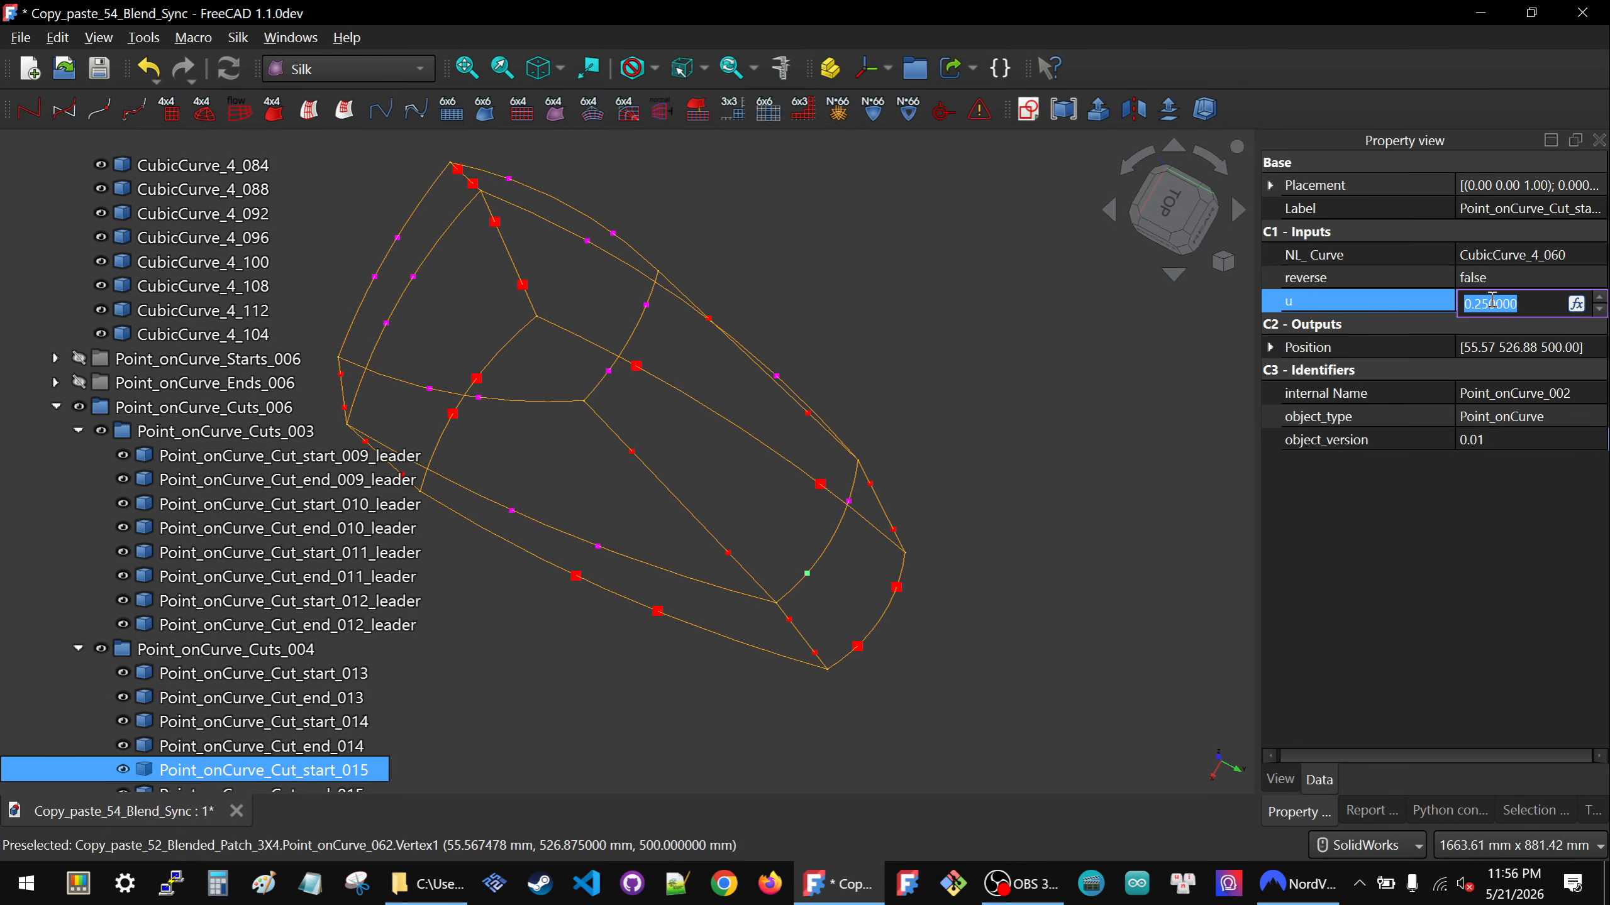
{"action": "key", "text": "equal"}
{"action": "left_click_drag", "start_coordinate": [1509, 275], "coordinate": [1192, 334]}
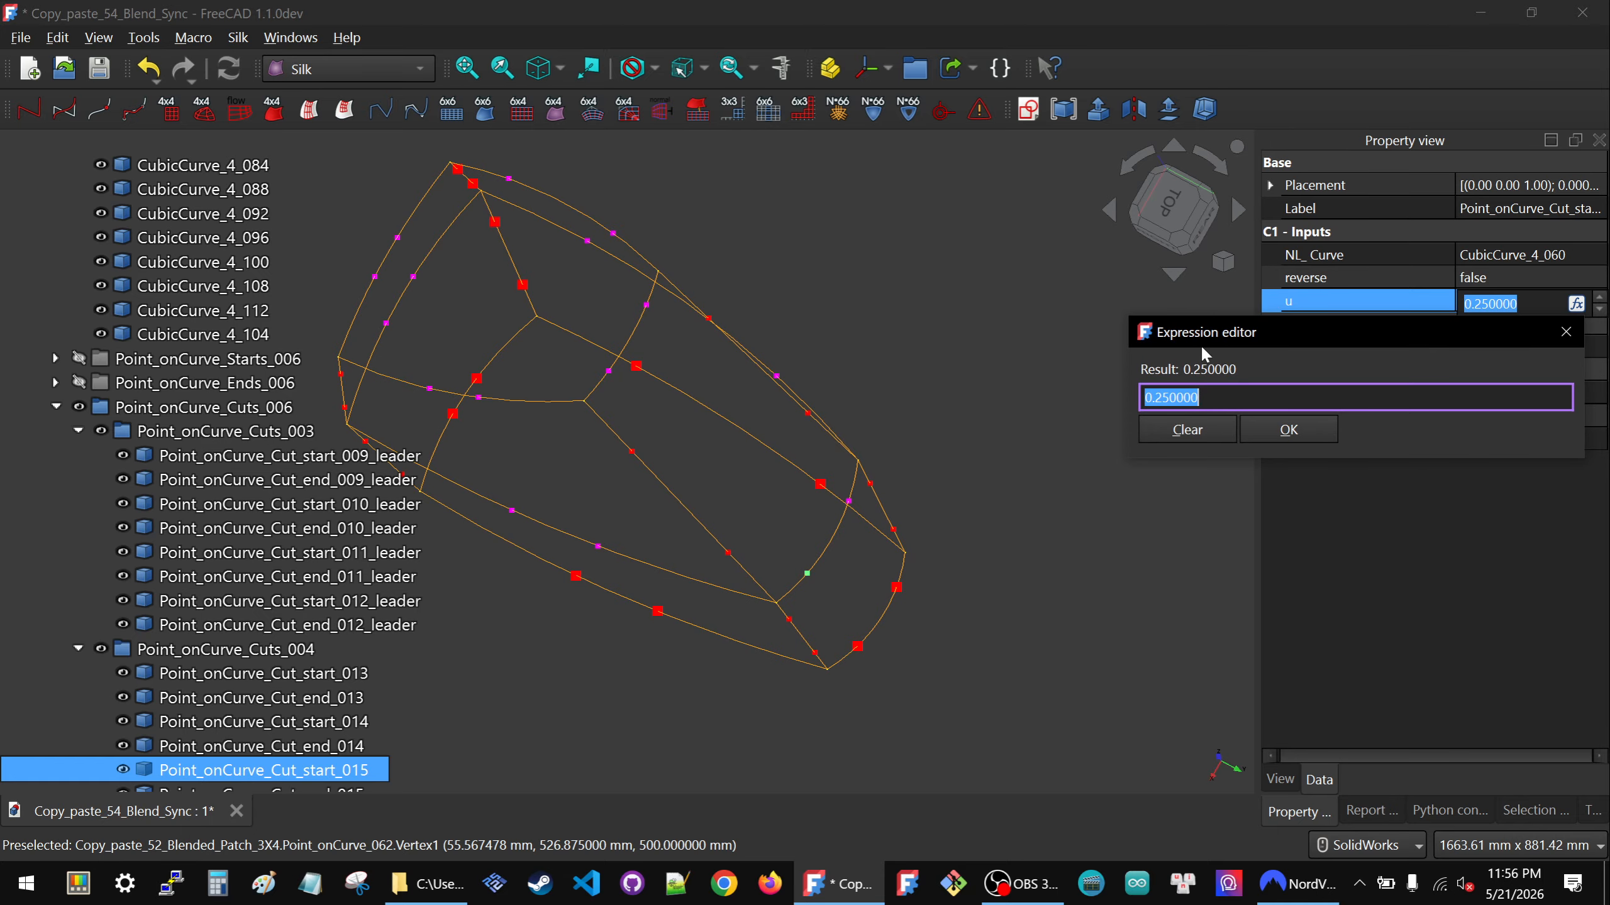
{"action": "type", "text": "<<Point_onCurve_Cut_start_011_leader>>"}
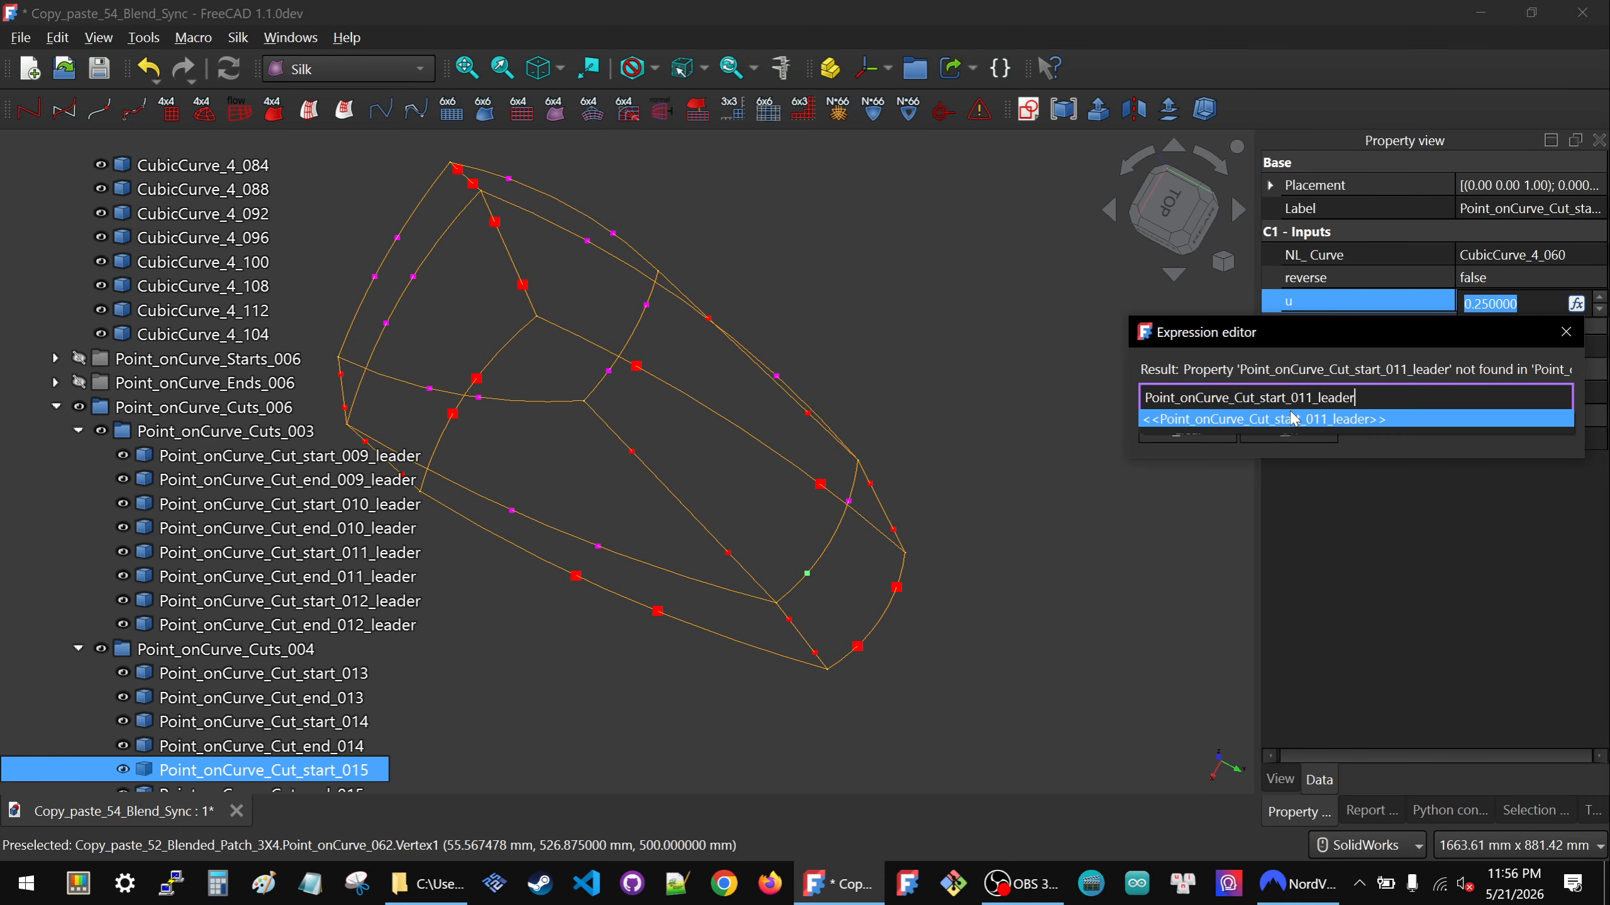
{"action": "type", "text": ".u"}
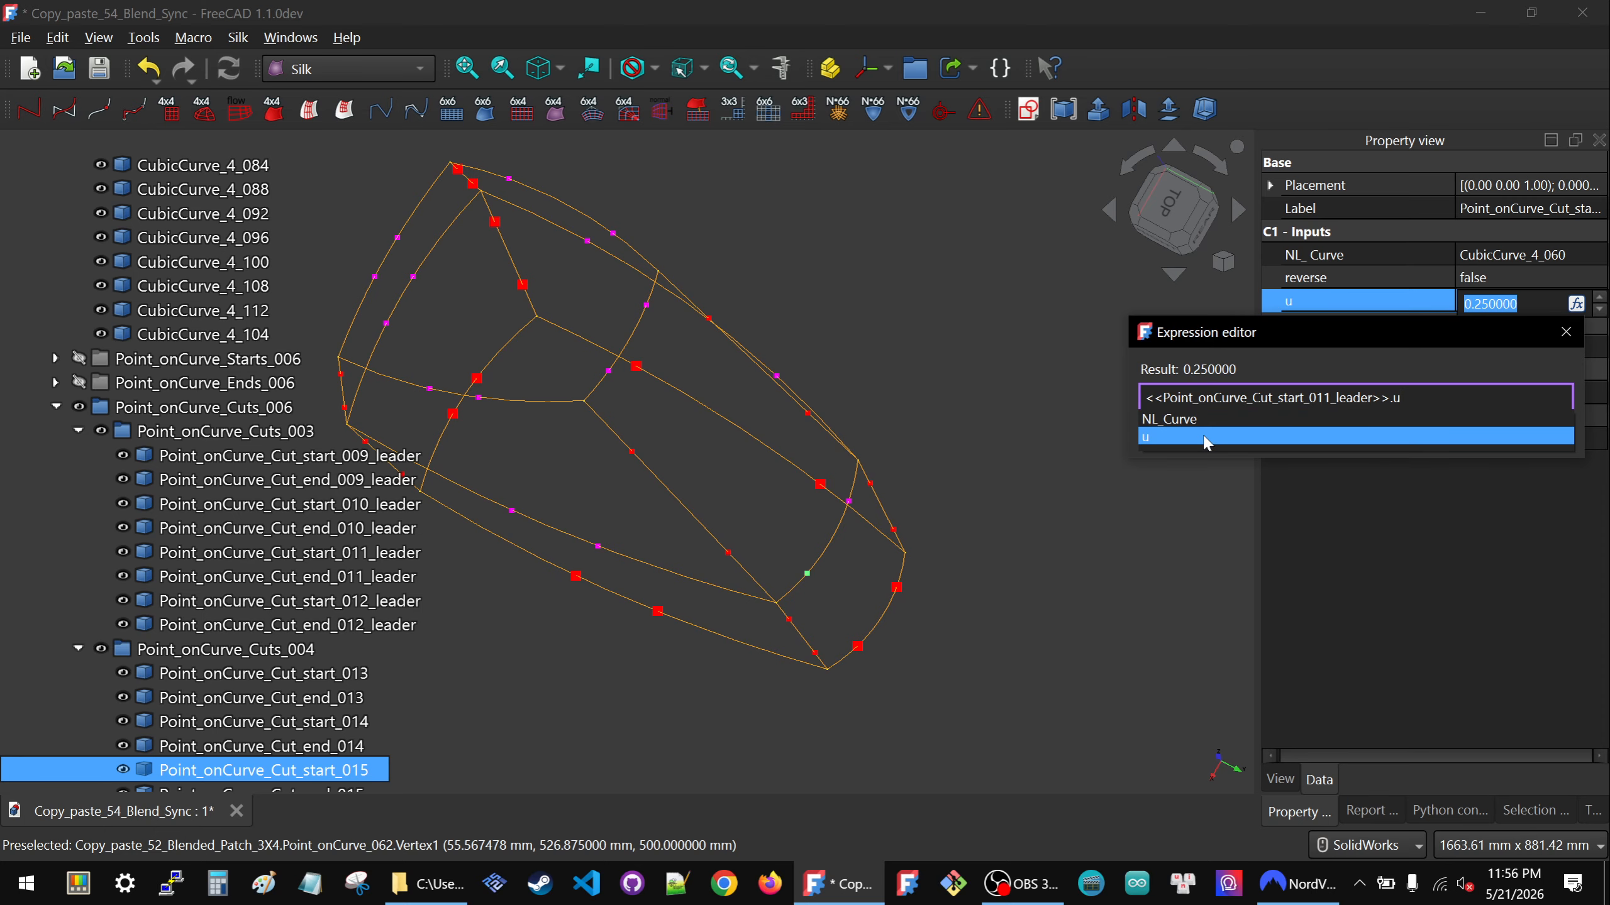
{"action": "left_click_drag", "start_coordinate": [1412, 388], "coordinate": [1145, 383]}
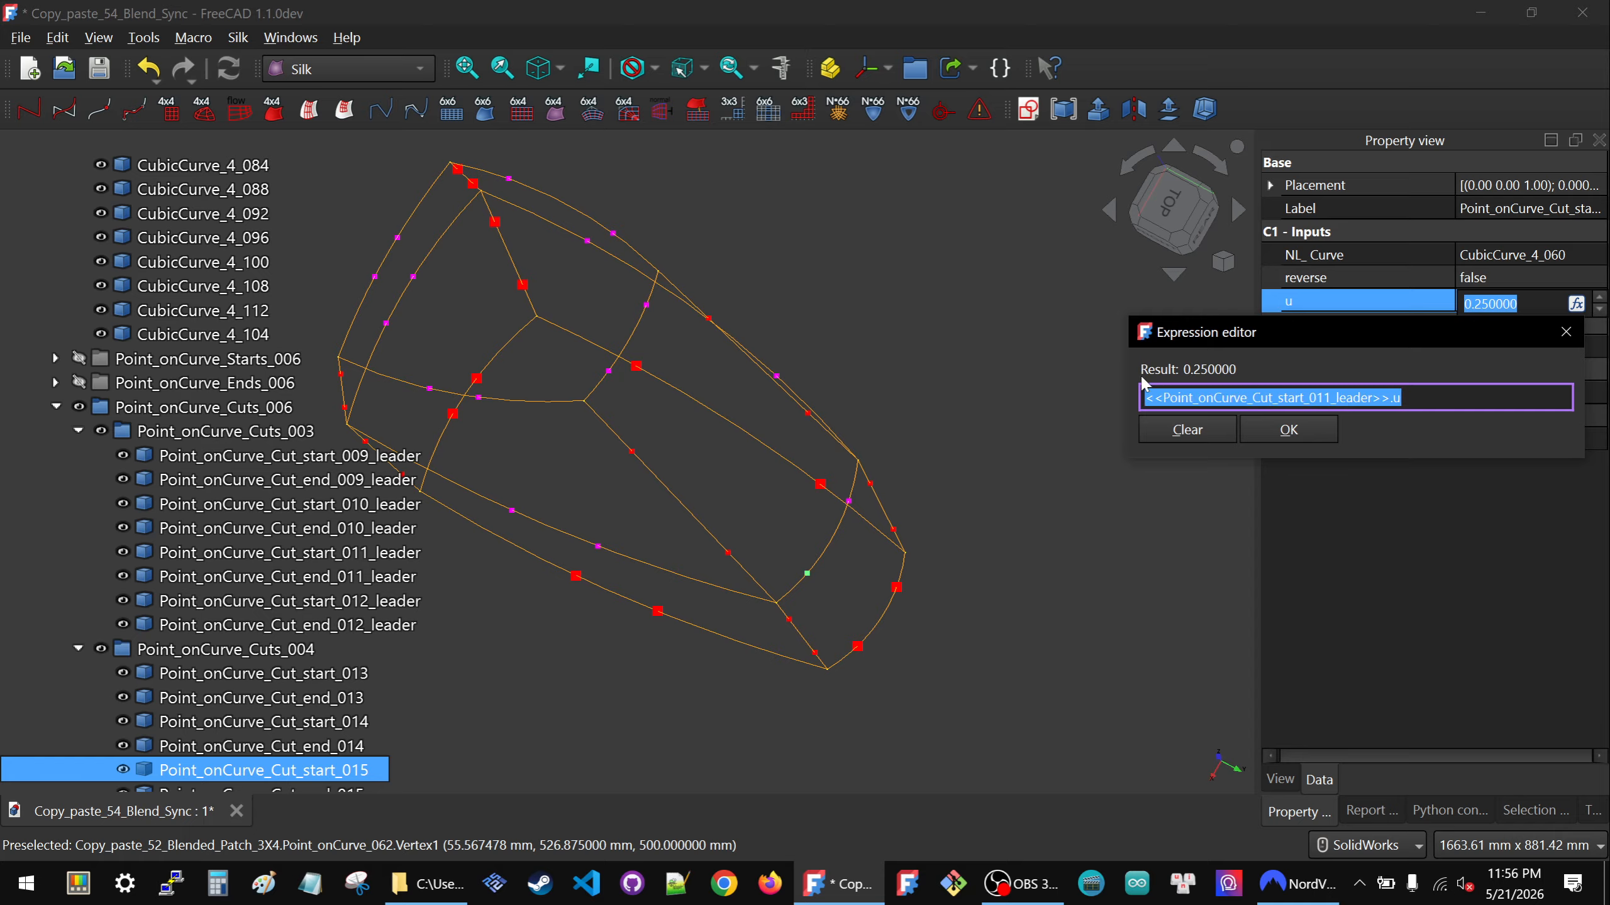
{"action": "left_click", "coordinate": [1277, 430]}
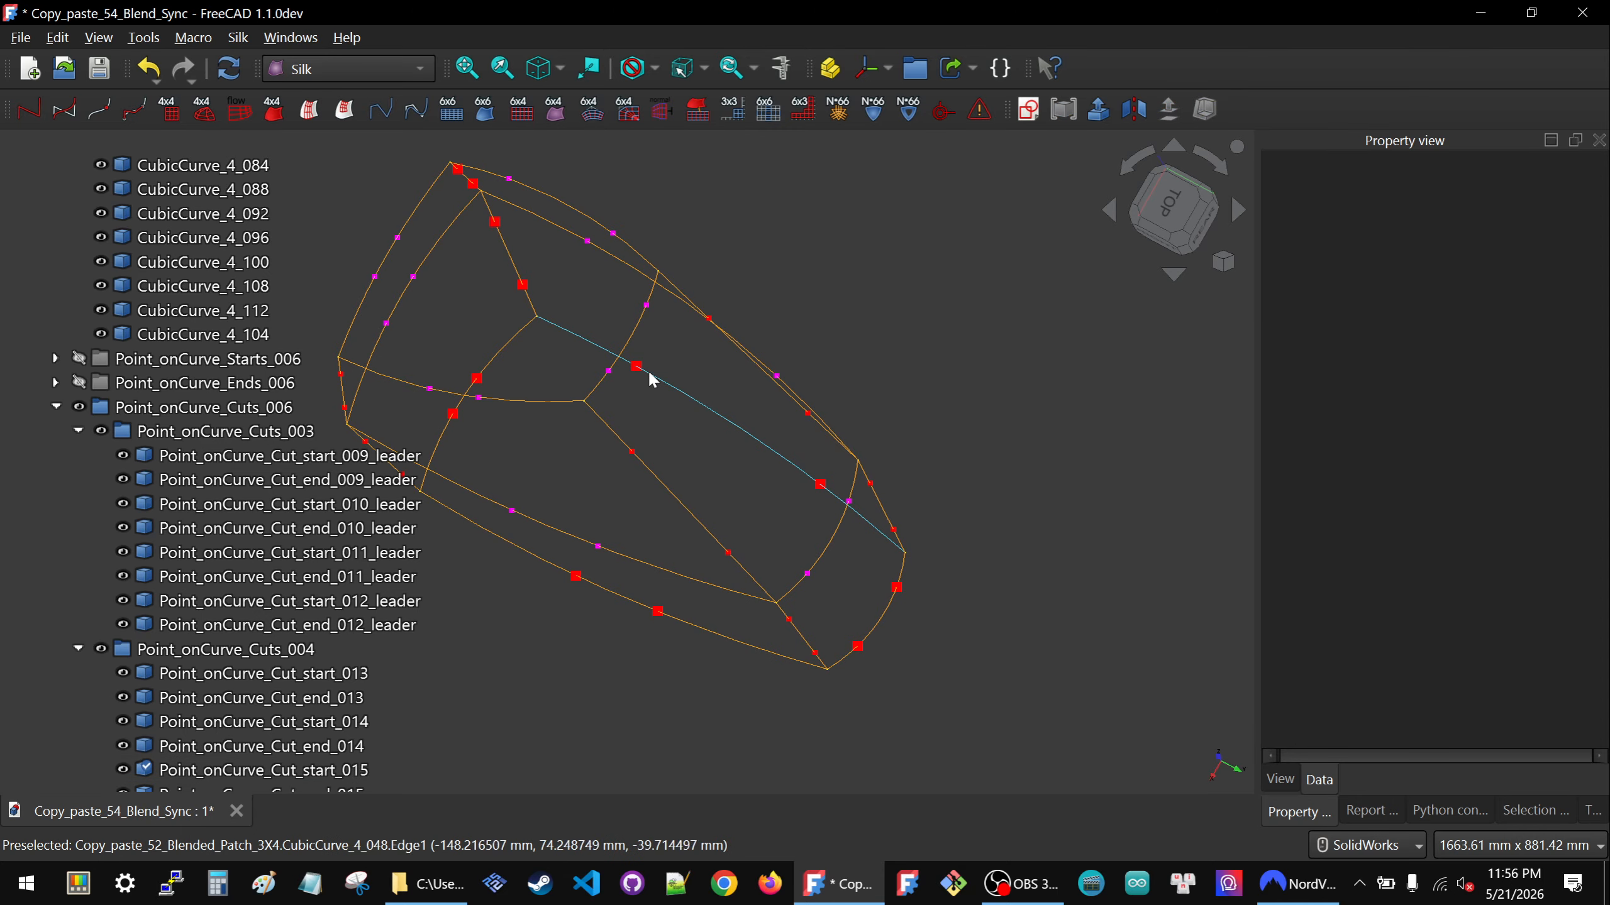
Apply the copied expression <<Point_onCurve_Cut_start_011_leader>>.u to the u parameter of Point_onCurve_Cut_start_019 on the upper short-side curve and clear the selection.
{"action": "left_click", "coordinate": [609, 371]}
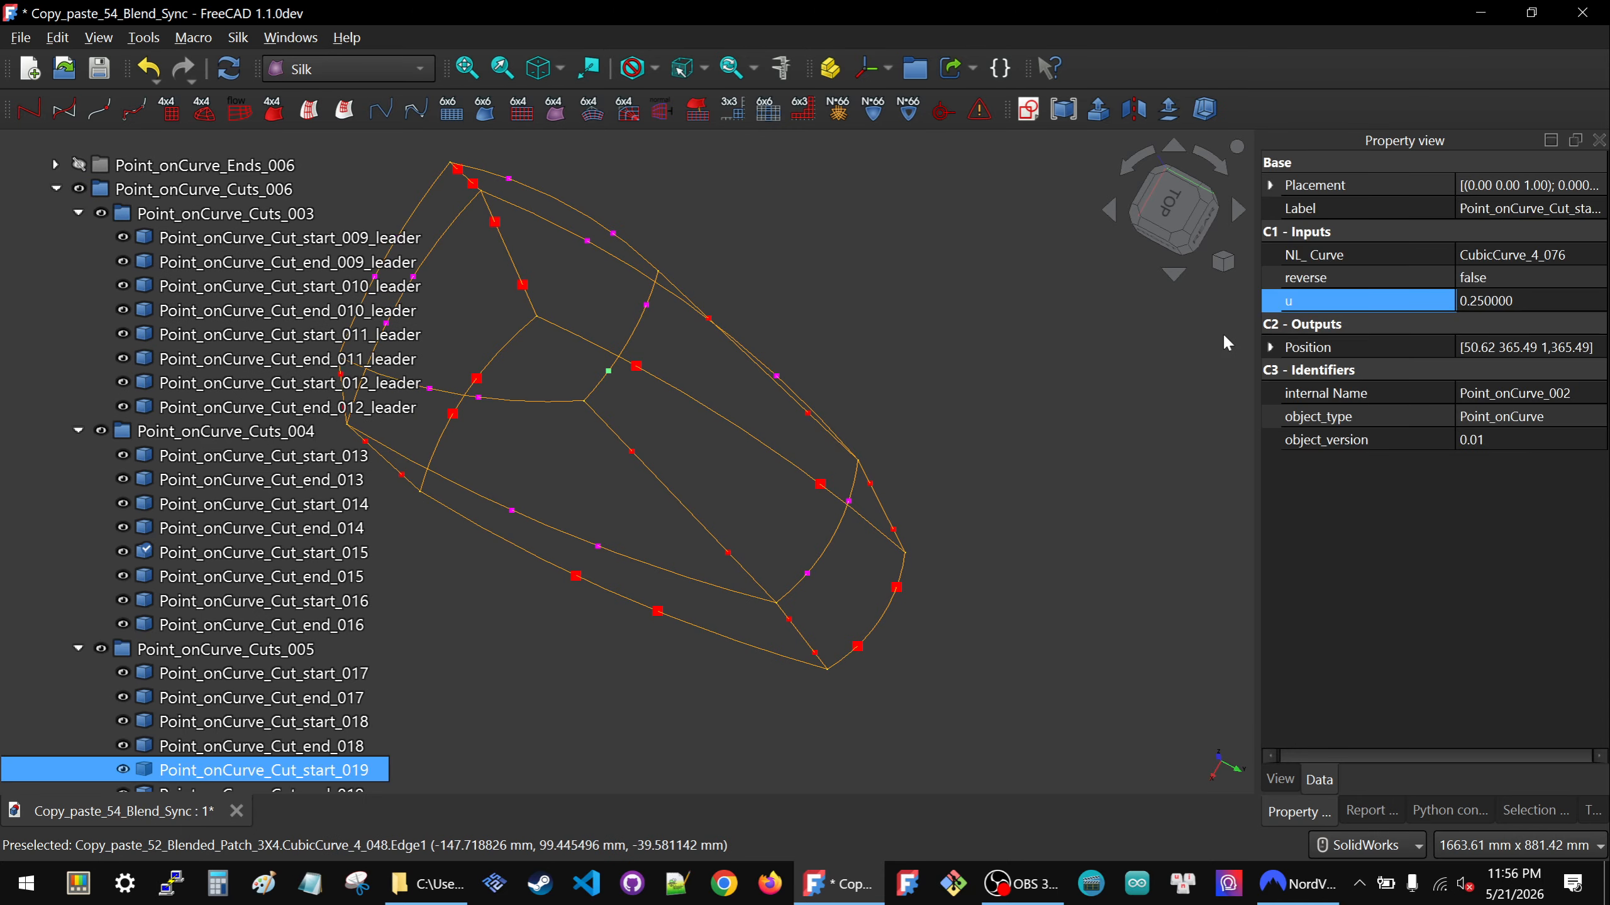
{"action": "left_click", "coordinate": [1505, 301]}
{"action": "left_click", "coordinate": [1576, 303]}
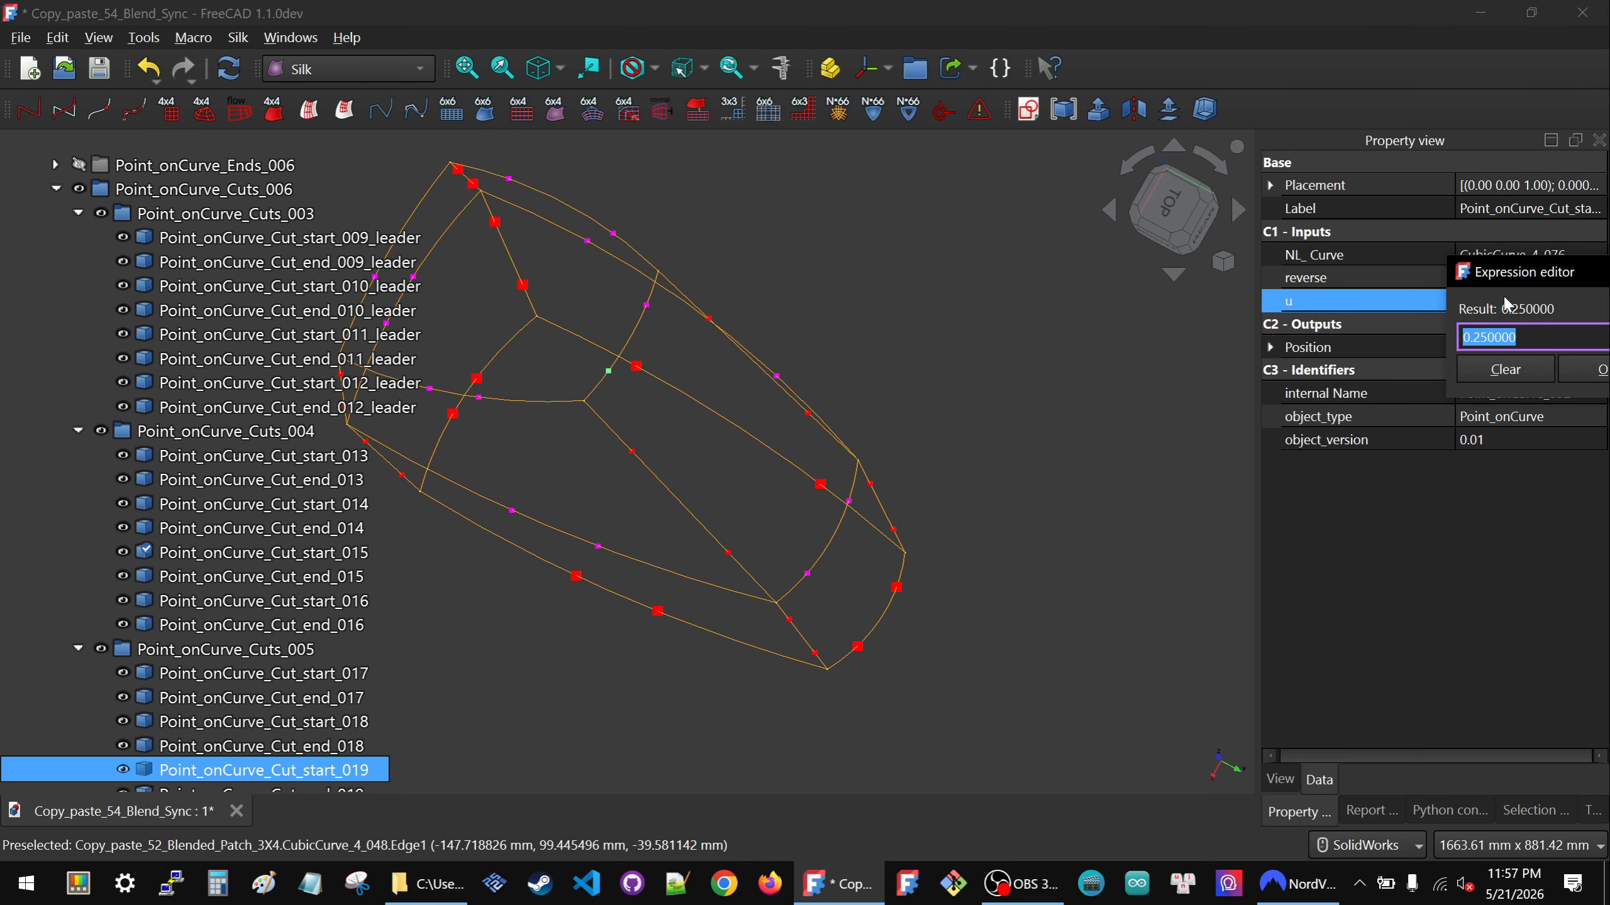
{"action": "left_click_drag", "start_coordinate": [1509, 276], "coordinate": [1147, 299]}
{"action": "type", "text": "<<Point_onCurve_Cut_start_011_leader>>.u"}
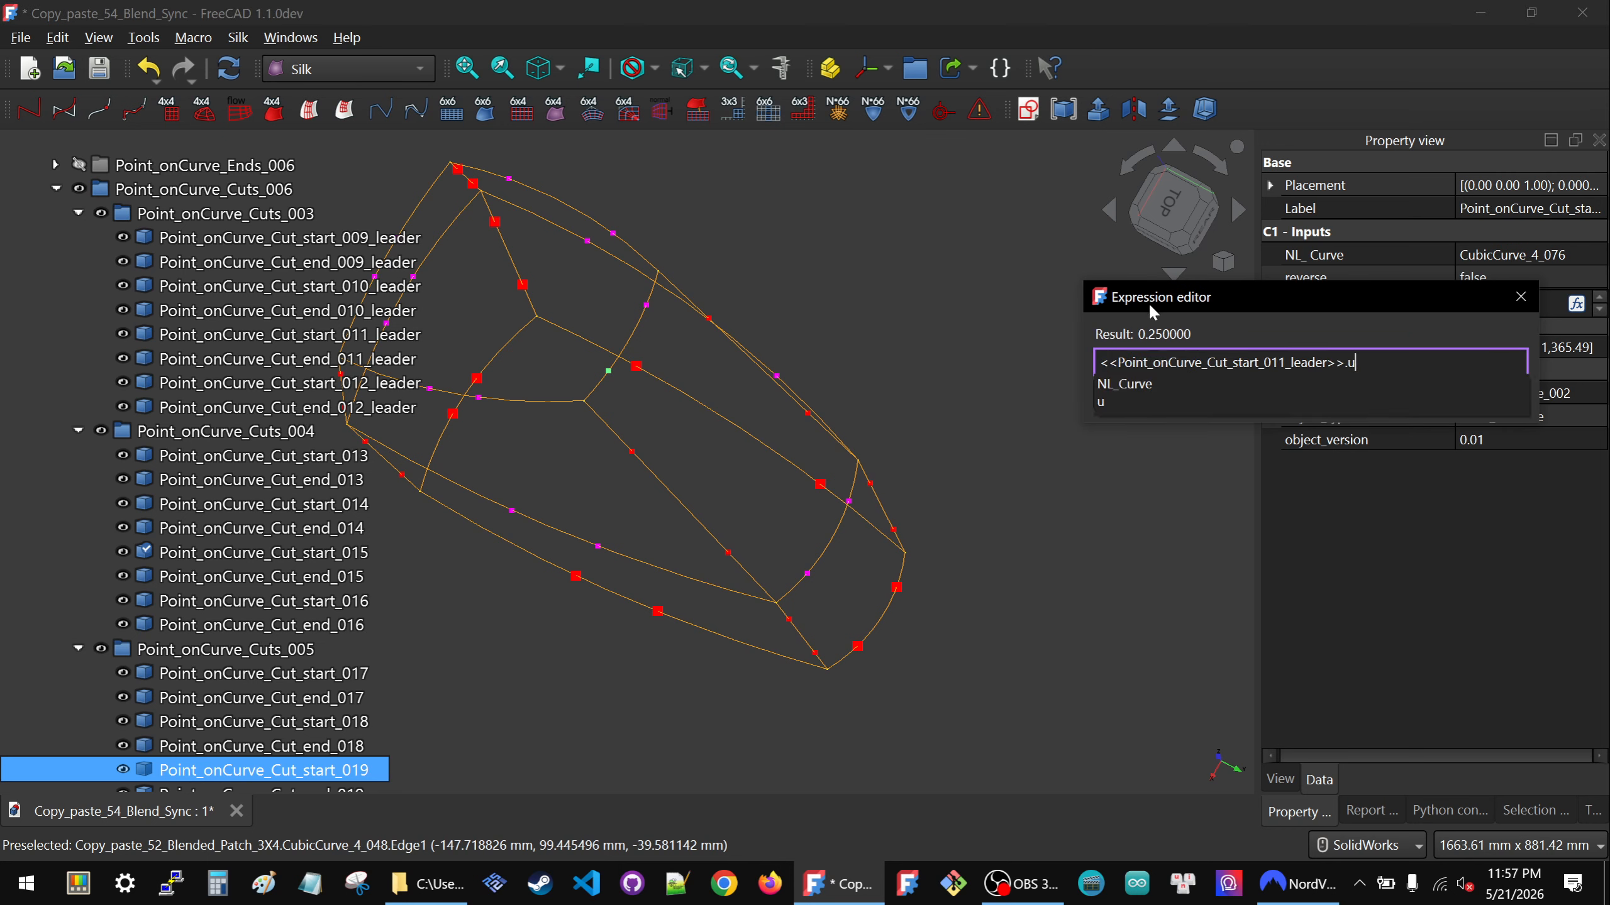
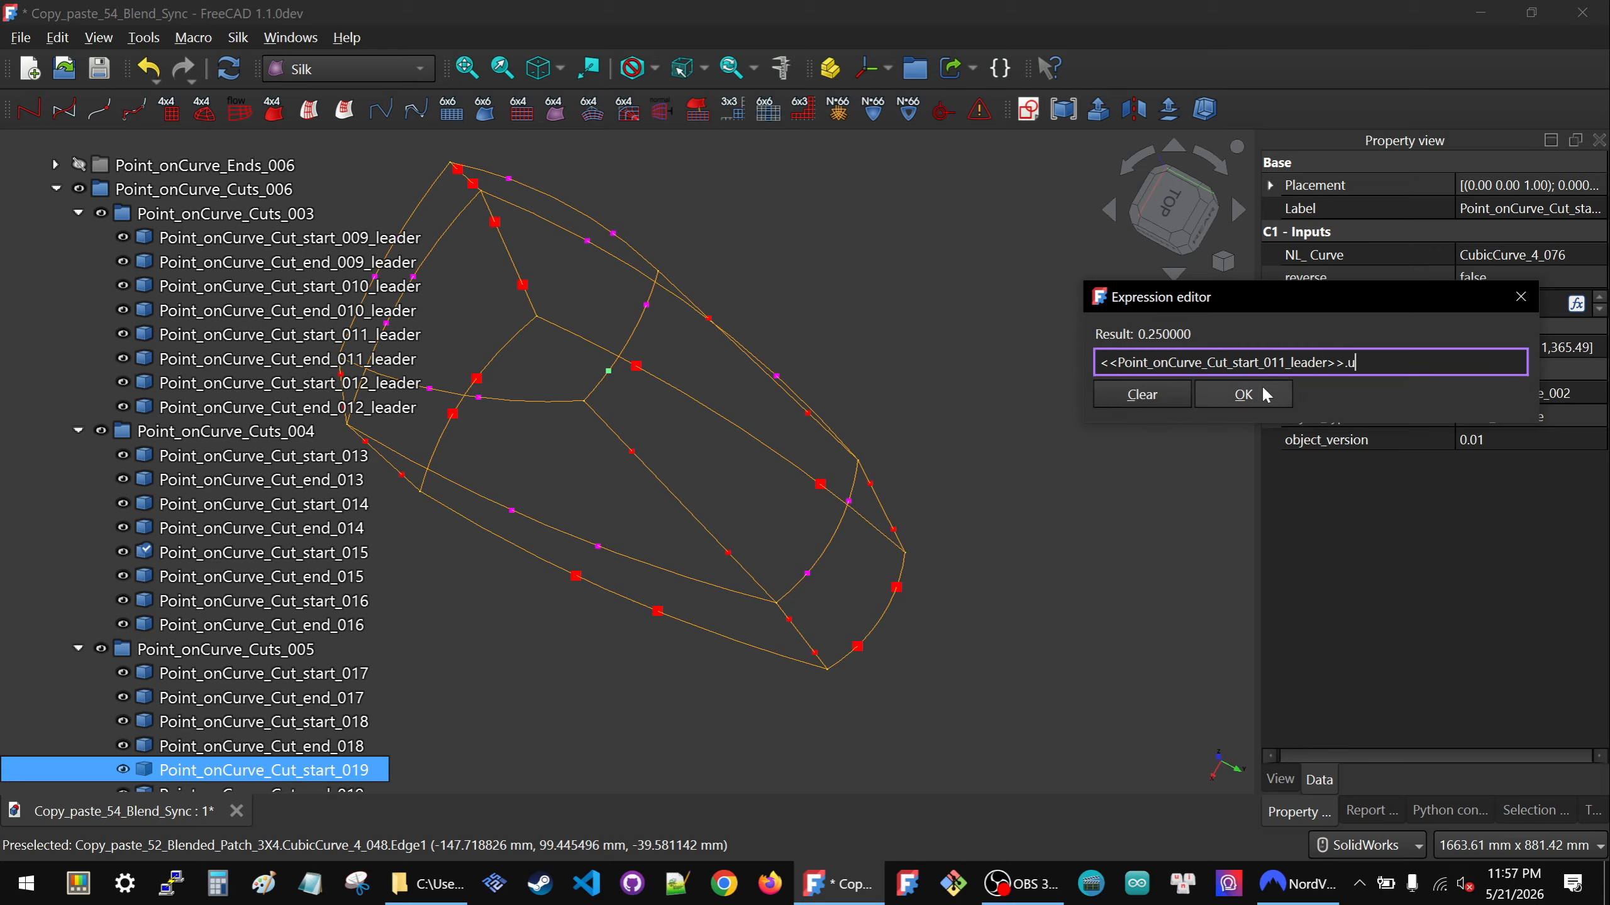
{"action": "left_click", "coordinate": [1243, 394]}
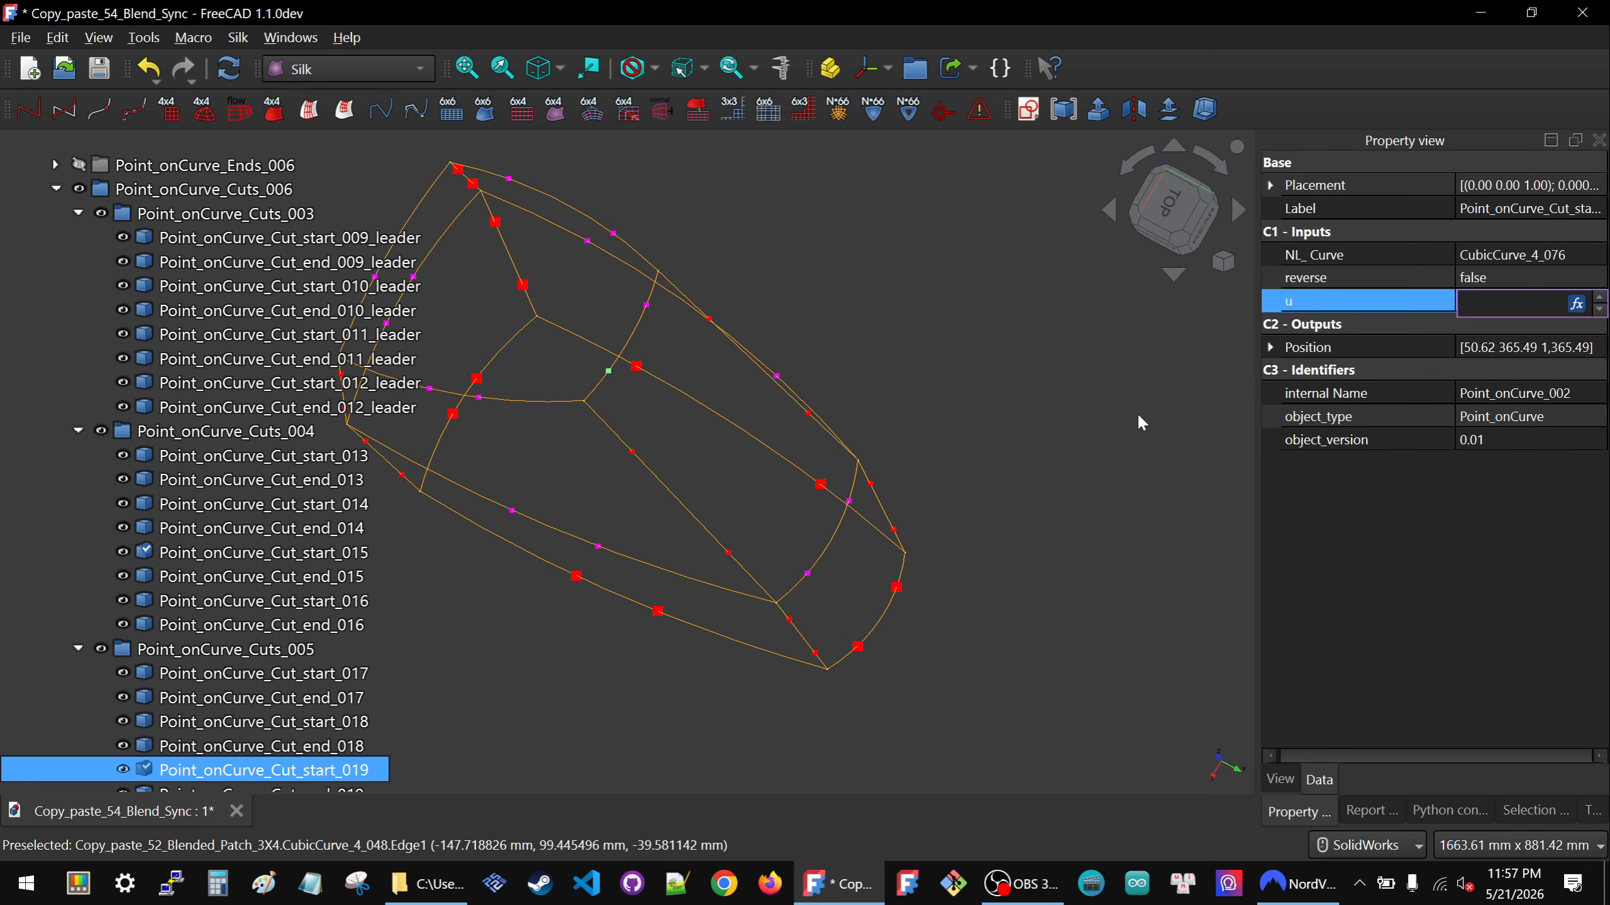
{"action": "left_click", "coordinate": [951, 595]}
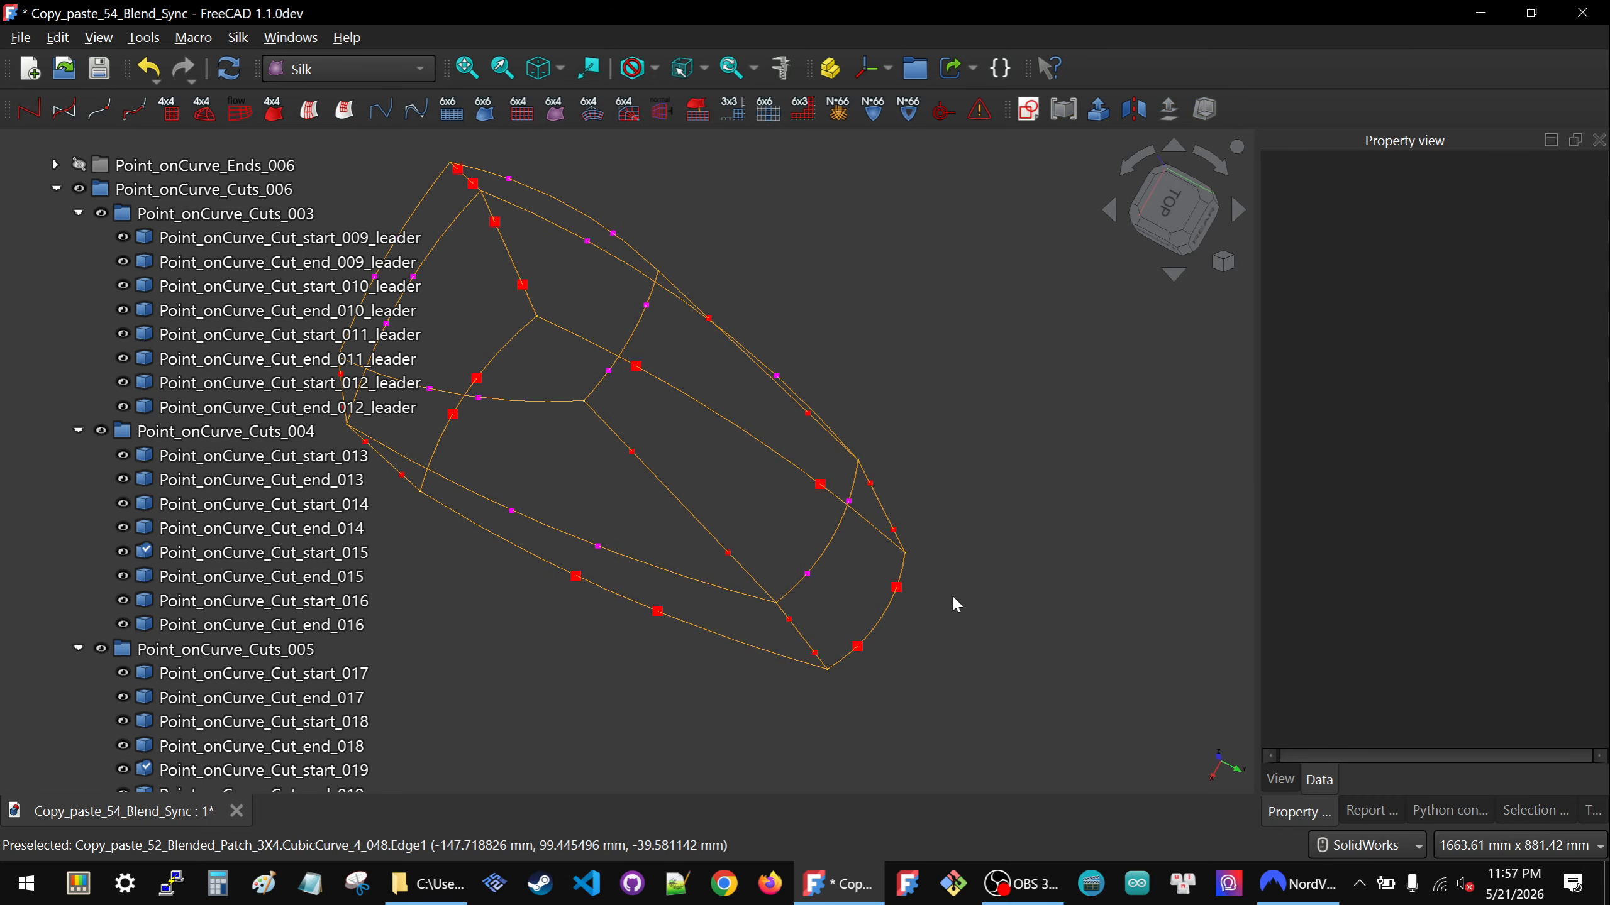
Test the linked start points by setting the u parameter of Point_onCurve_Cut_start_011_leader first to 0.1 and finally to 0.4, and clear the selection.
{"action": "left_click", "coordinate": [859, 648]}
{"action": "left_click", "coordinate": [1525, 301]}
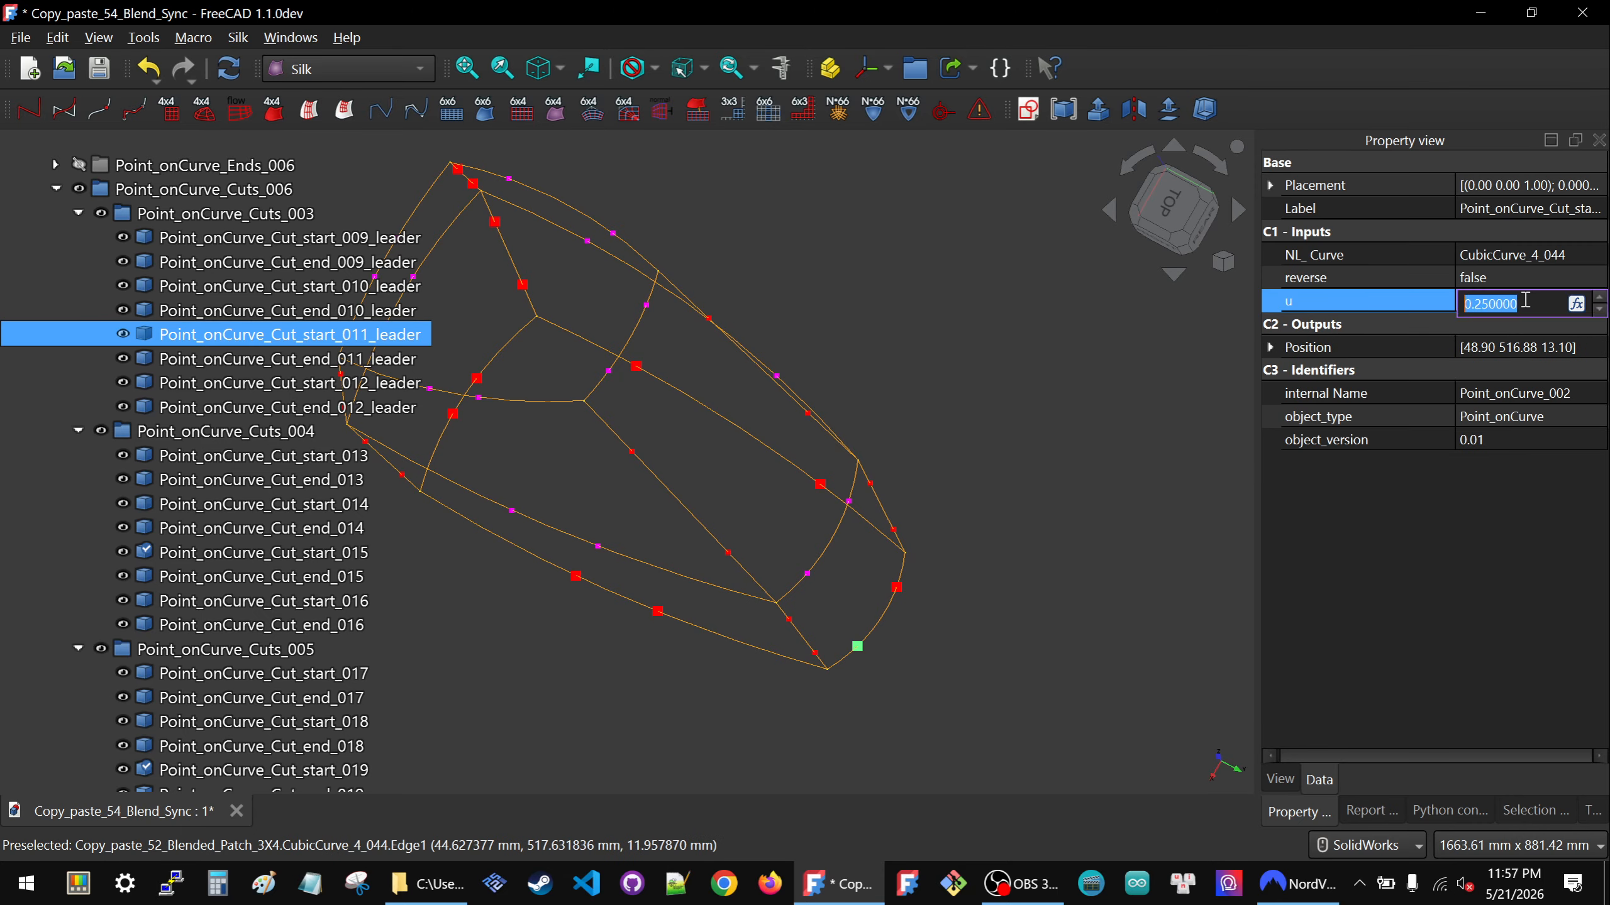
{"action": "type", "text": "0.1"}
{"action": "key", "text": "Return"}
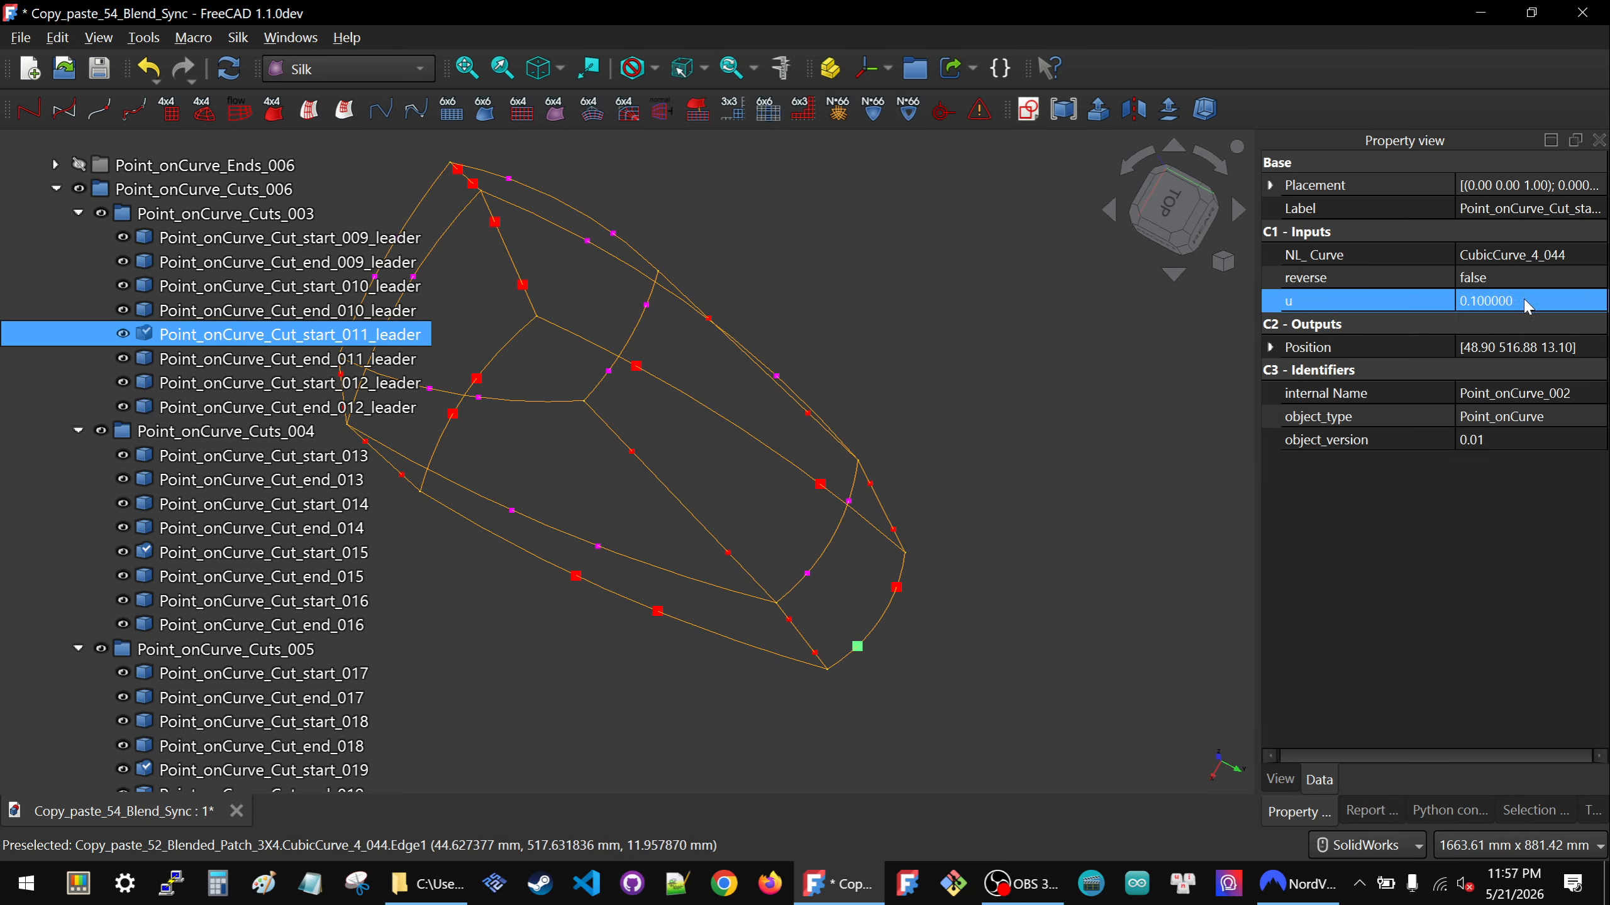
{"action": "left_click", "coordinate": [1529, 303]}
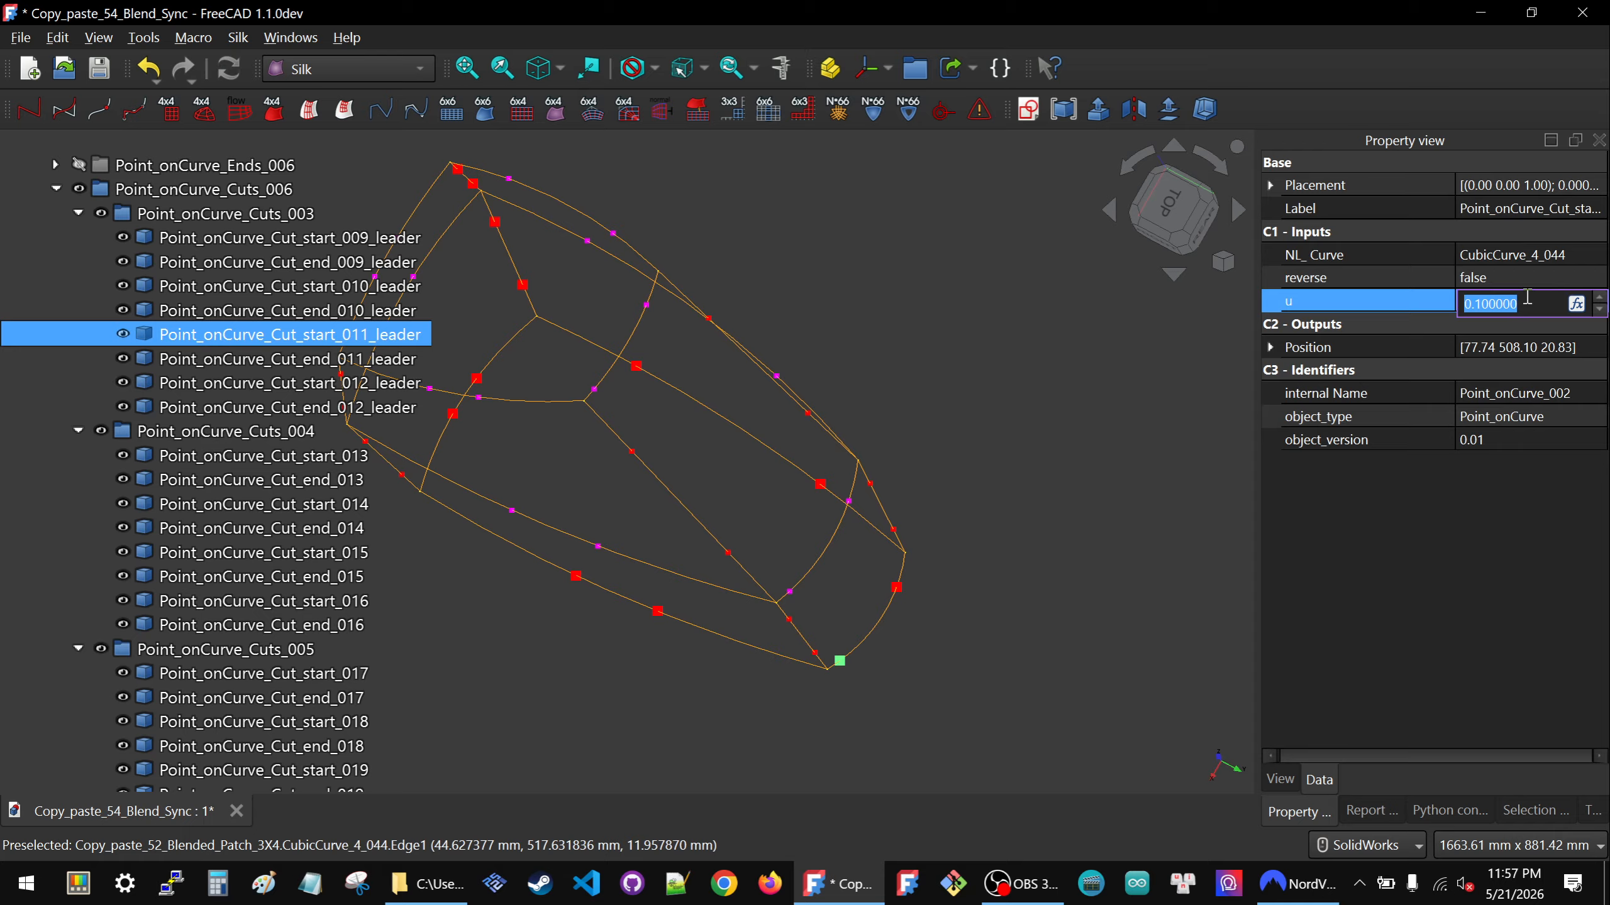
{"action": "type", "text": ".4"}
{"action": "key", "text": "Return"}
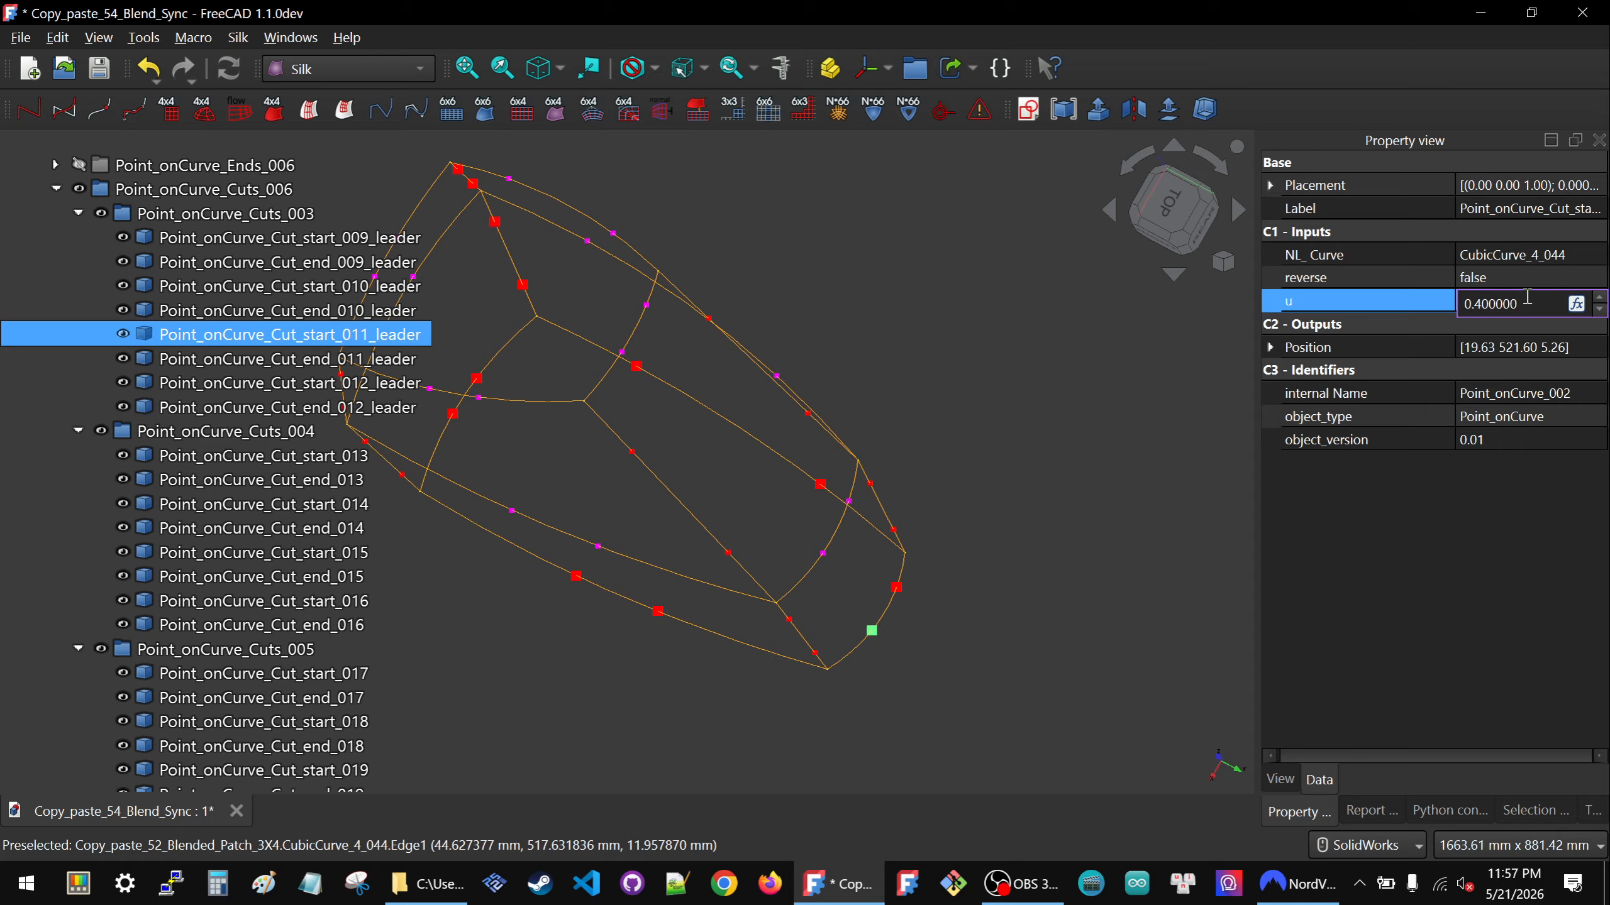
{"action": "left_click", "coordinate": [1116, 608]}
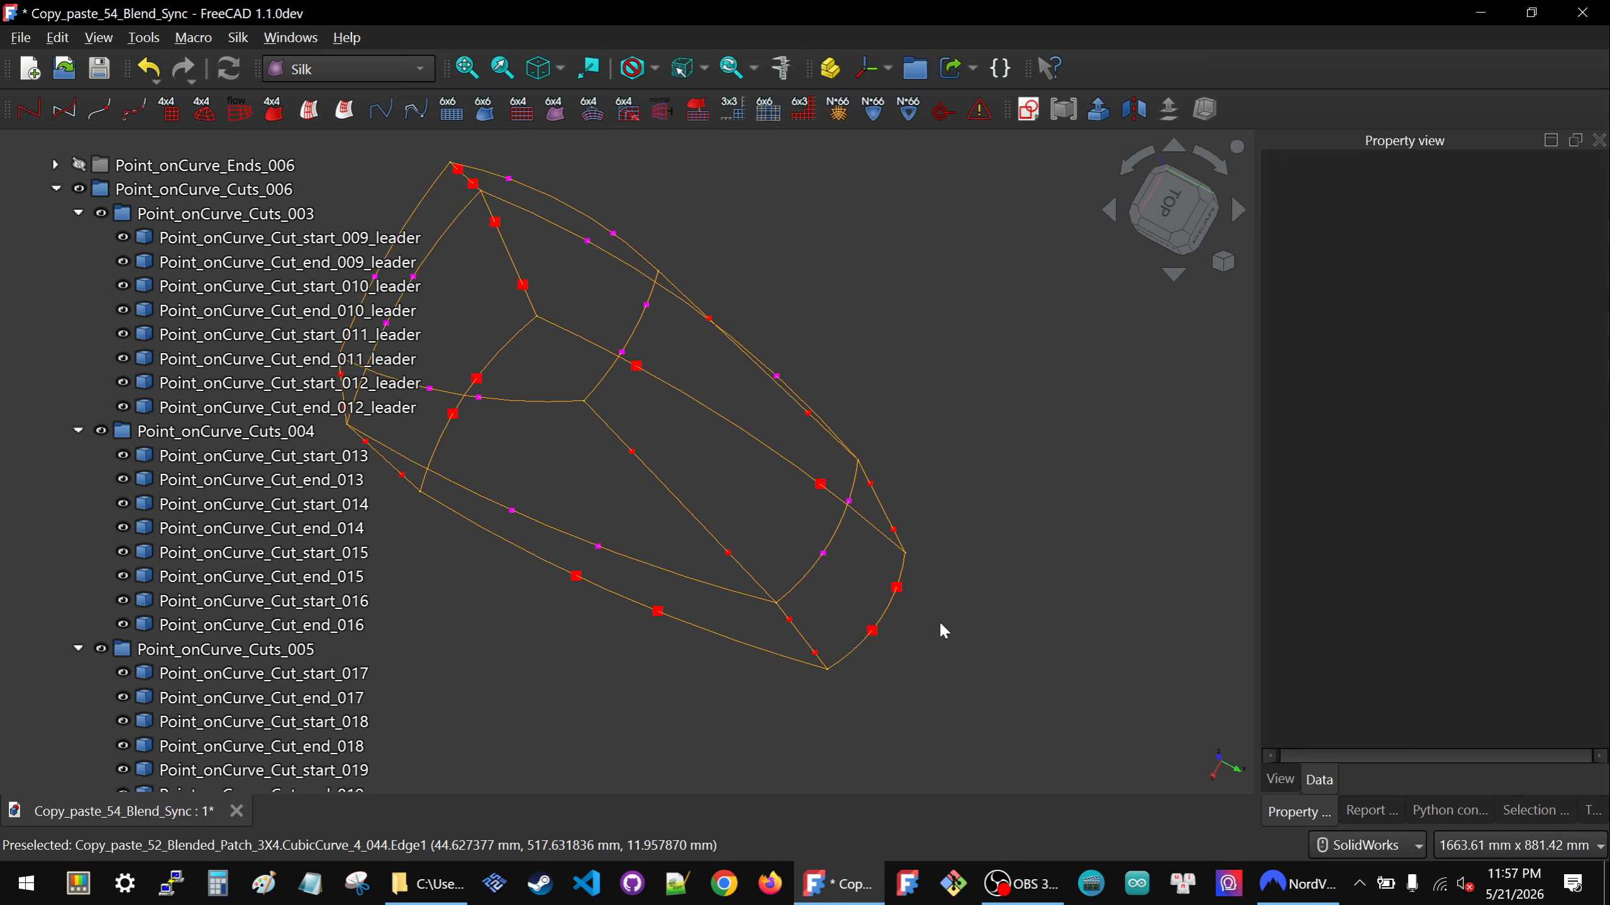
Copy the name of Point_onCurve_Cut_end_011_leader on the lowest short-side curve and clear the selection.
{"action": "left_click", "coordinate": [898, 589]}
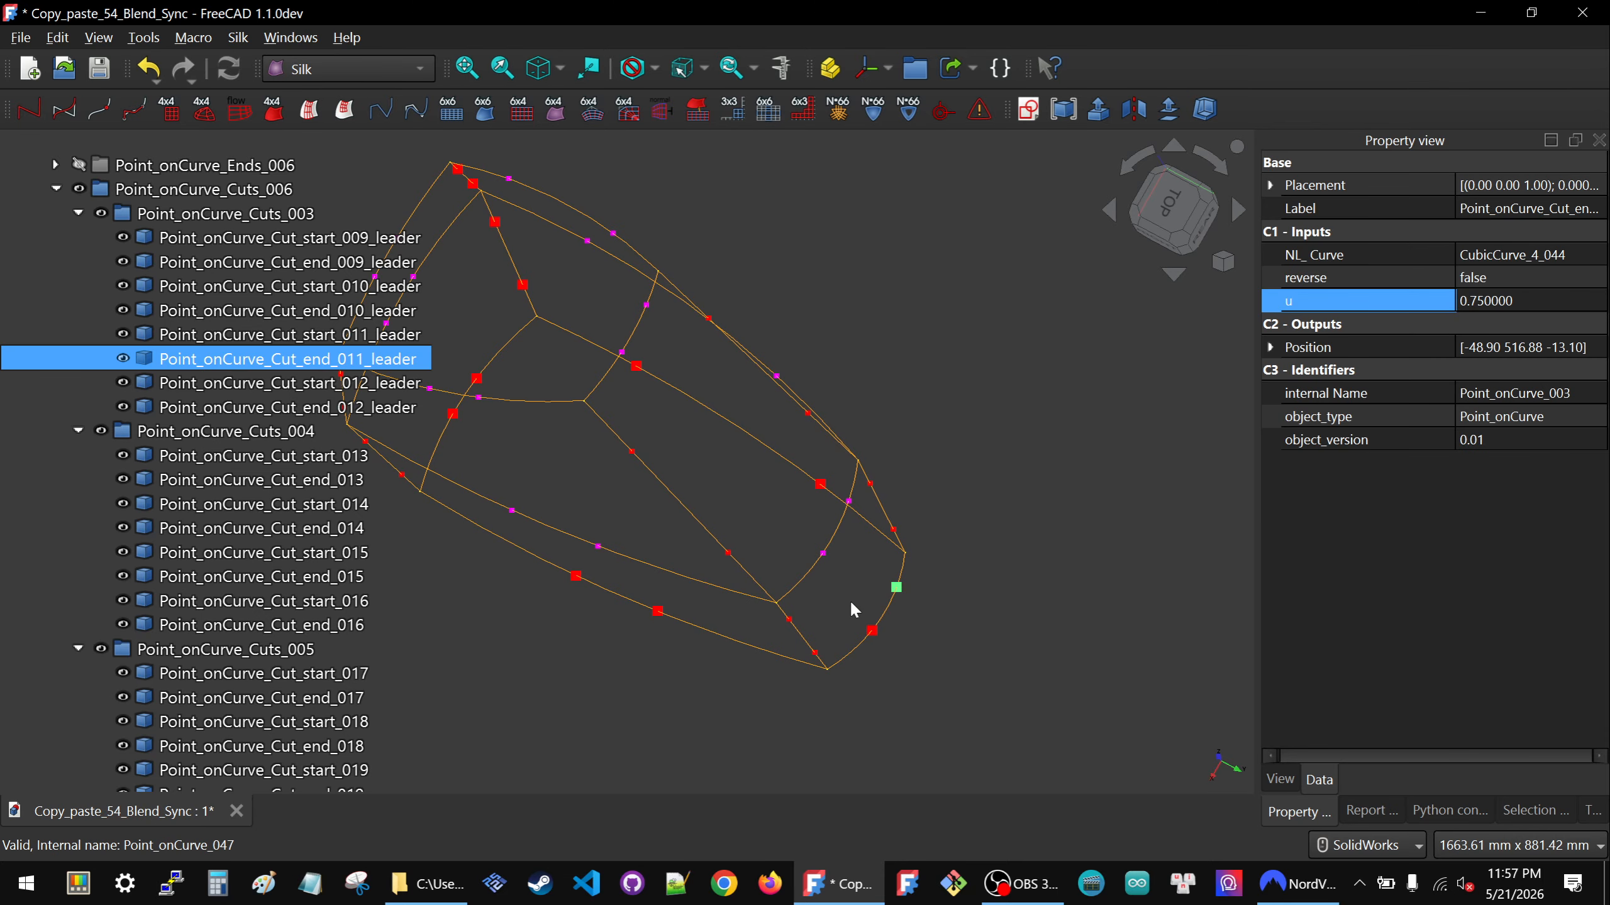
{"action": "left_click", "coordinate": [261, 363]}
{"action": "key", "text": "ctrl+c"}
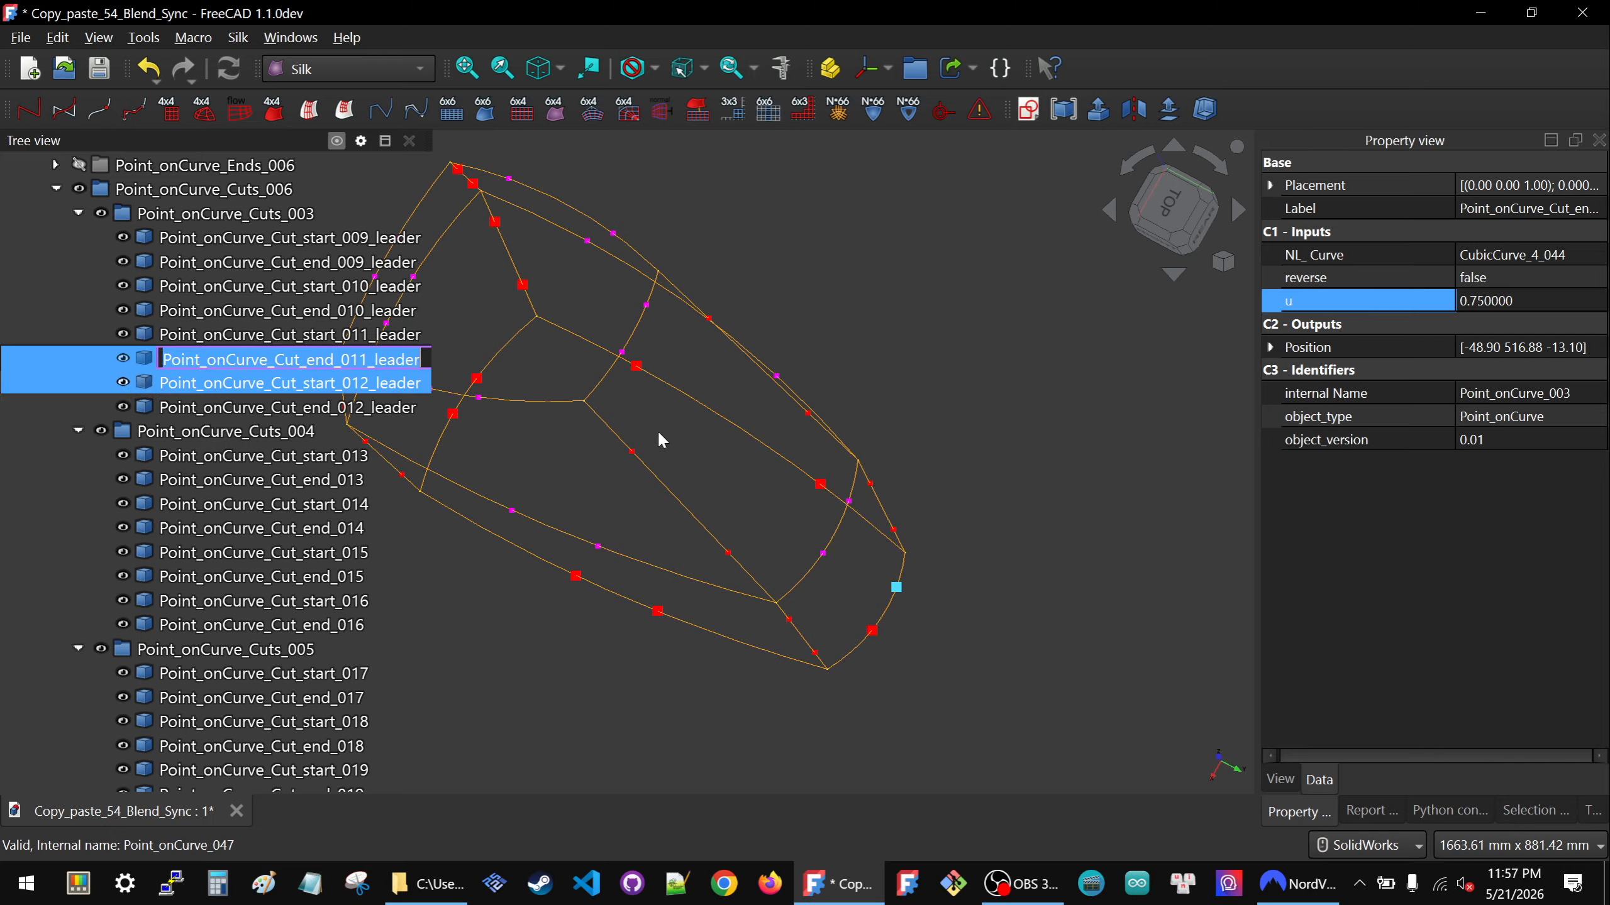
{"action": "left_click", "coordinate": [974, 537]}
Link the u parameter of Point_onCurve_Cut_end_015 on the middle short-side curve to <<Point_onCurve_Cut_end_011_leader>>.u and copy that expression.
{"action": "middle_click_drag", "start_coordinate": [839, 514], "coordinate": [806, 536]}
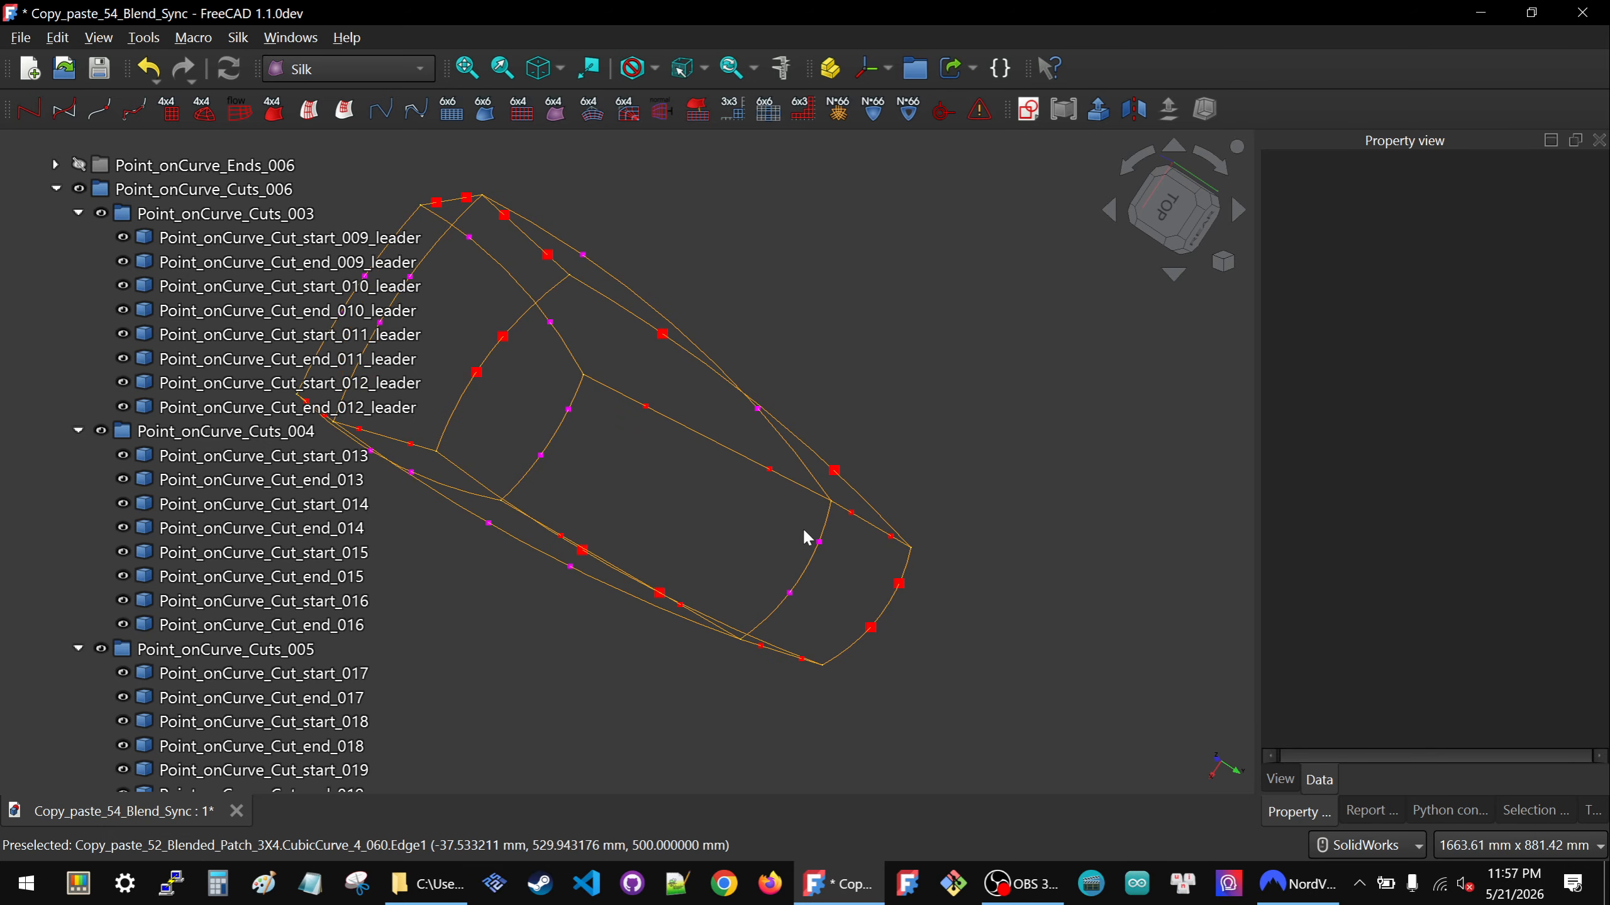
{"action": "left_click", "coordinate": [819, 543]}
{"action": "left_click", "coordinate": [1509, 304]}
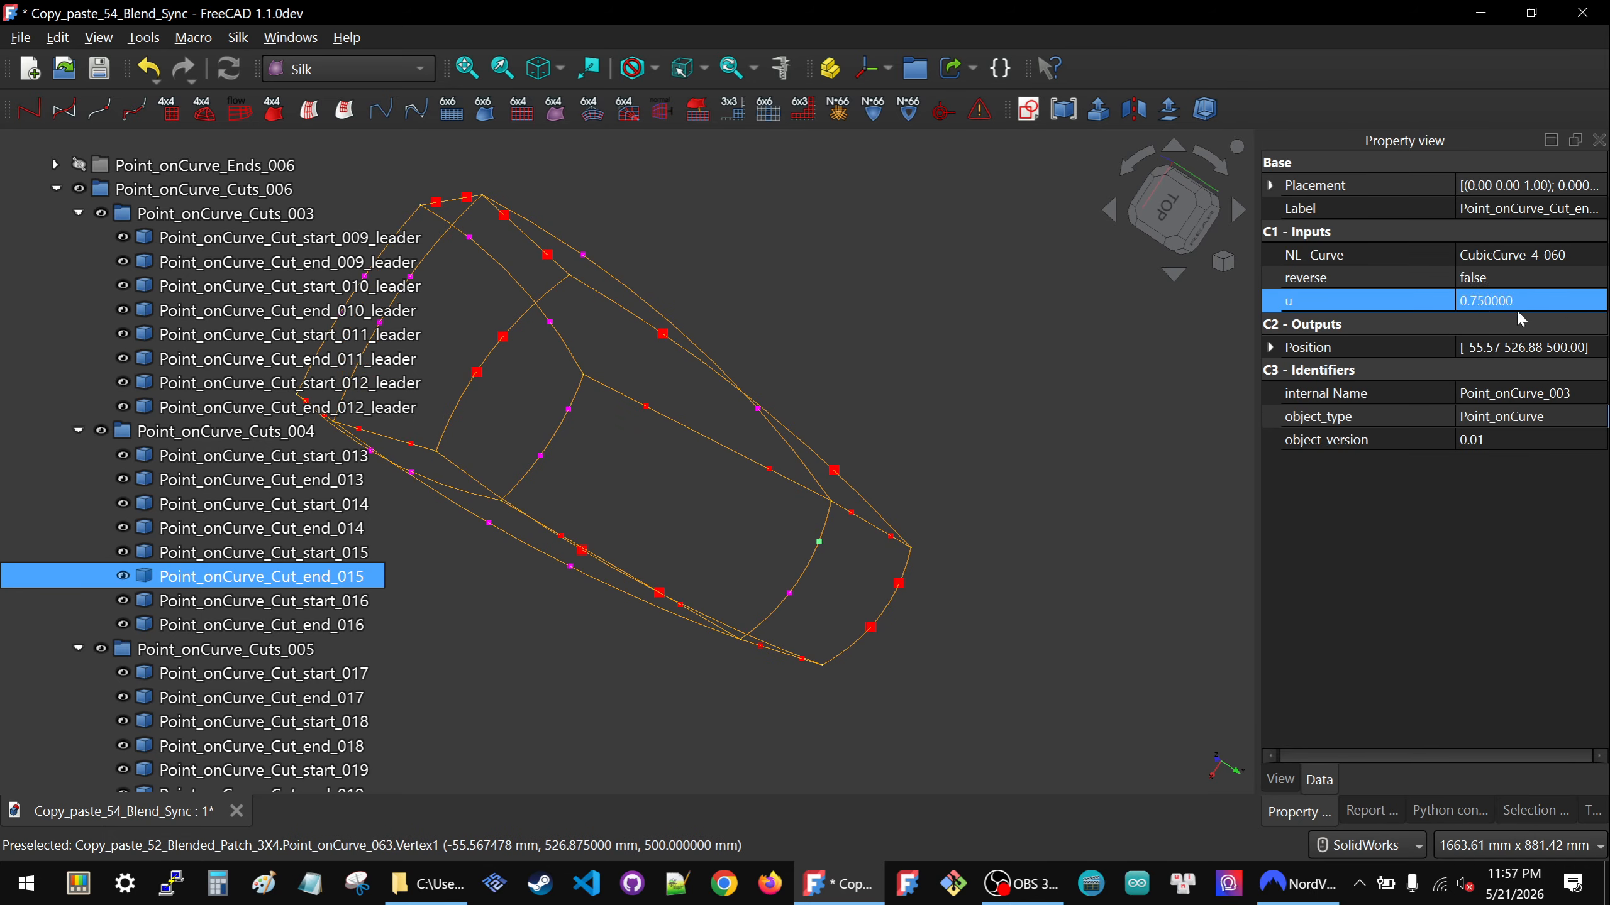
{"action": "key", "text": "equal"}
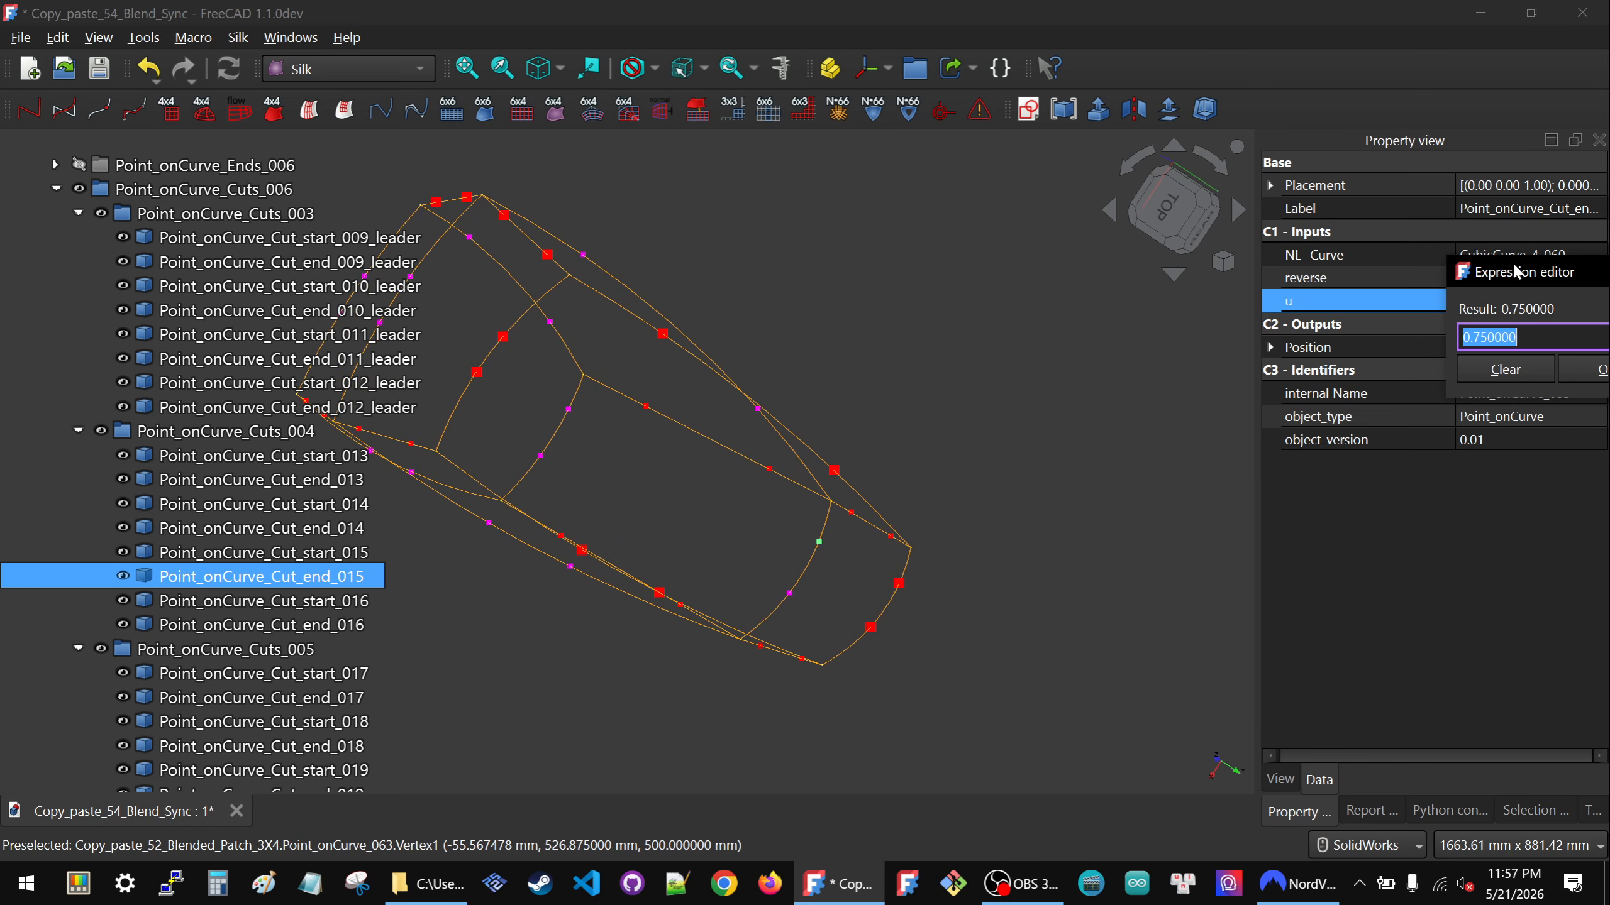
{"action": "left_click_drag", "start_coordinate": [1513, 267], "coordinate": [1128, 292]}
{"action": "key", "text": "ctrl+v"}
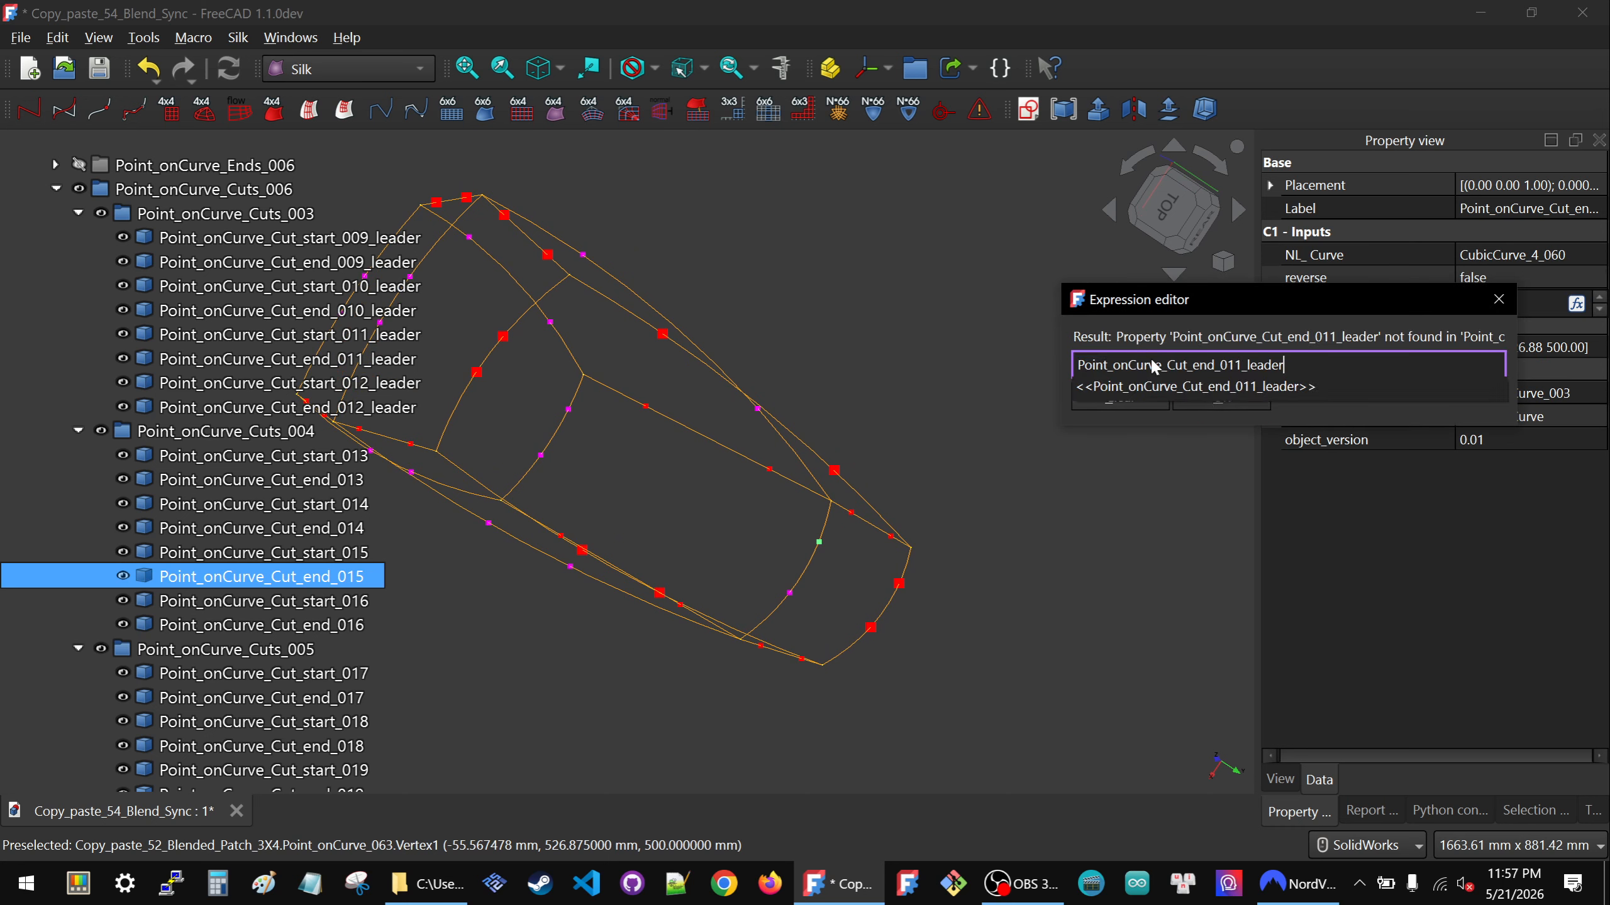
{"action": "left_click", "coordinate": [1154, 385]}
{"action": "type", "text": "u"}
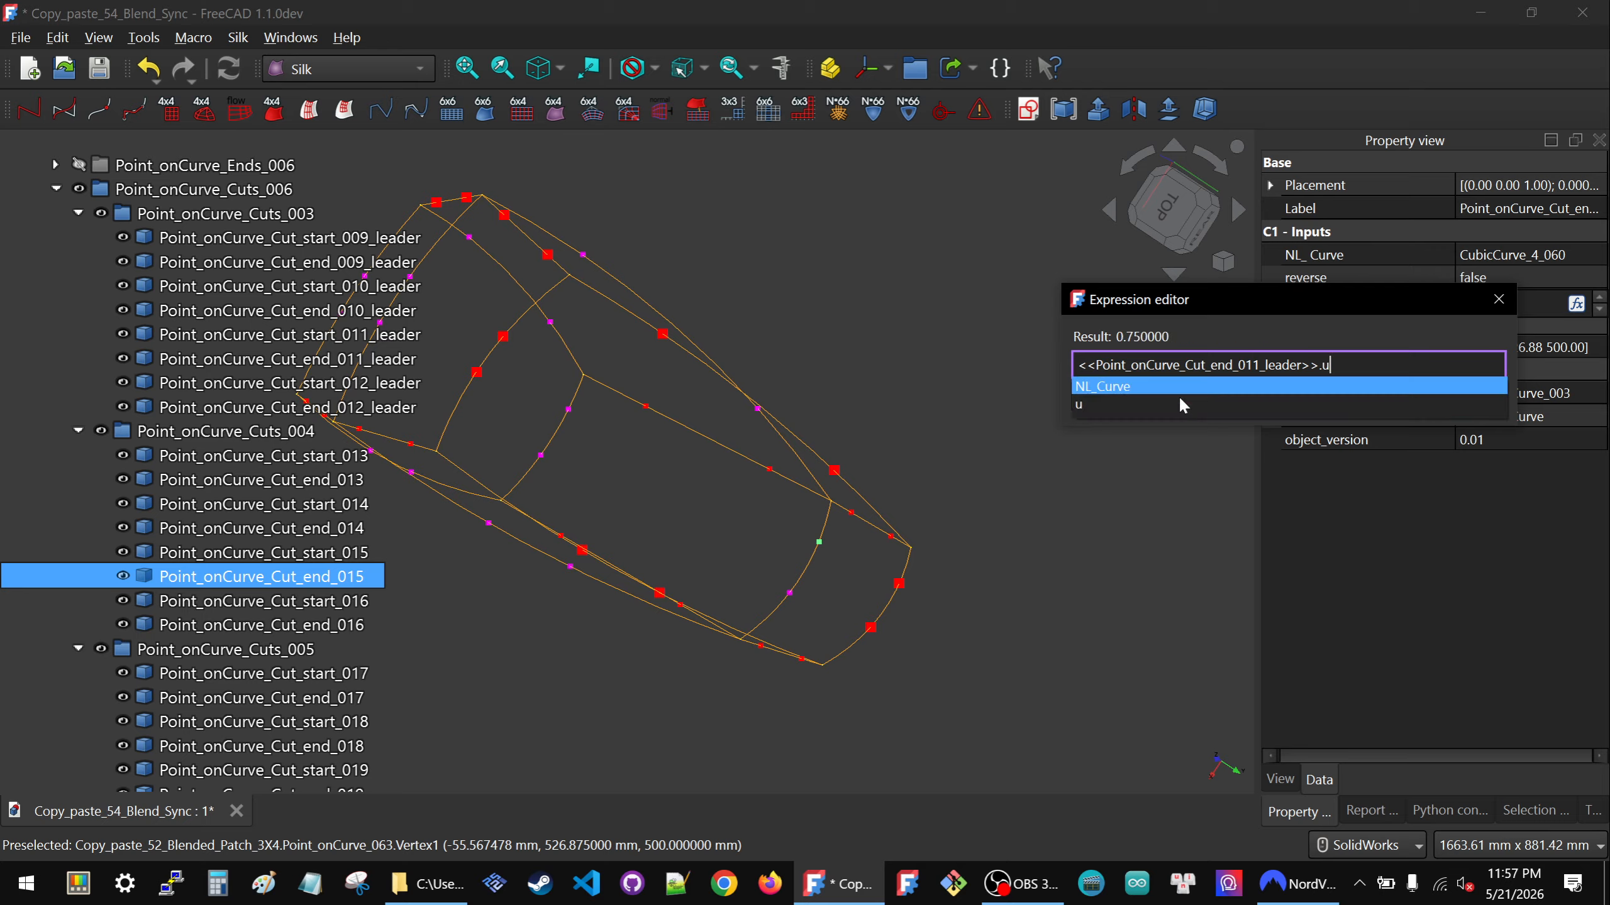
{"action": "left_click", "coordinate": [1351, 374]}
{"action": "left_click_drag", "start_coordinate": [1350, 363], "coordinate": [1068, 352]}
{"action": "key", "text": "ctrl+c"}
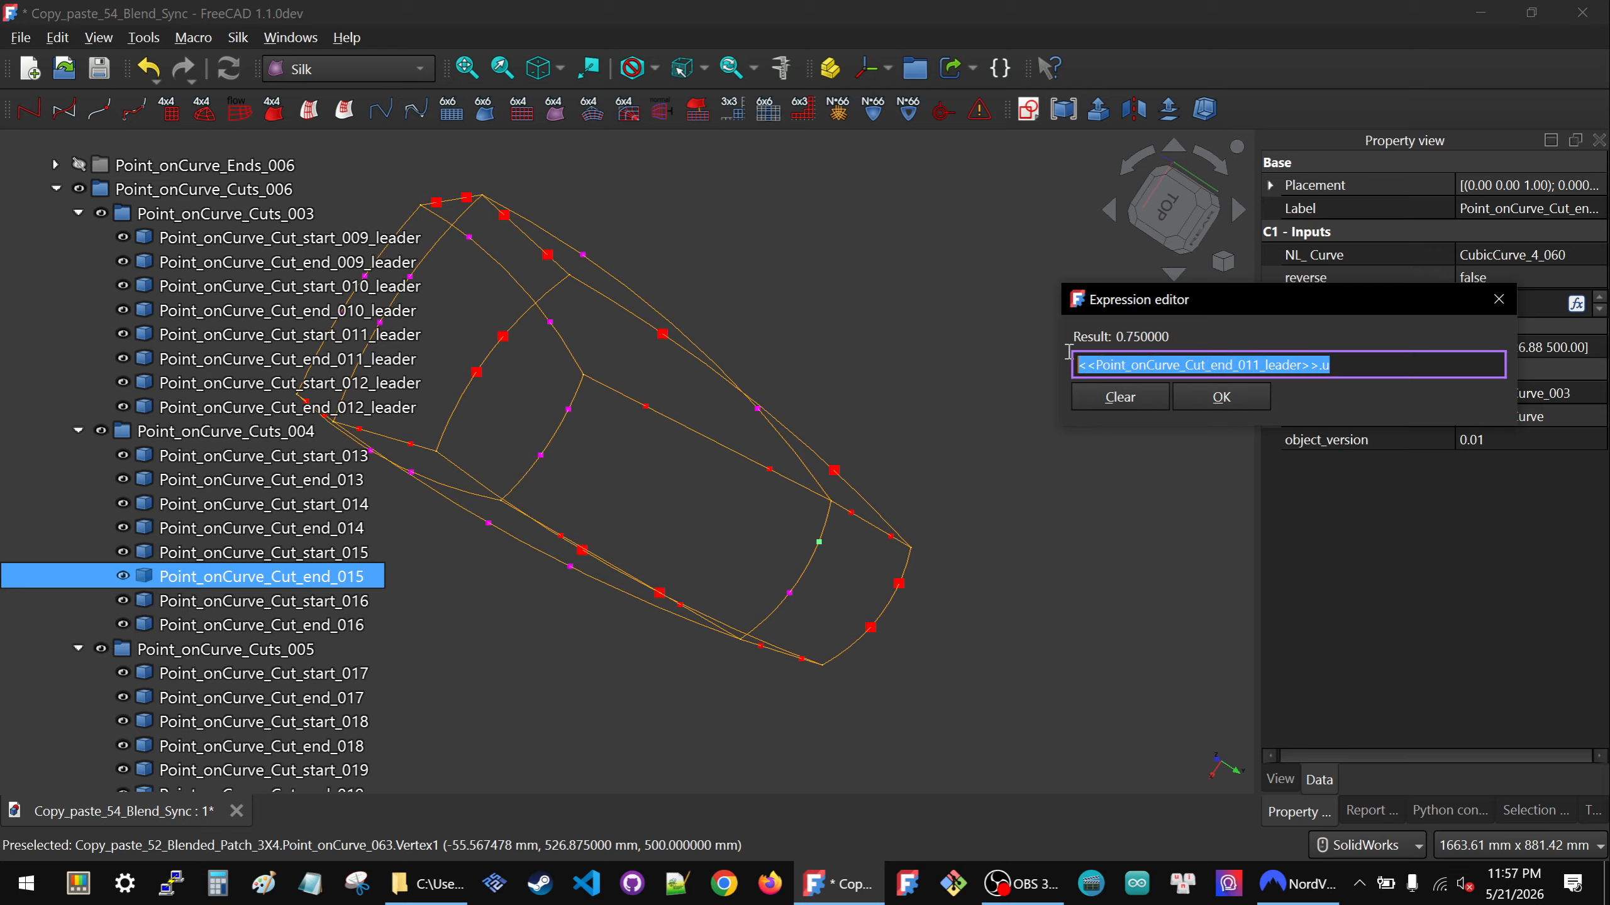
{"action": "left_click", "coordinate": [1221, 397]}
{"action": "left_click", "coordinate": [832, 410]}
Apply the copied expression <<Point_onCurve_Cut_end_011_leader>>.u to the u parameter of Point_onCurve_Cut_end_019 on the upper short-side curve and clear the selection.
{"action": "middle_click_drag", "start_coordinate": [707, 461], "coordinate": [723, 464]}
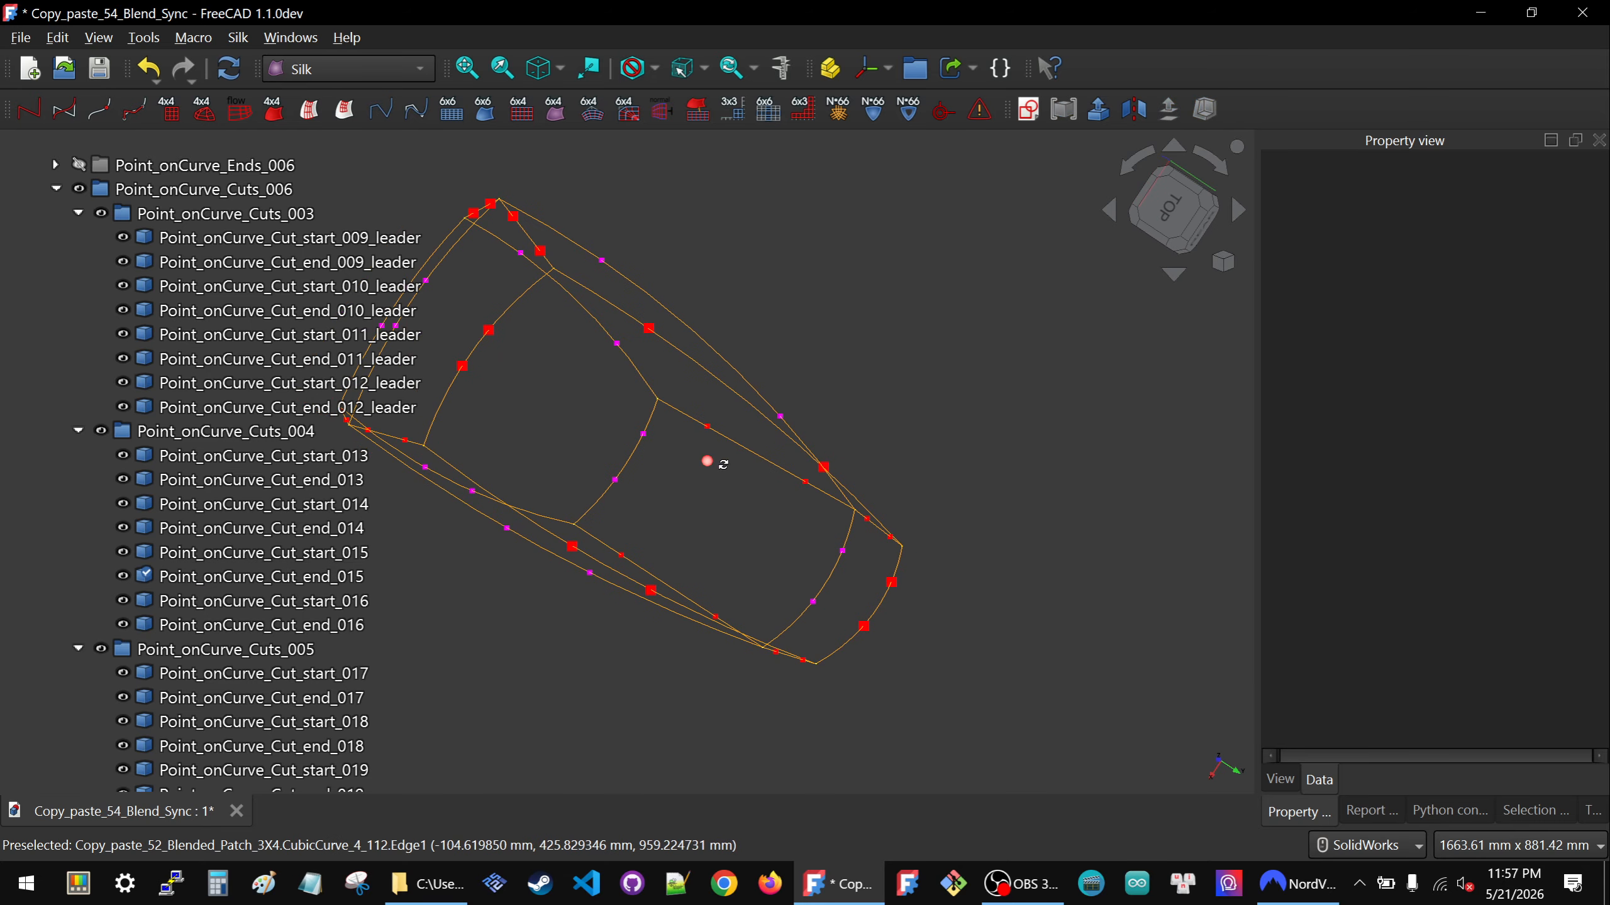
{"action": "left_click", "coordinate": [643, 435]}
{"action": "left_click", "coordinate": [1512, 303]}
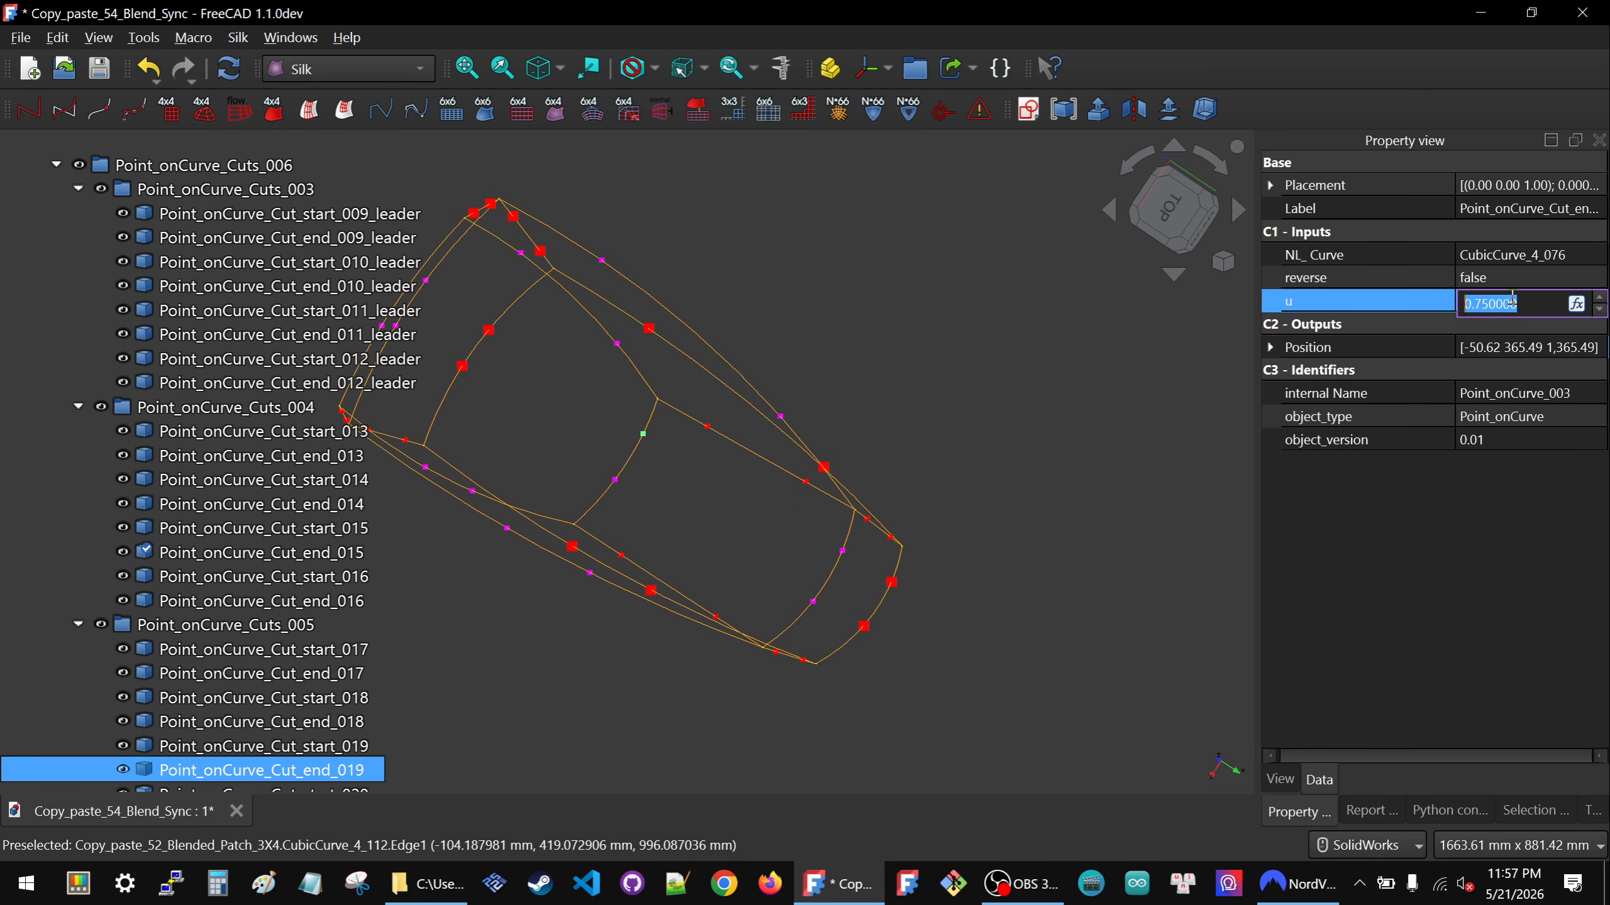
{"action": "key", "text": "equal"}
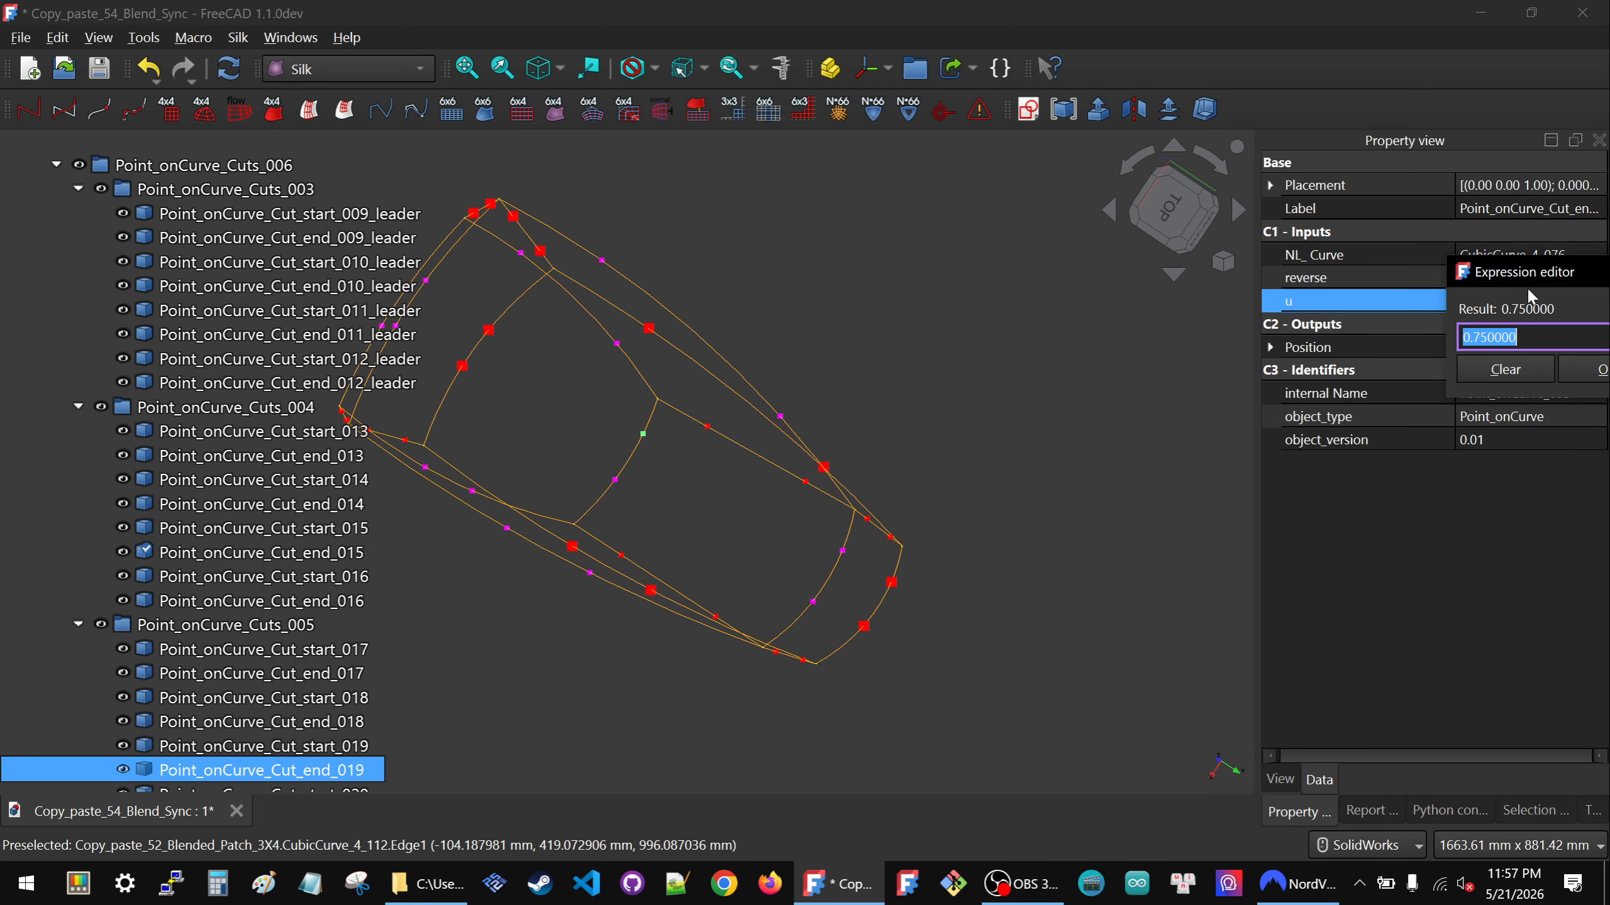
{"action": "left_click_drag", "start_coordinate": [1527, 278], "coordinate": [1116, 360]}
{"action": "key", "text": "ctrl+v"}
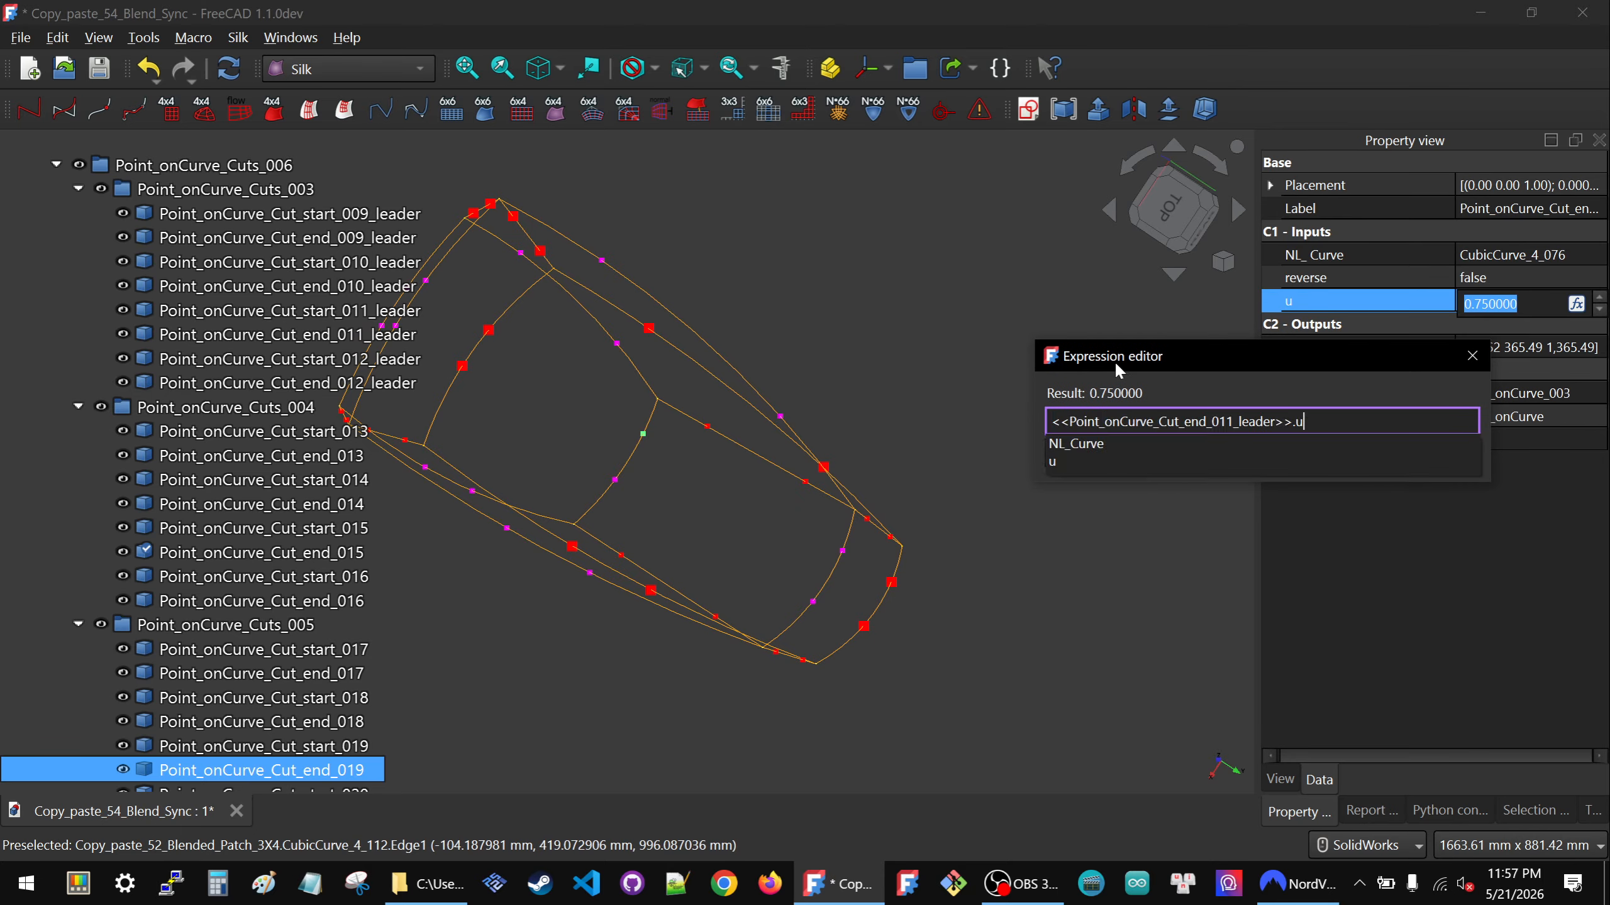
{"action": "left_click", "coordinate": [1119, 460]}
{"action": "left_click", "coordinate": [1197, 457]}
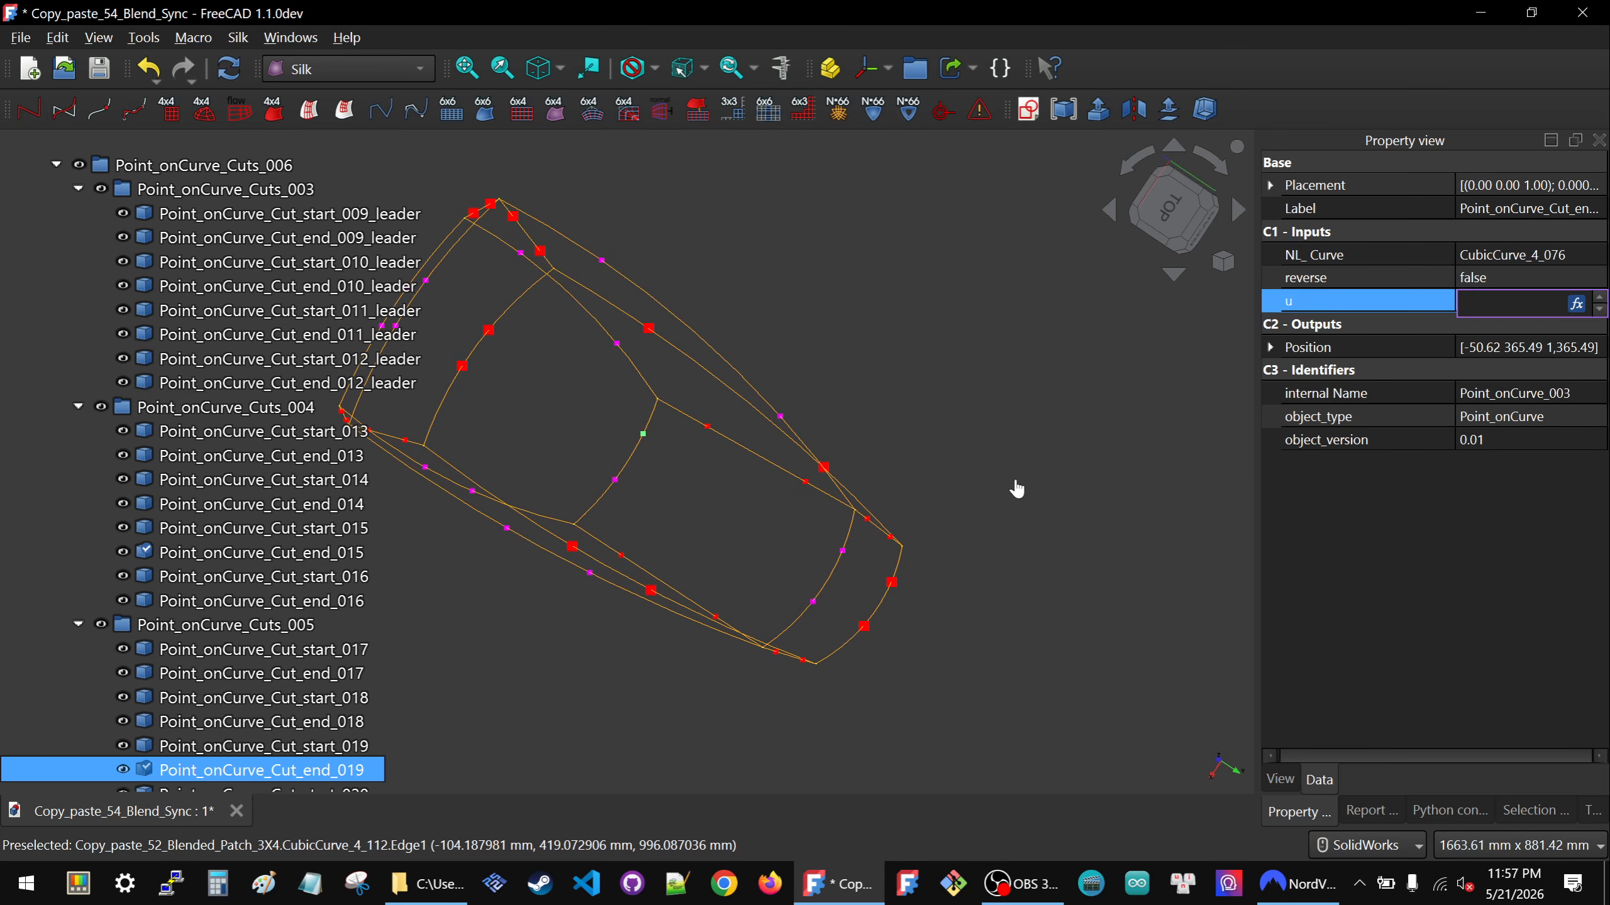
{"action": "left_click", "coordinate": [1017, 488]}
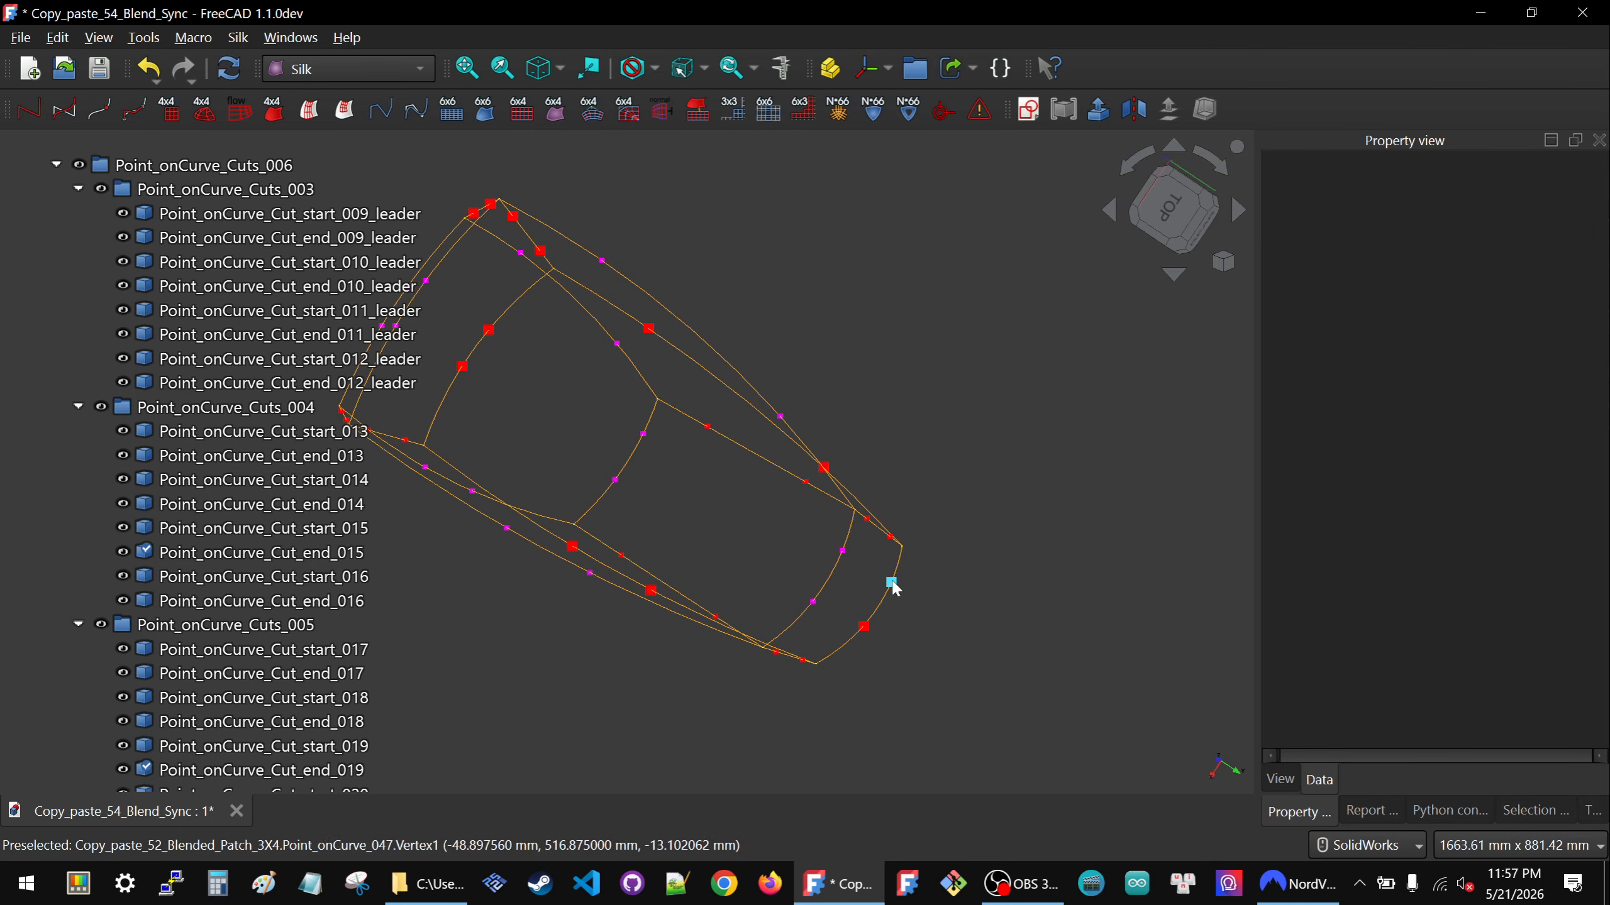
Test the linked end points by setting the u parameter of Point_onCurve_Cut_end_011_leader to 0.6.
{"action": "left_click", "coordinate": [1531, 304]}
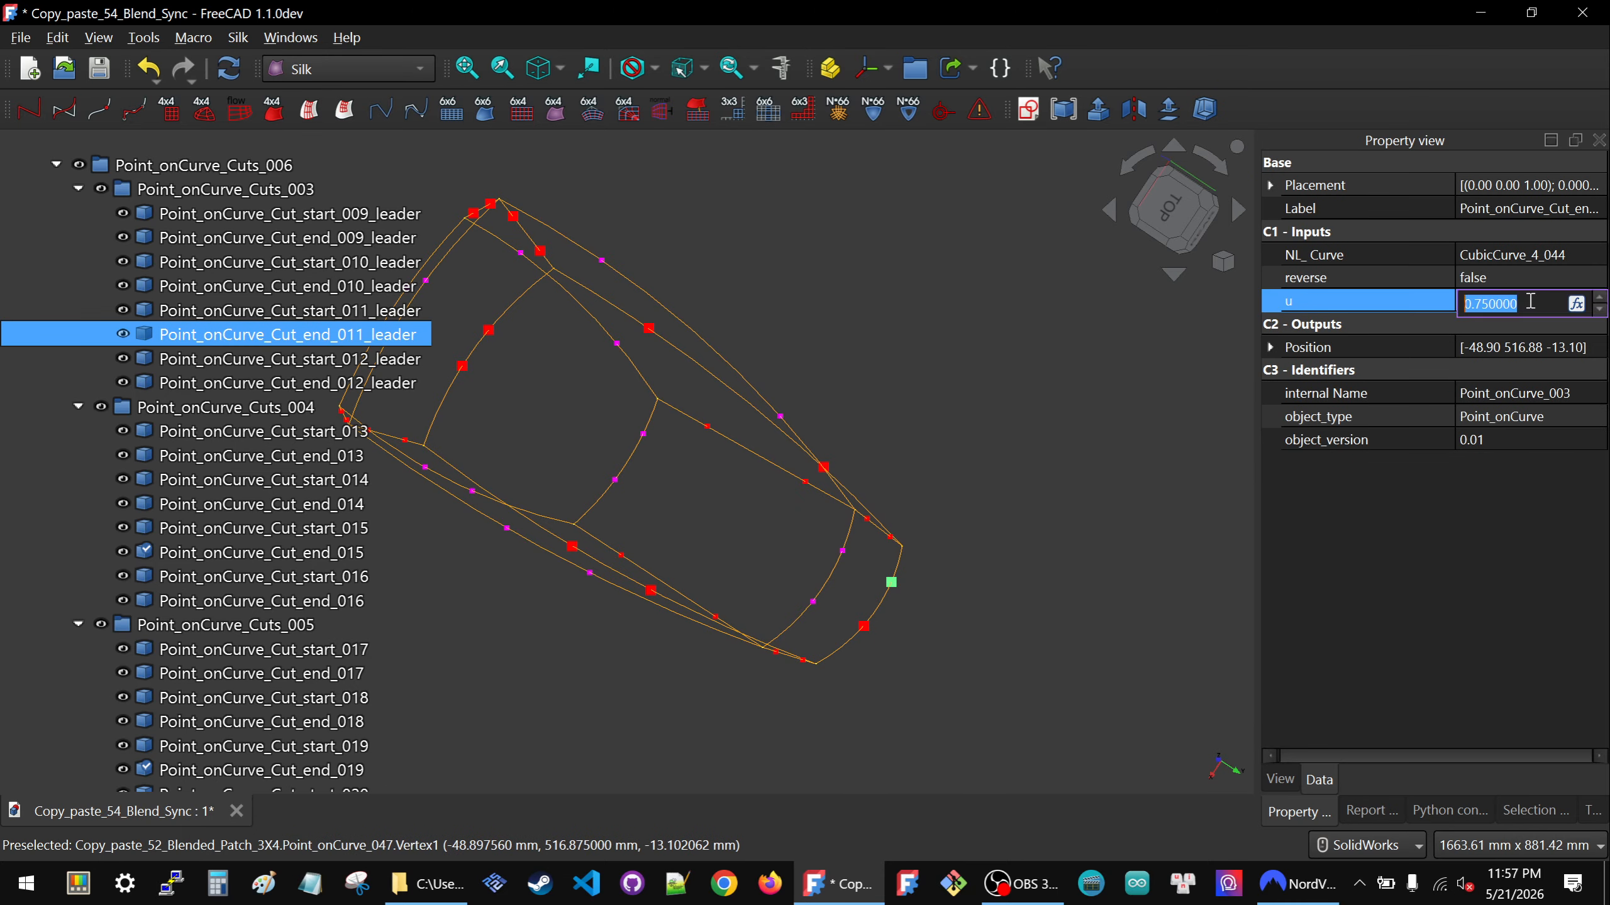
{"action": "type", "text": ".6"}
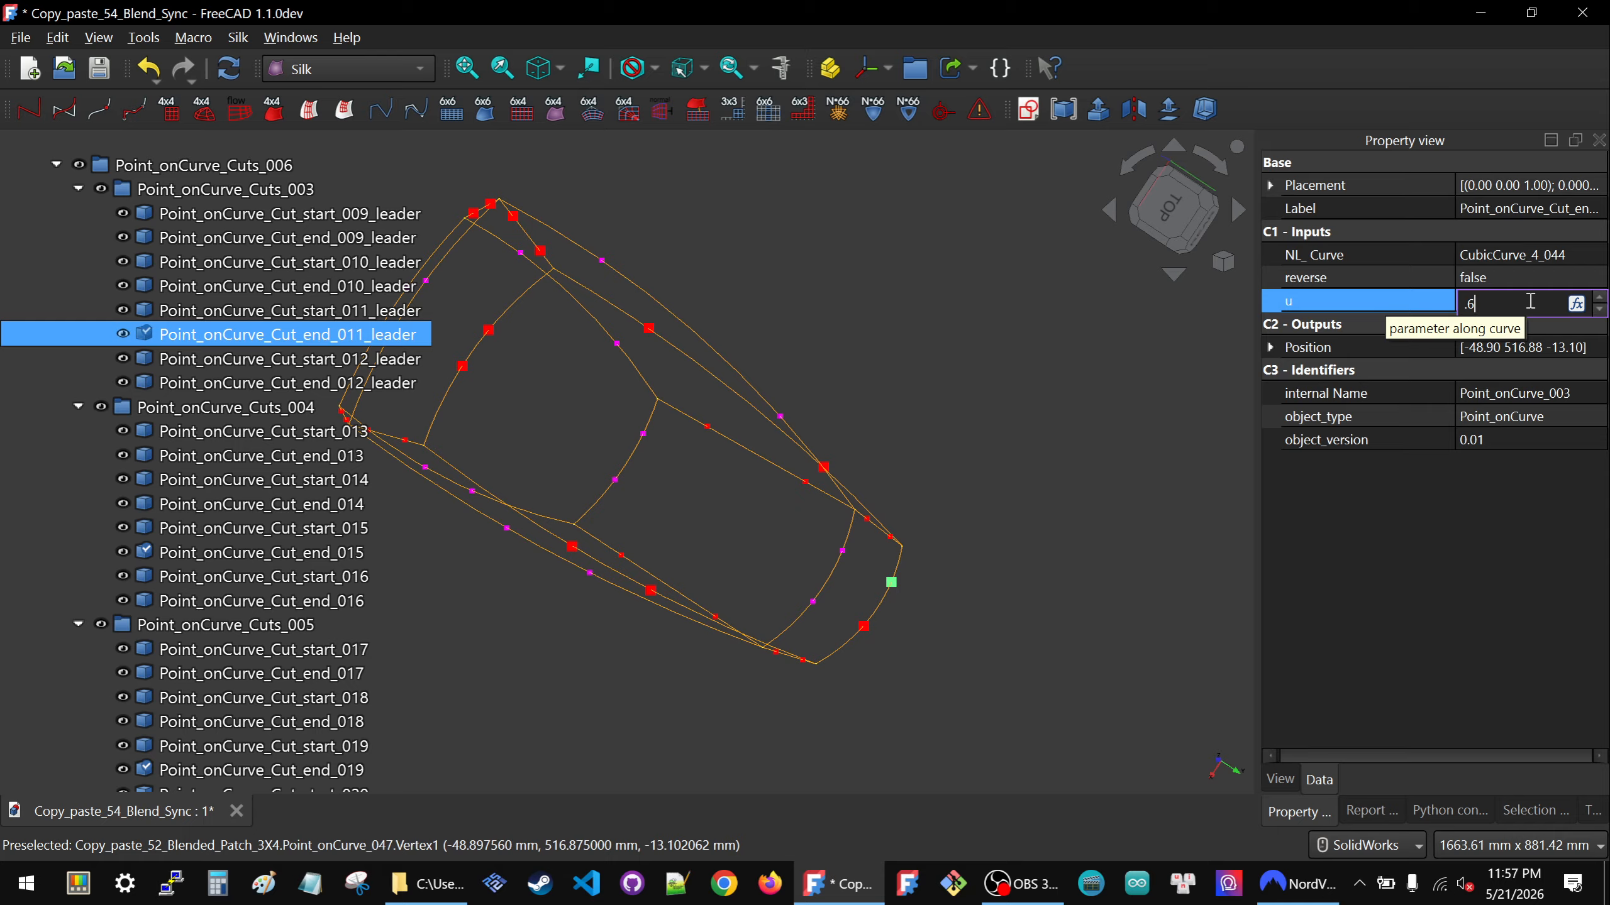
{"action": "key", "text": "Return"}
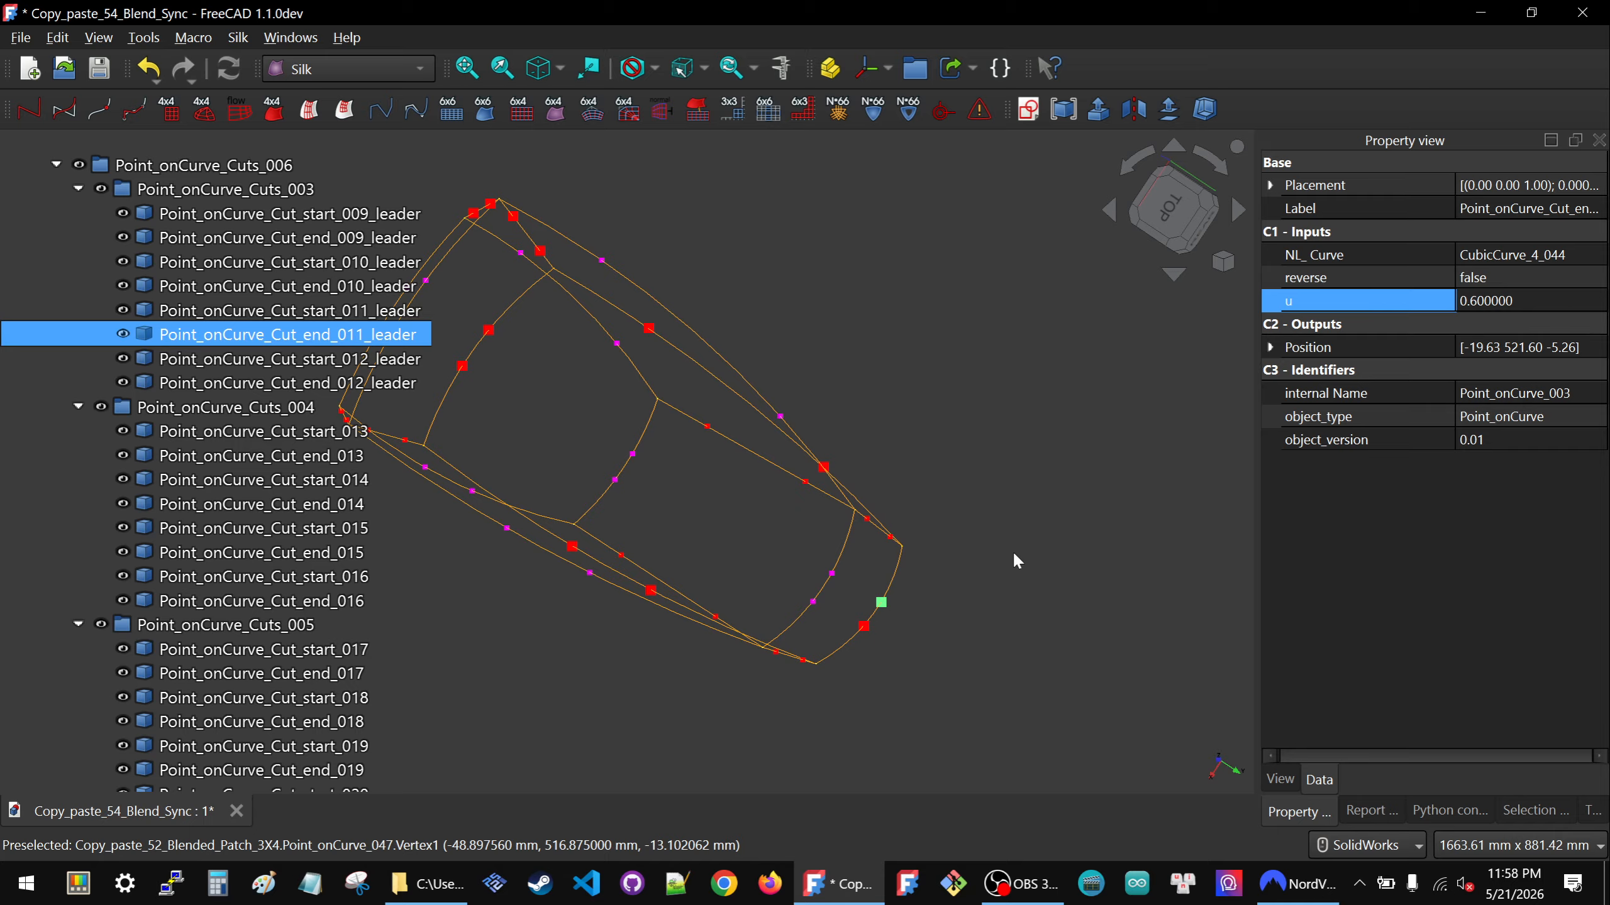
Copy the name of Point_onCurve_Cut_start_012_leader on the lowest curve CubicCurve_4_048 and clear the selection.
{"action": "middle_click_drag", "start_coordinate": [637, 426], "coordinate": [779, 631]}
{"action": "scroll", "coordinate": [779, 631], "scroll_direction": "down", "scroll_amount": 5}
{"action": "middle_click_drag", "start_coordinate": [840, 568], "coordinate": [729, 650]}
{"action": "scroll", "coordinate": [827, 505], "scroll_direction": "up", "scroll_amount": 1}
{"action": "scroll", "coordinate": [830, 510], "scroll_direction": "up", "scroll_amount": 3}
{"action": "middle_click_drag", "start_coordinate": [836, 486], "coordinate": [819, 537]}
{"action": "scroll", "coordinate": [784, 623], "scroll_direction": "down", "scroll_amount": 1}
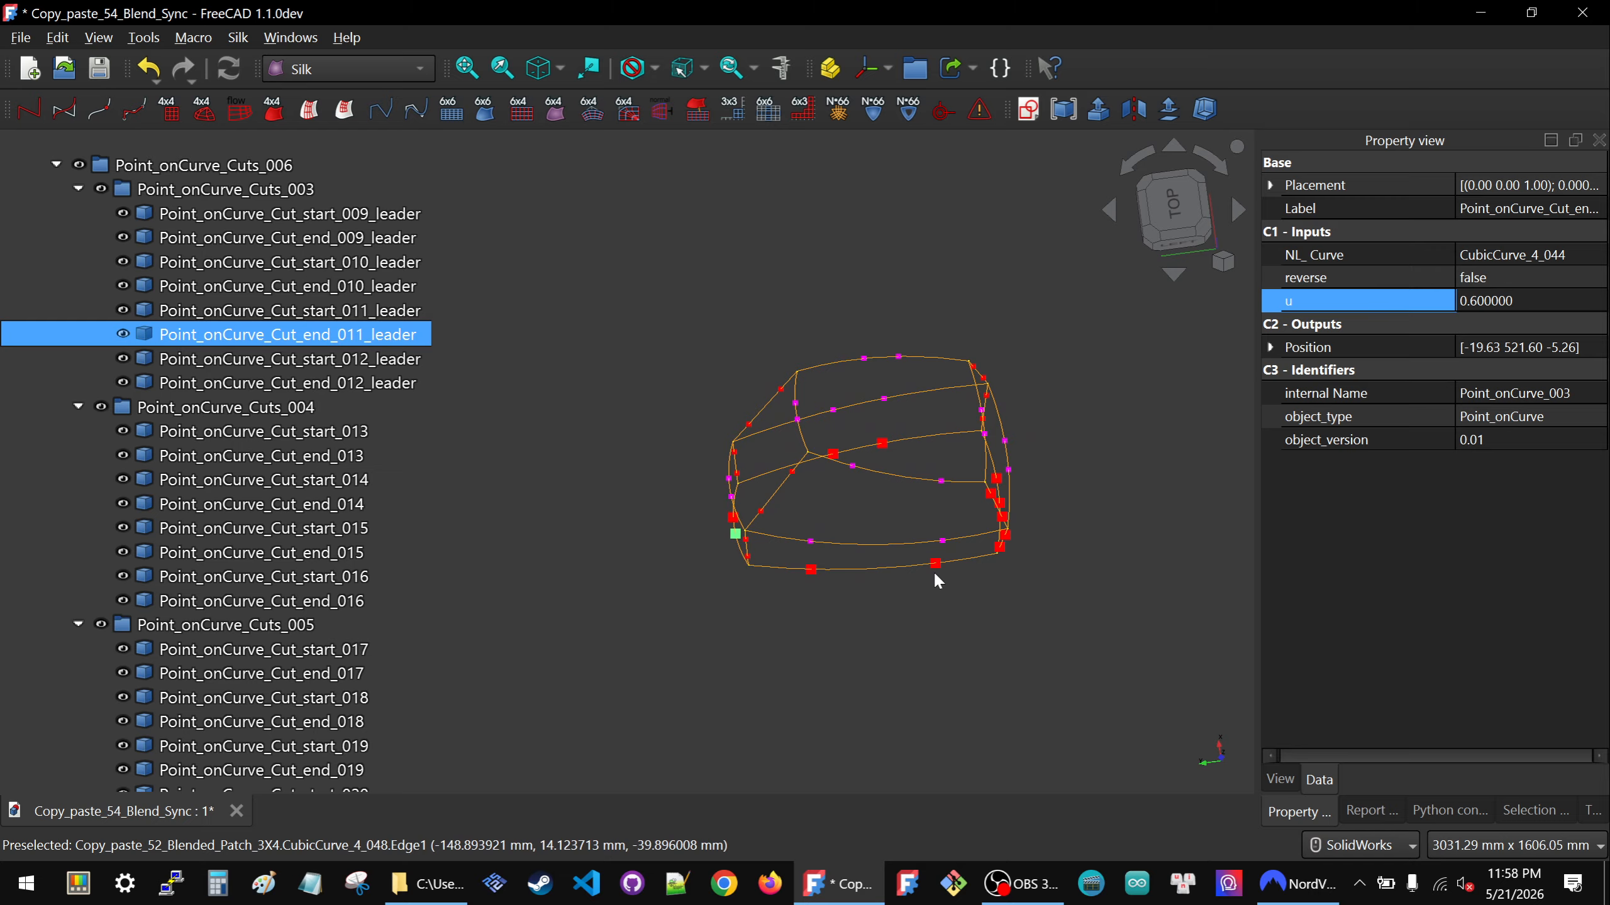
{"action": "left_click", "coordinate": [812, 571]}
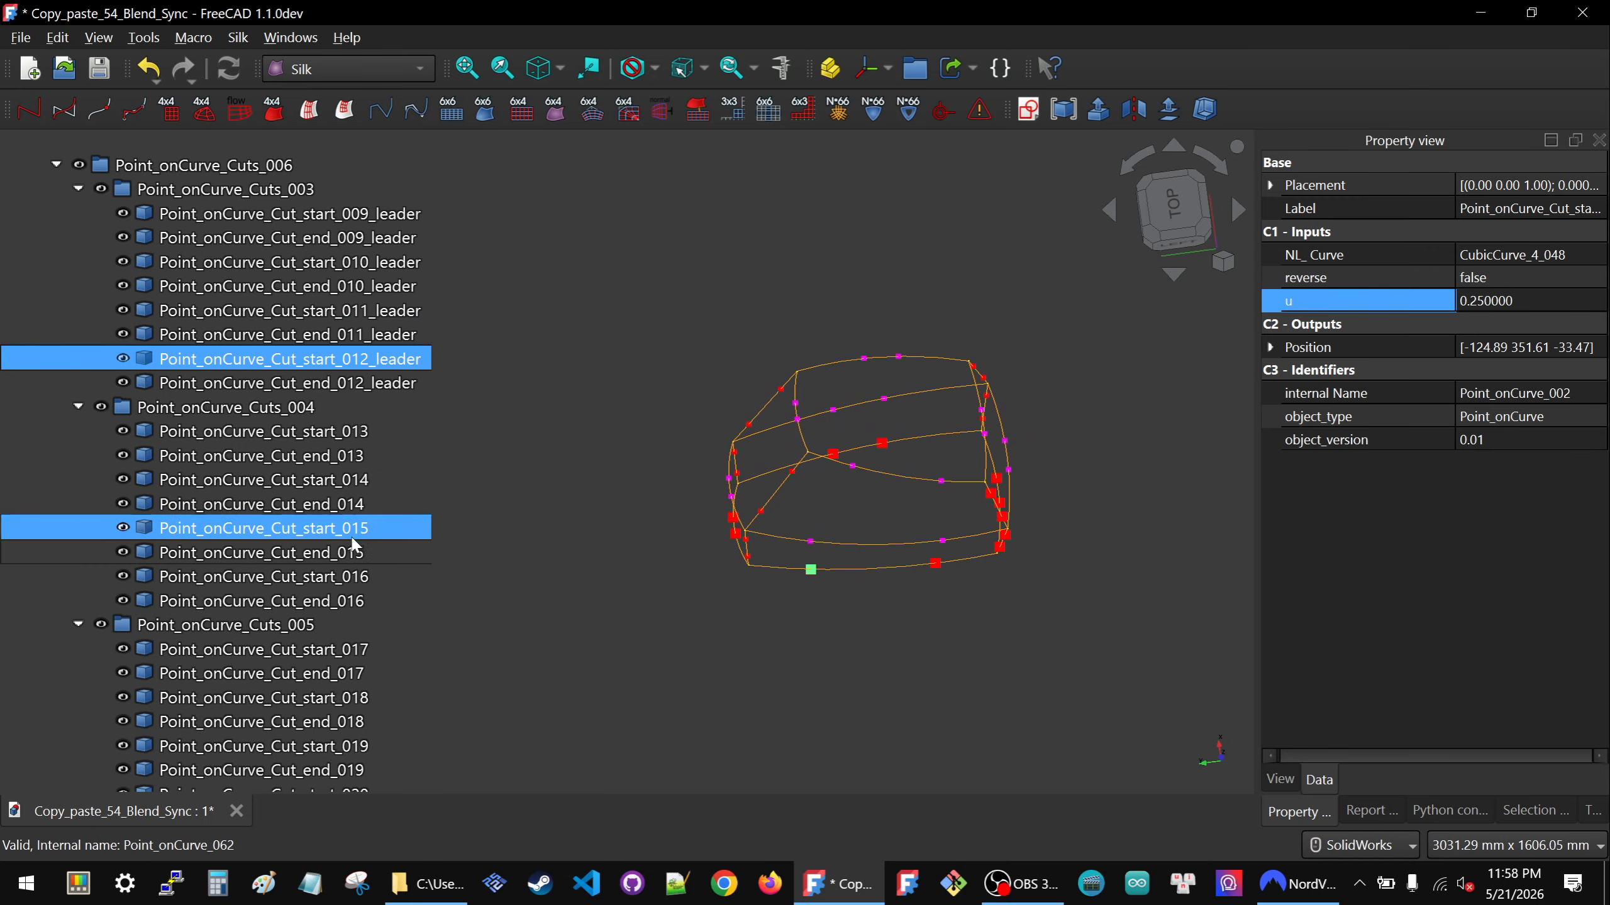
{"action": "left_click", "coordinate": [321, 359]}
{"action": "key", "text": "ctrl+c"}
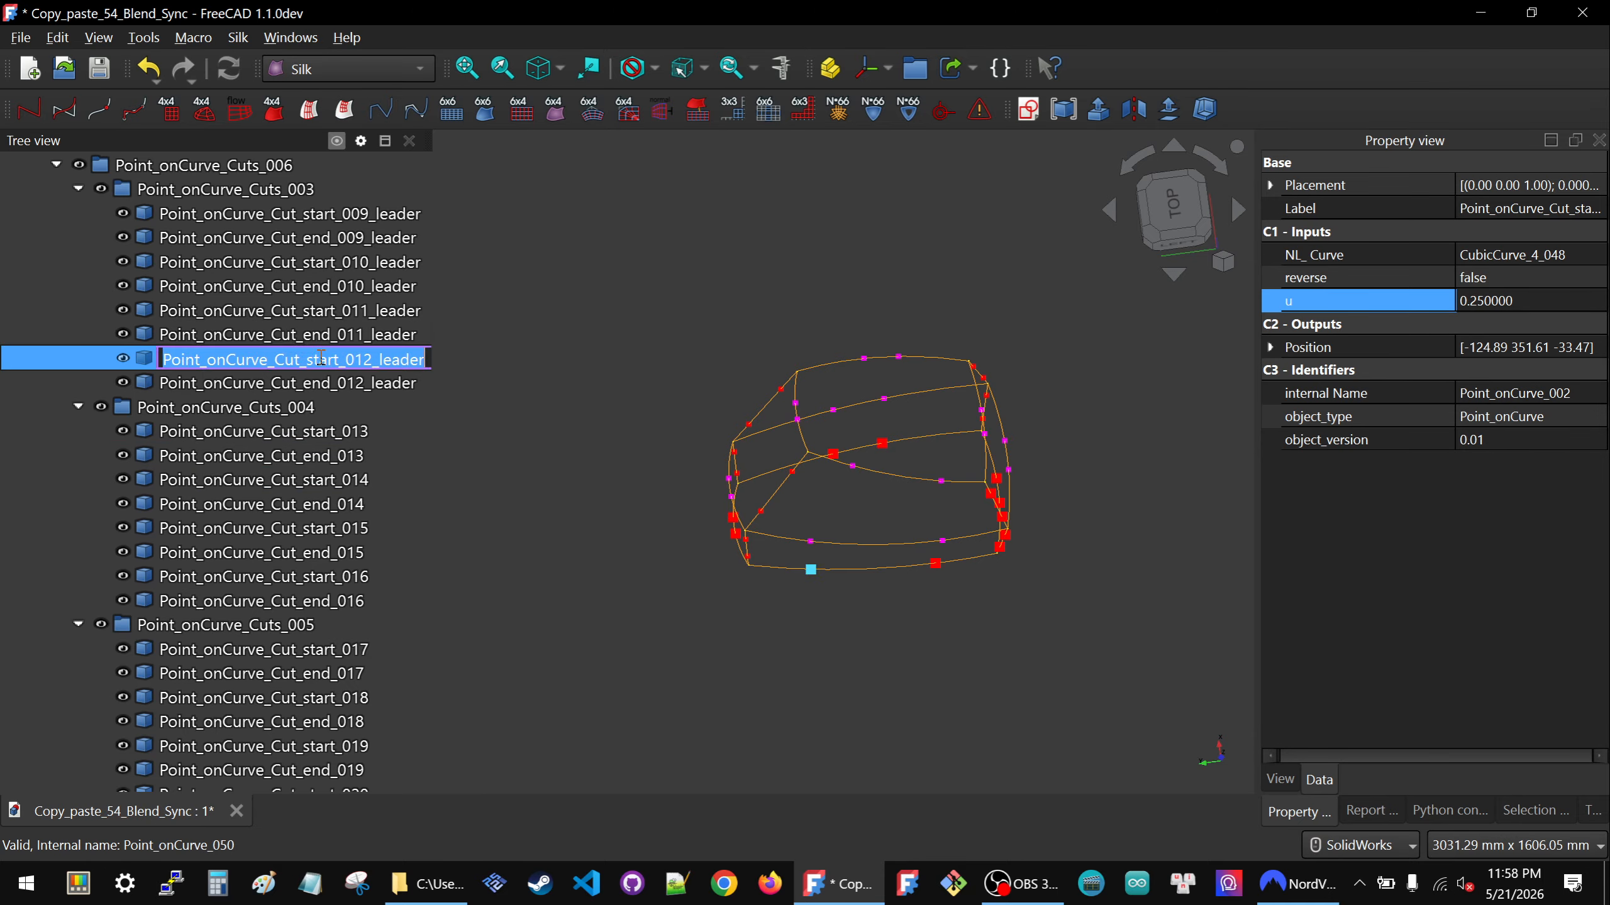
{"action": "left_click", "coordinate": [709, 296]}
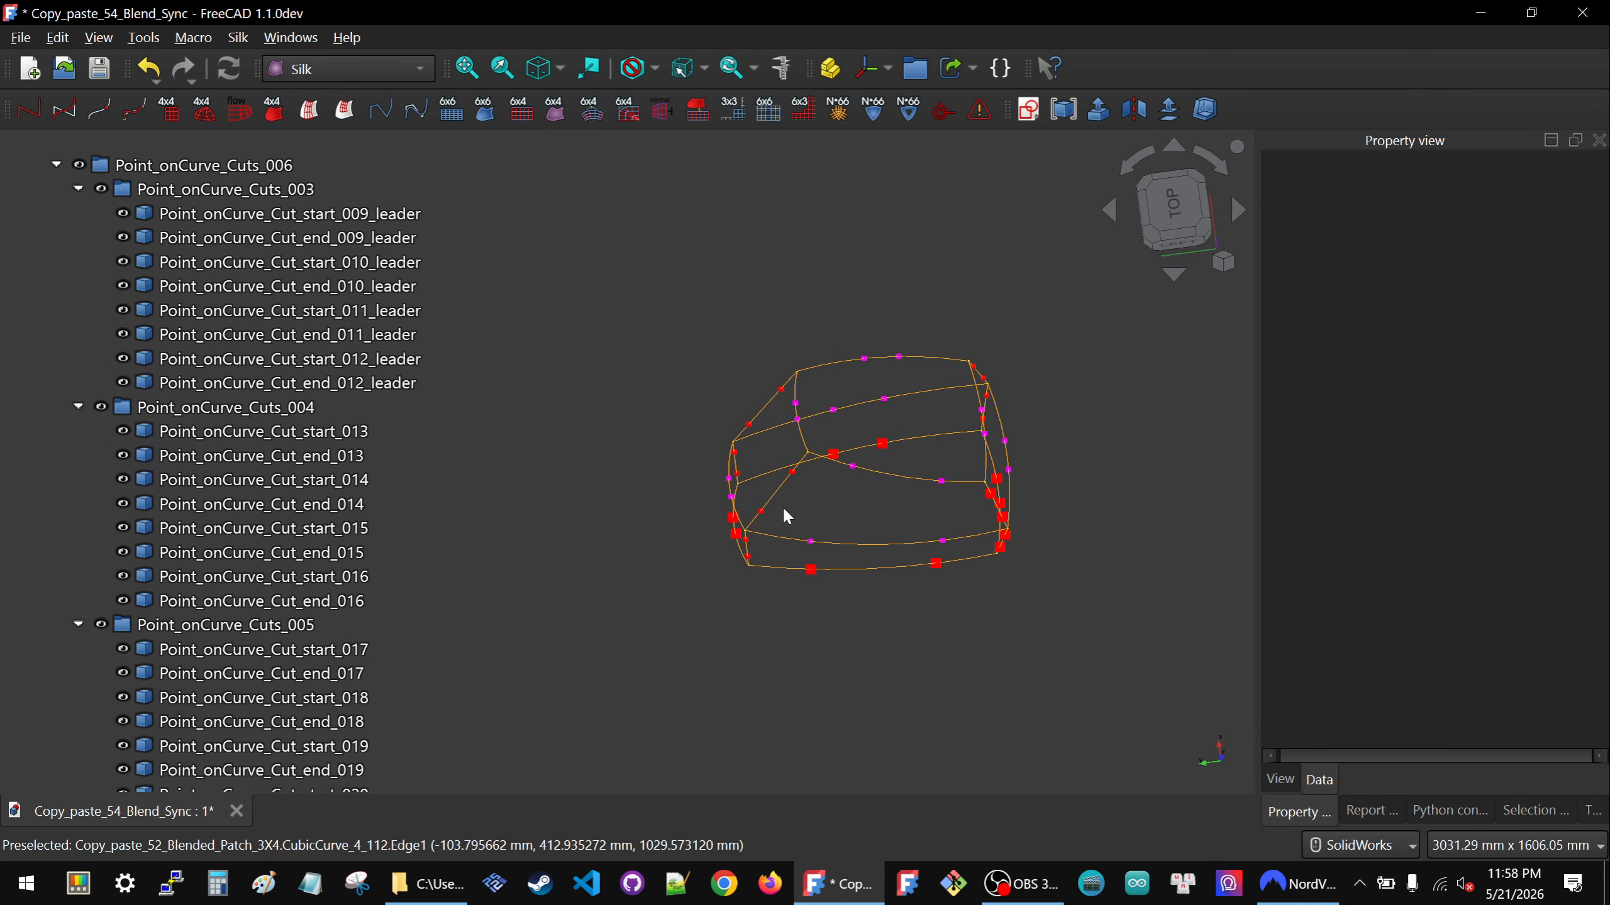
Open the expression editor for the u parameter of Point_onCurve_Cut_start_016 on the middle curve CubicCurve_4_064.
{"action": "left_click", "coordinate": [813, 545]}
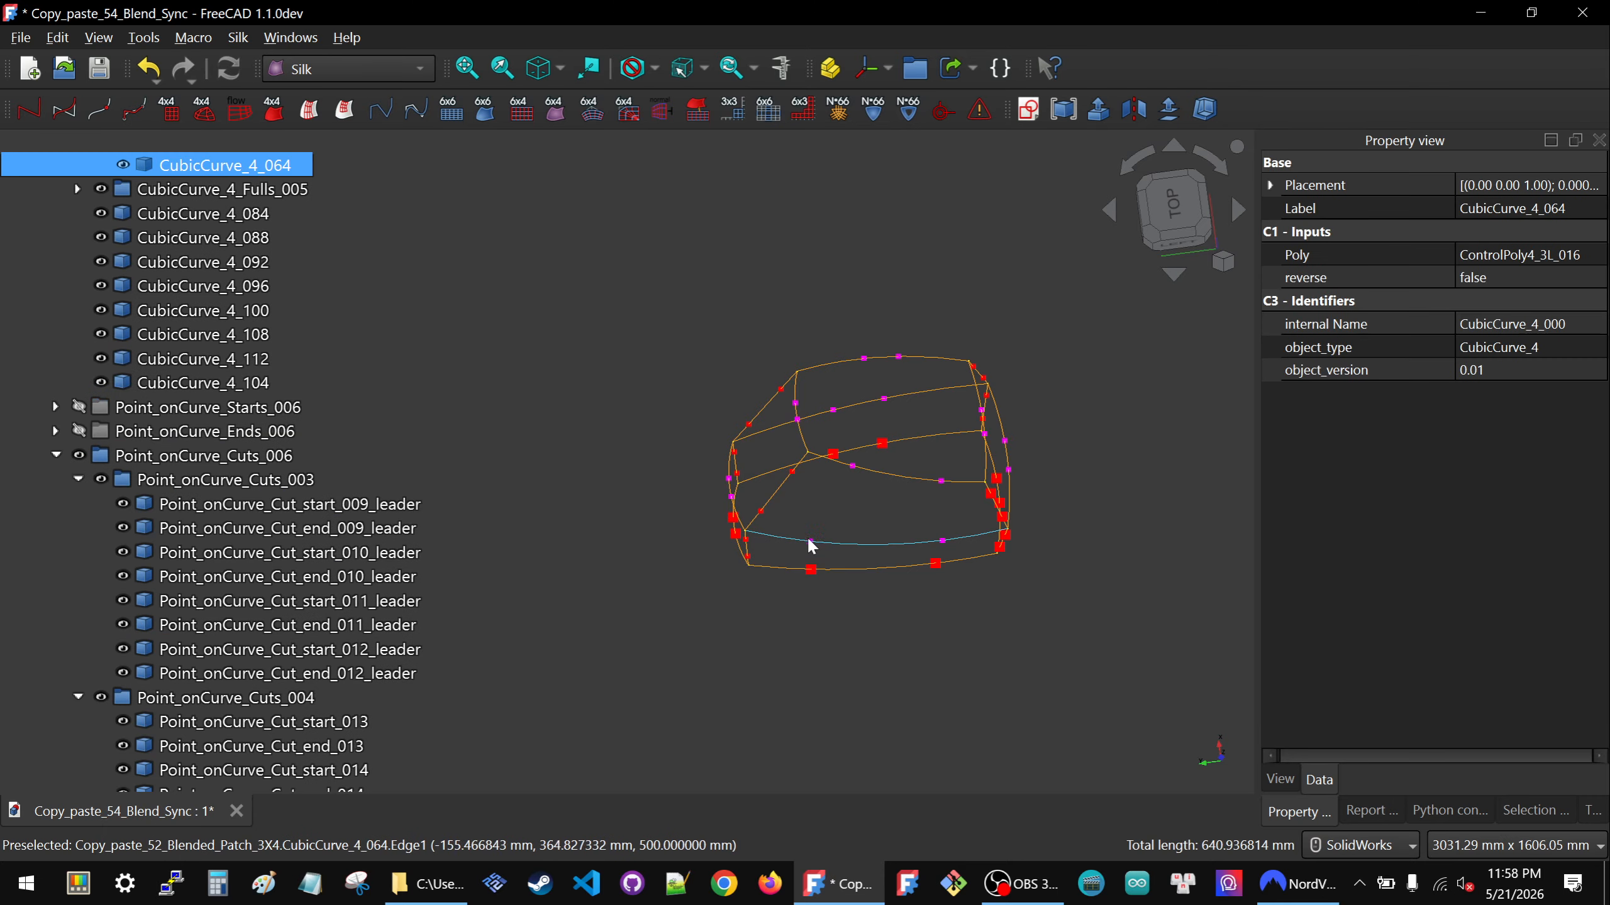
{"action": "scroll", "coordinate": [810, 546], "scroll_direction": "up", "scroll_amount": 3}
{"action": "scroll", "coordinate": [810, 545], "scroll_direction": "up", "scroll_amount": 2}
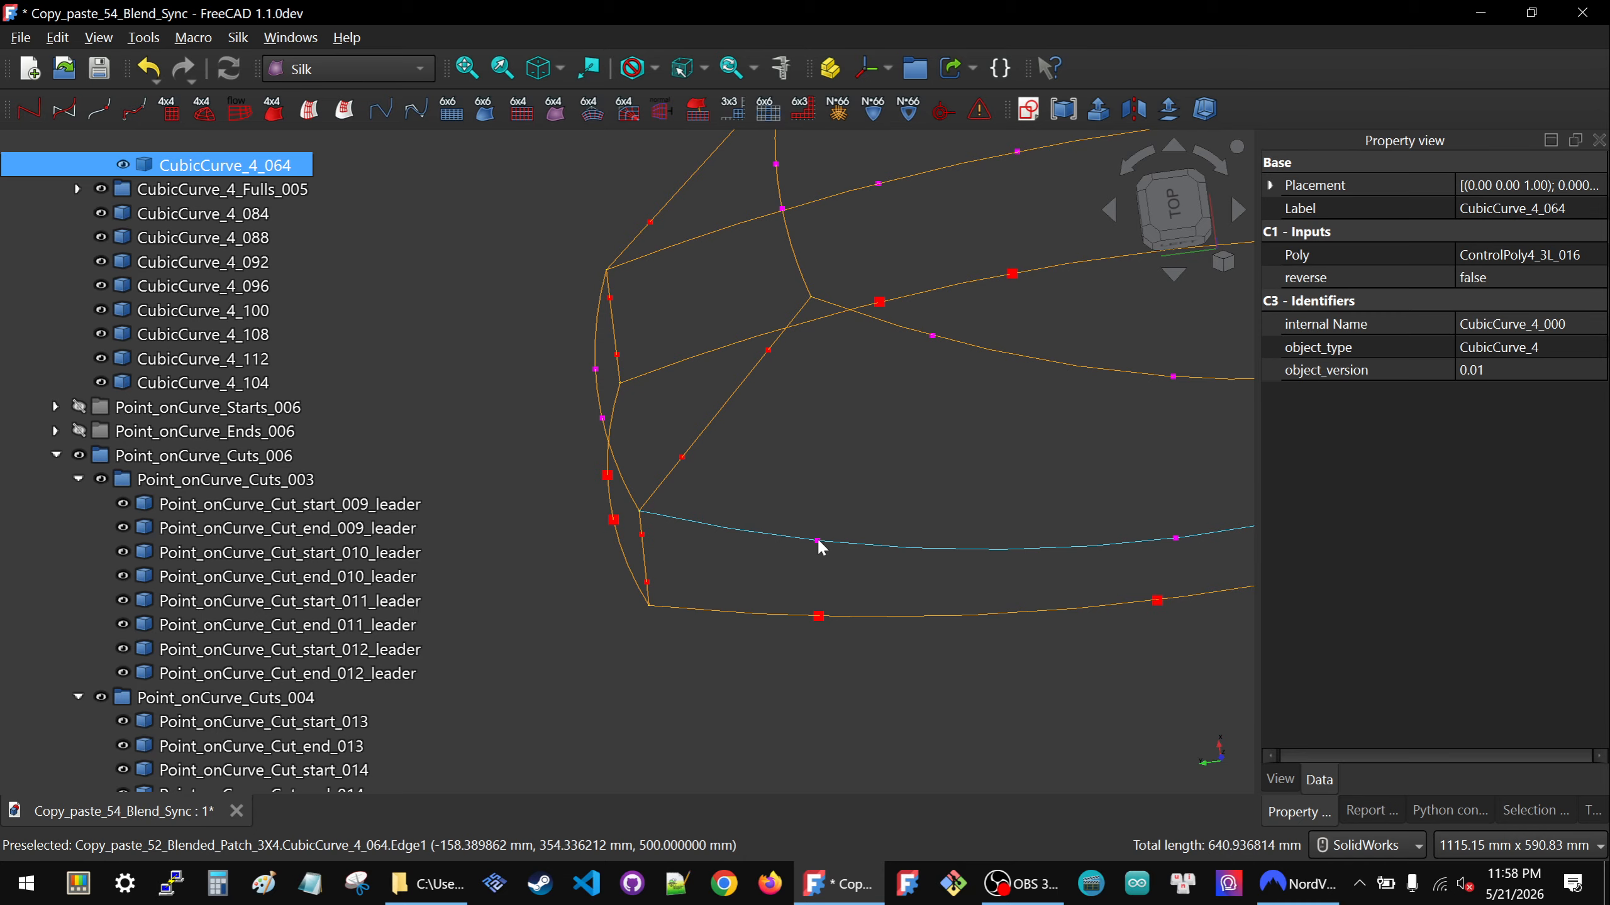
{"action": "left_click", "coordinate": [817, 543]}
{"action": "left_click", "coordinate": [1594, 303]}
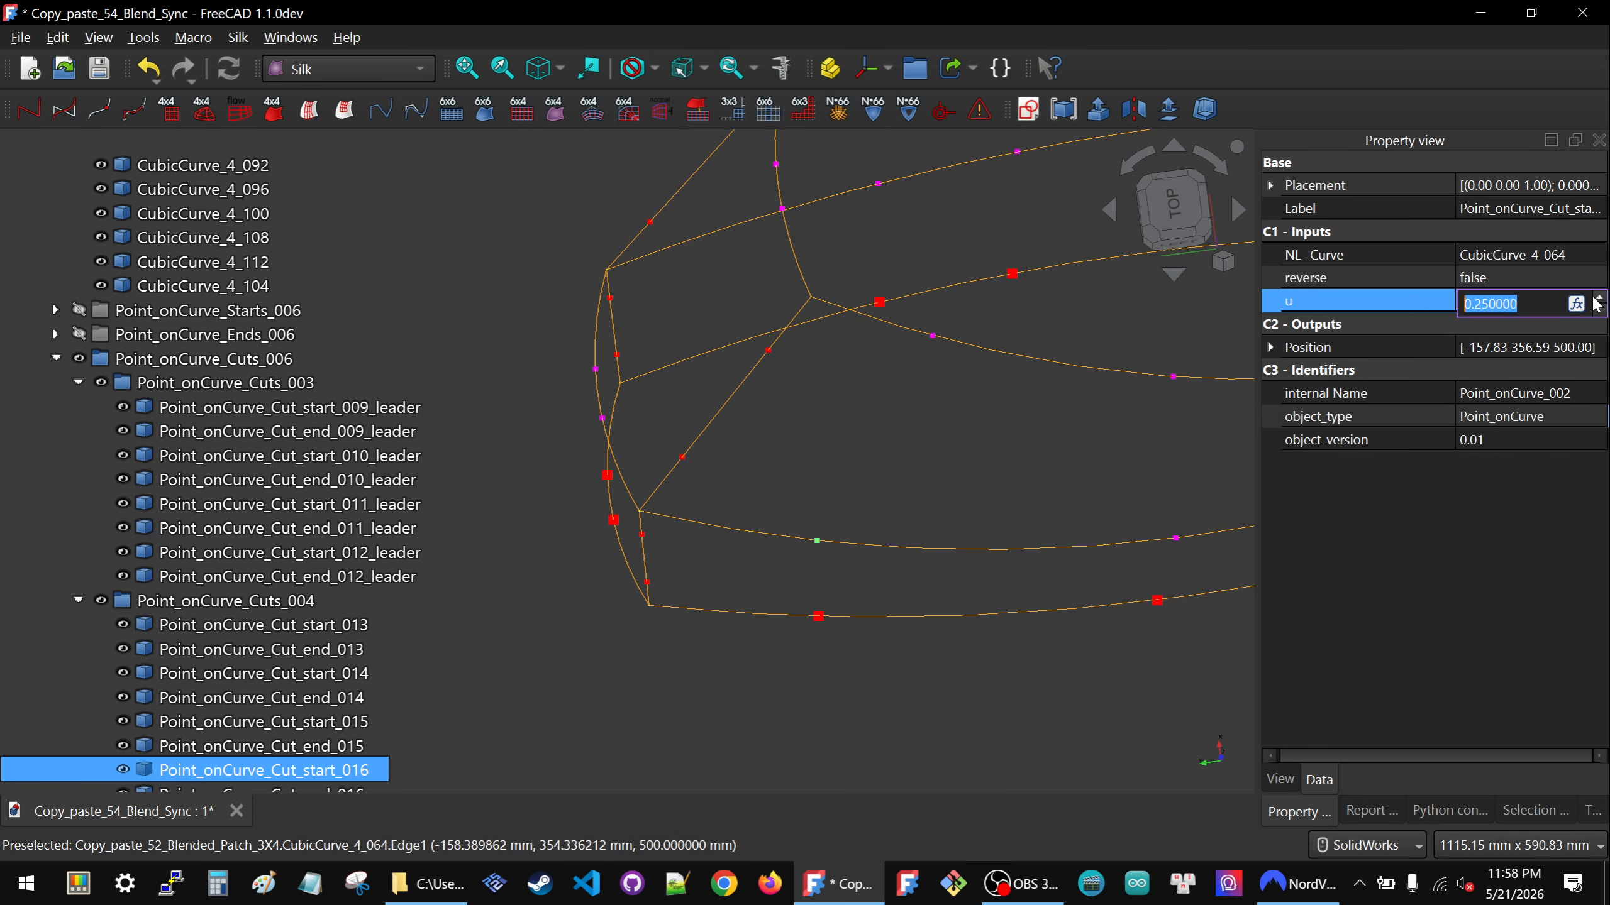
{"action": "left_click", "coordinate": [1577, 303]}
{"action": "left_click_drag", "start_coordinate": [1578, 270], "coordinate": [1102, 334]}
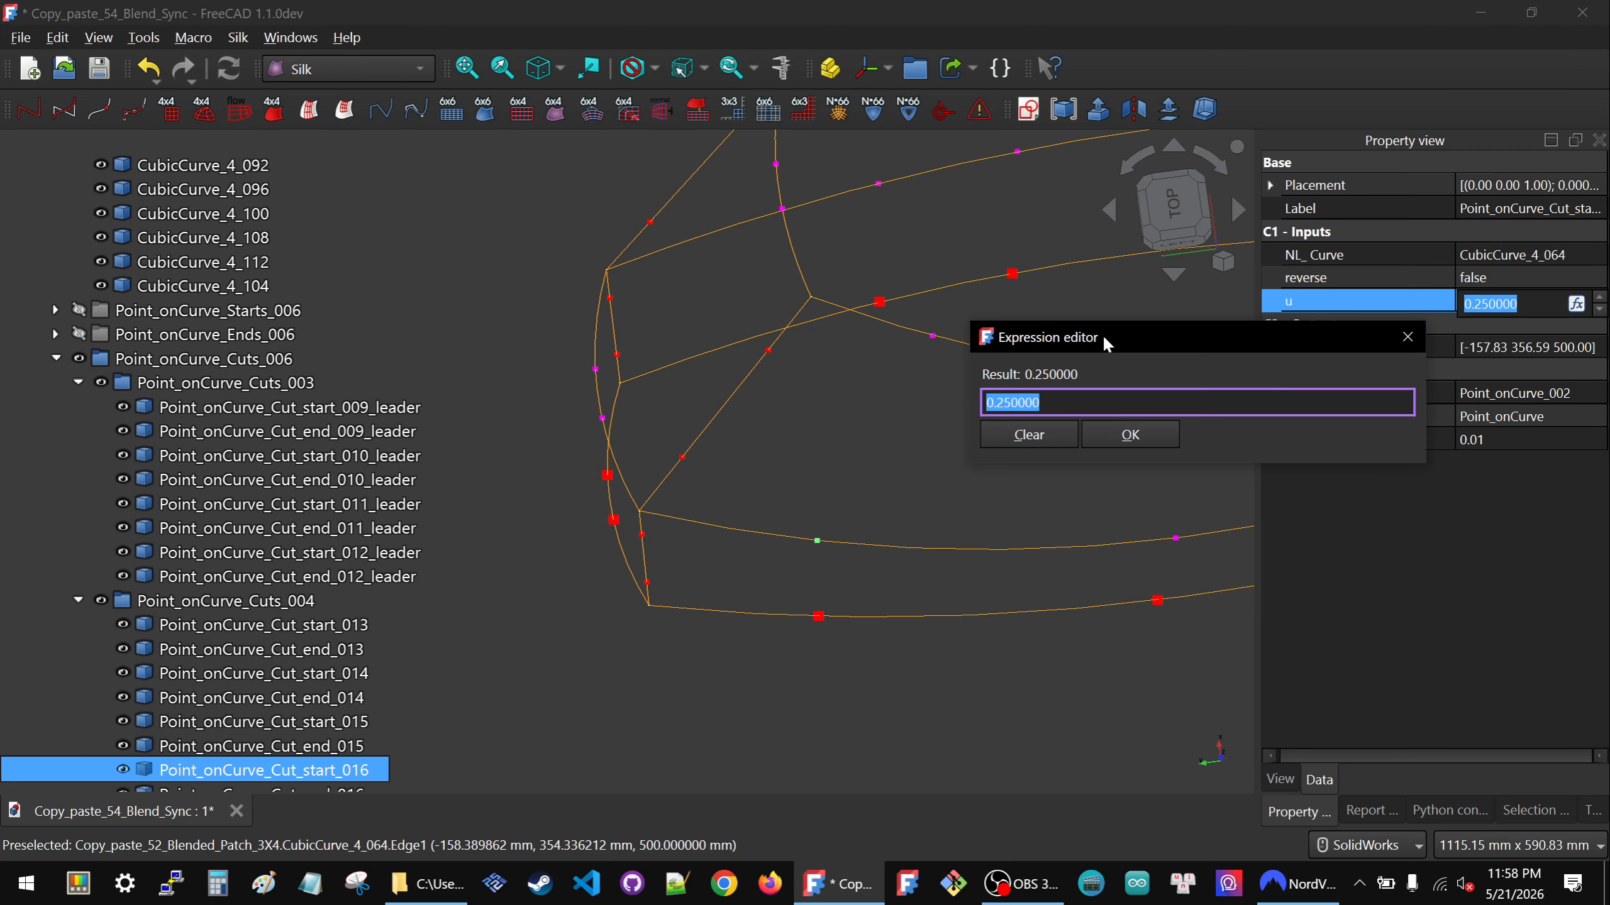
{"action": "key", "text": "ctrl+v"}
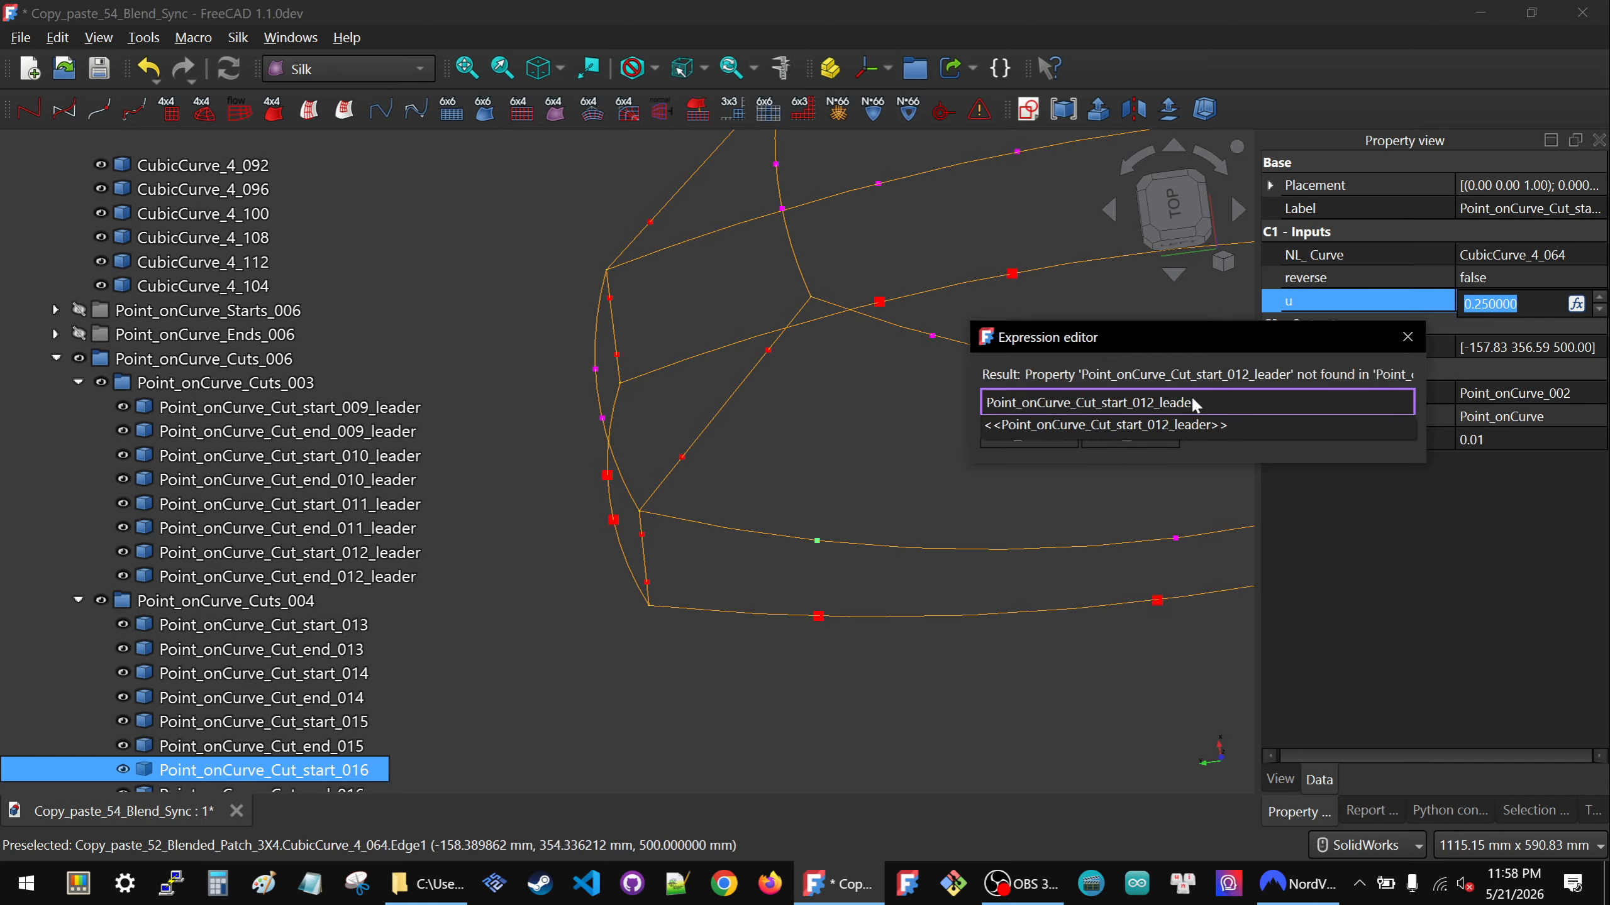
{"action": "left_click", "coordinate": [1180, 426]}
{"action": "type", "text": ".u"}
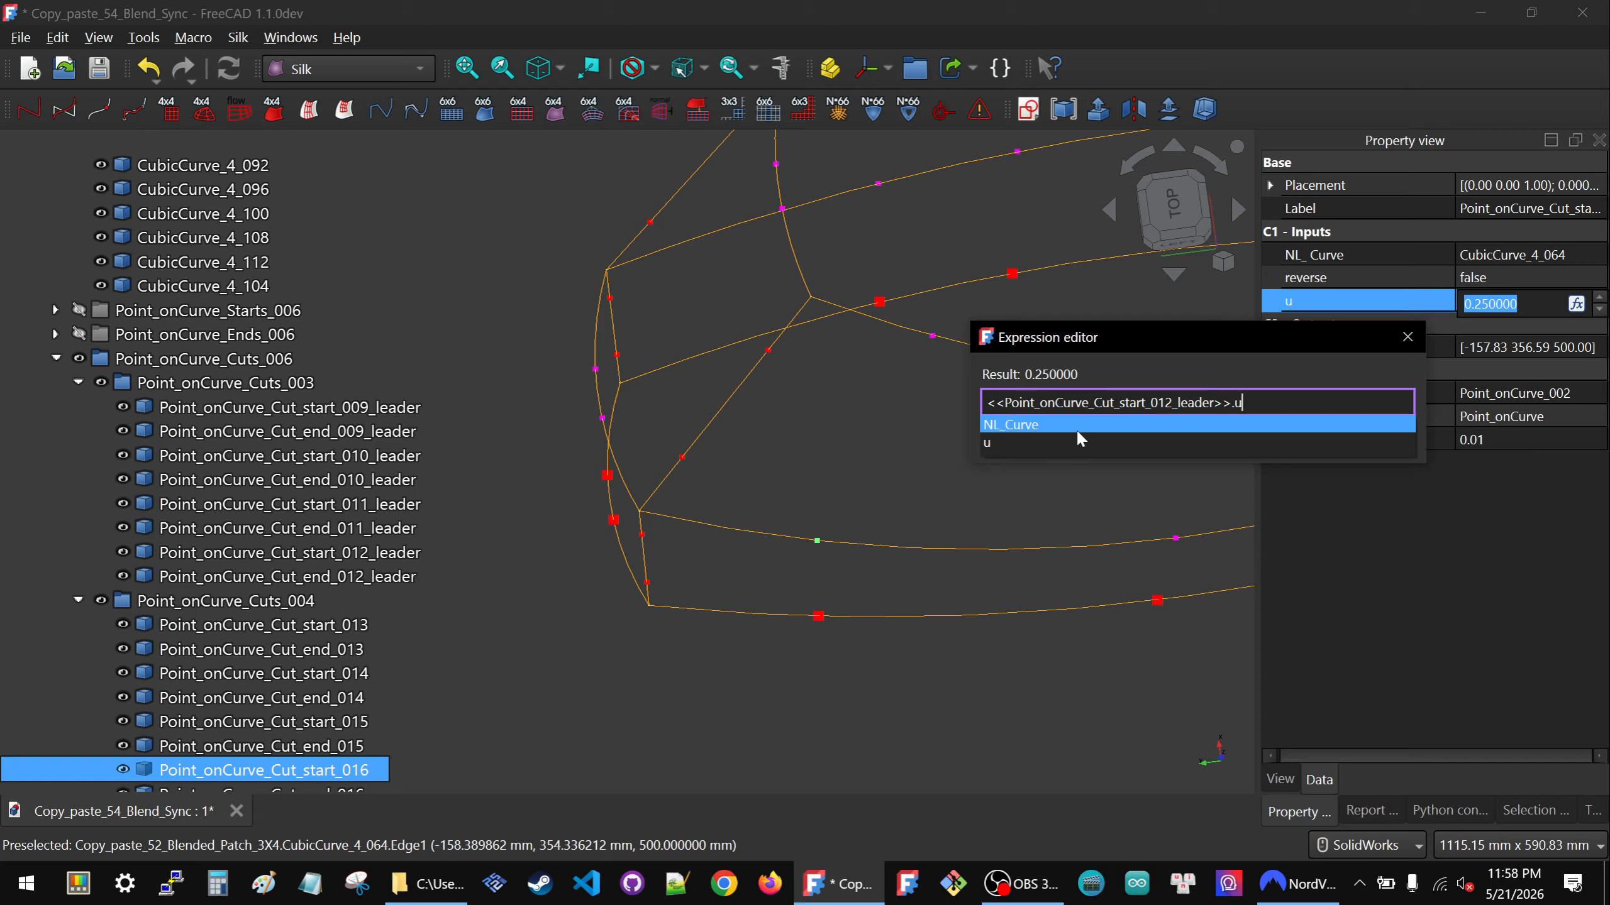
{"action": "left_click", "coordinate": [1037, 443]}
{"action": "left_click_drag", "start_coordinate": [1261, 407], "coordinate": [992, 396]}
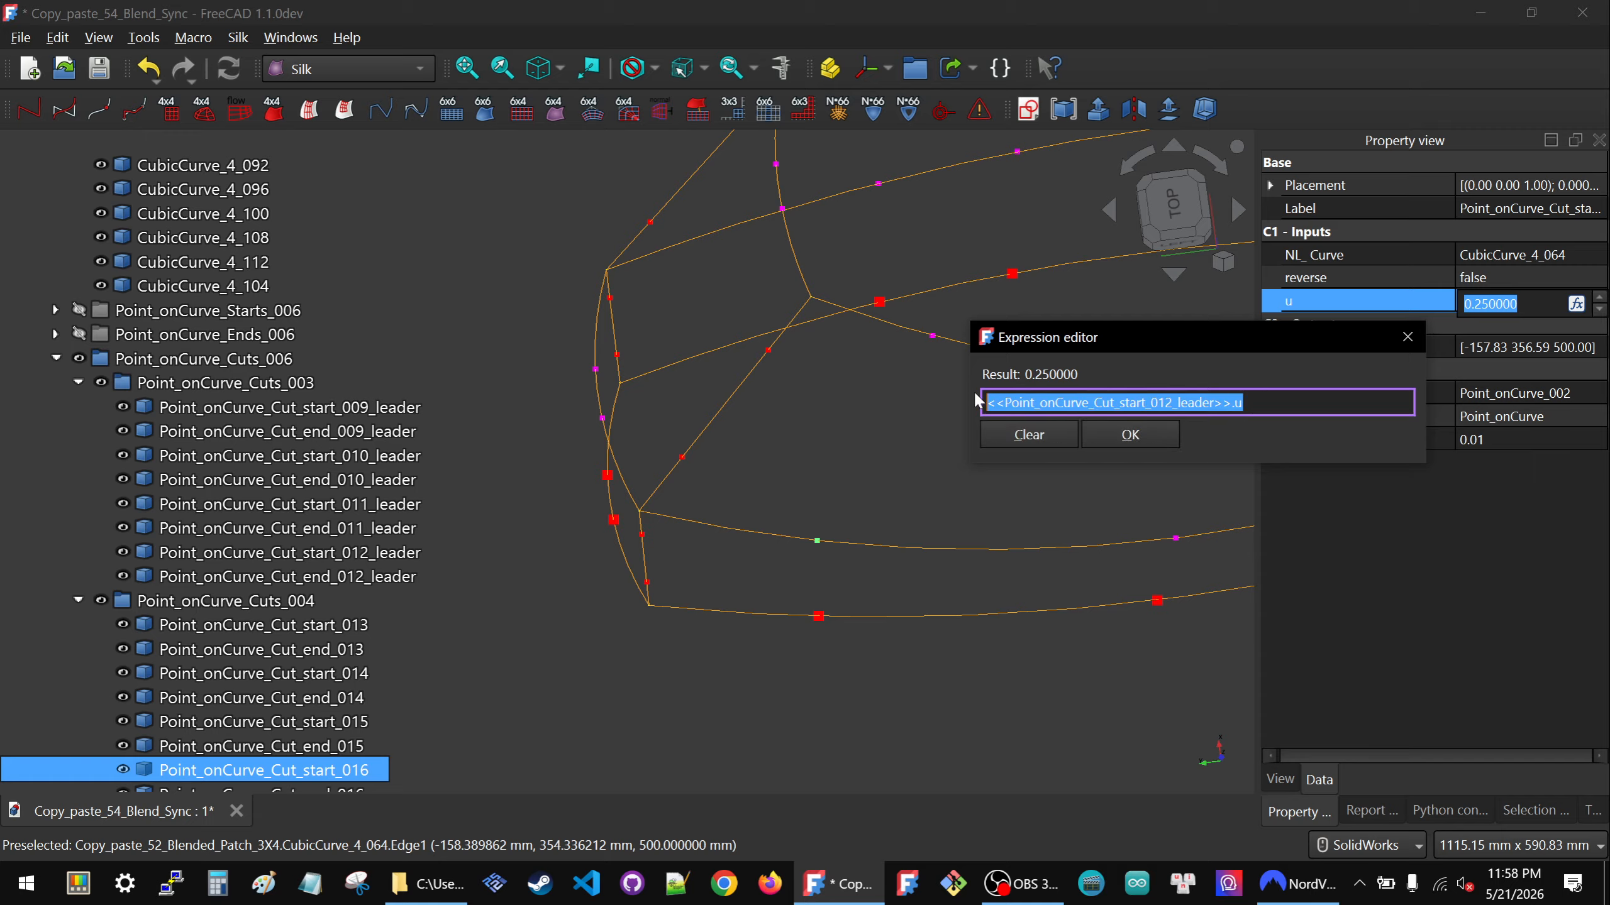
{"action": "key", "text": "ctrl+v"}
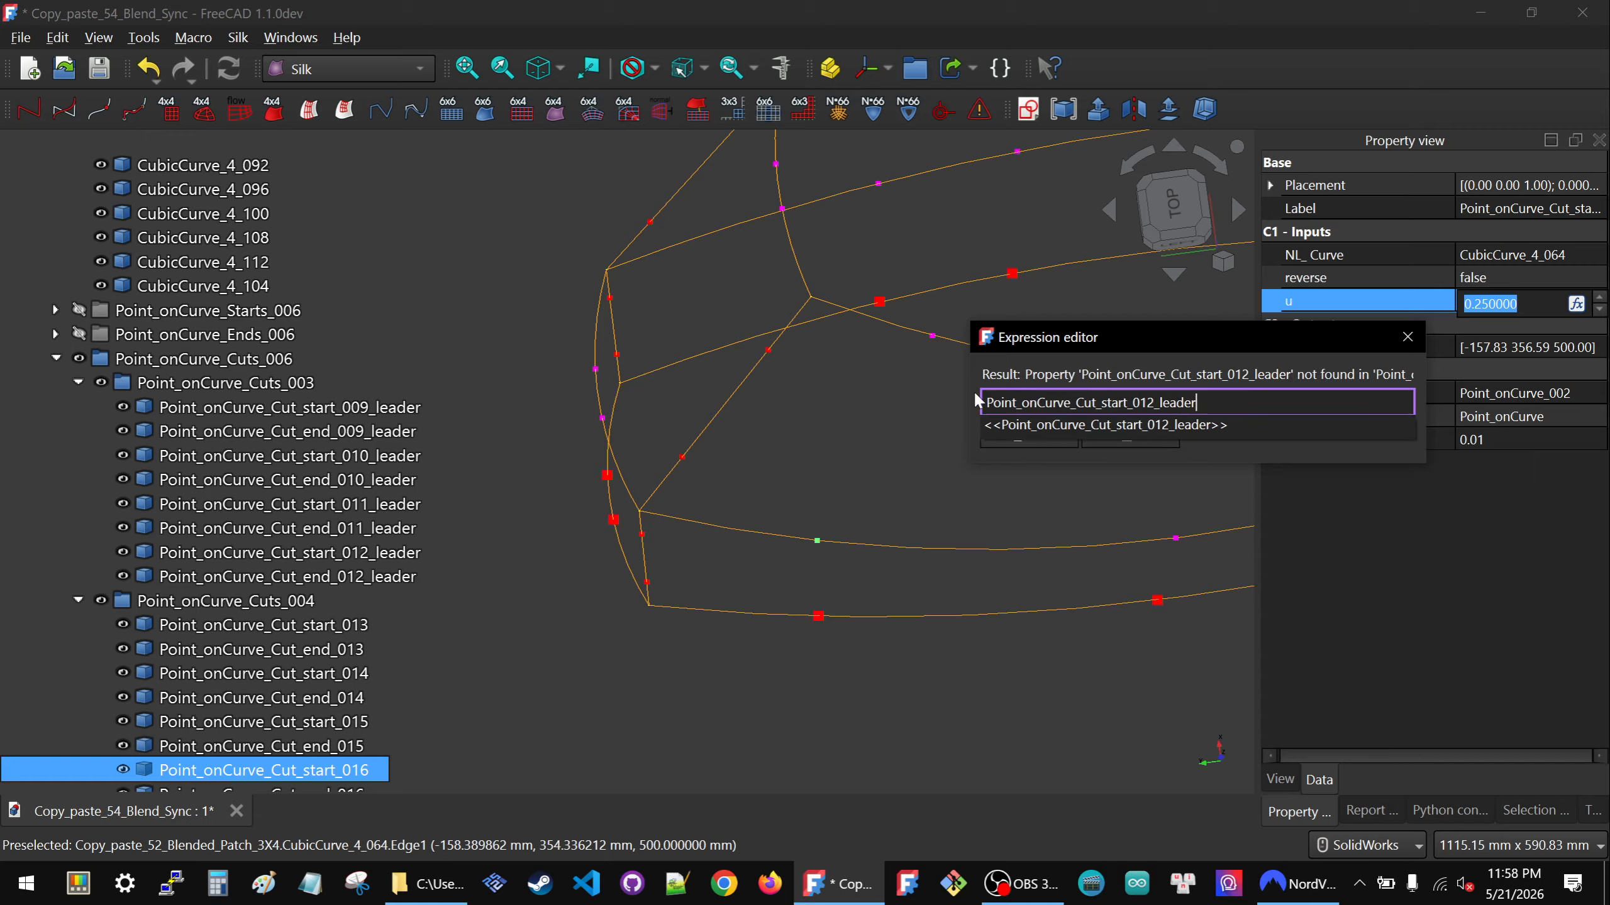
{"action": "left_click", "coordinate": [1199, 450]}
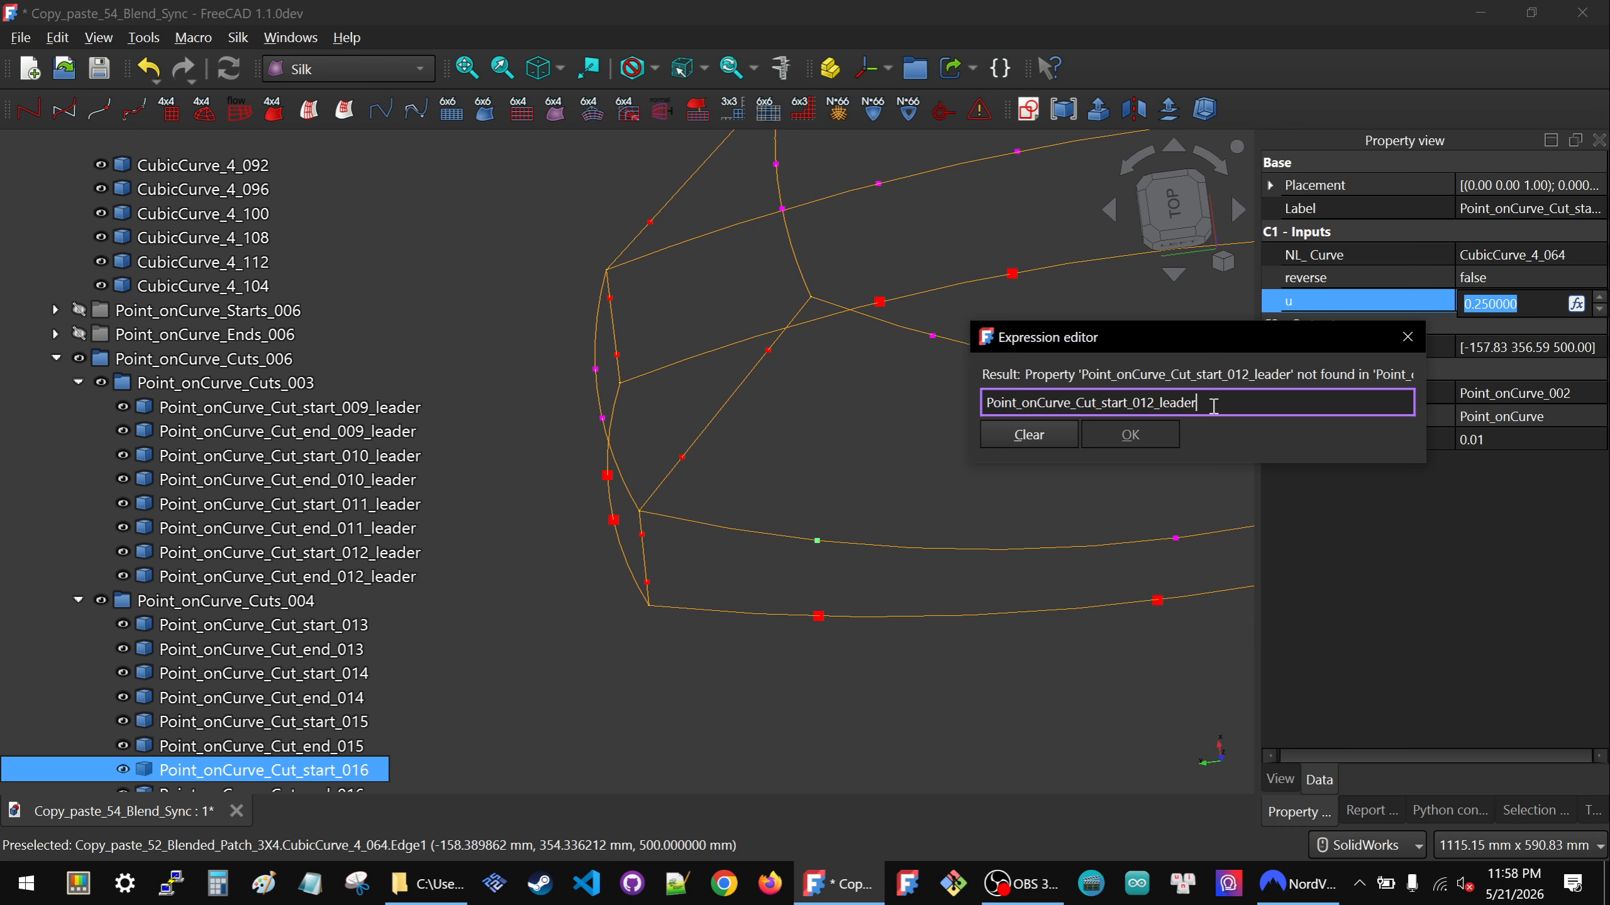
Link the u parameter of Point_onCurve_Cut_start_016 to <<Point_onCurve_Cut_start_012_leader>>.u and copy that expression.
{"action": "left_click_drag", "start_coordinate": [1213, 406], "coordinate": [1004, 406]}
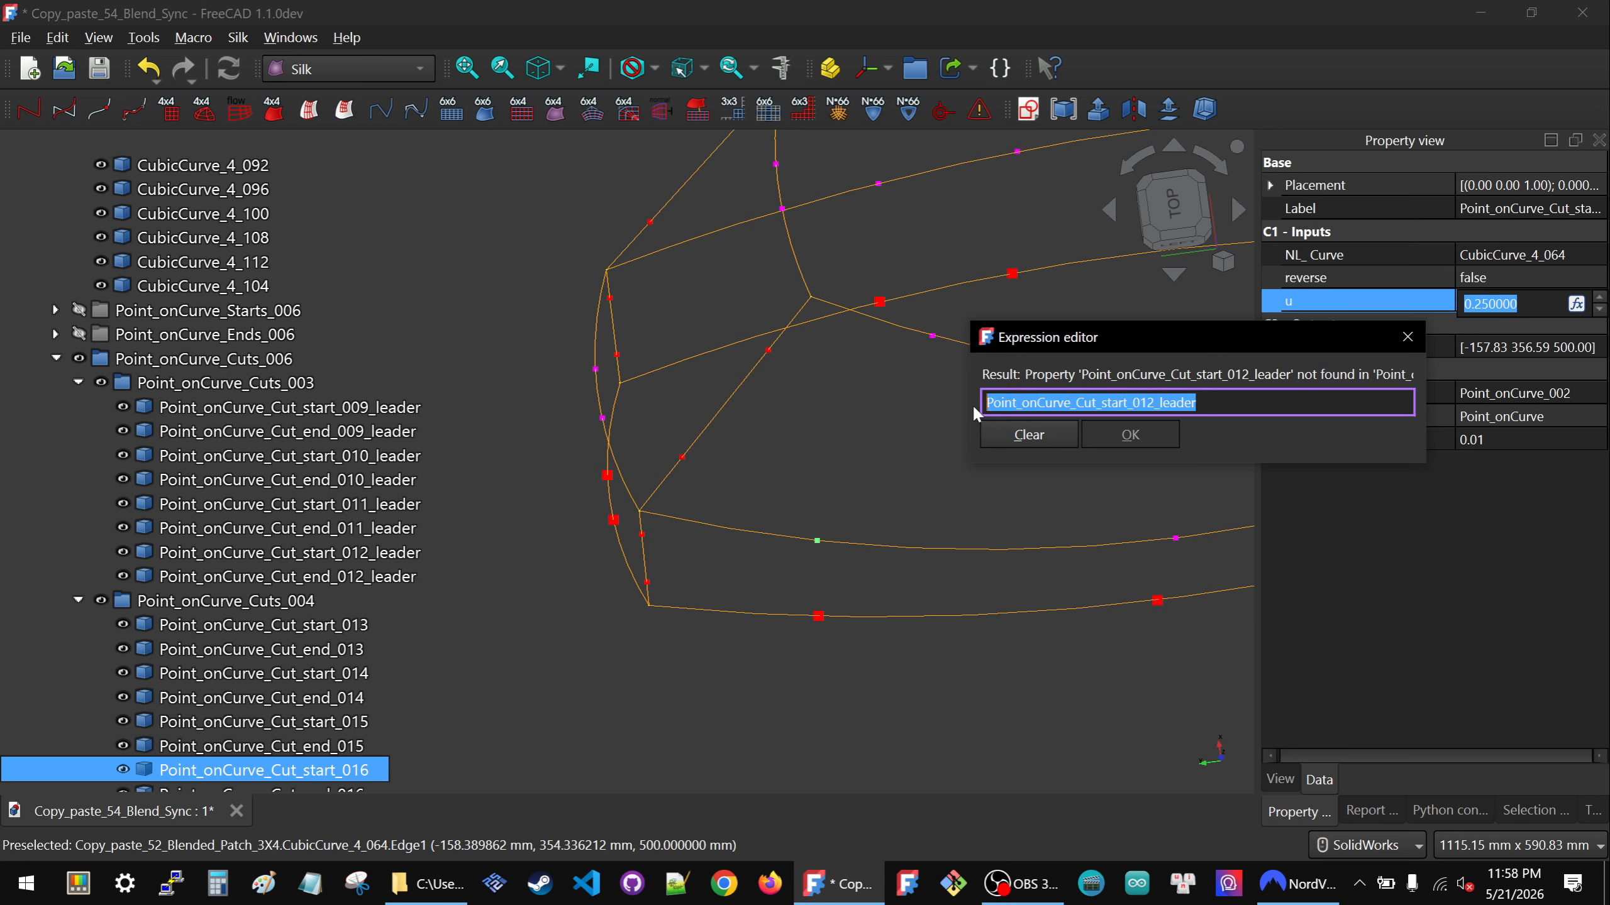
{"action": "key", "text": "ctrl+v"}
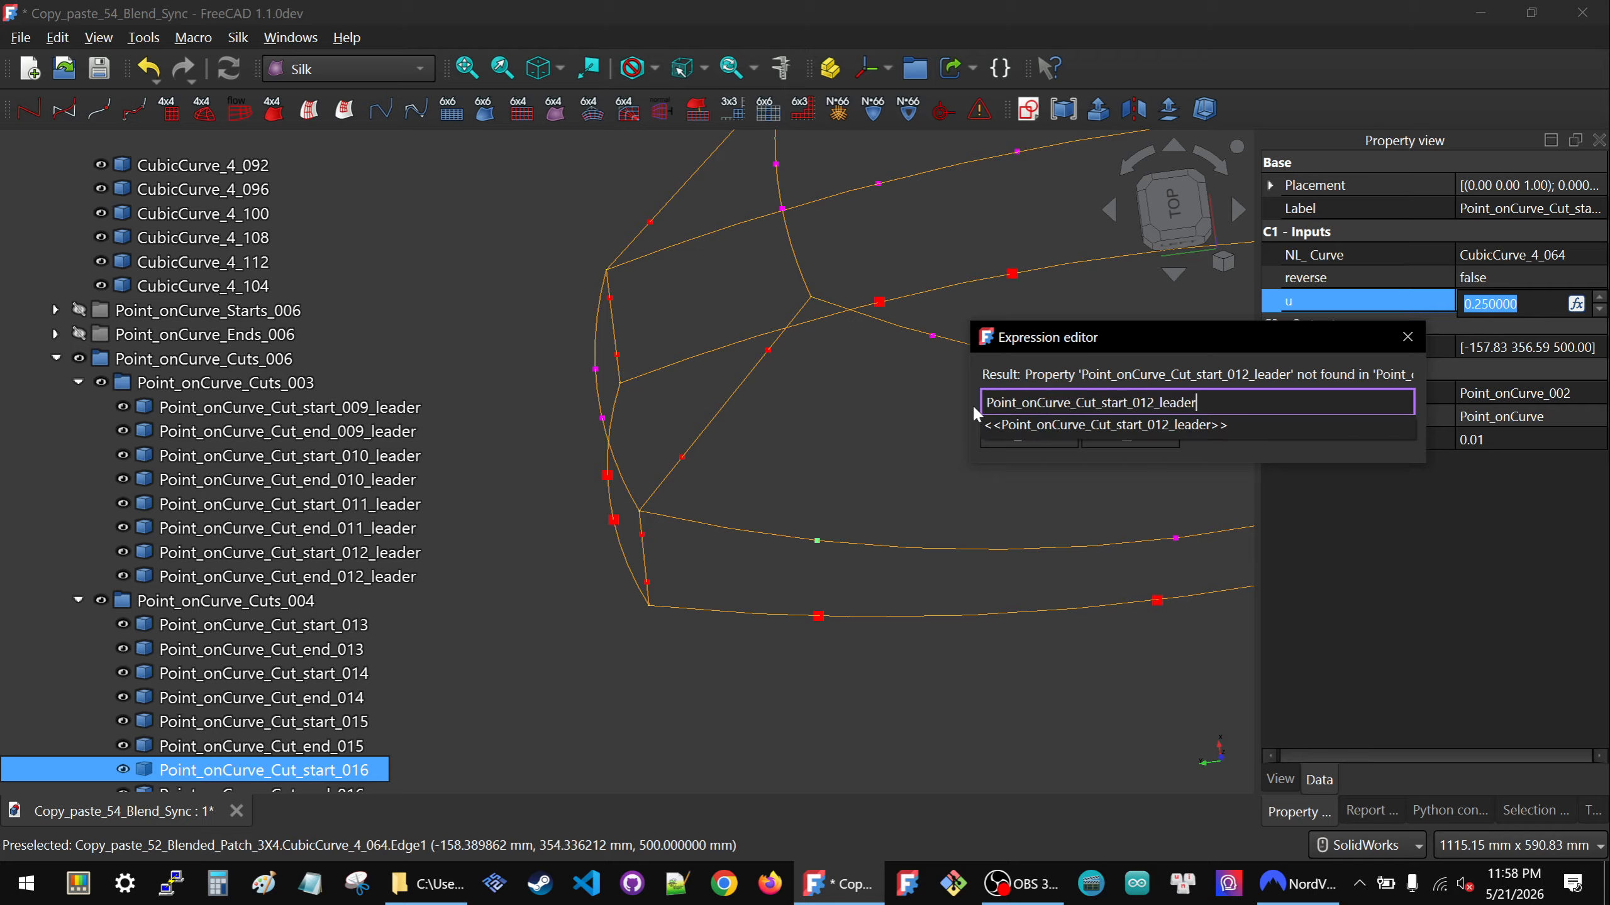
{"action": "left_click", "coordinate": [1055, 429]}
{"action": "type", "text": ".u"}
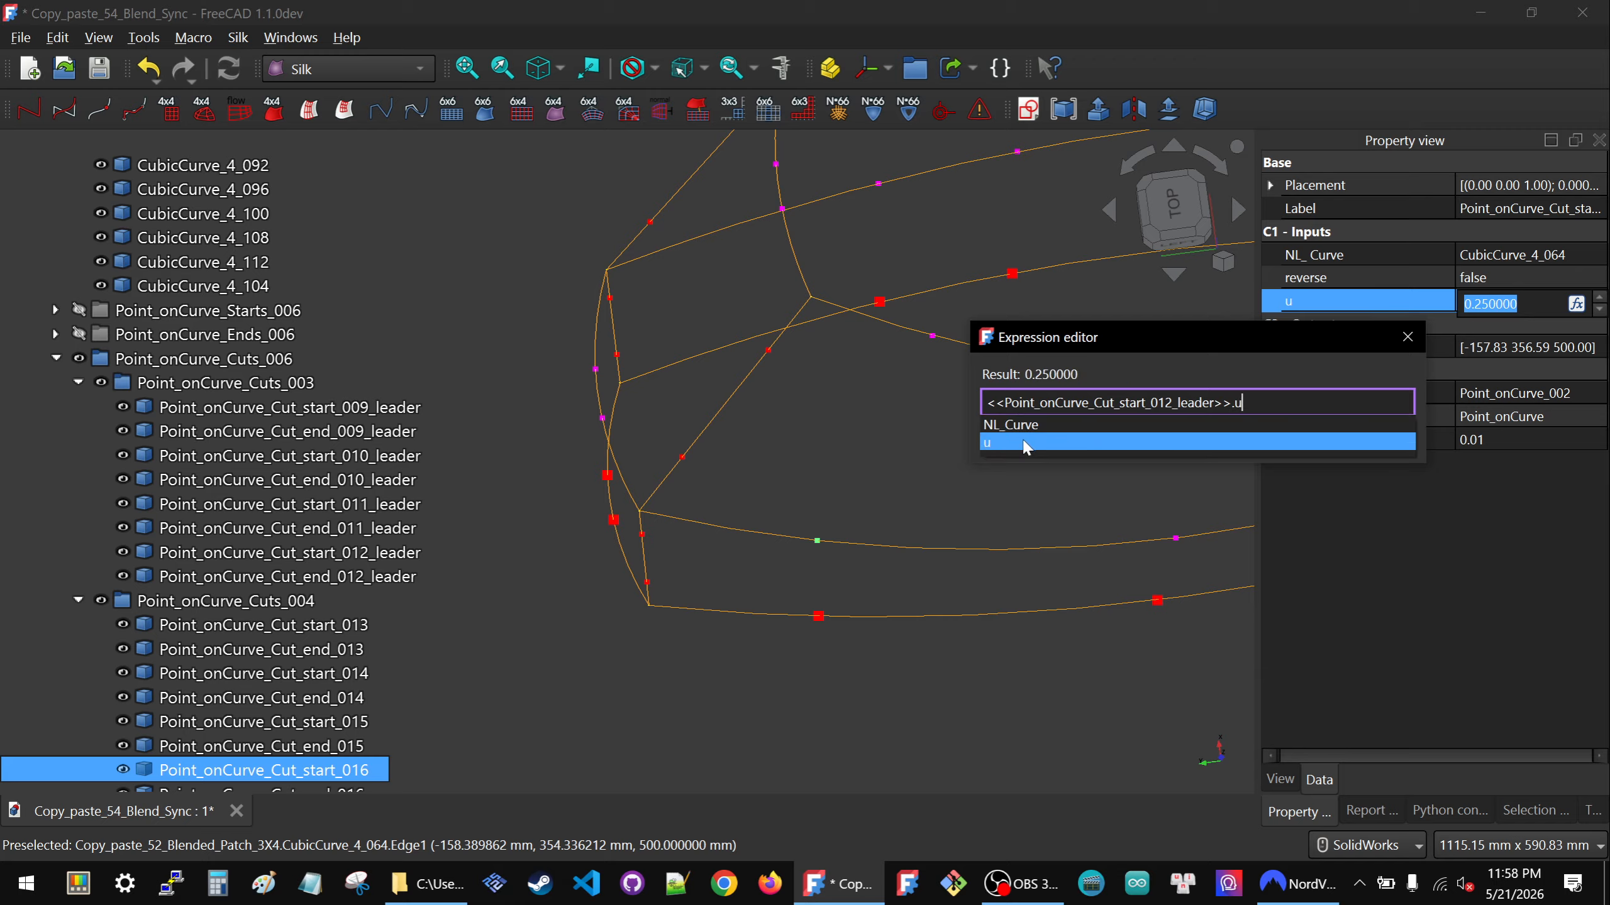
{"action": "left_click", "coordinate": [1026, 444]}
{"action": "left_click_drag", "start_coordinate": [1234, 403], "coordinate": [954, 405]}
{"action": "key", "text": "ctrl+c"}
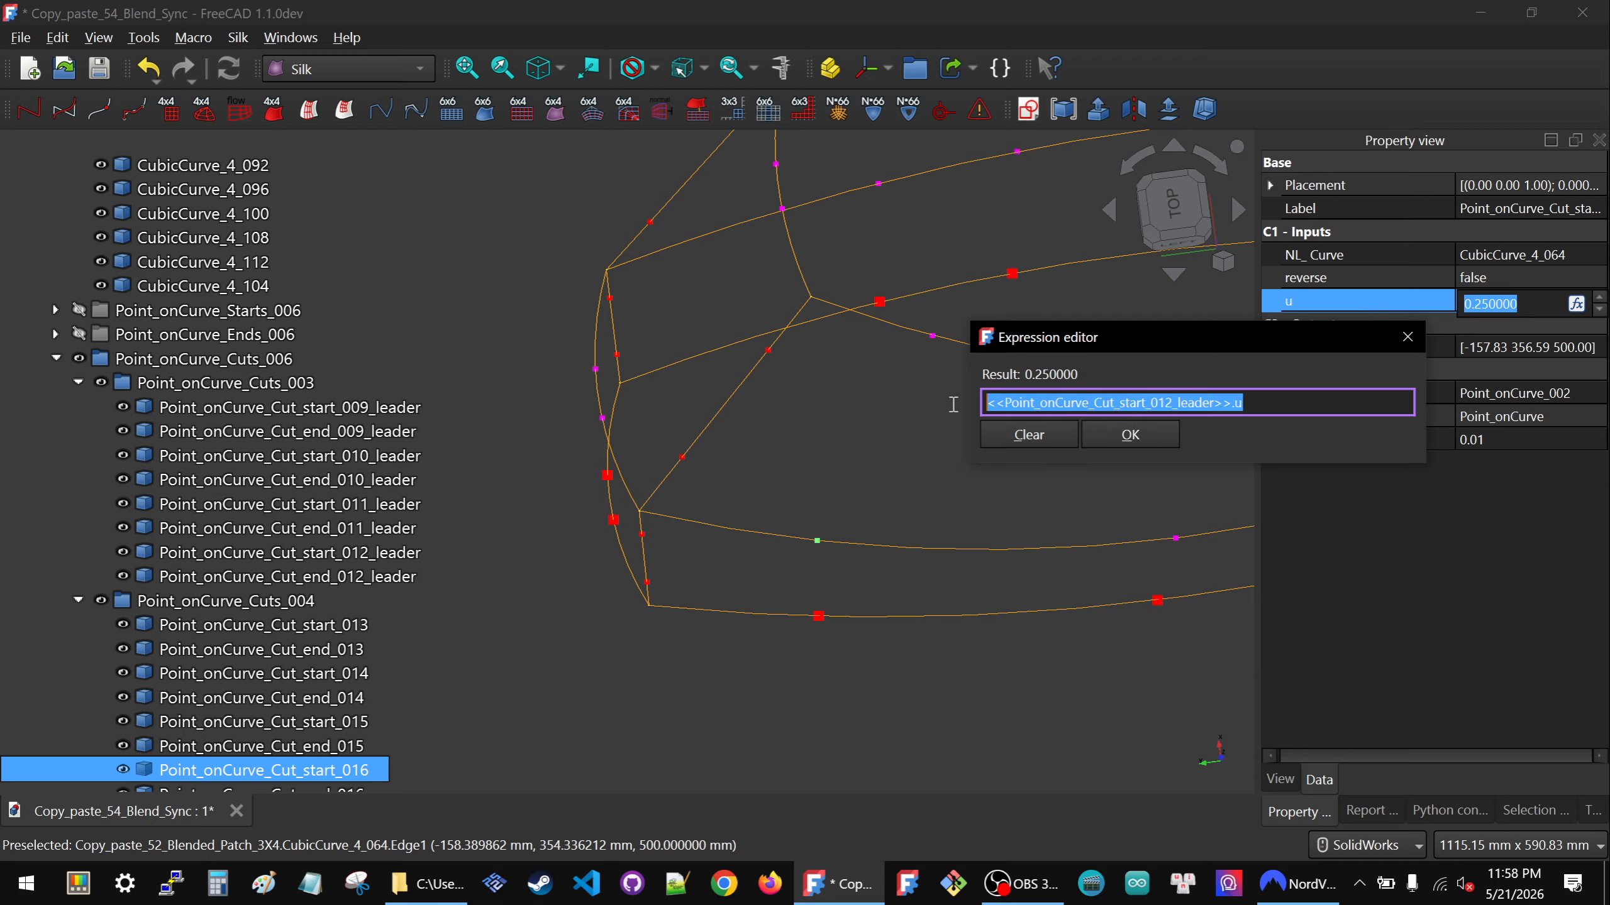
{"action": "left_click", "coordinate": [1131, 435]}
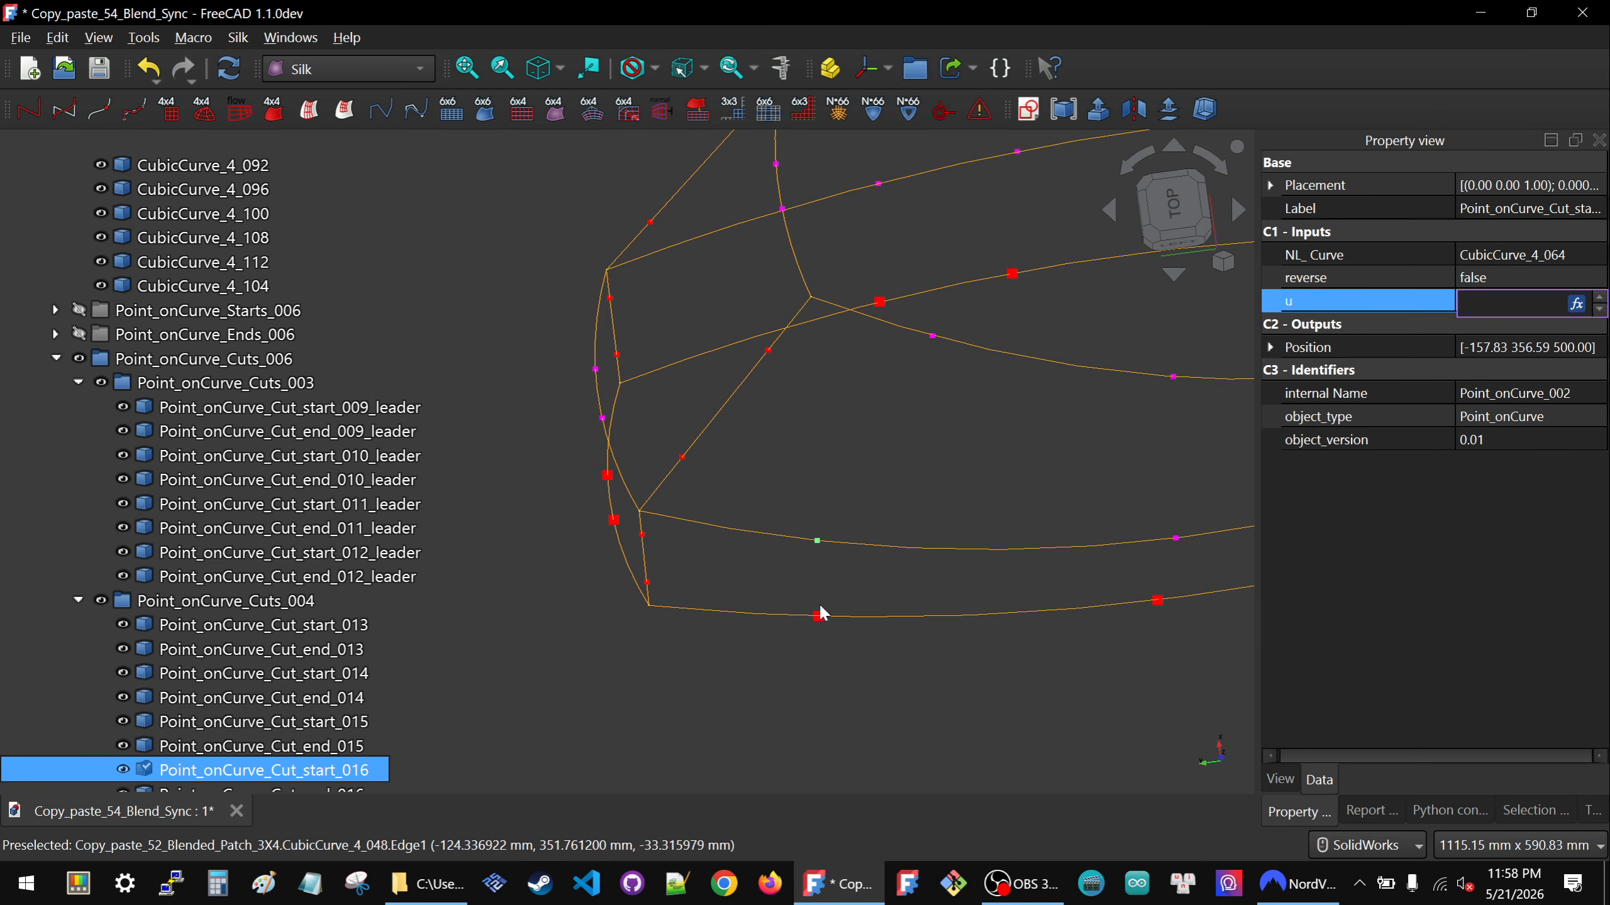
Apply the copied expression <<Point_onCurve_Cut_start_012_leader>>.u to the u parameter of Point_onCurve_Cut_start_020 on the upper curve and clear the selection.
{"action": "left_click", "coordinate": [929, 345]}
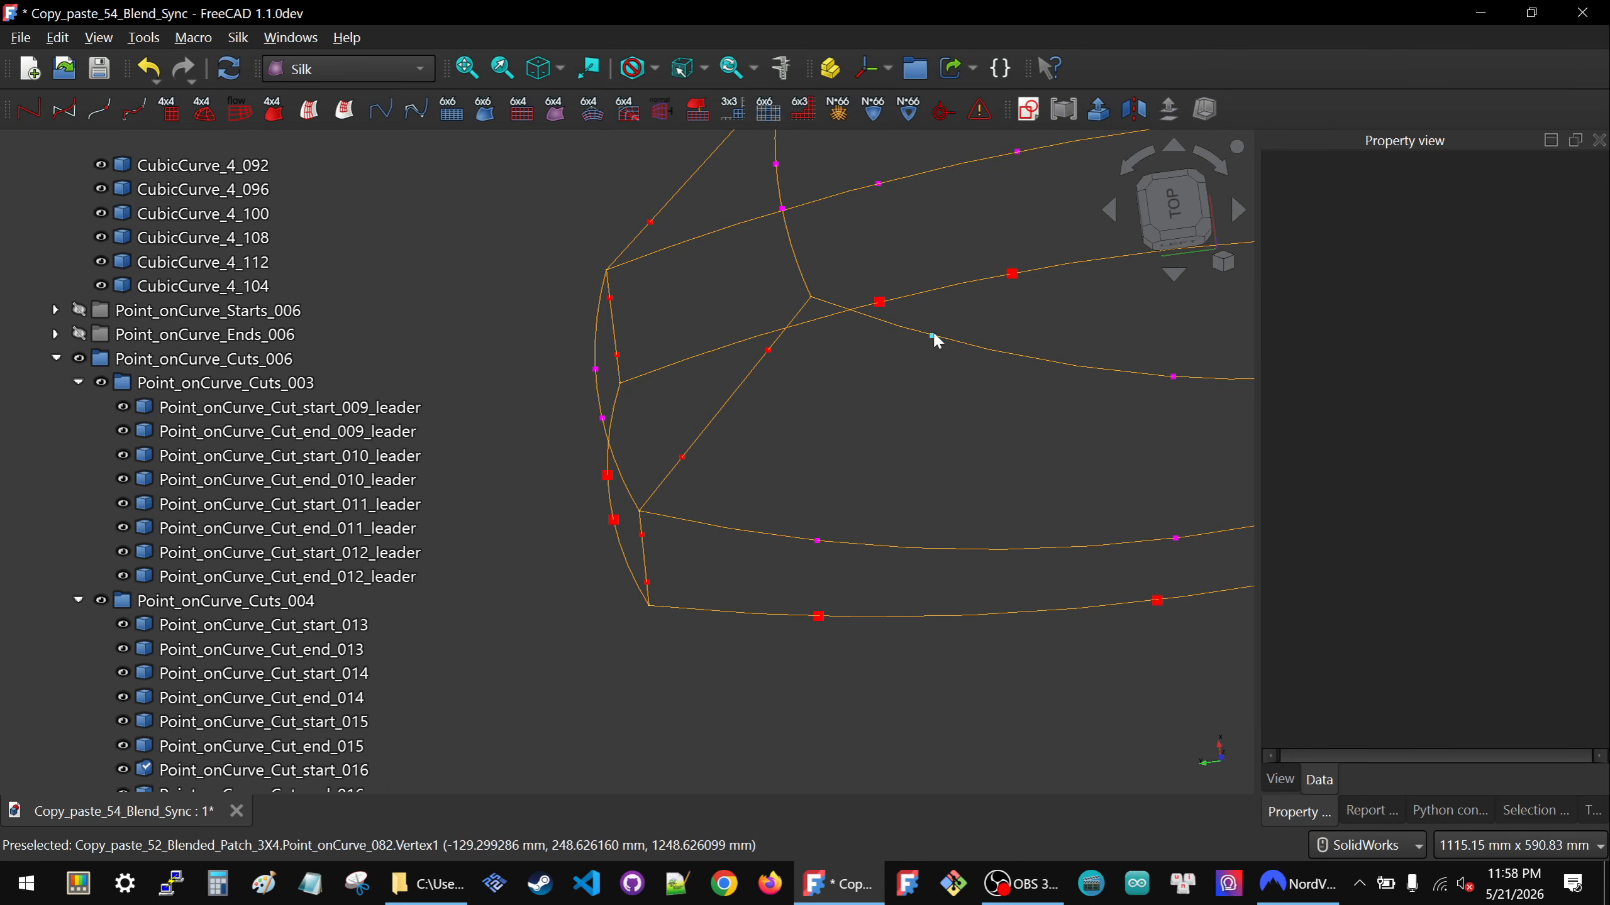
{"action": "left_click", "coordinate": [932, 336]}
{"action": "left_click", "coordinate": [1555, 303]}
{"action": "left_click", "coordinate": [1556, 304]}
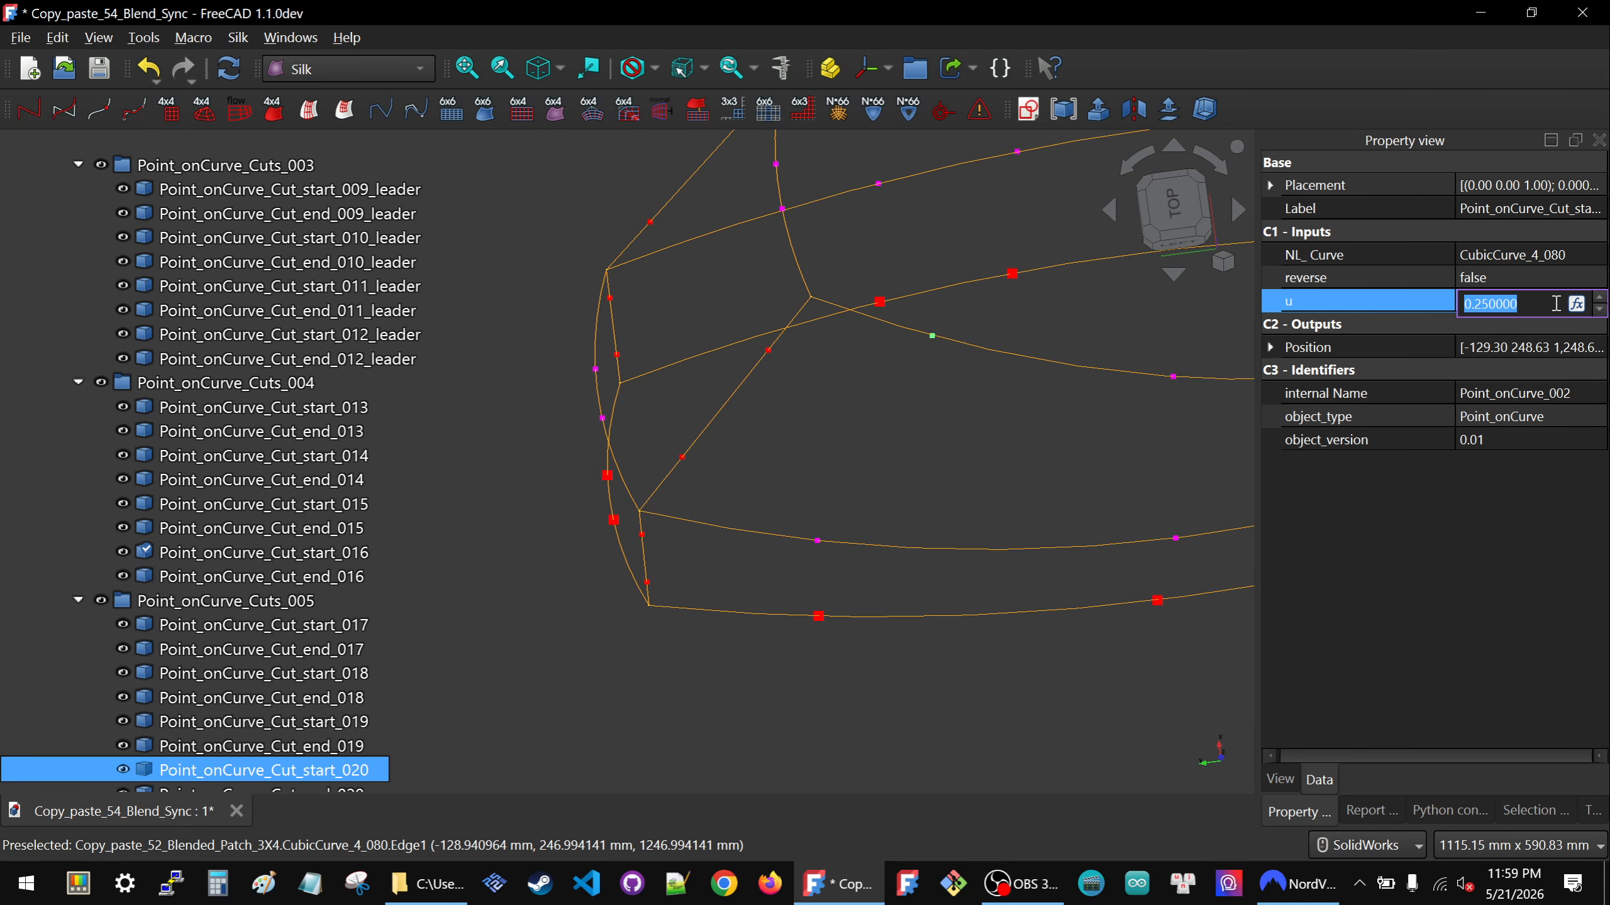
{"action": "key", "text": "equal"}
{"action": "left_click_drag", "start_coordinate": [1552, 273], "coordinate": [1109, 380]}
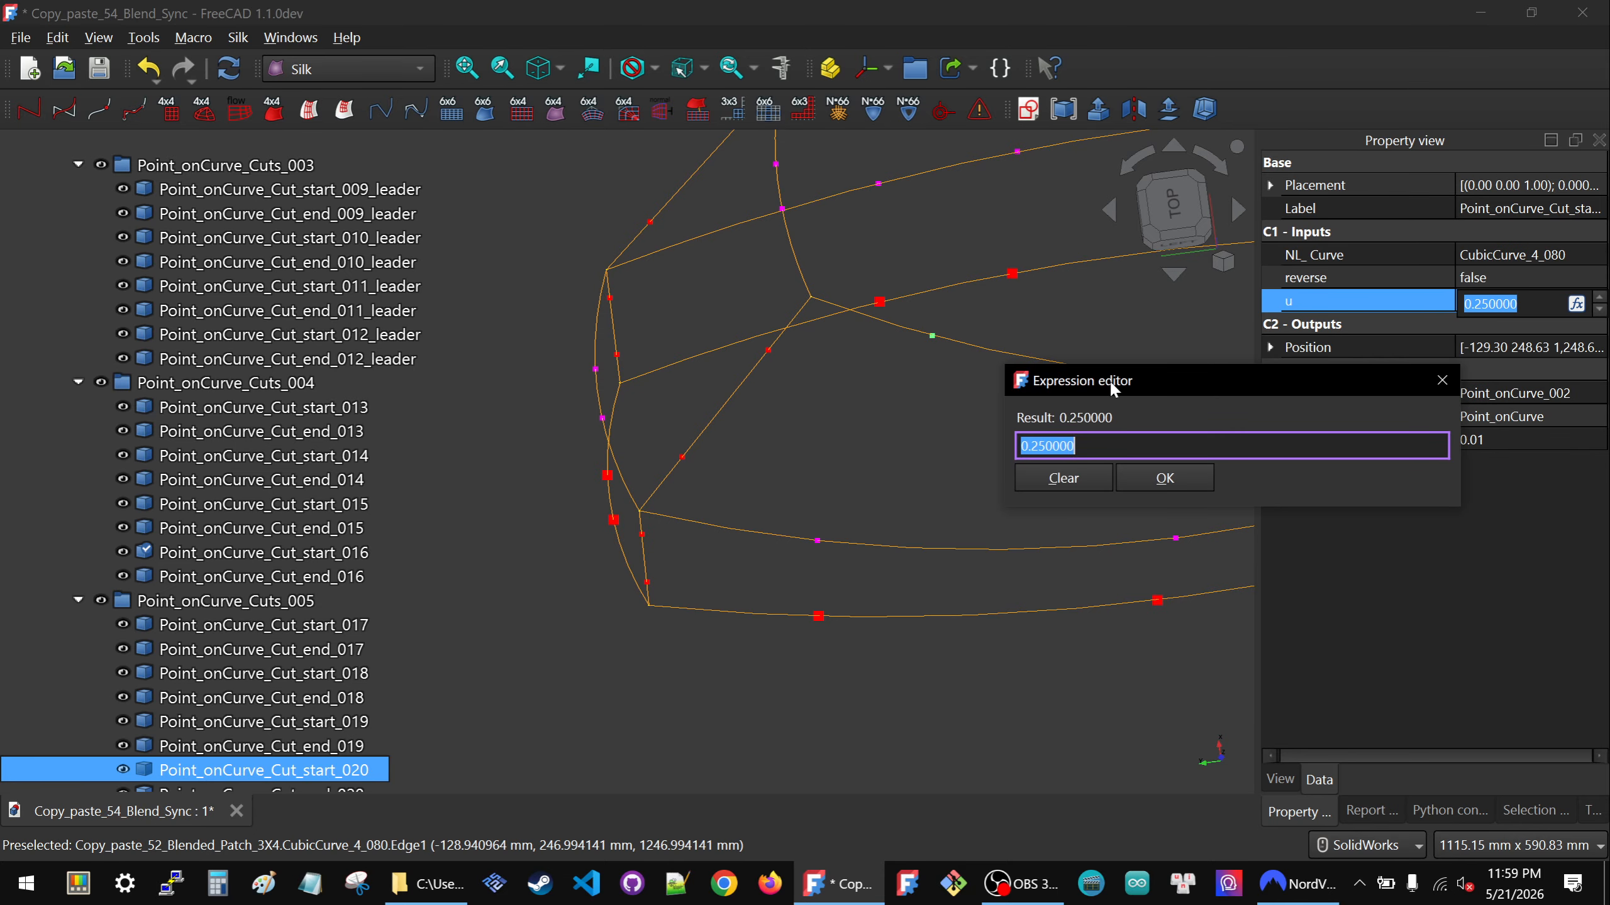
{"action": "key", "text": "ctrl+v"}
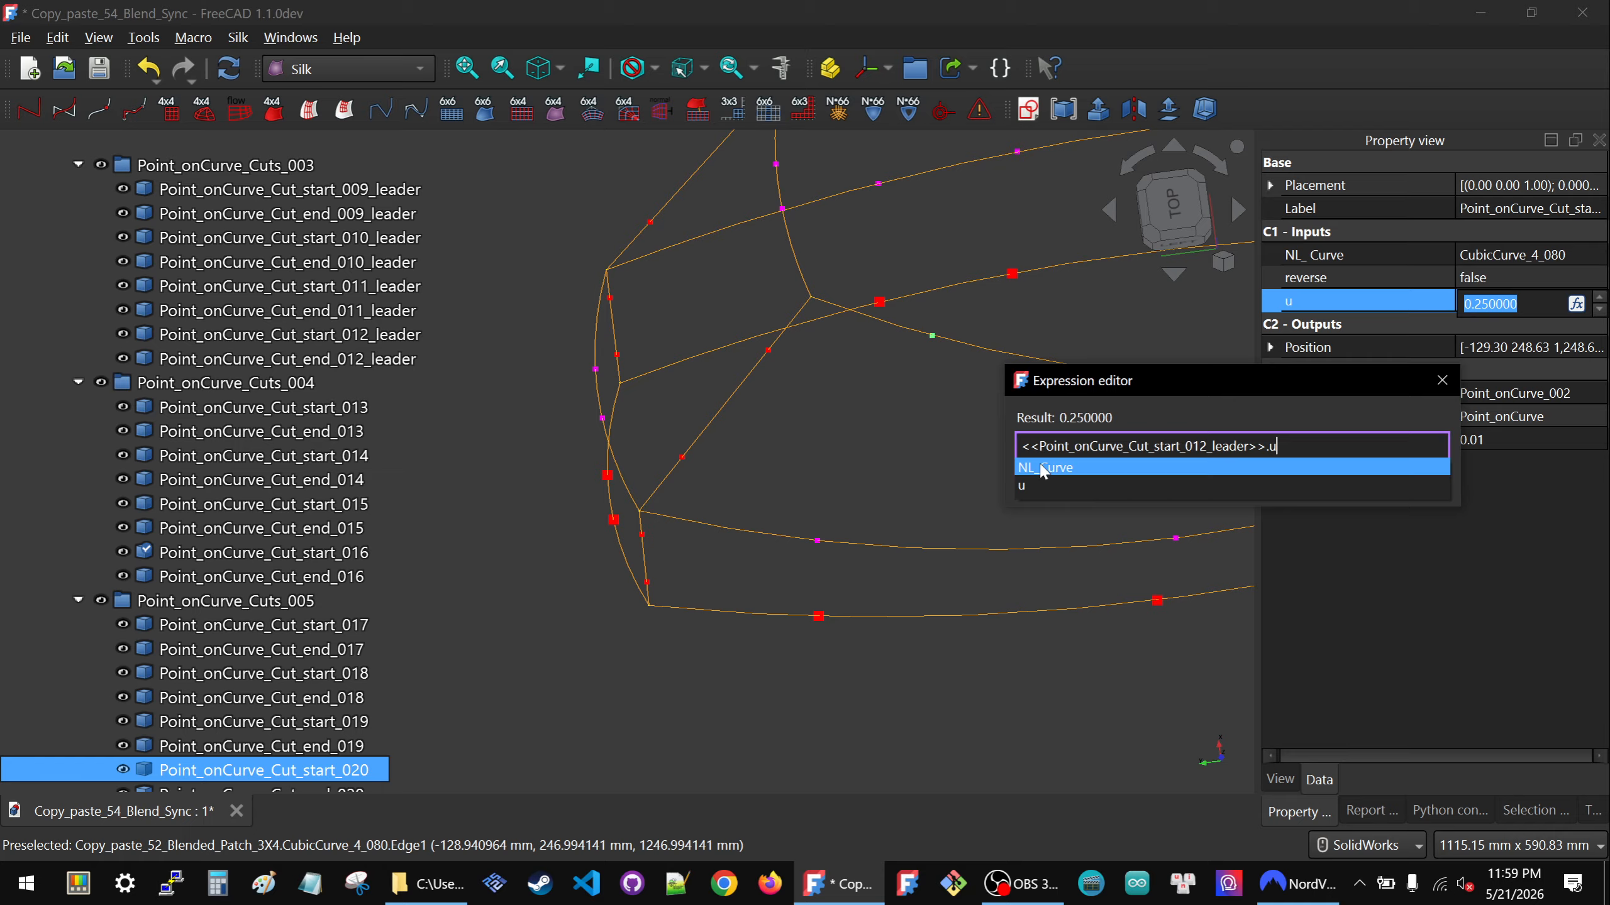
{"action": "left_click", "coordinate": [1031, 485]}
{"action": "left_click", "coordinate": [1186, 480]}
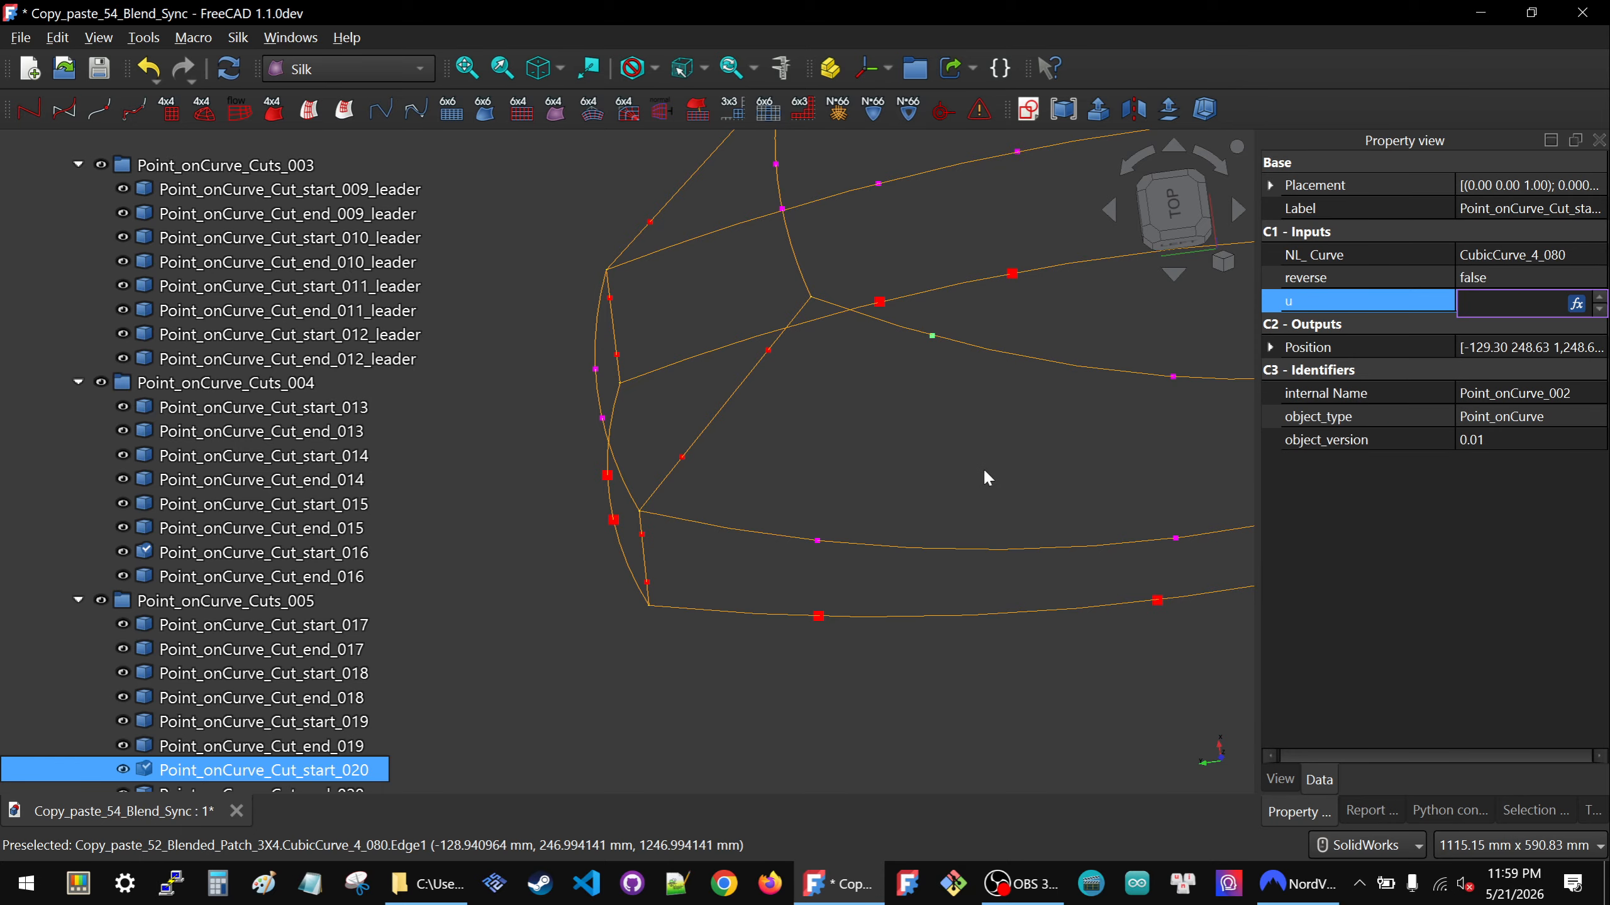
{"action": "left_click", "coordinate": [987, 476]}
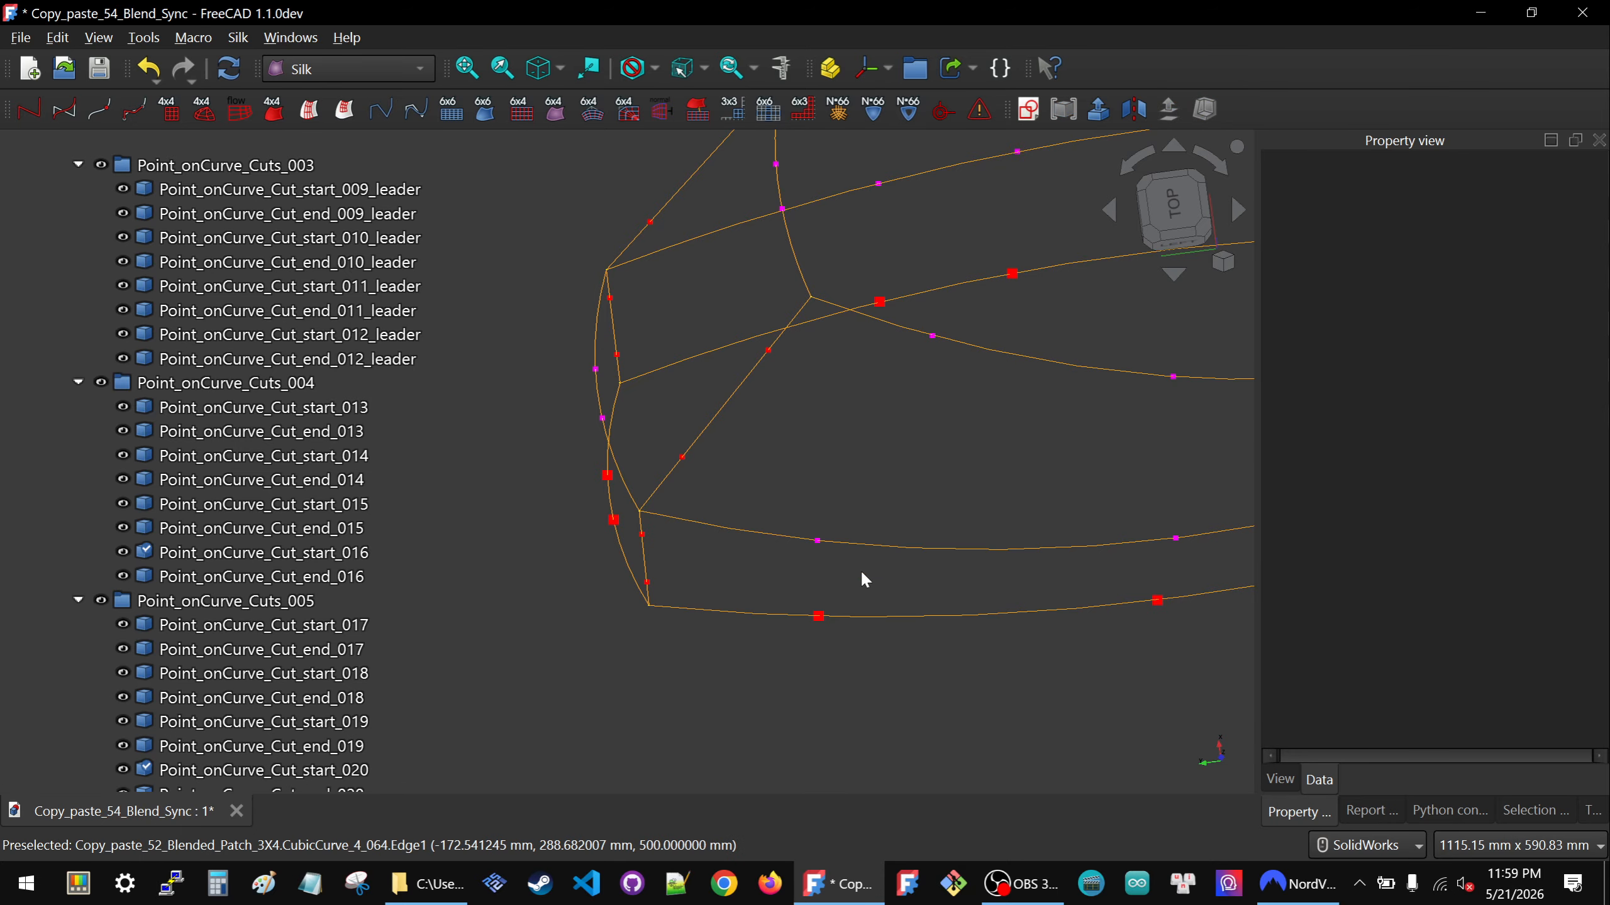
Test the linked start points by setting the u parameter of Point_onCurve_Cut_start_012_leader to 0.4 and clear the selection.
{"action": "left_click", "coordinate": [820, 620]}
{"action": "left_click", "coordinate": [1537, 302]}
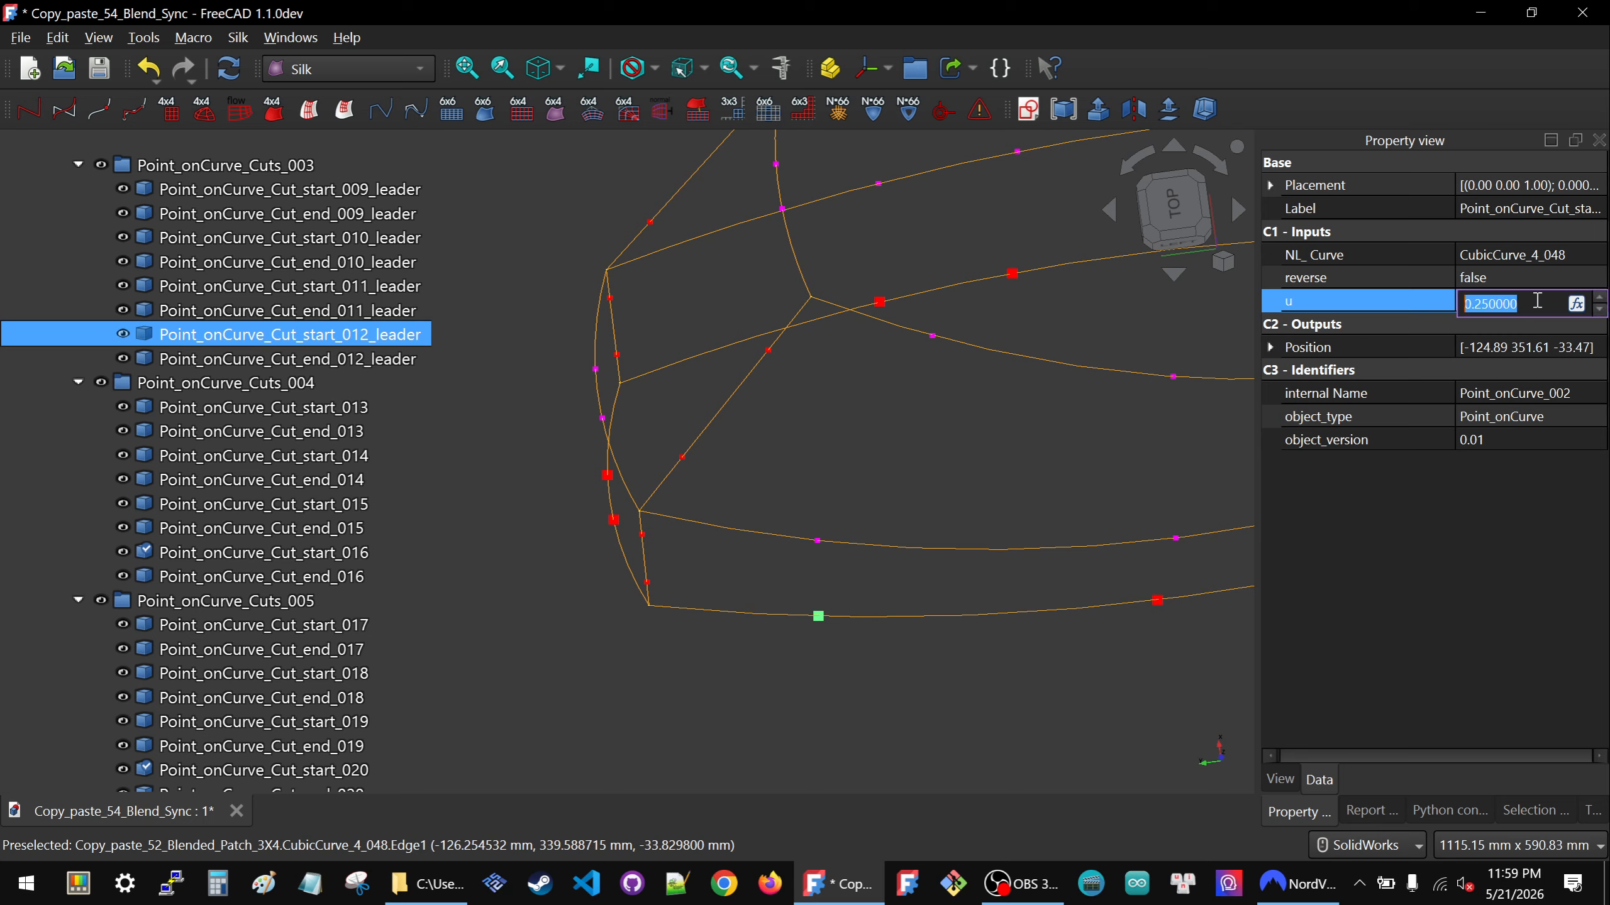
{"action": "type", "text": ".4"}
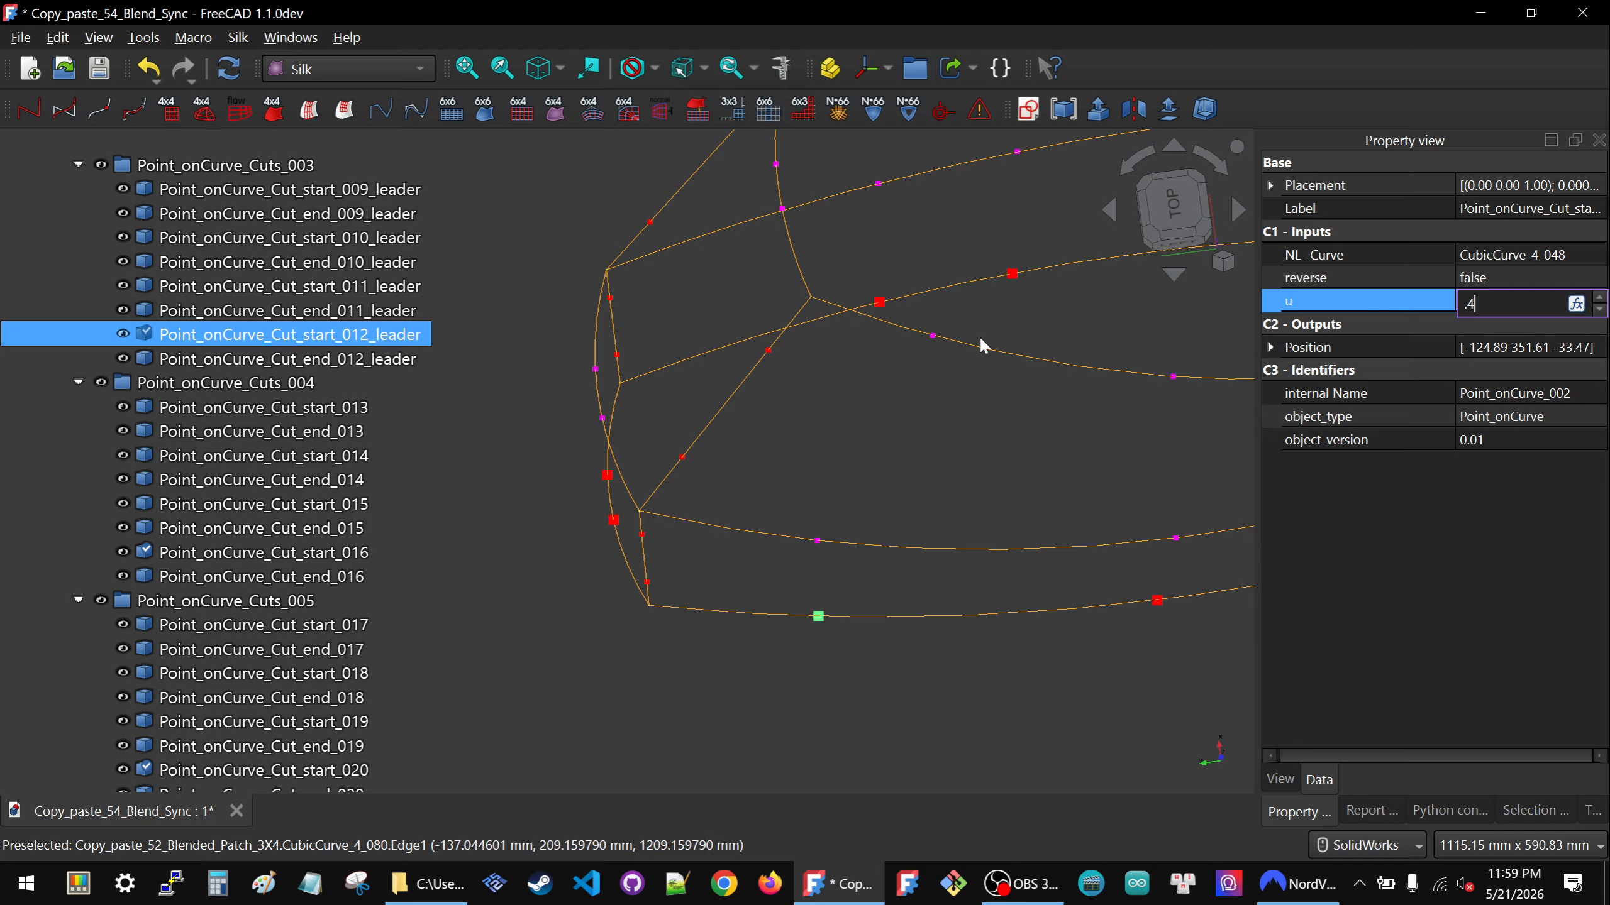
{"action": "key", "text": "Return"}
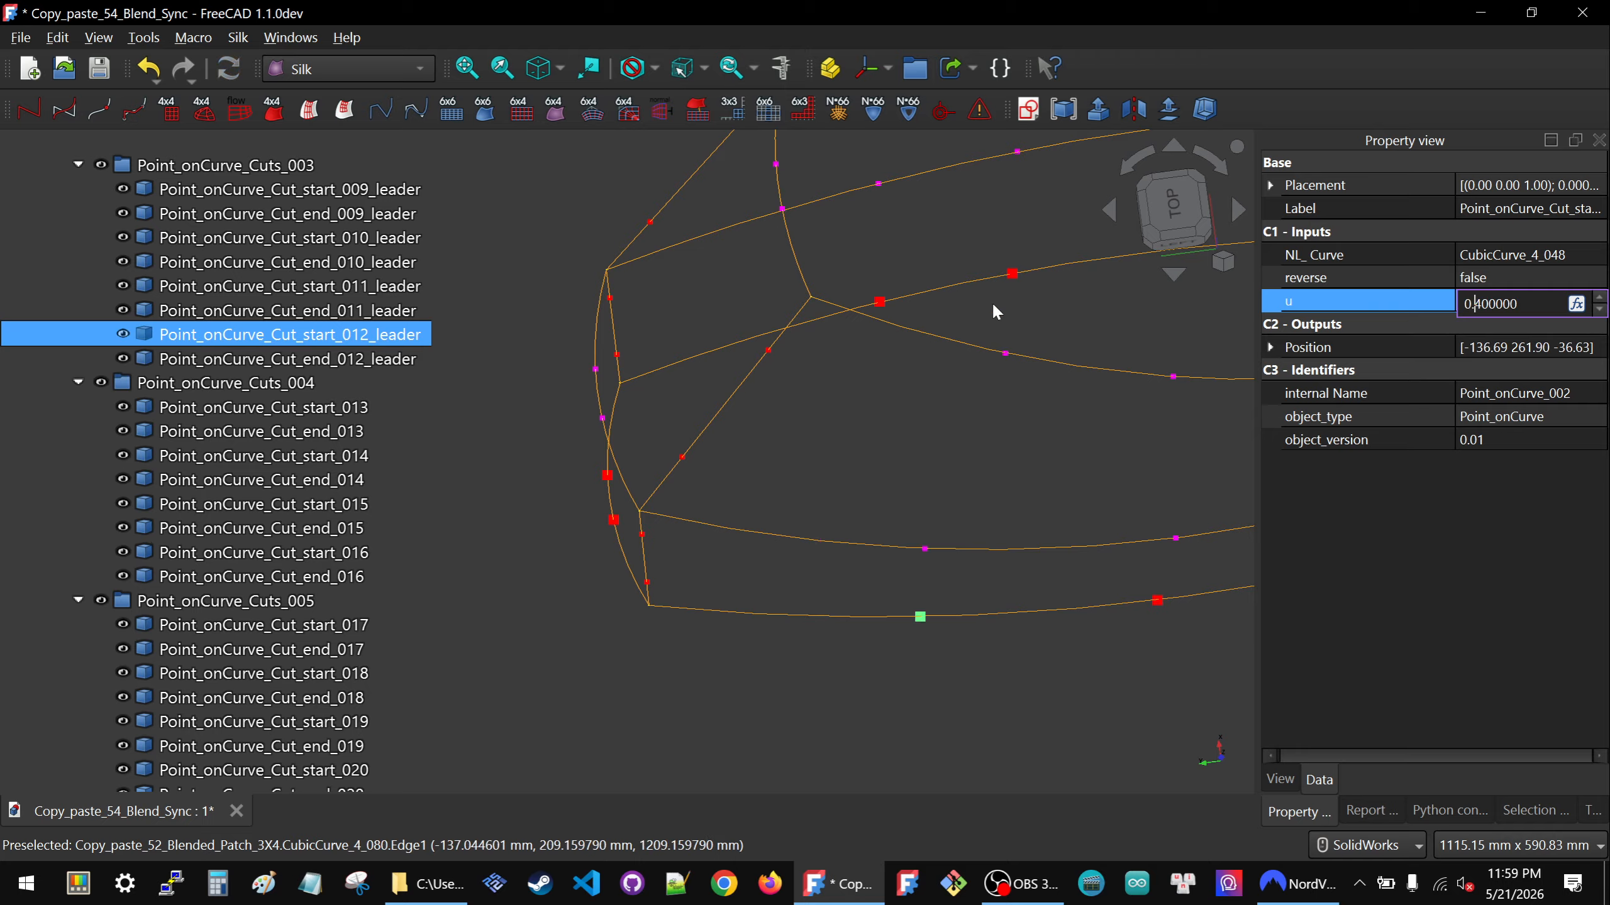
{"action": "left_click", "coordinate": [830, 456]}
Copy the name of Point_onCurve_Cut_end_012_leader on the lowest curve CubicCurve_4_048.
{"action": "scroll", "coordinate": [887, 469], "scroll_direction": "down", "scroll_amount": 3}
{"action": "scroll", "coordinate": [1023, 515], "scroll_direction": "up", "scroll_amount": 2}
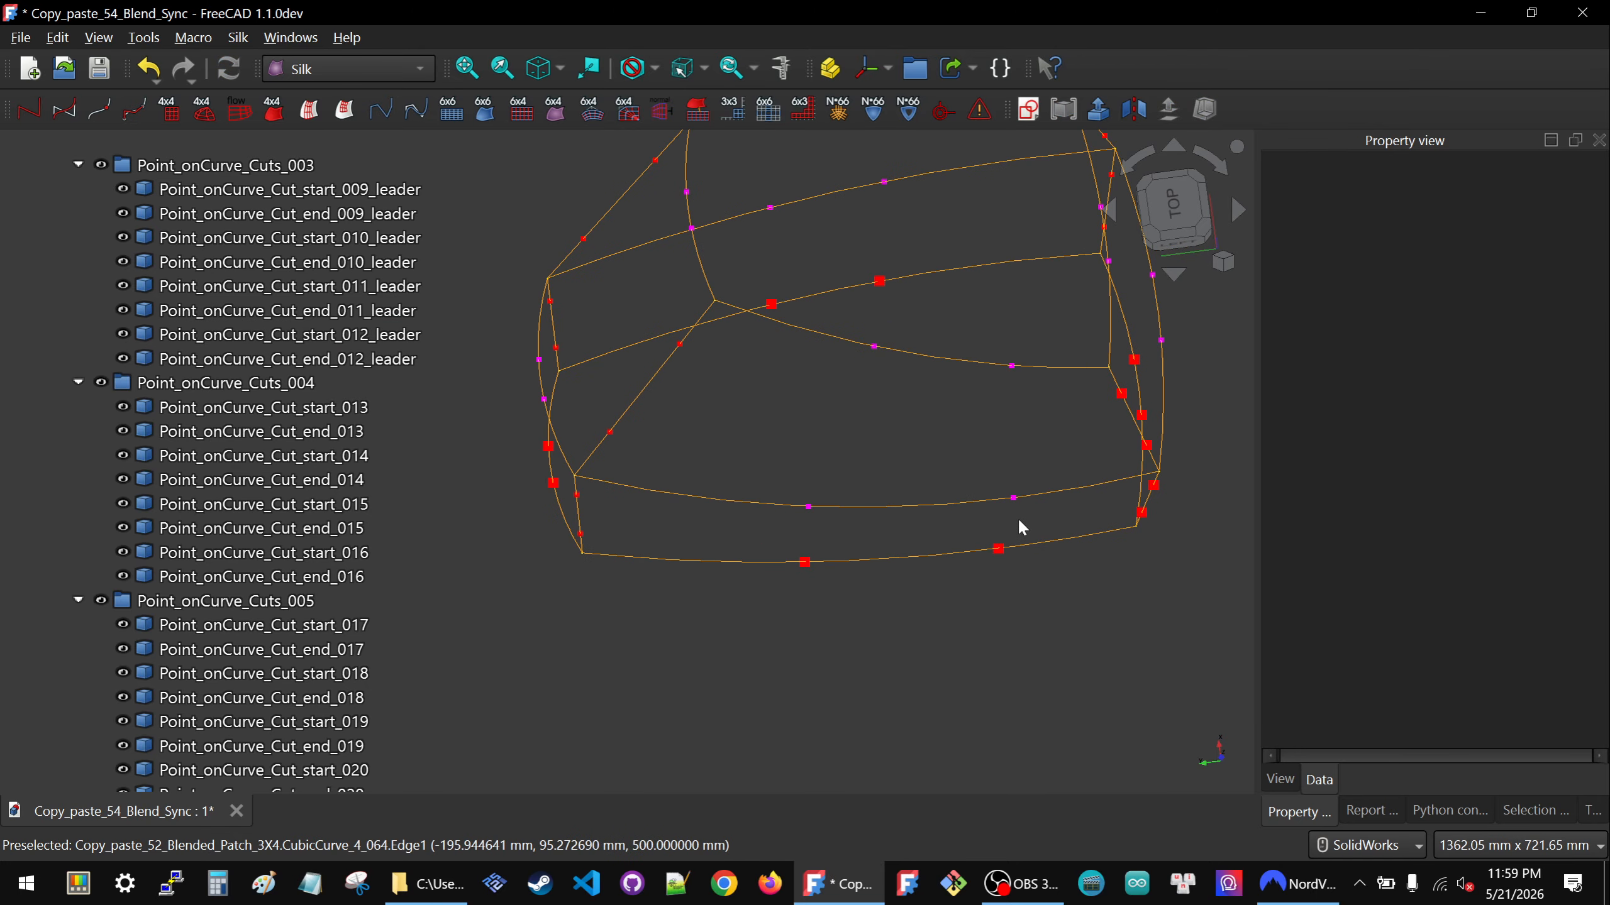
{"action": "left_click", "coordinate": [998, 548]}
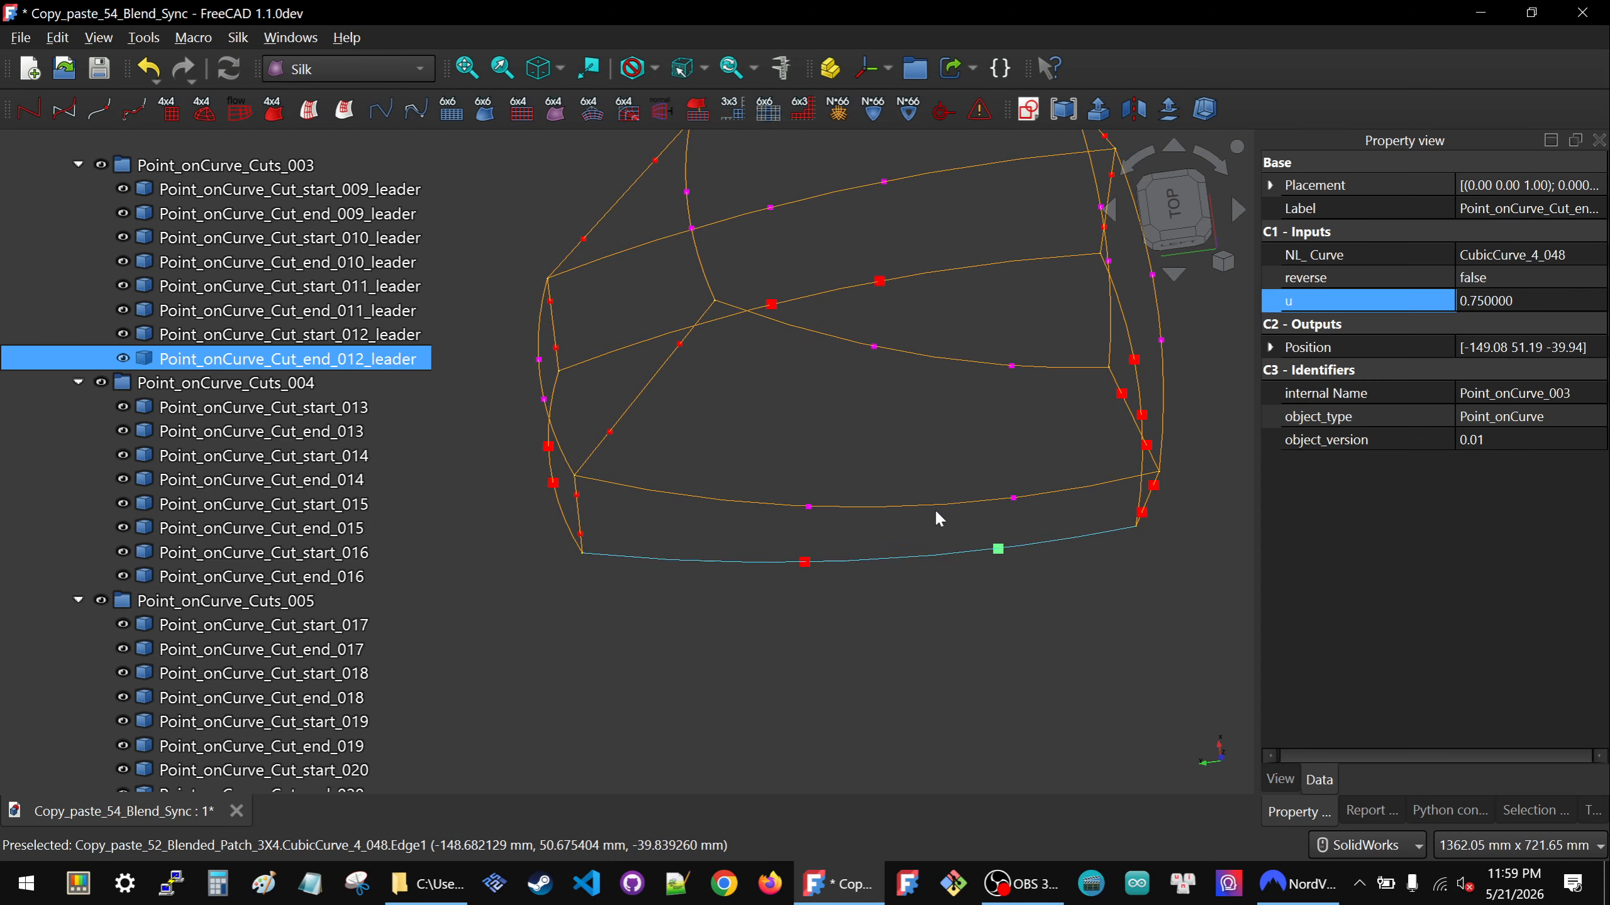
{"action": "left_click", "coordinate": [386, 356]}
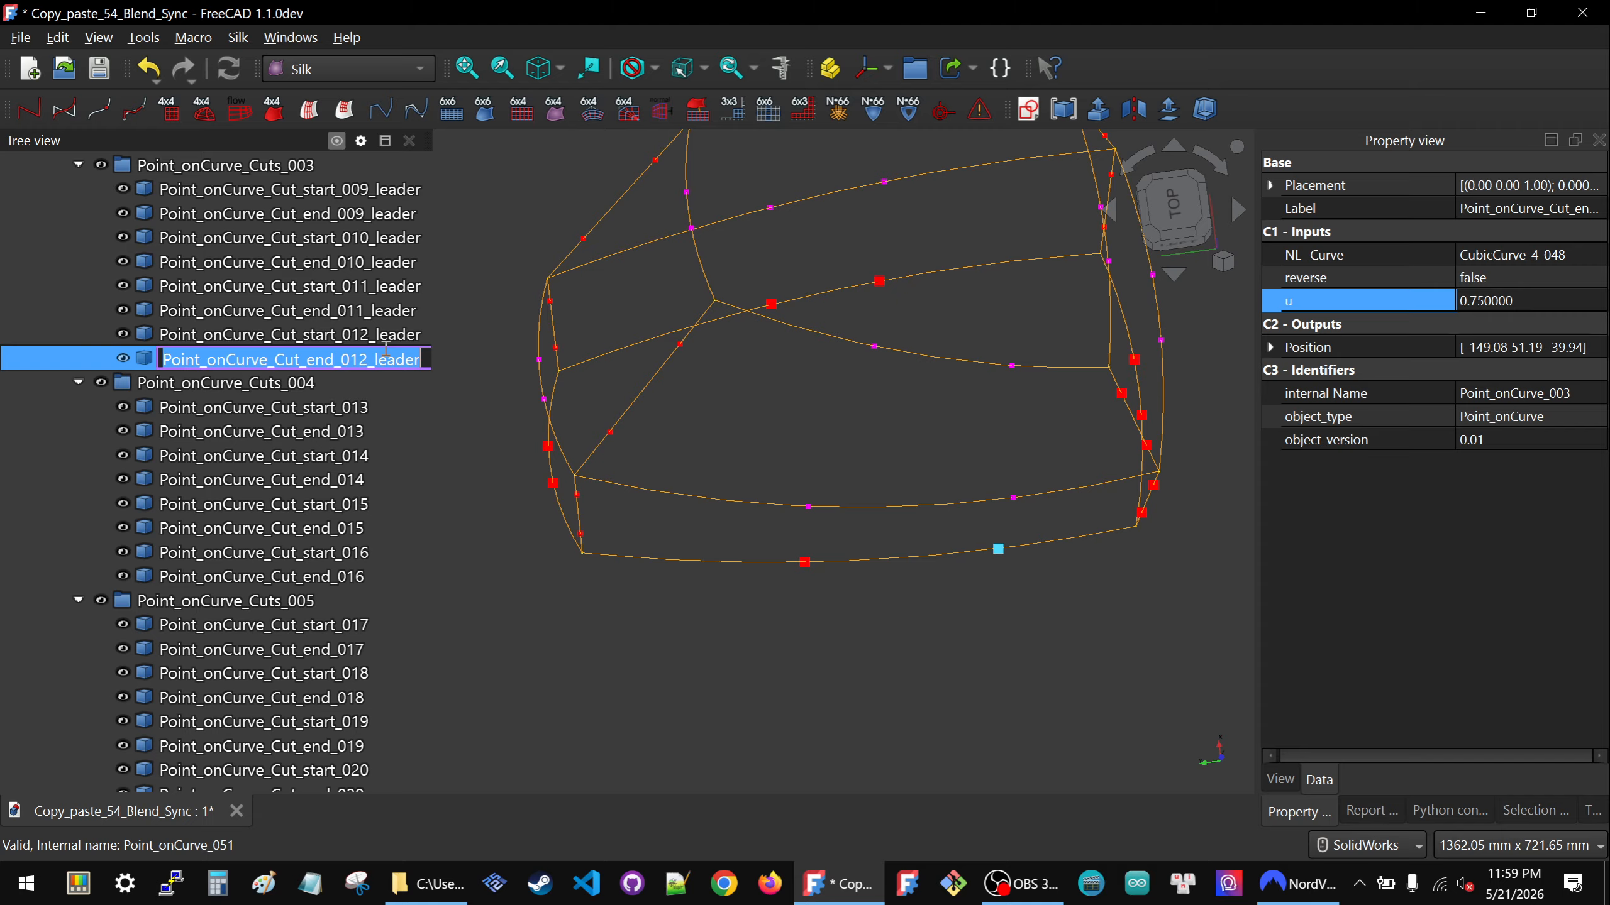
Link the u parameter of Point_onCurve_Cut_end_016 on the middle curve to <<Point_onCurve_Cut_end_012_leader>>.u and copy that expression.
{"action": "left_click", "coordinate": [1014, 498]}
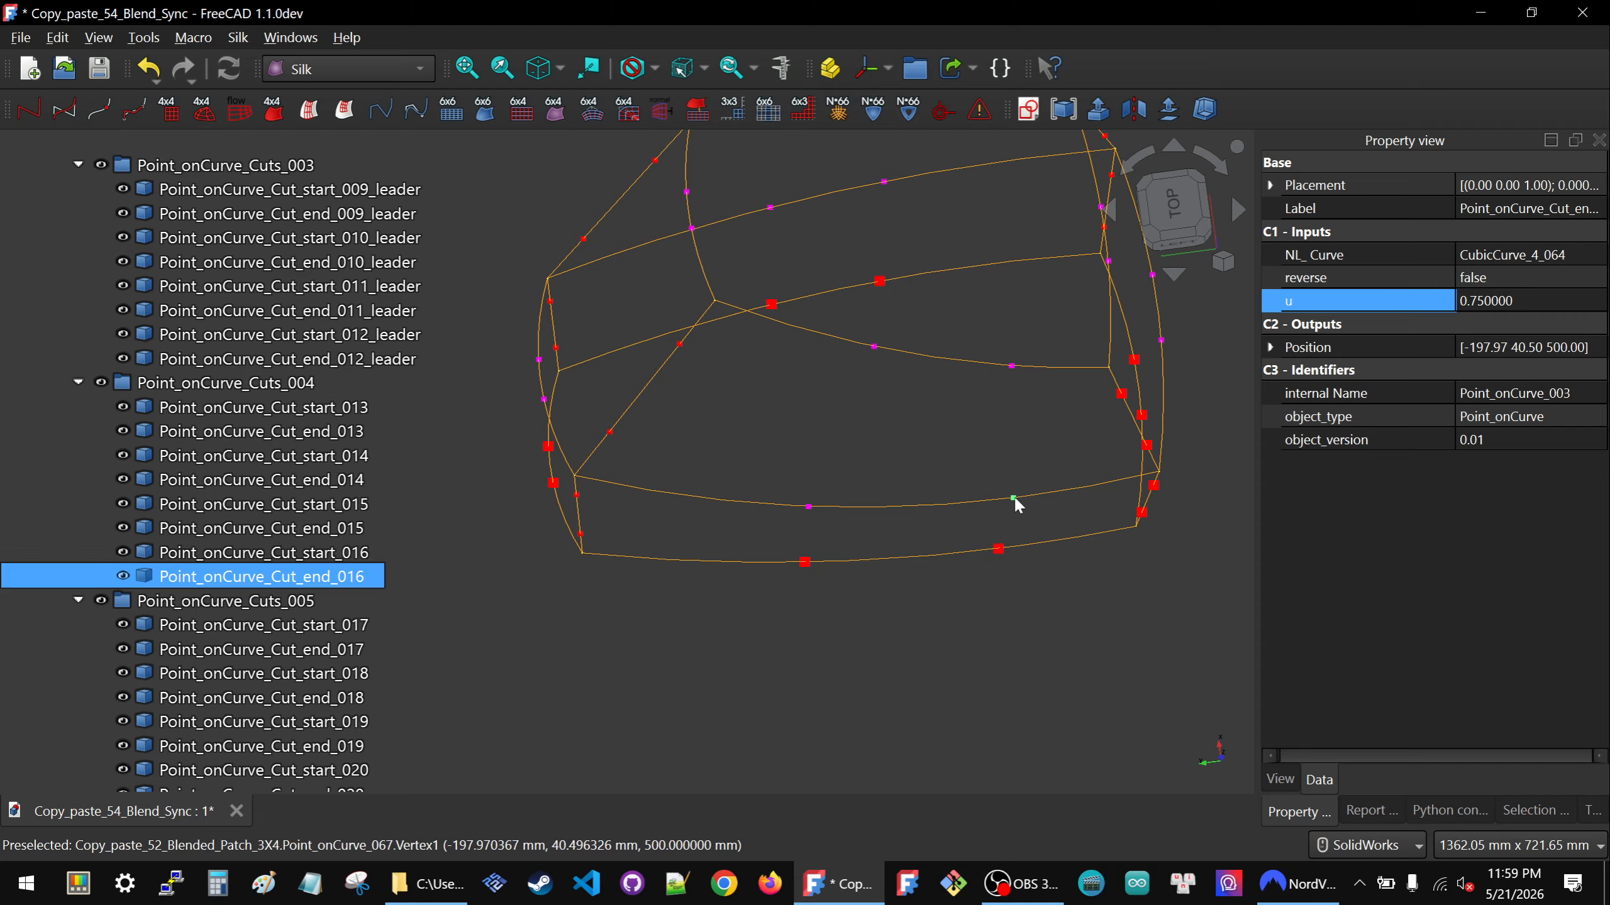
{"action": "left_click", "coordinate": [1521, 293]}
{"action": "key", "text": "equal"}
{"action": "left_click_drag", "start_coordinate": [1528, 273], "coordinate": [1083, 353]}
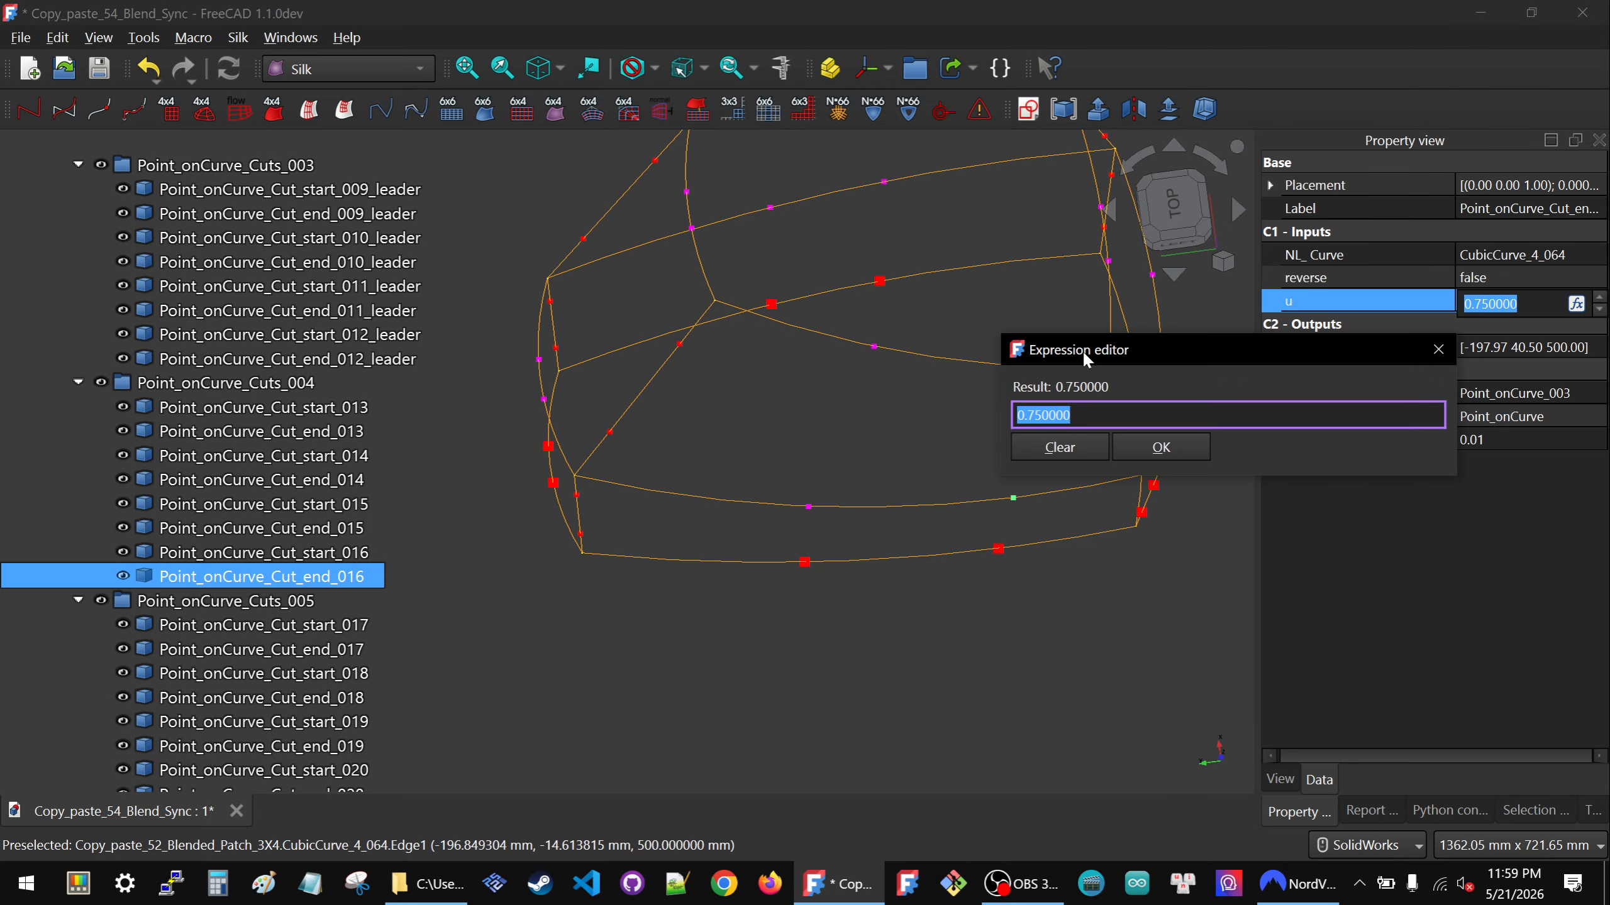
{"action": "type", "text": "<<Point_onCurve_Cut_end_012_leader>>"}
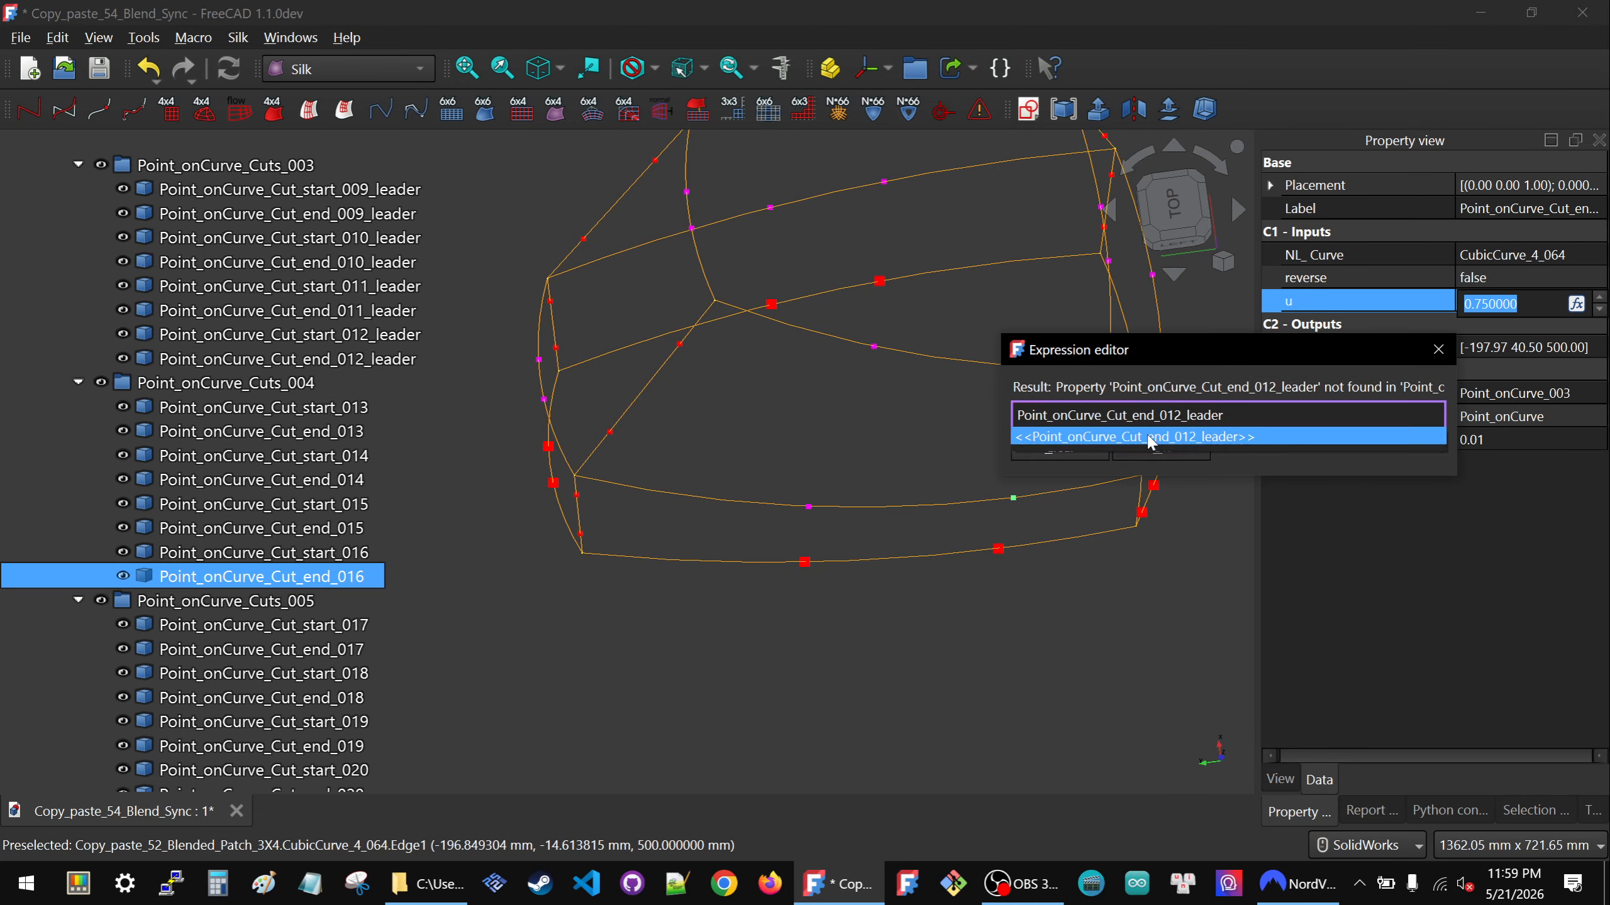
{"action": "type", "text": ".u"}
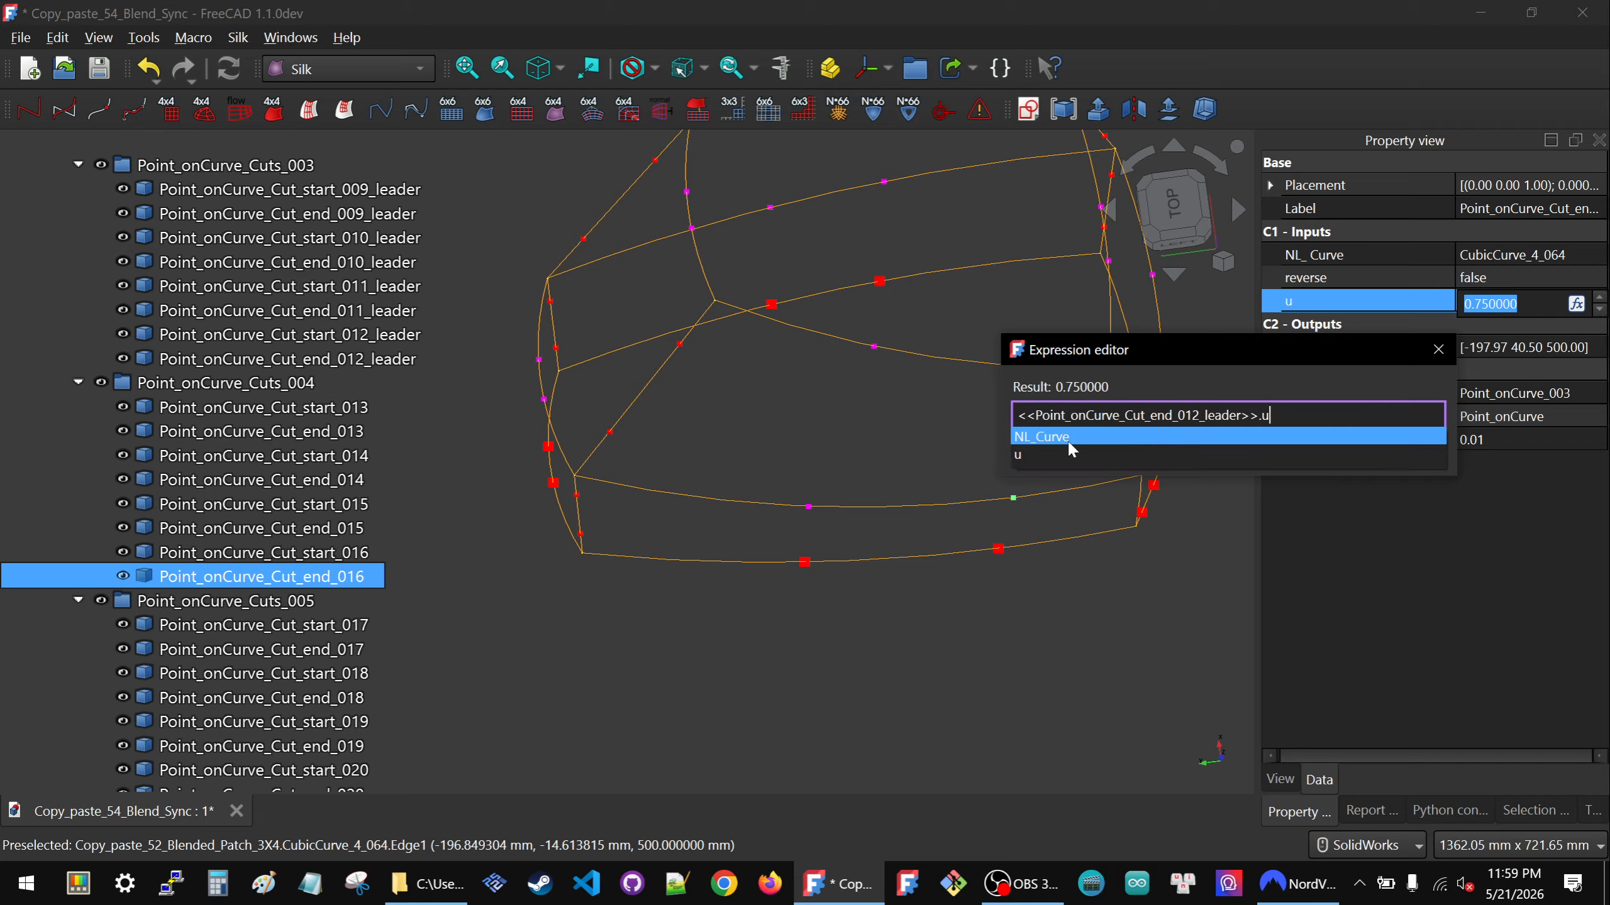
{"action": "left_click_drag", "start_coordinate": [1301, 412], "coordinate": [987, 408]}
{"action": "key", "text": "ctrl+c"}
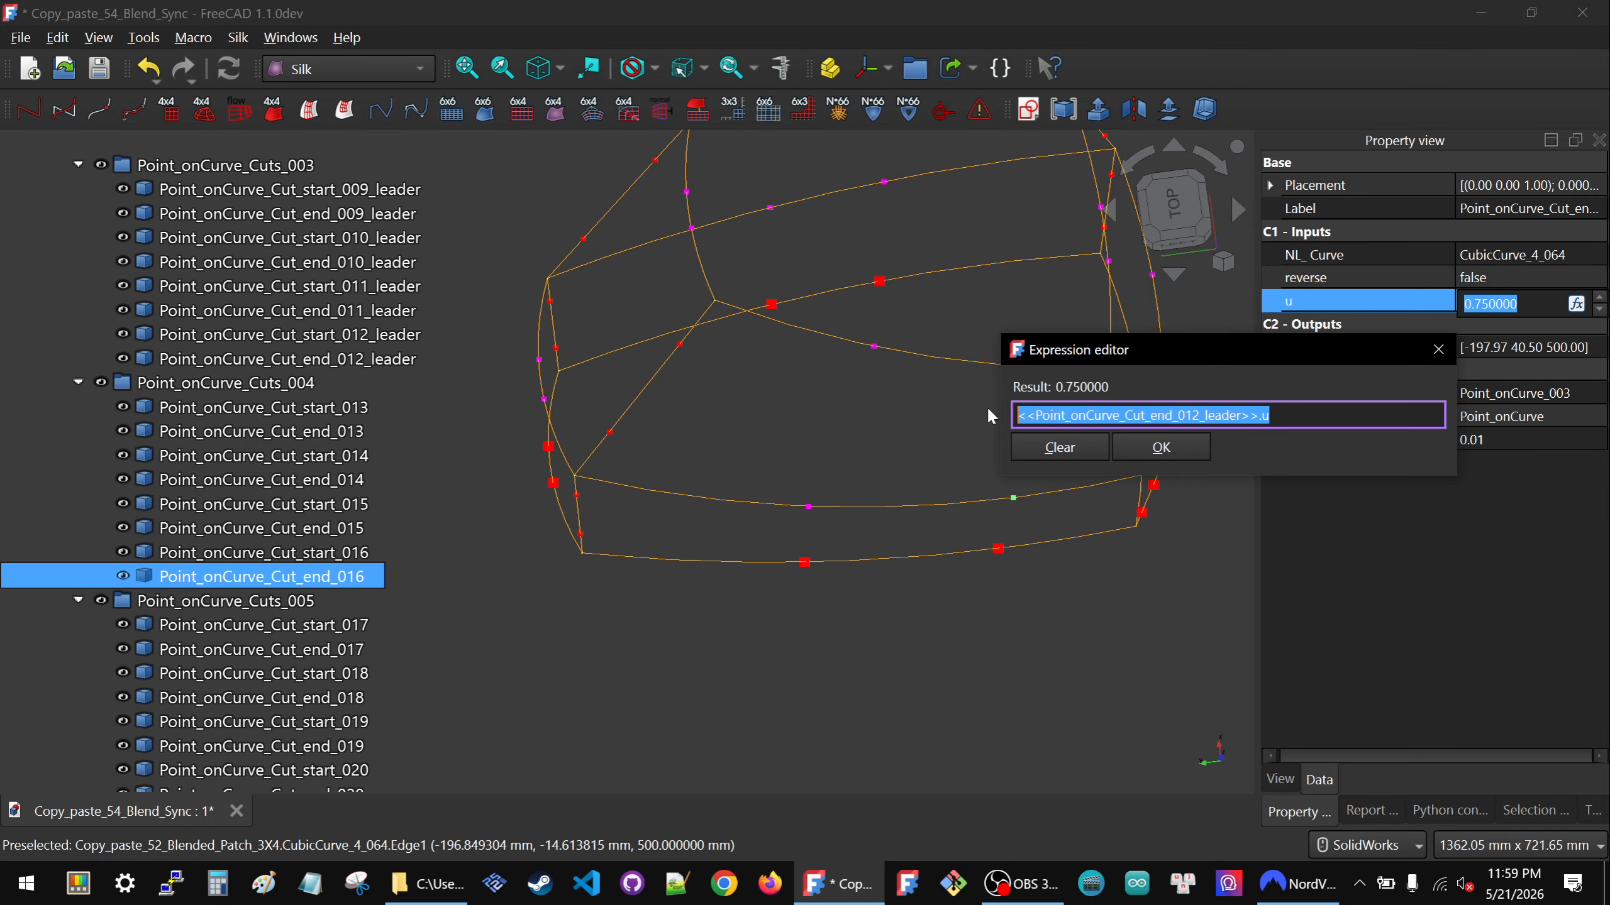
{"action": "left_click", "coordinate": [1161, 447]}
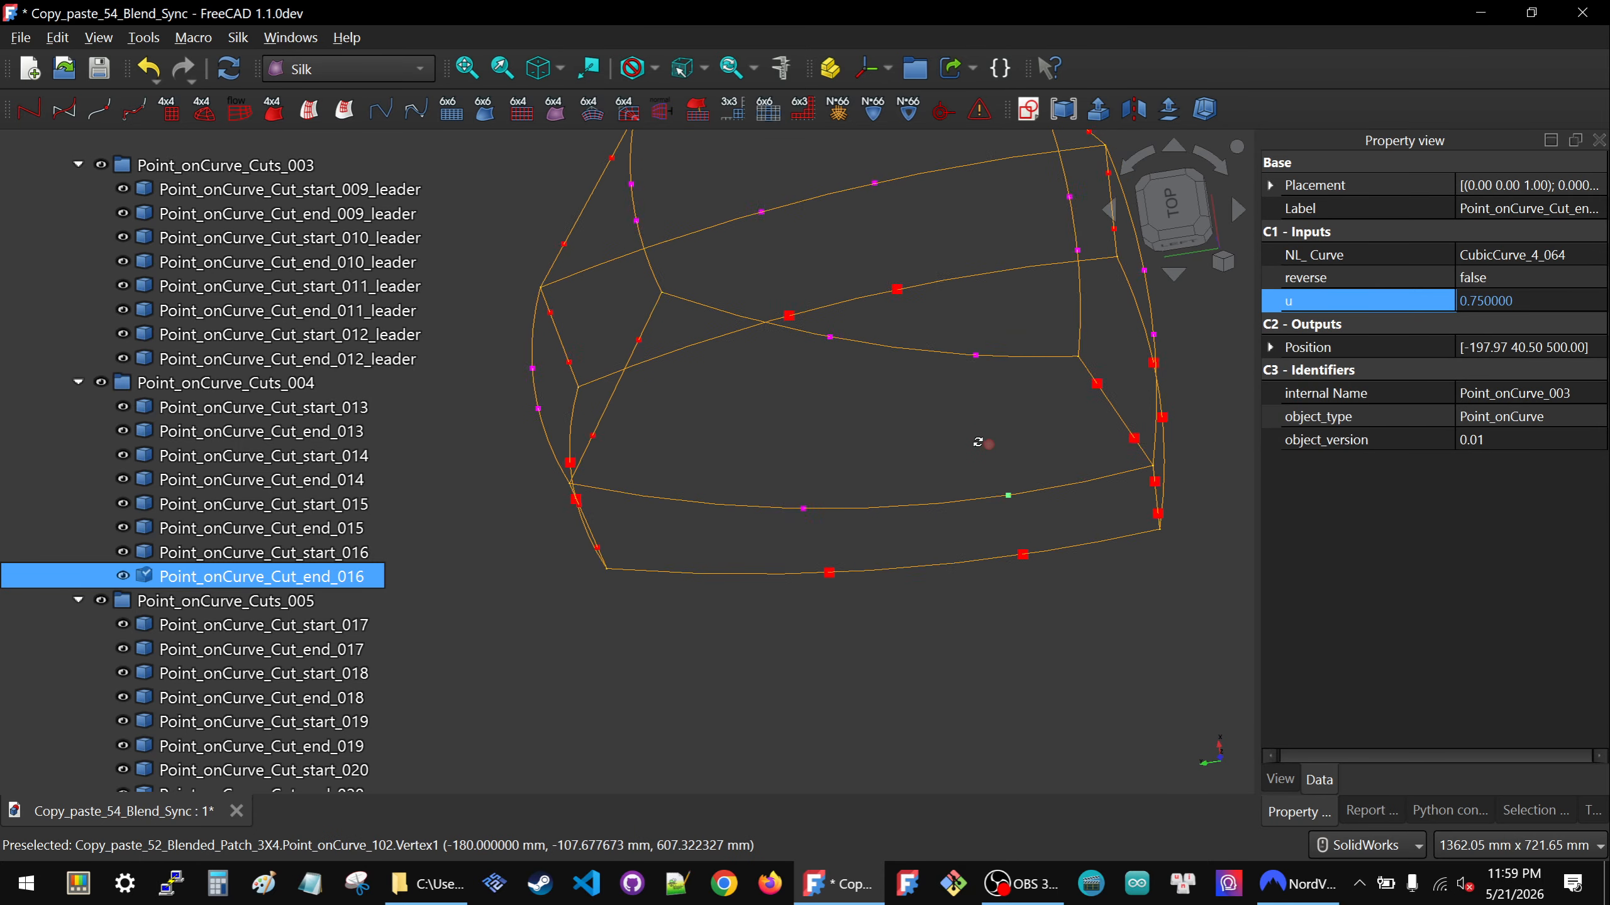
Apply the copied expression <<Point_onCurve_Cut_end_012_leader>>.u to the u parameter of Point_onCurve_Cut_end_020 on the upper curve and clear the selection.
{"action": "left_click", "coordinate": [979, 368]}
{"action": "left_click", "coordinate": [978, 362]}
{"action": "left_click", "coordinate": [1451, 302]}
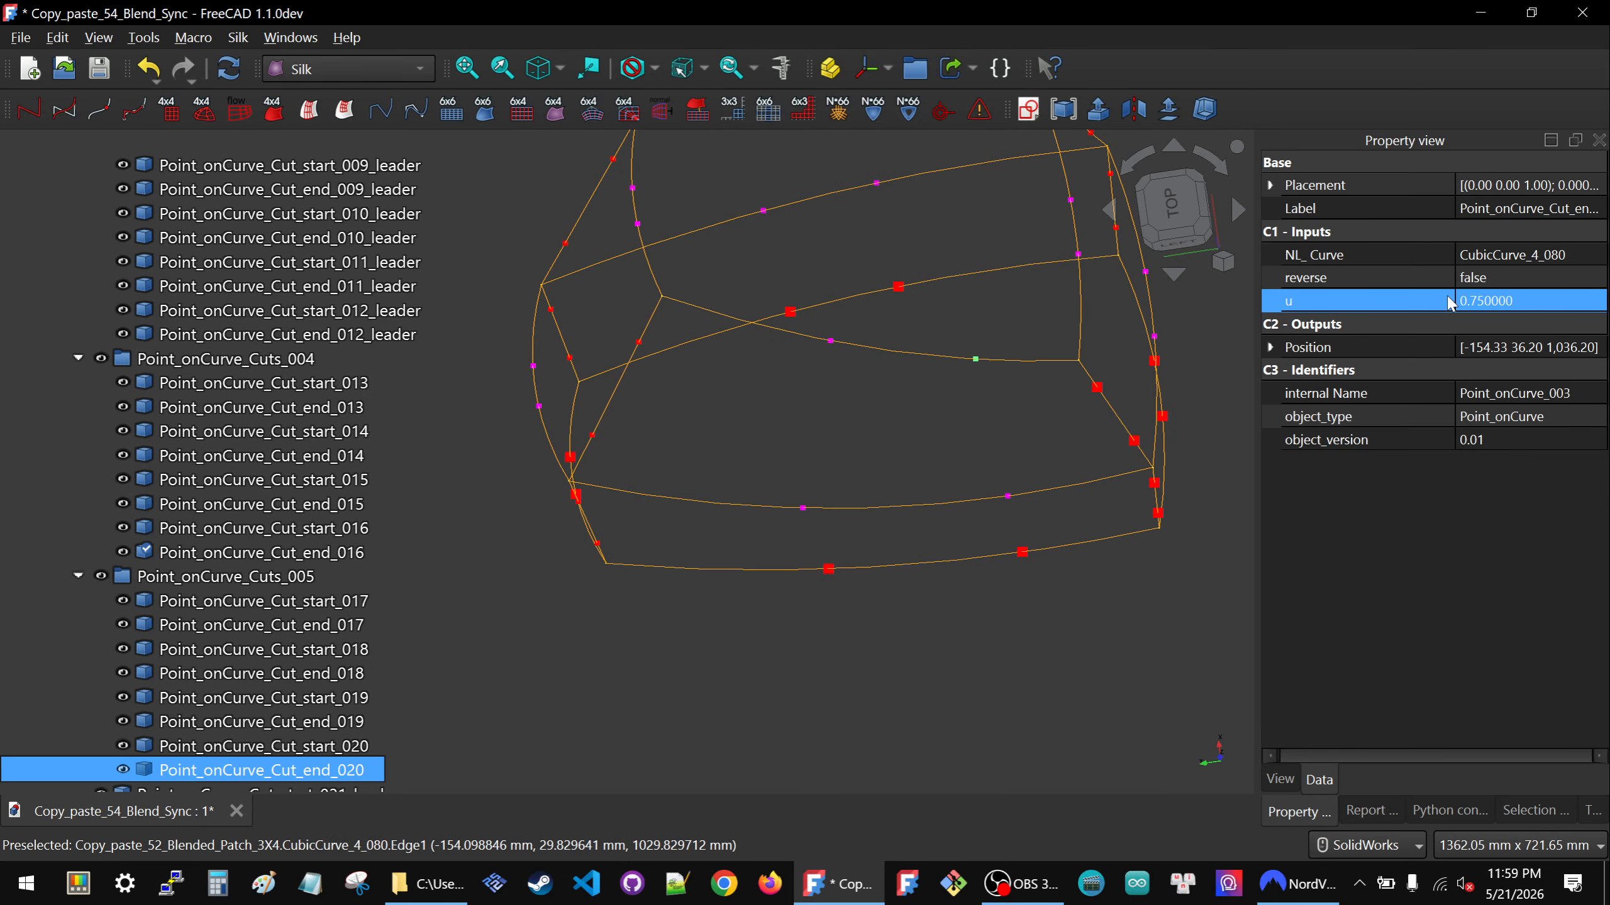
{"action": "left_click", "coordinate": [1552, 300]}
{"action": "left_click", "coordinate": [1576, 303]}
{"action": "left_click_drag", "start_coordinate": [1540, 268], "coordinate": [972, 329]}
{"action": "key", "text": "ctrl+v"}
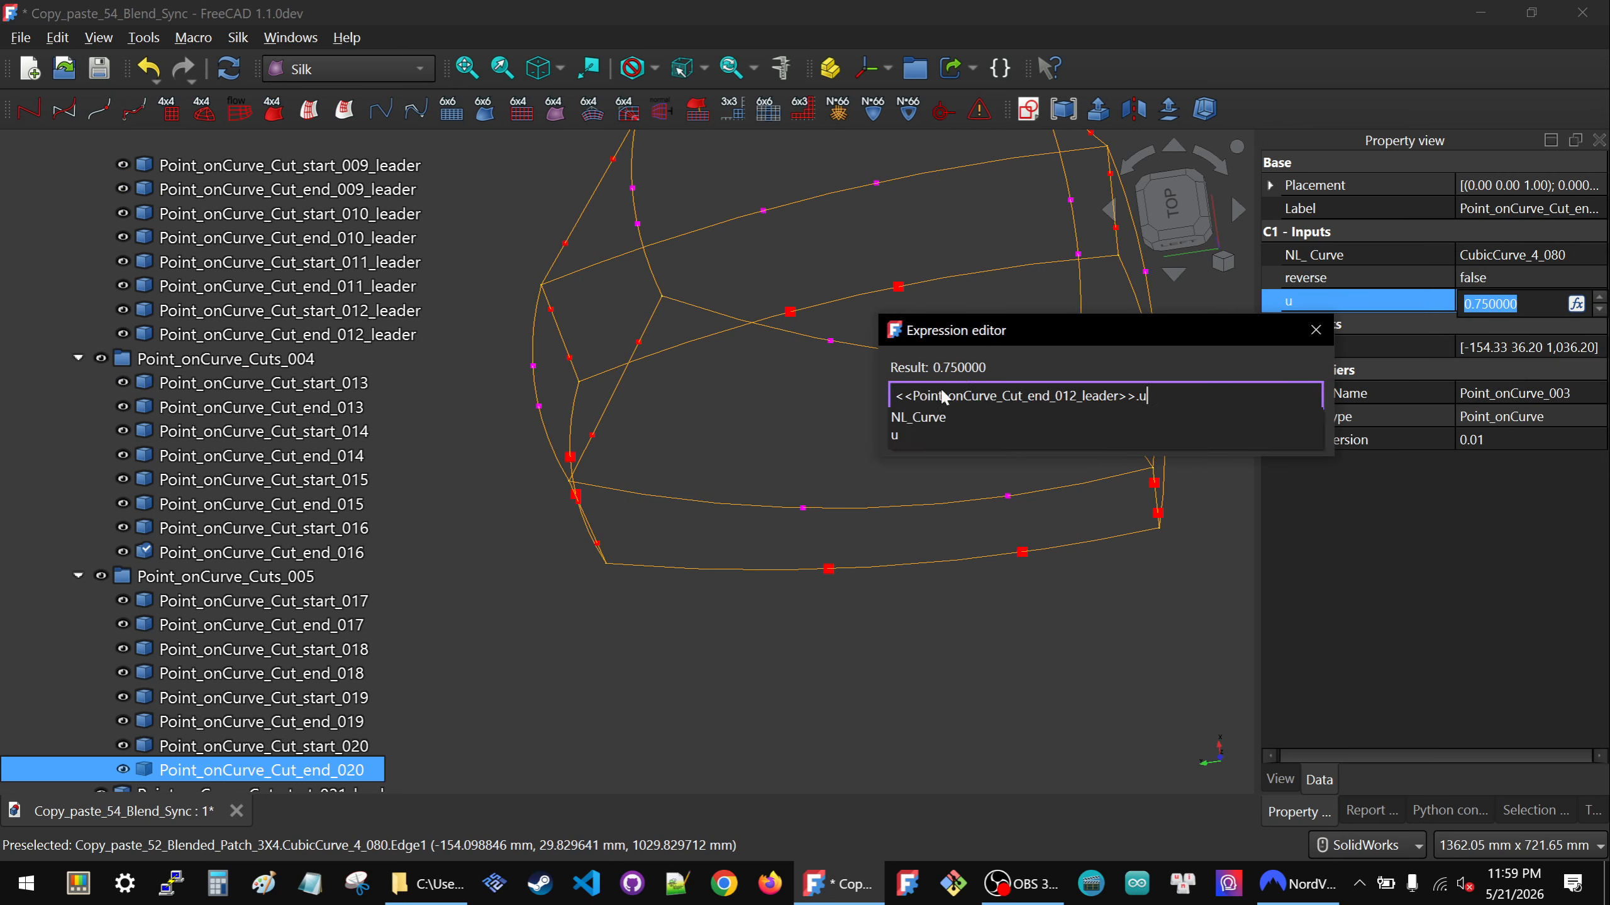
{"action": "left_click", "coordinate": [911, 435]}
{"action": "left_click", "coordinate": [1078, 427]}
{"action": "left_click", "coordinate": [881, 436]}
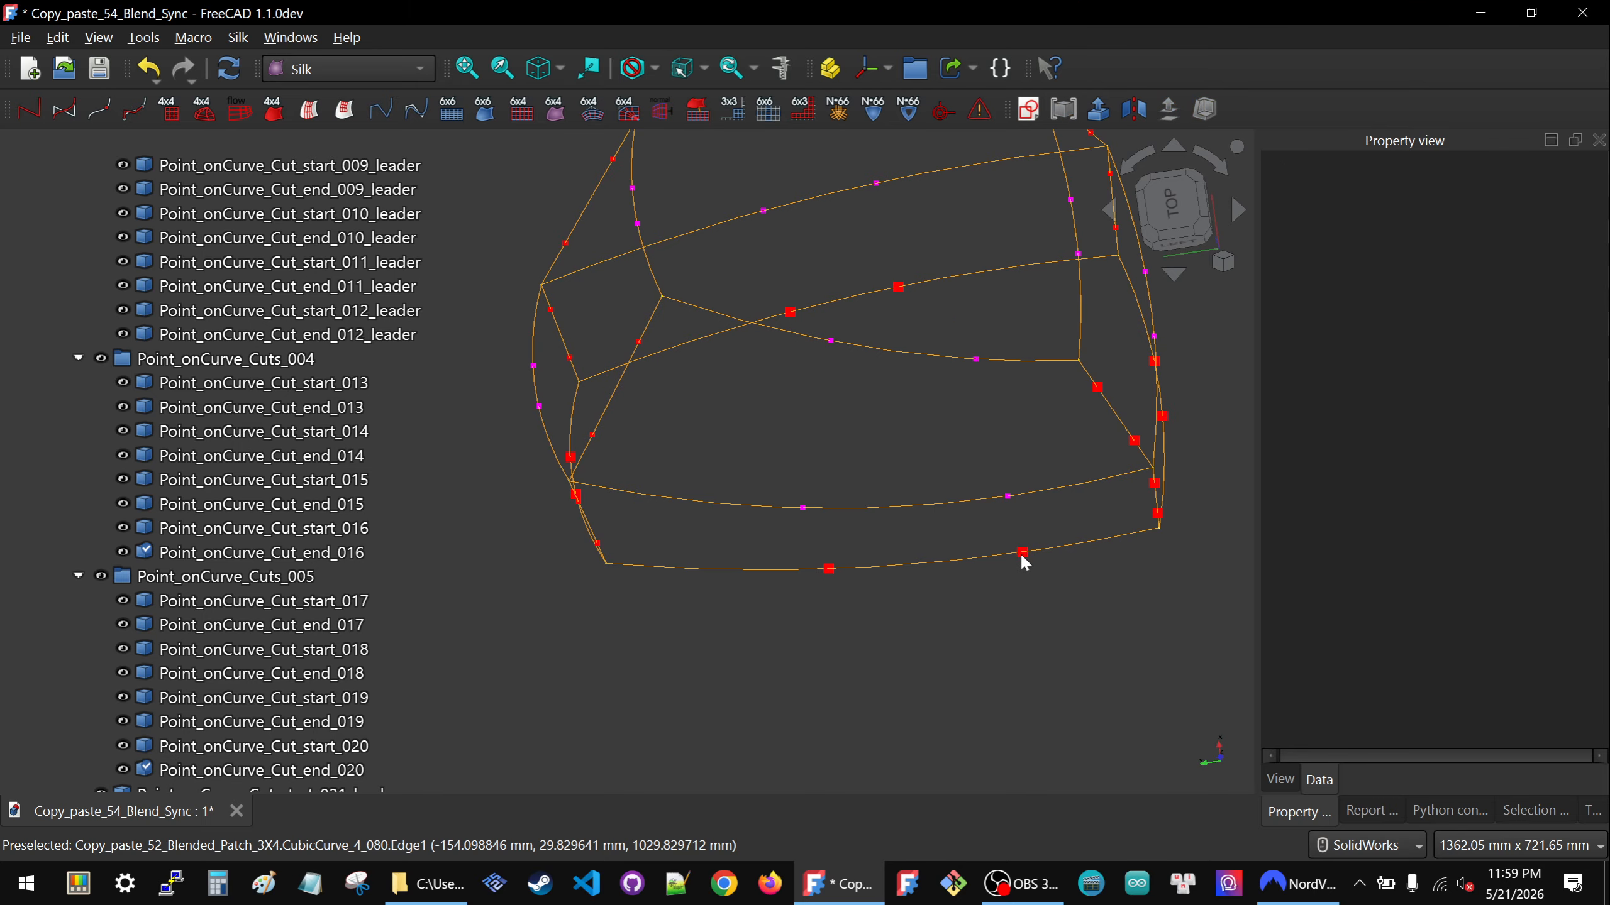
Set the u parameter of the Point_onCurve_Cut_end_012_leader point on the lower front curve to 0.6.
{"action": "left_click", "coordinate": [1022, 552]}
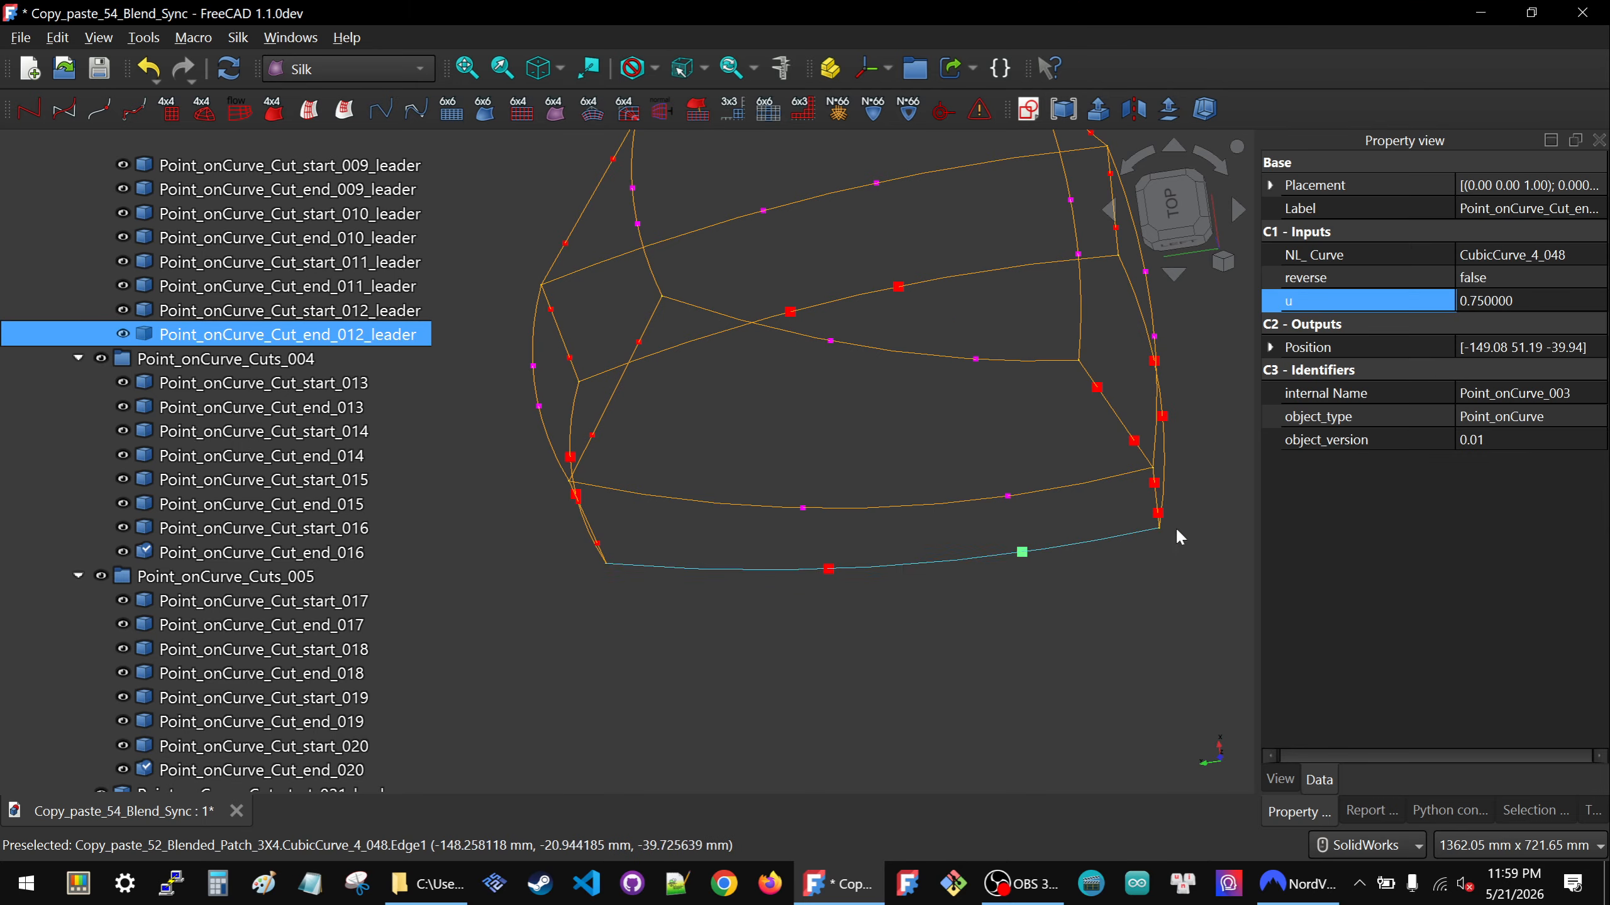
{"action": "left_click", "coordinate": [1532, 299]}
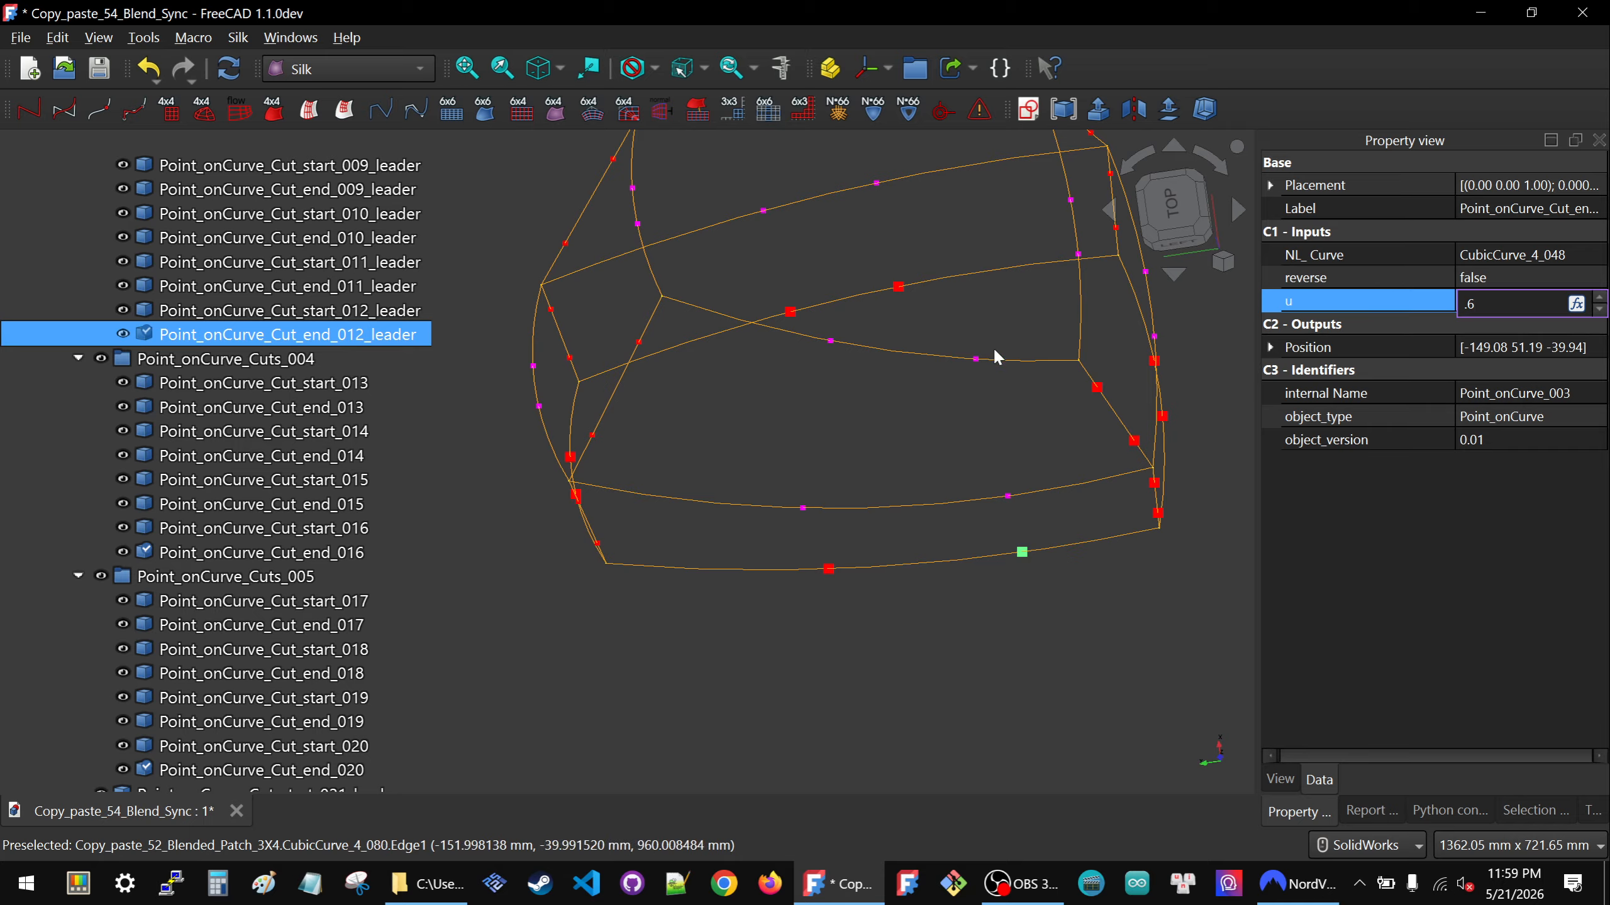
{"action": "key", "text": "Return"}
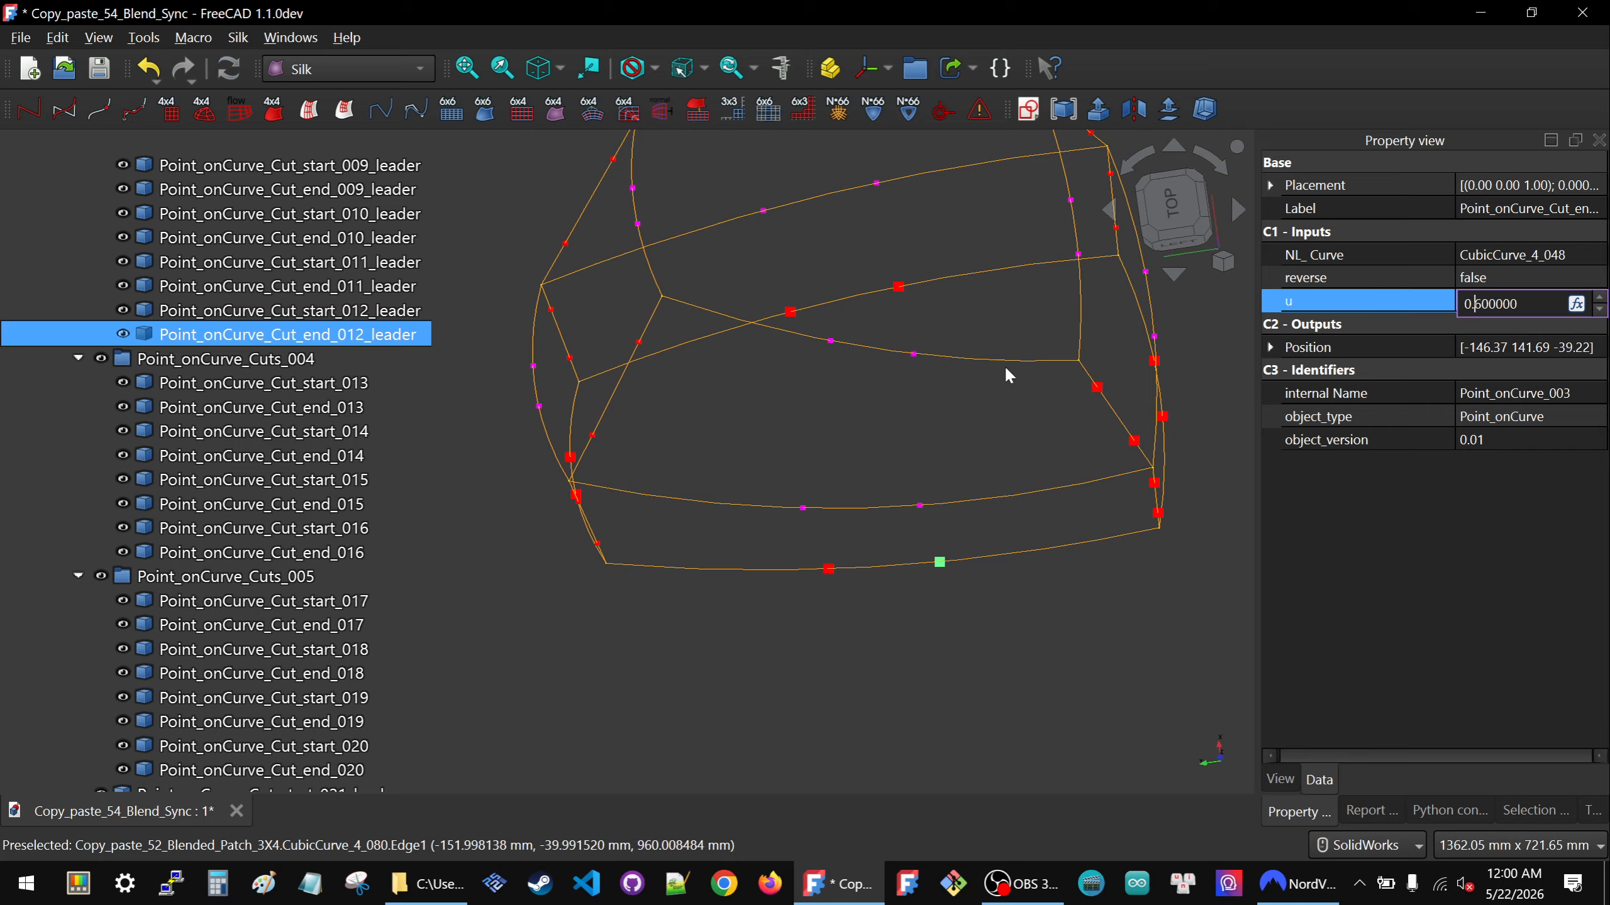
{"action": "left_click", "coordinate": [930, 452]}
{"action": "scroll", "coordinate": [922, 469], "scroll_direction": "down", "scroll_amount": 2}
{"action": "middle_click_drag", "start_coordinate": [906, 493], "coordinate": [880, 349]}
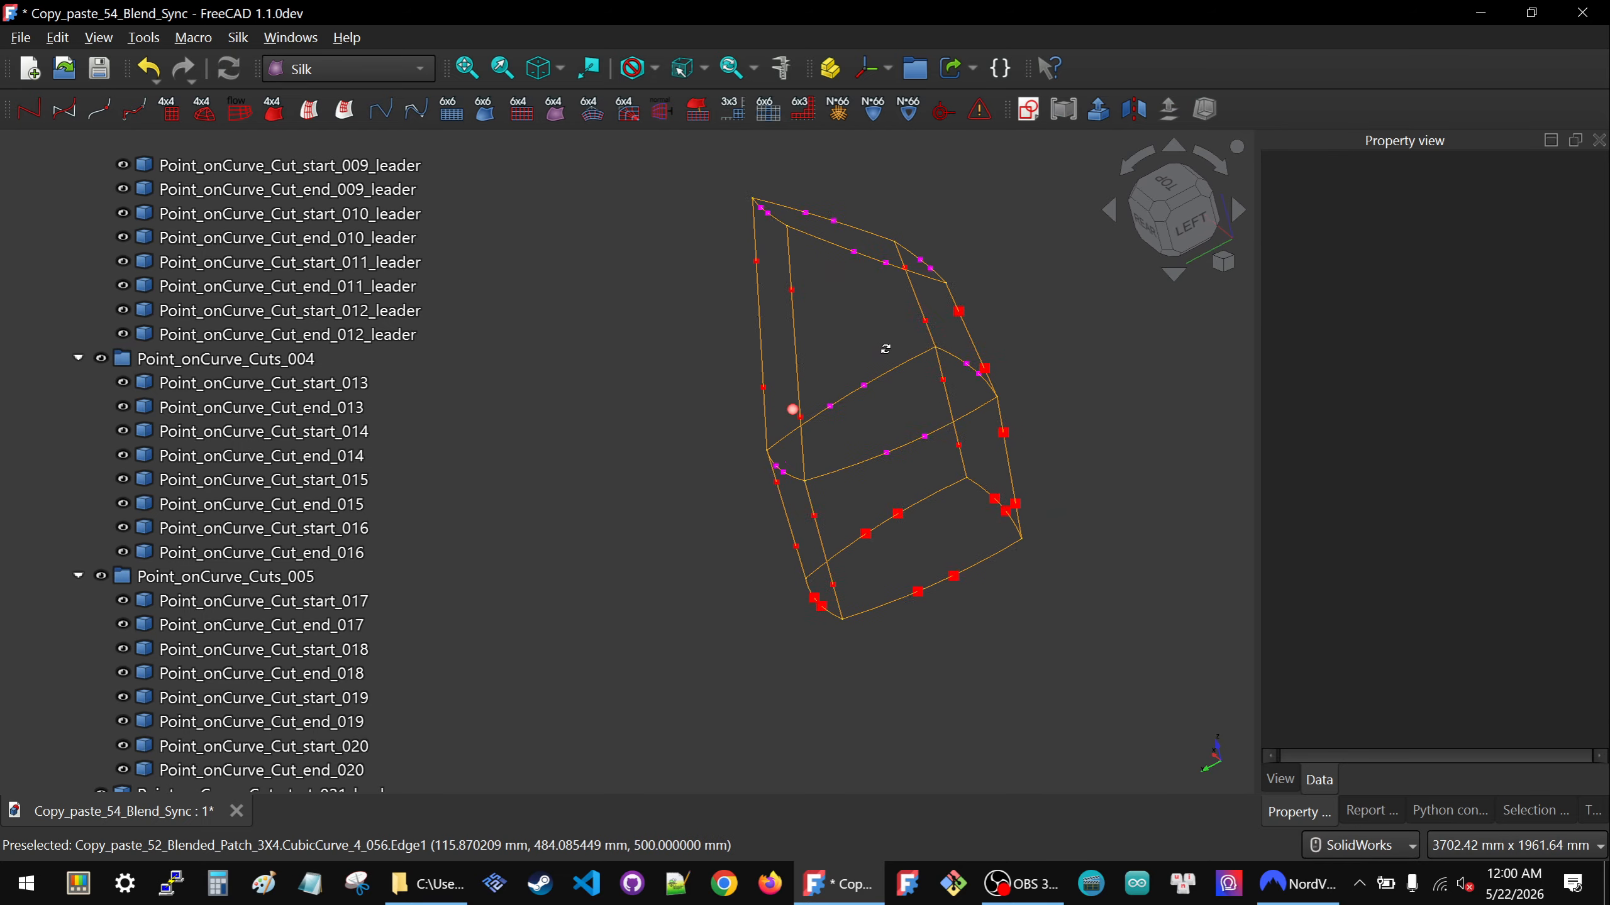
Collapse the Point_onCurve_Cuts_003, Point_onCurve_Cuts_004 and Point_onCurve_Cuts_005 groups in the tree and hide them.
{"action": "scroll", "coordinate": [305, 346], "scroll_direction": "up", "scroll_amount": 5}
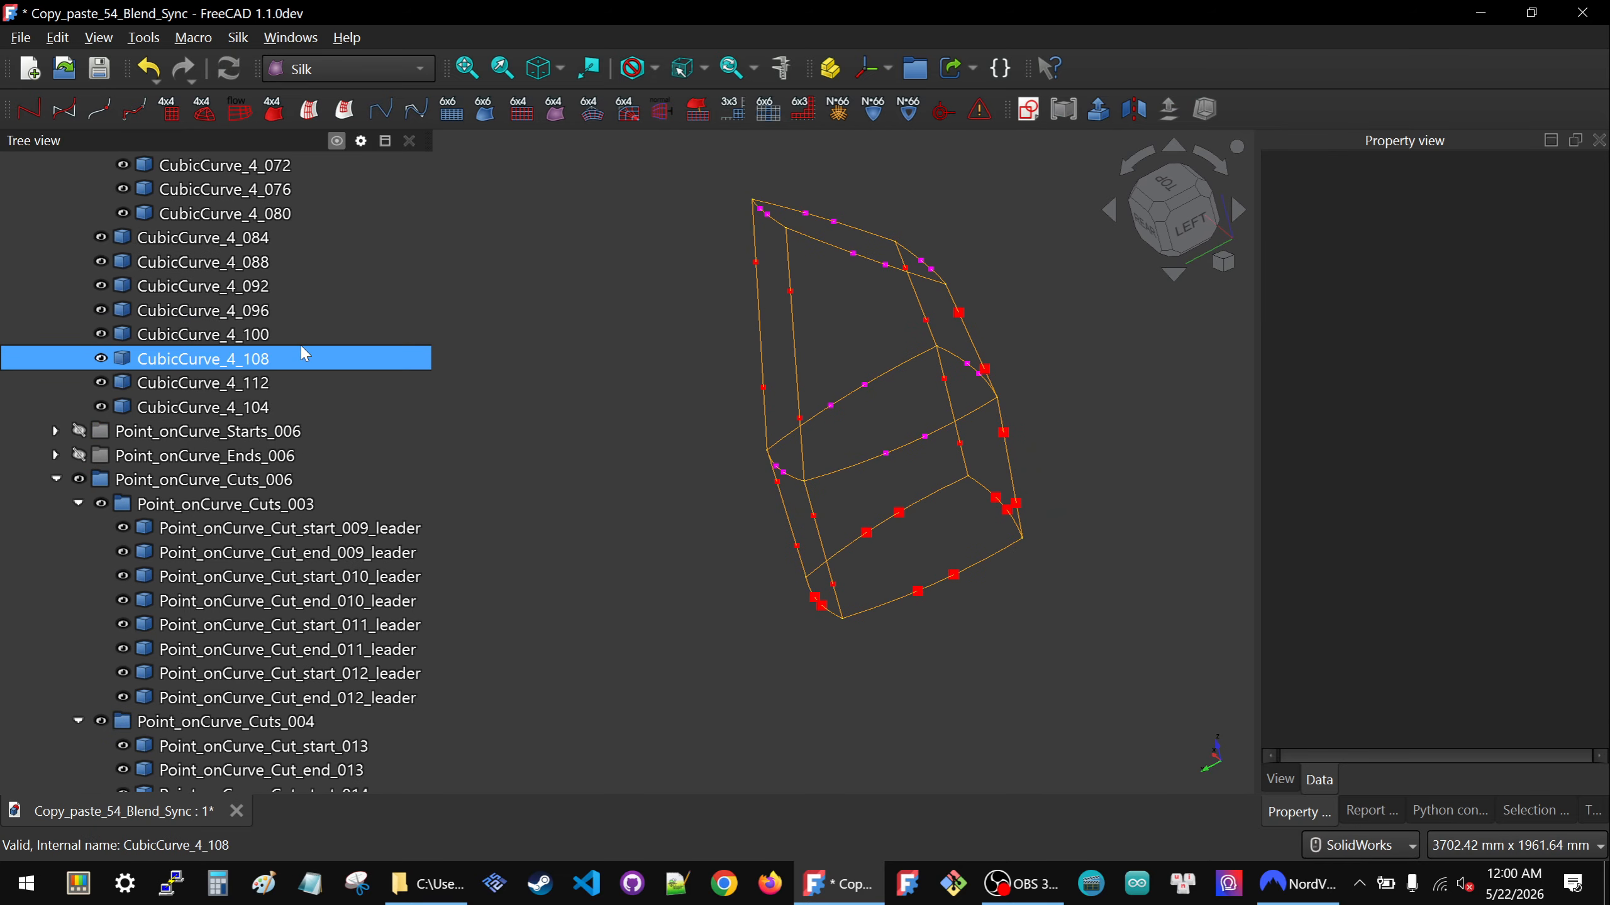
{"action": "left_click", "coordinate": [78, 504]}
{"action": "left_click", "coordinate": [78, 527]}
{"action": "left_click", "coordinate": [78, 552]}
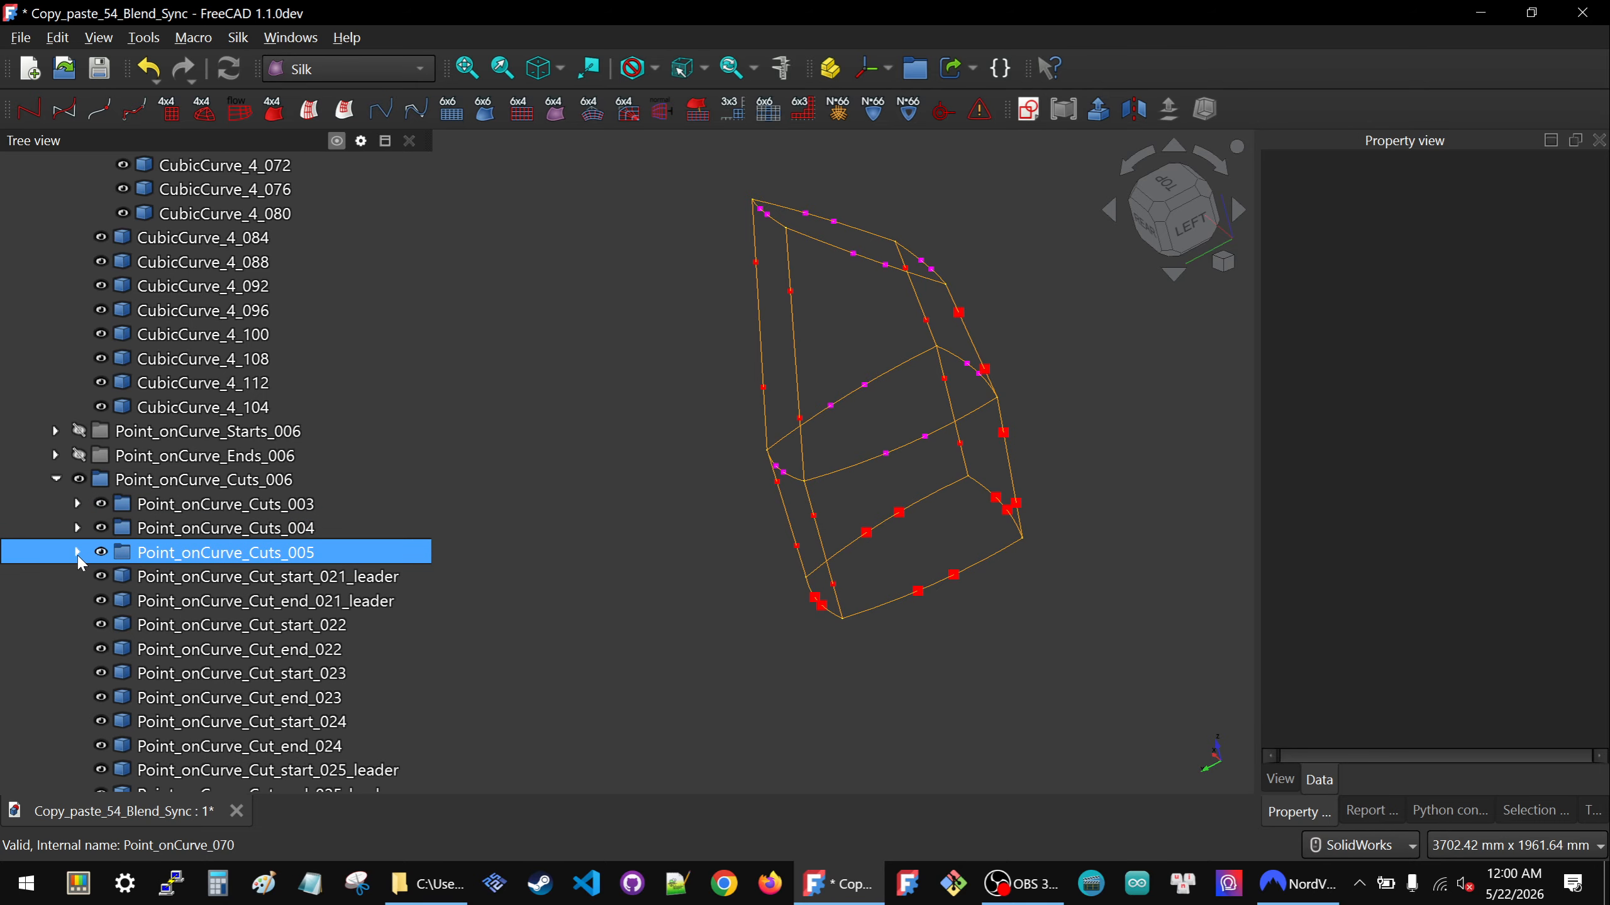
{"action": "left_click", "coordinate": [161, 509]}
{"action": "key", "text": "space"}
{"action": "left_click", "coordinate": [157, 531]}
{"action": "key", "text": "space"}
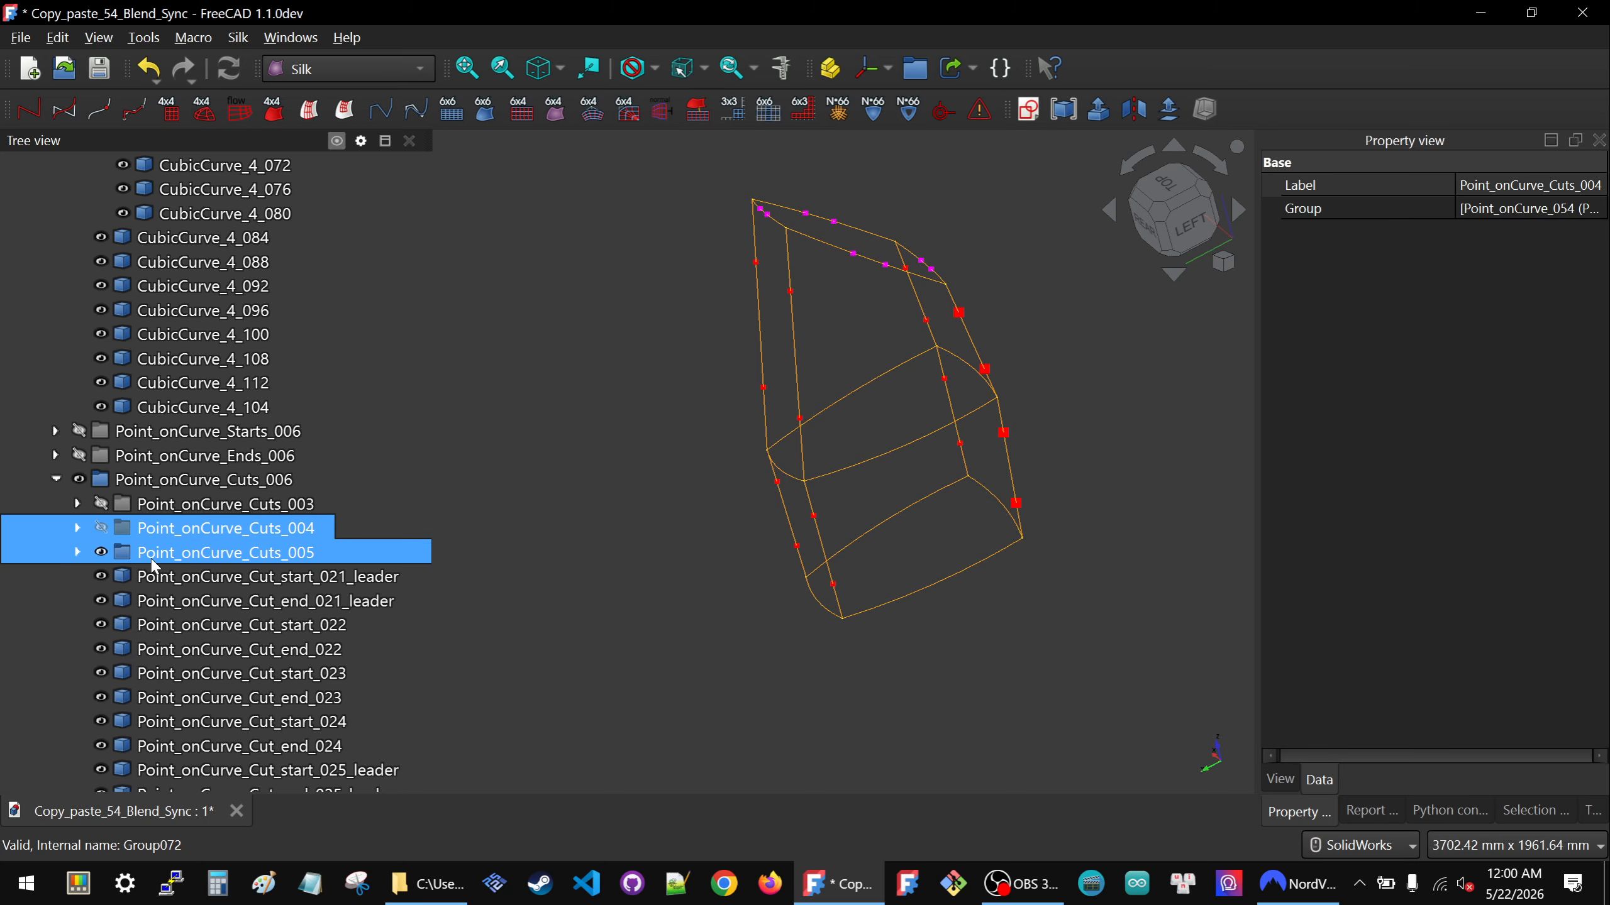
{"action": "left_click", "coordinate": [151, 557]}
{"action": "key", "text": "space"}
{"action": "left_click", "coordinate": [747, 550]}
{"action": "mouse_move", "coordinate": [747, 549]}
{"action": "middle_mouse_down"}
{"action": "mouse_move", "coordinate": [723, 503]}
{"action": "mouse_move", "coordinate": [671, 529]}
{"action": "mouse_move", "coordinate": [860, 366]}
{"action": "mouse_move", "coordinate": [924, 363]}
{"action": "middle_mouse_up"}
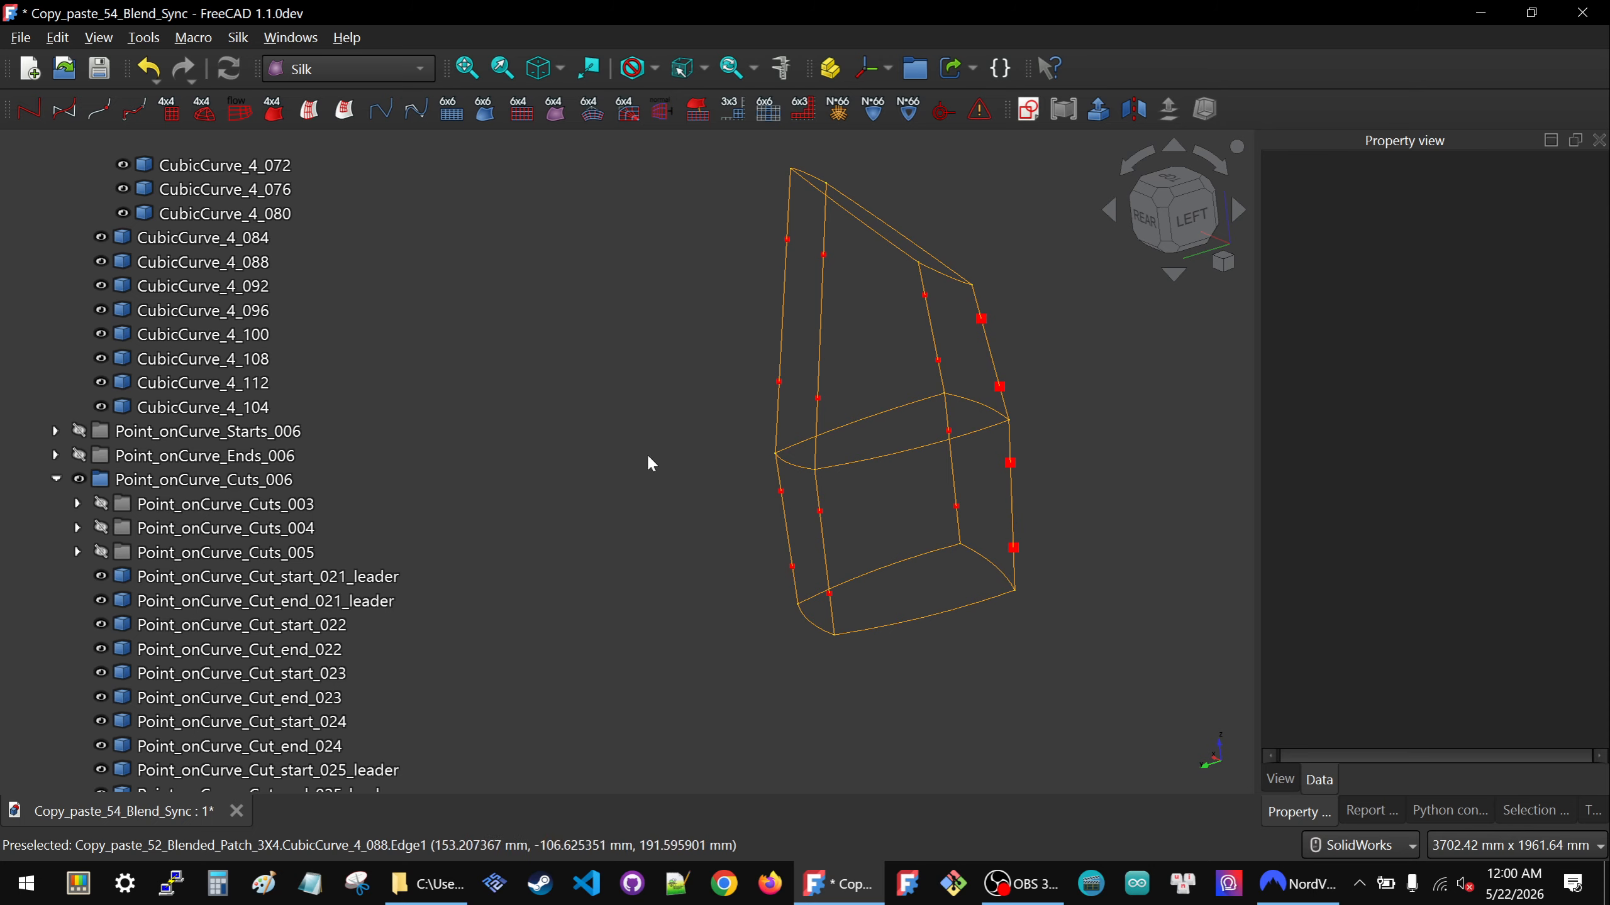
Set the point color of the cut points from Point_onCurve_Cut_start_022 through Point_onCurve_Cut_end_024 to magenta (#ff00ff).
{"action": "left_click", "coordinate": [371, 531]}
{"action": "scroll", "coordinate": [983, 413], "scroll_direction": "down", "scroll_amount": 2}
{"action": "scroll", "coordinate": [991, 409], "scroll_direction": "up", "scroll_amount": 2}
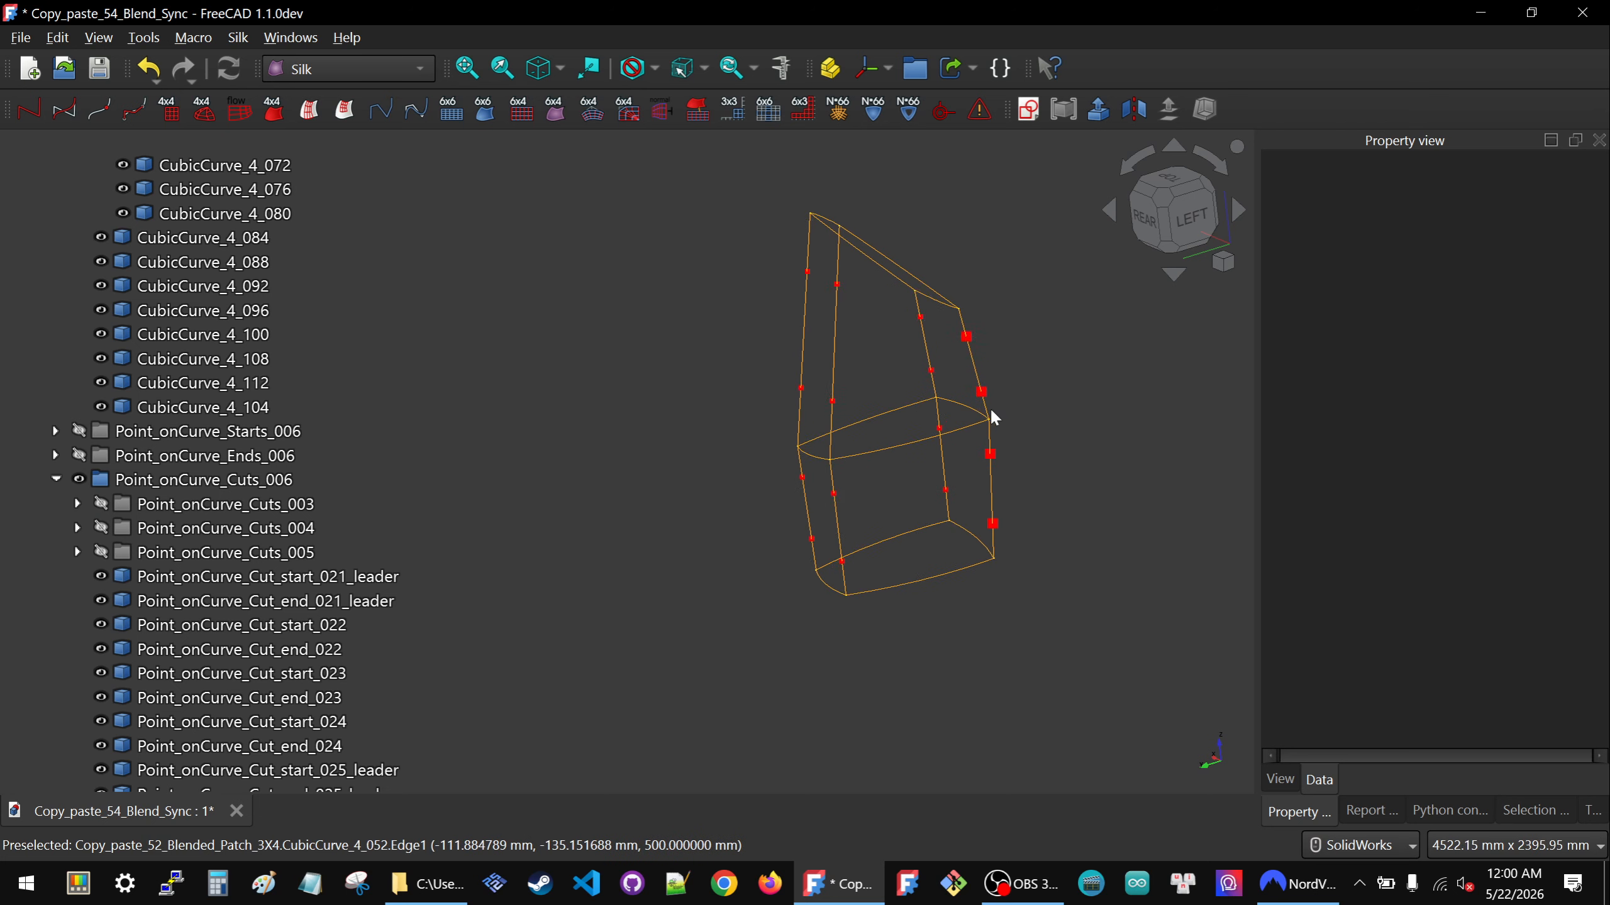
{"action": "scroll", "coordinate": [418, 444], "scroll_direction": "down", "scroll_amount": 5}
{"action": "scroll", "coordinate": [453, 388], "scroll_direction": "up", "scroll_amount": 2}
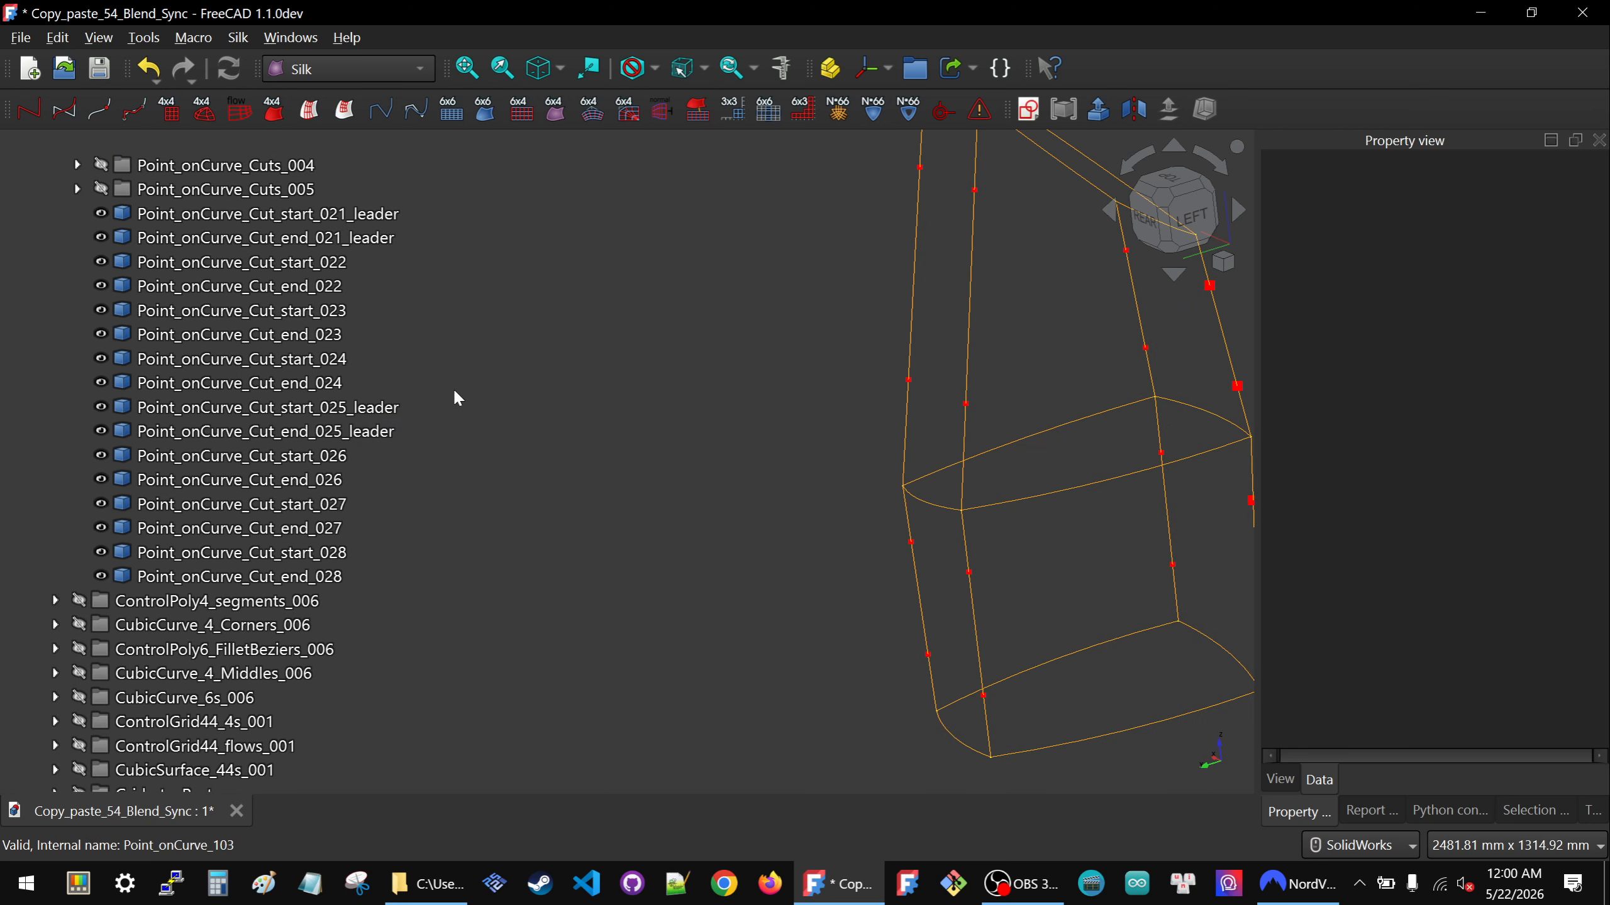
{"action": "scroll", "coordinate": [560, 456], "scroll_direction": "down", "scroll_amount": 1}
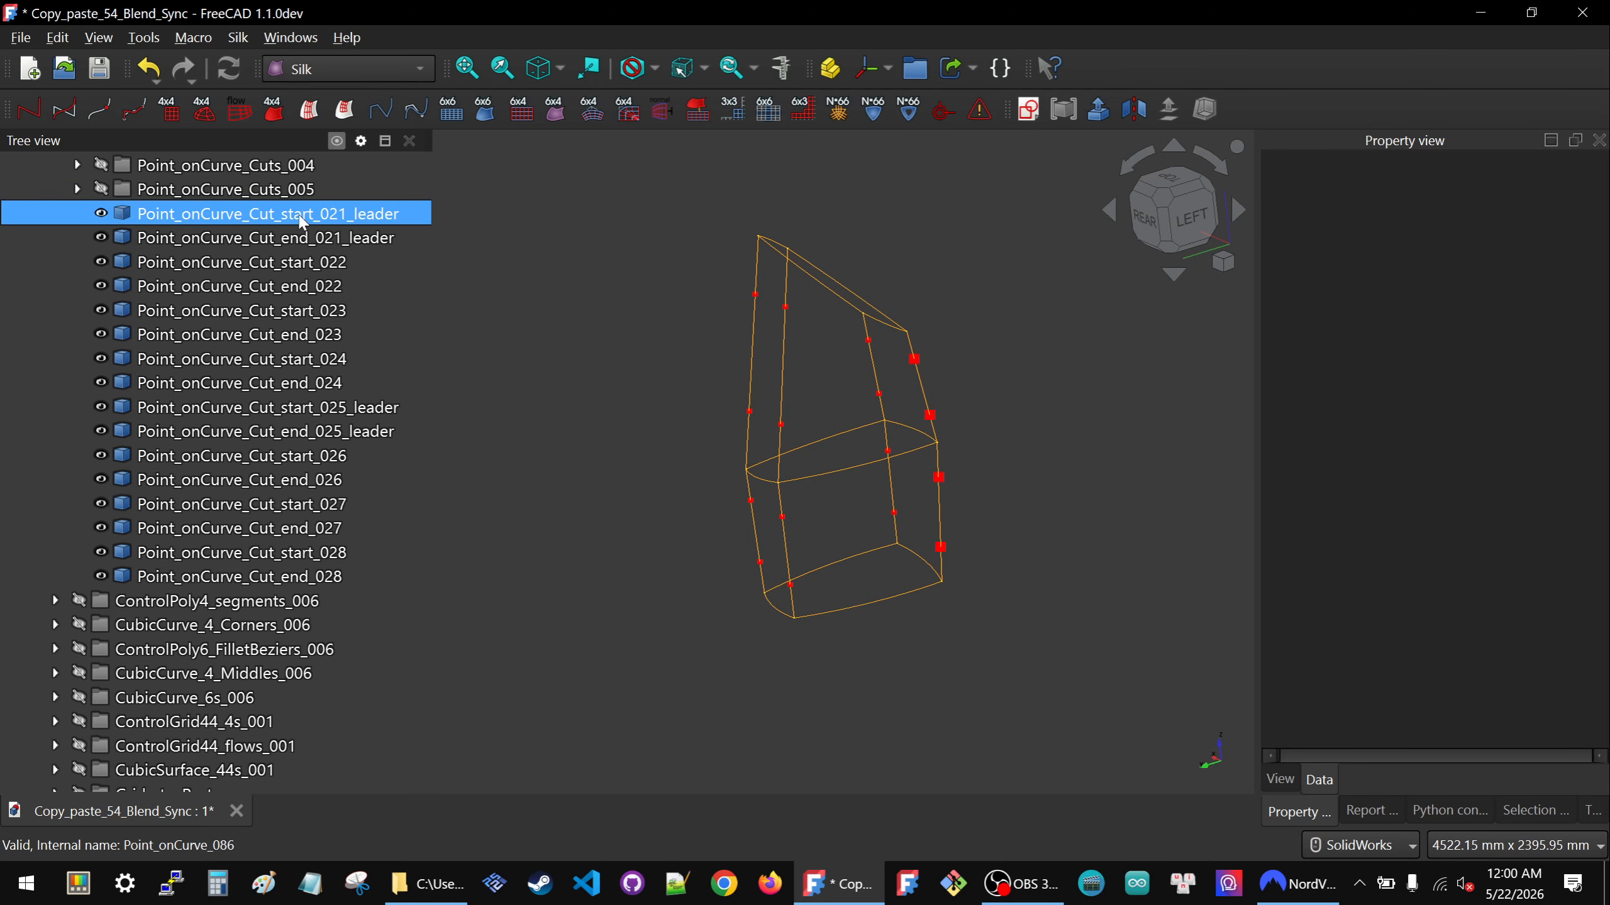
{"action": "left_click", "coordinate": [269, 265]}
{"action": "left_click", "coordinate": [268, 267]}
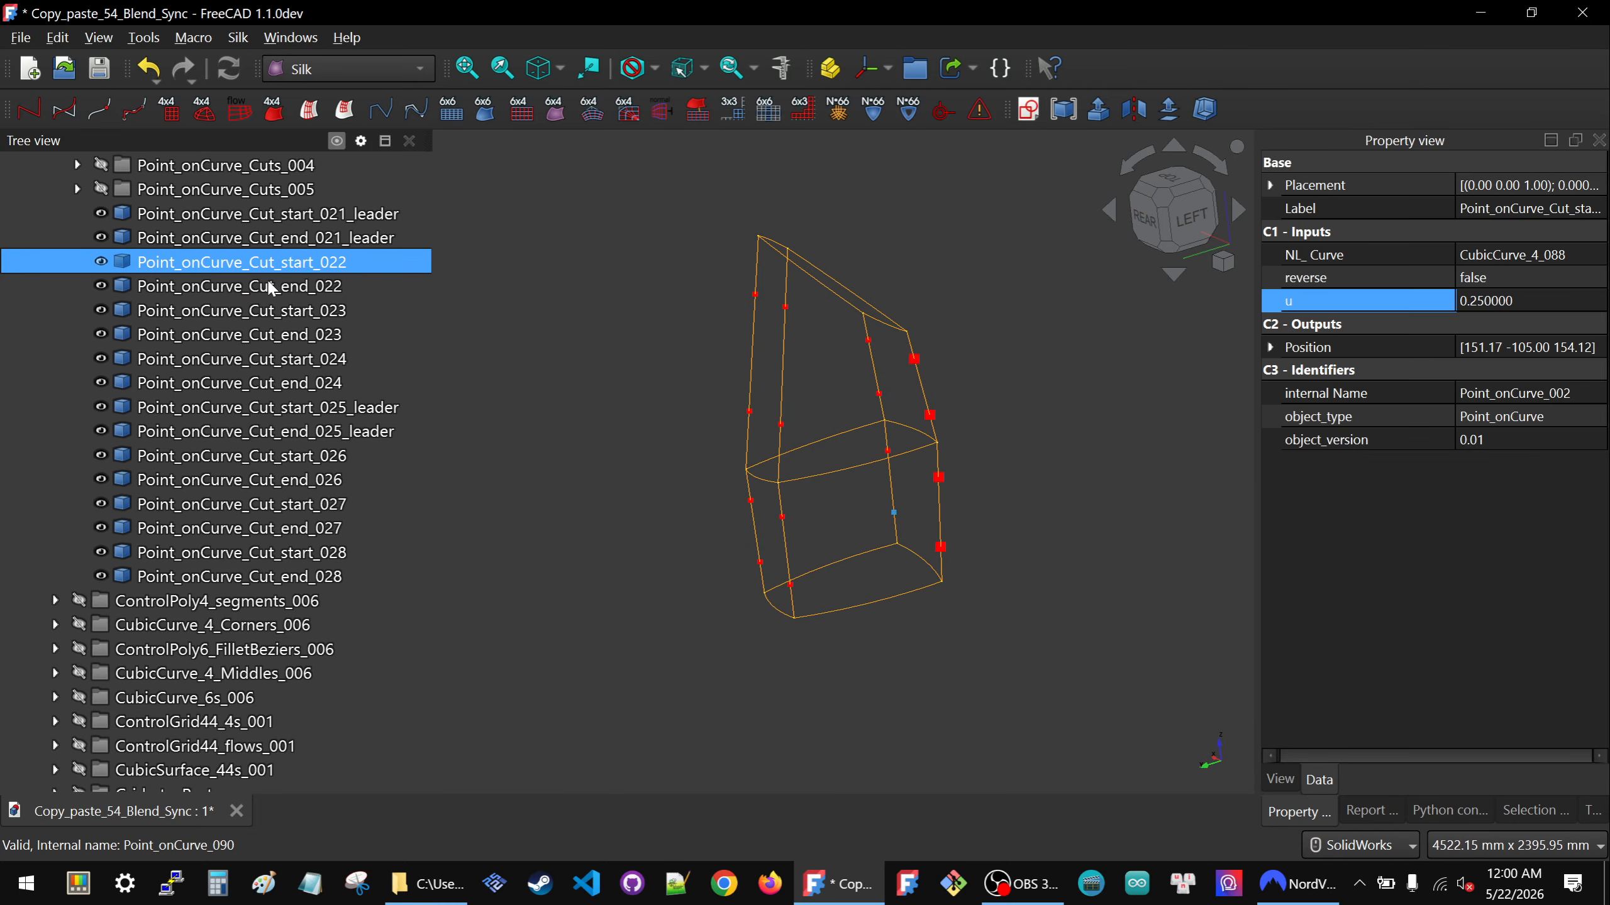
{"action": "left_click", "coordinate": [290, 382], "text": "shift"}
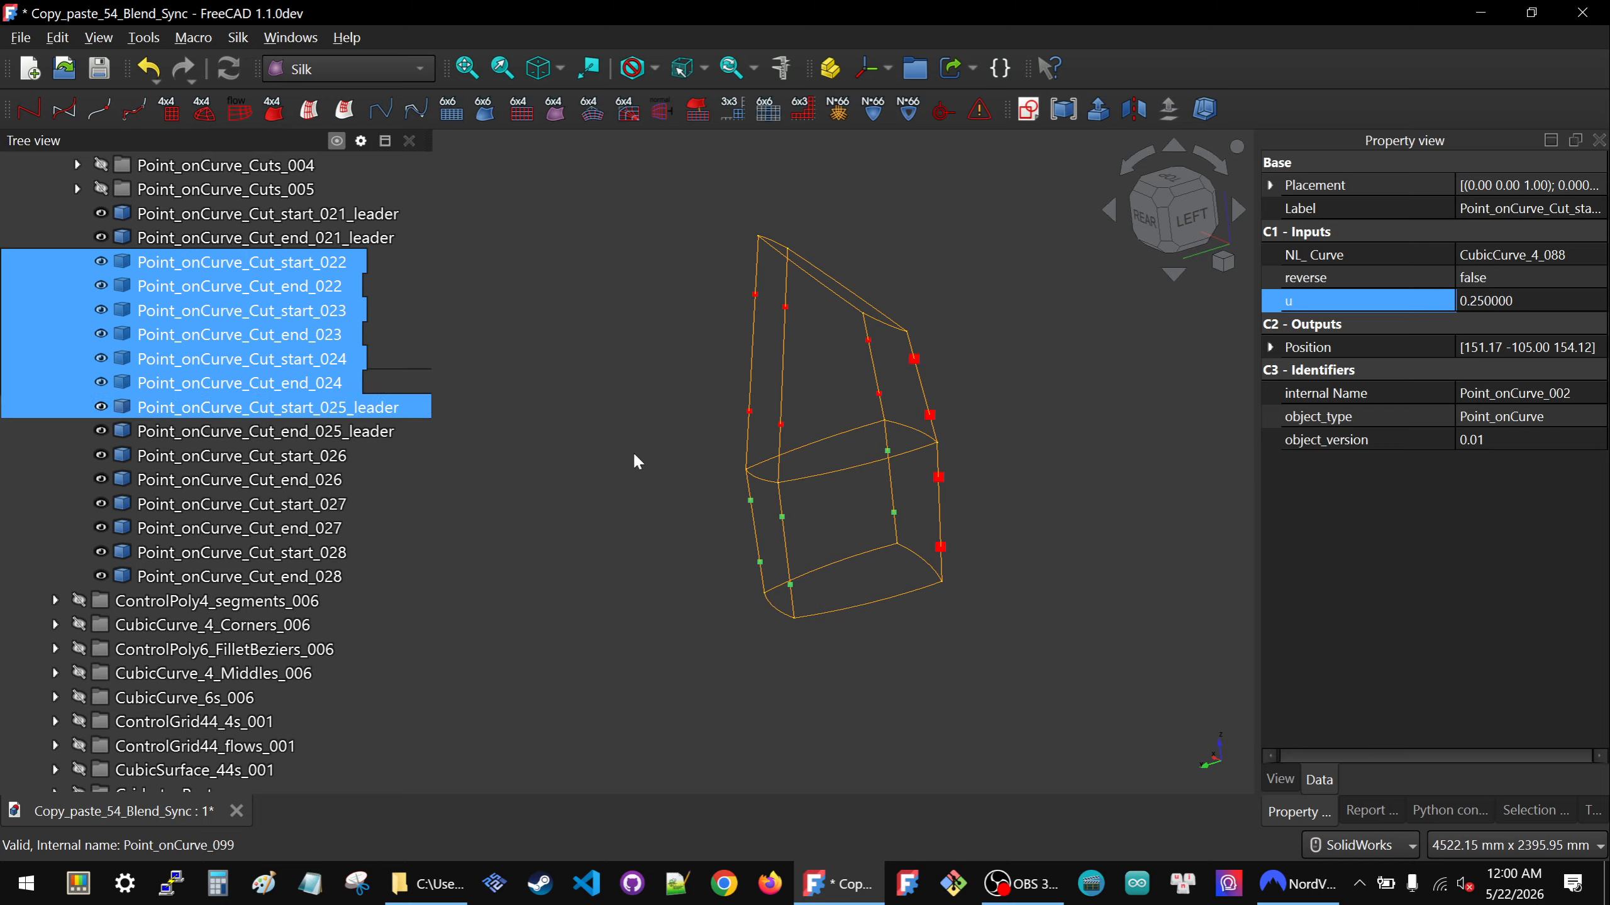
{"action": "left_click", "coordinate": [1280, 779]}
{"action": "left_click", "coordinate": [1476, 475]}
{"action": "left_click", "coordinate": [1471, 476]}
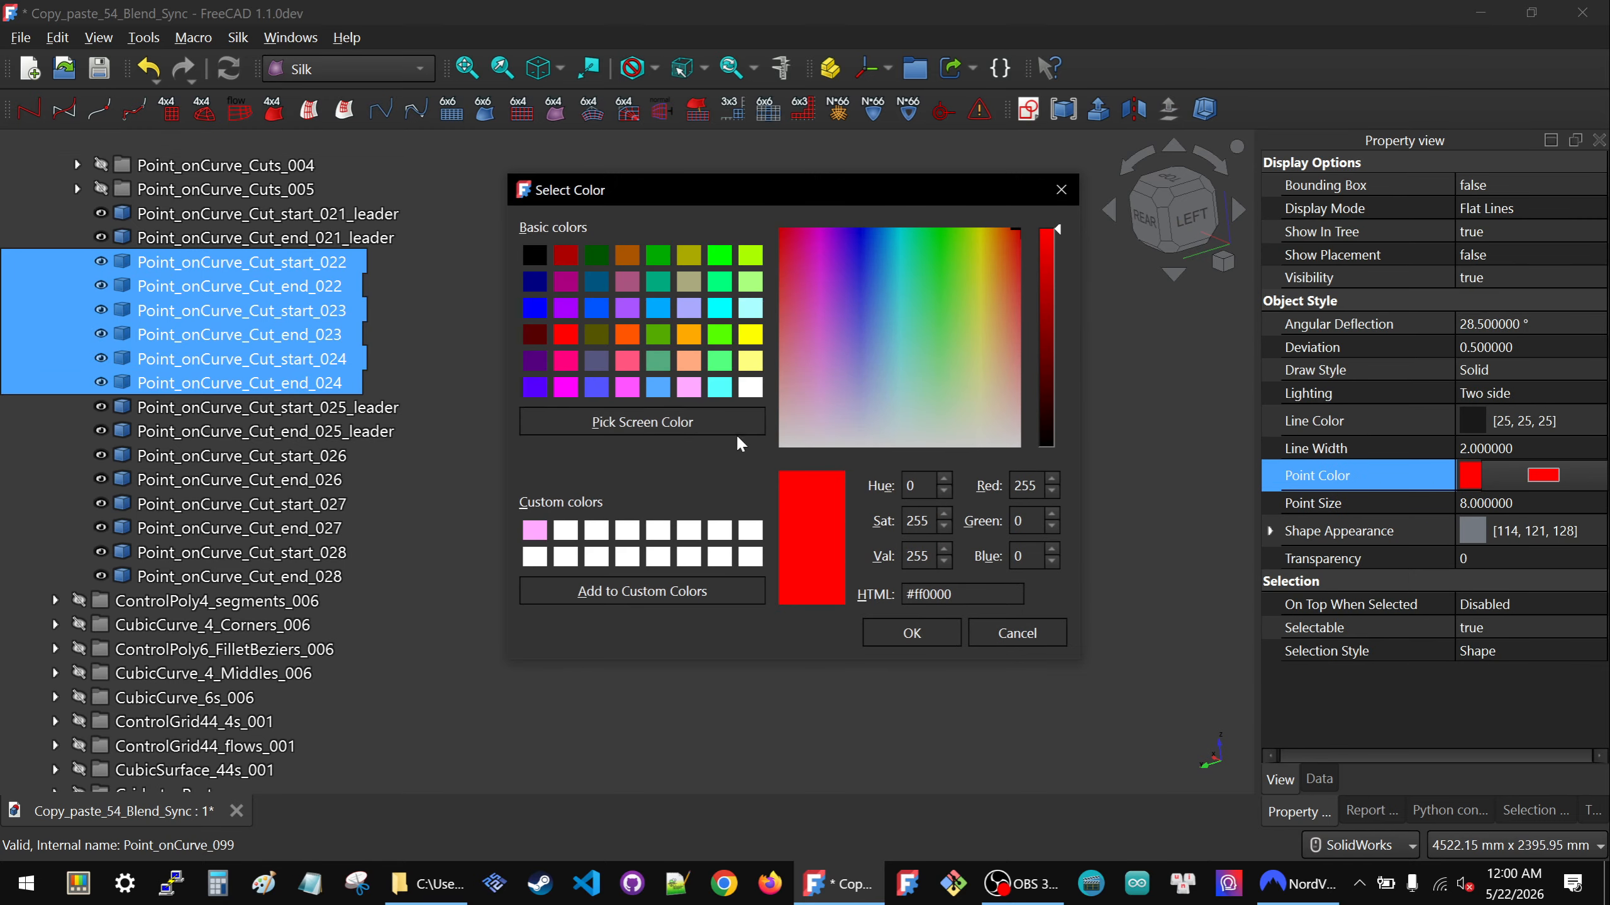
{"action": "left_click", "coordinate": [566, 386]}
{"action": "left_click", "coordinate": [914, 635]}
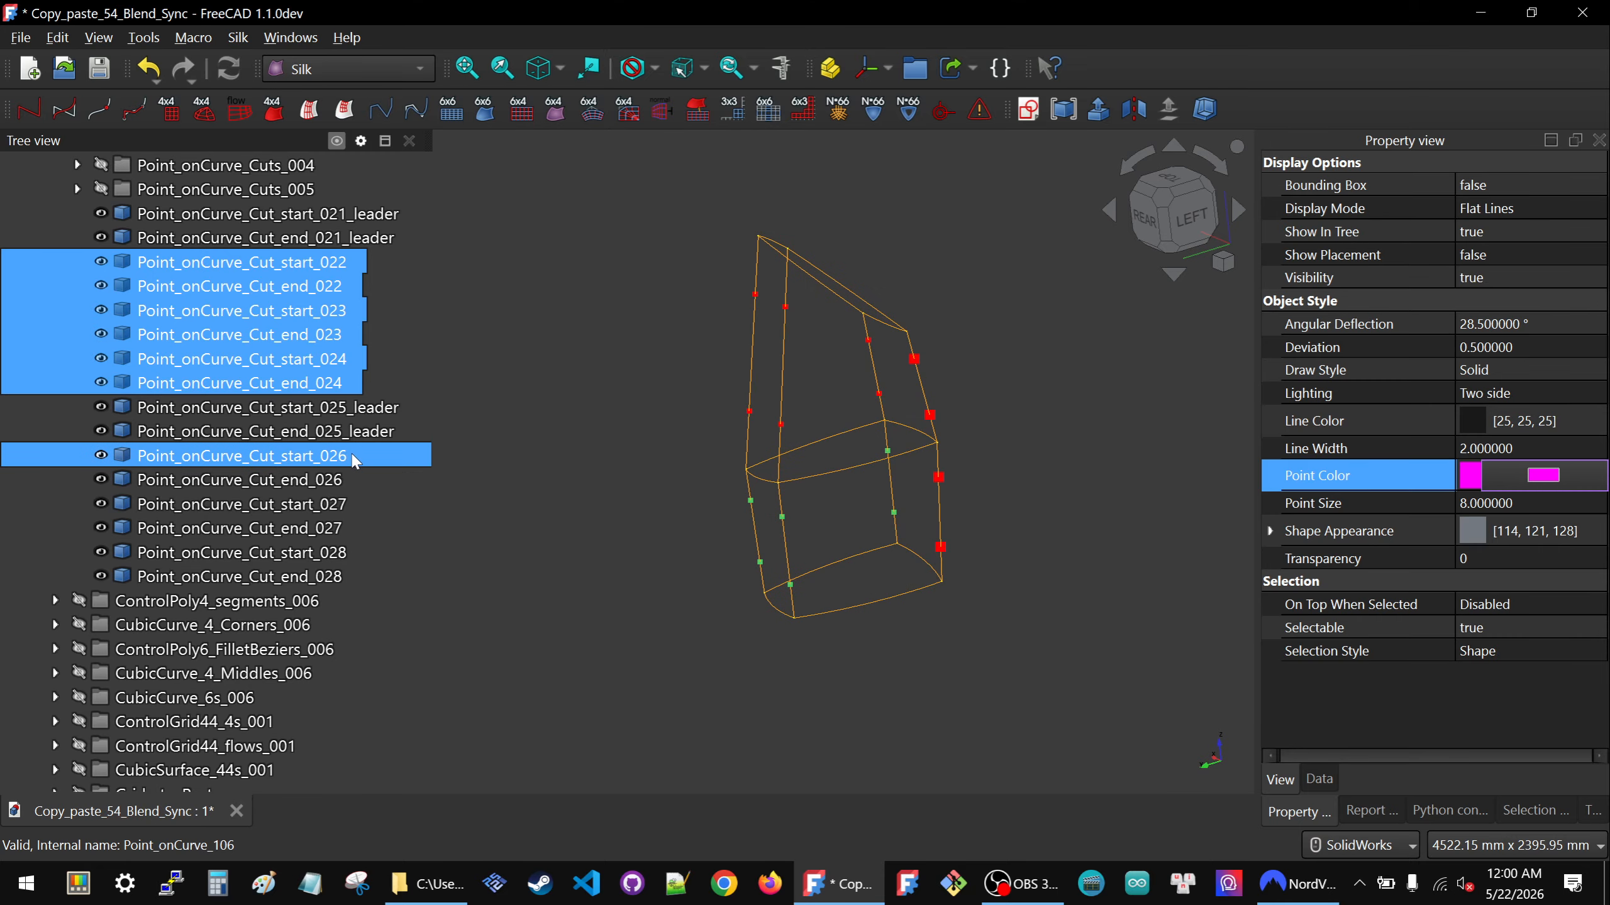
Set the point color of the cut points from Point_onCurve_Cut_start_026 through Point_onCurve_Cut_end_028 to magenta (#ff00ff).
{"action": "left_click", "coordinate": [241, 455]}
{"action": "left_click", "coordinate": [312, 578], "text": "shift"}
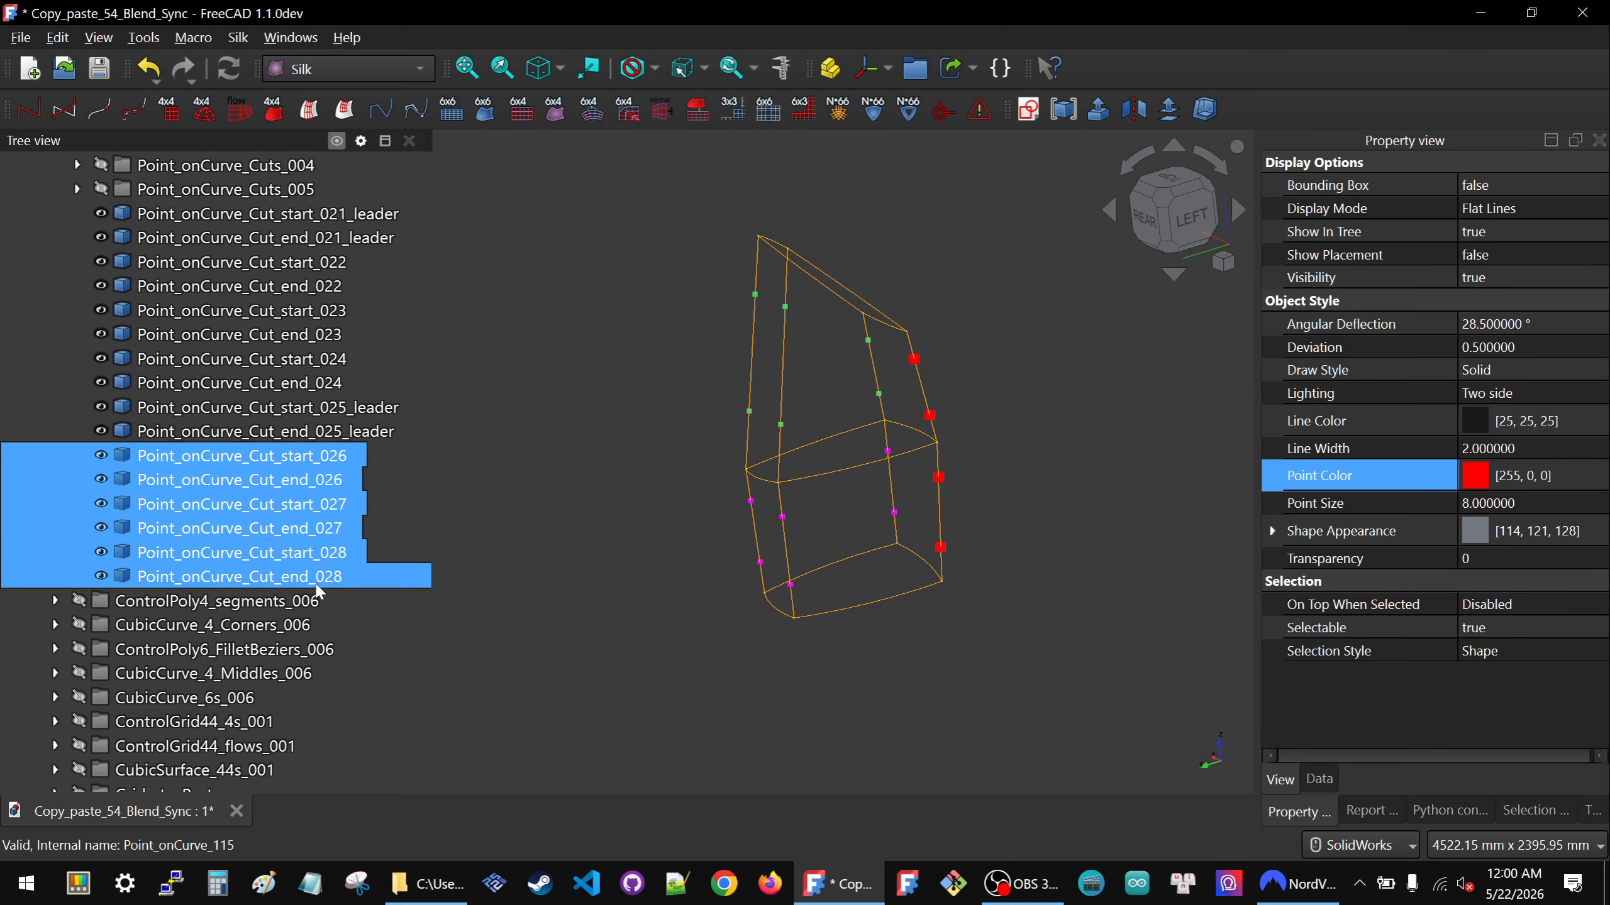
{"action": "left_click", "coordinate": [1477, 475]}
{"action": "left_click", "coordinate": [1480, 485]}
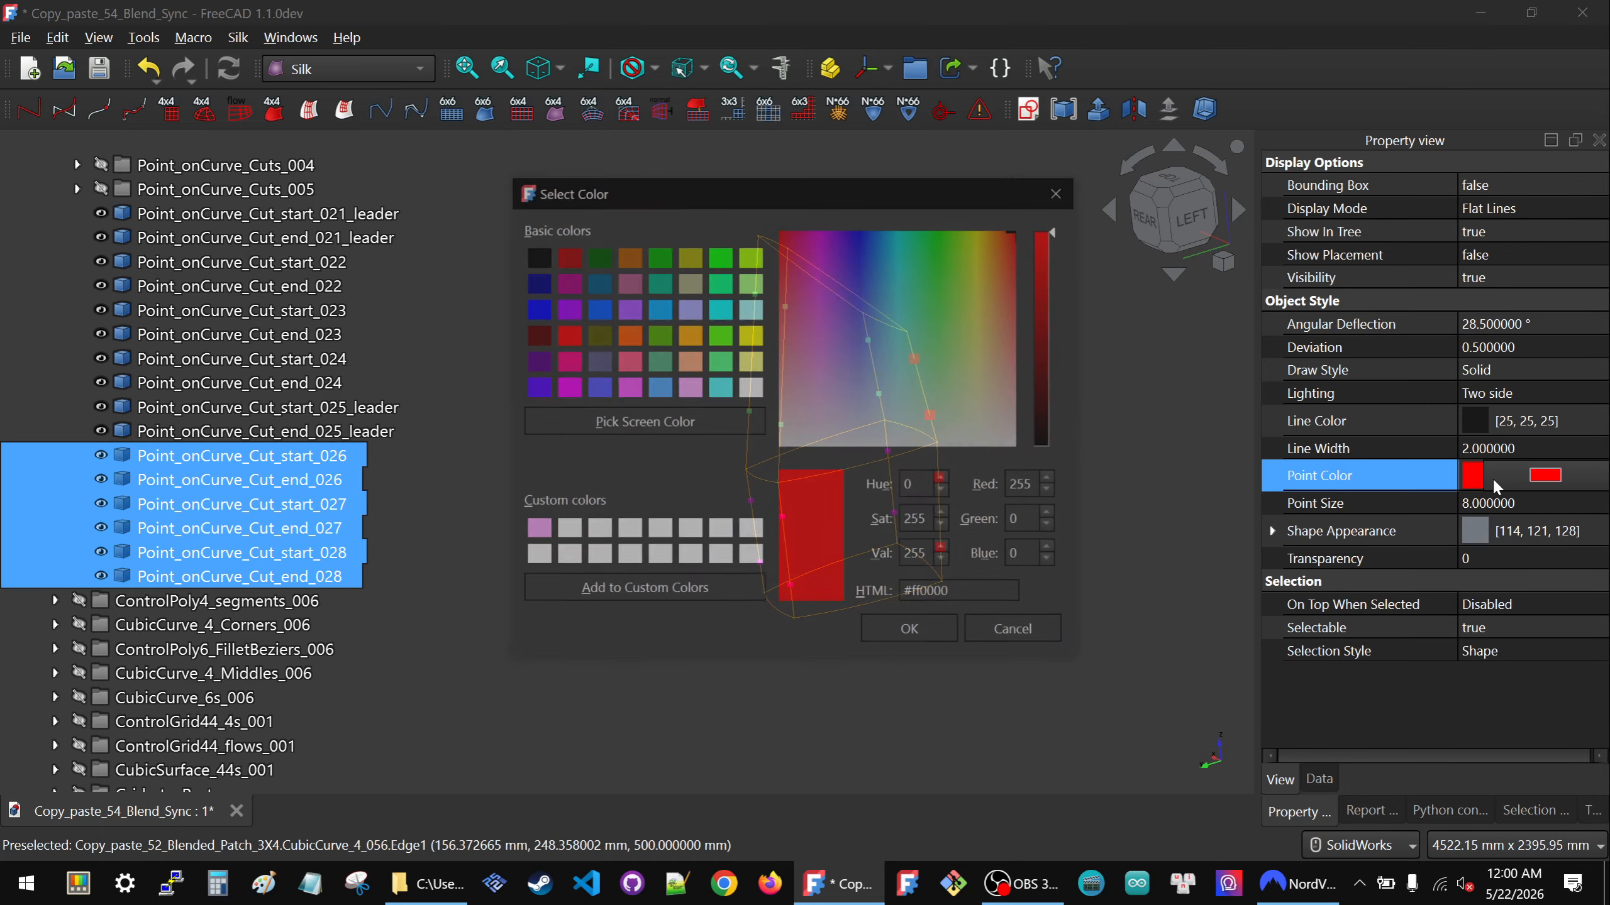
{"action": "left_click", "coordinate": [566, 387]}
{"action": "left_click", "coordinate": [913, 634]}
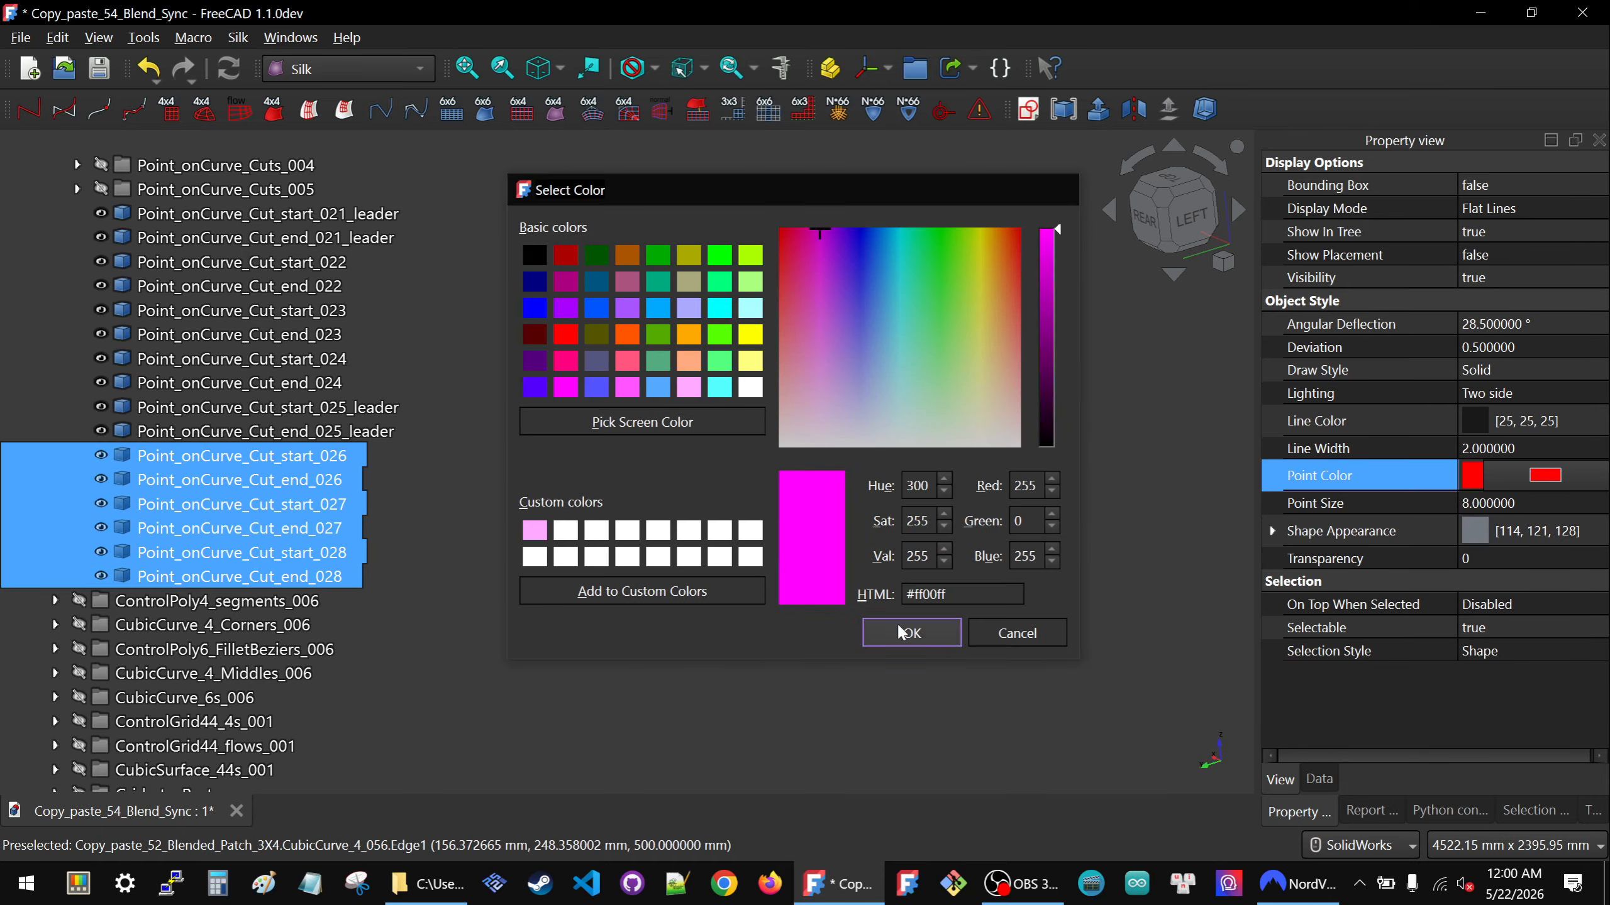
{"action": "left_click", "coordinate": [671, 575]}
Copy the label of the Point_onCurve_Cut_start_021_leader point without renaming it.
{"action": "middle_click_drag", "start_coordinate": [730, 544], "coordinate": [649, 550]}
{"action": "scroll", "coordinate": [957, 571], "scroll_direction": "up", "scroll_amount": 3}
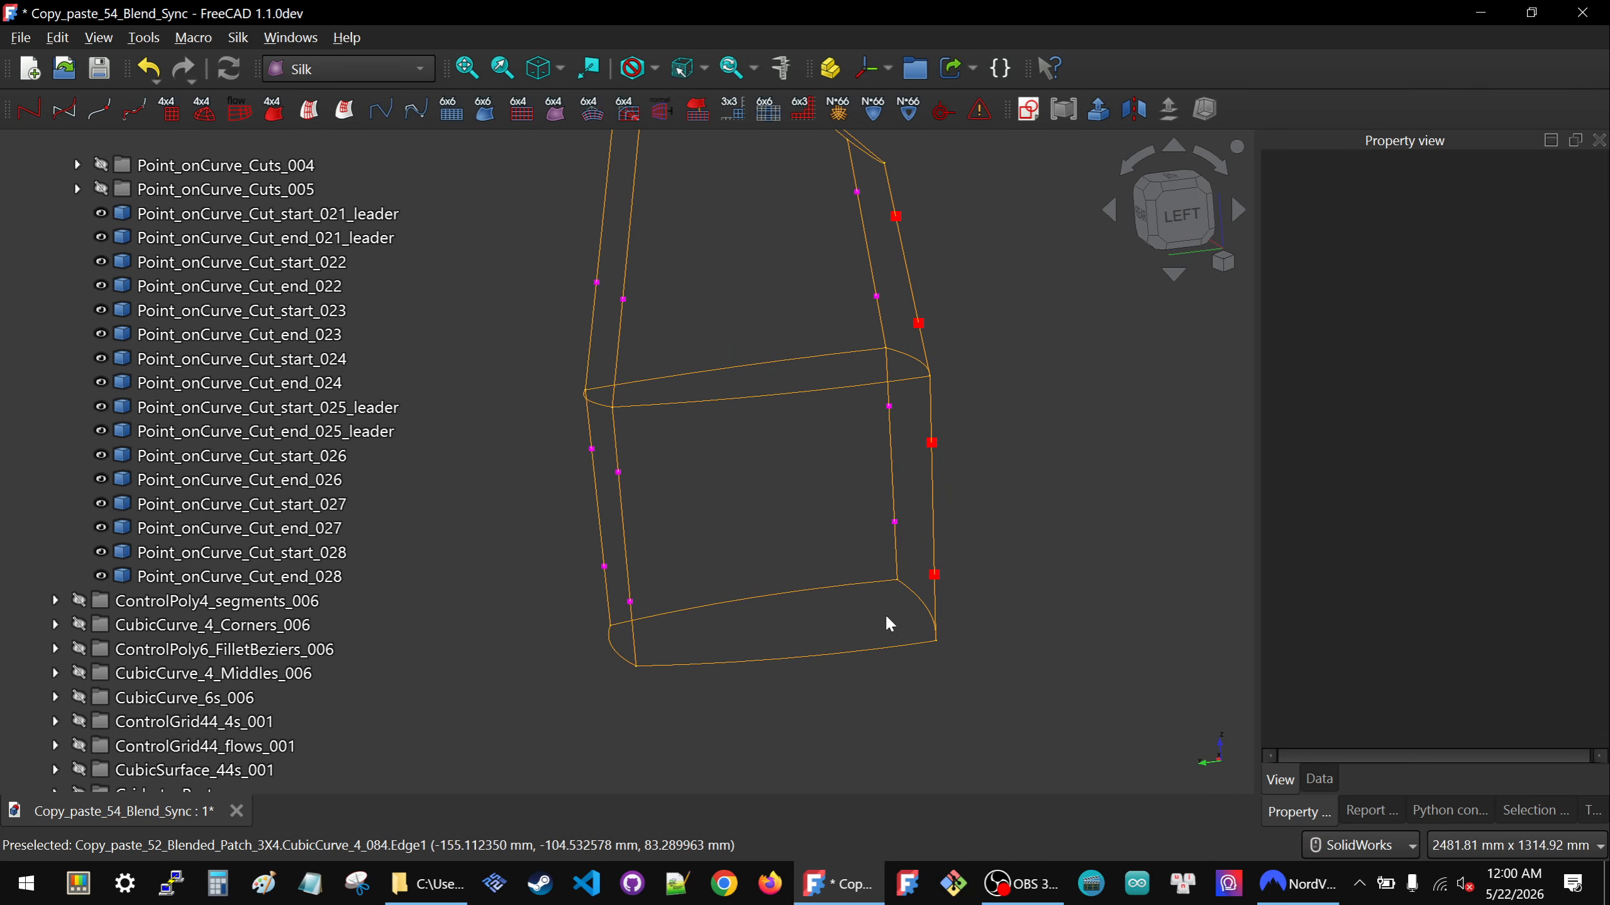
{"action": "middle_click_drag", "start_coordinate": [901, 597], "coordinate": [886, 611]}
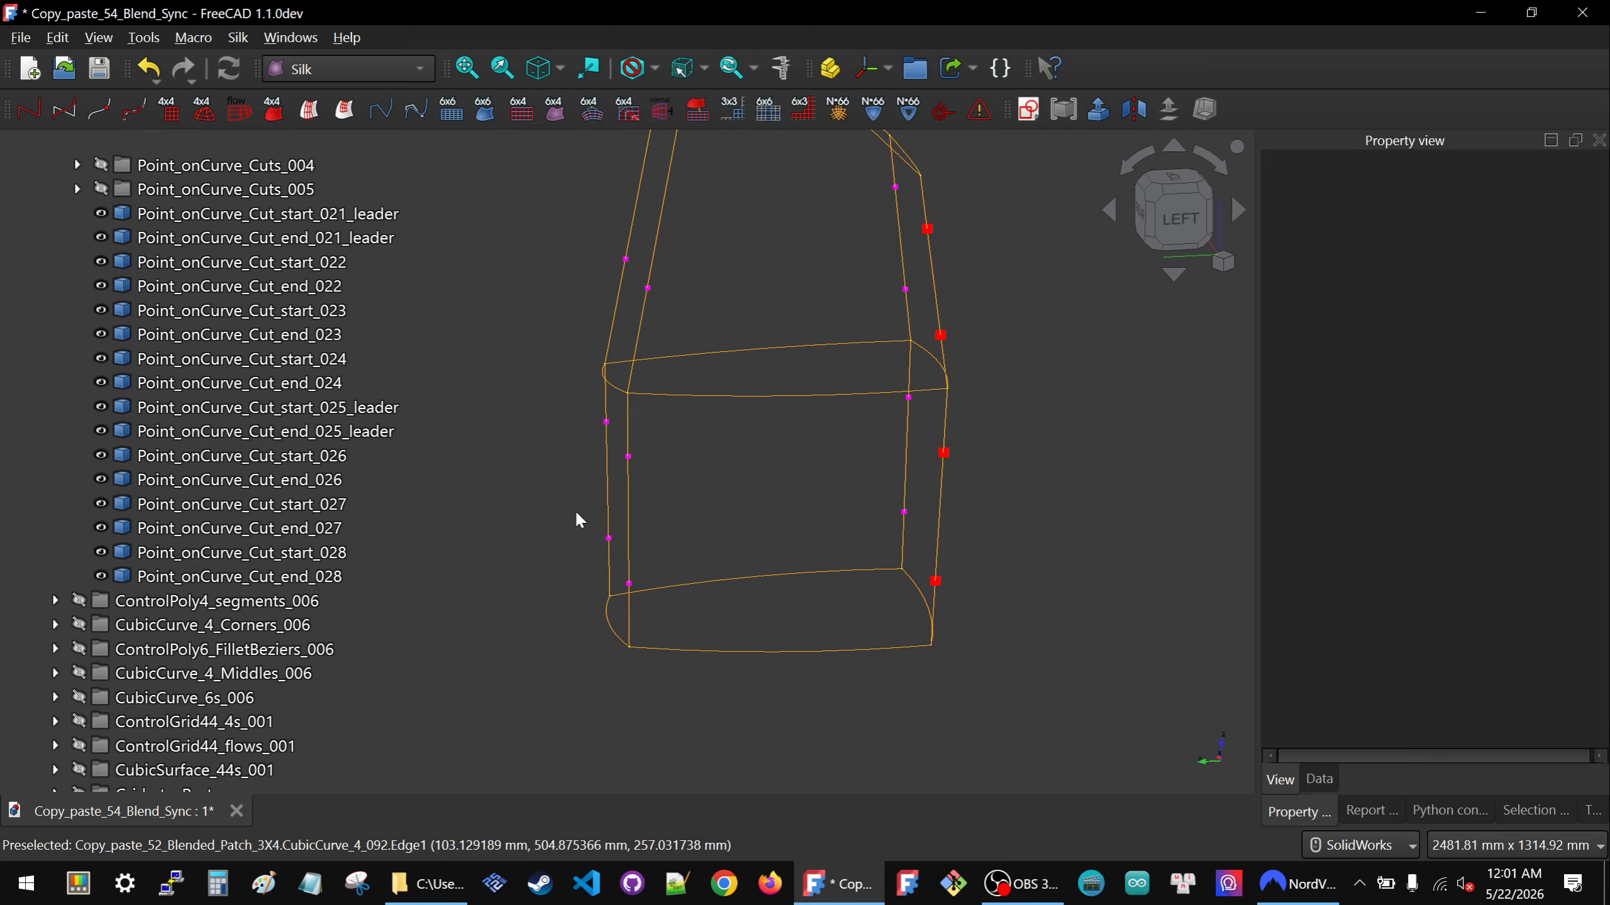
{"action": "left_click", "coordinate": [934, 587]}
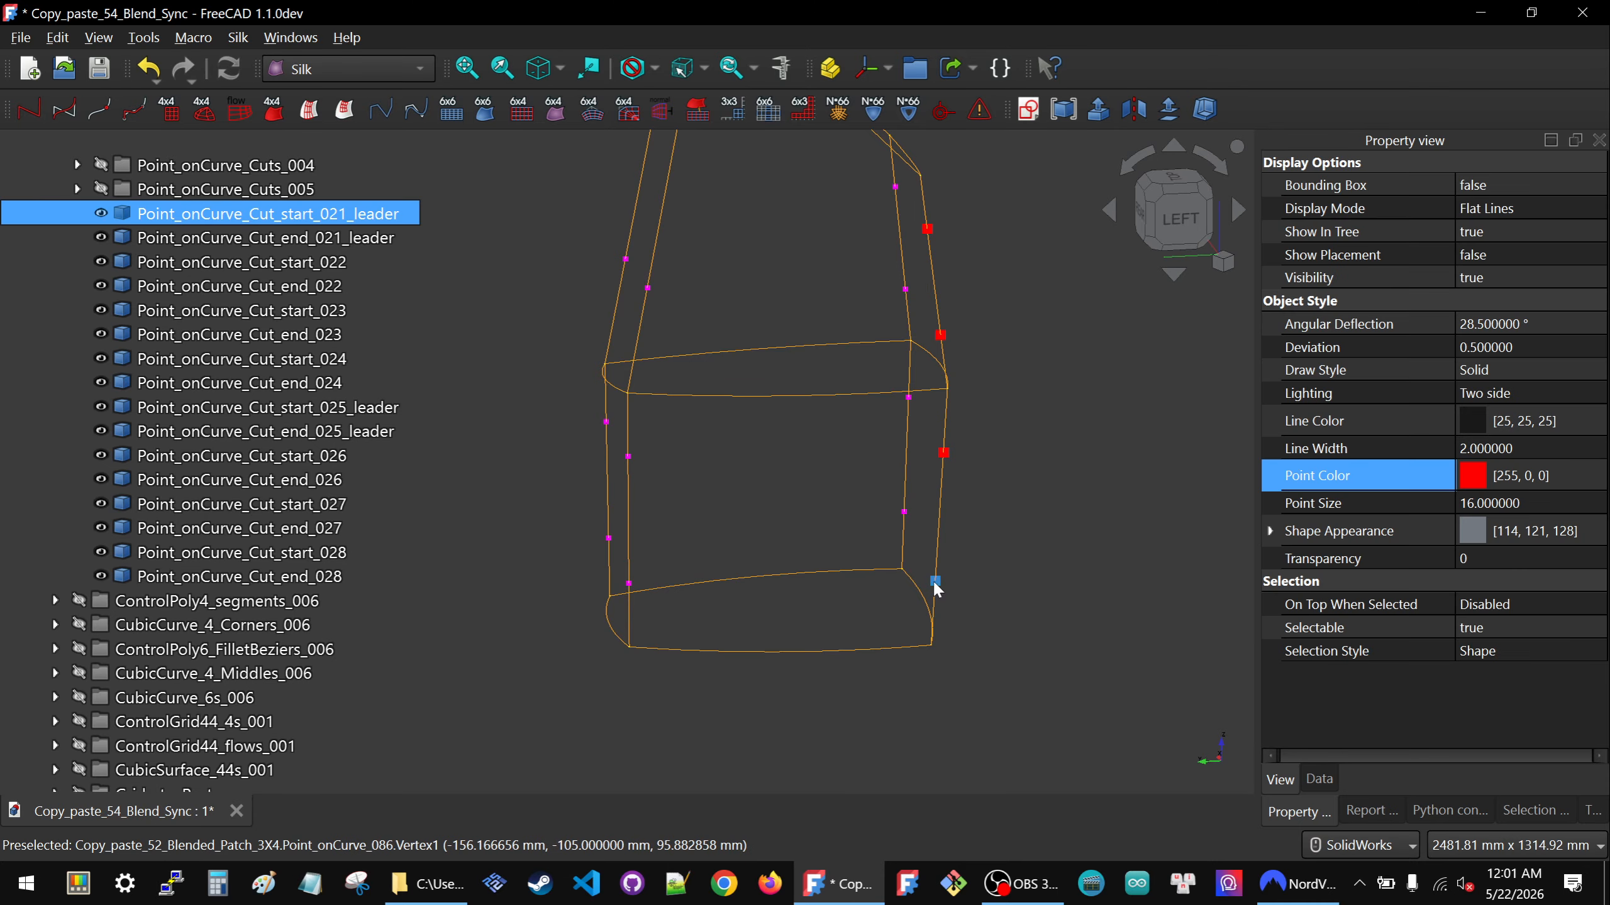
{"action": "left_click", "coordinate": [222, 215]}
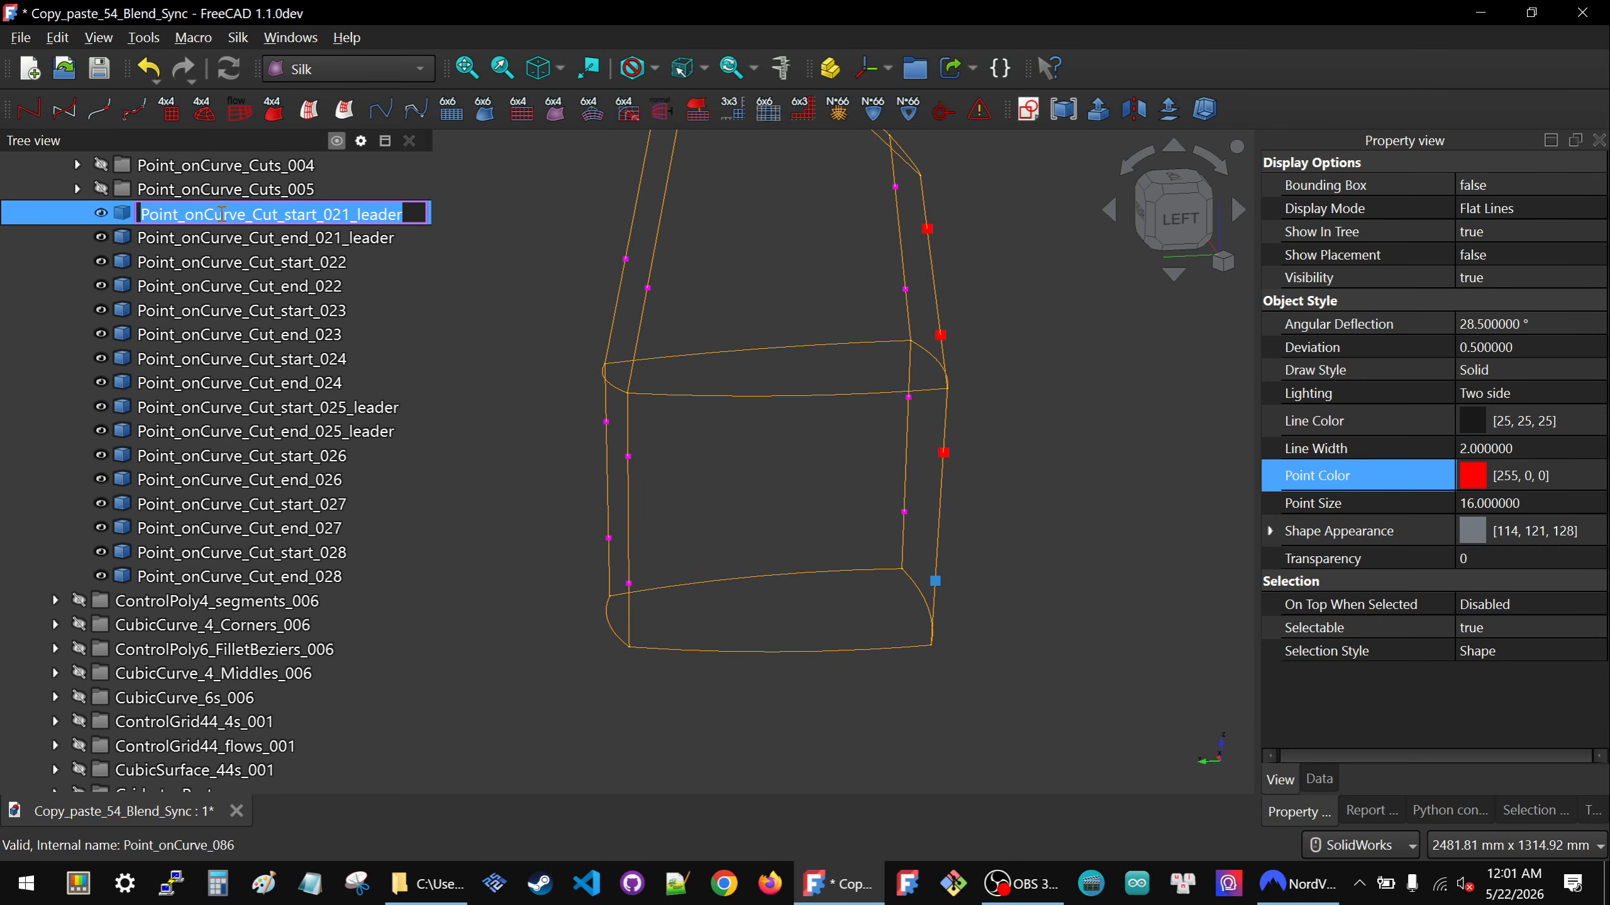
{"action": "left_click", "coordinate": [861, 484]}
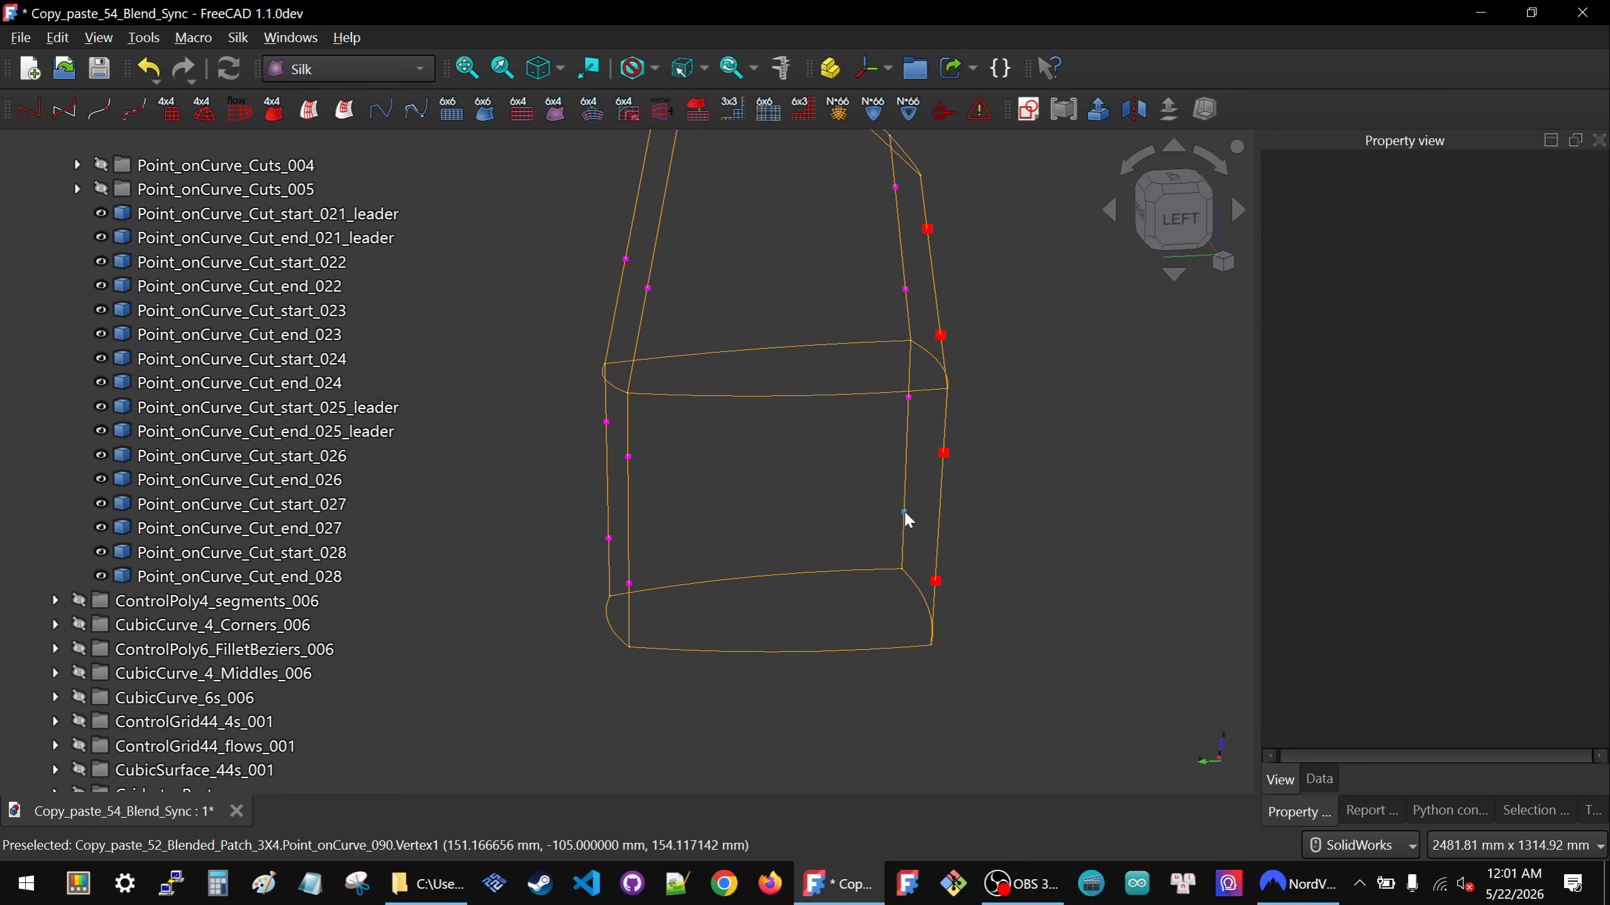
Link the u parameter of Point_onCurve_Cut_start_022 to the expression <<Point_onCurve_Cut_start_021_leader>>.u and copy that expression.
{"action": "left_click", "coordinate": [906, 512]}
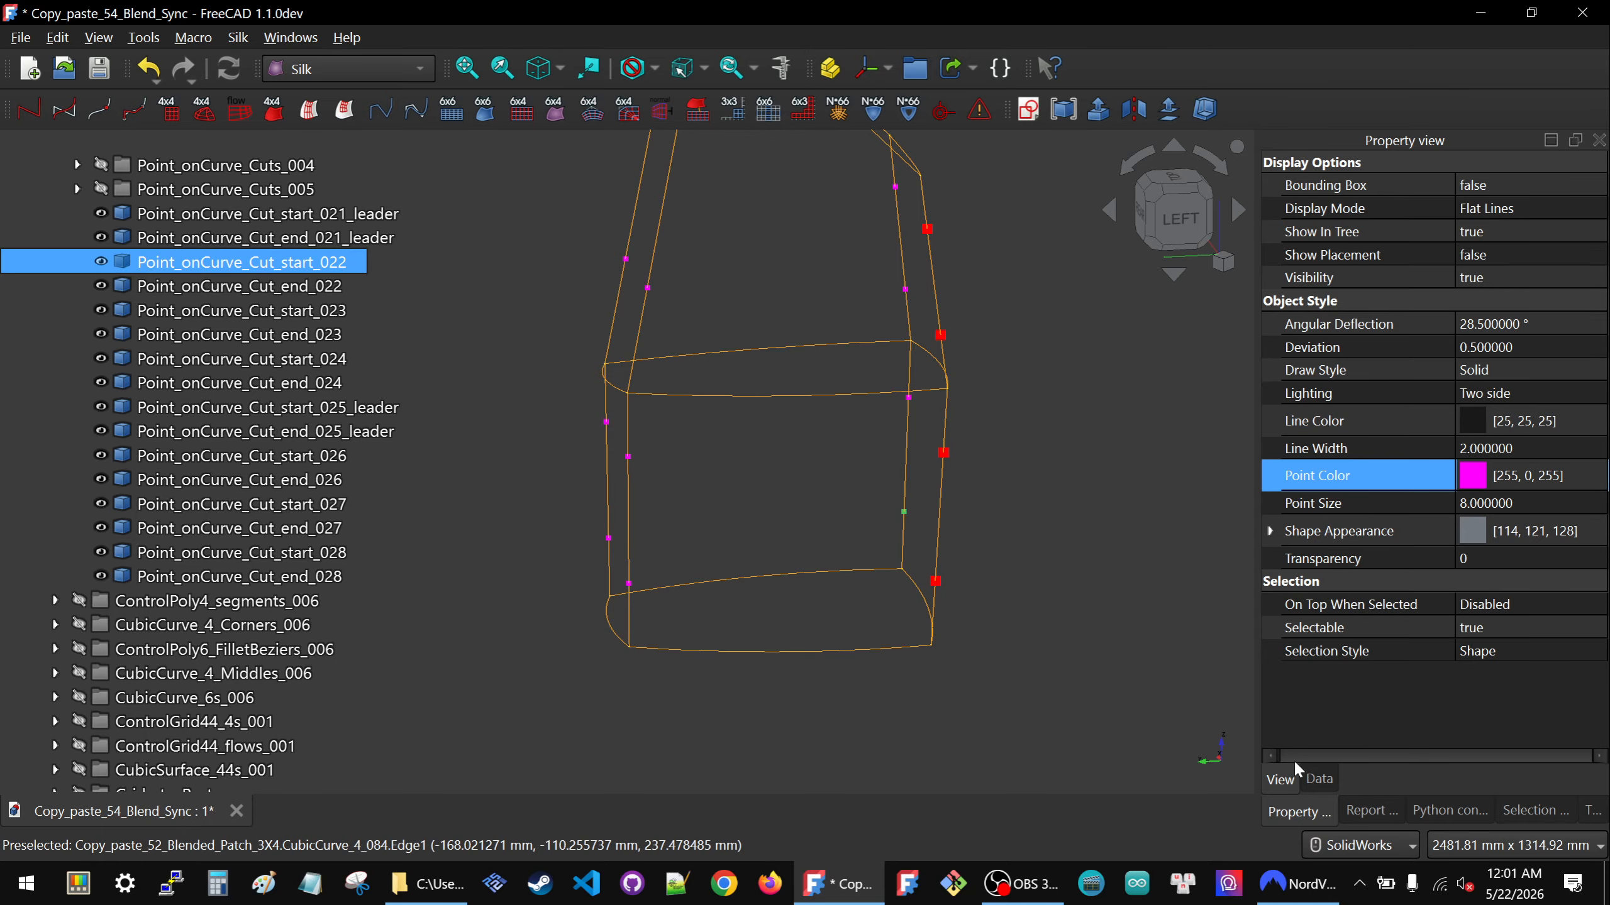
{"action": "left_click", "coordinate": [1319, 778]}
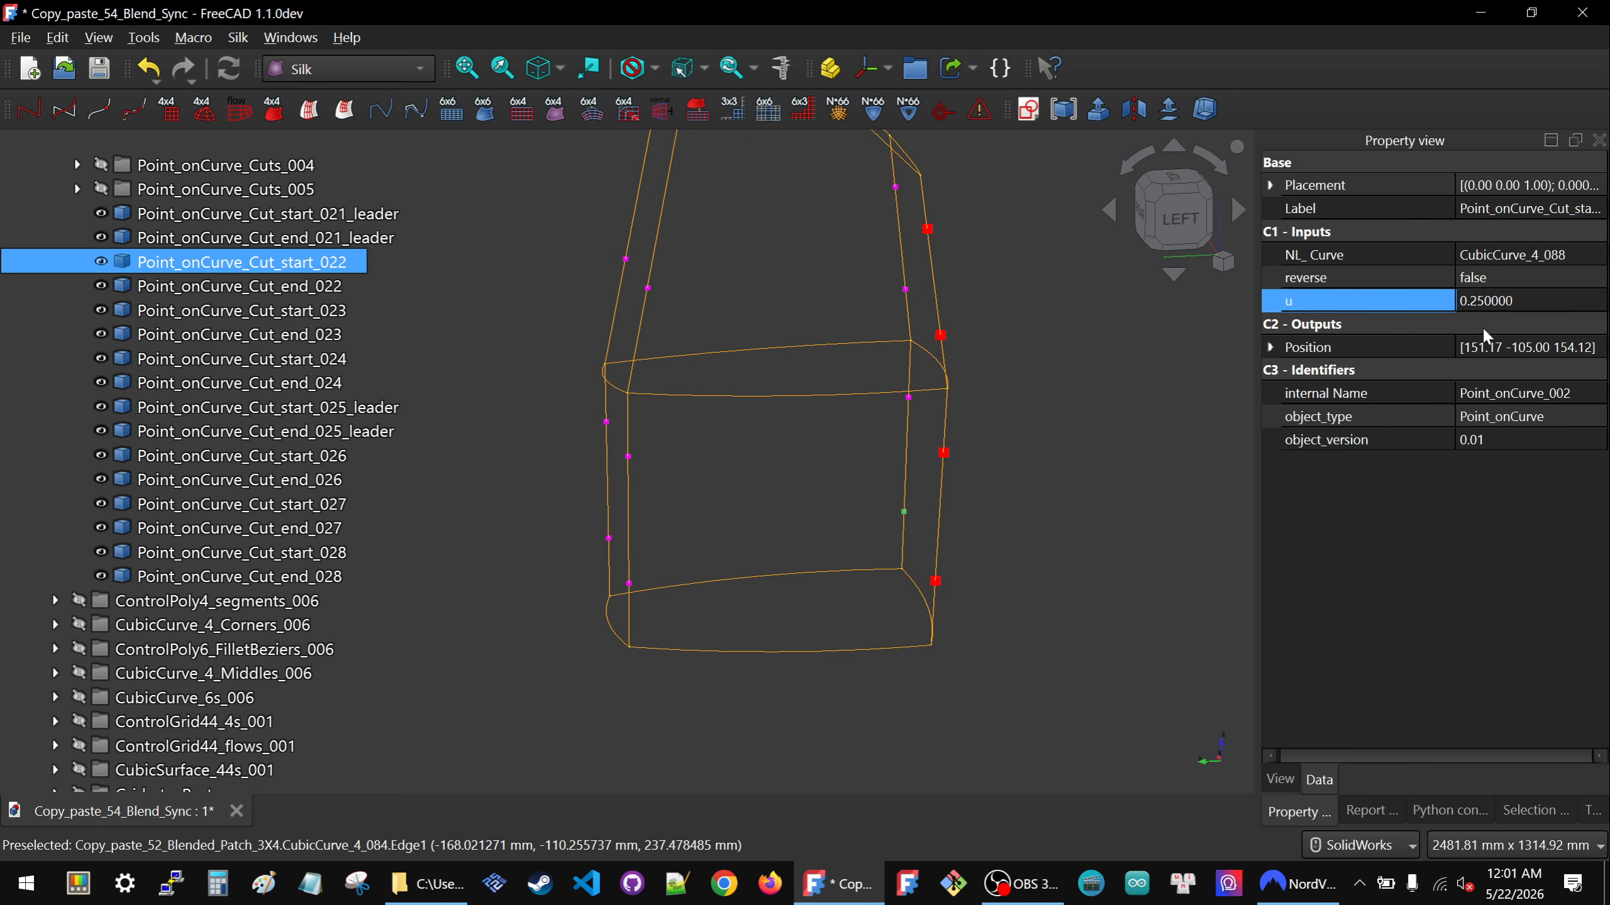
{"action": "left_click", "coordinate": [1521, 306]}
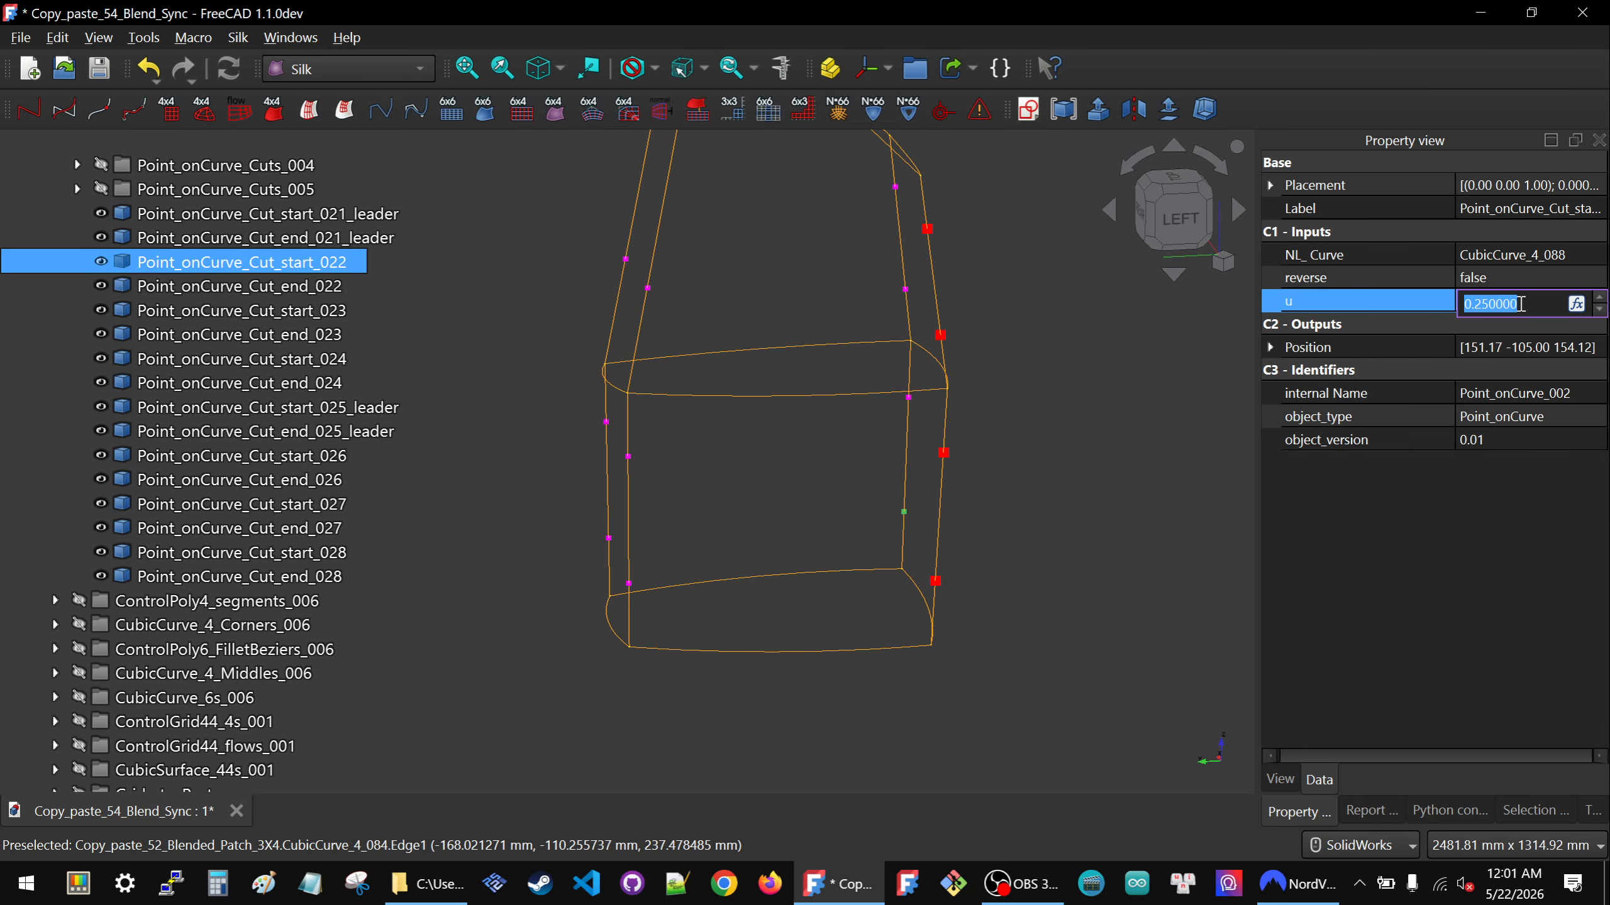
{"action": "left_click", "coordinate": [1577, 303]}
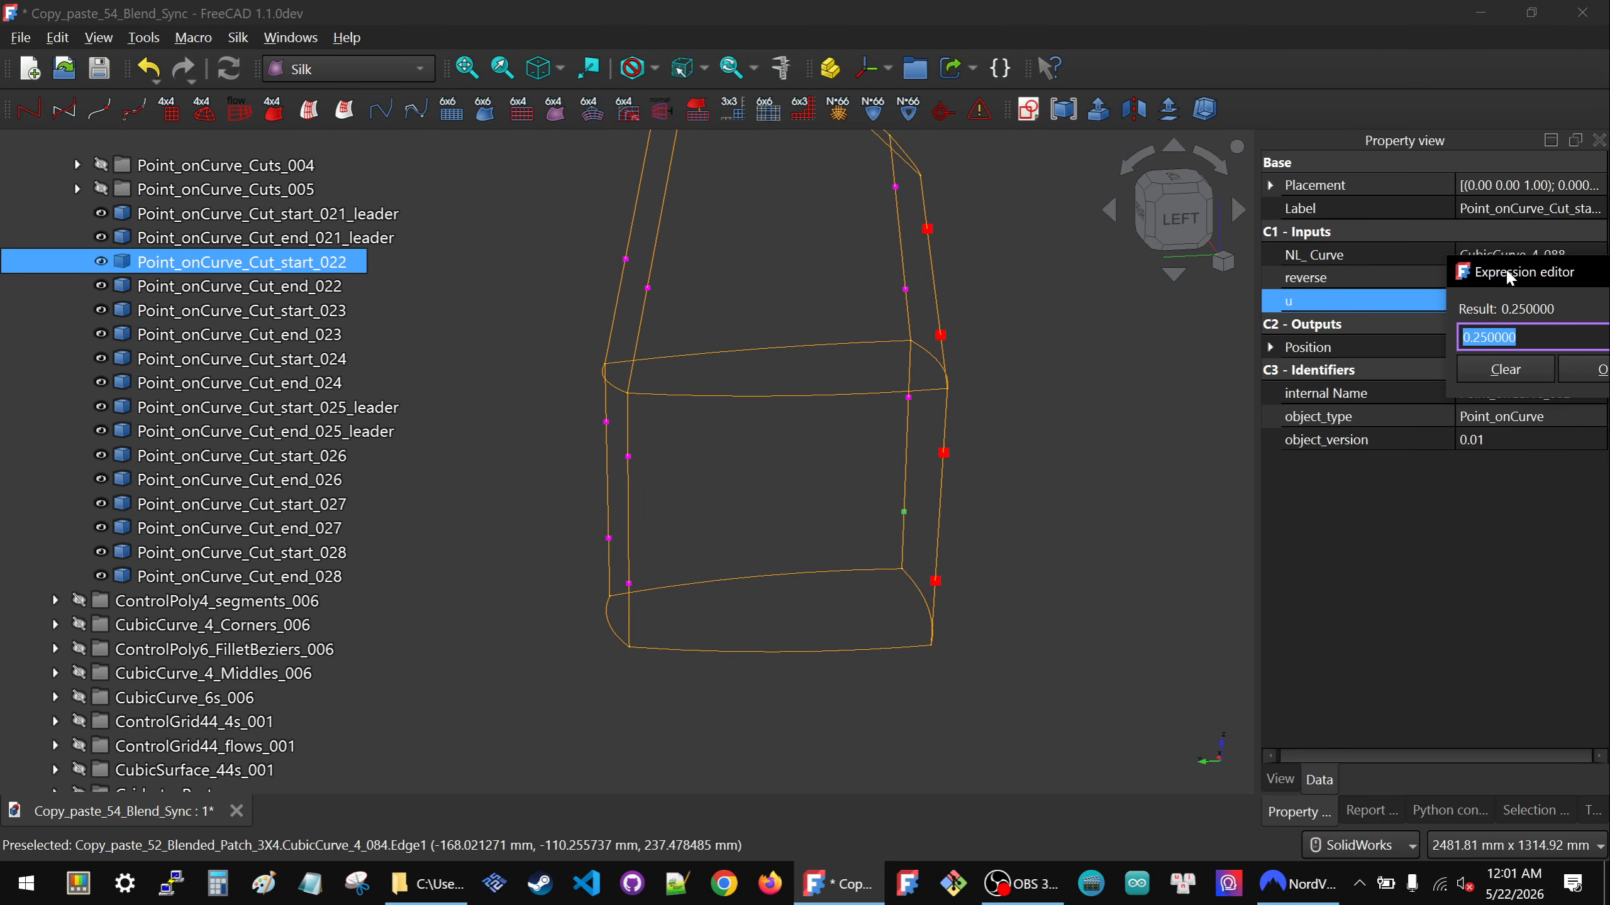
{"action": "left_click_drag", "start_coordinate": [1506, 267], "coordinate": [1098, 326]}
{"action": "type", "text": "<<Point_onCurve_Cut_start_021_leader>>"}
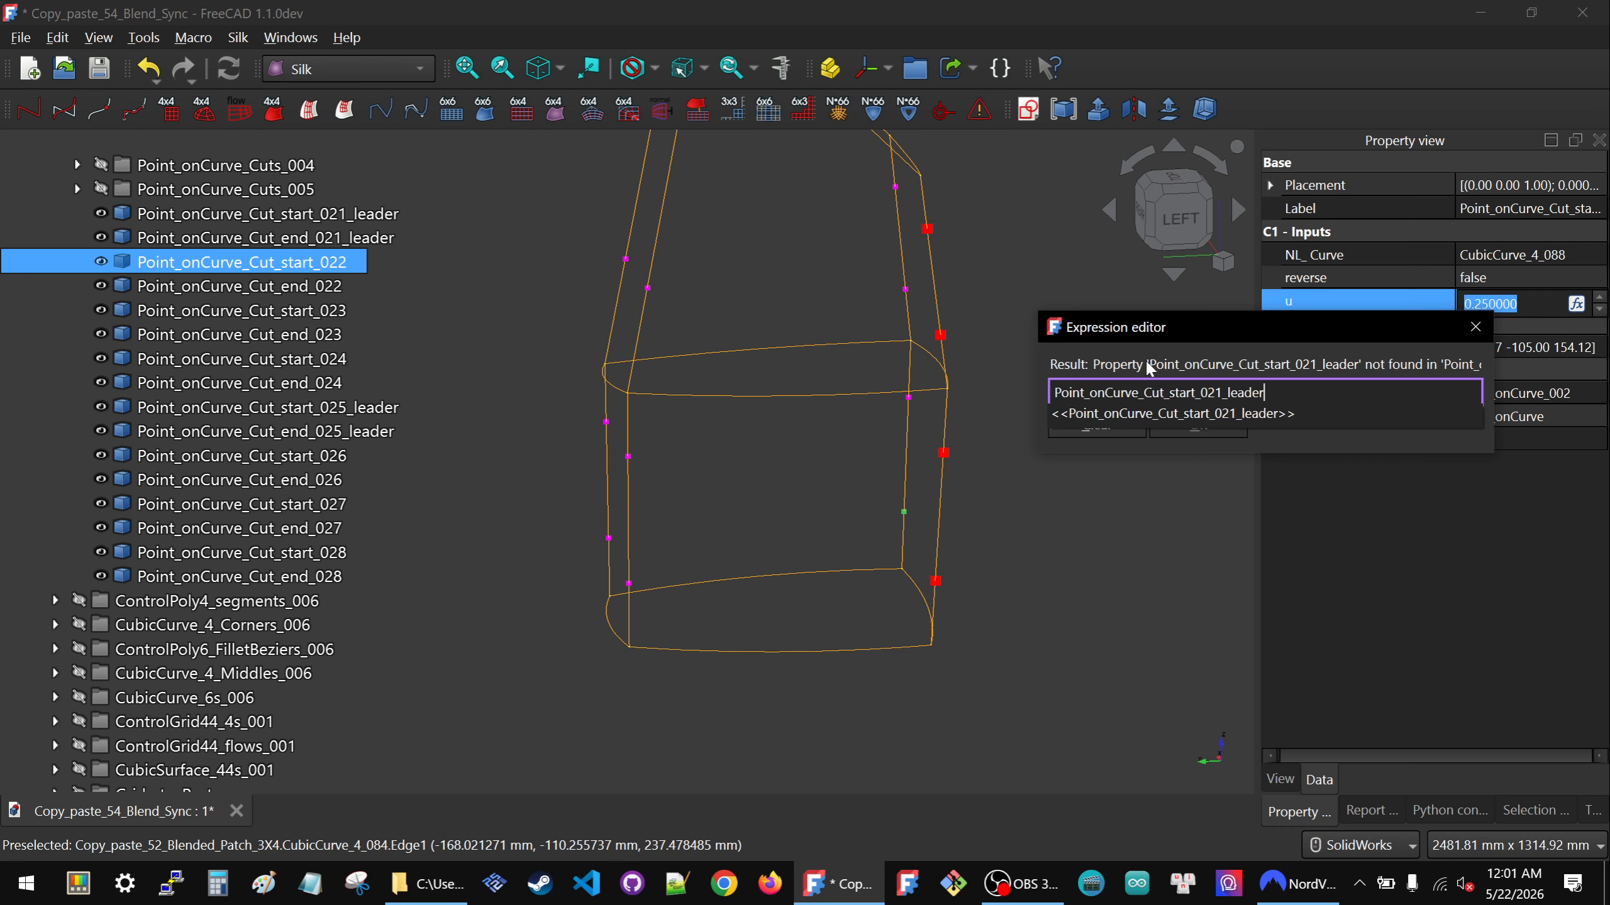
{"action": "left_click", "coordinate": [1154, 410]}
{"action": "type", "text": "u"}
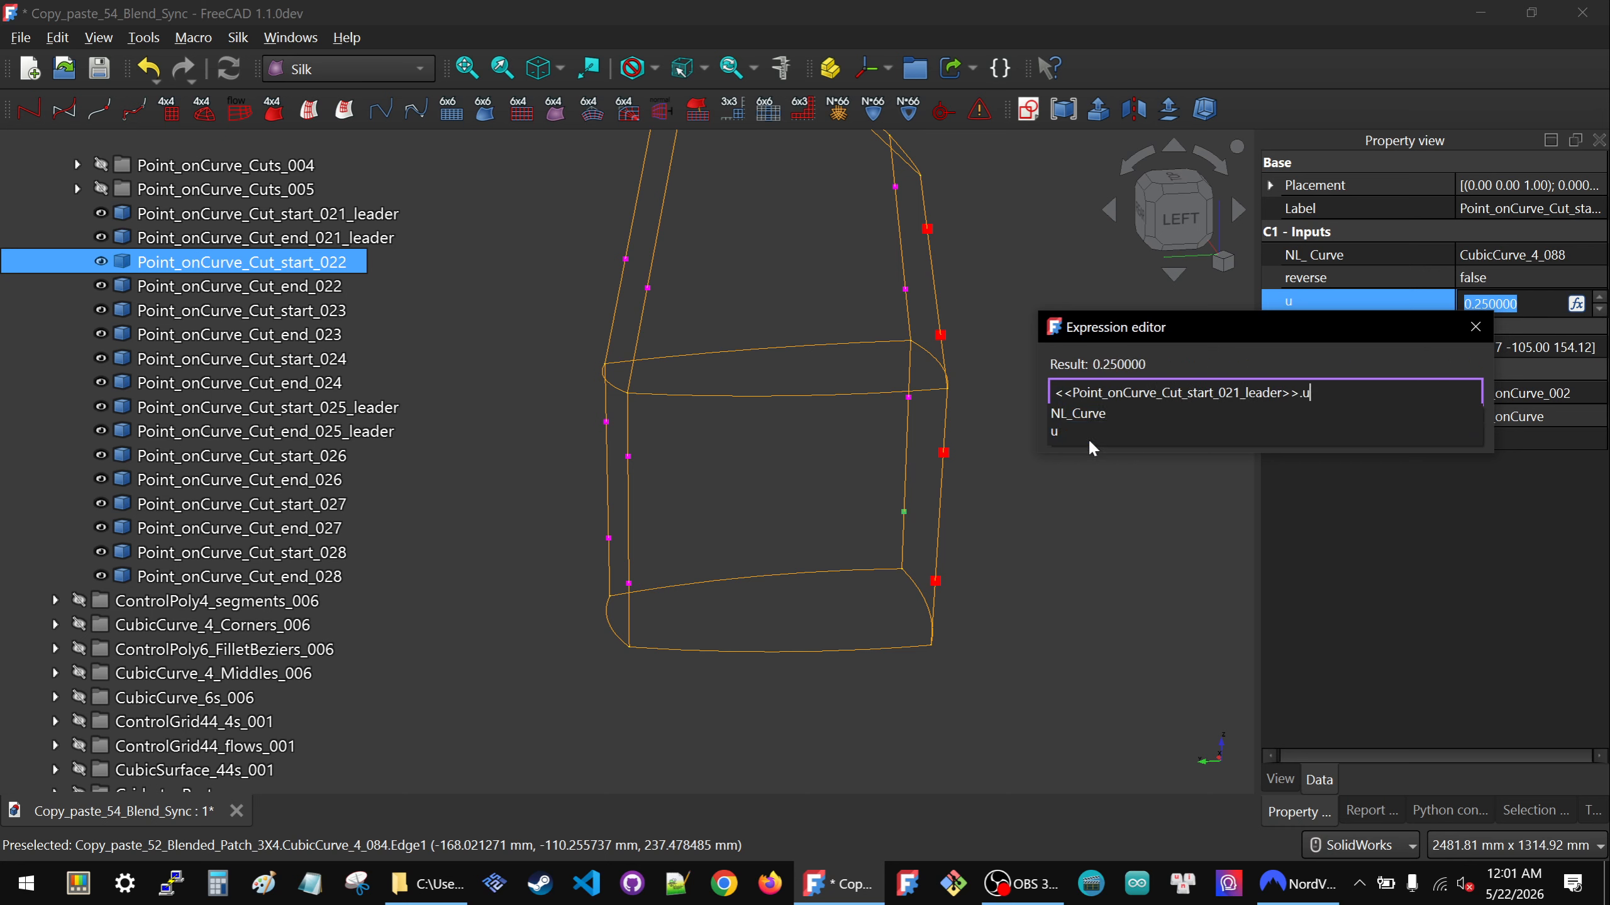
{"action": "left_click", "coordinate": [1089, 433]}
{"action": "left_click_drag", "start_coordinate": [1372, 396], "coordinate": [1011, 393]}
{"action": "key", "text": "ctrl+c"}
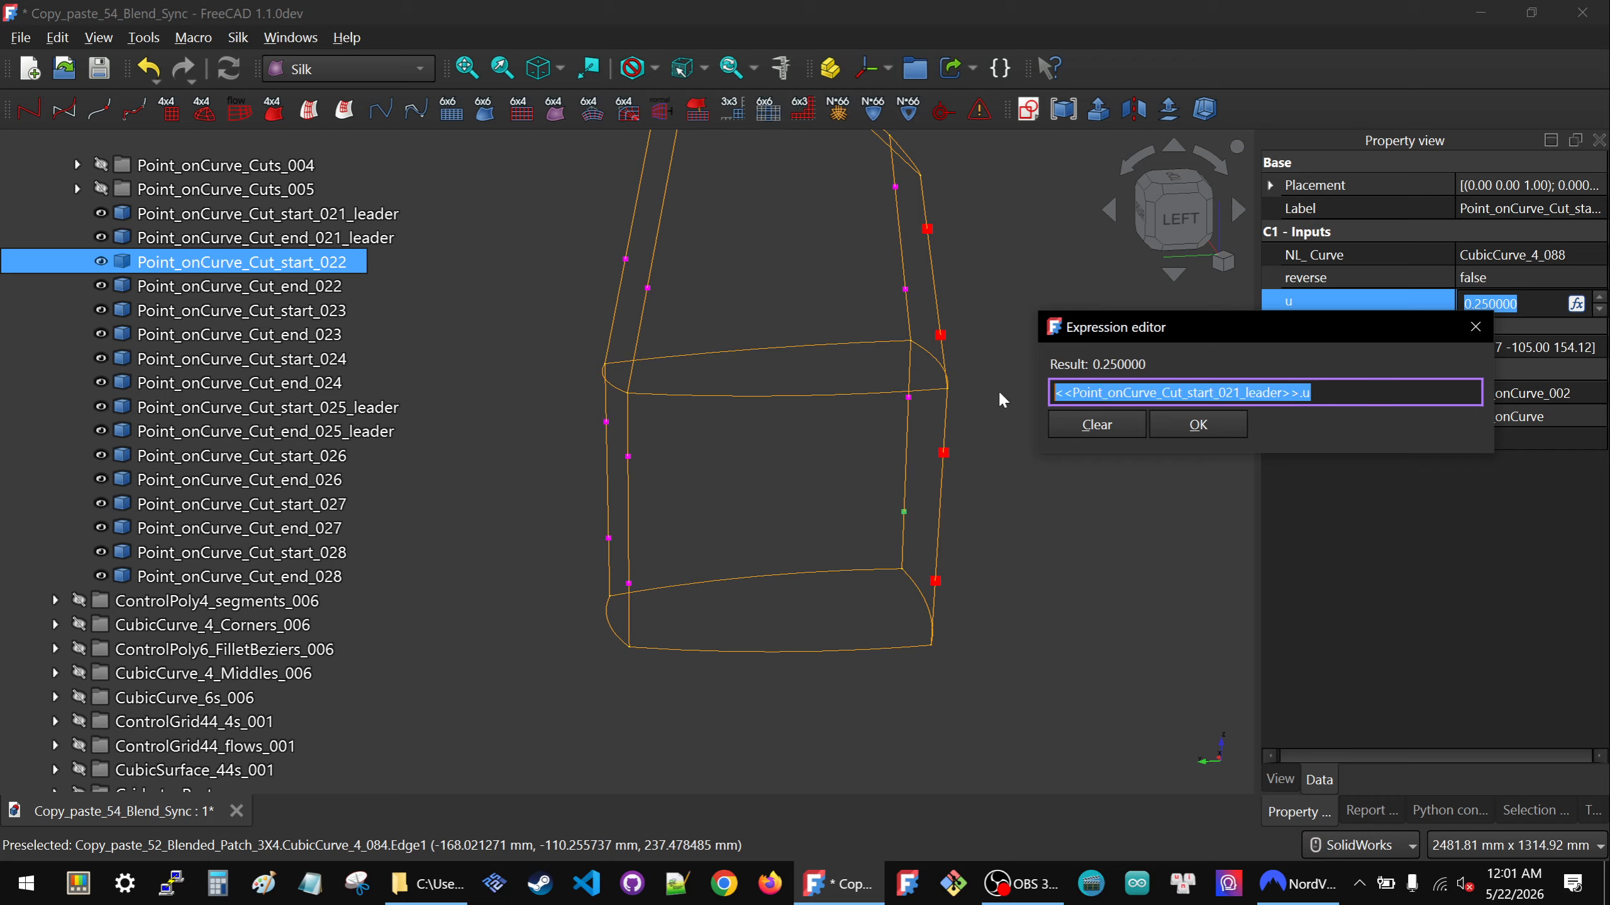
{"action": "left_click", "coordinate": [1197, 425]}
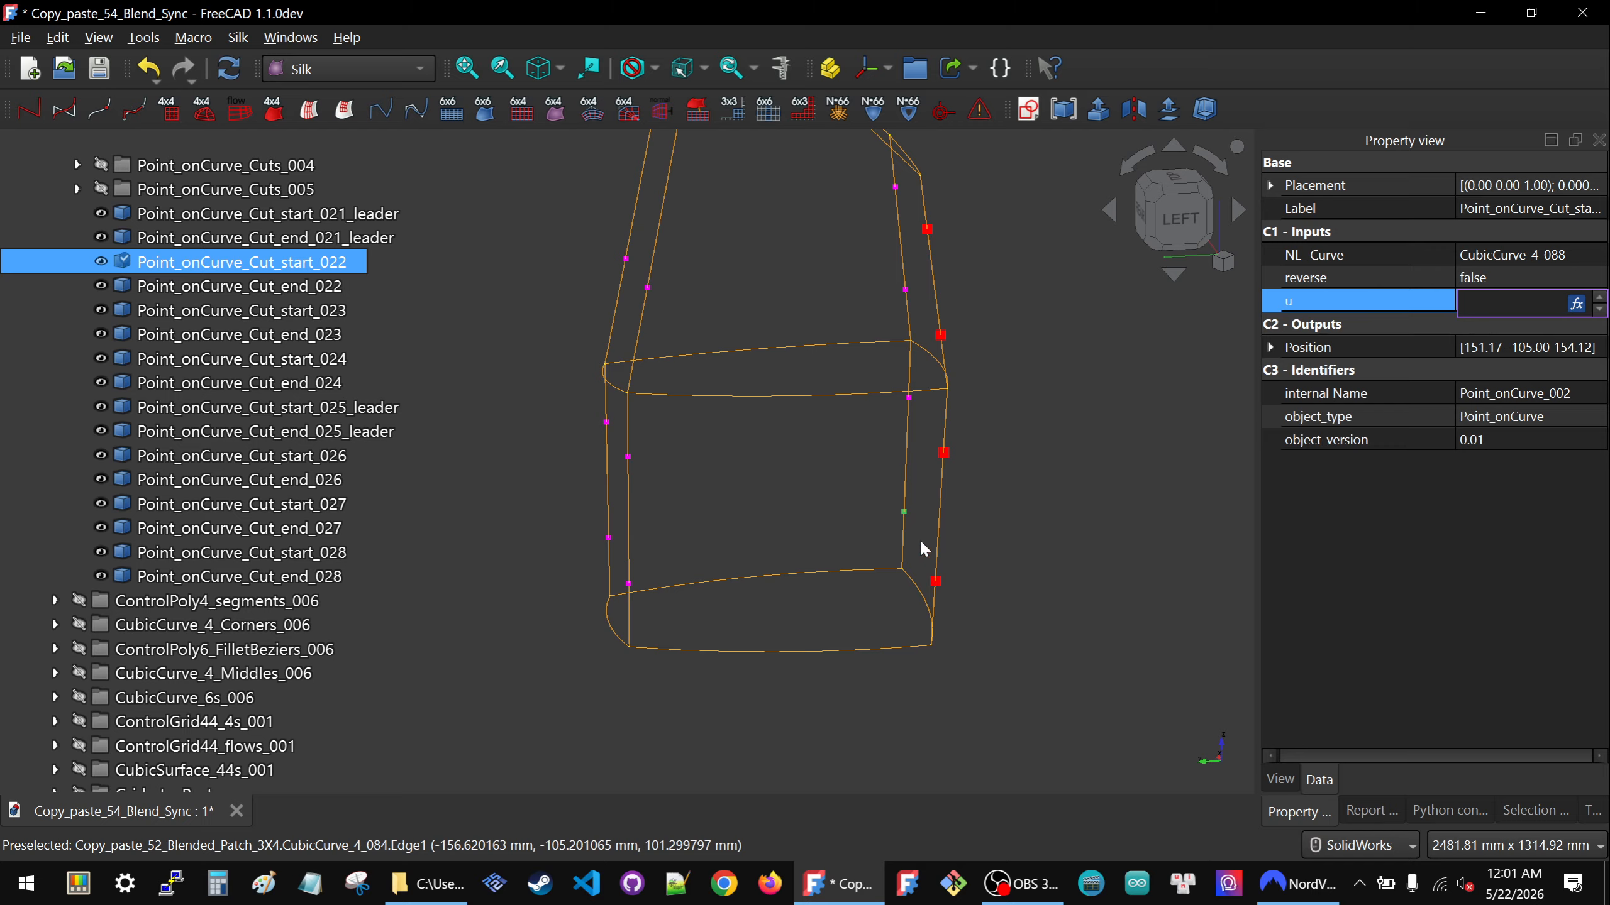
Link the u parameter of Point_onCurve_Cut_start_023 to the copied expression <<Point_onCurve_Cut_start_021_leader>>.u.
{"action": "left_click", "coordinate": [609, 536]}
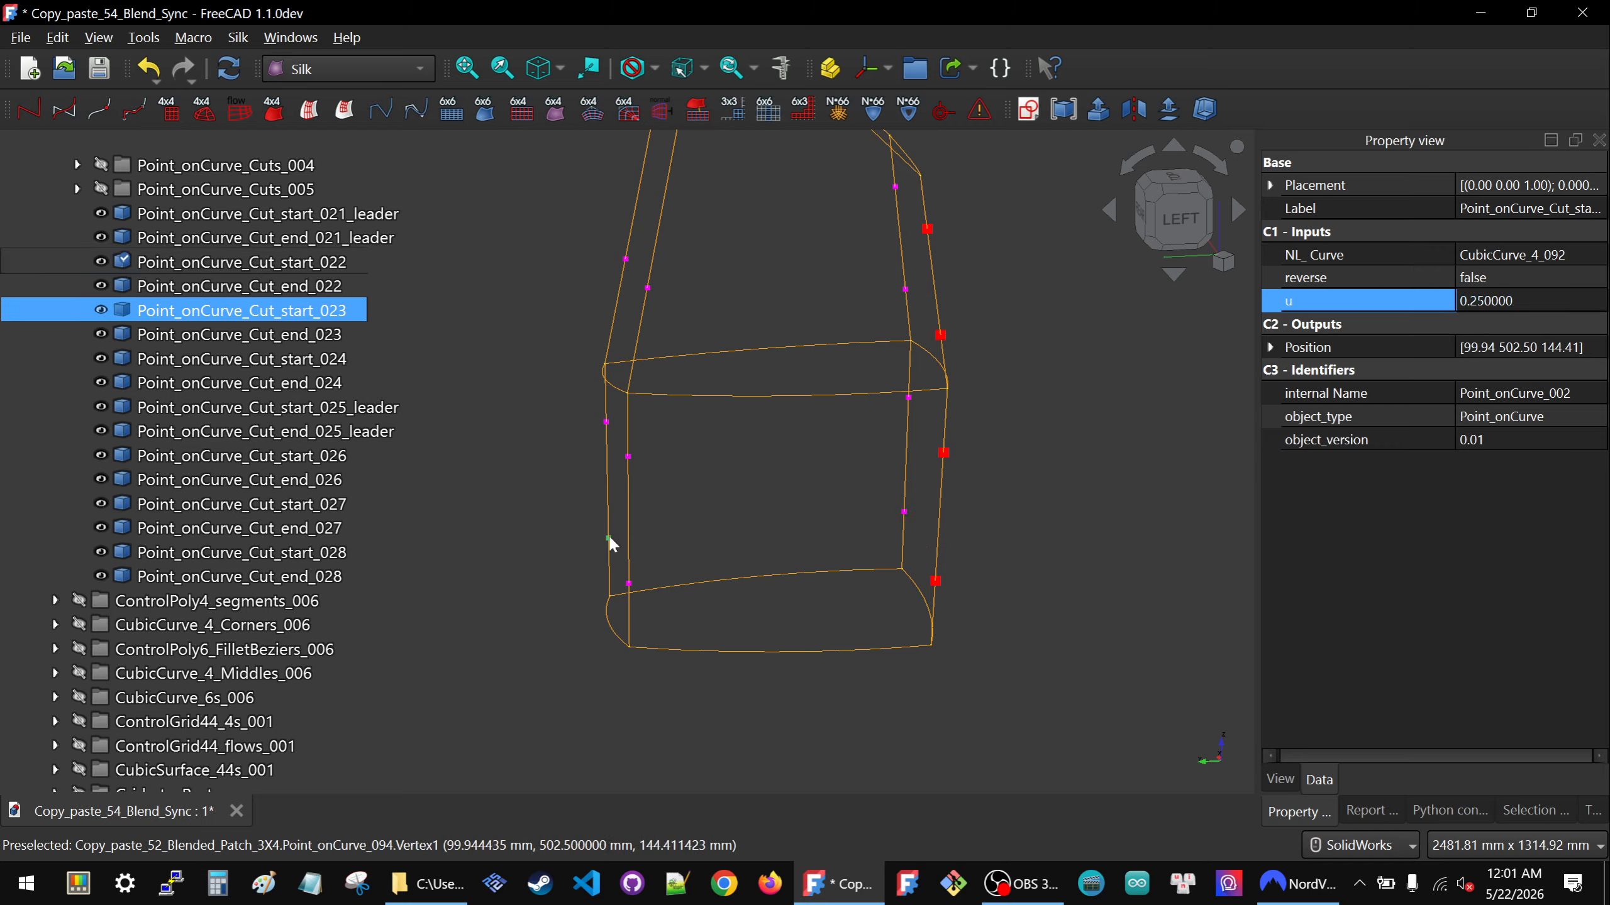
{"action": "left_click", "coordinate": [1529, 304]}
{"action": "key", "text": "="}
{"action": "left_click_drag", "start_coordinate": [1533, 266], "coordinate": [1015, 238]}
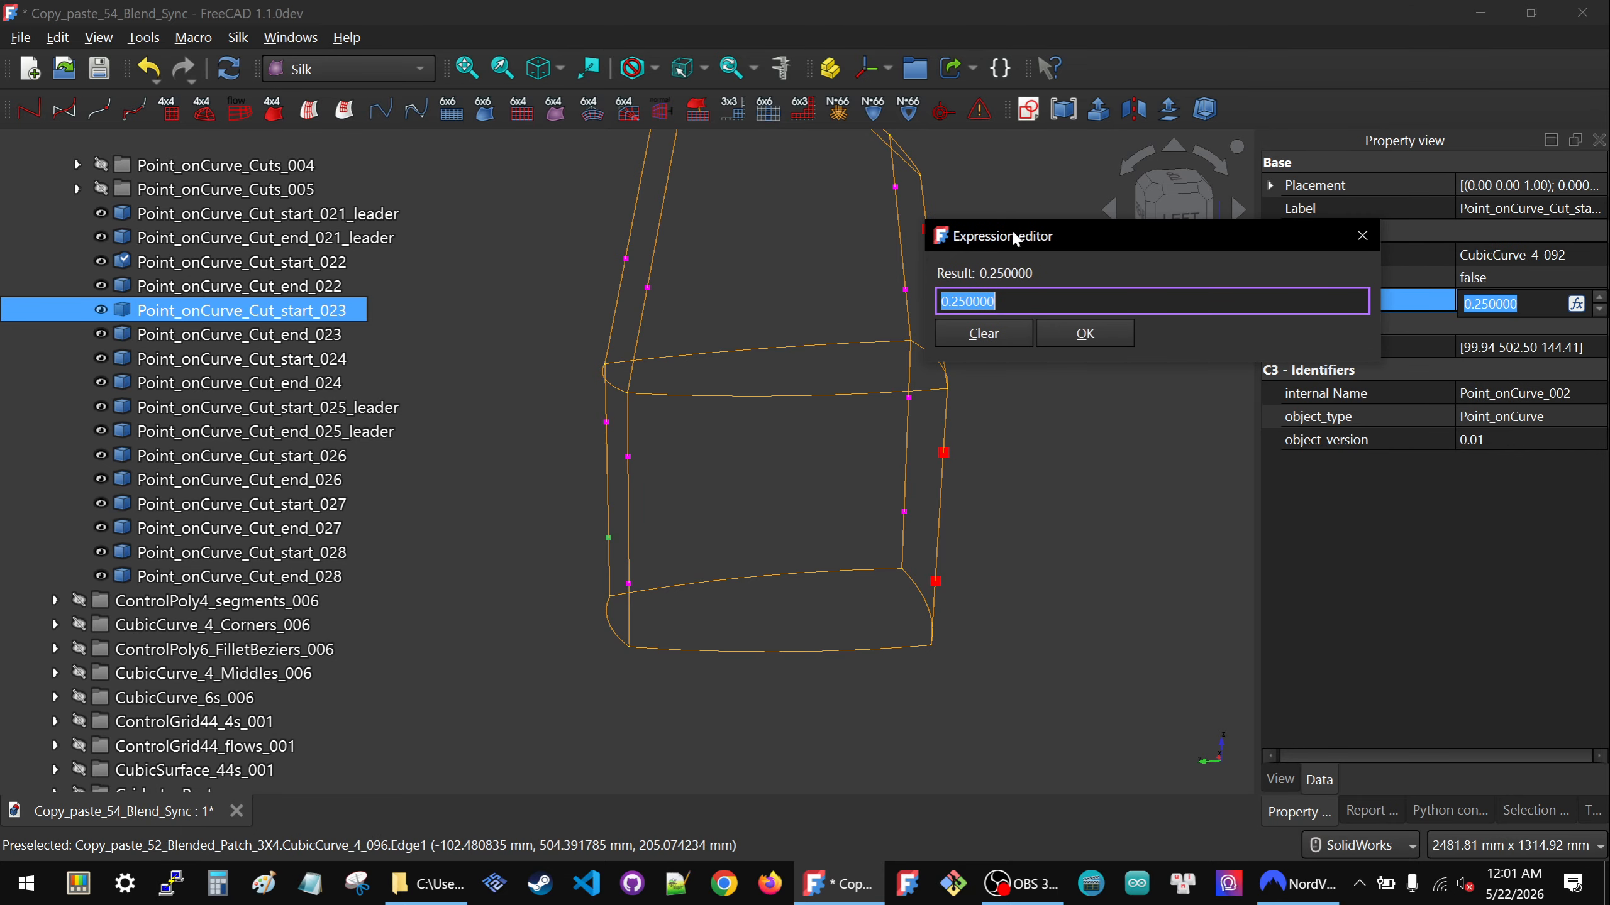
{"action": "key", "text": "ctrl+v"}
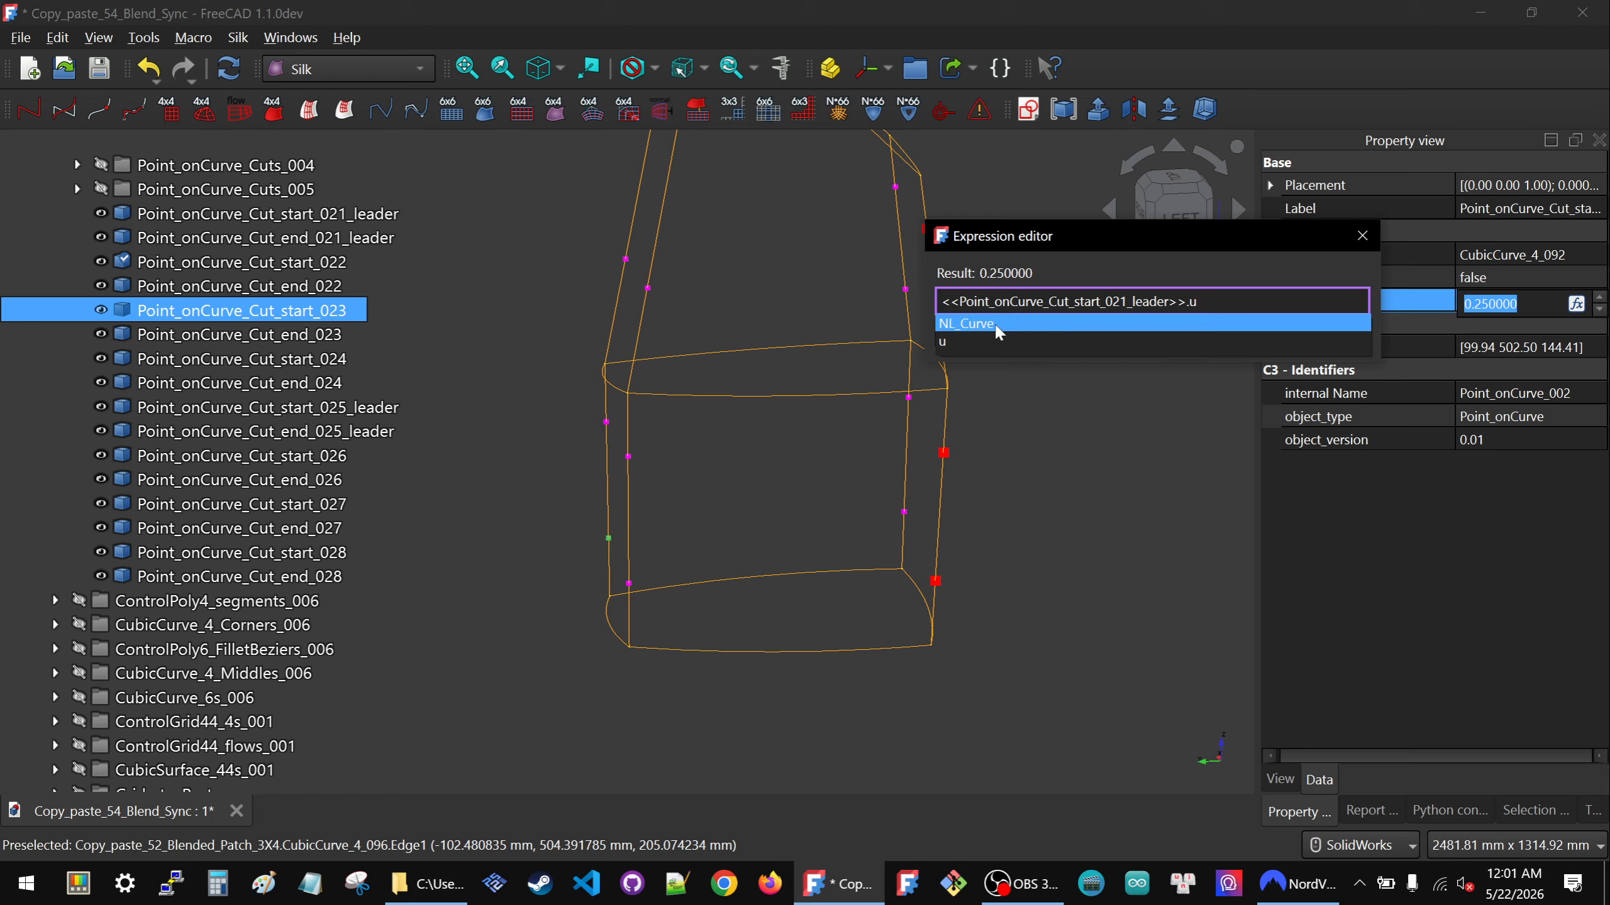
{"action": "left_click", "coordinate": [1094, 326]}
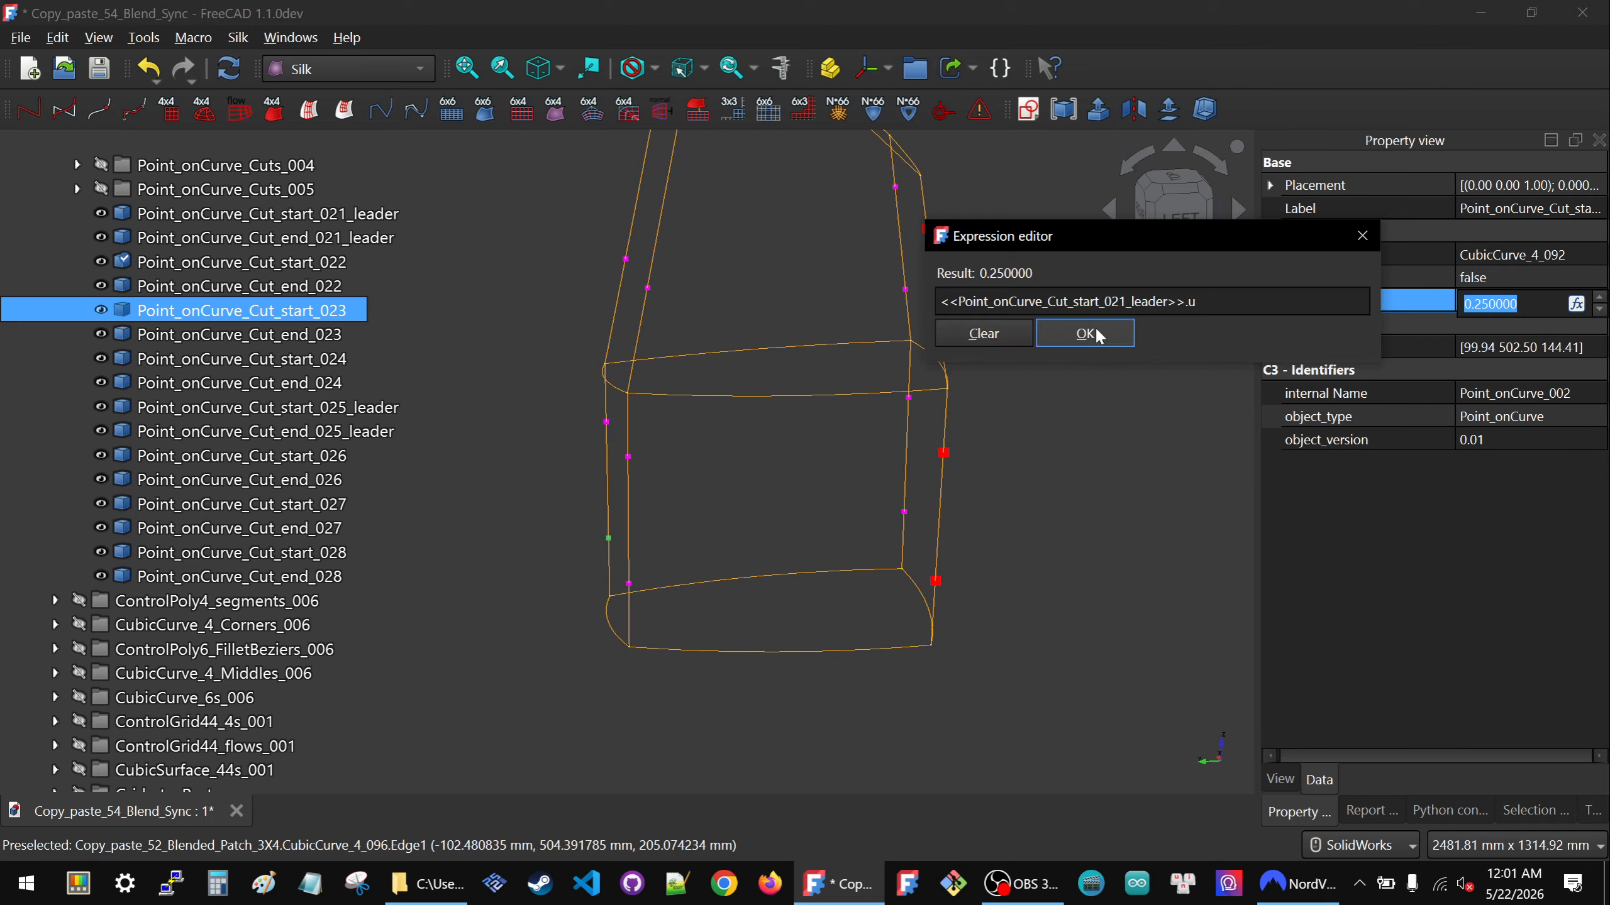
Link the u parameter of Point_onCurve_Cut_start_024 to the copied expression <<Point_onCurve_Cut_start_021_leader>>.u.
{"action": "left_click", "coordinate": [629, 584]}
{"action": "left_click", "coordinate": [1496, 304]}
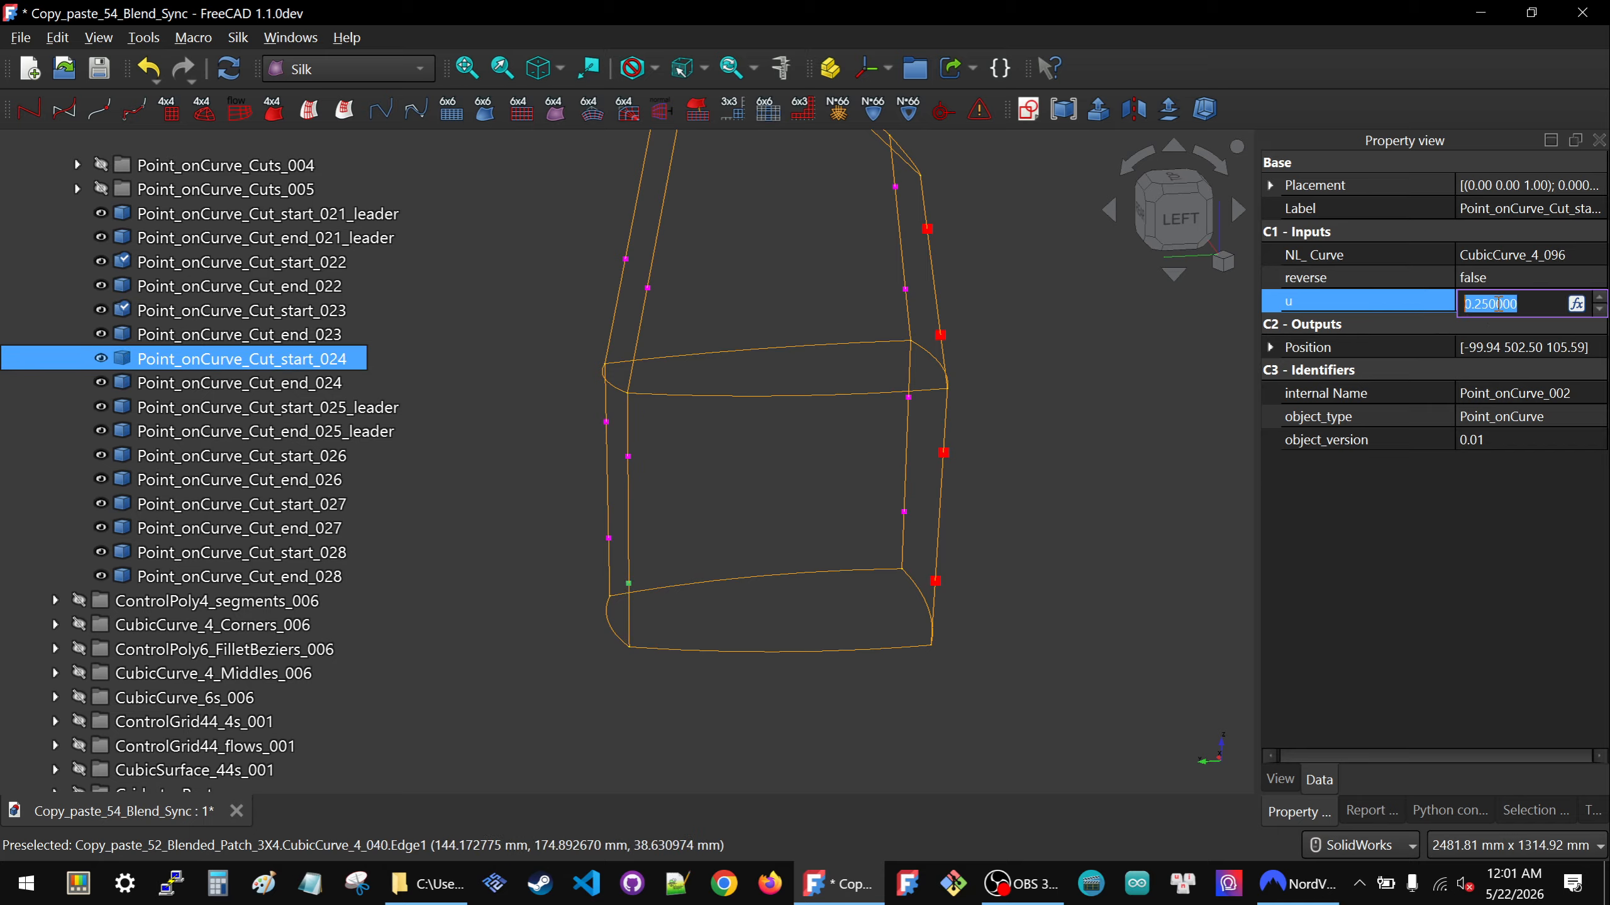
{"action": "left_click", "coordinate": [1576, 303]}
{"action": "left_click_drag", "start_coordinate": [1528, 271], "coordinate": [1124, 331]}
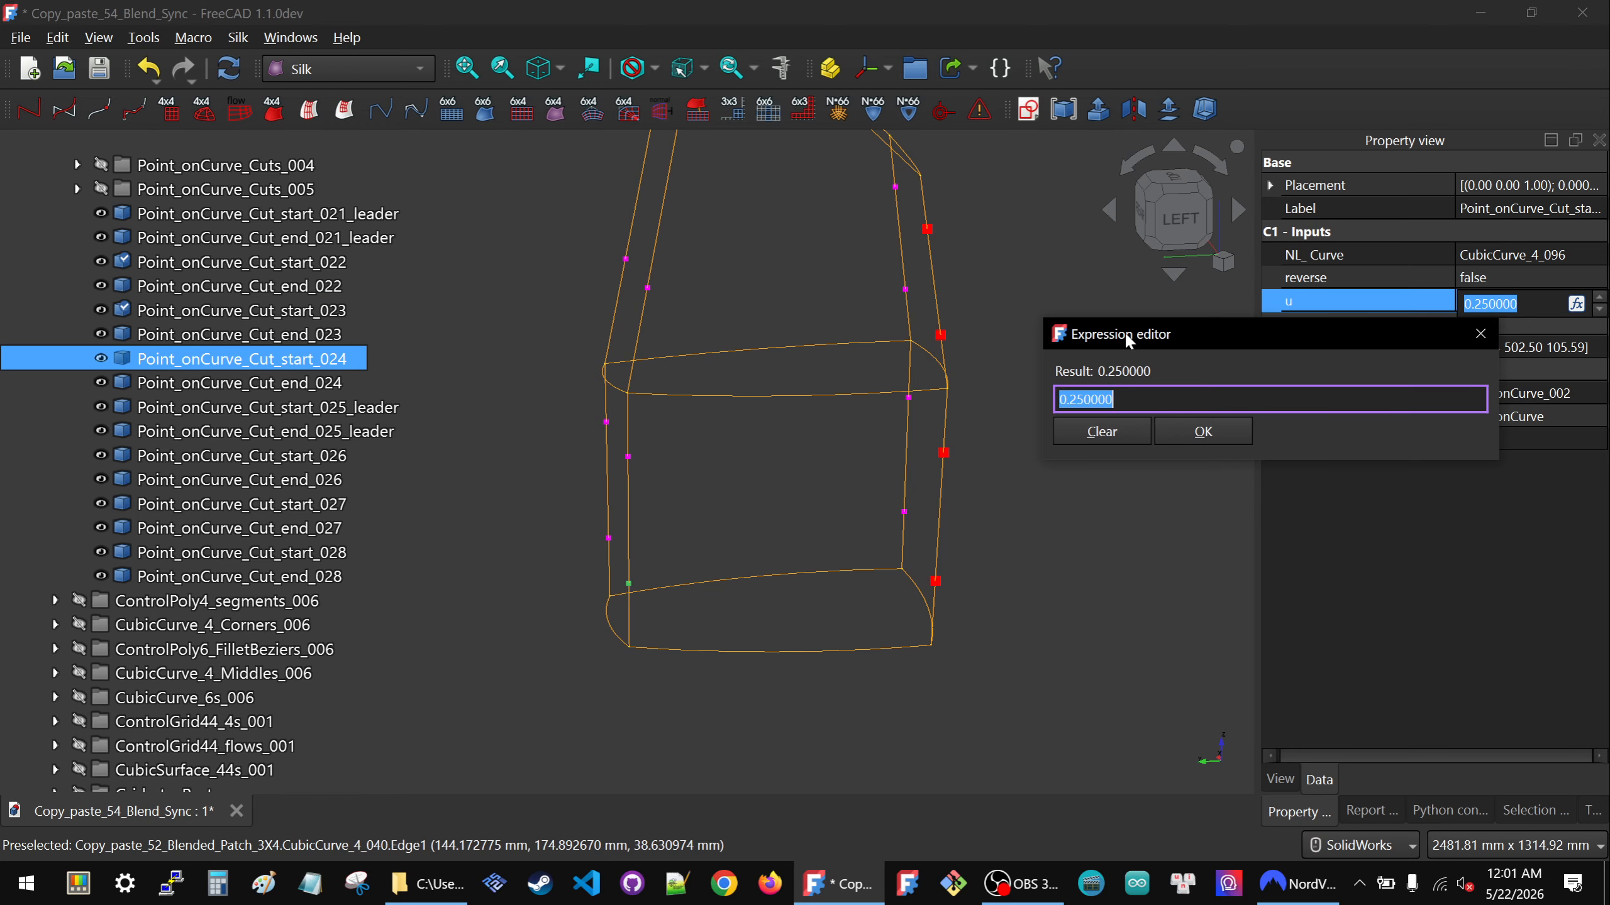
{"action": "key", "text": "ctrl+v"}
{"action": "left_click", "coordinate": [1255, 418]}
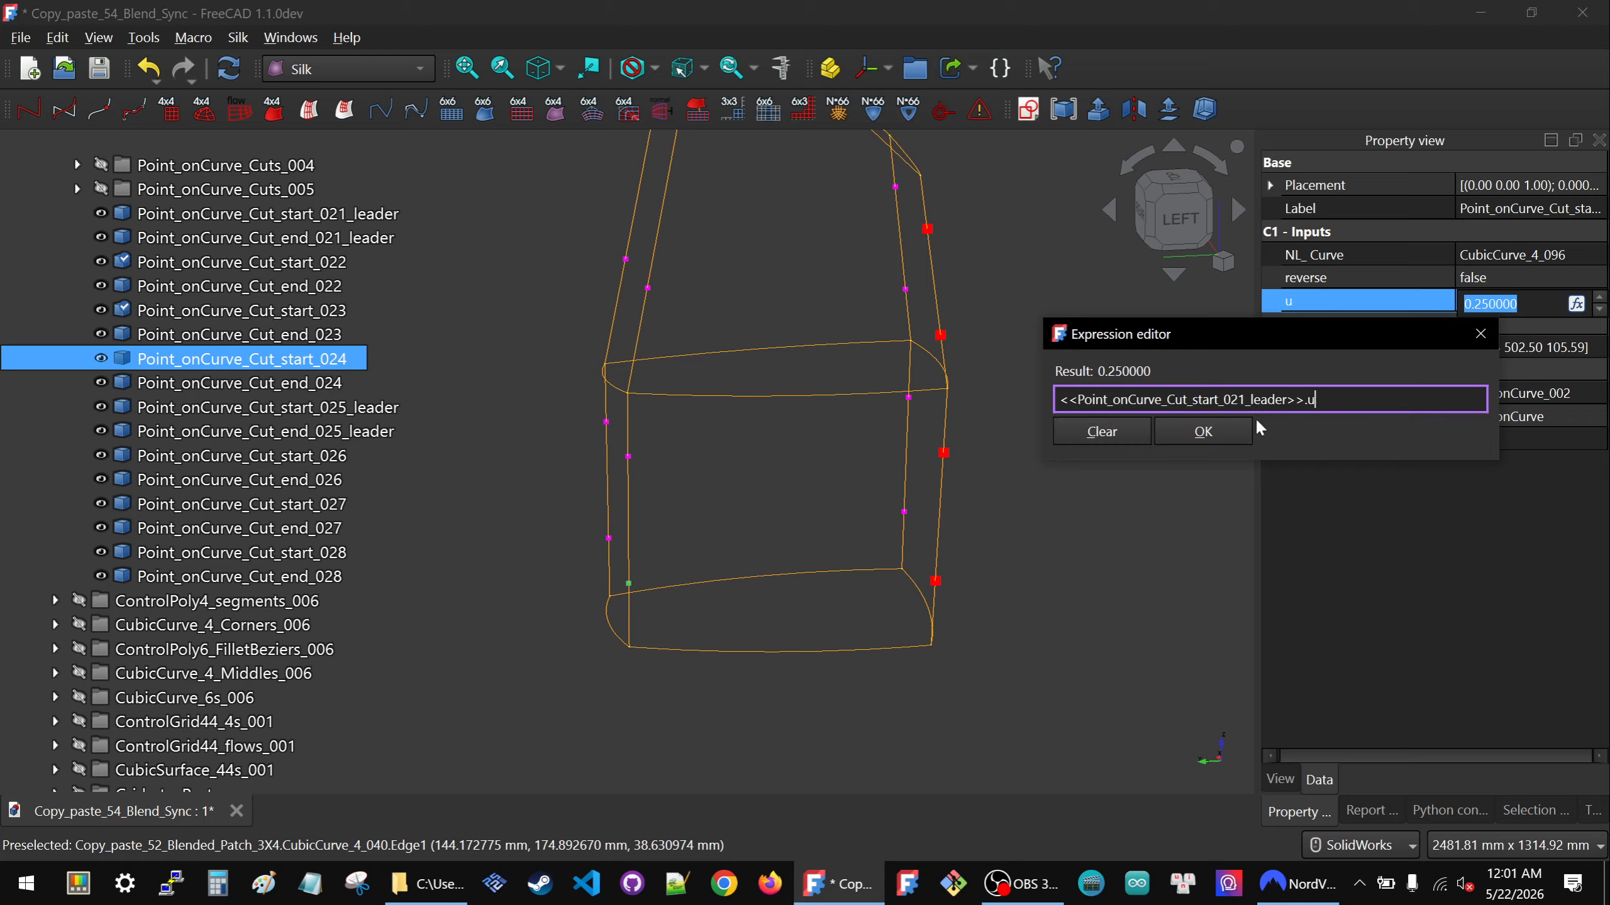
{"action": "left_click", "coordinate": [1204, 432]}
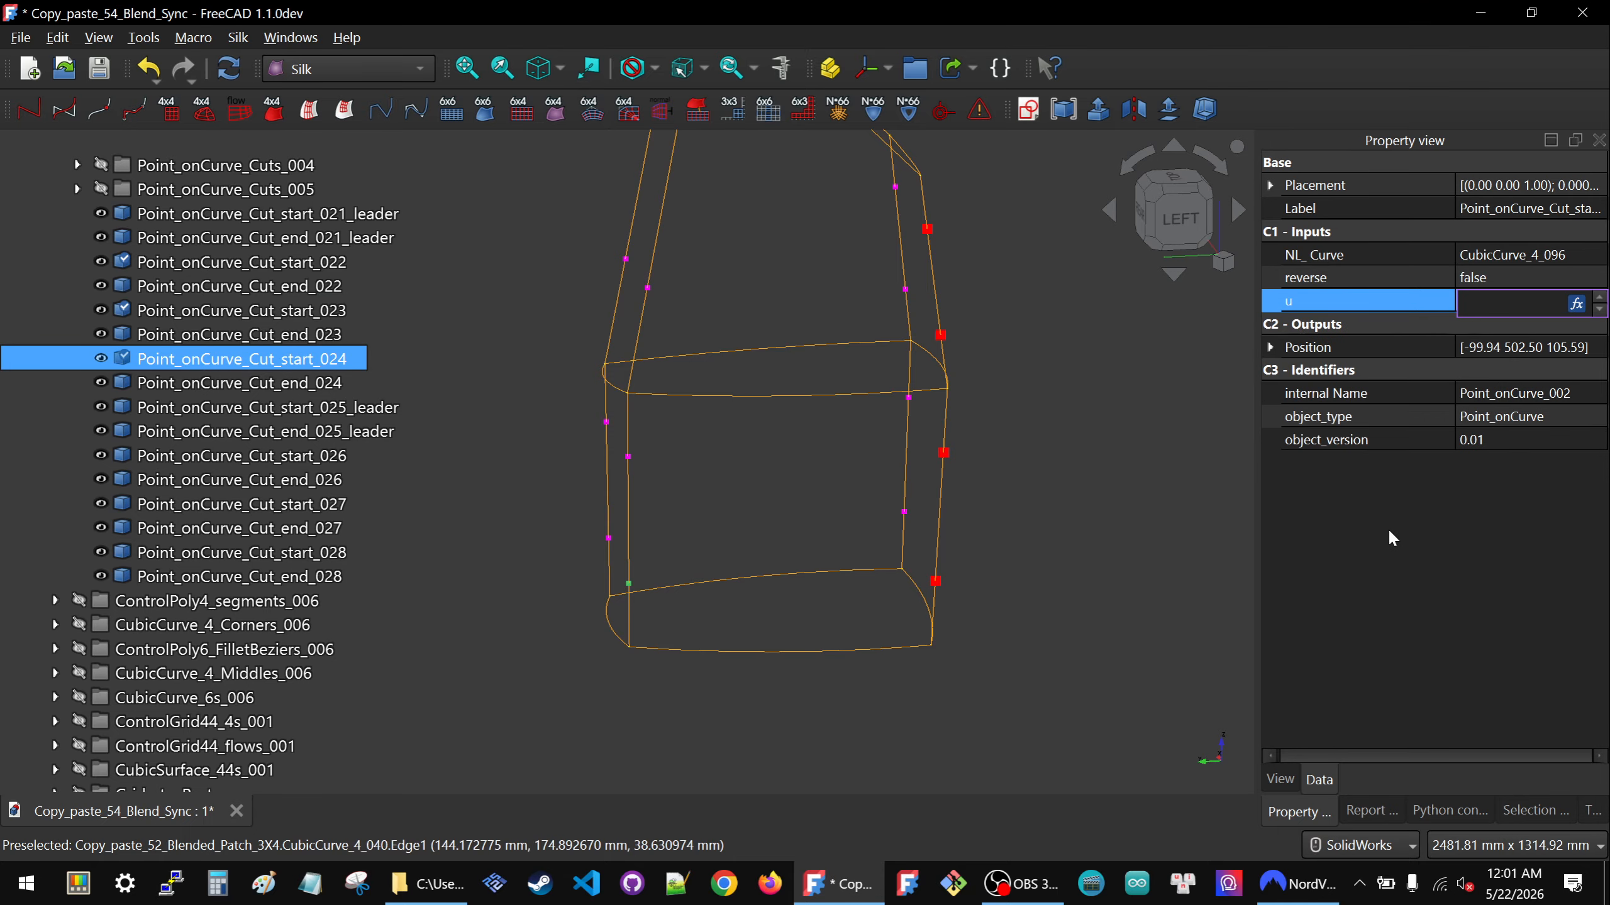
Set the u parameter of Point_onCurve_Cut_start_021_leader to 0.4 to test the linked start points.
{"action": "left_click", "coordinate": [936, 583]}
{"action": "left_click", "coordinate": [1544, 302]}
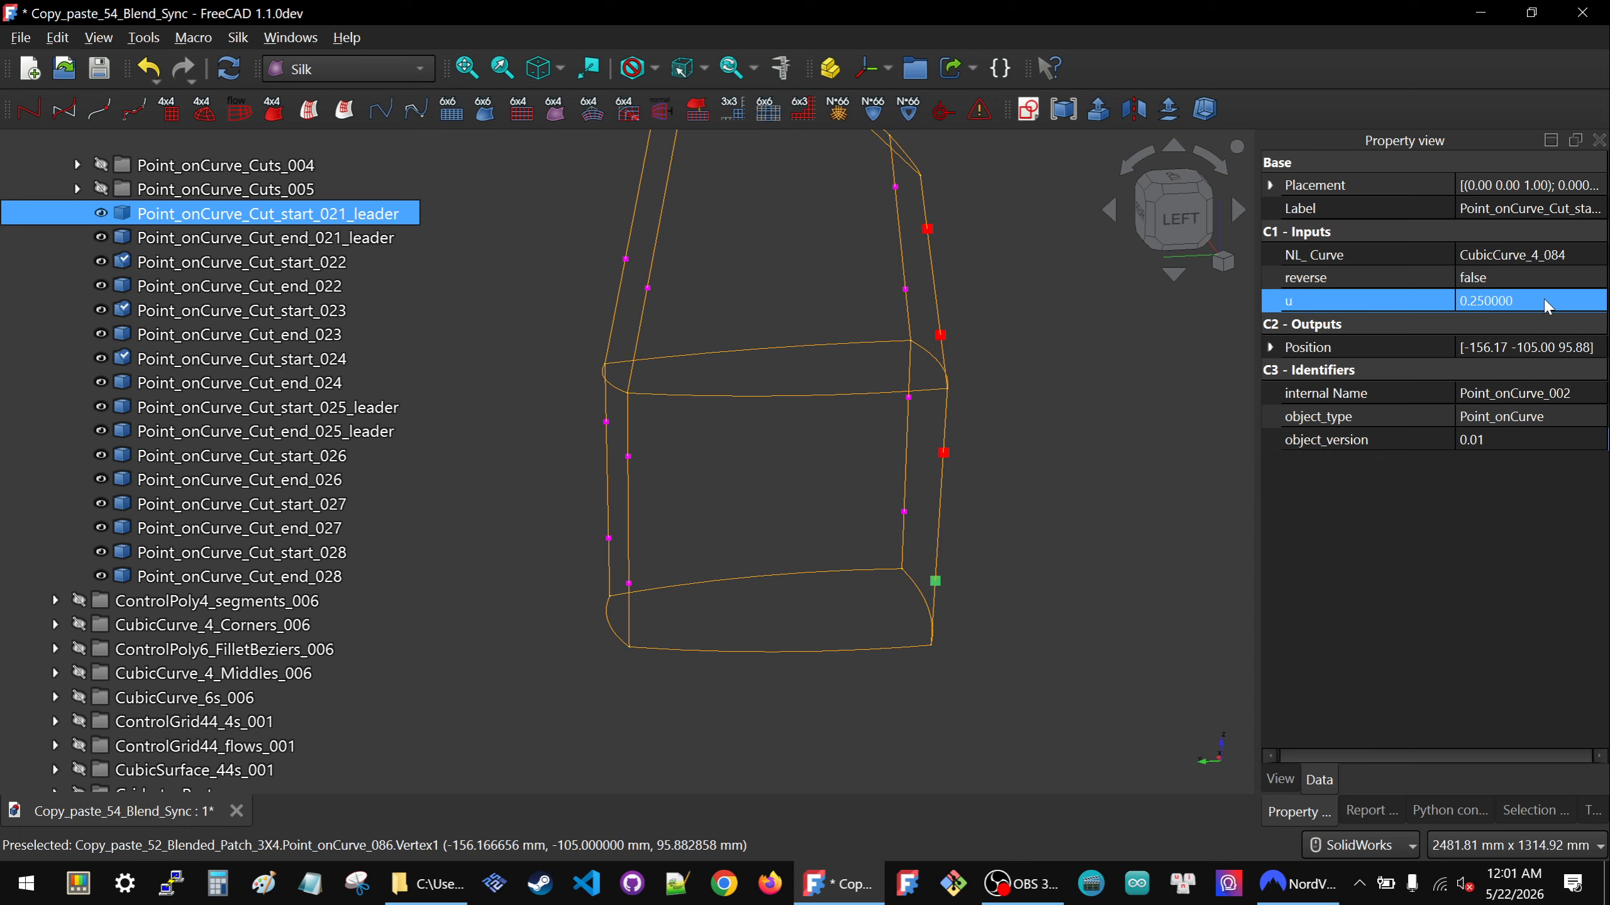
{"action": "left_click", "coordinate": [1544, 302]}
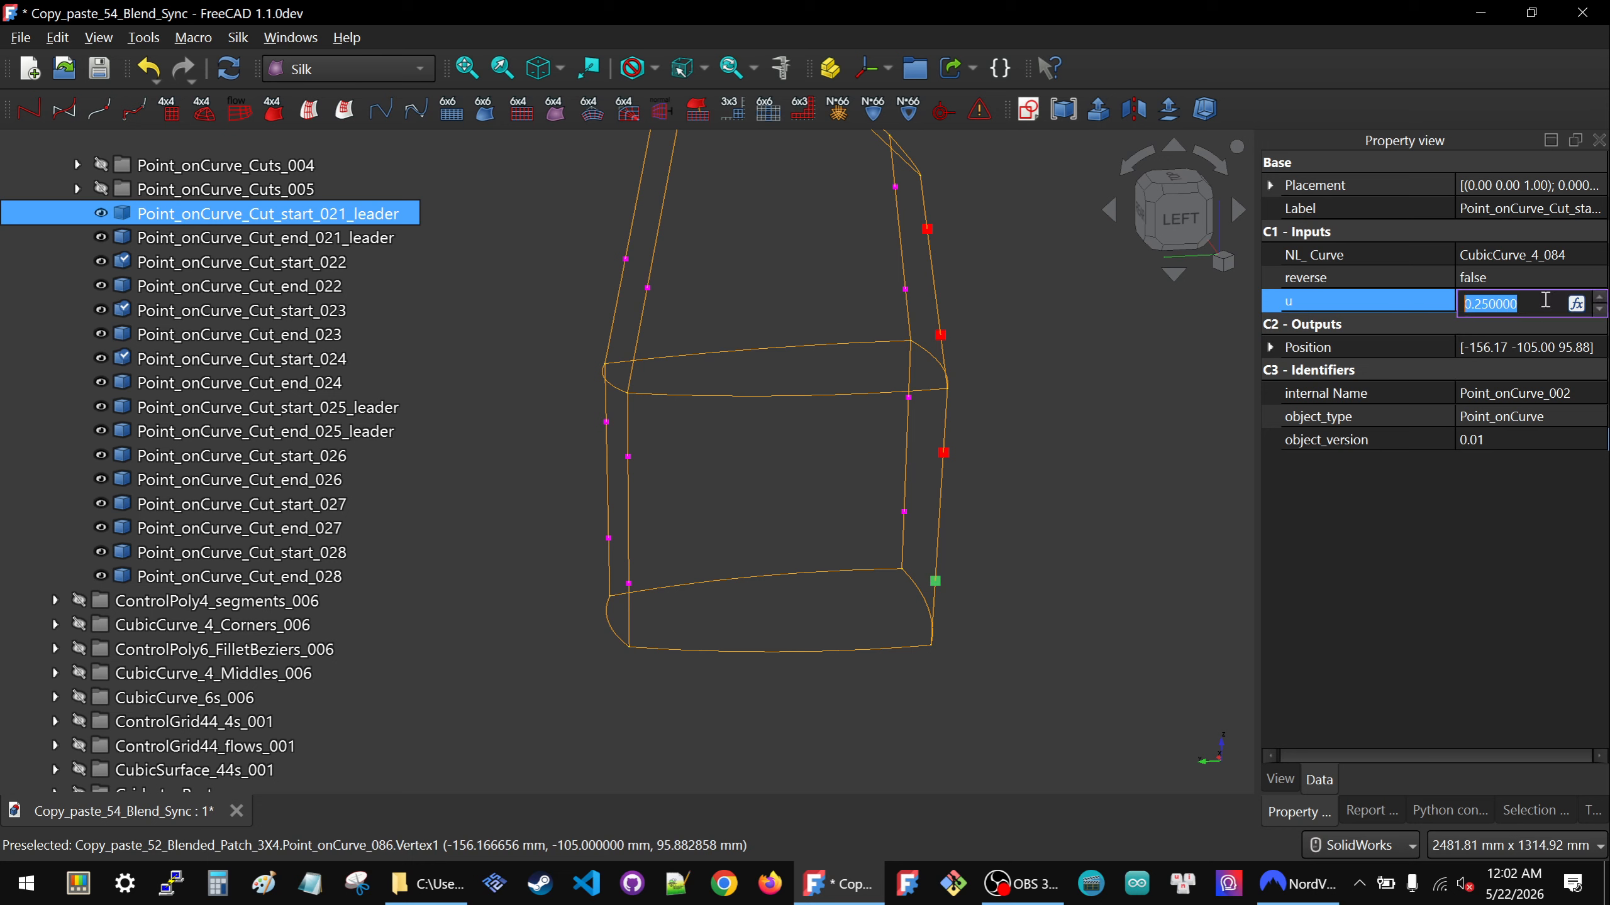
{"action": "type", "text": ".1"}
{"action": "left_click_drag", "start_coordinate": [1545, 301], "coordinate": [1401, 304]}
{"action": "type", "text": "4"}
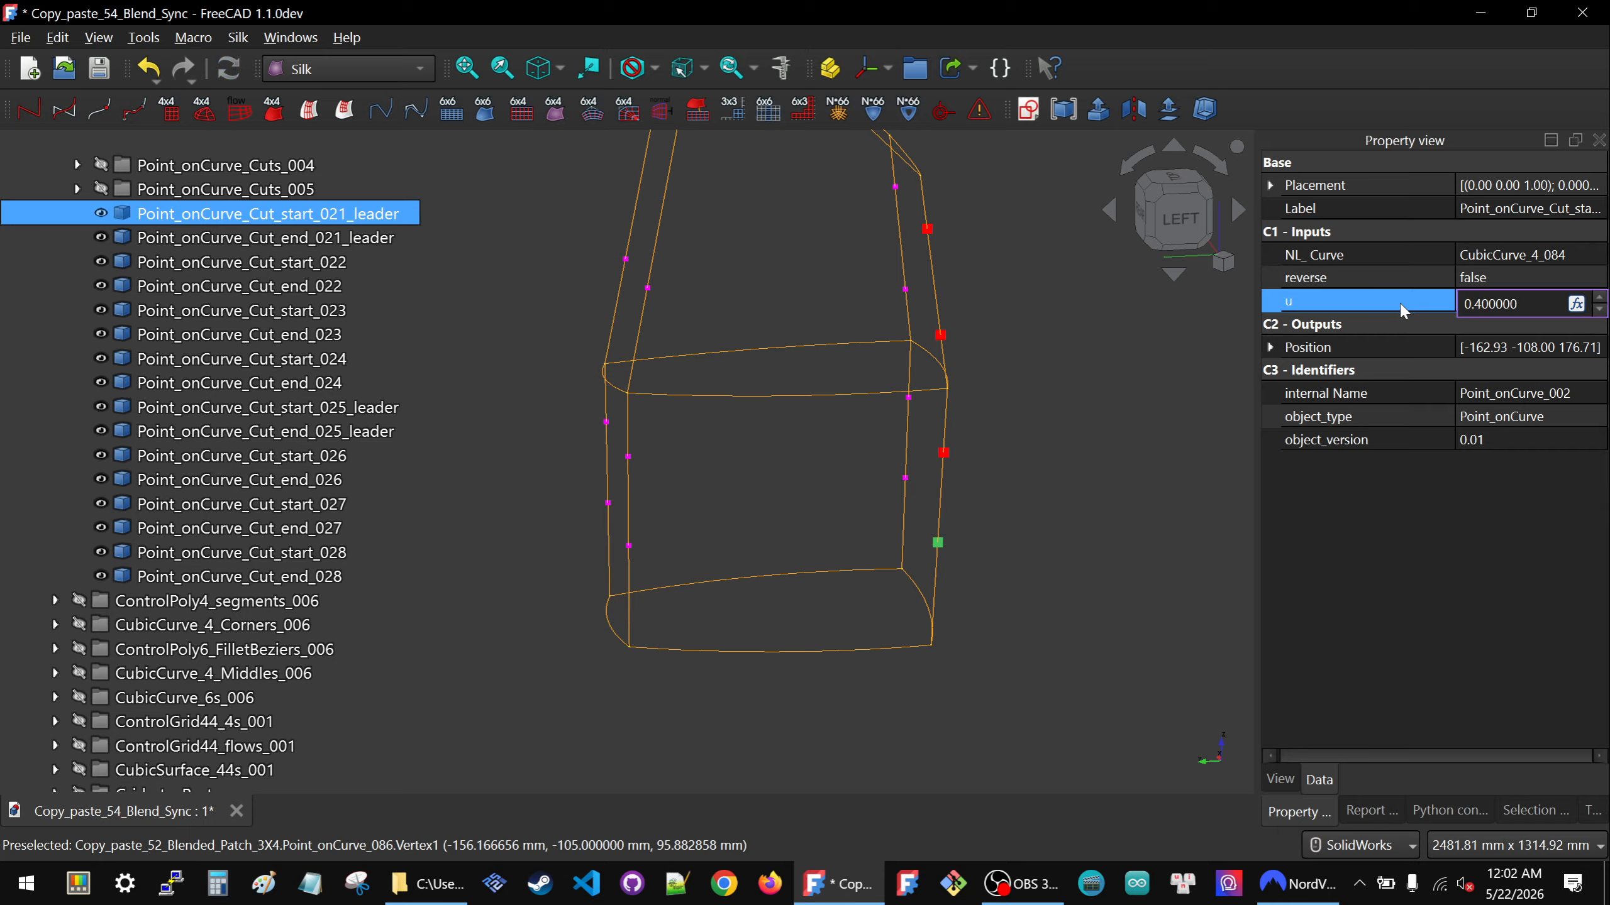
{"action": "left_click", "coordinate": [979, 463]}
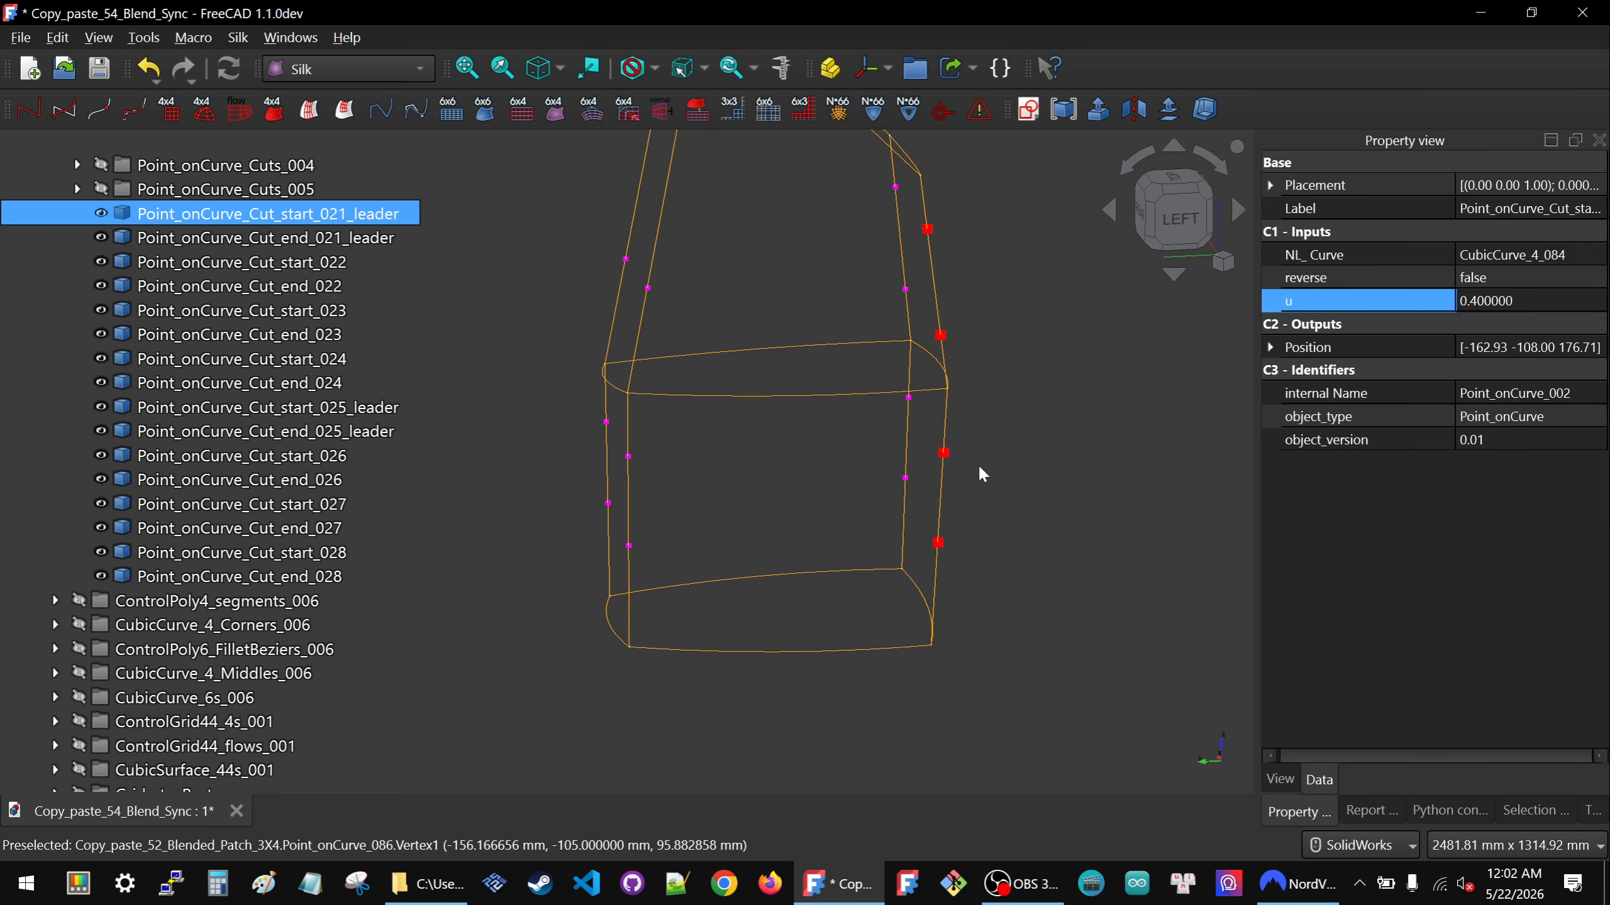
Copy the label of the Point_onCurve_Cut_end_021_leader point without renaming it.
{"action": "left_click", "coordinate": [944, 454]}
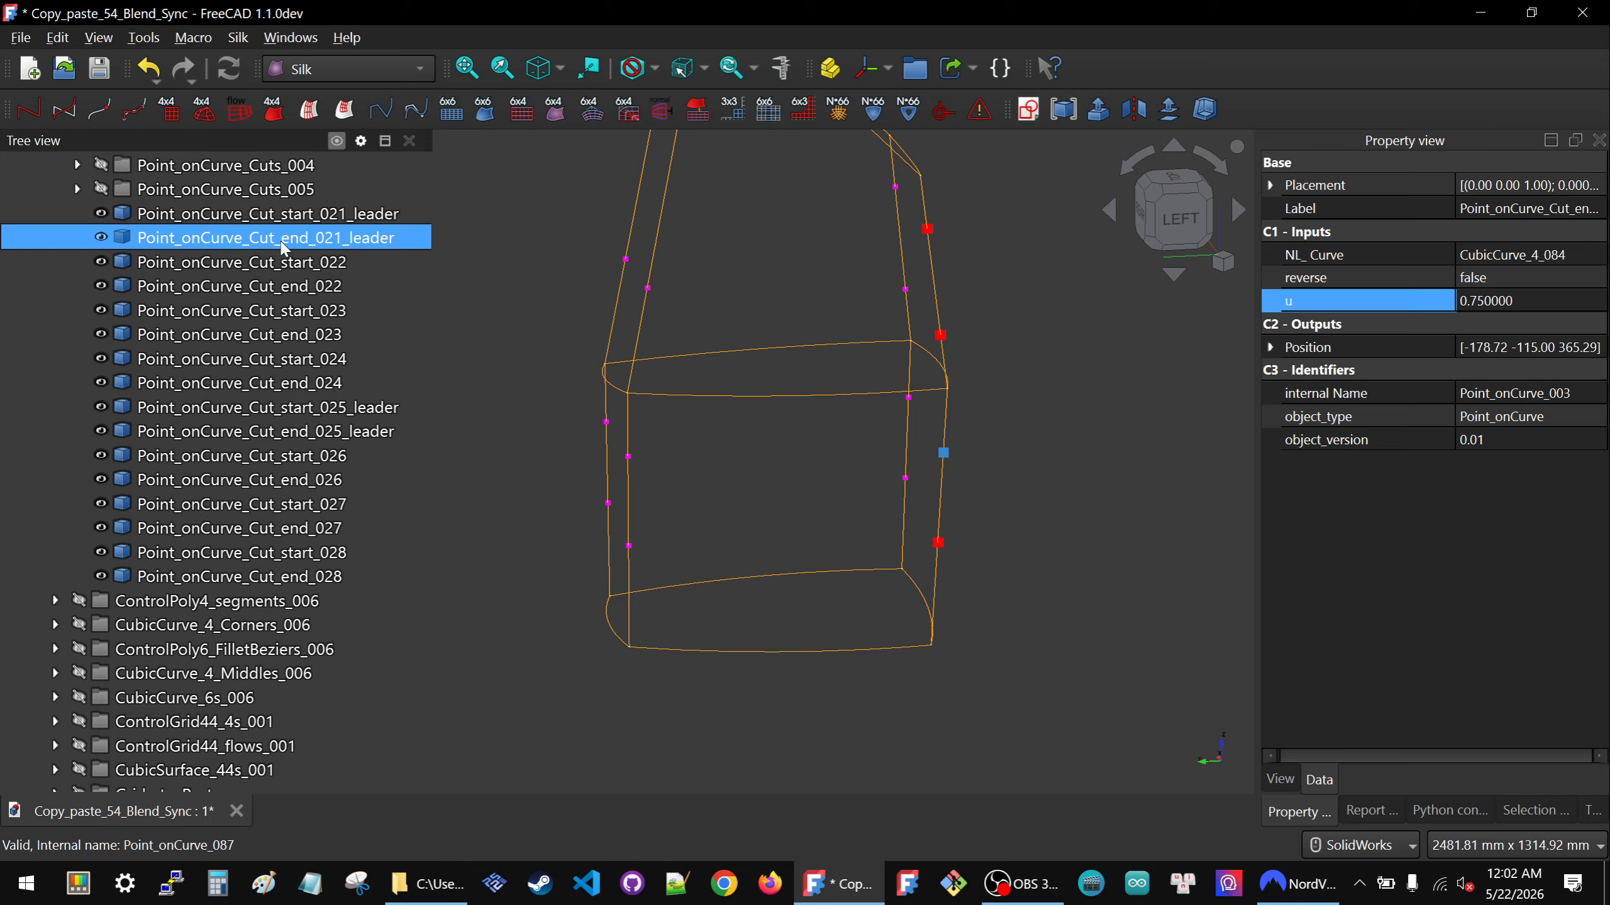
{"action": "left_click", "coordinate": [797, 506]}
{"action": "middle_click_drag", "start_coordinate": [895, 471], "coordinate": [908, 447]}
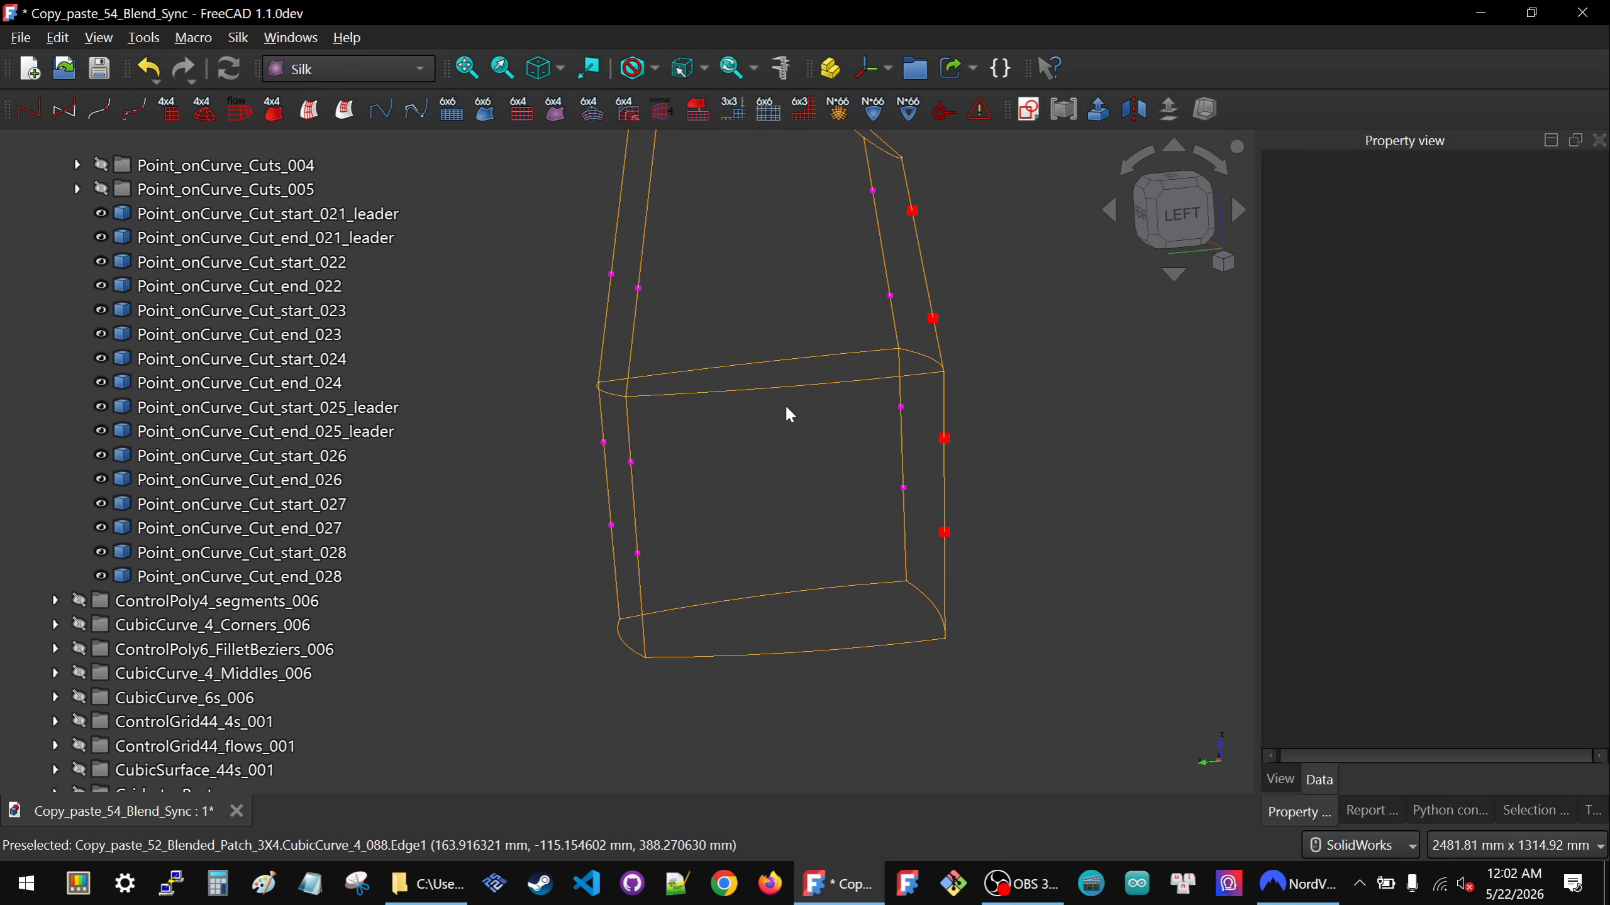
Link the u parameter of Point_onCurve_Cut_end_022 to the expression <<Point_onCurve_Cut_end_021_leader>>.u and copy that expression.
{"action": "left_click", "coordinate": [901, 407]}
{"action": "left_click", "coordinate": [1475, 302]}
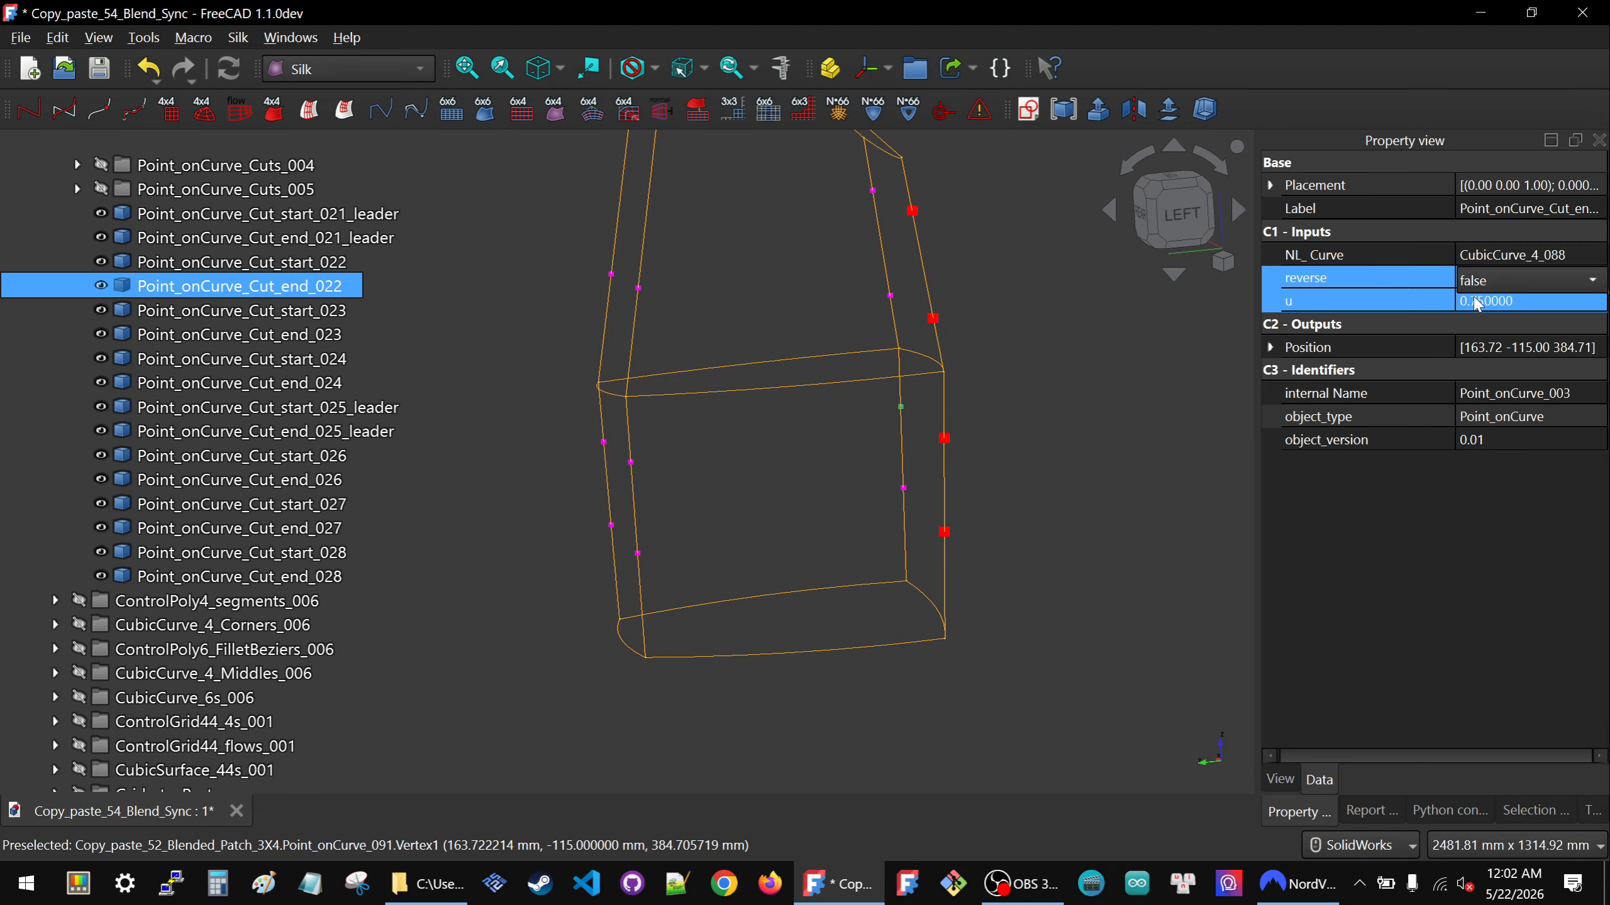
{"action": "left_click", "coordinate": [1576, 304]}
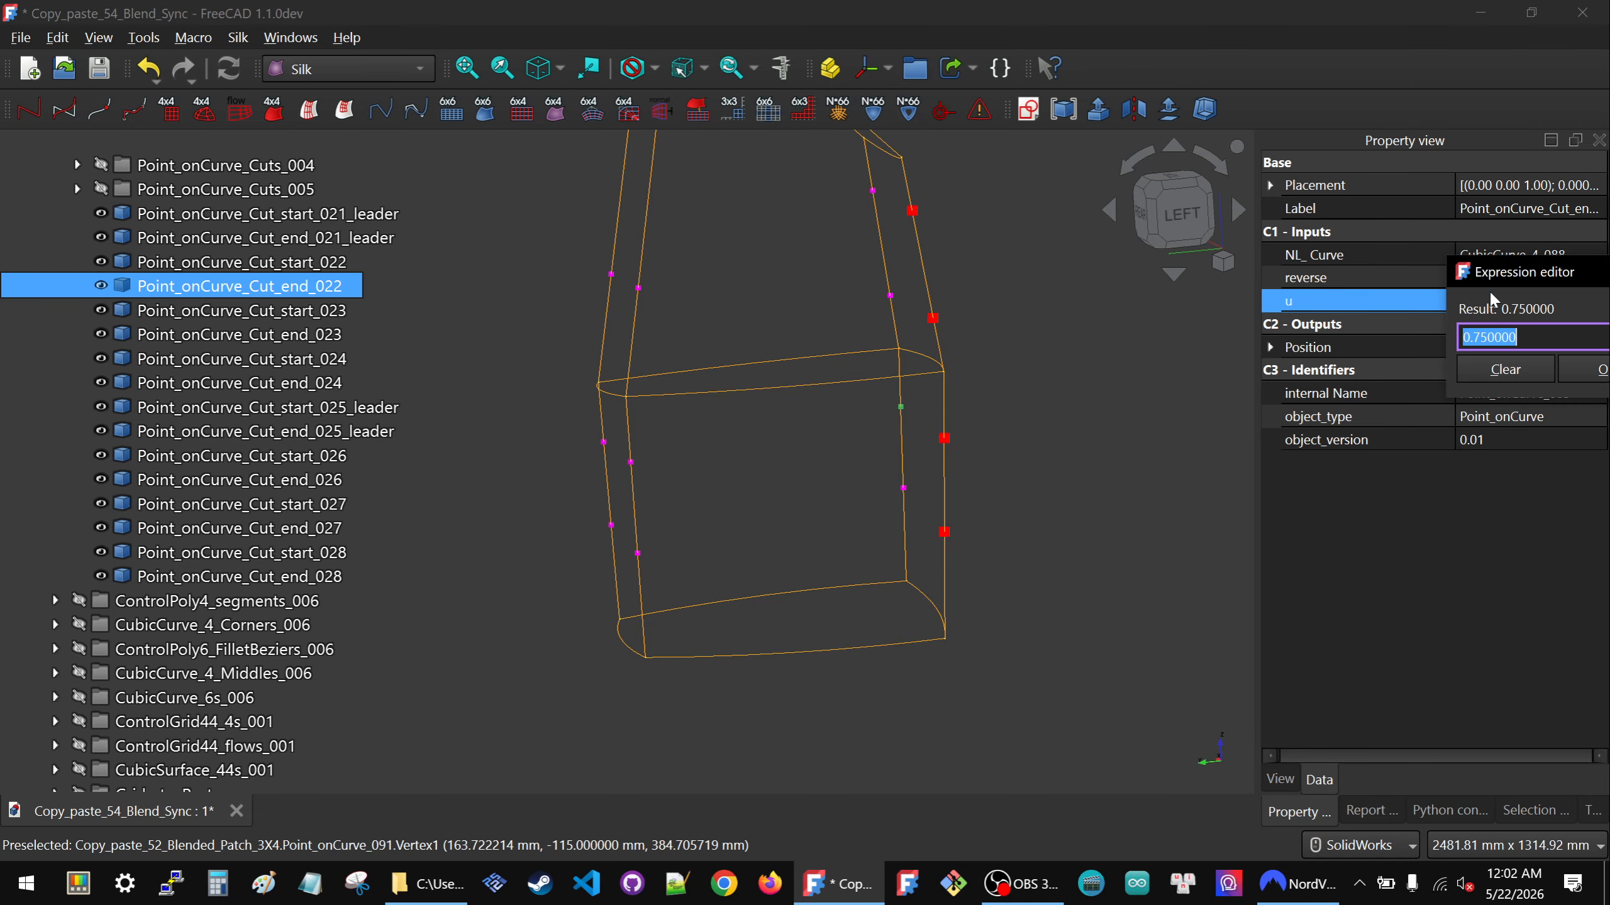
{"action": "left_click_drag", "start_coordinate": [1400, 270], "coordinate": [1008, 294]}
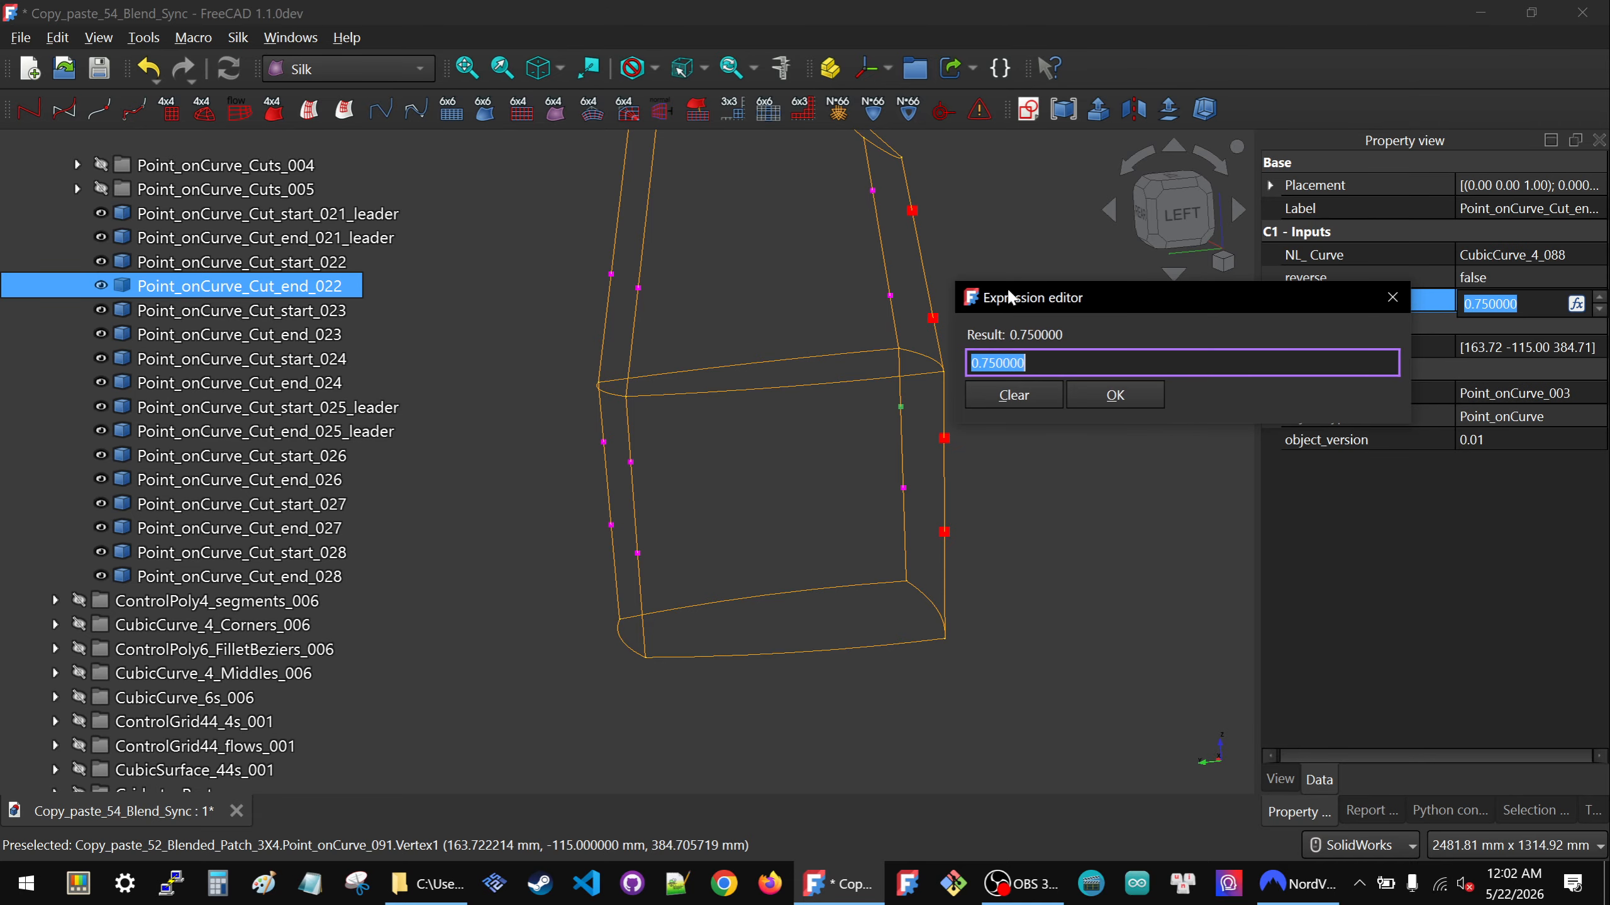
{"action": "type", "text": "Point_onCurve_Cut_end_021_leader"}
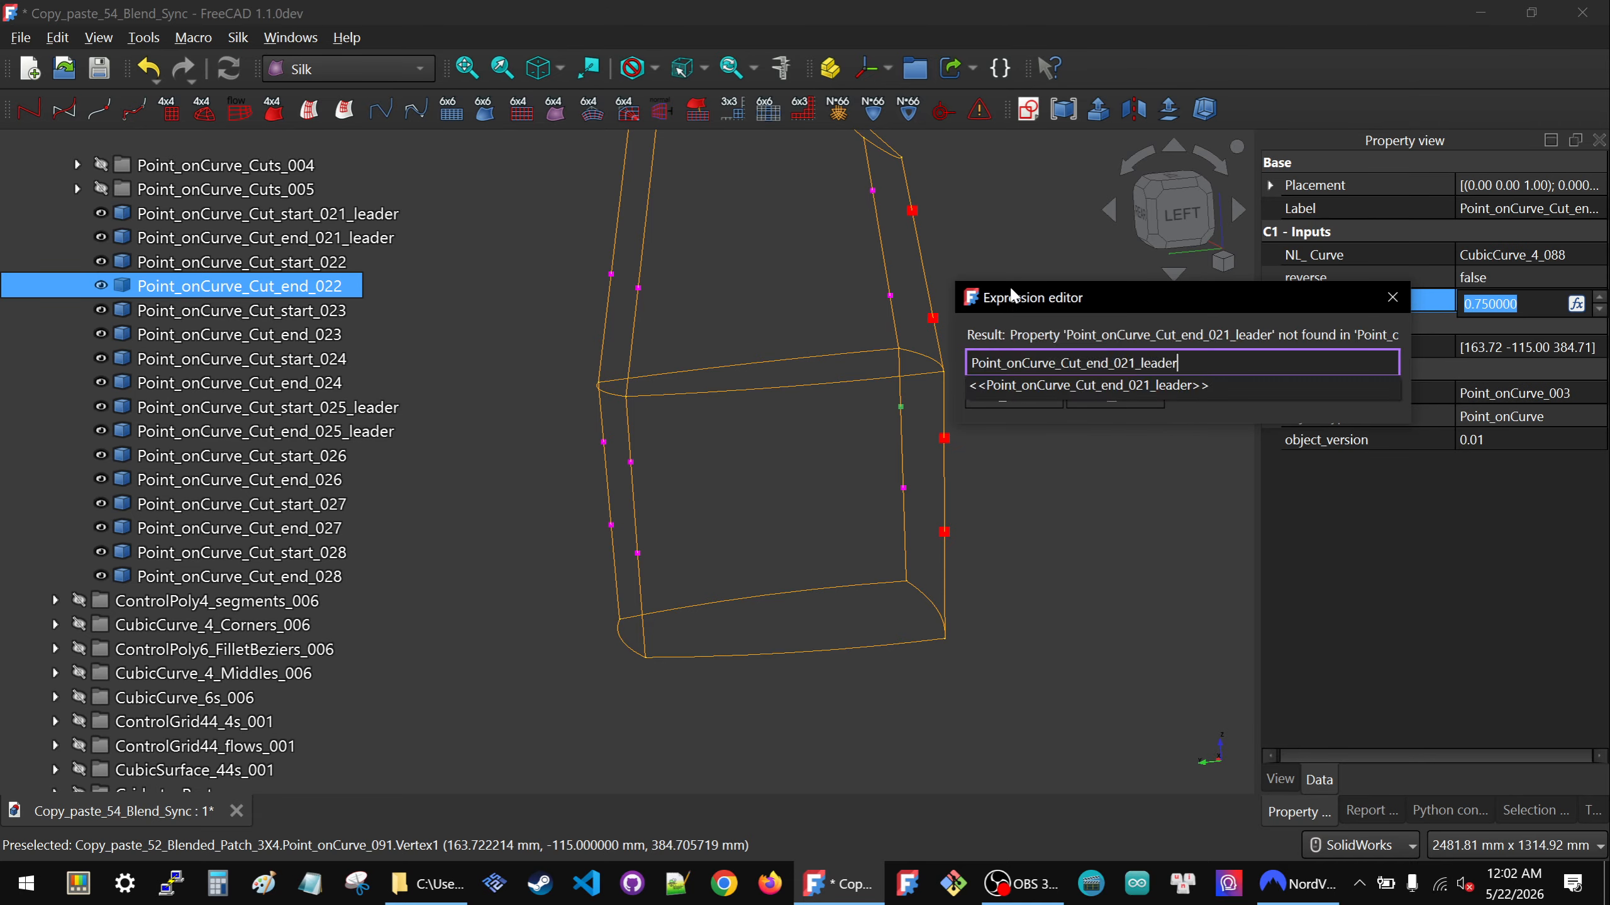
{"action": "left_click", "coordinate": [1120, 386]}
{"action": "type", "text": "u"}
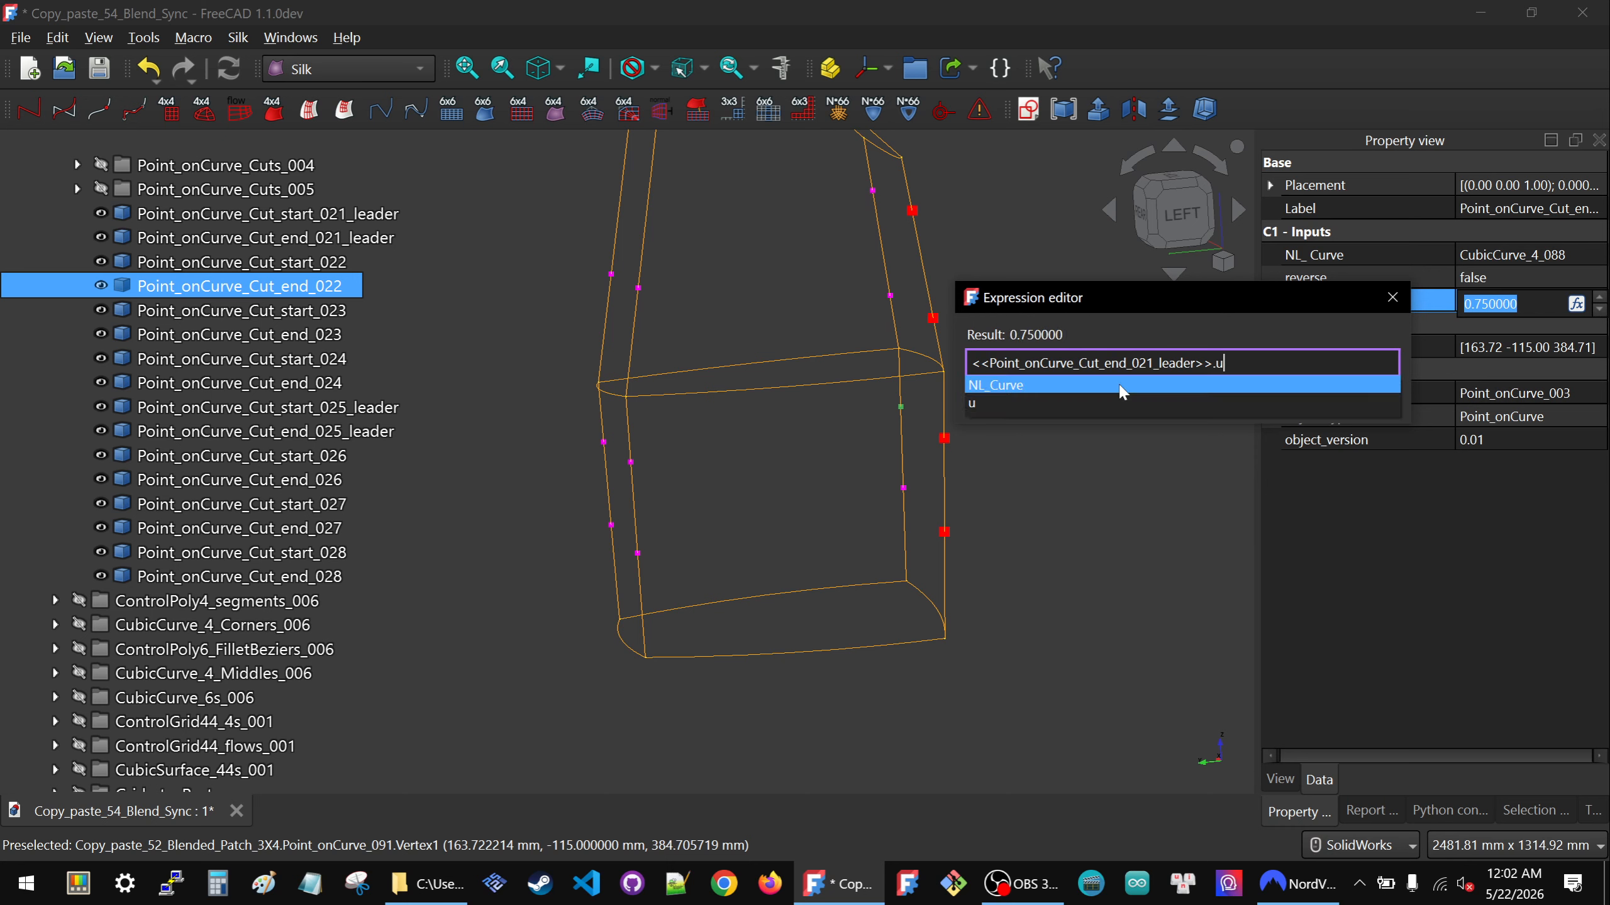
{"action": "left_click", "coordinate": [996, 404]}
{"action": "left_click_drag", "start_coordinate": [1269, 367], "coordinate": [917, 361]}
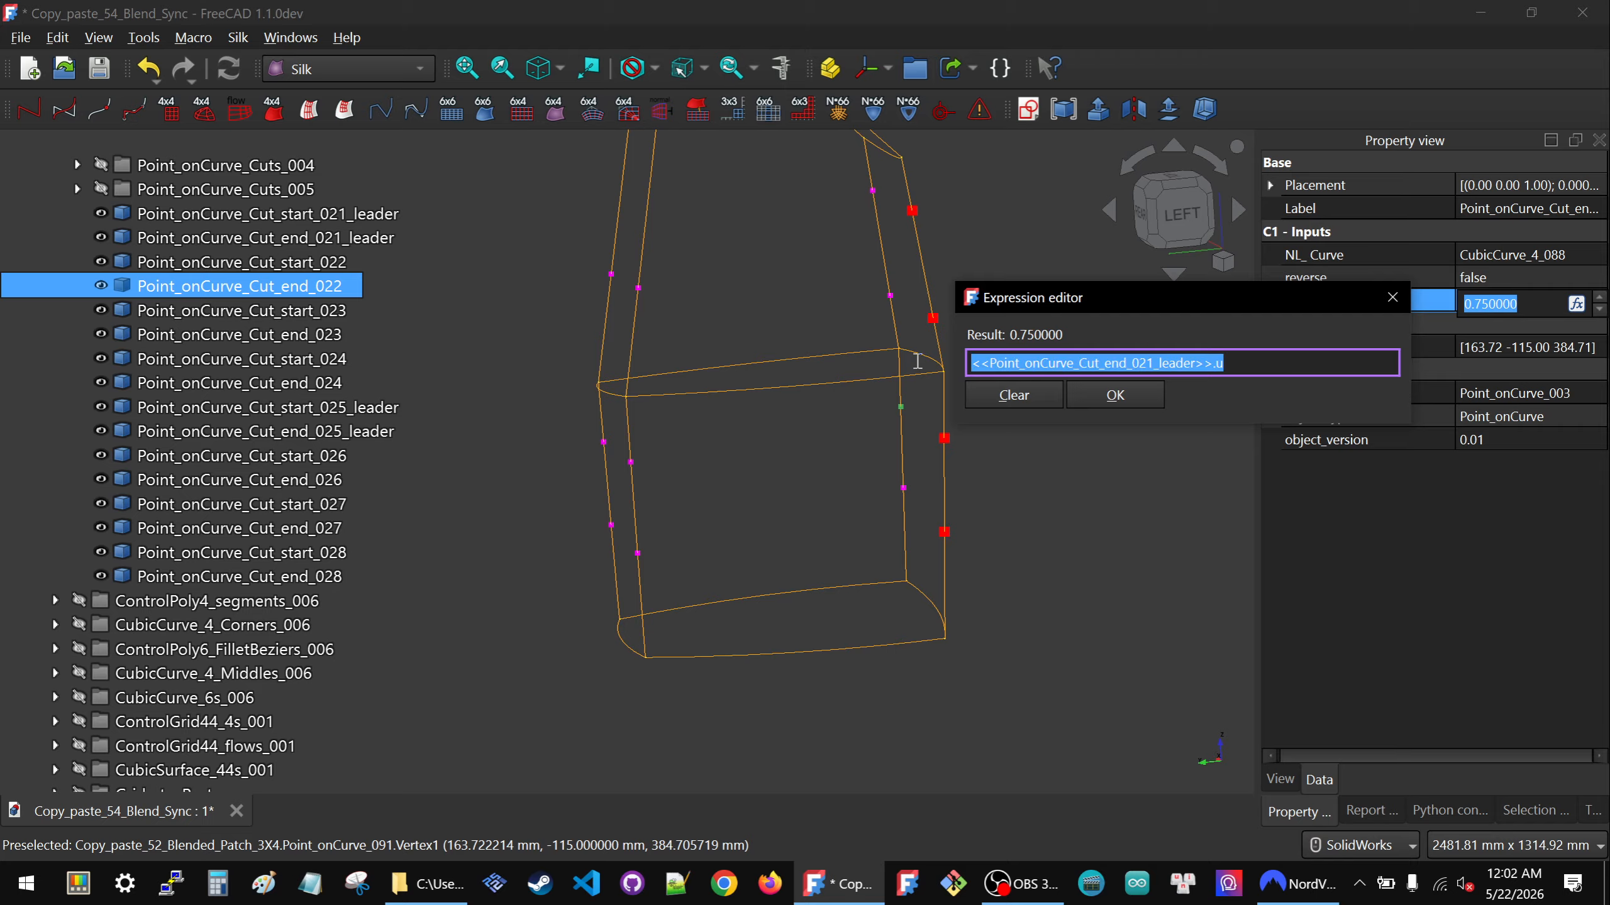
{"action": "left_click", "coordinate": [1144, 387]}
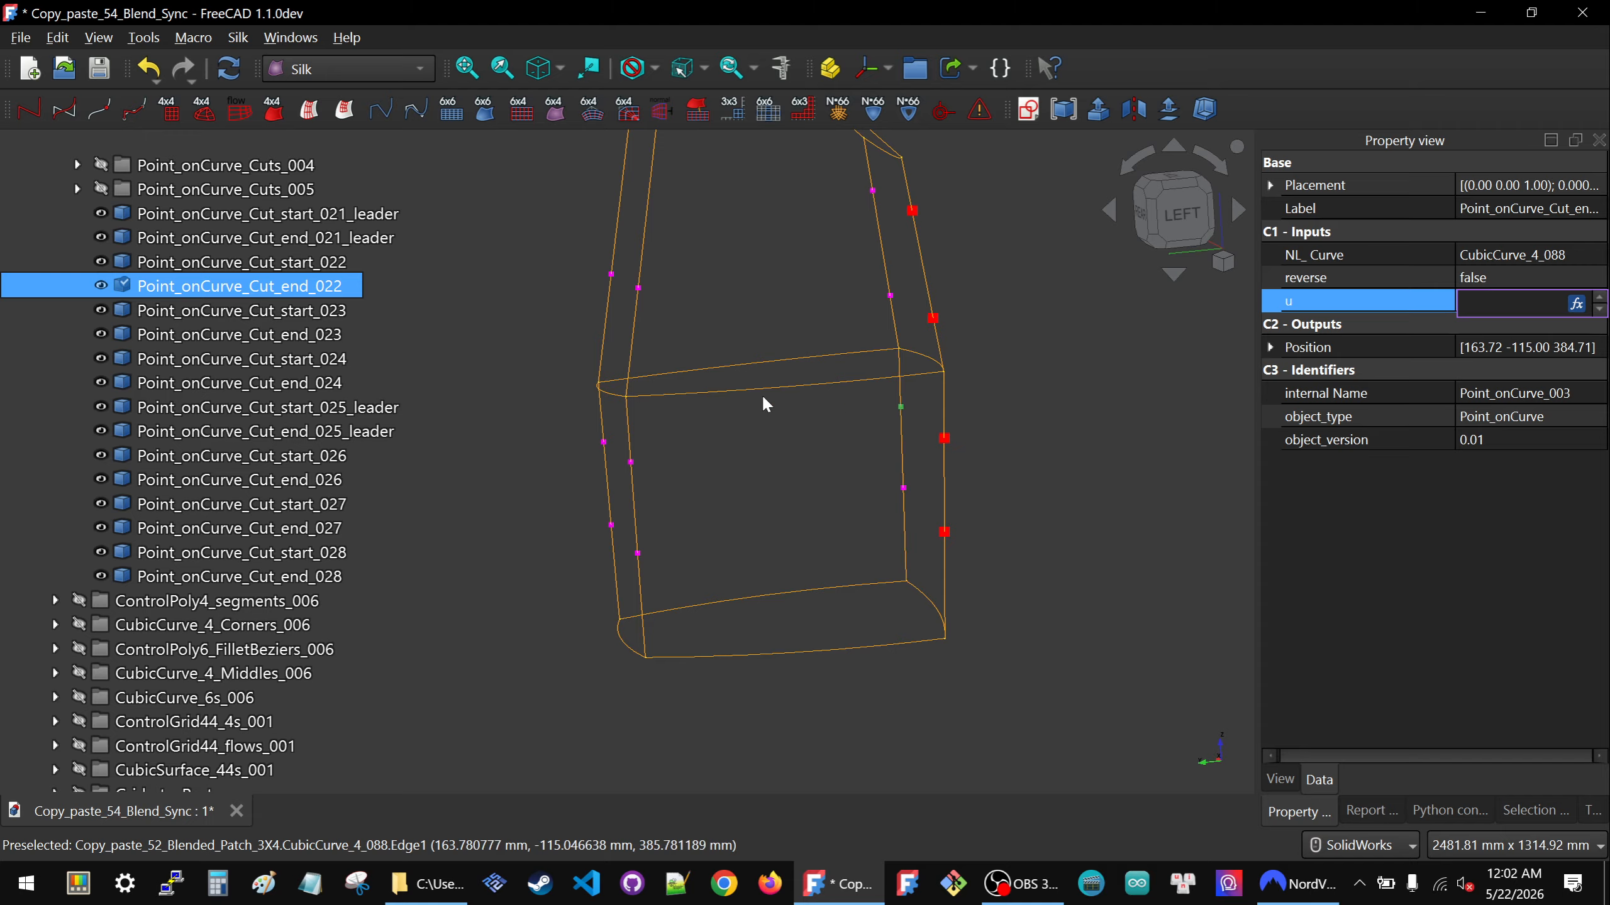
Link the u parameter of Point_onCurve_Cut_end_023 to the copied expression <<Point_onCurve_Cut_end_021_leader>>.u.
{"action": "left_click", "coordinate": [601, 440]}
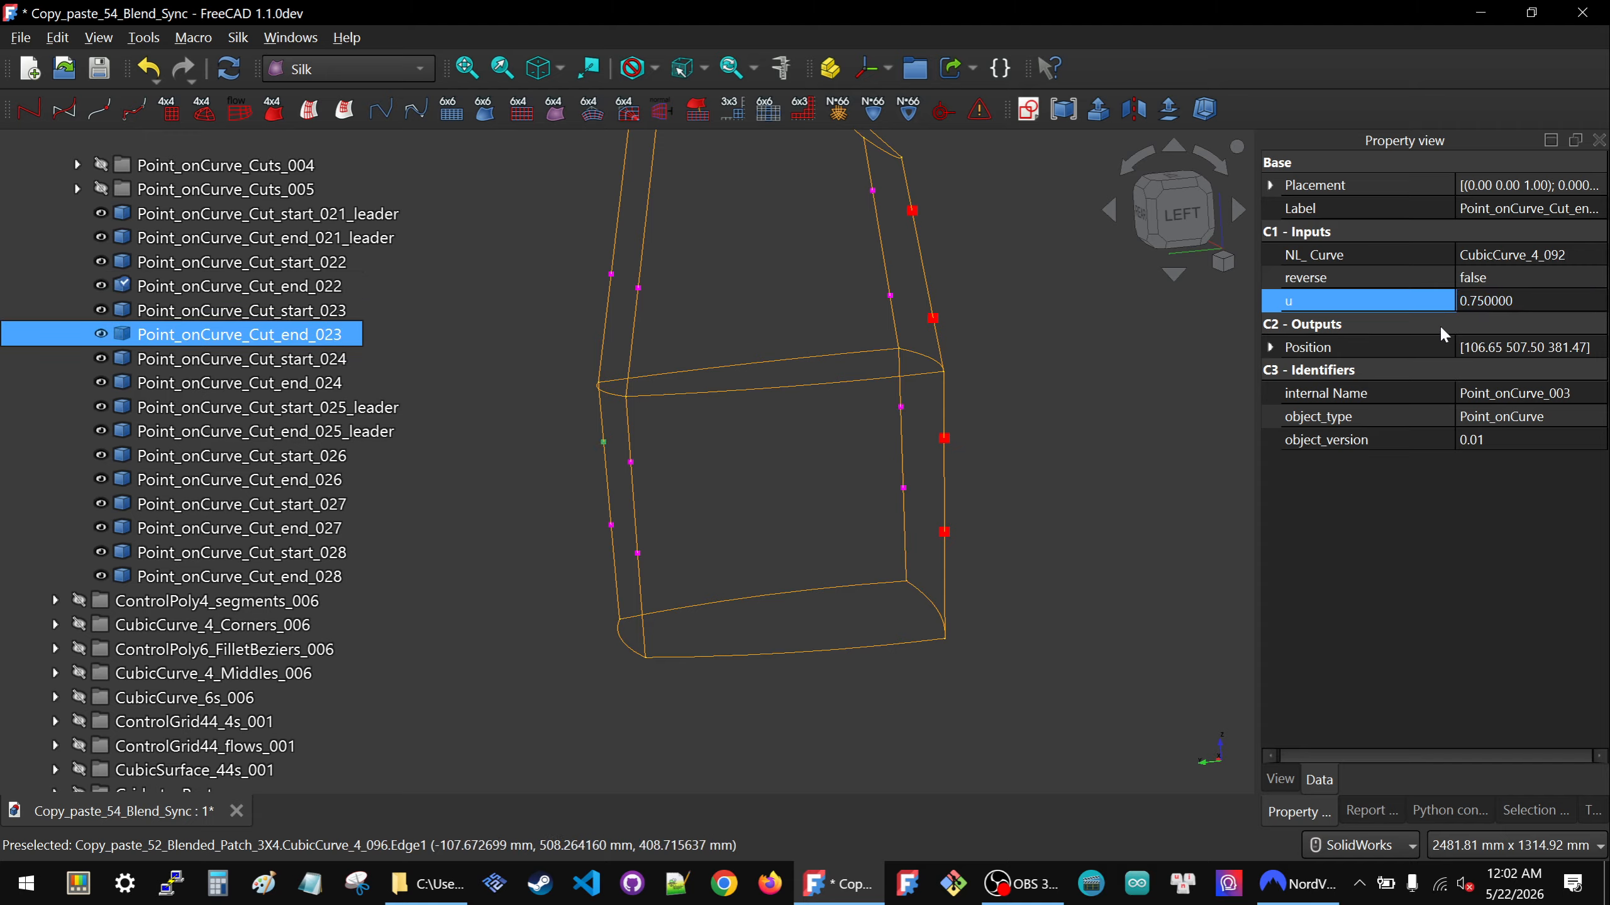
{"action": "left_click", "coordinate": [1478, 297]}
{"action": "key", "text": "equal"}
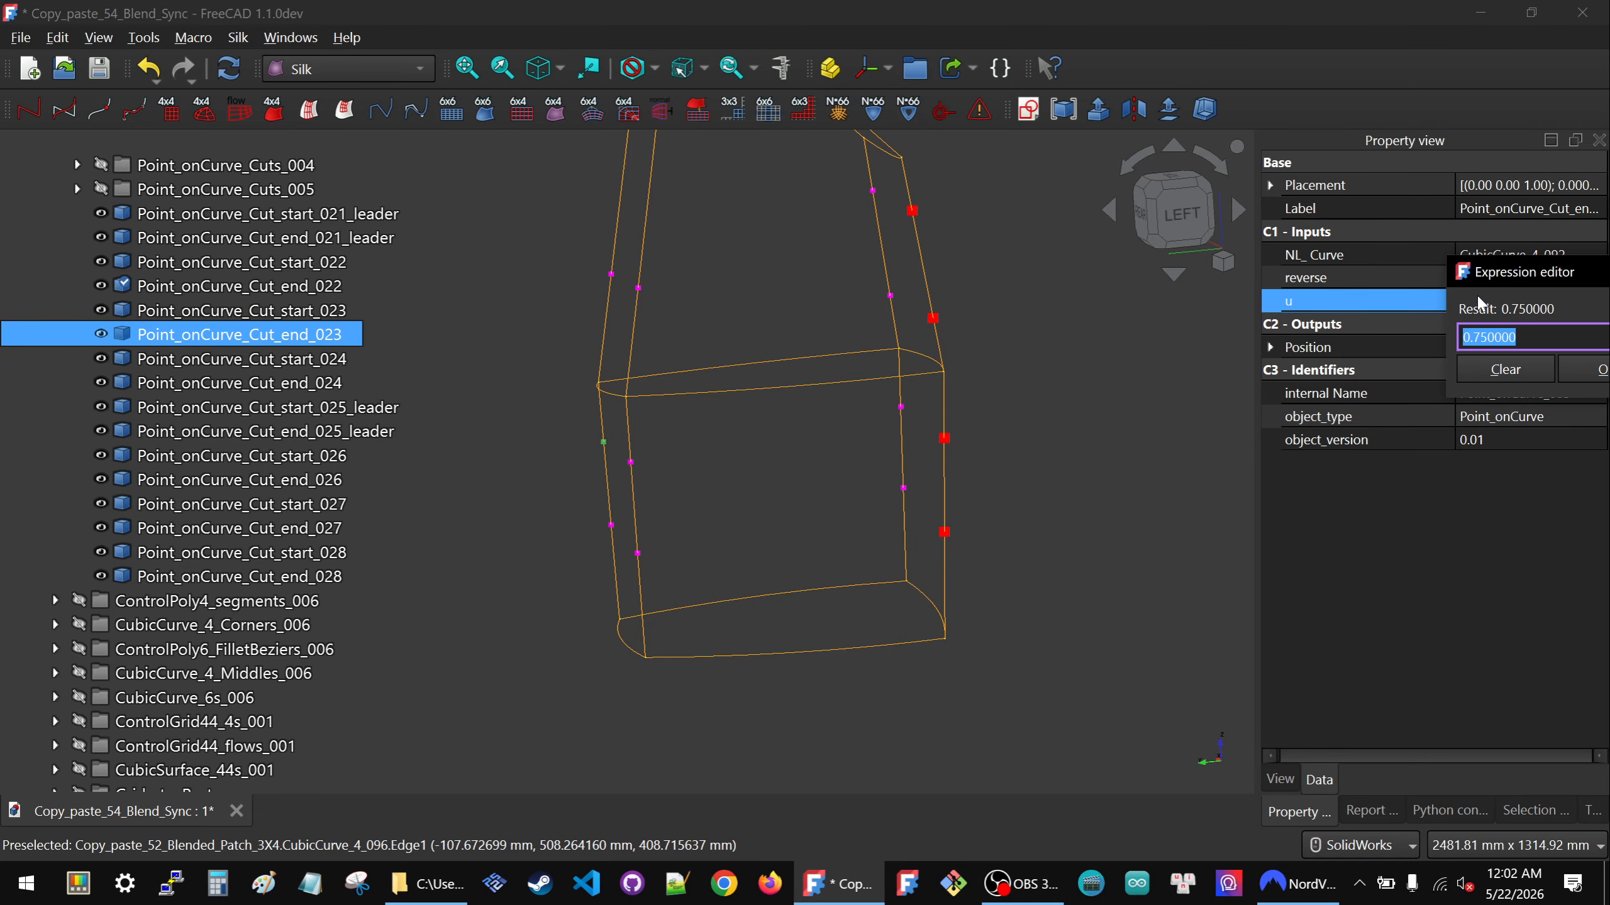
{"action": "key", "text": "ctrl+v"}
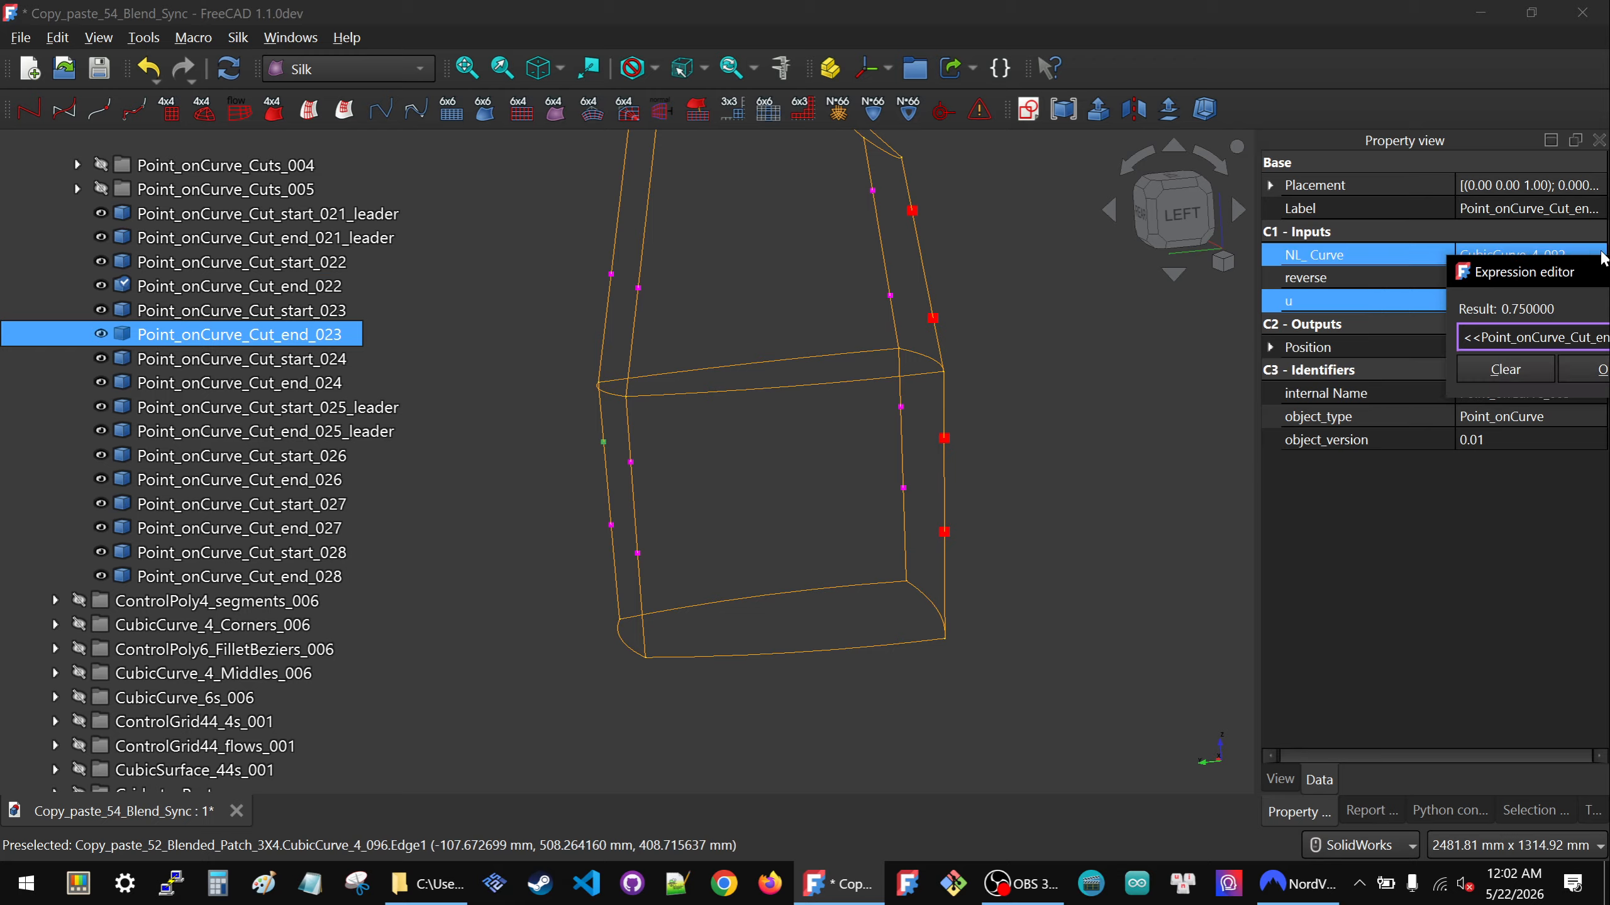
{"action": "left_click_drag", "start_coordinate": [1530, 271], "coordinate": [1152, 273]}
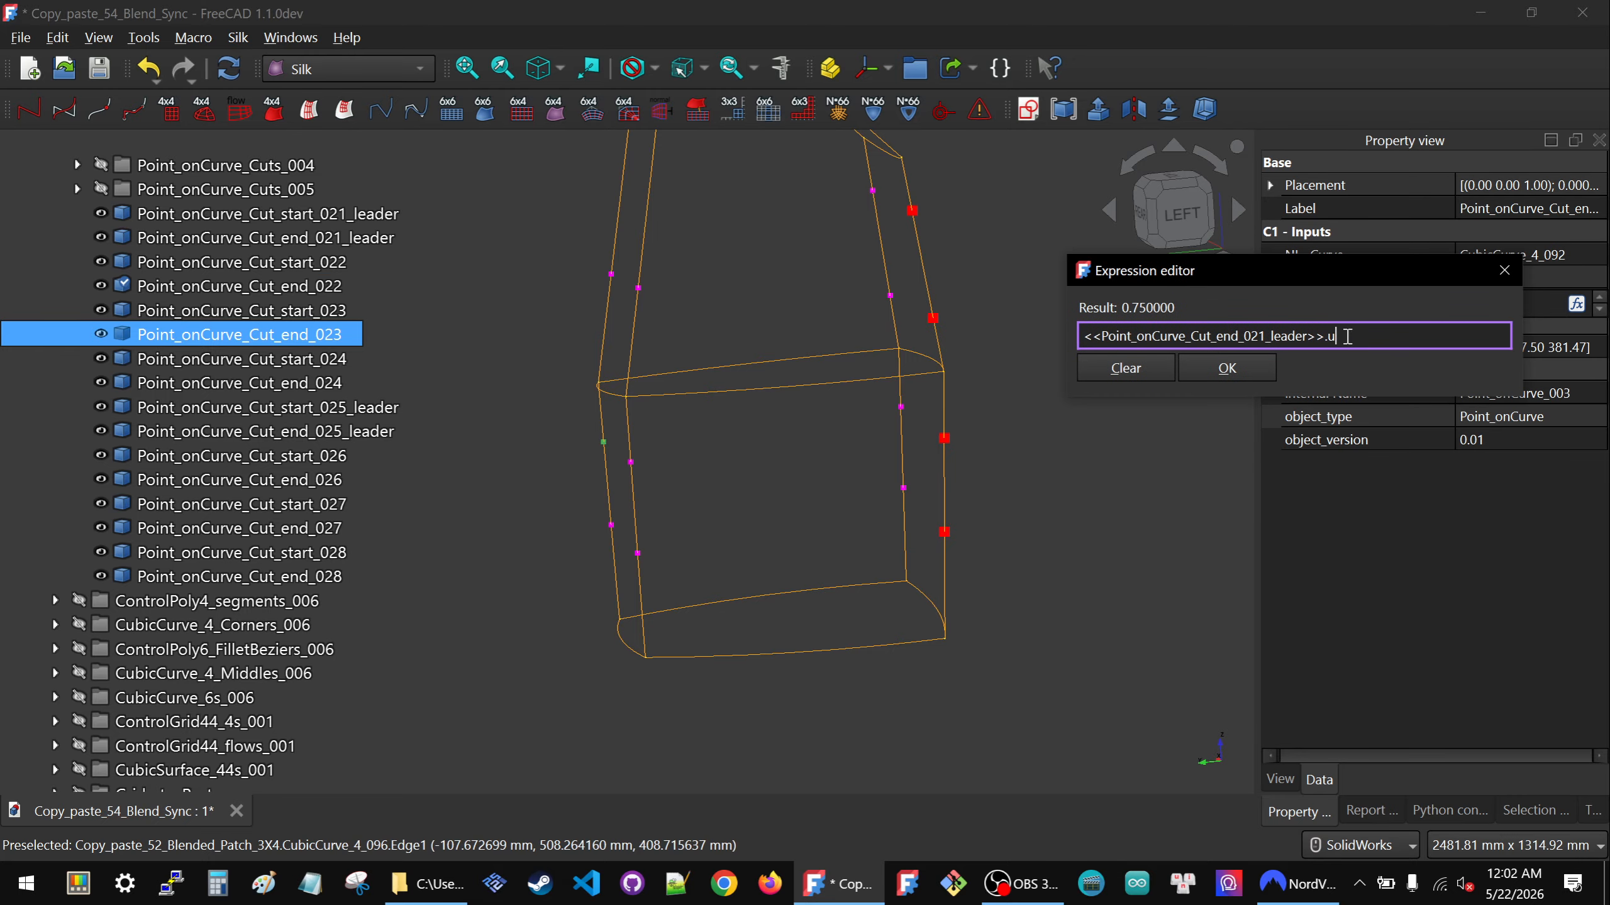
{"action": "left_click_drag", "start_coordinate": [1347, 336], "coordinate": [1083, 329]}
{"action": "key", "text": "ctrl+c"}
{"action": "key", "text": "BackSpace"}
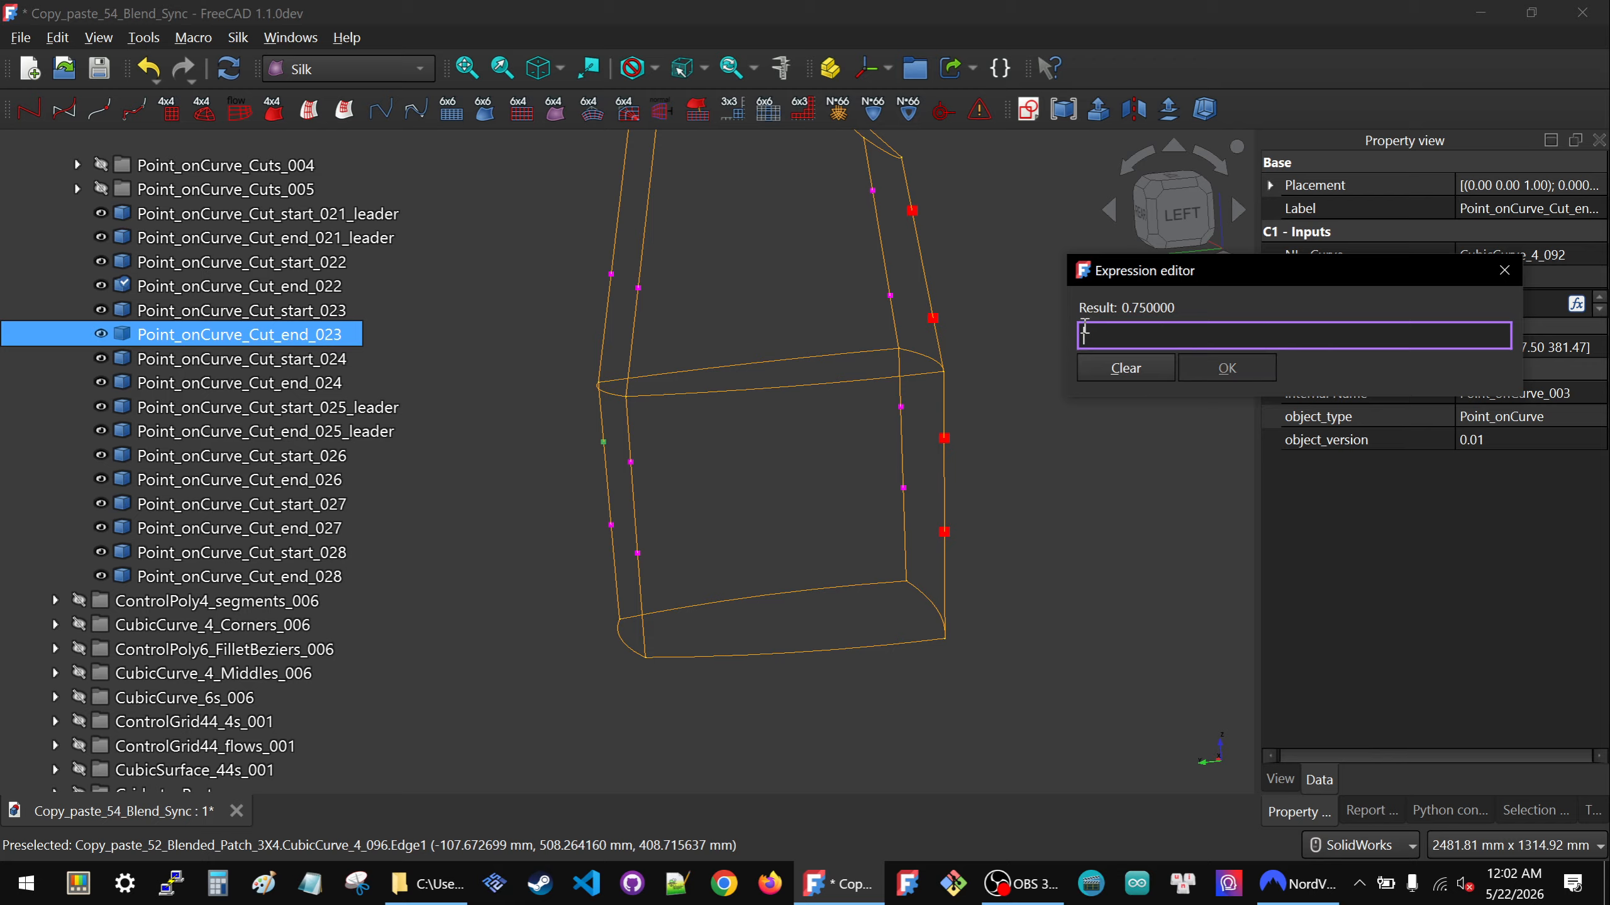
{"action": "key", "text": "ctrl+v"}
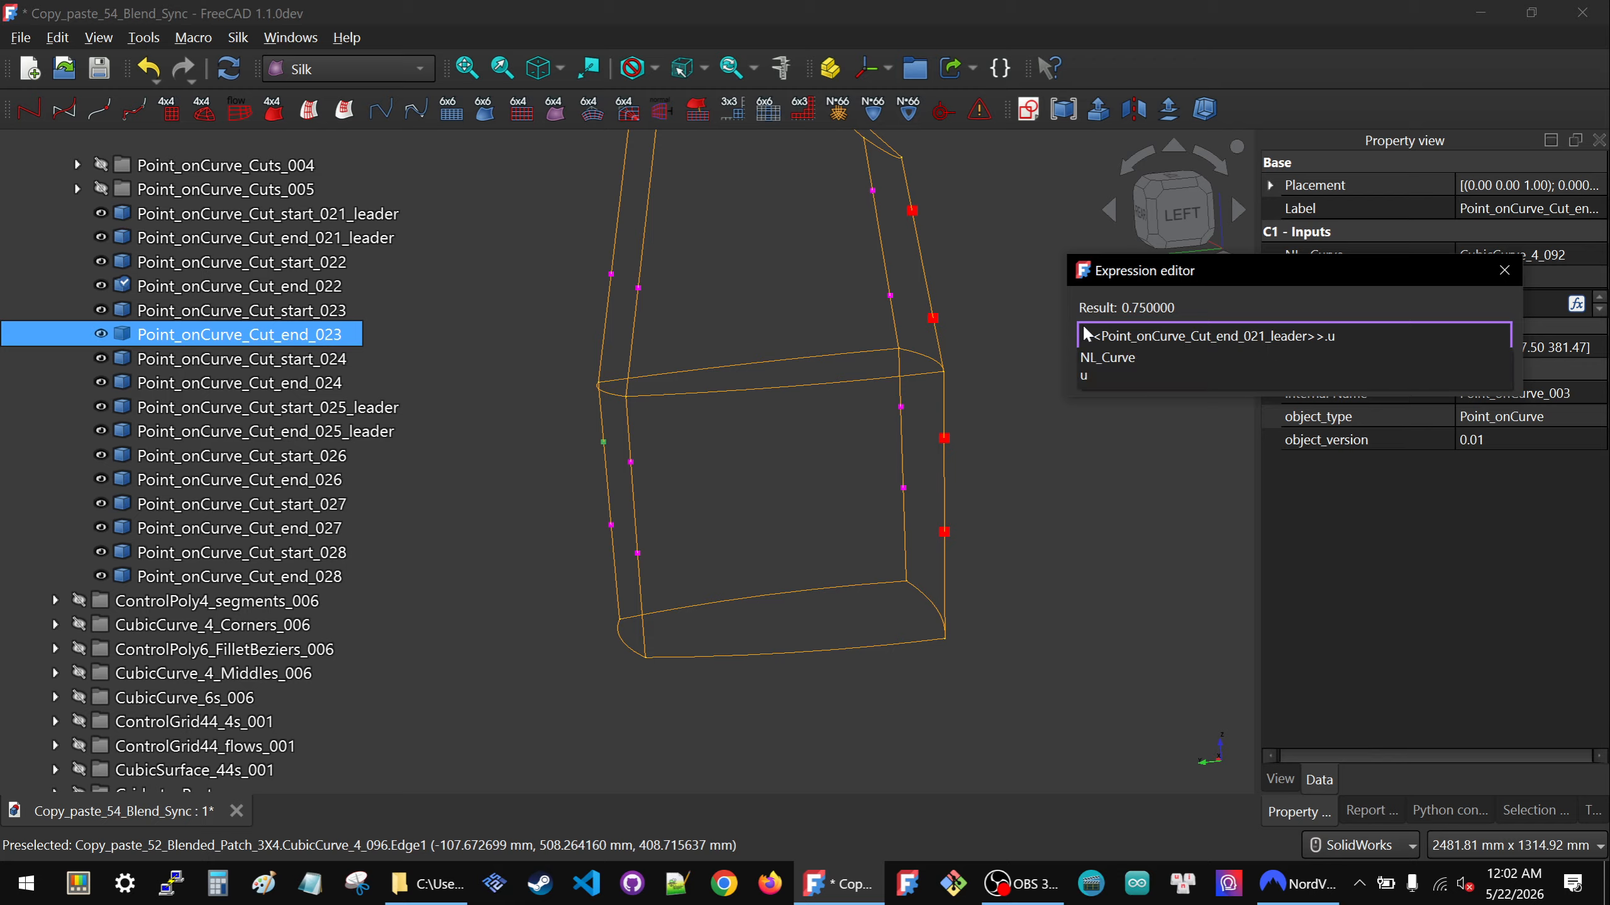
{"action": "left_click", "coordinate": [1089, 374]}
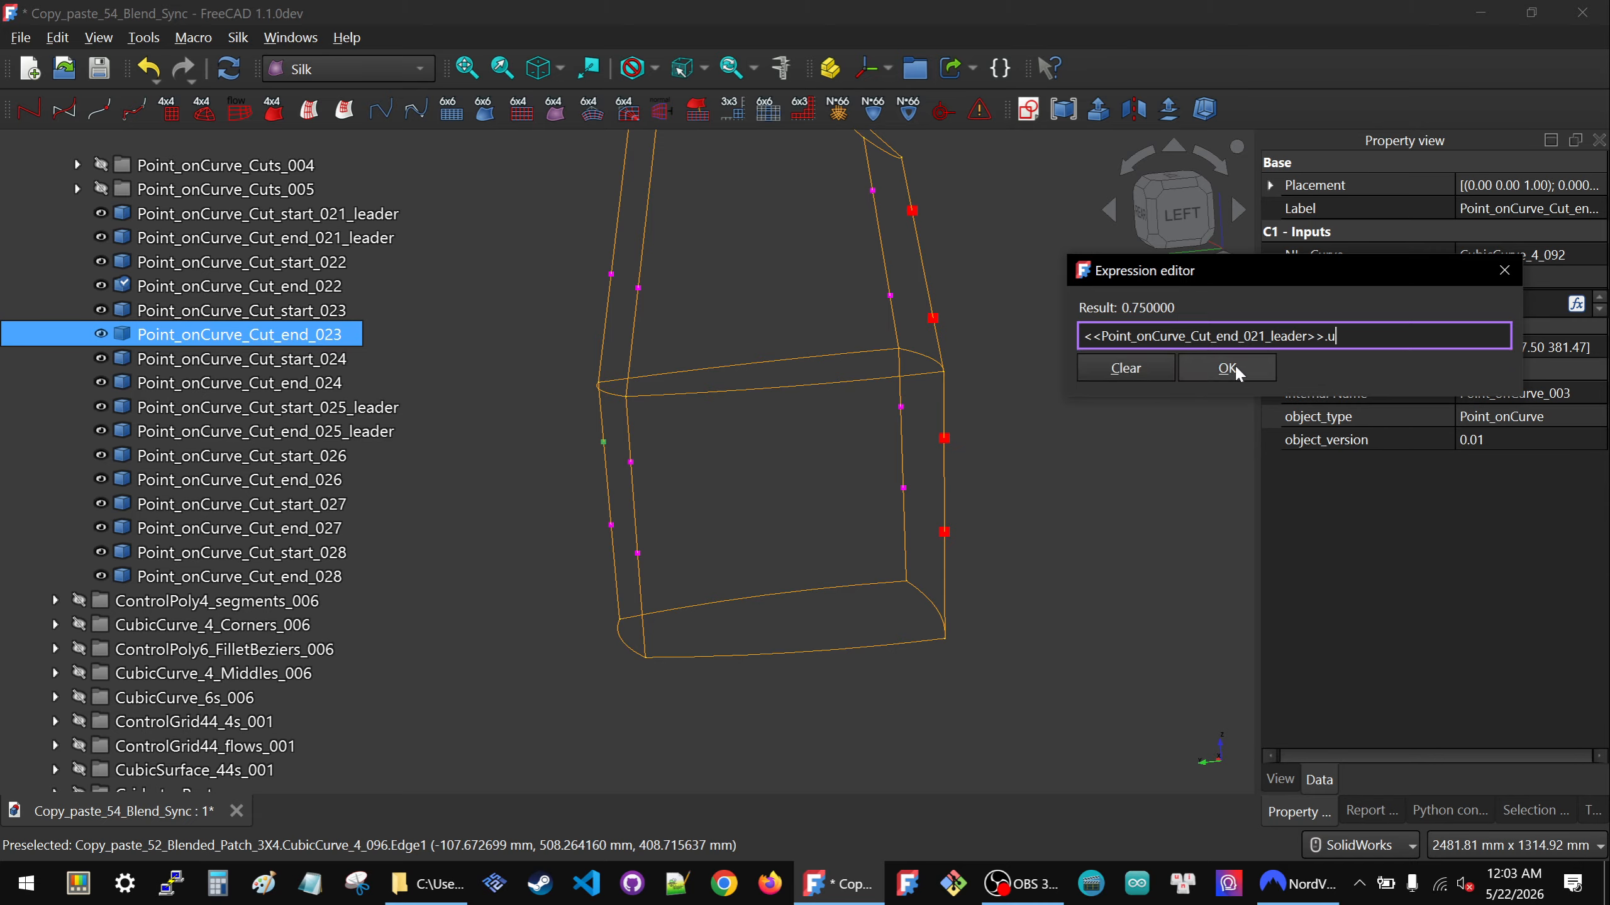
{"action": "left_click", "coordinate": [1232, 367]}
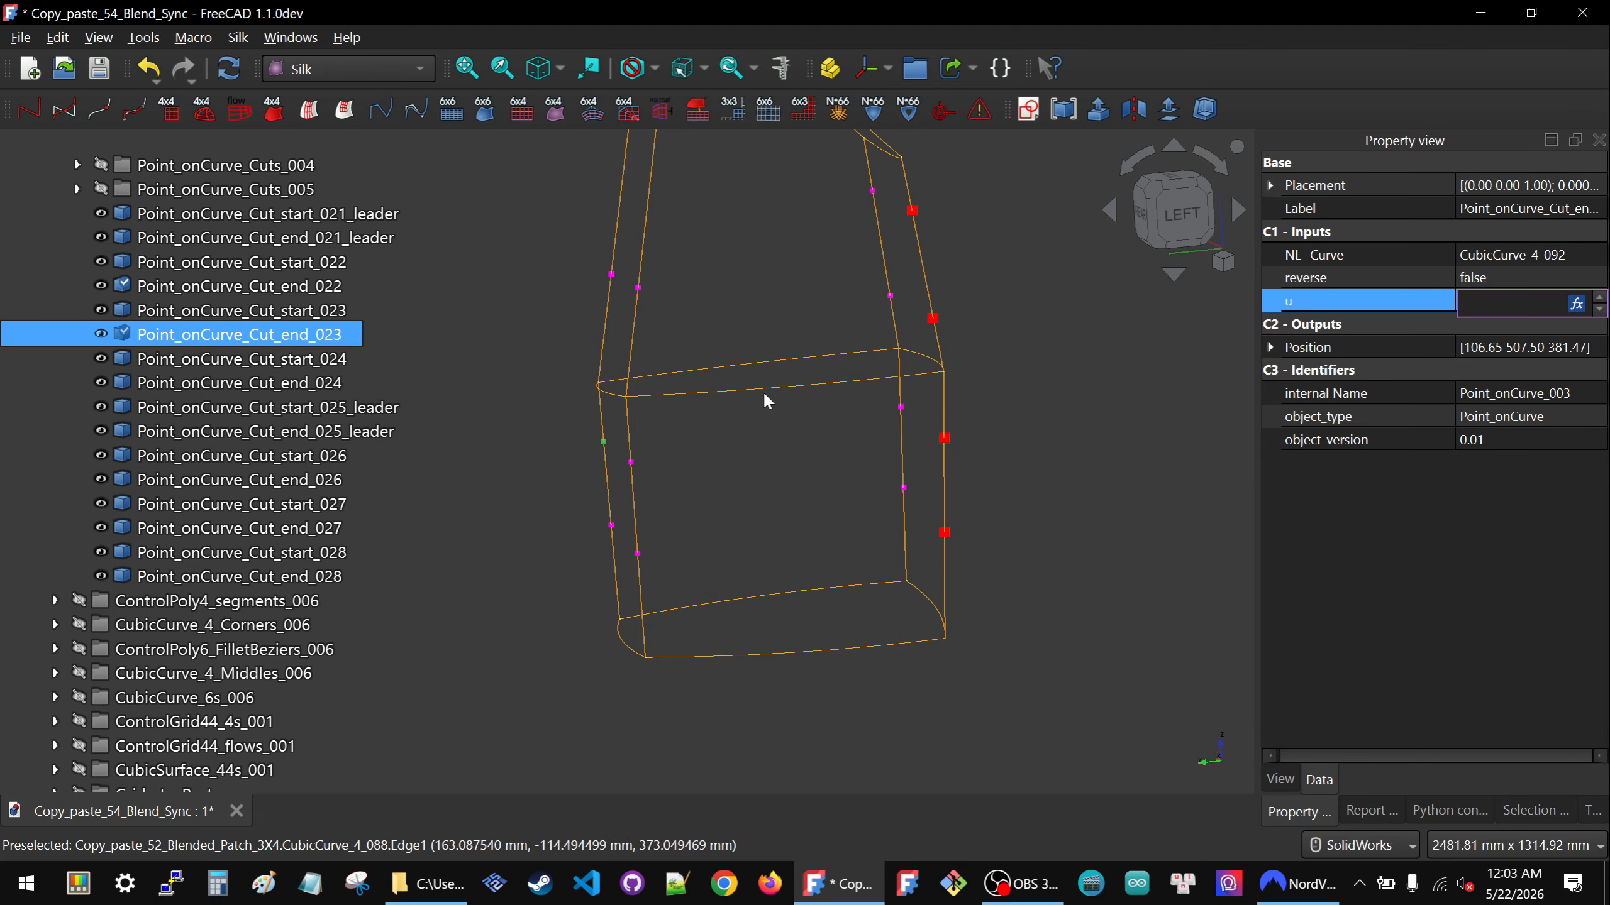
Link the u parameter of Point_onCurve_Cut_end_024 to the copied expression <<Point_onCurve_Cut_end_021_leader>>.u and clear the selection.
{"action": "left_click", "coordinate": [630, 462]}
{"action": "left_click", "coordinate": [1508, 300]}
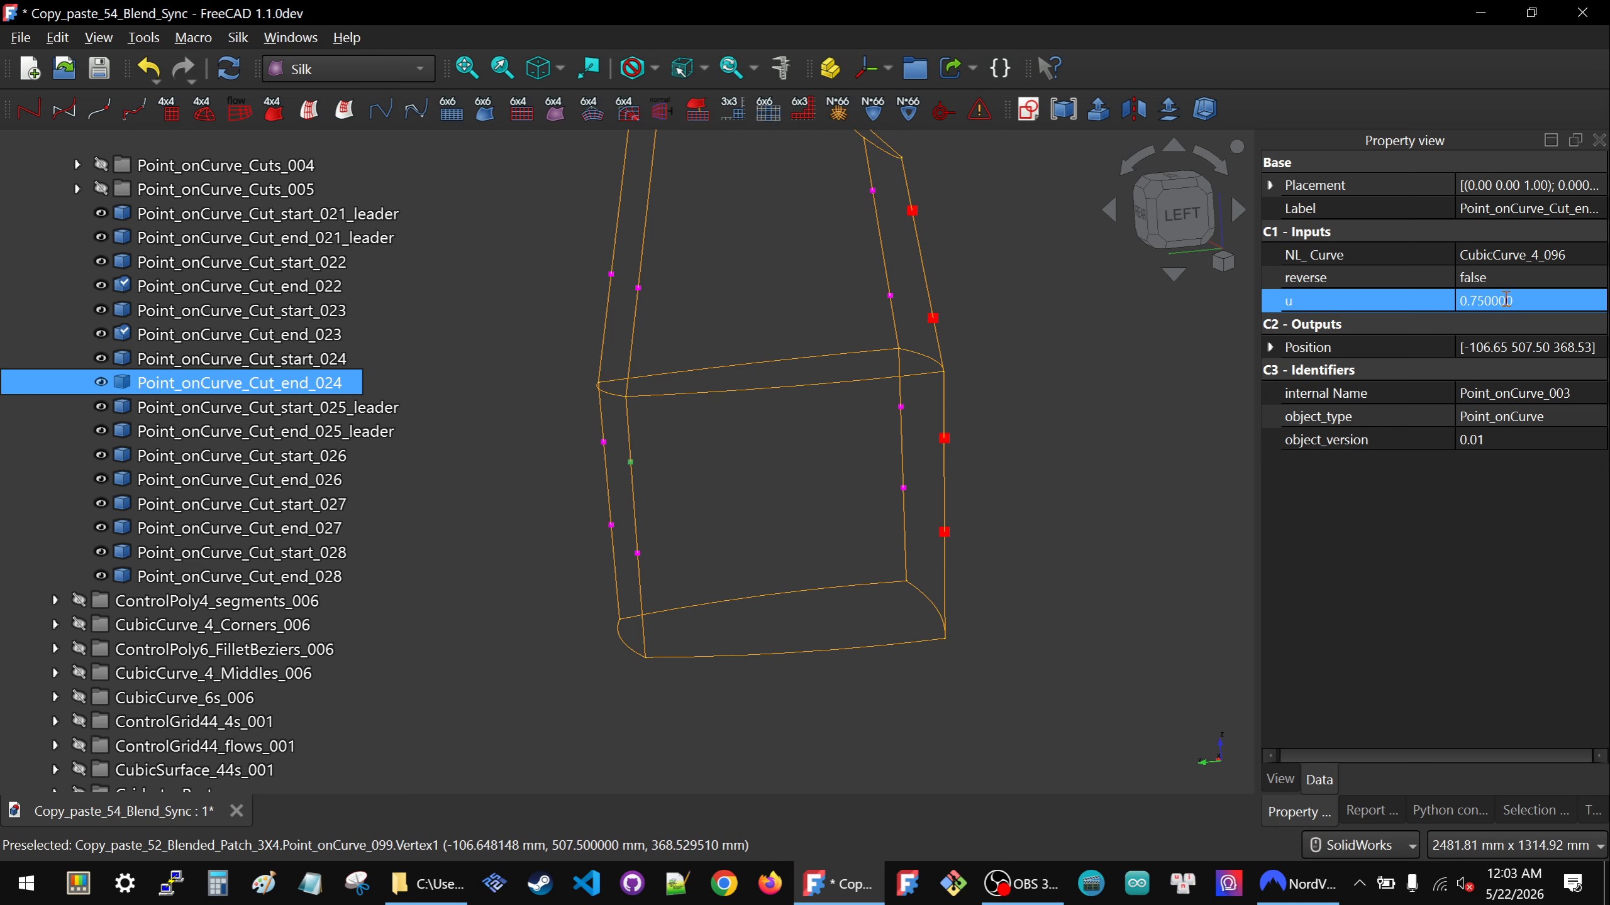
{"action": "key", "text": "equal"}
{"action": "left_click_drag", "start_coordinate": [1538, 271], "coordinate": [914, 300]}
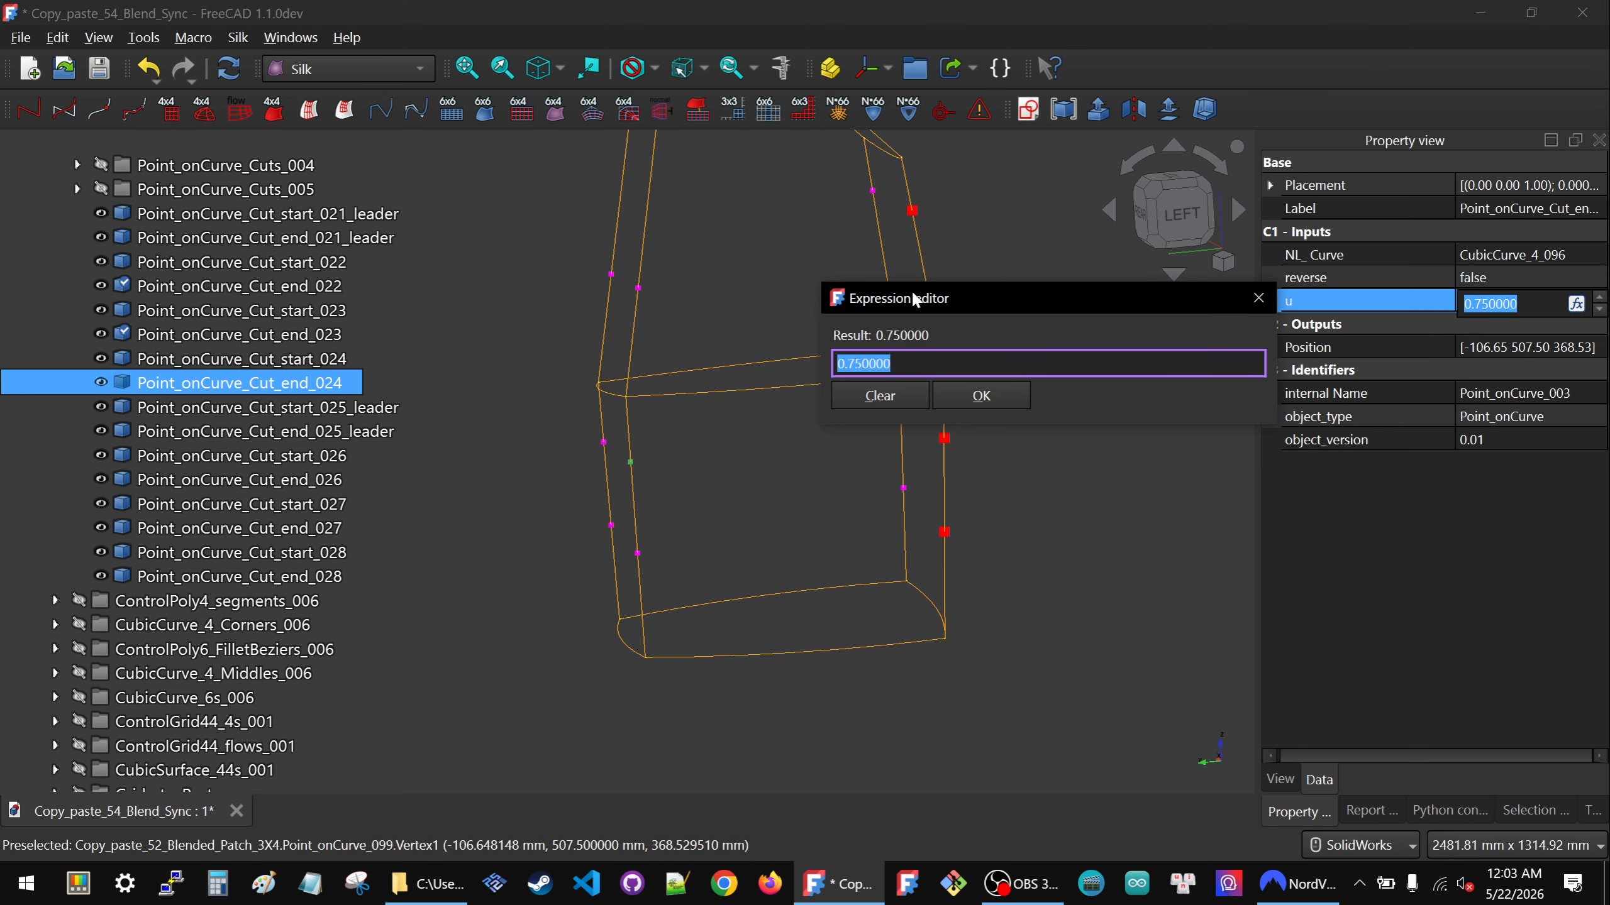
{"action": "key", "text": "ctrl+v"}
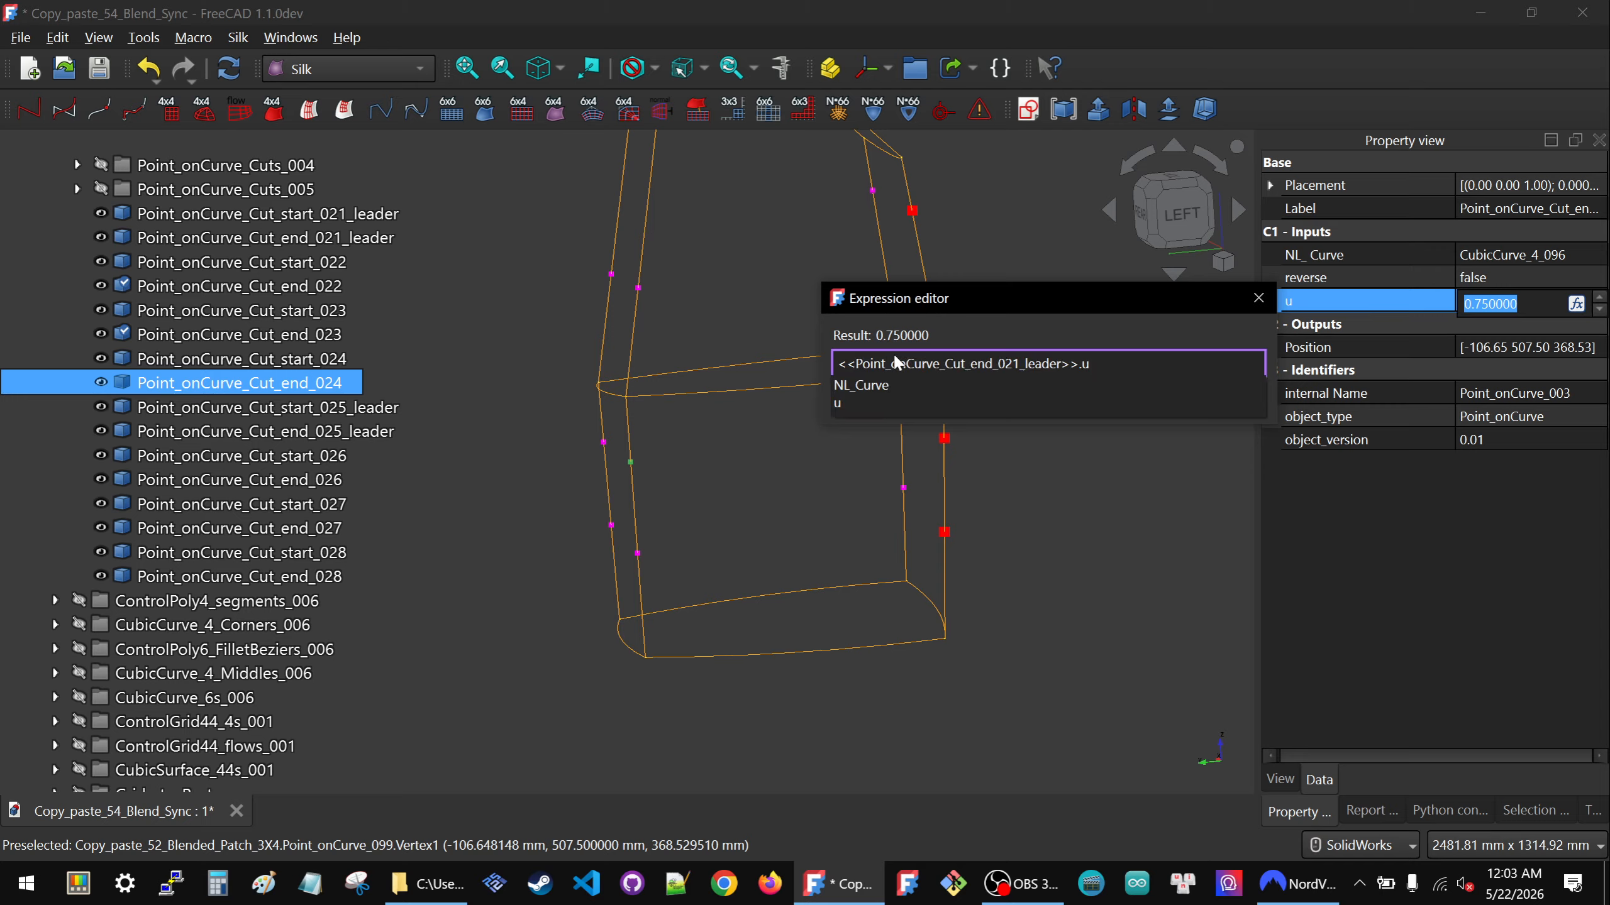
{"action": "left_click", "coordinate": [853, 402]}
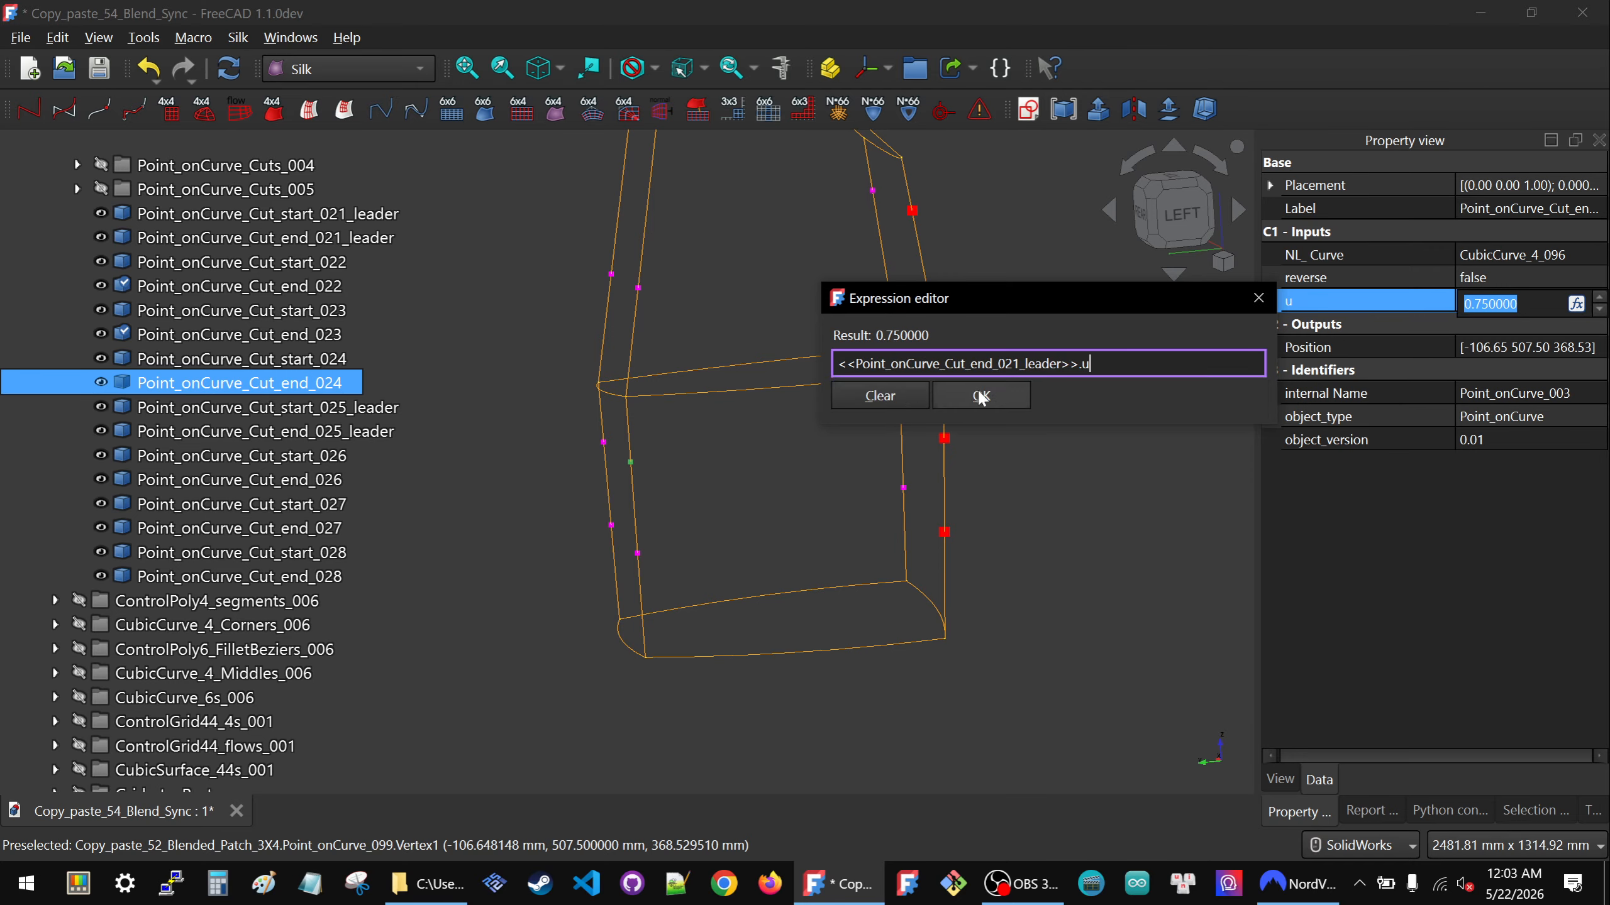
{"action": "left_click", "coordinate": [980, 396]}
{"action": "left_click", "coordinate": [1016, 456]}
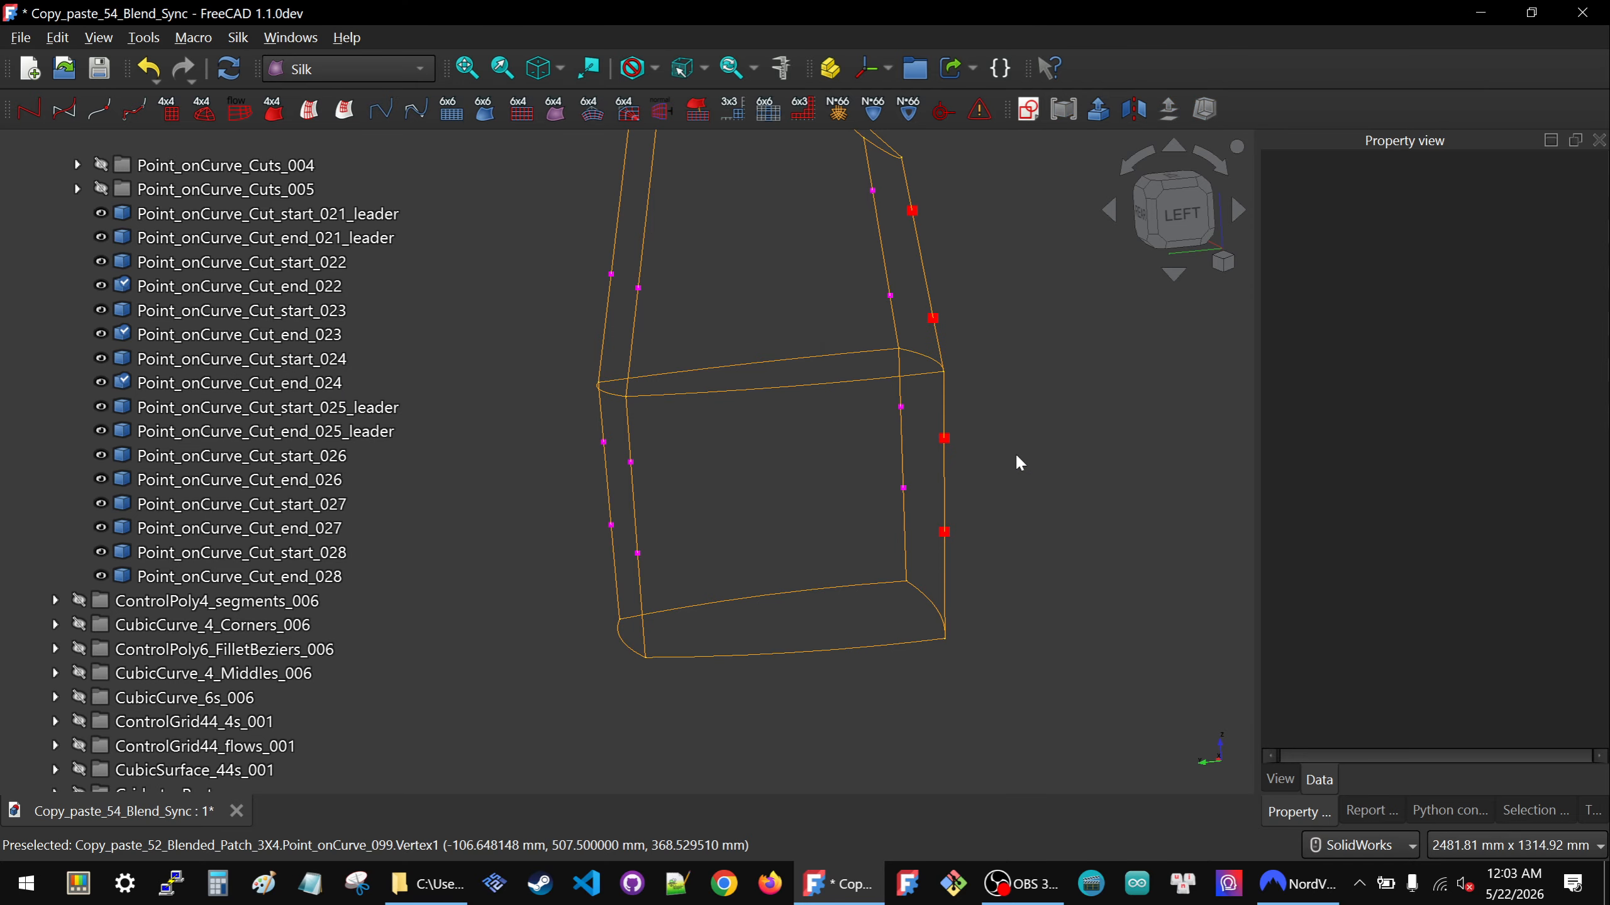
Set the u parameter of Point_onCurve_Cut_end_021_leader to 0.9 to test the linked end points.
{"action": "left_click", "coordinate": [946, 439]}
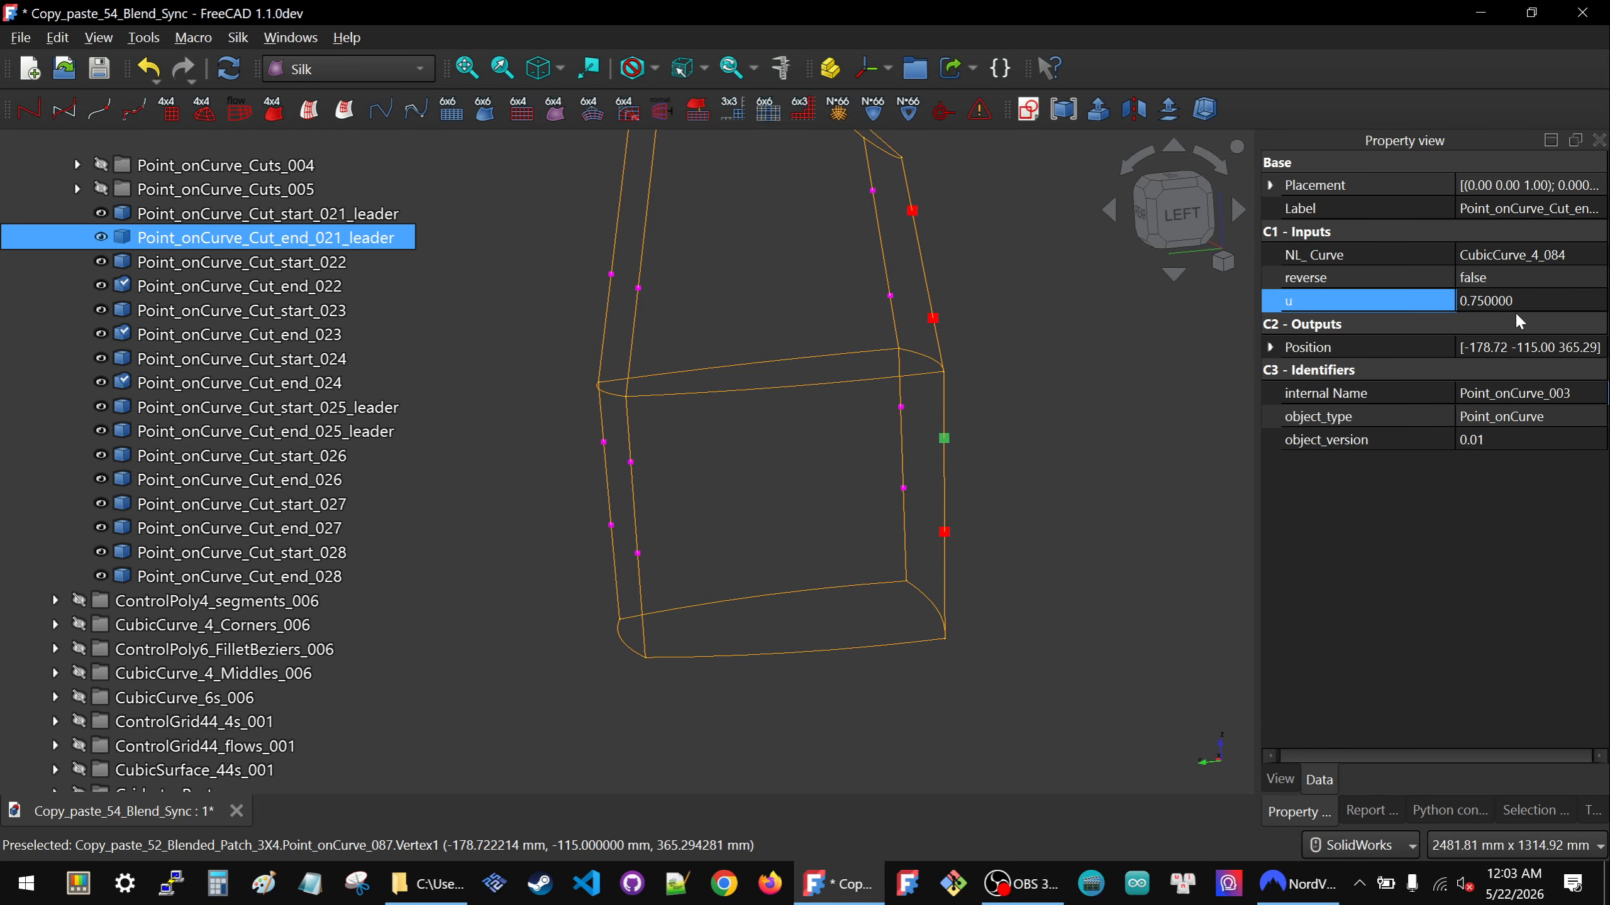
{"action": "left_click", "coordinate": [1532, 301]}
{"action": "type", "text": ".9"}
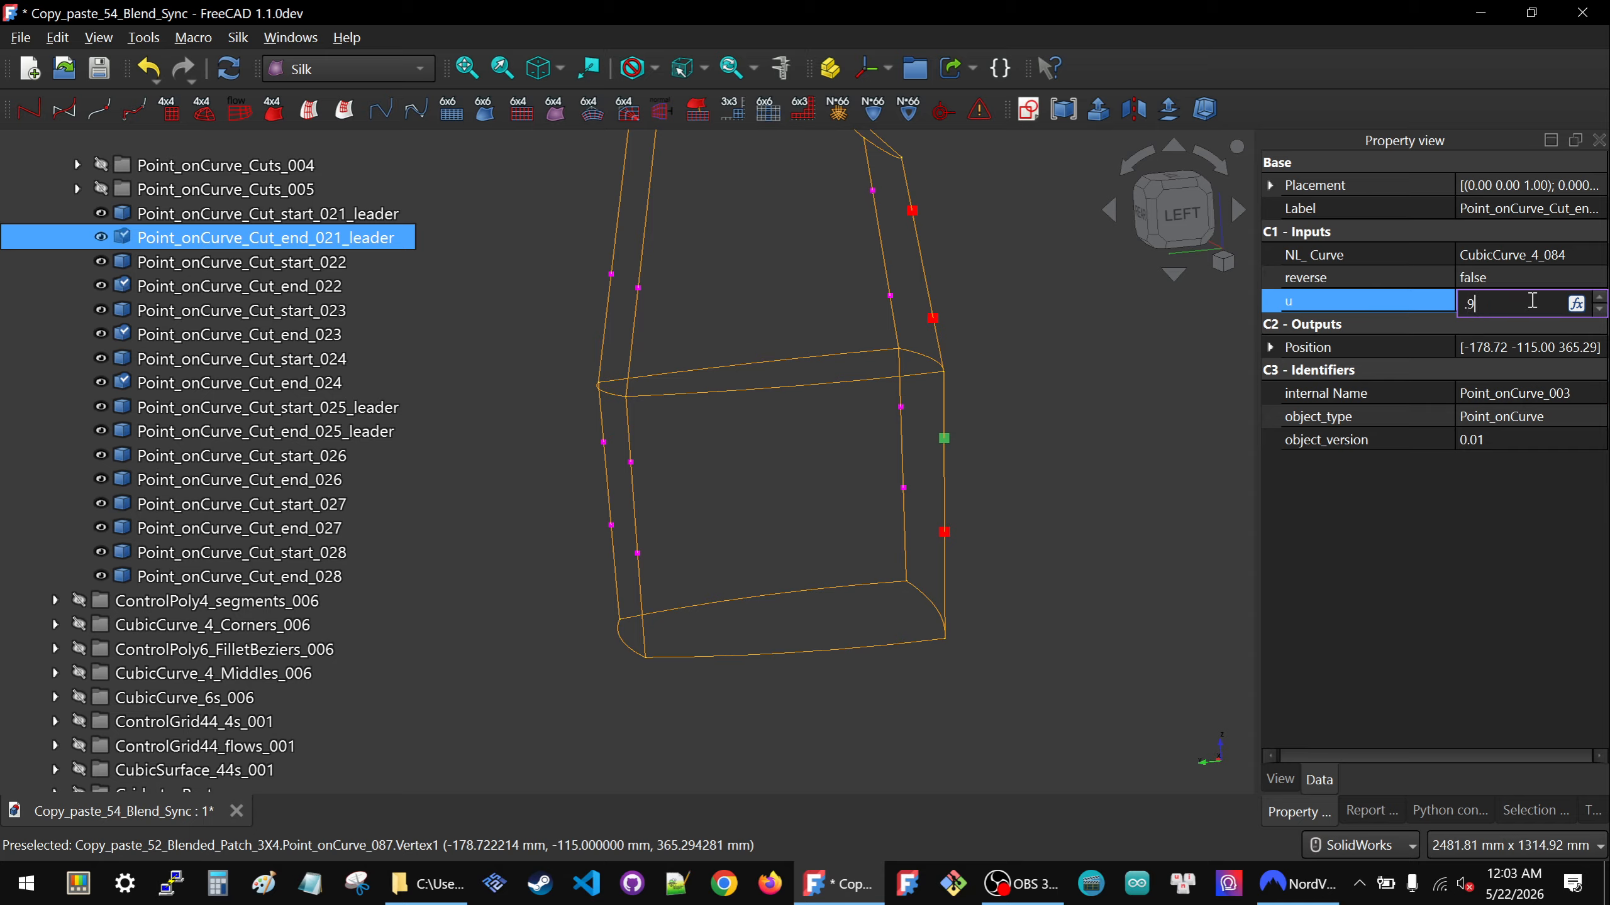
{"action": "key", "text": "Return"}
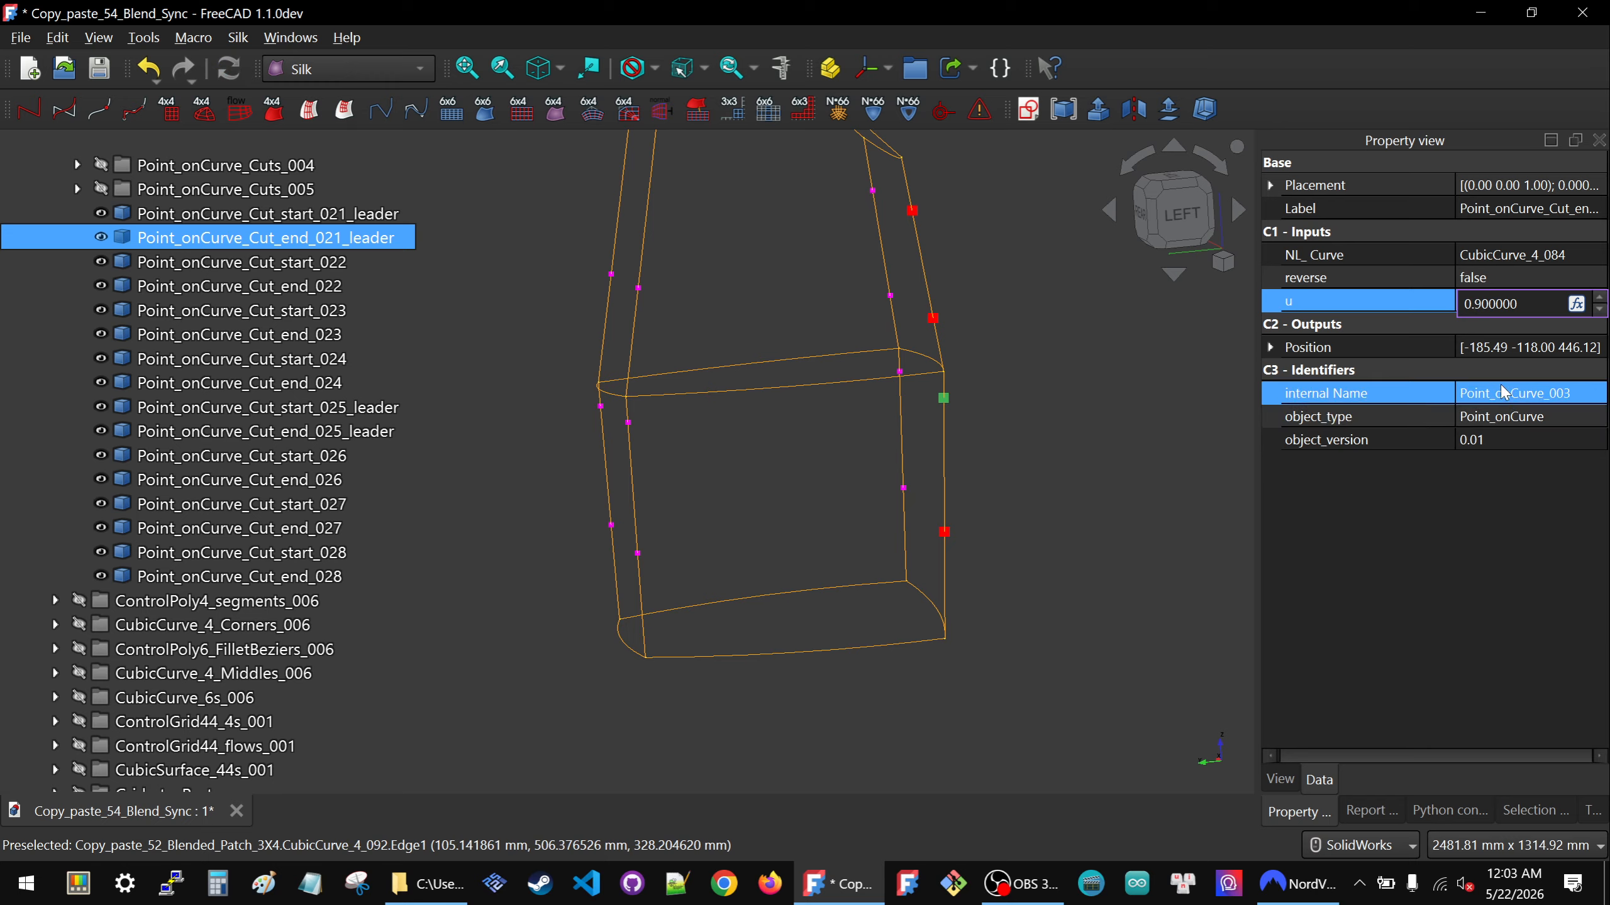
Set the u parameter of Point_onCurve_Cut_end_021_leader to 0.6 and clear the selection.
{"action": "double_click", "coordinate": [1530, 297]}
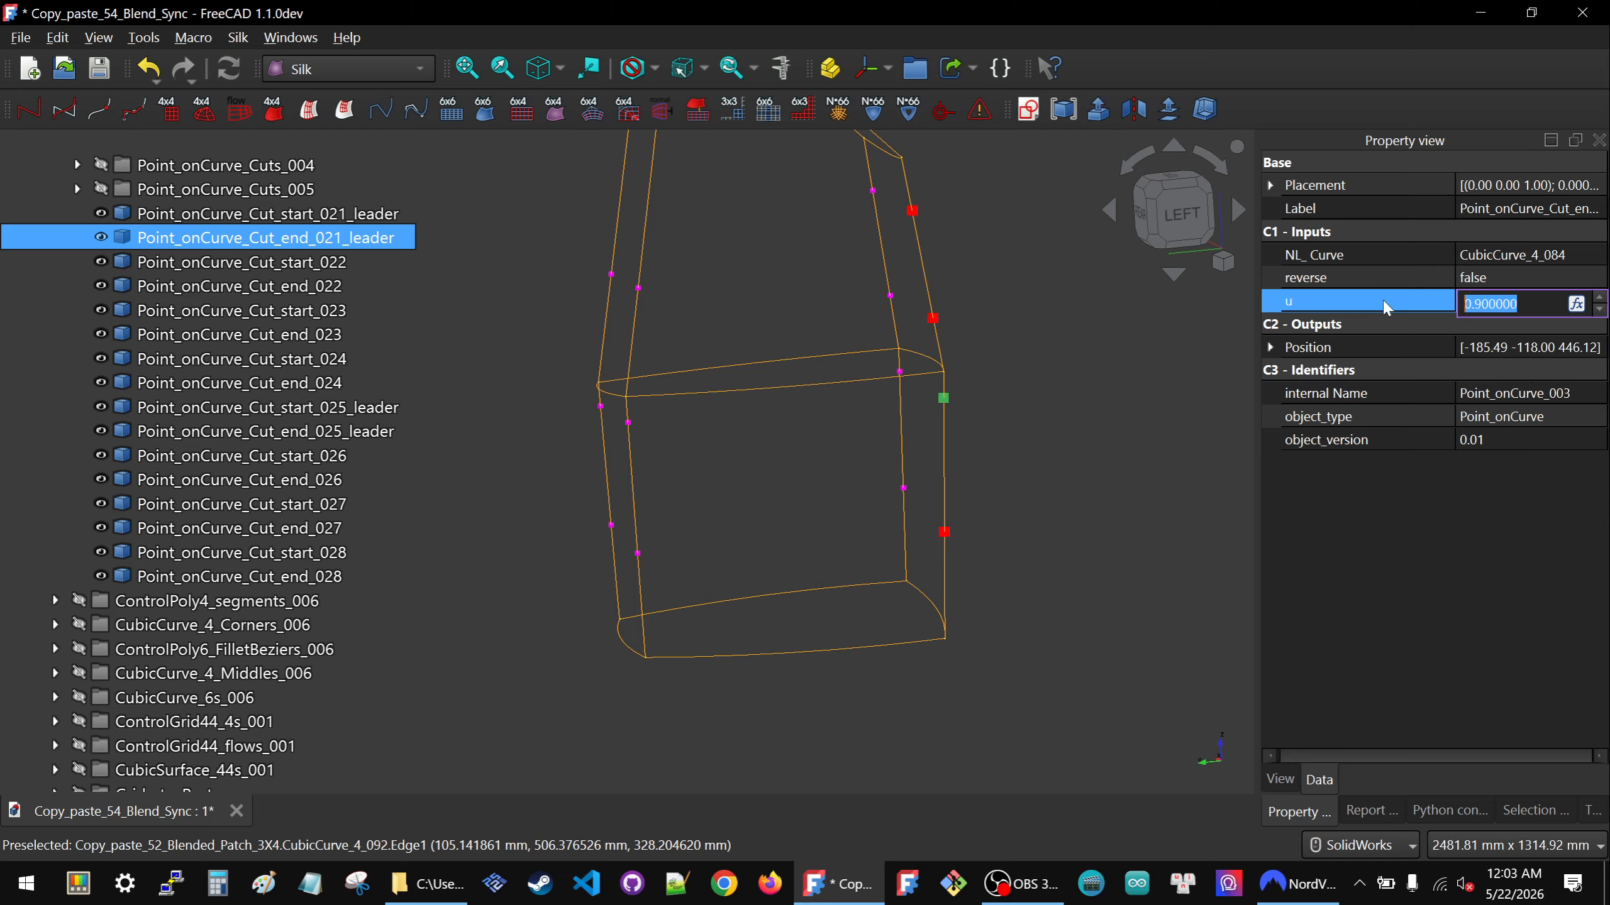
{"action": "type", "text": ".6"}
{"action": "key", "text": "Return"}
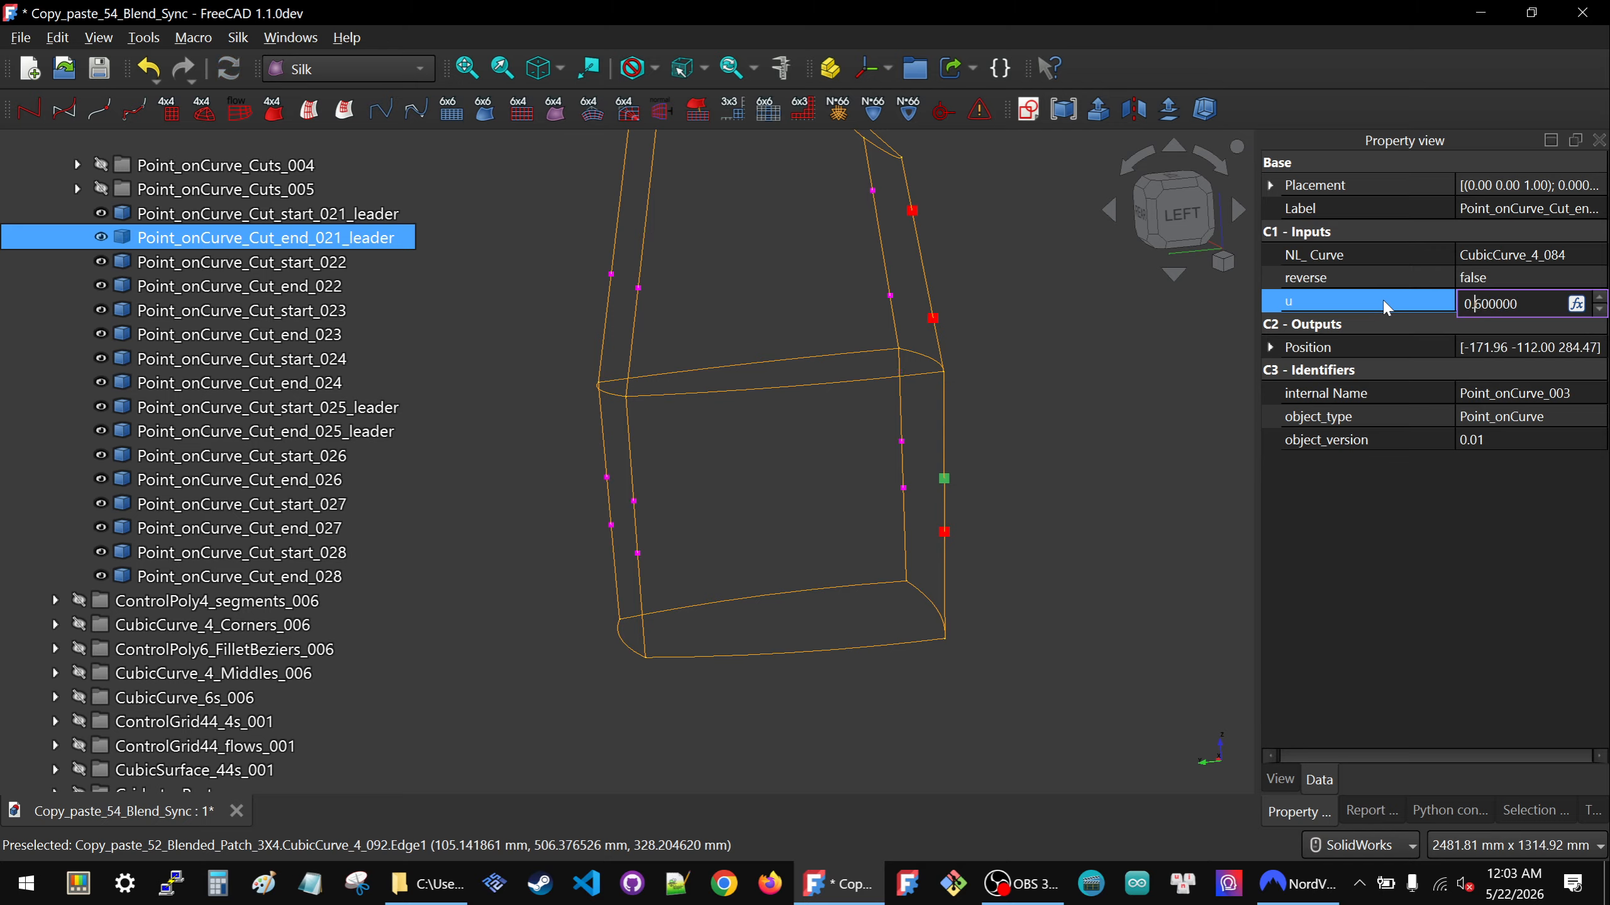
{"action": "left_click", "coordinate": [844, 534]}
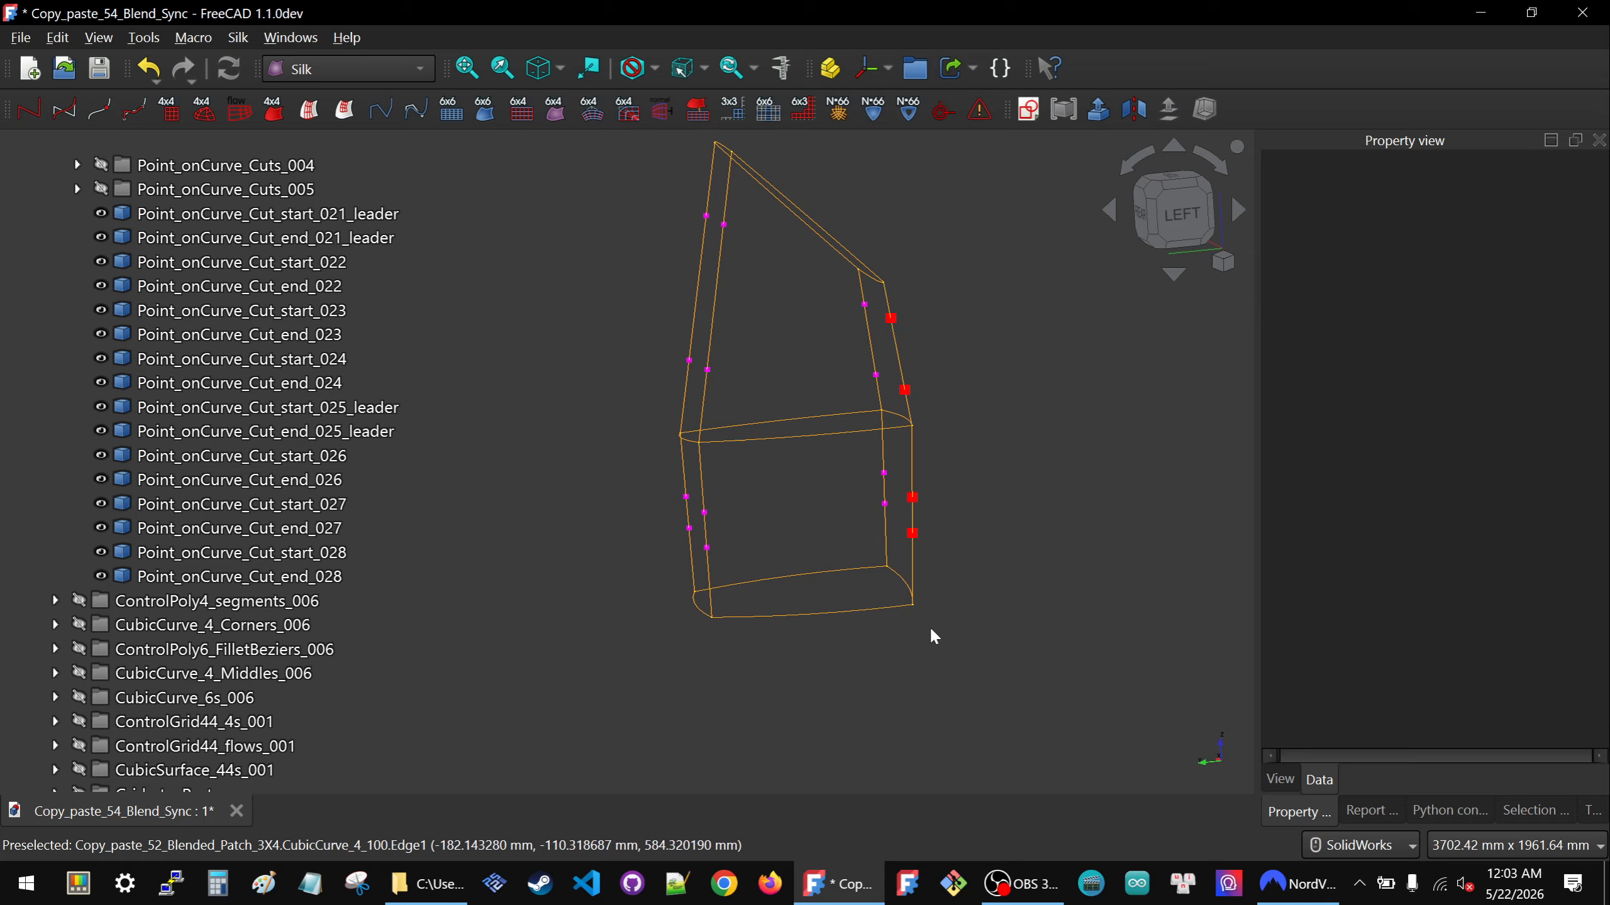
Copy the label of the Point_onCurve_Cut_start_025_leader point without renaming it.
{"action": "scroll", "coordinate": [892, 295], "scroll_direction": "up", "scroll_amount": 2}
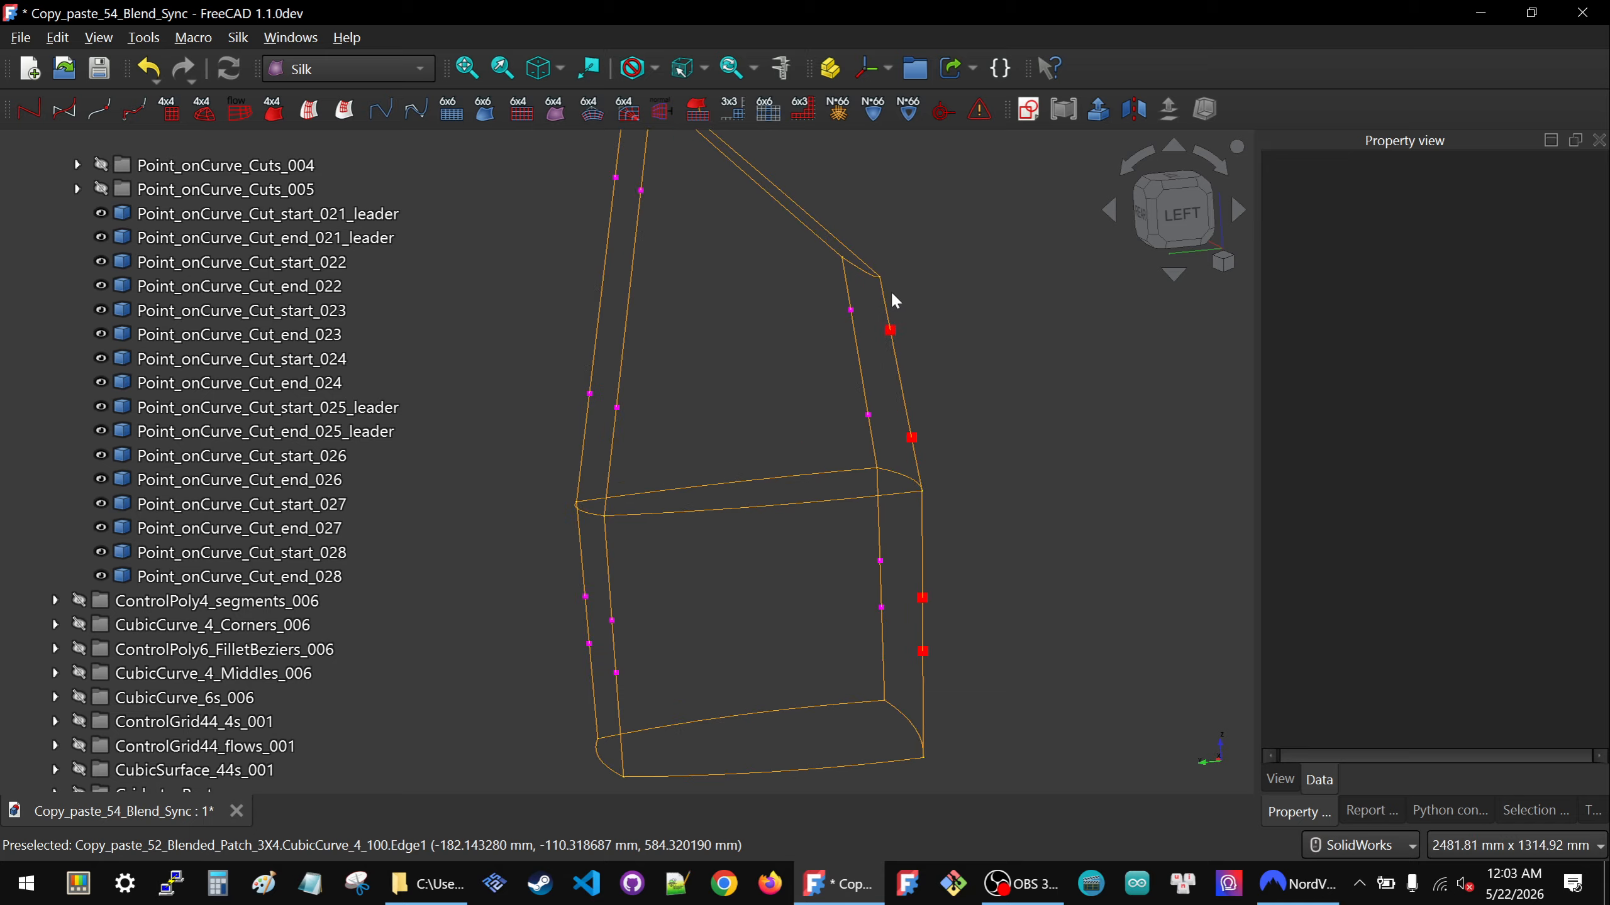
{"action": "left_click", "coordinate": [910, 438]}
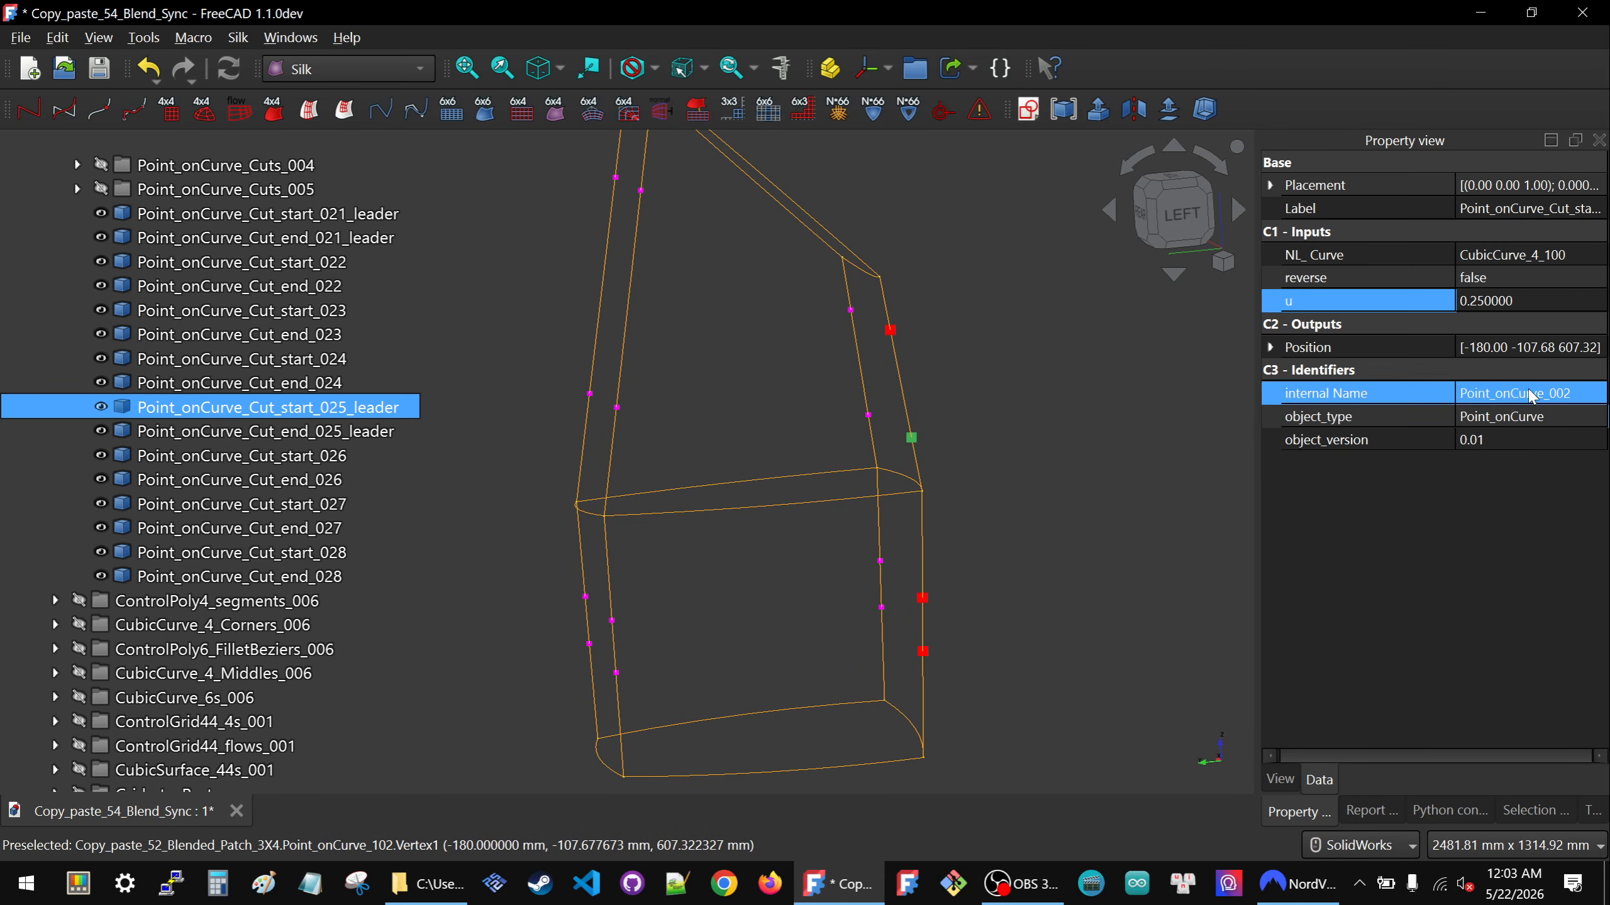
{"action": "left_click", "coordinate": [1533, 305]}
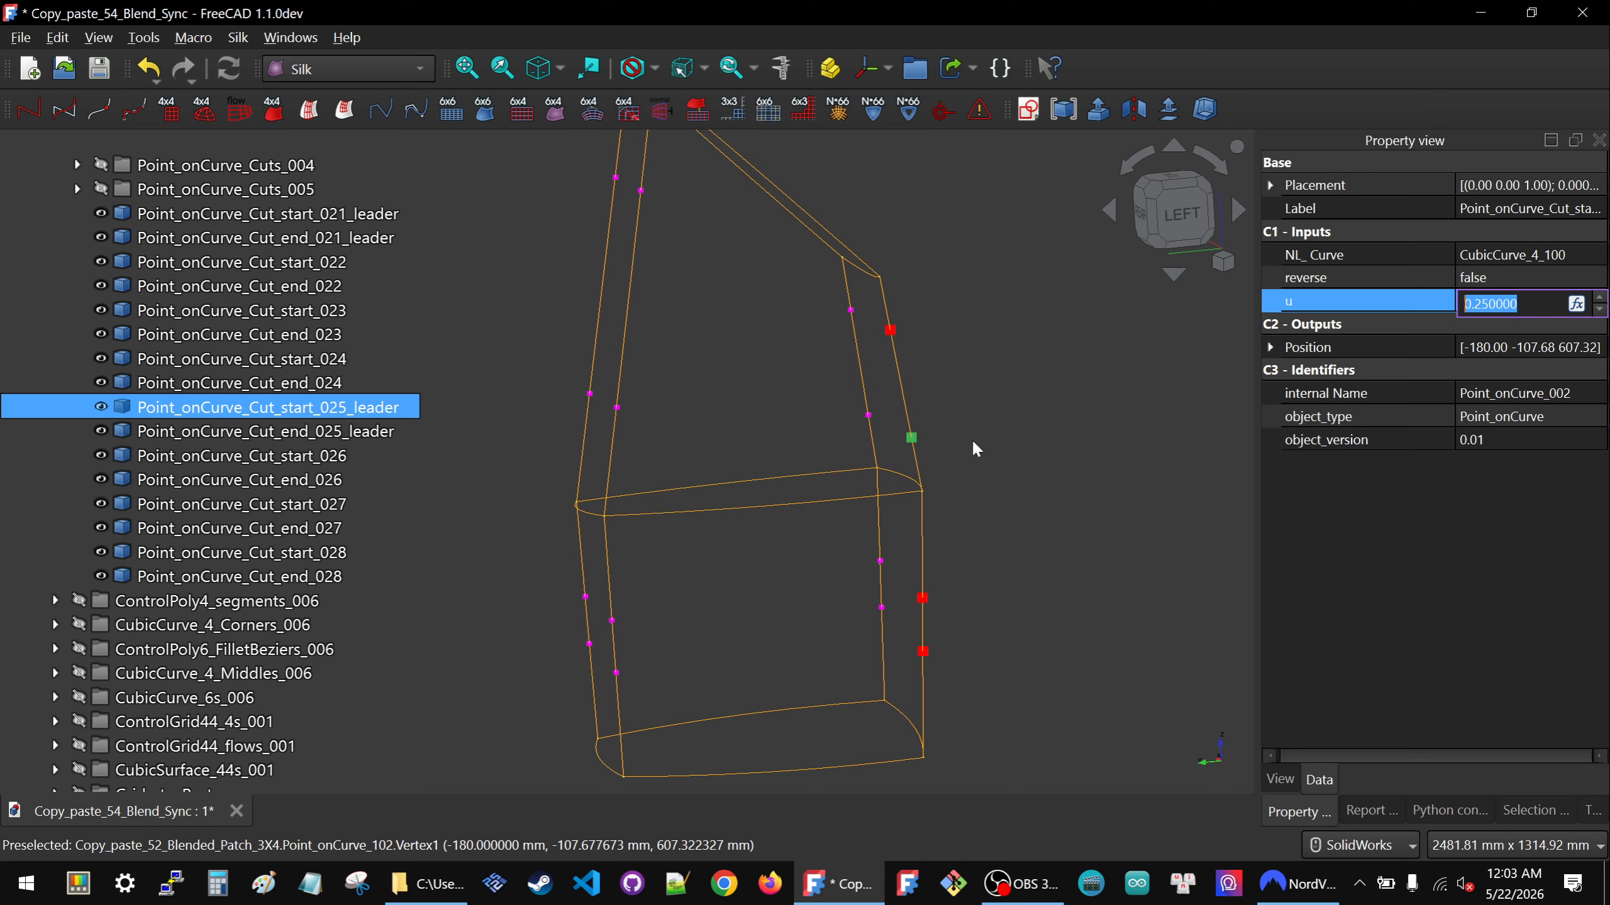
{"action": "left_click", "coordinate": [304, 413]}
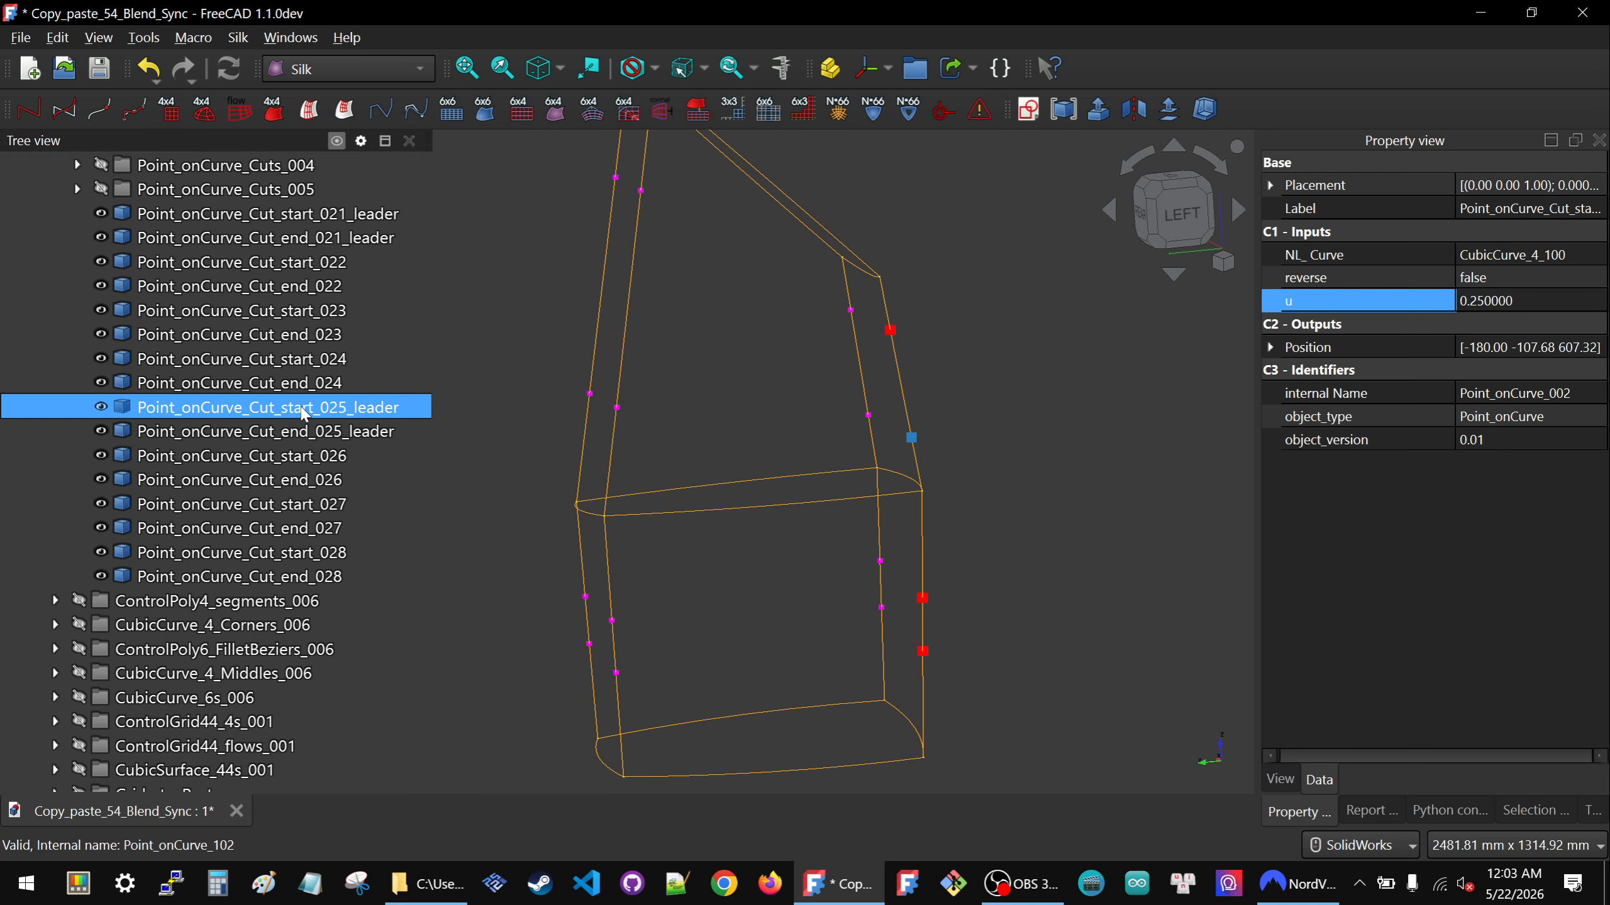
{"action": "left_click", "coordinate": [303, 409]}
{"action": "key", "text": "ctrl+c"}
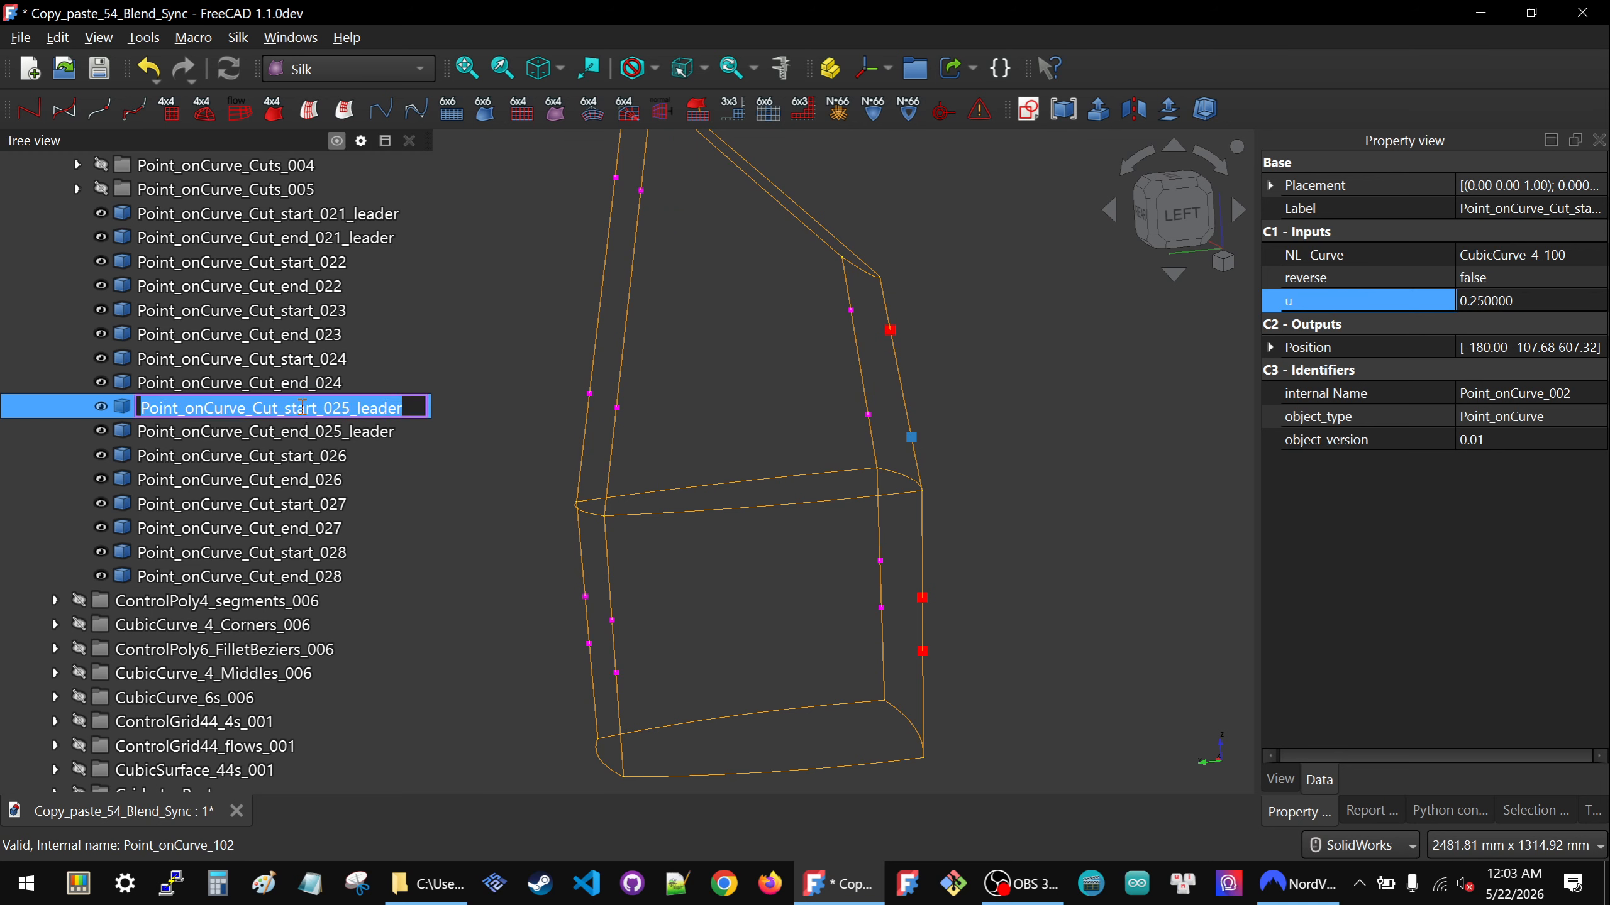
{"action": "left_click", "coordinate": [970, 387]}
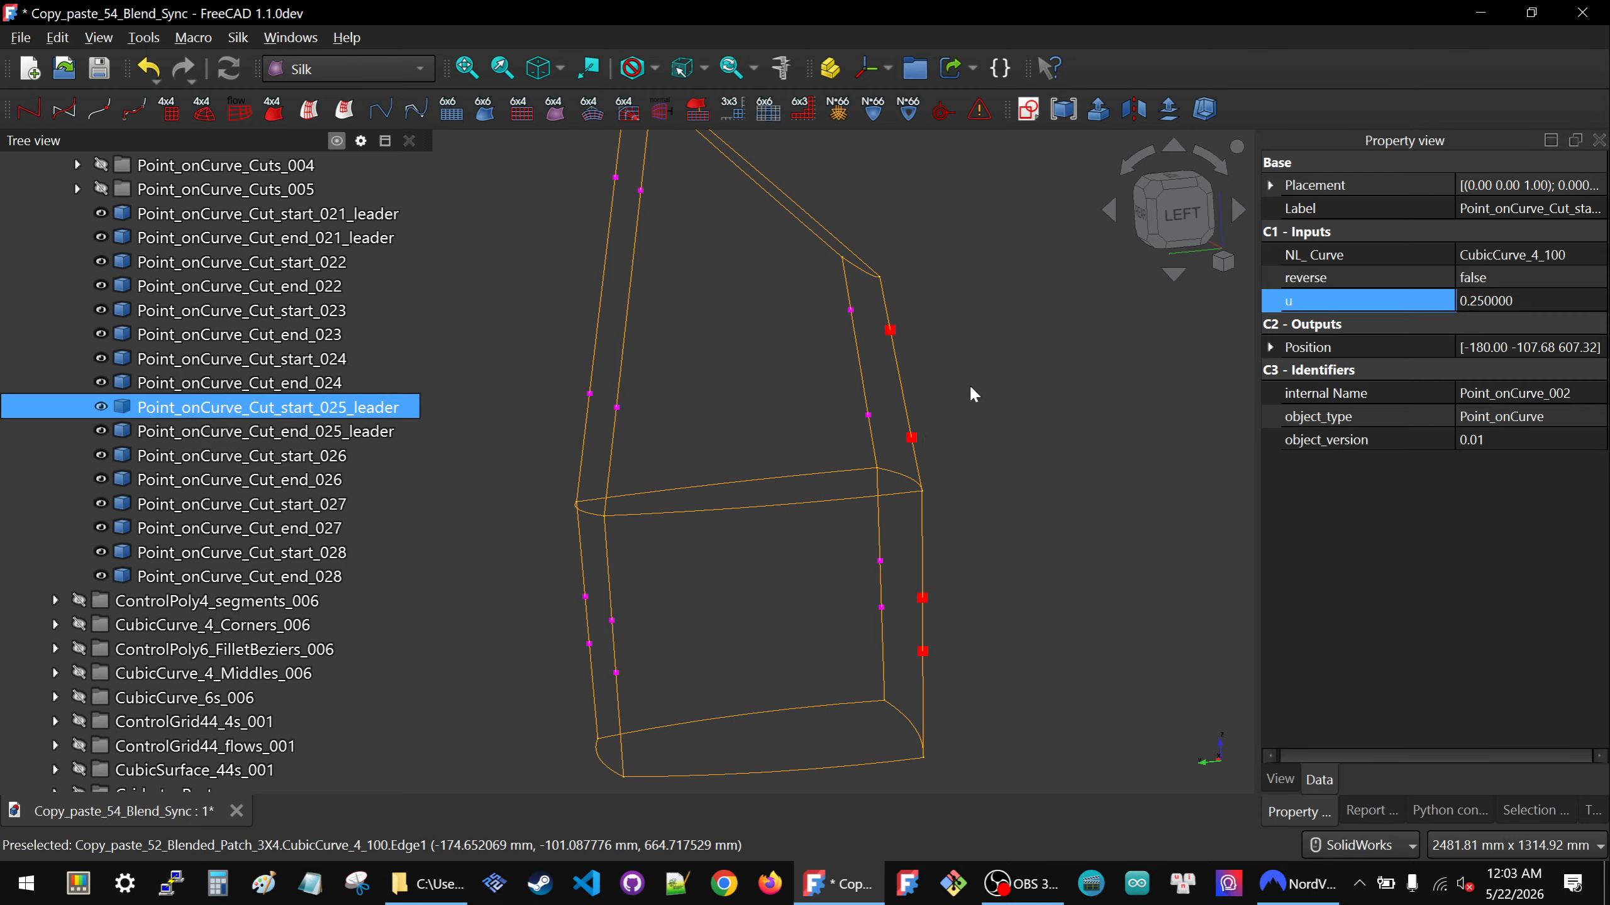
Link the u parameter of Point_onCurve_Cut_start_026 to the expression <<Point_onCurve_Cut_start_025_leader>>.u and copy that expression.
{"action": "left_click", "coordinate": [868, 414]}
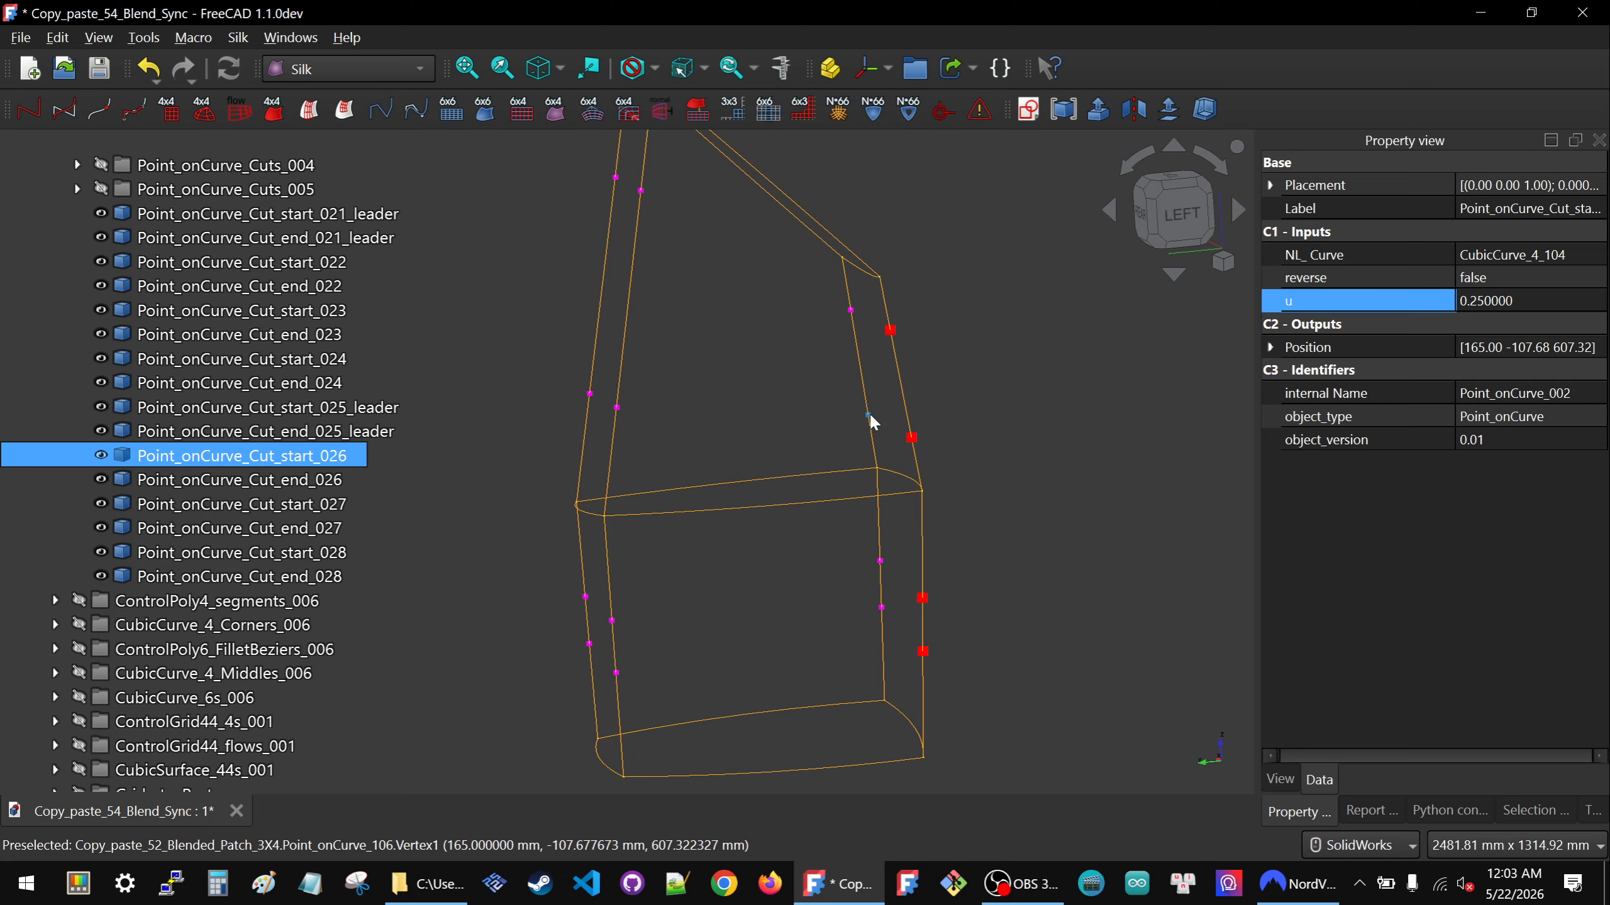
{"action": "left_click", "coordinate": [1502, 306]}
{"action": "key", "text": "equal"}
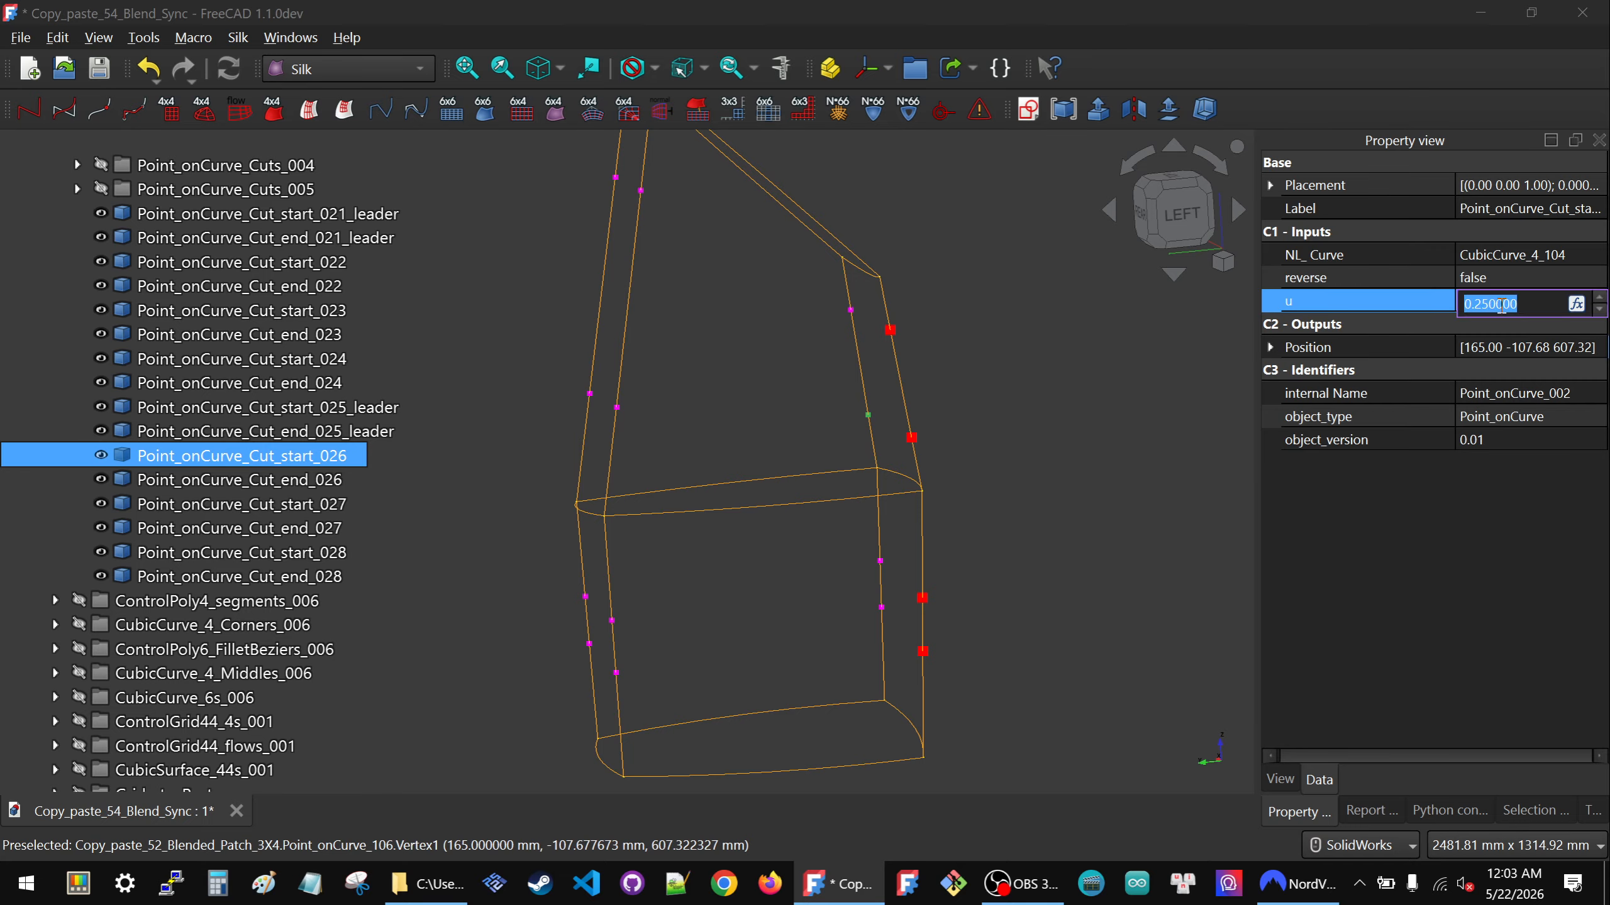
{"action": "left_click_drag", "start_coordinate": [1506, 272], "coordinate": [1011, 388]}
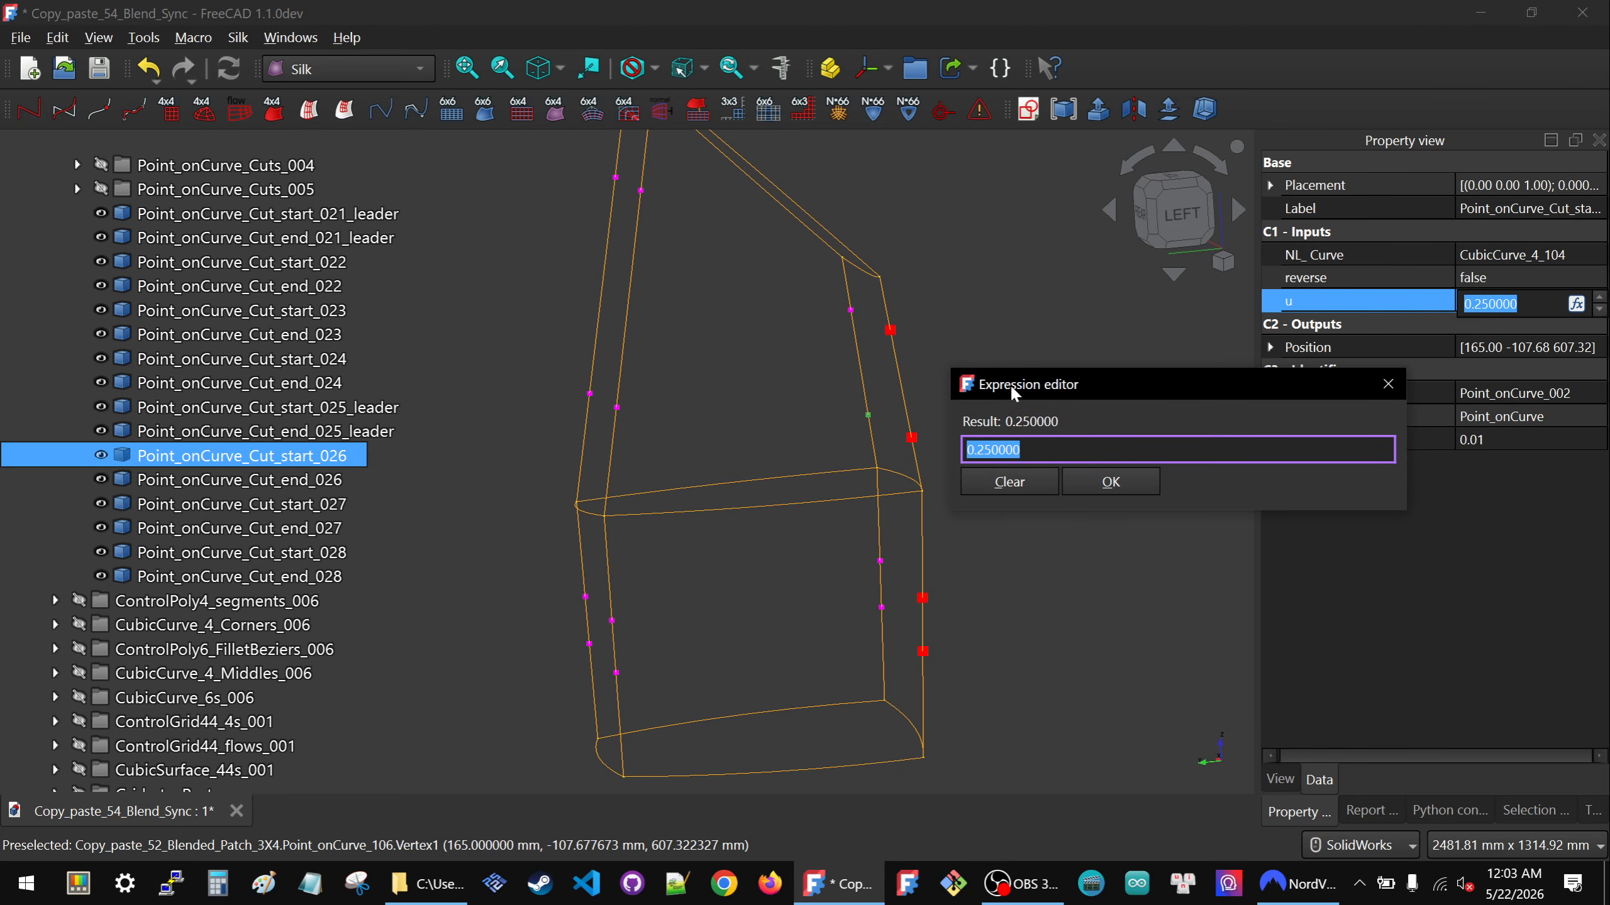
{"action": "key", "text": "ctrl+v"}
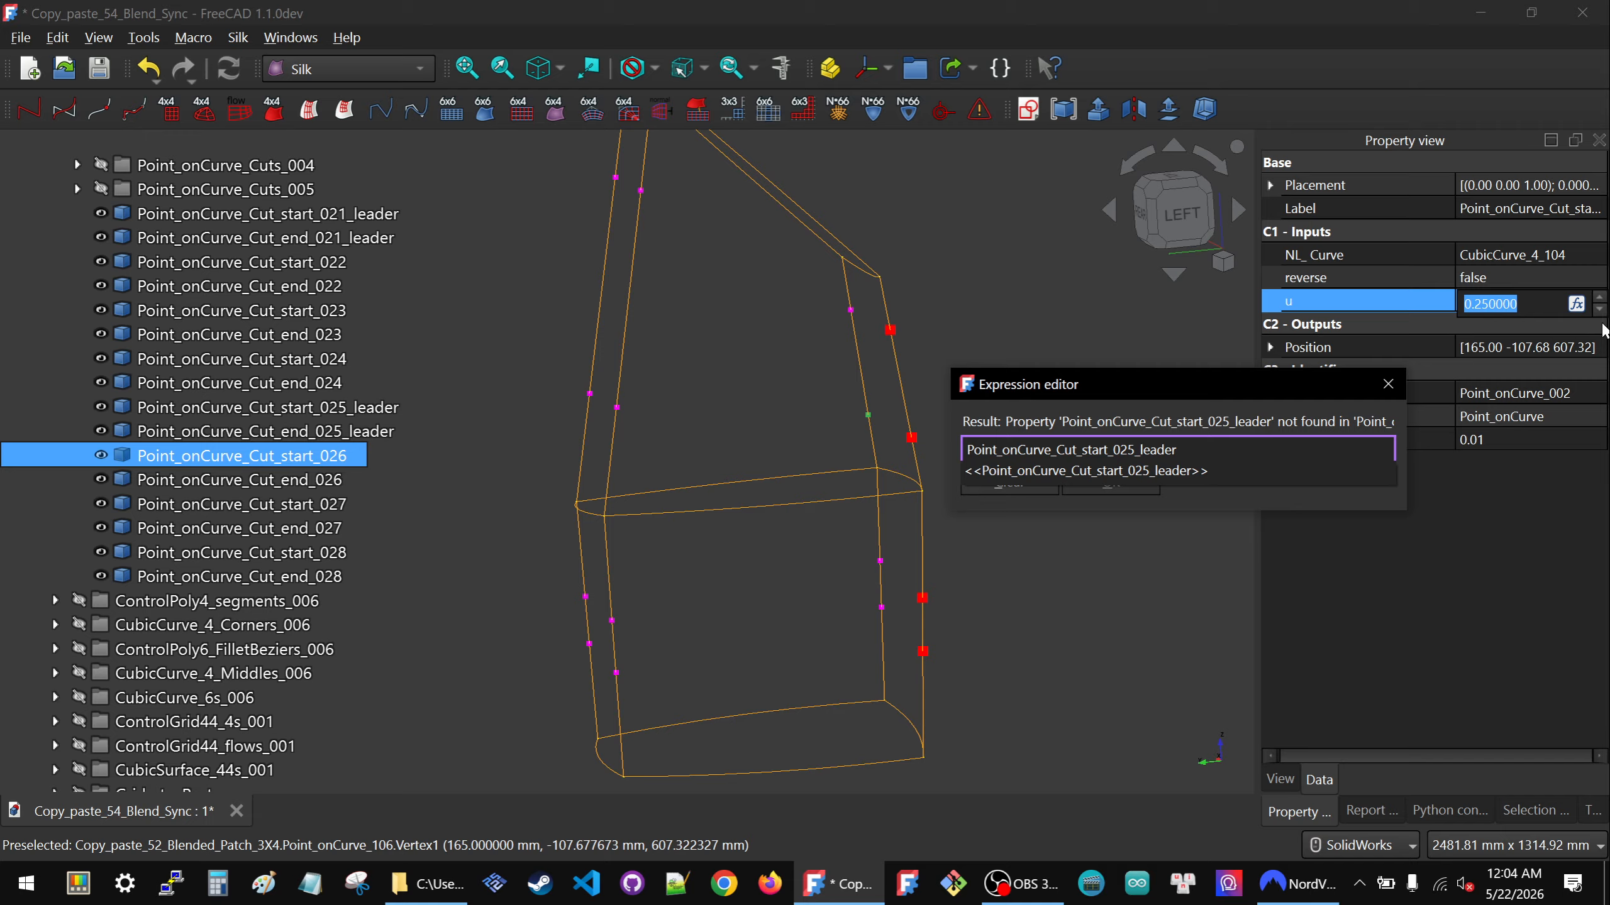
{"action": "left_click", "coordinate": [1109, 471]}
{"action": "type", "text": "u"}
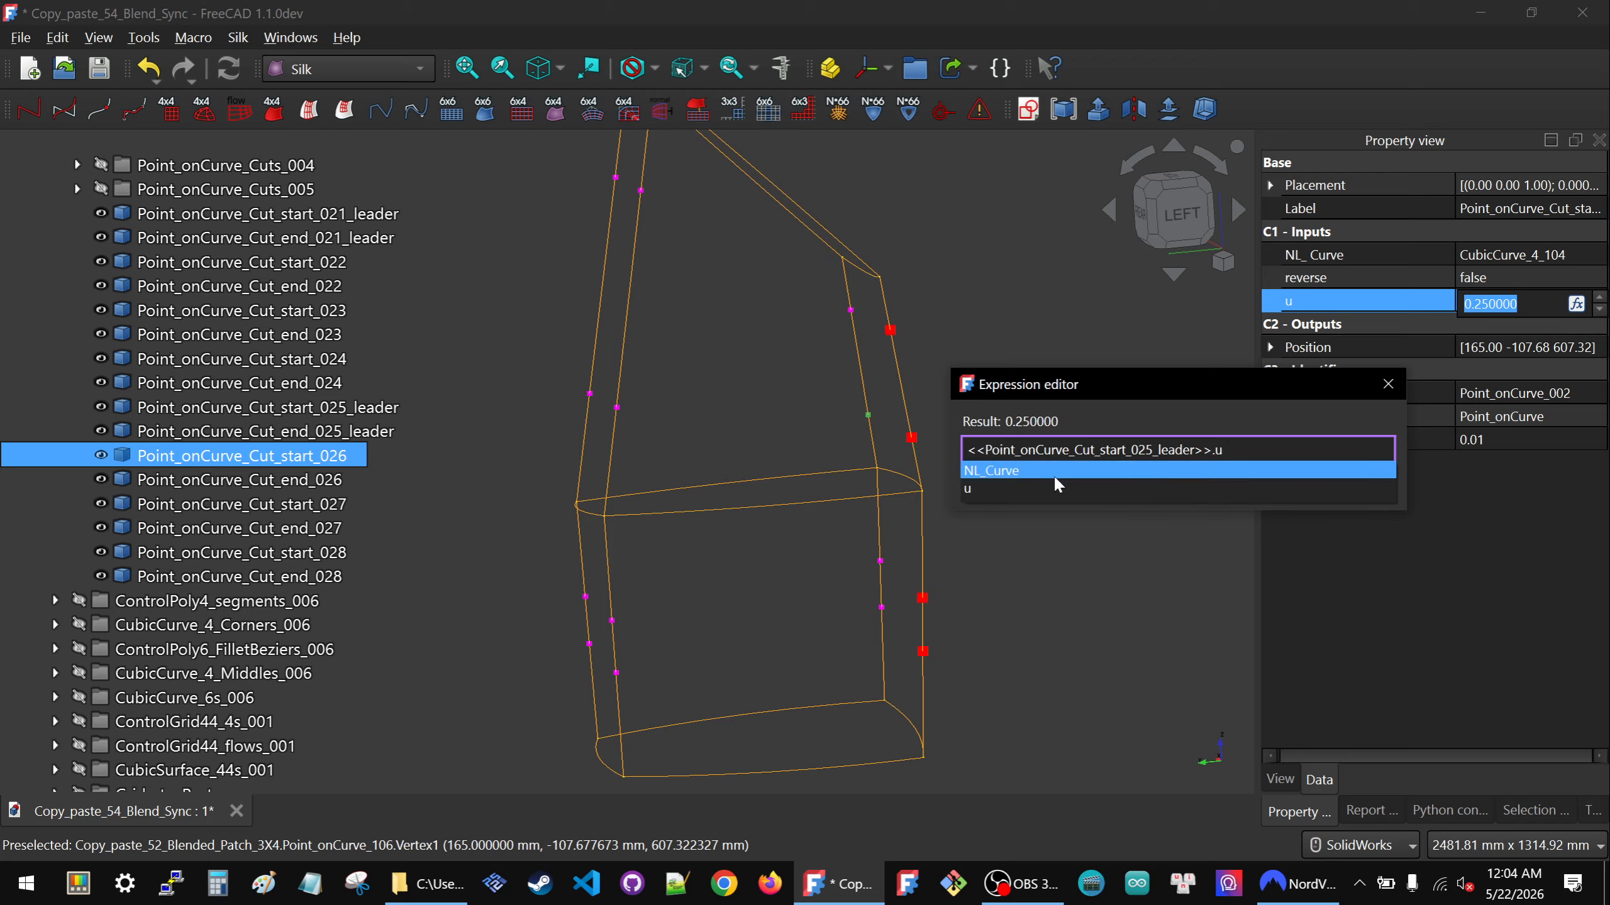
{"action": "left_click_drag", "start_coordinate": [1226, 449], "coordinate": [927, 444]}
{"action": "key", "text": "ctrl+c"}
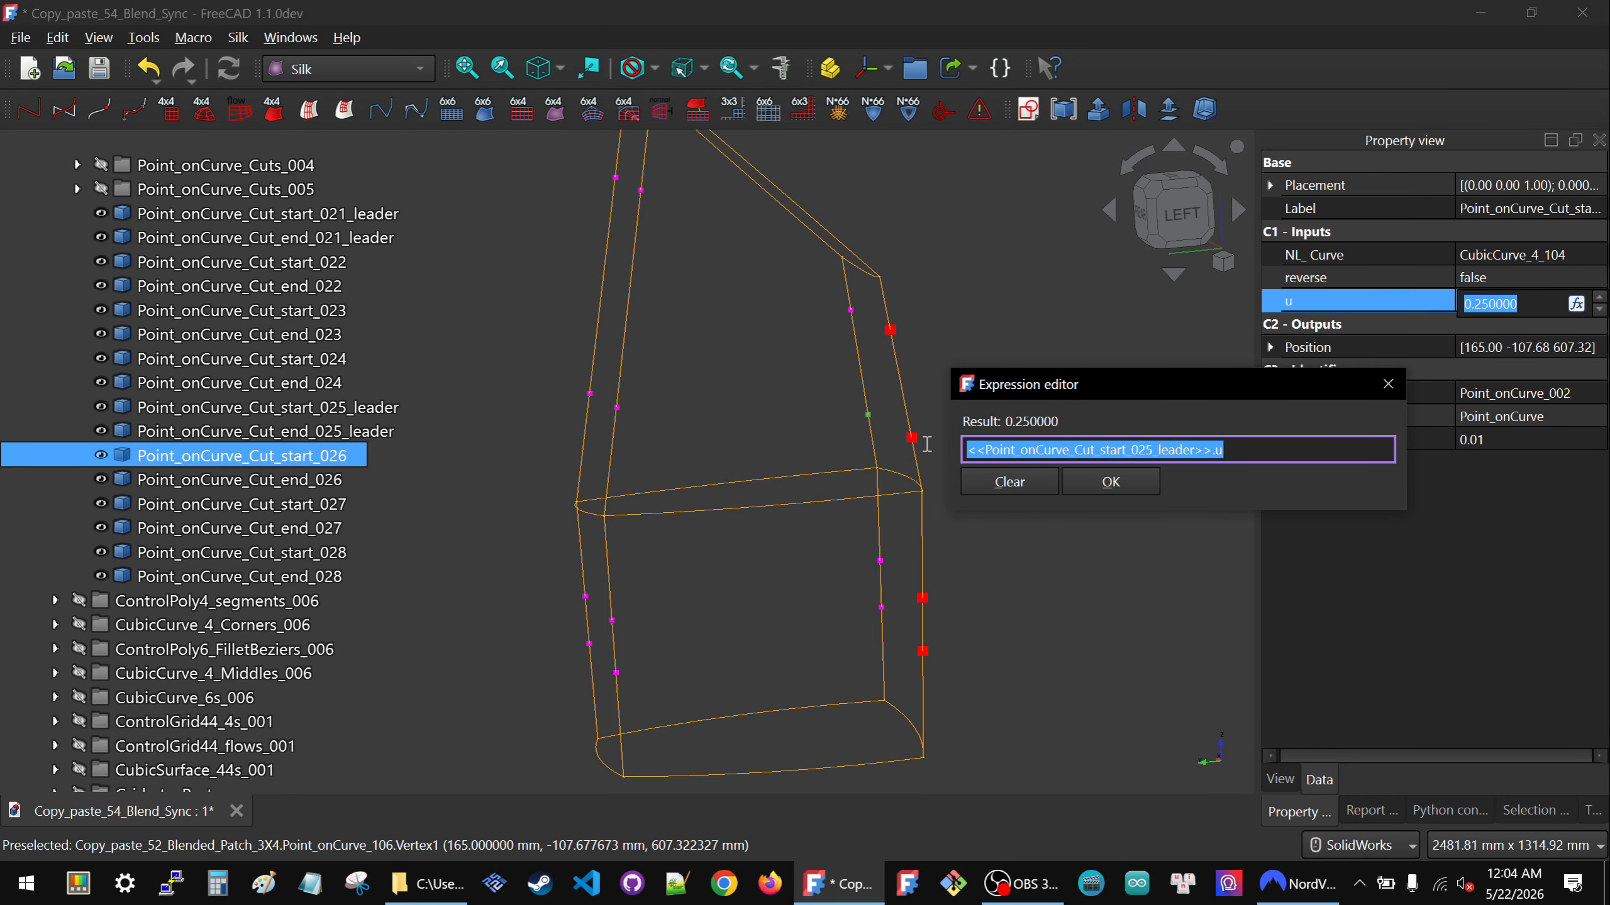
{"action": "left_click", "coordinate": [1122, 481]}
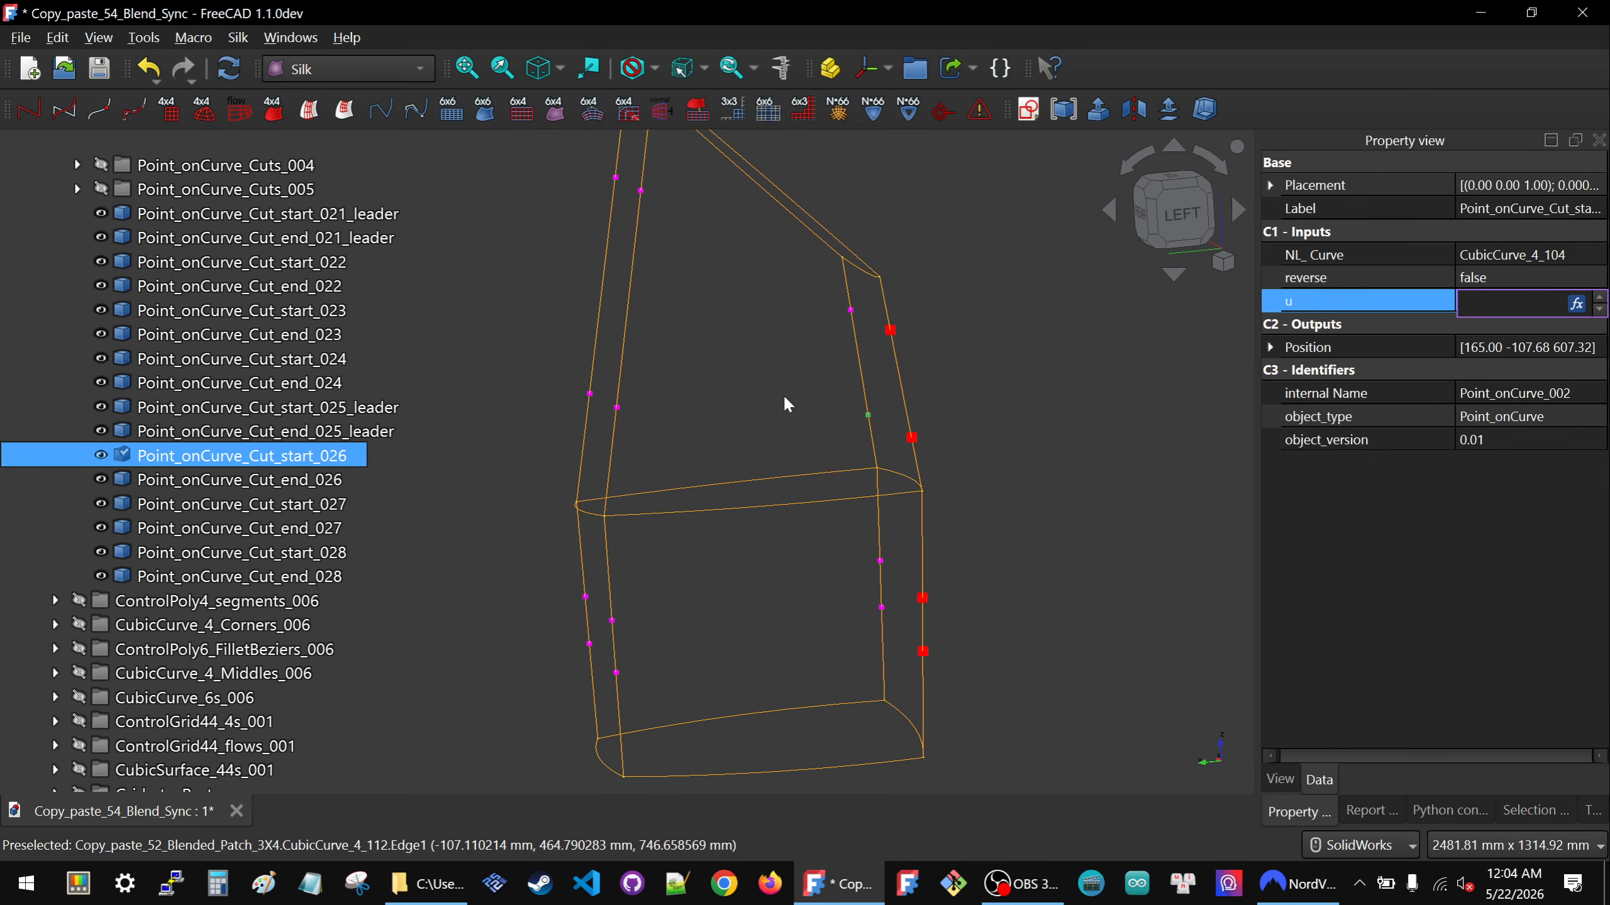
Link the u parameter of Point_onCurve_Cut_start_027 to the copied expression <<Point_onCurve_Cut_start_025_leader>>.u.
{"action": "left_click", "coordinate": [589, 395]}
{"action": "left_click", "coordinate": [589, 393]}
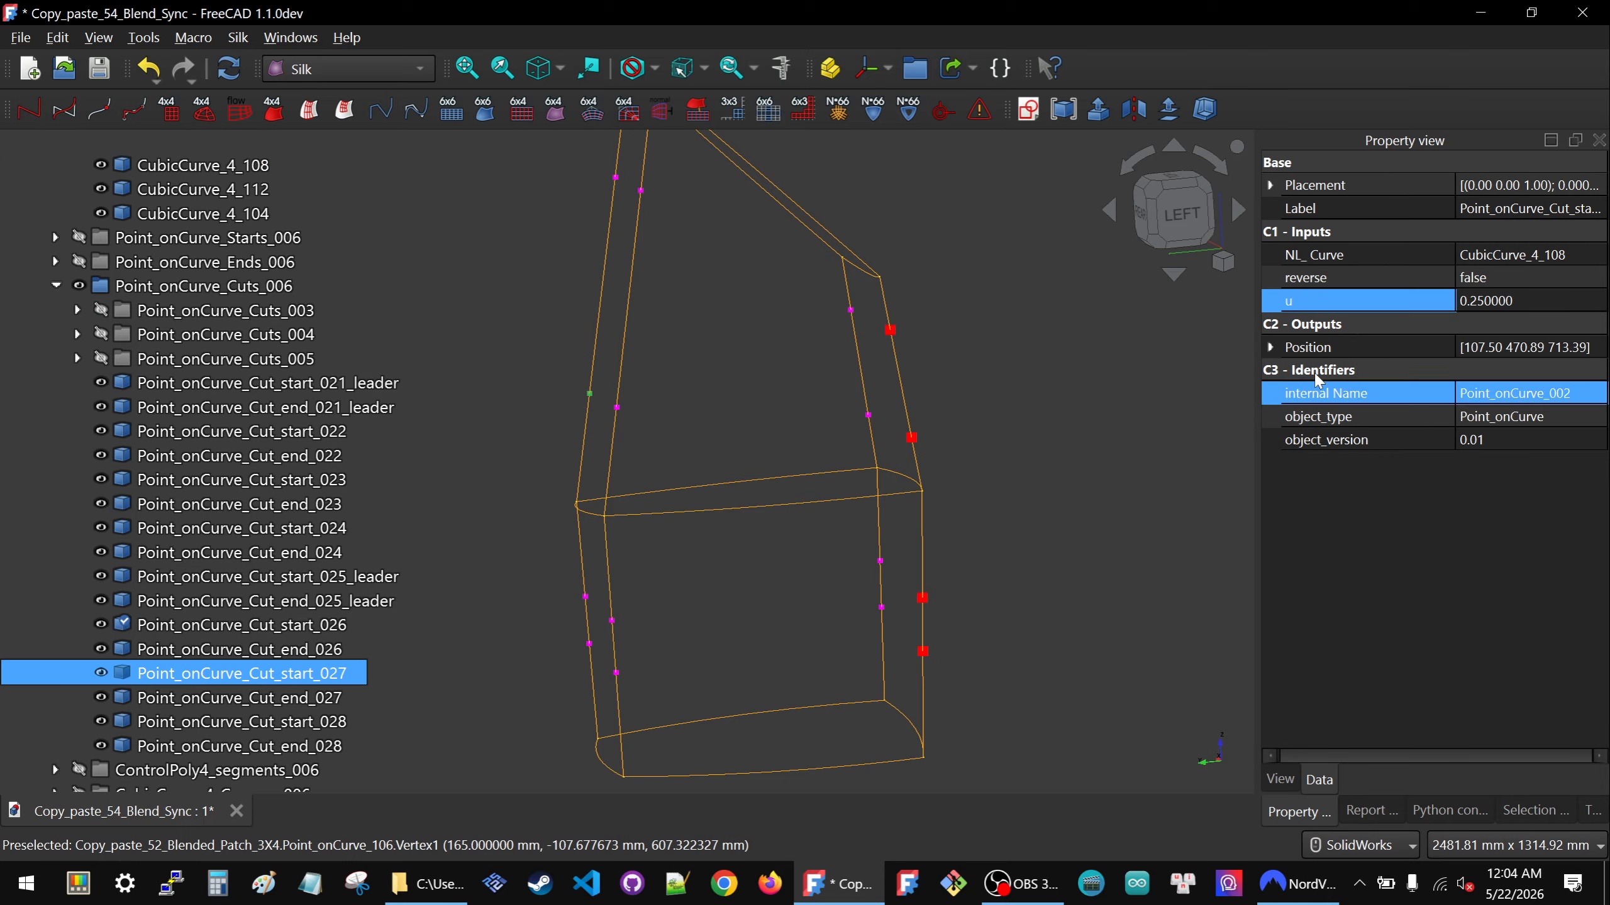
{"action": "left_click", "coordinate": [1476, 305]}
{"action": "key", "text": "="}
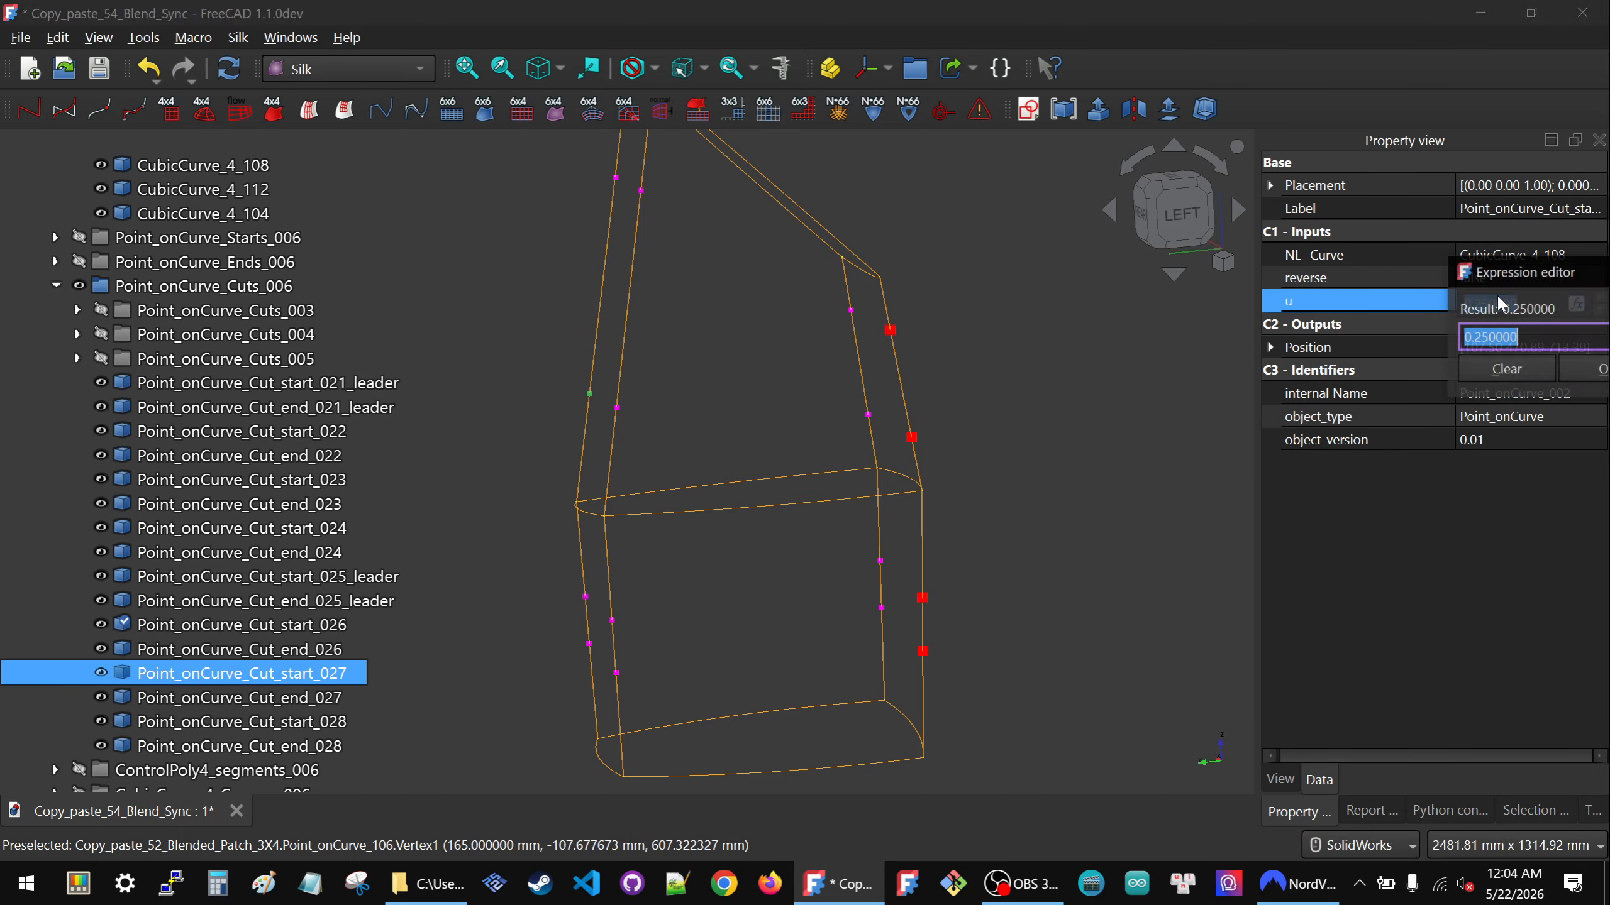
{"action": "left_click_drag", "start_coordinate": [1504, 275], "coordinate": [981, 328]}
{"action": "key", "text": "ctrl+v"}
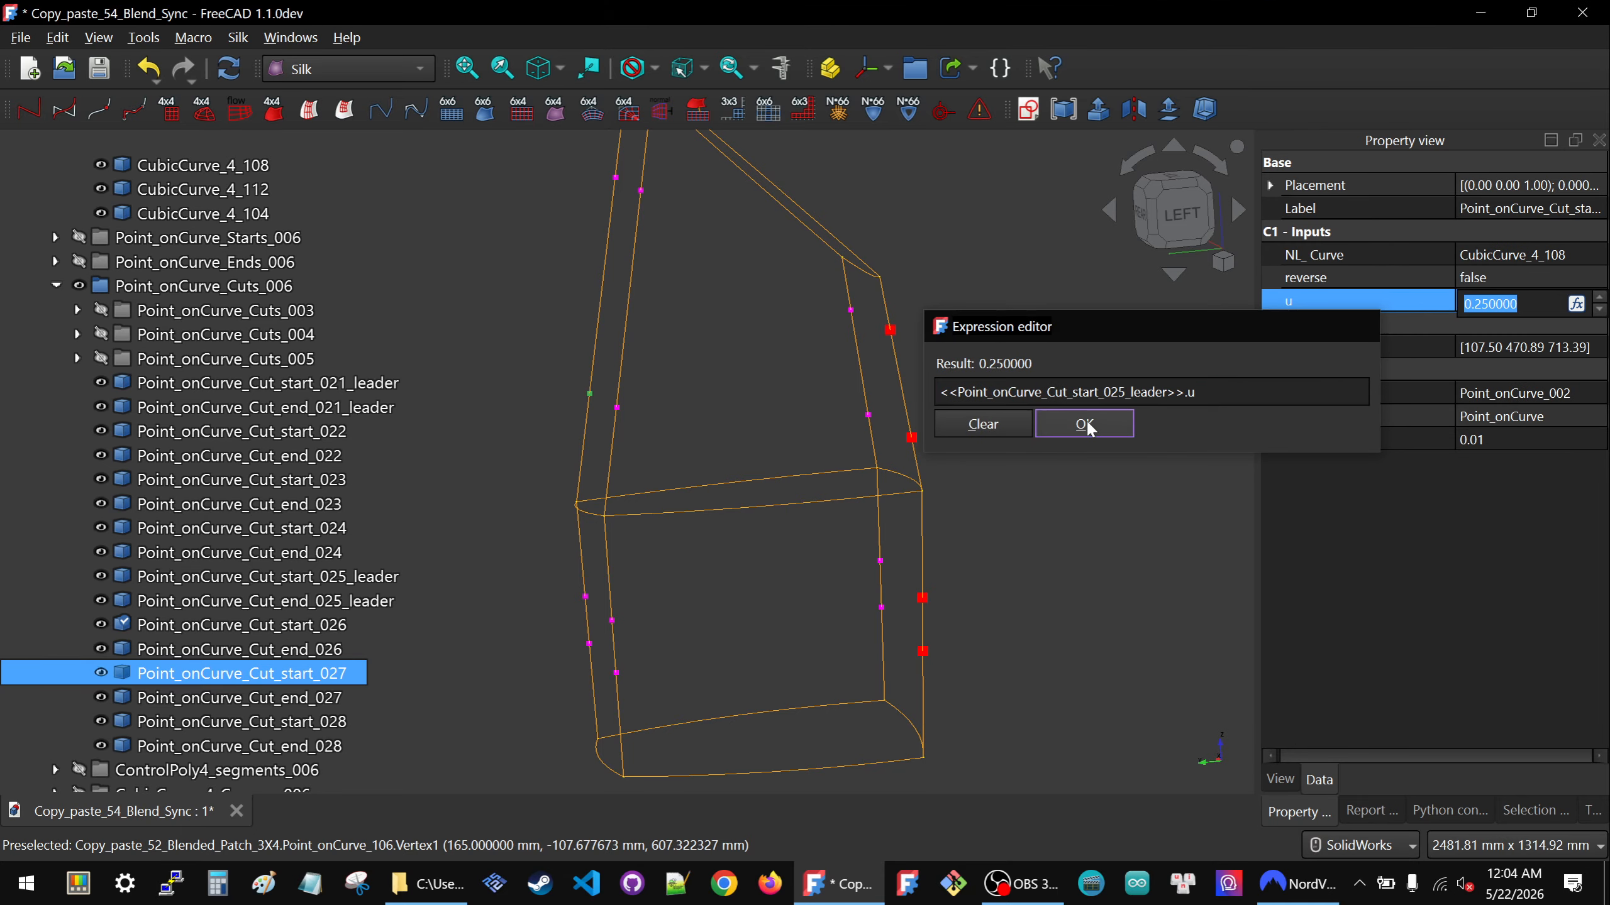
{"action": "left_click", "coordinate": [1081, 430]}
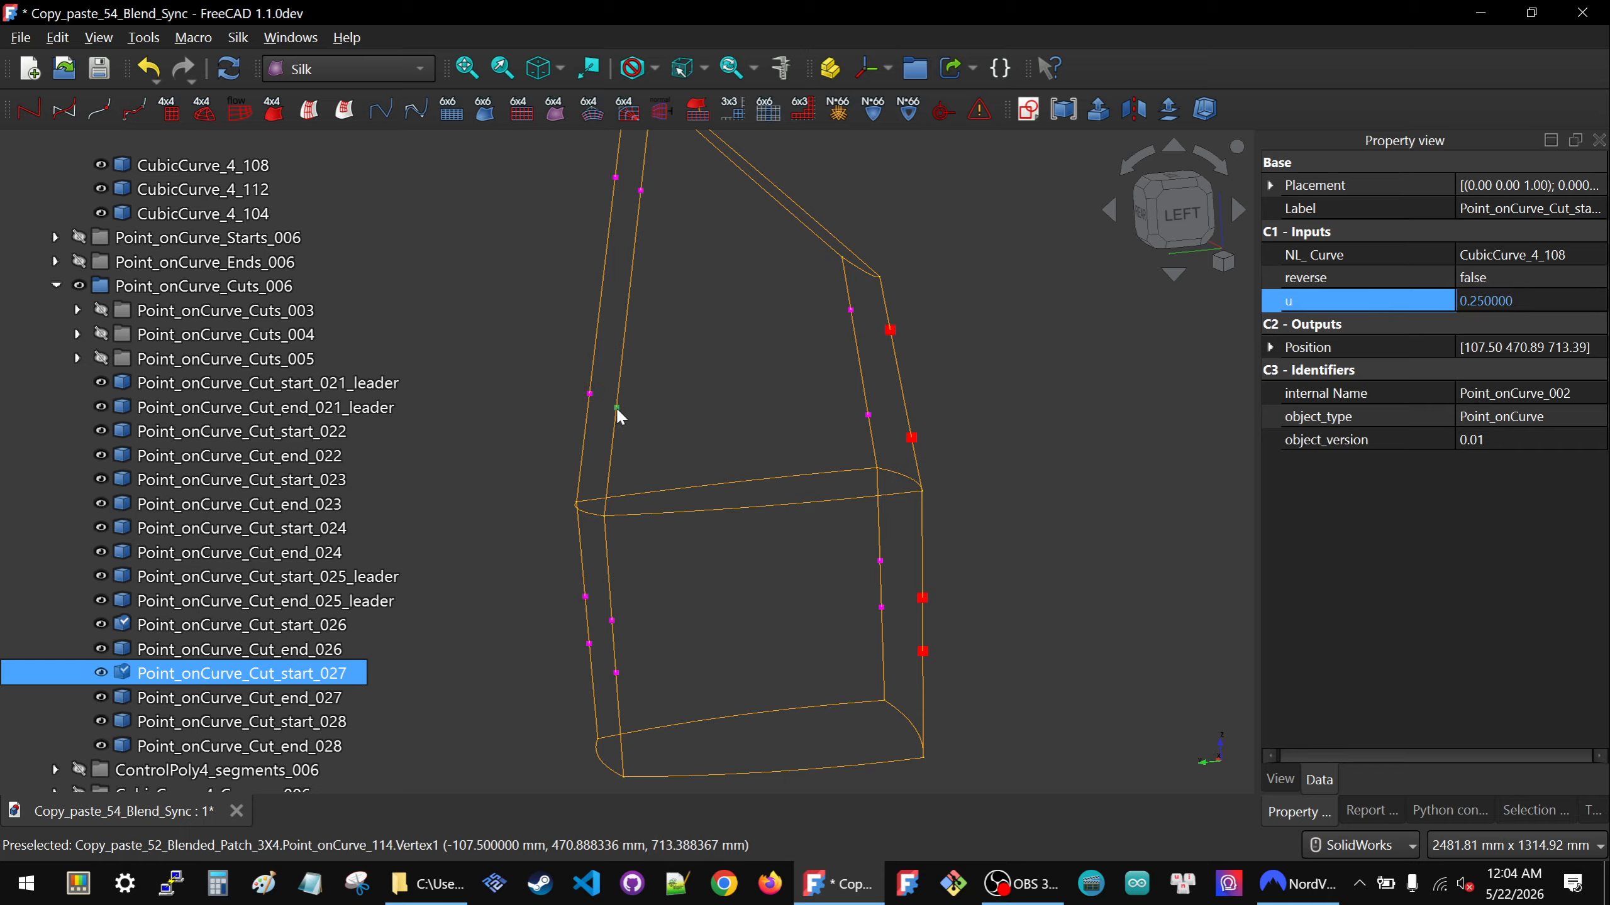
Link the u parameter of Point_onCurve_Cut_start_028 to the copied expression <<Point_onCurve_Cut_start_025_leader>>.u and clear the selection.
{"action": "left_click", "coordinate": [617, 406]}
{"action": "left_click", "coordinate": [1525, 303]}
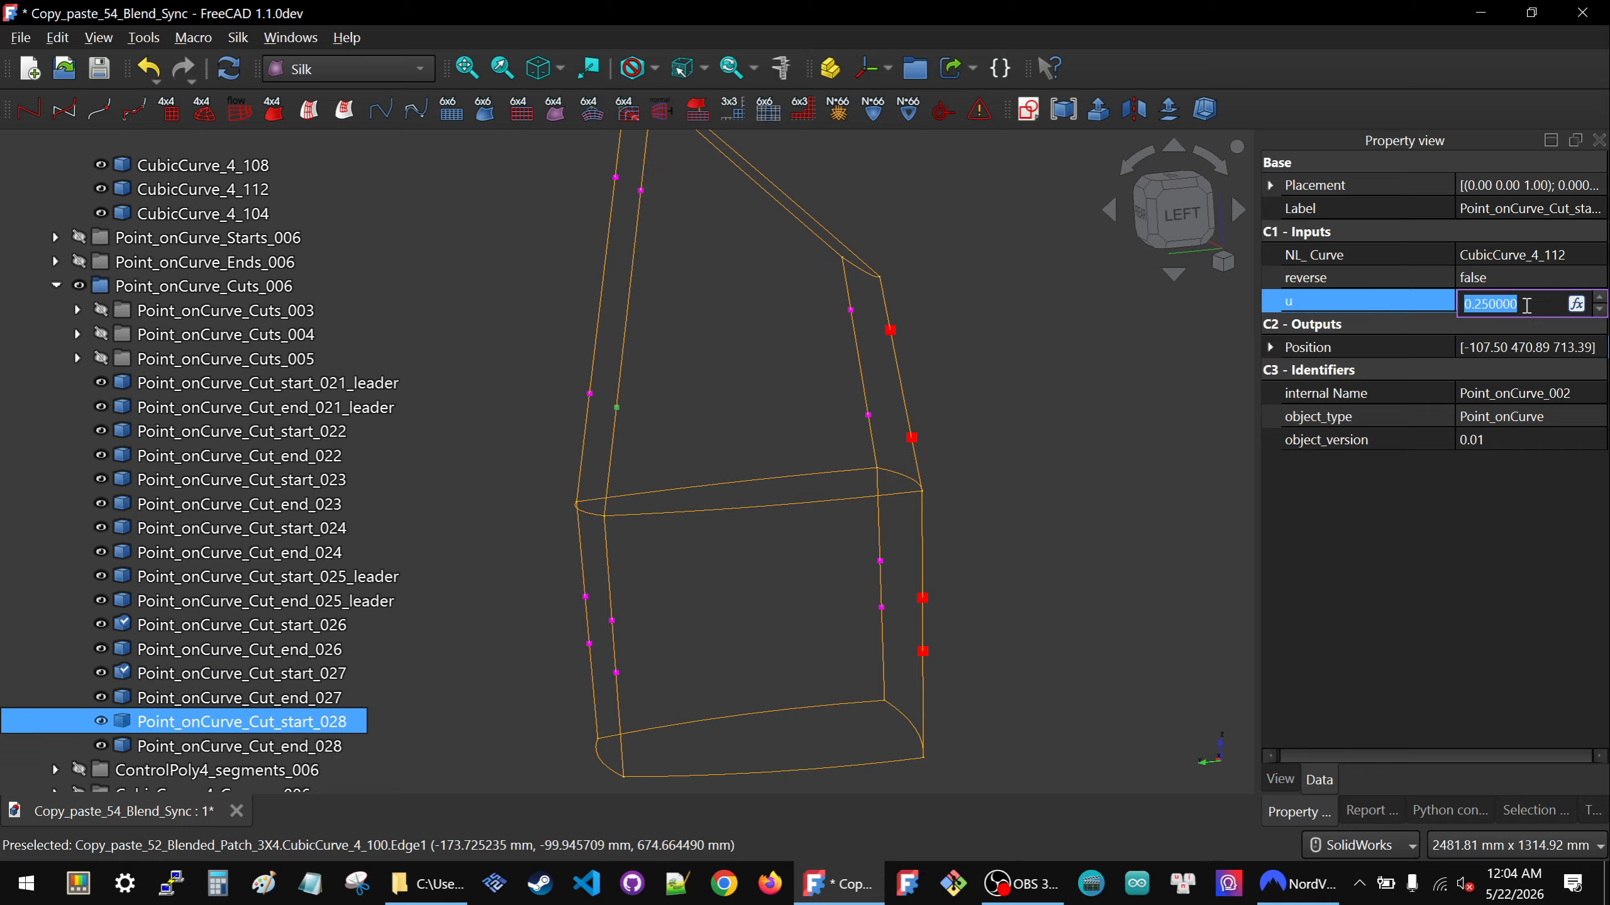
{"action": "left_click", "coordinate": [1576, 304]}
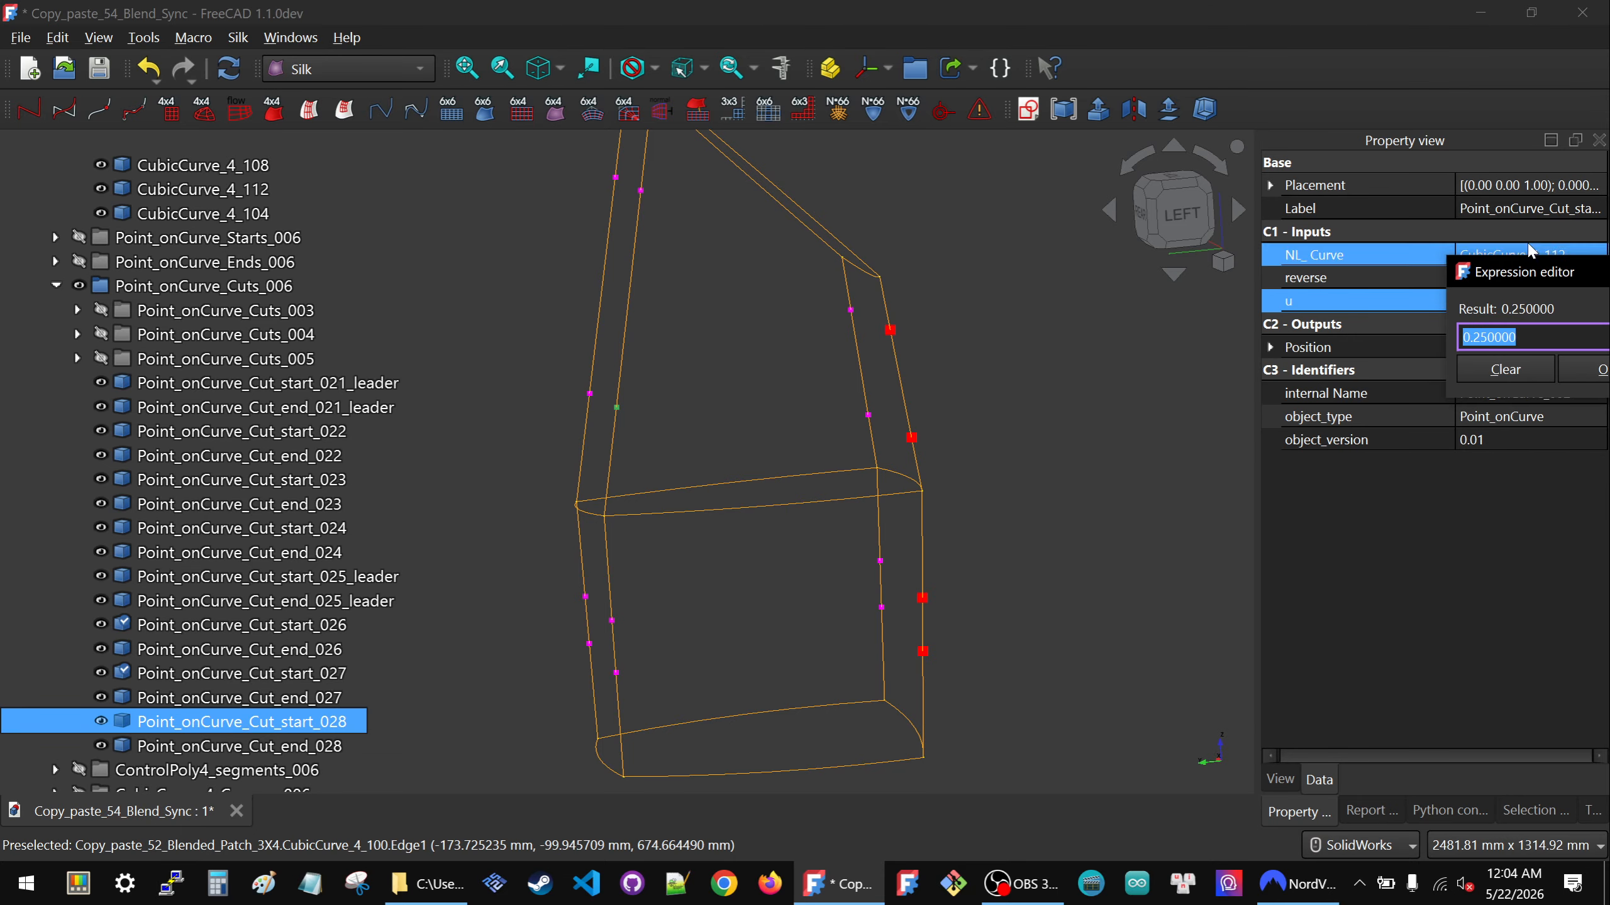
{"action": "left_click_drag", "start_coordinate": [1522, 265], "coordinate": [1034, 320]}
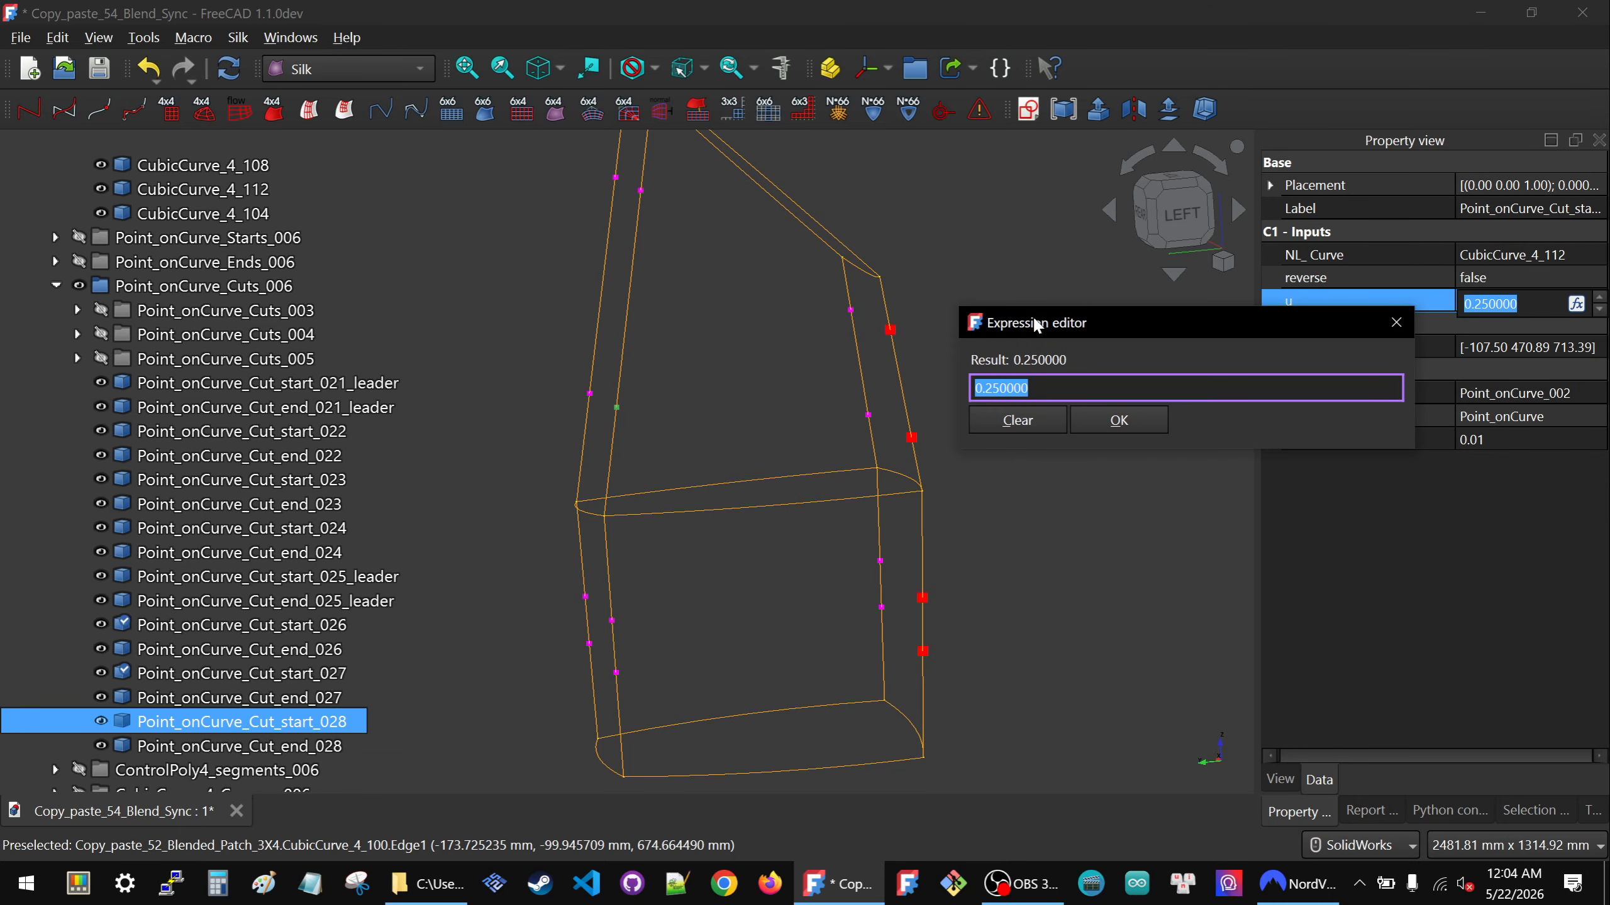
{"action": "key", "text": "ctrl+v"}
{"action": "left_click", "coordinate": [962, 419]}
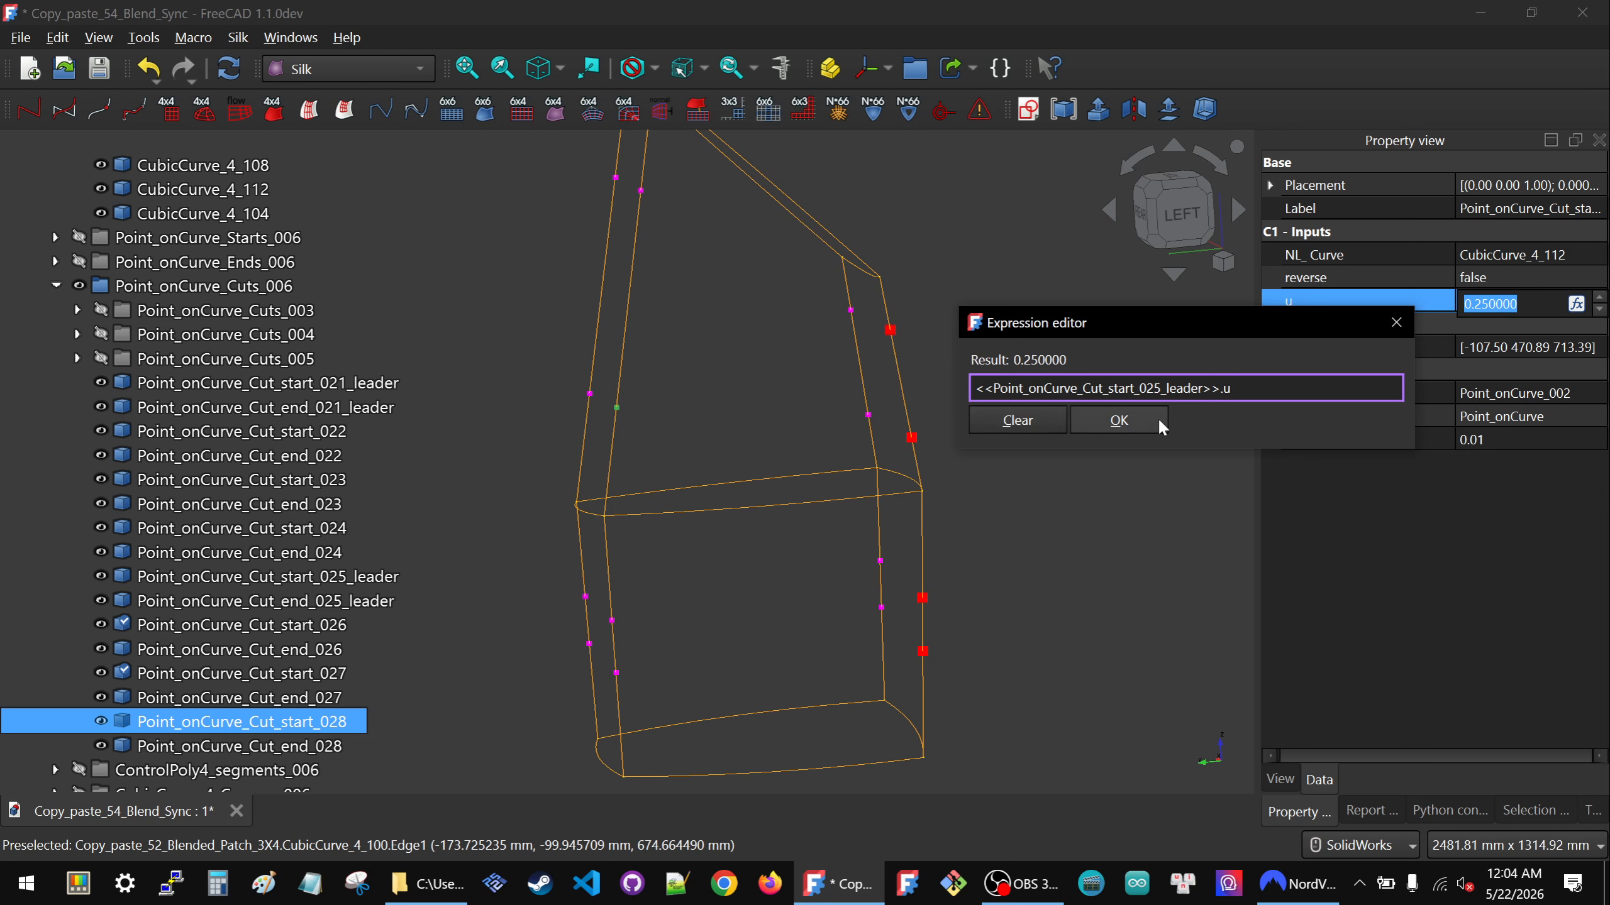
{"action": "left_click", "coordinate": [1134, 419]}
{"action": "left_click", "coordinate": [1035, 345]}
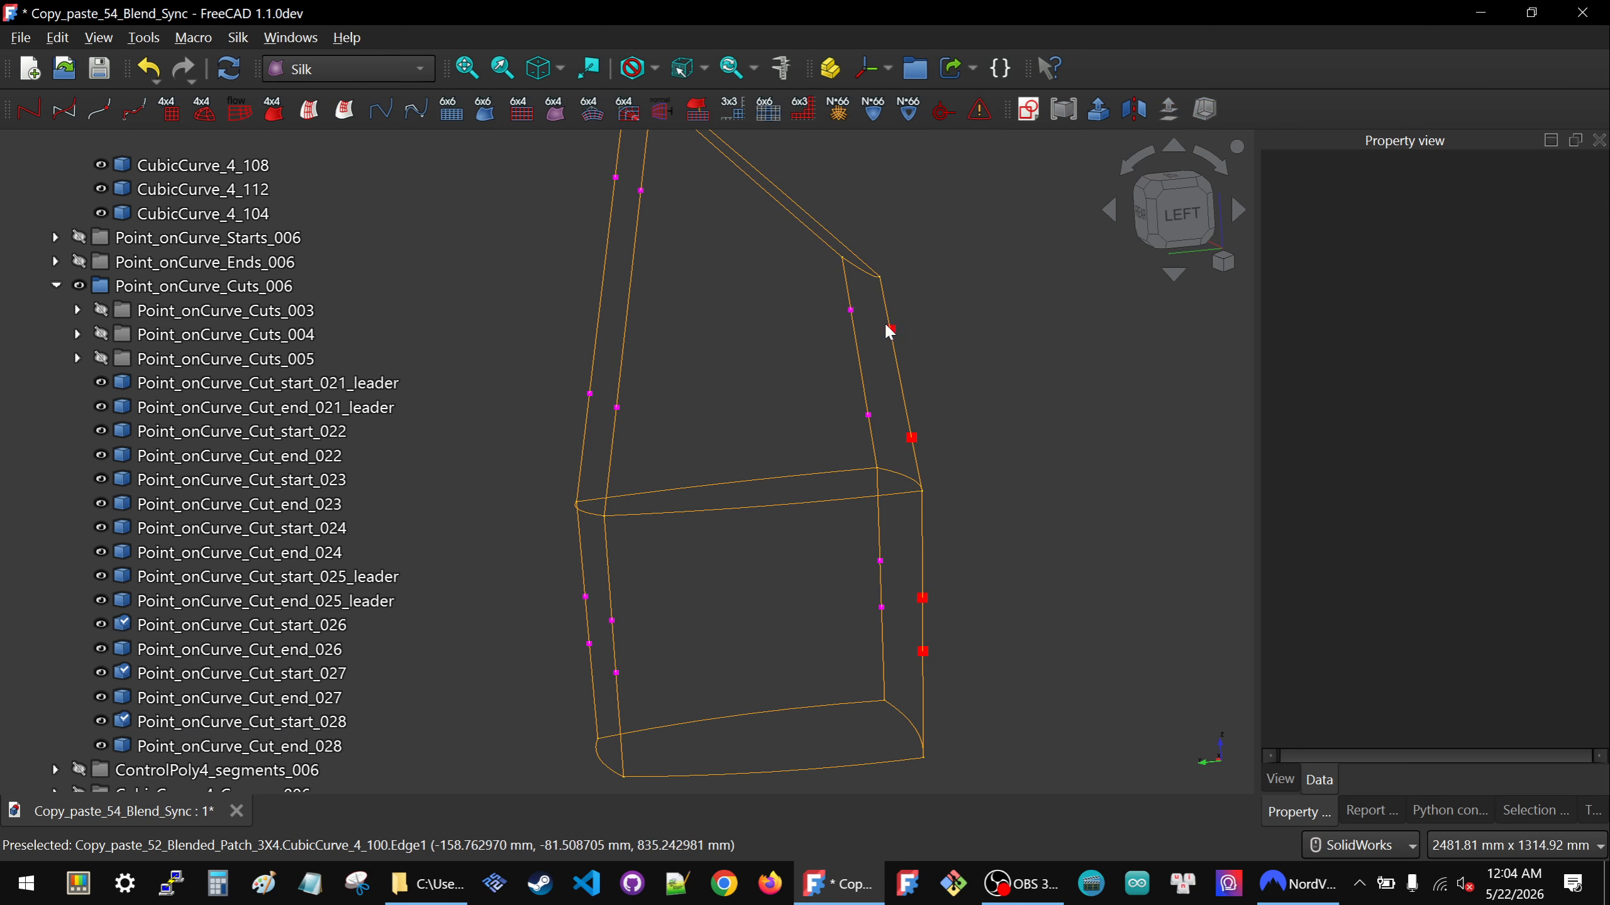
Copy the label of the Point_onCurve_Cut_end_025_leader point without renaming it.
{"action": "left_click", "coordinate": [891, 332]}
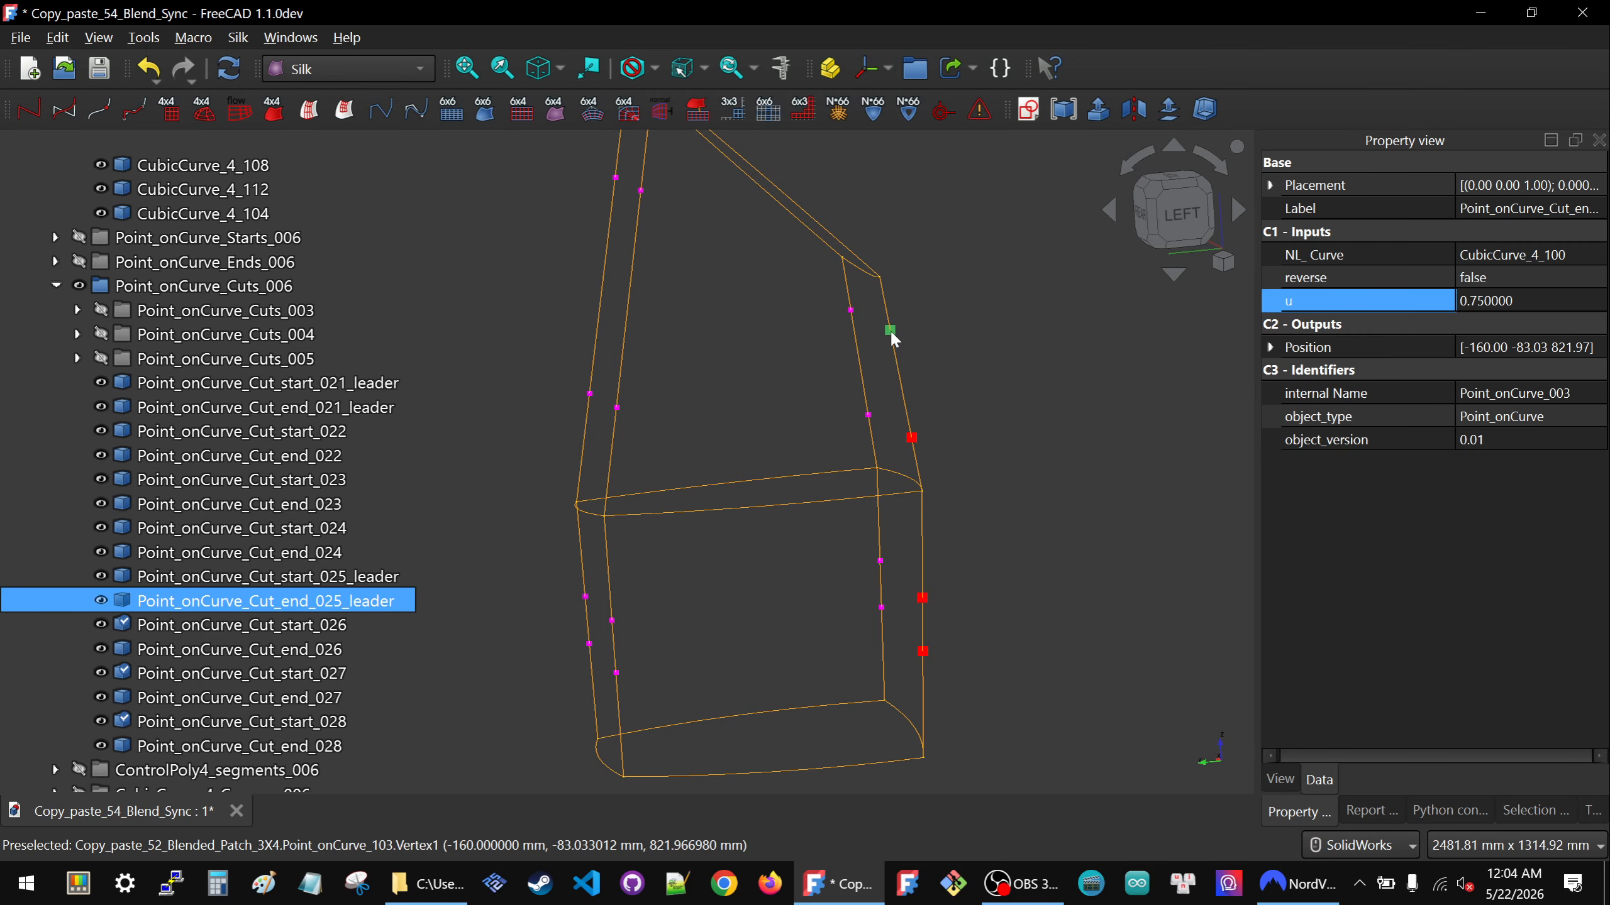
{"action": "left_click", "coordinate": [297, 602]}
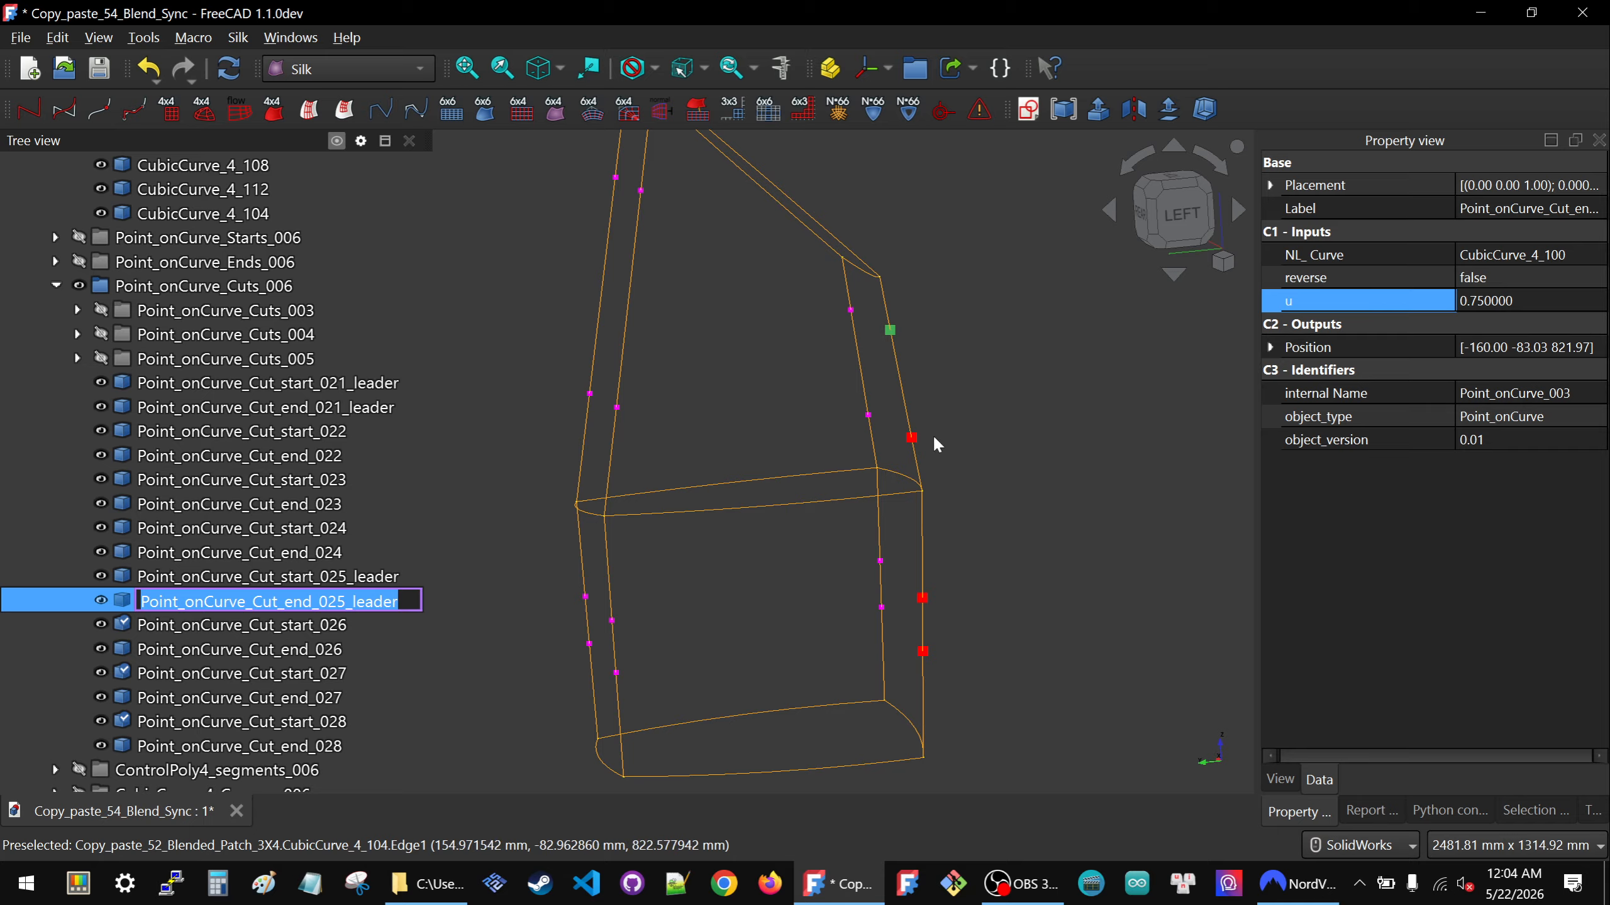
{"action": "middle_click_drag", "start_coordinate": [591, 201], "coordinate": [655, 237]}
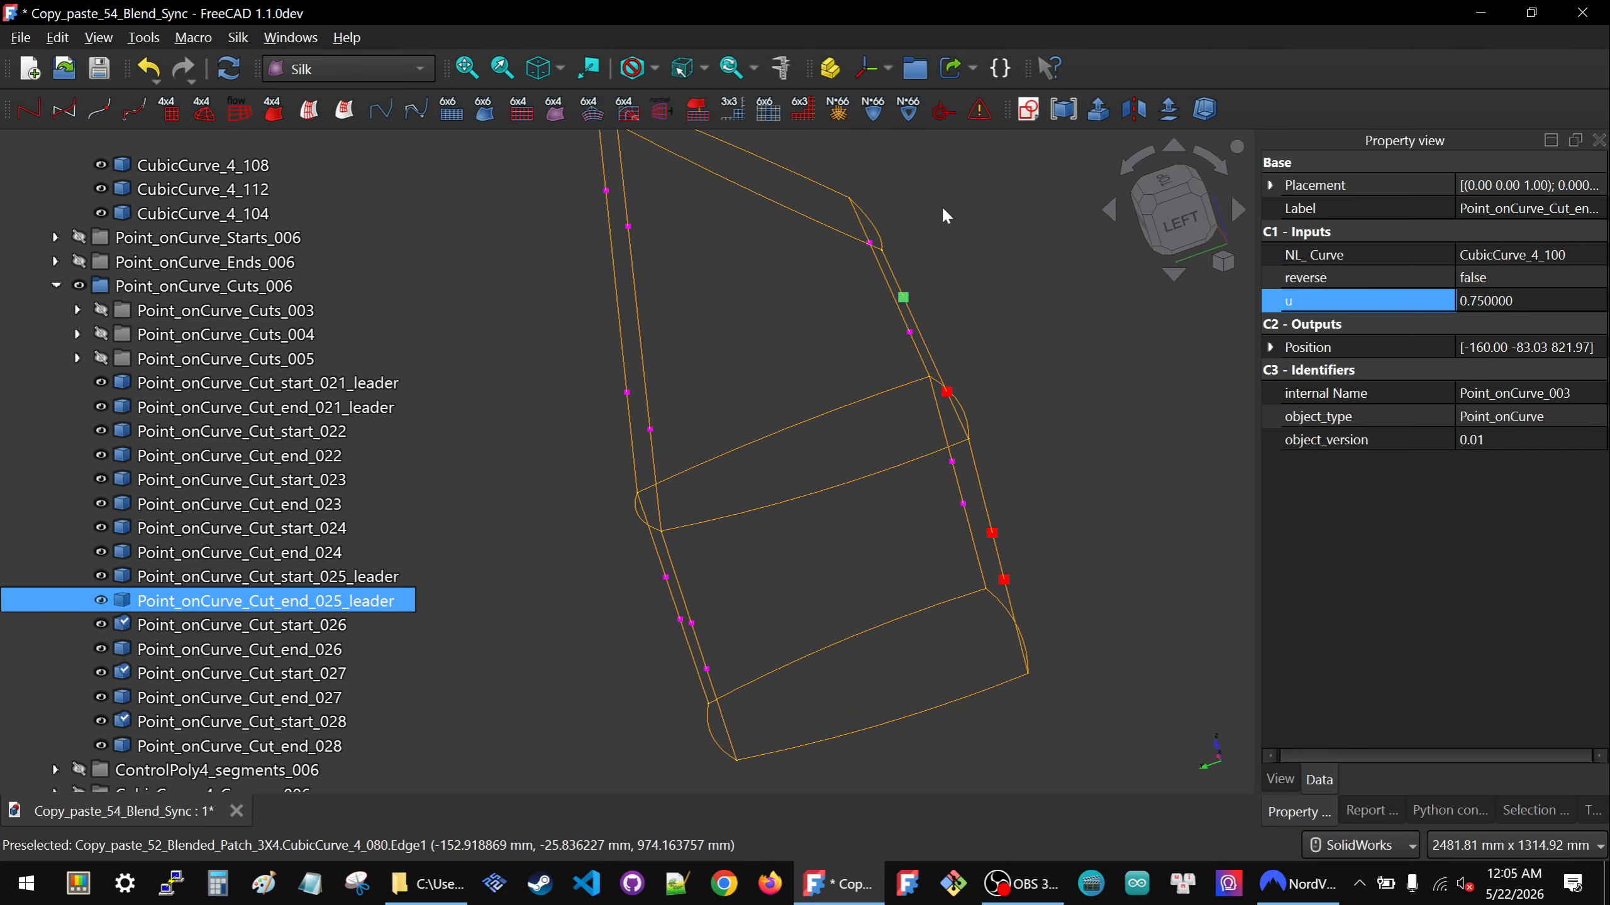
Link the u parameter of Point_onCurve_Cut_end_026 to the expression <<Point_onCurve_Cut_end_025_leader>>.u and copy that expression.
{"action": "scroll", "coordinate": [786, 198], "scroll_direction": "down", "scroll_amount": 3}
{"action": "scroll", "coordinate": [718, 355], "scroll_direction": "up", "scroll_amount": 5}
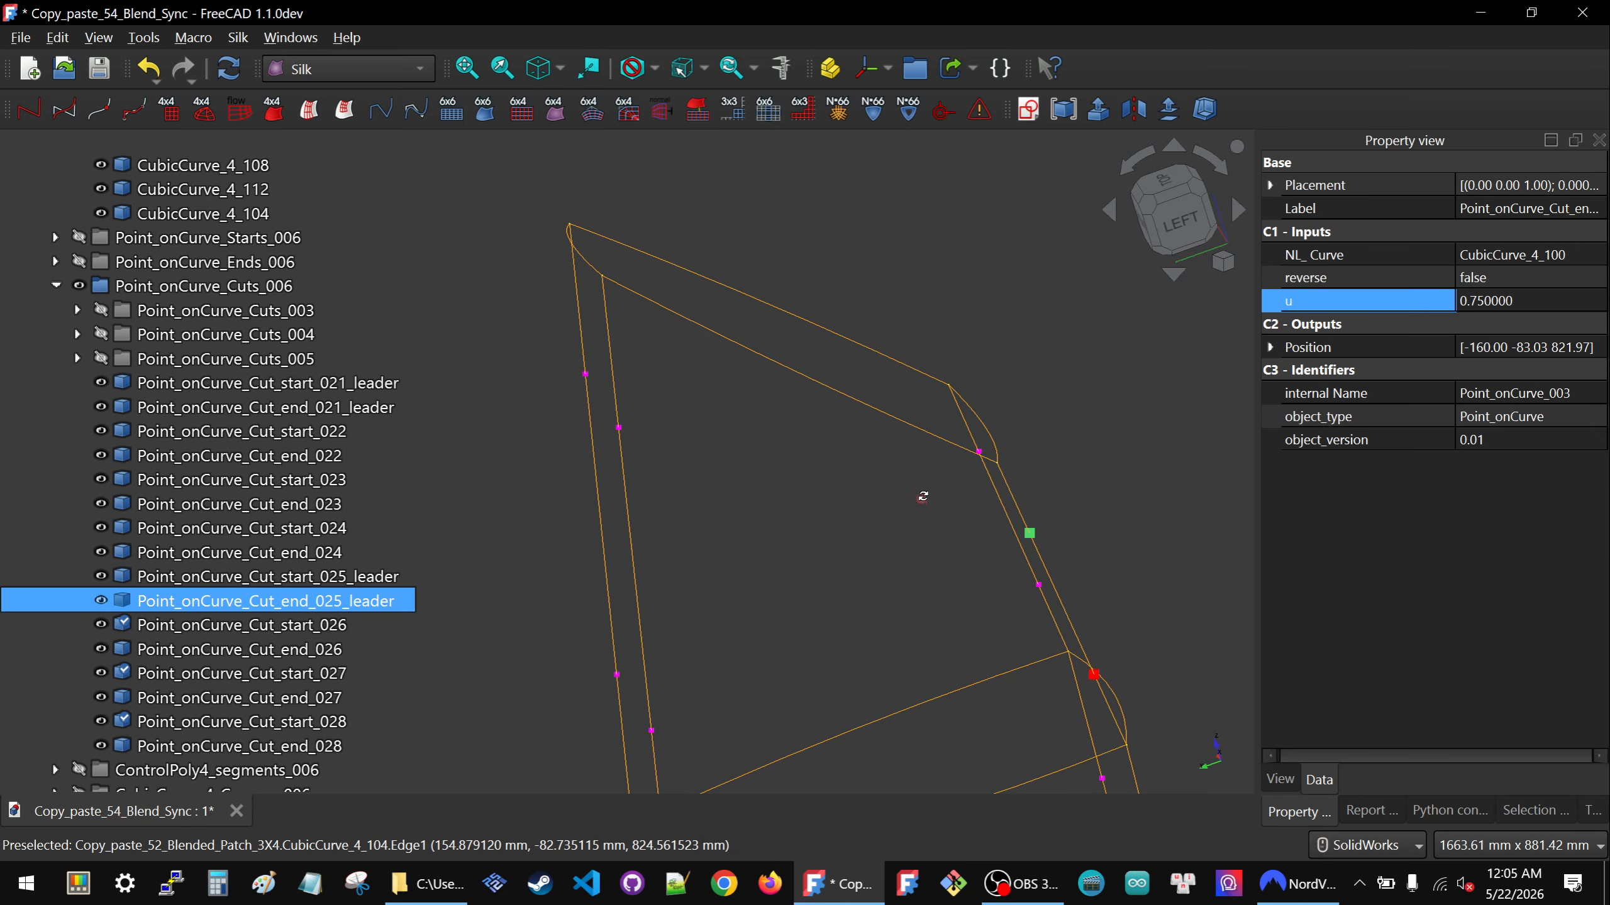
{"action": "middle_click_drag", "start_coordinate": [820, 493], "coordinate": [927, 471]}
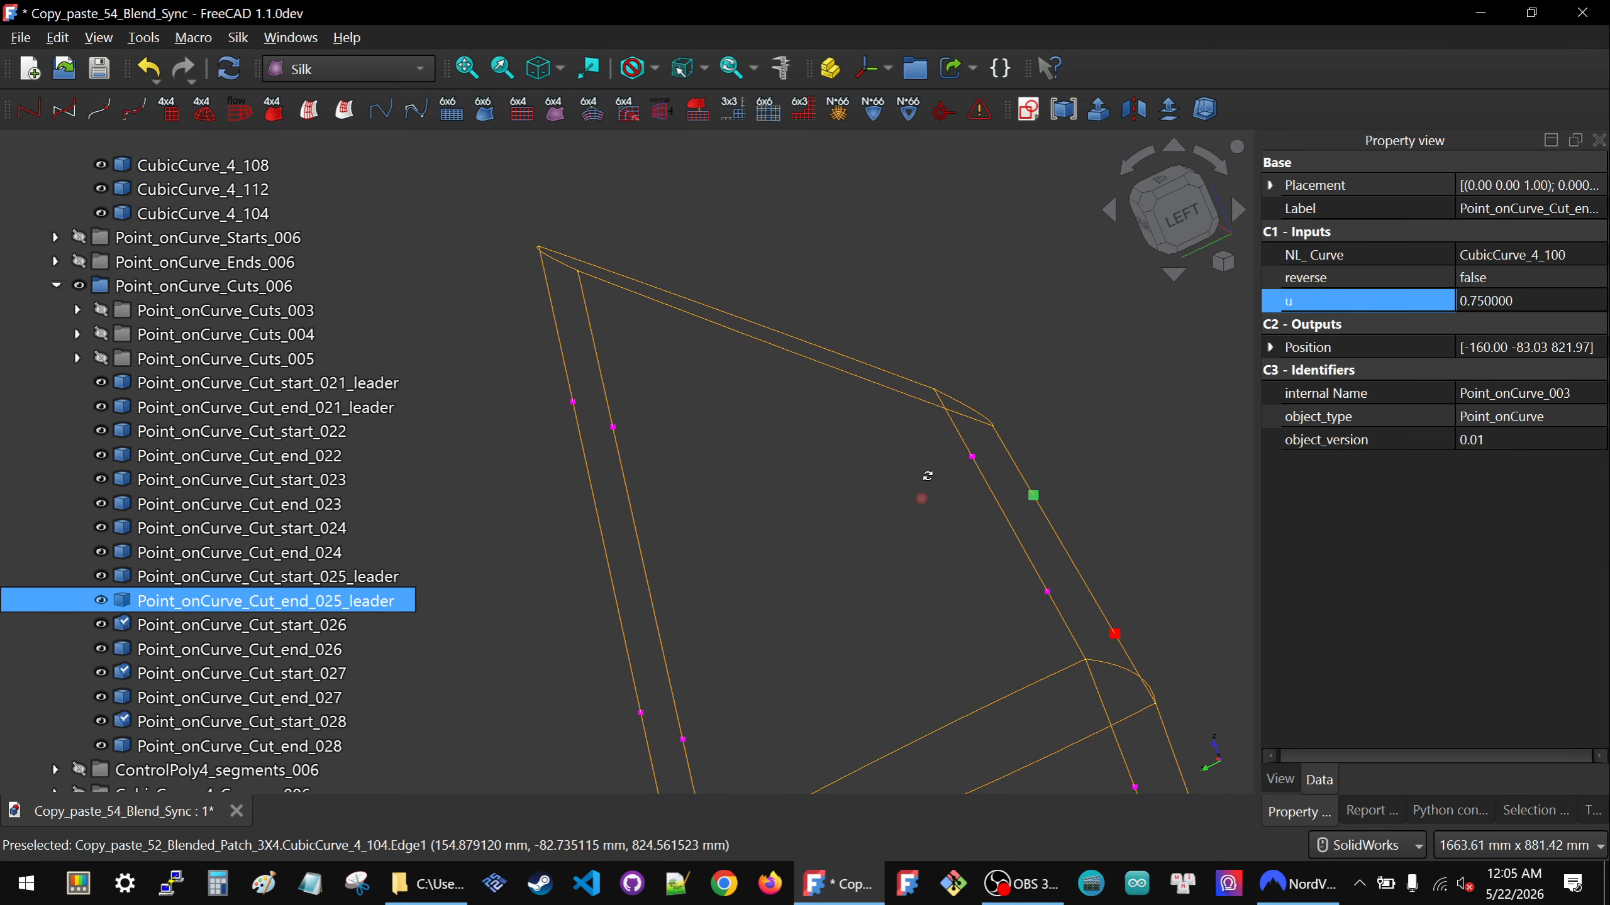
{"action": "left_click", "coordinate": [971, 455]}
{"action": "left_click", "coordinate": [1478, 308]}
{"action": "left_click", "coordinate": [1476, 300]}
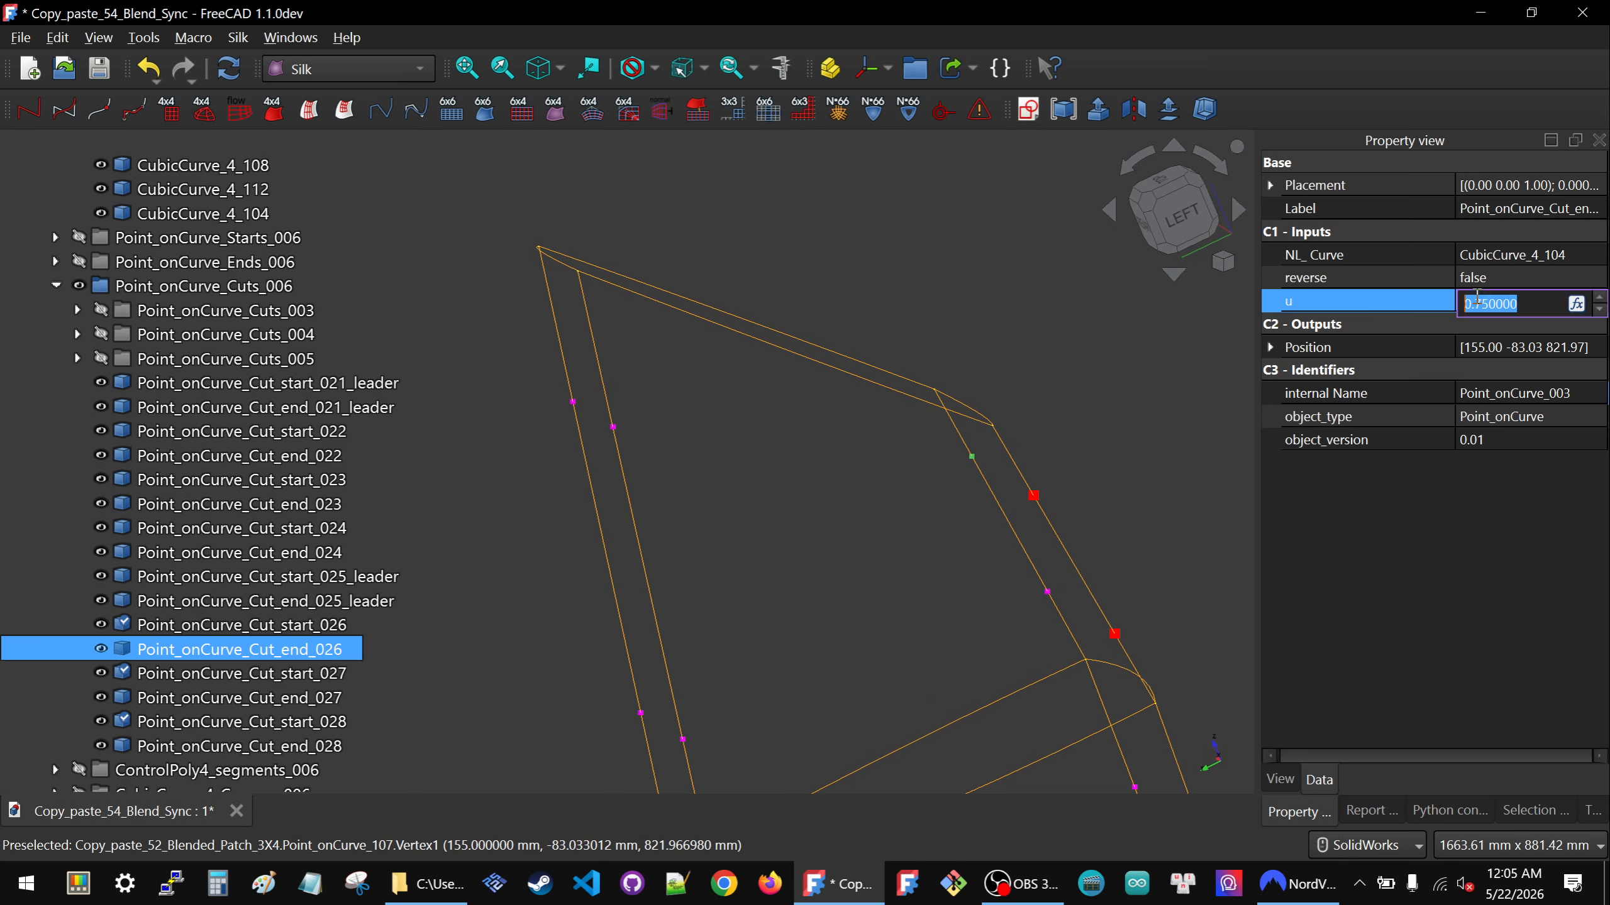
{"action": "key", "text": "equal"}
{"action": "left_click_drag", "start_coordinate": [1492, 277], "coordinate": [1099, 322]}
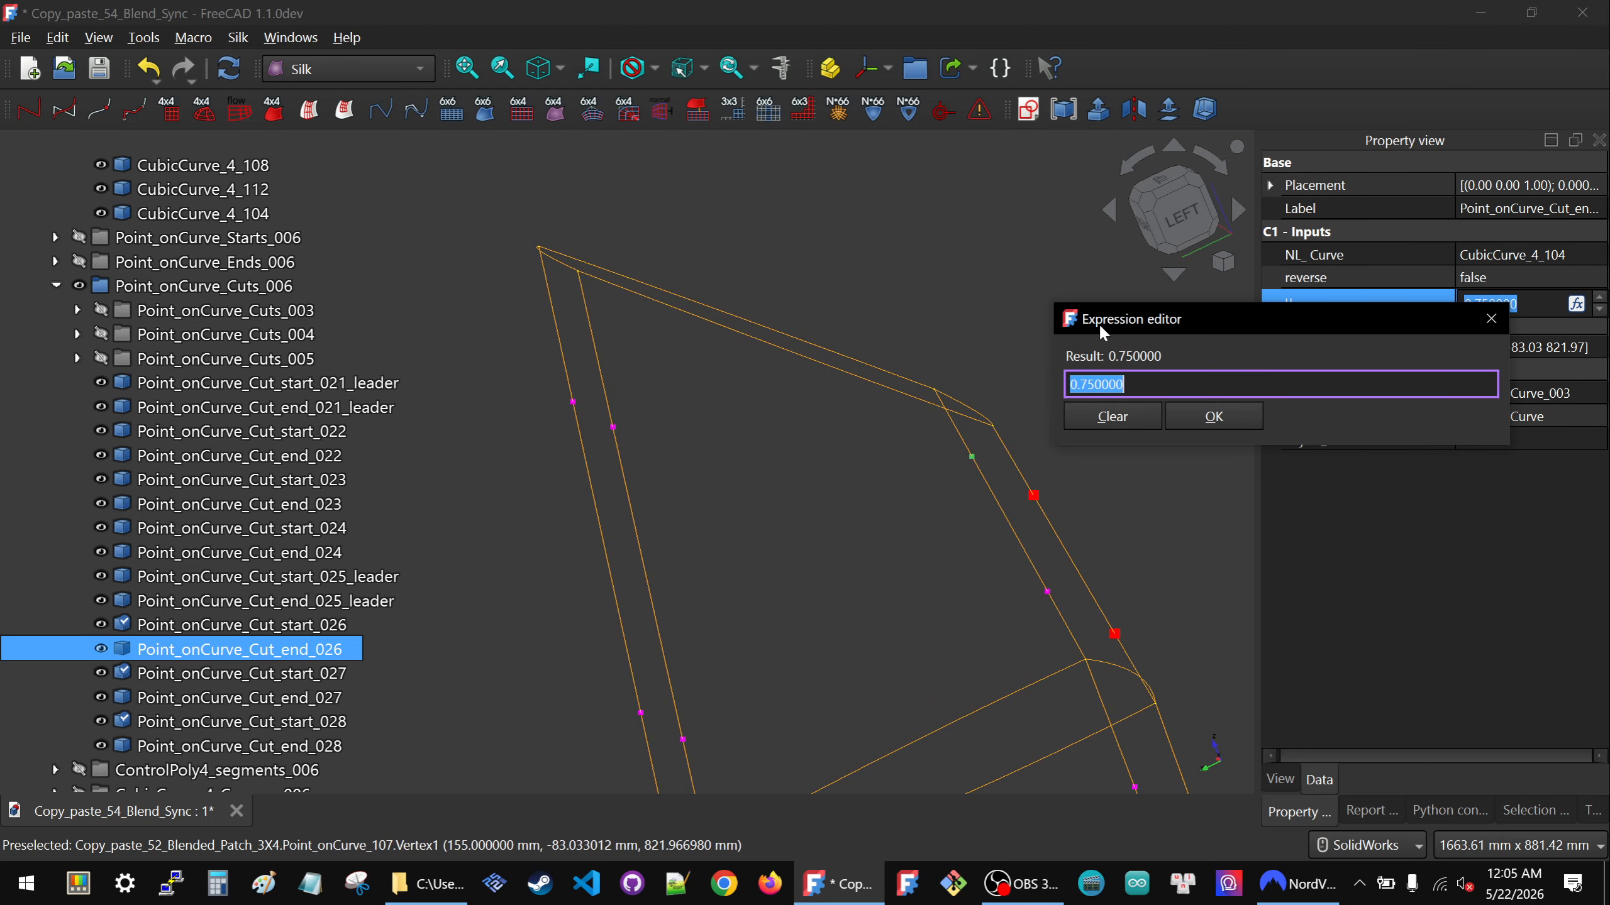
{"action": "type", "text": "<<Point_onCurve_Cut_end_025_leader>>."}
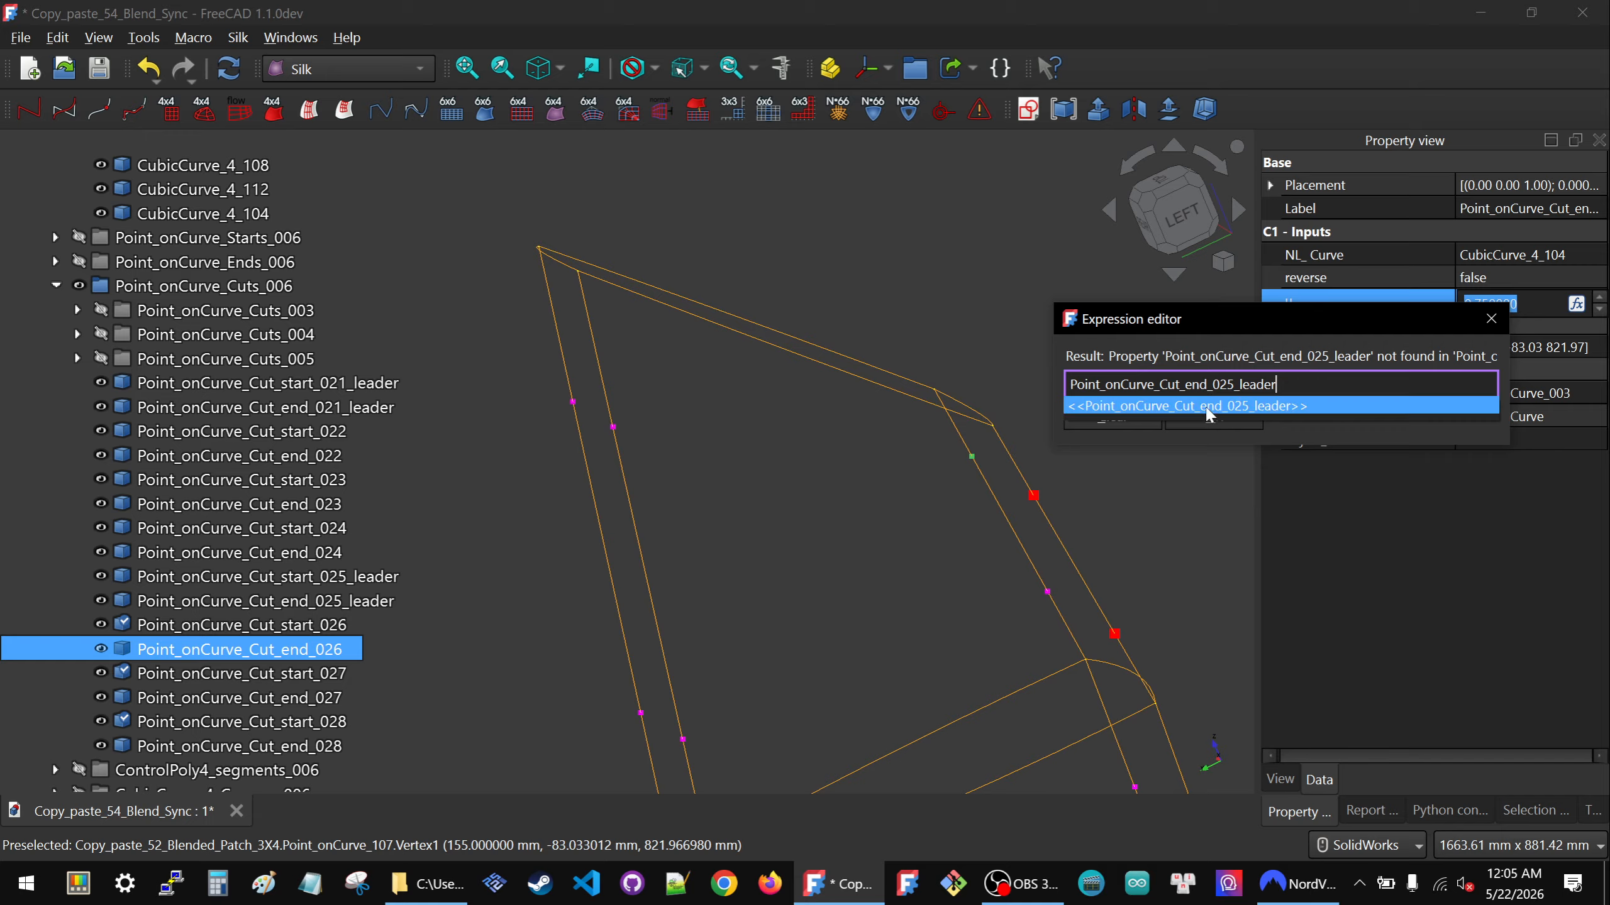
{"action": "left_click", "coordinate": [1208, 413]}
{"action": "type", "text": "u"}
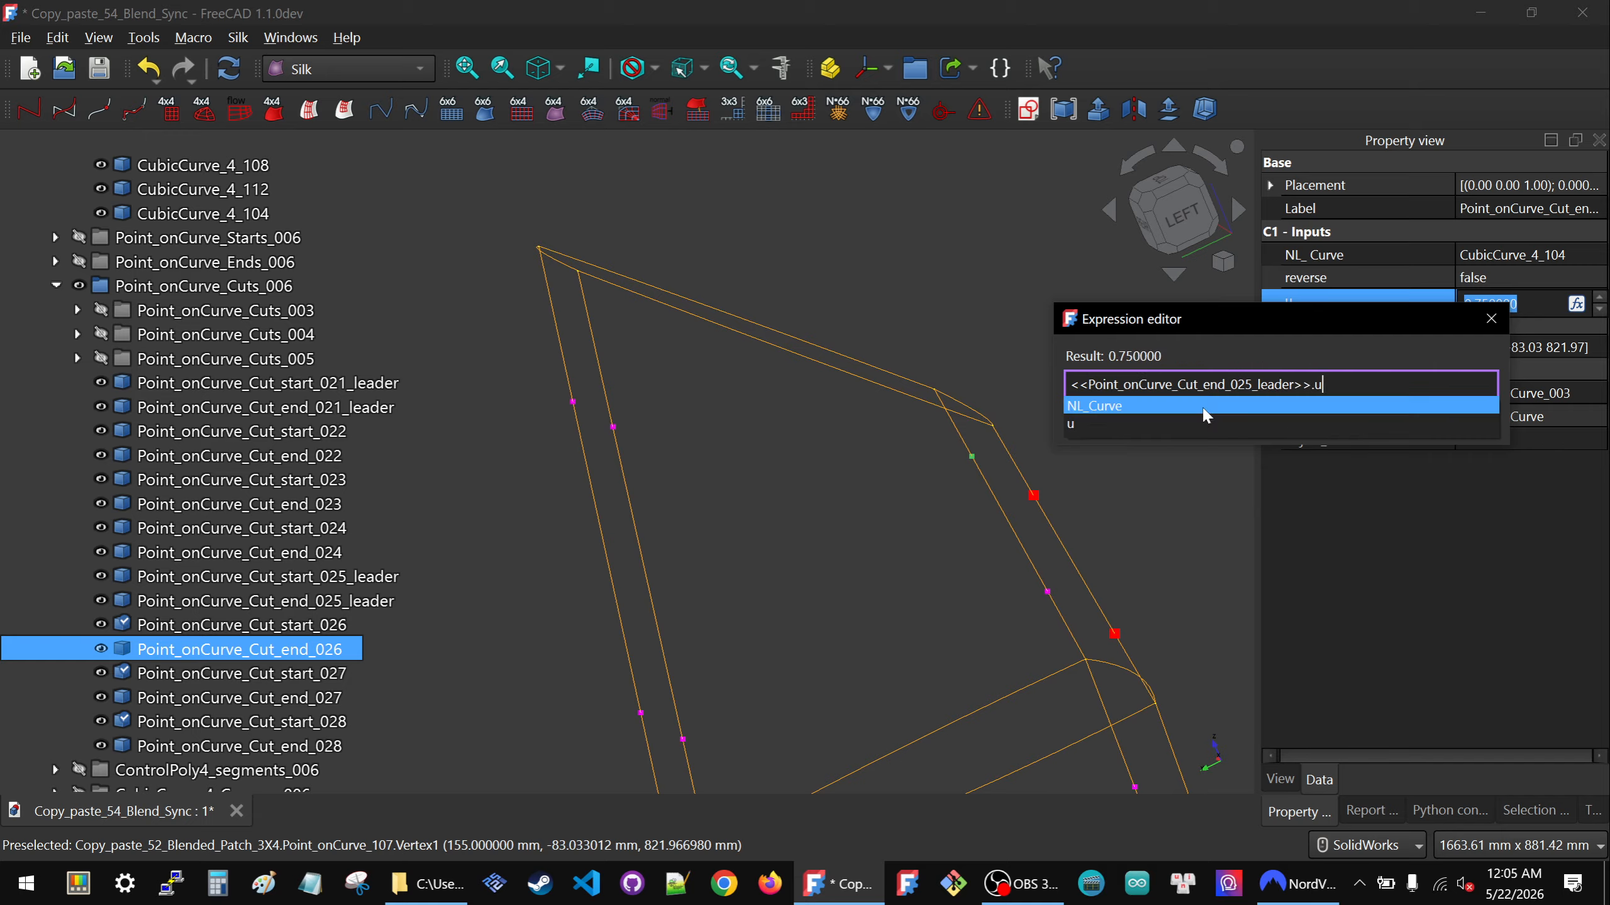
{"action": "left_click", "coordinate": [1150, 424]}
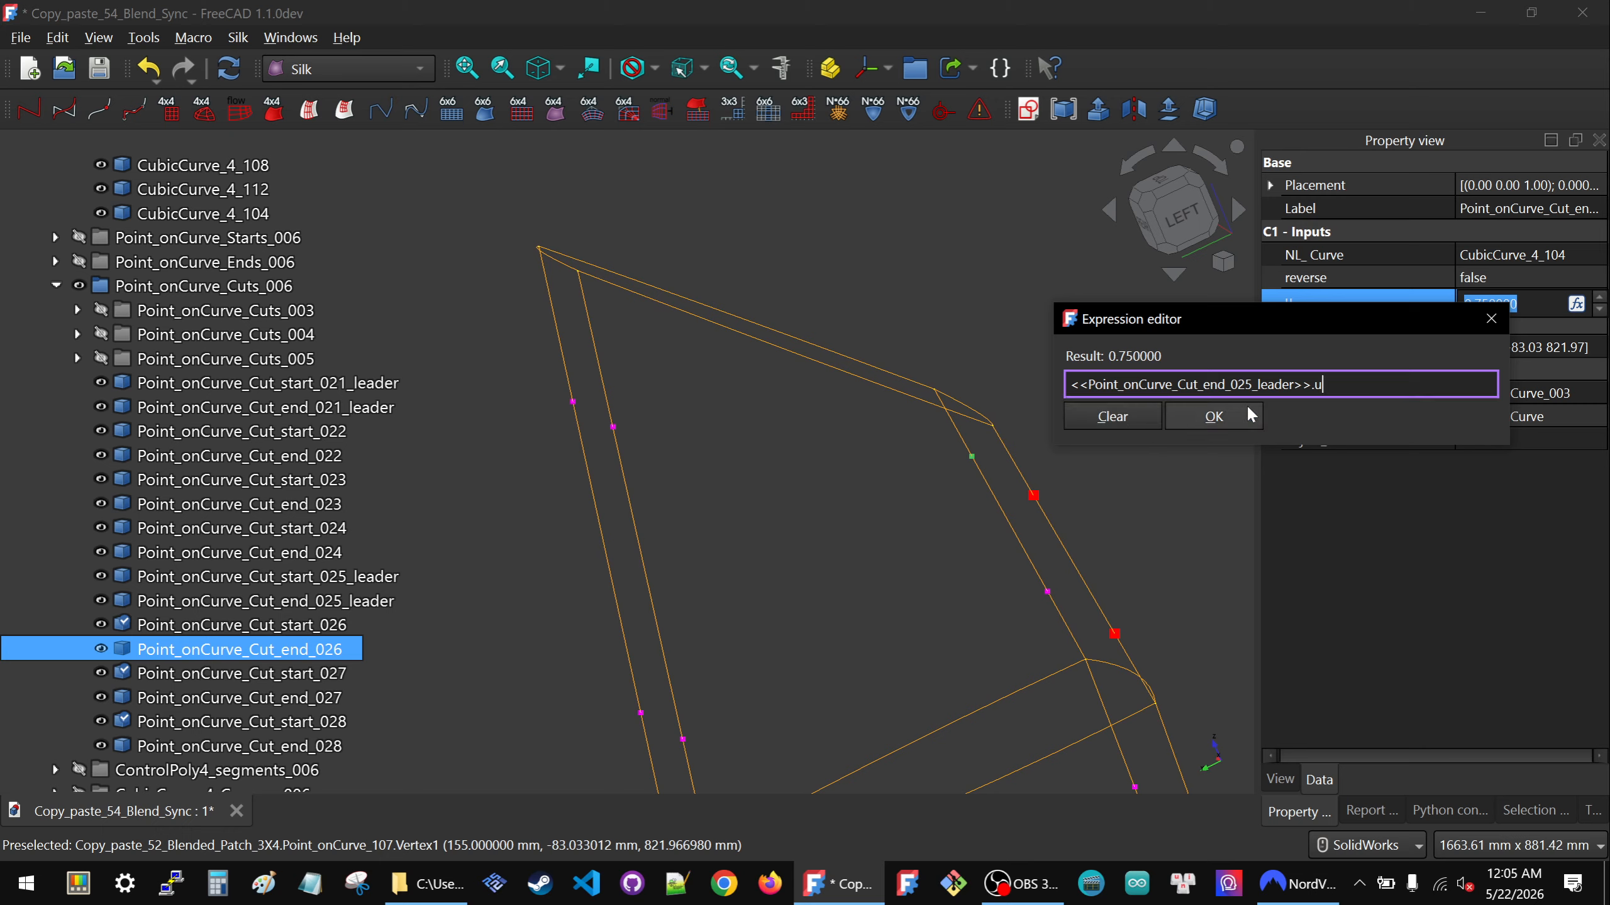
{"action": "left_click_drag", "start_coordinate": [1329, 386], "coordinate": [1070, 386]}
{"action": "key", "text": "ctrl+c"}
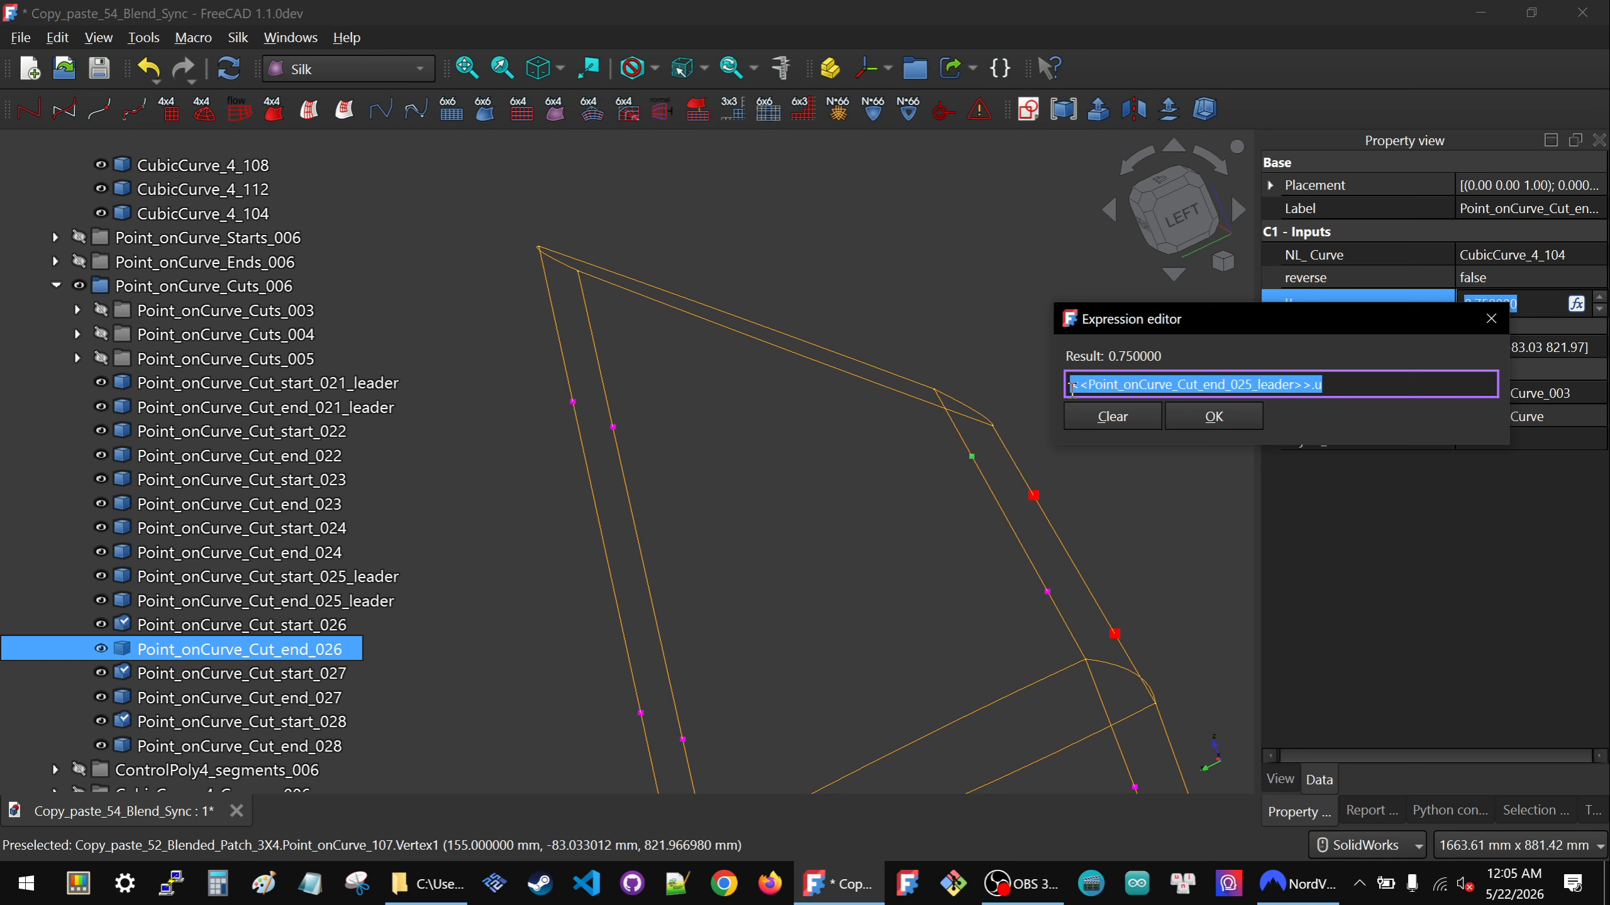
{"action": "left_click", "coordinate": [1213, 416]}
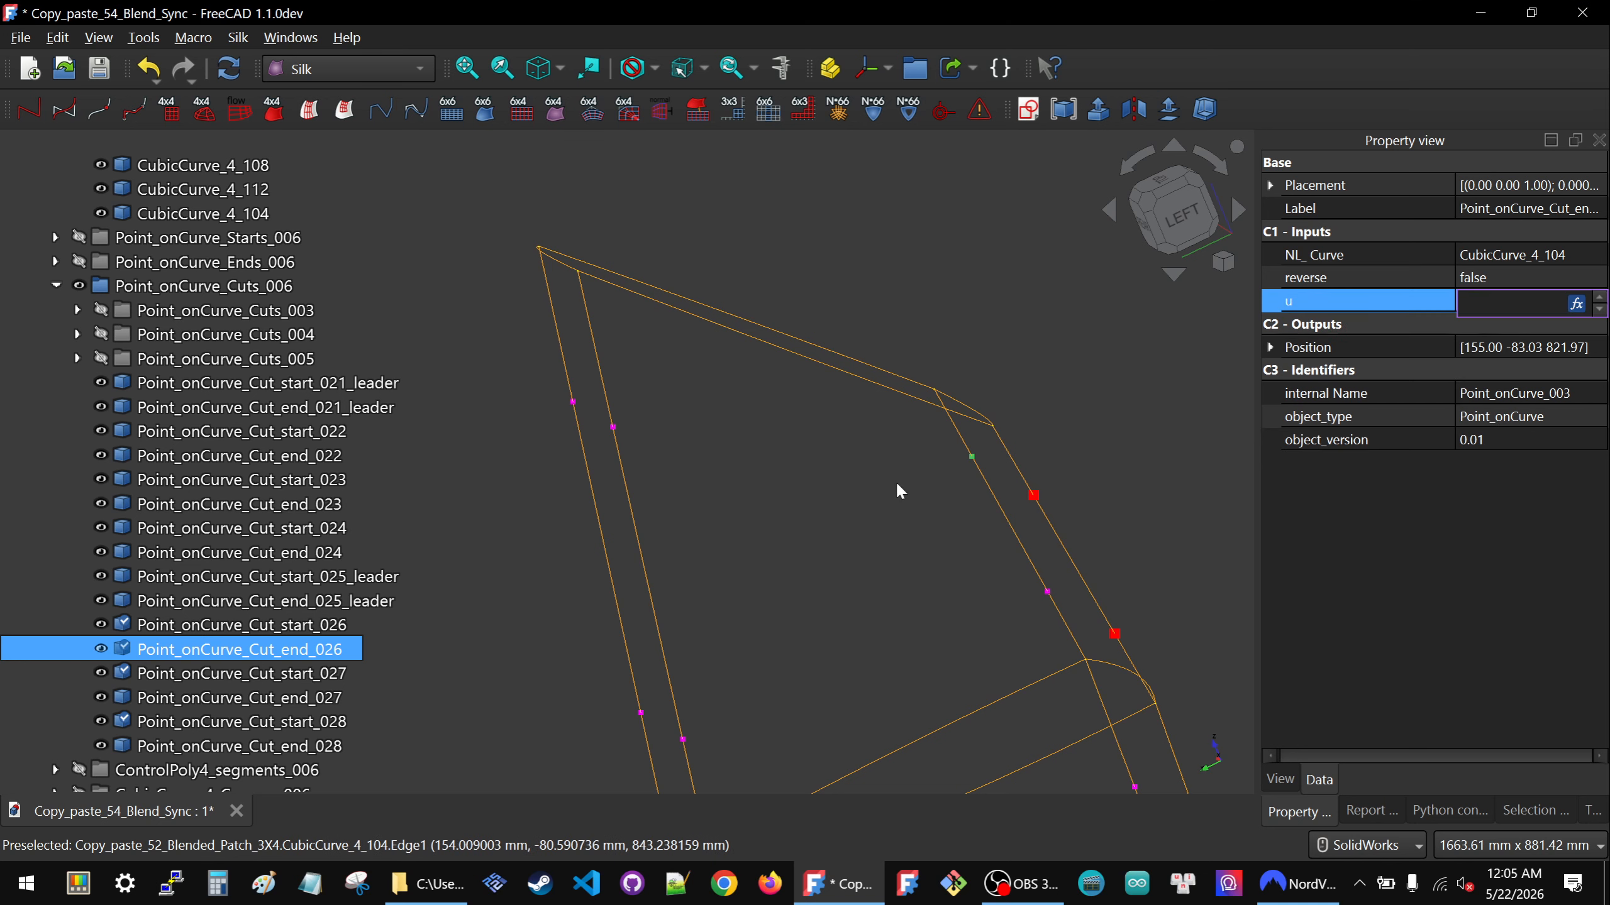
Link the u parameter of Point_onCurve_Cut_end_027 to the copied expression <<Point_onCurve_Cut_end_025_leader>>.u.
{"action": "left_click", "coordinate": [600, 431]}
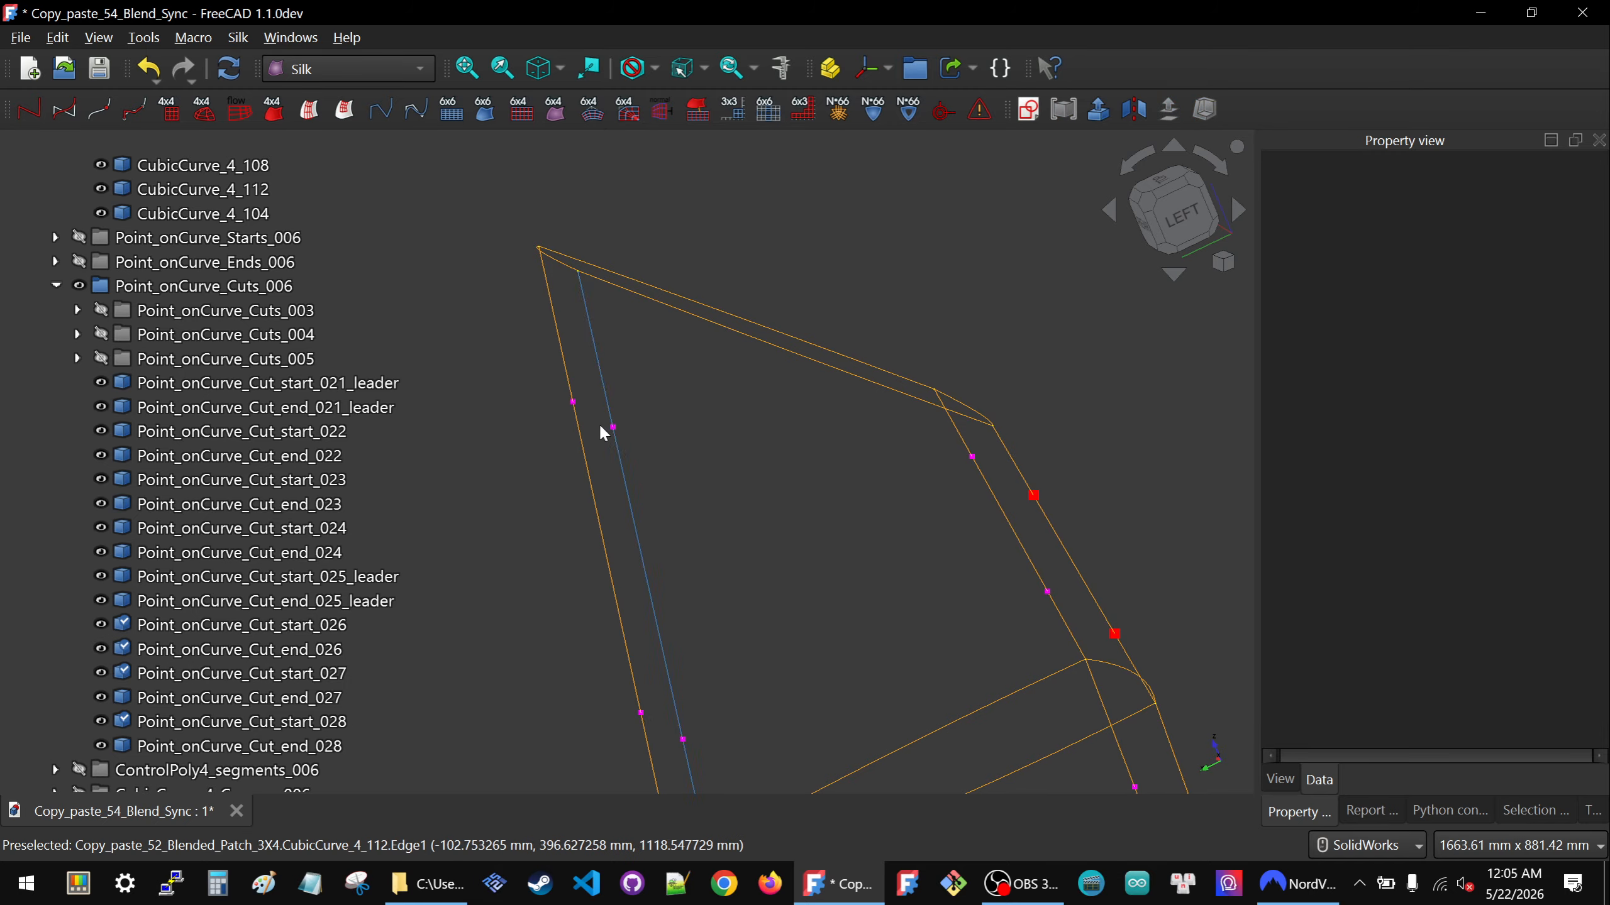
{"action": "left_click", "coordinate": [572, 403]}
{"action": "left_click", "coordinate": [1514, 304]}
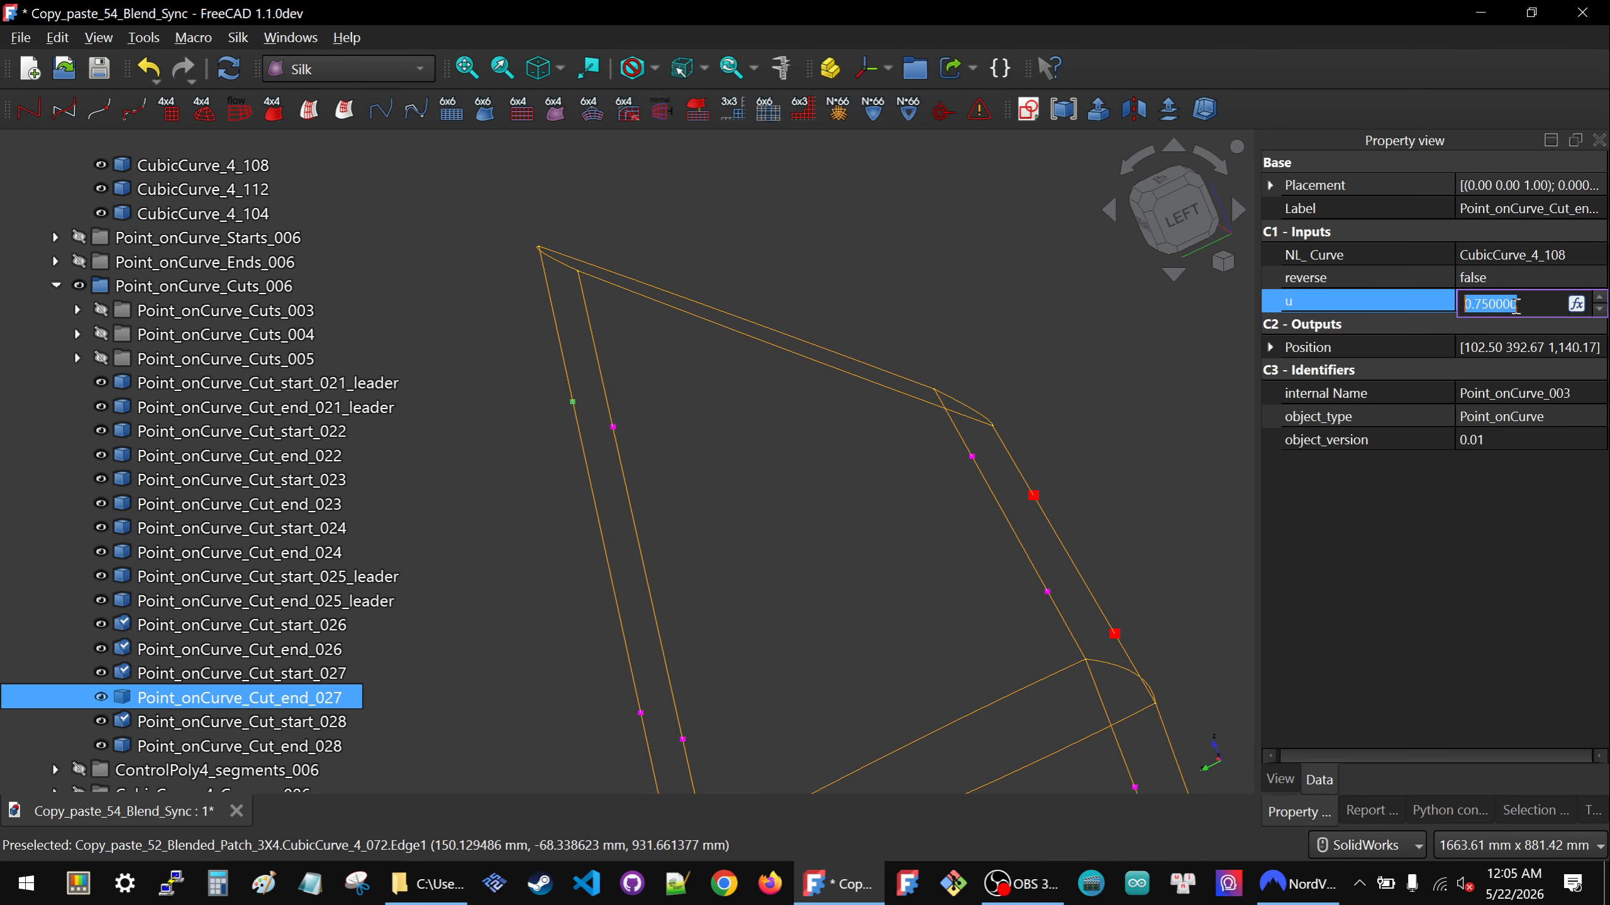
{"action": "left_click", "coordinate": [1577, 305]}
{"action": "left_click_drag", "start_coordinate": [1507, 269], "coordinate": [1213, 314]}
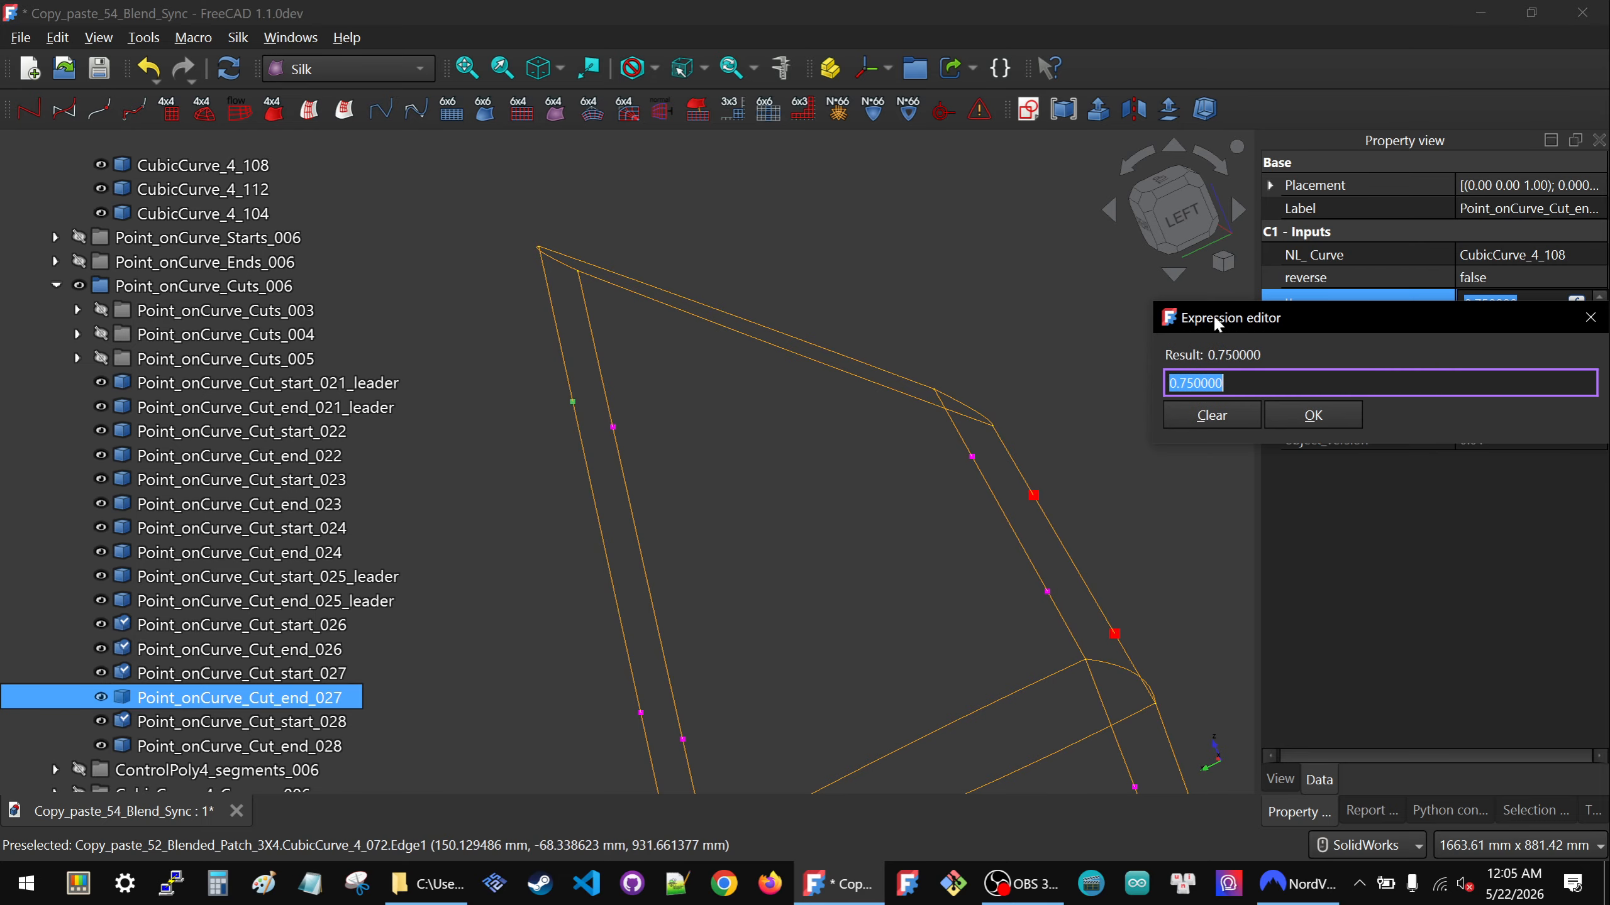
{"action": "key", "text": "ctrl+v"}
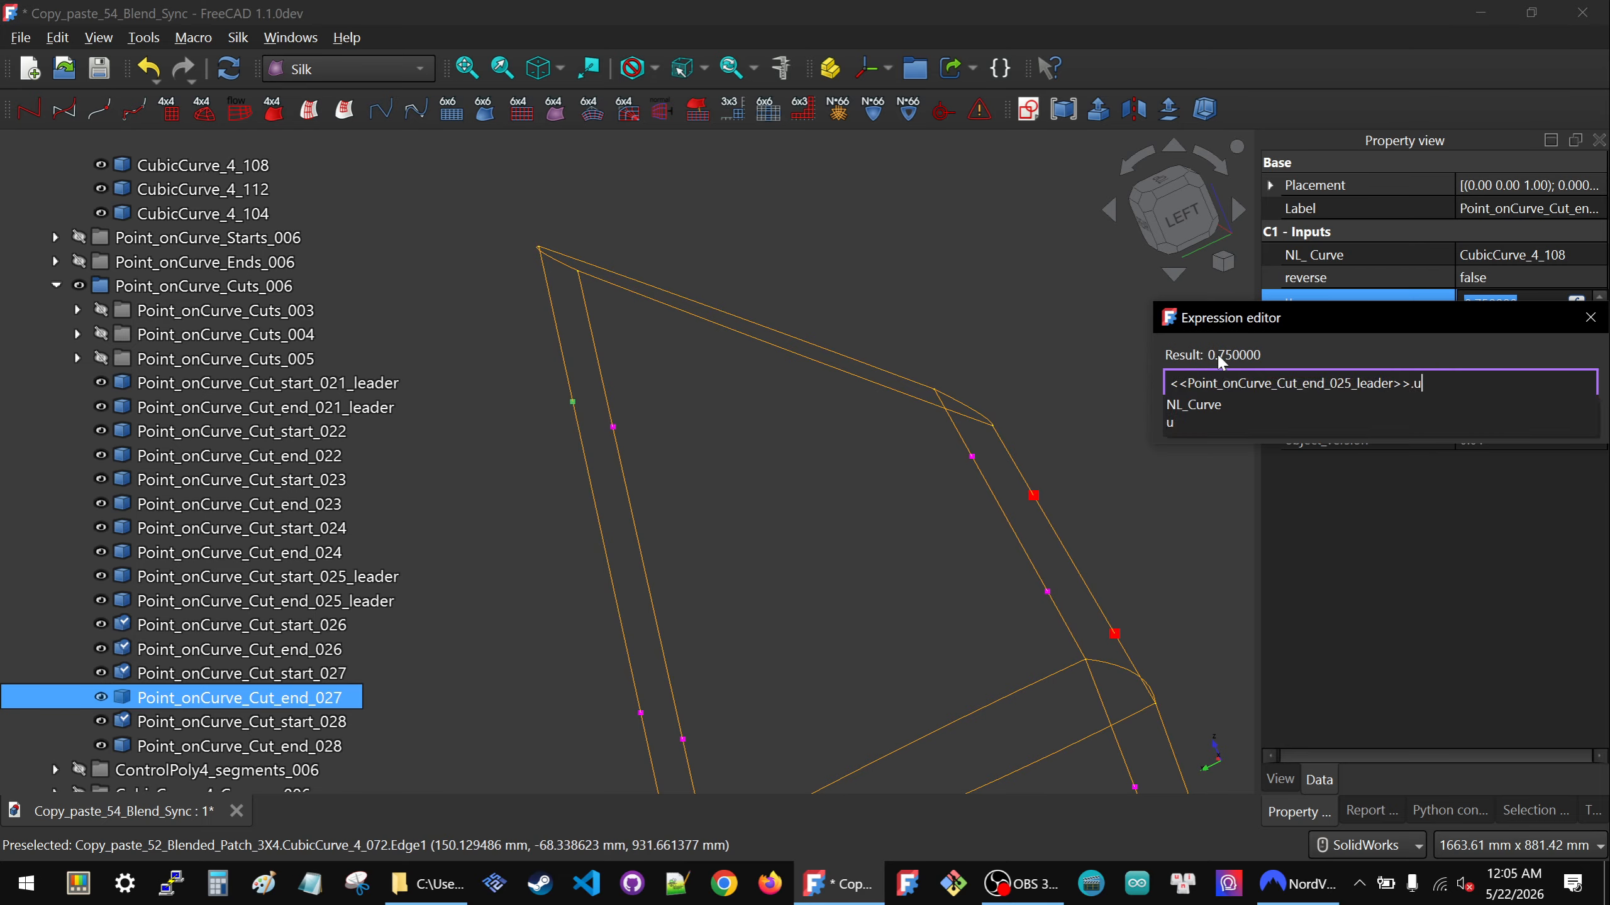
{"action": "left_click", "coordinate": [1198, 424]}
{"action": "left_click", "coordinate": [1325, 418]}
Link the u parameter of Point_onCurve_Cut_end_028 to the copied expression <<Point_onCurve_Cut_end_025_leader>>.u and clear the selection.
{"action": "left_click", "coordinate": [618, 433]}
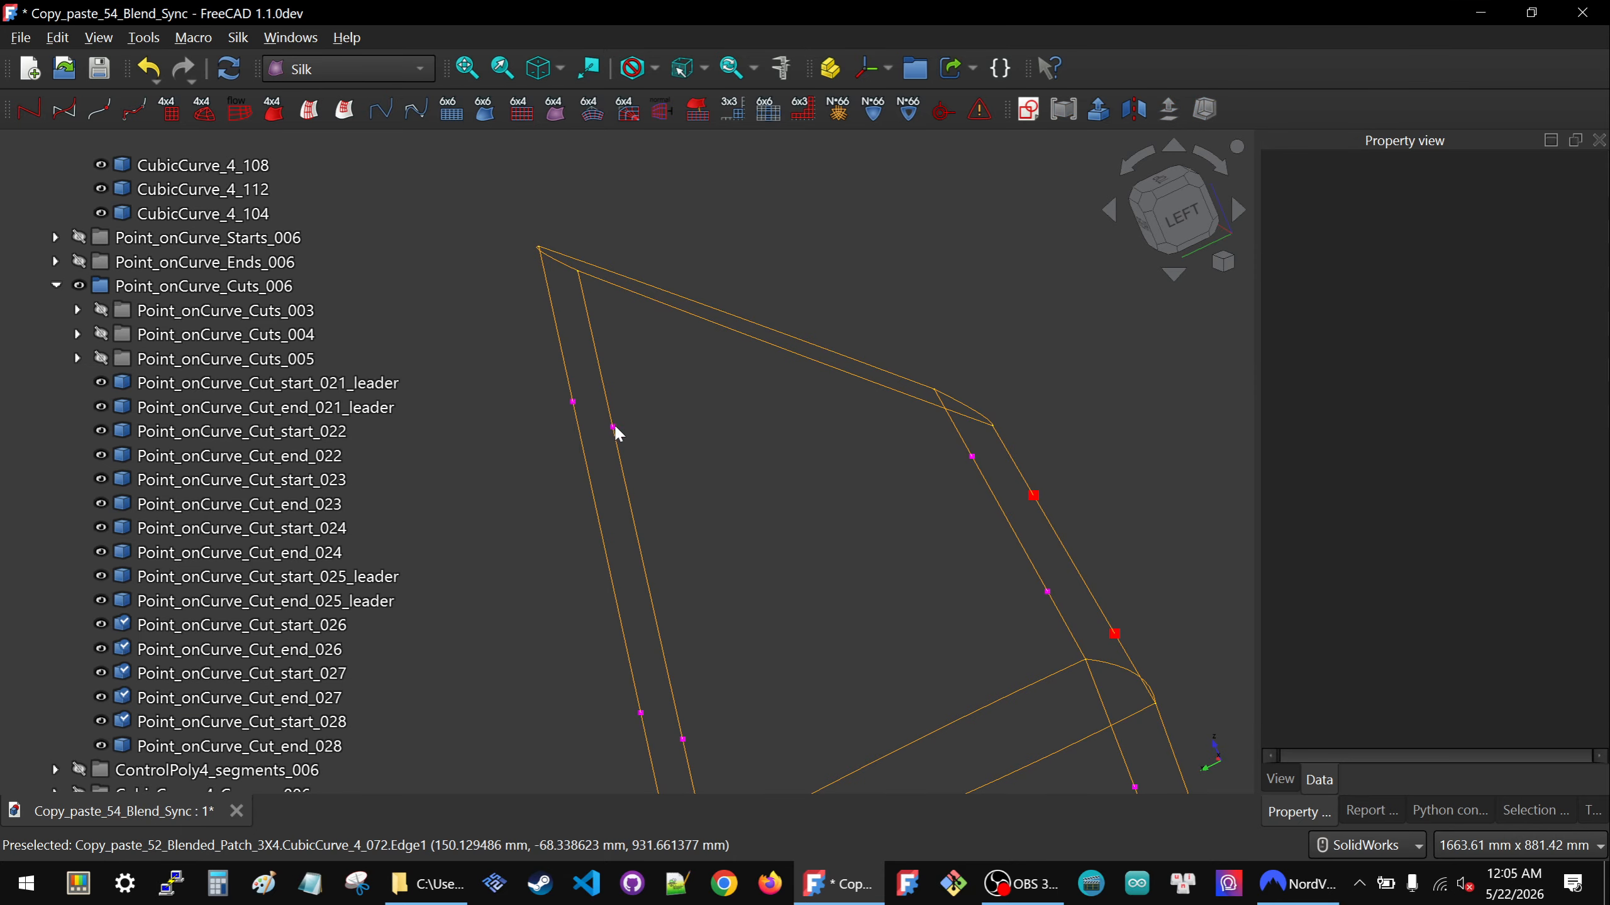
{"action": "left_click", "coordinate": [613, 427]}
{"action": "double_click", "coordinate": [1519, 303]}
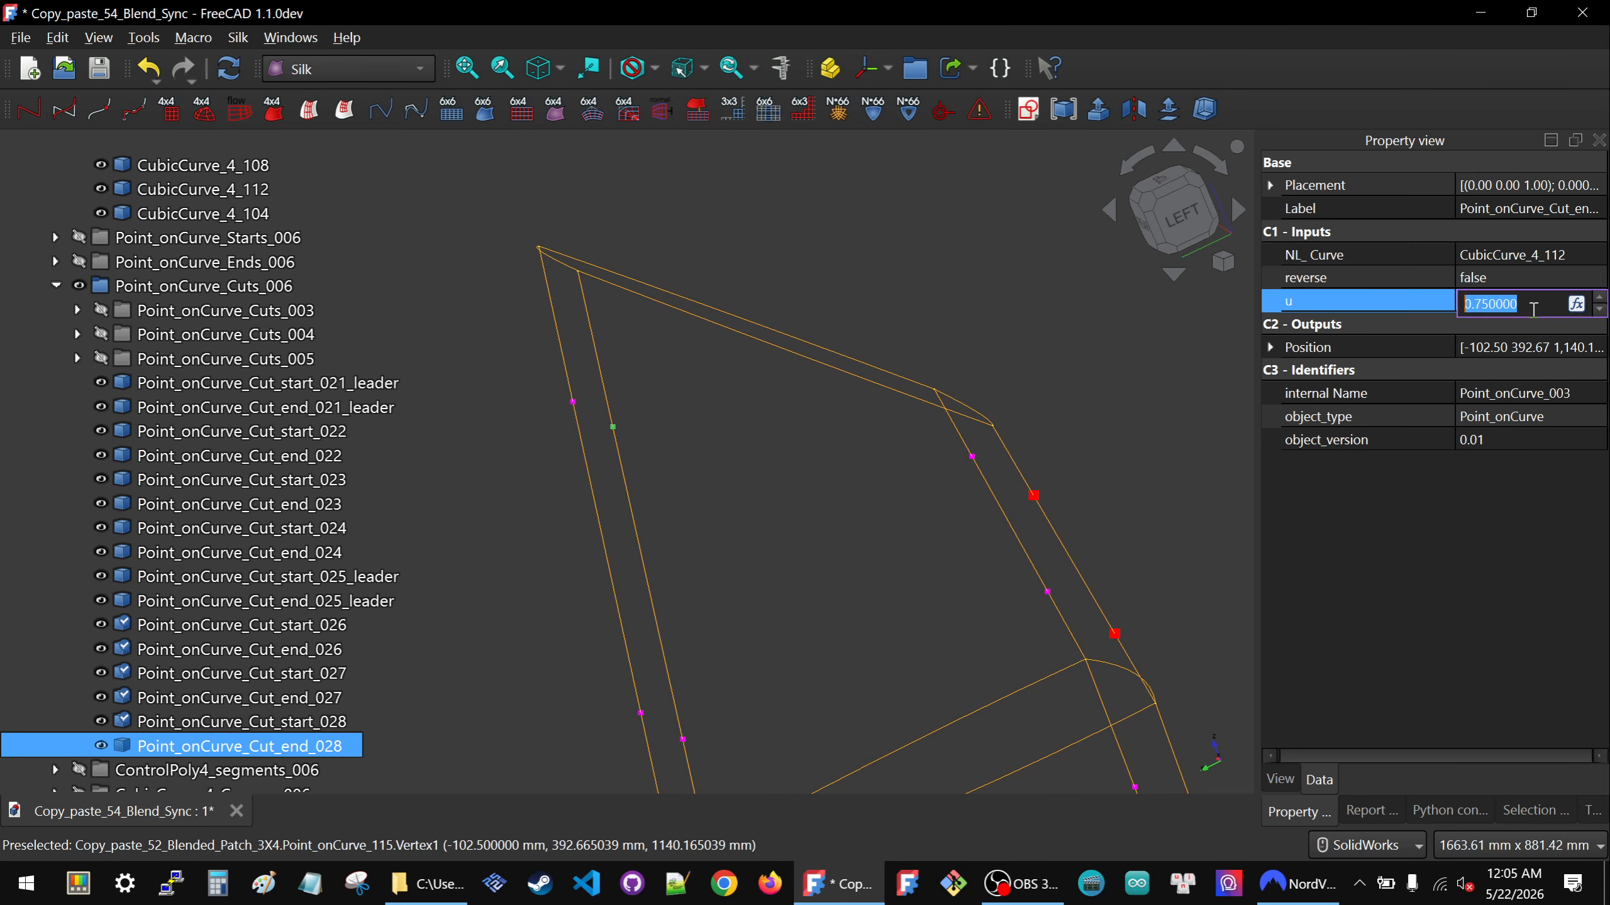
{"action": "left_click", "coordinate": [1576, 304]}
{"action": "left_click_drag", "start_coordinate": [1515, 263], "coordinate": [1108, 259]}
{"action": "key", "text": "ctrl+v"}
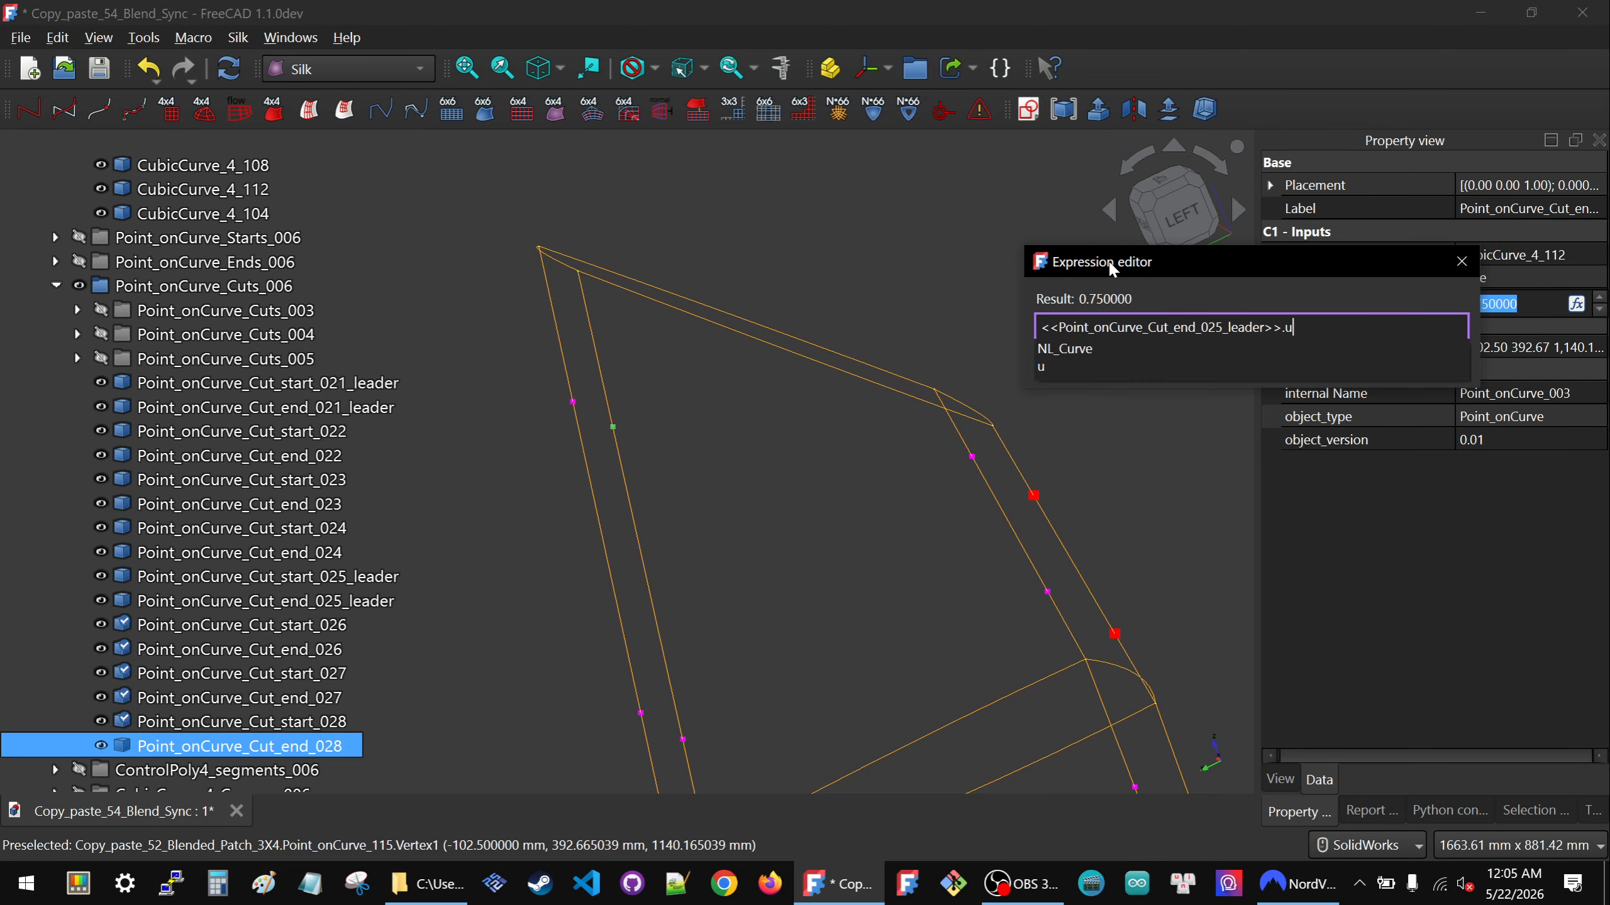
{"action": "left_click", "coordinate": [1049, 368]}
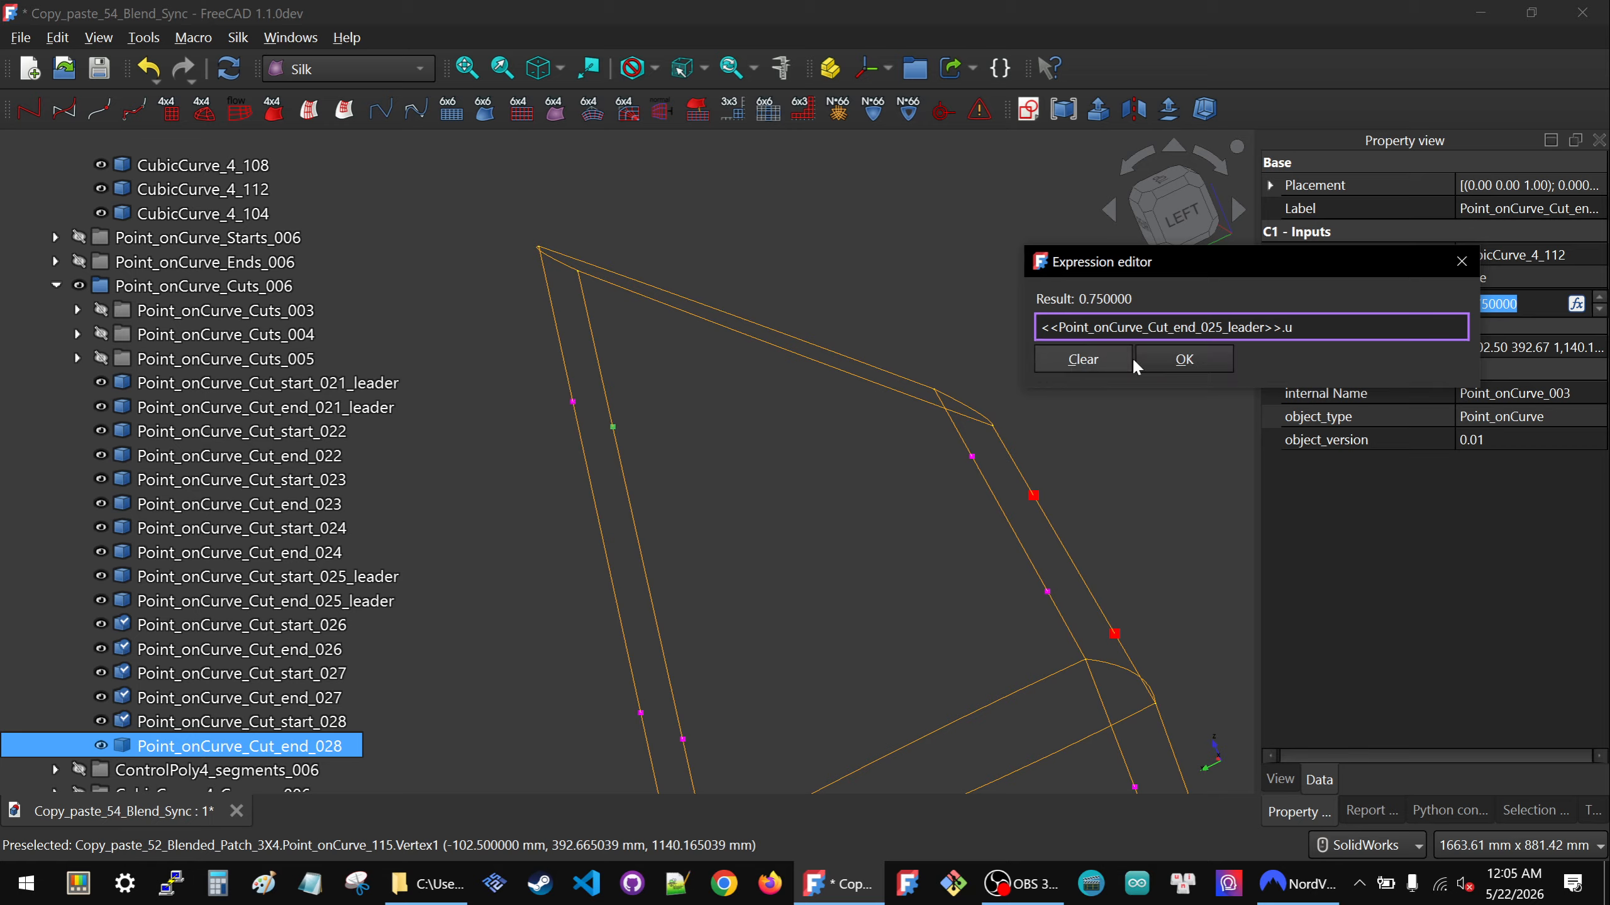
{"action": "left_click", "coordinate": [1174, 363]}
{"action": "left_click", "coordinate": [1011, 380]}
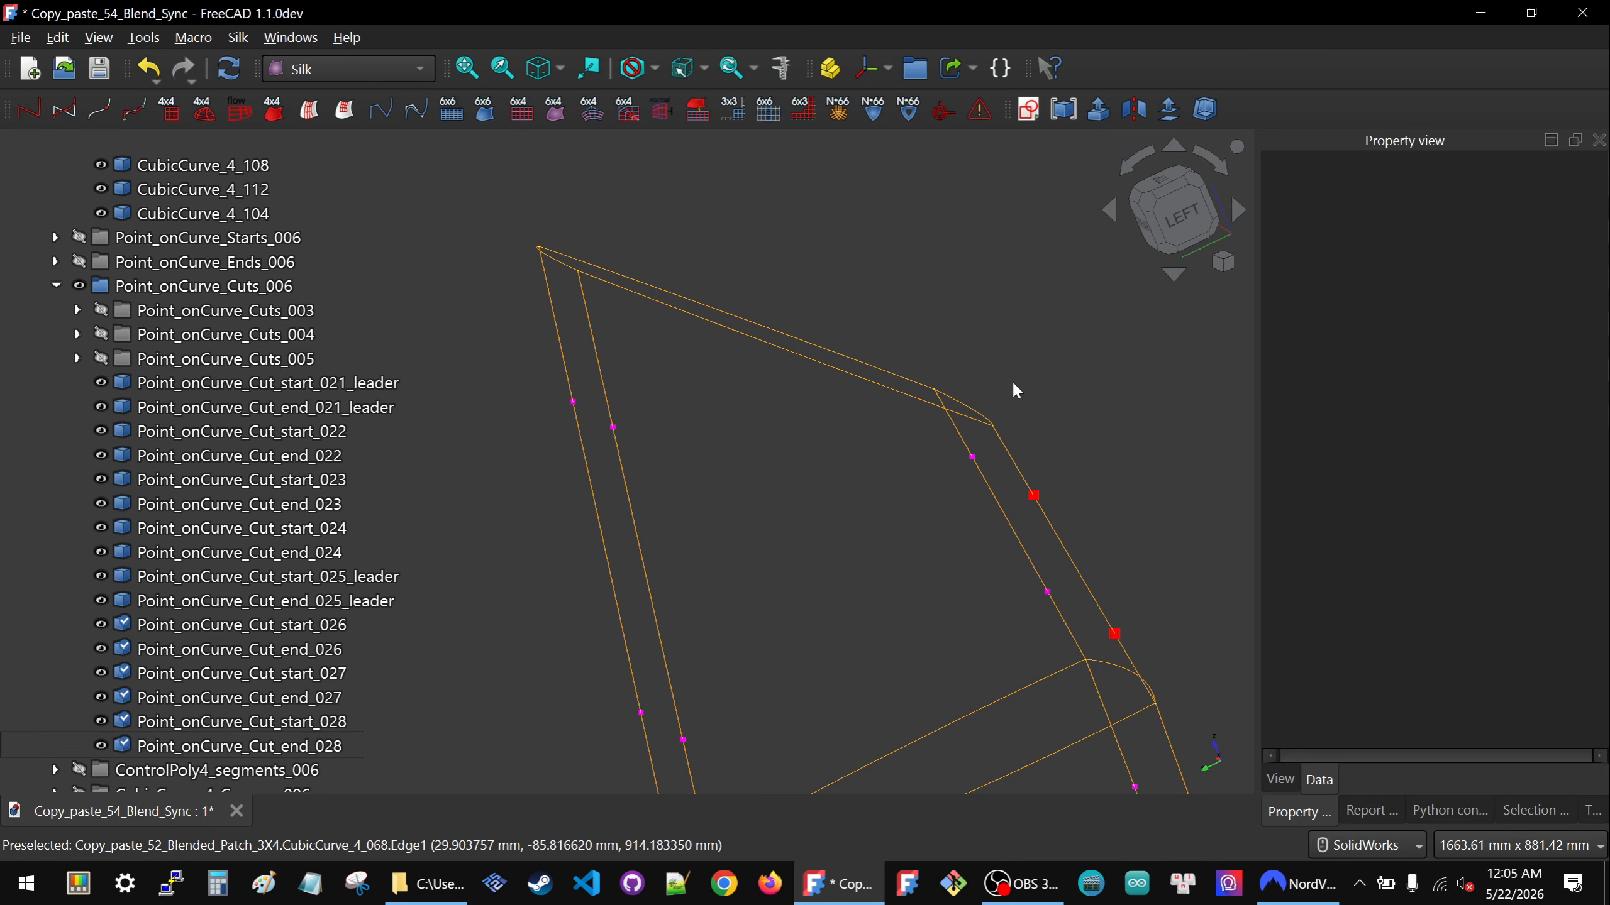
Set the u parameter of Point_onCurve_Cut_end_025_leader to 0.9 to test the linked end points.
{"action": "scroll", "coordinate": [837, 468], "scroll_direction": "down", "scroll_amount": 5}
{"action": "middle_click_drag", "start_coordinate": [838, 466], "coordinate": [851, 497]}
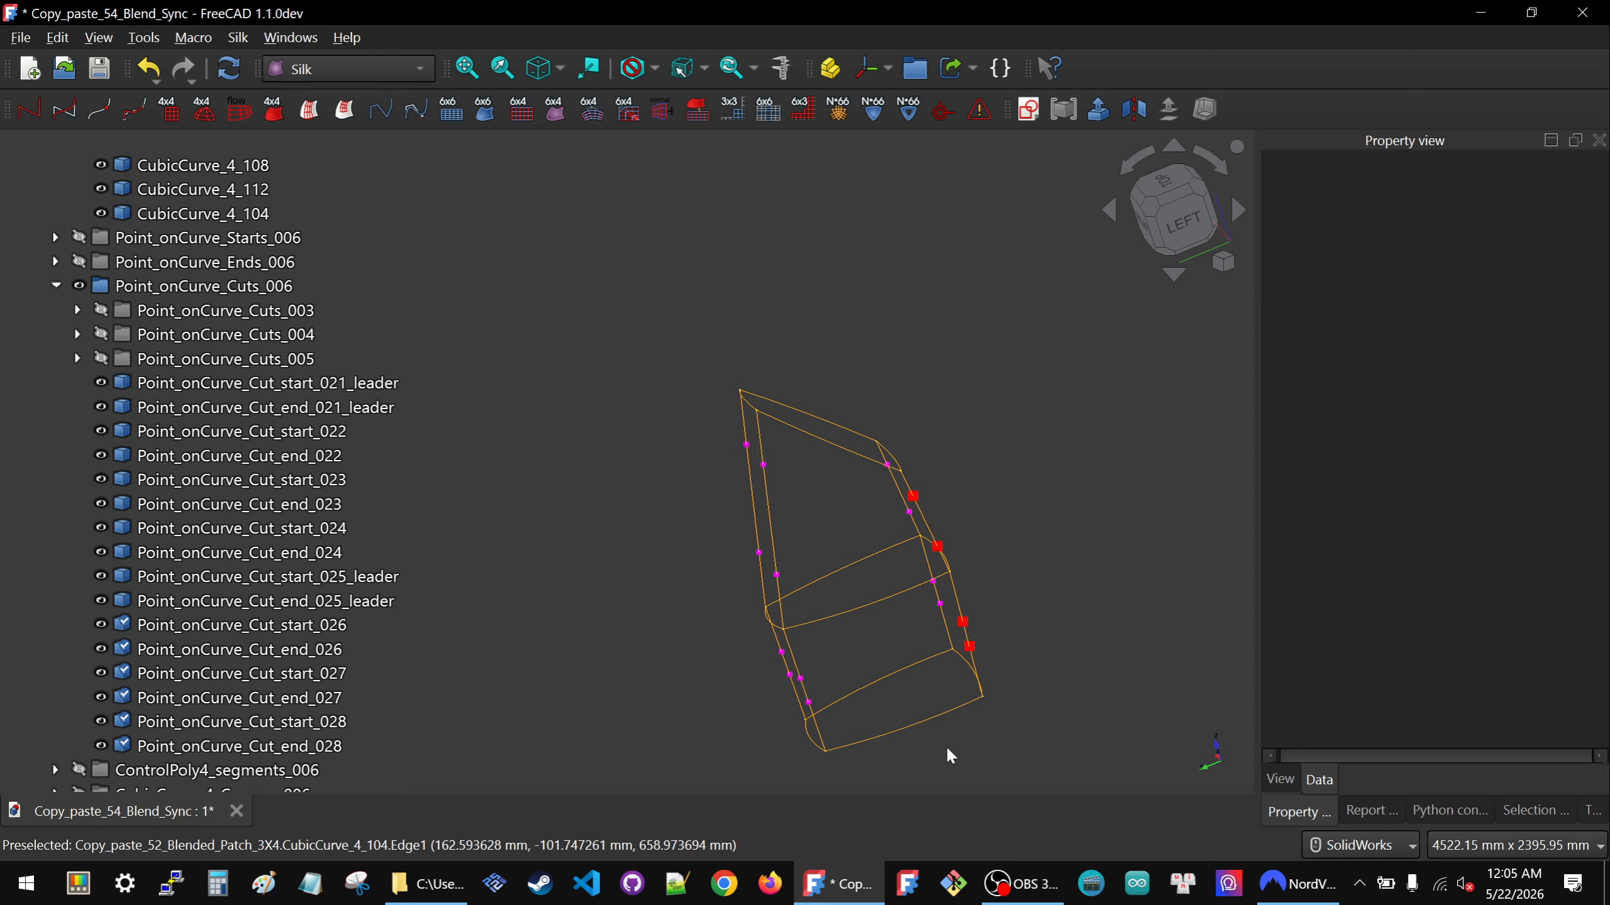
{"action": "scroll", "coordinate": [949, 753], "scroll_direction": "up", "scroll_amount": 1}
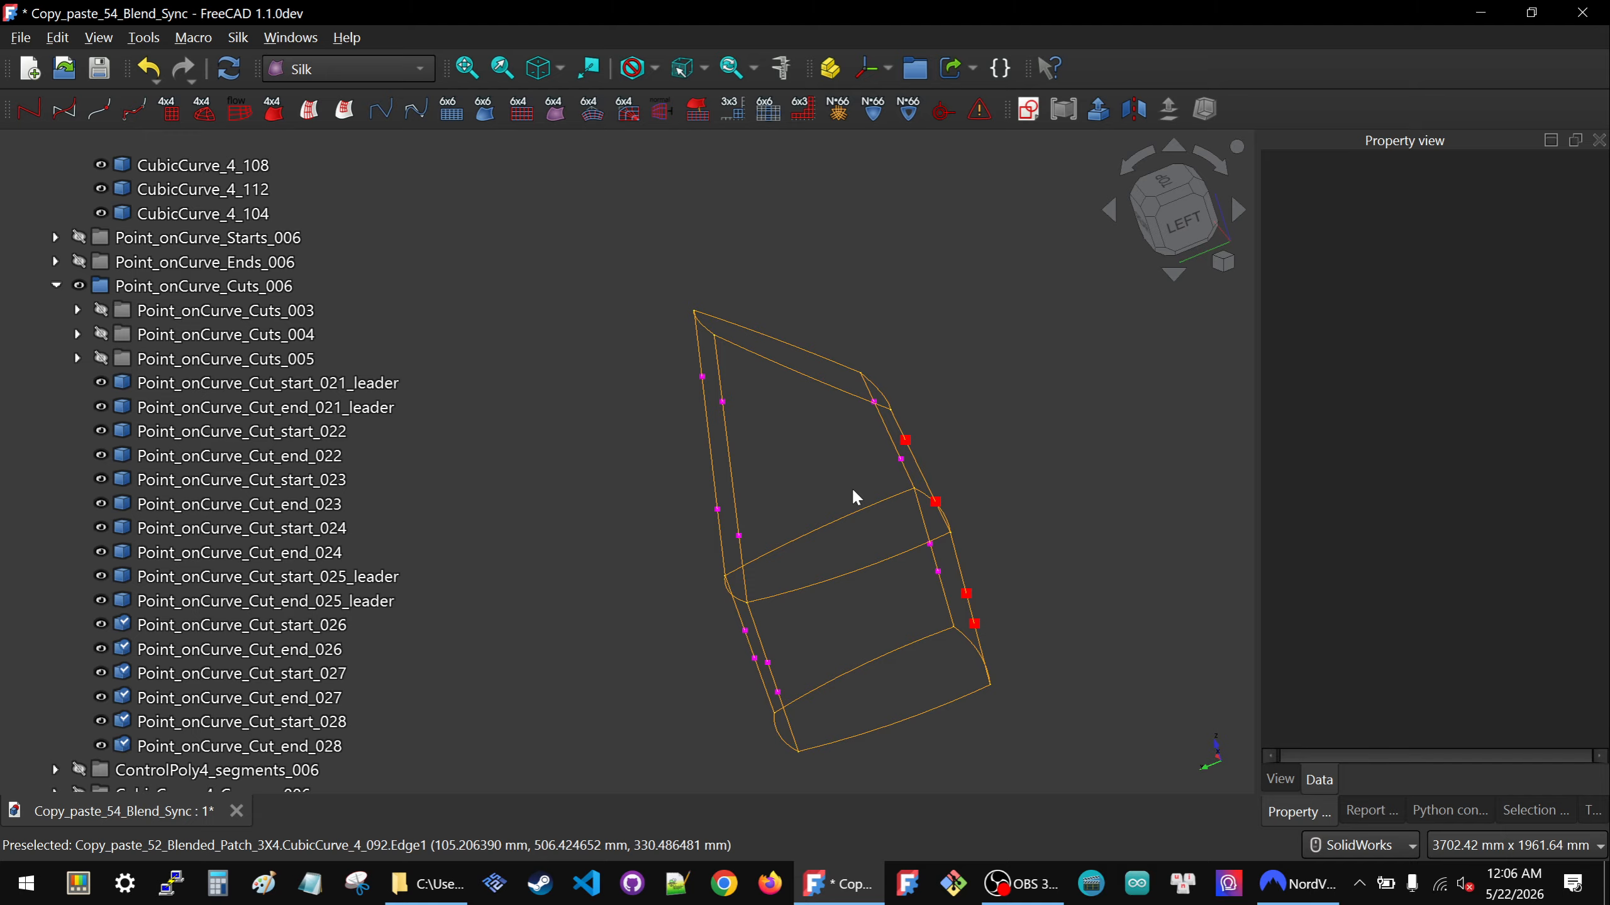
{"action": "middle_click_drag", "start_coordinate": [853, 461], "coordinate": [877, 482]}
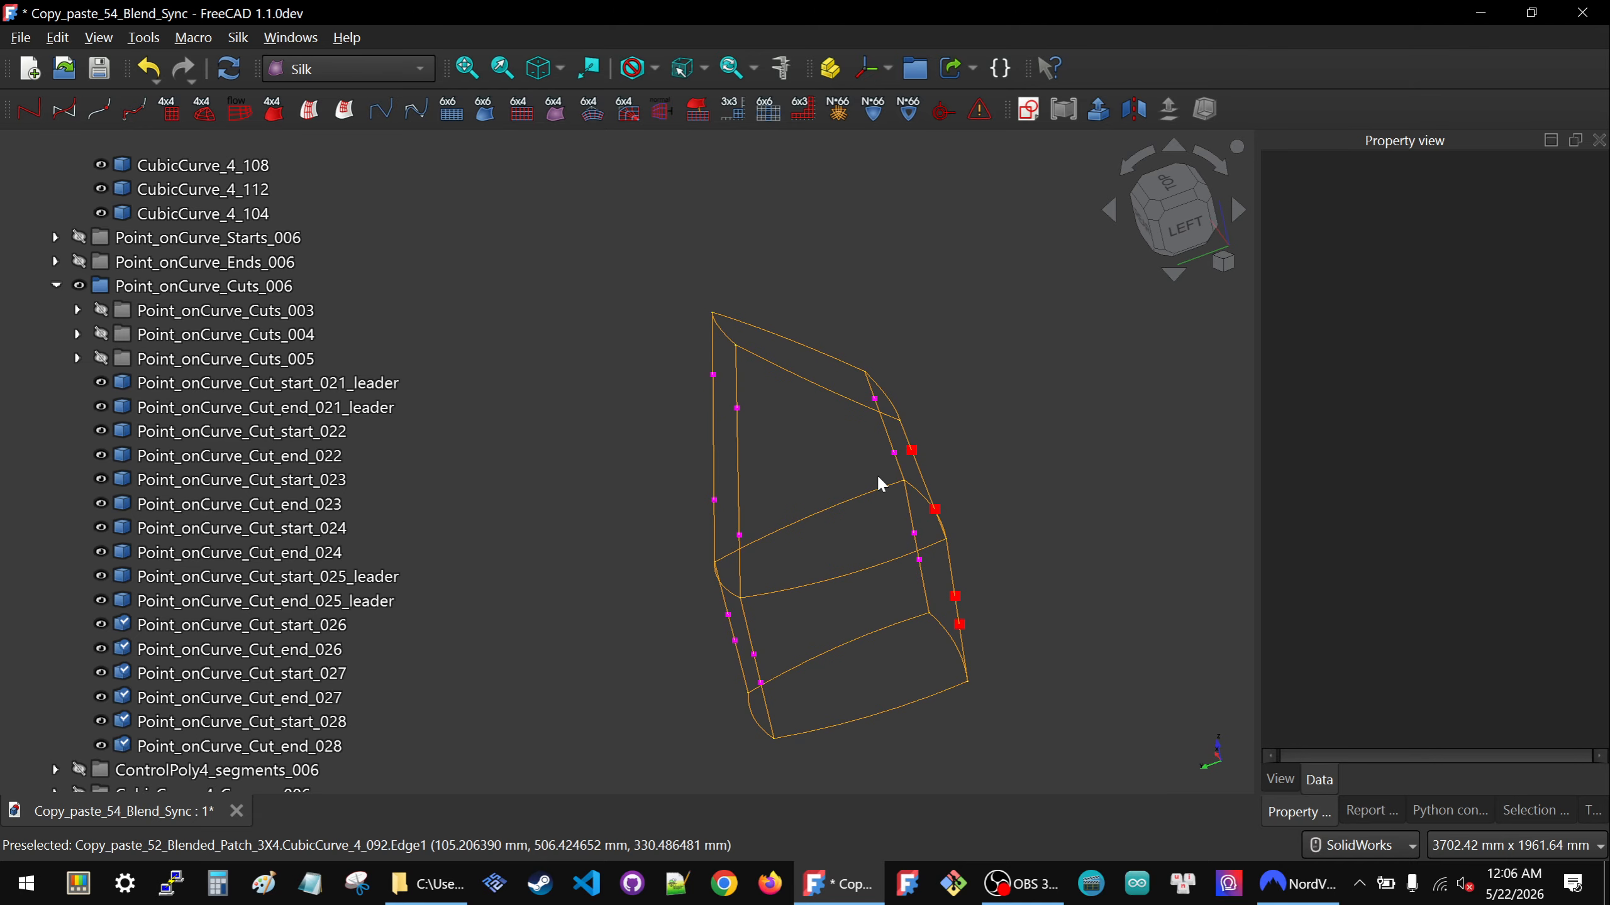
{"action": "middle_click_drag", "start_coordinate": [872, 552], "coordinate": [873, 570]}
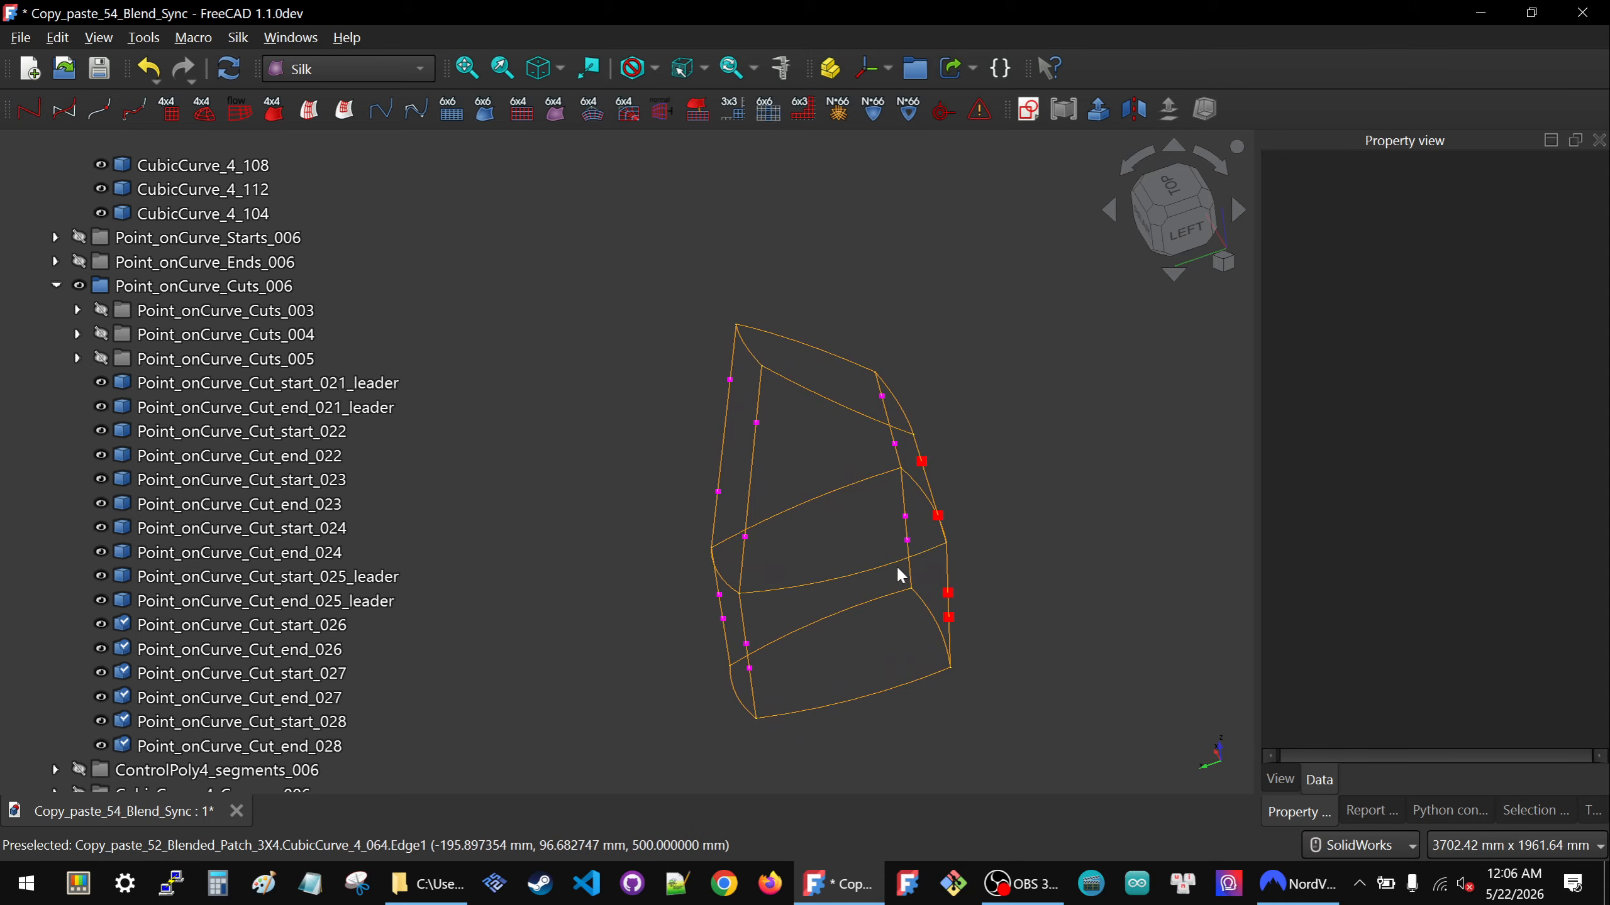
{"action": "scroll", "coordinate": [895, 563], "scroll_direction": "up", "scroll_amount": 2}
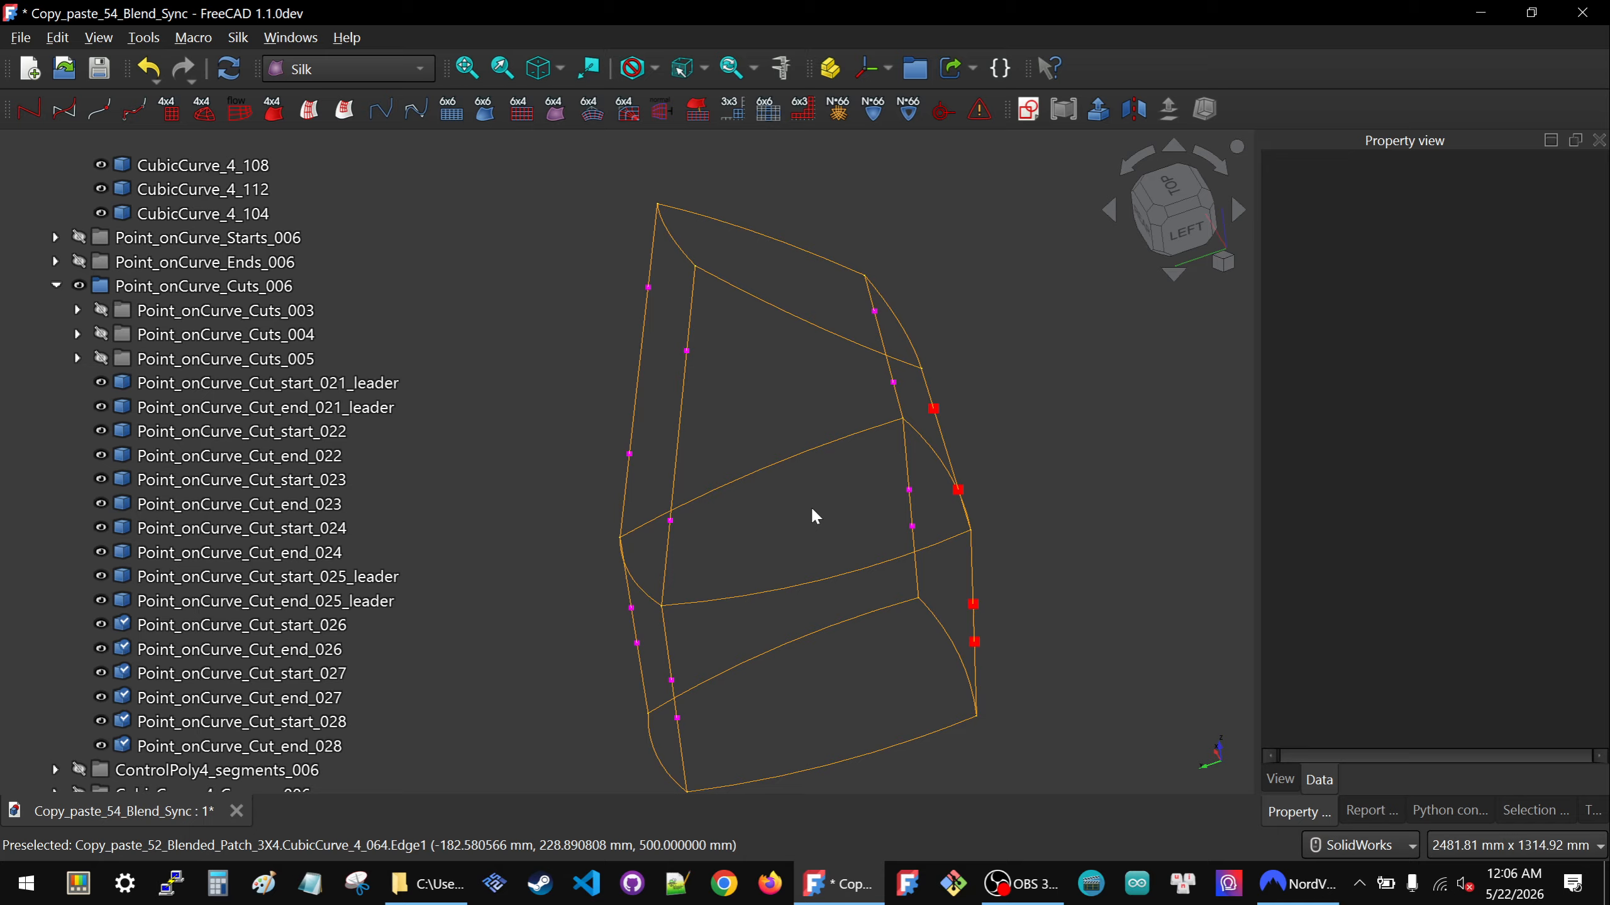
{"action": "middle_click_drag", "start_coordinate": [814, 507], "coordinate": [819, 517]}
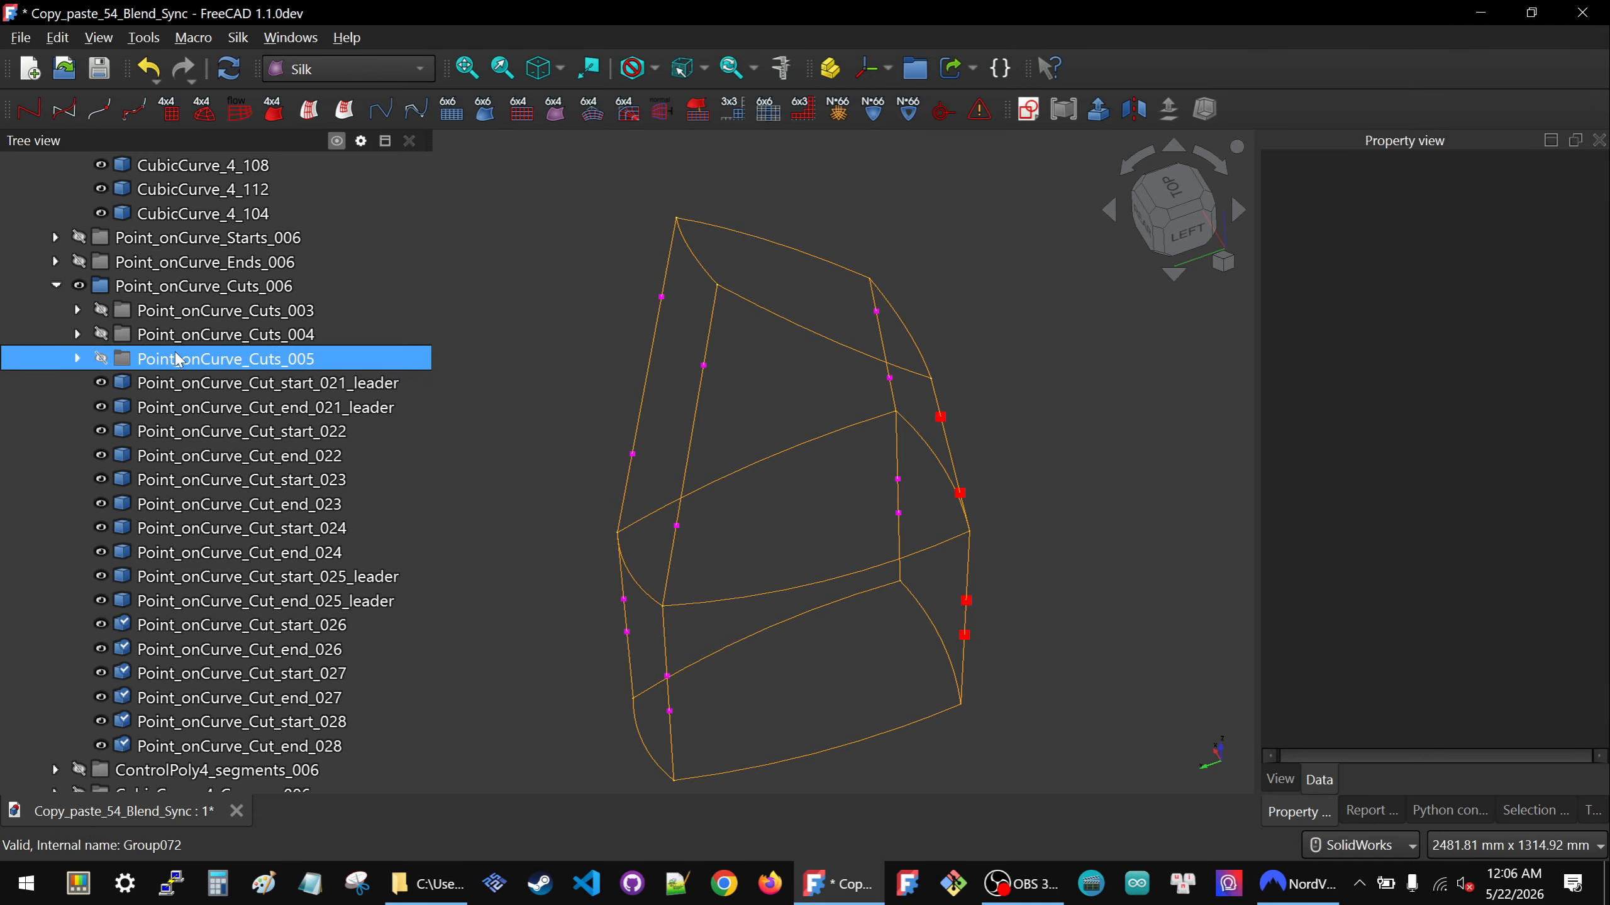
{"action": "left_click", "coordinate": [941, 418]}
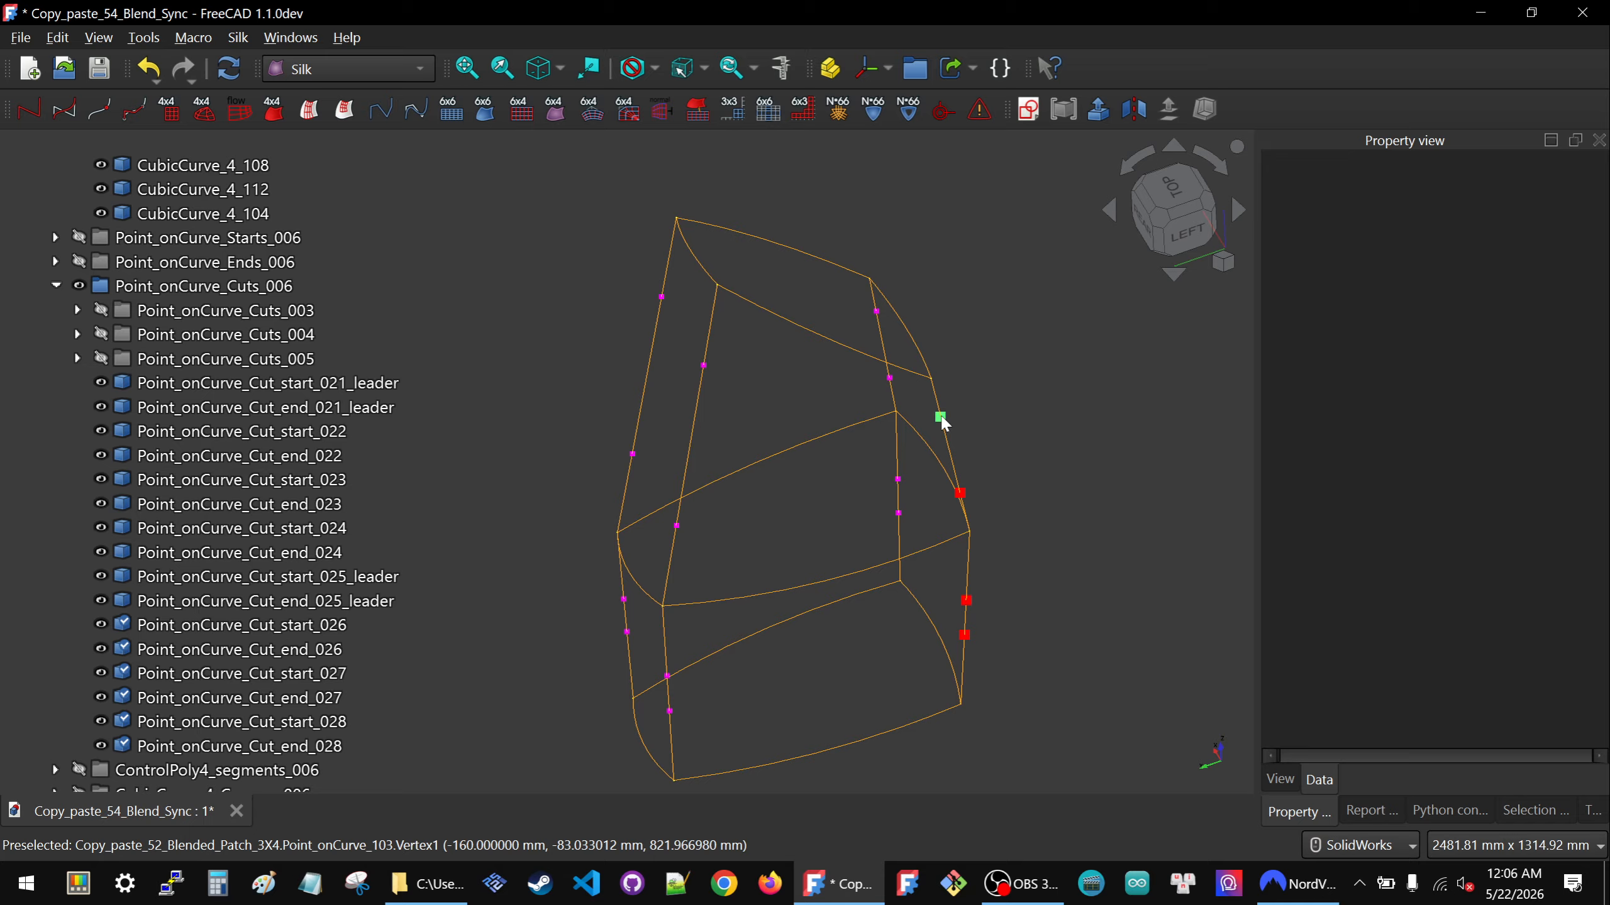
{"action": "middle_click_drag", "start_coordinate": [964, 476], "coordinate": [1033, 369]}
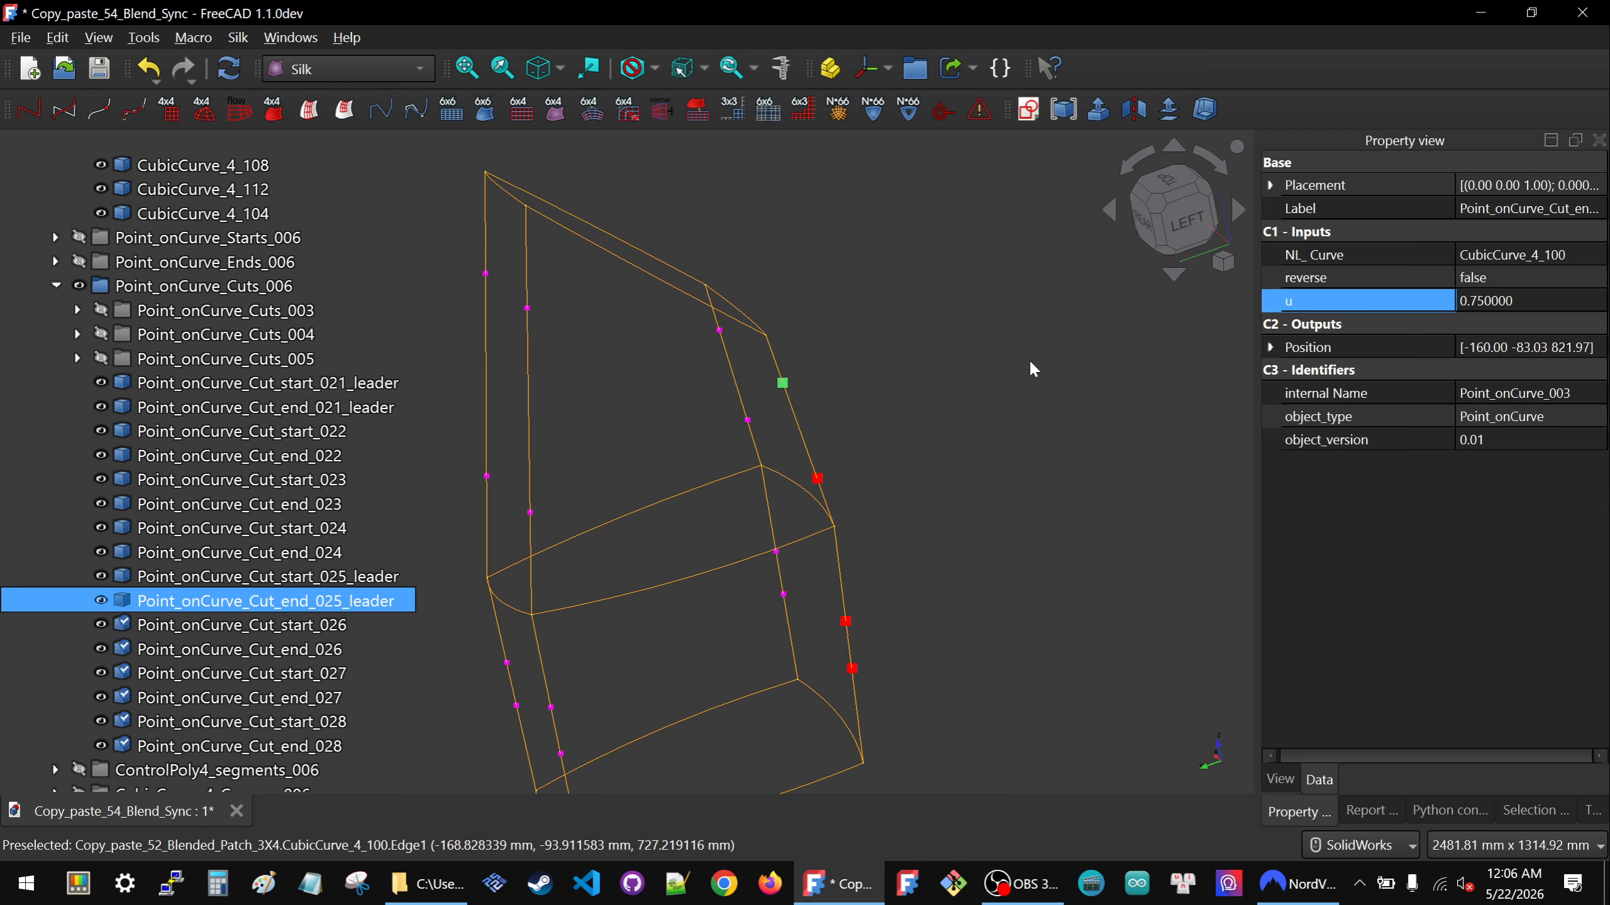
{"action": "left_click", "coordinate": [1571, 305]}
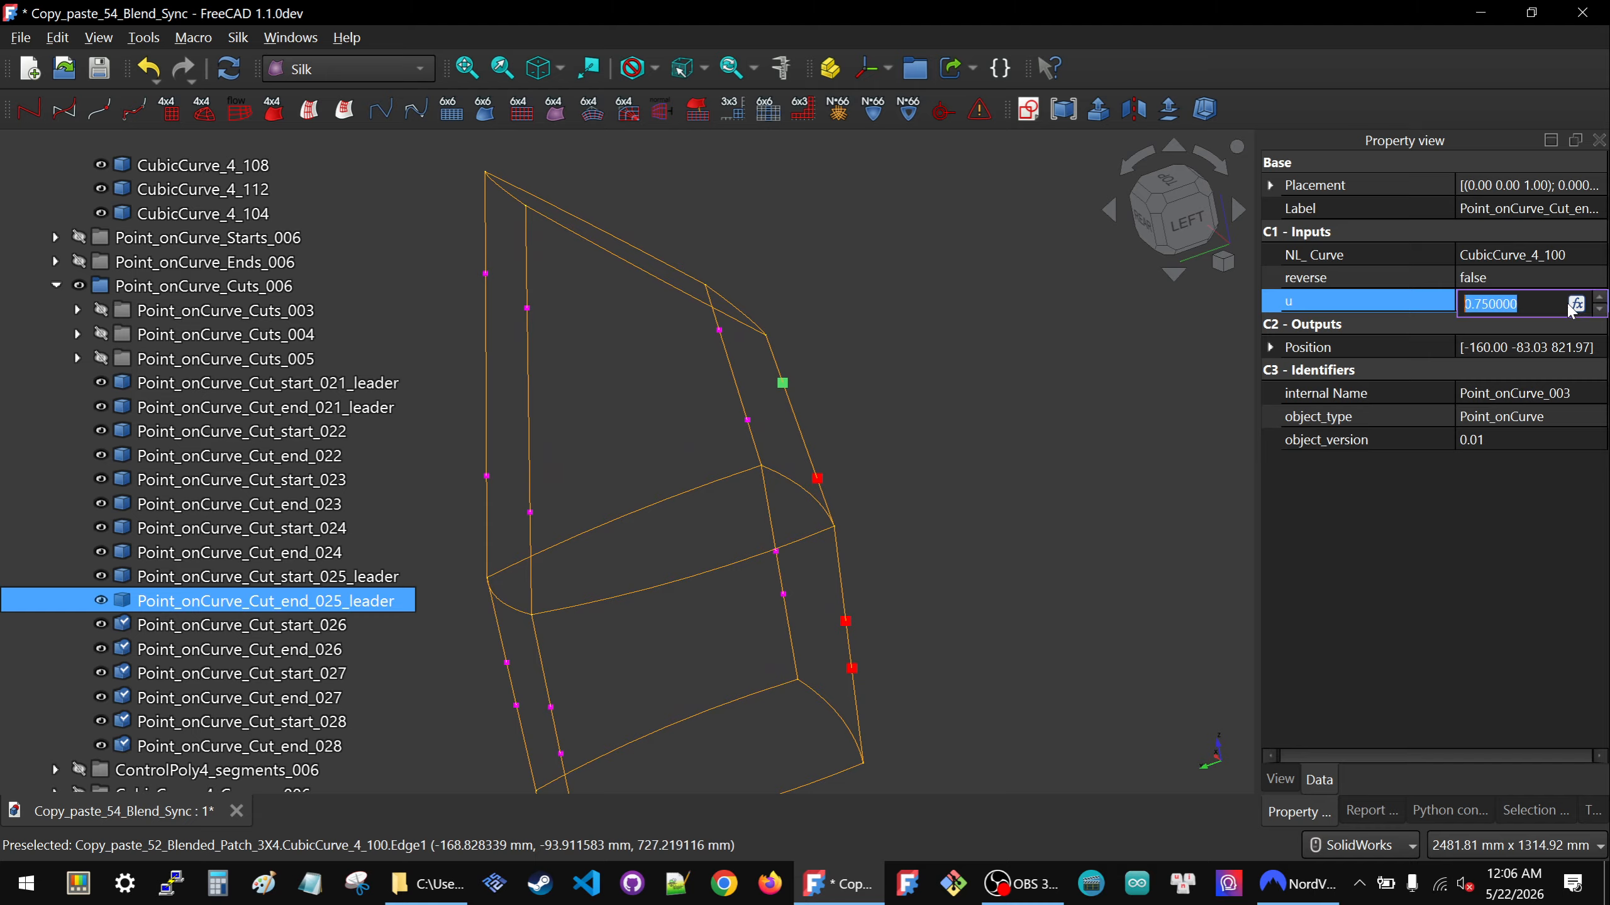
{"action": "type", "text": ".9"}
{"action": "key", "text": "Return"}
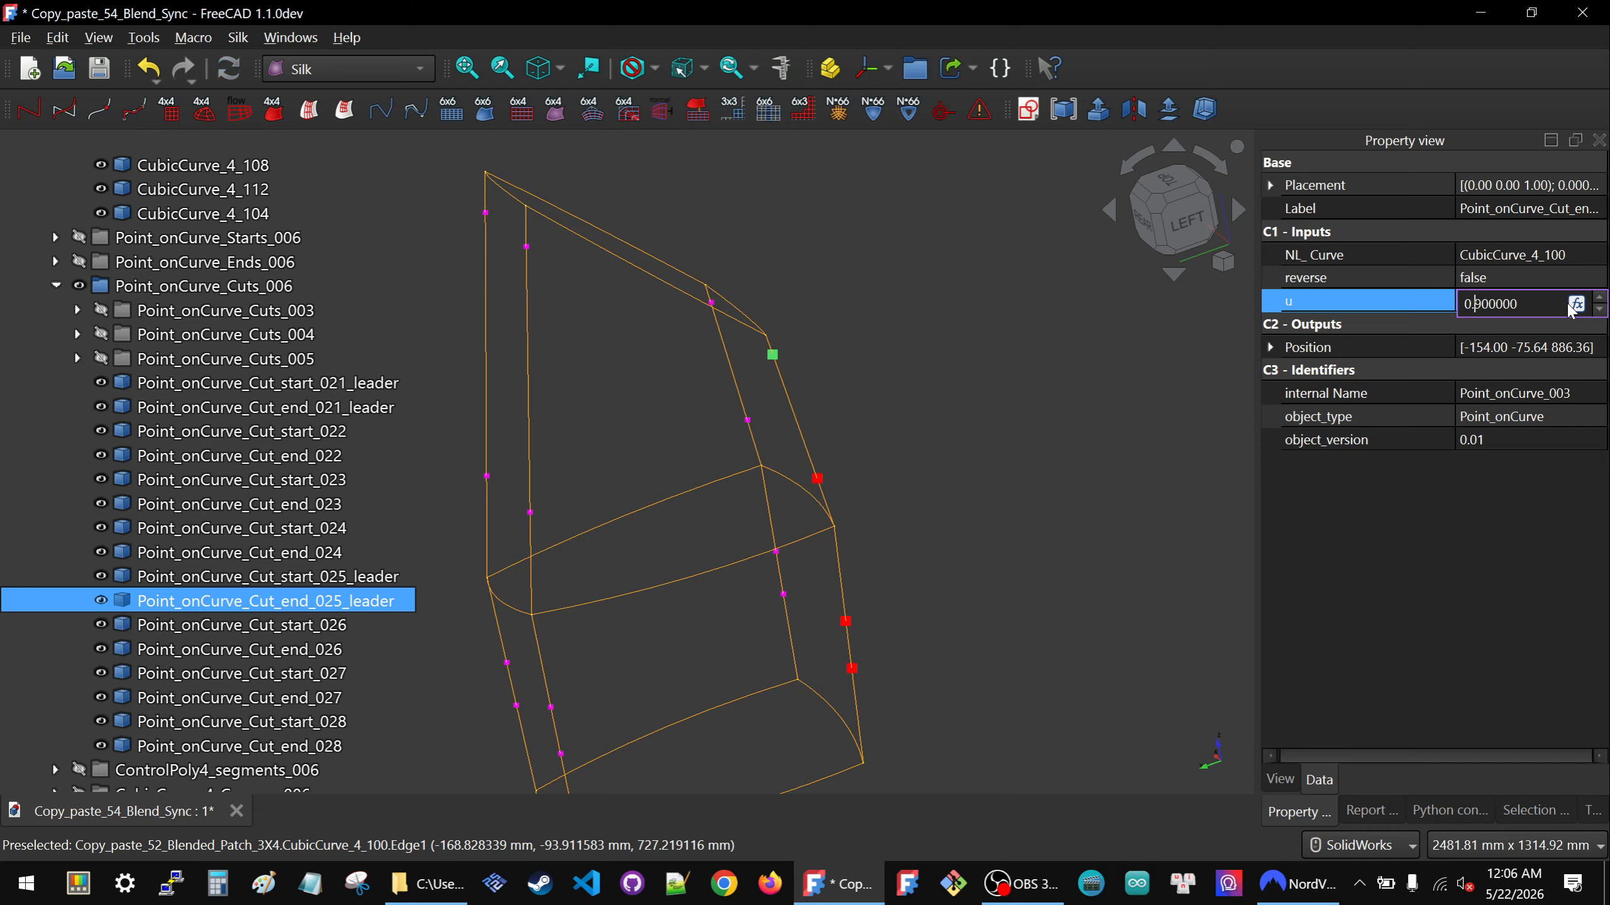
Set the u parameter of Point_onCurve_Cut_end_025_leader to 0.6 and clear the selection.
{"action": "left_click", "coordinate": [1576, 305]}
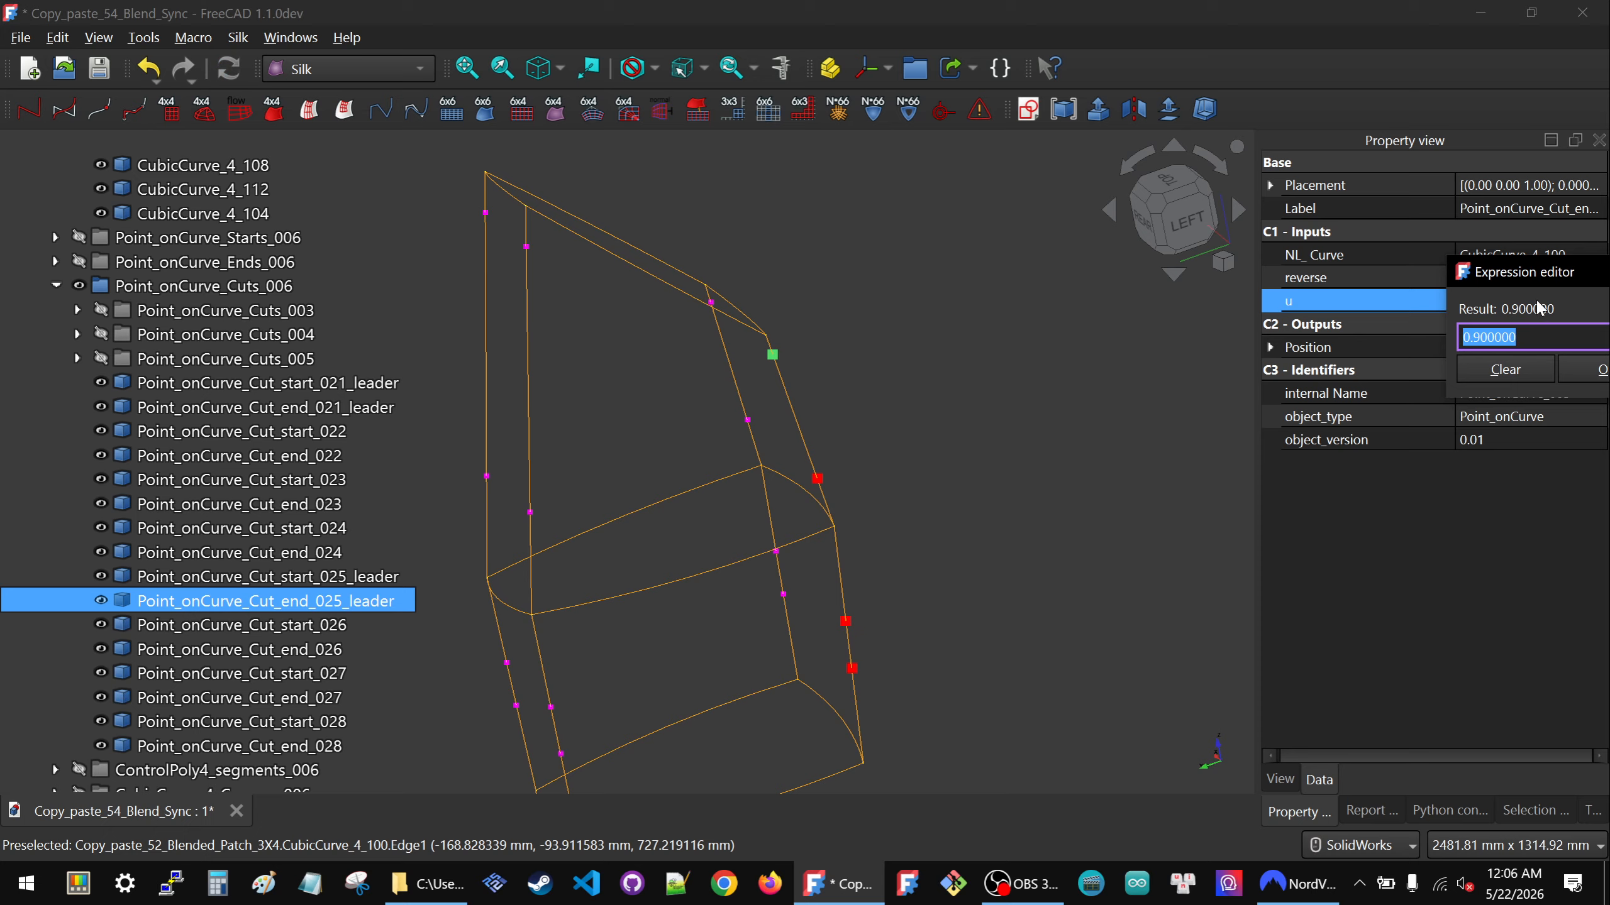
{"action": "left_click_drag", "start_coordinate": [1522, 274], "coordinate": [1219, 281]}
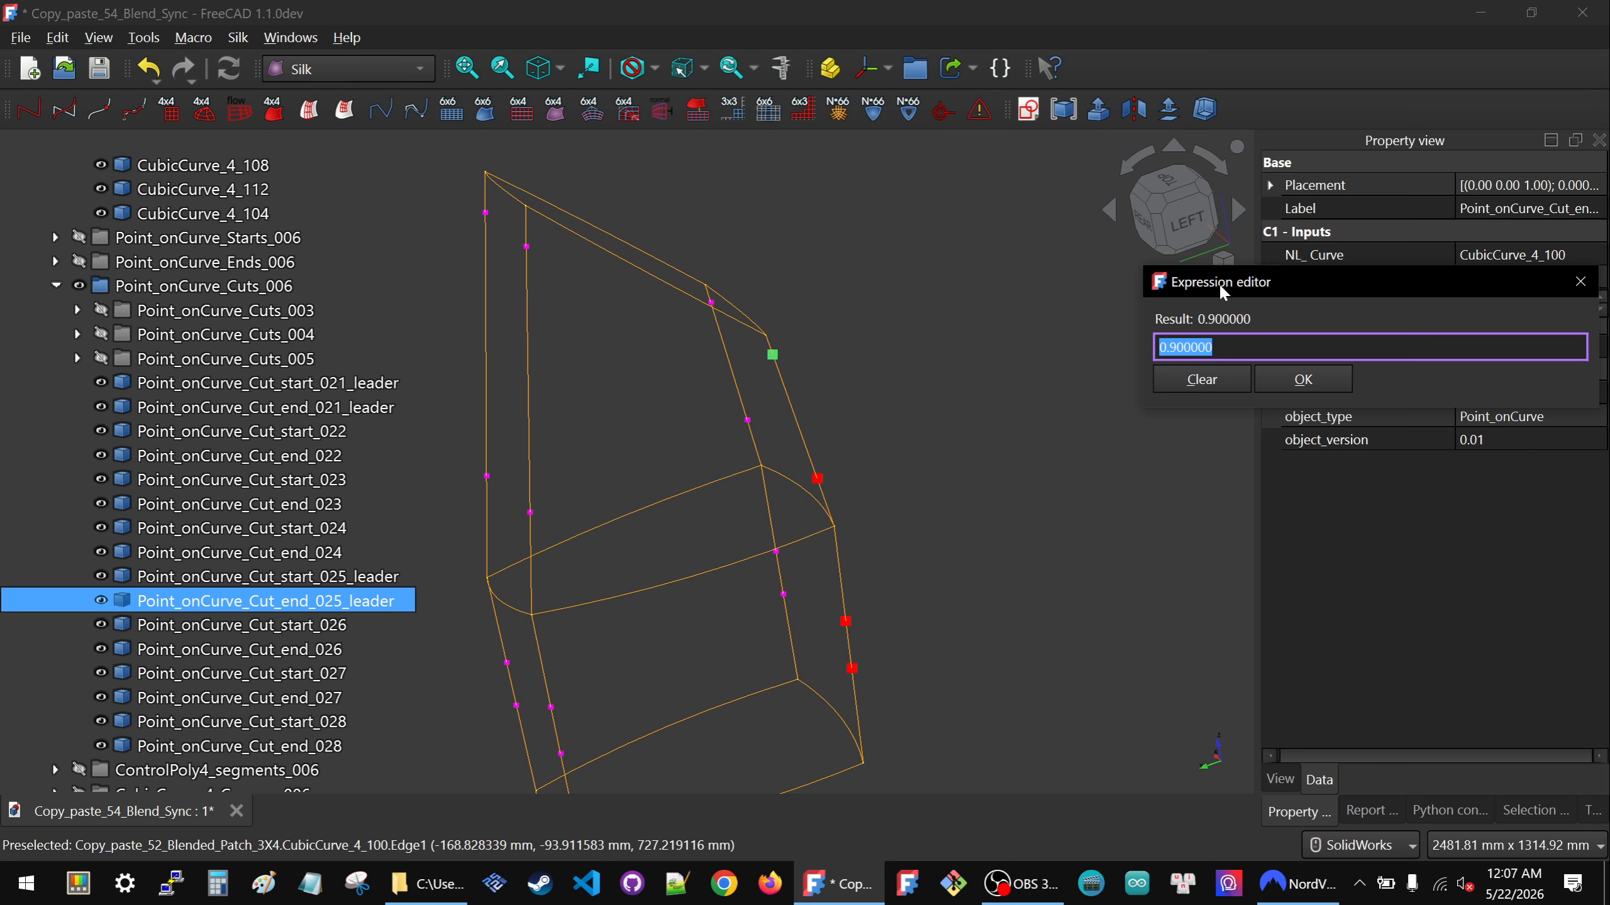
{"action": "key", "text": "Escape"}
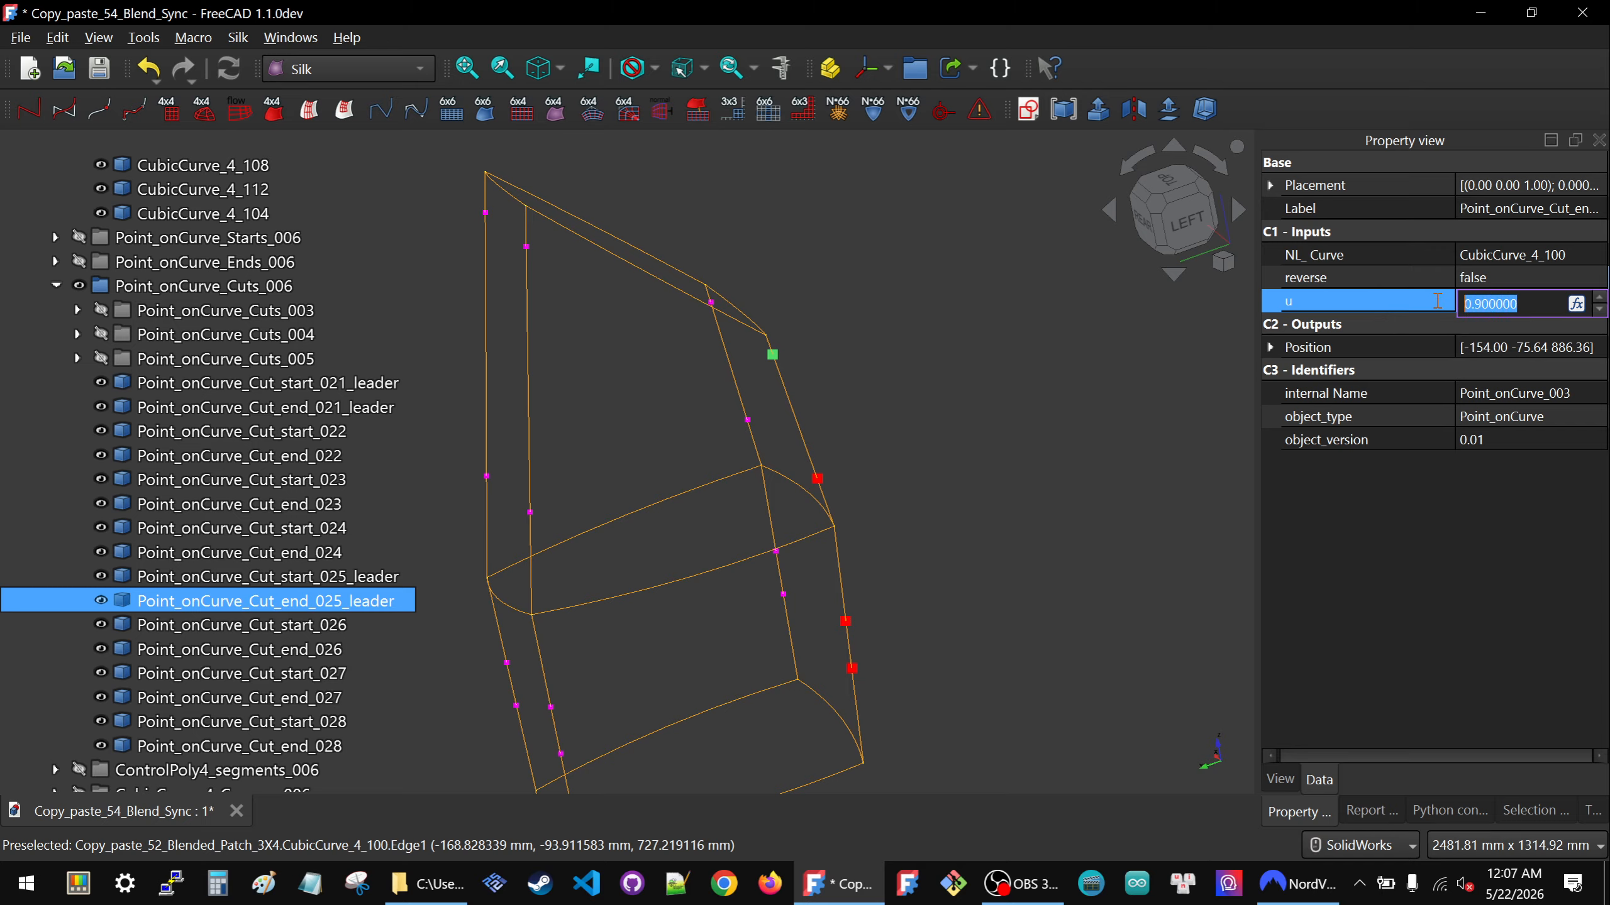
{"action": "key", "text": "Return"}
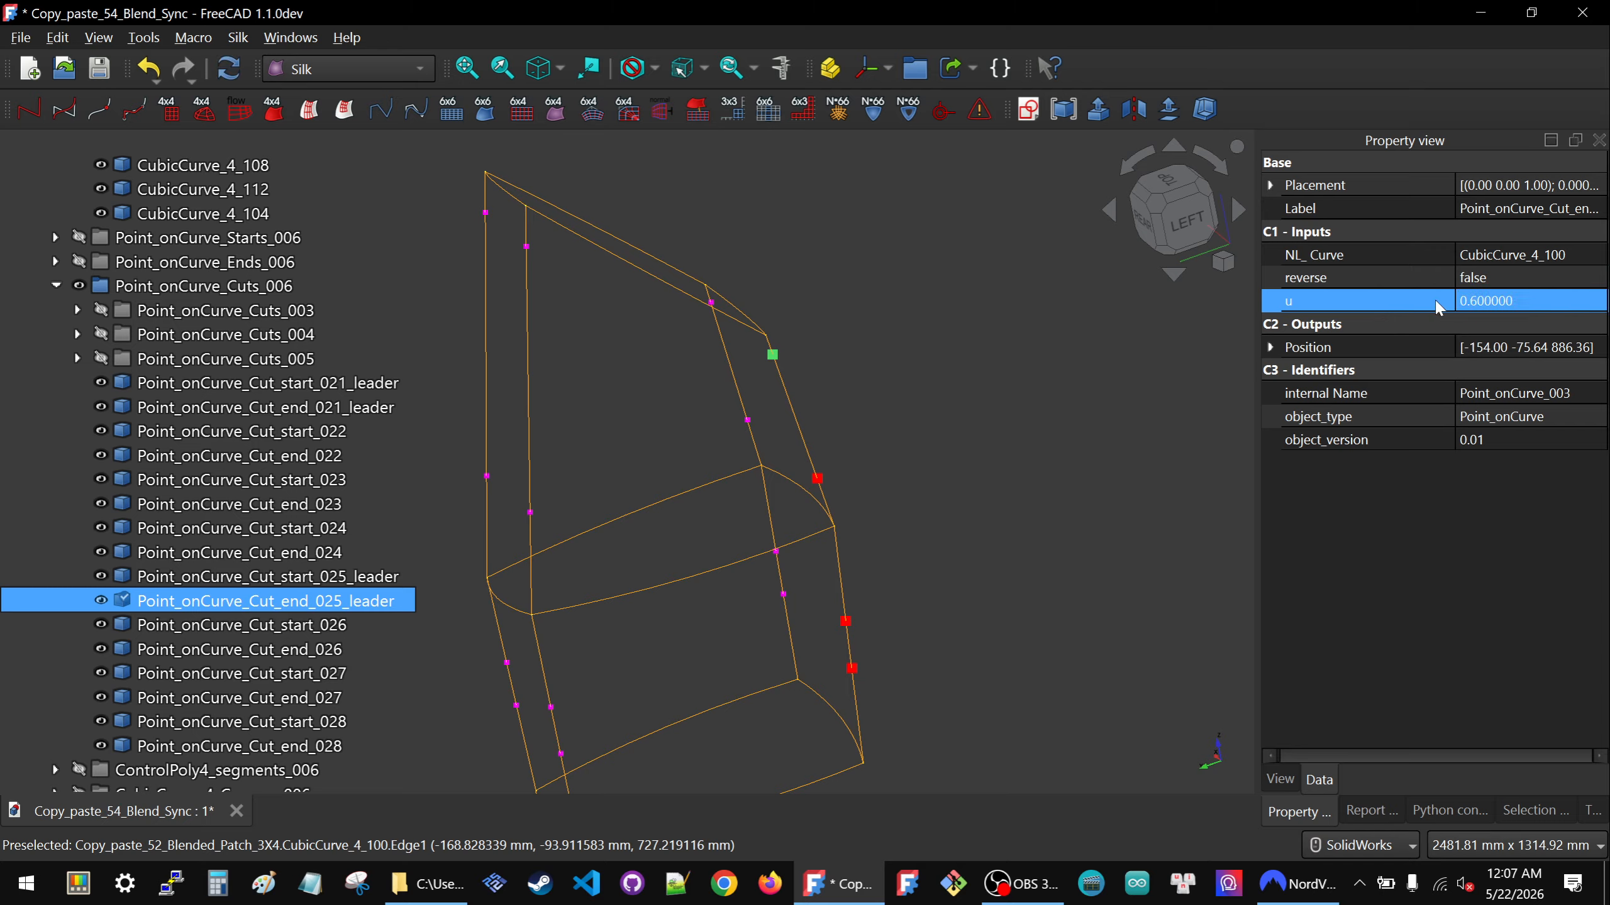
{"action": "left_click", "coordinate": [959, 427]}
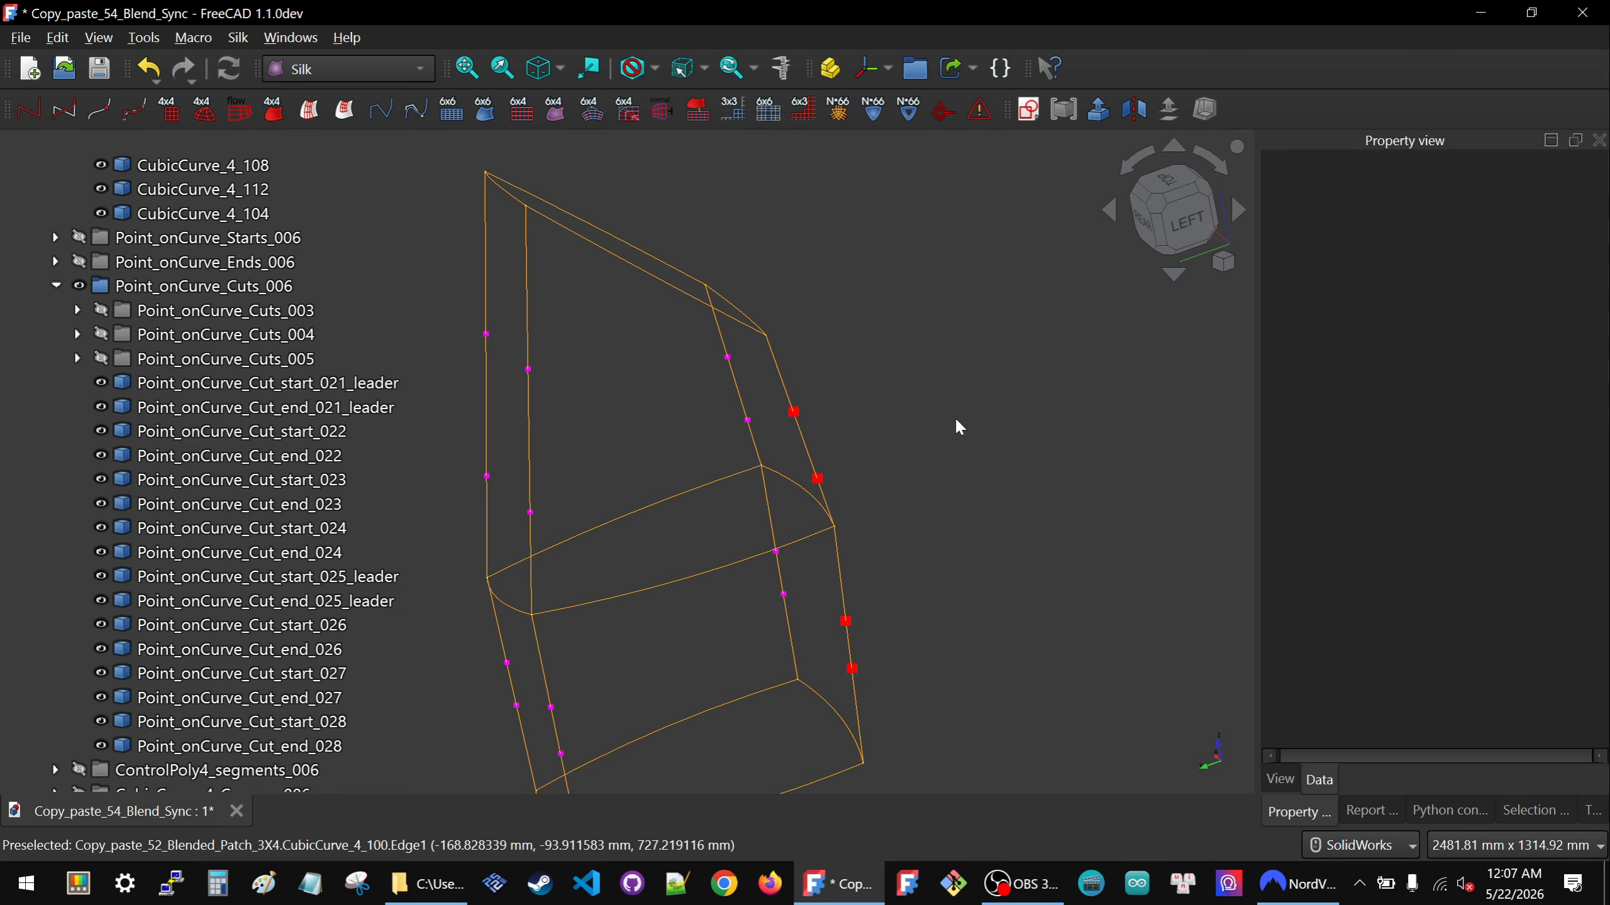
Collapse the Point_onCurve_Cuts_006 and CubicCurve_4_Fulls_006 groups in the model tree.
{"action": "left_click", "coordinate": [58, 288]}
{"action": "scroll", "coordinate": [65, 290], "scroll_direction": "up", "scroll_amount": 7}
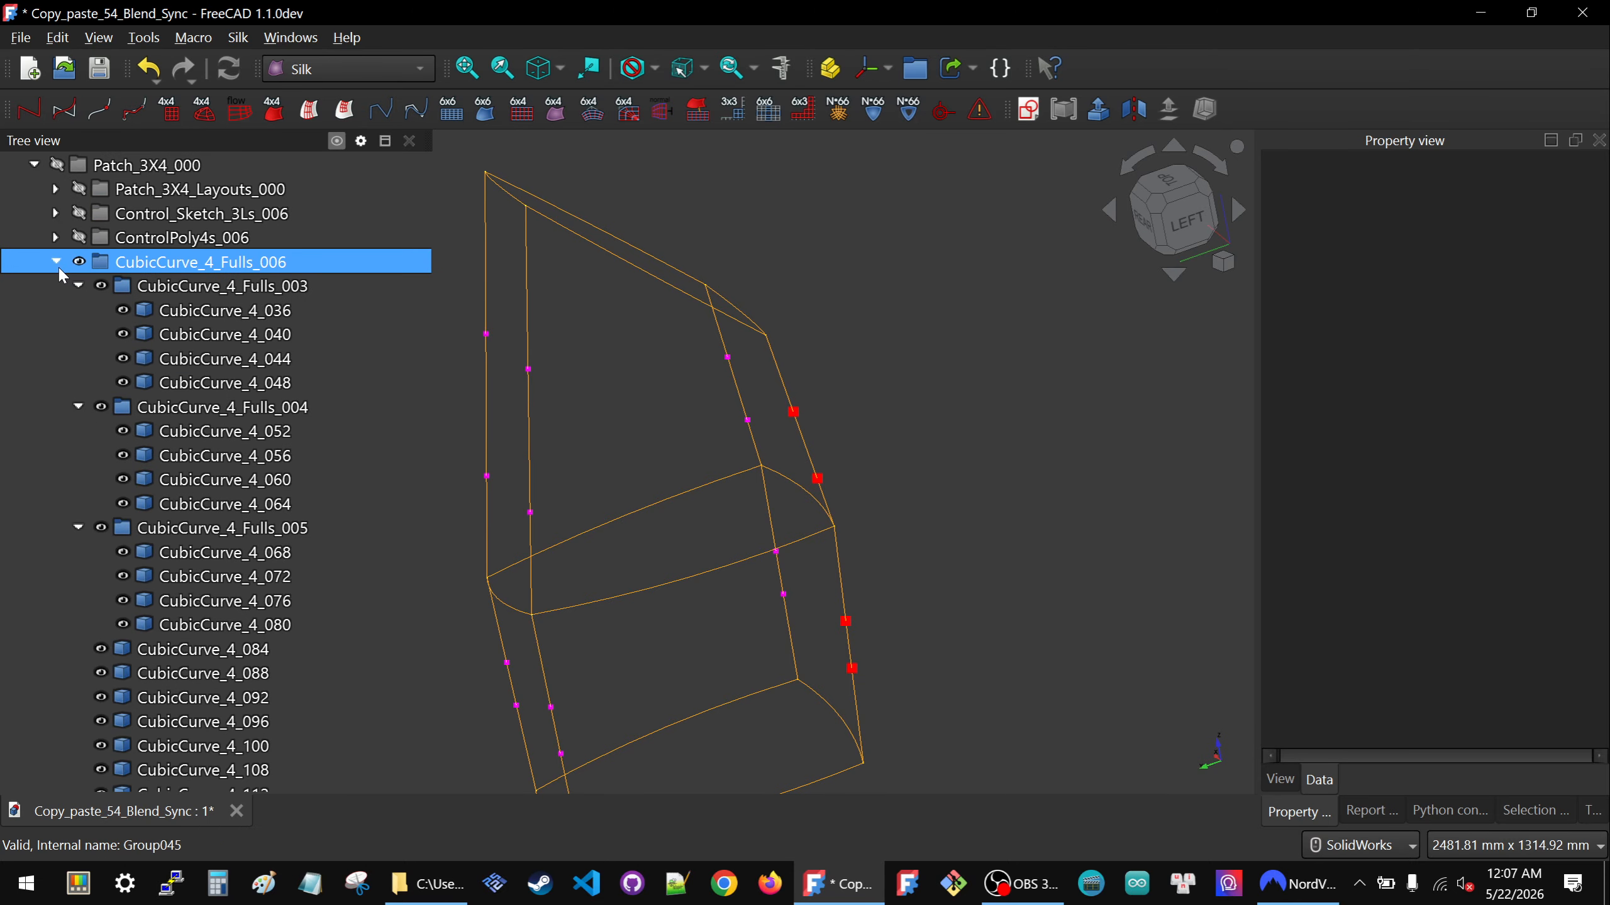
{"action": "left_click", "coordinate": [57, 262]}
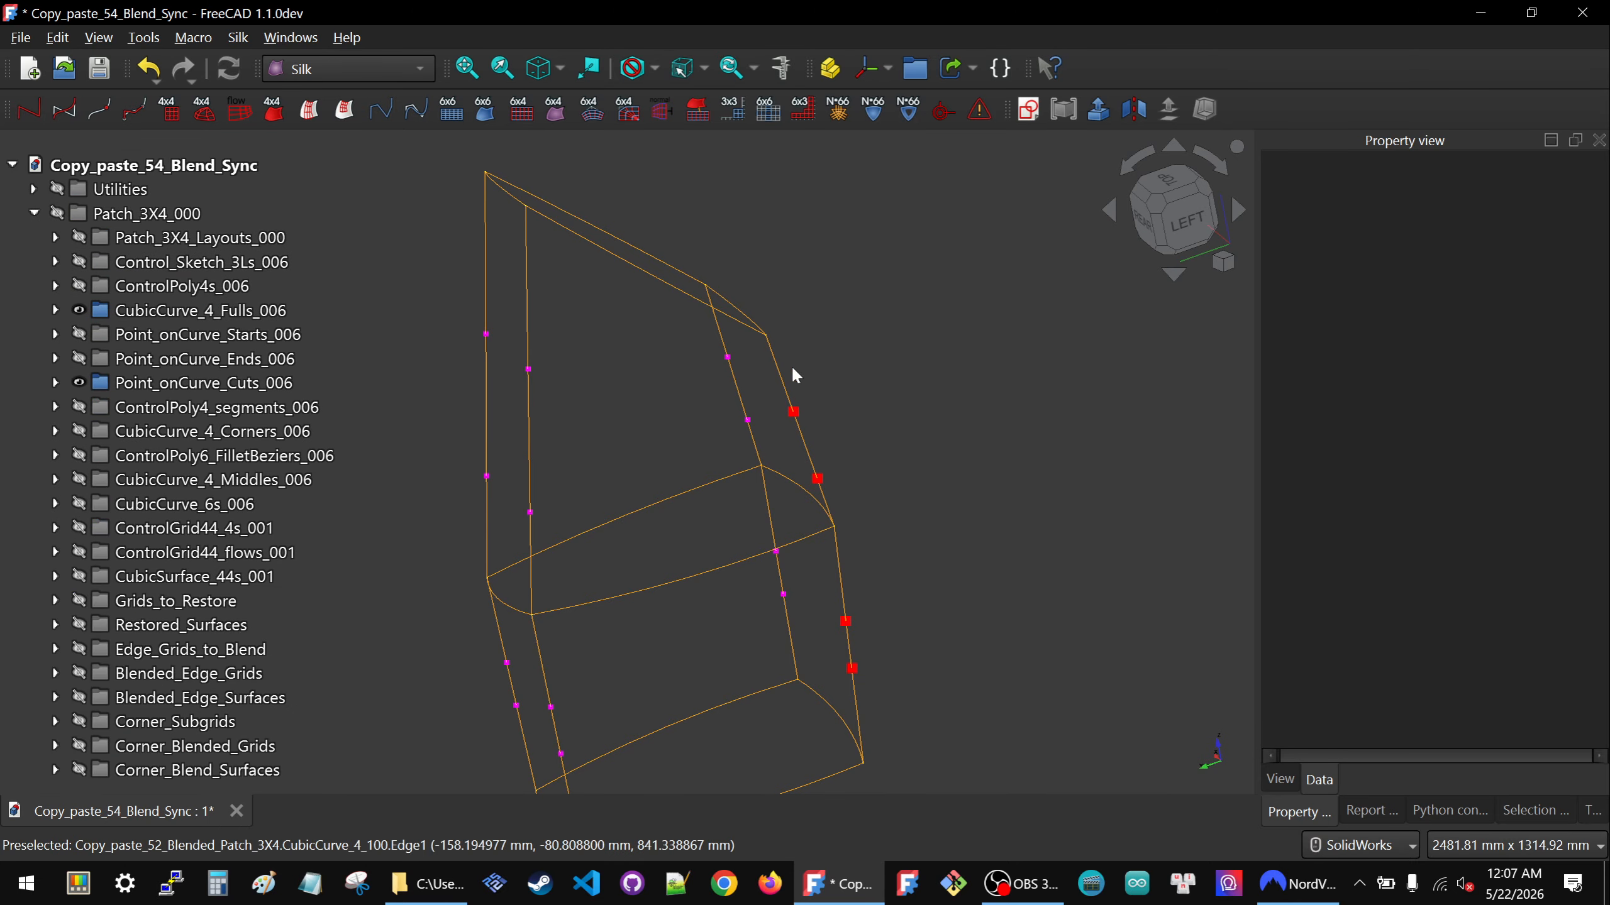
Select the Point_onCurve_Cuts_006 group and examine where its cut points lie along the patch curves.
{"action": "scroll", "coordinate": [852, 378], "scroll_direction": "down", "scroll_amount": 3}
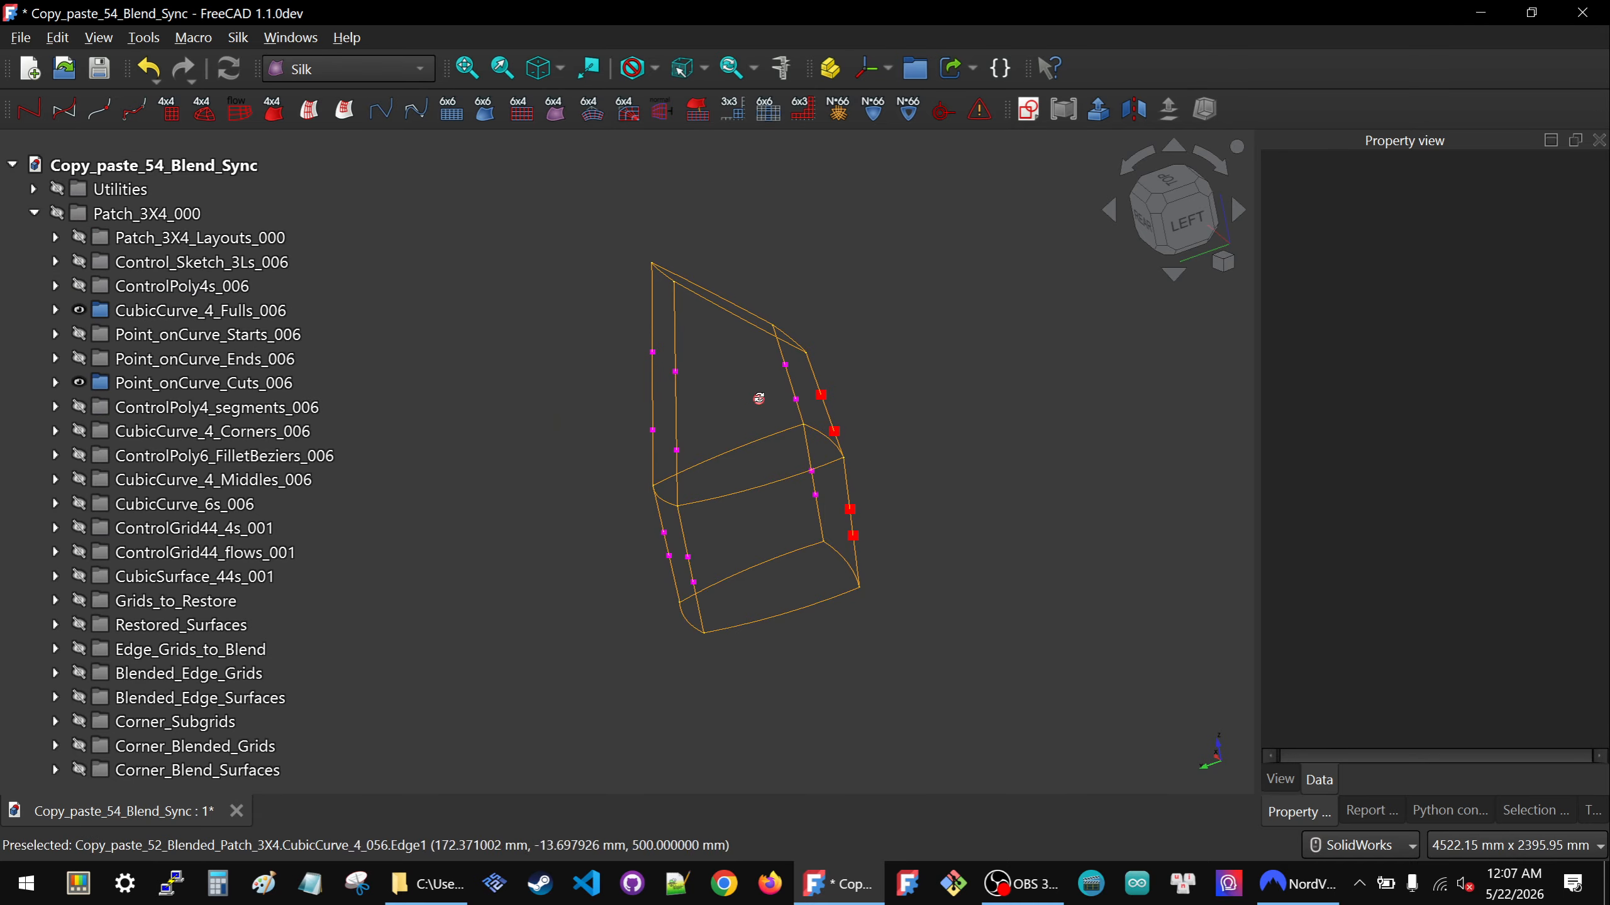
{"action": "left_click", "coordinate": [133, 385]}
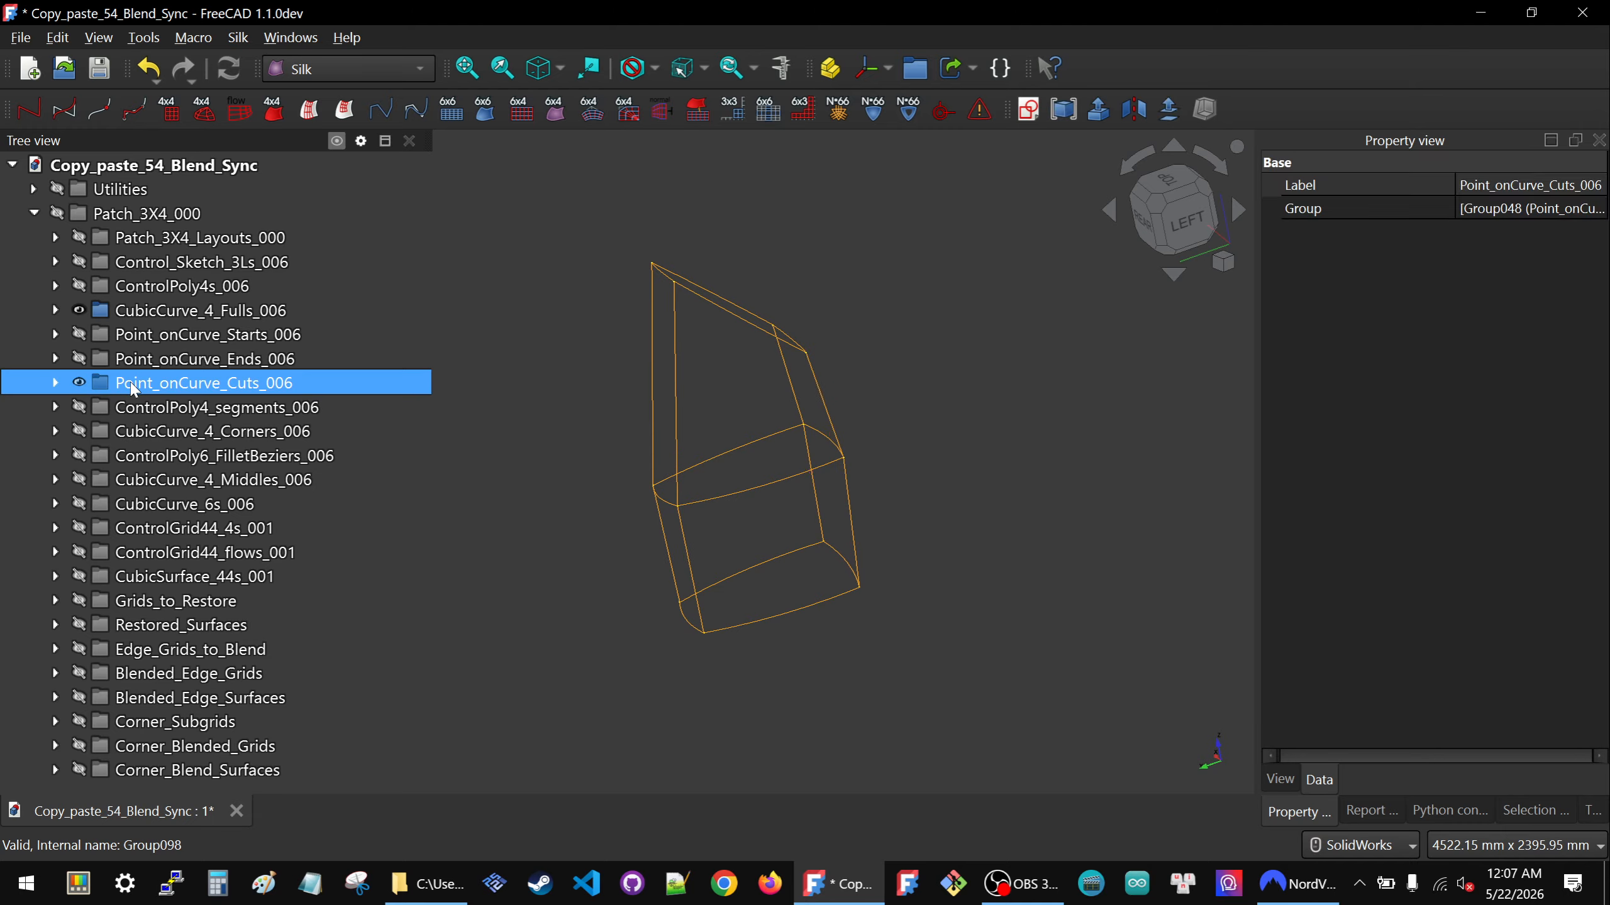
{"action": "middle_click_drag", "start_coordinate": [808, 533], "coordinate": [626, 550]}
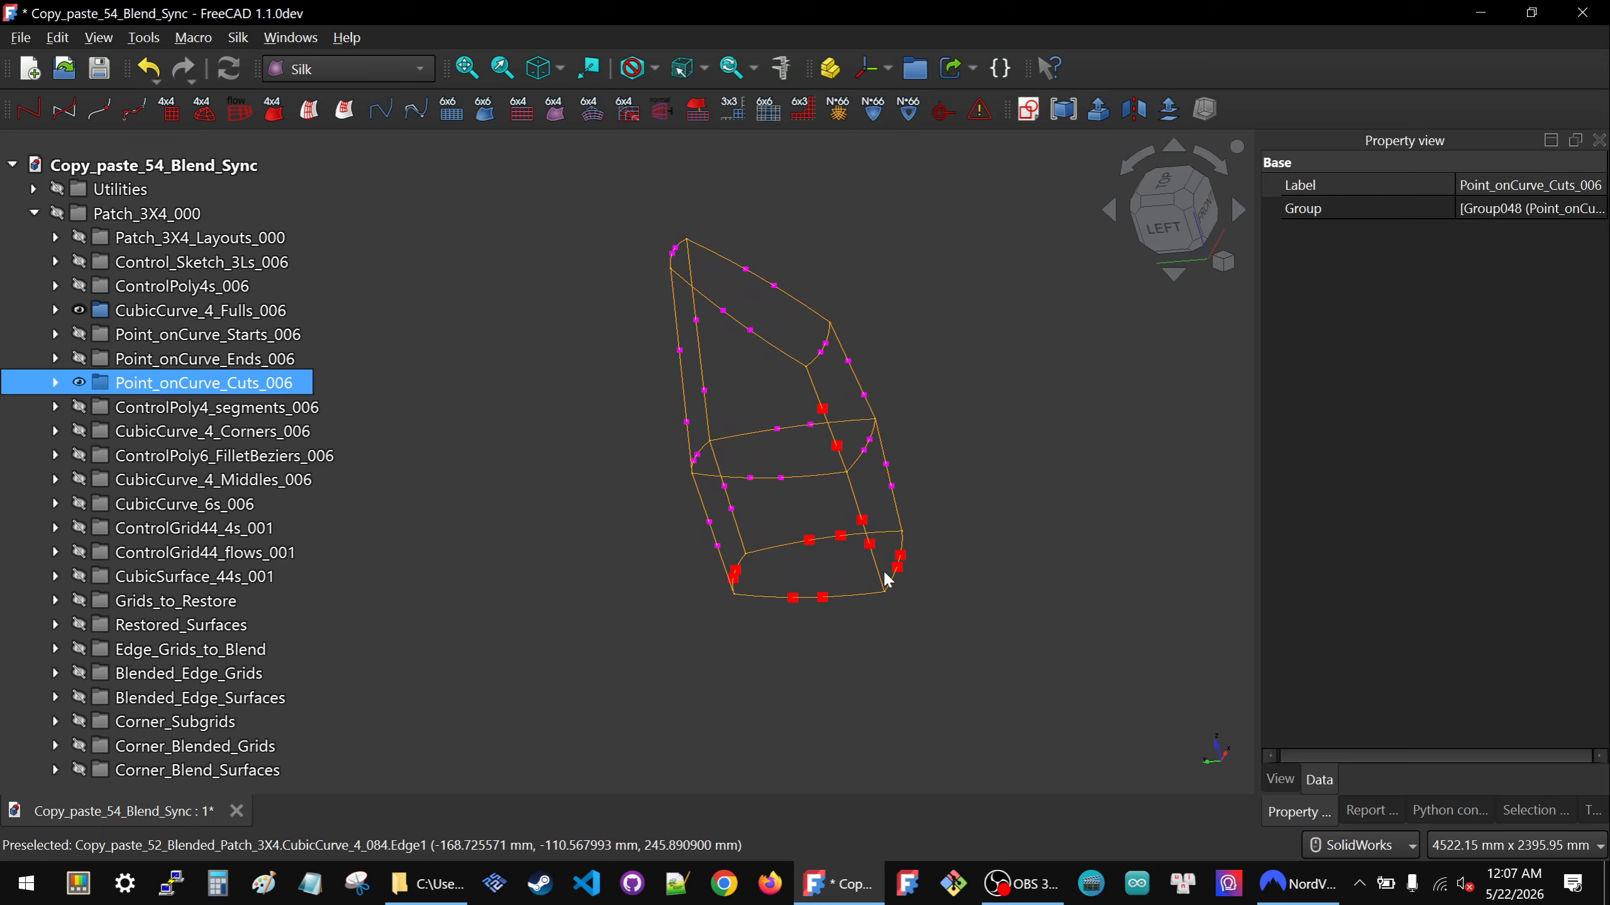
{"action": "scroll", "coordinate": [850, 592], "scroll_direction": "up", "scroll_amount": 2}
{"action": "middle_click_drag", "start_coordinate": [849, 591], "coordinate": [711, 552]}
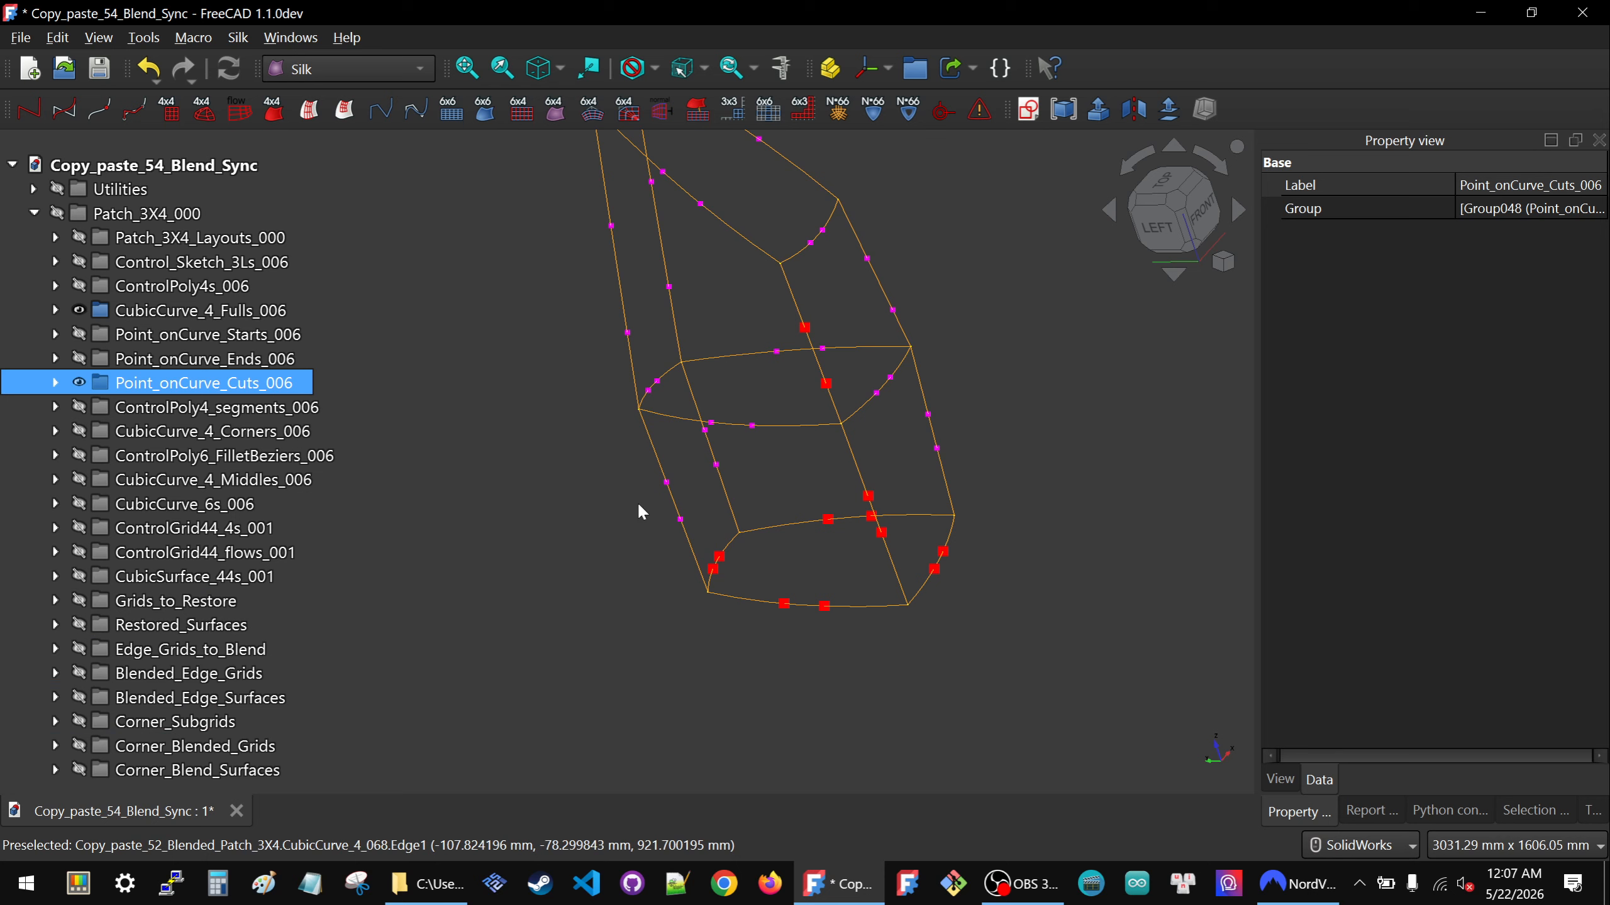
{"action": "scroll", "coordinate": [692, 486], "scroll_direction": "down", "scroll_amount": 2}
{"action": "scroll", "coordinate": [768, 404], "scroll_direction": "up", "scroll_amount": 3}
{"action": "middle_click_drag", "start_coordinate": [693, 407], "coordinate": [632, 401]}
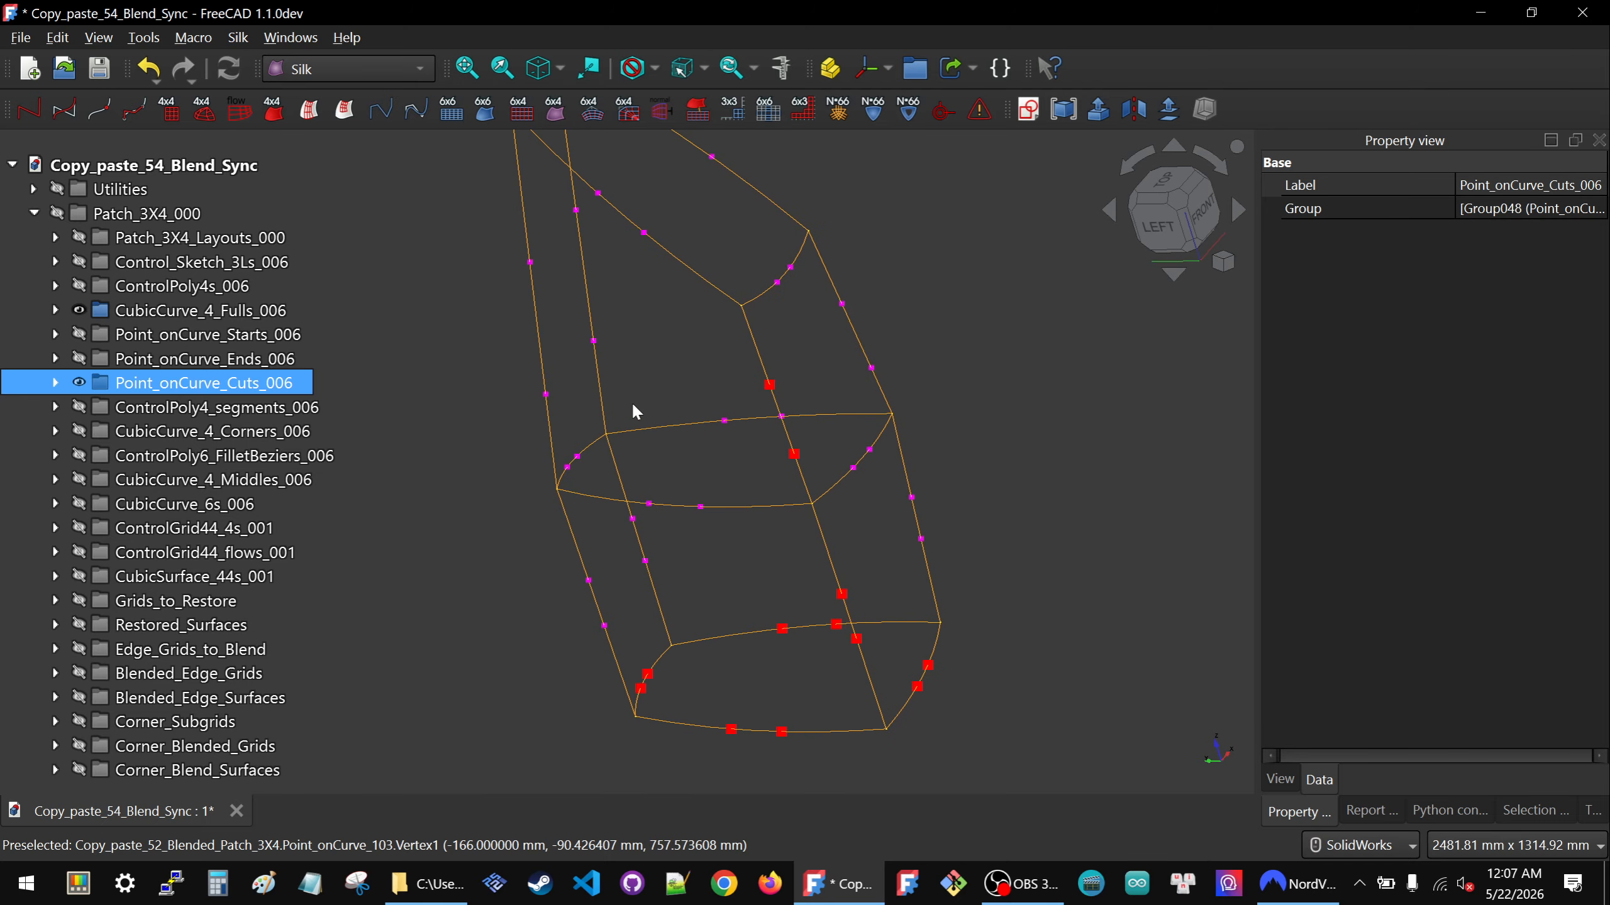
Show the Restored_Surfaces, Blended_Edge_Surfaces and Corner_Blend_Surfaces groups and clear the selection.
{"action": "left_click", "coordinate": [165, 627]}
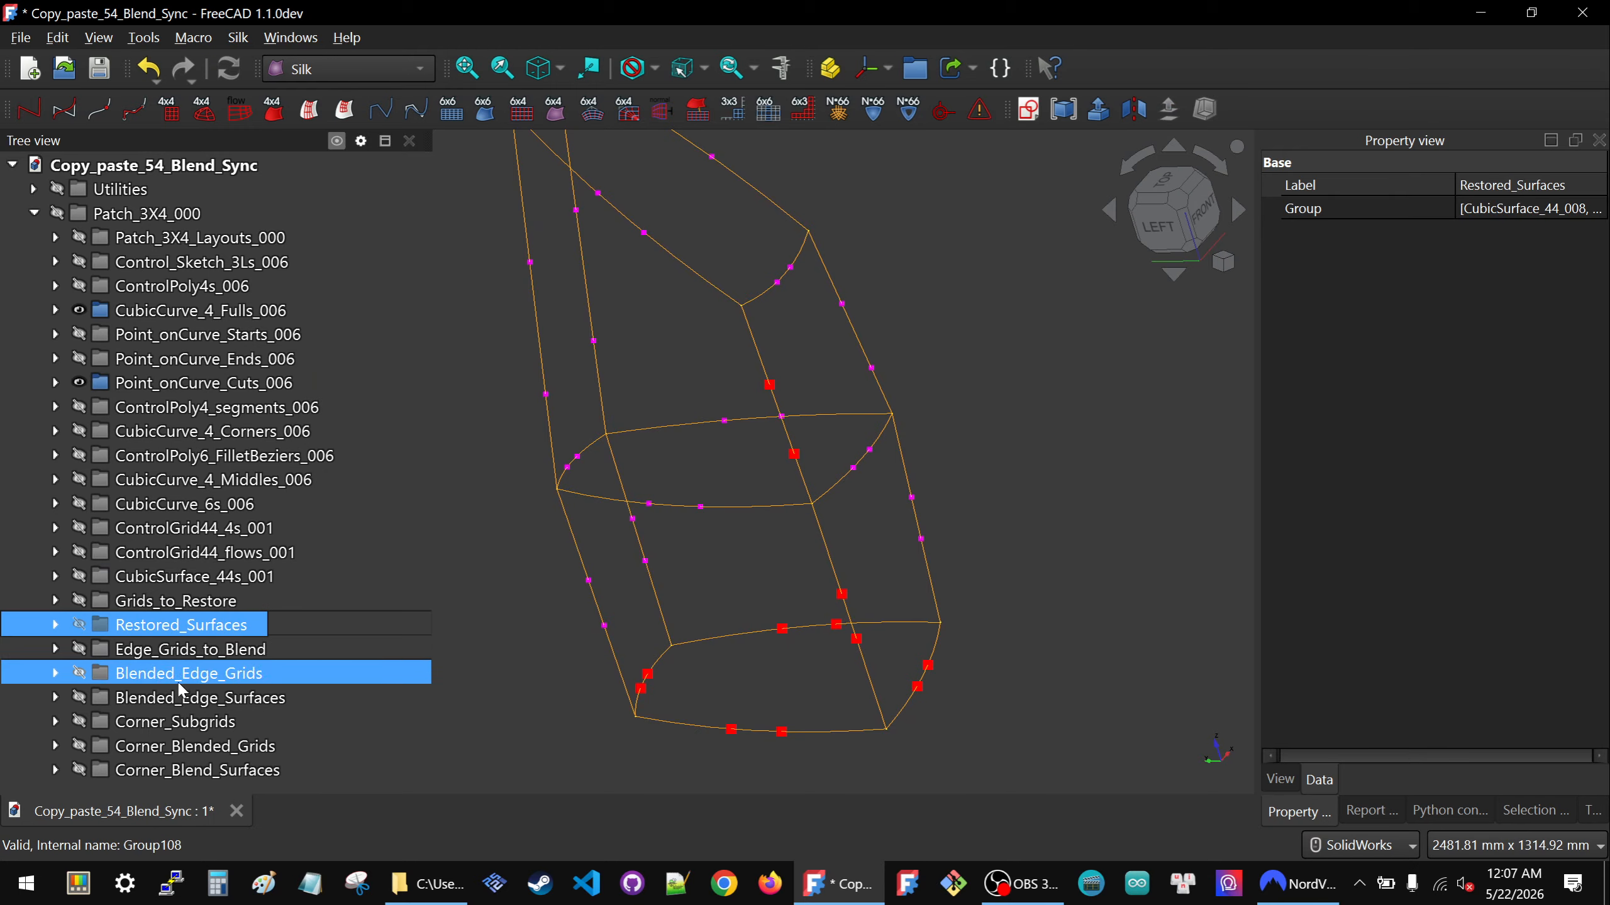
{"action": "left_click", "coordinate": [176, 702], "text": "ctrl"}
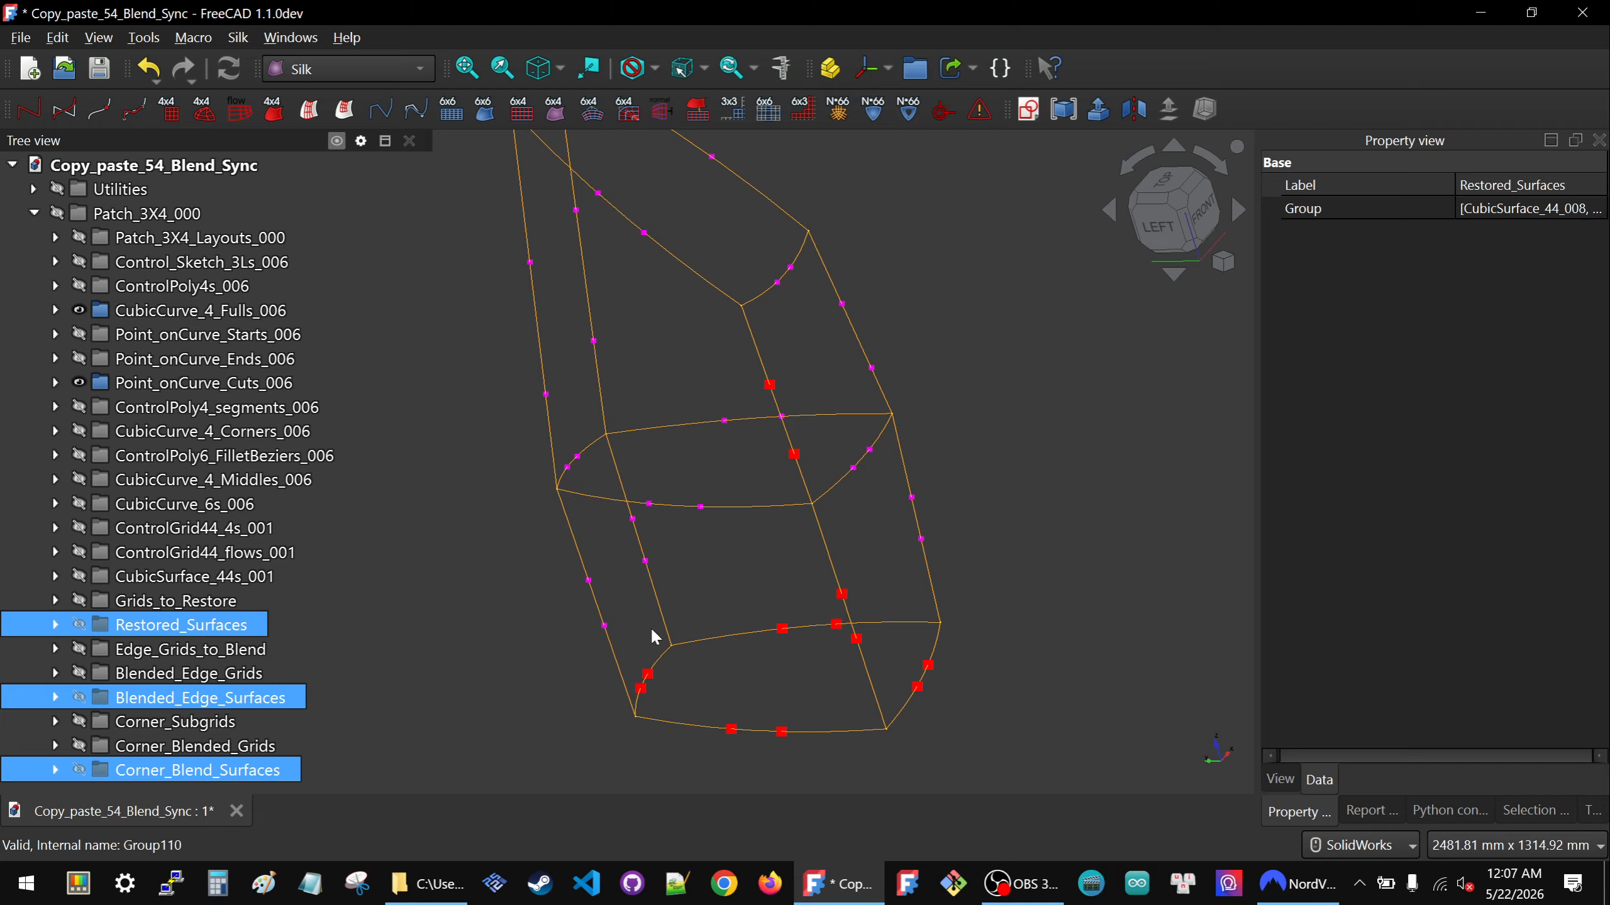
{"action": "key", "text": "space"}
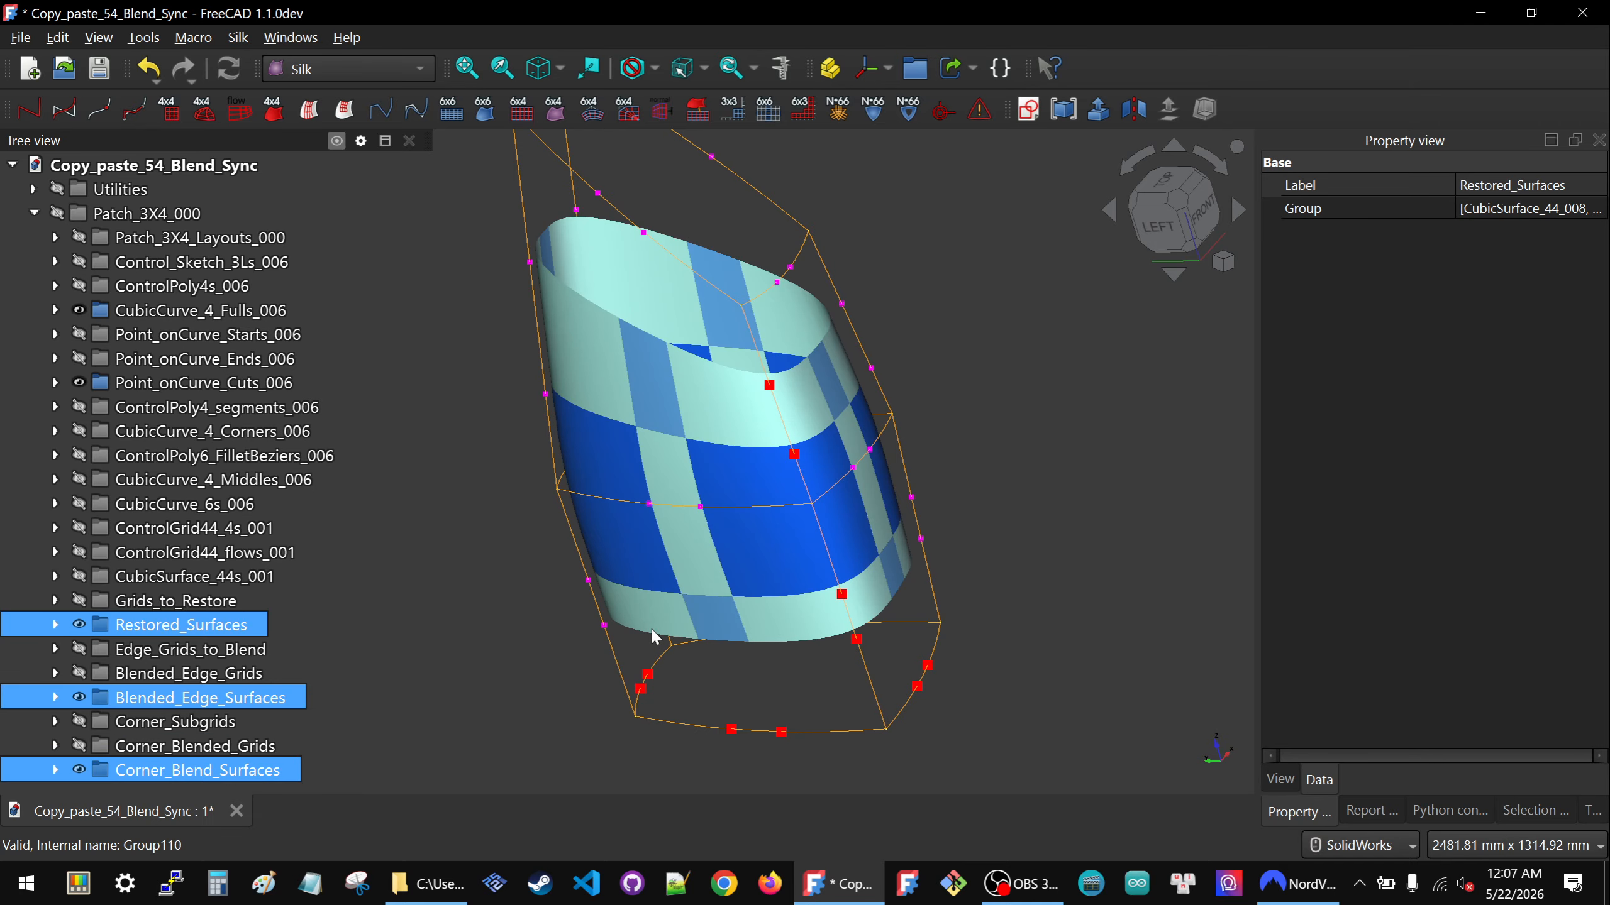
{"action": "left_click", "coordinate": [567, 567]}
{"action": "middle_click_drag", "start_coordinate": [594, 532], "coordinate": [701, 439]}
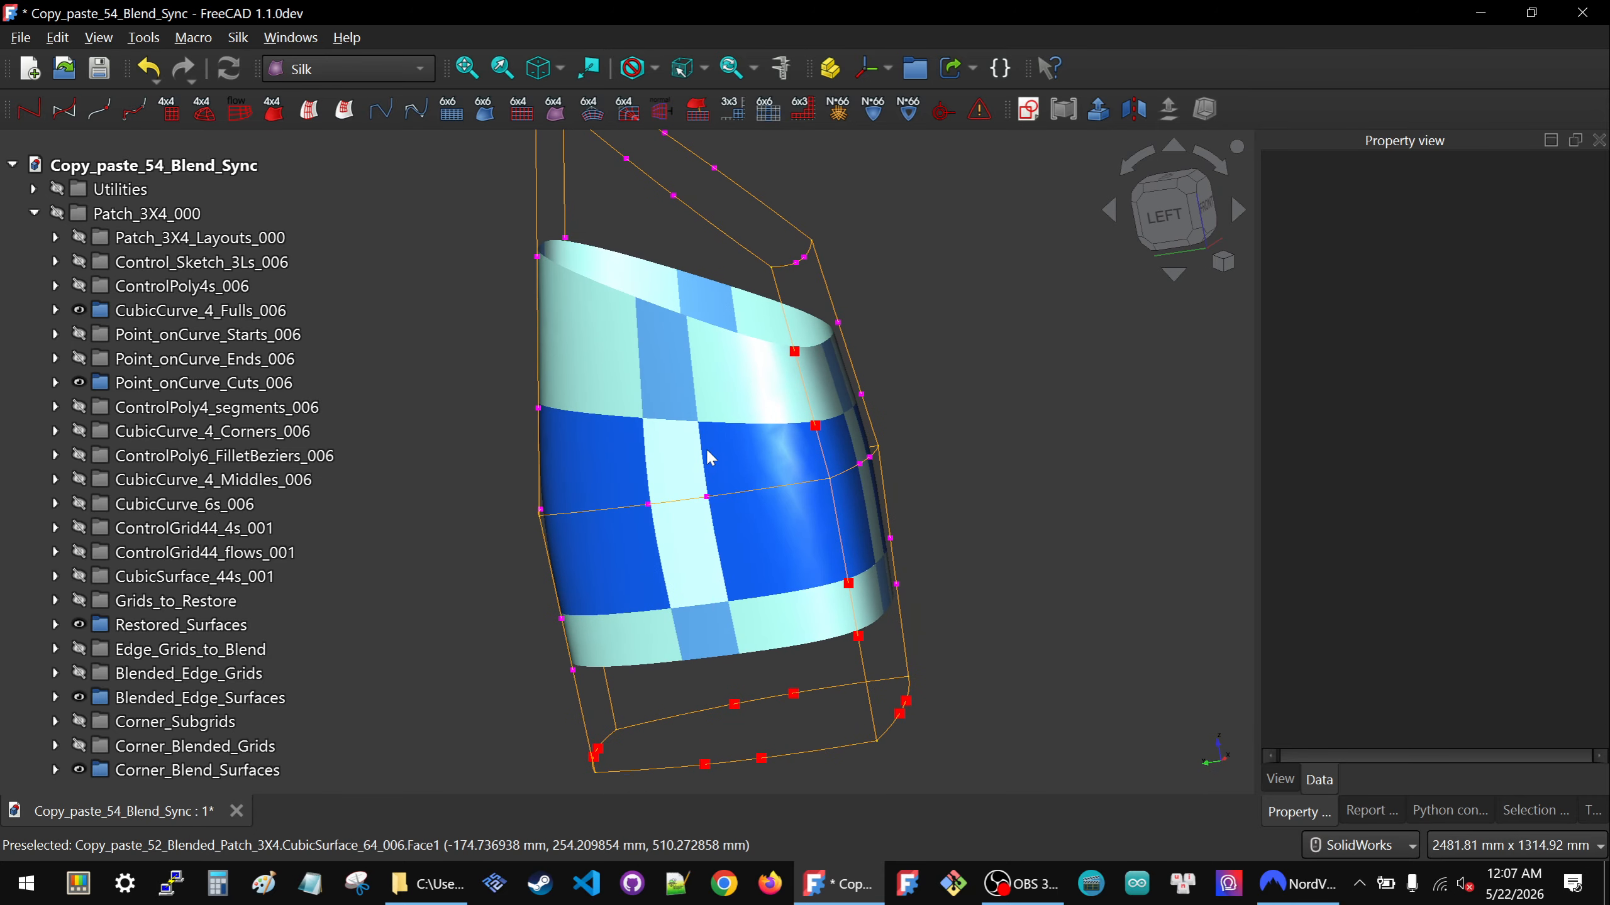
Examine the surfaces from the side, briefly showing the Edge_Grids_to_Blend group over them and hiding it again.
{"action": "left_click", "coordinate": [1166, 215]}
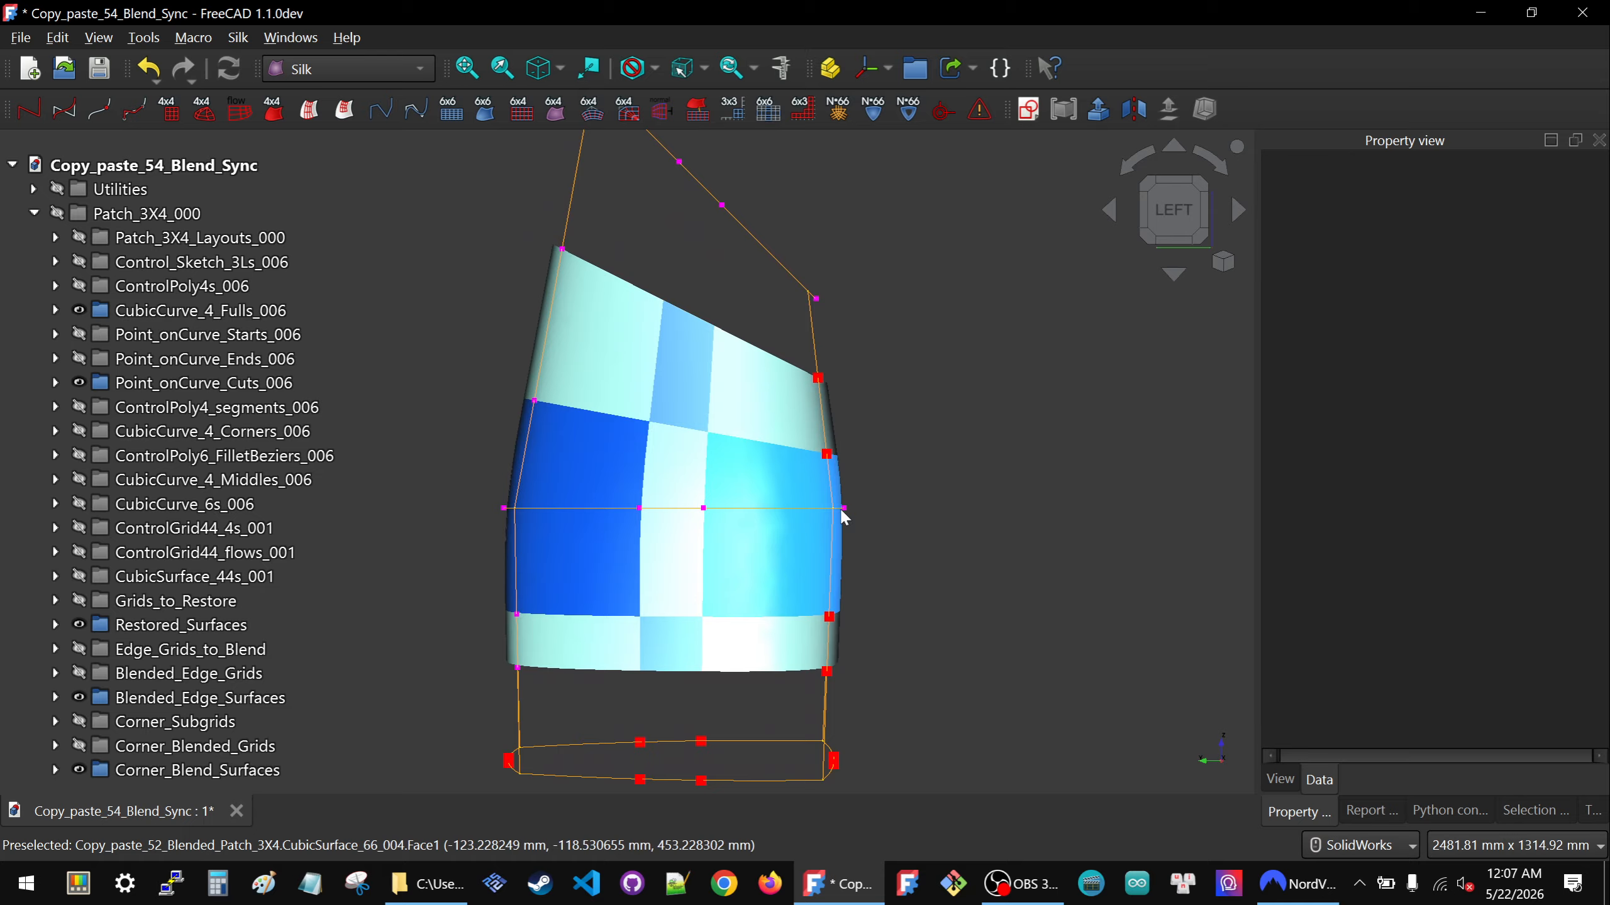
{"action": "scroll", "coordinate": [868, 495], "scroll_direction": "down", "scroll_amount": 4}
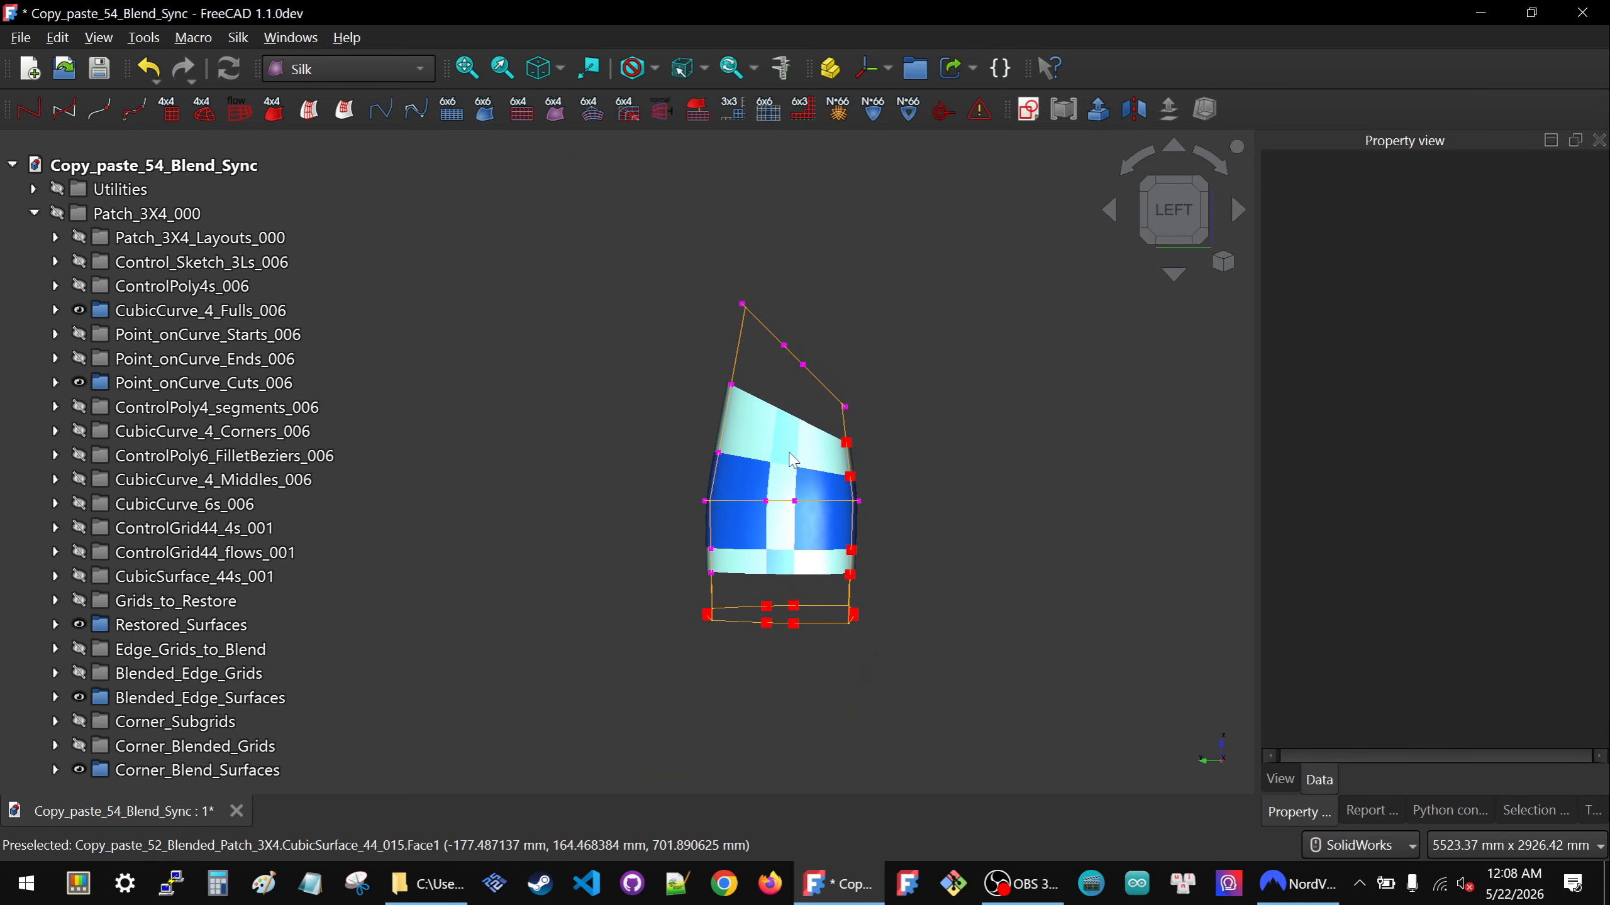
{"action": "middle_click_drag", "start_coordinate": [868, 495], "coordinate": [883, 584]}
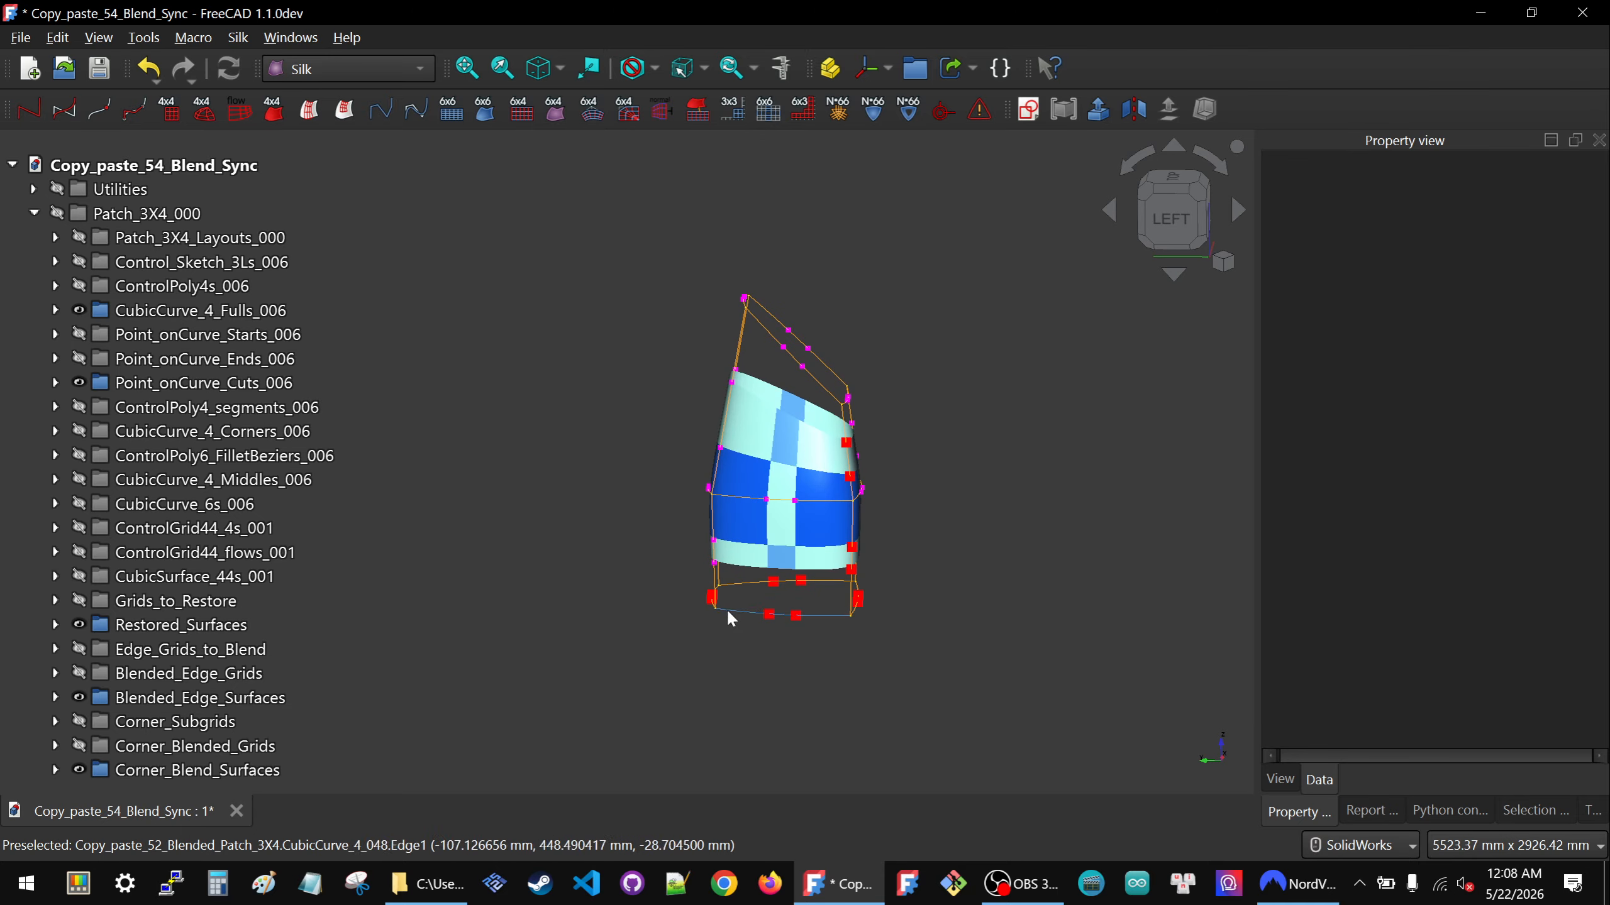
{"action": "middle_click_drag", "start_coordinate": [780, 366], "coordinate": [747, 376]}
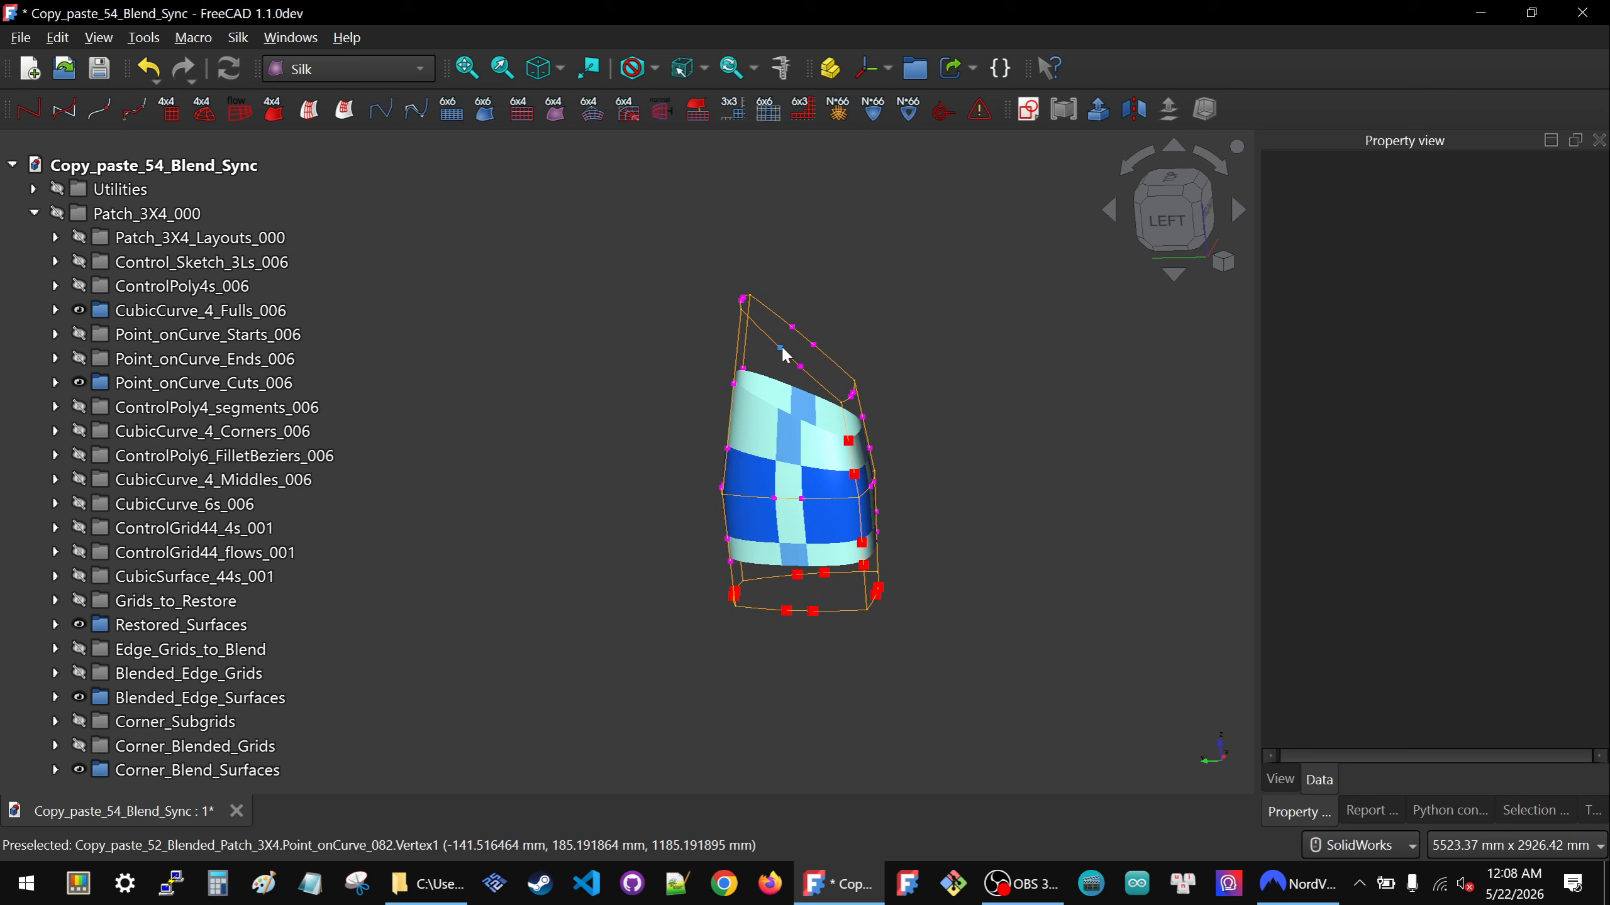
{"action": "scroll", "coordinate": [783, 367], "scroll_direction": "up", "scroll_amount": 2}
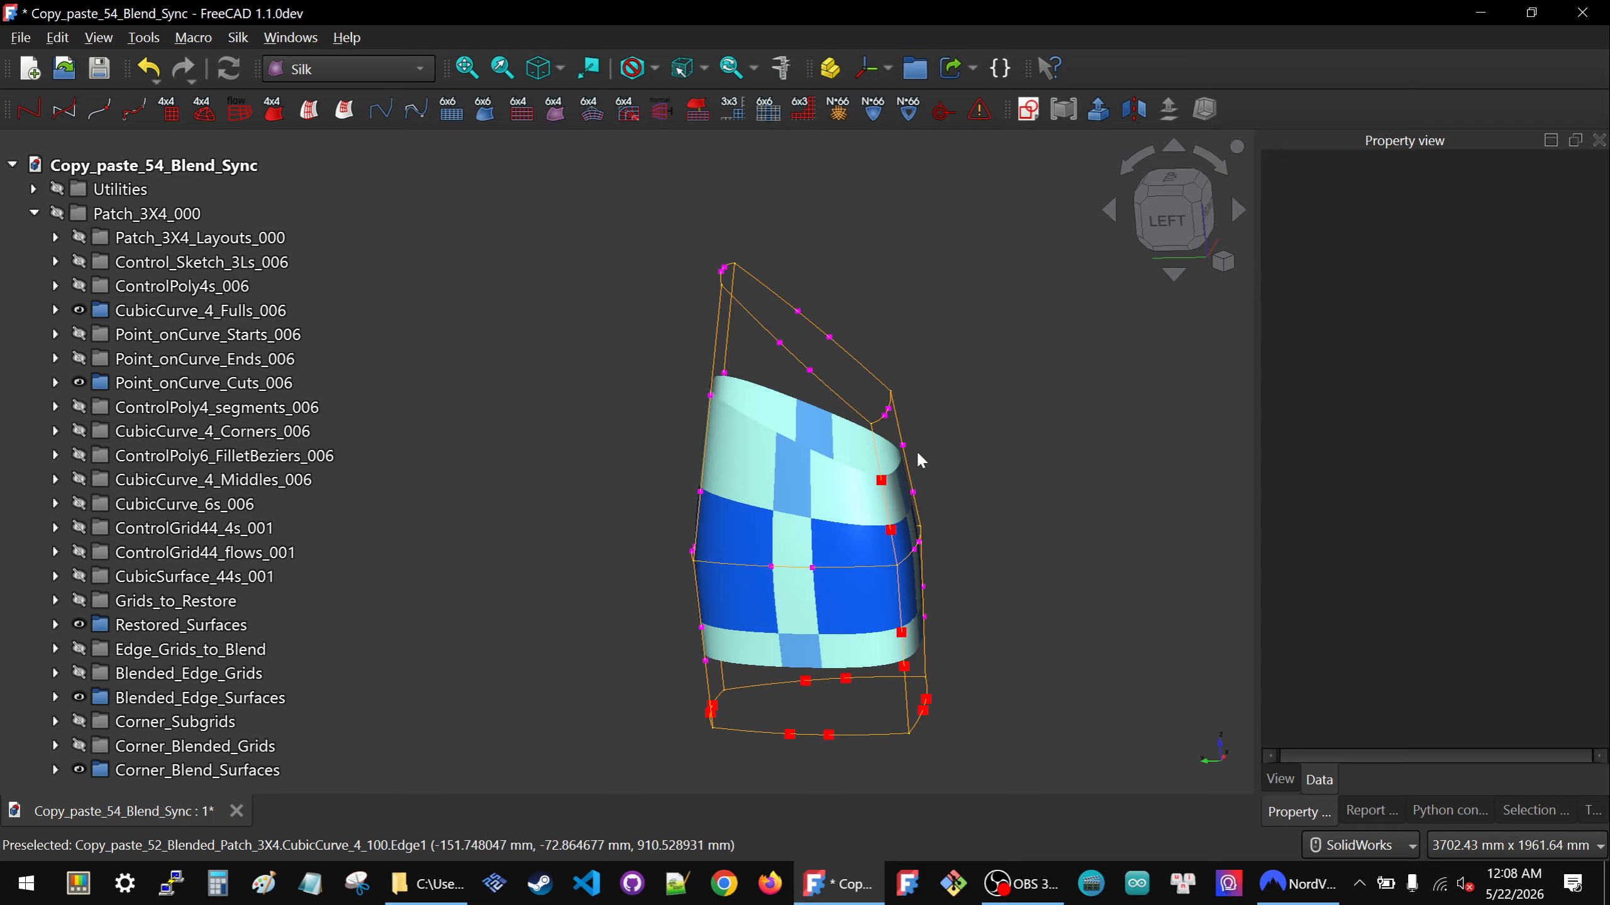
{"action": "left_click", "coordinate": [316, 483]}
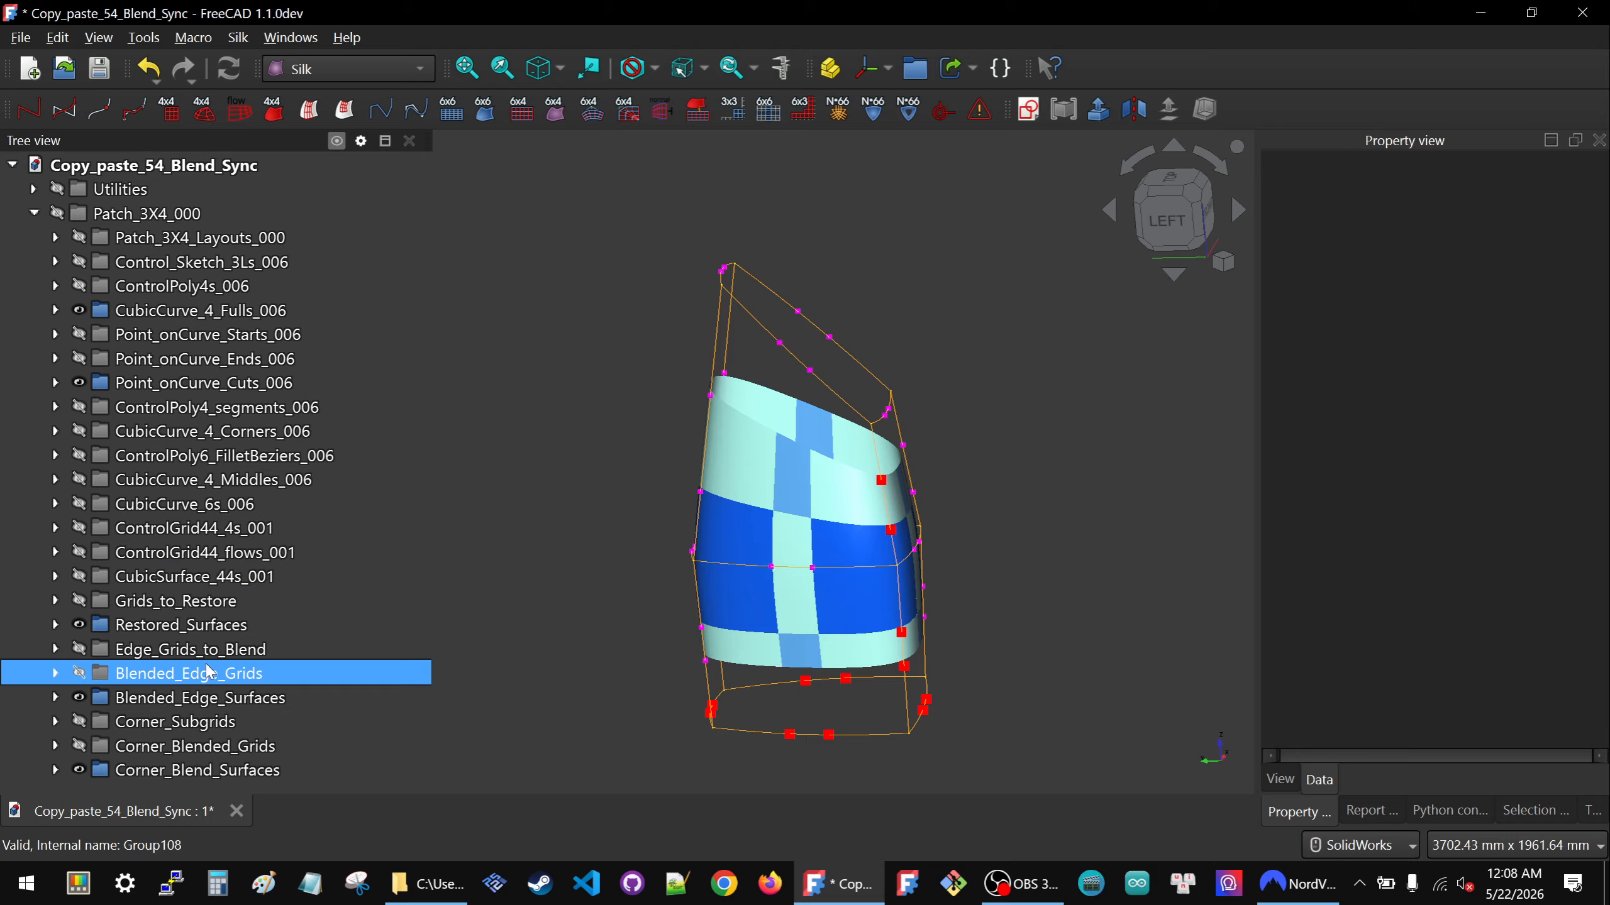
{"action": "left_click", "coordinate": [189, 649]}
{"action": "key", "text": "space"}
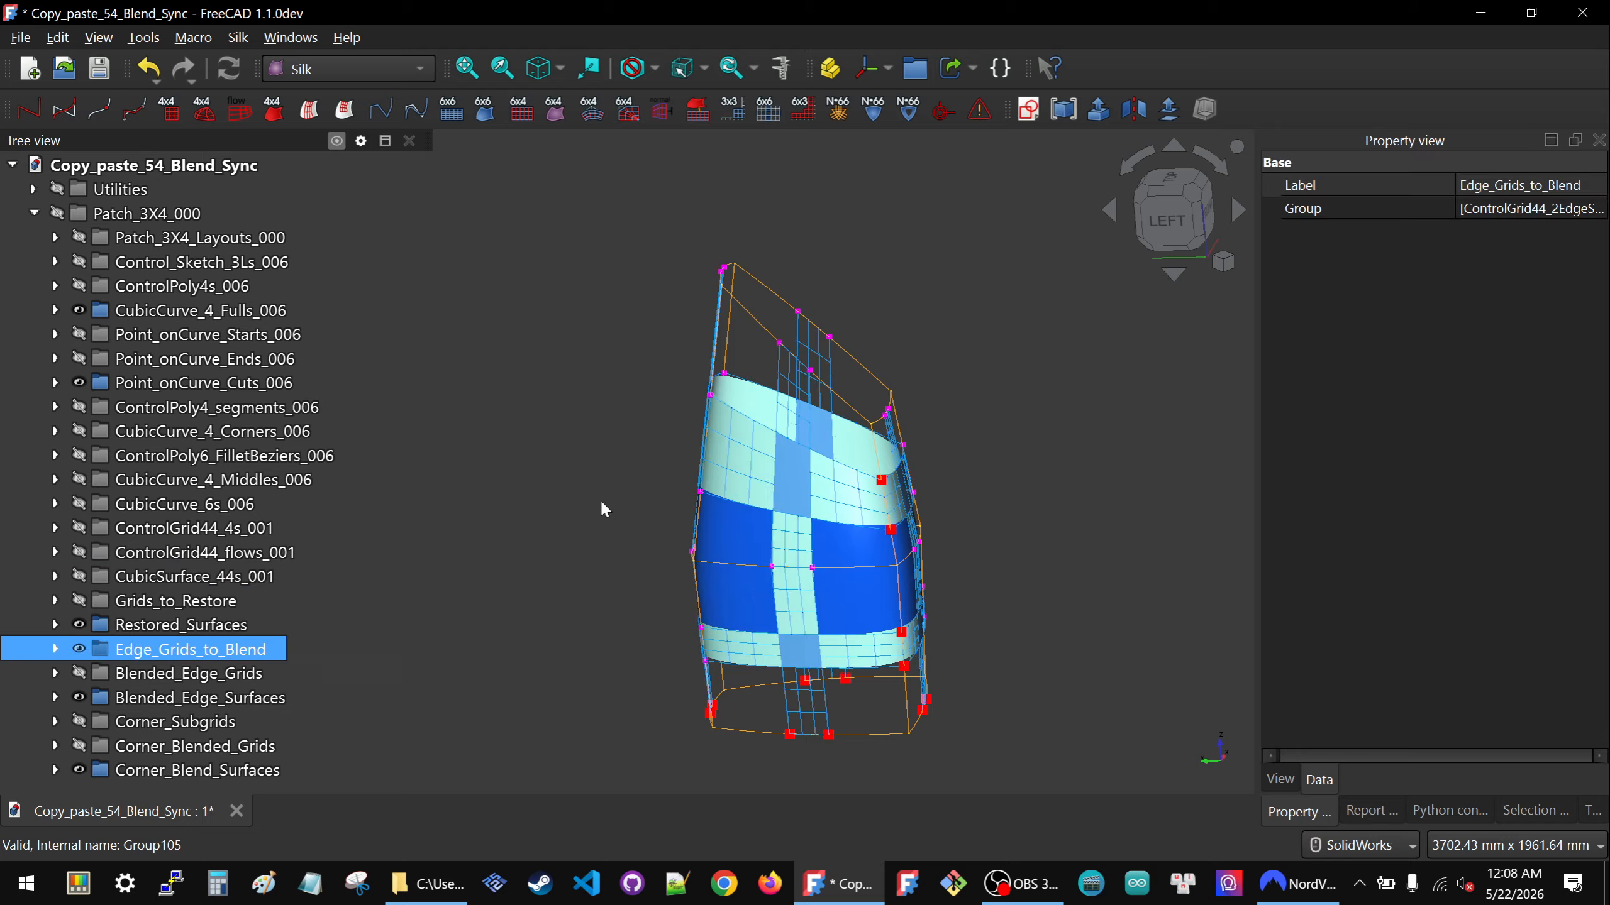
{"action": "middle_click_drag", "start_coordinate": [610, 482], "coordinate": [534, 459]}
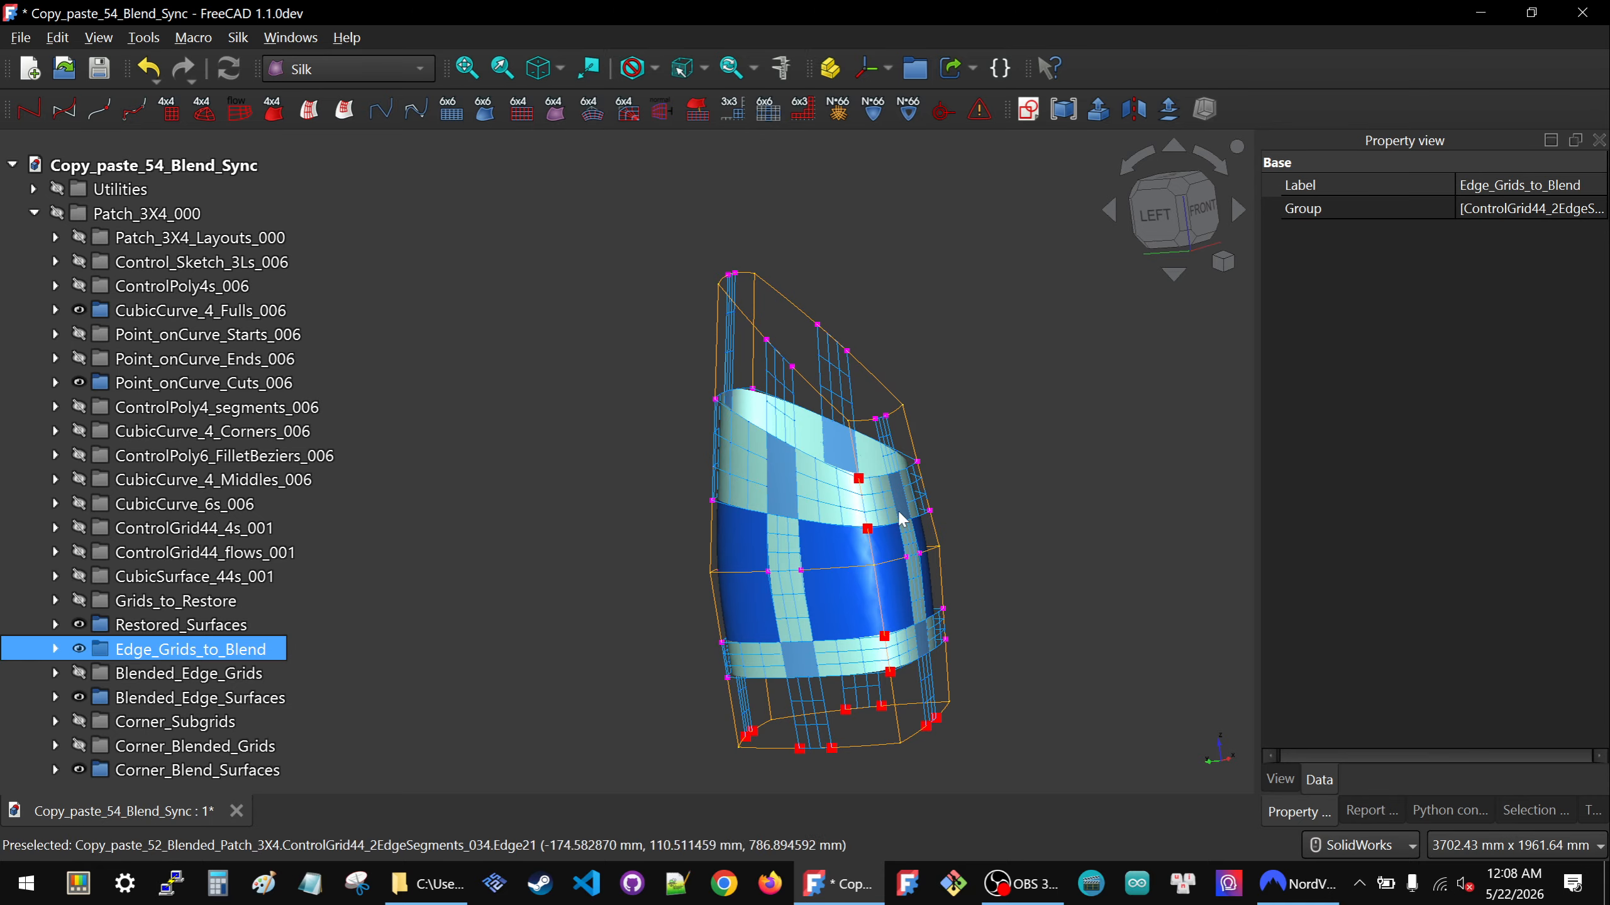
{"action": "middle_click_drag", "start_coordinate": [913, 403], "coordinate": [880, 353]}
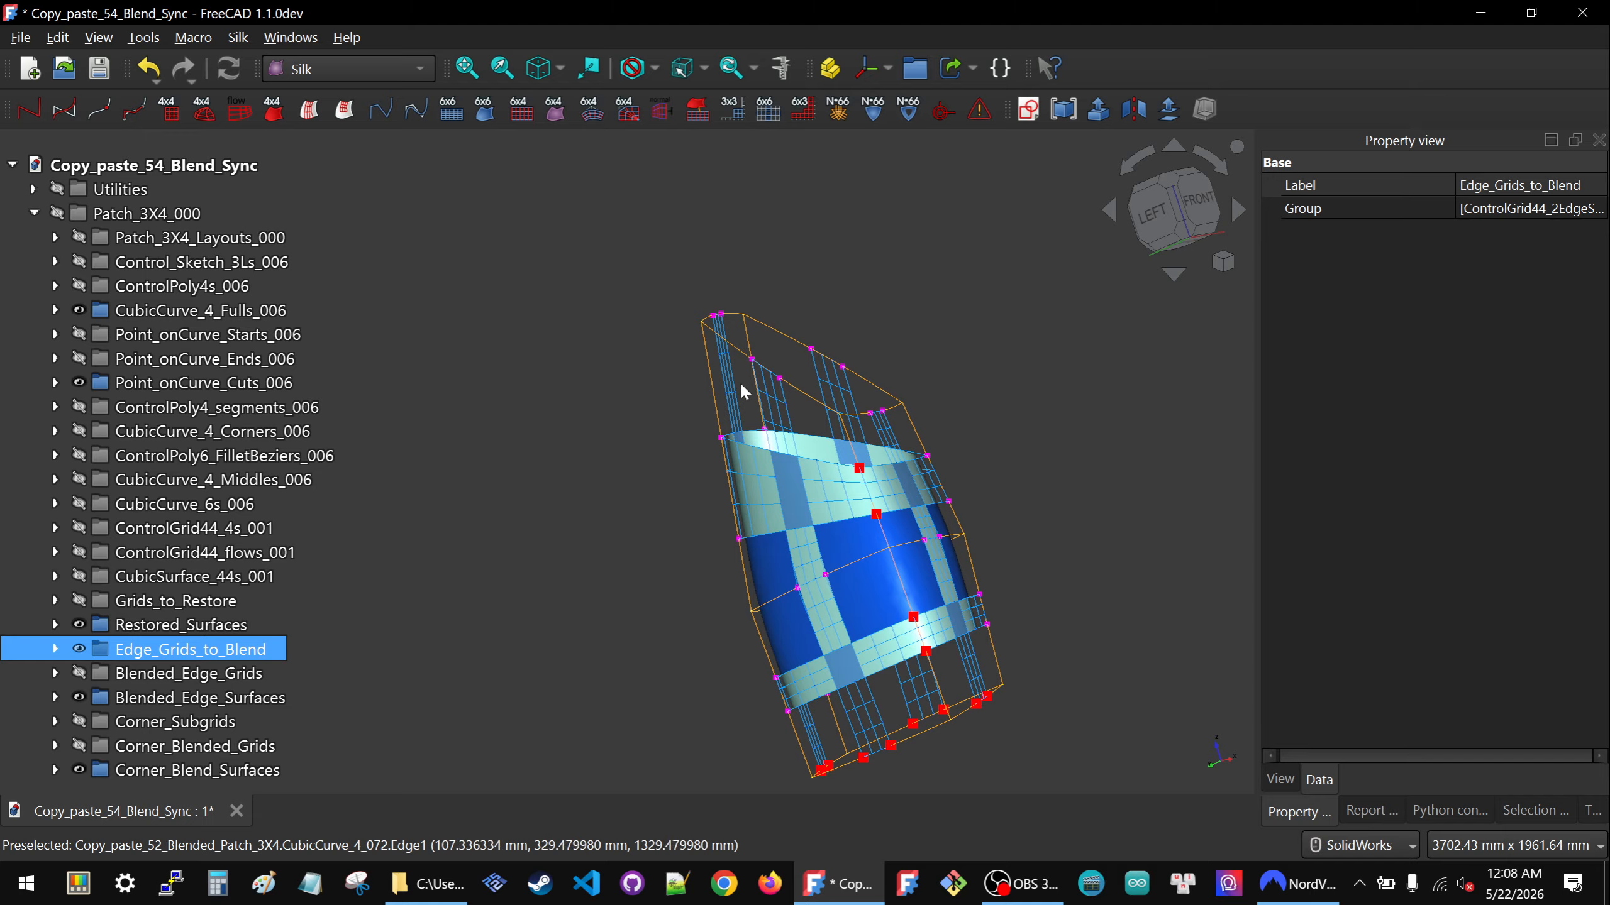
{"action": "middle_click_drag", "start_coordinate": [768, 271], "coordinate": [816, 314]}
{"action": "key", "text": "space"}
Compare the blended surfaces with the surrounding cut points in the straight left view and from oblique angles.
{"action": "middle_click_drag", "start_coordinate": [760, 447], "coordinate": [792, 437]}
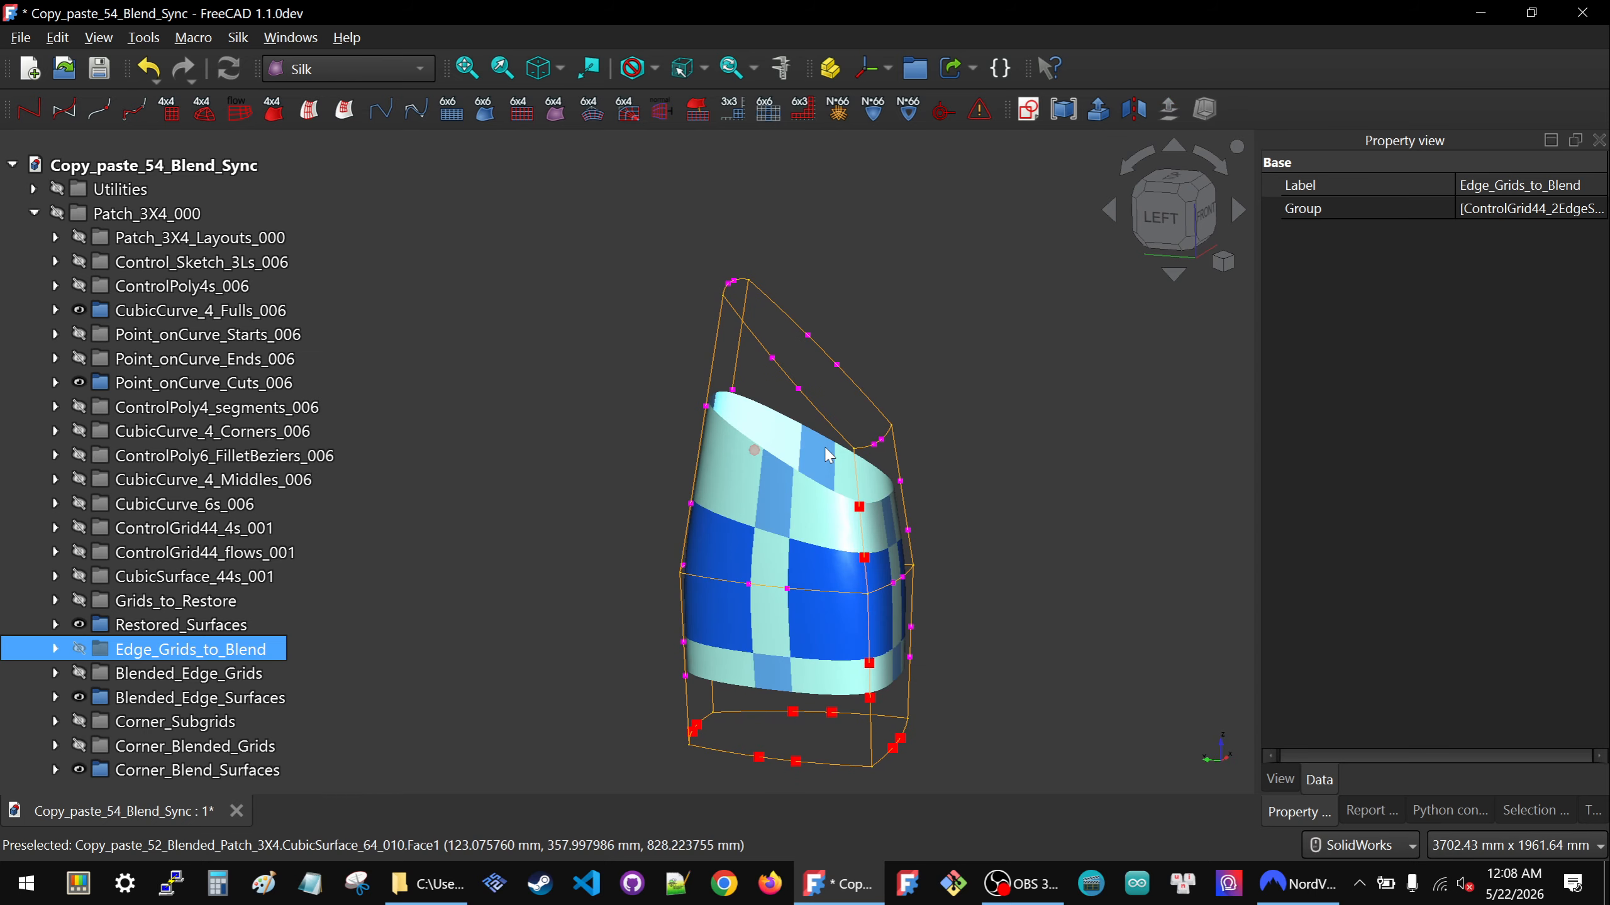
{"action": "left_click", "coordinate": [1162, 222]}
{"action": "scroll", "coordinate": [785, 478], "scroll_direction": "down", "scroll_amount": 2}
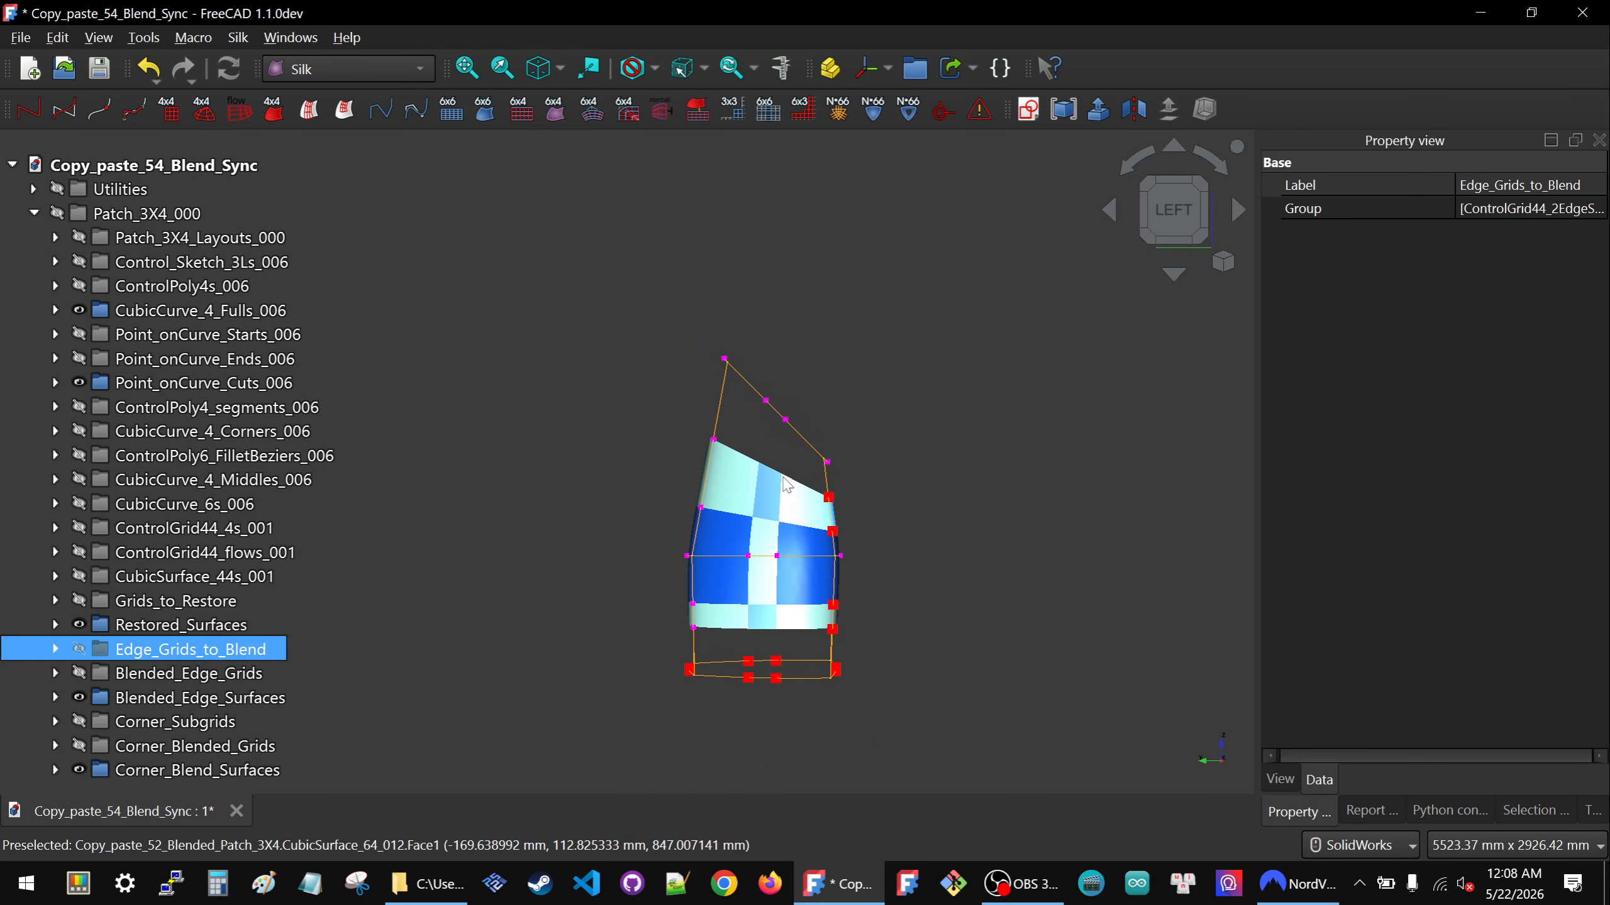
{"action": "scroll", "coordinate": [751, 628], "scroll_direction": "up", "scroll_amount": 3}
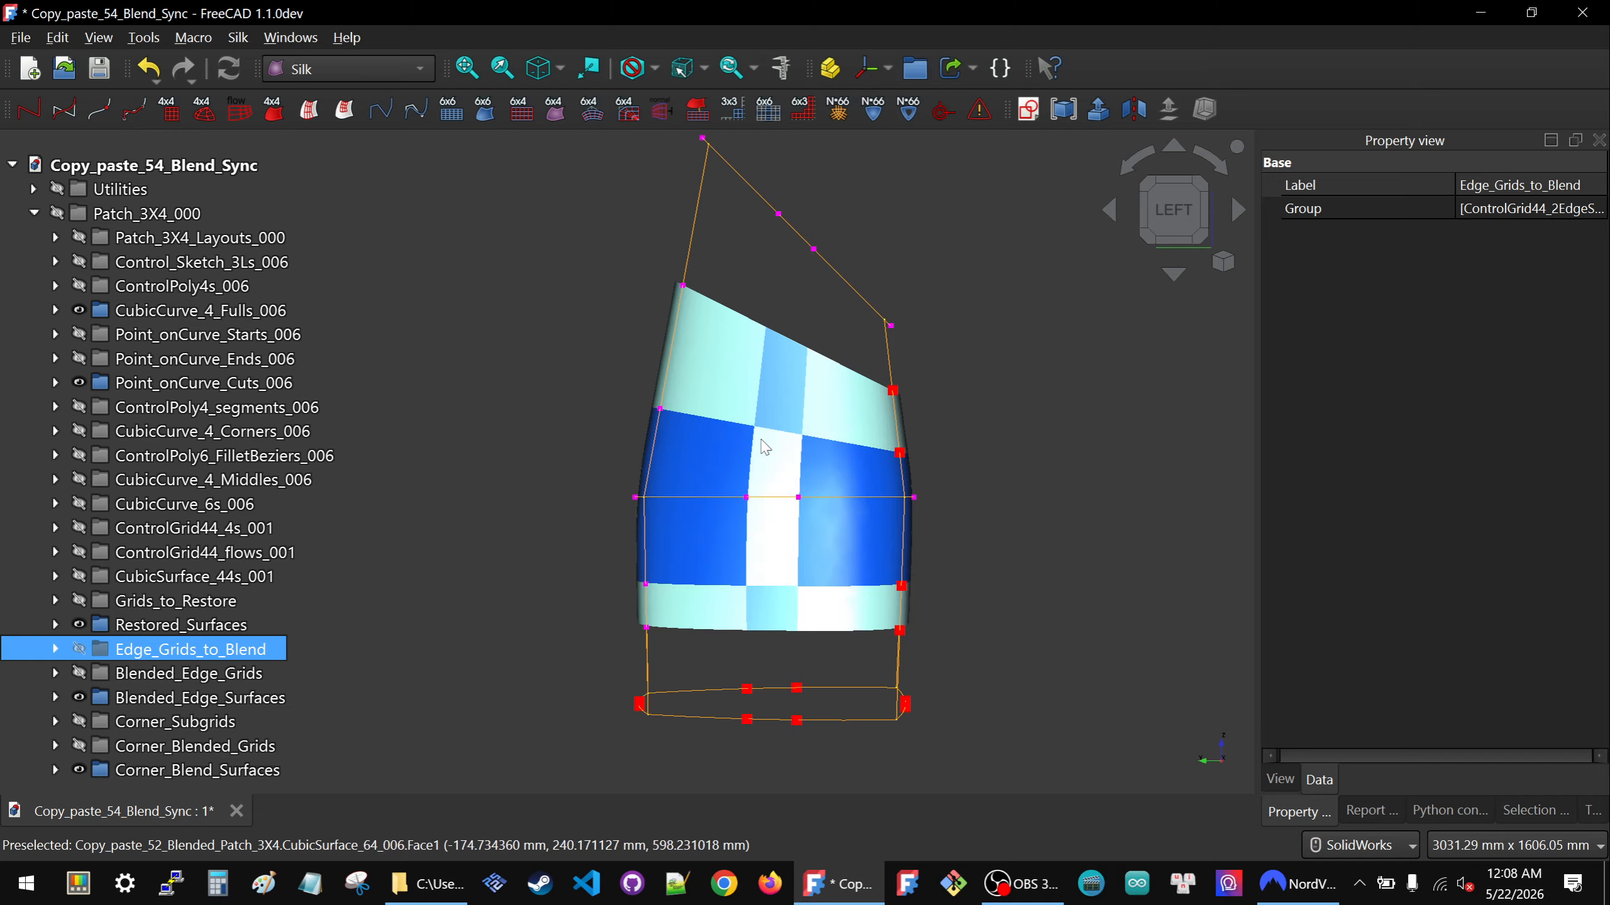
{"action": "middle_click_drag", "start_coordinate": [783, 444], "coordinate": [799, 426]}
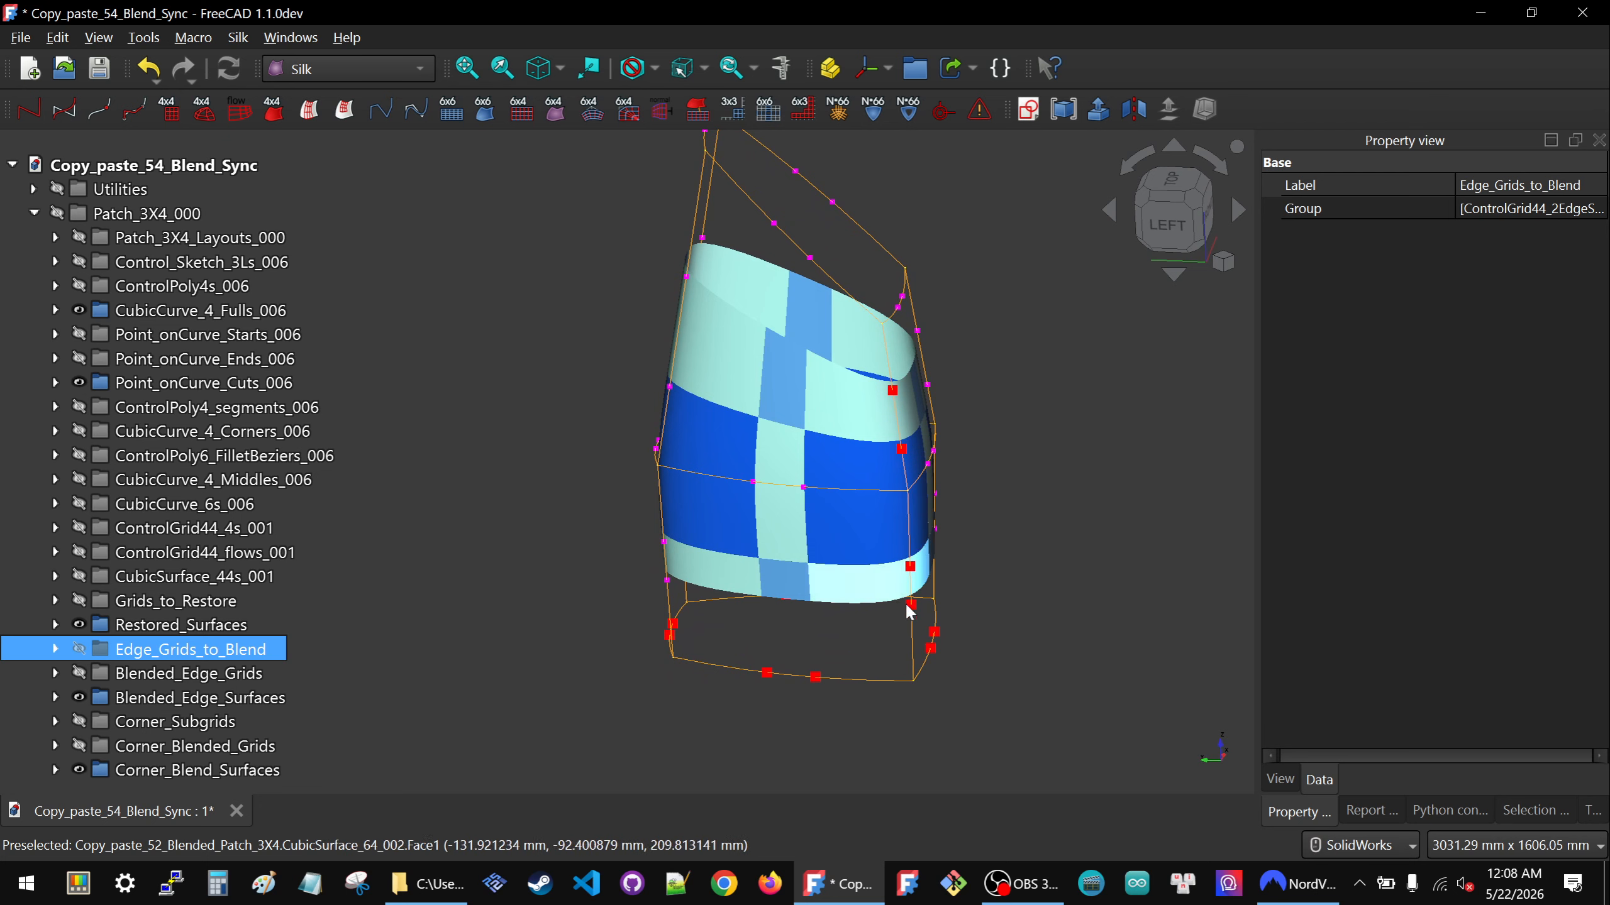
{"action": "middle_click_drag", "start_coordinate": [913, 683], "coordinate": [915, 377]}
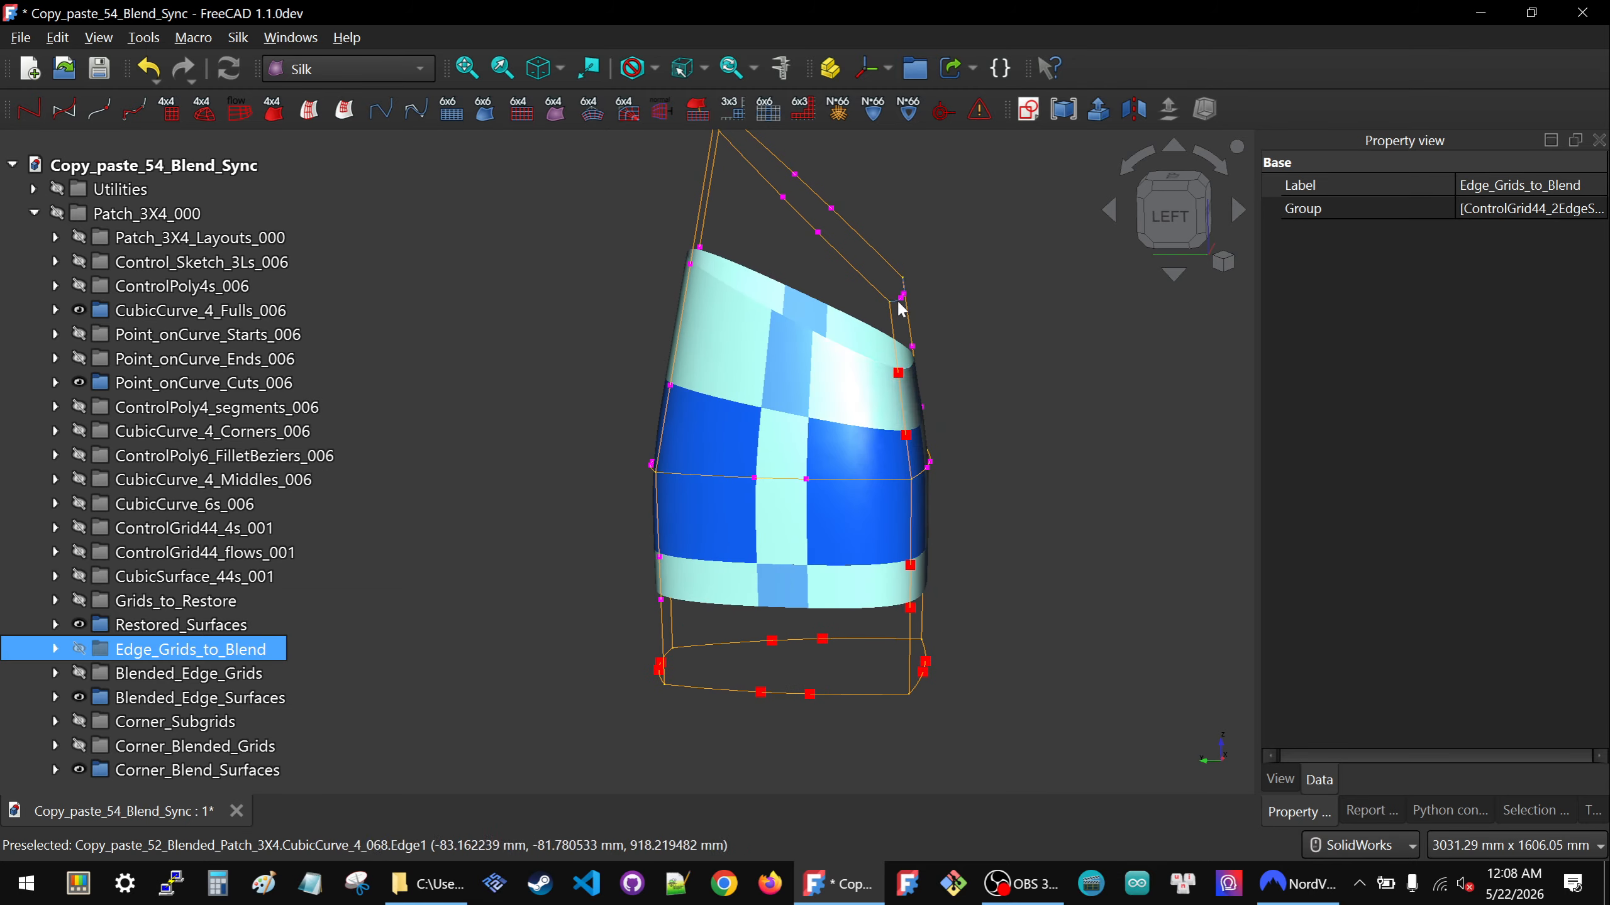
{"action": "middle_click", "coordinate": [856, 432]}
{"action": "left_click", "coordinate": [1171, 217]}
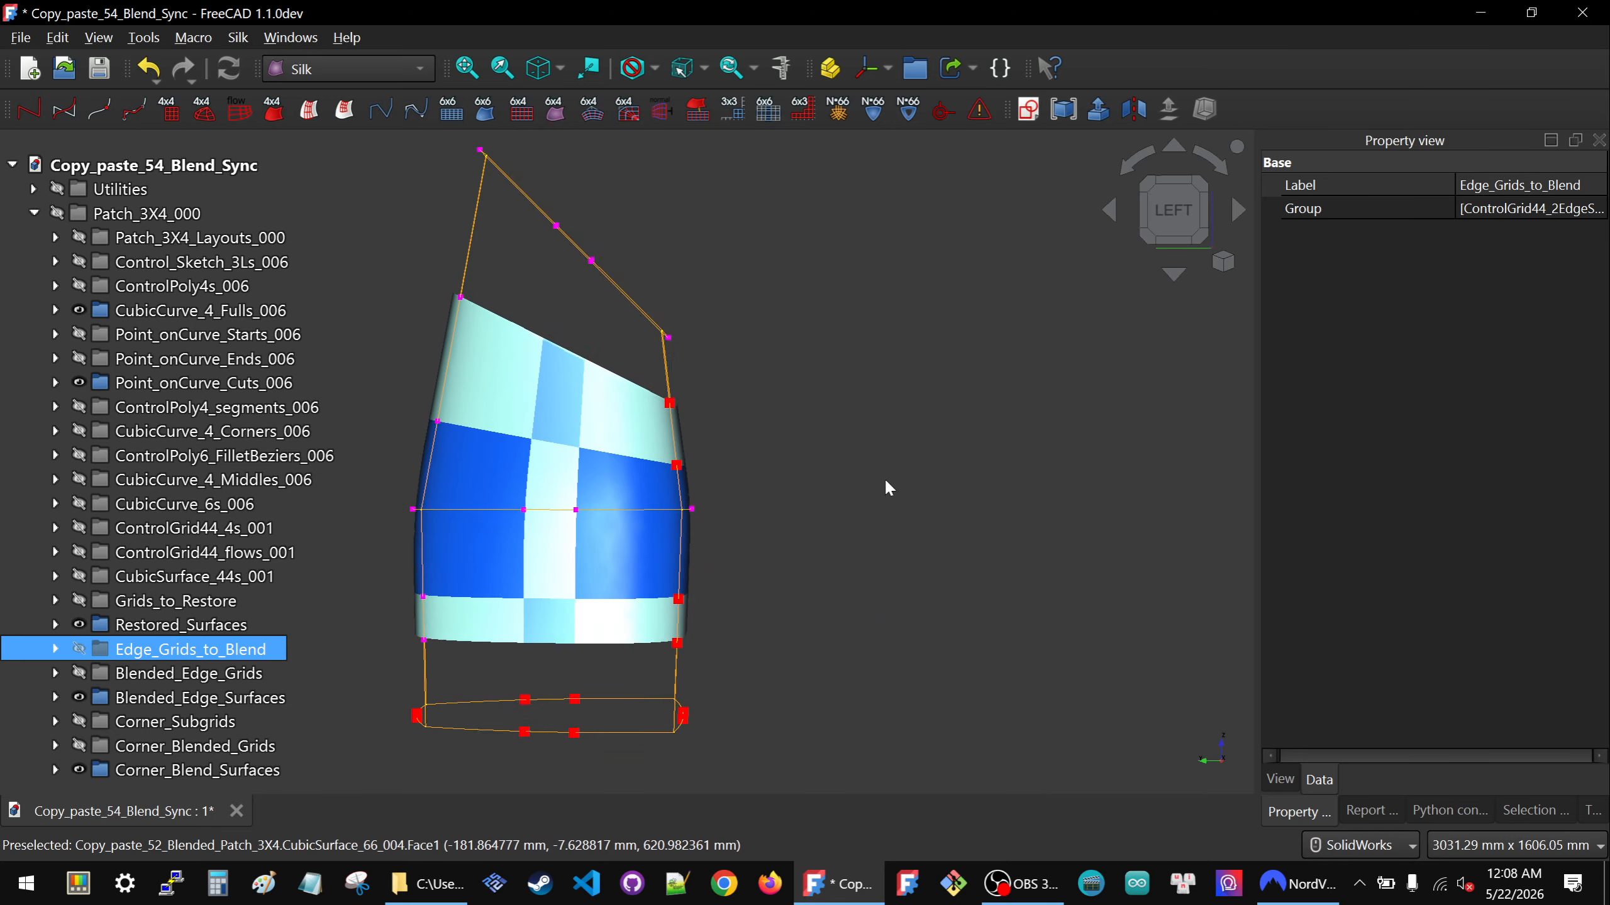
{"action": "scroll", "coordinate": [830, 533], "scroll_direction": "down", "scroll_amount": 3}
{"action": "scroll", "coordinate": [714, 589], "scroll_direction": "up", "scroll_amount": 1}
{"action": "scroll", "coordinate": [718, 596], "scroll_direction": "up", "scroll_amount": 2}
{"action": "middle_click_drag", "start_coordinate": [718, 596], "coordinate": [656, 598]}
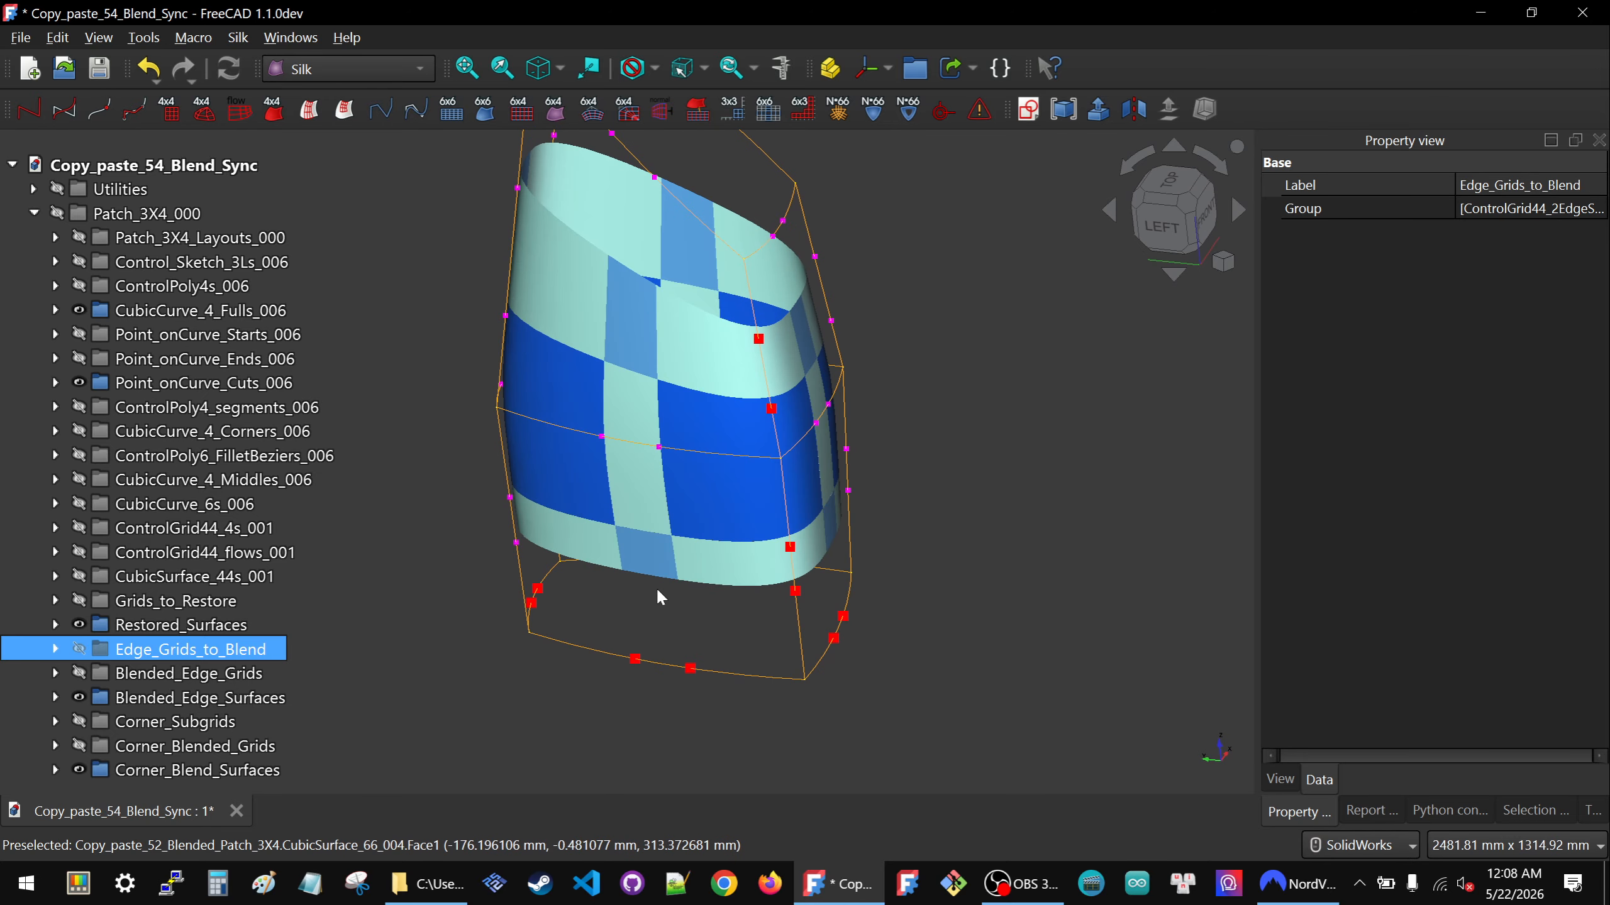
Set the u parameter of Point_onCurve_Cut_end_021_leader to 0.2 as a test and return it to 0.6.
{"action": "left_click", "coordinate": [797, 595]}
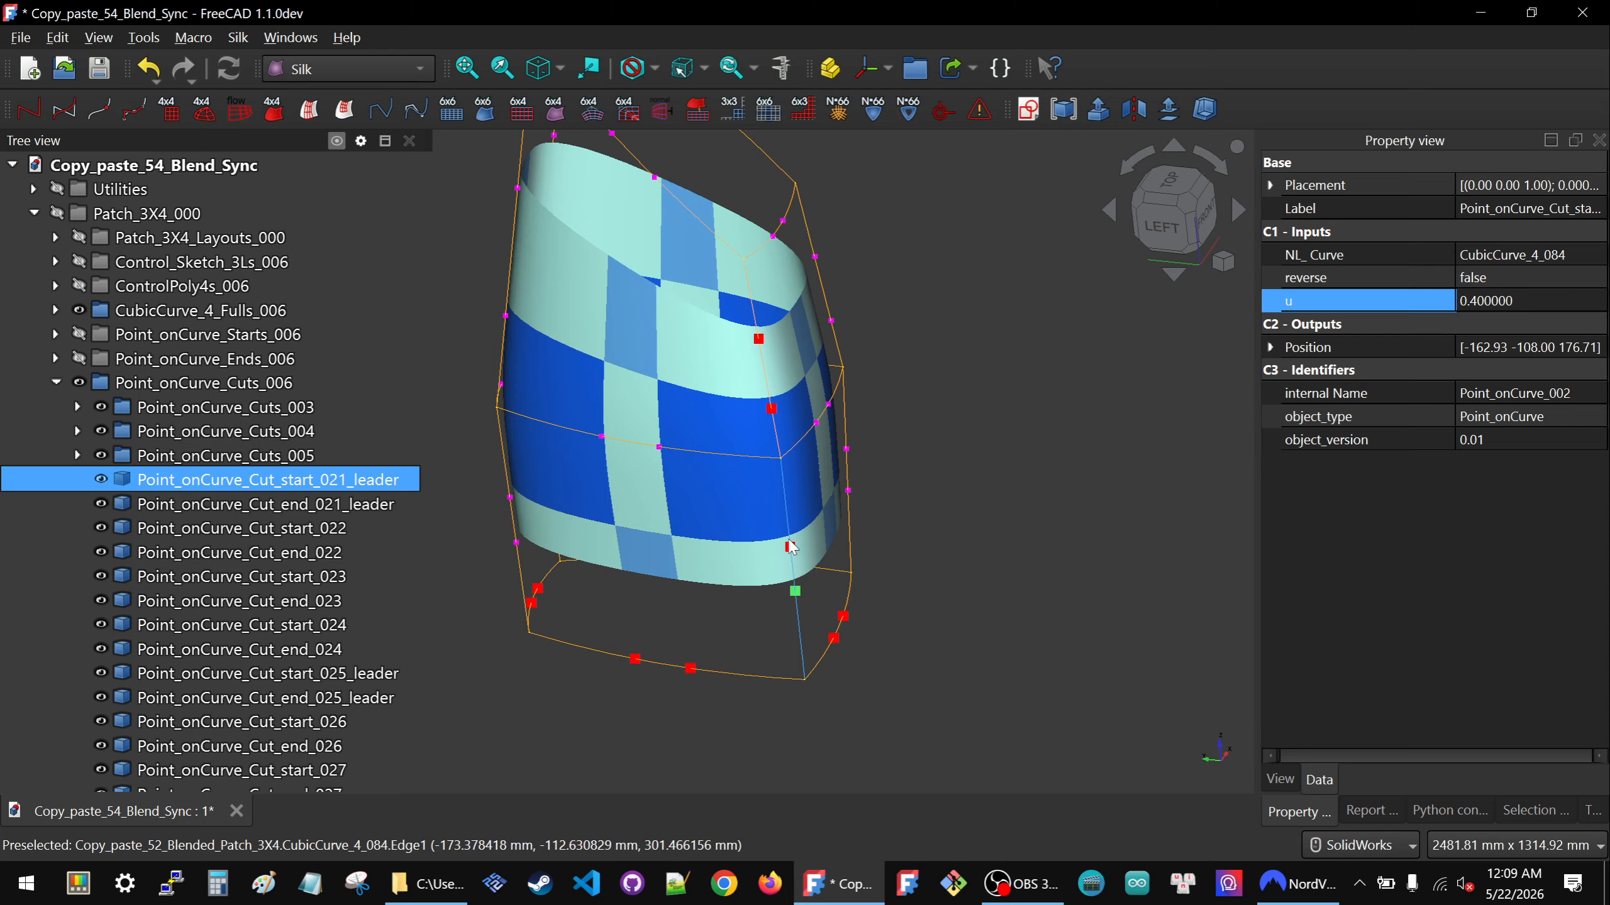
{"action": "left_click", "coordinate": [323, 505]}
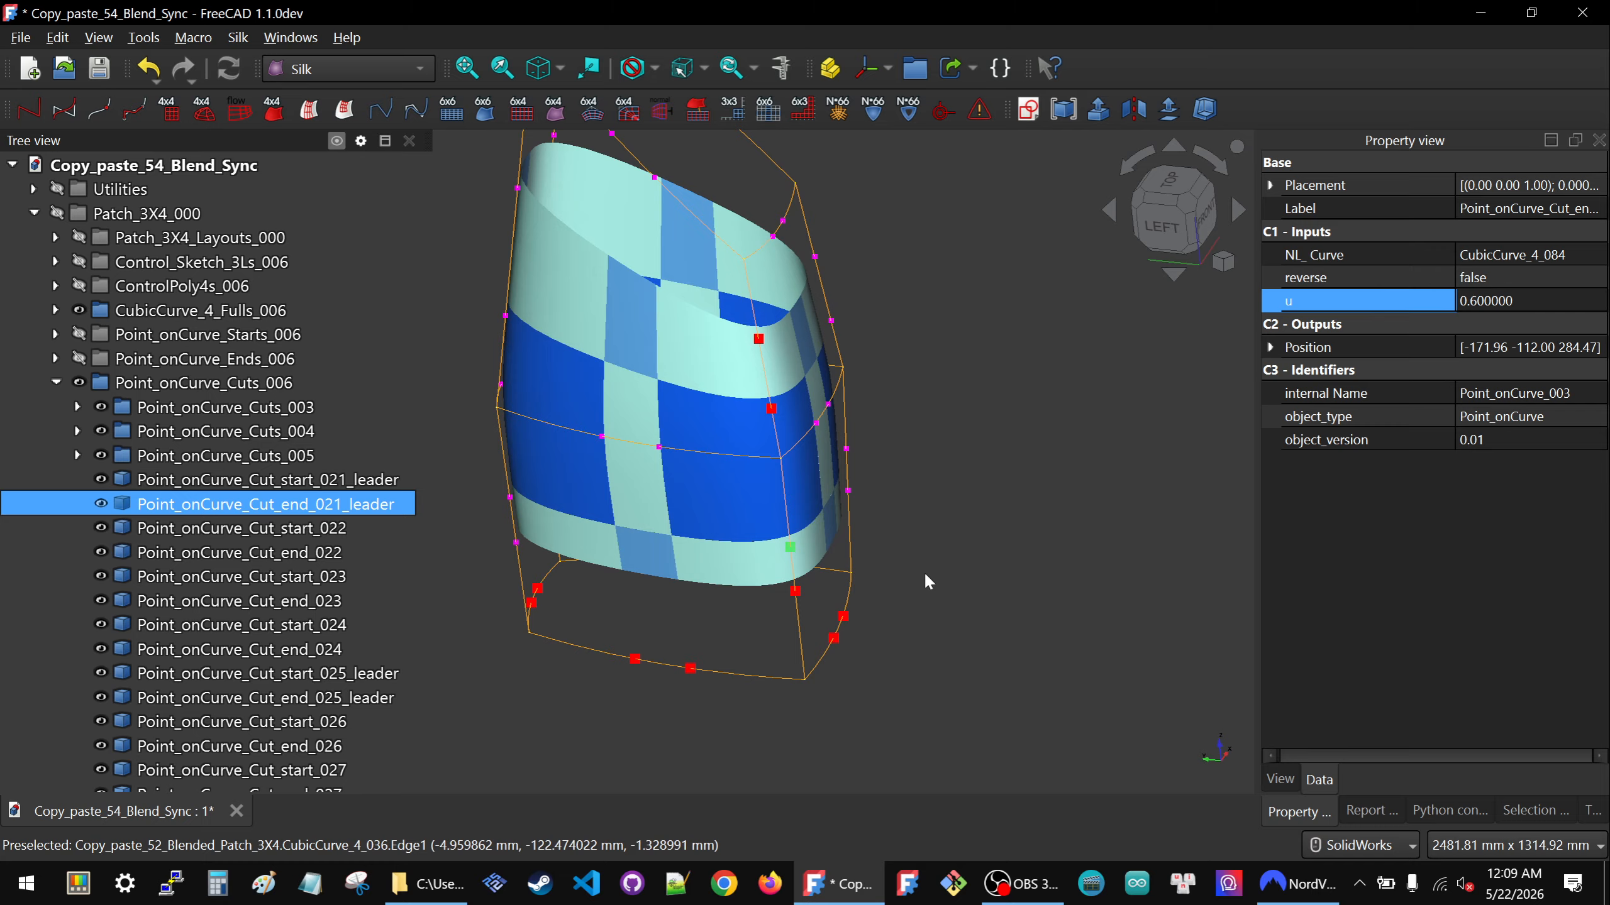
{"action": "left_click", "coordinate": [1529, 298]}
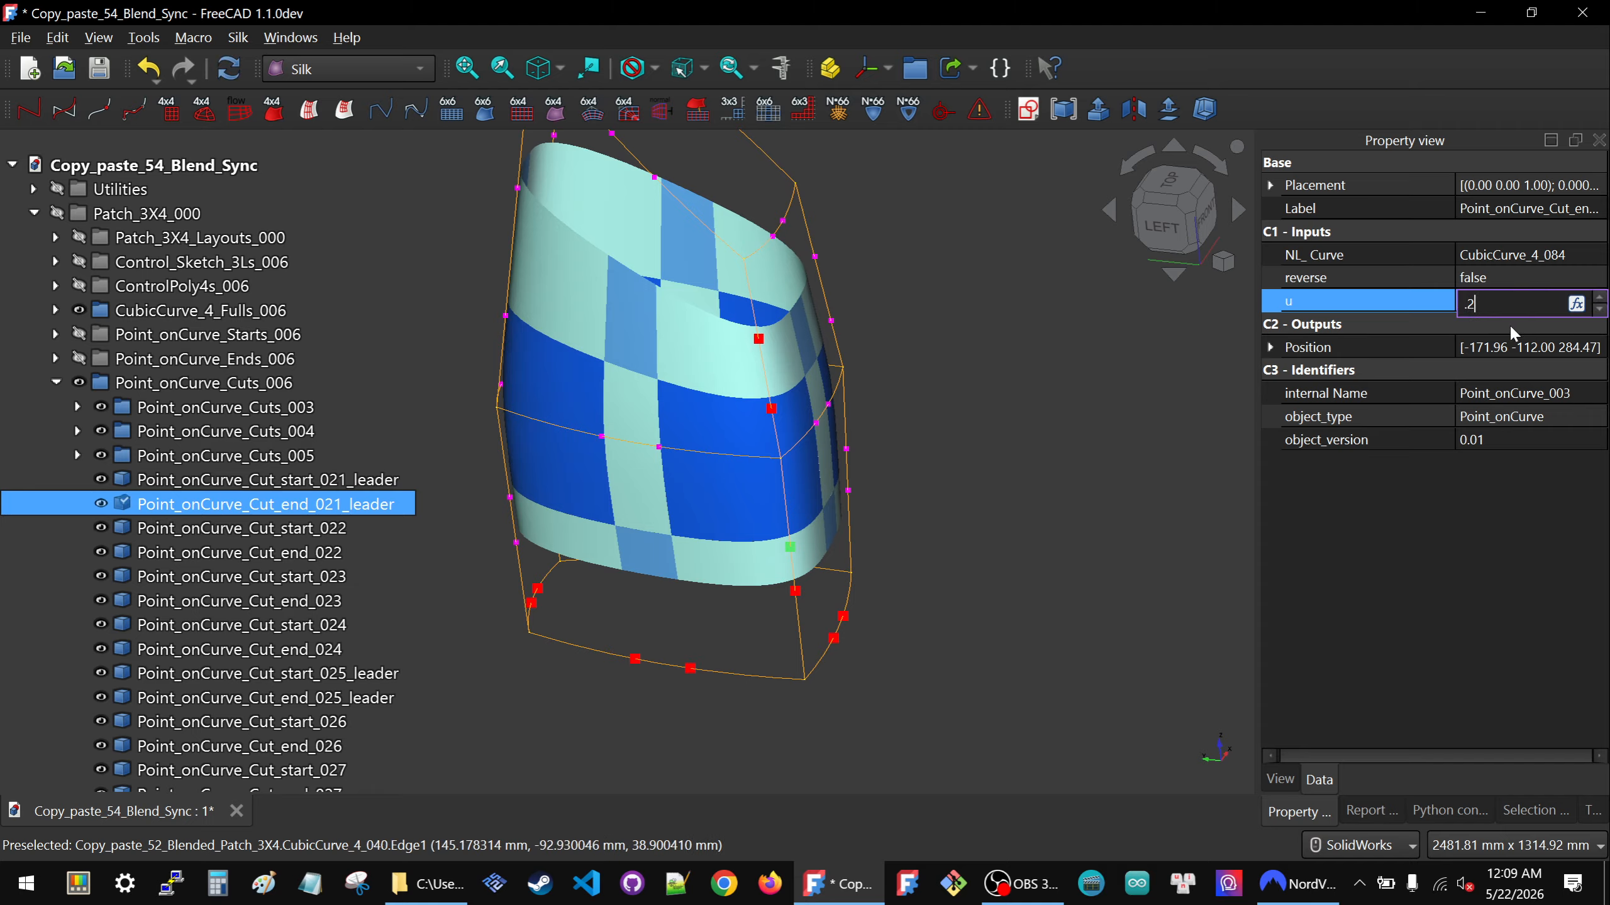
{"action": "key", "text": "Return"}
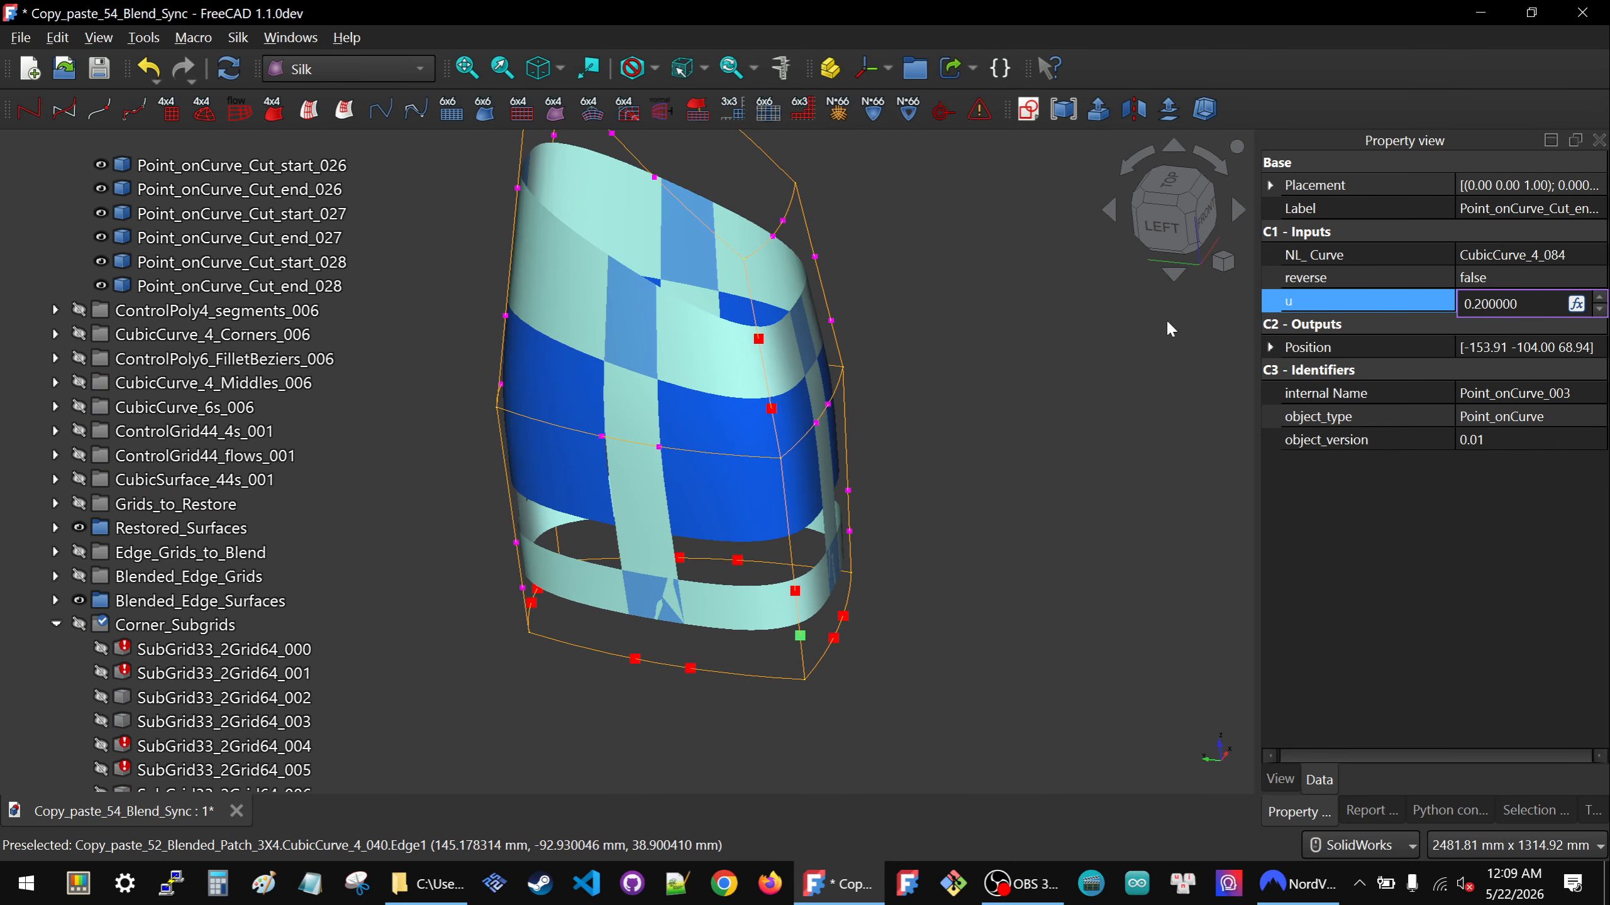
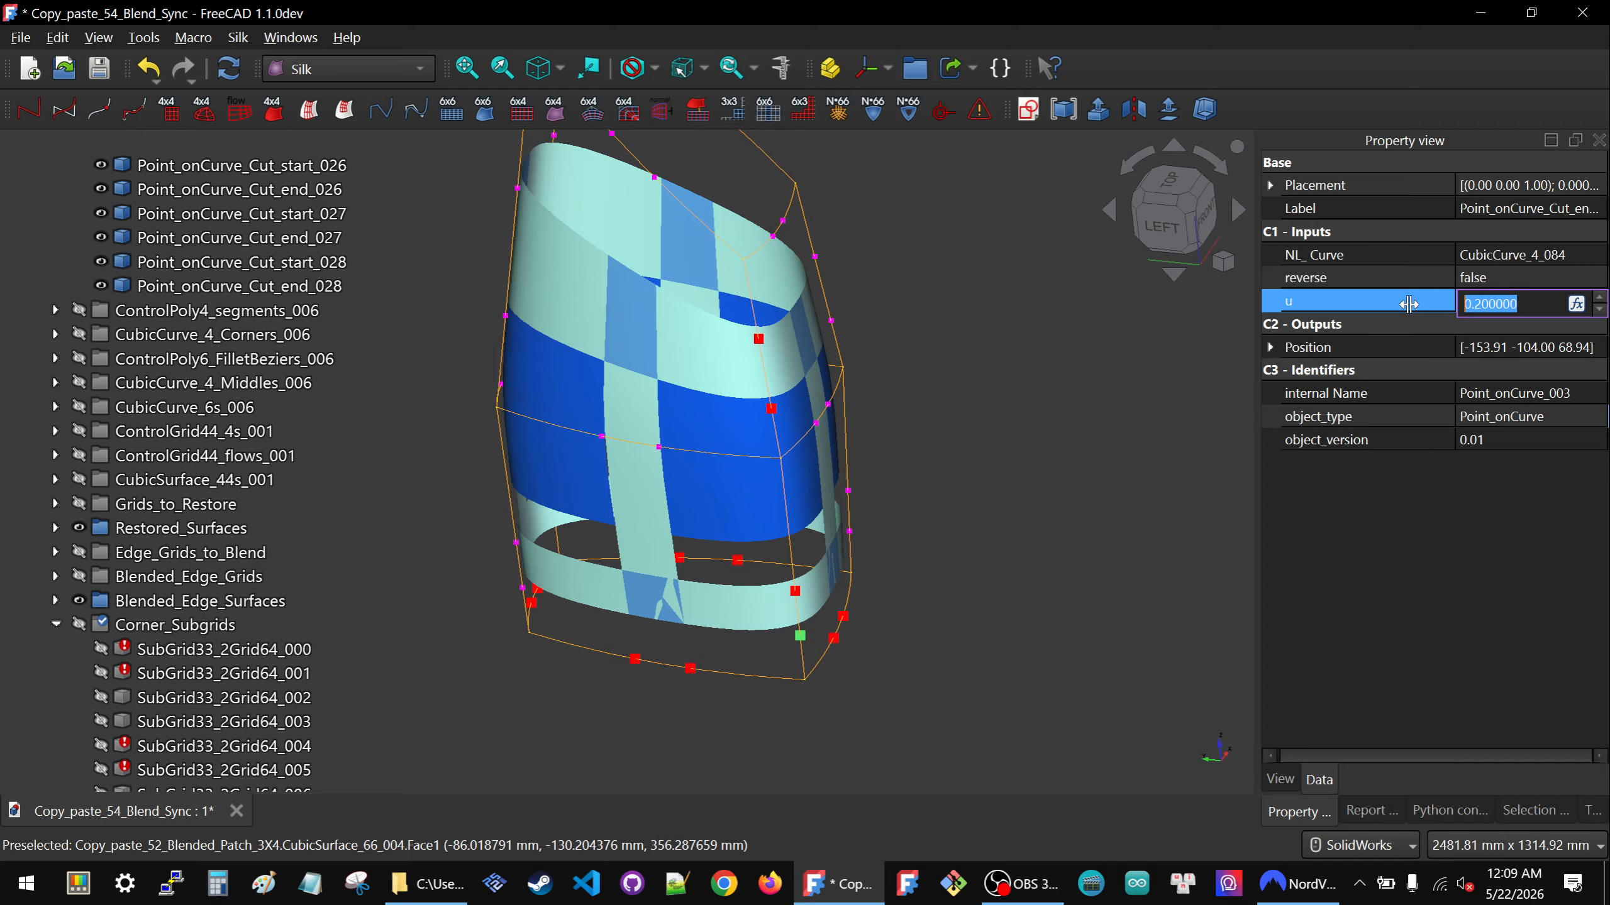
{"action": "key", "text": "Return"}
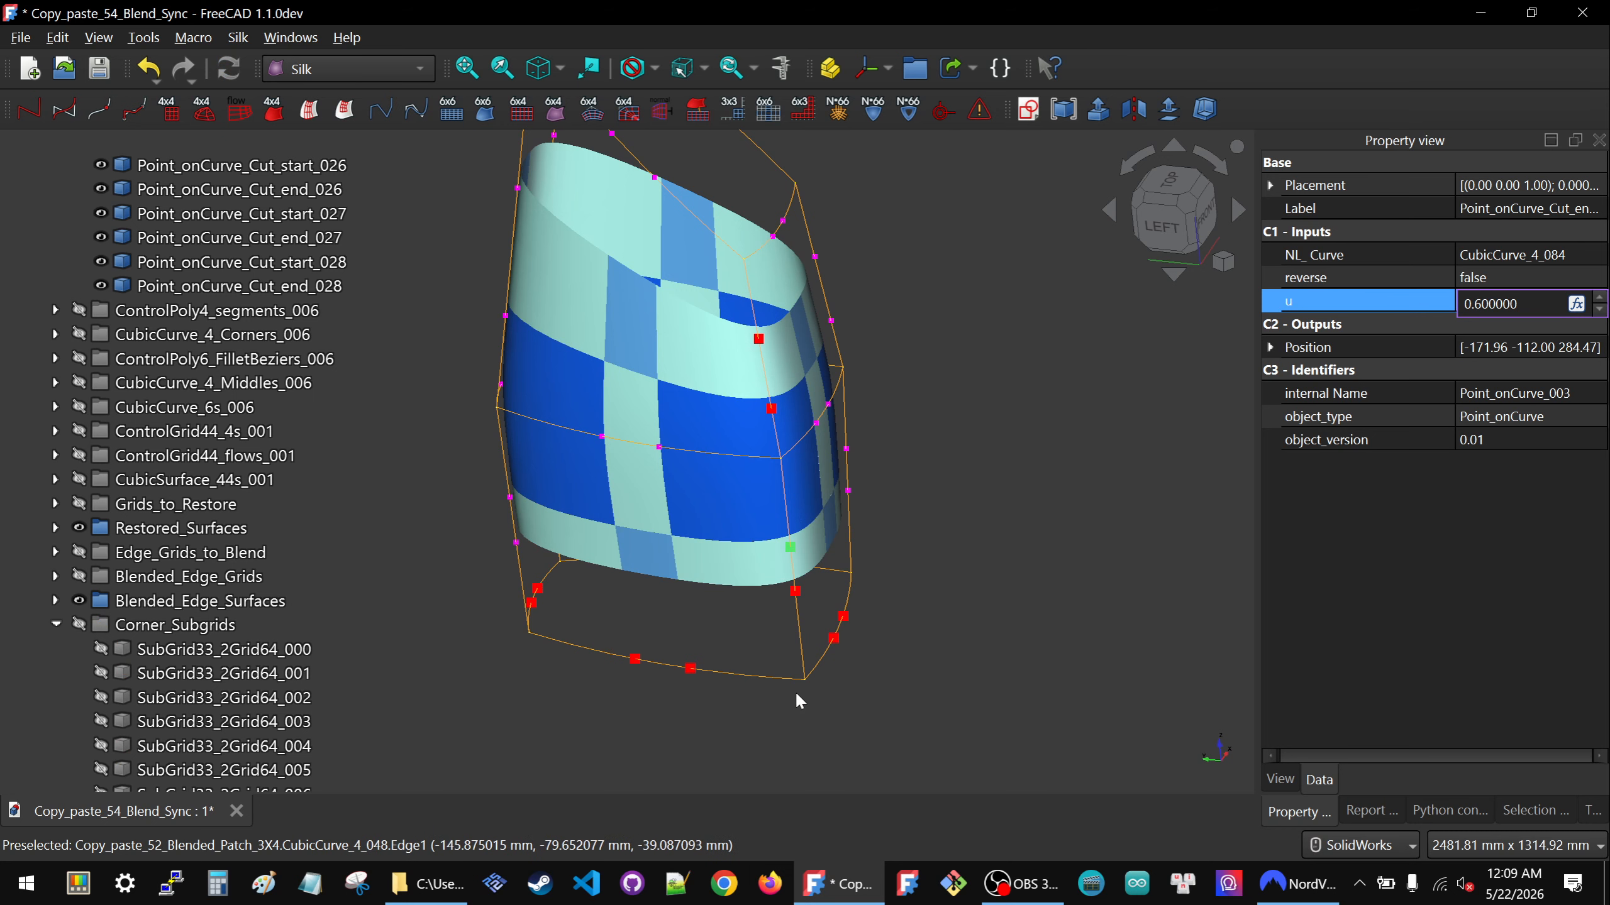
Set the u parameter of Point_onCurve_Cut_start_021_leader to 0.1.
{"action": "left_click", "coordinate": [796, 591]}
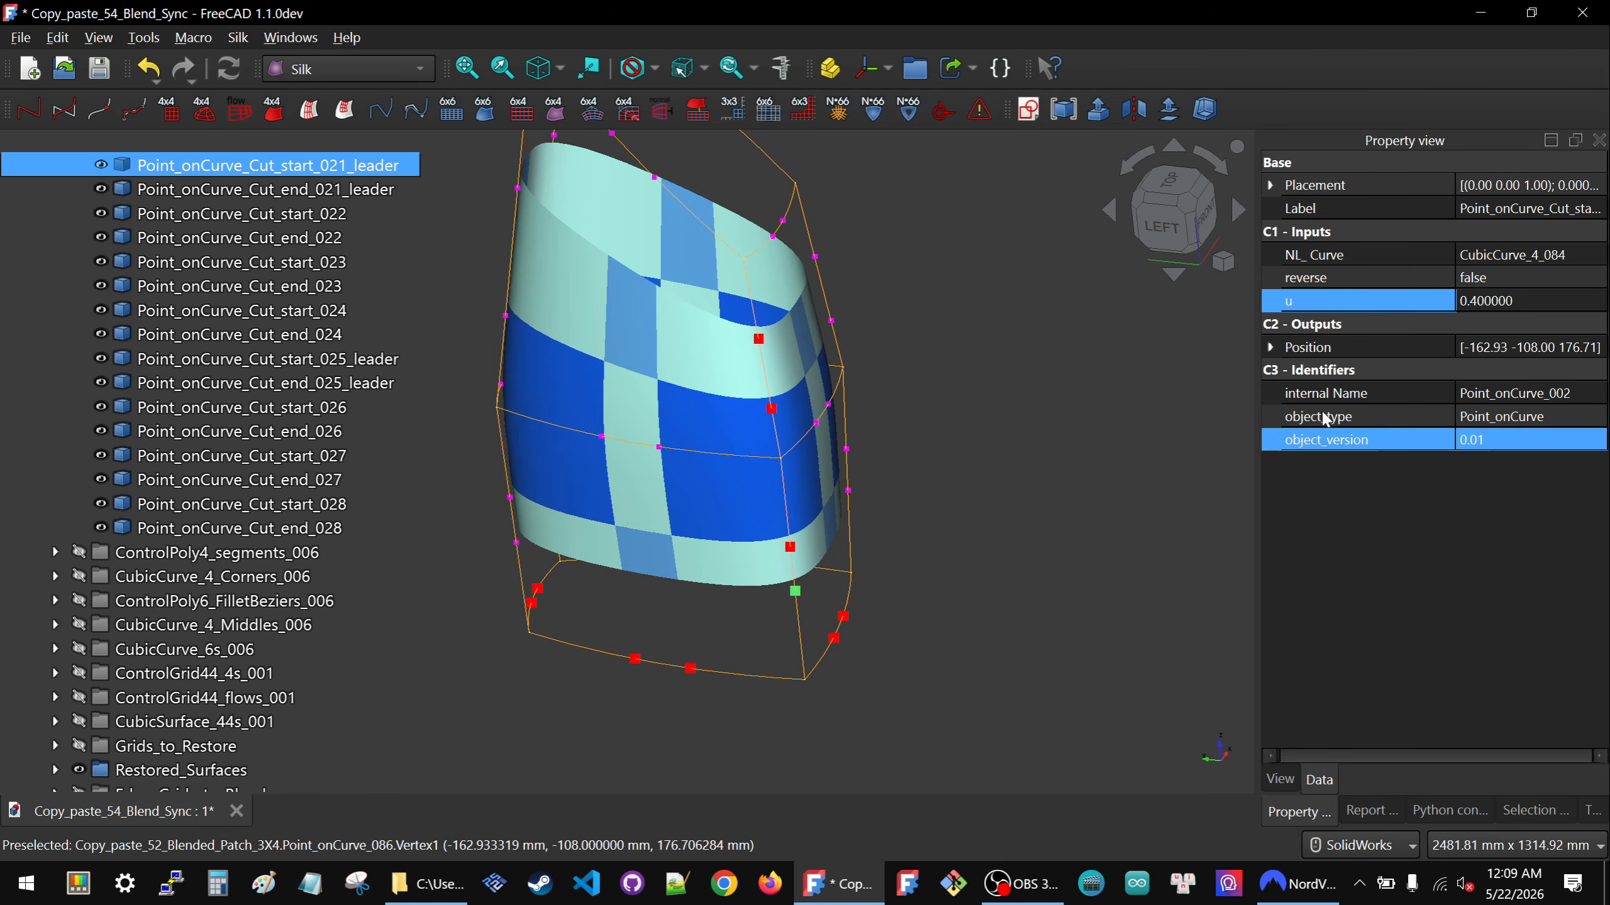
{"action": "left_click", "coordinate": [1531, 302]}
{"action": "left_click", "coordinate": [1542, 305]}
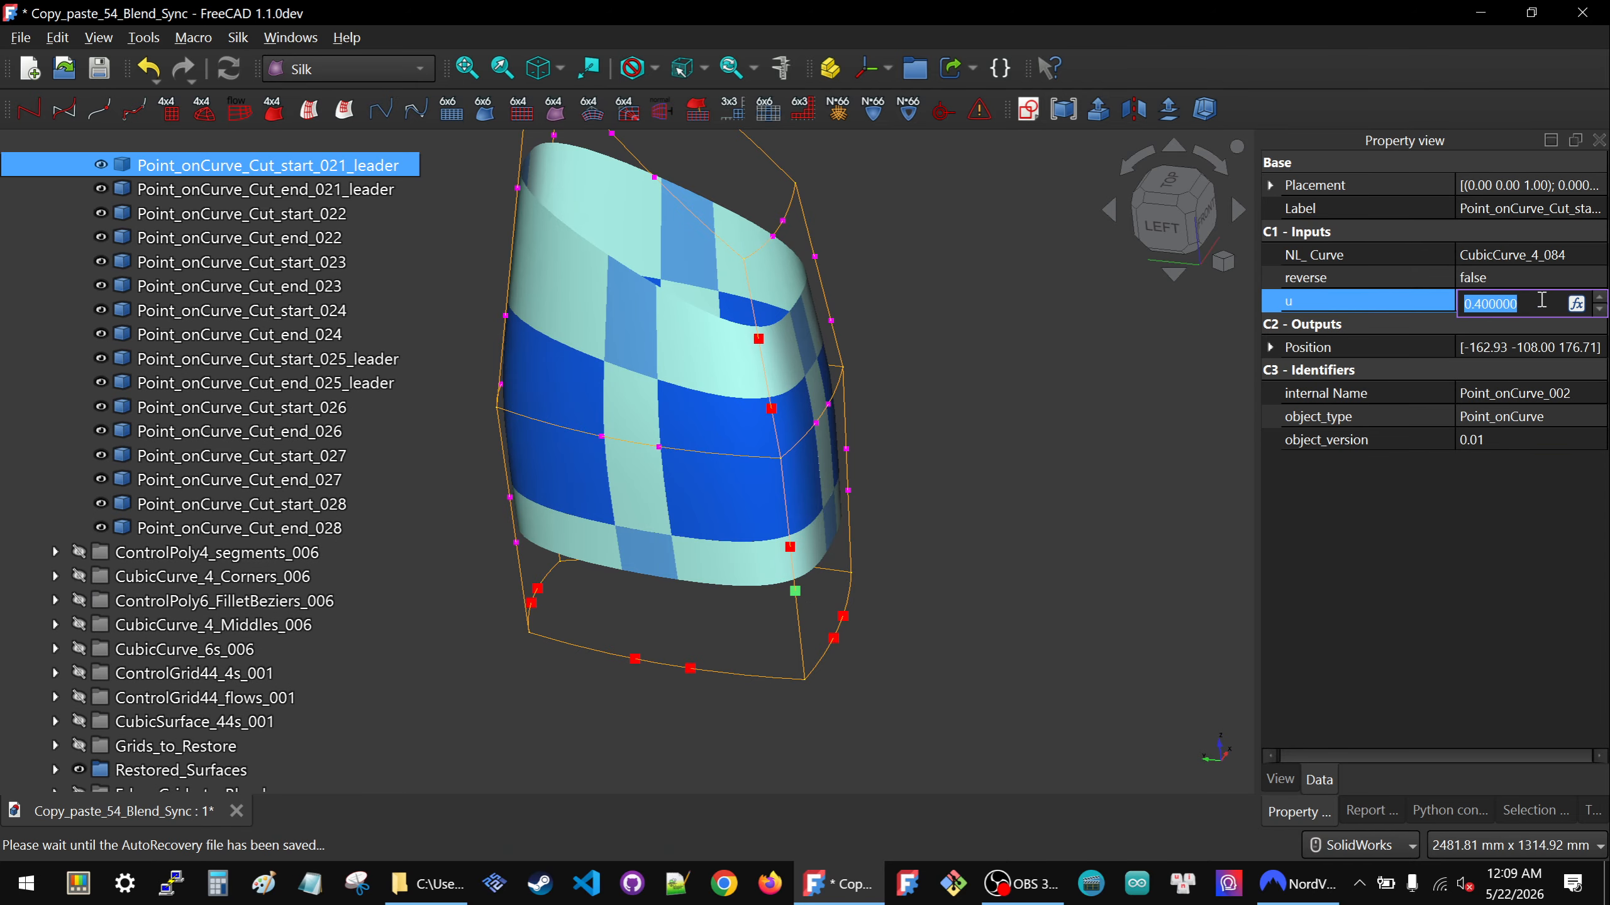
{"action": "key", "text": "Return"}
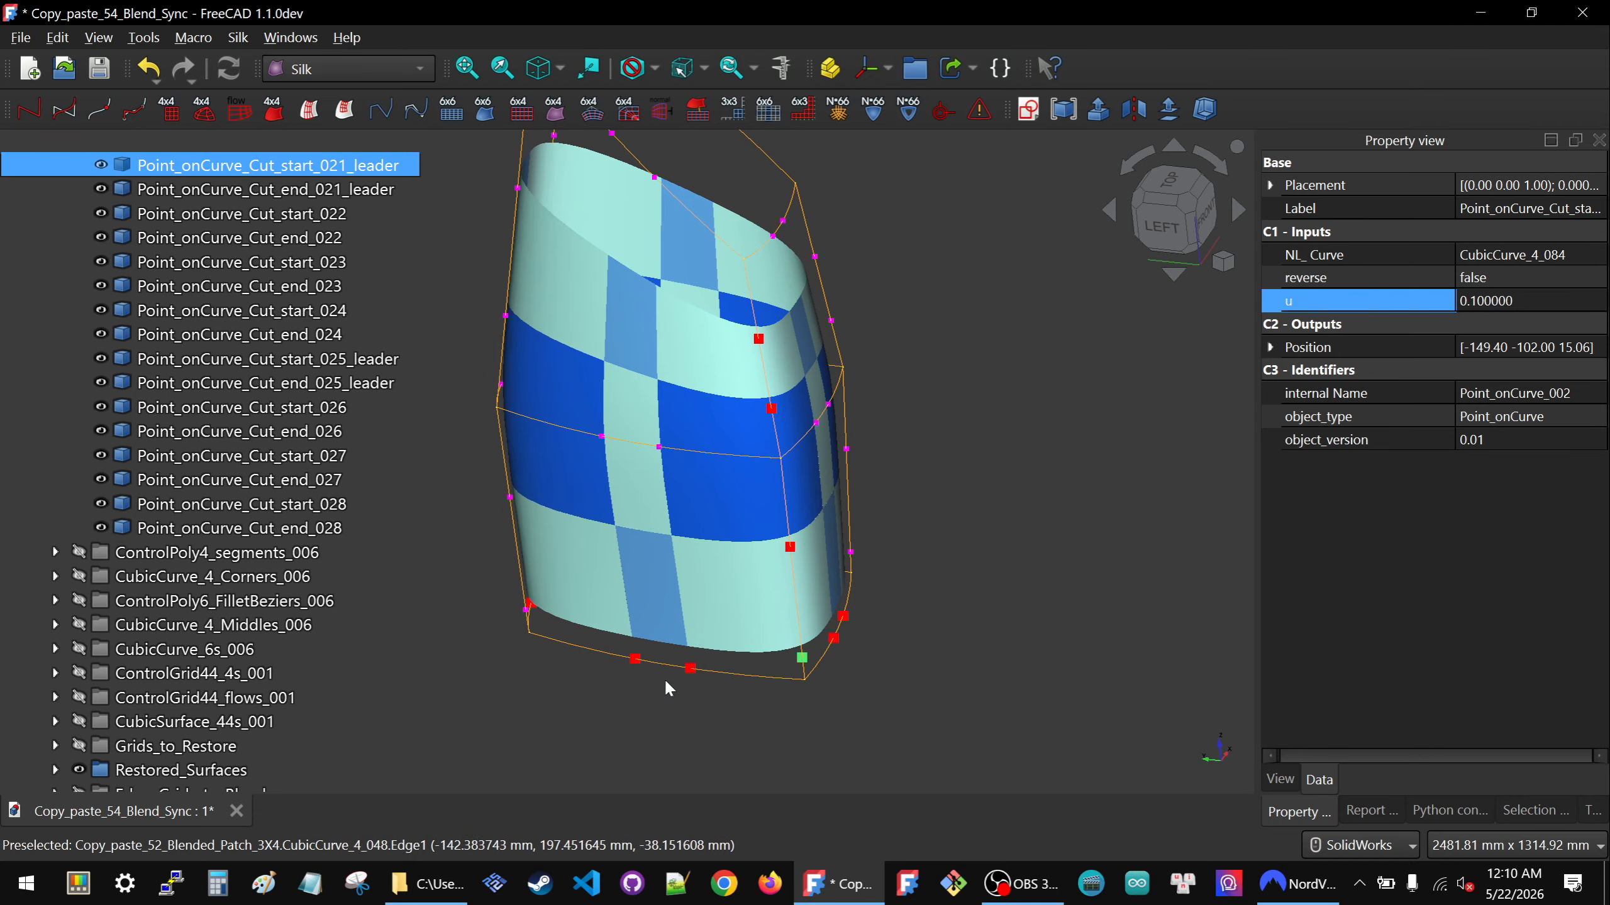
Set the u parameter of Point_onCurve_Cut_start_021_leader to 0.05.
{"action": "left_click", "coordinate": [1526, 302]}
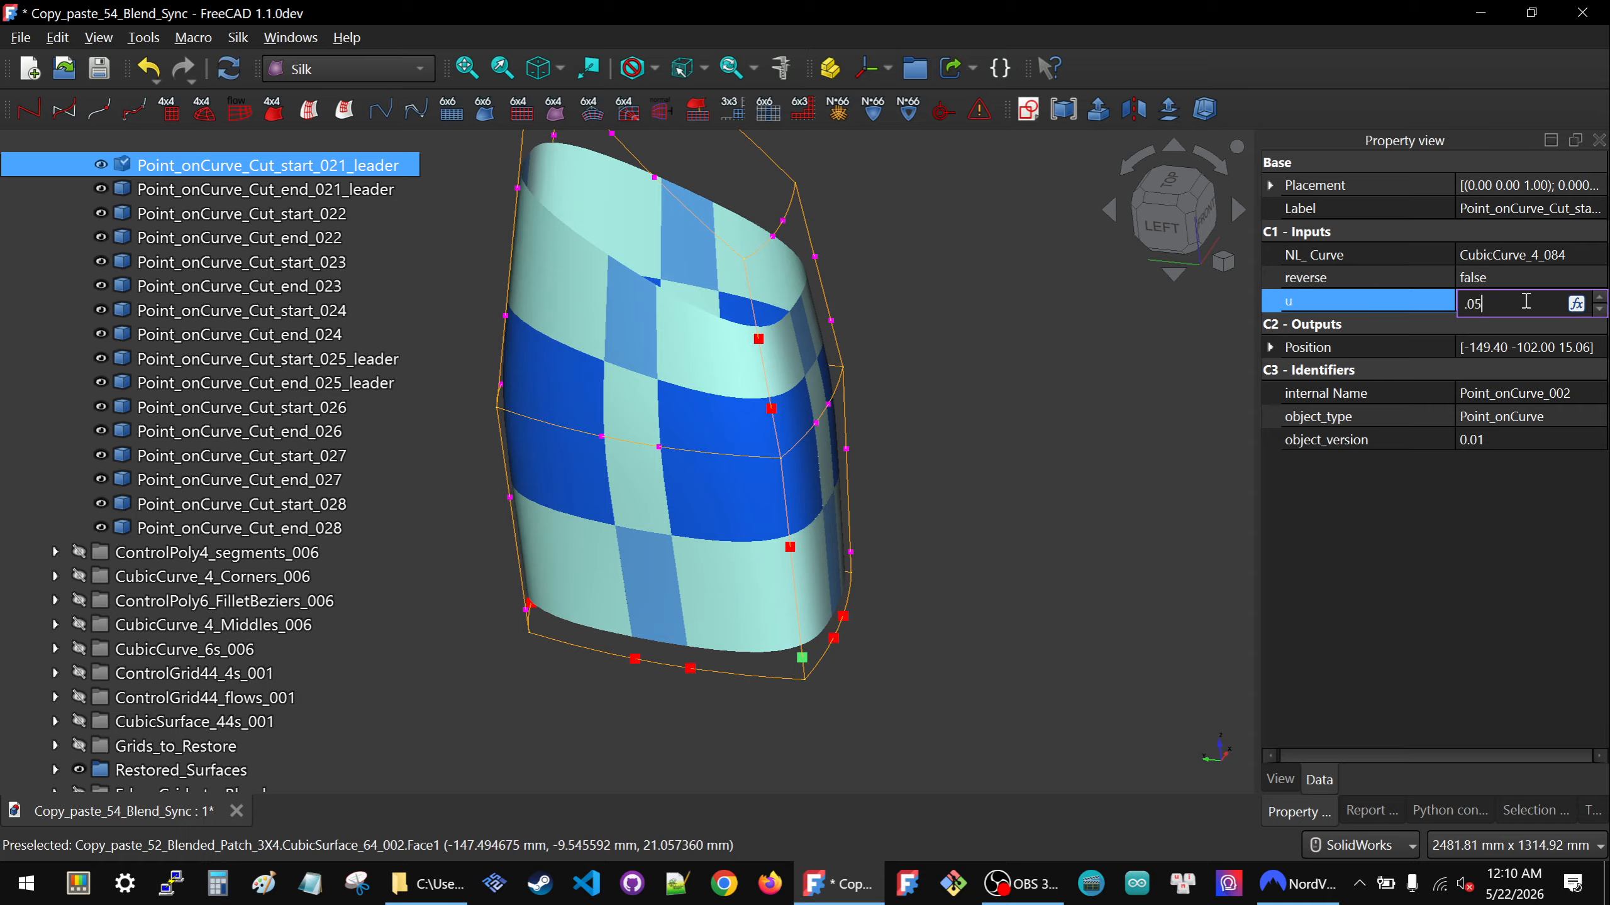
{"action": "type", "text": ".05"}
{"action": "key", "text": "Return"}
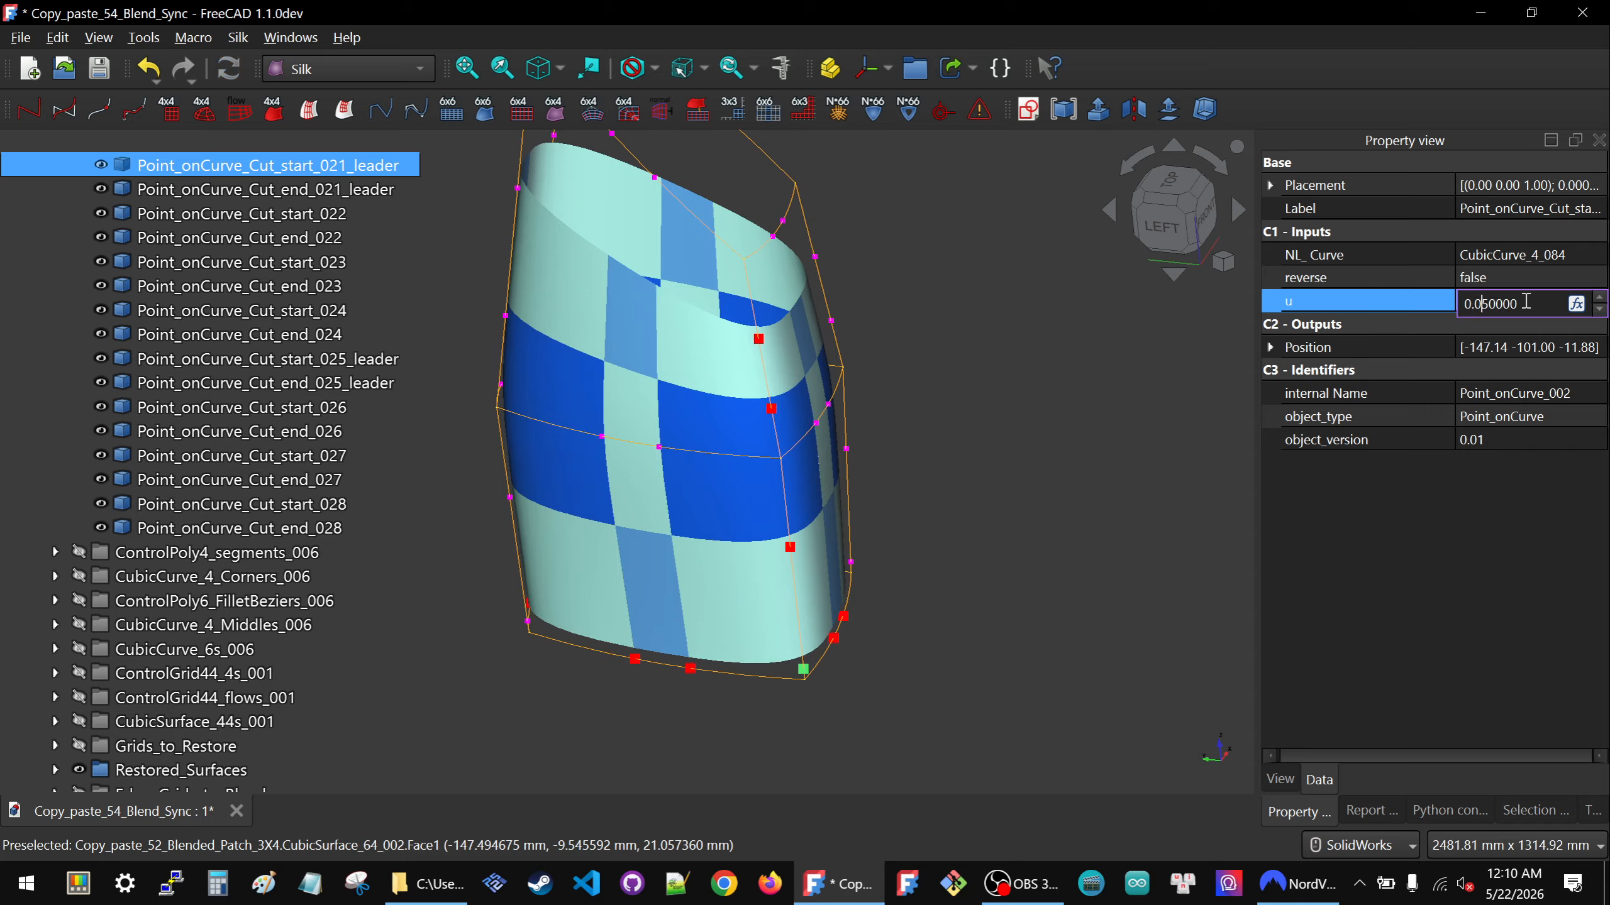
Check the surfaces in the left view and set the u parameter of Point_onCurve_Cut_end_021_leader to 0.25.
{"action": "left_click", "coordinate": [1171, 235]}
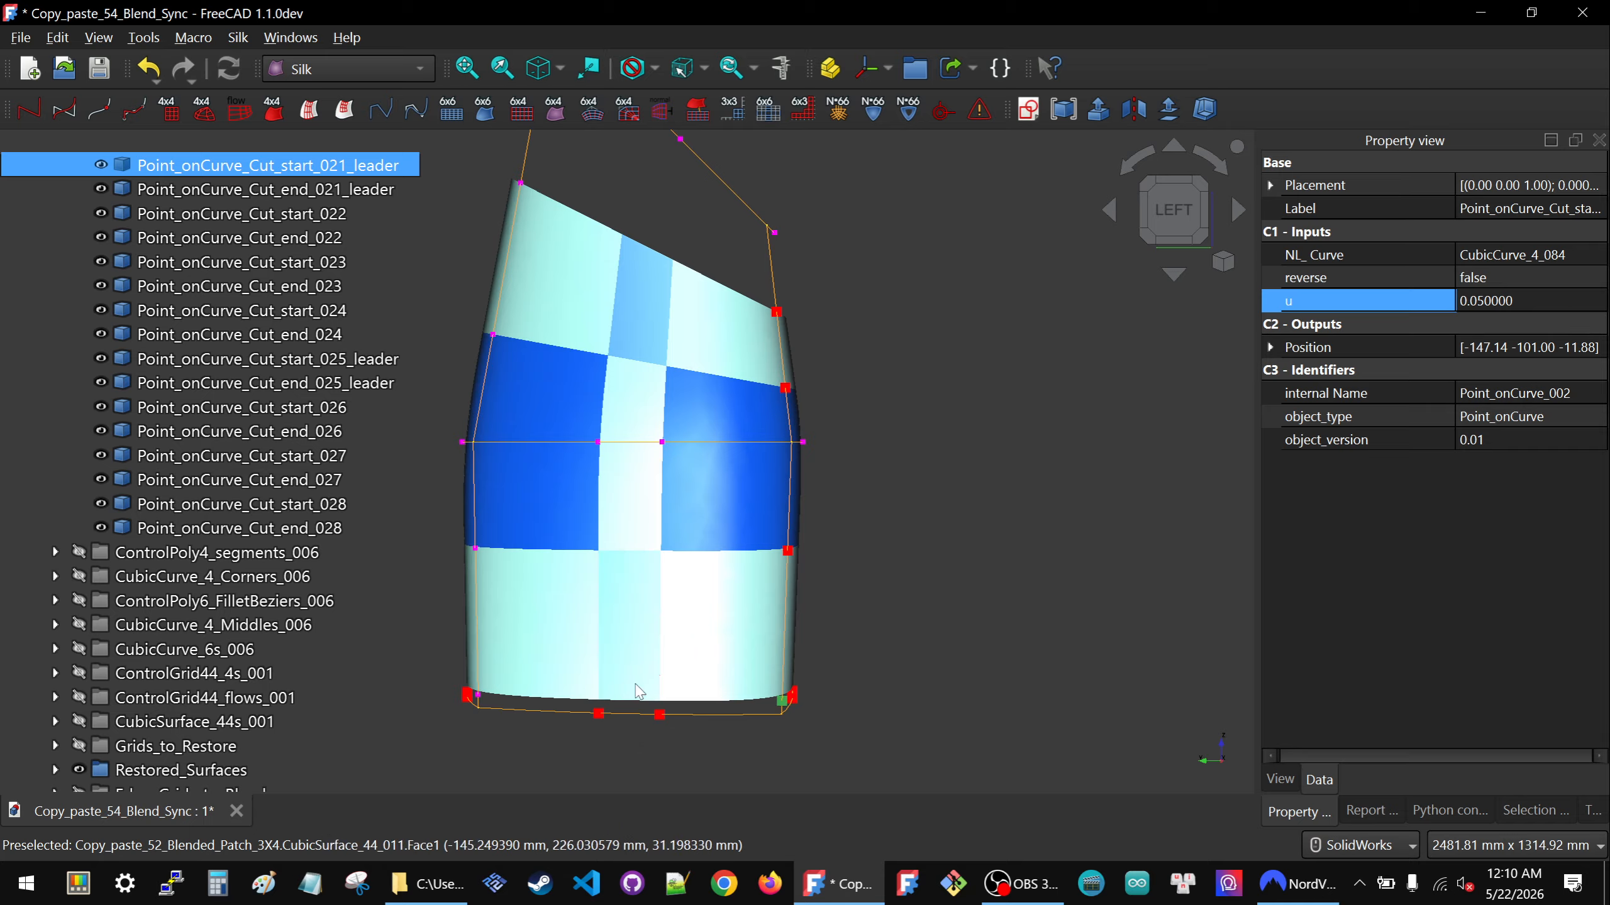
{"action": "mouse_move", "coordinate": [737, 603]}
{"action": "middle_mouse_down"}
{"action": "mouse_move", "coordinate": [692, 629]}
{"action": "mouse_move", "coordinate": [709, 655]}
{"action": "middle_mouse_up"}
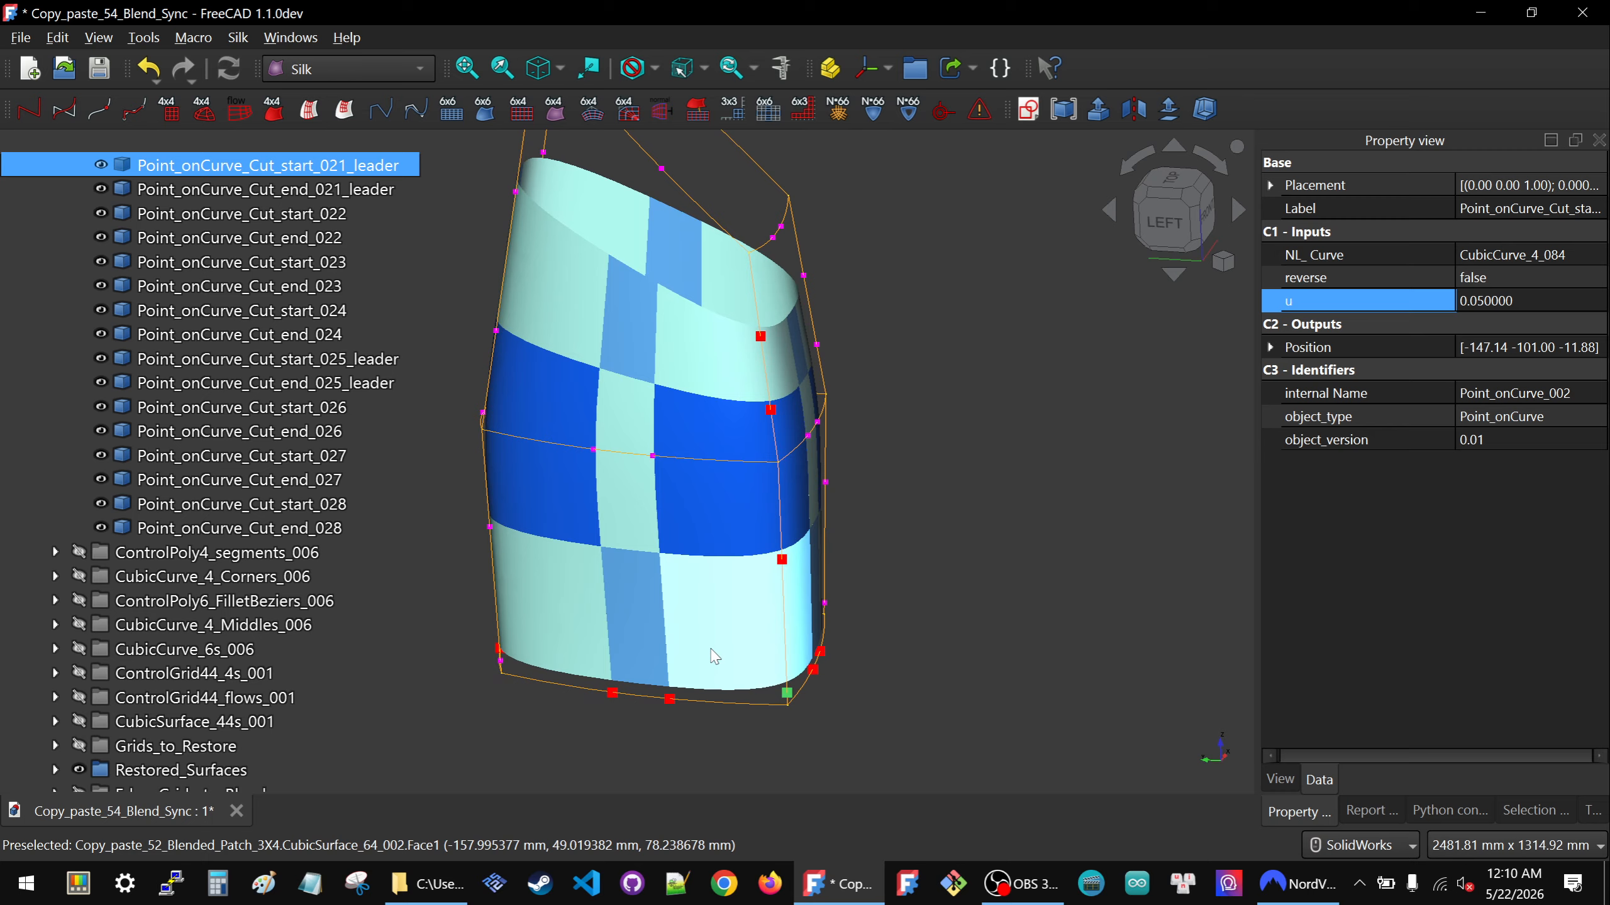
{"action": "left_click", "coordinate": [783, 561]}
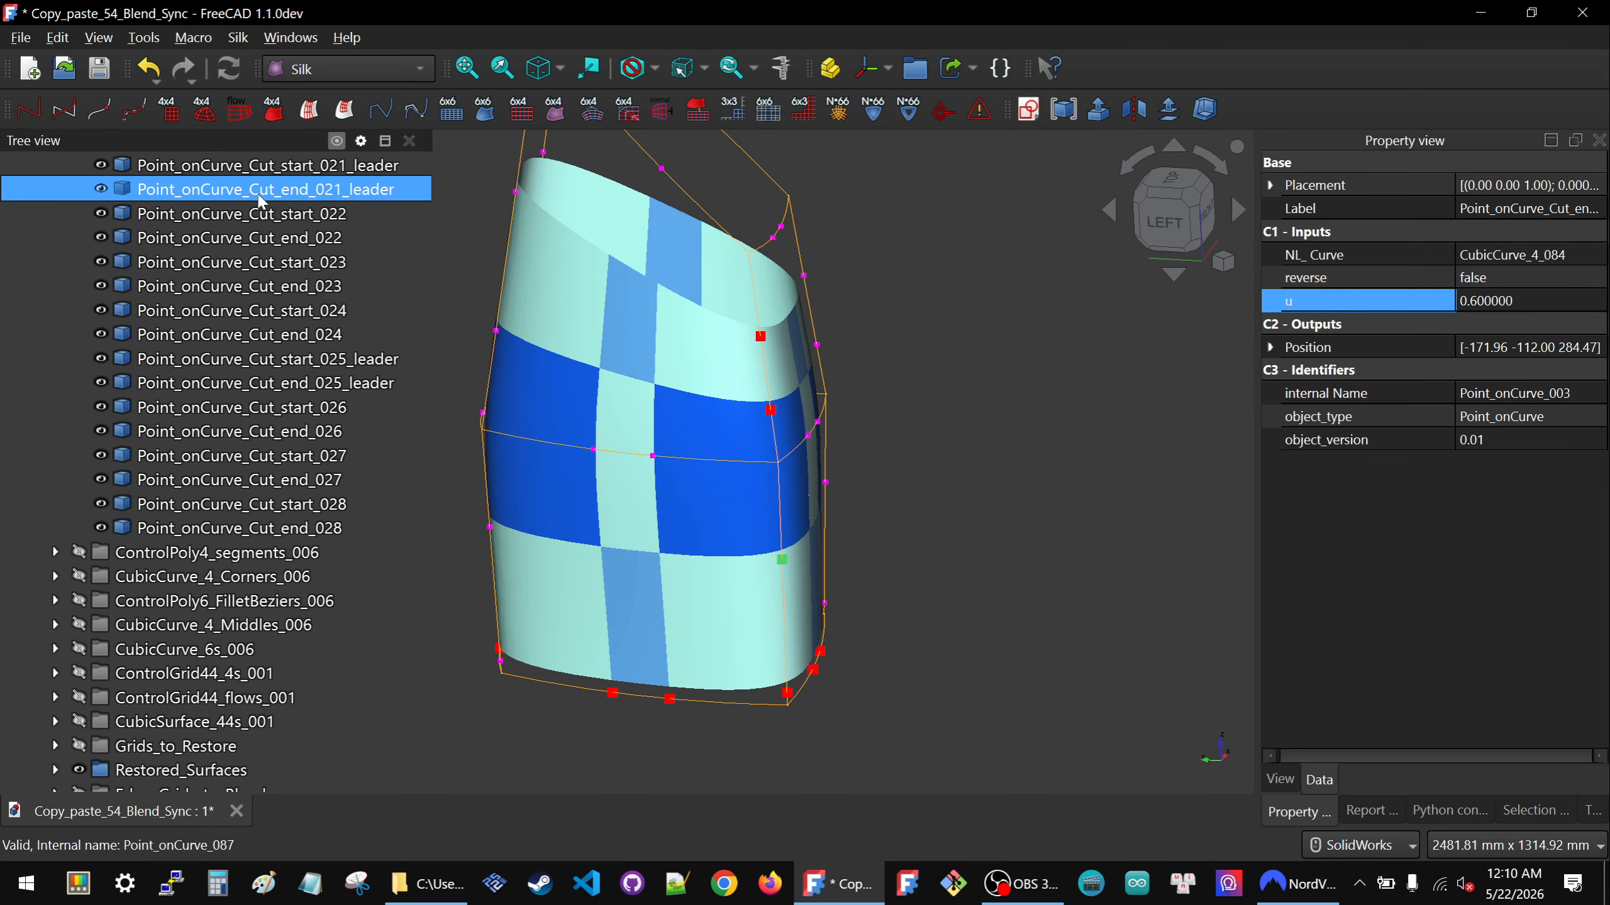
{"action": "left_click", "coordinate": [1530, 302]}
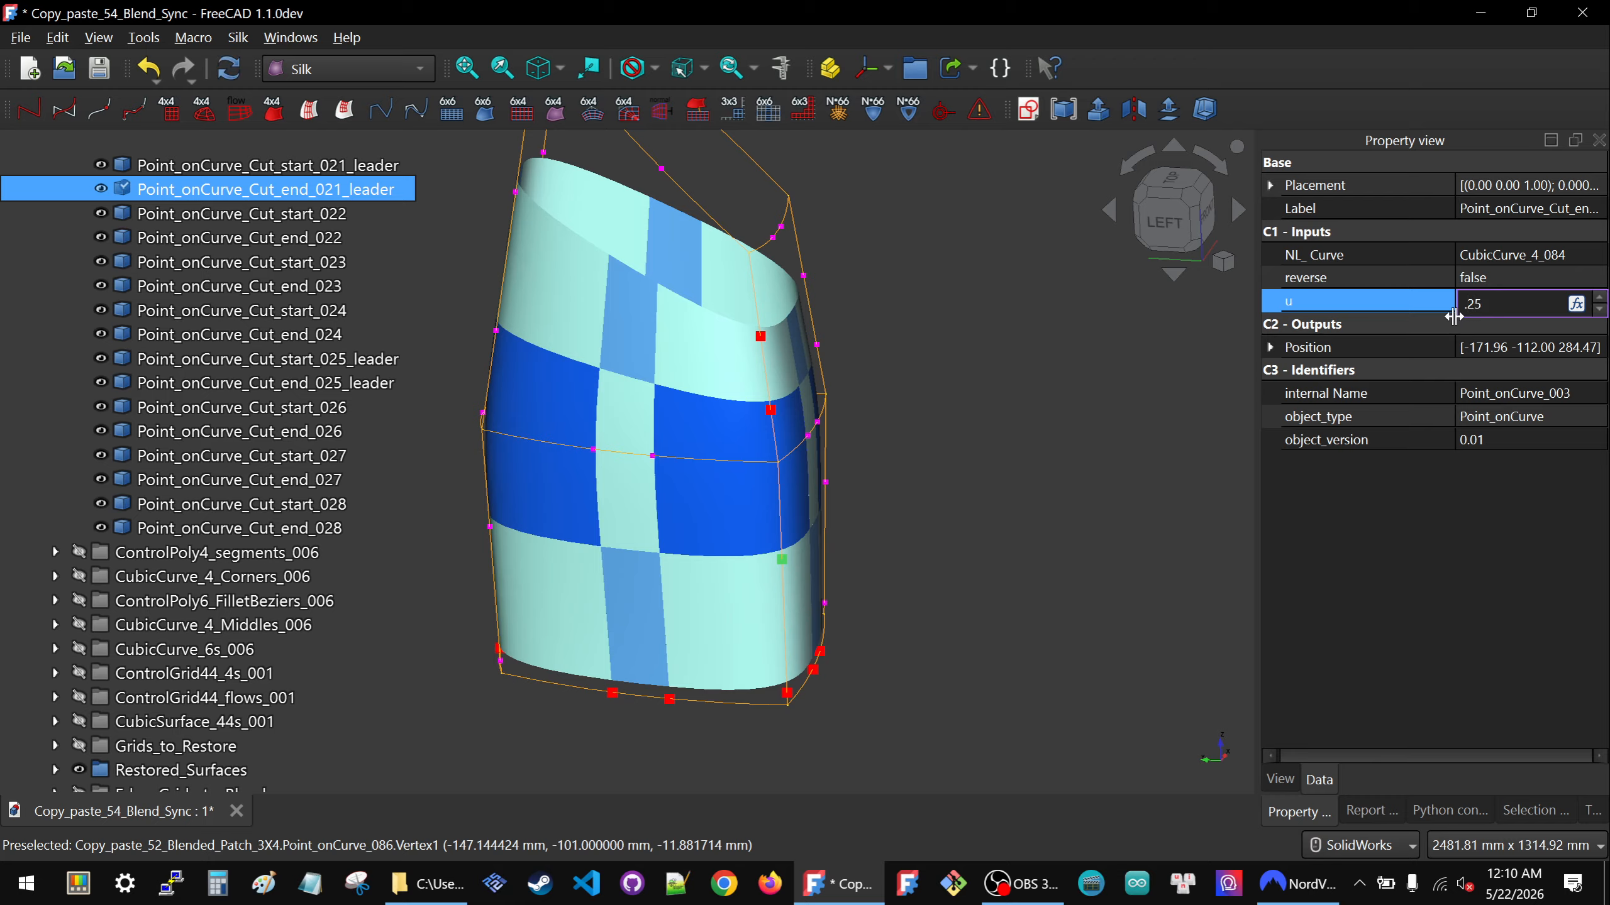
{"action": "key", "text": "Return"}
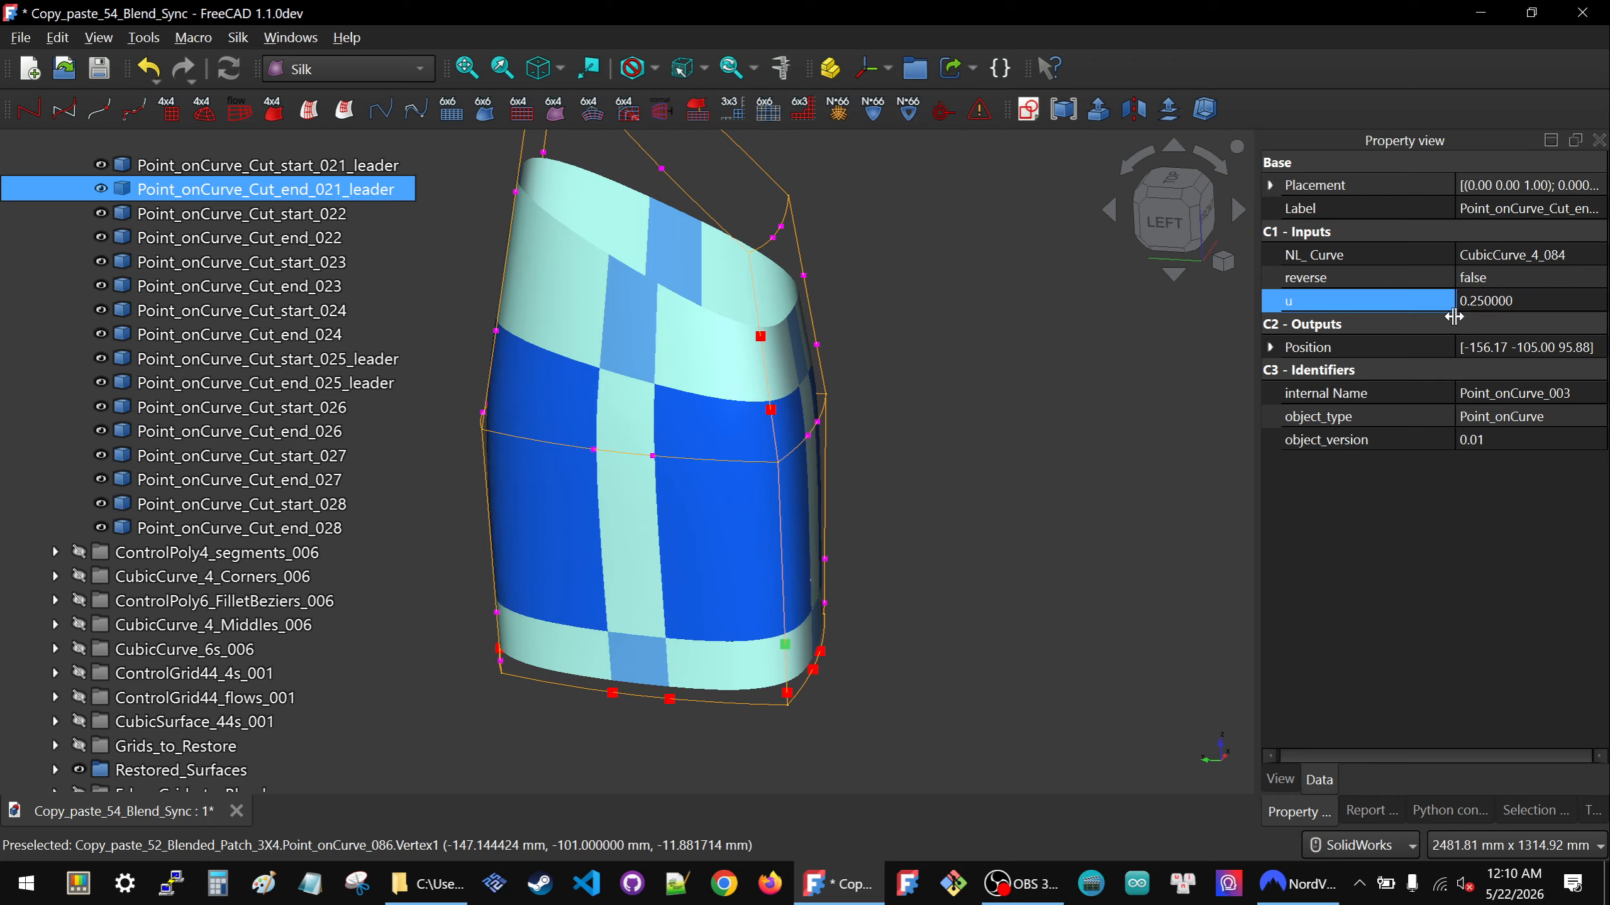
Inspect the lower blend band and set the u parameter of Point_onCurve_Cut_end_025_leader to 0.95.
{"action": "left_click", "coordinate": [1168, 219]}
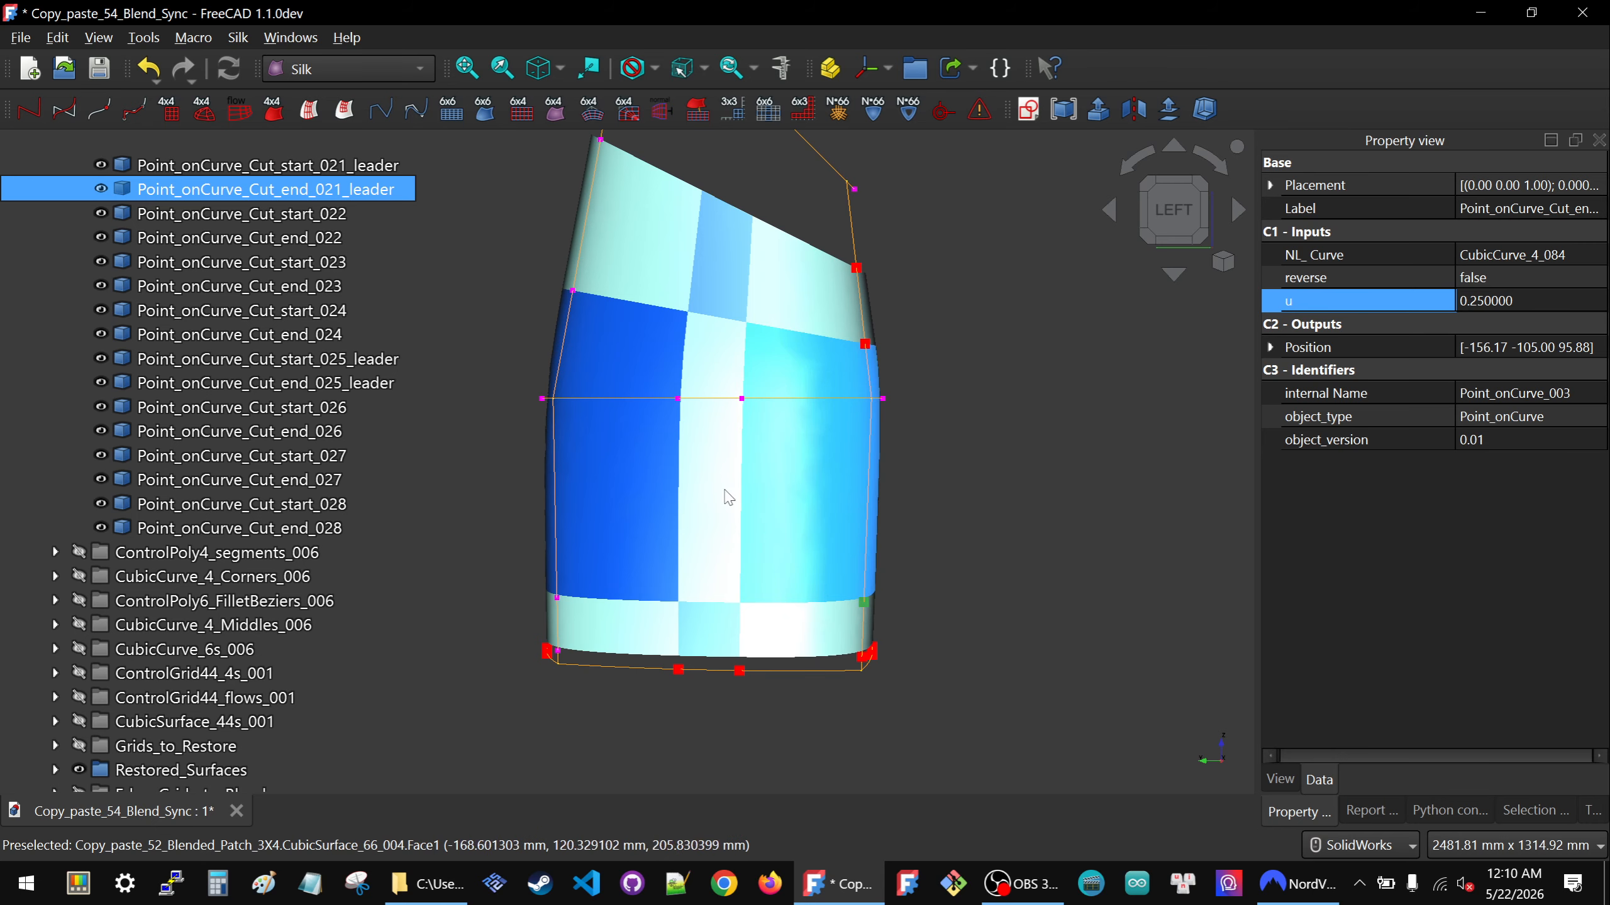
{"action": "scroll", "coordinate": [830, 666], "scroll_direction": "up", "scroll_amount": 4}
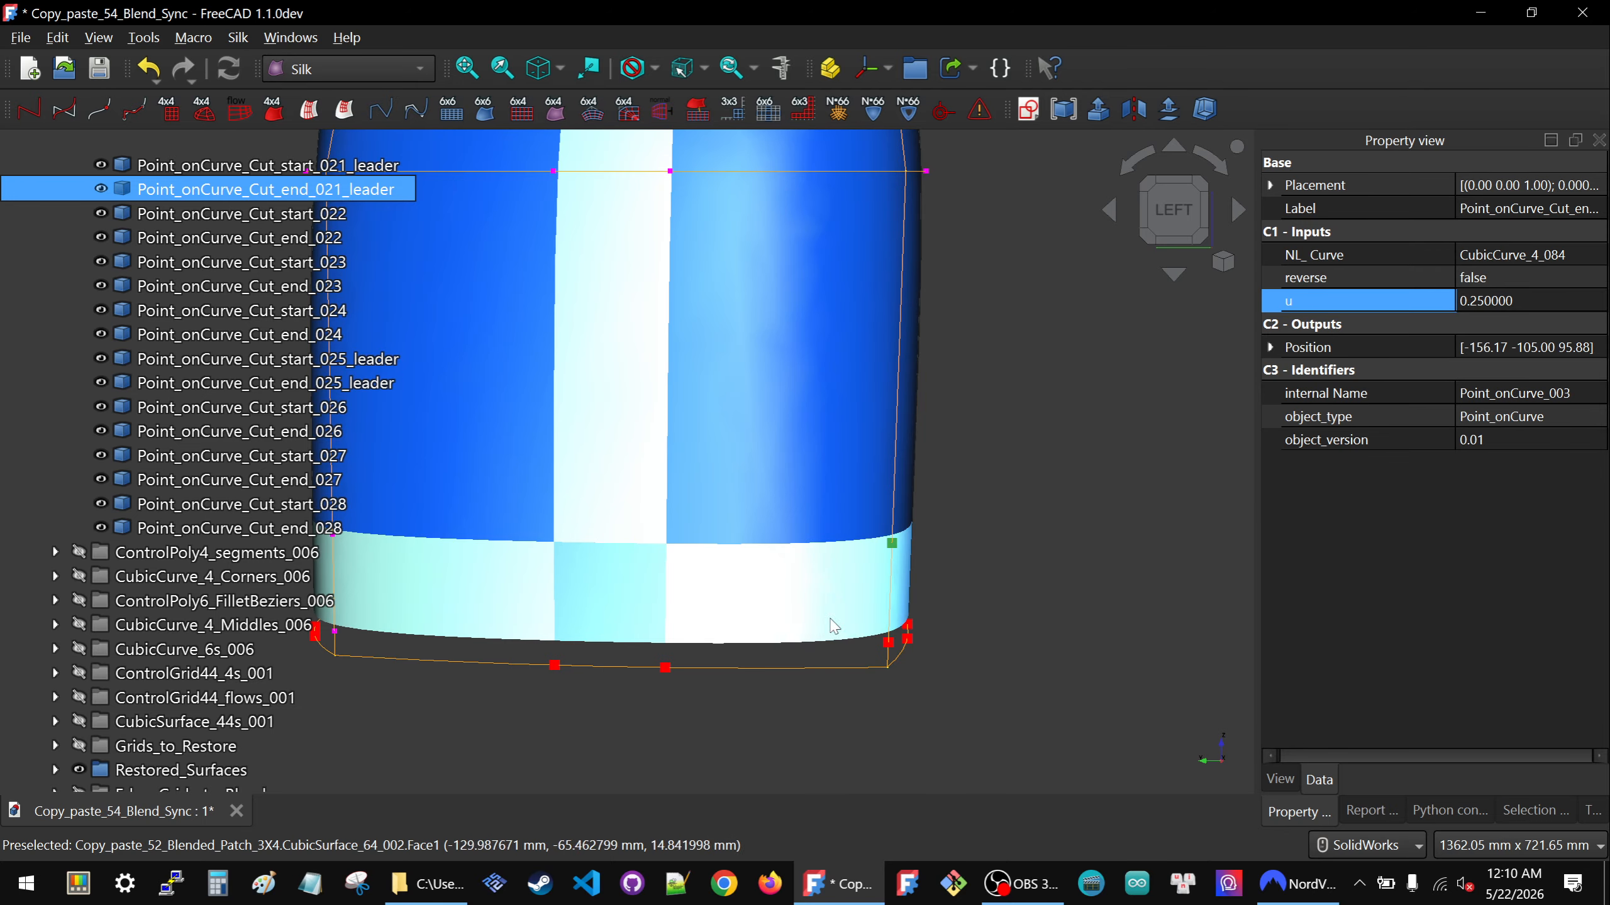
{"action": "scroll", "coordinate": [880, 663], "scroll_direction": "down", "scroll_amount": 5}
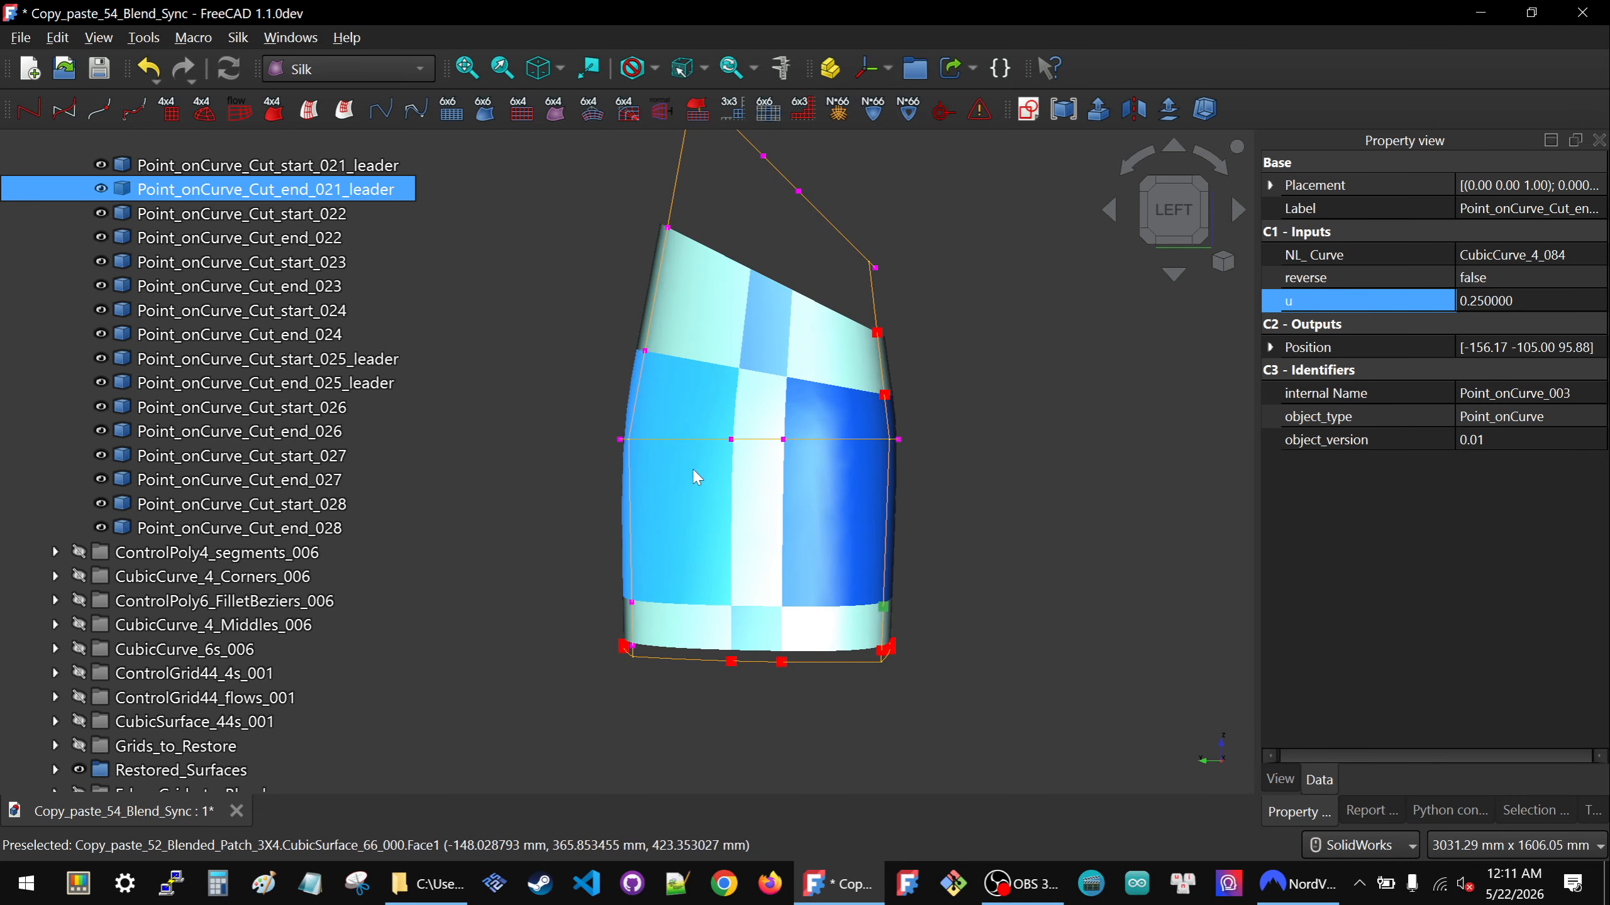
{"action": "middle_click_drag", "start_coordinate": [692, 468], "coordinate": [736, 436]}
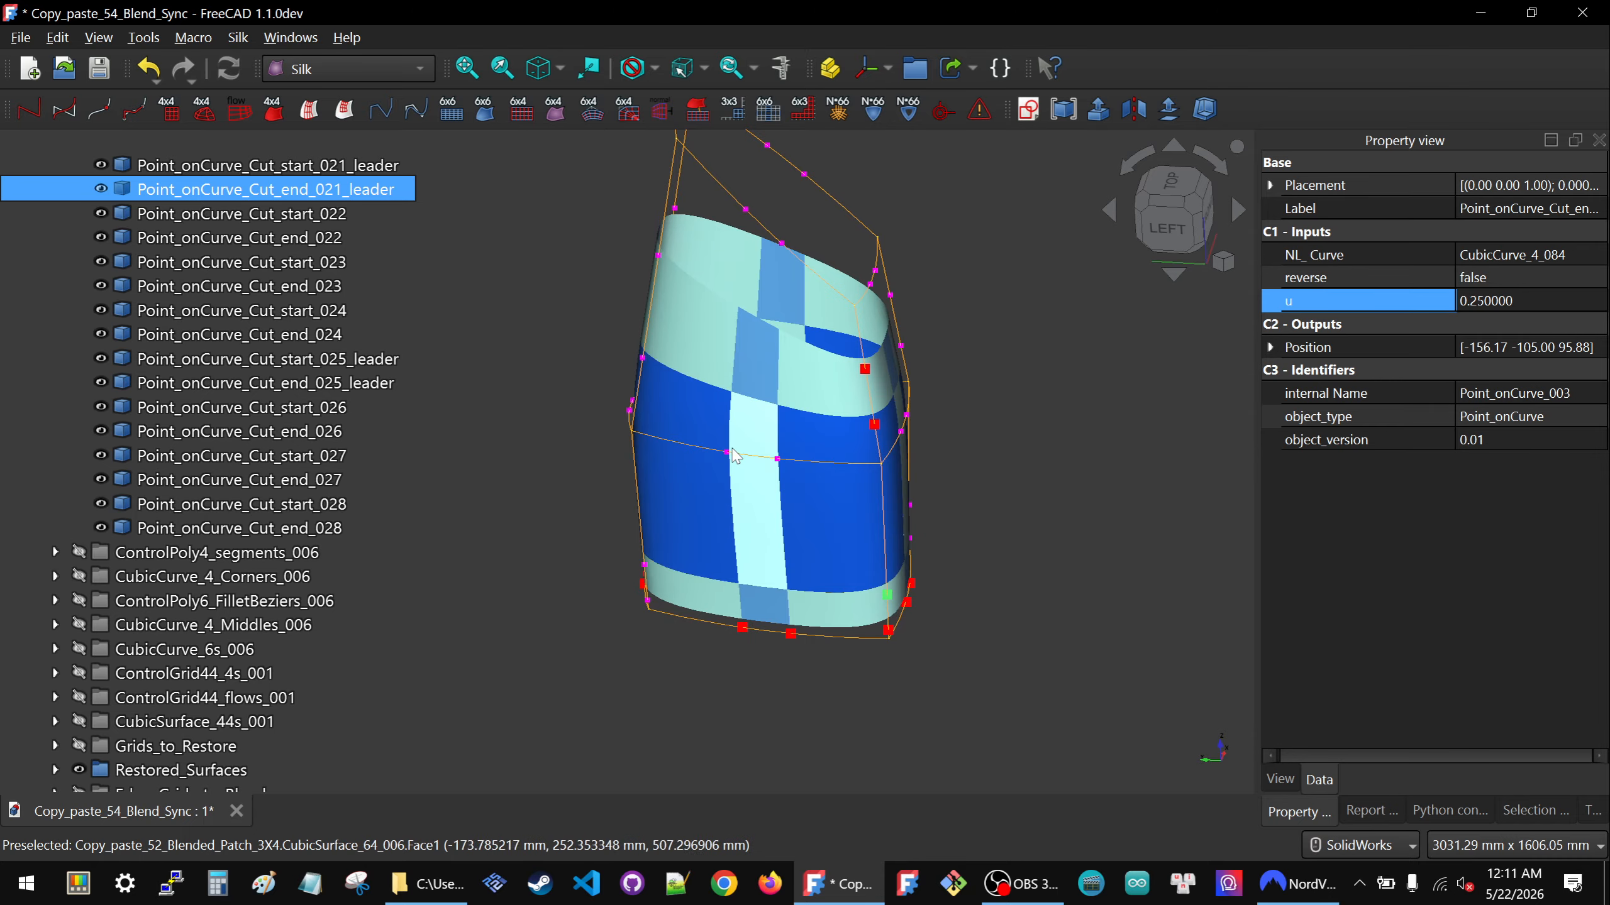
{"action": "left_click", "coordinate": [1015, 506]}
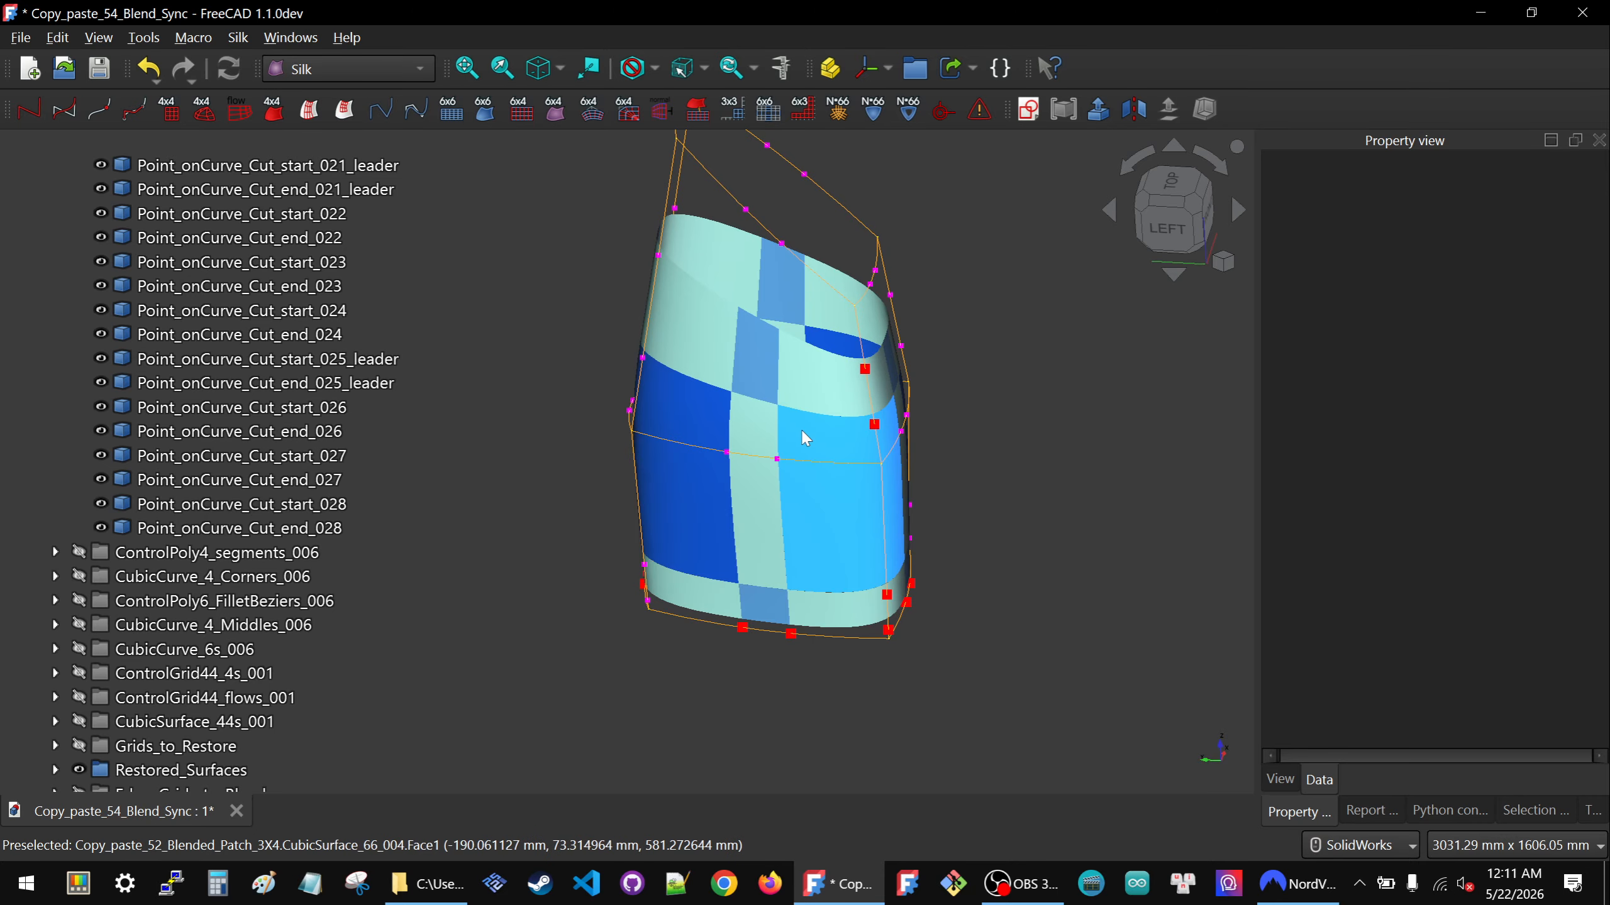
{"action": "left_click", "coordinate": [866, 369]}
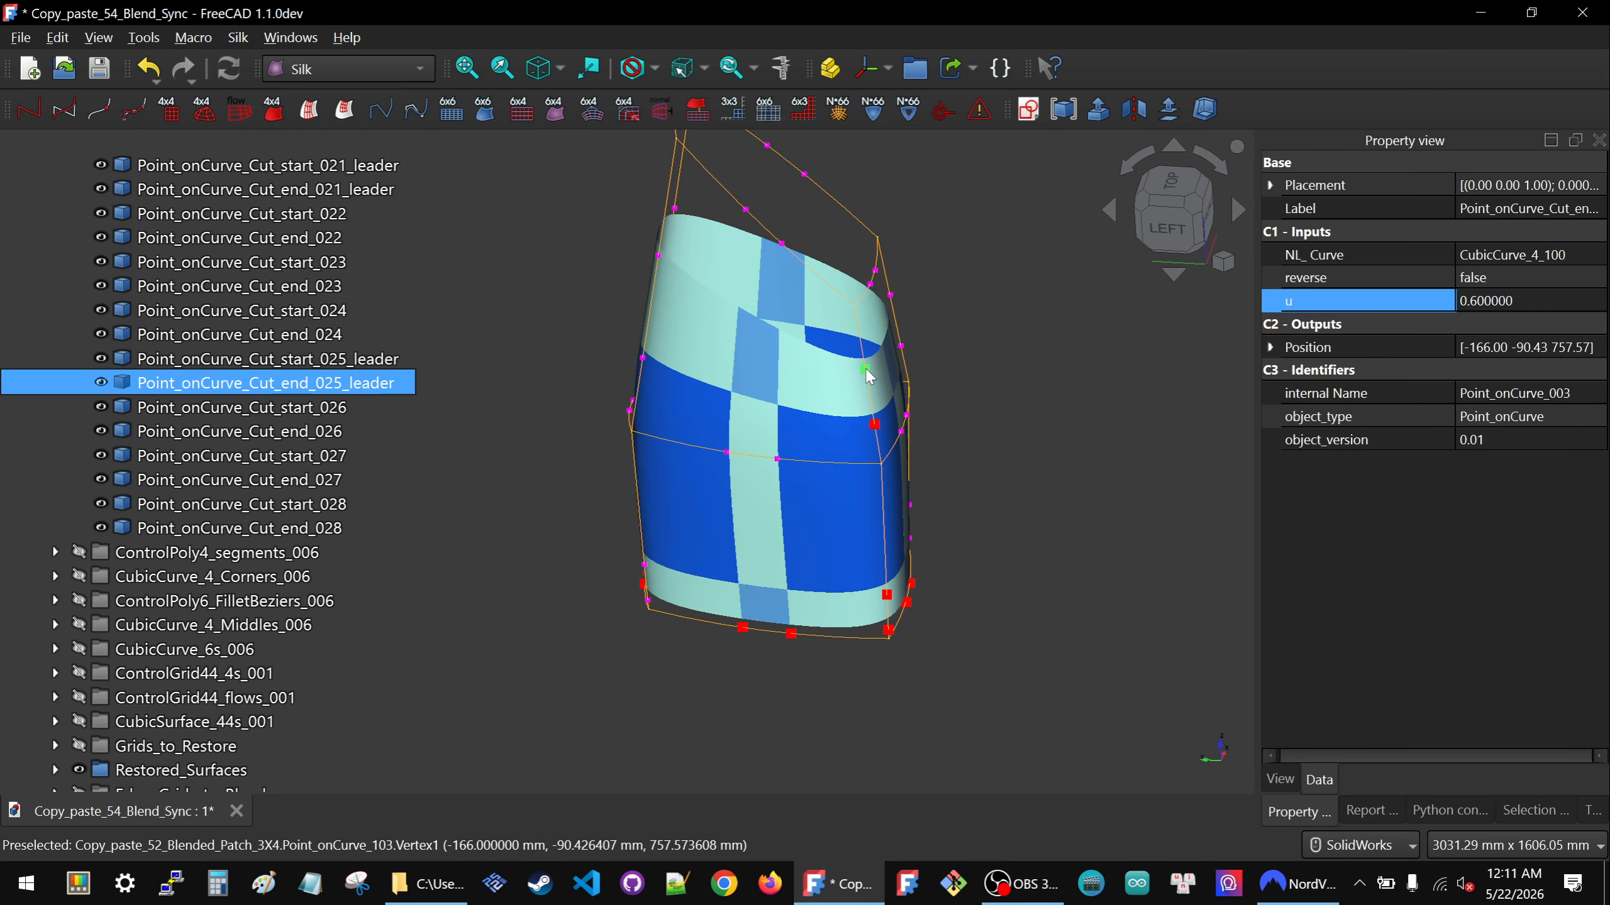
{"action": "left_click", "coordinate": [1546, 297]}
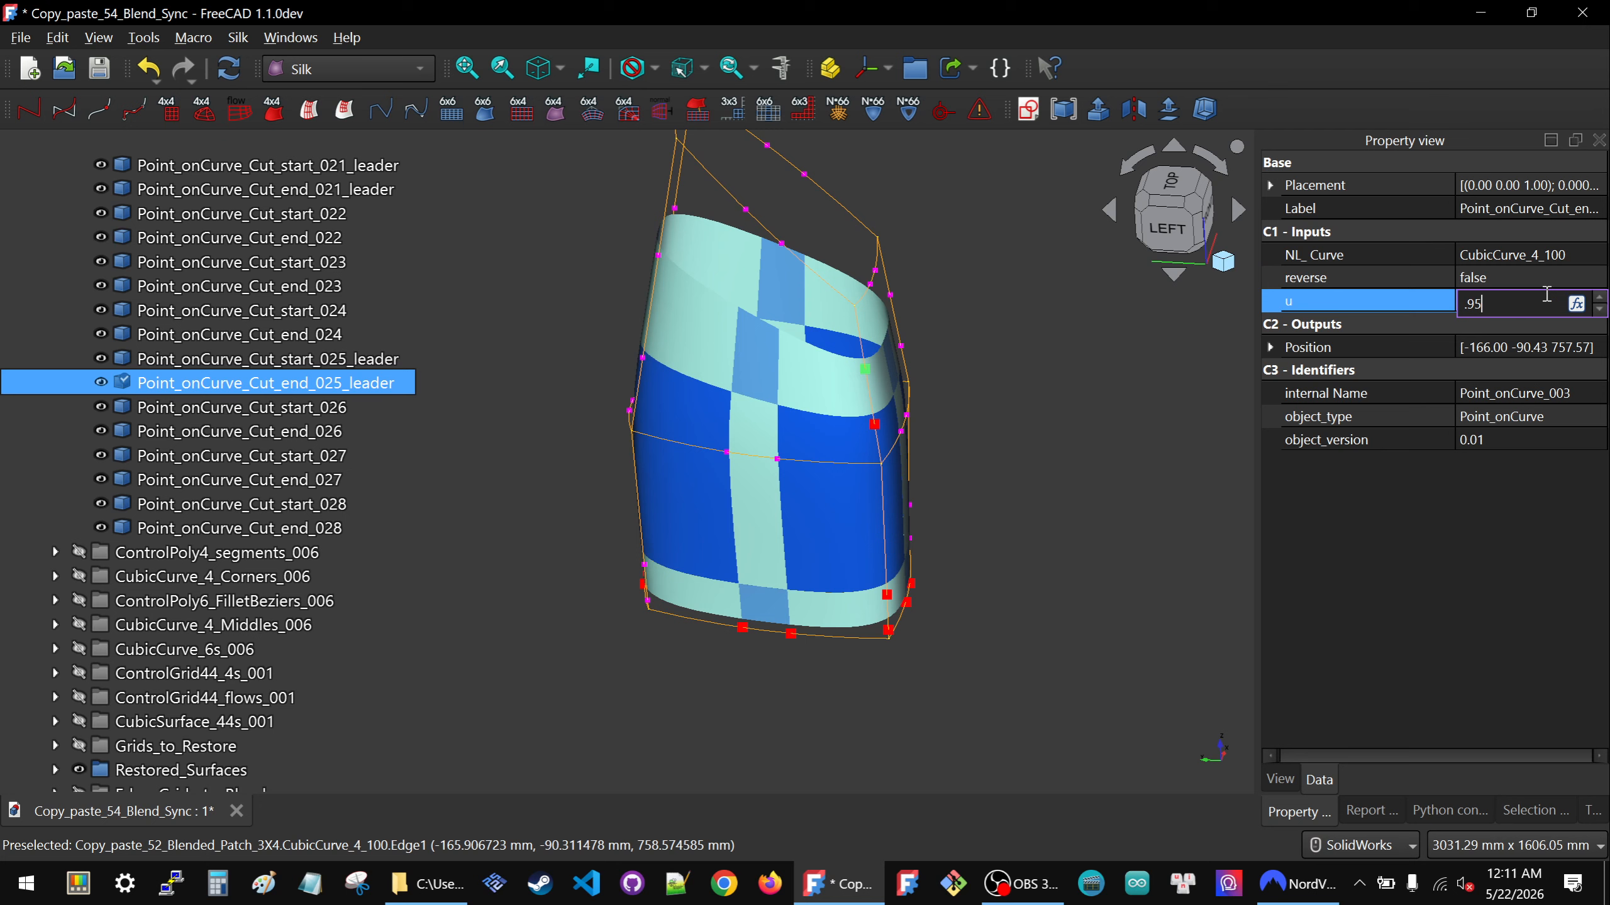
{"action": "key", "text": "Return"}
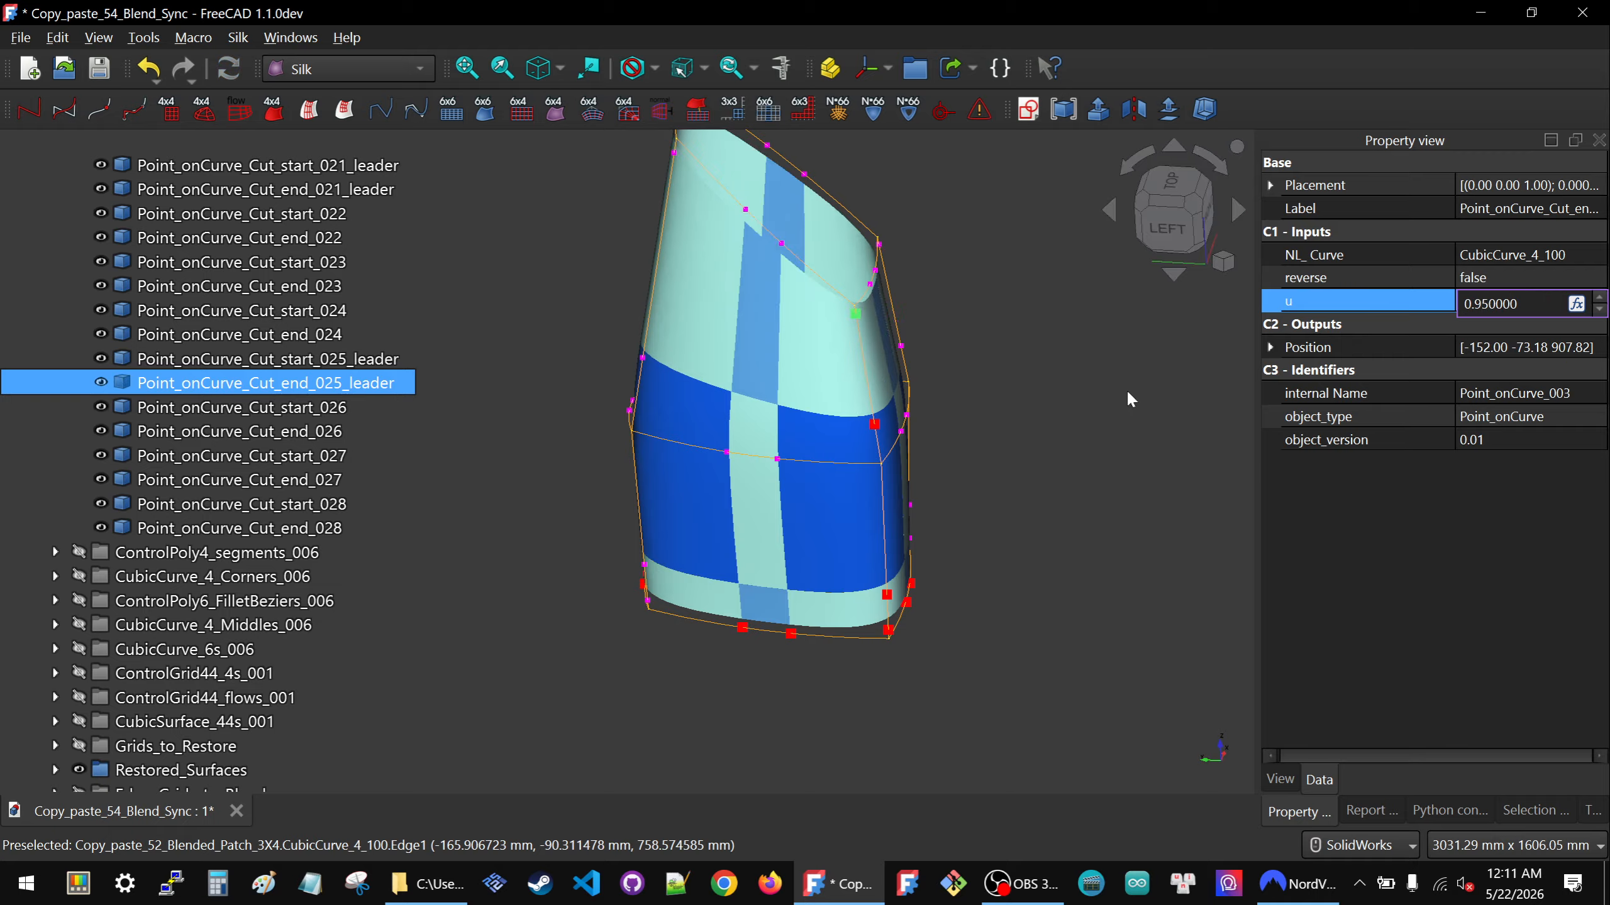
Set the u parameter of Point_onCurve_Cut_start_025_leader to 0.75.
{"action": "left_click", "coordinate": [880, 425]}
{"action": "left_click", "coordinate": [1537, 303]}
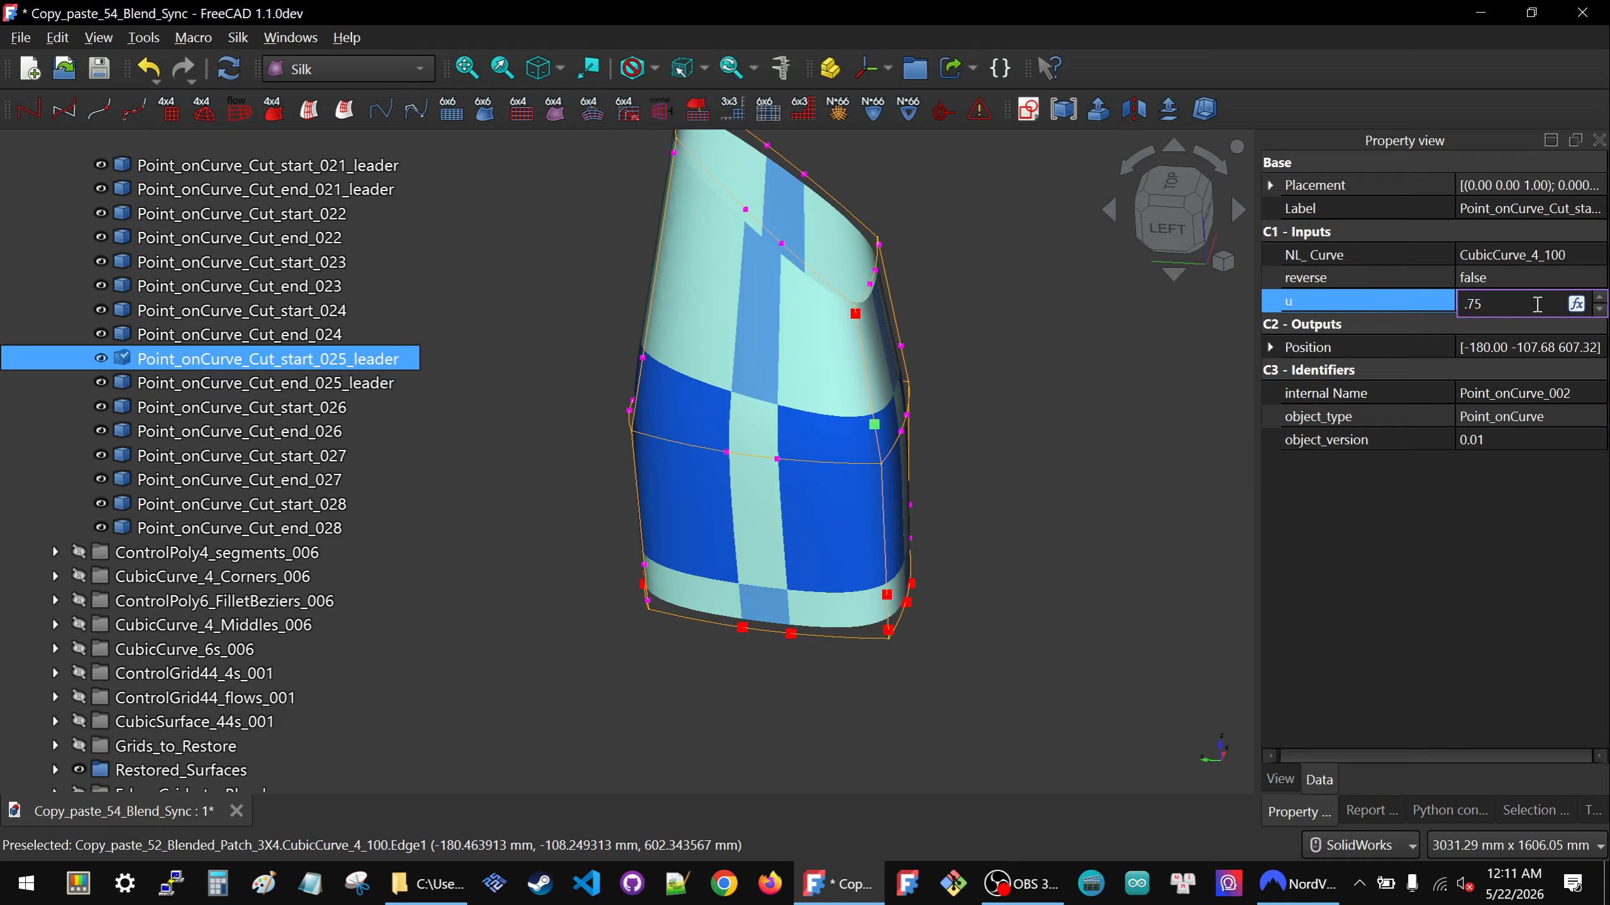
{"action": "key", "text": "Return"}
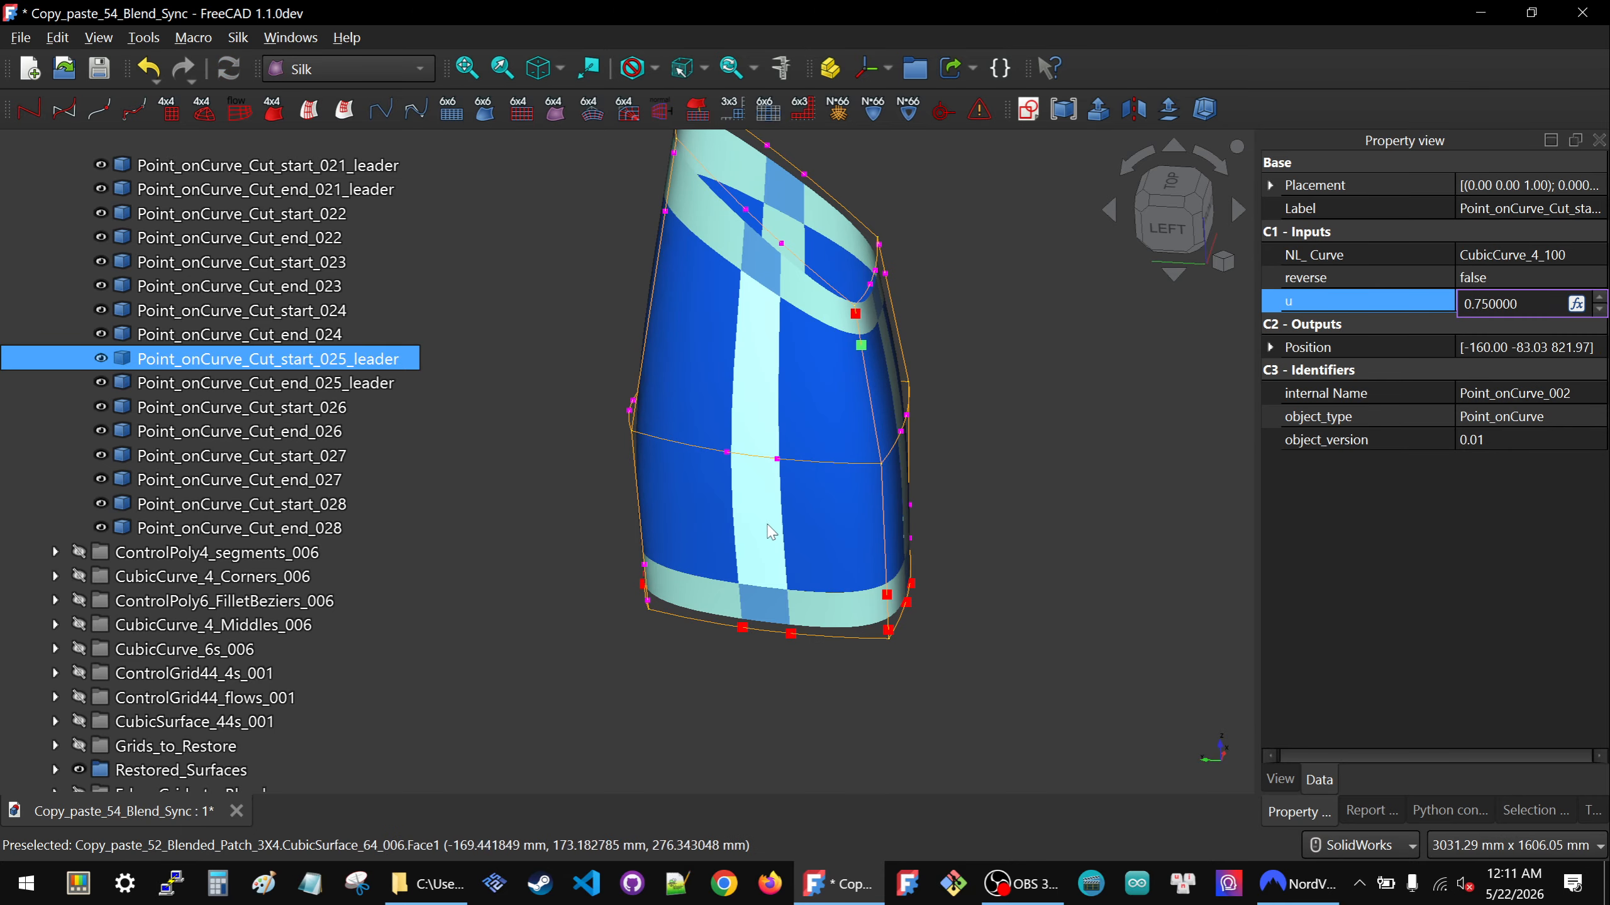
Collapse the Point_onCurve_Cuts_006 and Corner_Subgrids groups and the whole Patch_3X4_000 group in the model tree.
{"action": "middle_click_drag", "start_coordinate": [799, 444], "coordinate": [742, 509]}
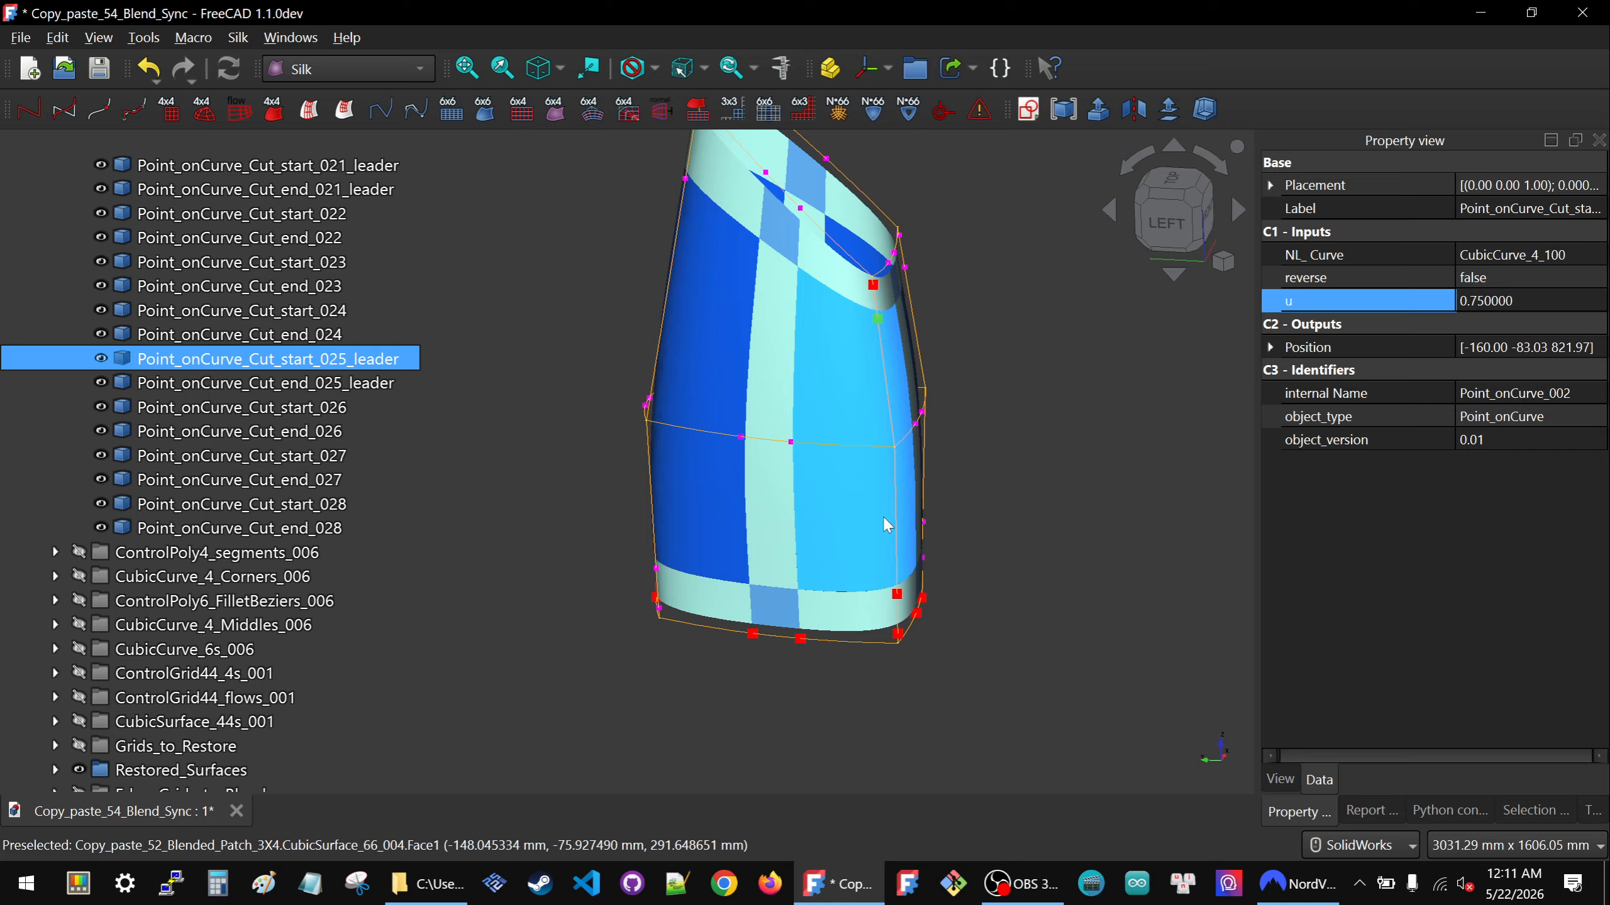
{"action": "middle_click_drag", "start_coordinate": [883, 516], "coordinate": [1011, 534]}
{"action": "left_click", "coordinate": [533, 444]}
{"action": "scroll", "coordinate": [79, 411], "scroll_direction": "up", "scroll_amount": 5}
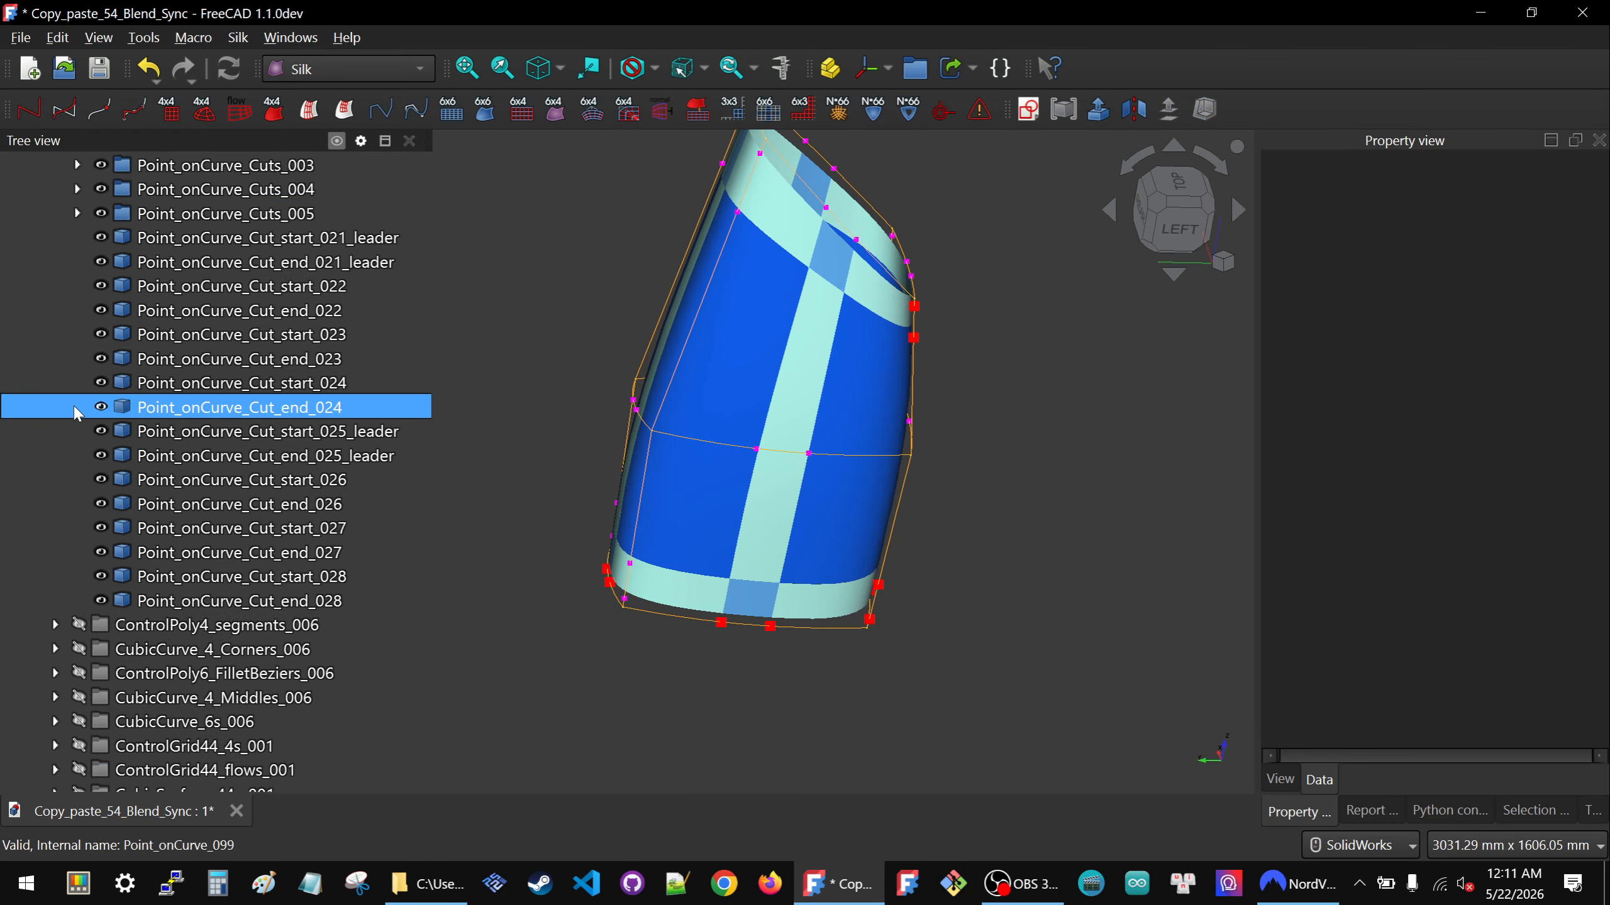
{"action": "left_click", "coordinate": [56, 383]}
{"action": "scroll", "coordinate": [569, 437], "scroll_direction": "down", "scroll_amount": 3}
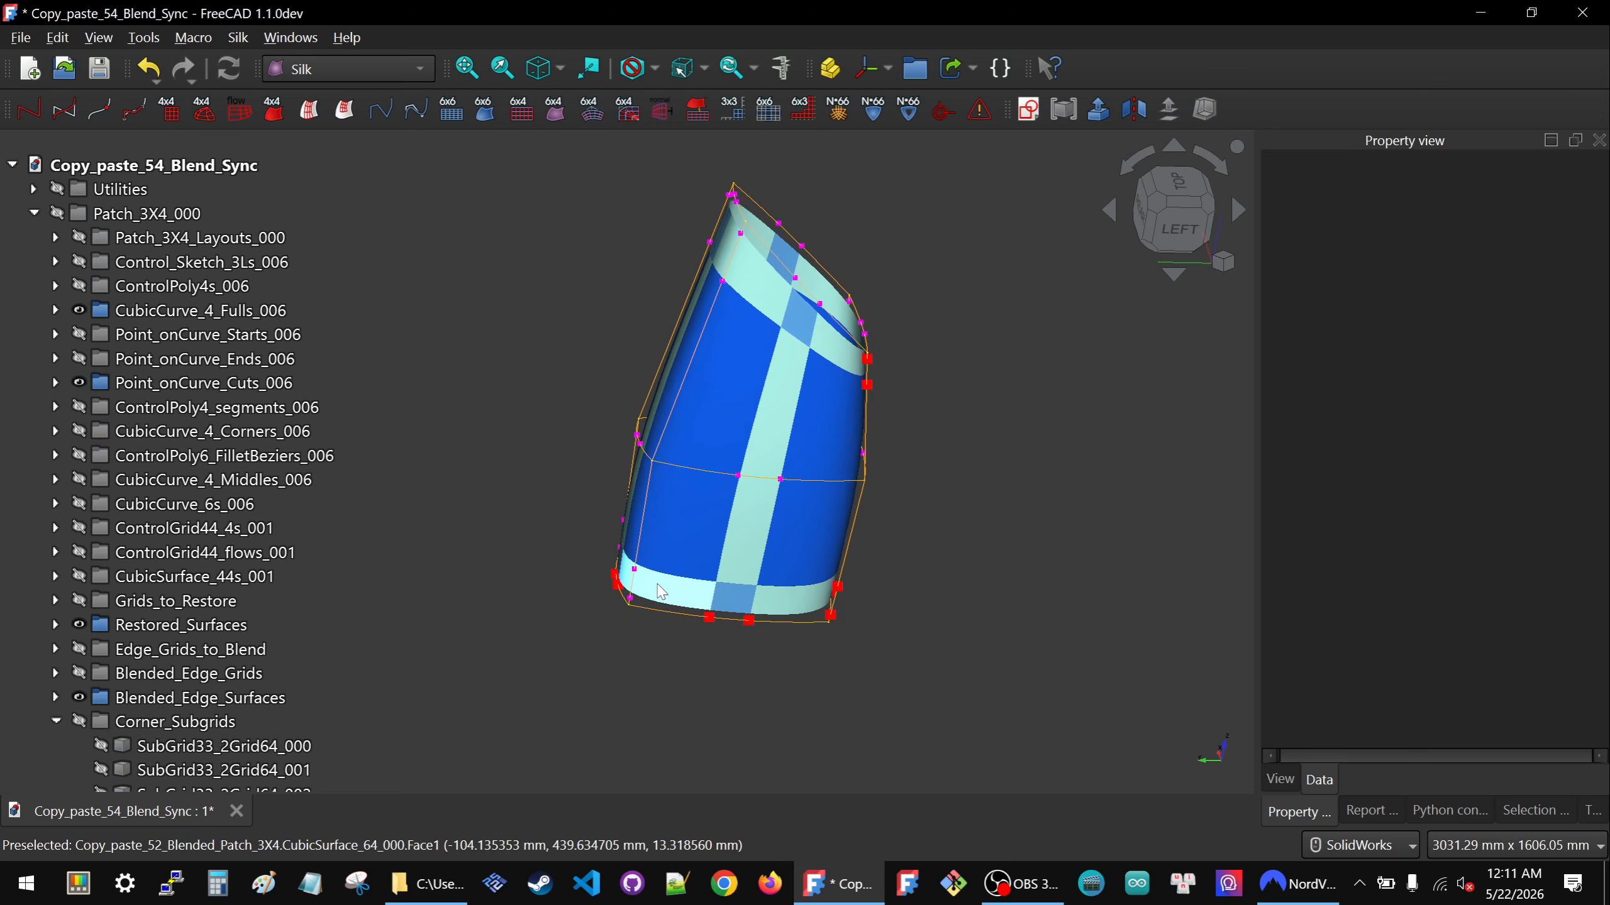
{"action": "left_click", "coordinate": [51, 725]}
{"action": "left_click", "coordinate": [53, 723]}
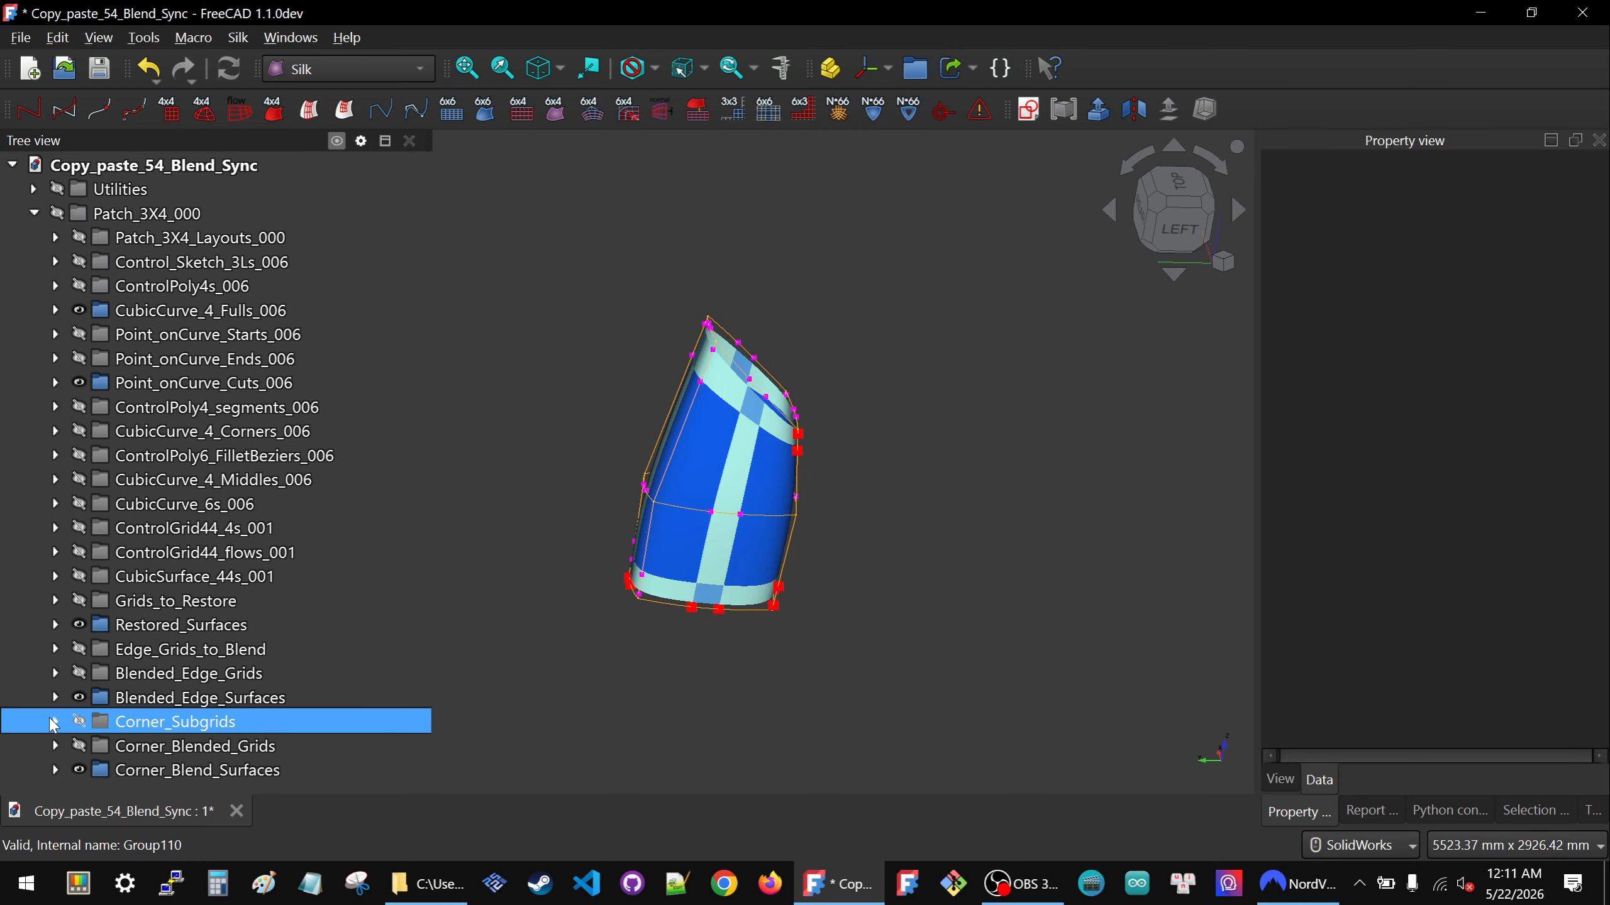
{"action": "left_click", "coordinate": [33, 213]}
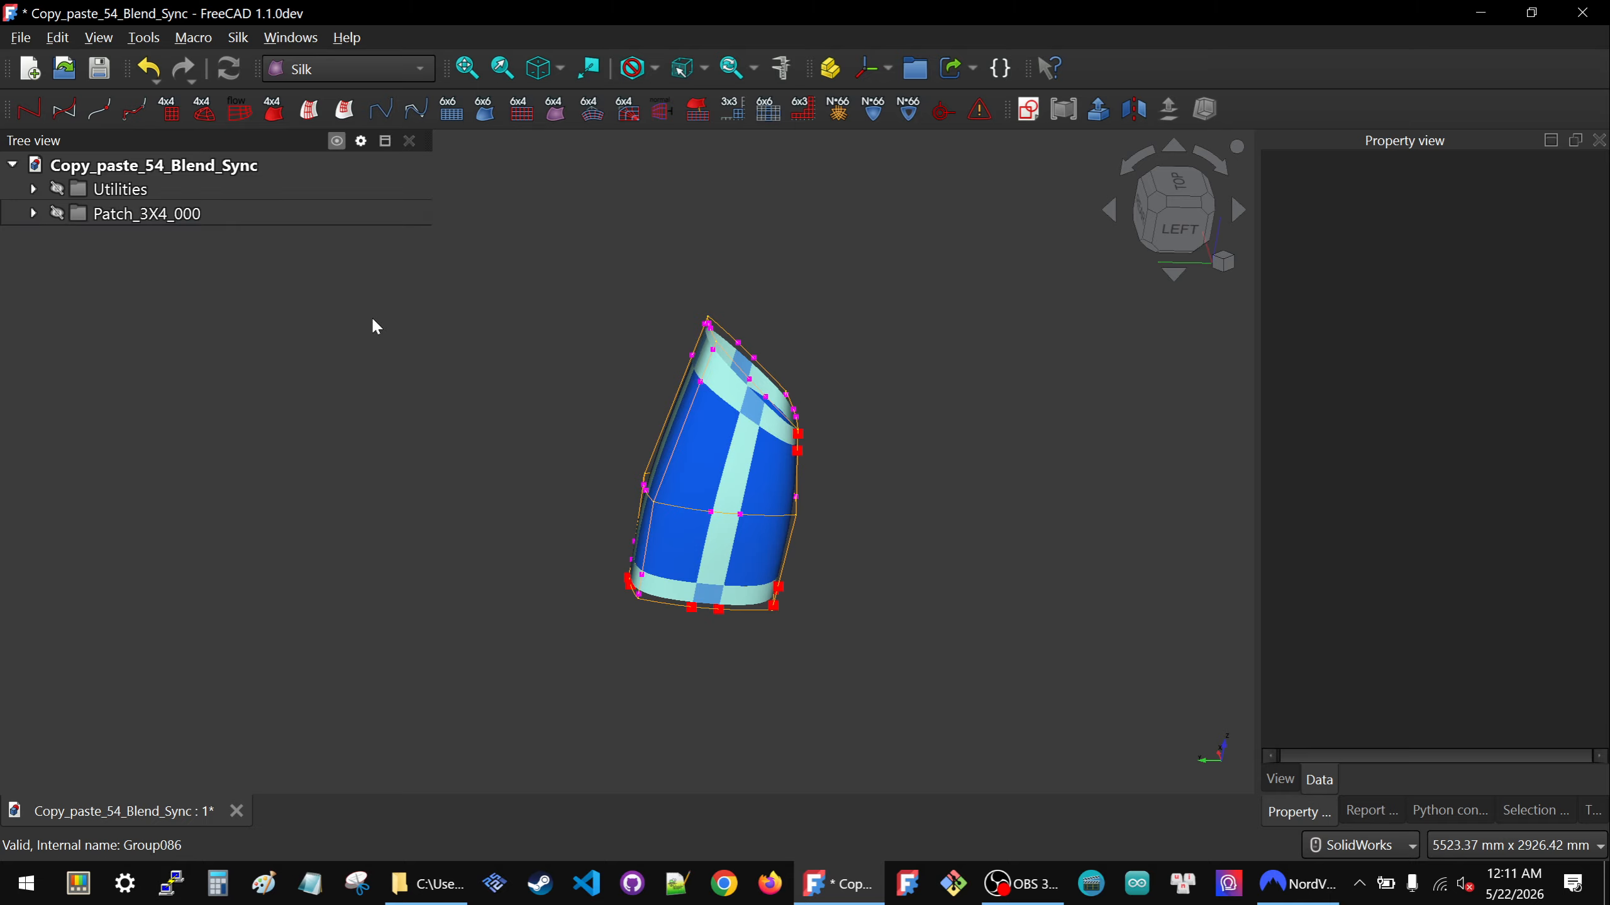
Duplicate the Patch_3X4_000 group by copying it with all its dependencies and pasting it into the same document.
{"action": "left_click", "coordinate": [145, 214]}
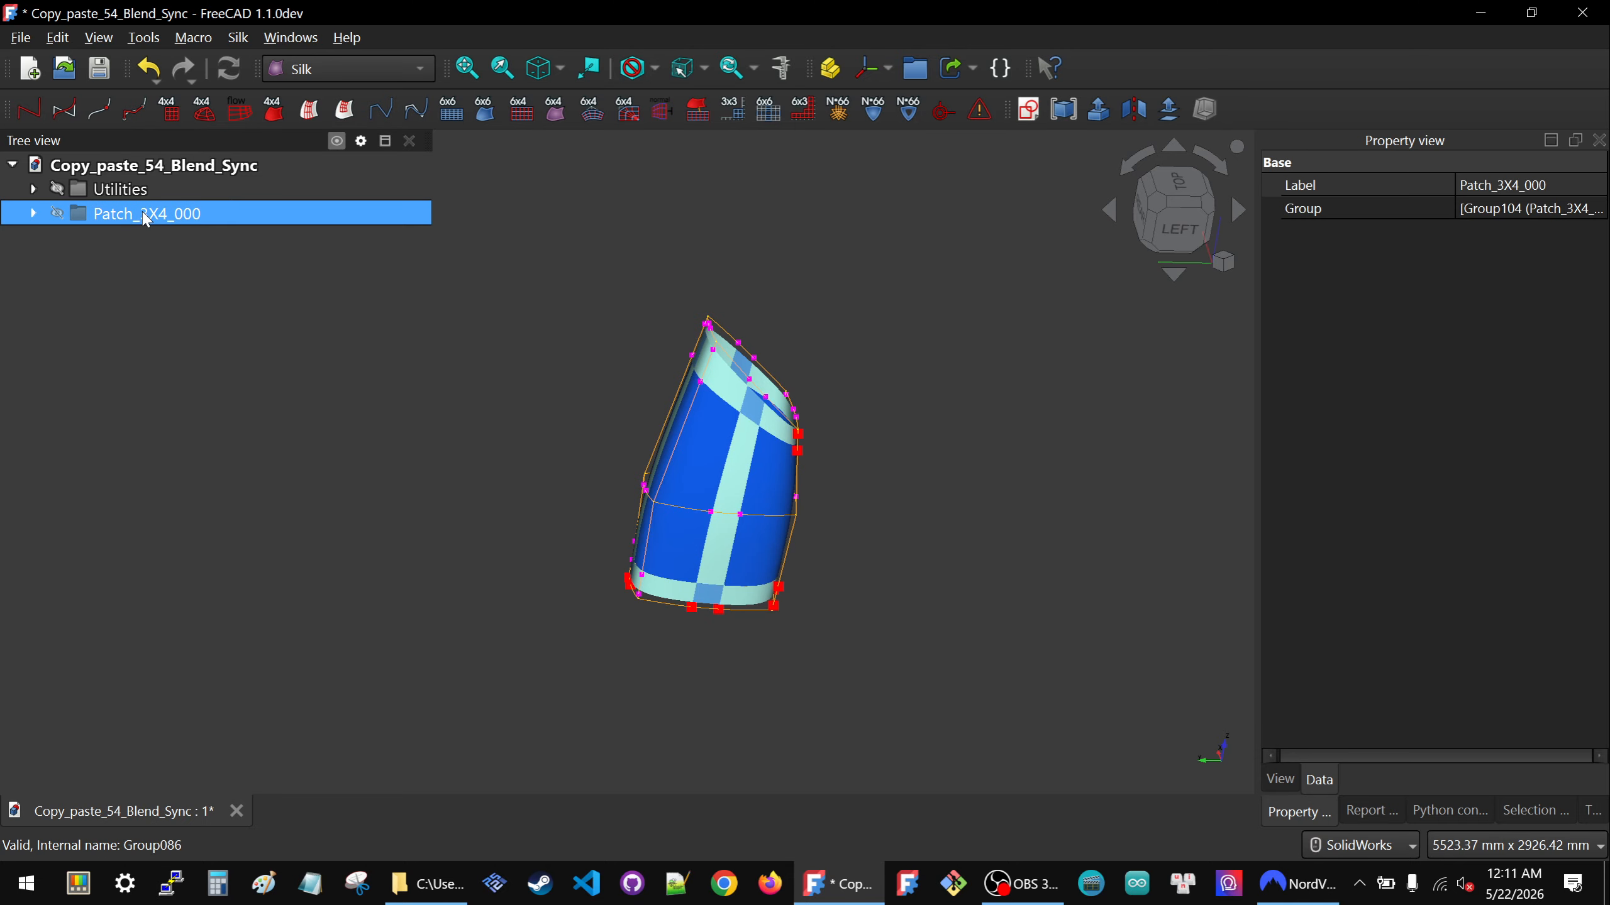
{"action": "key", "text": "ctrl+c"}
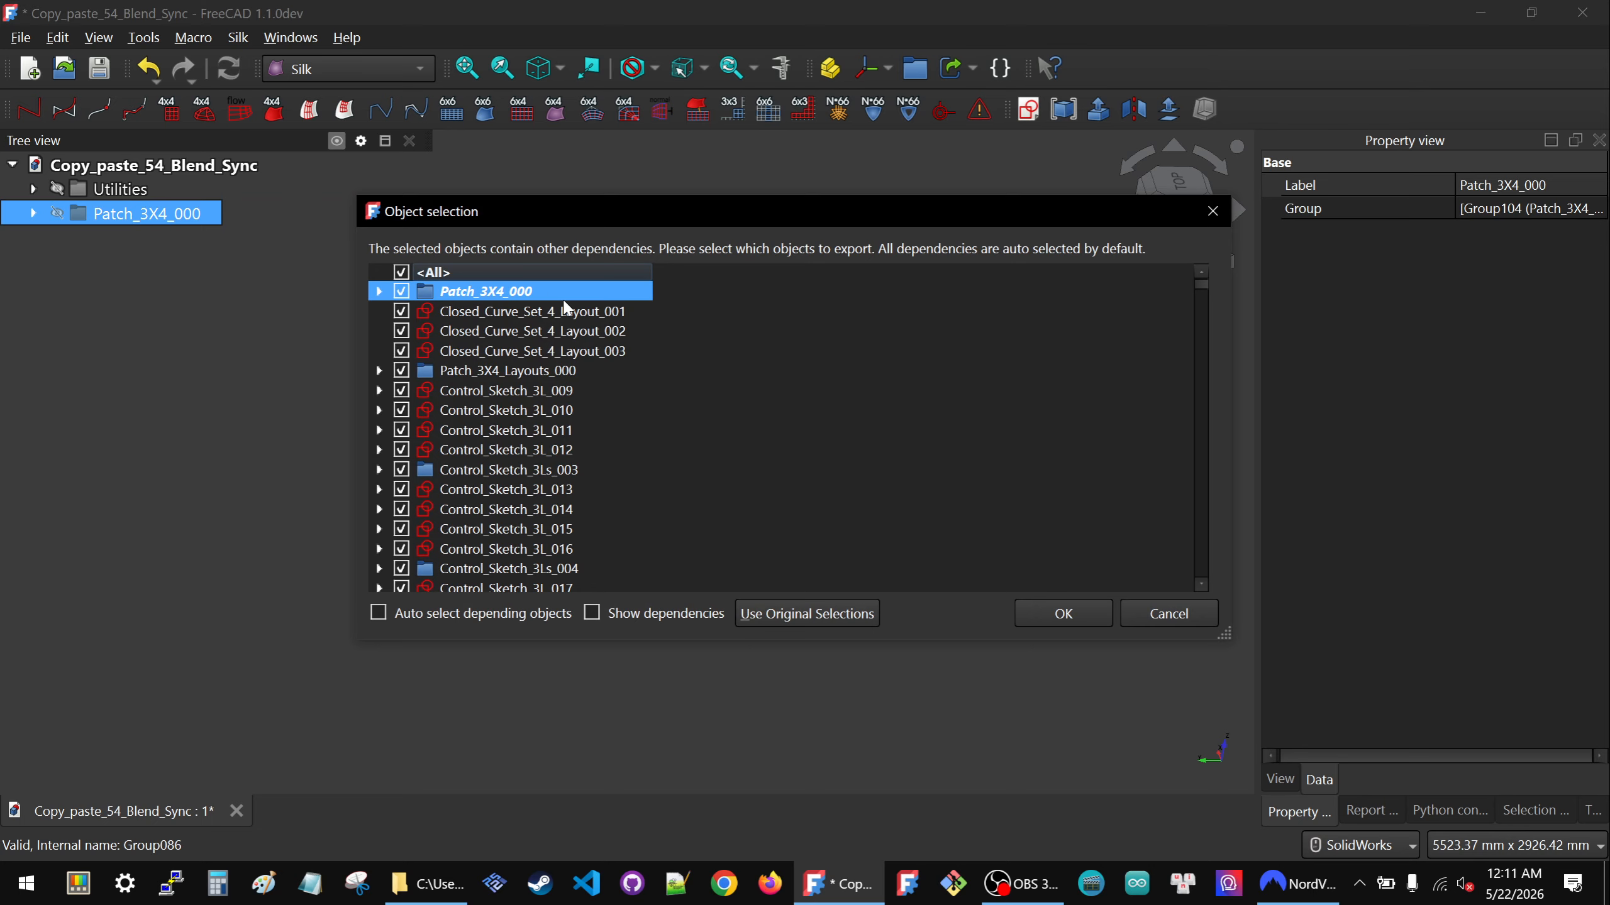
{"action": "left_click", "coordinate": [1064, 613]}
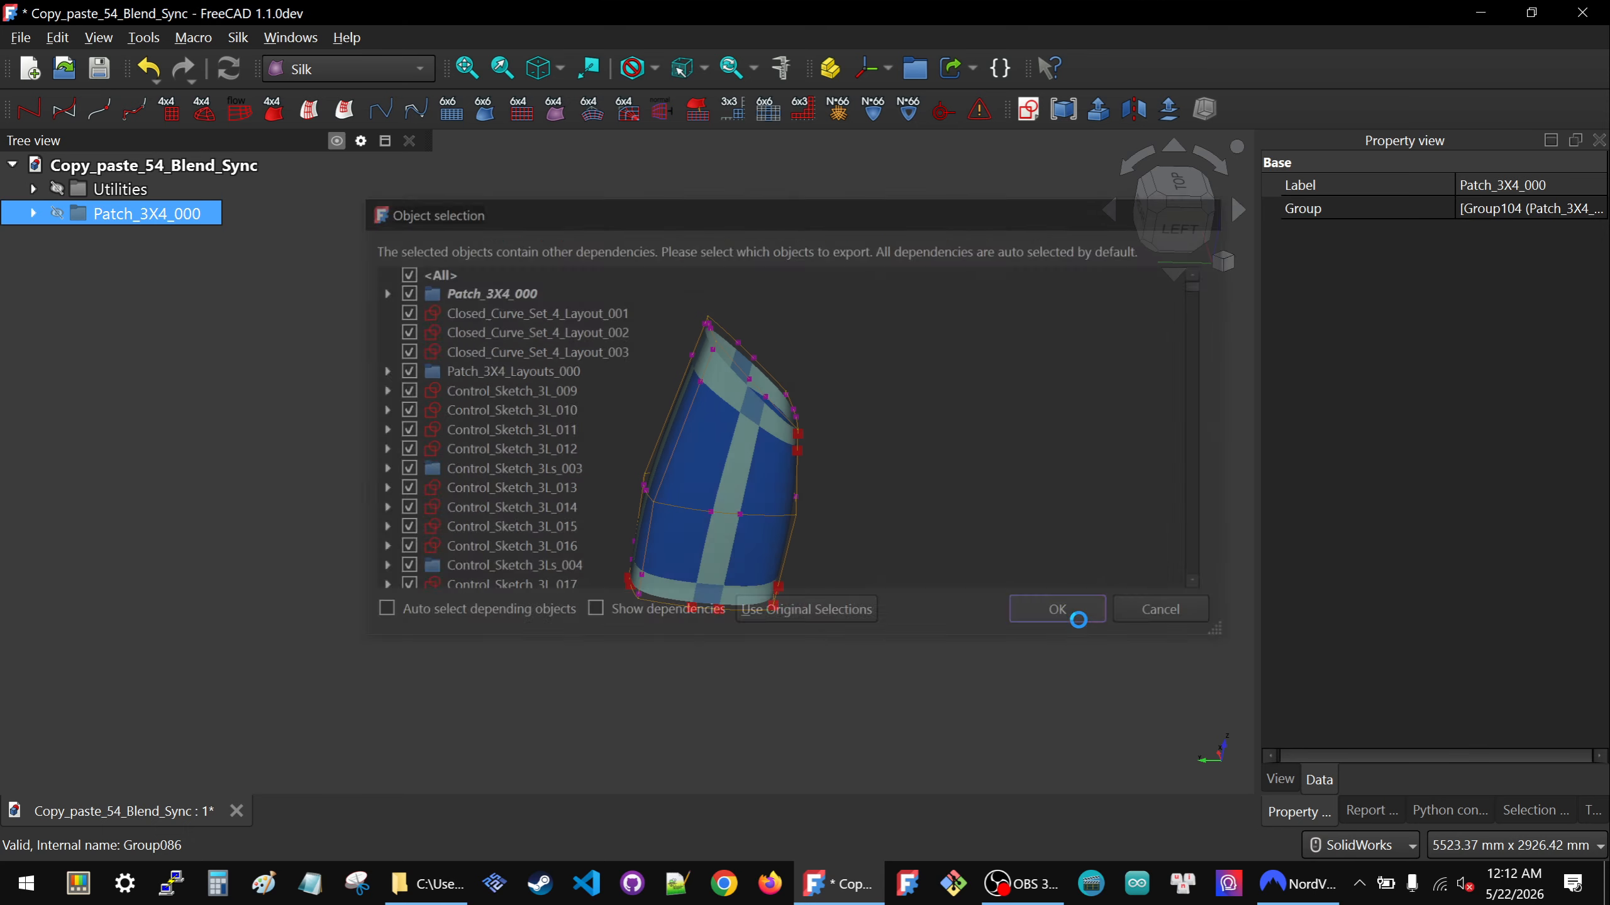
{"action": "left_click", "coordinate": [354, 427]}
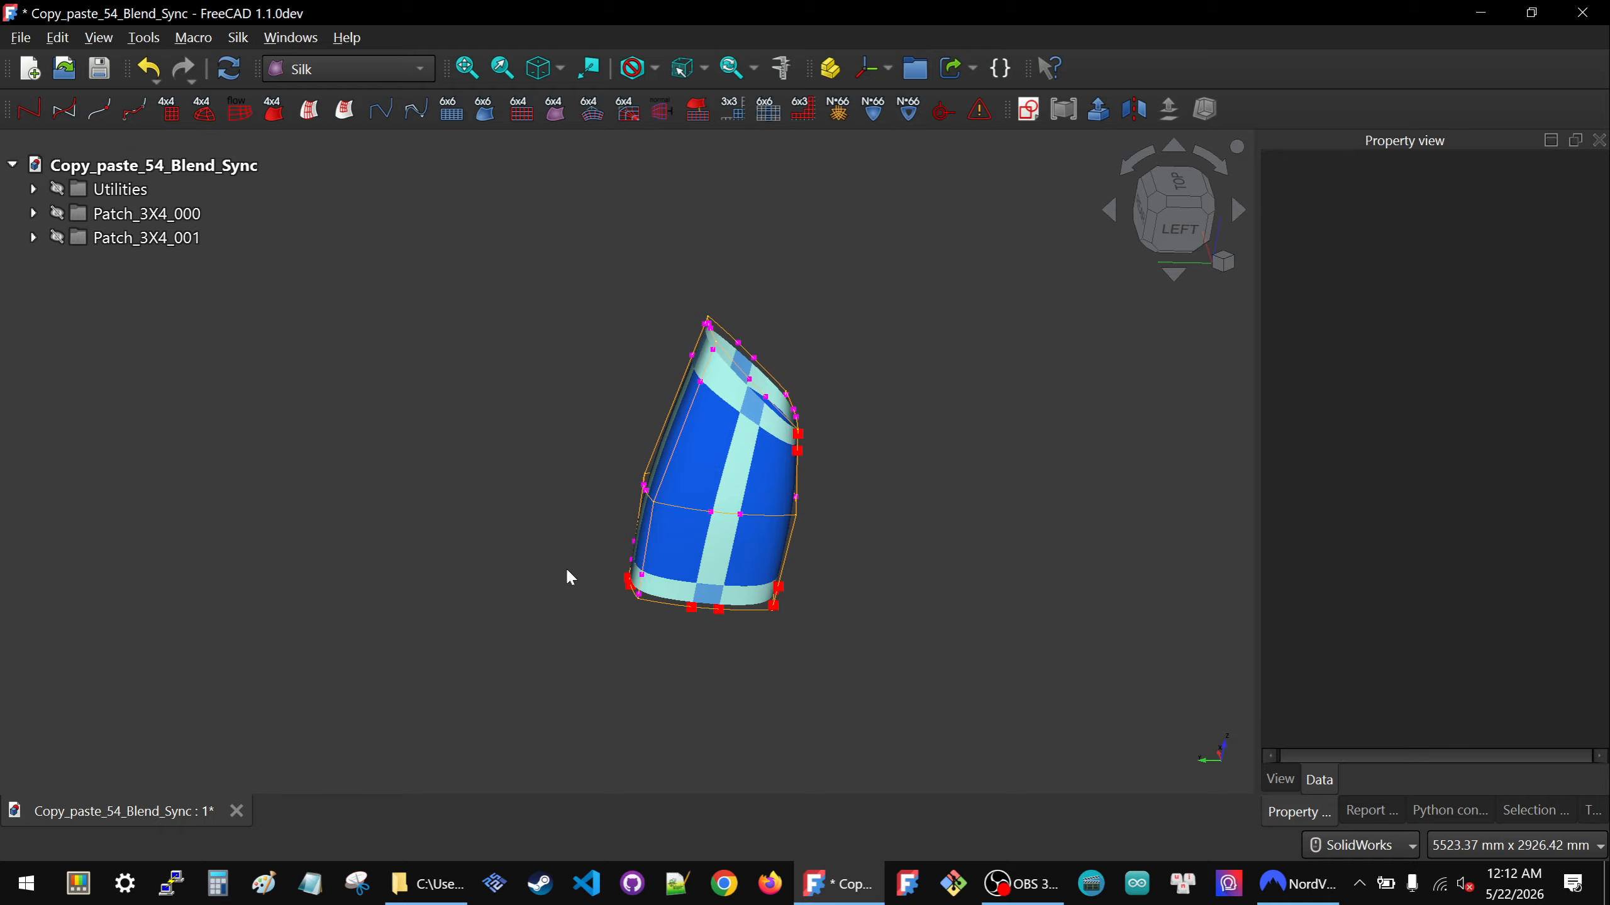
Expand Patch_3X4_001 and make Closed_Curve_Set_4_Layout_004, 005 and 006 in its Patch_3X4_Layouts_001 group visible.
{"action": "middle_click_drag", "start_coordinate": [566, 567], "coordinate": [797, 539]}
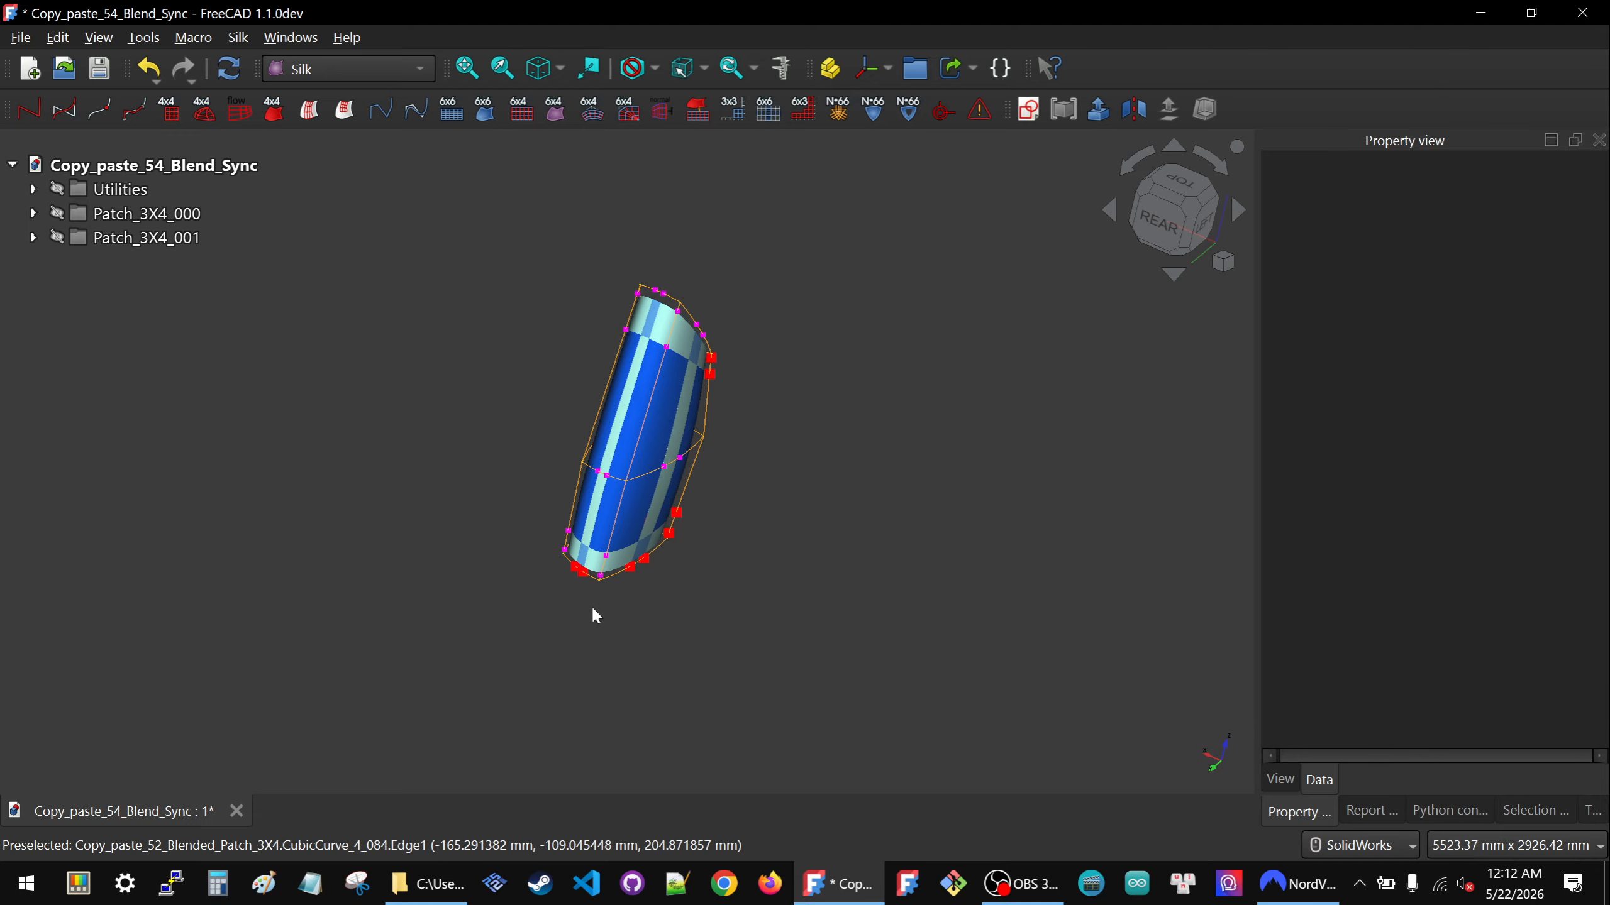
{"action": "mouse_move", "coordinate": [596, 615]}
{"action": "middle_mouse_down"}
{"action": "mouse_move", "coordinate": [688, 616]}
{"action": "mouse_move", "coordinate": [446, 410]}
{"action": "middle_mouse_up"}
{"action": "scroll", "coordinate": [784, 521], "scroll_direction": "down", "scroll_amount": 3}
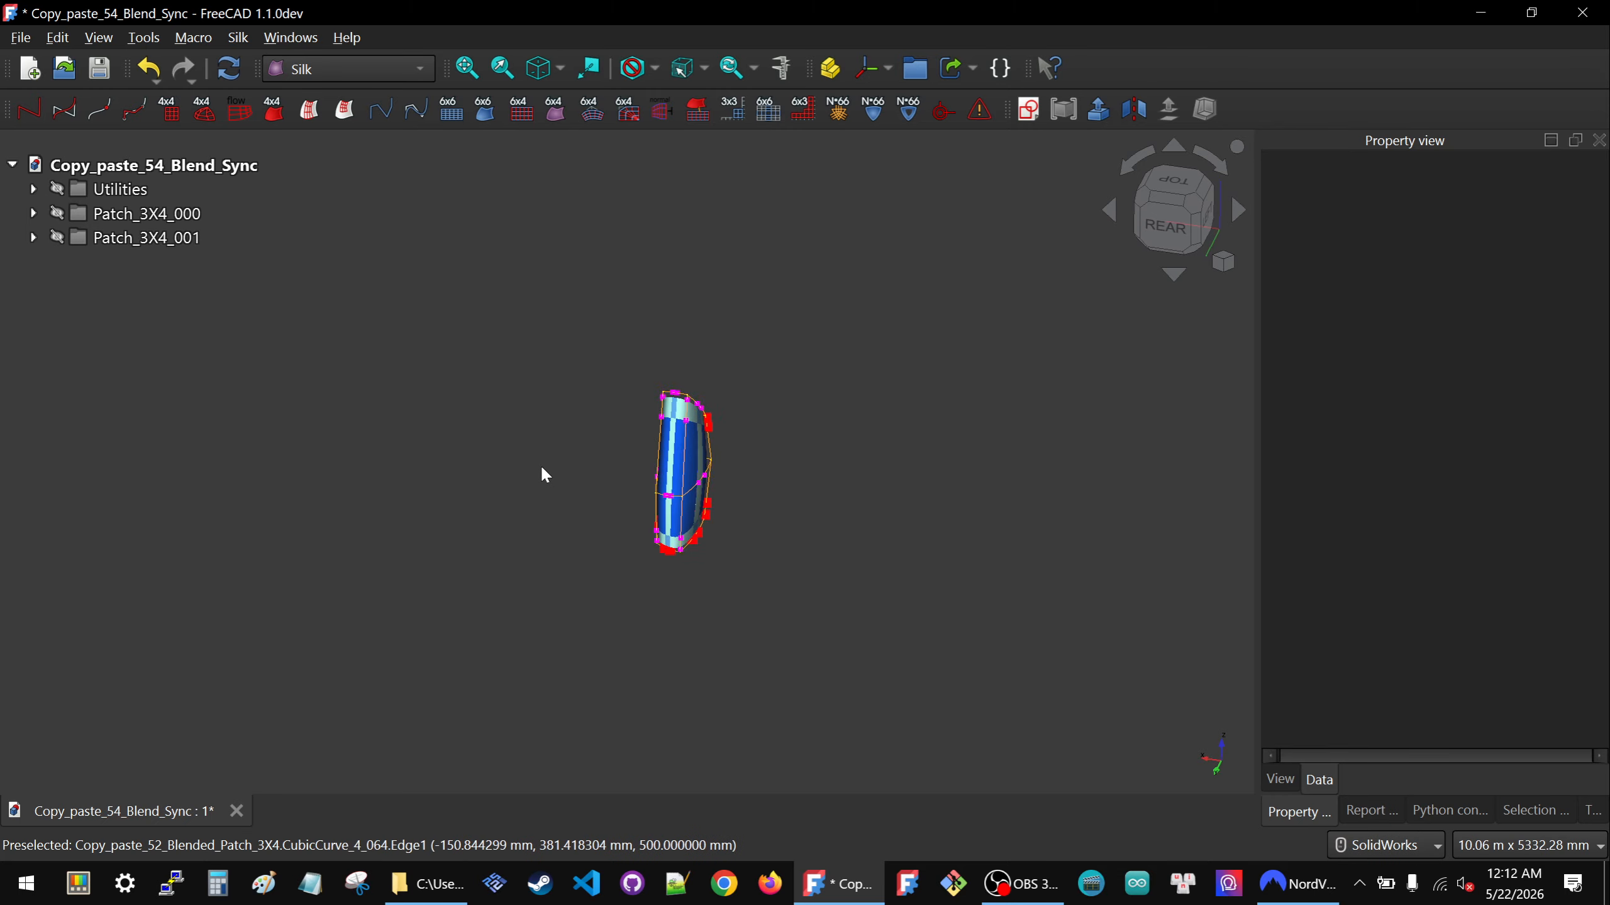
{"action": "scroll", "coordinate": [542, 470], "scroll_direction": "up", "scroll_amount": 4}
{"action": "left_click", "coordinate": [95, 237]}
{"action": "left_click", "coordinate": [32, 236]}
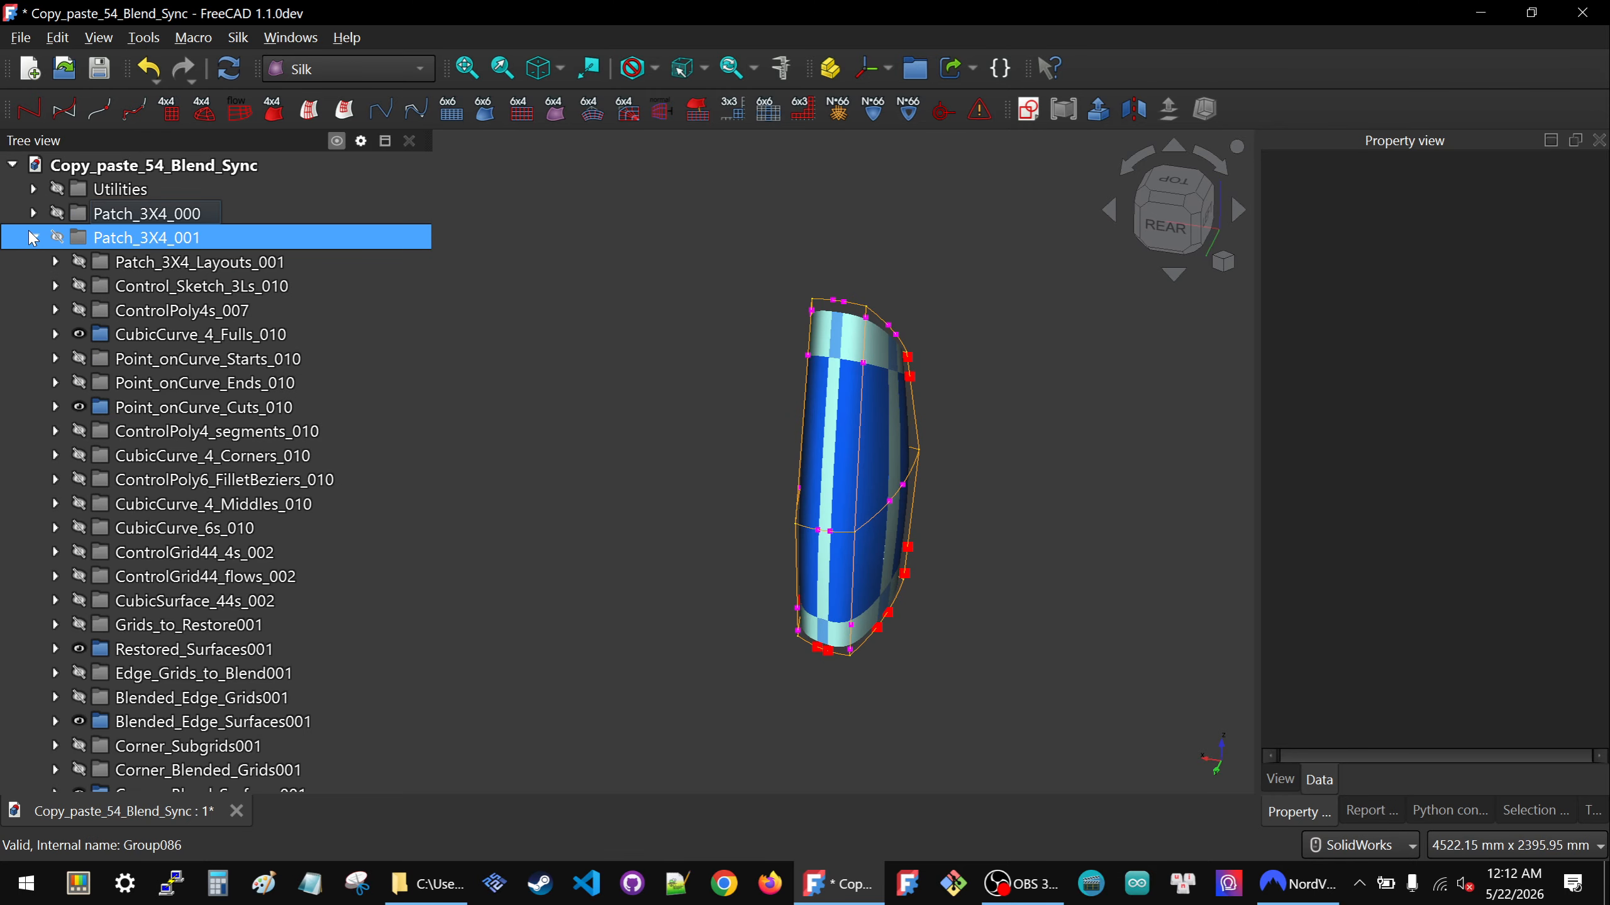
{"action": "left_click", "coordinate": [39, 256]}
{"action": "left_click", "coordinate": [57, 262]}
{"action": "left_click", "coordinate": [124, 285]}
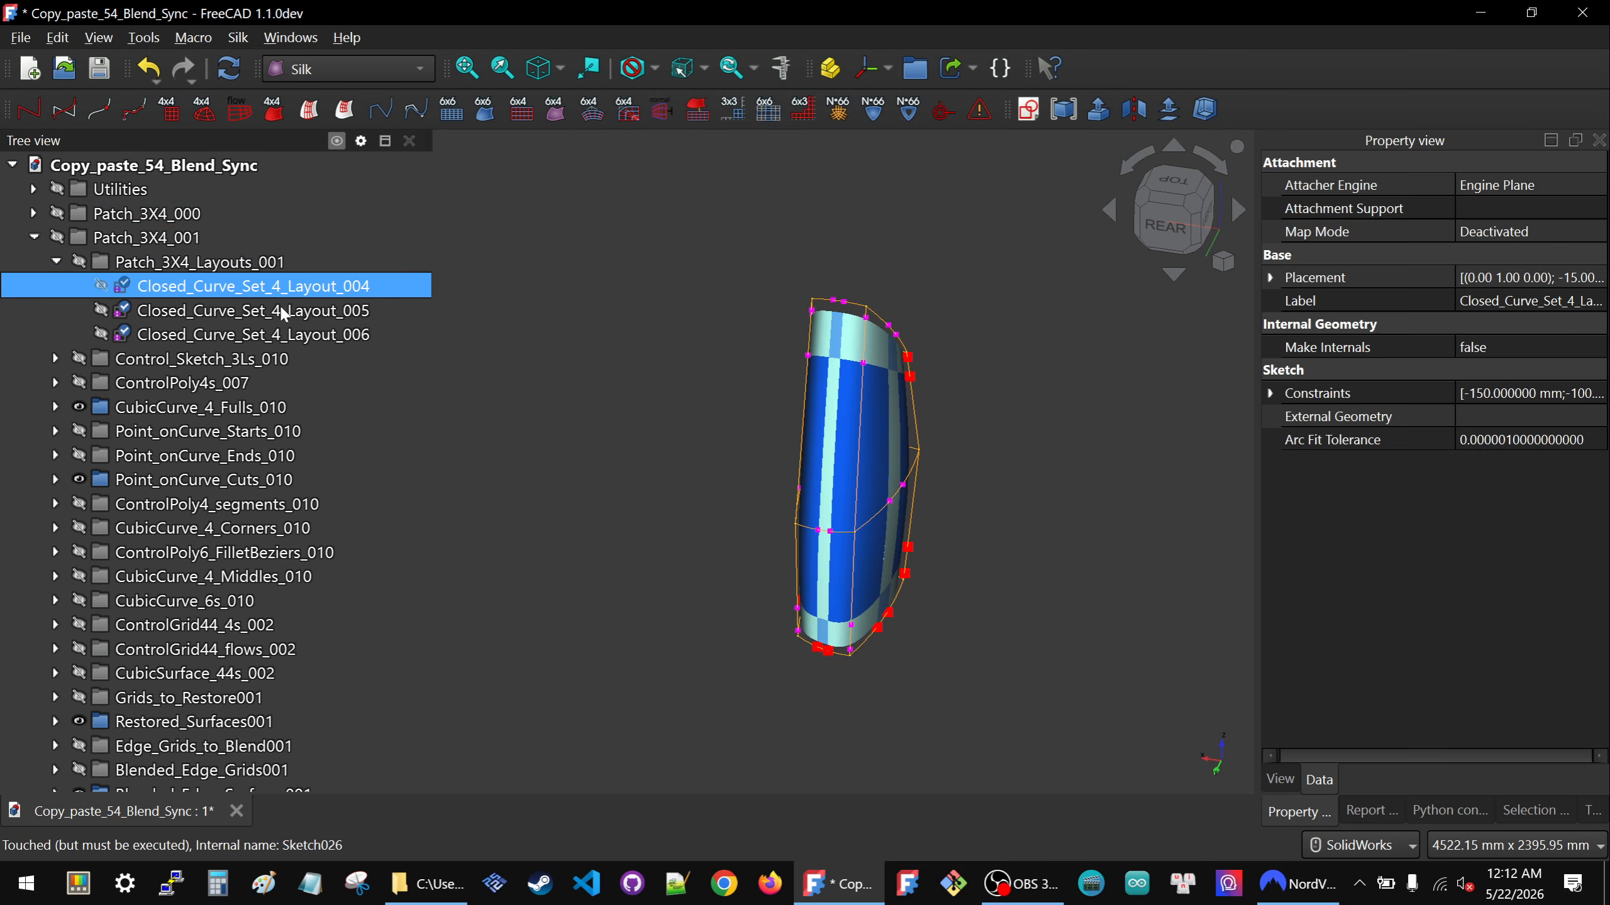
{"action": "left_click", "coordinate": [223, 335], "text": "shift"}
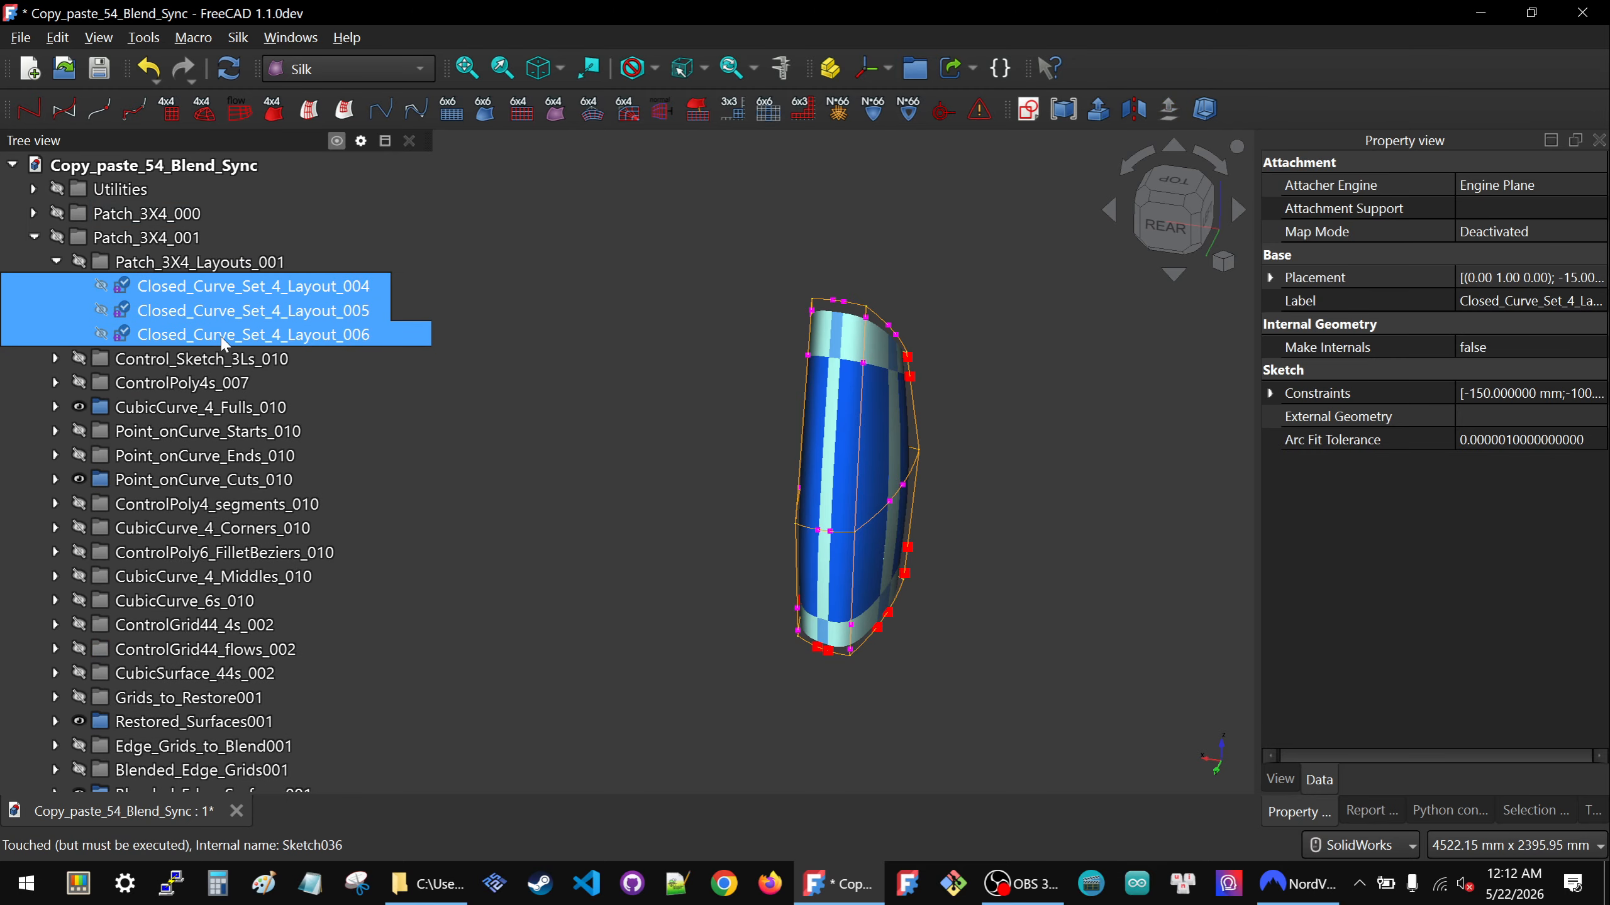
{"action": "left_click", "coordinate": [529, 360]}
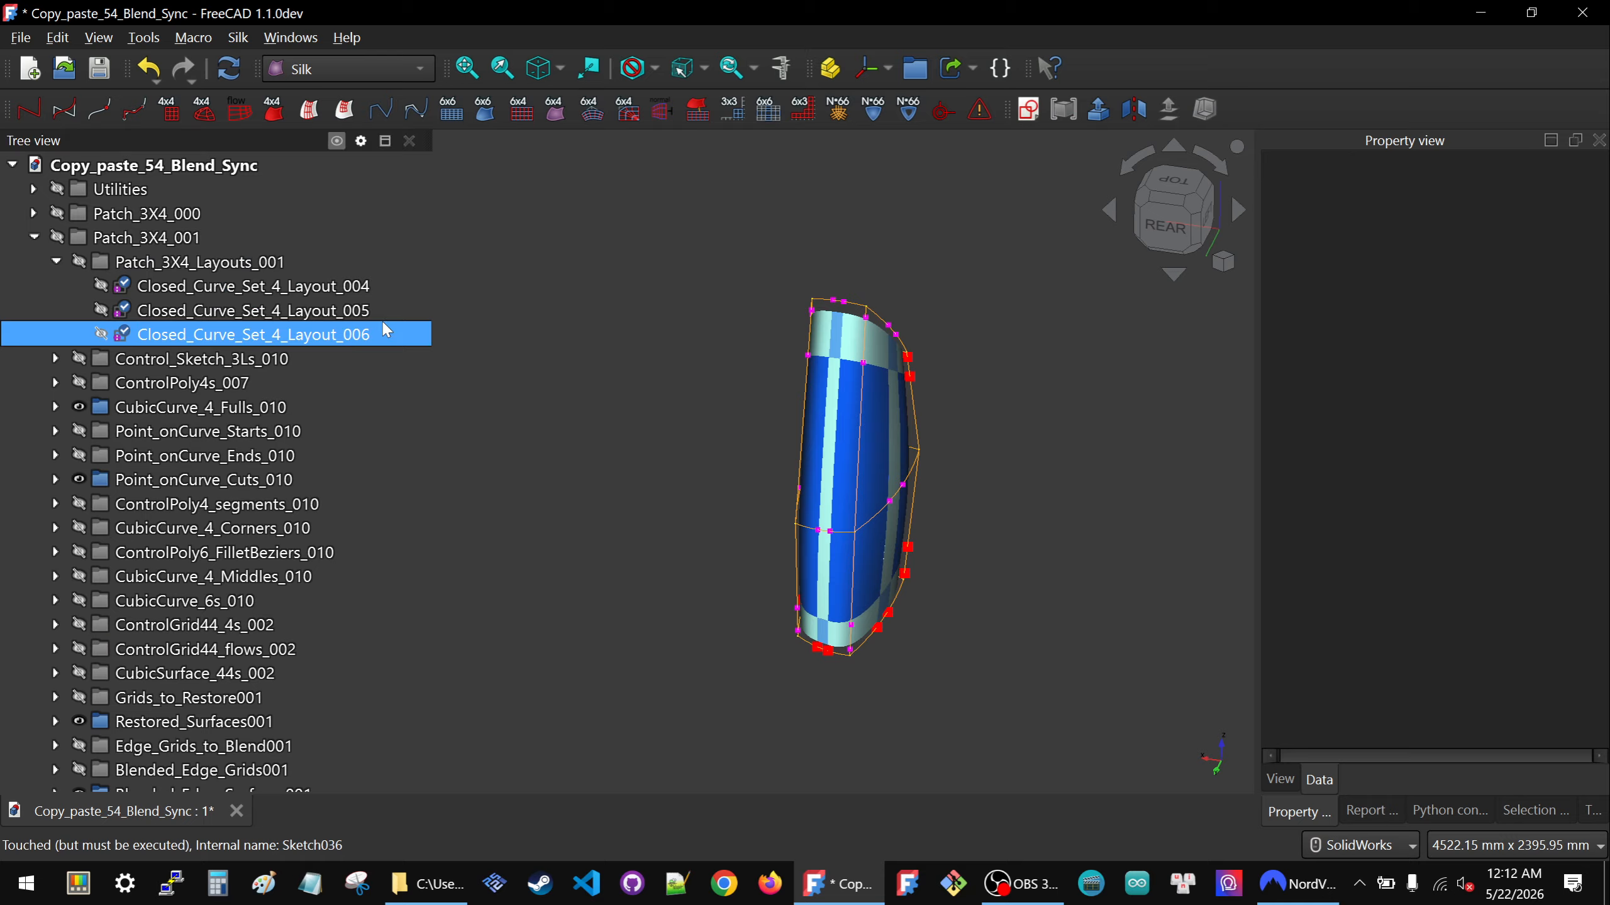
{"action": "left_click_drag", "start_coordinate": [272, 298], "coordinate": [261, 339]}
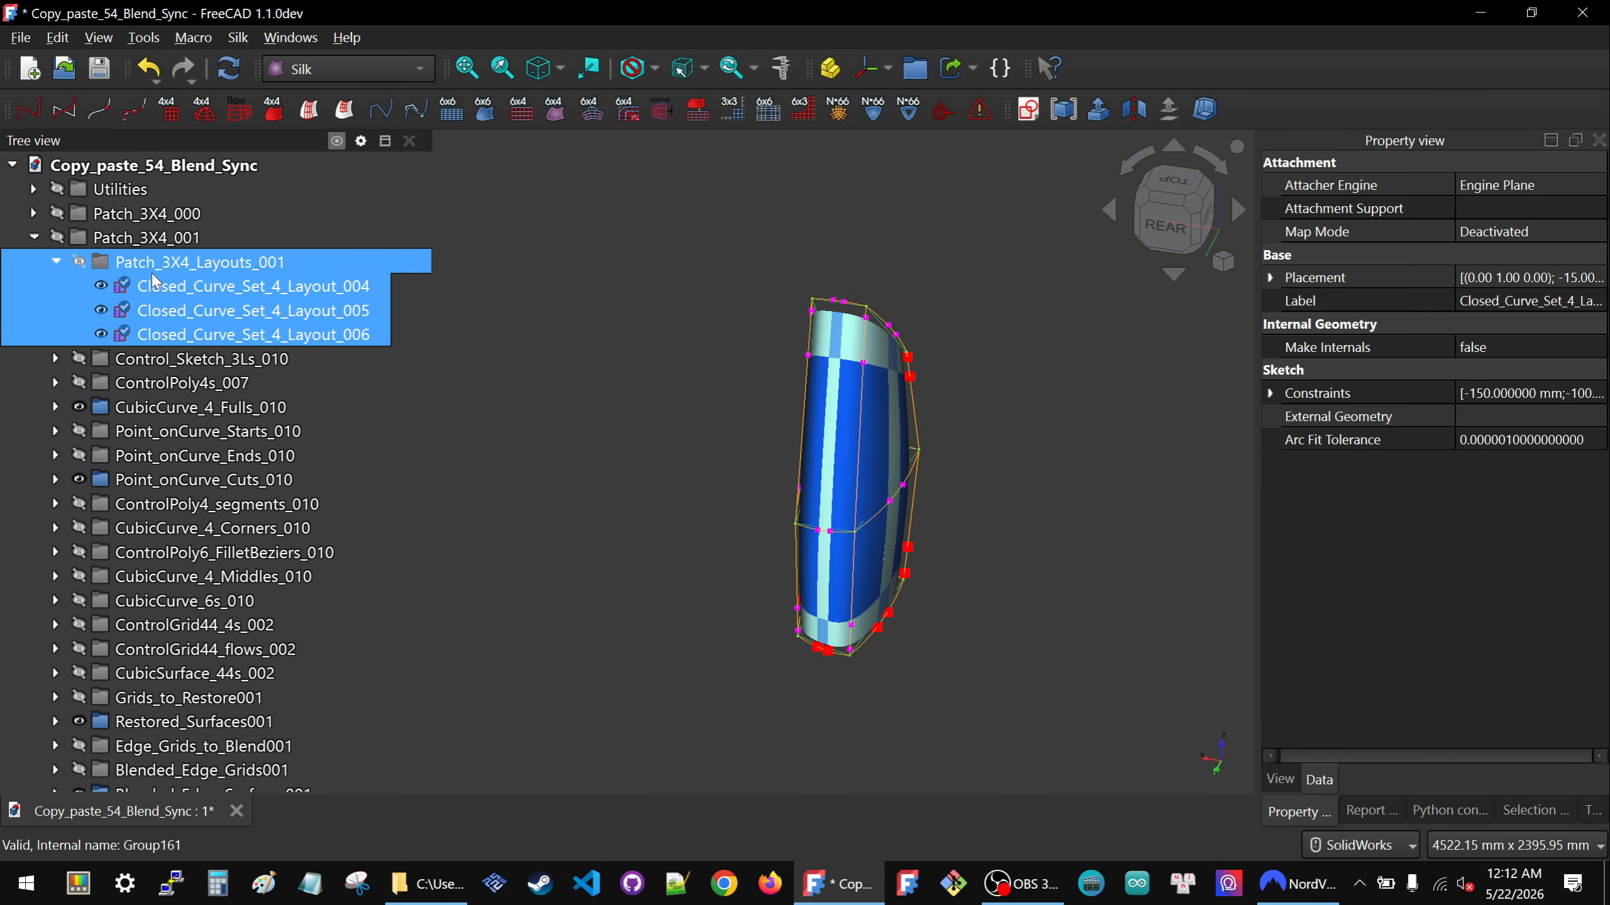
Set the placement's x position of Closed_Curve_Set_4_Layout_004 in Patch_3X4_001 to 800 mm.
{"action": "left_click", "coordinate": [254, 286]}
{"action": "left_click", "coordinate": [1313, 277]}
{"action": "left_click", "coordinate": [1270, 277]}
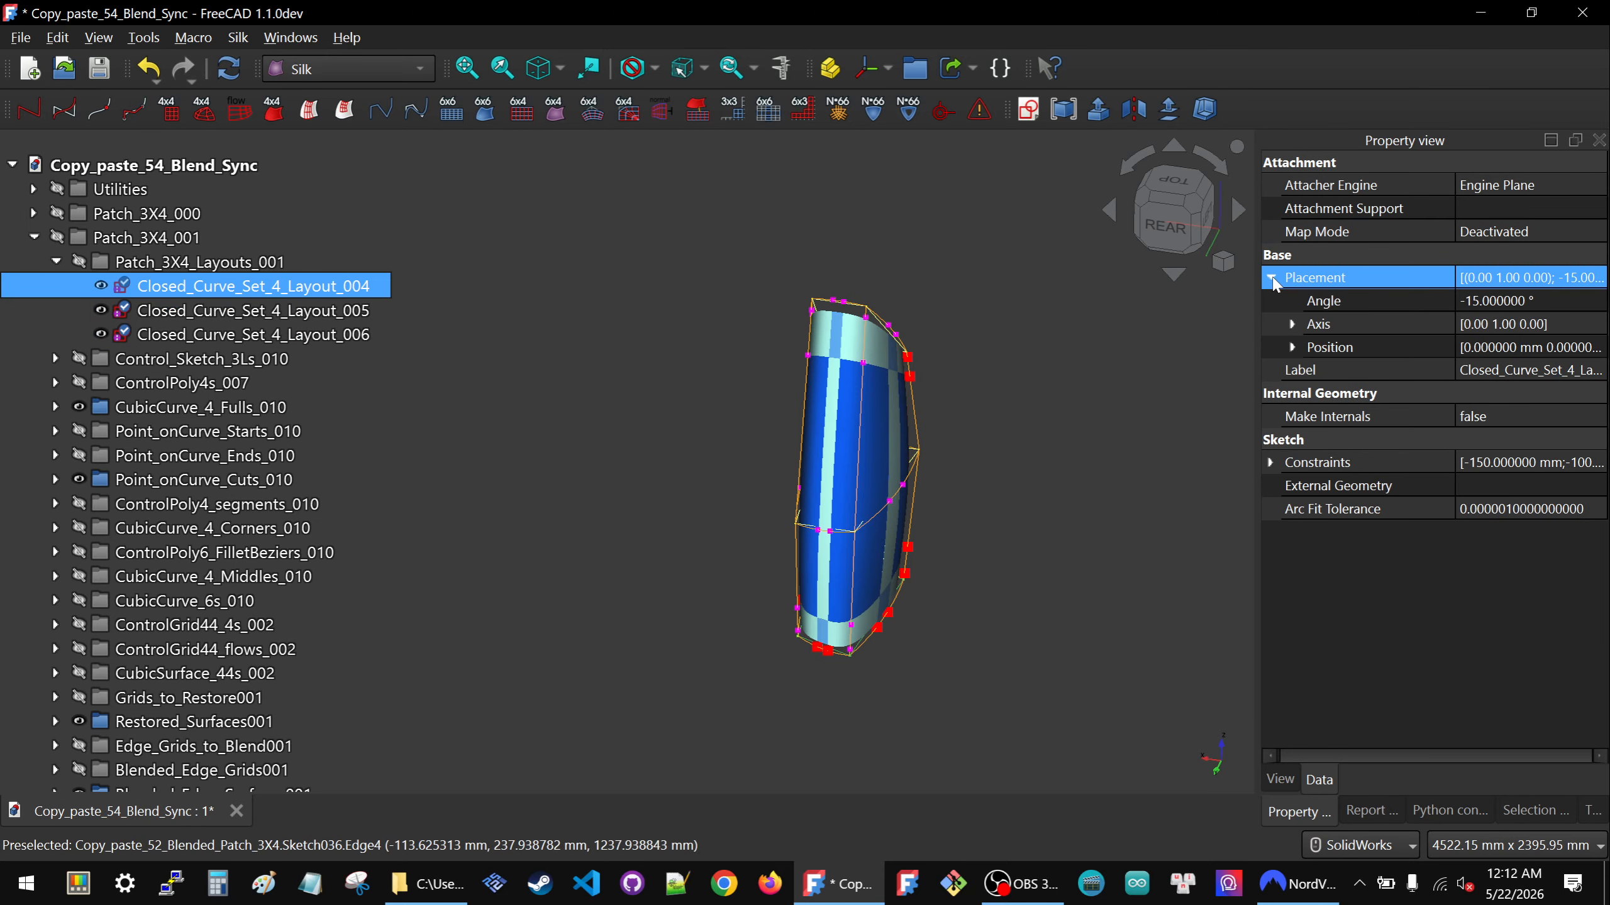
{"action": "left_click", "coordinate": [1293, 347]}
{"action": "left_click", "coordinate": [1293, 348]}
{"action": "left_click", "coordinate": [1344, 423]}
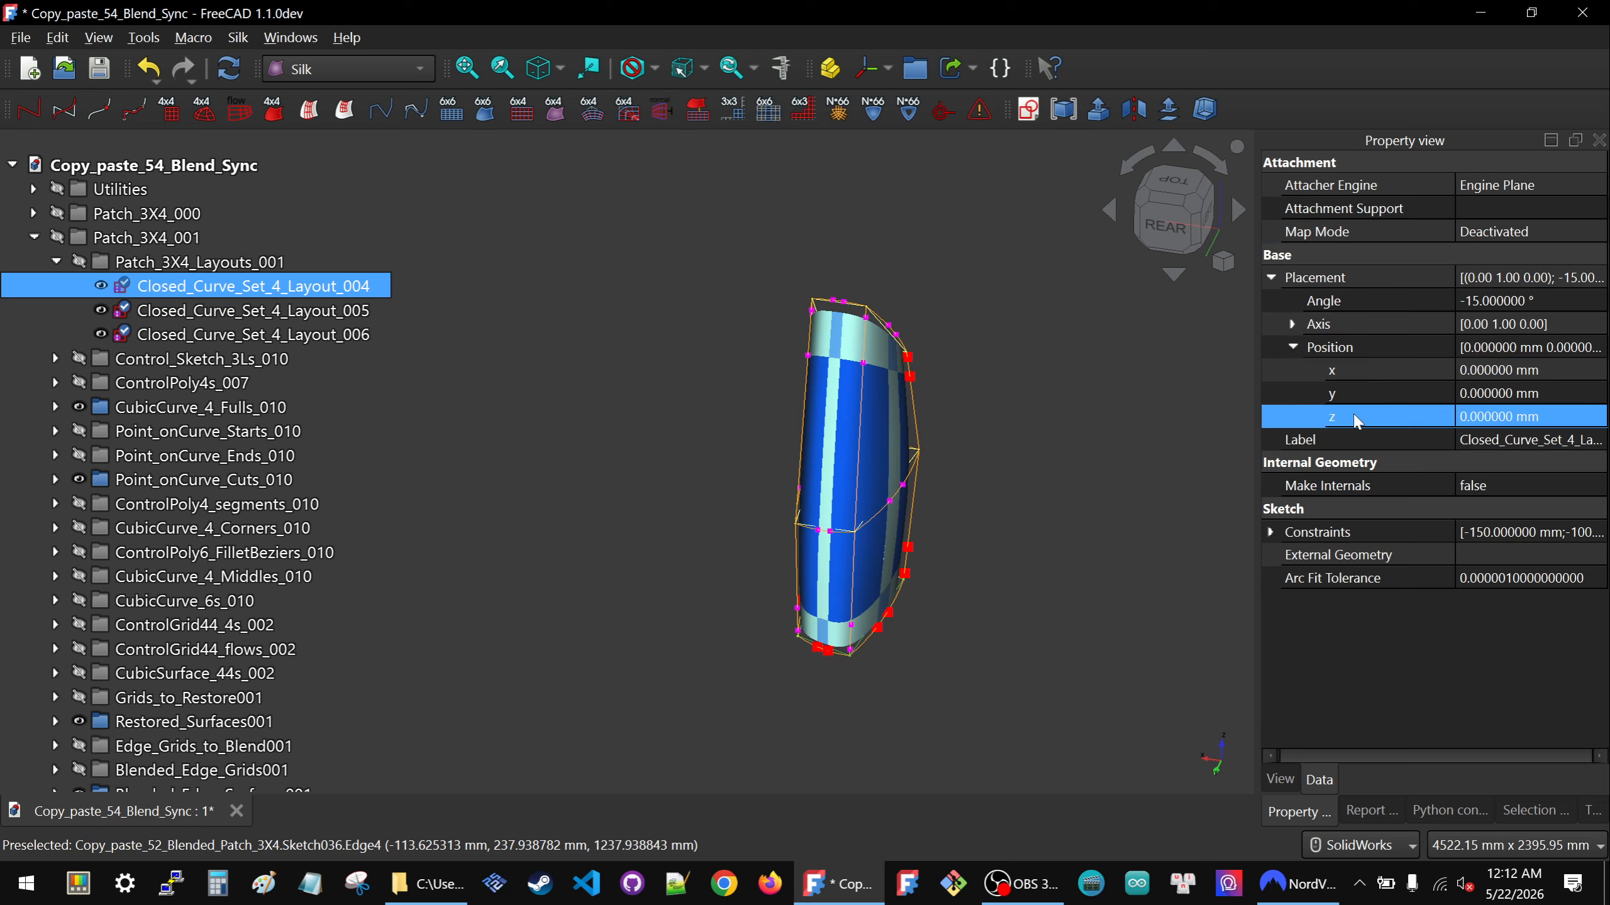
{"action": "left_click", "coordinate": [1567, 370]}
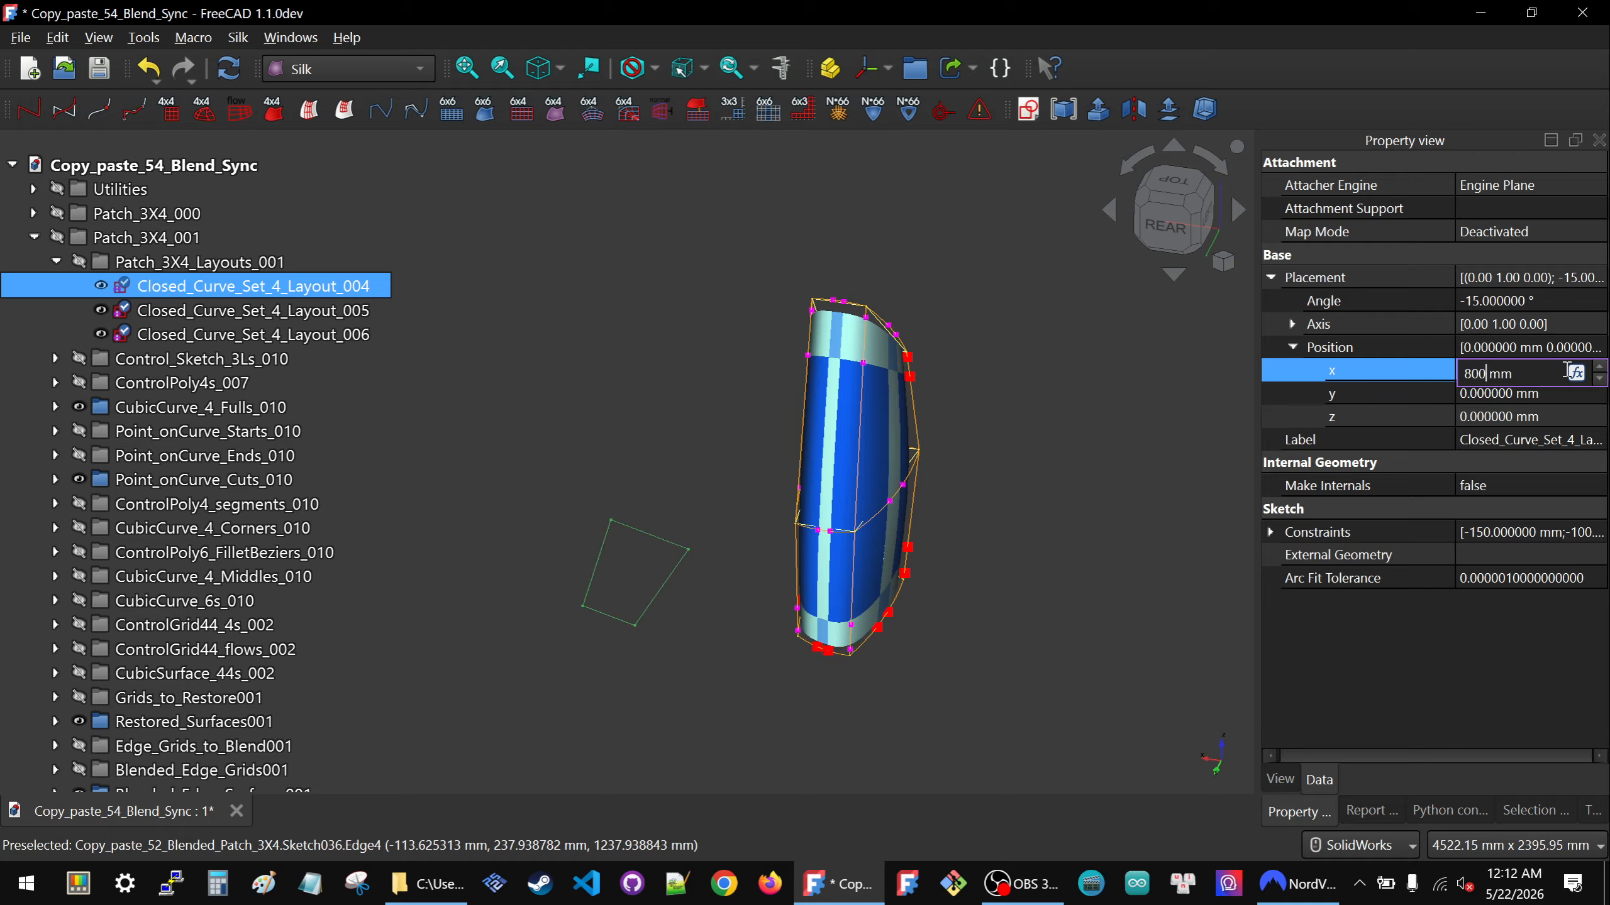
{"action": "type", "text": "800"}
{"action": "key", "text": "Return"}
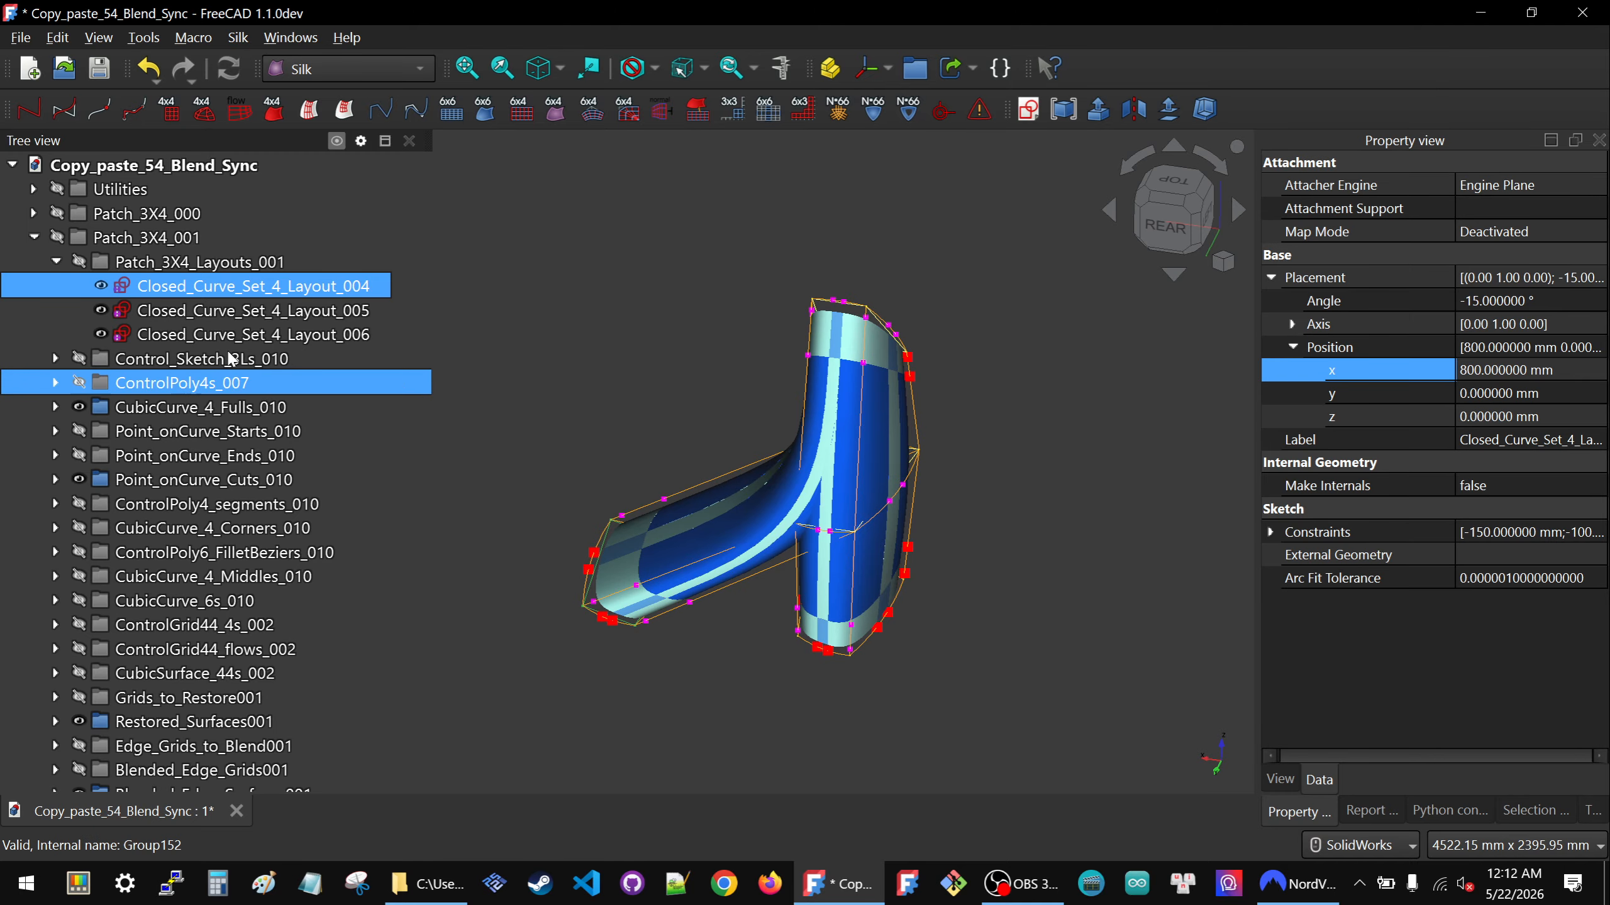
Set the placement's x position of Closed_Curve_Set_4_Layout_005 to 800 mm.
{"action": "left_click", "coordinate": [206, 313]}
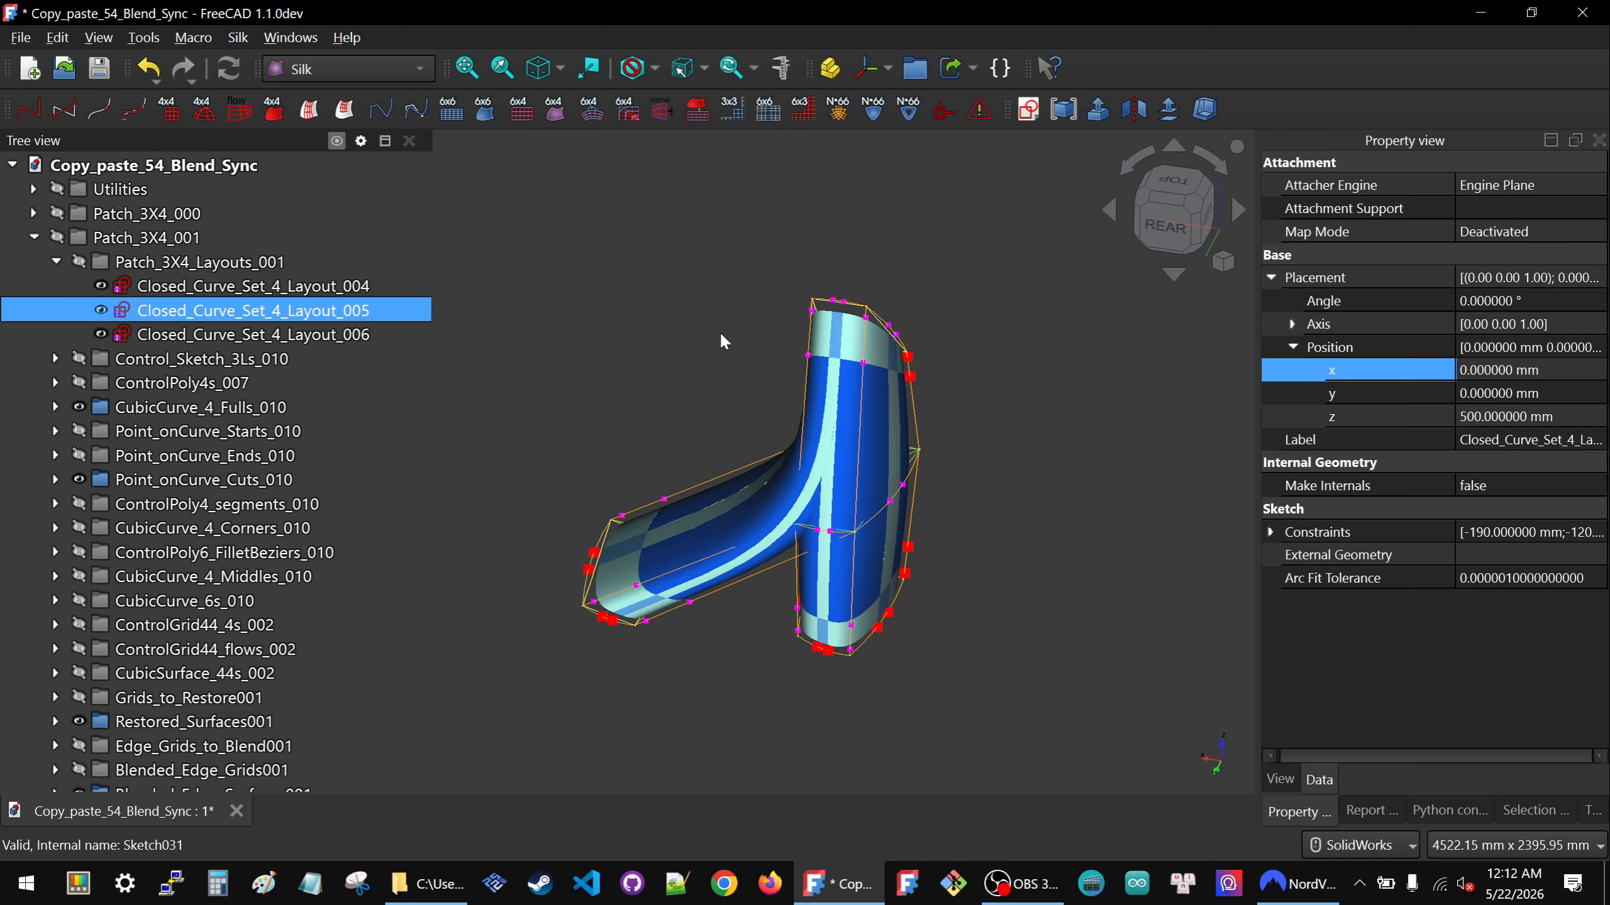
{"action": "left_click", "coordinate": [1563, 369]}
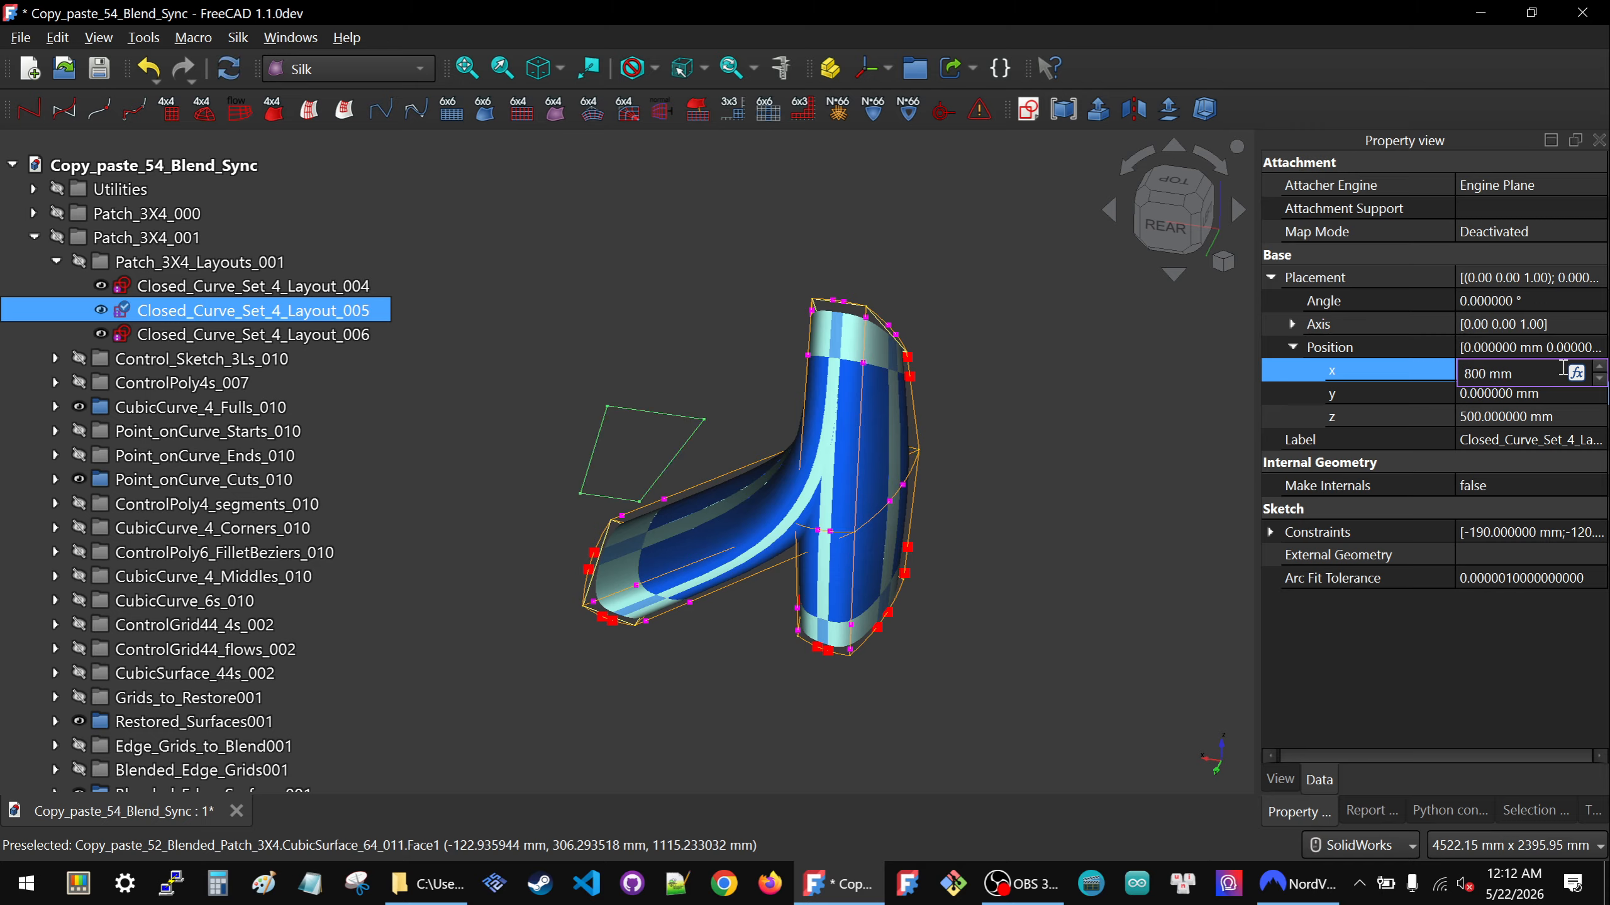
{"action": "type", "text": "800"}
{"action": "key", "text": "Return"}
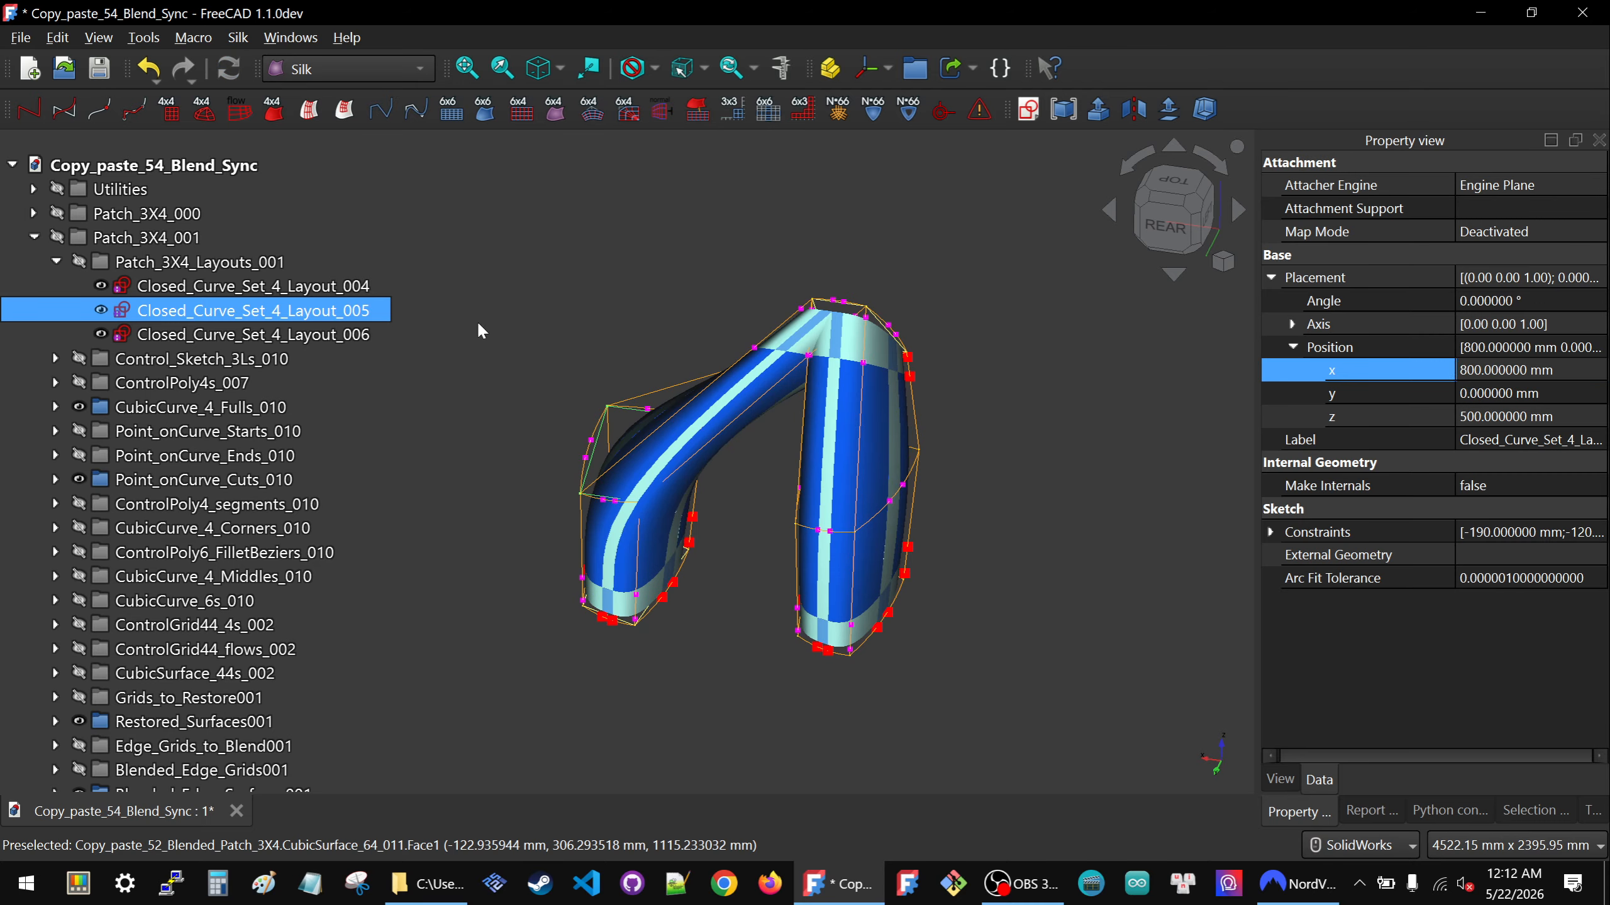
Set the placement's x position of Closed_Curve_Set_4_Layout_006 to 800 mm and recompute the document.
{"action": "mouse_move", "coordinate": [745, 462]}
{"action": "middle_mouse_down"}
{"action": "mouse_move", "coordinate": [769, 376]}
{"action": "mouse_move", "coordinate": [490, 537]}
{"action": "mouse_move", "coordinate": [501, 571]}
{"action": "mouse_move", "coordinate": [482, 615]}
{"action": "mouse_move", "coordinate": [615, 568]}
{"action": "mouse_move", "coordinate": [660, 515]}
{"action": "mouse_move", "coordinate": [889, 388]}
{"action": "mouse_move", "coordinate": [620, 379]}
{"action": "mouse_move", "coordinate": [851, 523]}
{"action": "mouse_move", "coordinate": [683, 468]}
{"action": "mouse_move", "coordinate": [804, 538]}
{"action": "mouse_move", "coordinate": [717, 485]}
{"action": "mouse_move", "coordinate": [784, 507]}
{"action": "middle_mouse_up"}
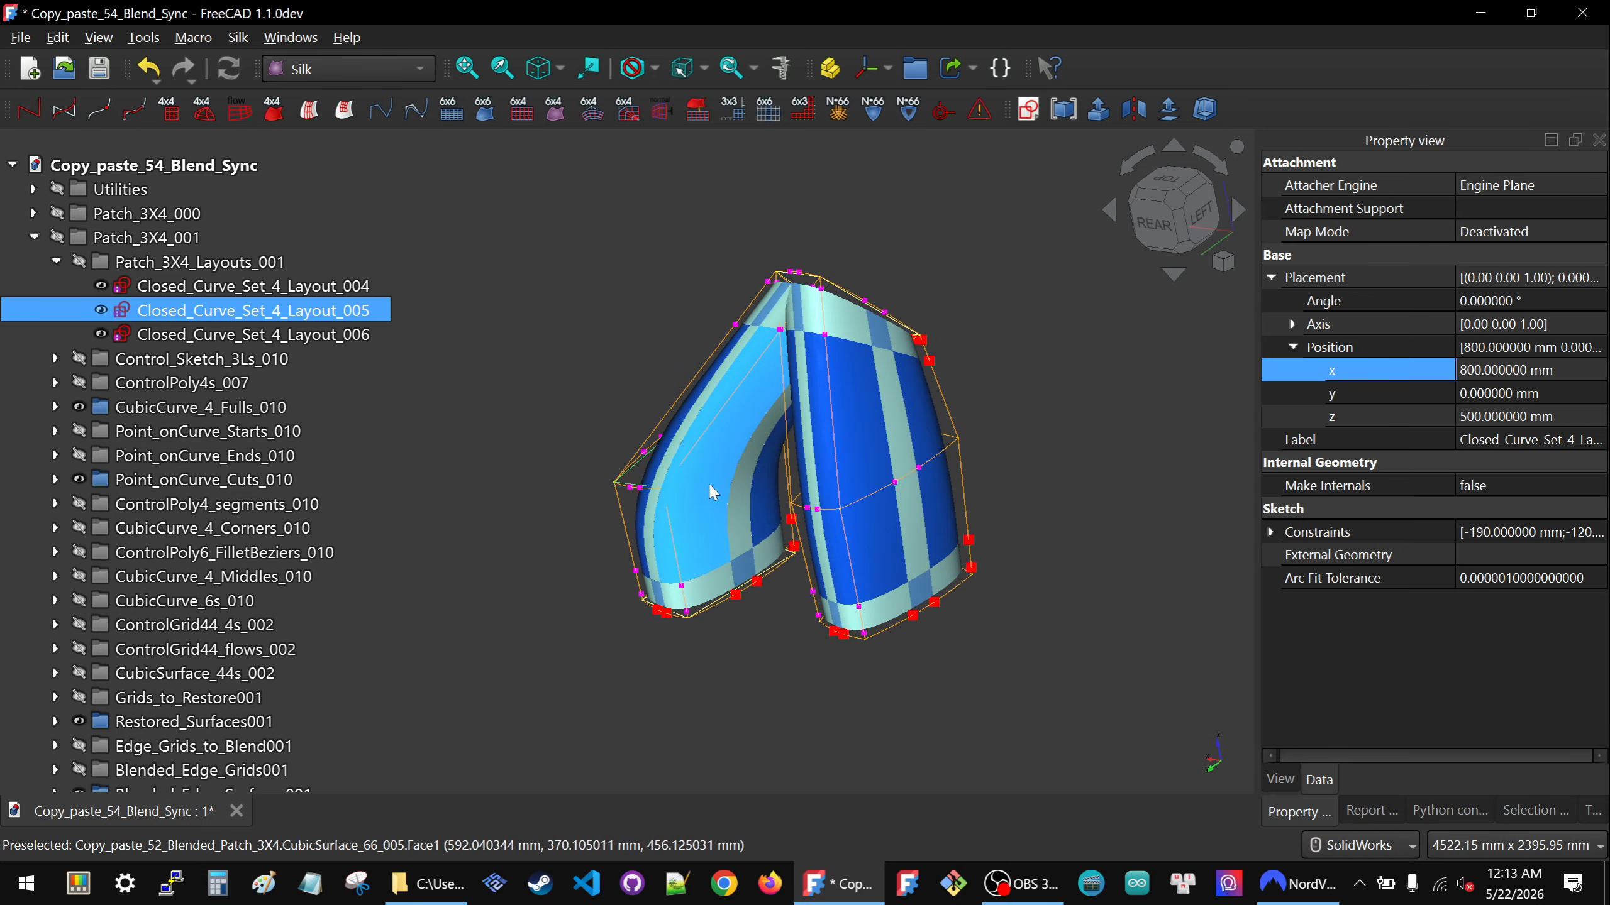
{"action": "middle_click_drag", "start_coordinate": [708, 482], "coordinate": [761, 532]}
{"action": "left_click", "coordinate": [232, 336], "text": "ctrl"}
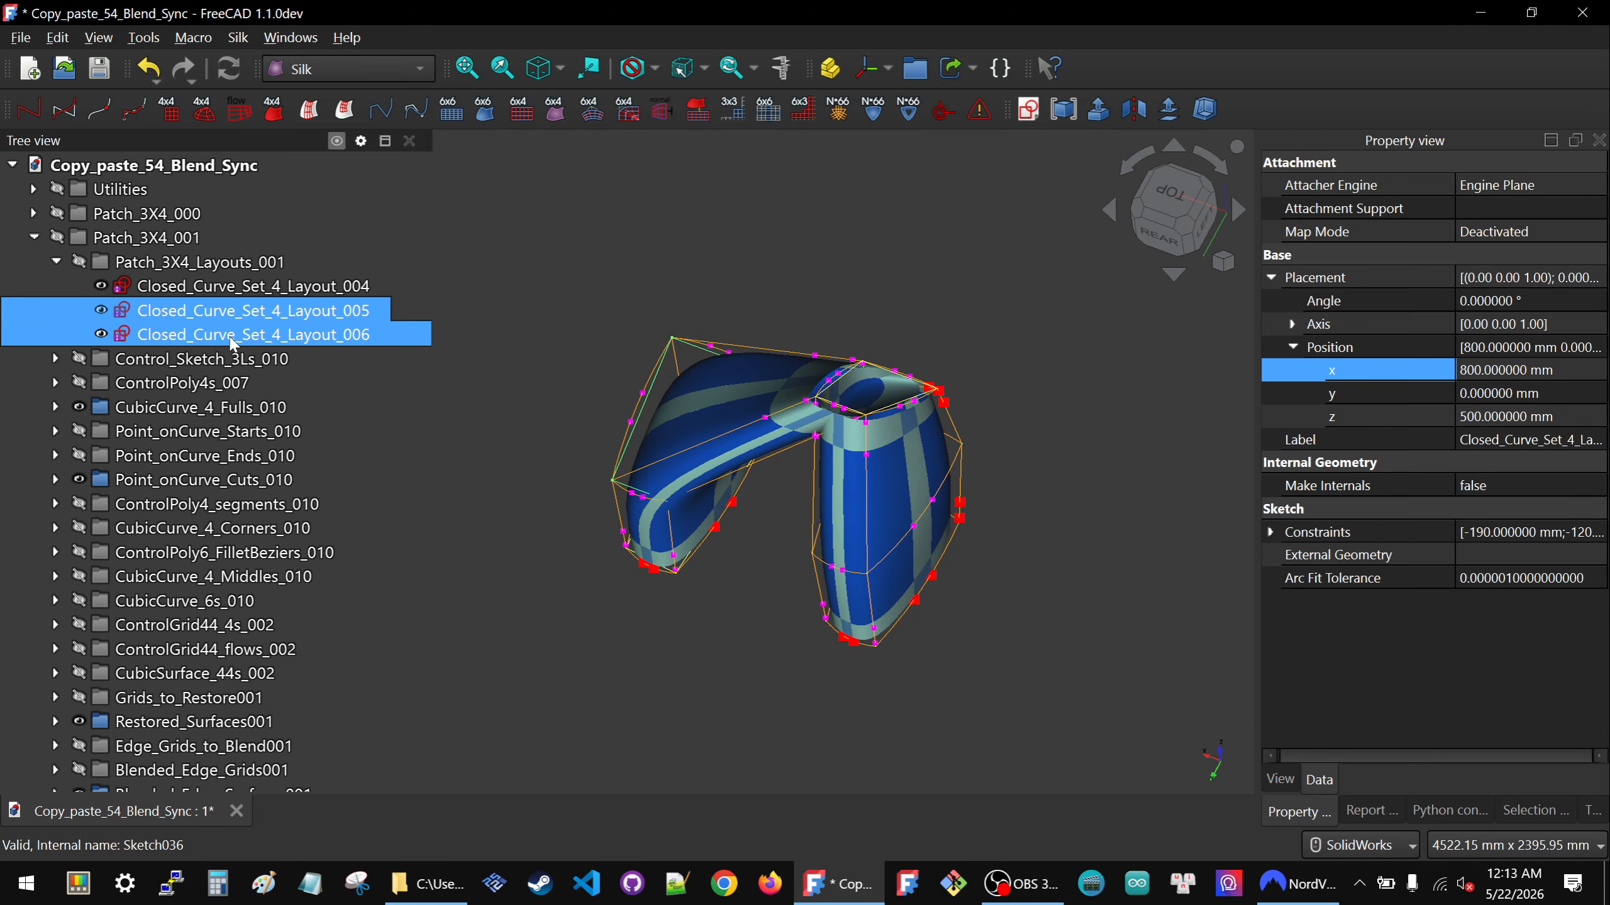
{"action": "left_click", "coordinate": [232, 336]}
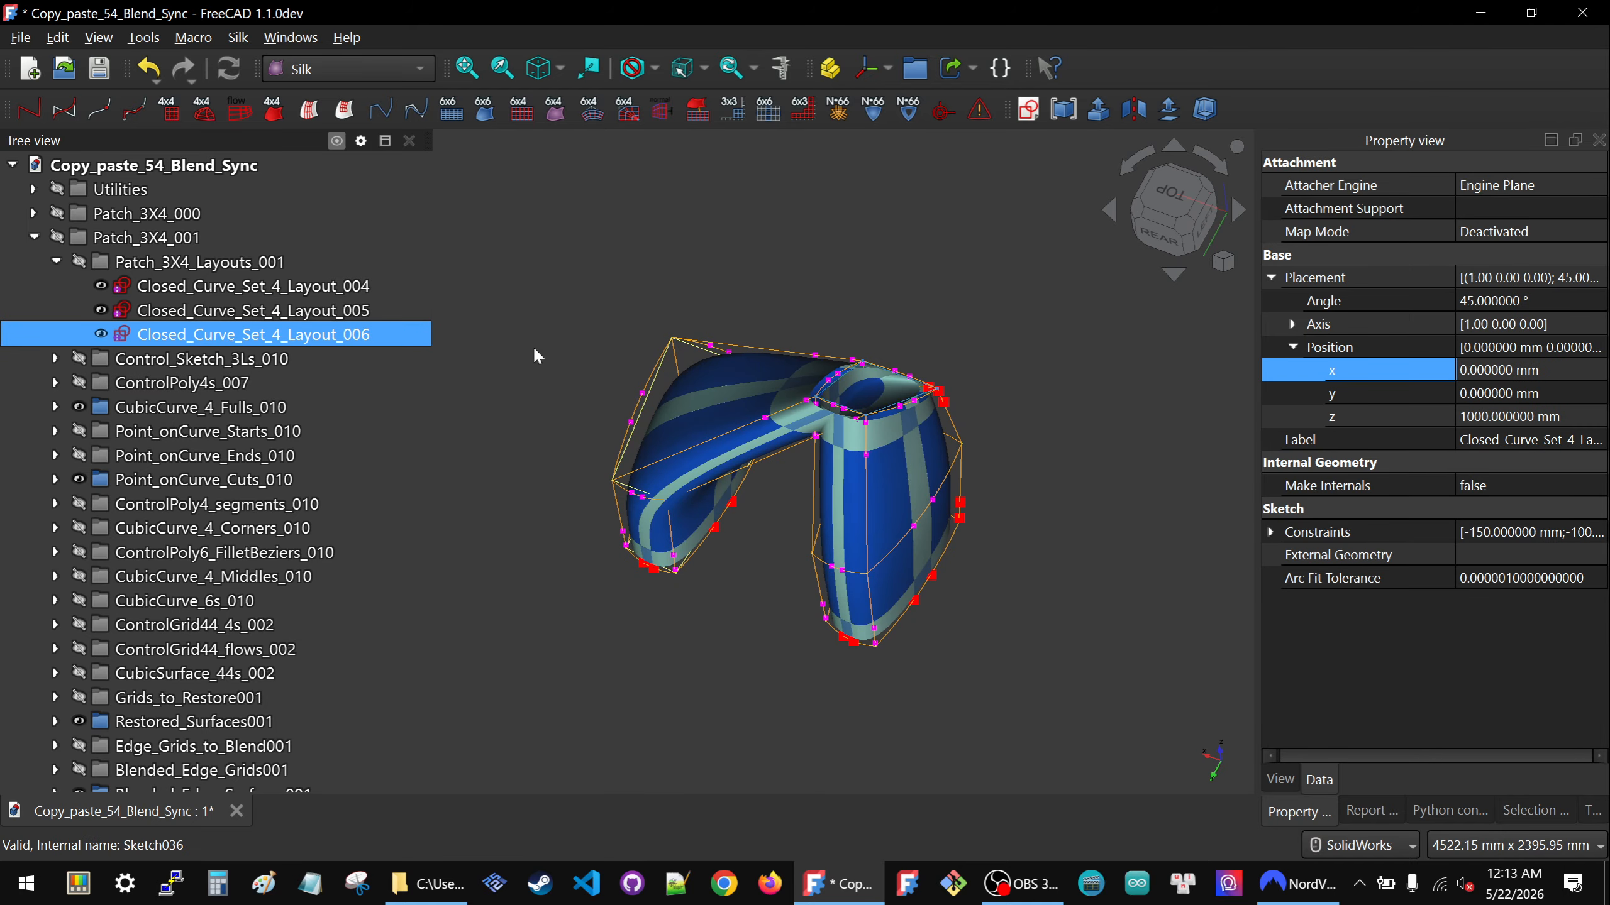
{"action": "left_click", "coordinate": [1559, 376]}
{"action": "type", "text": "800"}
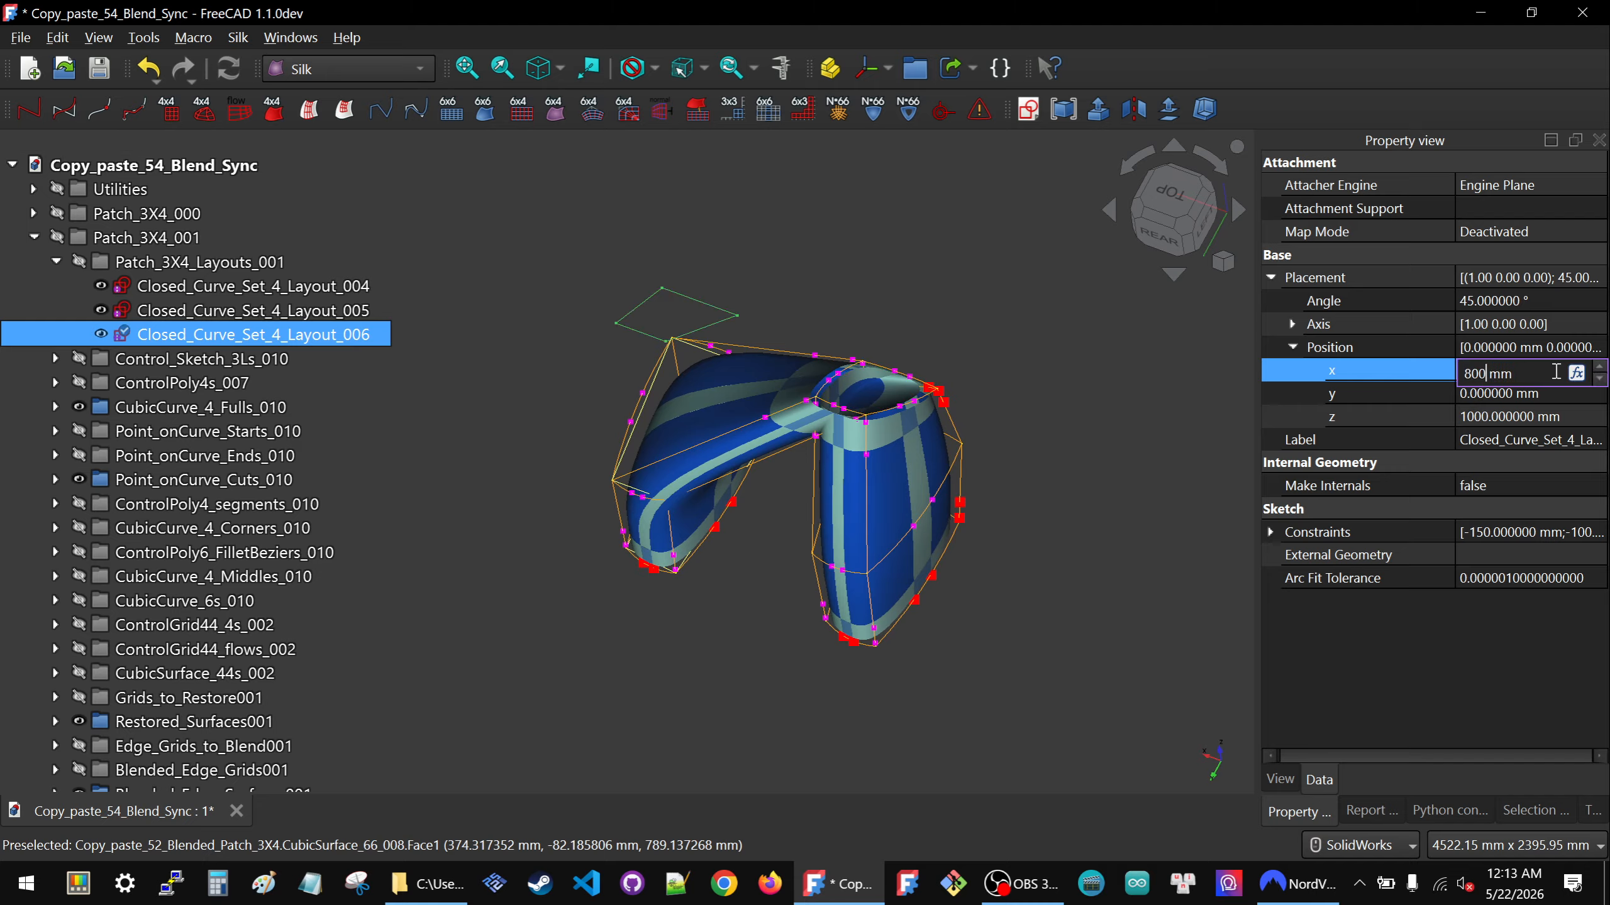
{"action": "key", "text": "Return"}
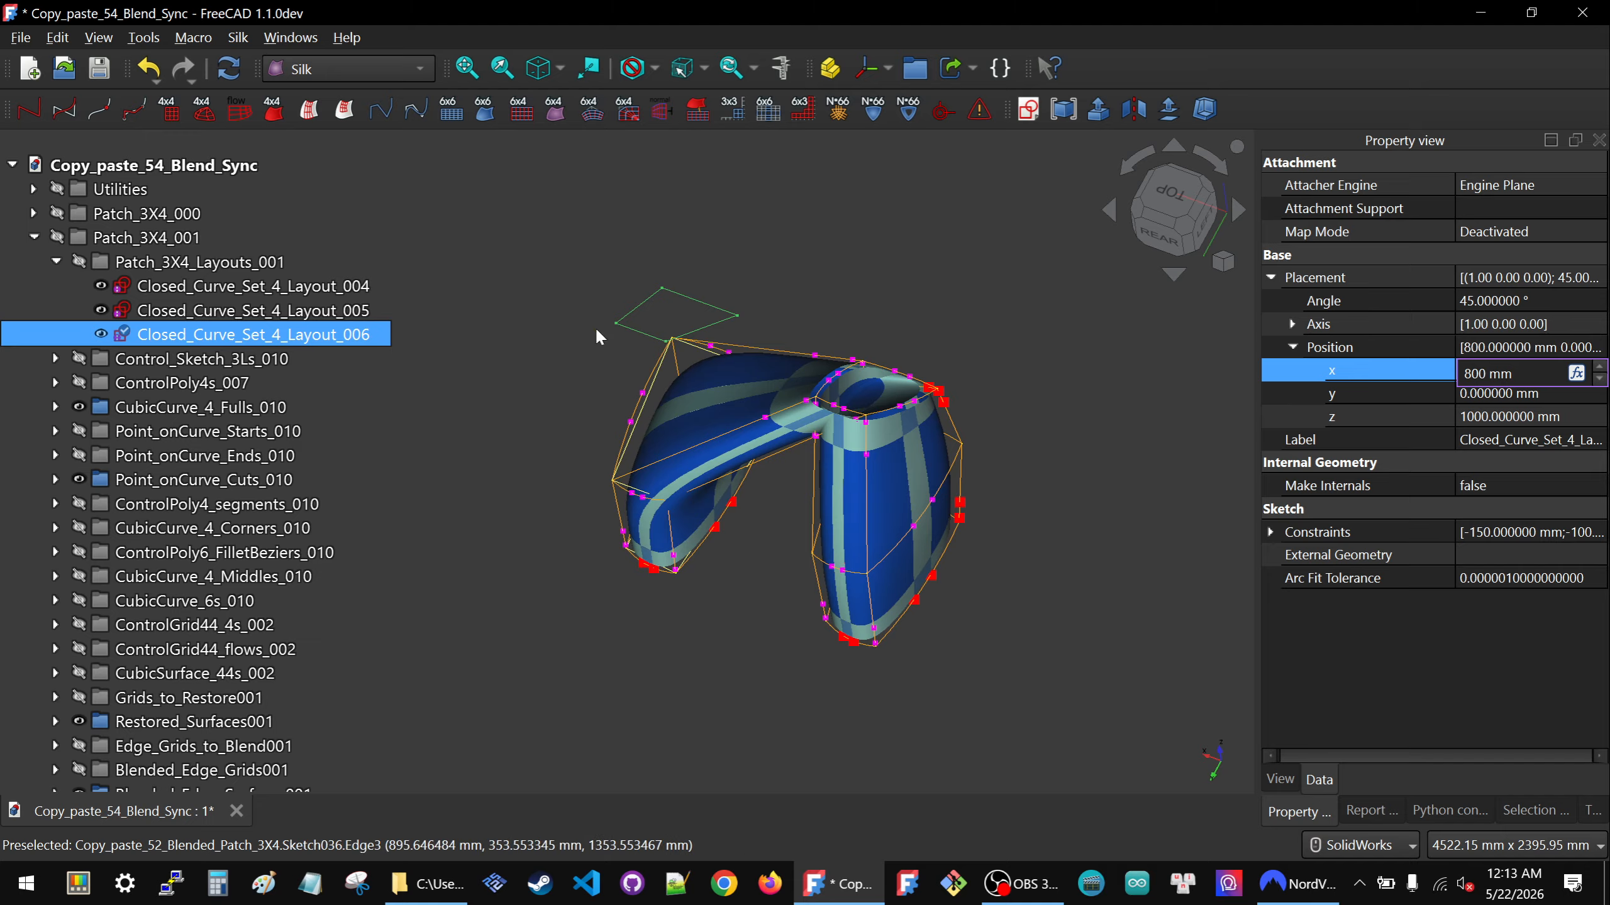
{"action": "key", "text": "F5"}
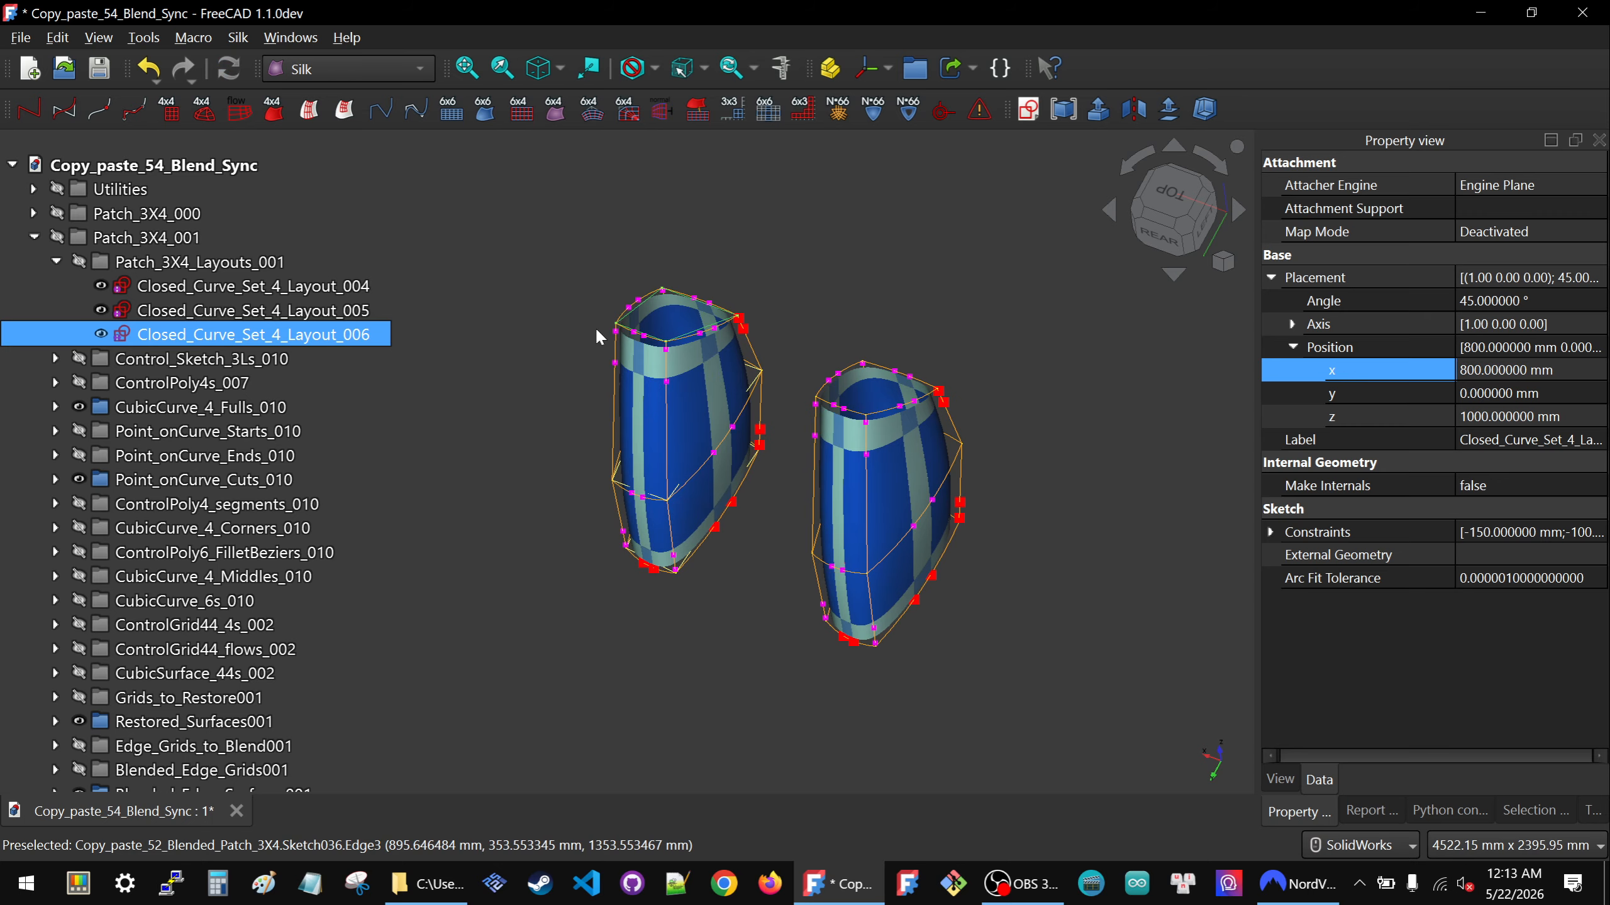
Collapse the Patch_3X4_Layouts_001 group and the whole Patch_3X4_001 group in the model tree.
{"action": "left_click", "coordinate": [515, 393]}
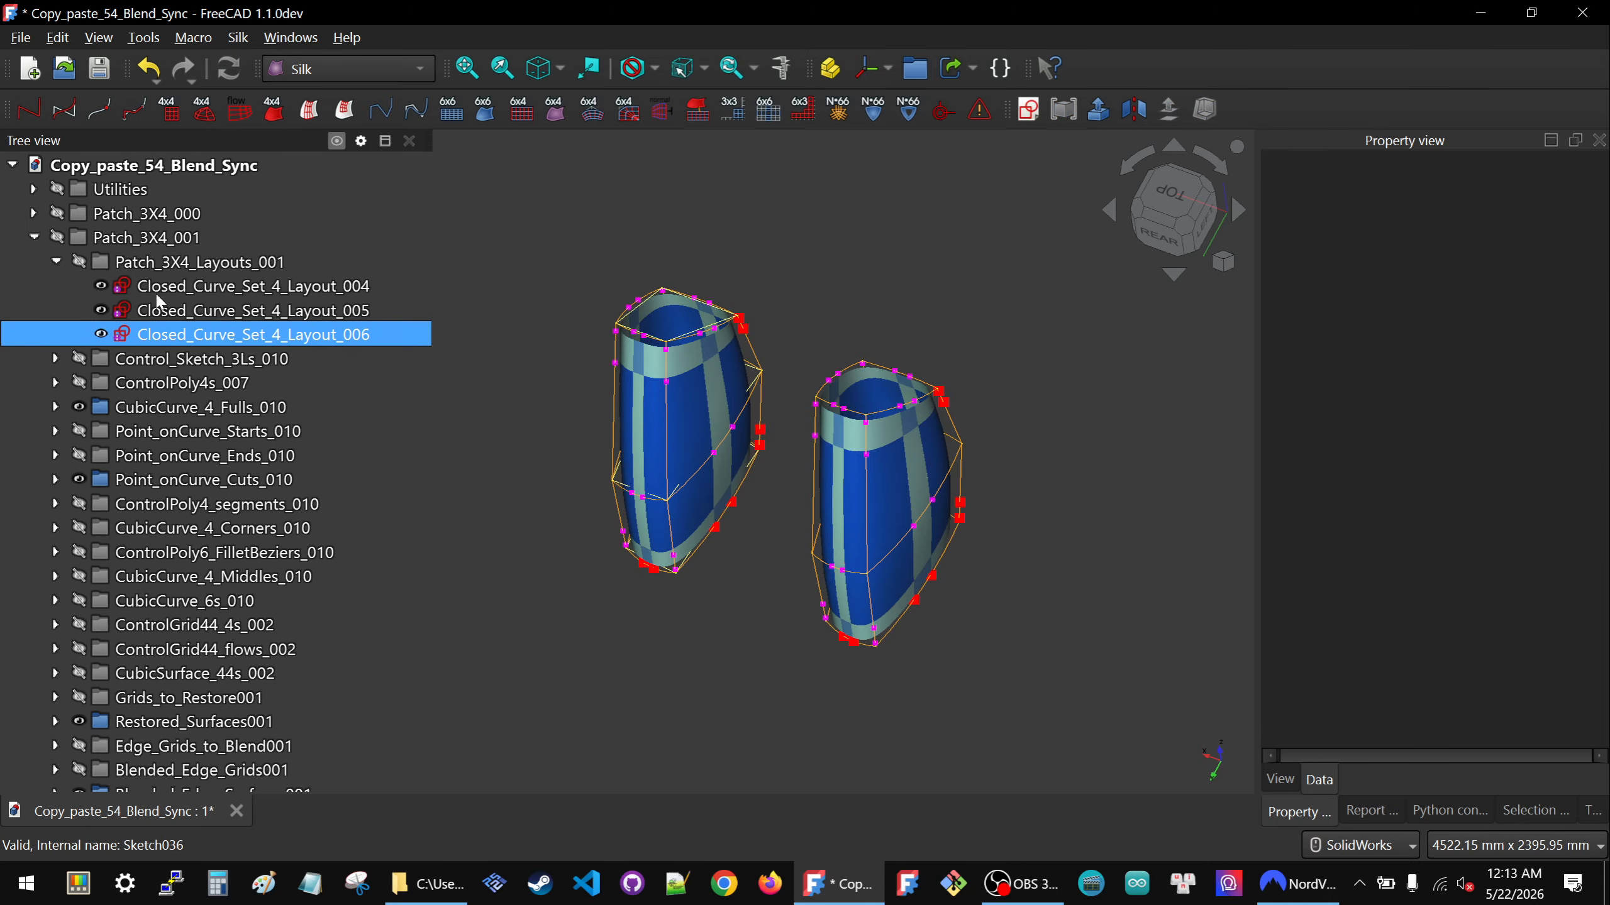
{"action": "left_click", "coordinate": [56, 262]}
{"action": "left_click", "coordinate": [518, 332]}
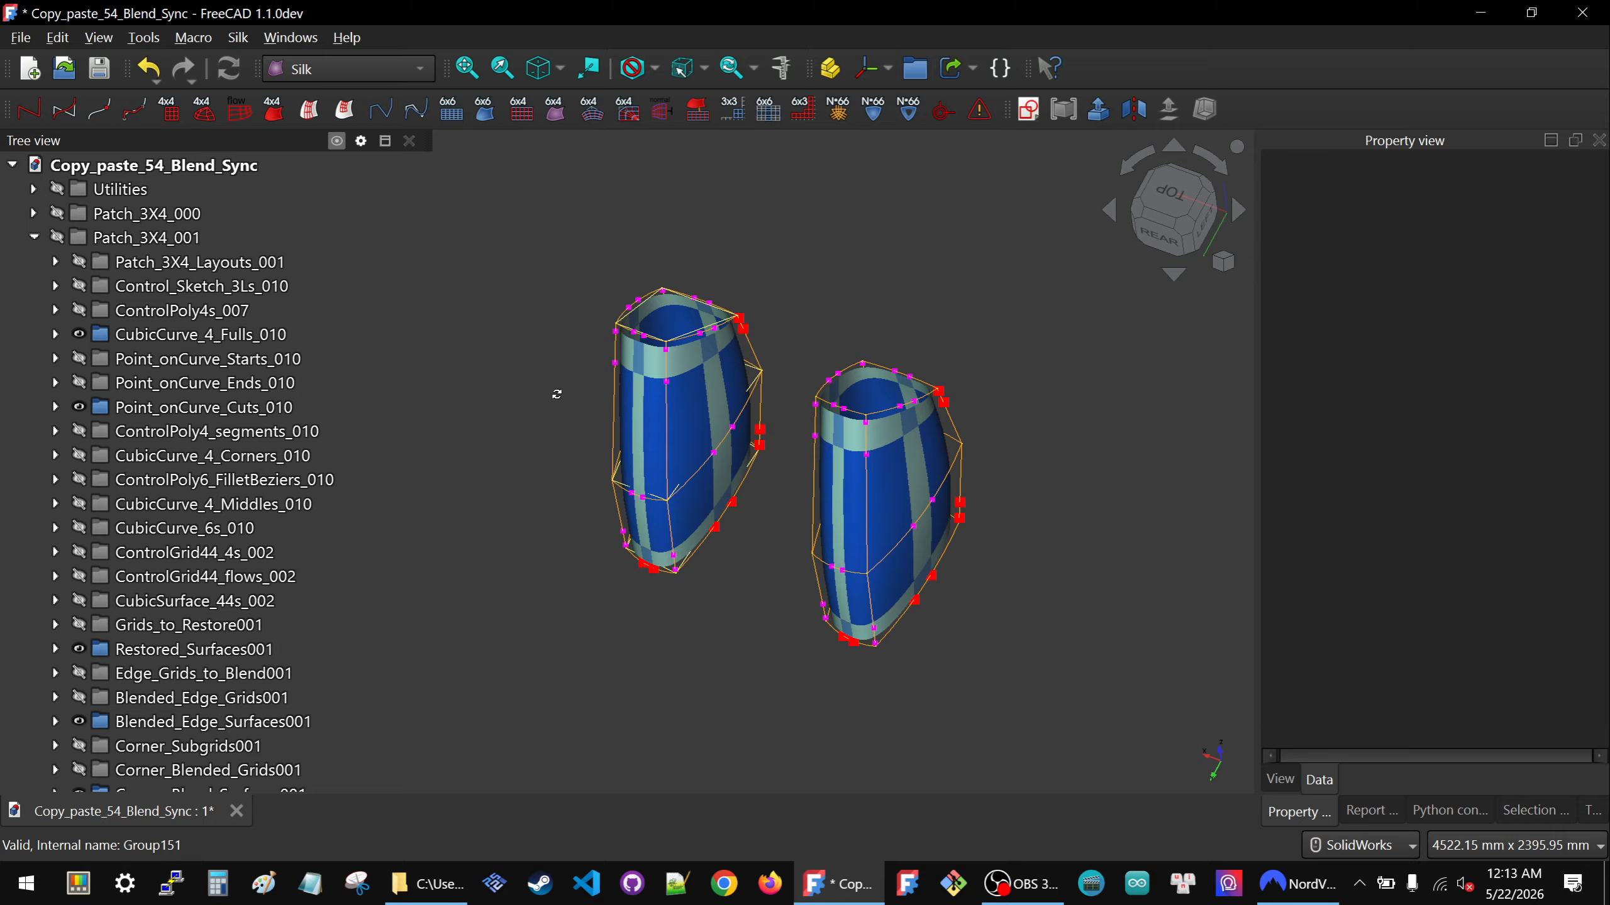
{"action": "middle_click_drag", "start_coordinate": [556, 395], "coordinate": [560, 341]}
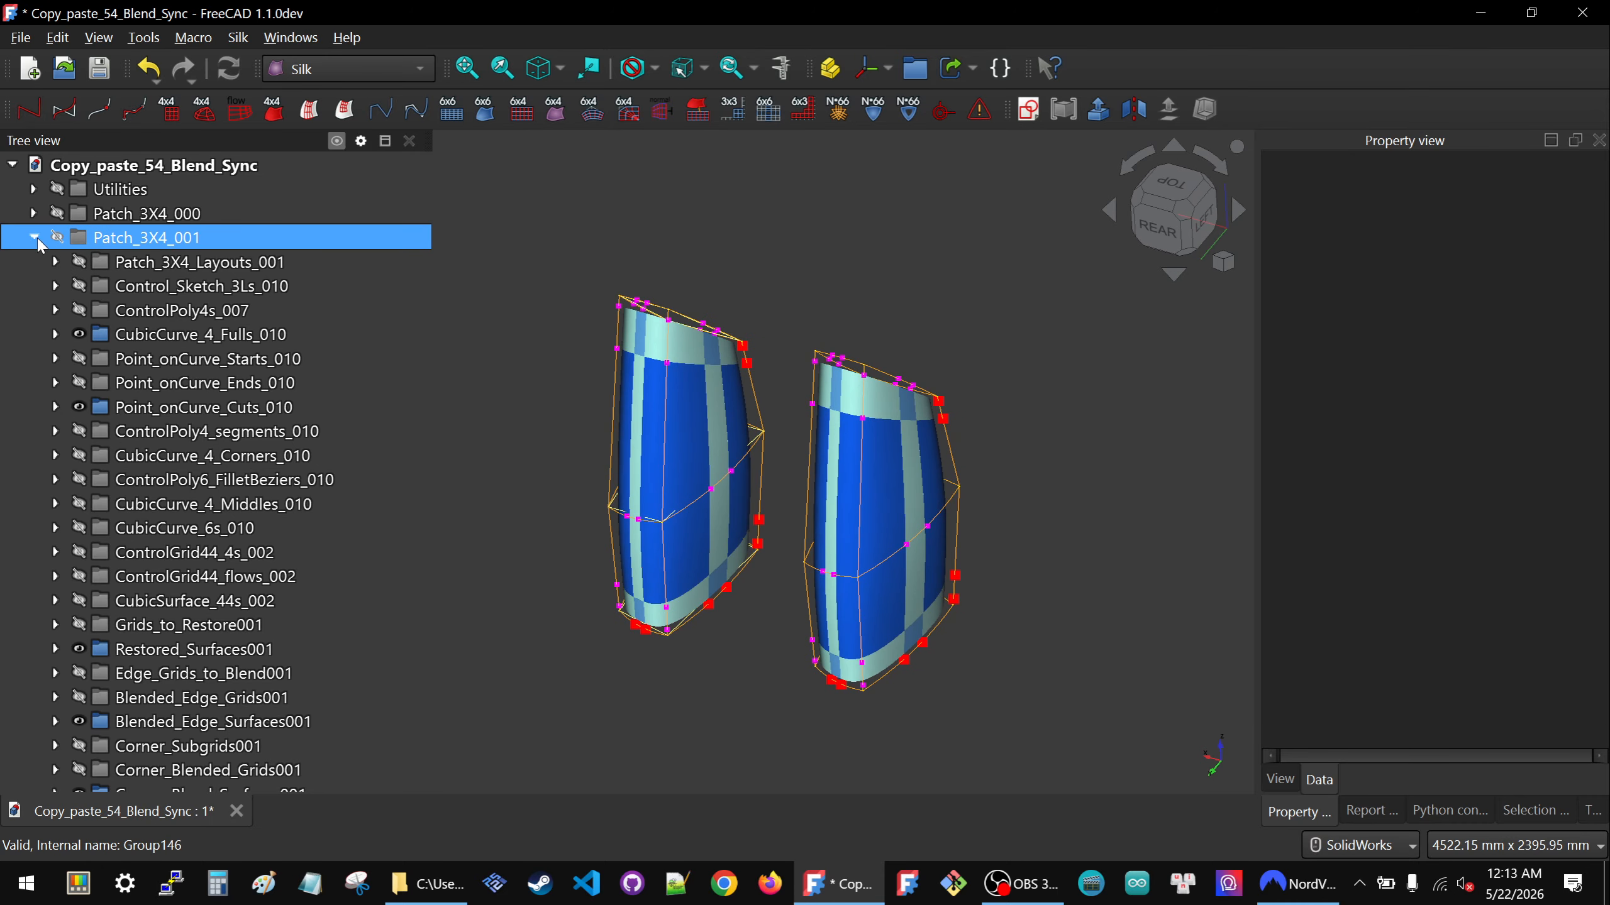
{"action": "left_click", "coordinate": [34, 238]}
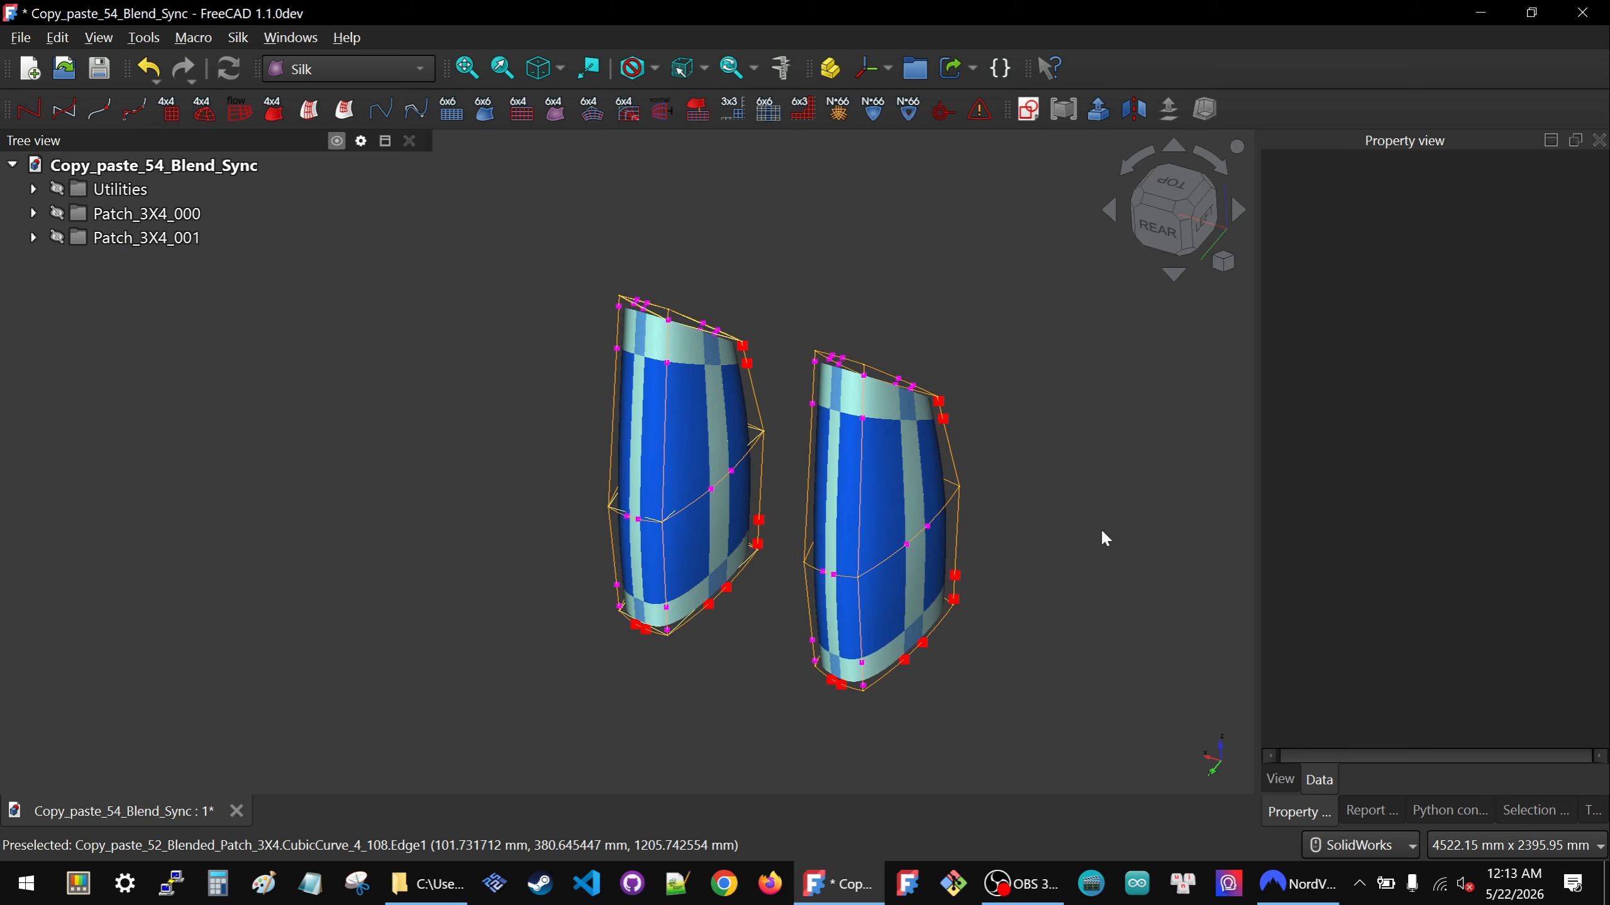
{"action": "middle_click_drag", "start_coordinate": [645, 488], "coordinate": [640, 545]}
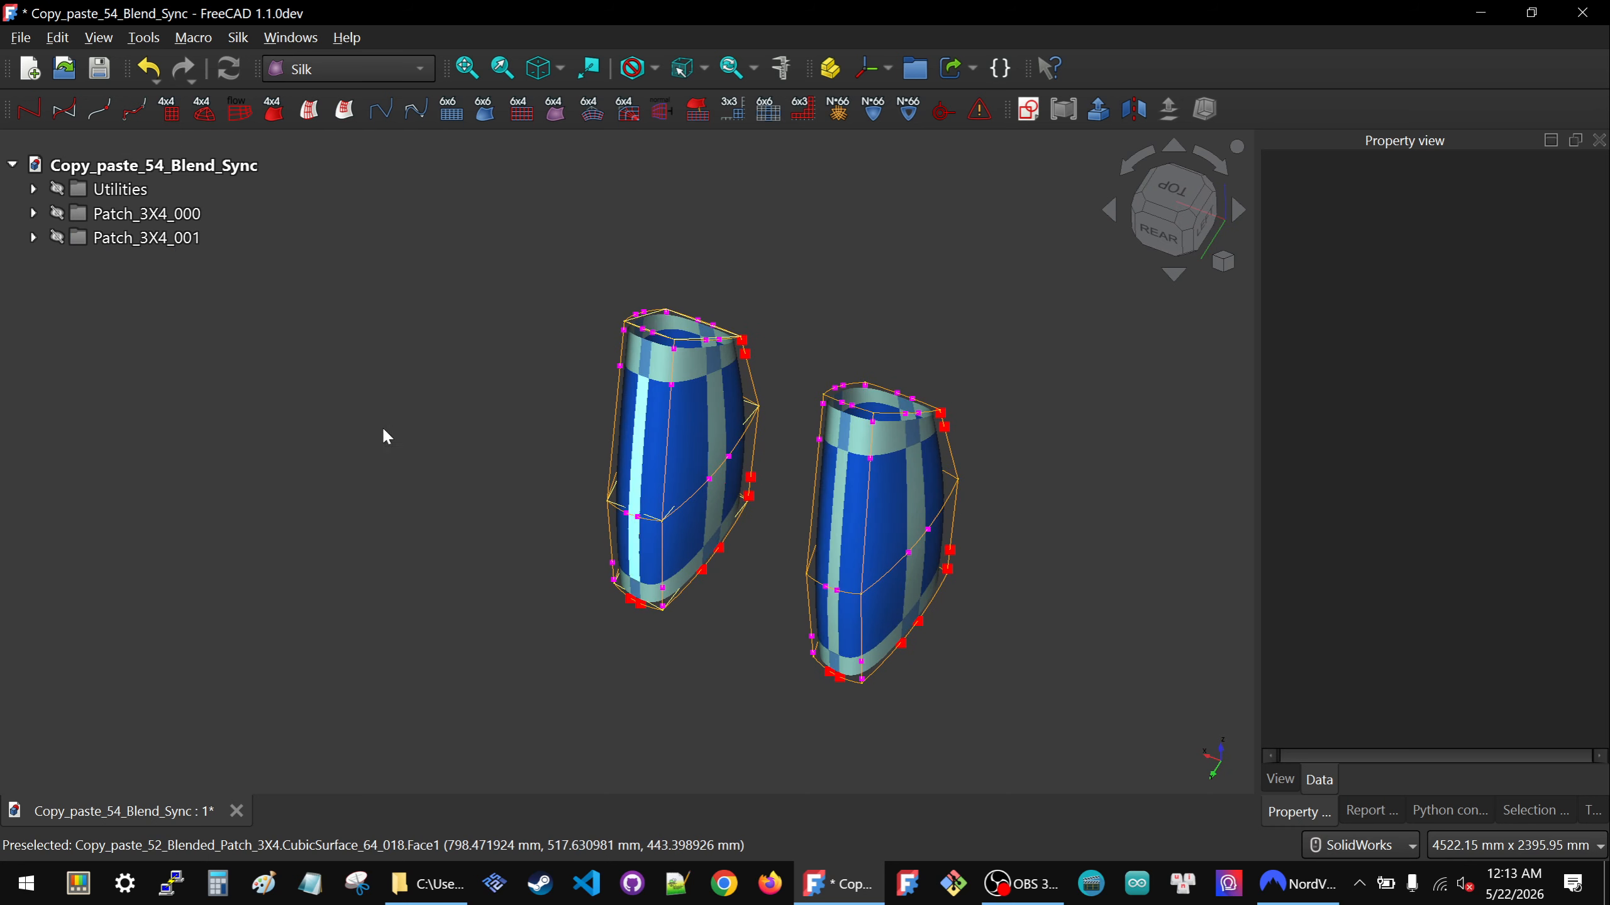
Expand Patch_3X4_001 and its Corner_Blend_Surfaces001, Blended_Edge_Surfaces001 and Restored_Surfaces001 groups in the model tree.
{"action": "left_click", "coordinate": [34, 236]}
{"action": "scroll", "coordinate": [183, 774], "scroll_direction": "down", "scroll_amount": 1}
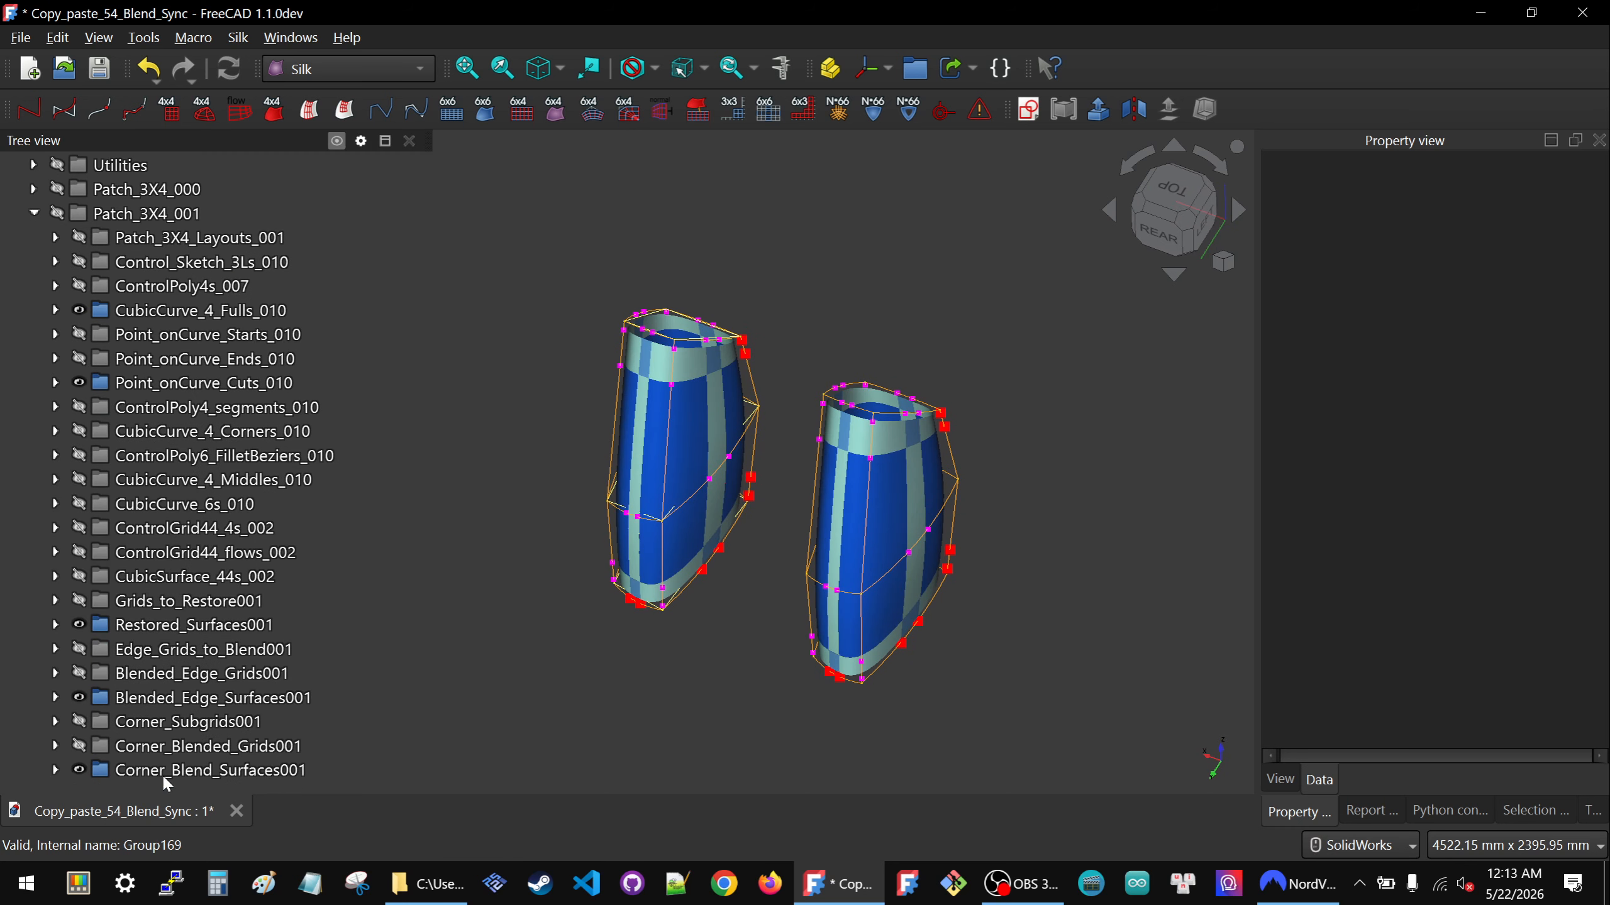
{"action": "left_click", "coordinate": [165, 776]}
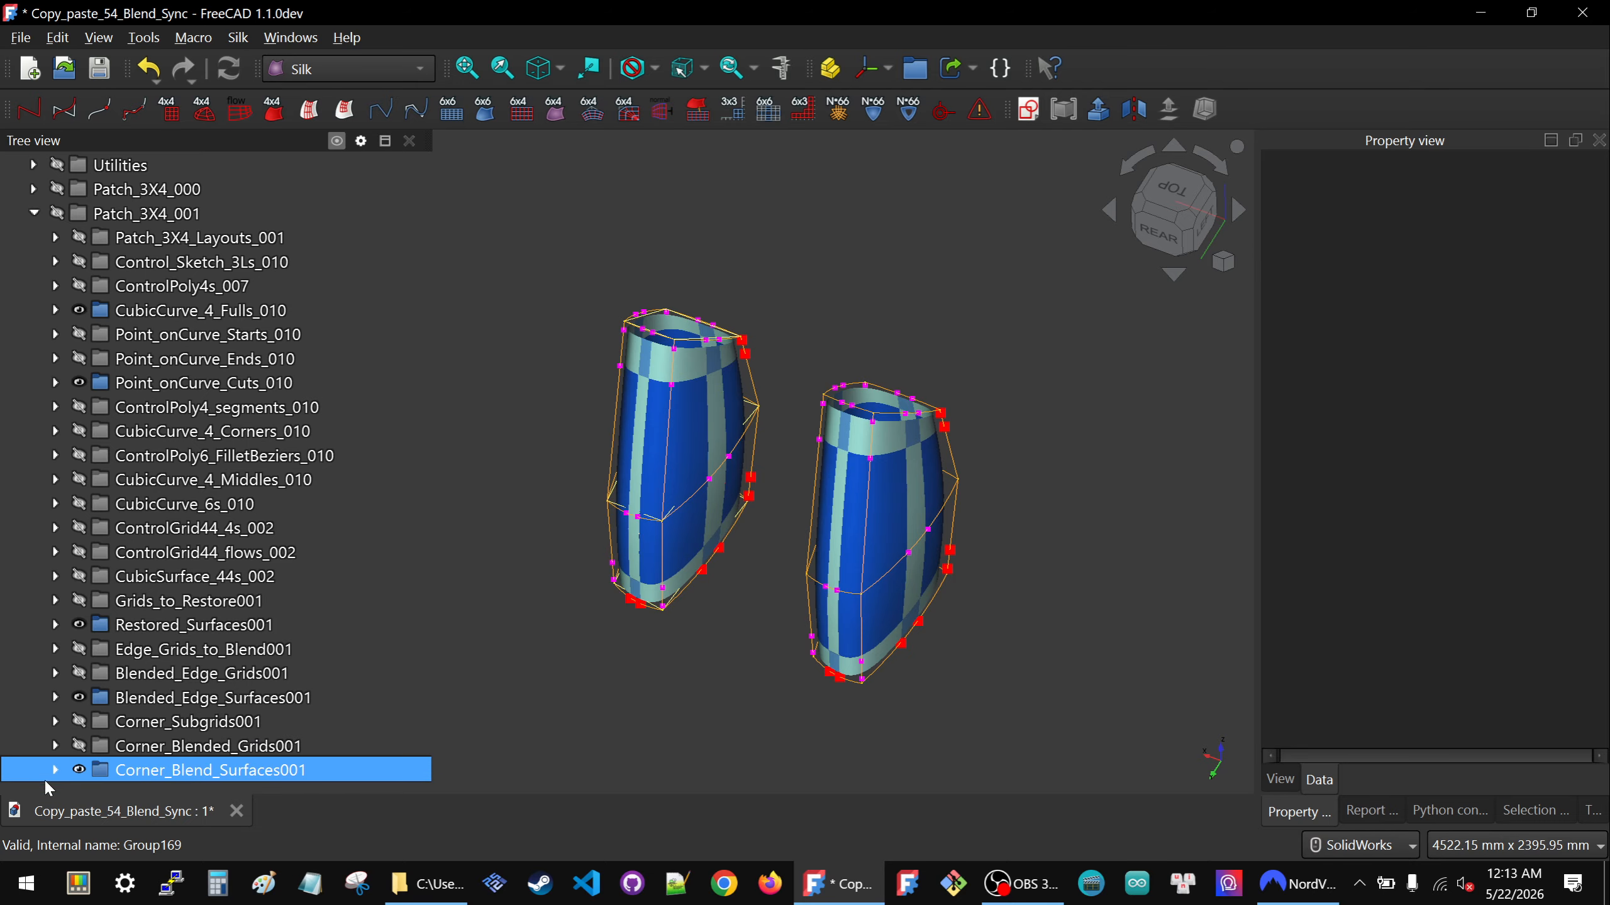
{"action": "left_click", "coordinate": [56, 697]}
{"action": "left_click", "coordinate": [64, 625]}
{"action": "left_click", "coordinate": [55, 625]}
{"action": "scroll", "coordinate": [134, 558], "scroll_direction": "down", "scroll_amount": 4}
{"action": "left_click", "coordinate": [134, 557]}
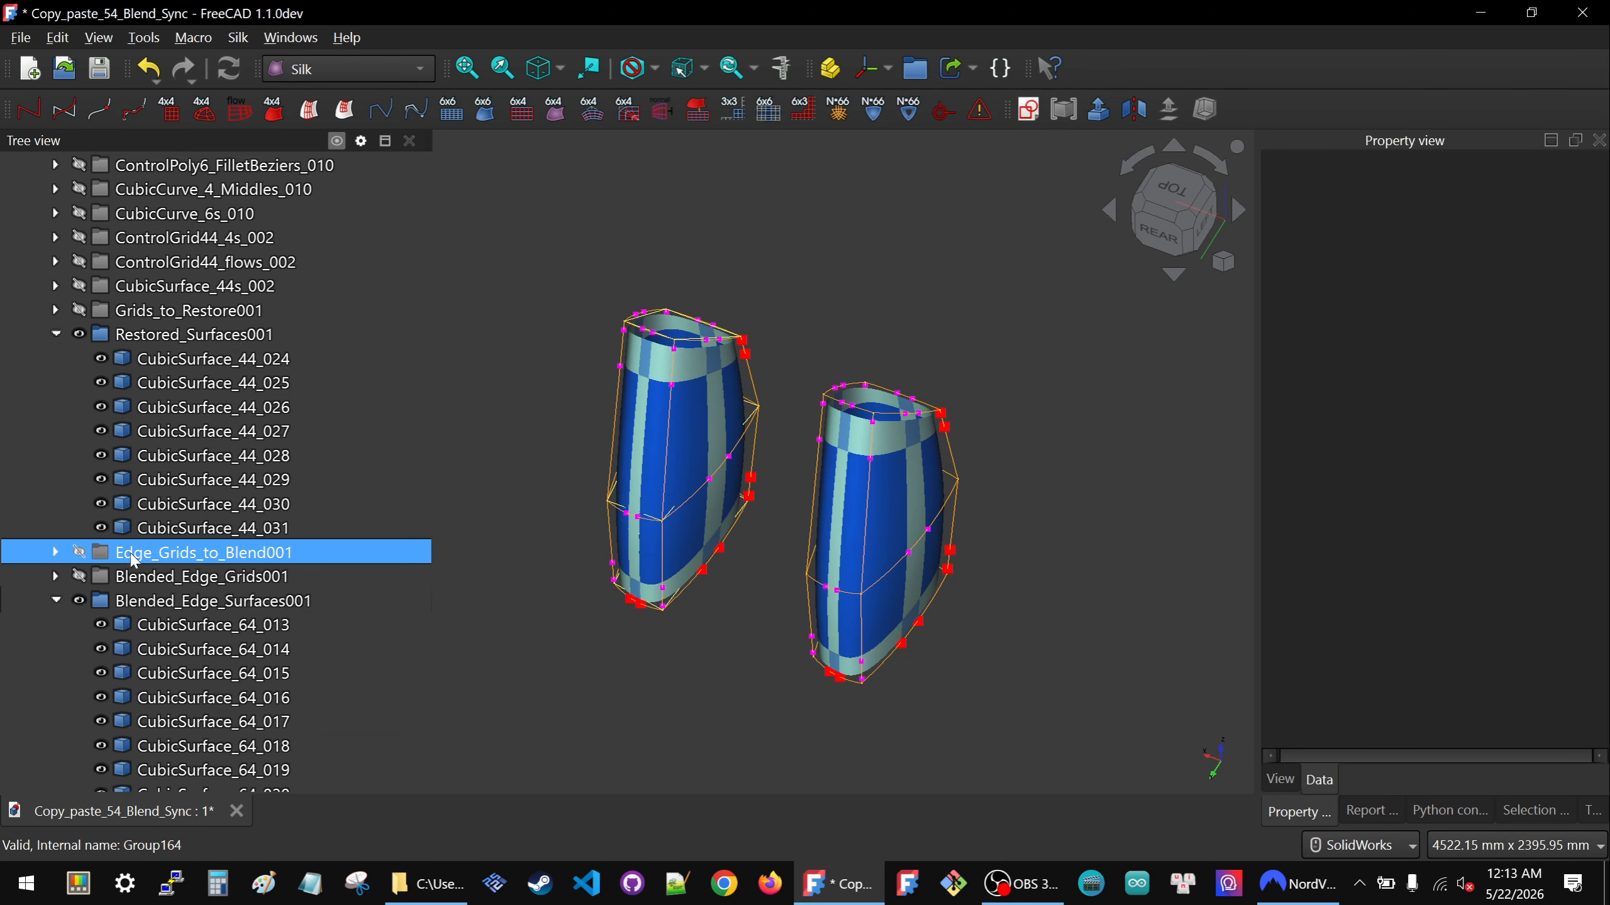
{"action": "scroll", "coordinate": [135, 558], "scroll_direction": "down", "scroll_amount": 4}
{"action": "left_click", "coordinate": [121, 525]}
Set the angular deflection to 1° and the deviation to 0.3 for CubicSurface_44_024 through CubicSurface_44_031 in Restored_Surfaces001.
{"action": "scroll", "coordinate": [127, 526], "scroll_direction": "up", "scroll_amount": 6}
{"action": "left_click", "coordinate": [182, 528]}
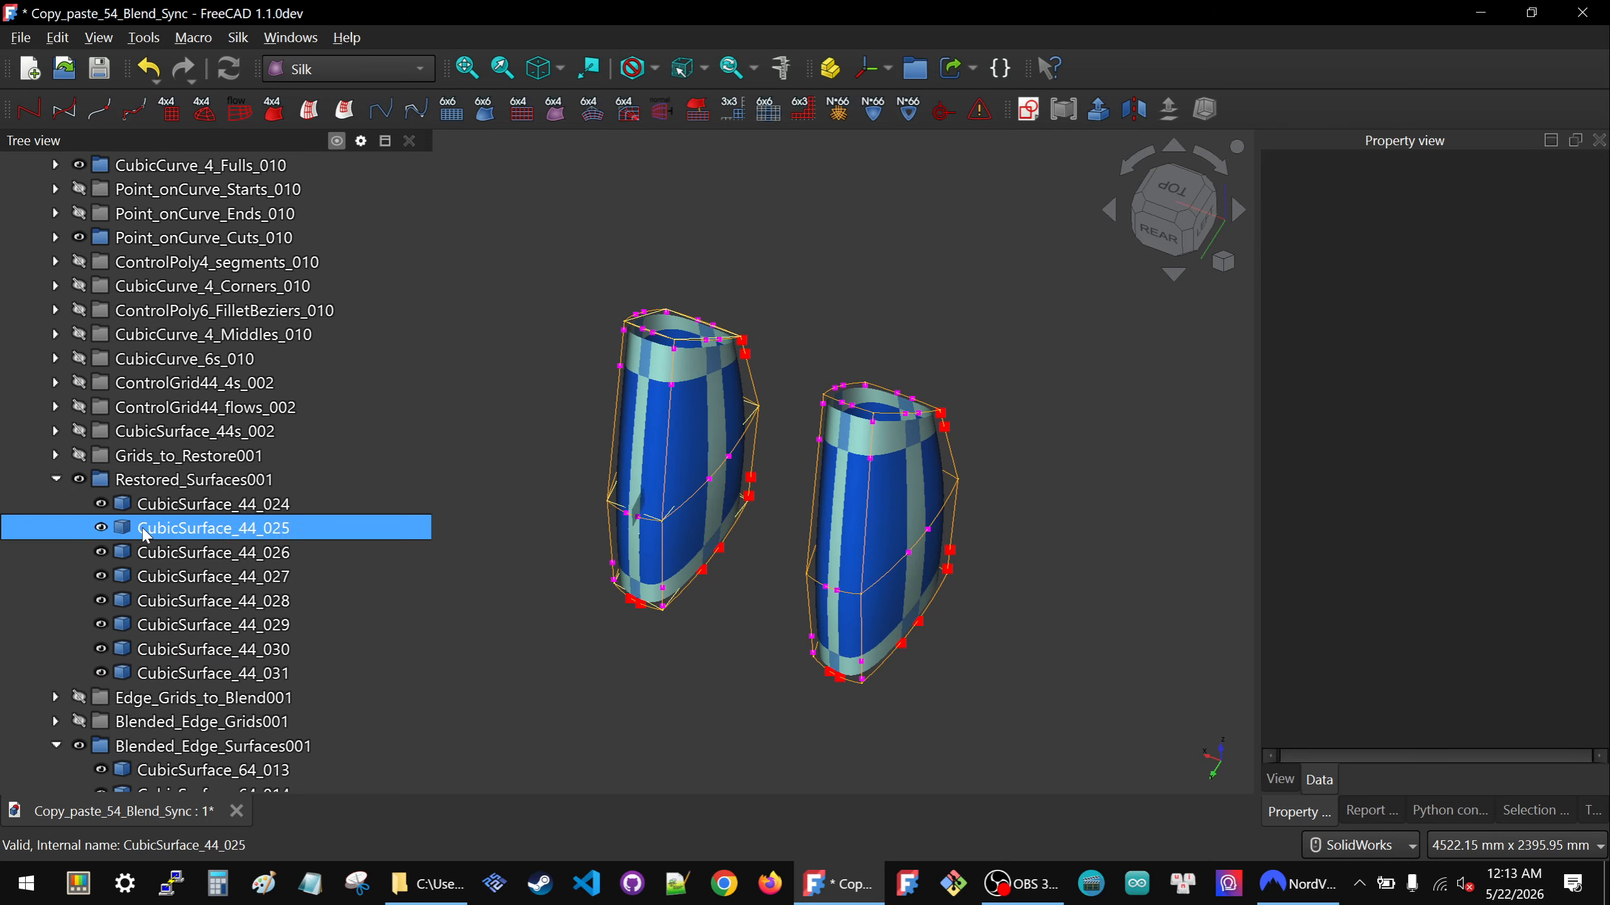
{"action": "left_click", "coordinate": [182, 503]}
{"action": "left_click", "coordinate": [209, 673], "text": "shift"}
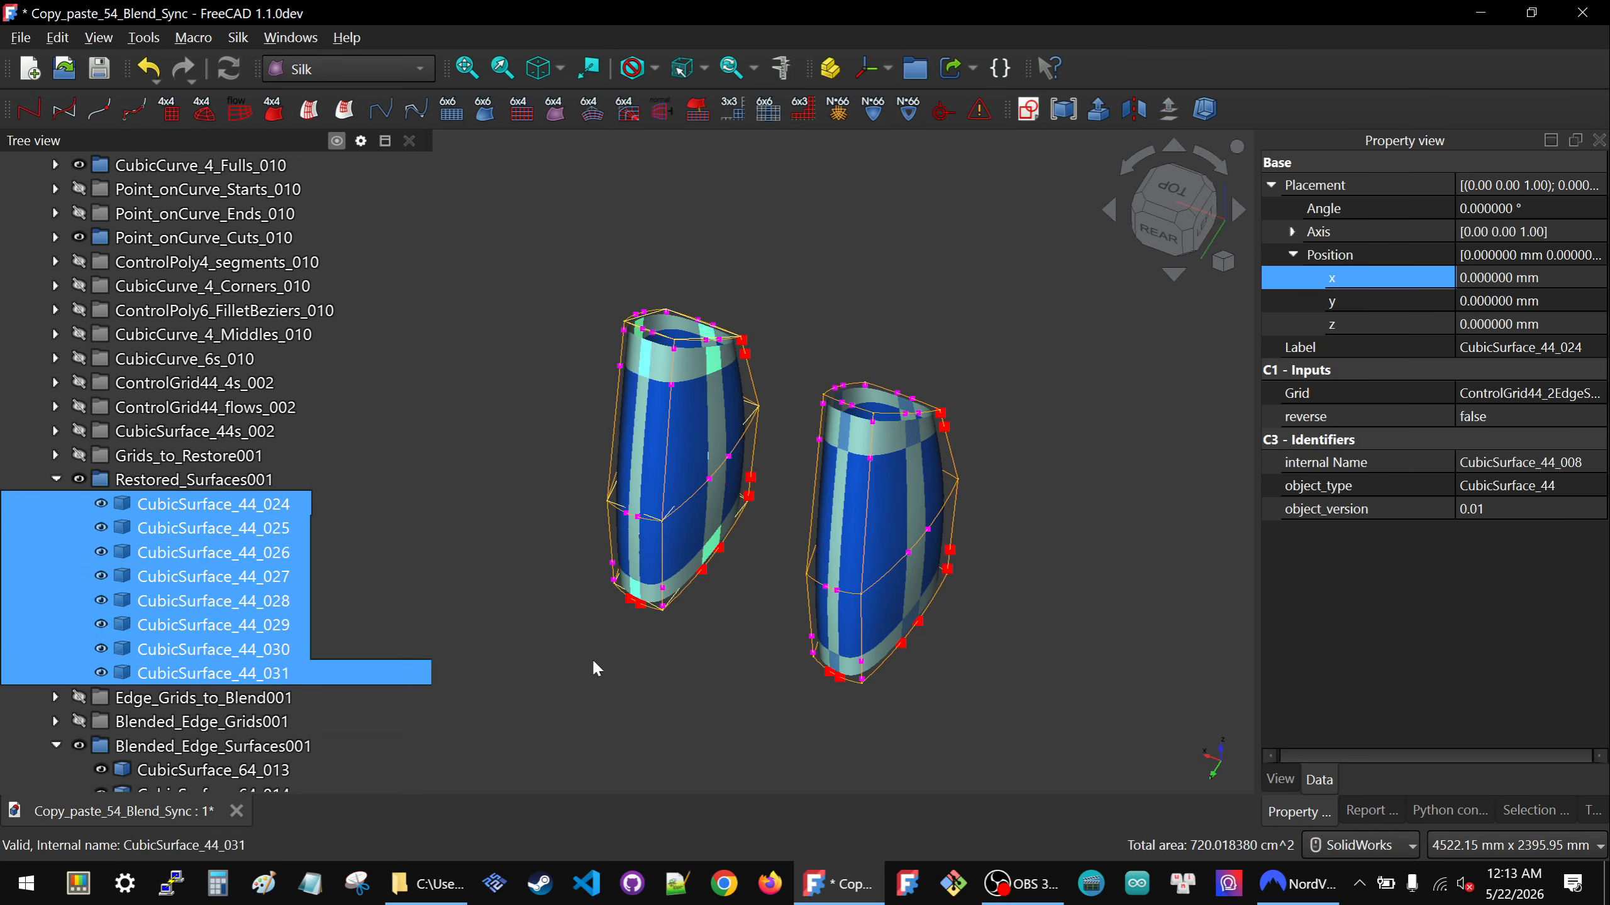
{"action": "left_click", "coordinate": [1280, 779]}
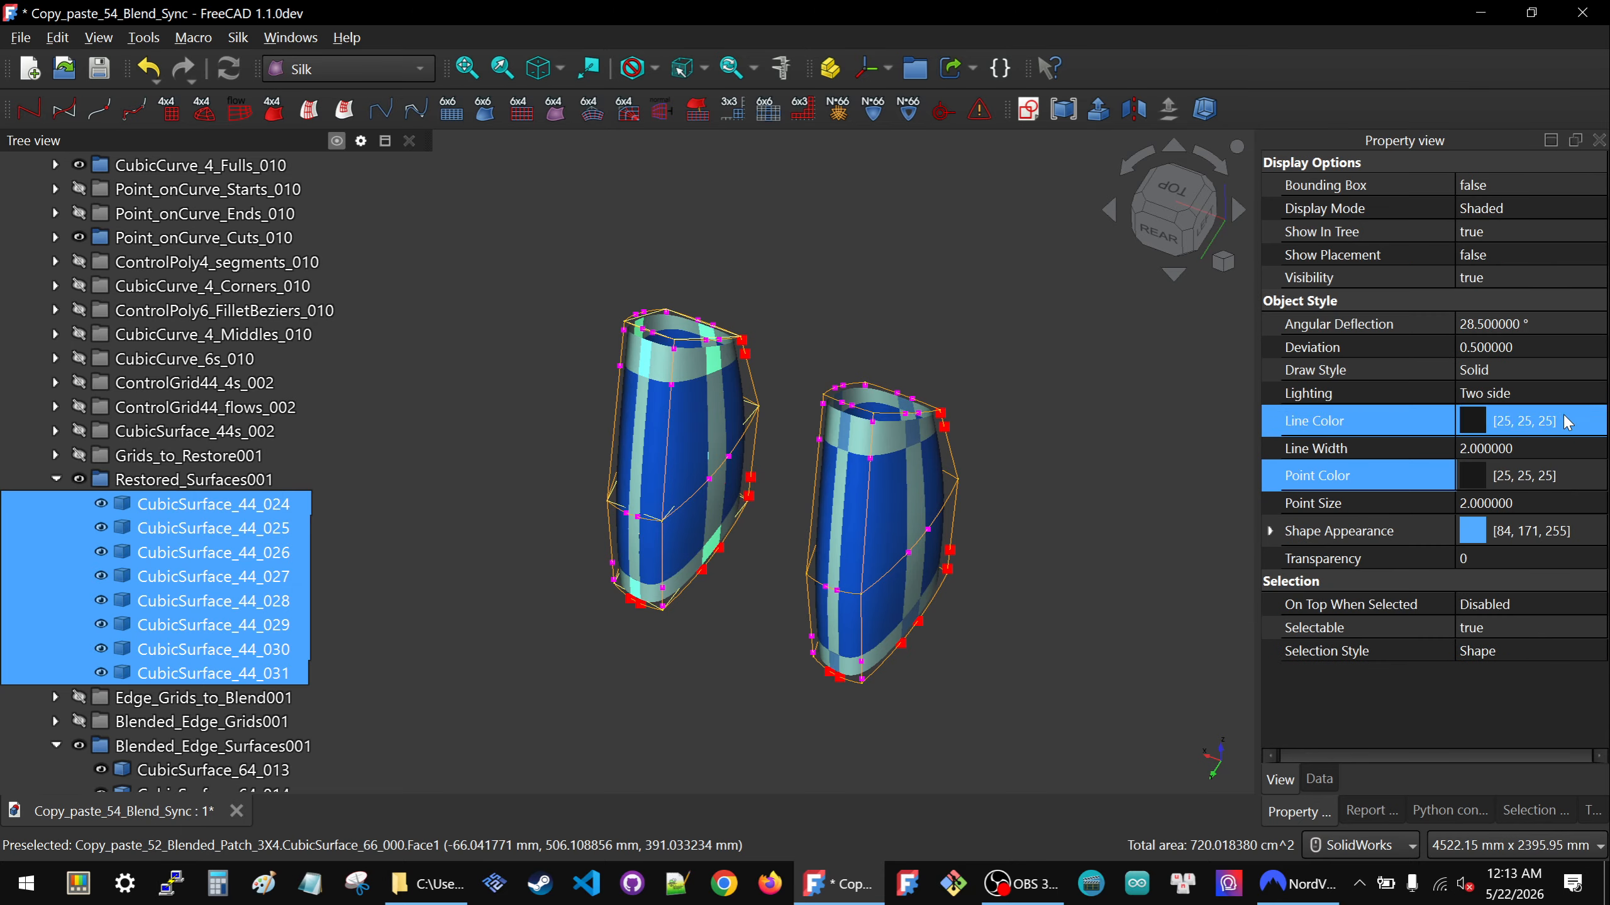
{"action": "left_click", "coordinate": [1576, 324]}
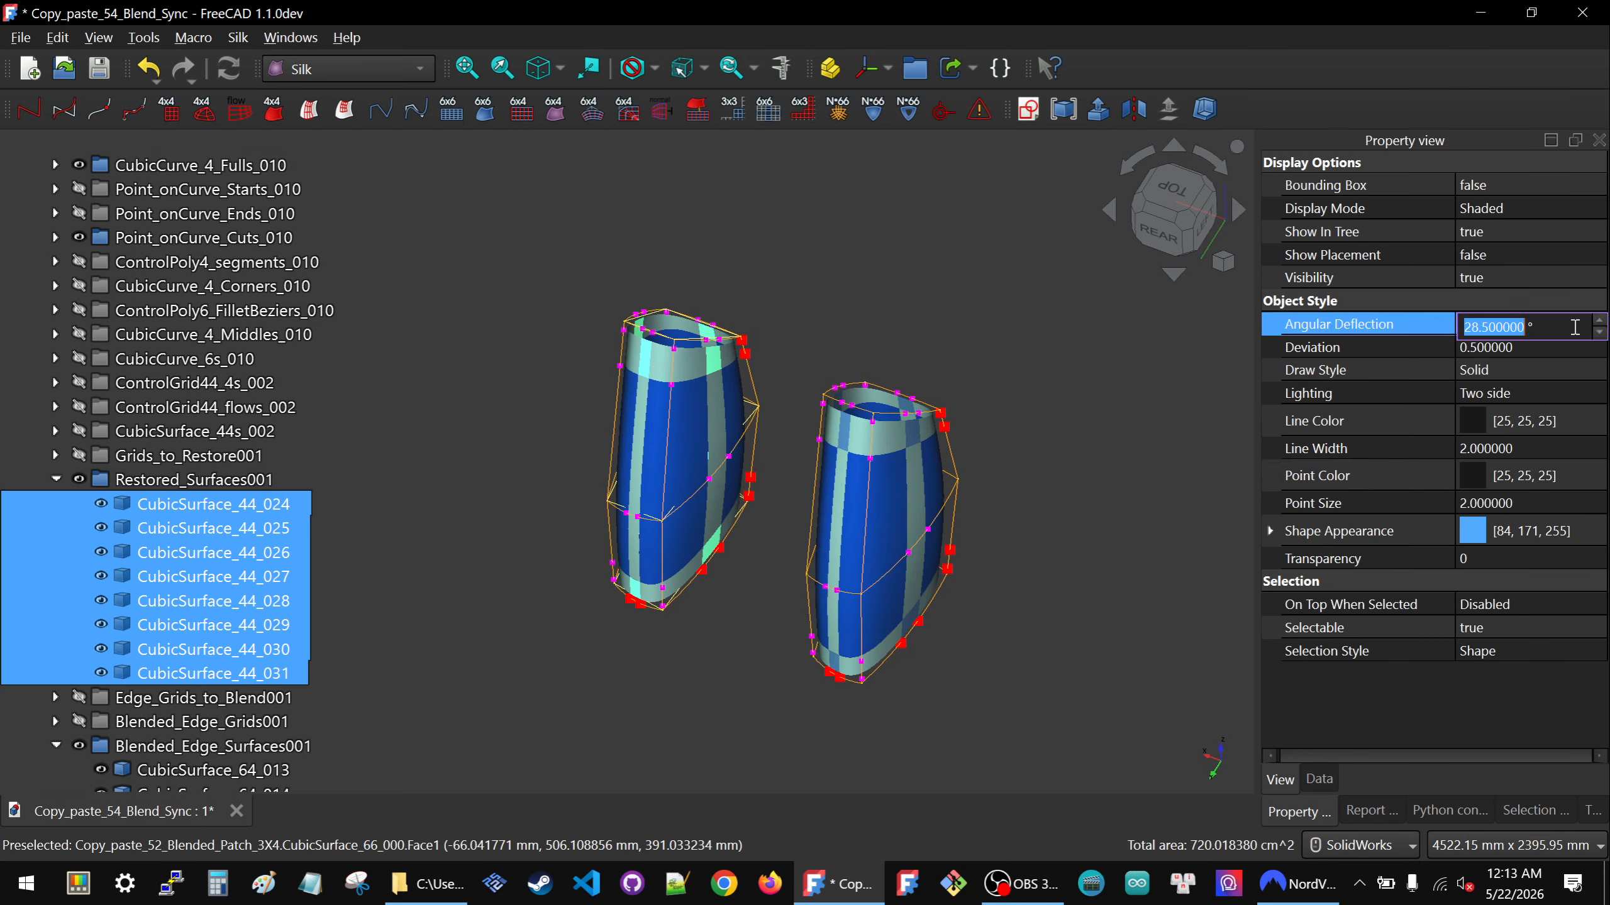
{"action": "type", "text": "1"}
{"action": "key", "text": "Return"}
{"action": "left_click", "coordinate": [1547, 337]}
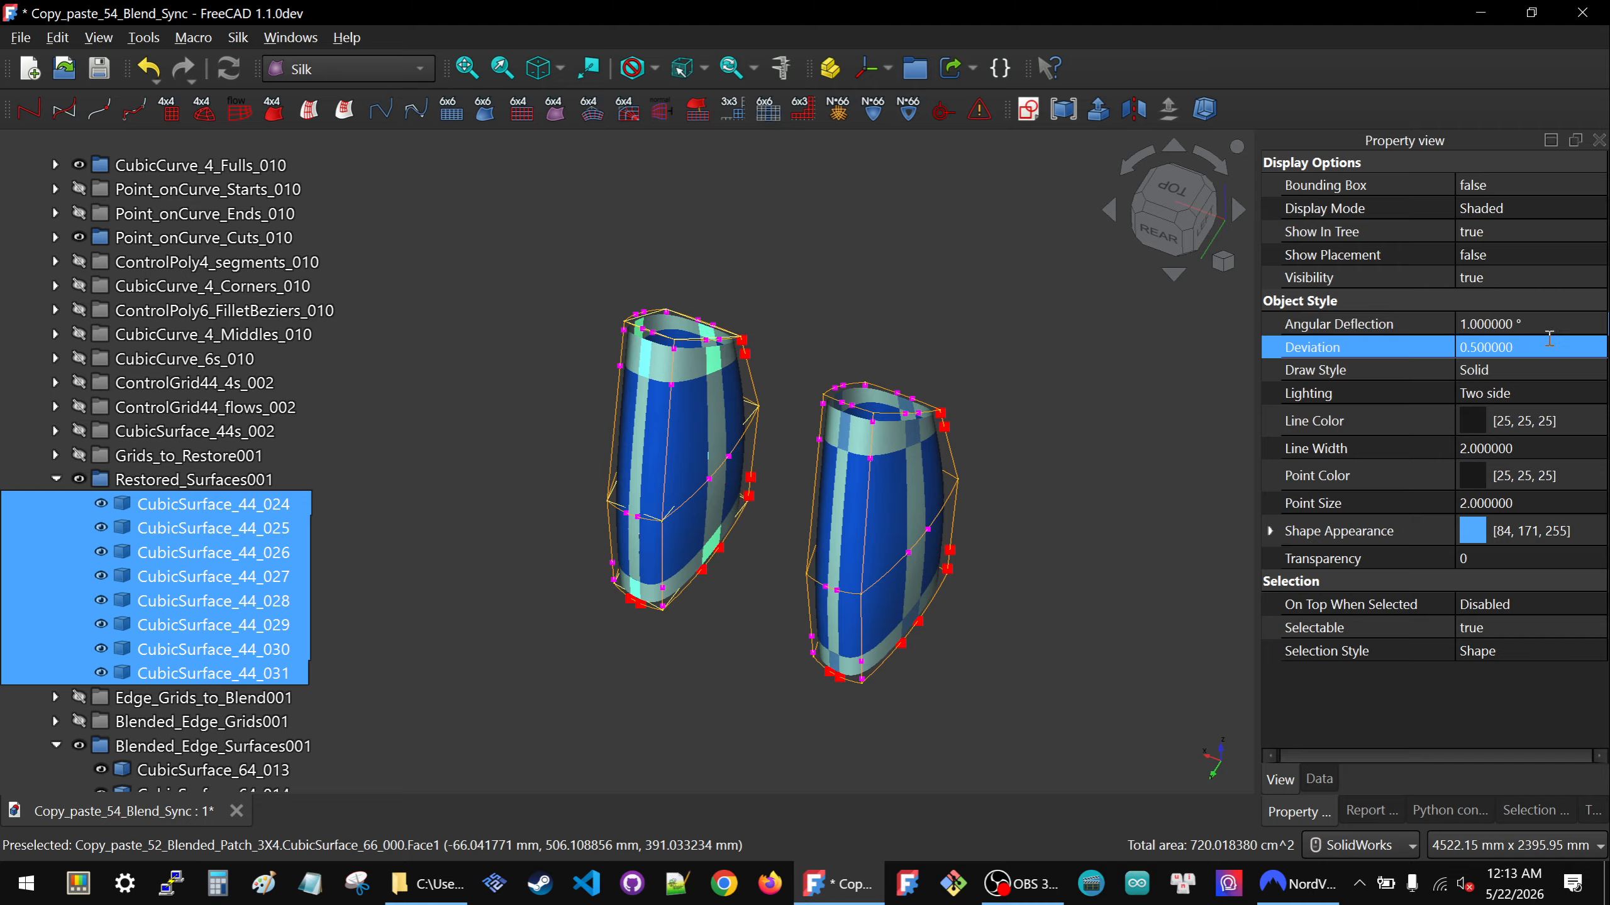
{"action": "left_click", "coordinate": [1548, 337]}
{"action": "type", "text": ".3"}
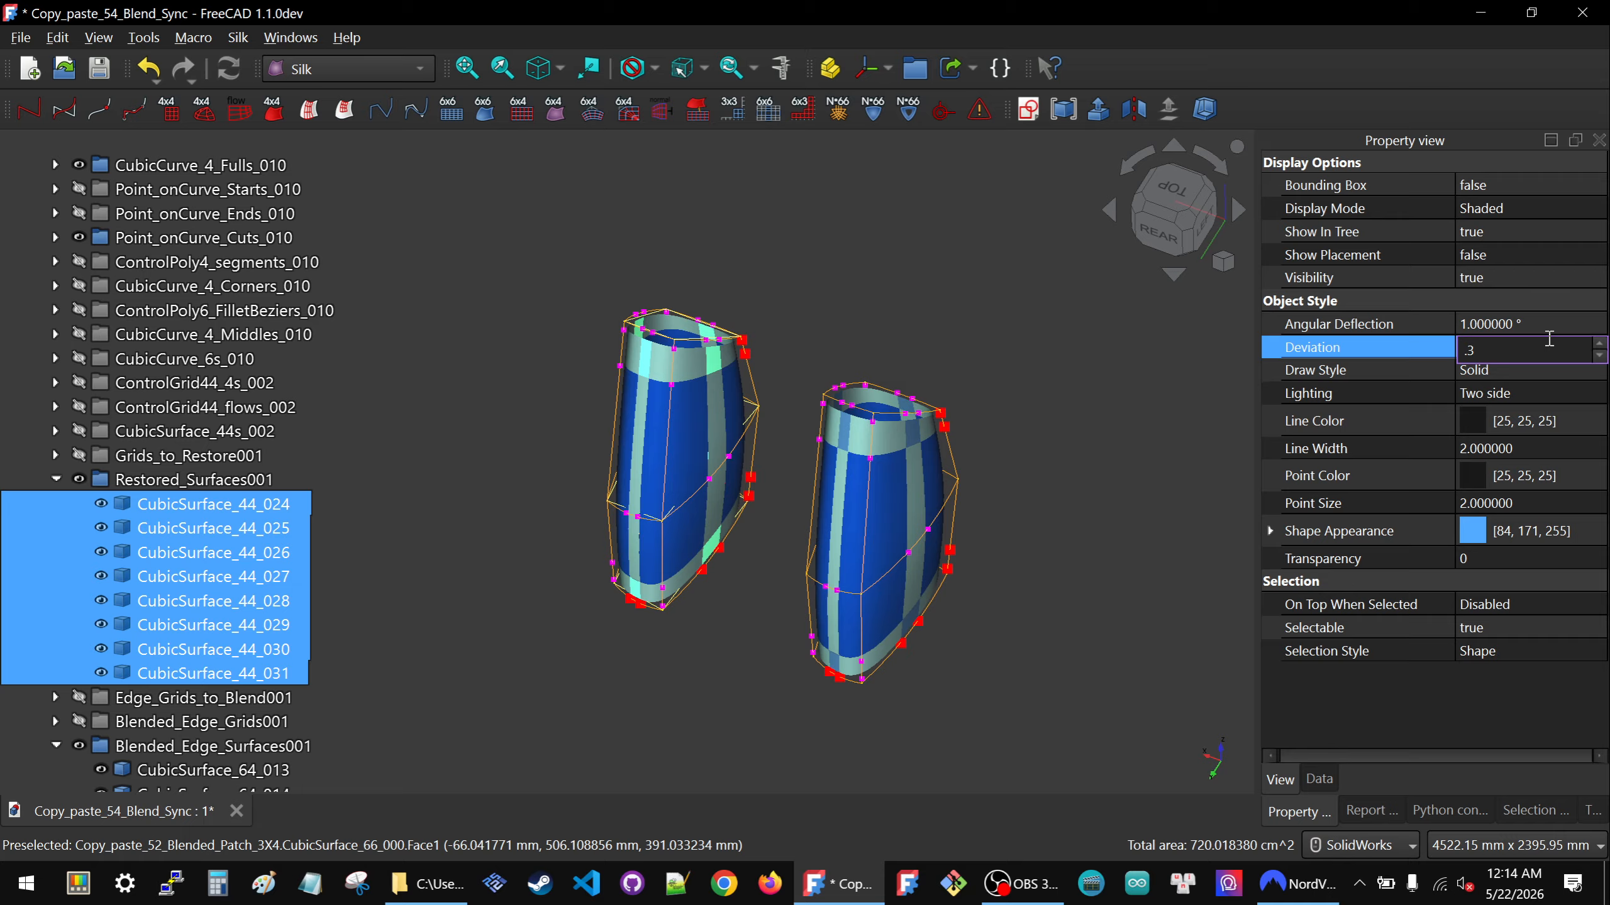
{"action": "key", "text": "Return"}
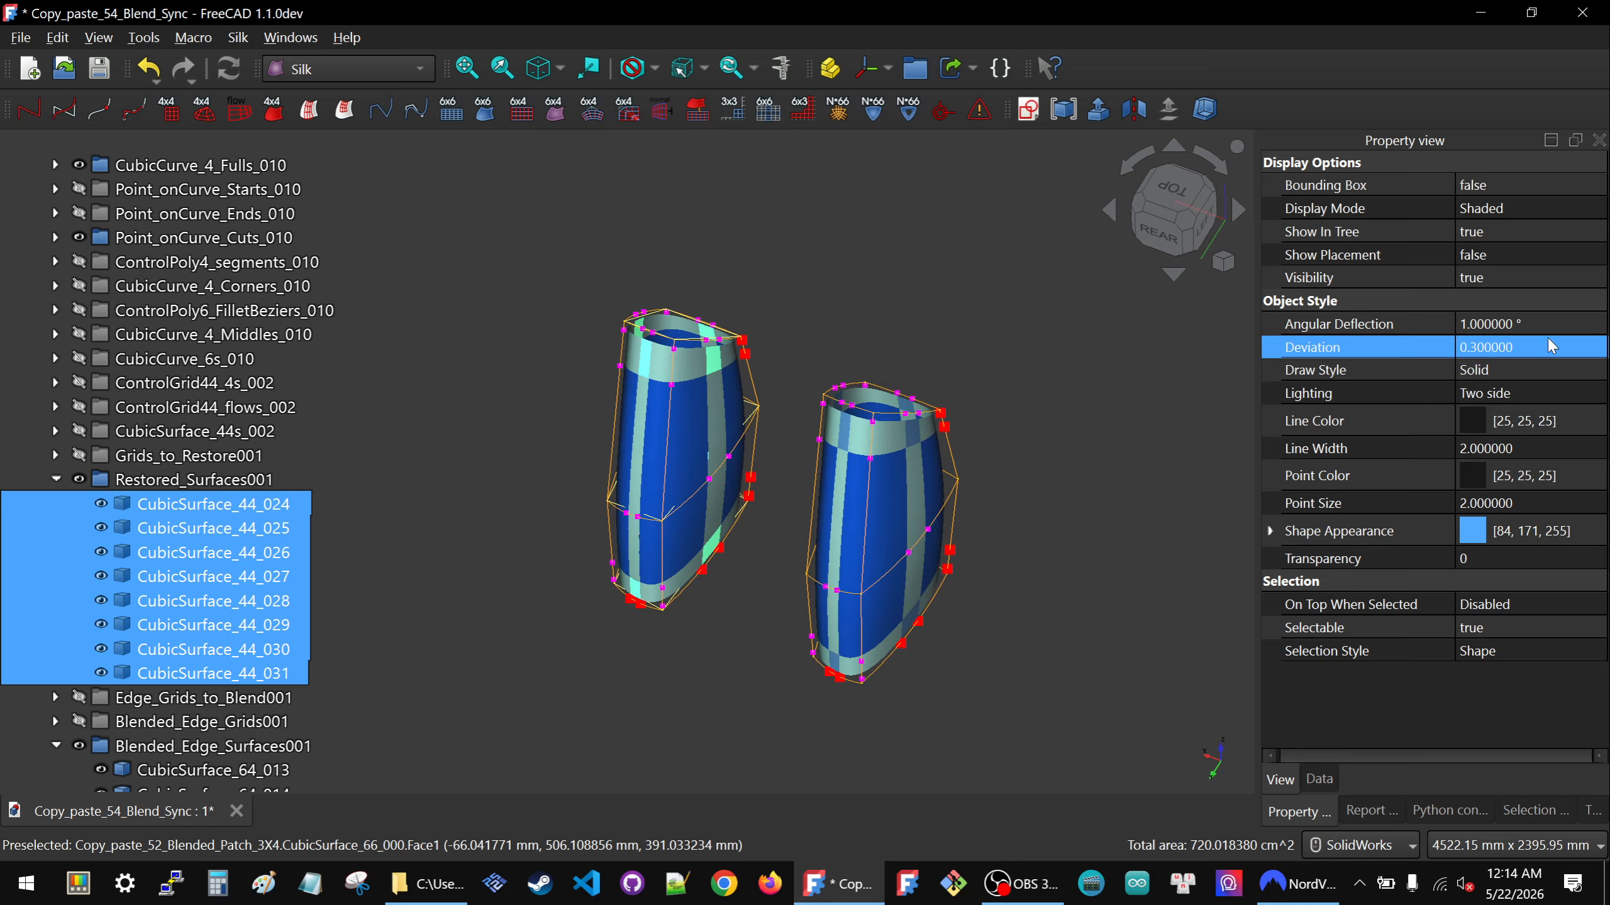
{"action": "left_click", "coordinate": [515, 538]}
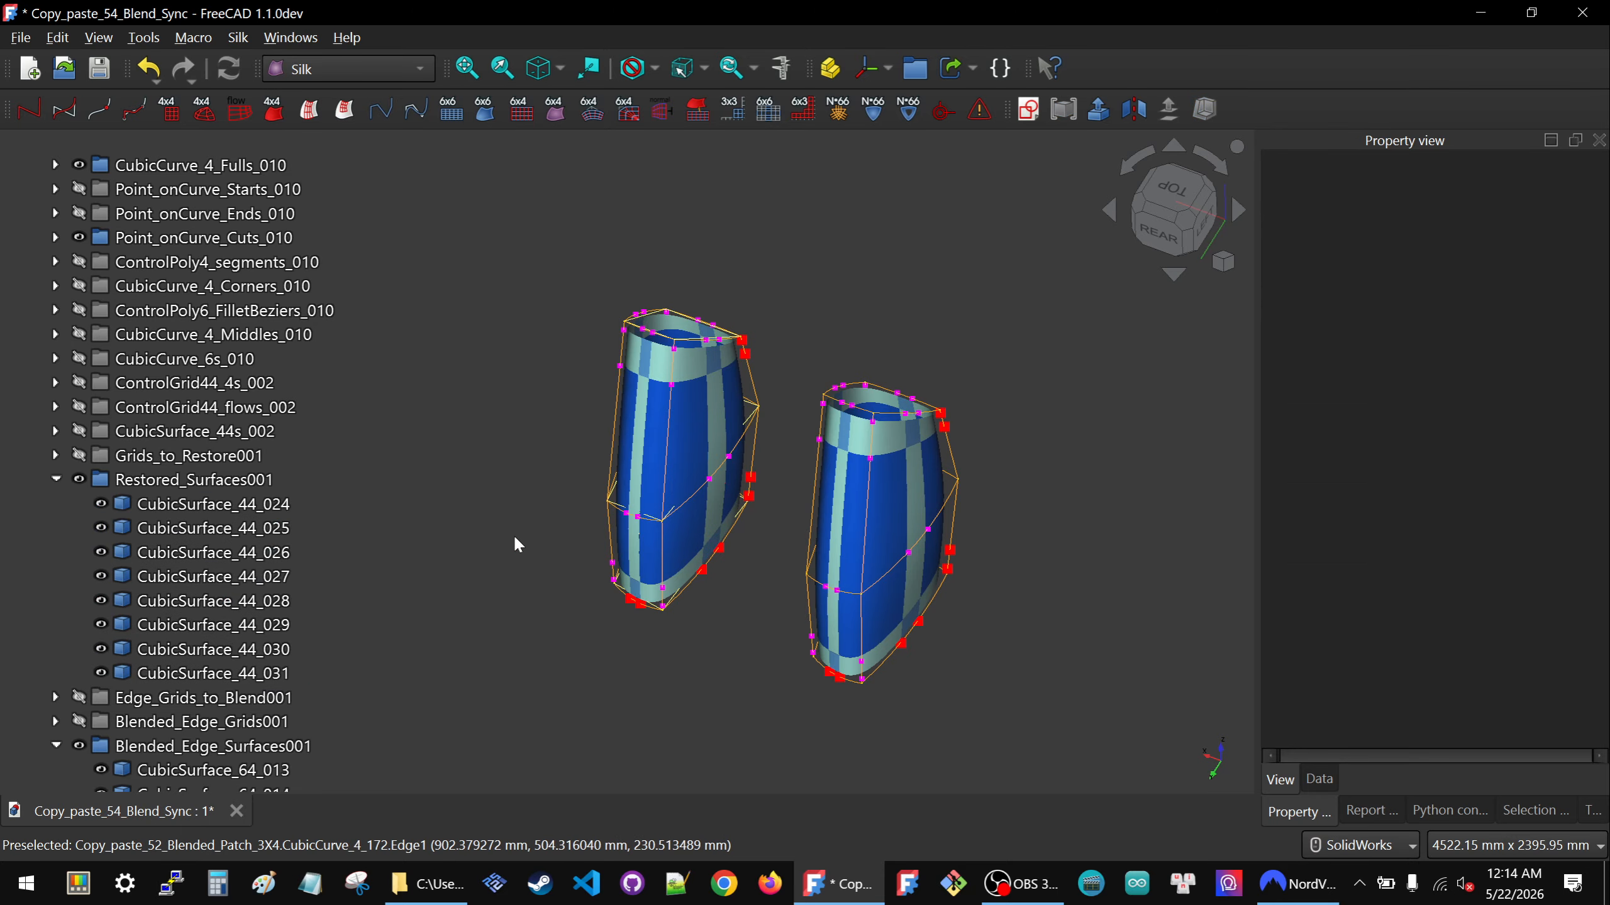
Set the angular deflection to 1° and the deviation to 0.3 for CubicSurface_64_013 through CubicSurface_64_025 in Blended_Edge_Surfaces001.
{"action": "scroll", "coordinate": [225, 625], "scroll_direction": "down", "scroll_amount": 2}
{"action": "left_click", "coordinate": [224, 626]}
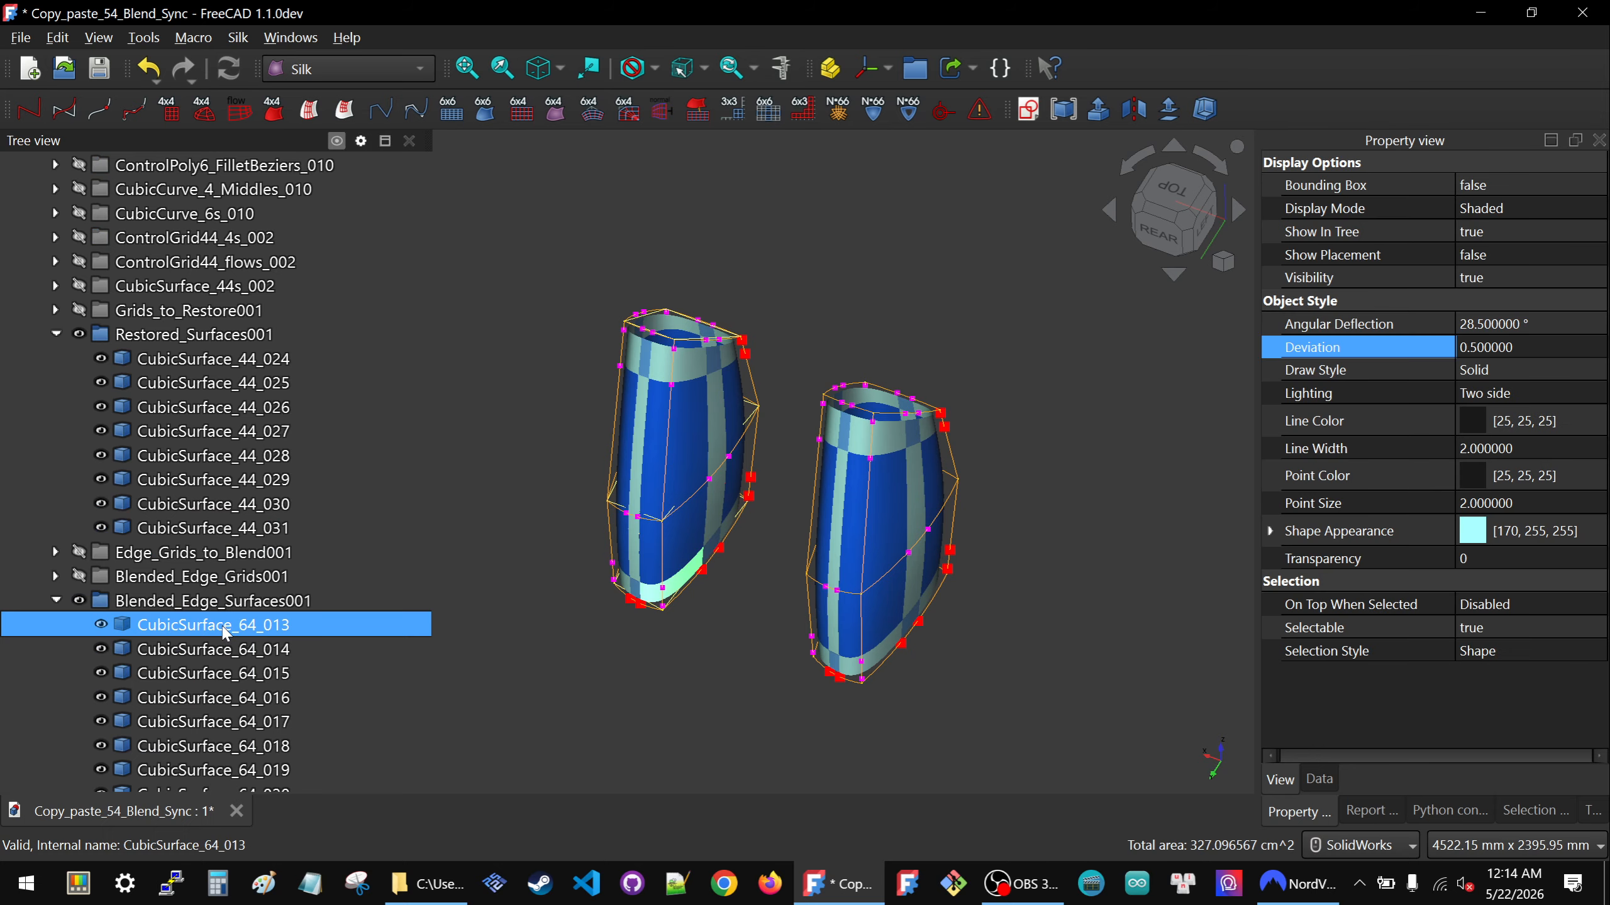
{"action": "scroll", "coordinate": [224, 628], "scroll_direction": "down", "scroll_amount": 4}
{"action": "left_click", "coordinate": [211, 625], "text": "ctrl"}
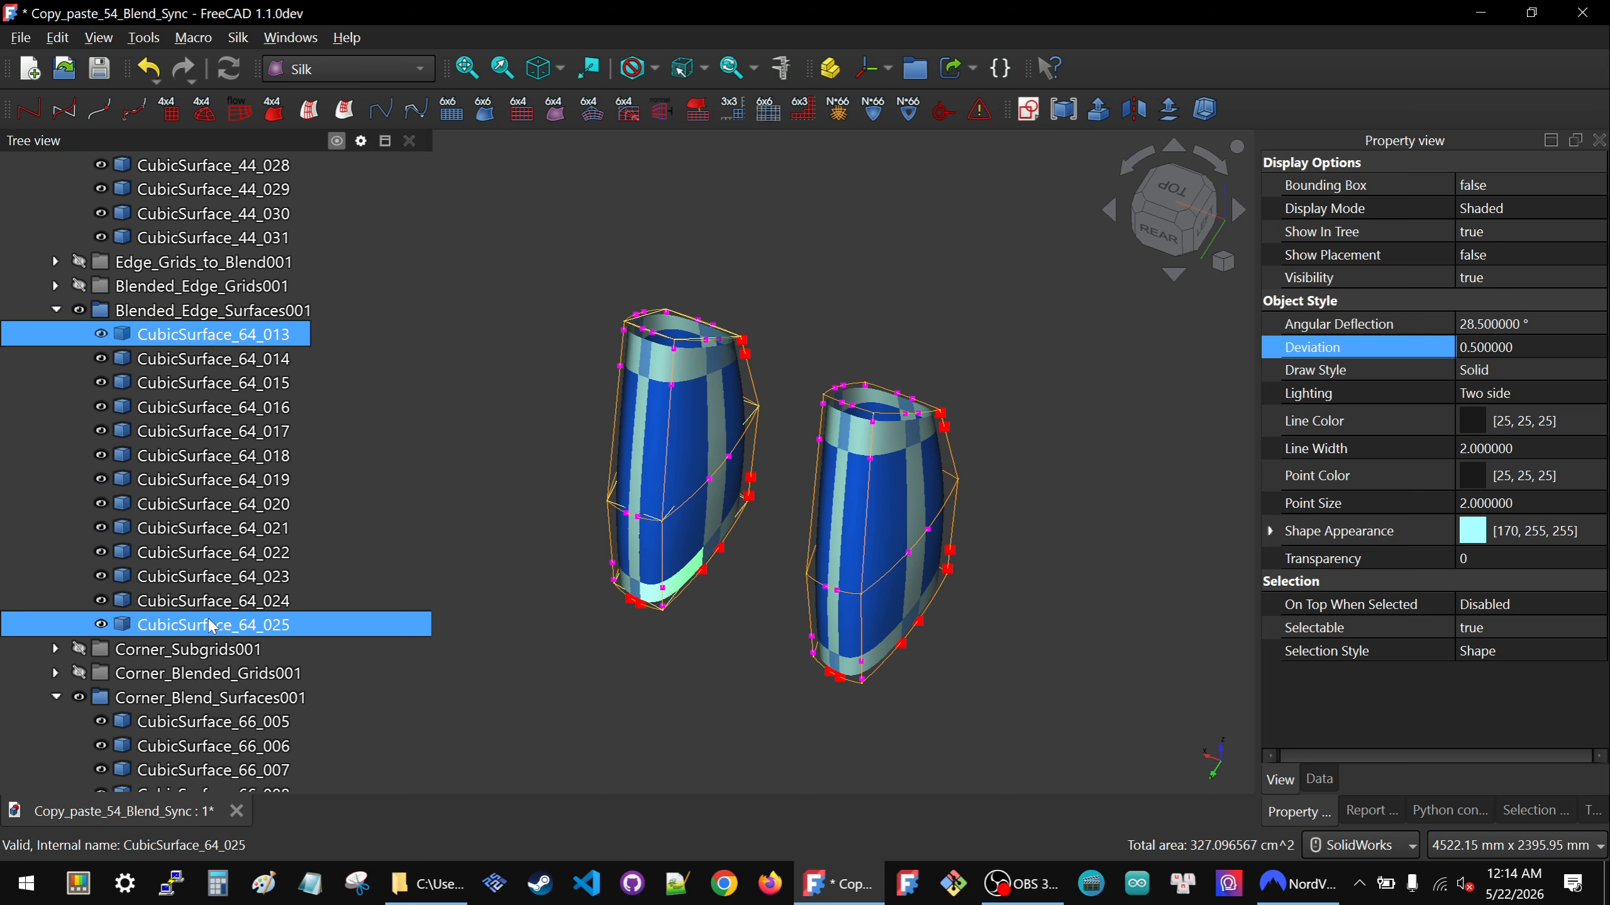
{"action": "left_click", "coordinate": [212, 624], "text": "shift"}
{"action": "left_click", "coordinate": [122, 311], "text": "ctrl"}
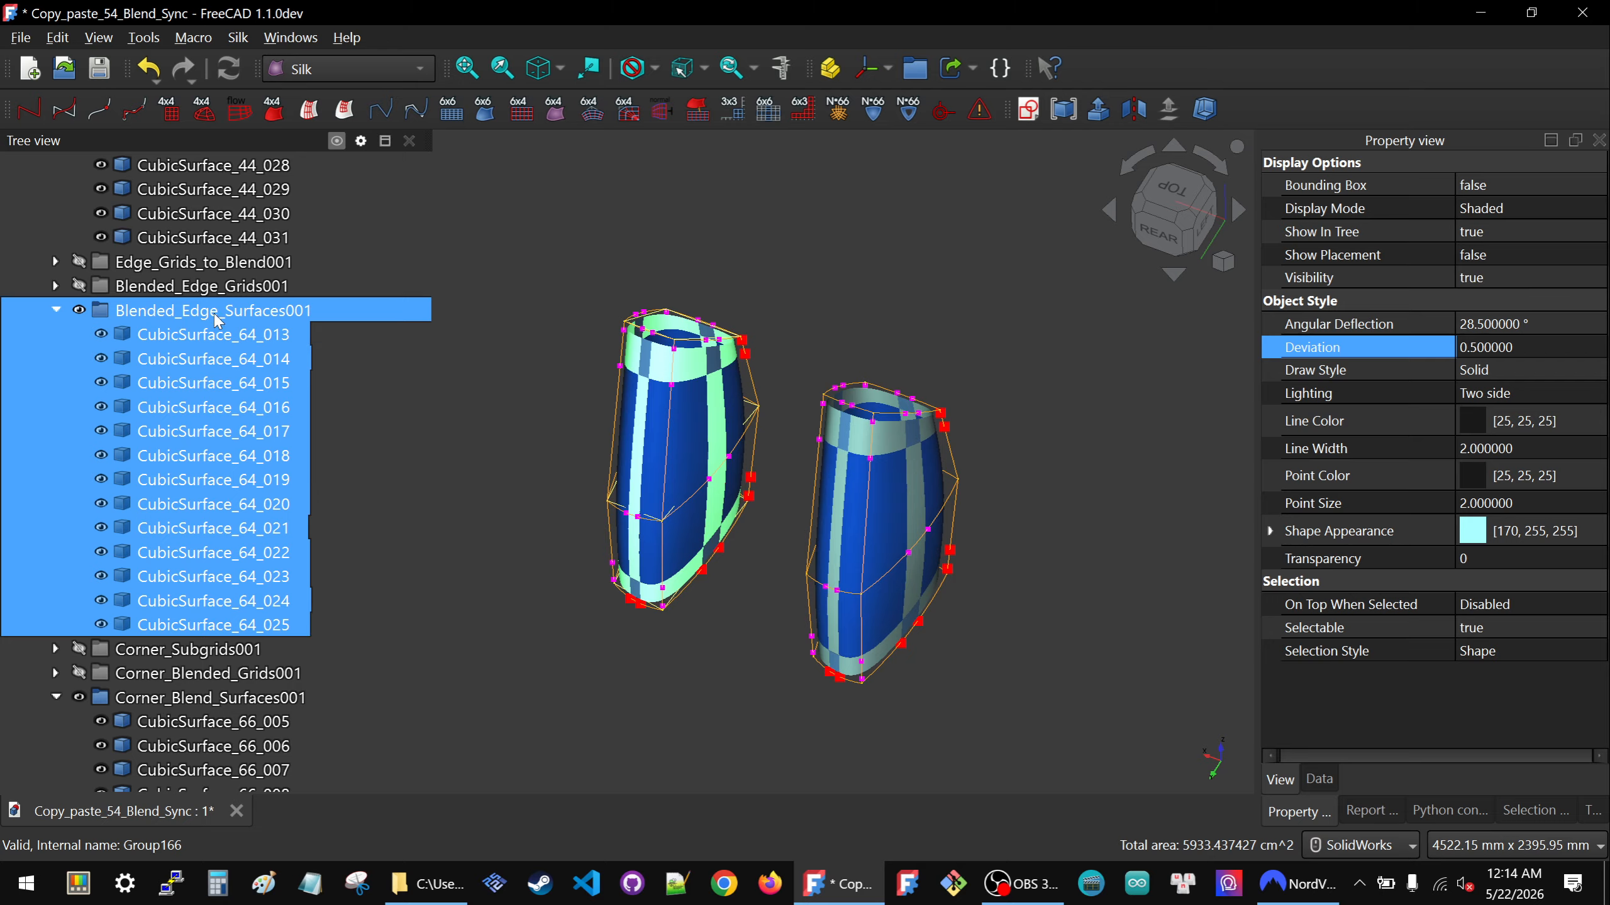
{"action": "left_click", "coordinate": [1495, 324]}
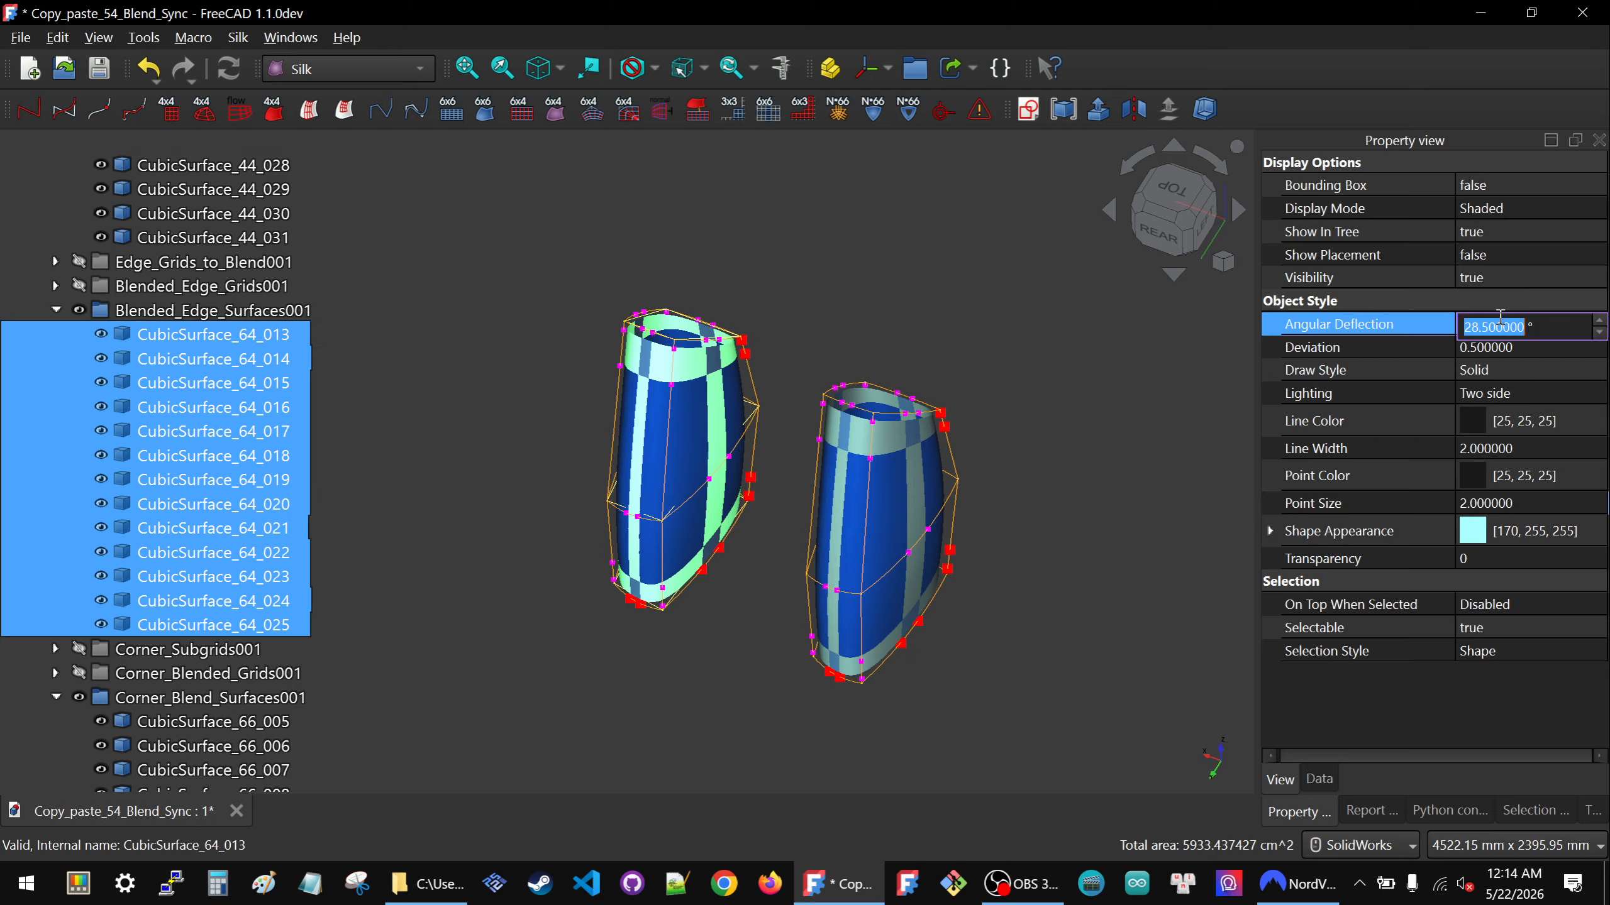
{"action": "type", "text": "1"}
{"action": "left_click", "coordinate": [1493, 350]}
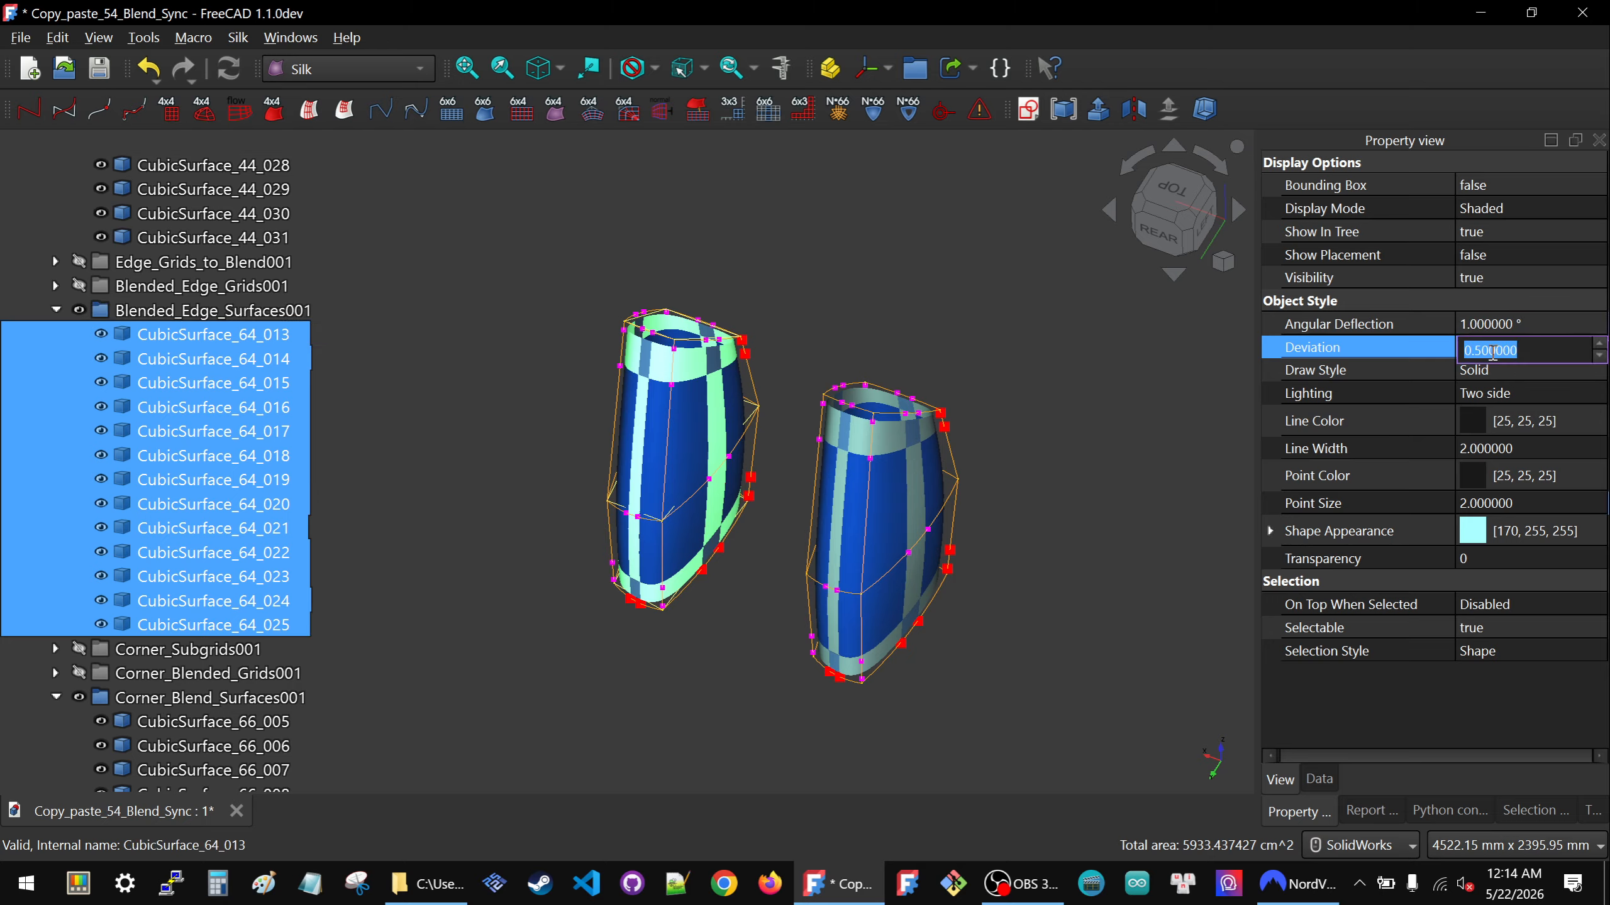
{"action": "type", "text": ".3"}
{"action": "key", "text": "Return"}
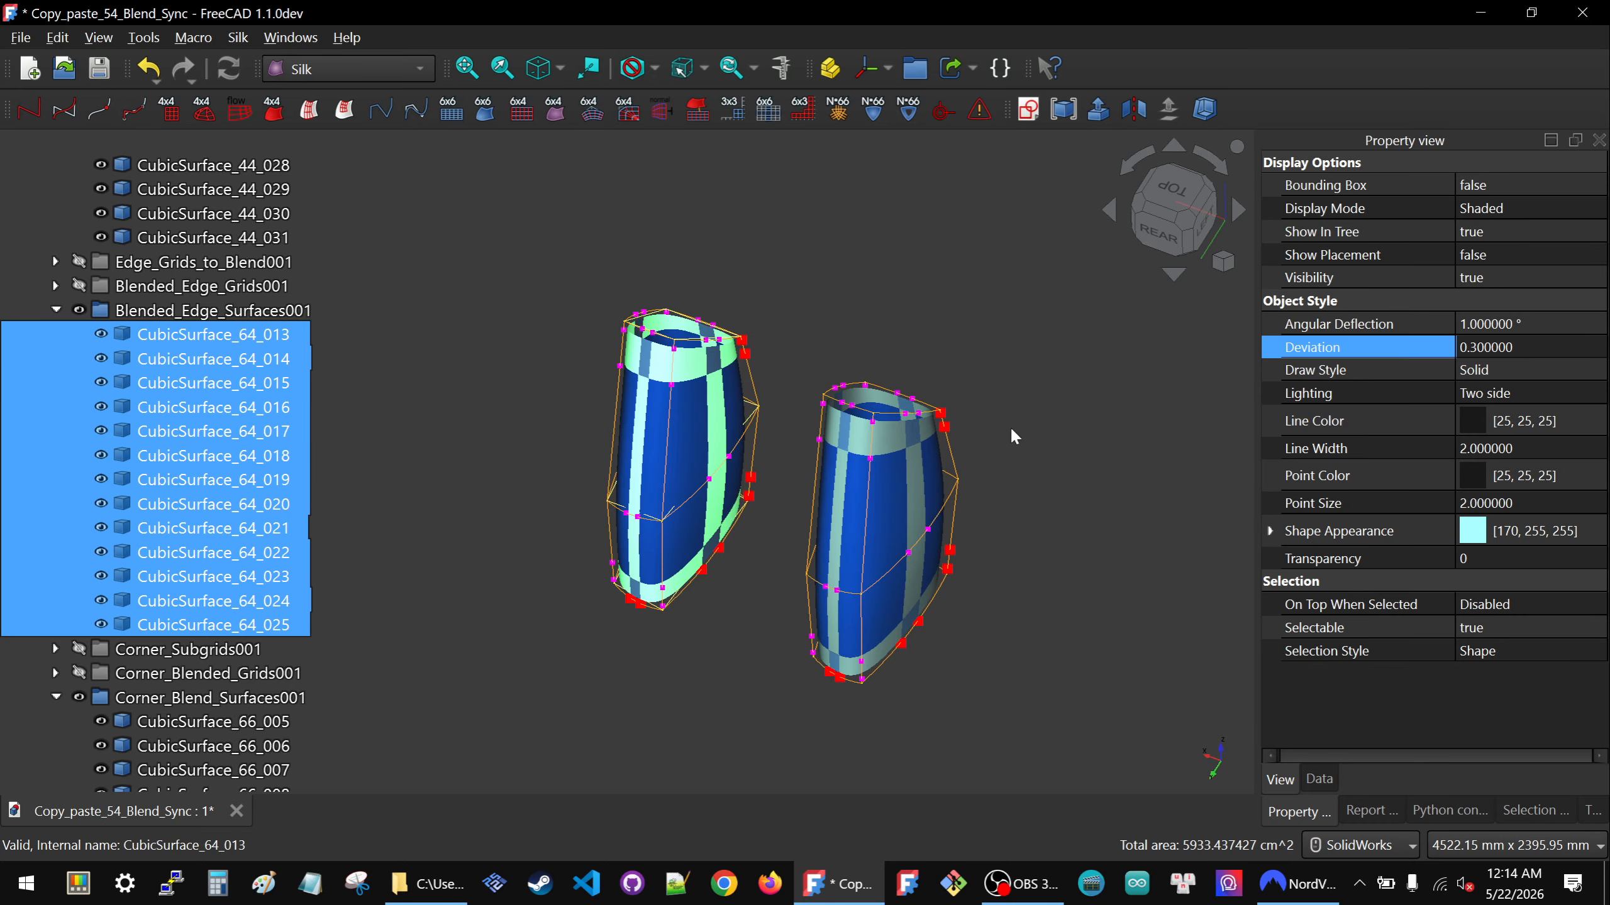
Set the angular deflection to 1° and the deviation to 0.2 for CubicSurface_66_005 through CubicSurface_66_009 in Corner_Blend_Surfaces001.
{"action": "left_click", "coordinate": [460, 443]}
{"action": "left_click", "coordinate": [193, 727]}
{"action": "scroll", "coordinate": [192, 728], "scroll_direction": "down", "scroll_amount": 1}
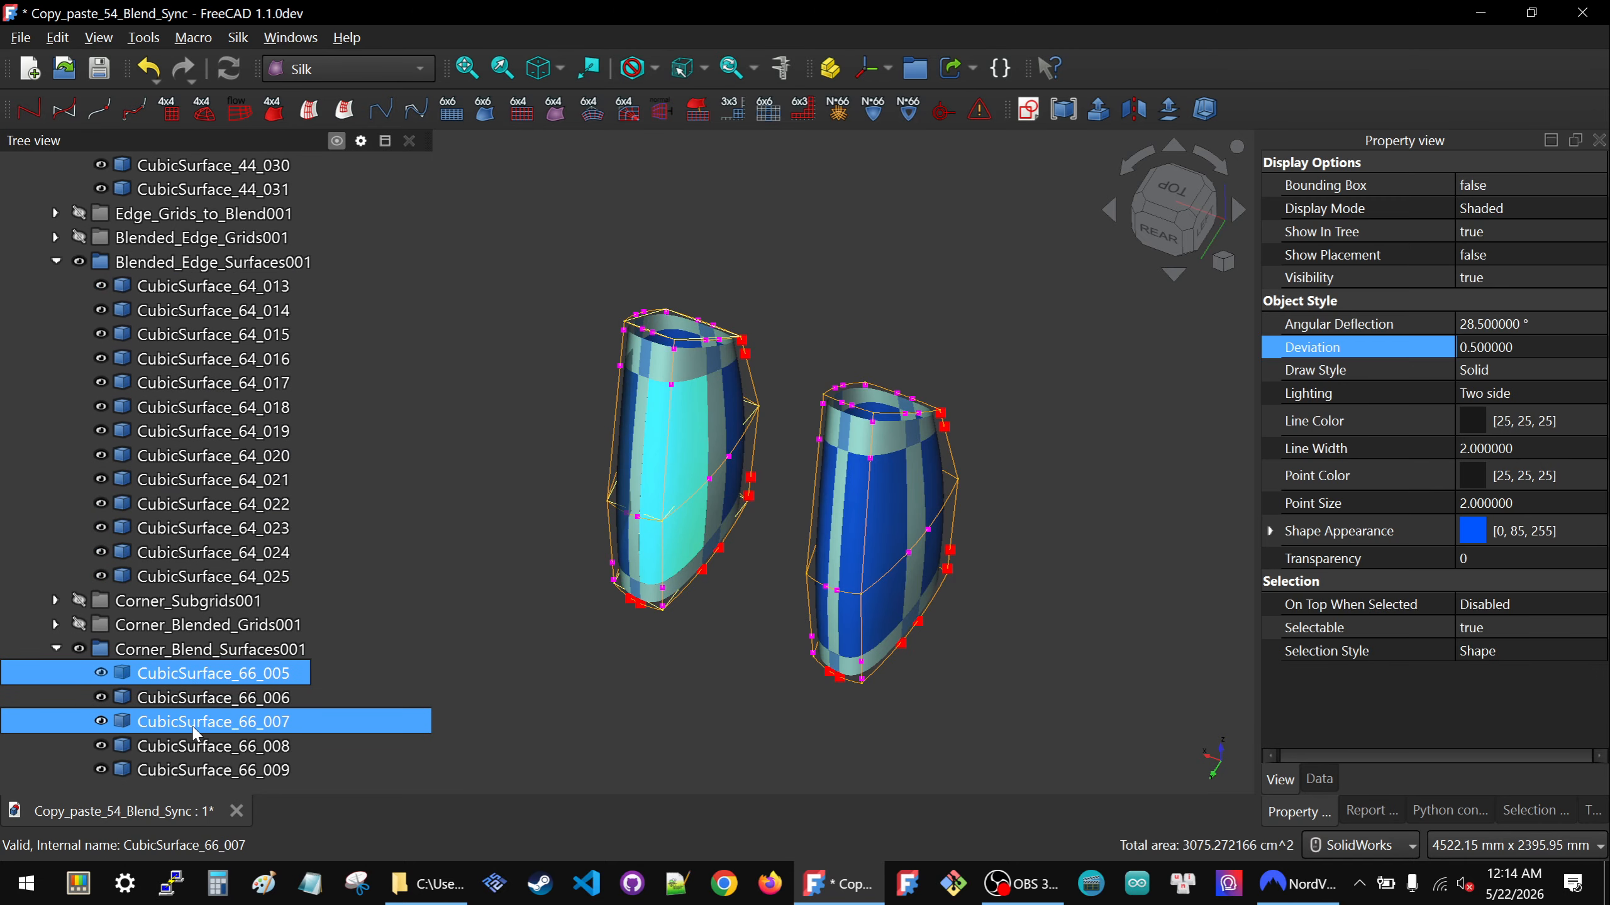
{"action": "left_click", "coordinate": [210, 773], "text": "shift"}
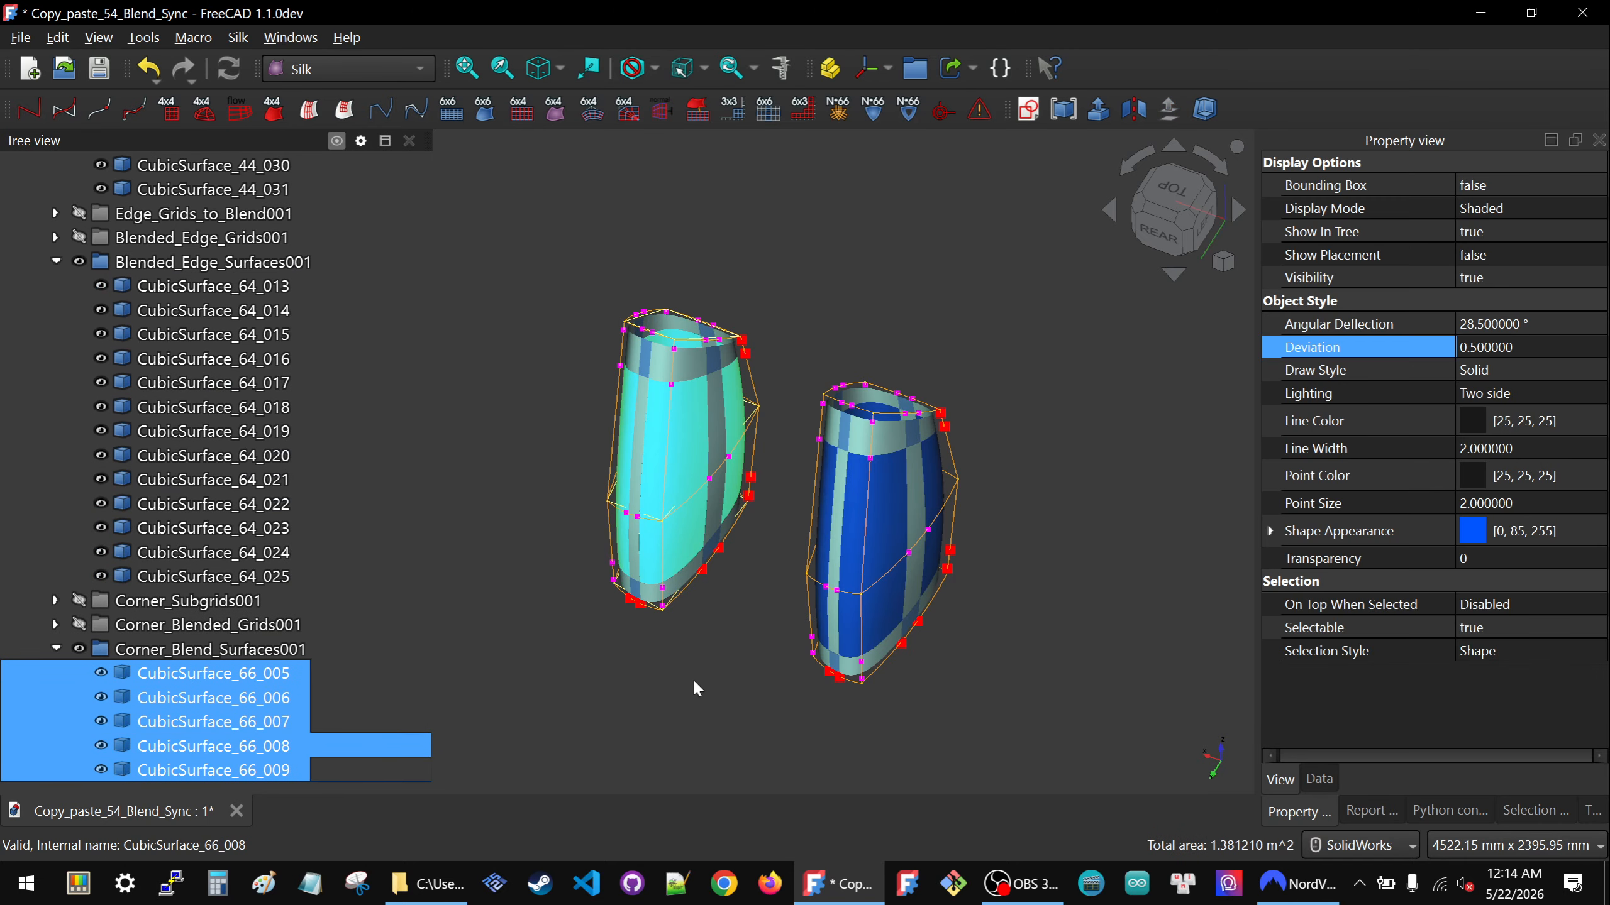
{"action": "left_click", "coordinate": [1549, 322]}
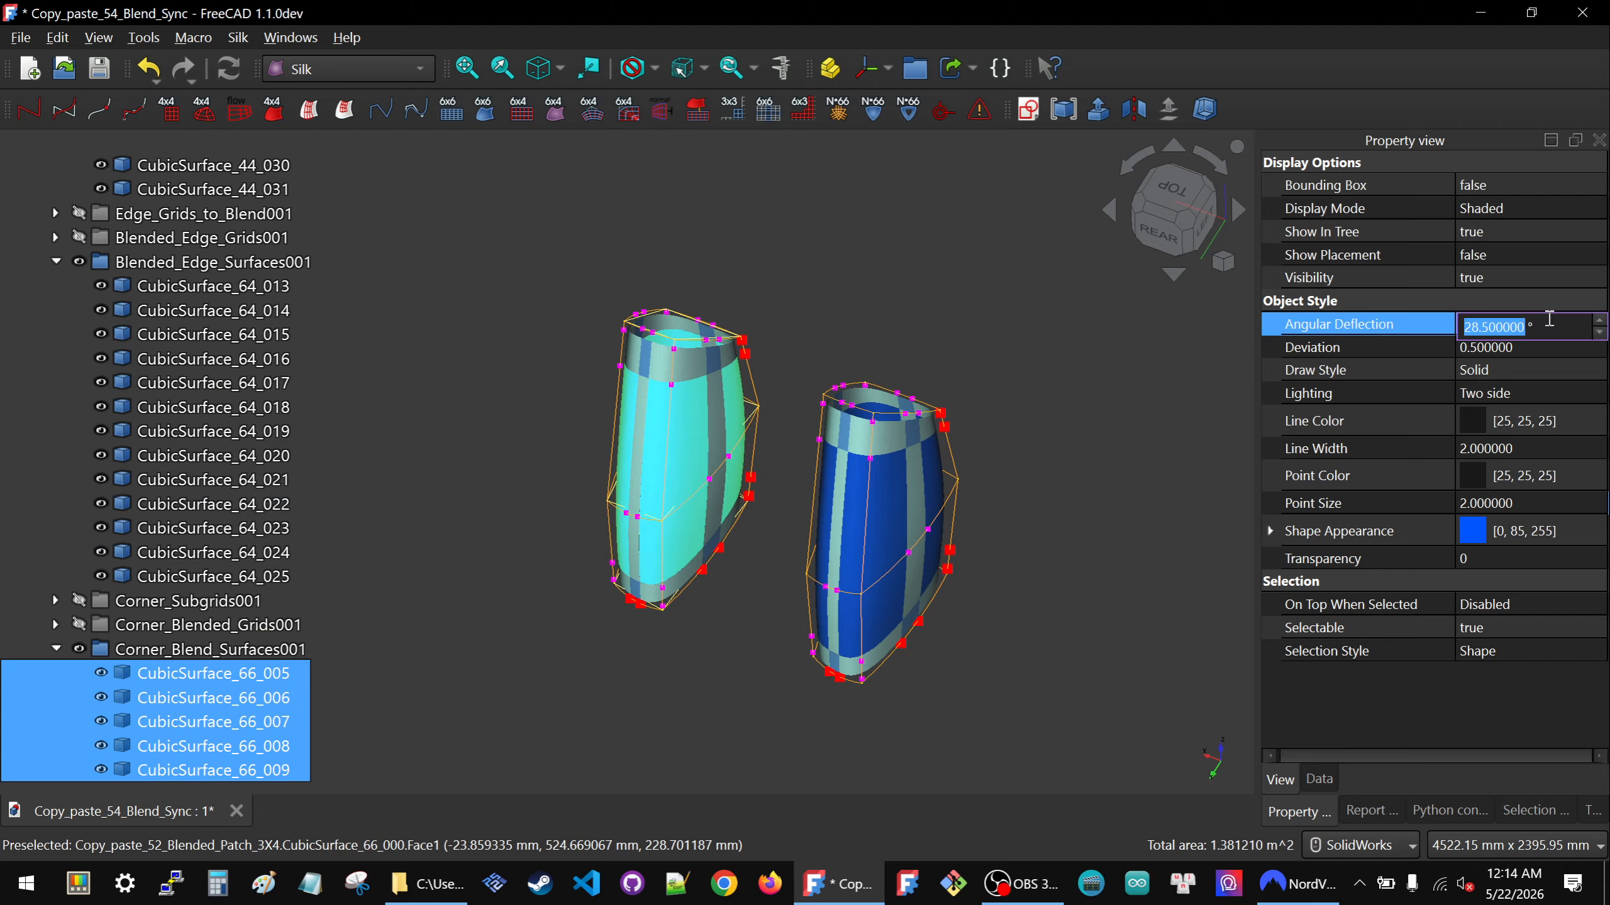
{"action": "type", "text": "1"}
{"action": "key", "text": "Return"}
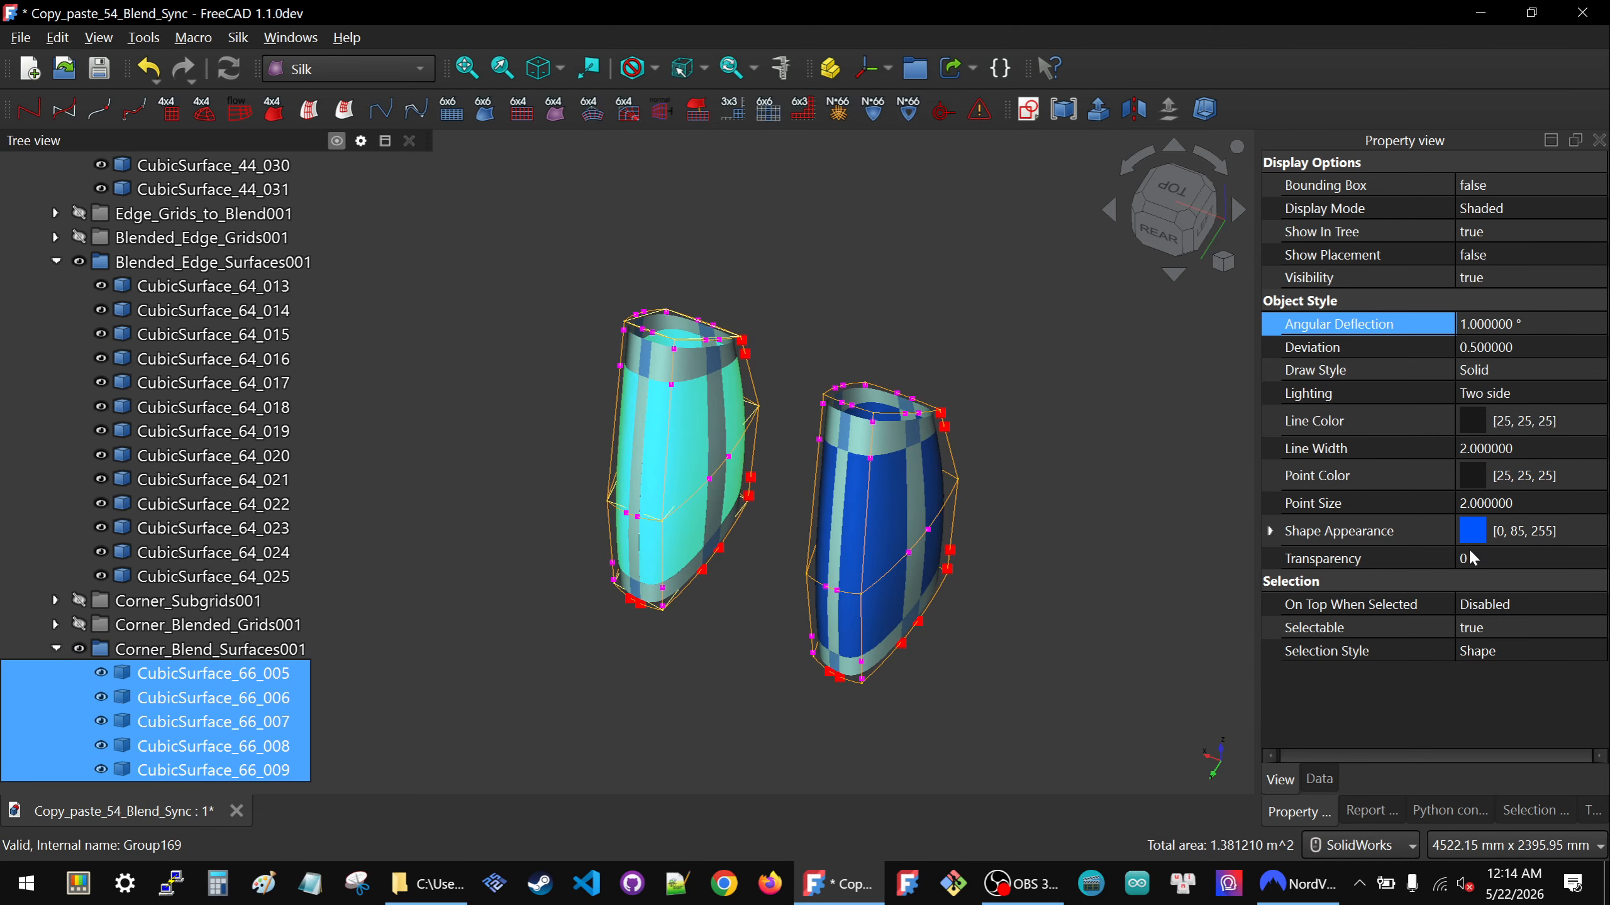
{"action": "left_click", "coordinate": [1541, 351]}
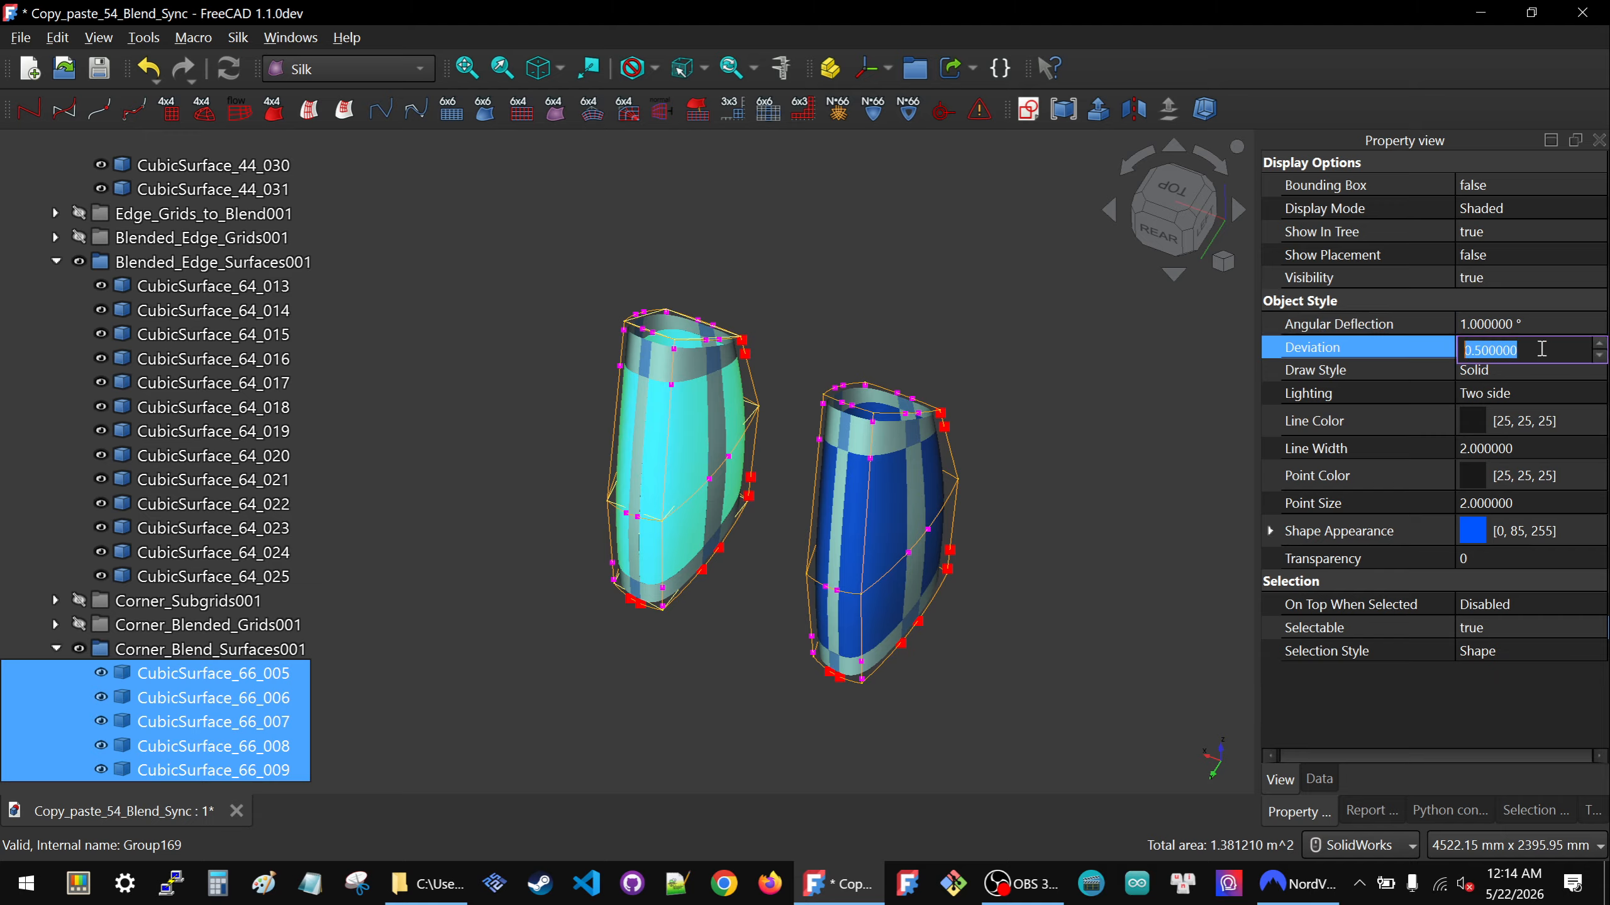
{"action": "type", "text": ".2"}
{"action": "key", "text": "Return"}
{"action": "left_click", "coordinate": [807, 260]}
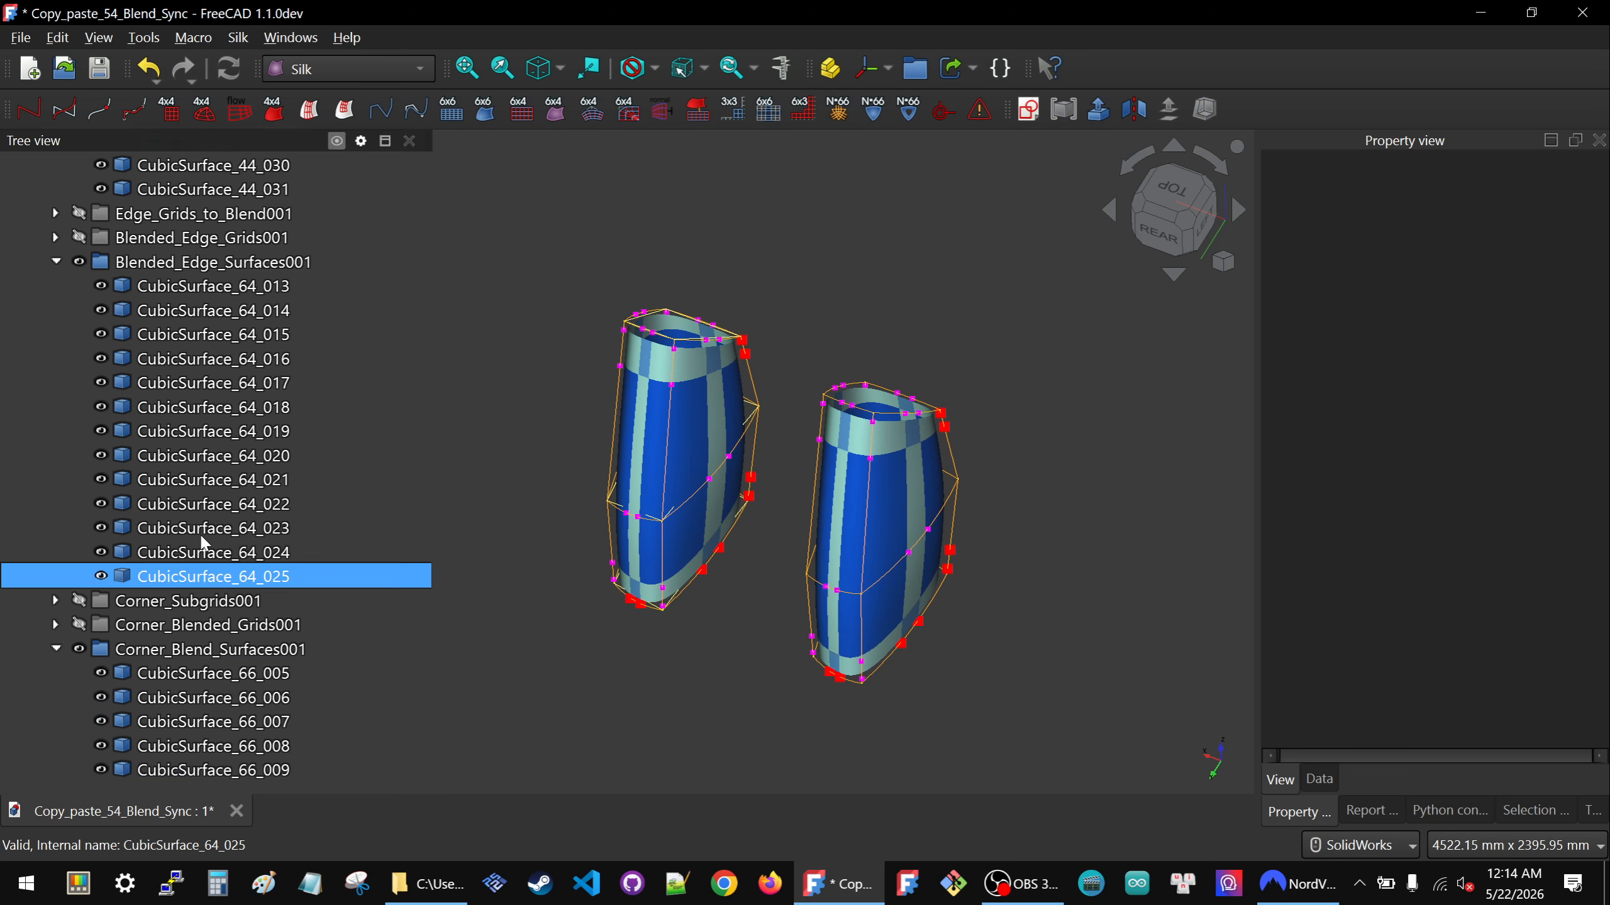
Collapse the Blended_Edge_Surfaces001, Restored_Surfaces001 and Corner_Blend_Surfaces001 groups in the model tree.
{"action": "left_click", "coordinate": [56, 262]}
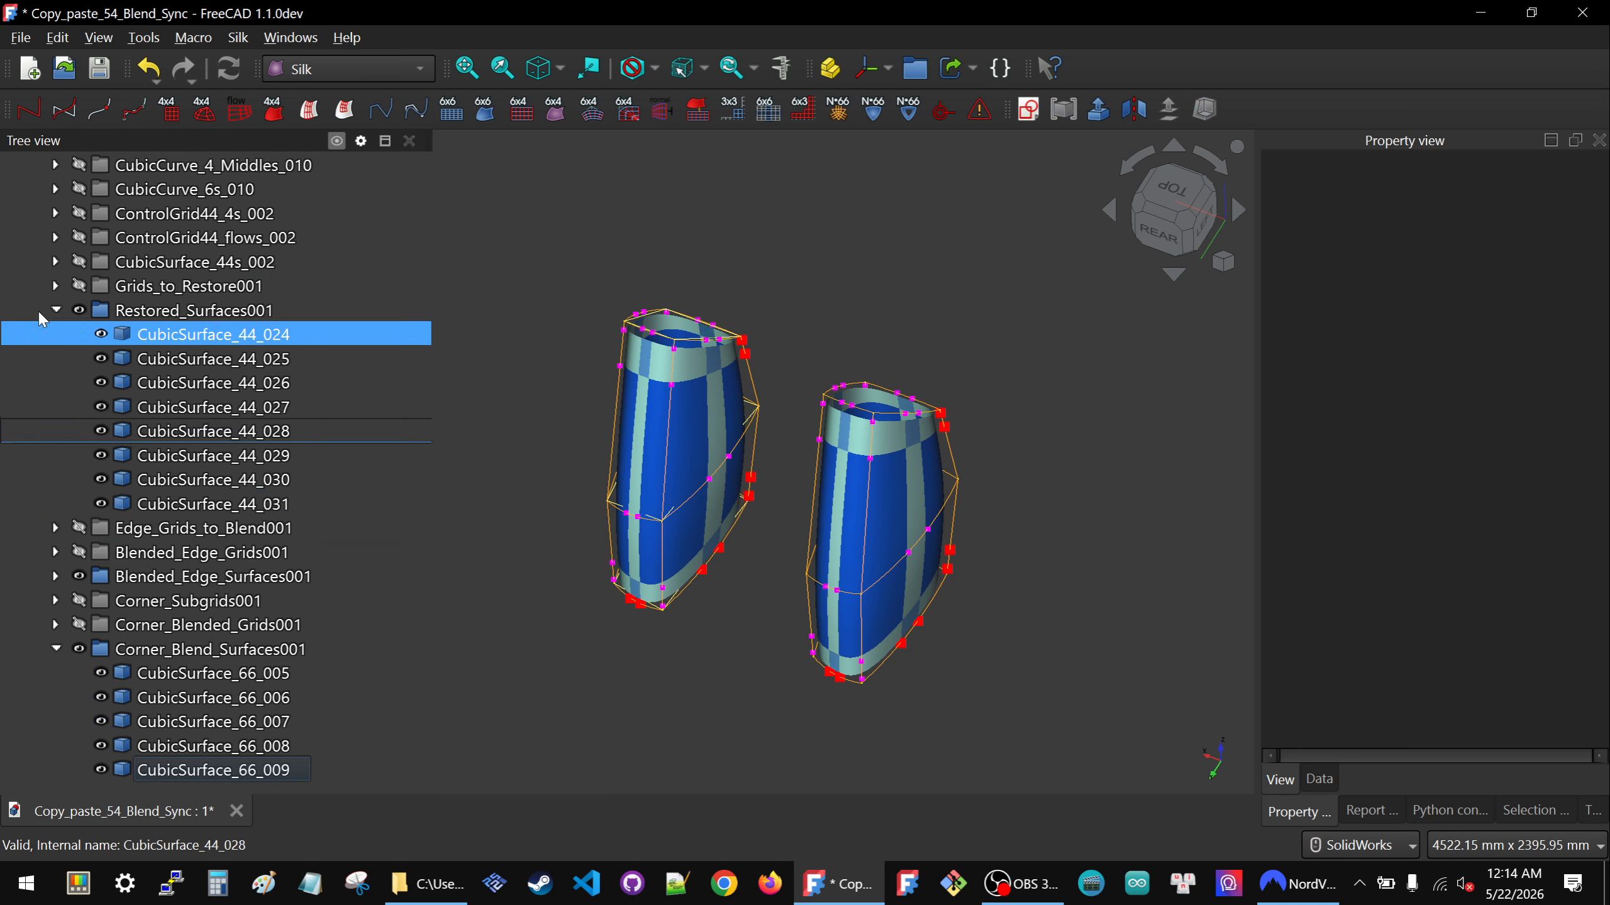
{"action": "left_click", "coordinate": [56, 310]}
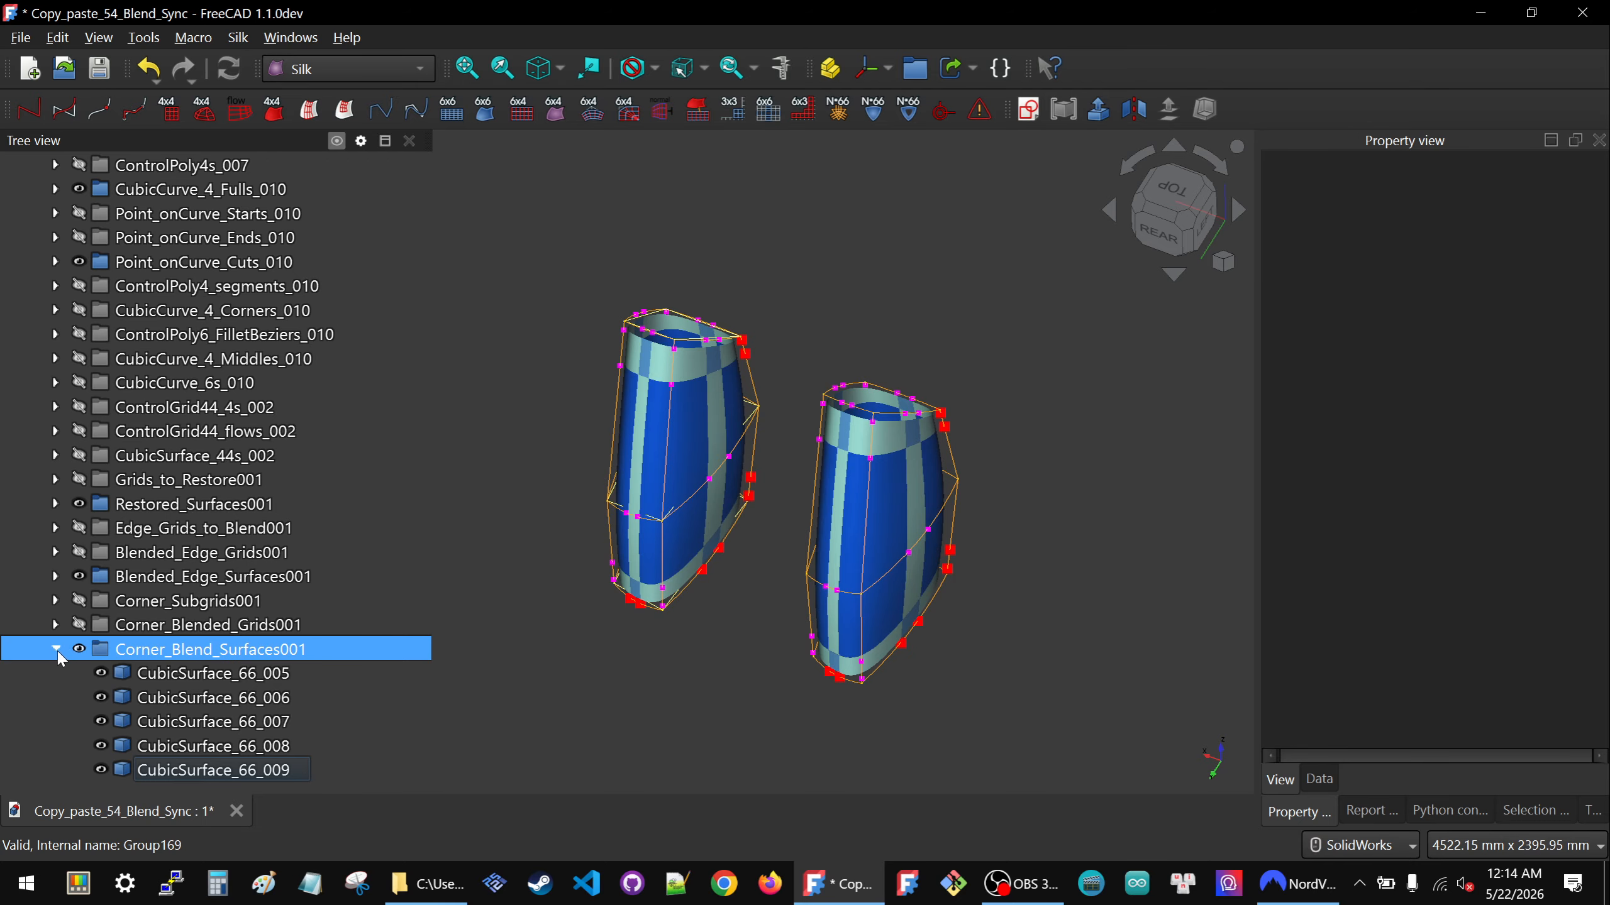
{"action": "left_click", "coordinate": [56, 649]}
{"action": "scroll", "coordinate": [757, 651], "scroll_direction": "down", "scroll_amount": 3}
{"action": "scroll", "coordinate": [681, 555], "scroll_direction": "up", "scroll_amount": 3}
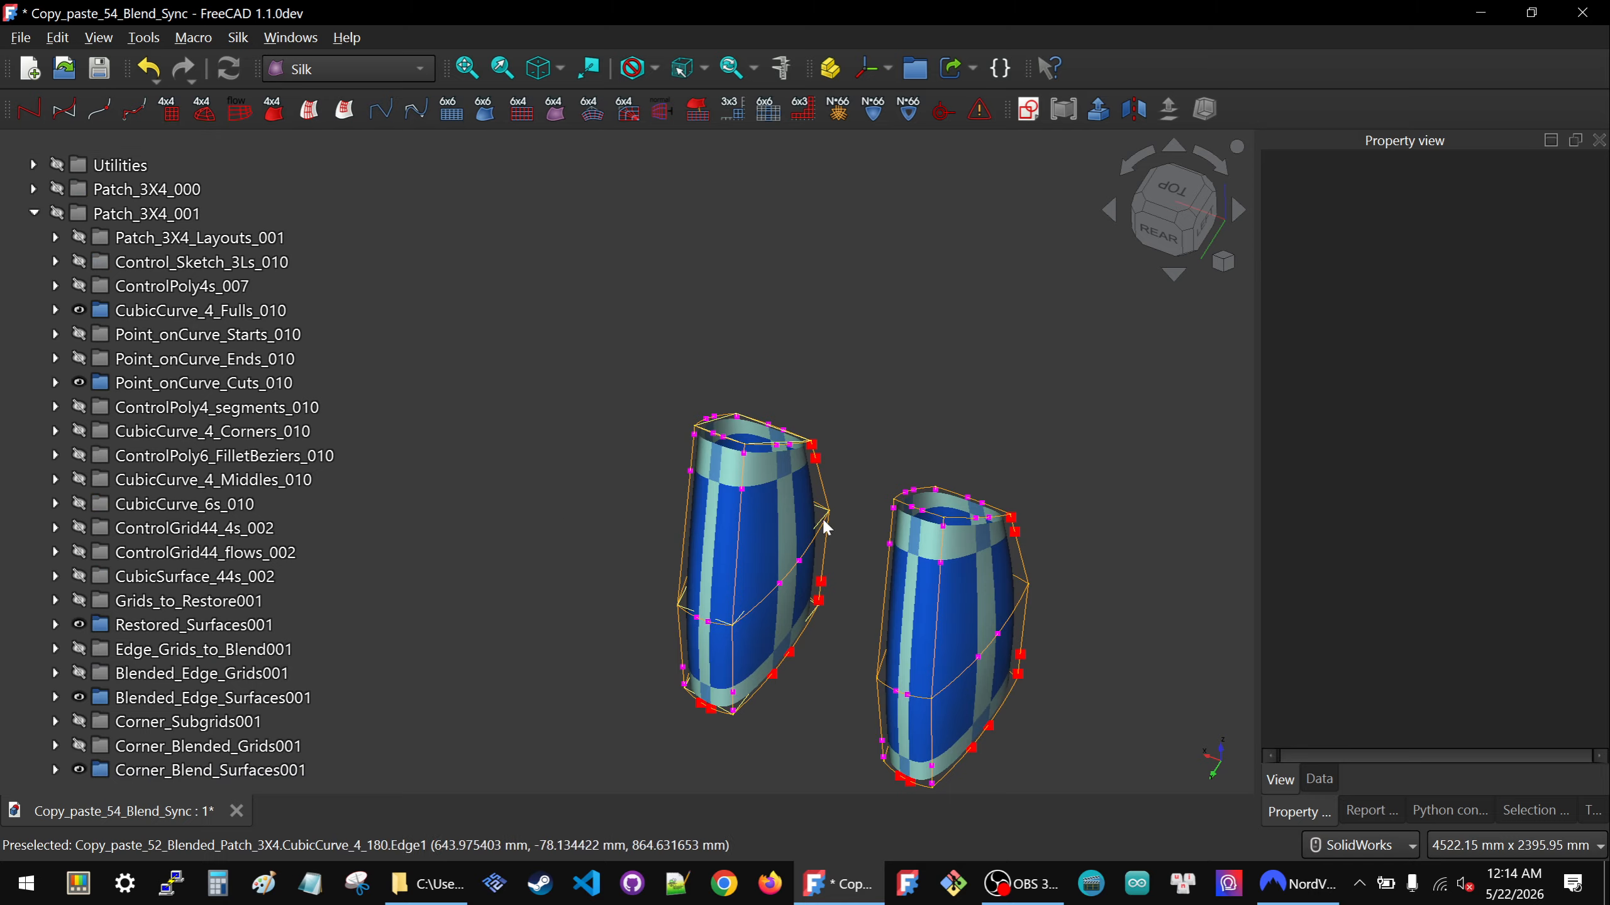
Expand Patch_3X4_Layouts_001 and set the z position of Closed_Curve_Set_4_Layout_006 to 2000 mm.
{"action": "left_click", "coordinate": [158, 237]}
{"action": "left_click", "coordinate": [56, 237]}
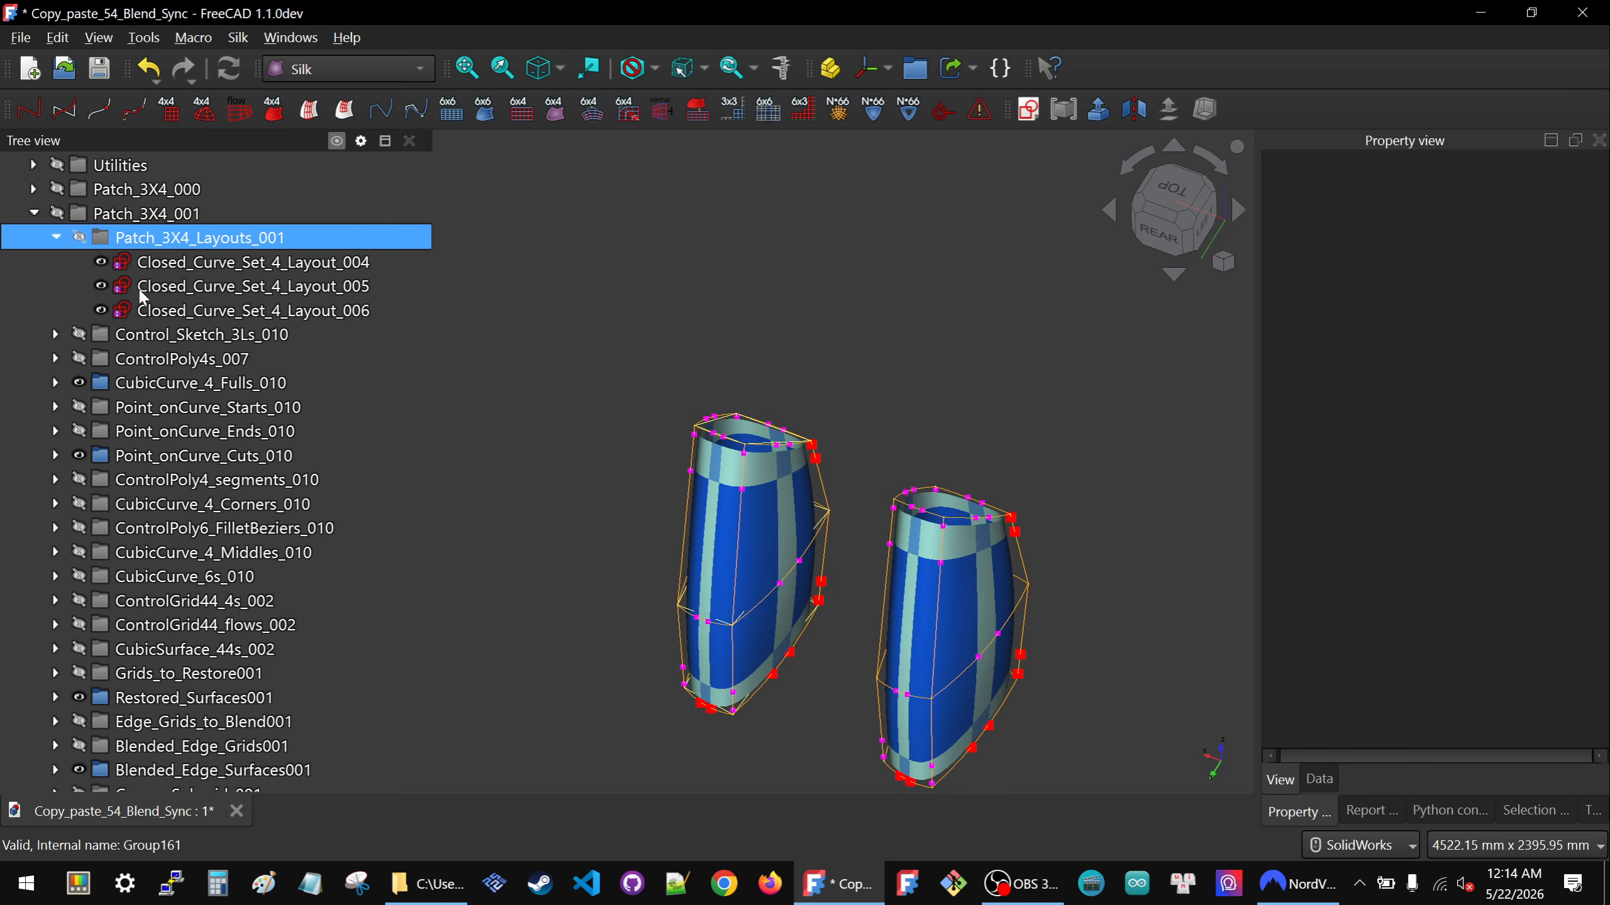
{"action": "left_click", "coordinate": [145, 309]}
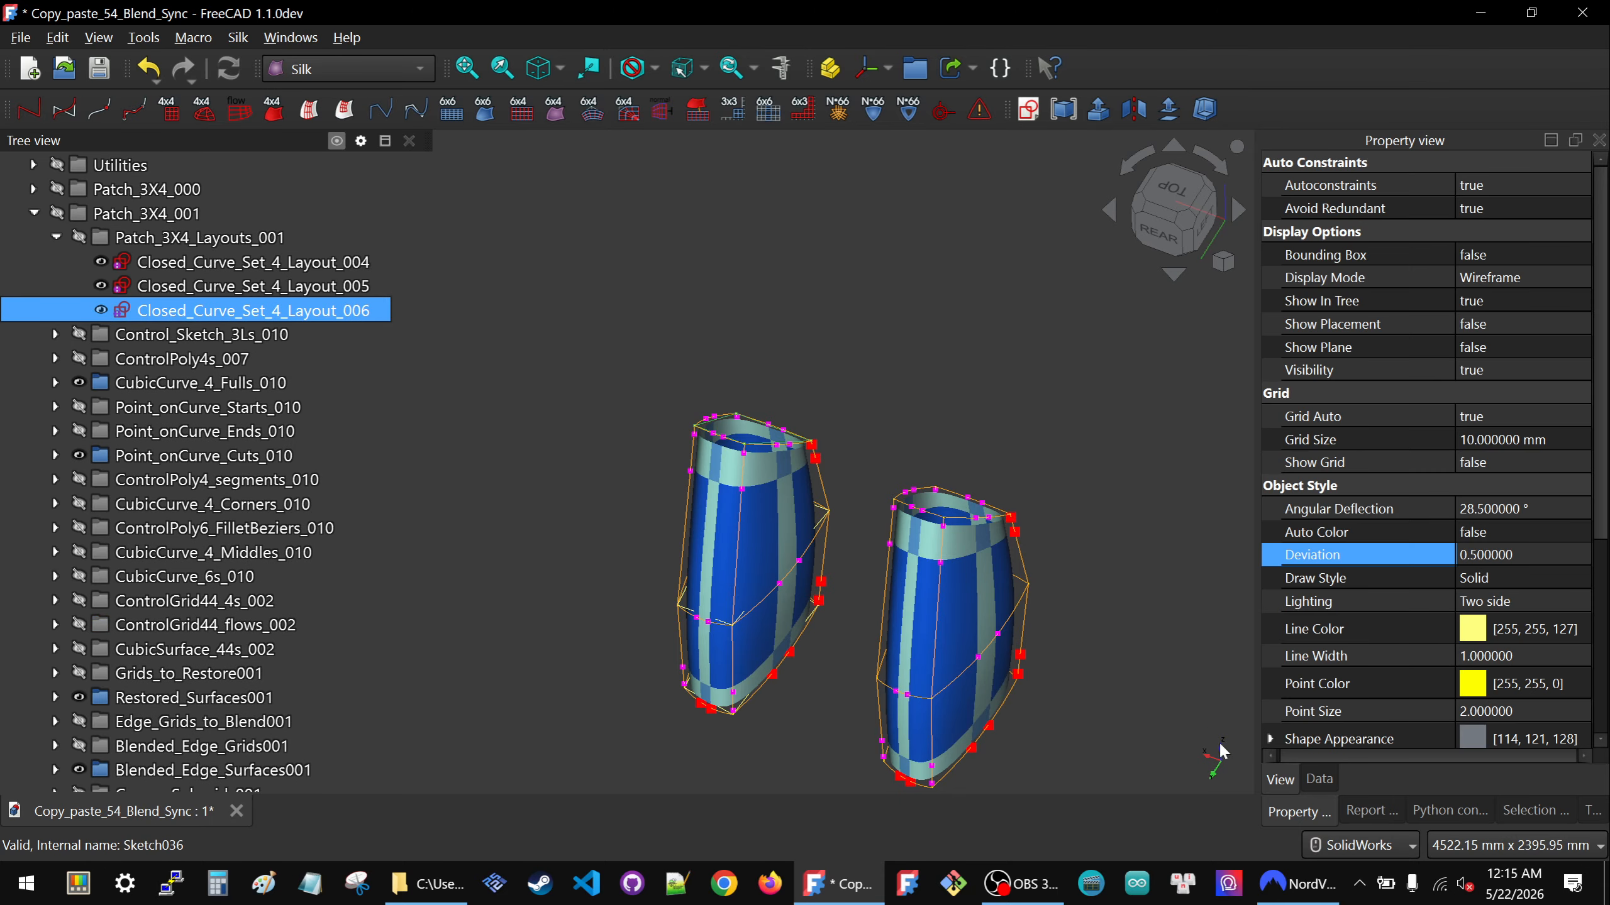
{"action": "left_click", "coordinate": [1318, 780]}
{"action": "left_click", "coordinate": [1566, 394], "text": "ctrl"}
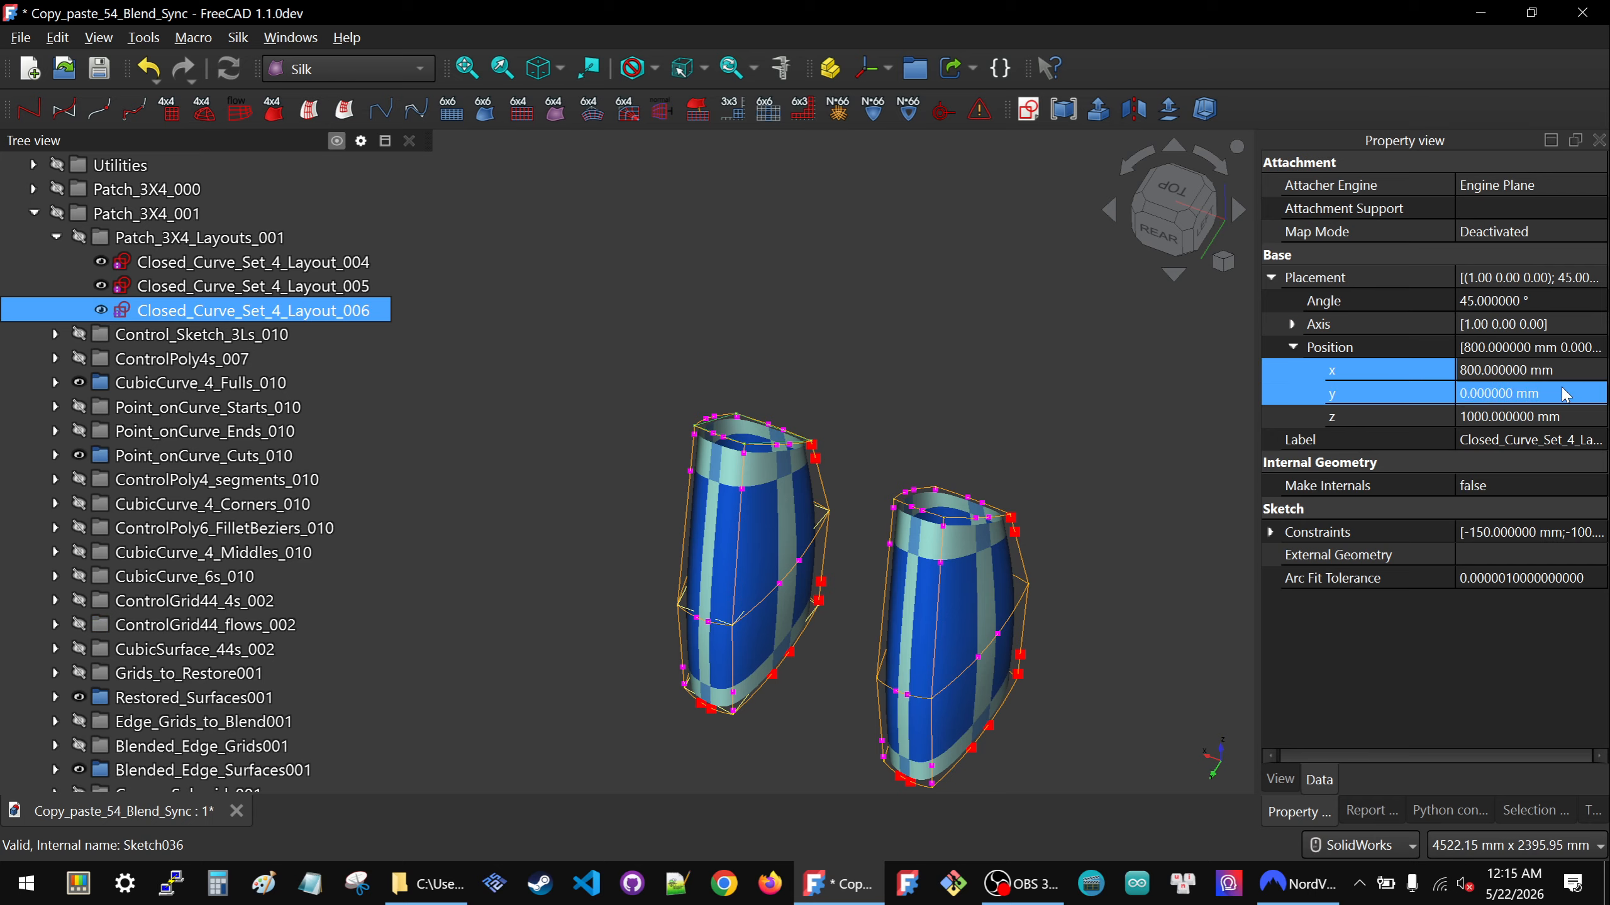
{"action": "left_click", "coordinate": [1576, 418]}
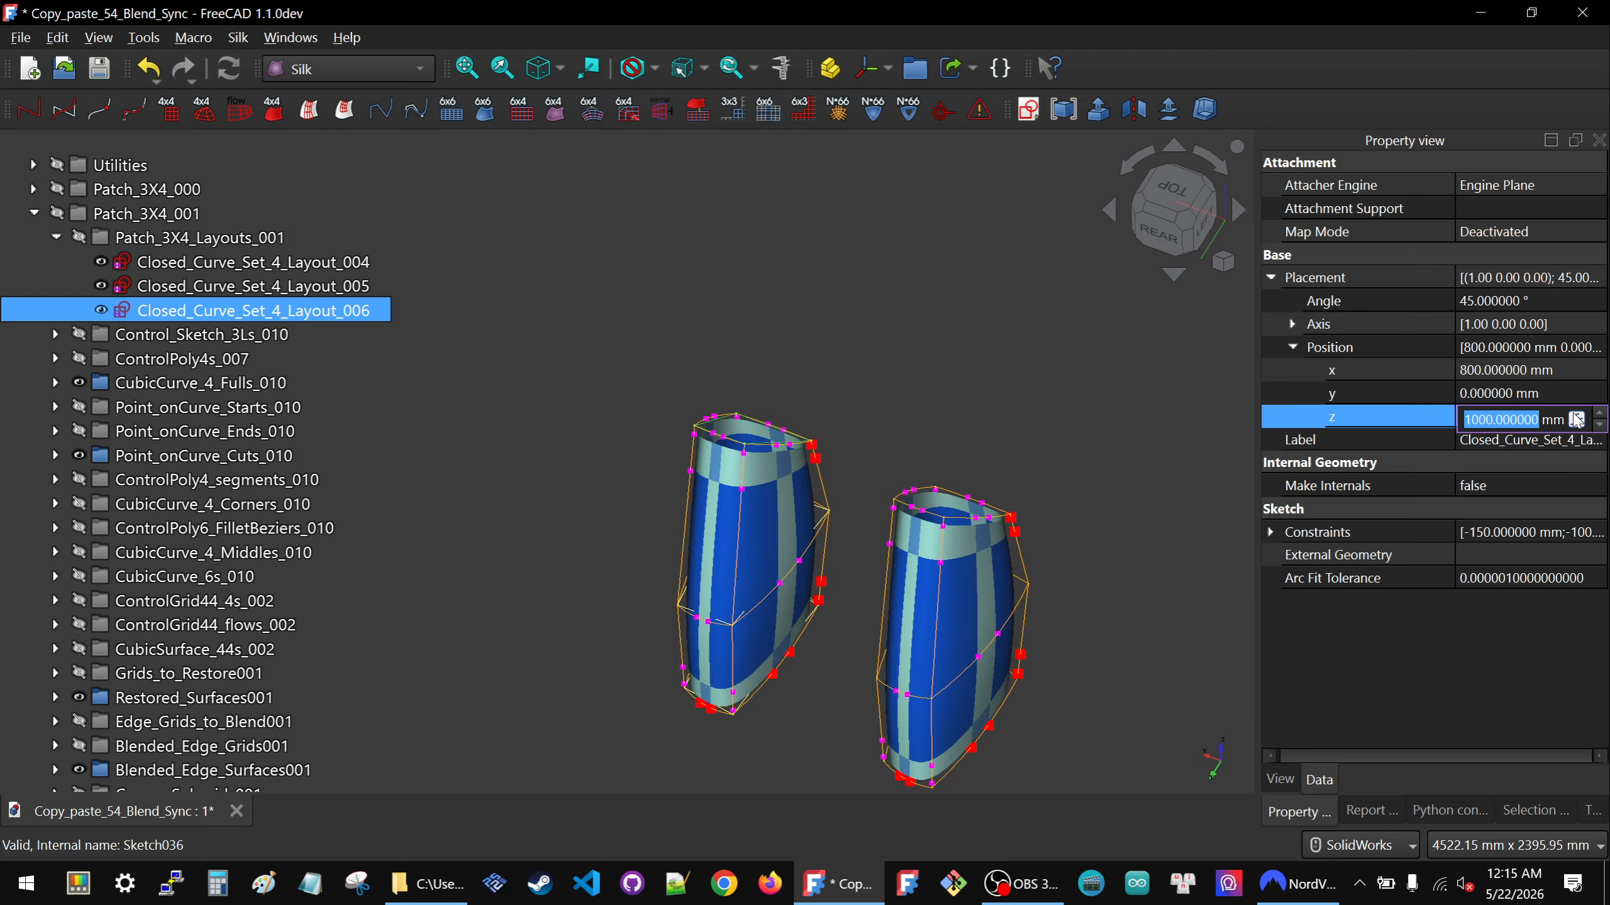
{"action": "type", "text": "1500"}
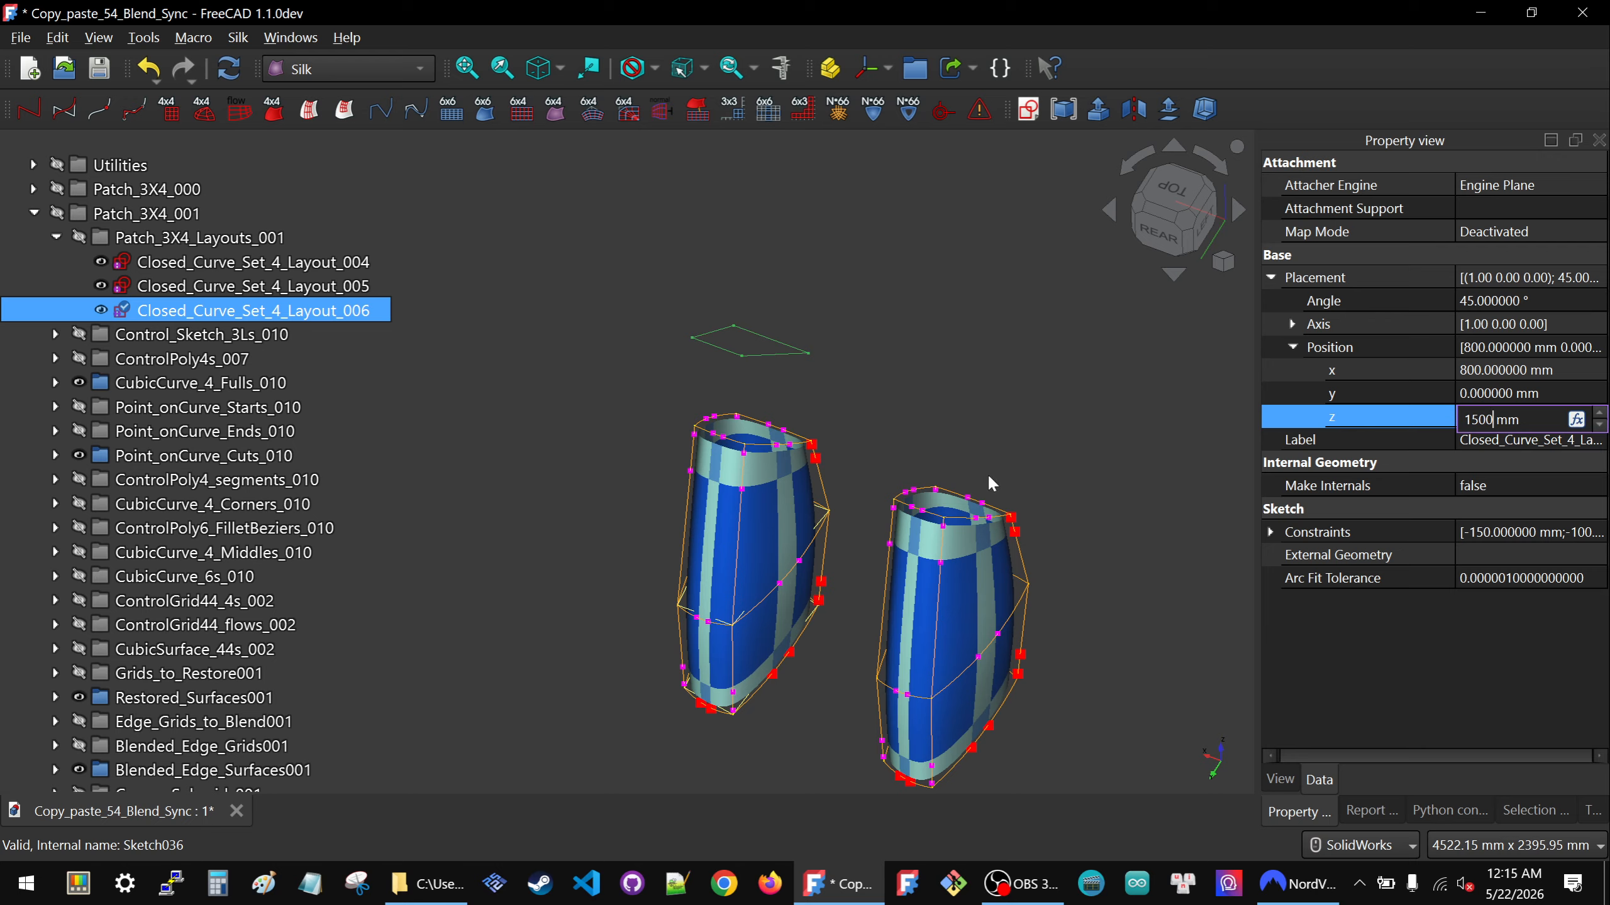
{"action": "key", "text": "BackSpace"}
{"action": "key", "text": "BackSpace"}
{"action": "key", "text": "BackSpace"}
{"action": "key", "text": "BackSpace"}
{"action": "type", "text": "2000"}
{"action": "key", "text": "Return"}
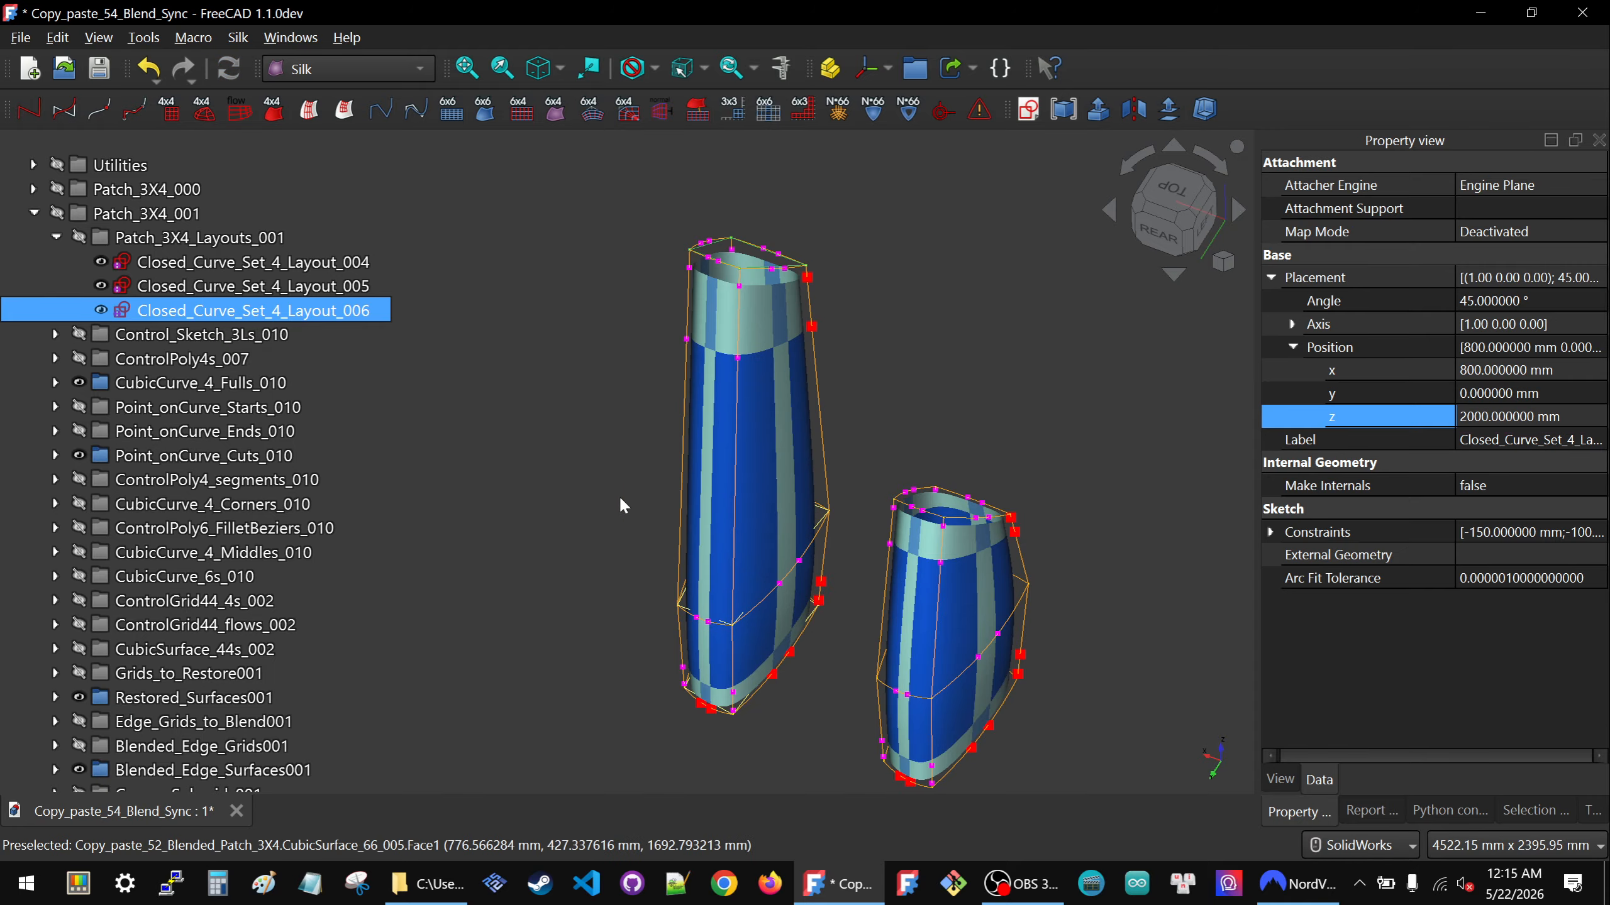
Examine the copied patch from several angles and compare its shape with the original patch.
{"action": "middle_click_drag", "start_coordinate": [673, 578], "coordinate": [637, 561]}
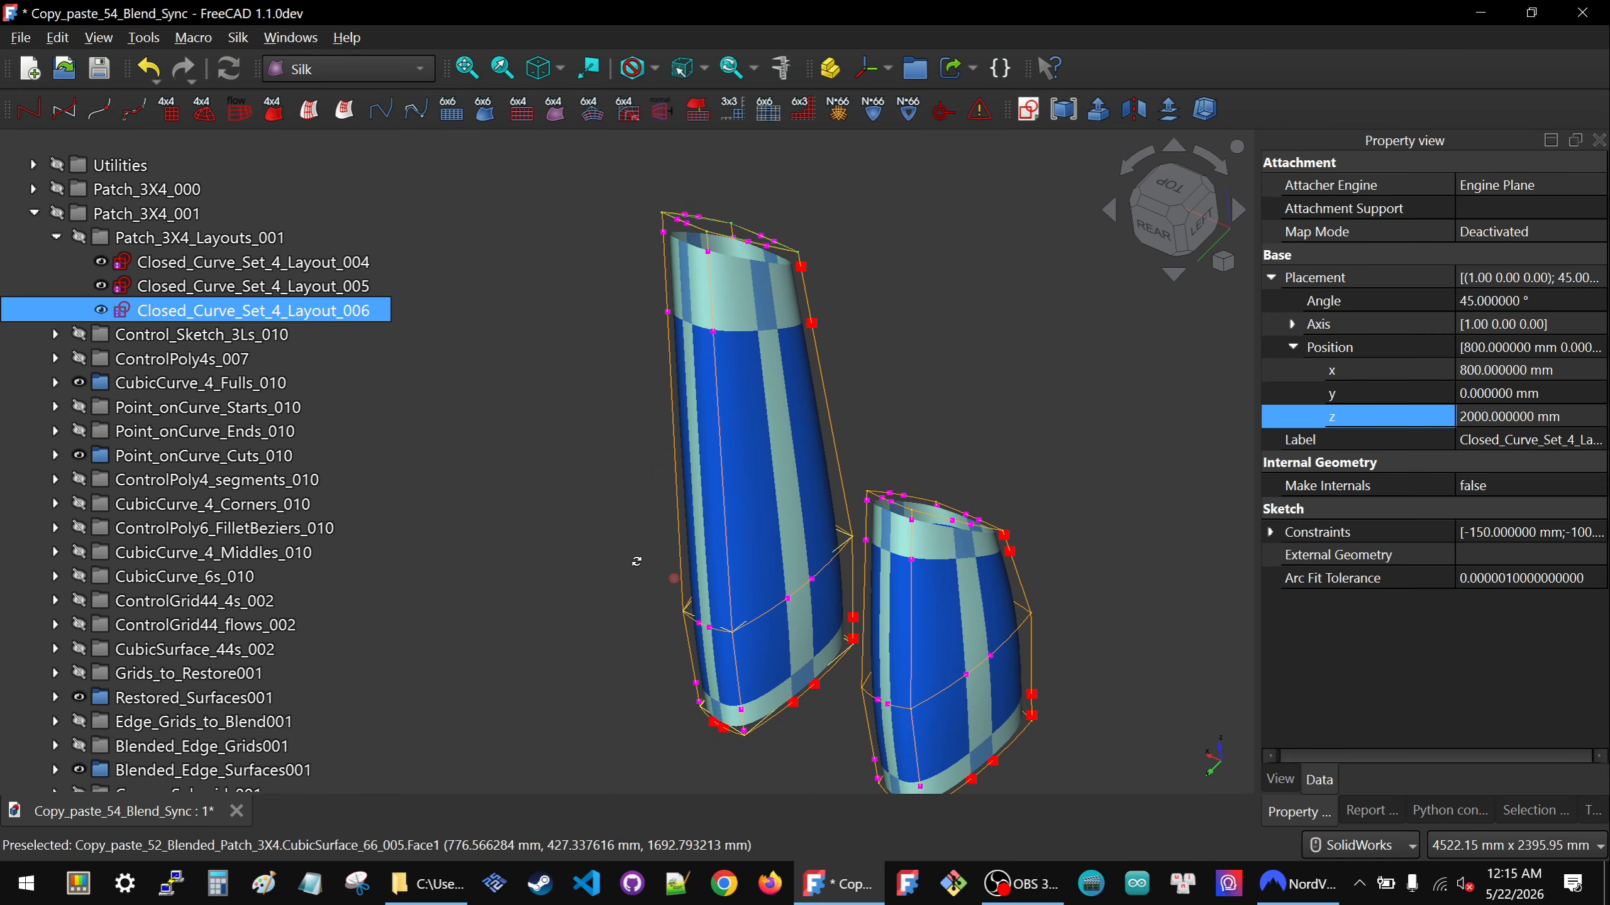
{"action": "scroll", "coordinate": [738, 556], "scroll_direction": "down", "scroll_amount": 2}
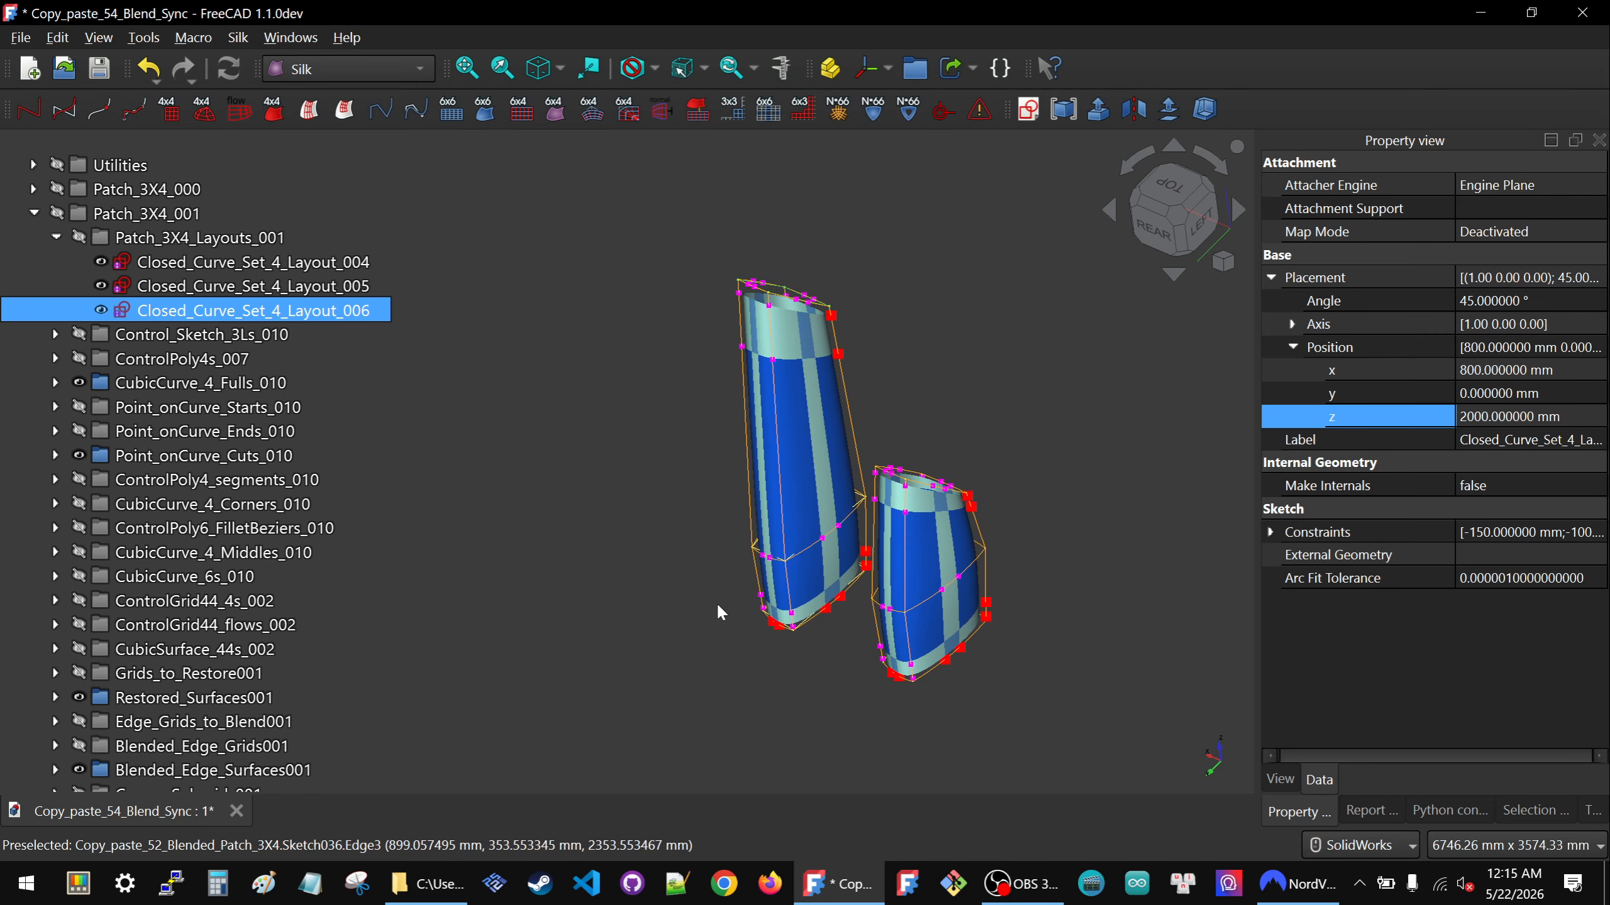
{"action": "scroll", "coordinate": [860, 402], "scroll_direction": "up", "scroll_amount": 1}
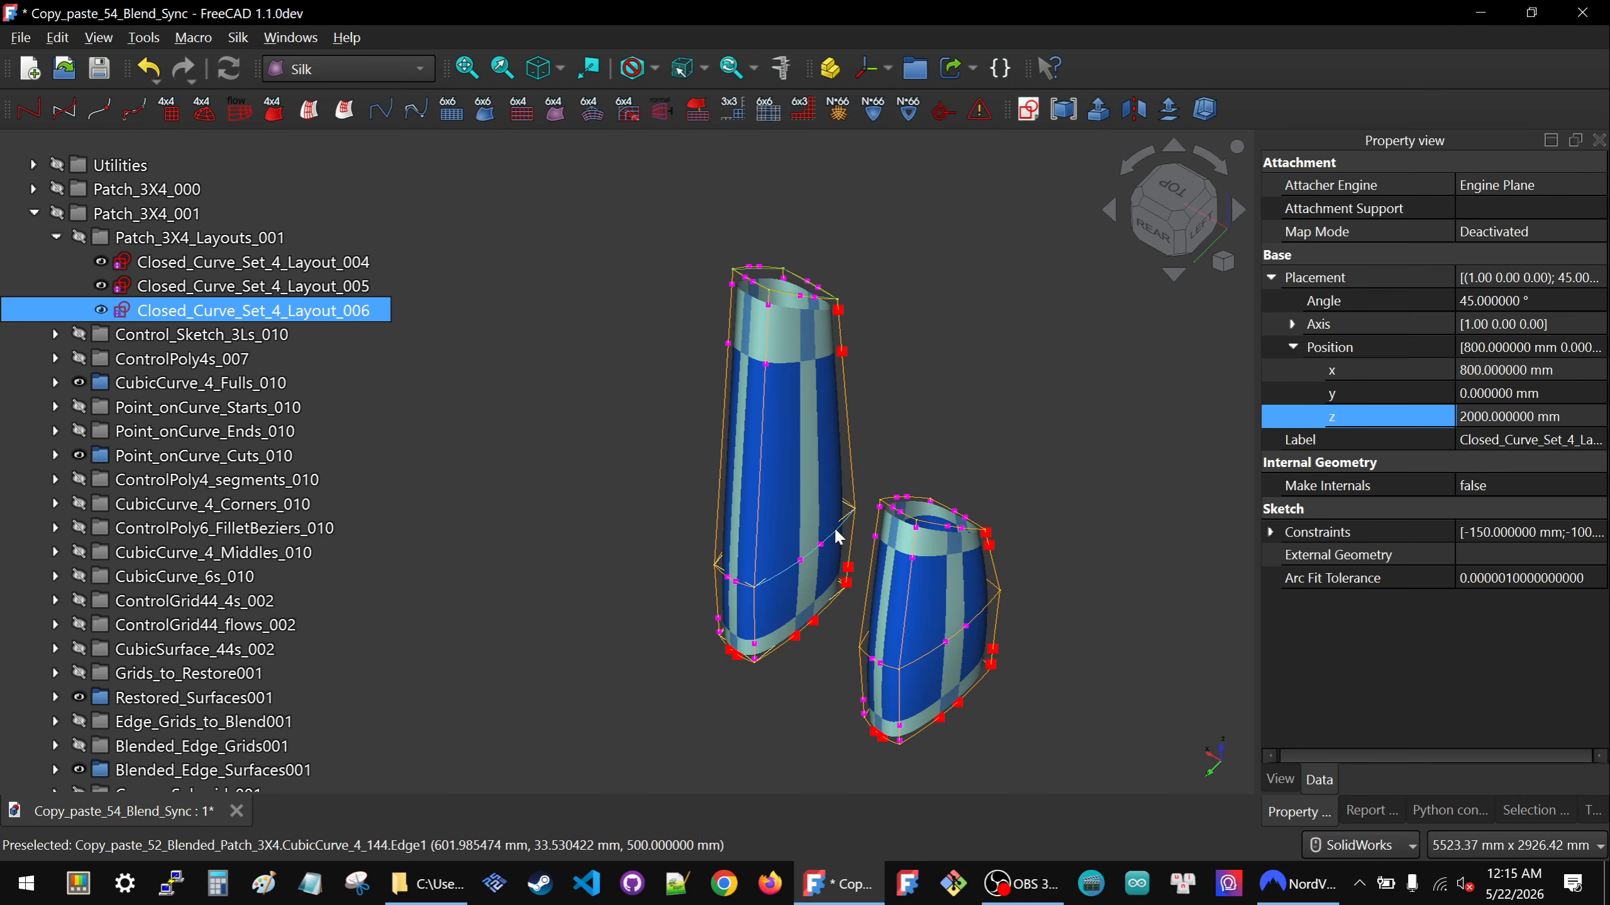
{"action": "middle_click_drag", "start_coordinate": [792, 590], "coordinate": [683, 480]}
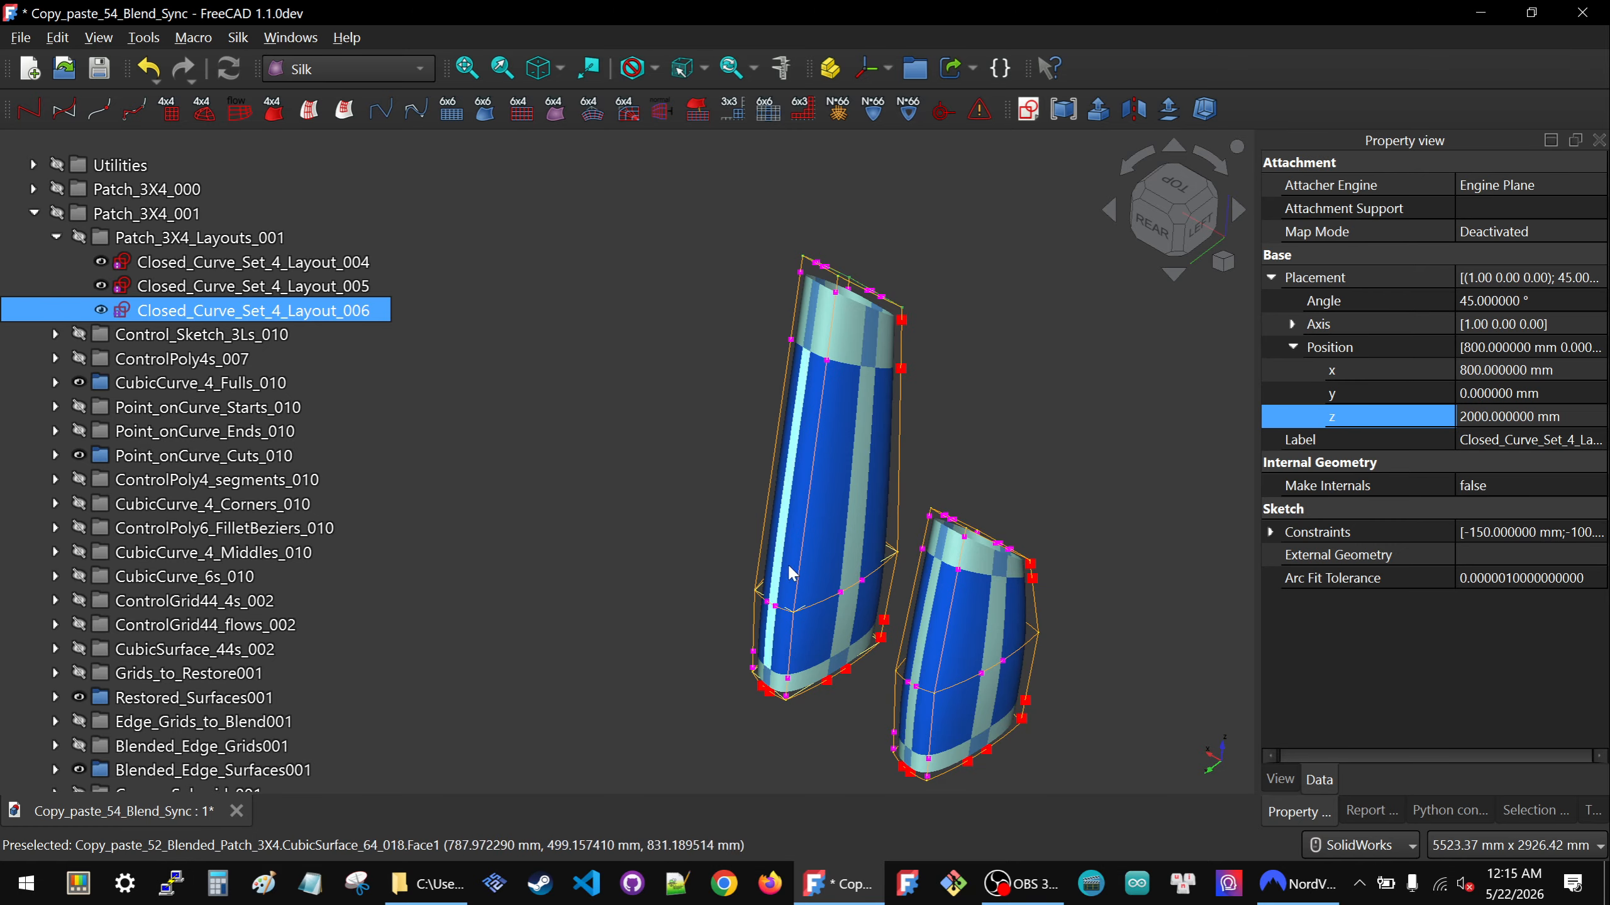
{"action": "middle_click_drag", "start_coordinate": [781, 610], "coordinate": [802, 522]}
{"action": "scroll", "coordinate": [801, 522], "scroll_direction": "down", "scroll_amount": 7}
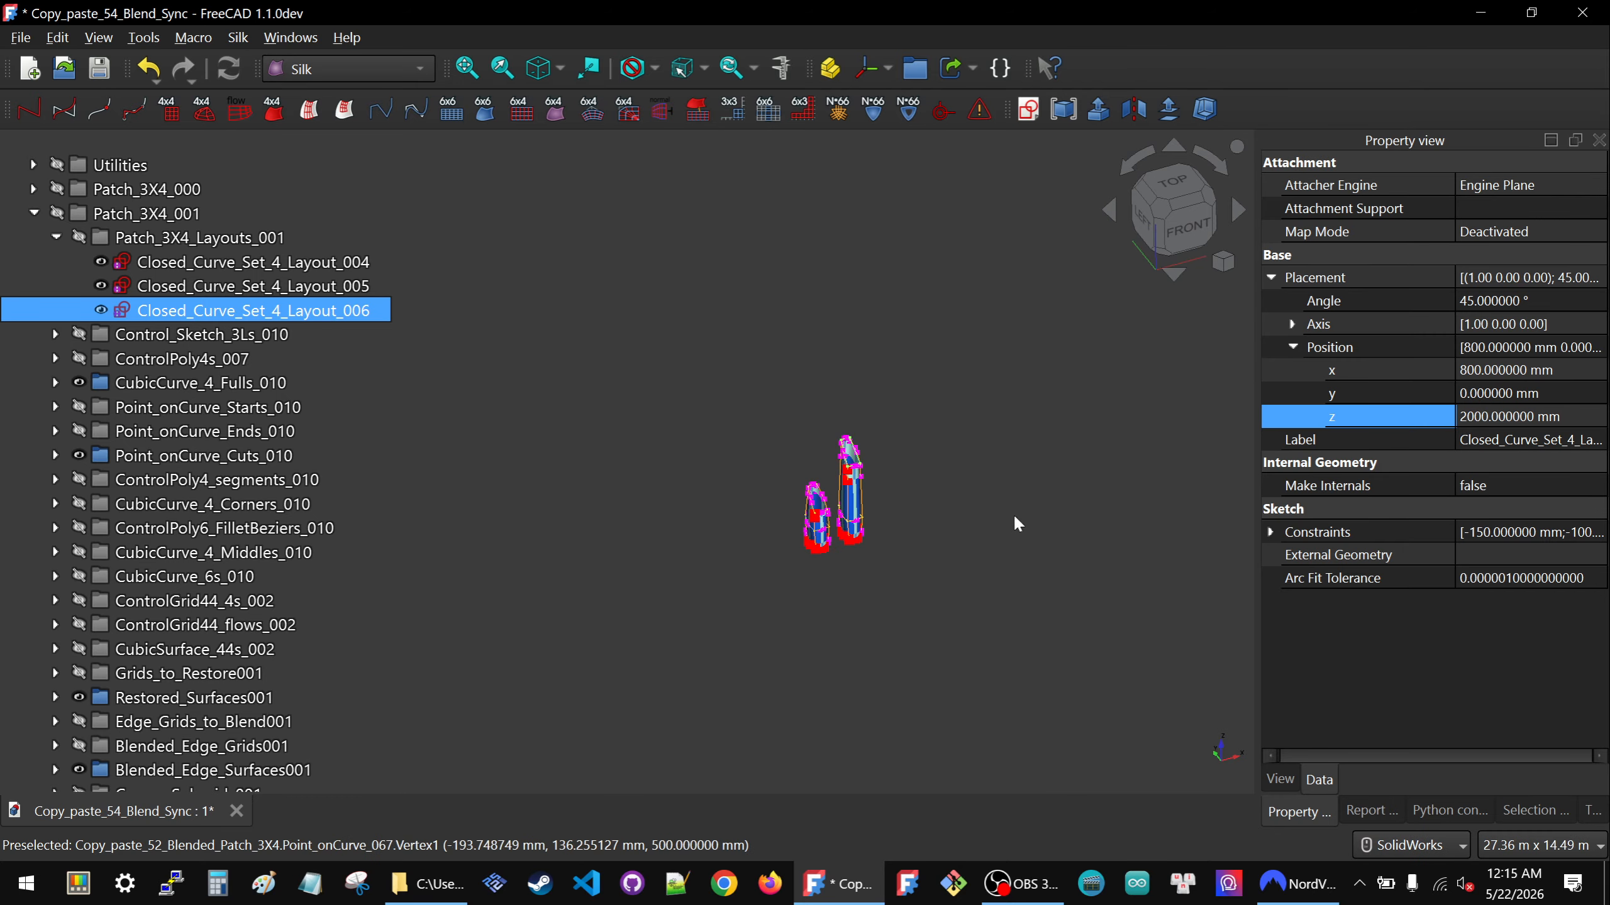
{"action": "scroll", "coordinate": [1013, 517], "scroll_direction": "up", "scroll_amount": 4}
{"action": "scroll", "coordinate": [735, 521], "scroll_direction": "up", "scroll_amount": 3}
{"action": "scroll", "coordinate": [852, 524], "scroll_direction": "down", "scroll_amount": 4}
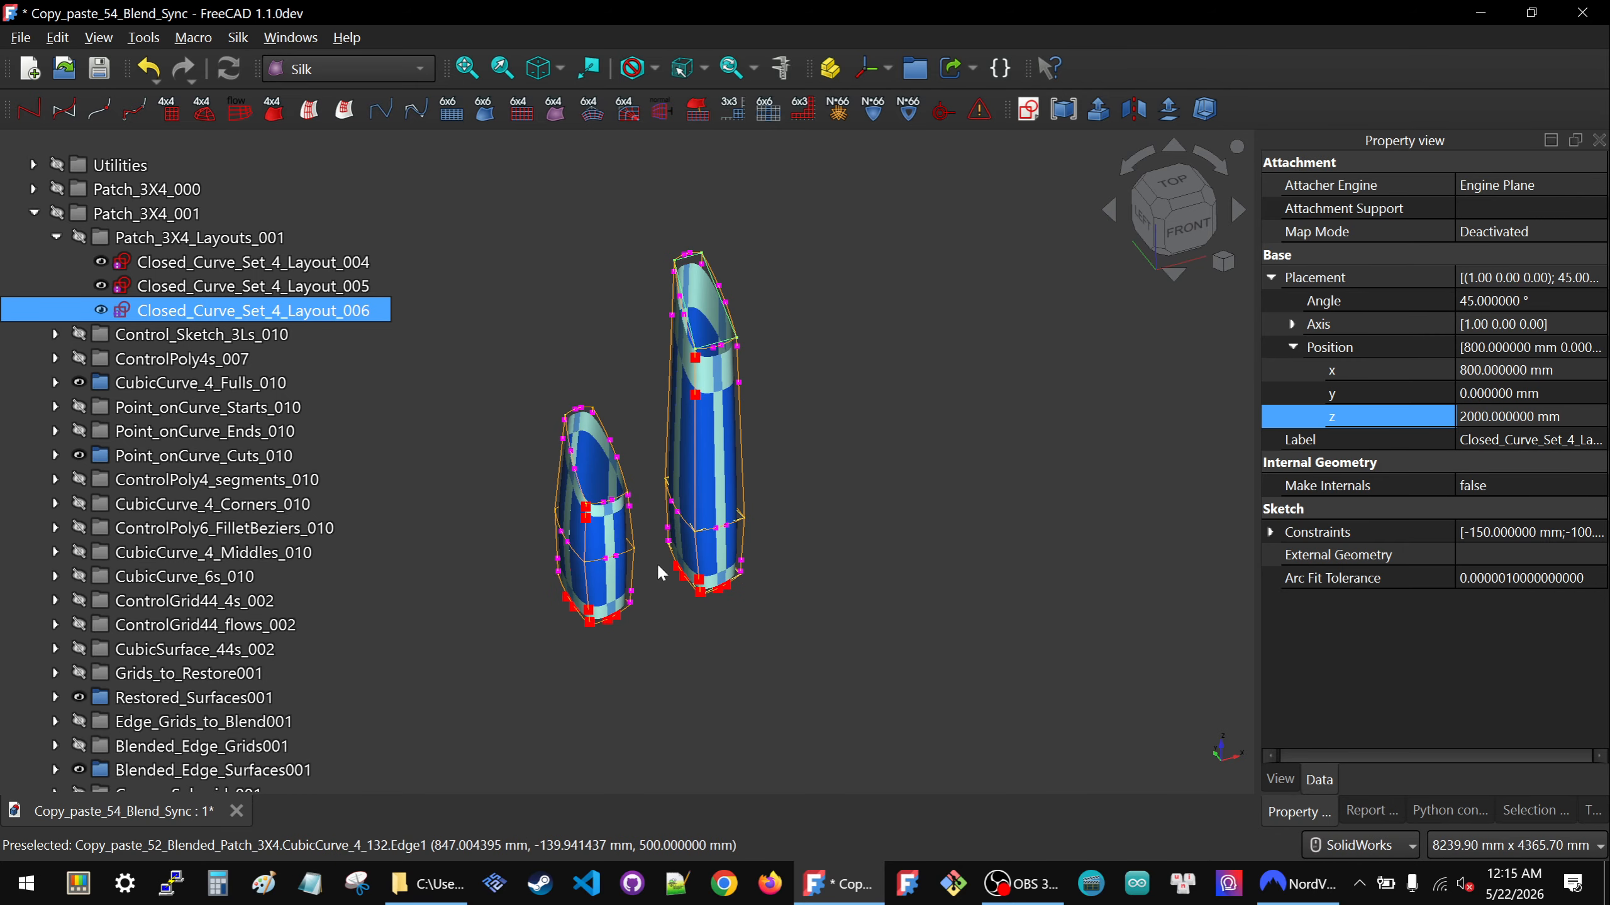
Set the u parameter of Point_onCurve_Cut_start_009 on the copied patch's lower front edge to 0.1.
{"action": "scroll", "coordinate": [694, 565], "scroll_direction": "up", "scroll_amount": 6}
{"action": "scroll", "coordinate": [694, 565], "scroll_direction": "up", "scroll_amount": 1}
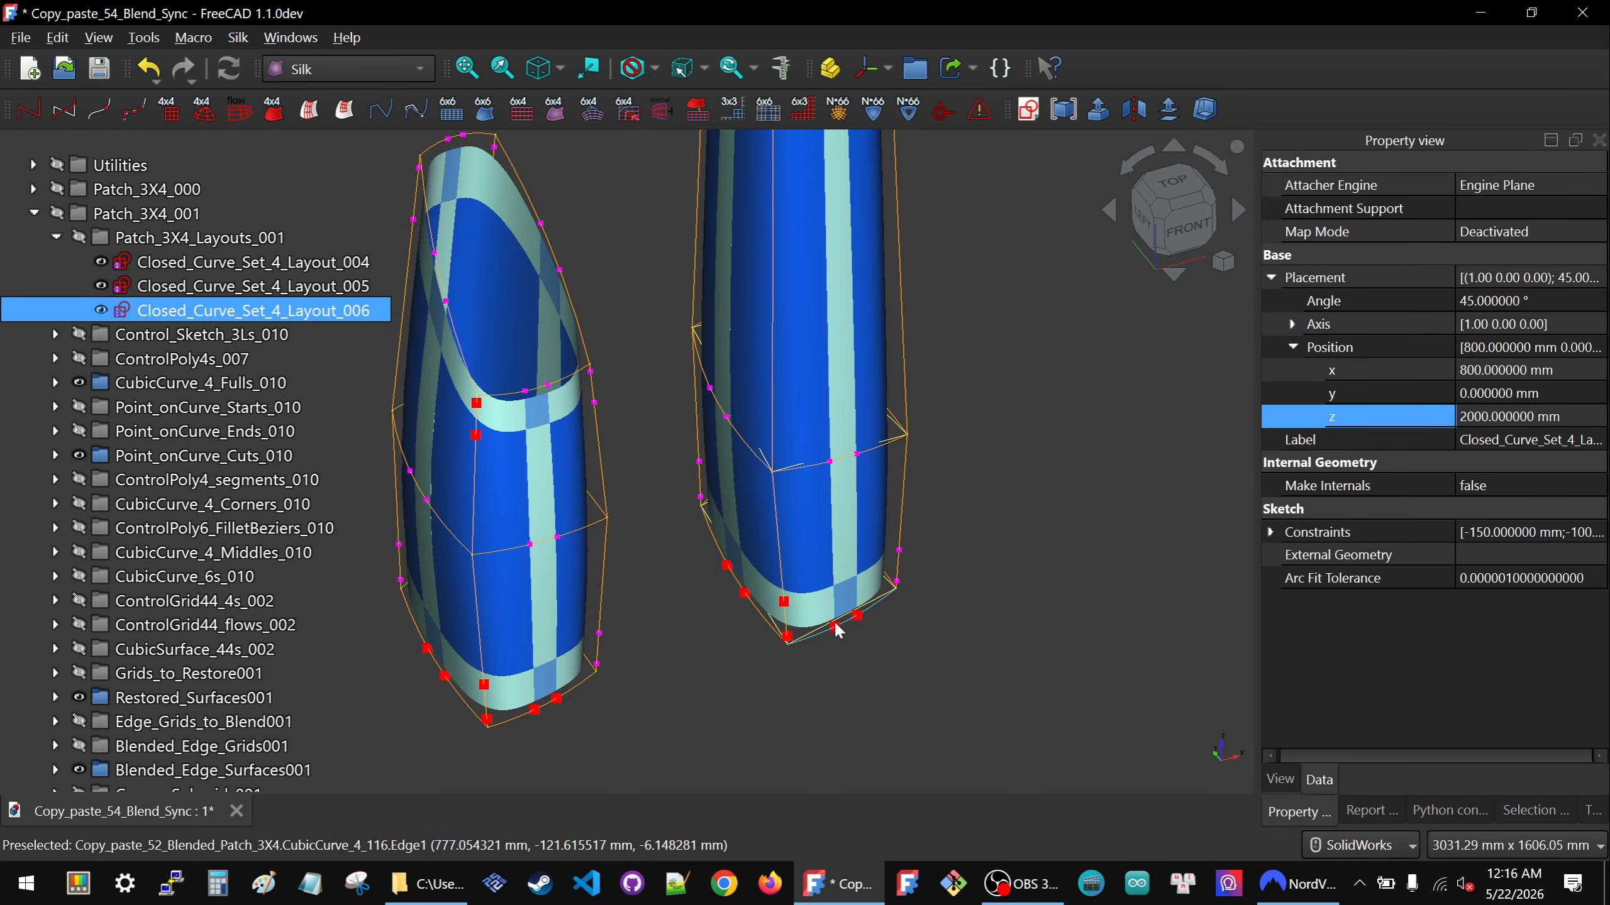
{"action": "scroll", "coordinate": [835, 627], "scroll_direction": "up", "scroll_amount": 5}
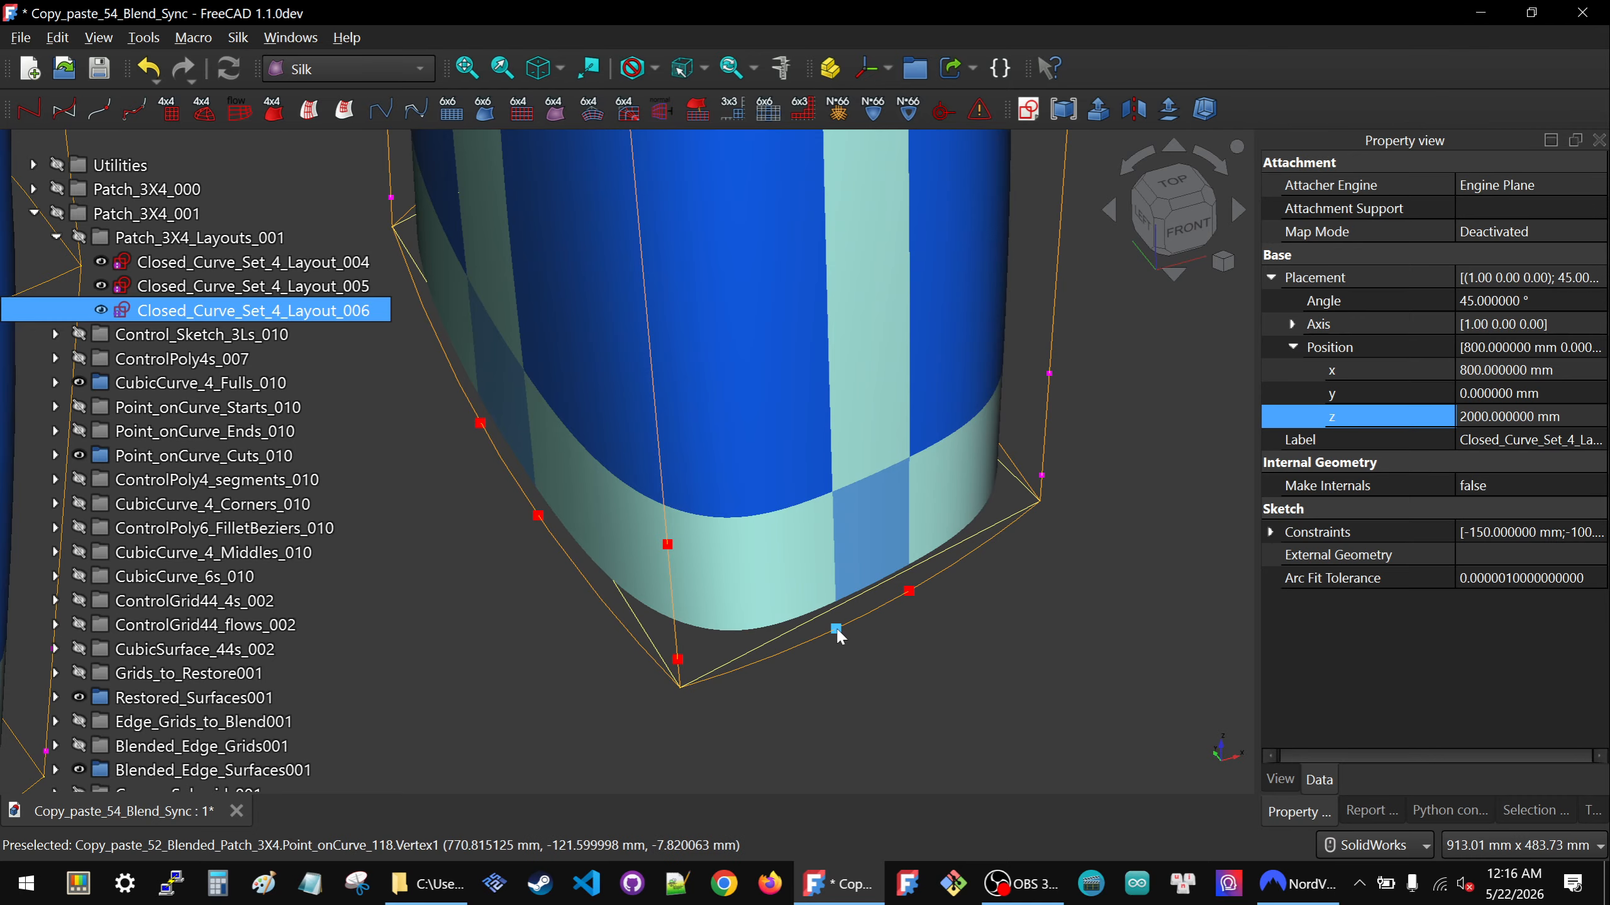
{"action": "left_click", "coordinate": [836, 634]}
{"action": "scroll", "coordinate": [837, 636], "scroll_direction": "down", "scroll_amount": 3}
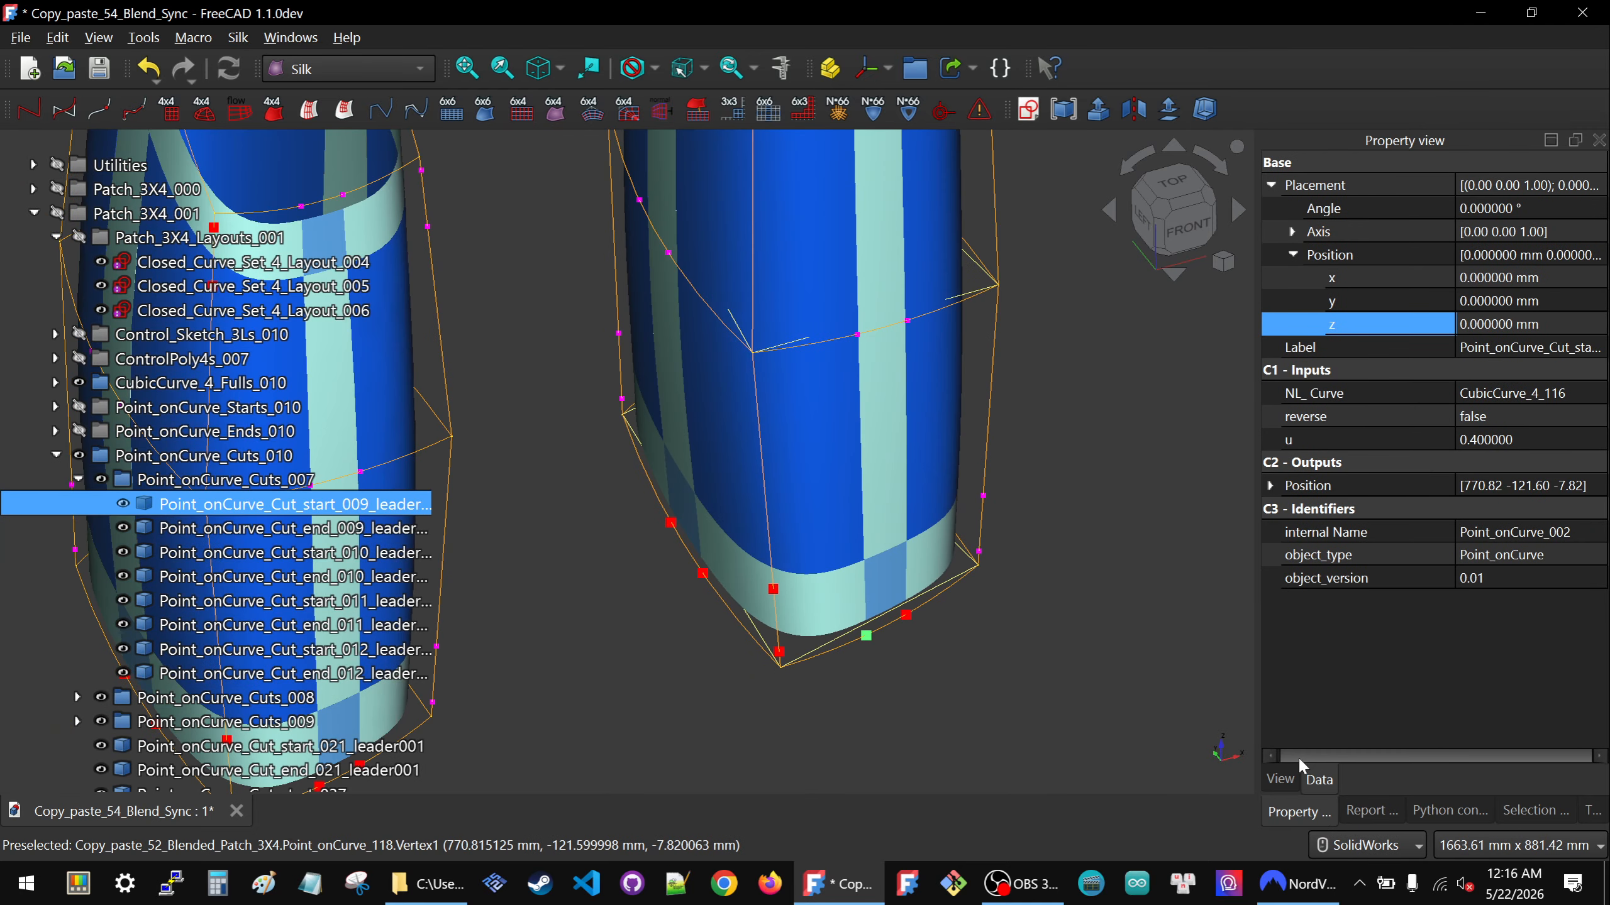
{"action": "left_click", "coordinate": [1535, 441]}
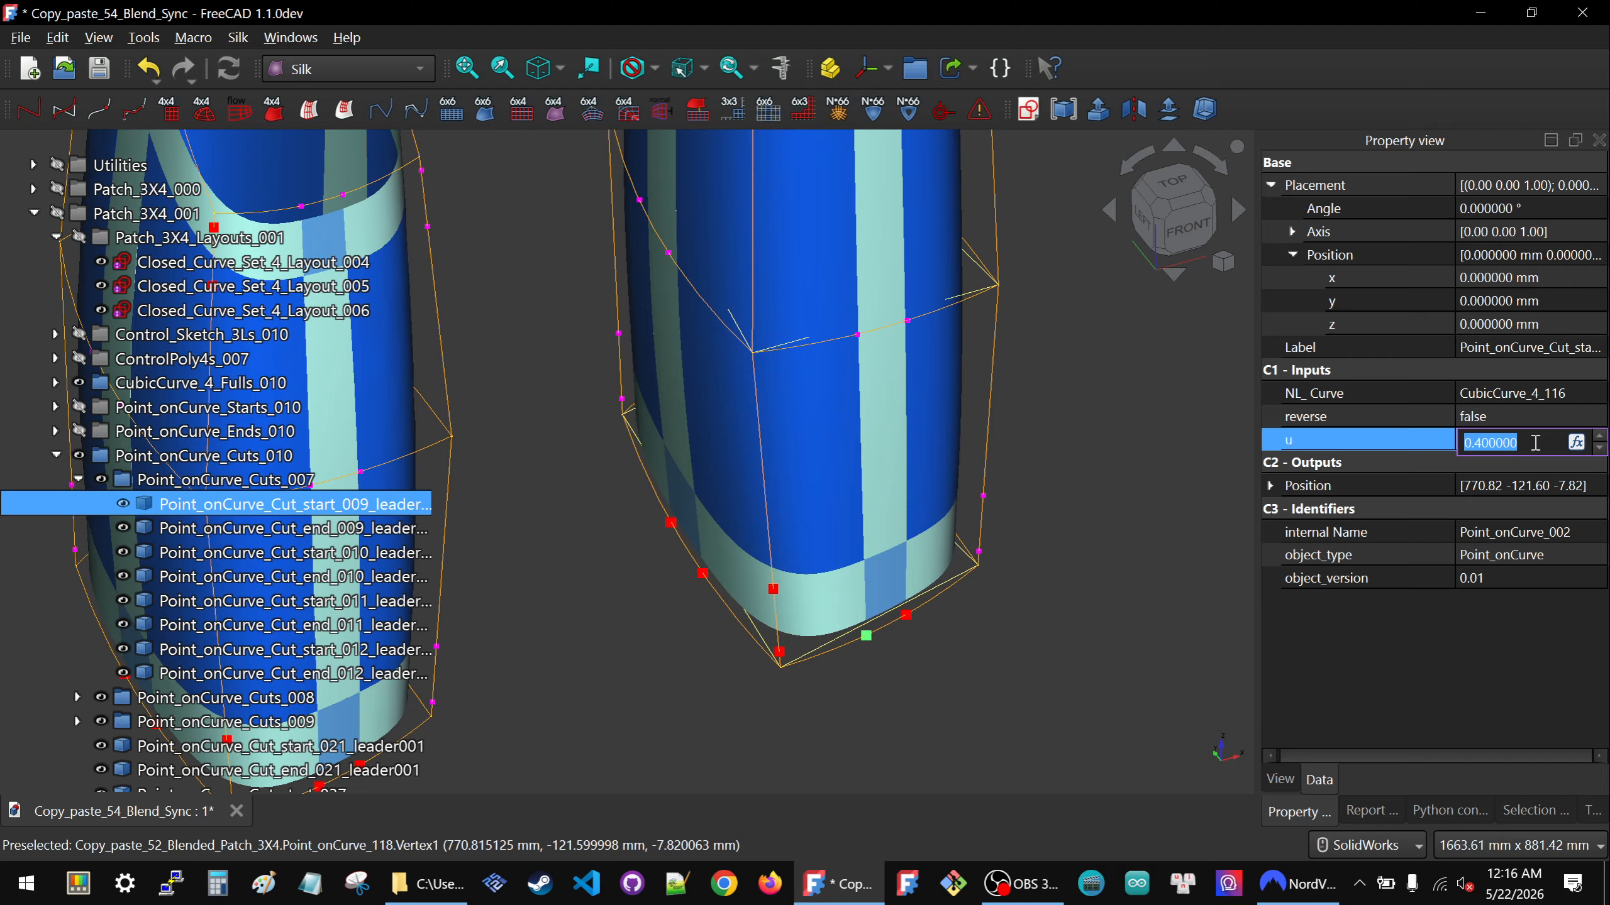
{"action": "type", "text": ".1"}
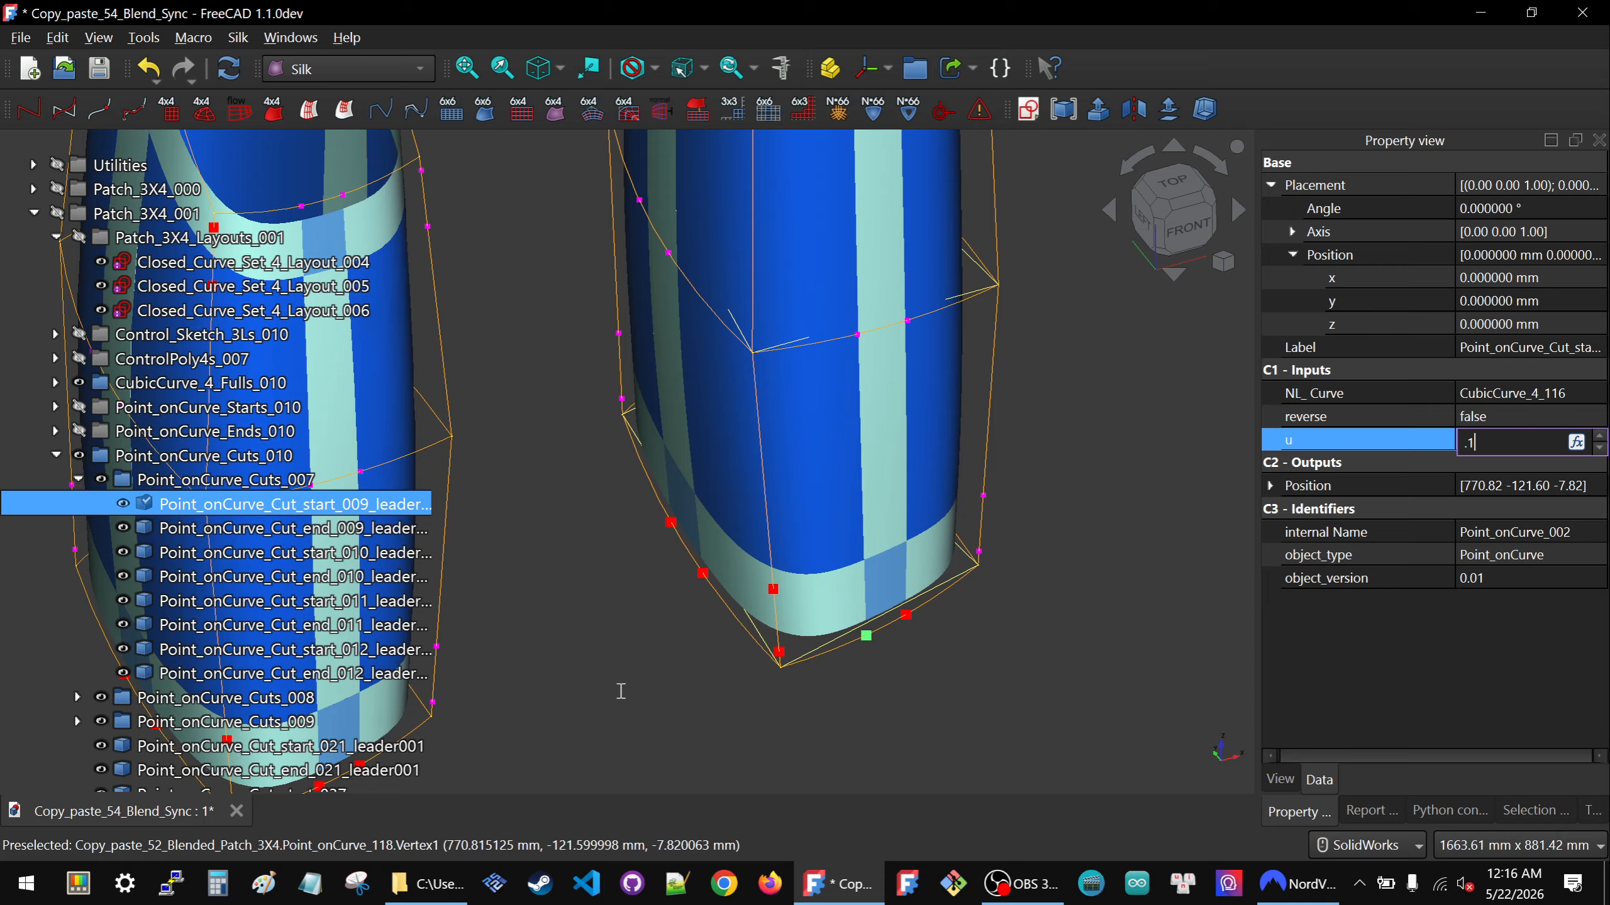
{"action": "key", "text": "Return"}
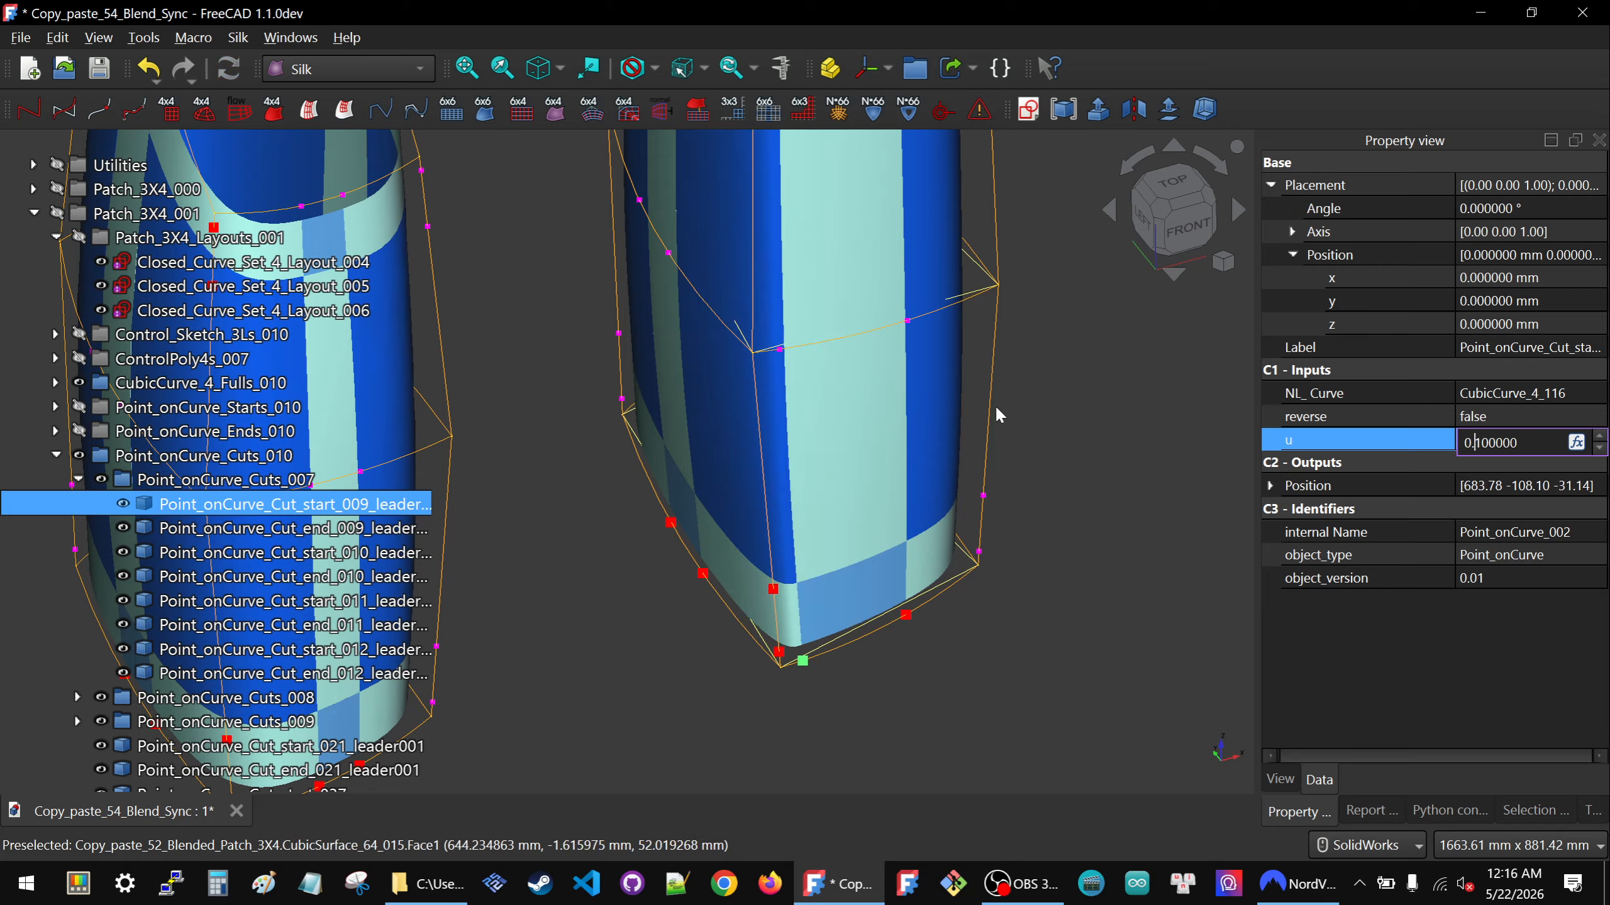
Set the u parameter of Point_onCurve_Cut_end_009 on the same lower front edge to 0.9.
{"action": "left_click", "coordinate": [906, 614]}
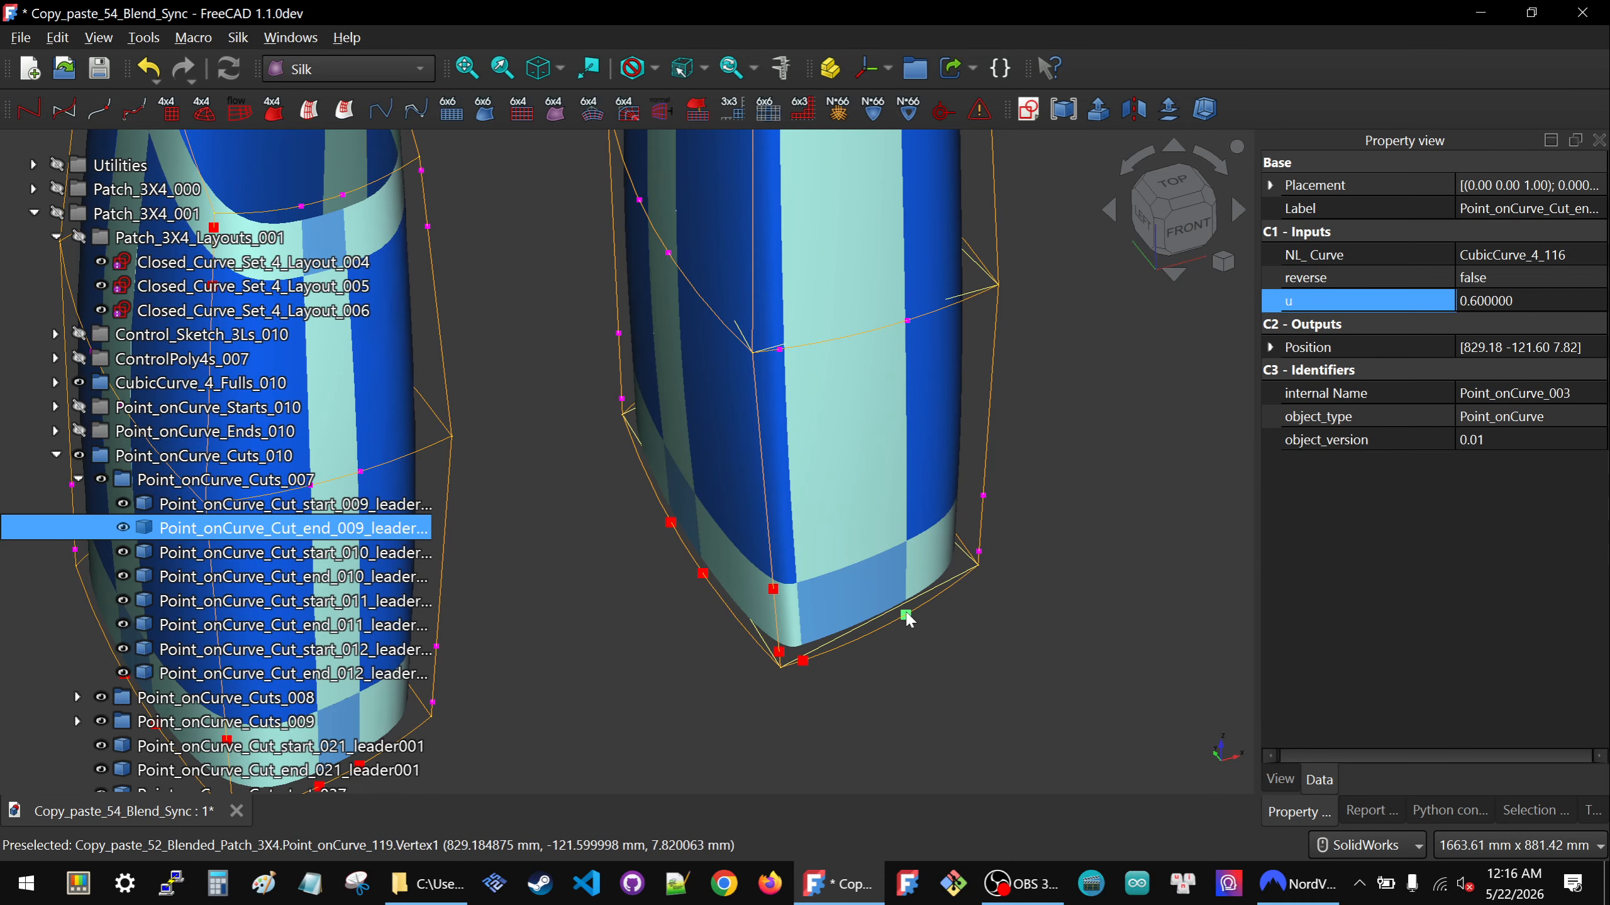
{"action": "left_click", "coordinate": [1540, 302]}
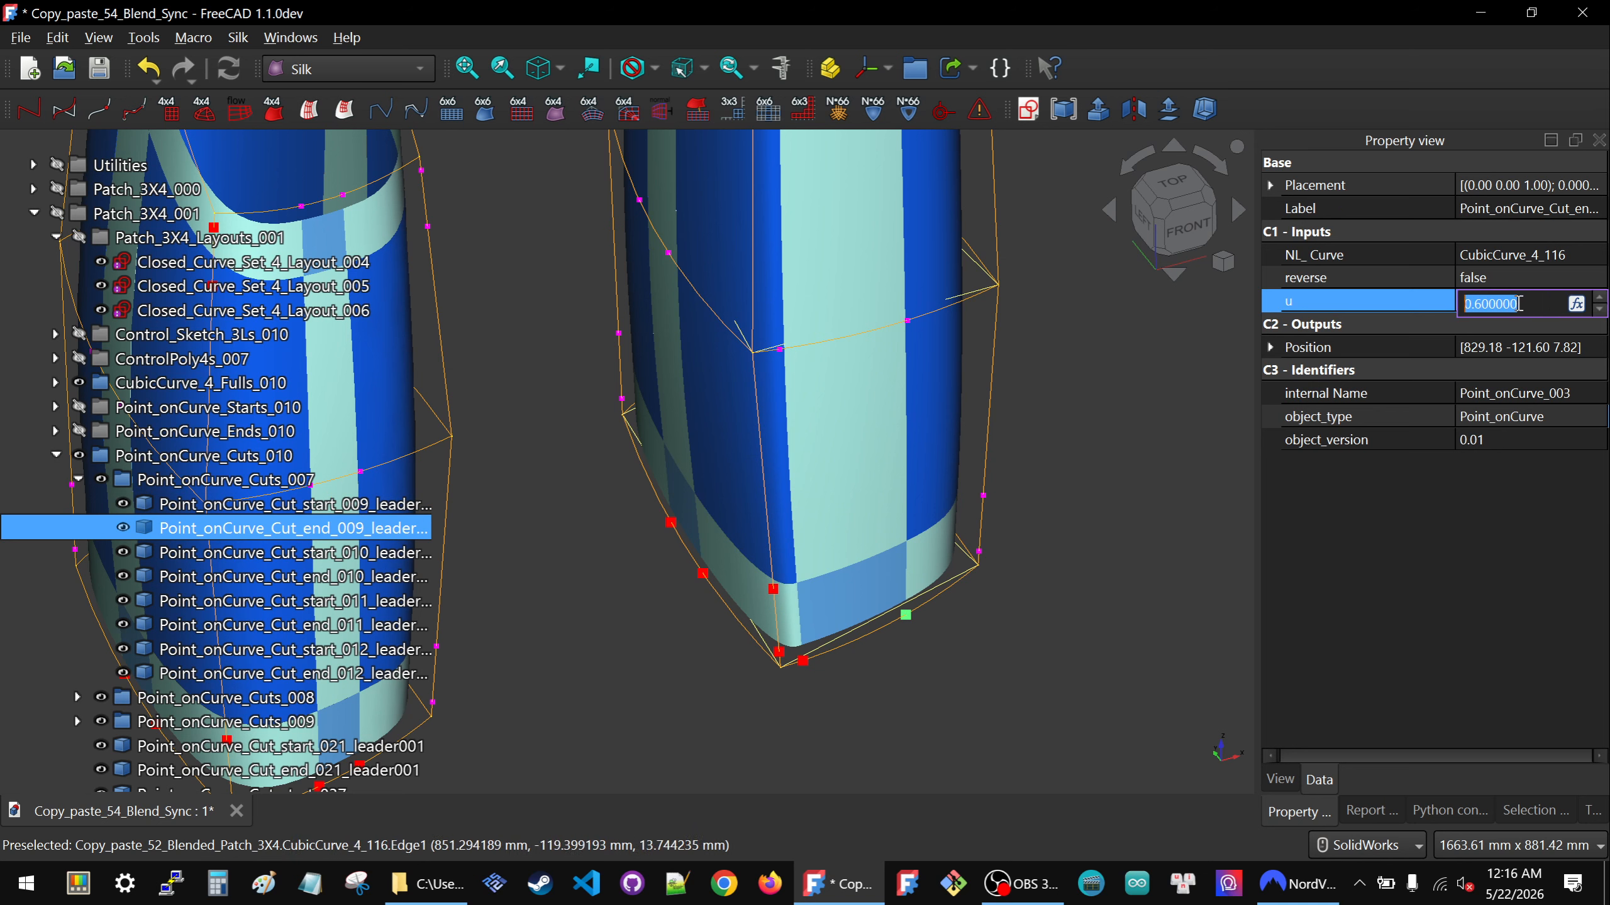
{"action": "type", "text": ".9"}
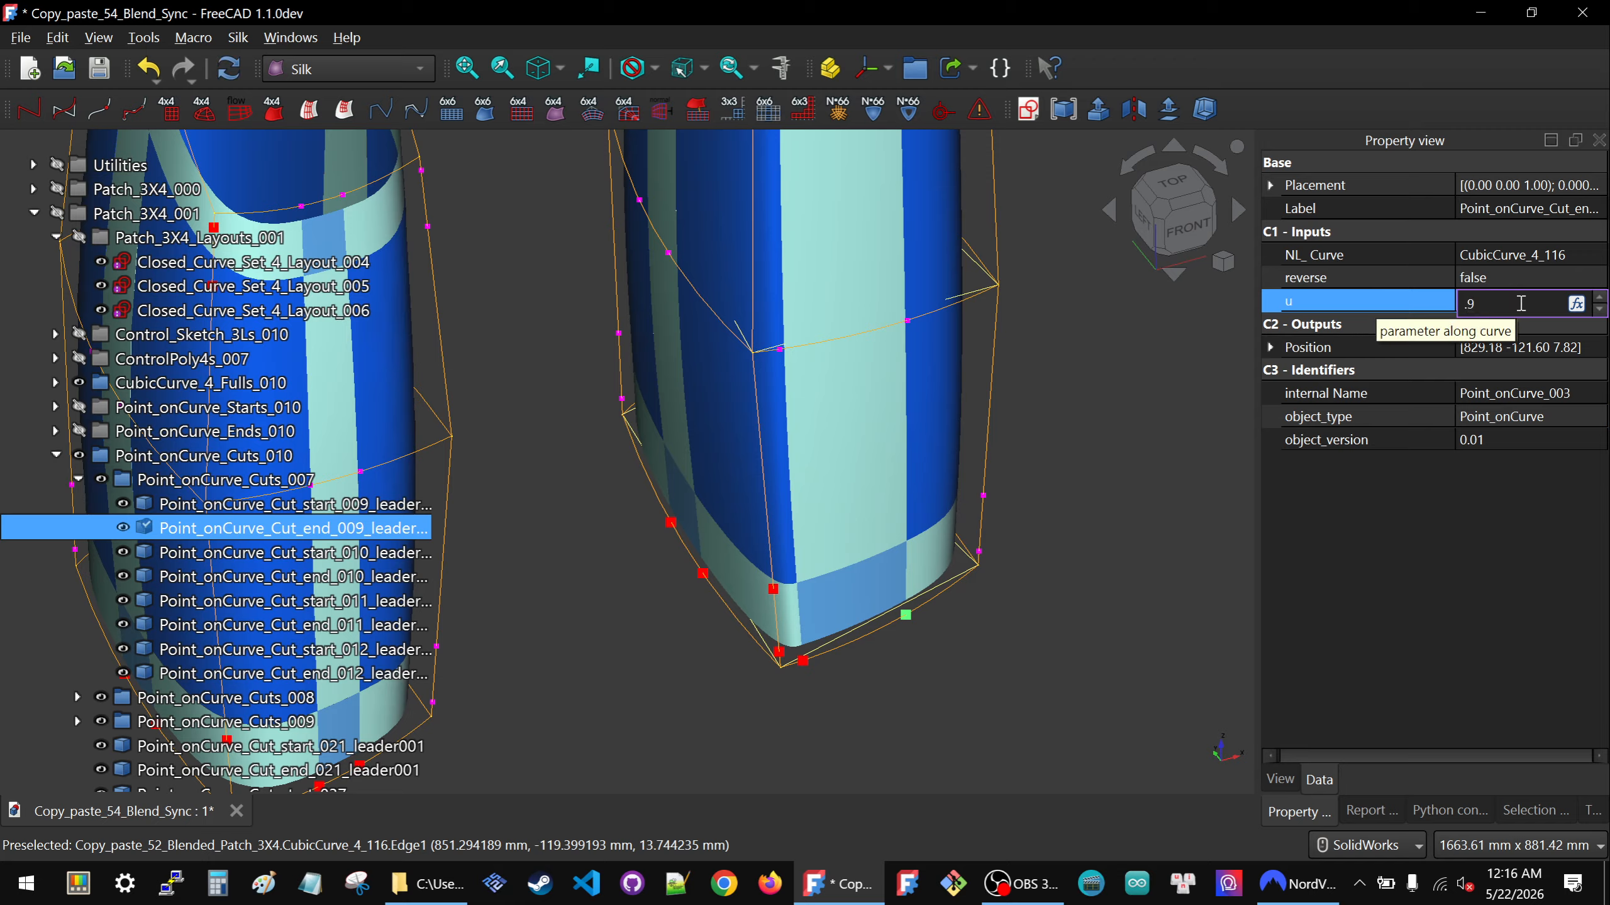
{"action": "left_click", "coordinate": [872, 639]}
Inspect the copied patch's front surfaces and the cut points along its lower edges beside the original patch.
{"action": "scroll", "coordinate": [867, 642], "scroll_direction": "down", "scroll_amount": 4}
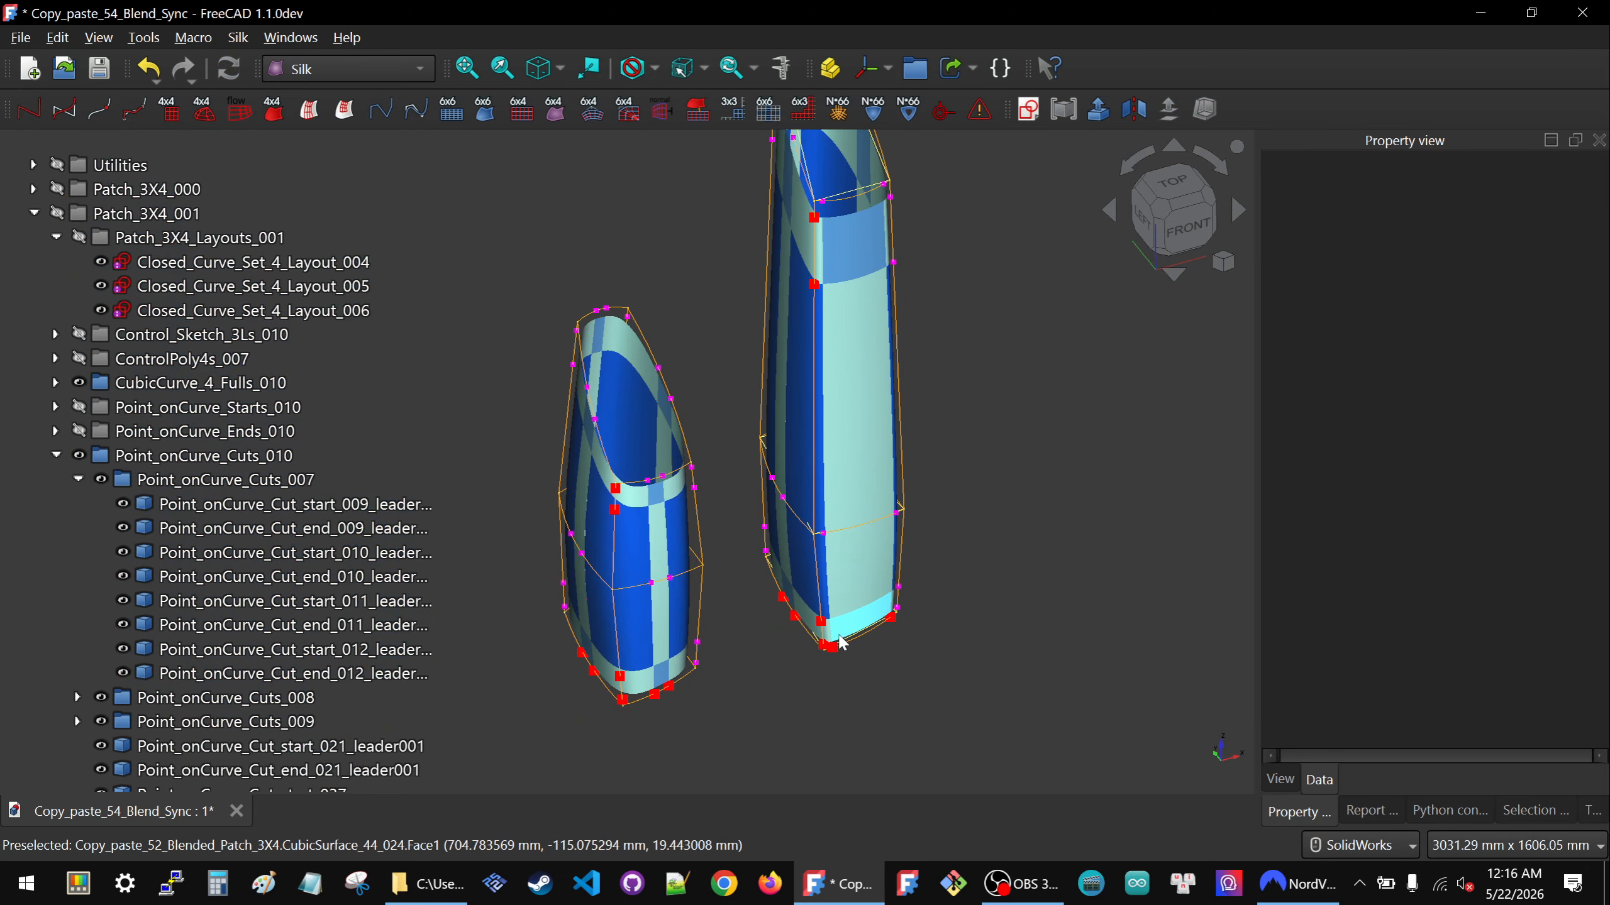
{"action": "scroll", "coordinate": [839, 635], "scroll_direction": "down", "scroll_amount": 2}
{"action": "scroll", "coordinate": [841, 636], "scroll_direction": "up", "scroll_amount": 2}
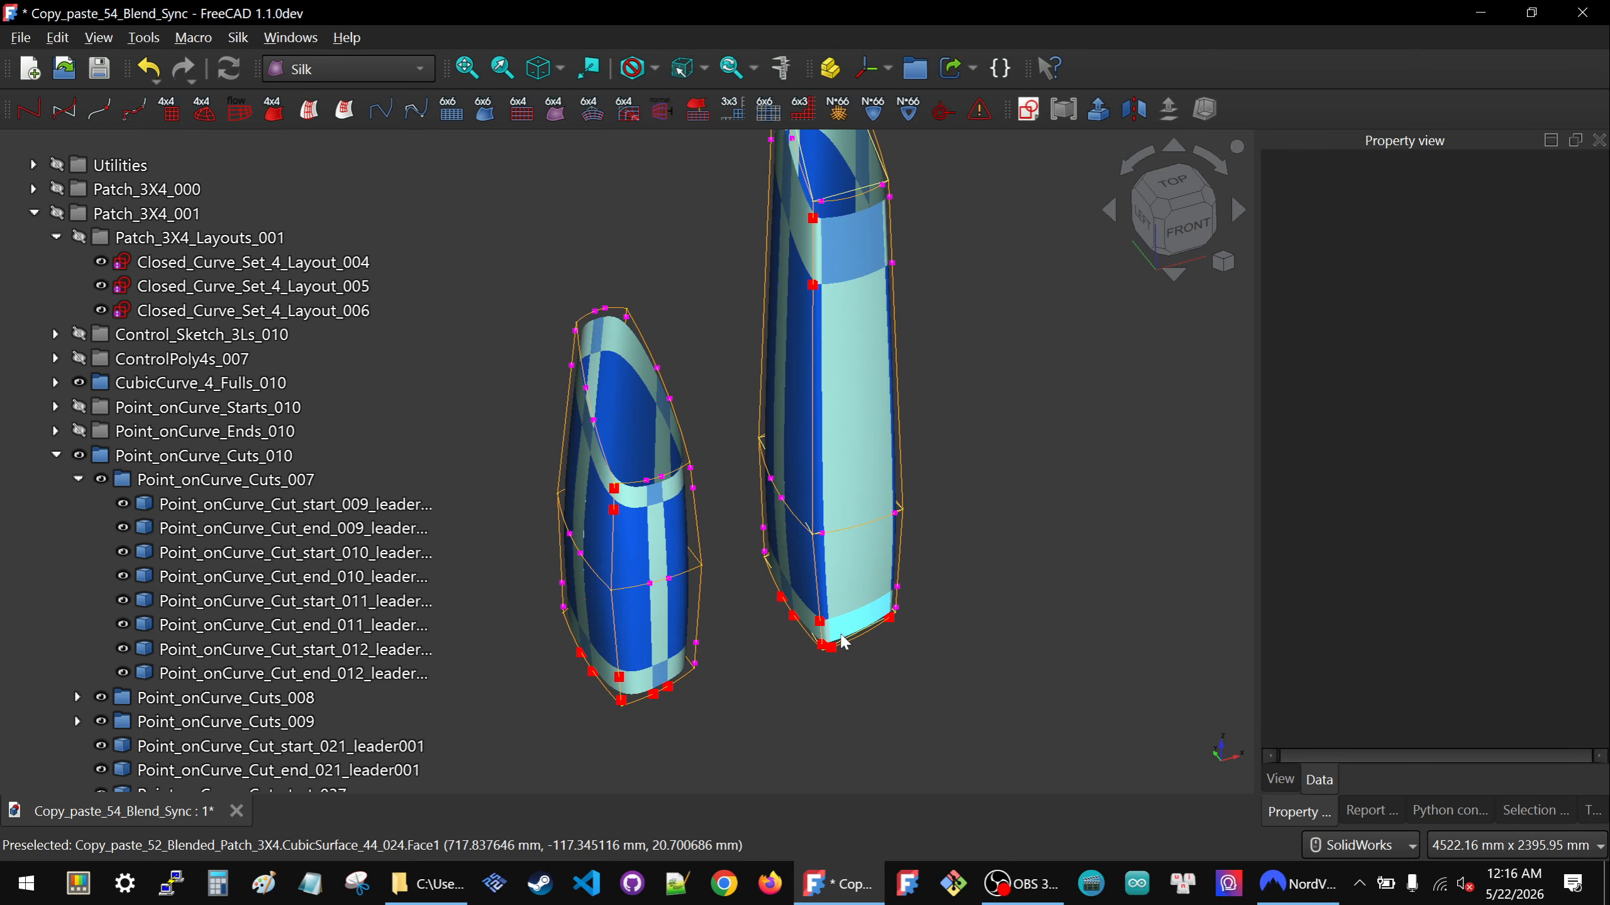
{"action": "mouse_move", "coordinate": [795, 650]}
{"action": "middle_mouse_down"}
{"action": "mouse_move", "coordinate": [782, 678]}
{"action": "mouse_move", "coordinate": [828, 684]}
{"action": "middle_mouse_up"}
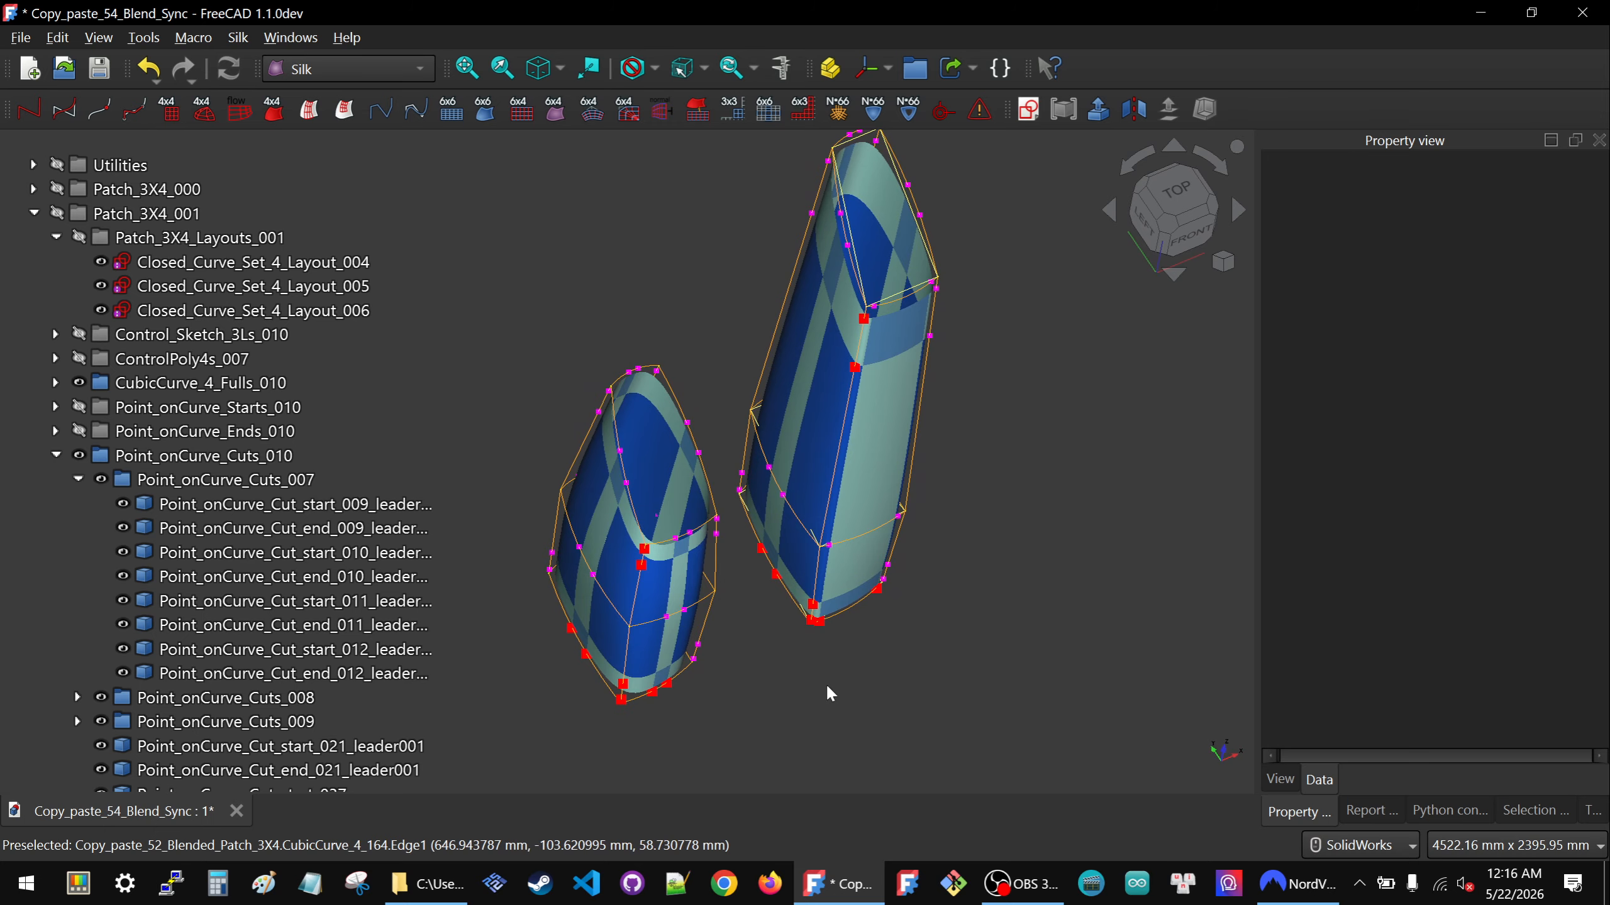
{"action": "scroll", "coordinate": [848, 623], "scroll_direction": "up", "scroll_amount": 1}
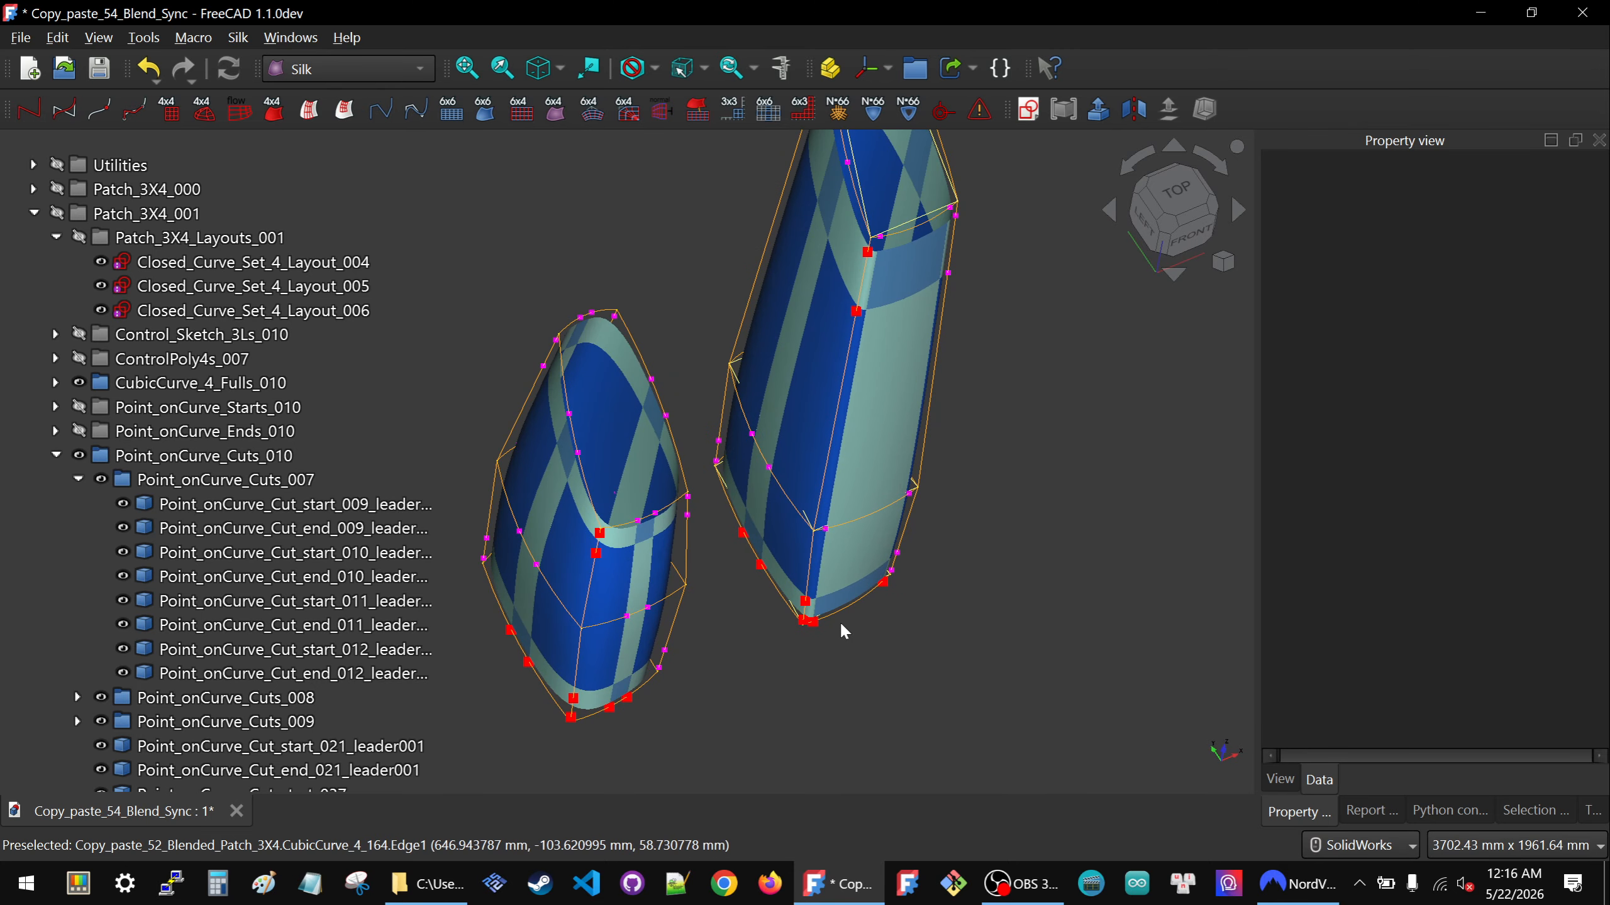
{"action": "mouse_move", "coordinate": [815, 653]}
{"action": "middle_mouse_down"}
{"action": "mouse_move", "coordinate": [737, 652]}
{"action": "mouse_move", "coordinate": [838, 660]}
{"action": "middle_mouse_up"}
{"action": "scroll", "coordinate": [775, 570], "scroll_direction": "up", "scroll_amount": 3}
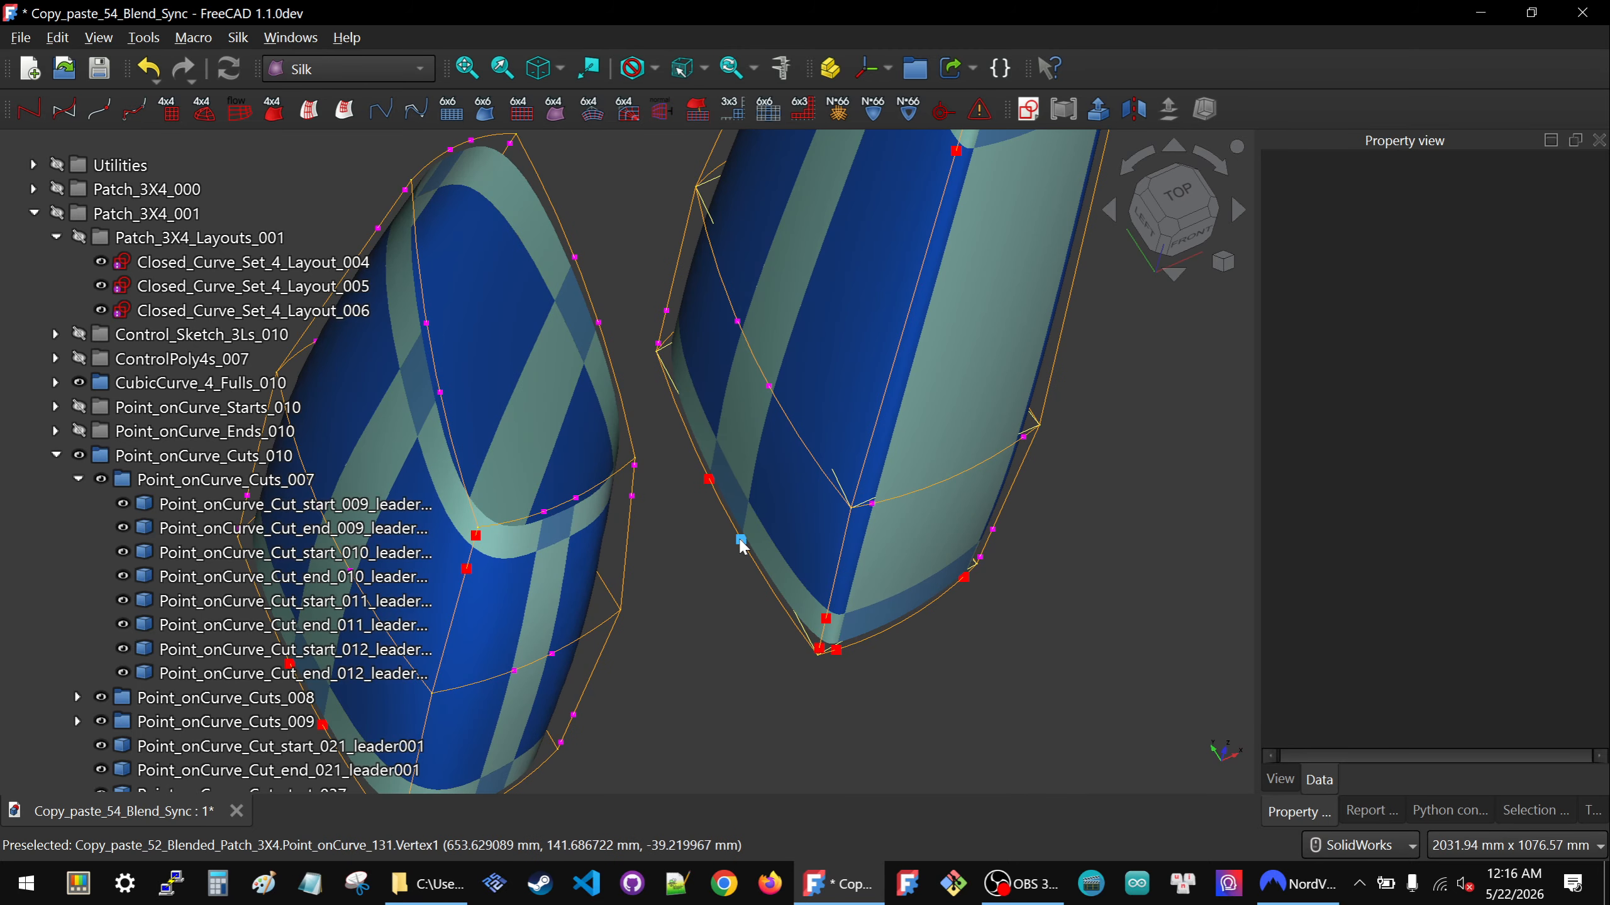
Set the u parameter of Point_onCurve_Cut_end_012 on the copied patch's lower edge to 0.9.
{"action": "left_click", "coordinate": [742, 542]}
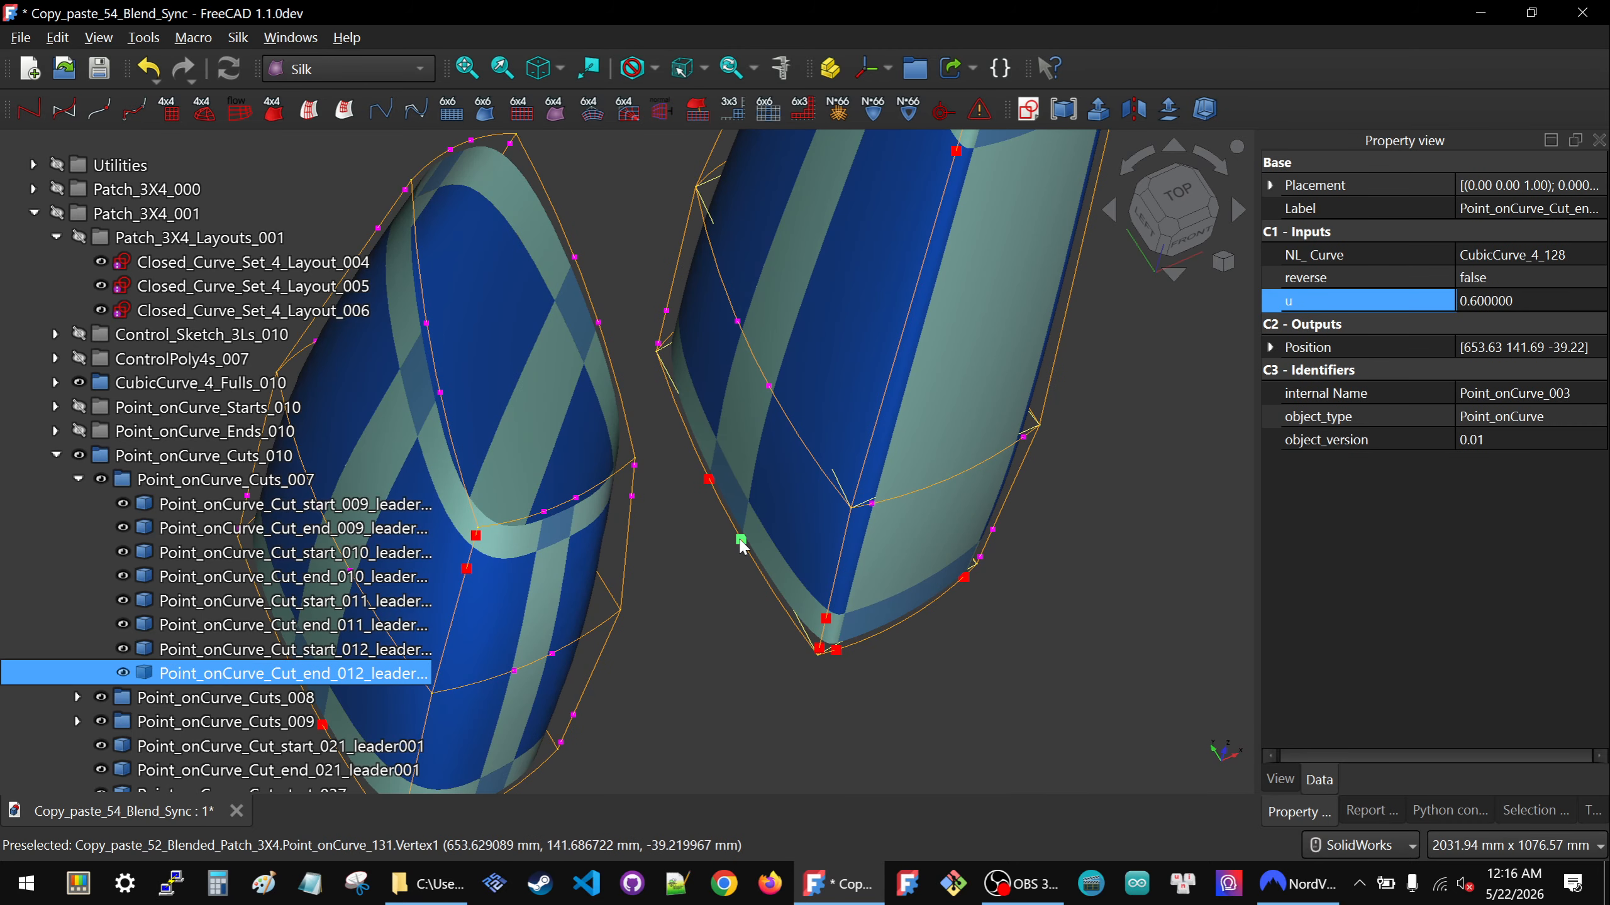
{"action": "left_click", "coordinate": [1531, 303]}
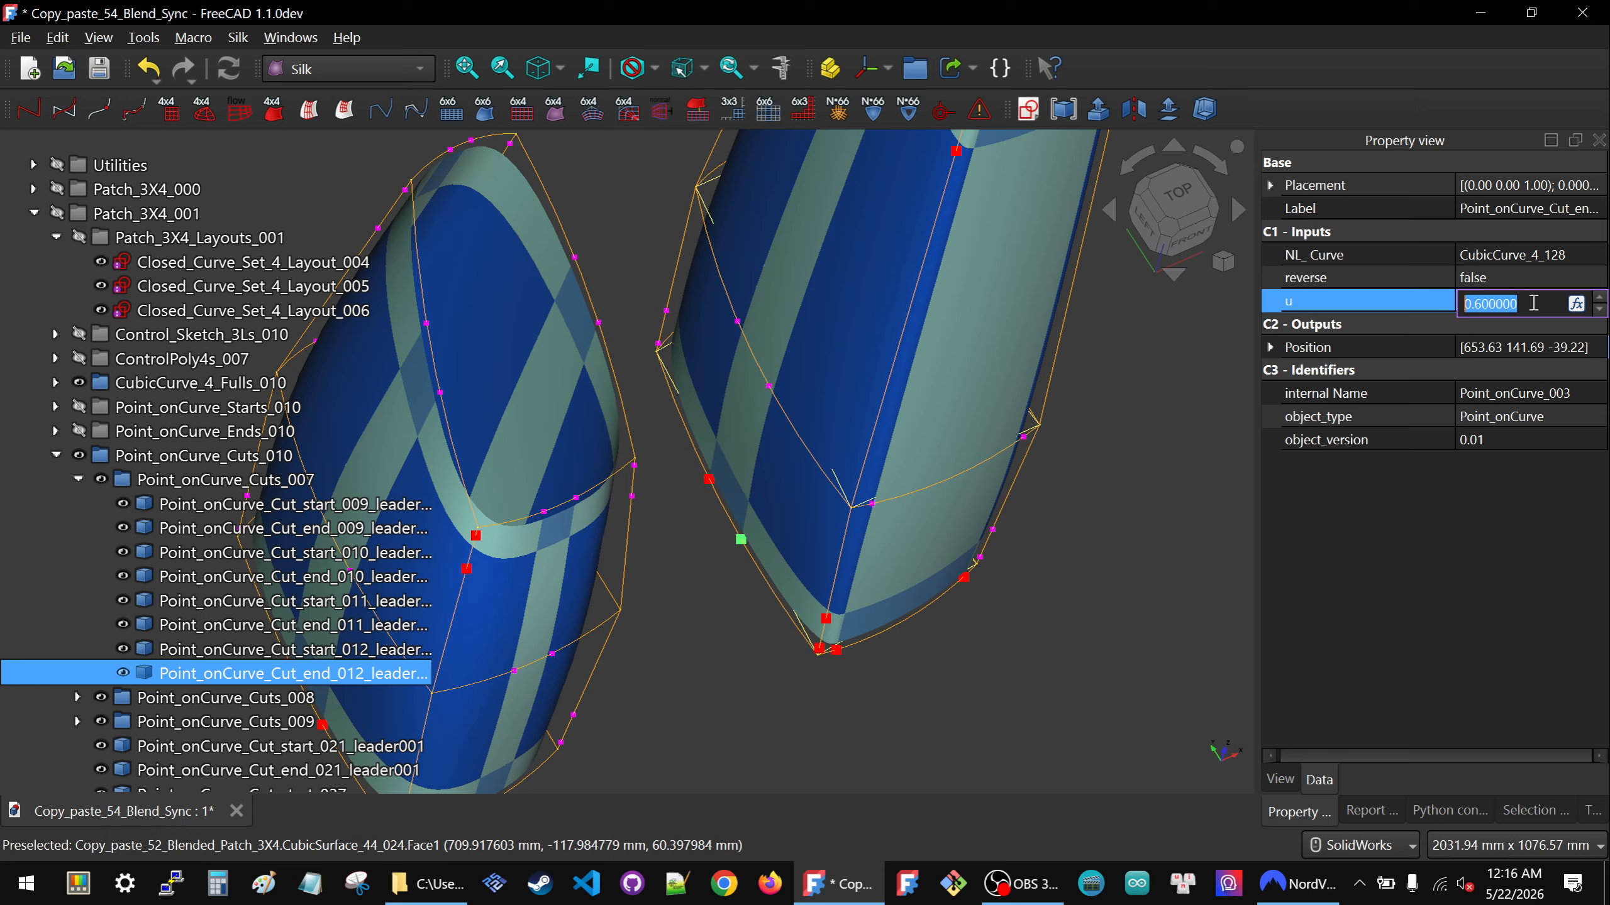
{"action": "type", "text": ".9"}
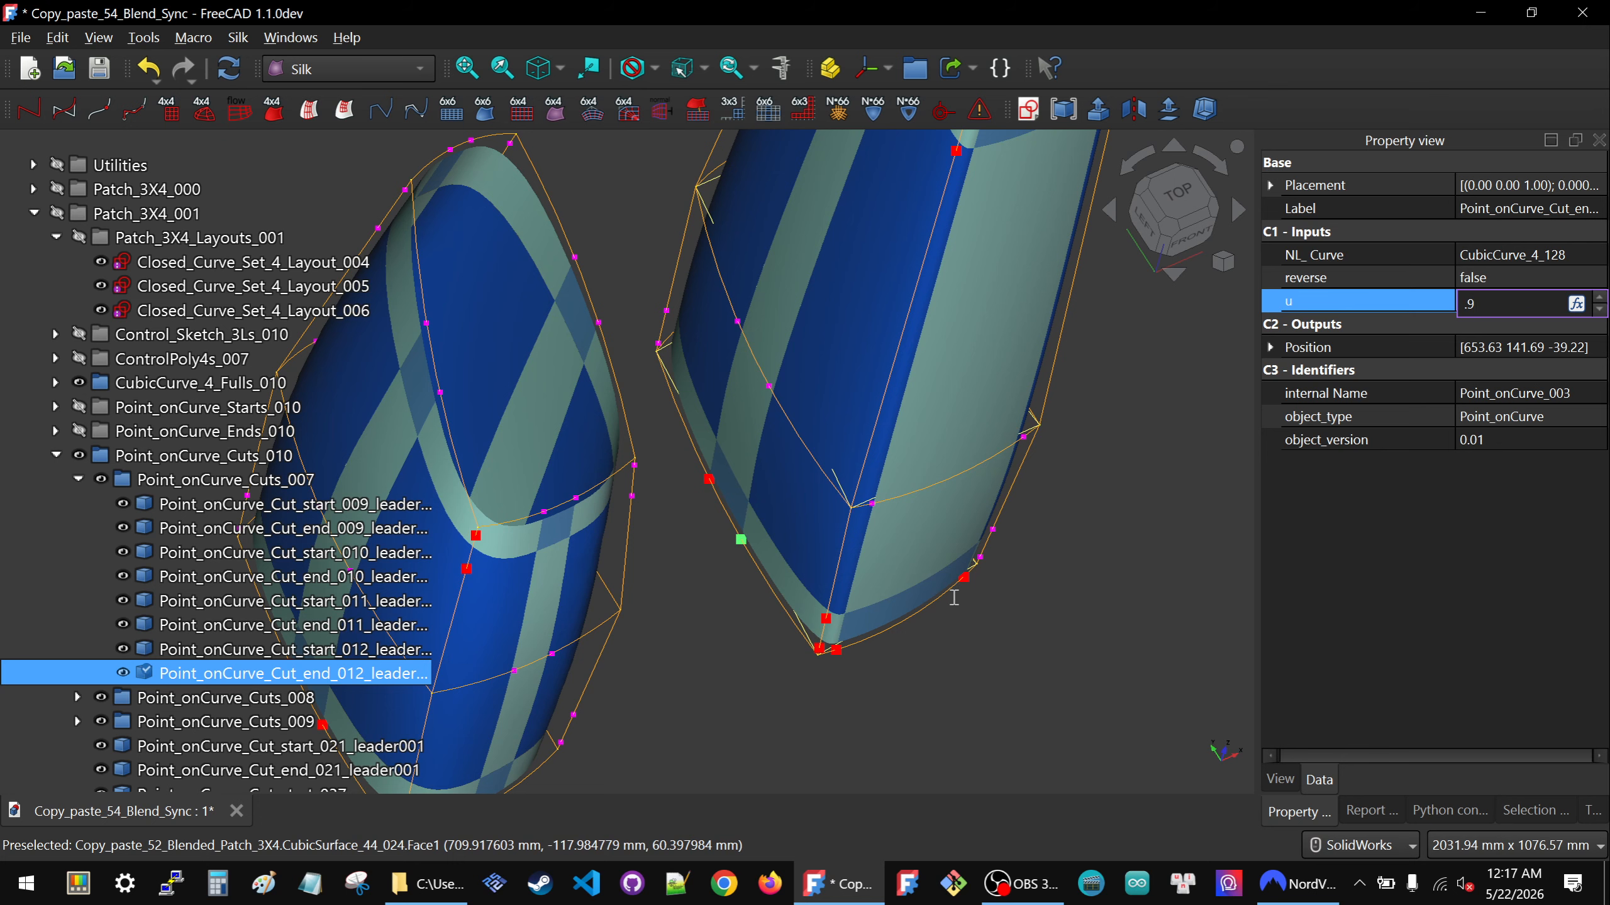
{"action": "key", "text": "Return"}
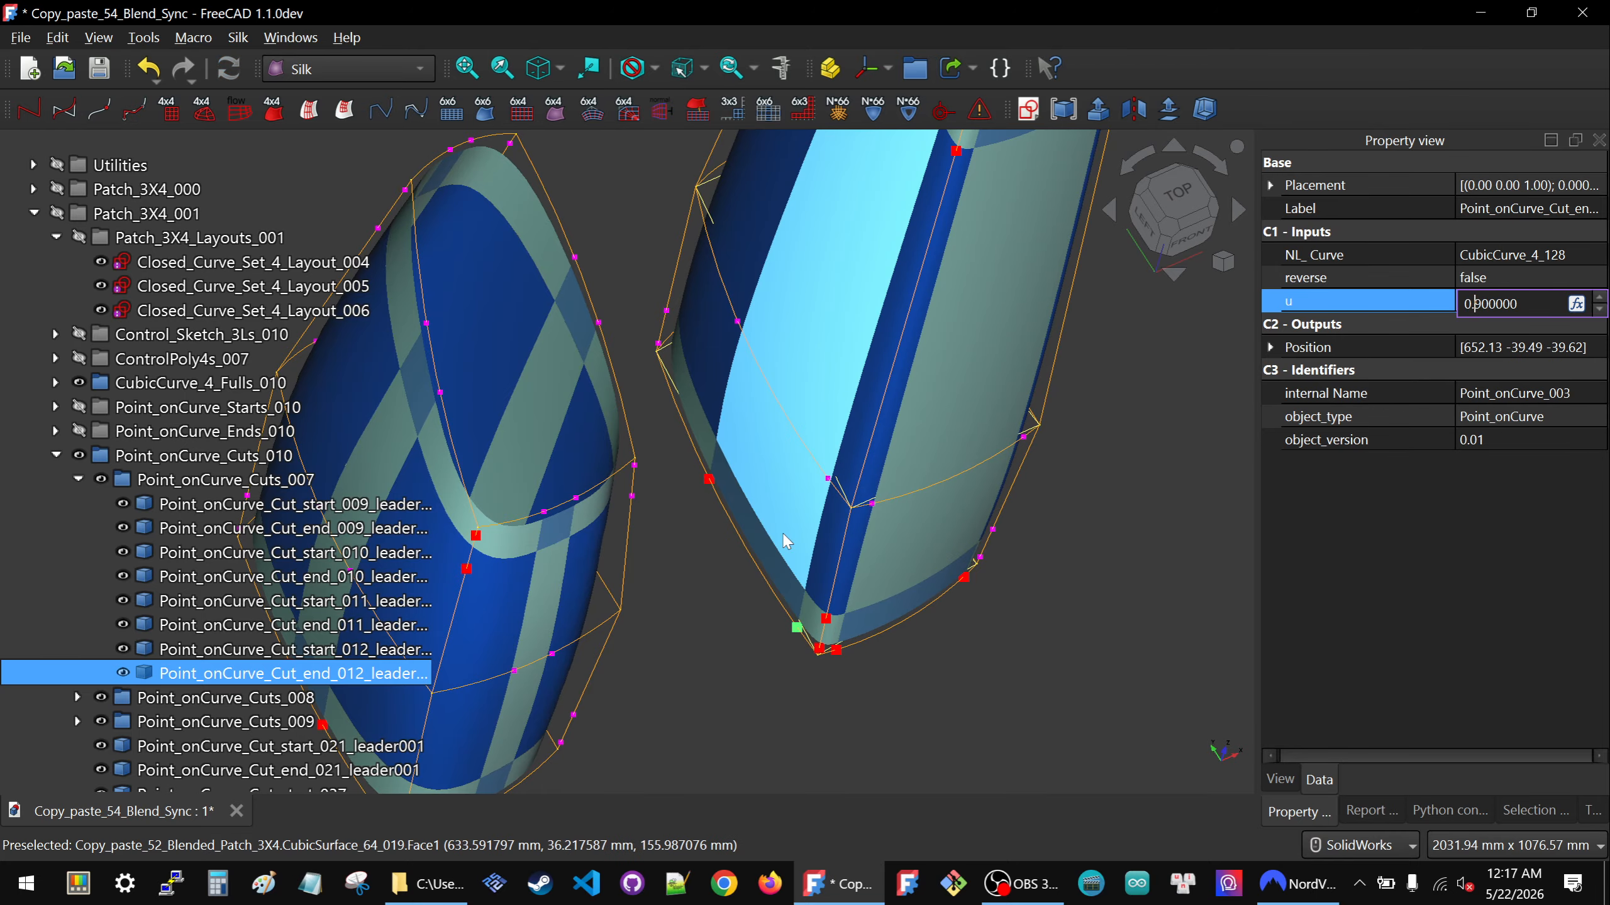
{"action": "left_click", "coordinate": [765, 614]}
Set the u parameter of Point_onCurve_Cut_start_010 on the copied patch's opposite lower edge to 0.1.
{"action": "middle_click_drag", "start_coordinate": [763, 612], "coordinate": [949, 633]}
{"action": "scroll", "coordinate": [949, 634], "scroll_direction": "up", "scroll_amount": 5}
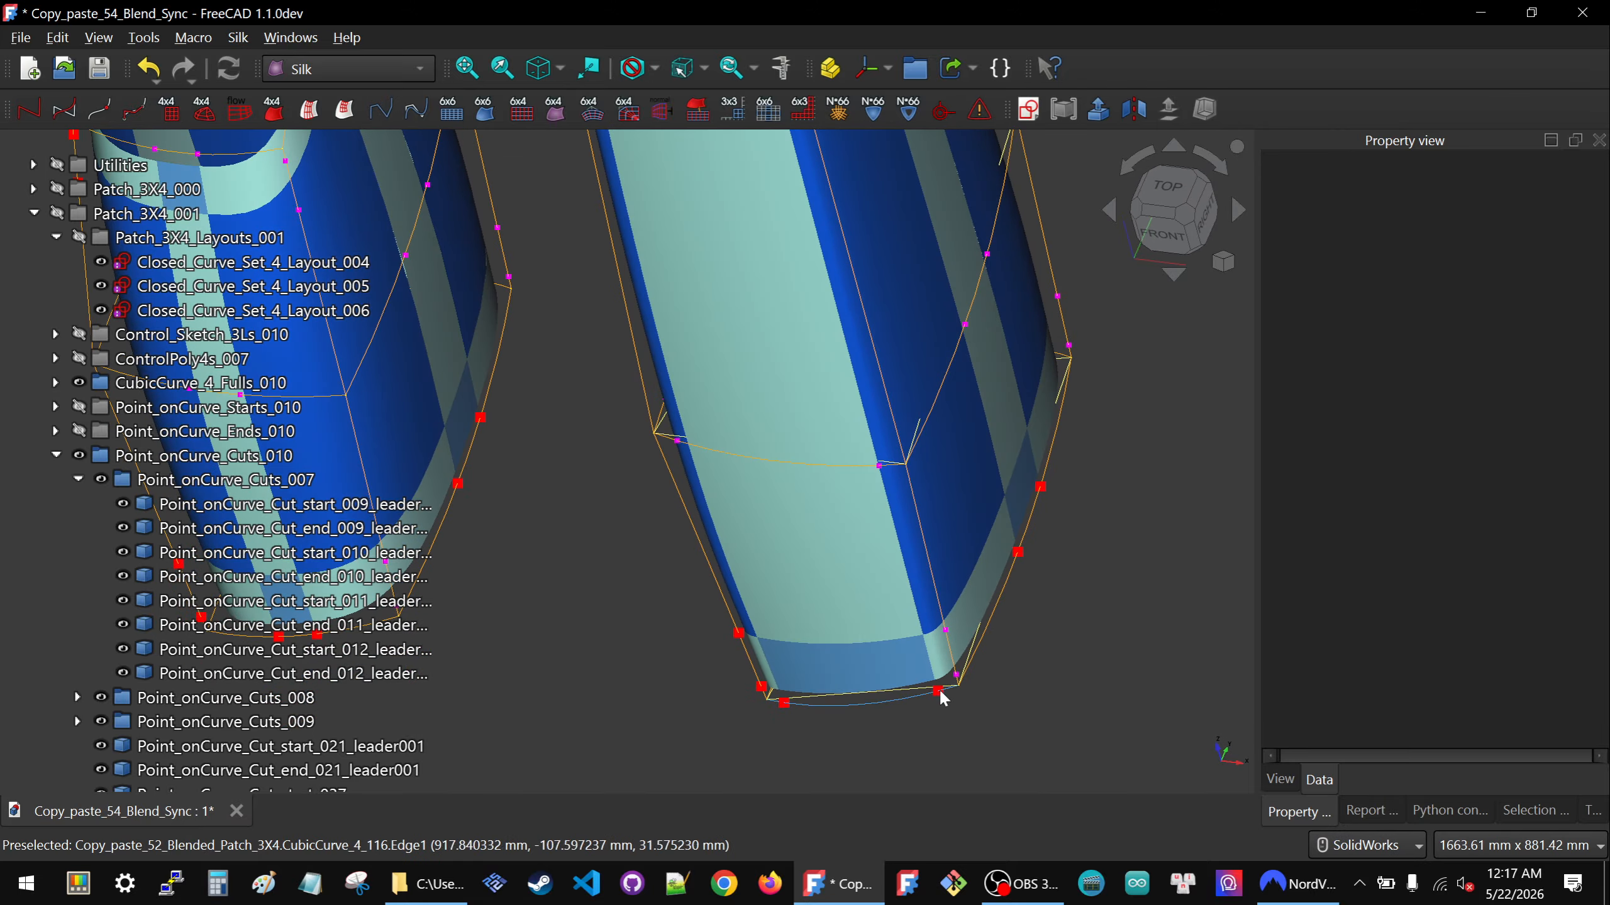
{"action": "left_click", "coordinate": [1018, 557]}
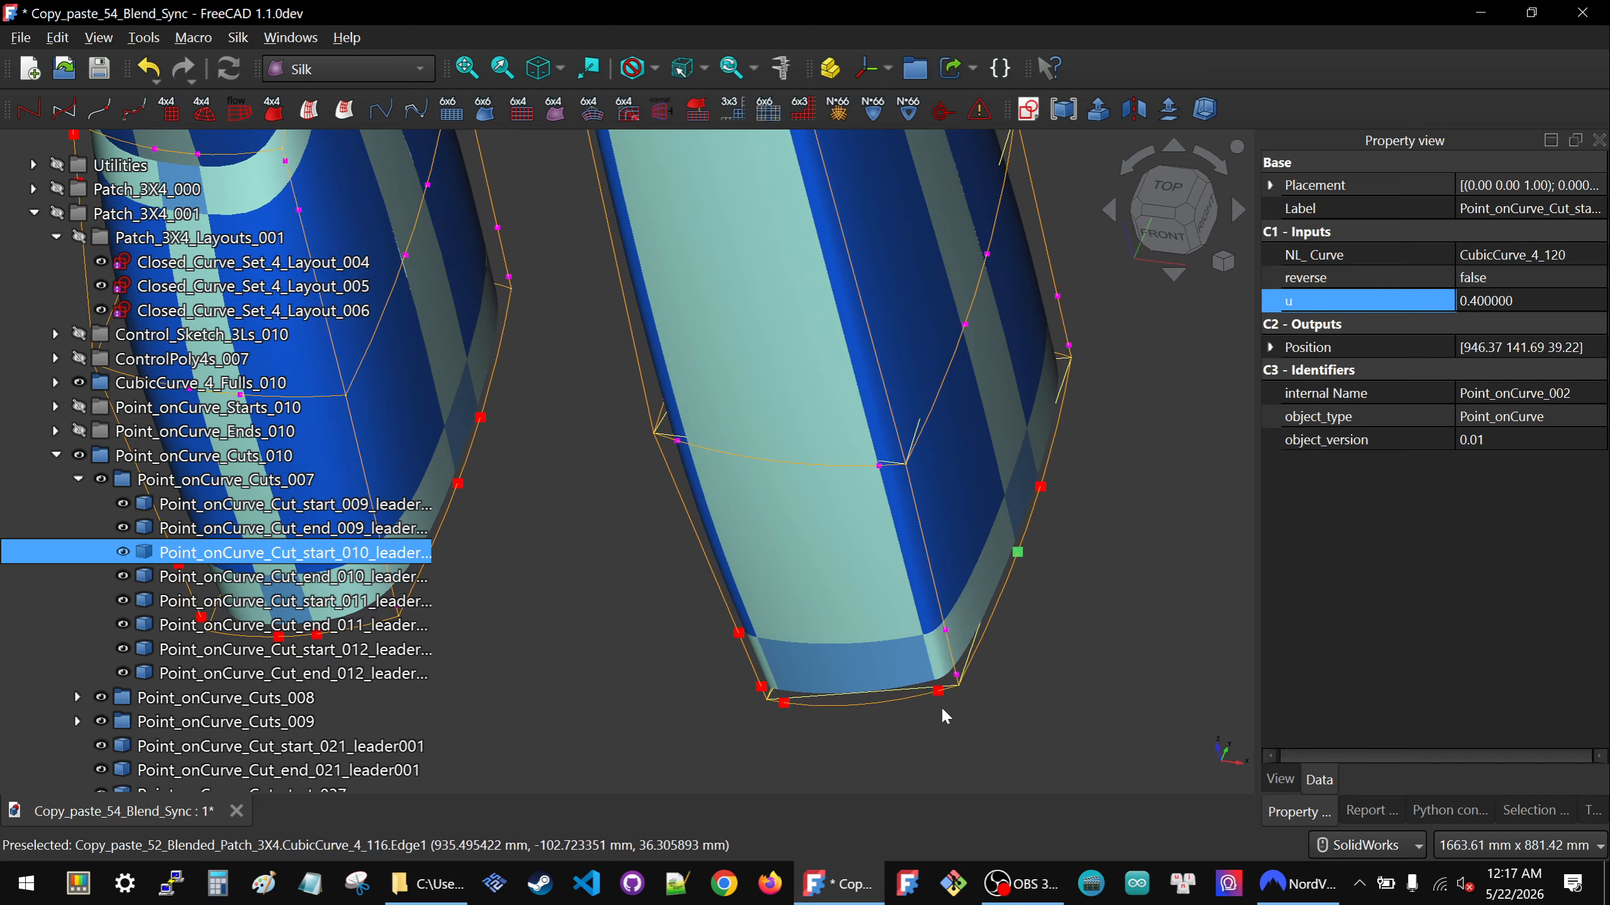
{"action": "left_click", "coordinate": [1541, 299]}
{"action": "left_click", "coordinate": [1541, 299]}
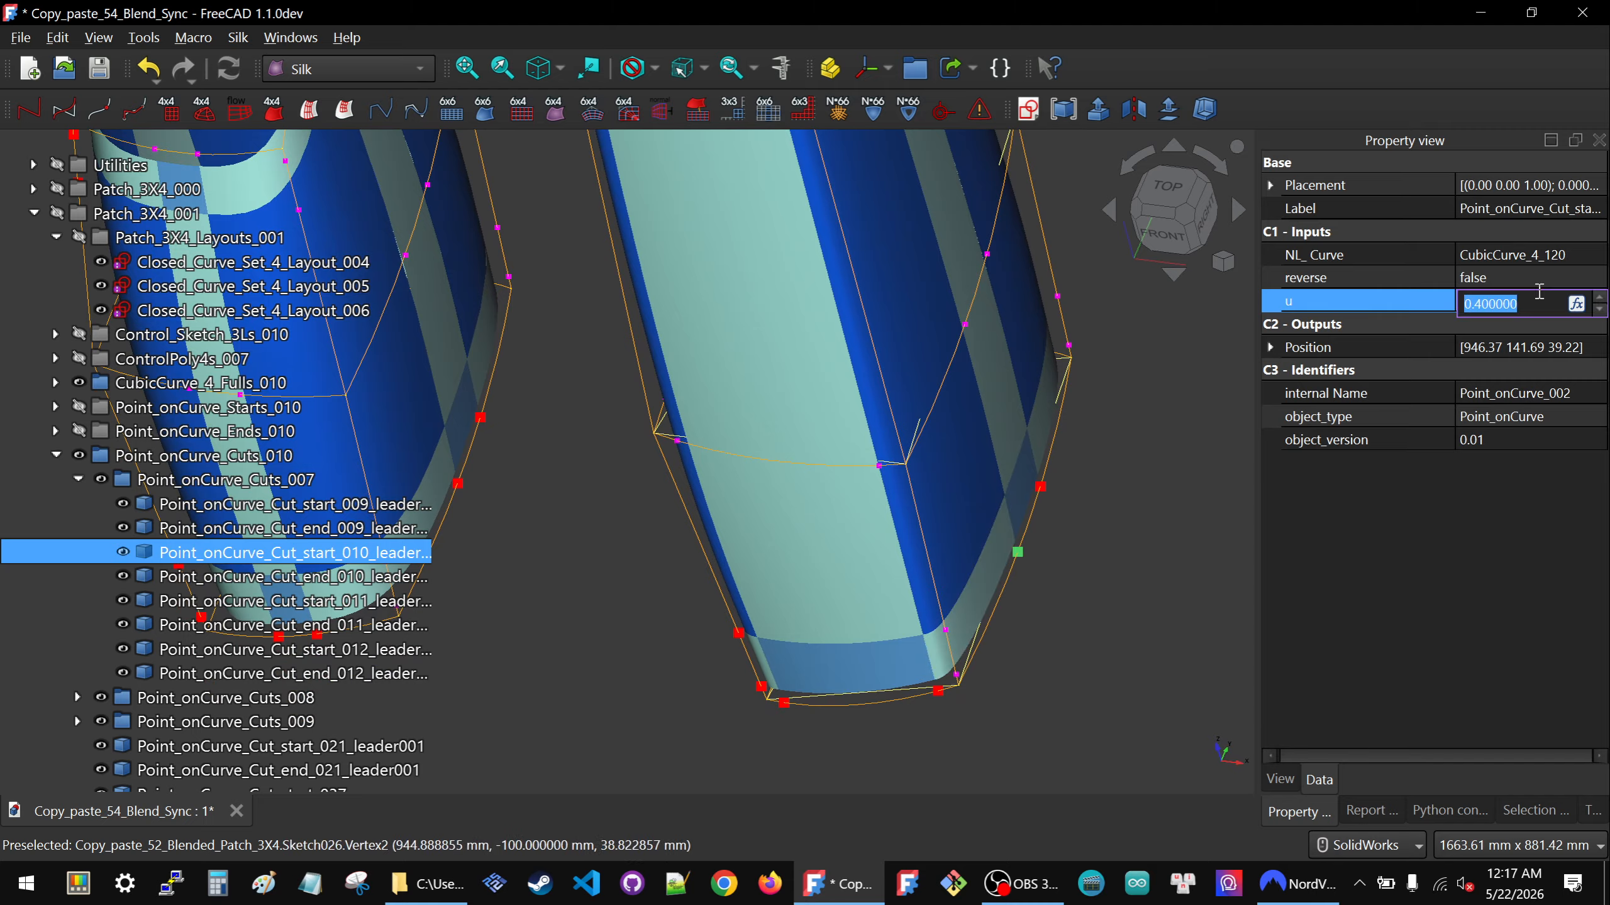
{"action": "type", "text": ".1"}
{"action": "key", "text": "Return"}
{"action": "scroll", "coordinate": [908, 587], "scroll_direction": "down", "scroll_amount": 2}
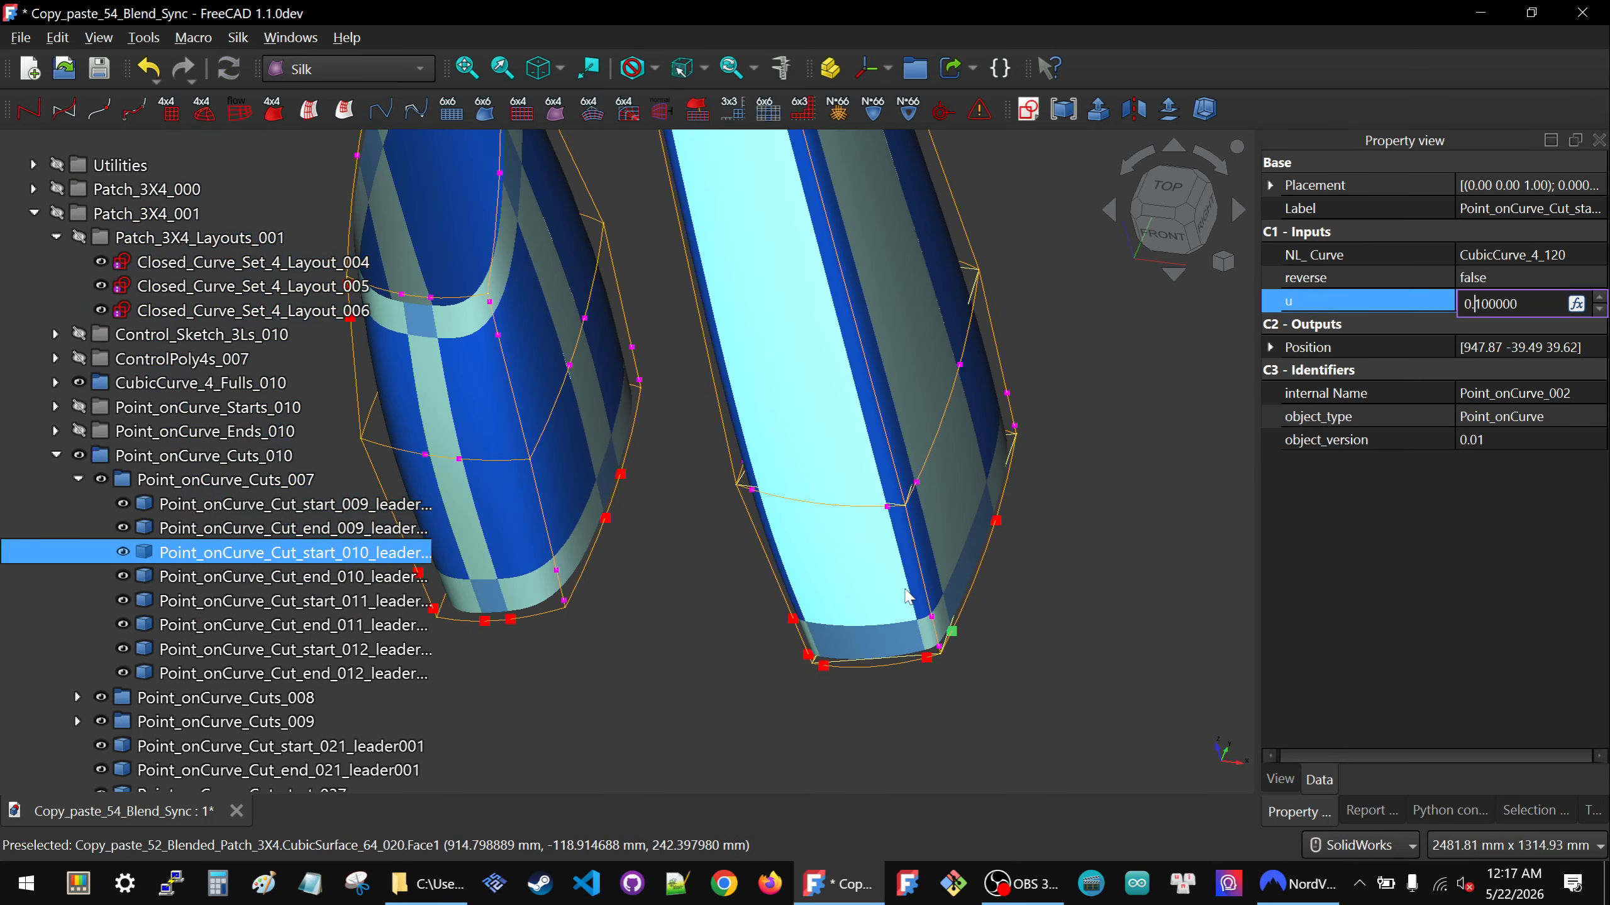
{"action": "left_click", "coordinate": [1056, 592]}
{"action": "middle_click_drag", "start_coordinate": [940, 508], "coordinate": [922, 527]}
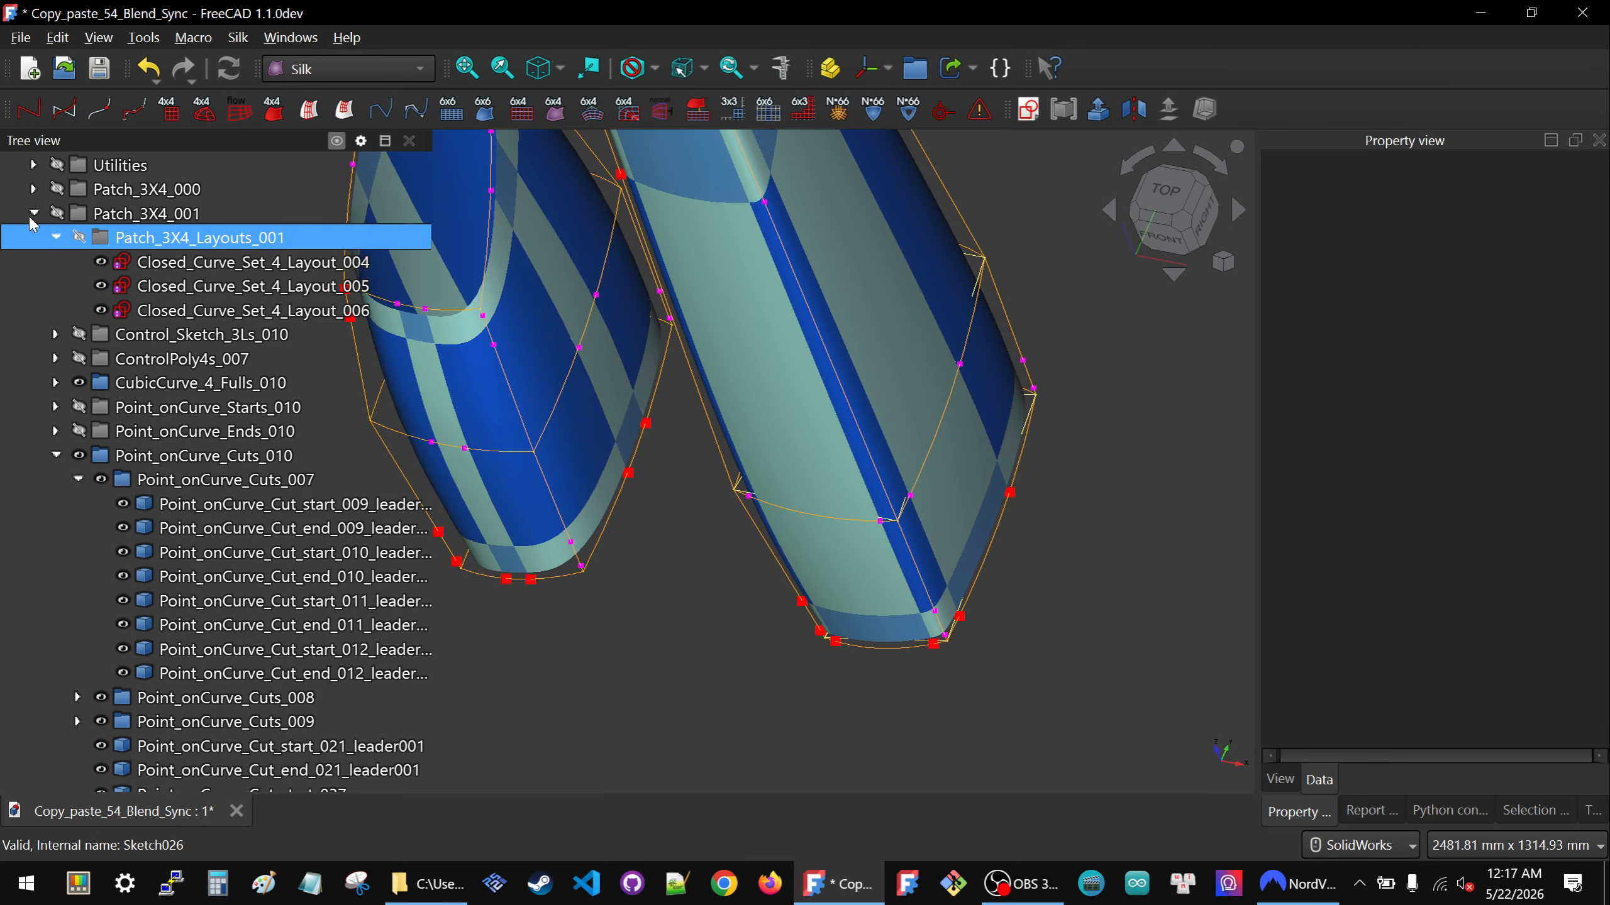
Collapse and hide the copied patch's Patch_3X4_Layouts_001 group, and collapse its Point_onCurve_Cuts_010 group.
{"action": "left_click", "coordinate": [51, 214]}
{"action": "left_click", "coordinate": [56, 237]}
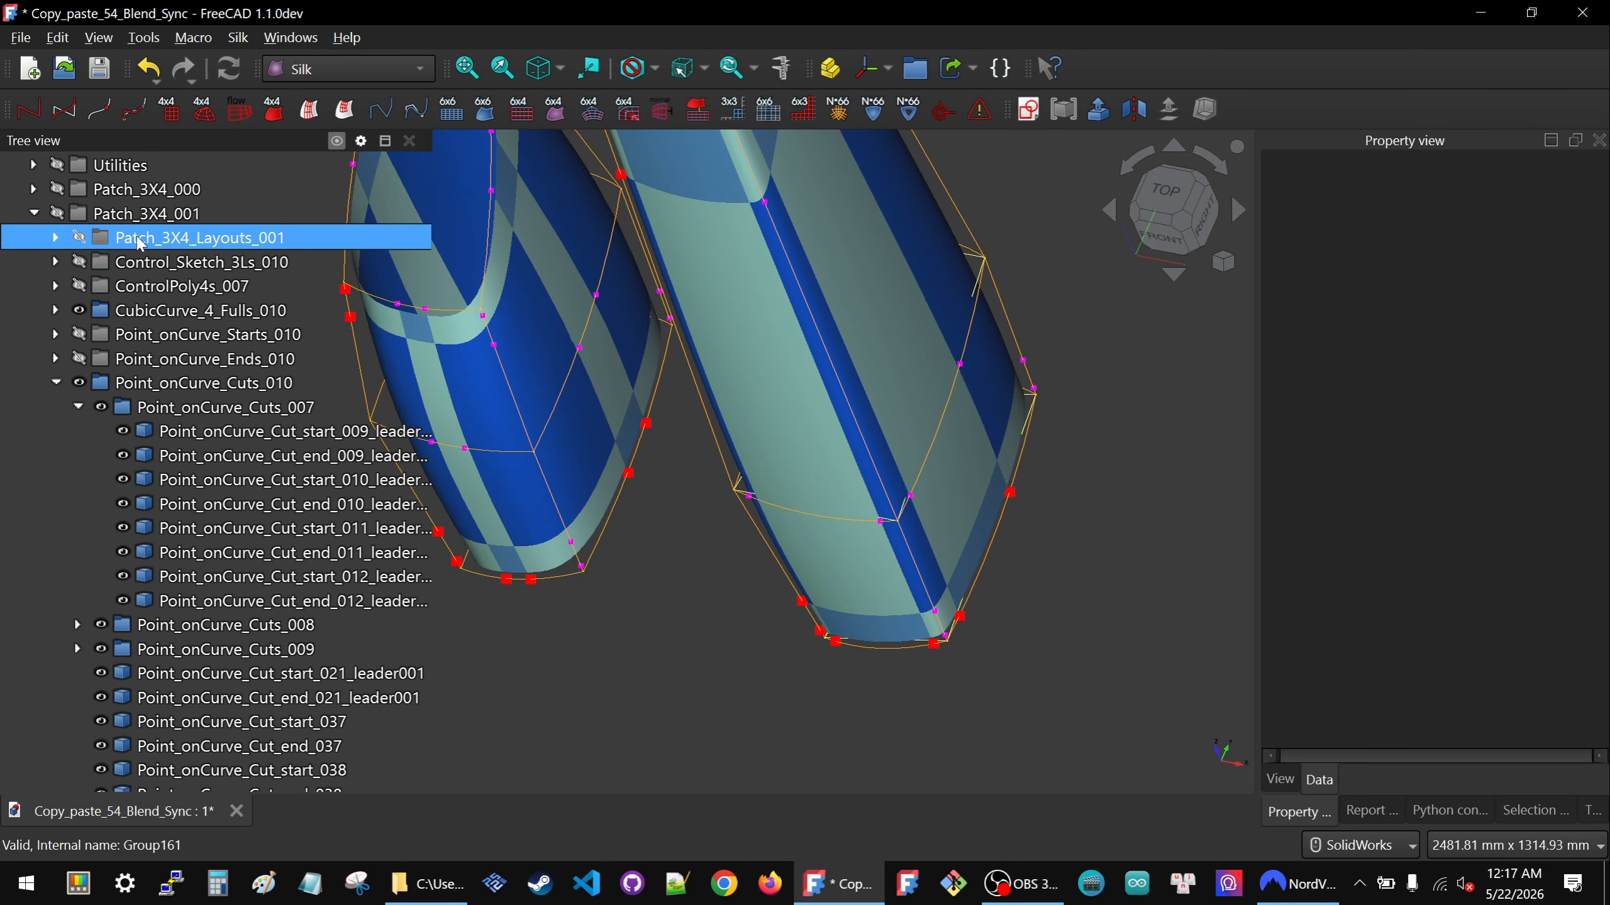
{"action": "left_click", "coordinate": [136, 236]}
{"action": "key", "text": "space"}
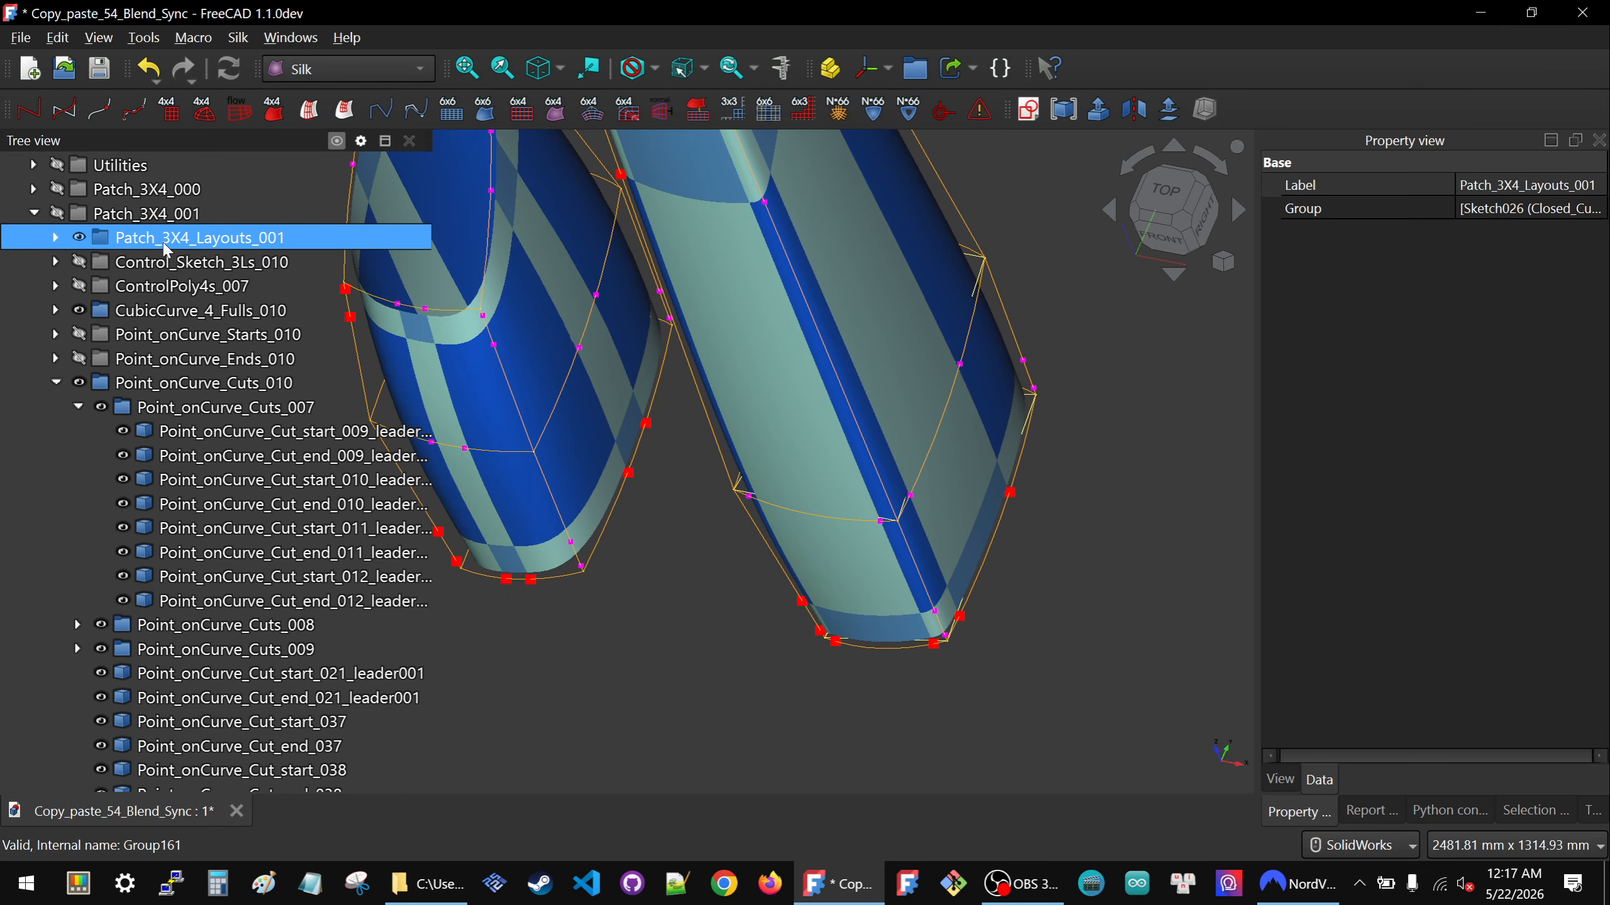
{"action": "key", "text": "space"}
{"action": "left_click", "coordinate": [152, 383], "text": "ctrl"}
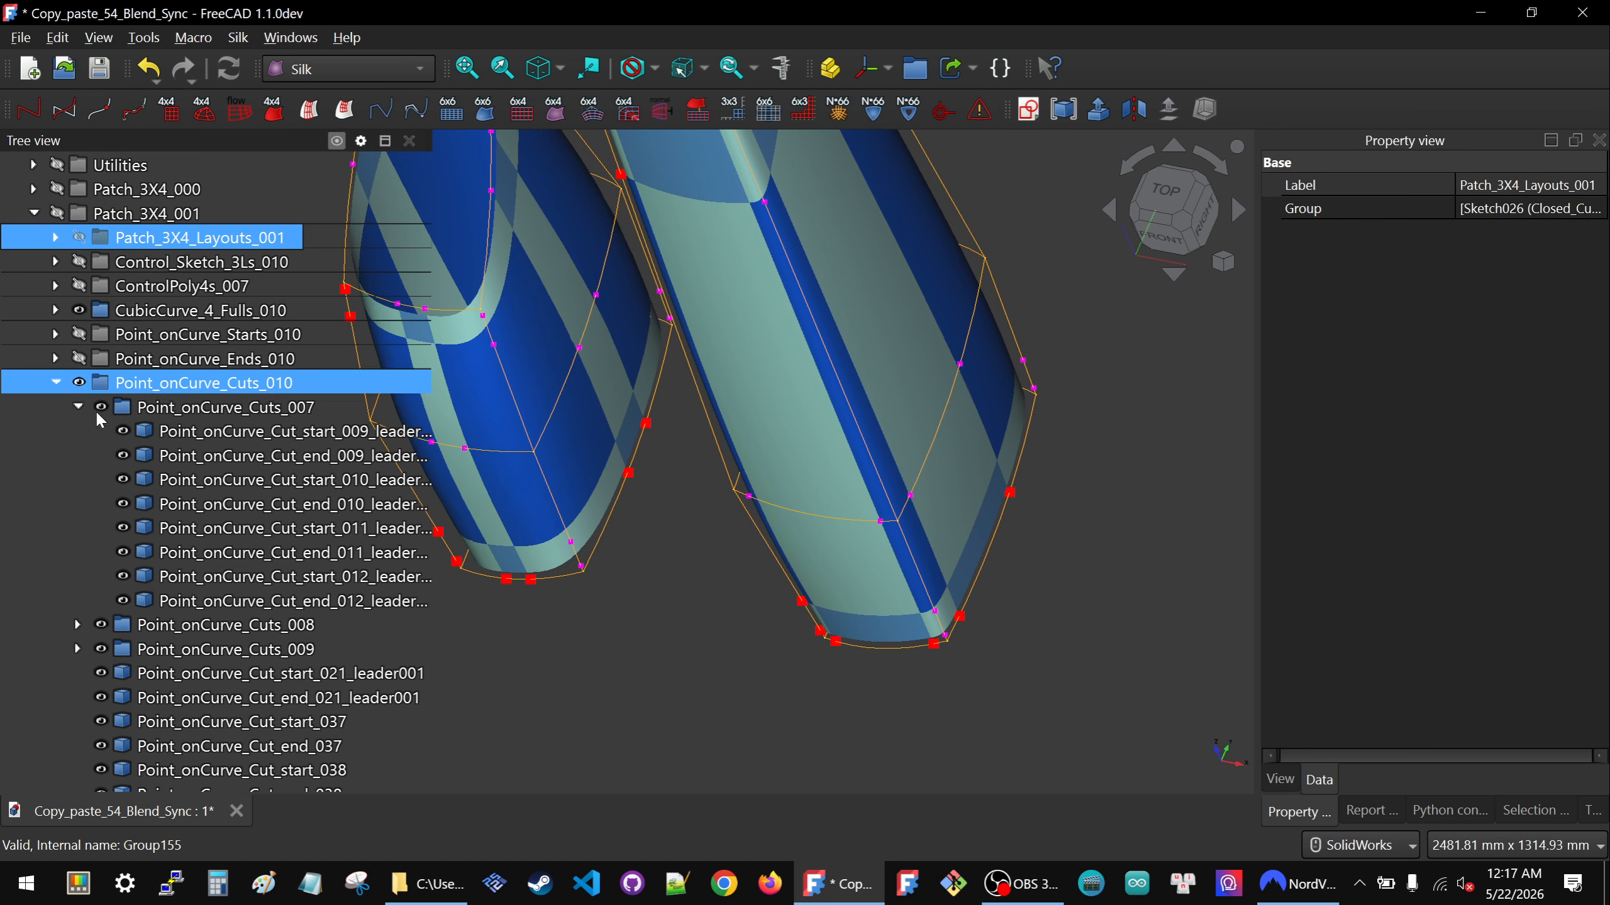
{"action": "left_click", "coordinate": [56, 382]}
Hide the CubicCurve_4_Fulls_010 and Point_onCurve_Cuts_010 groups of the copied patch.
{"action": "left_click", "coordinate": [152, 310]}
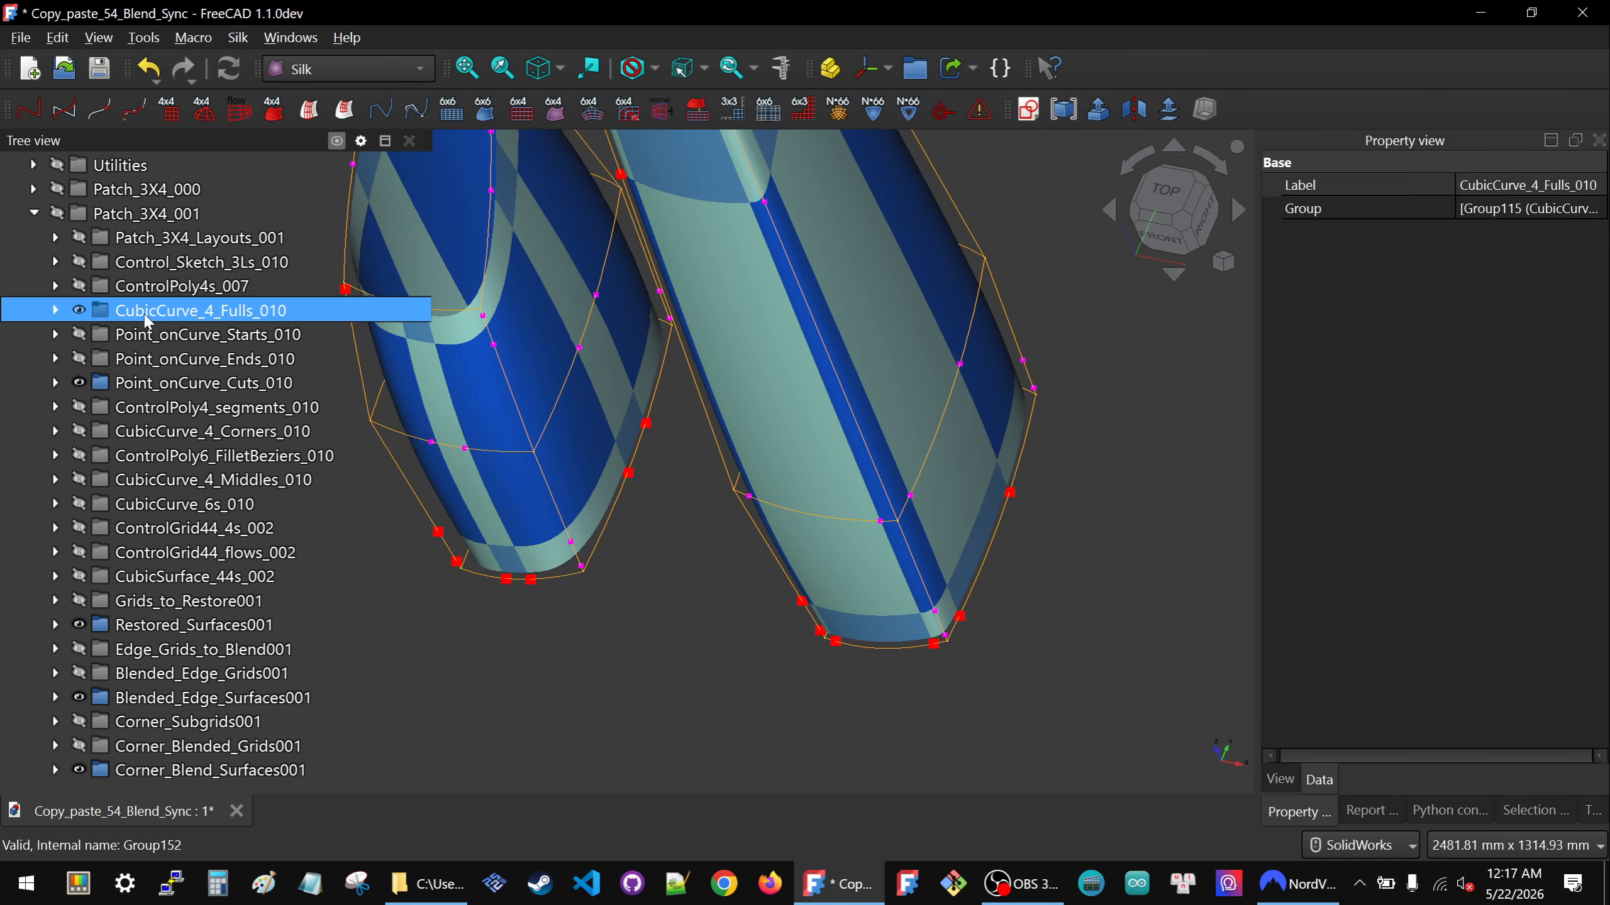
{"action": "key", "text": "space"}
{"action": "left_click", "coordinate": [158, 382]}
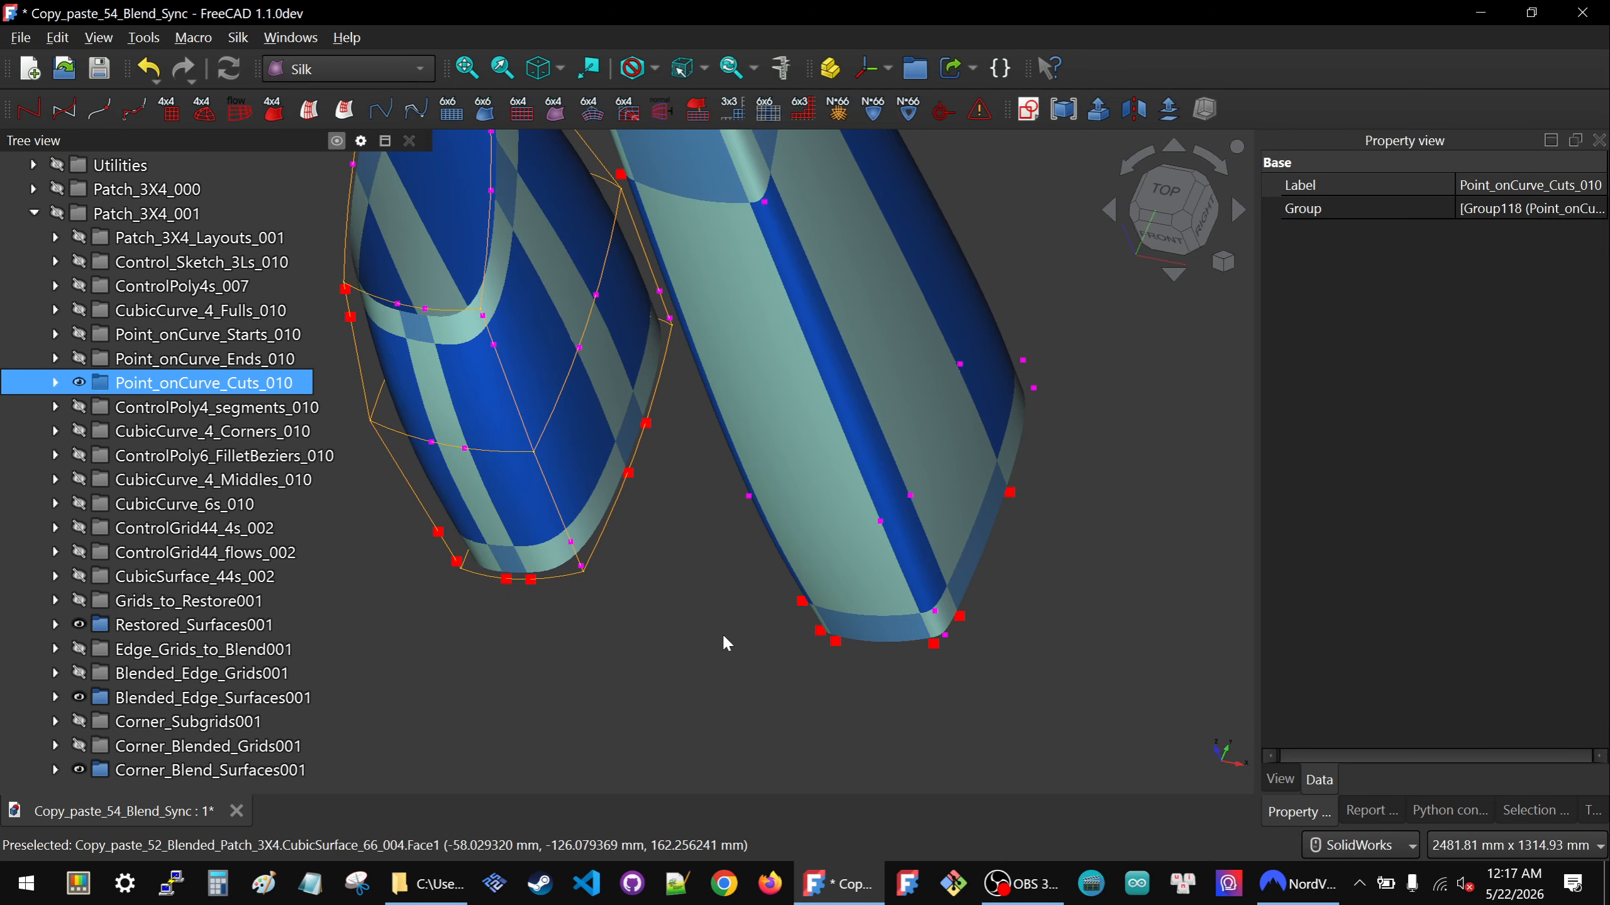
{"action": "key", "text": "space"}
{"action": "scroll", "coordinate": [754, 639], "scroll_direction": "down", "scroll_amount": 3}
{"action": "middle_click_drag", "start_coordinate": [757, 635], "coordinate": [729, 411]}
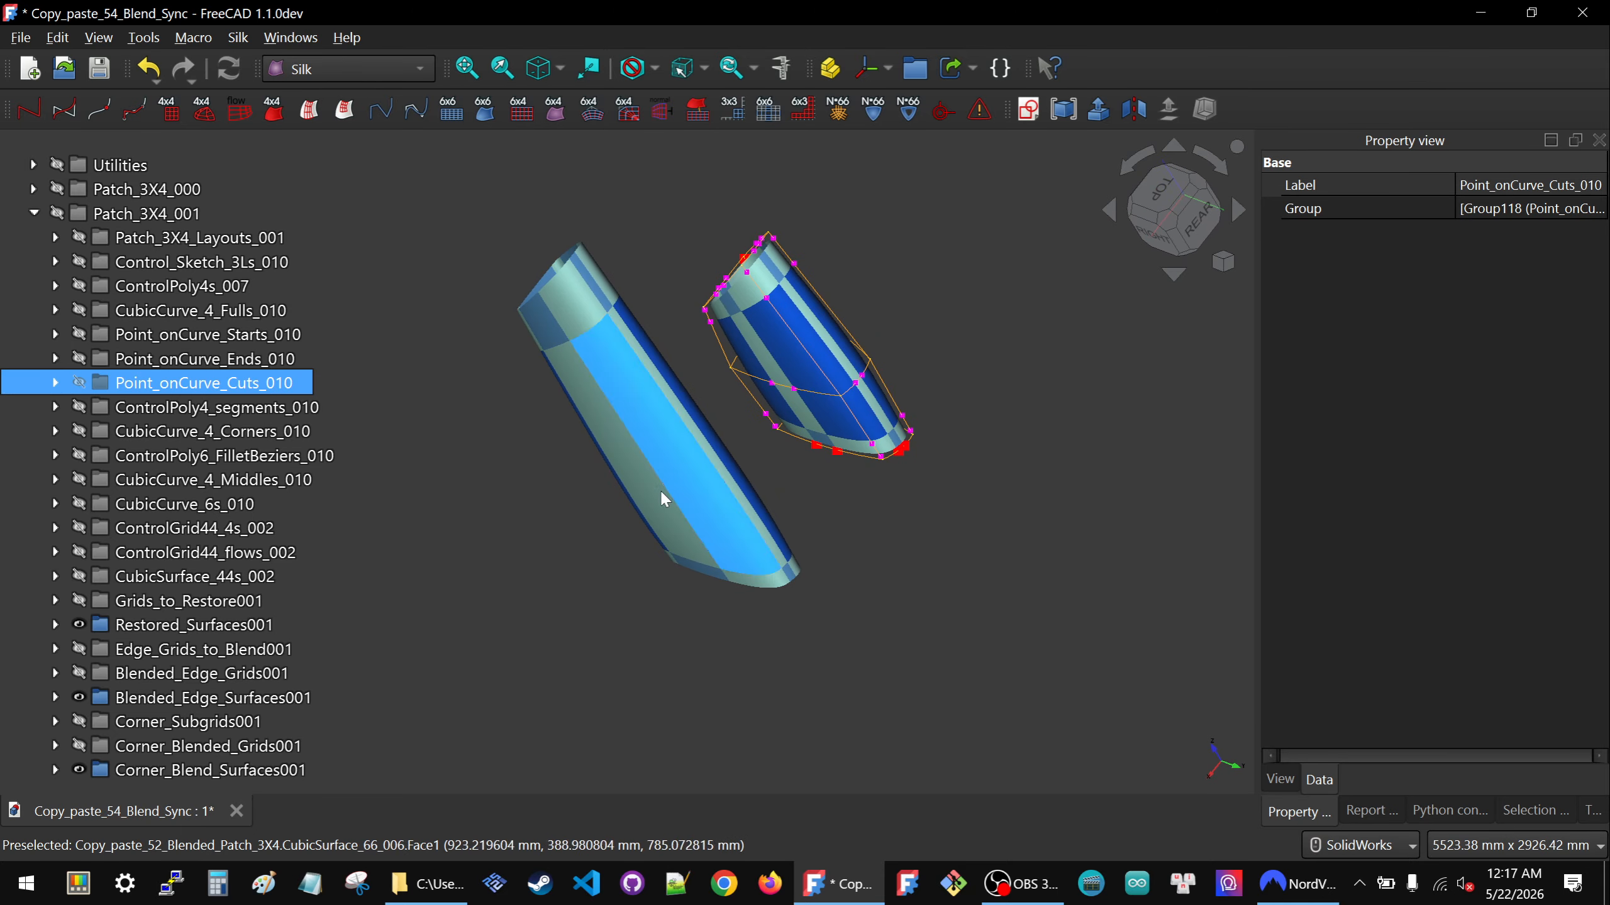
{"action": "middle_click_drag", "start_coordinate": [661, 492], "coordinate": [696, 479]}
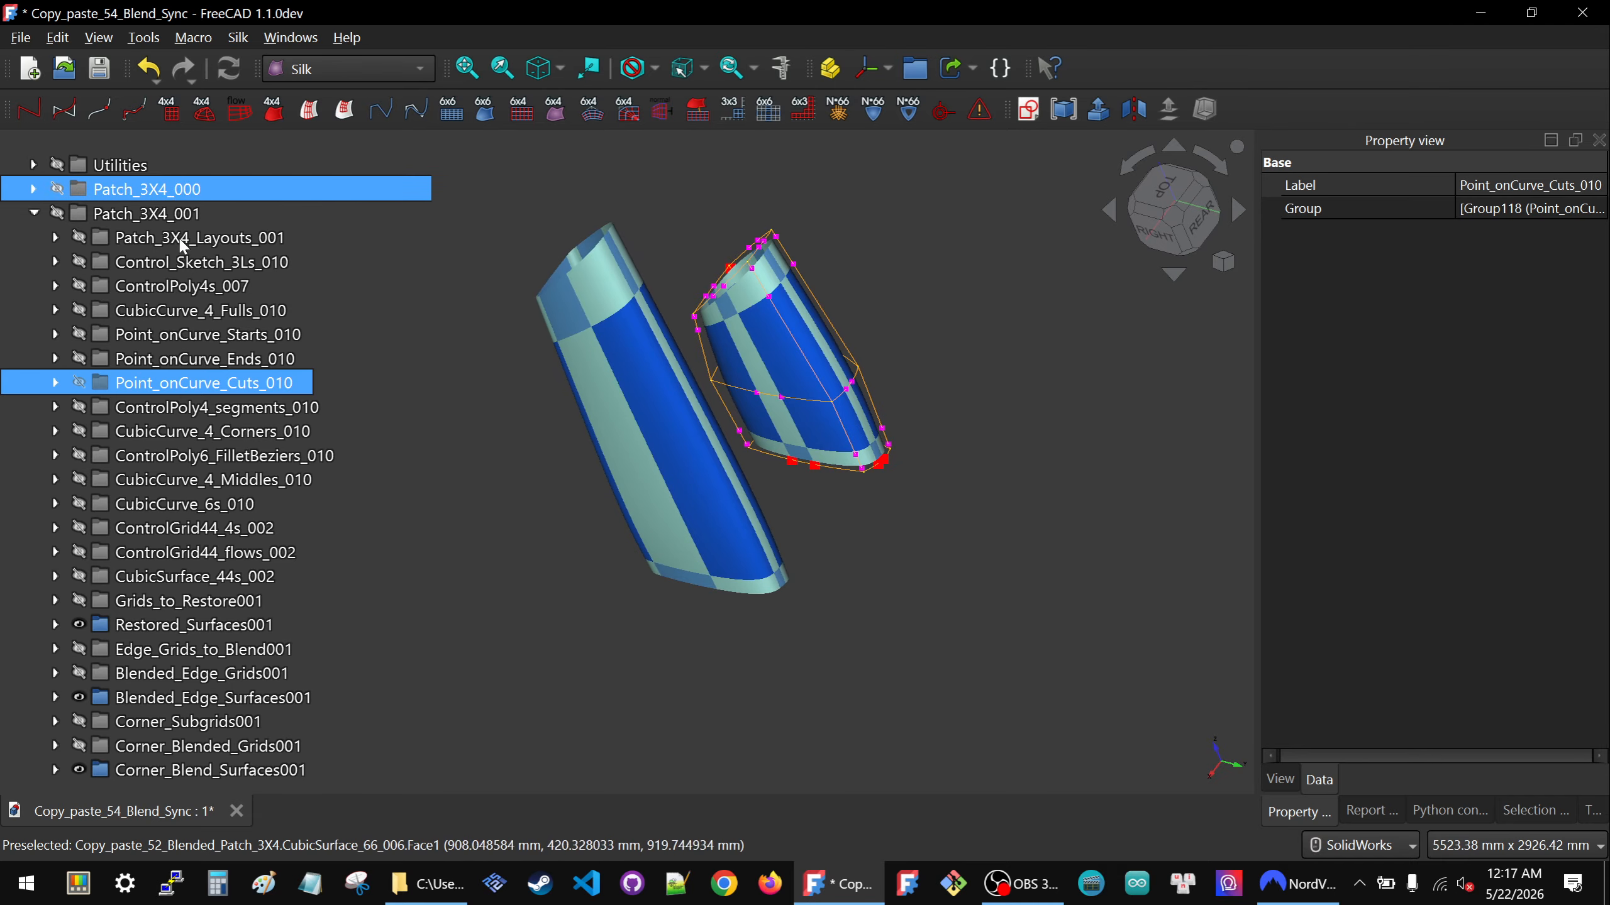
Expand the Control_Sketch_3Ls_010 group of Patch_3X4_001 and make its control sketches visible.
{"action": "left_click", "coordinate": [56, 262]}
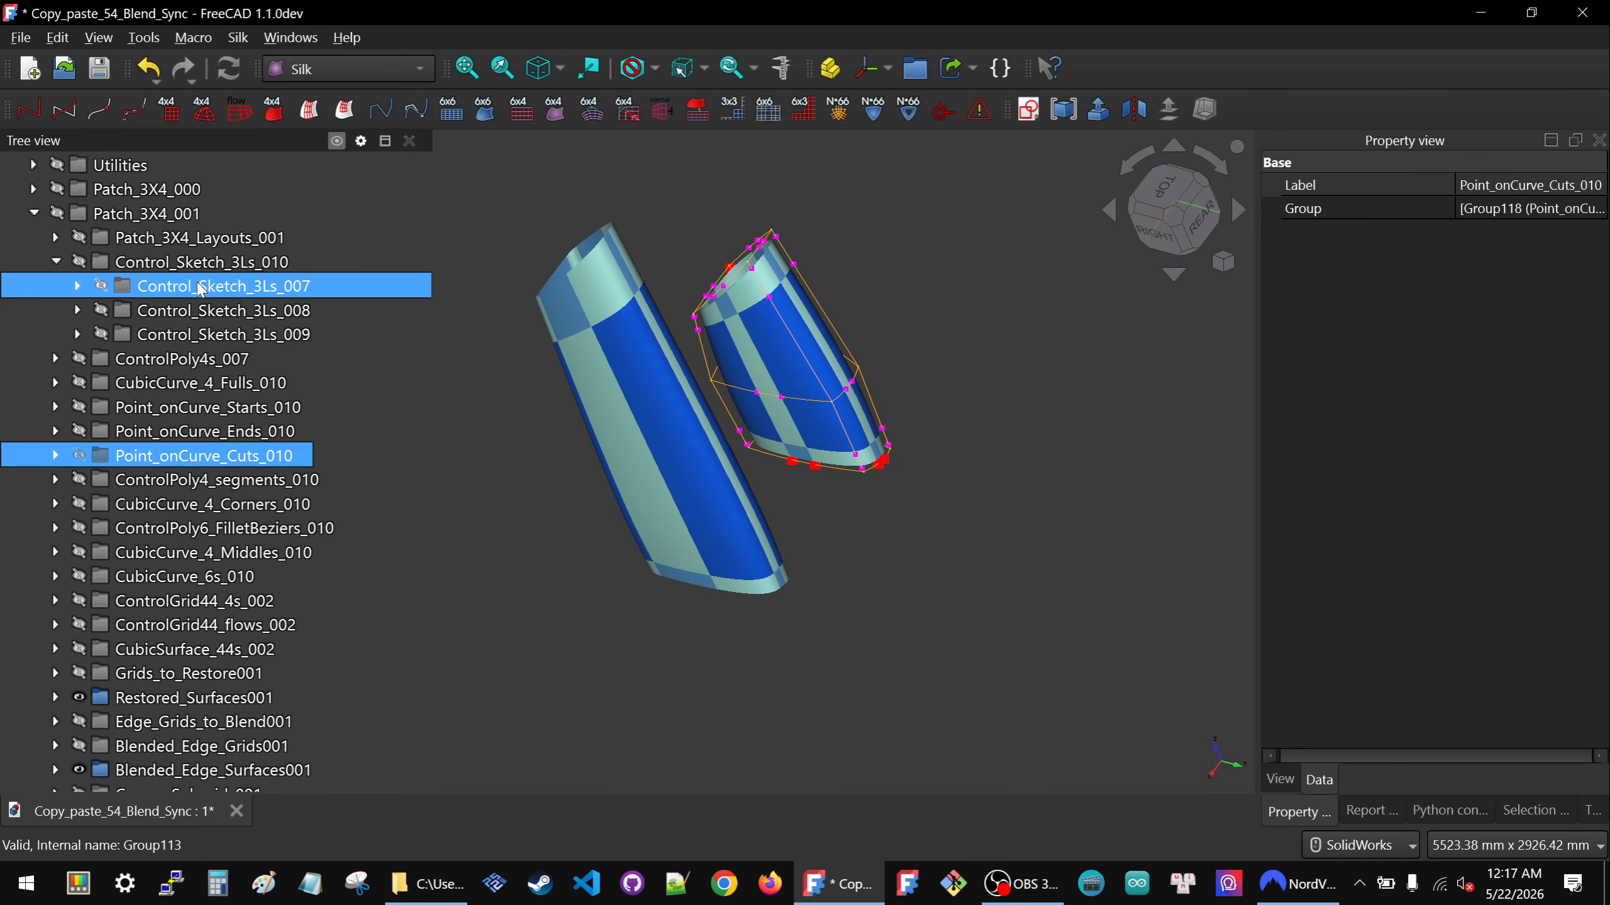
{"action": "left_click", "coordinate": [203, 273]}
{"action": "key", "text": "space"}
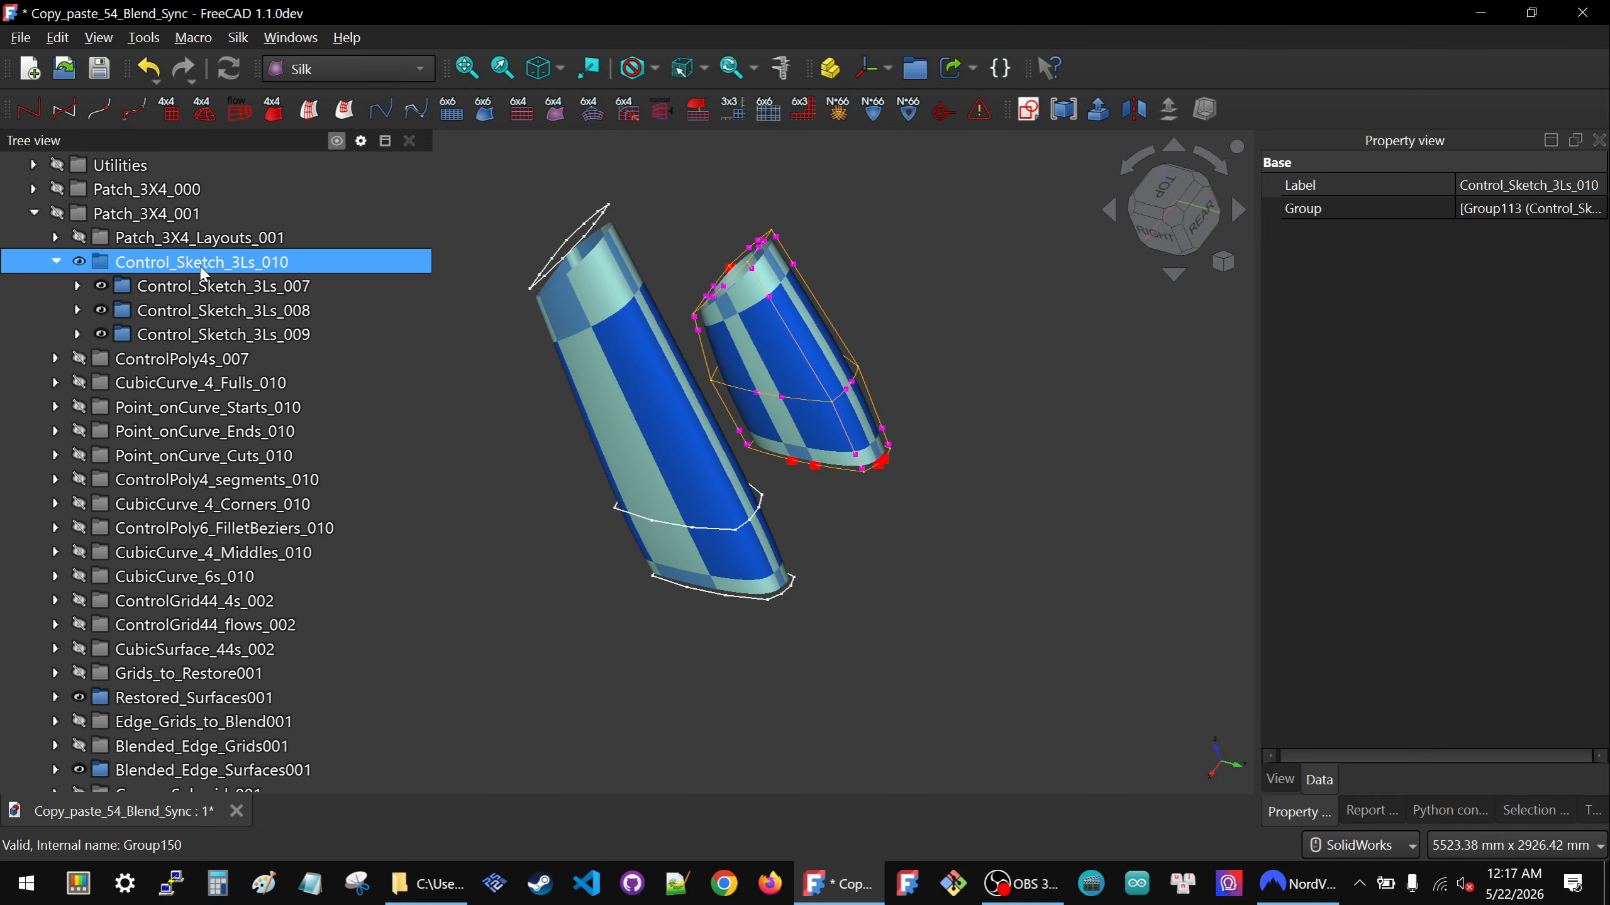
Edit Control_Sketch_3L_026, setting the length of Constraint7 to 500 mm and deleting the equality Constraint8.
{"action": "left_click", "coordinate": [678, 523]}
{"action": "double_click", "coordinate": [196, 359]}
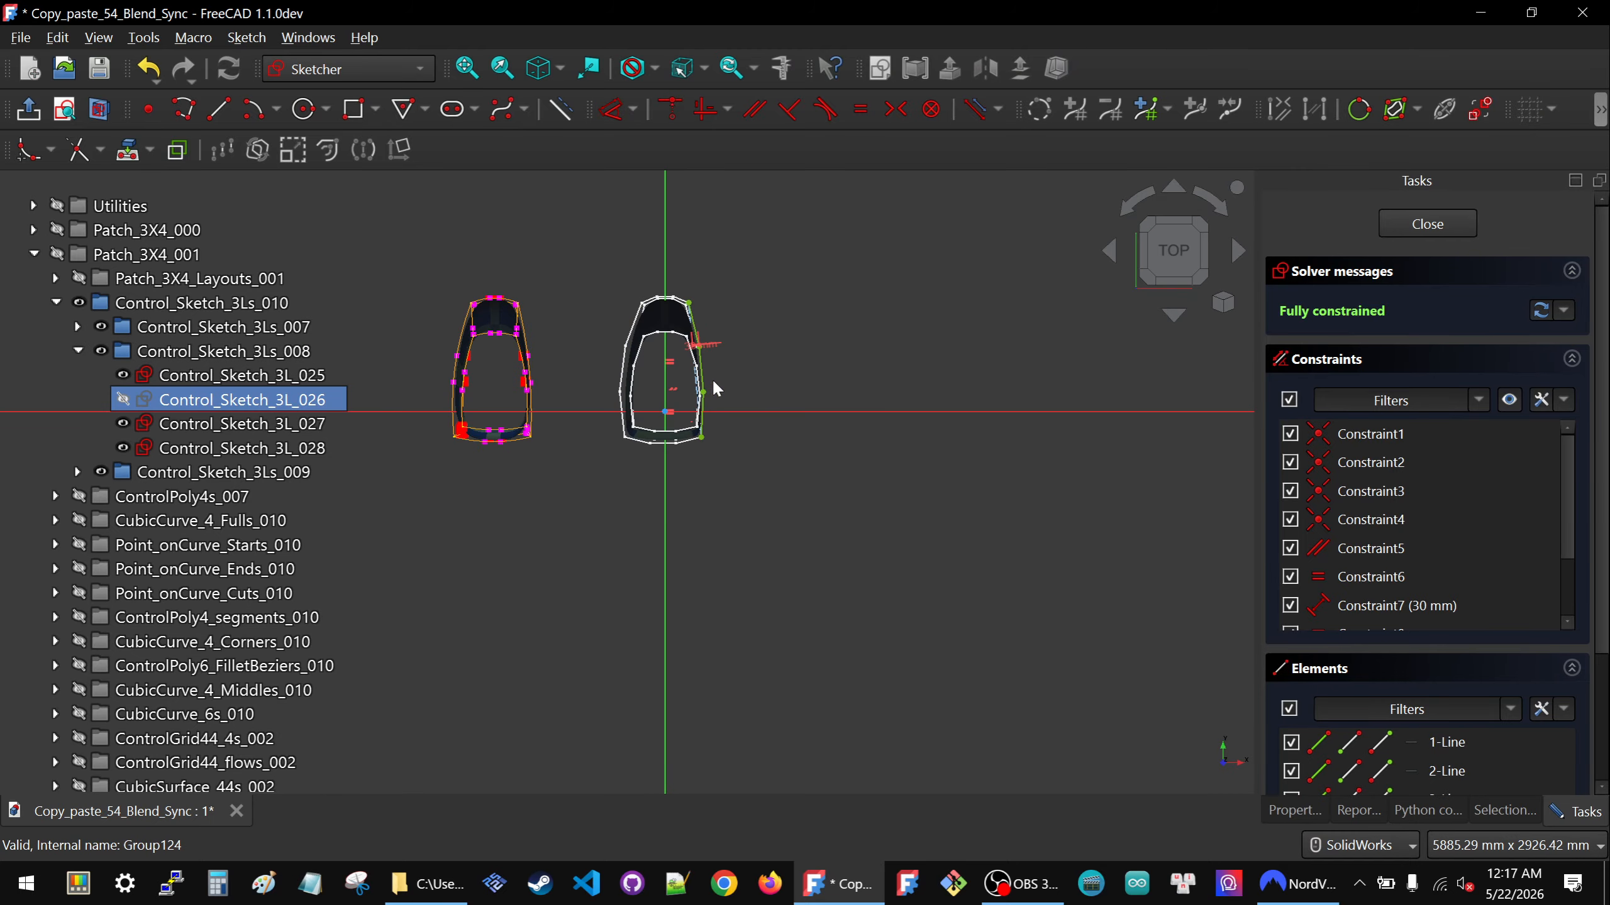
{"action": "double_click", "coordinate": [694, 303]}
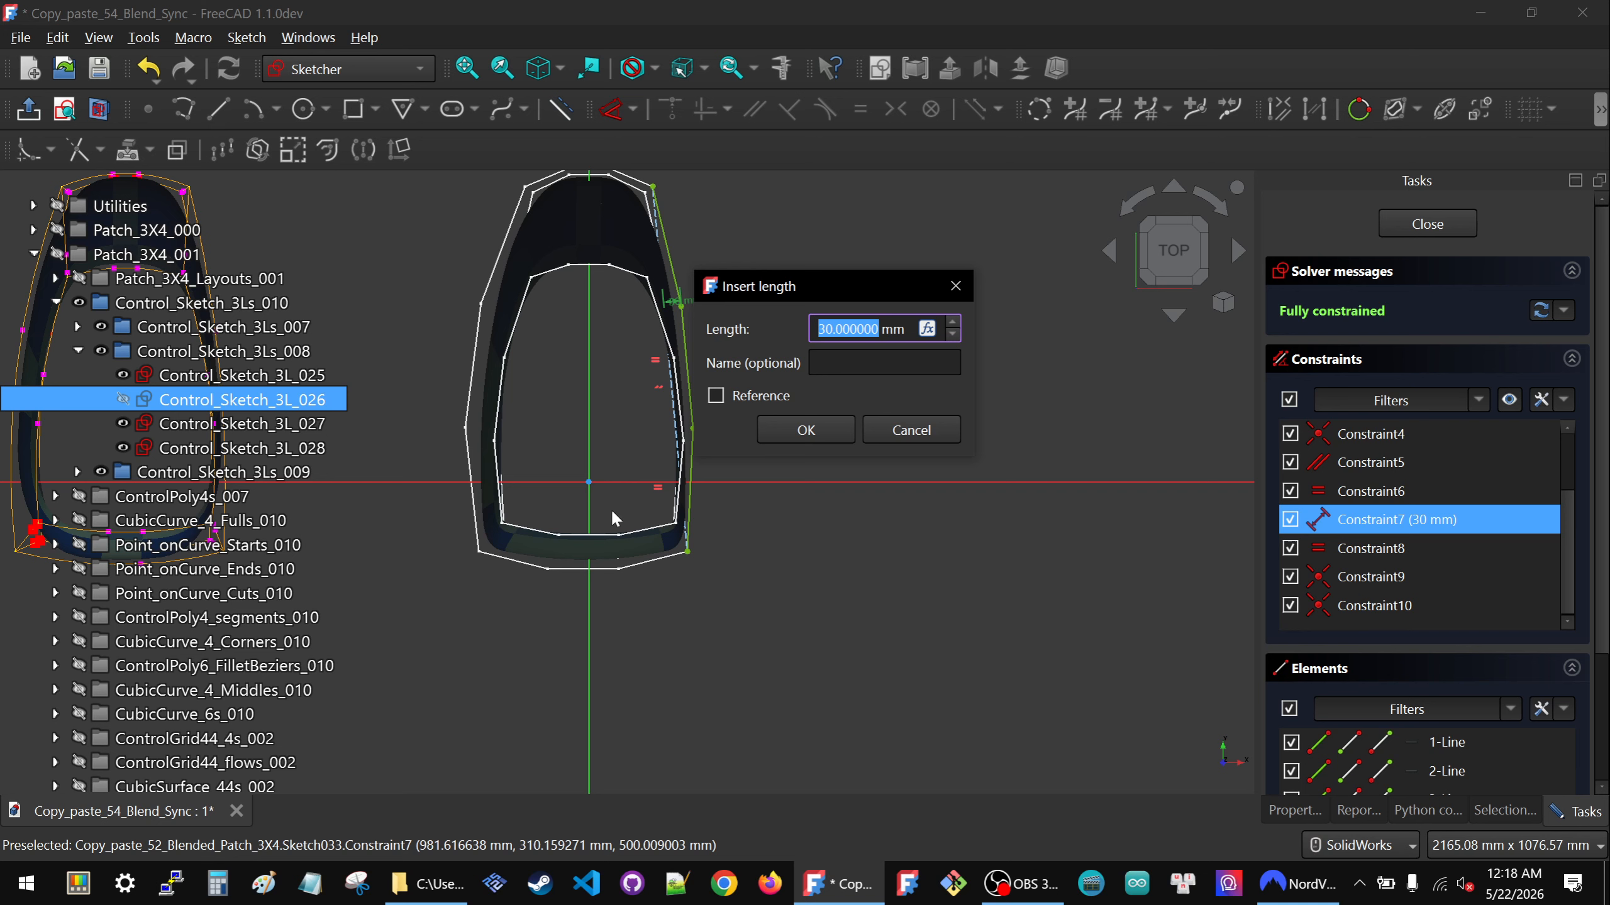
{"action": "type", "text": "500"}
{"action": "key", "text": "Return"}
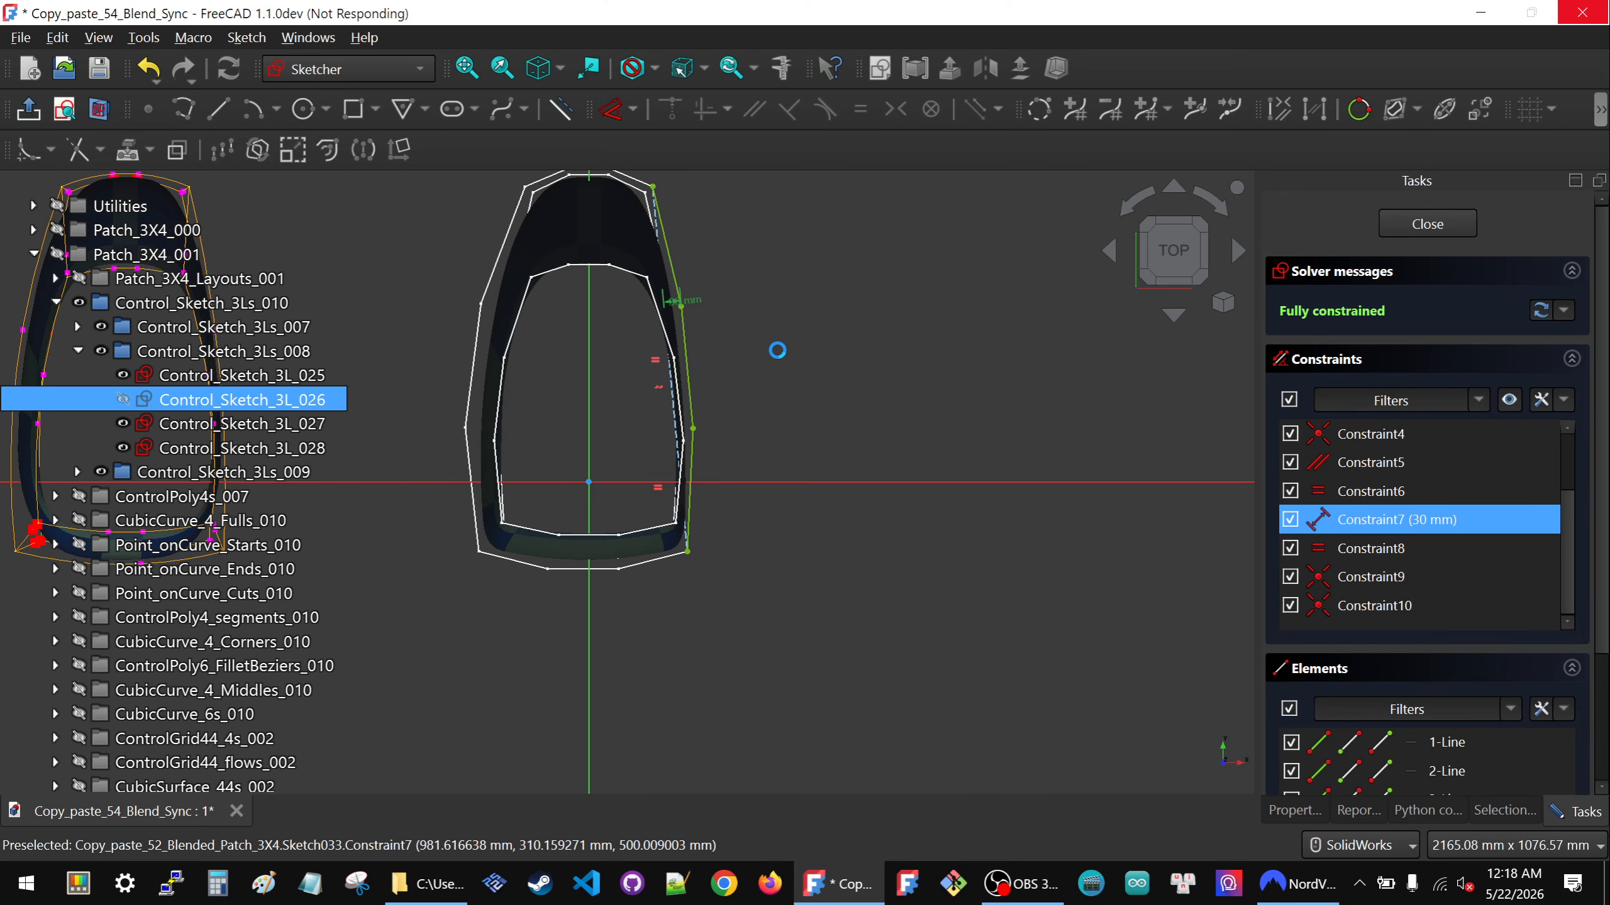
{"action": "scroll", "coordinate": [772, 453], "scroll_direction": "down", "scroll_amount": 4}
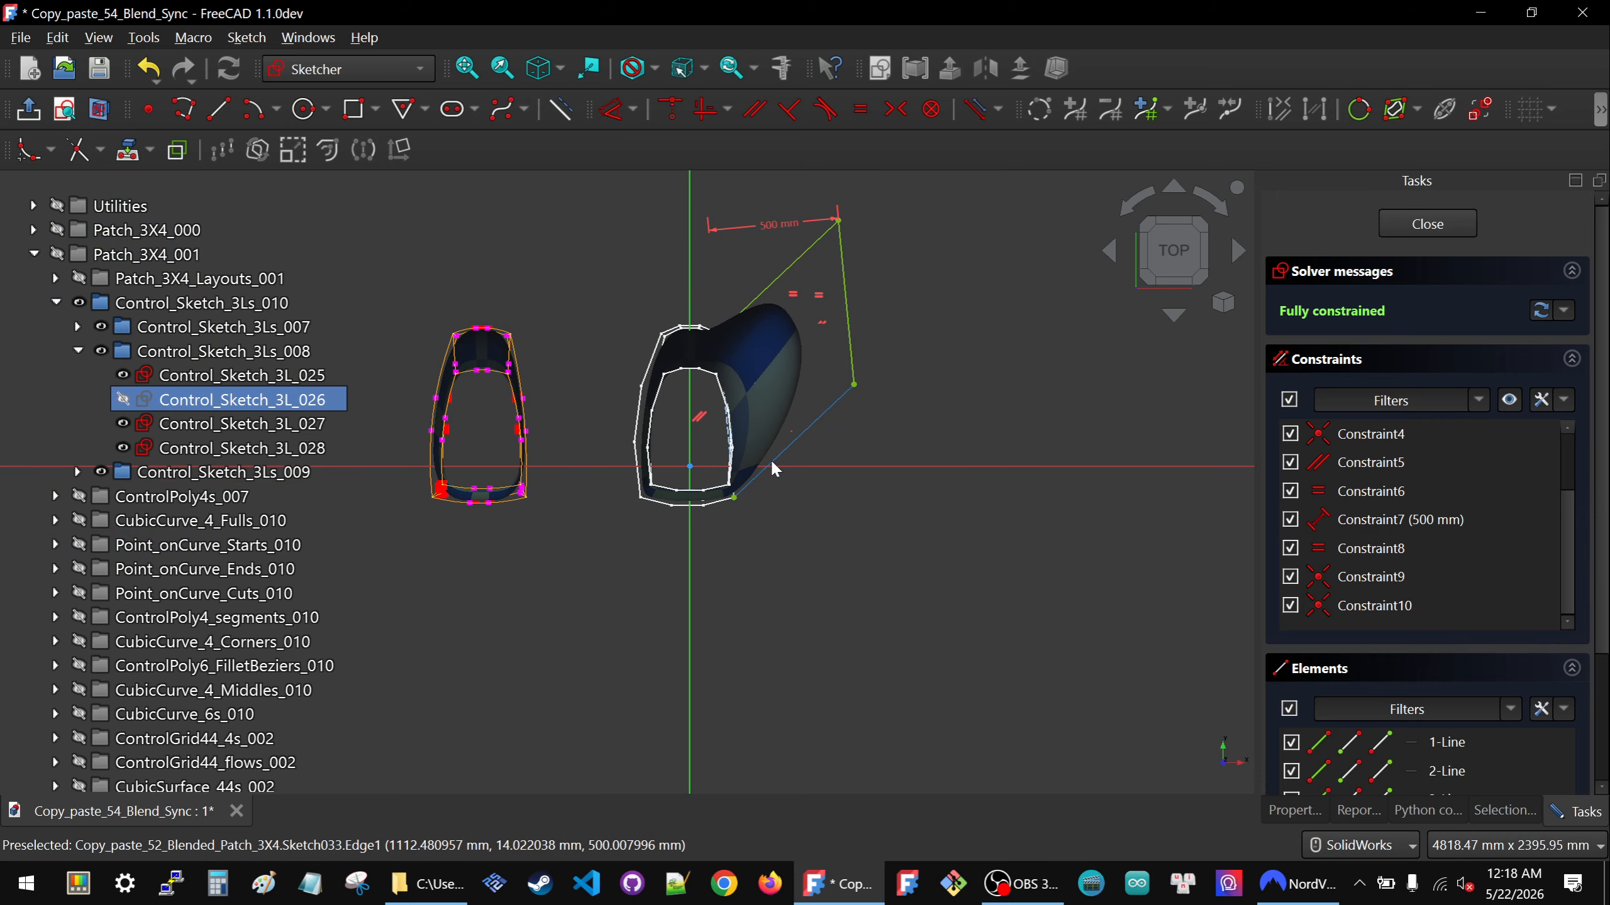
{"action": "scroll", "coordinate": [777, 287], "scroll_direction": "up", "scroll_amount": 1}
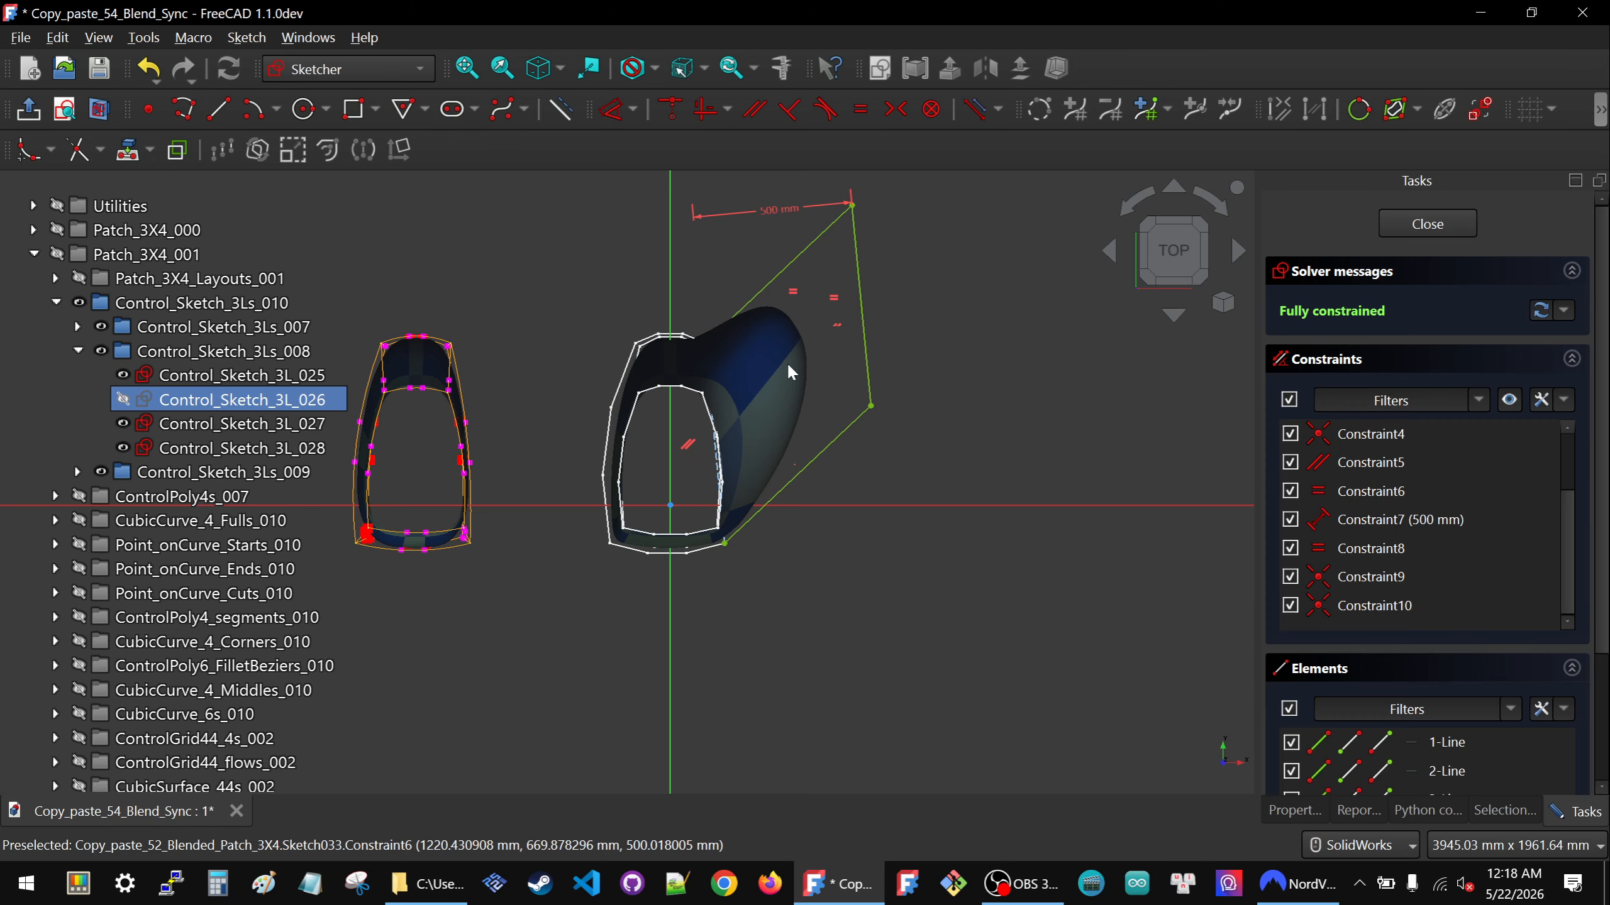
{"action": "left_click", "coordinate": [1336, 547]}
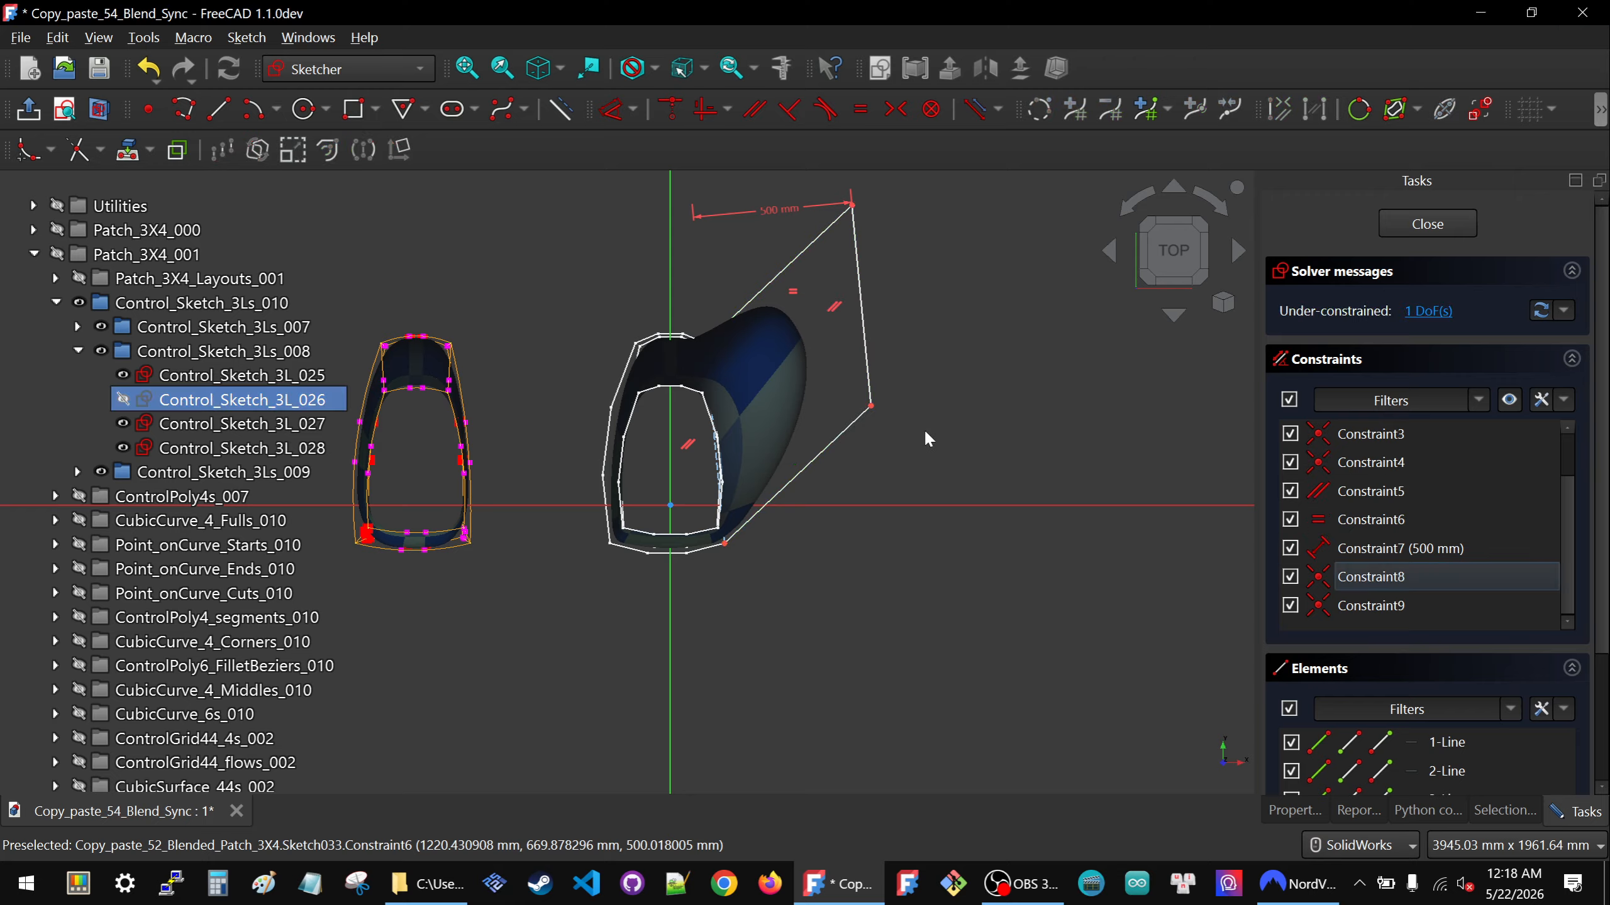
{"action": "left_click", "coordinate": [859, 299]}
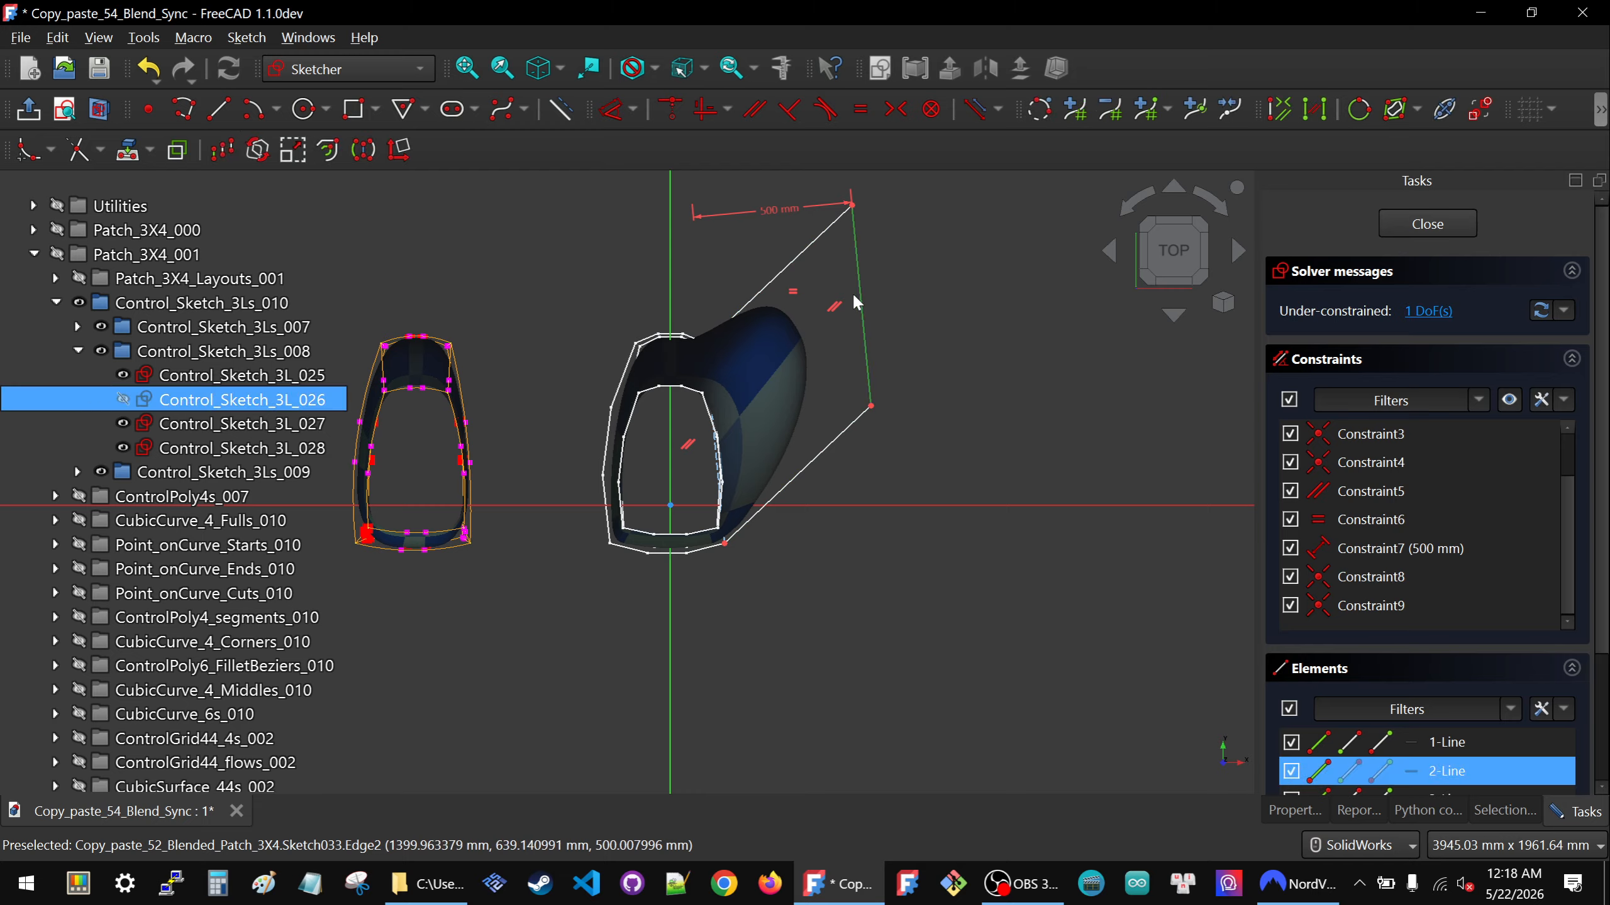
{"action": "key", "text": "d"}
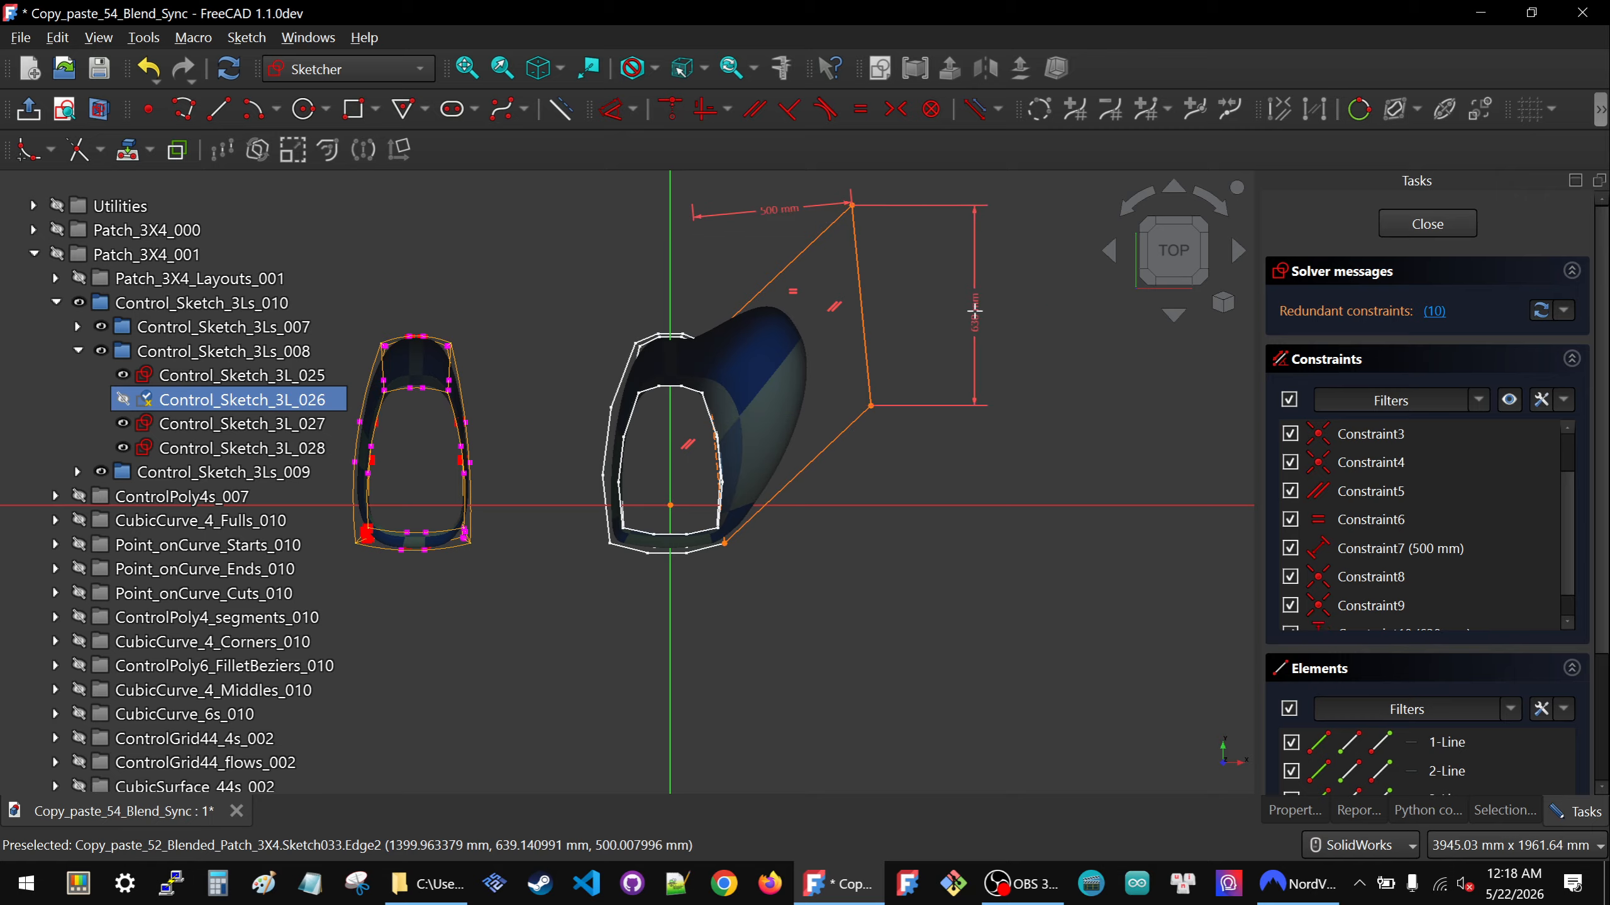
{"action": "key", "text": "Escape"}
Delete the parallel constraint in Control_Sketch_3L_026, move its upper outer vertex slightly down, and close the sketch.
{"action": "left_click", "coordinate": [835, 309]}
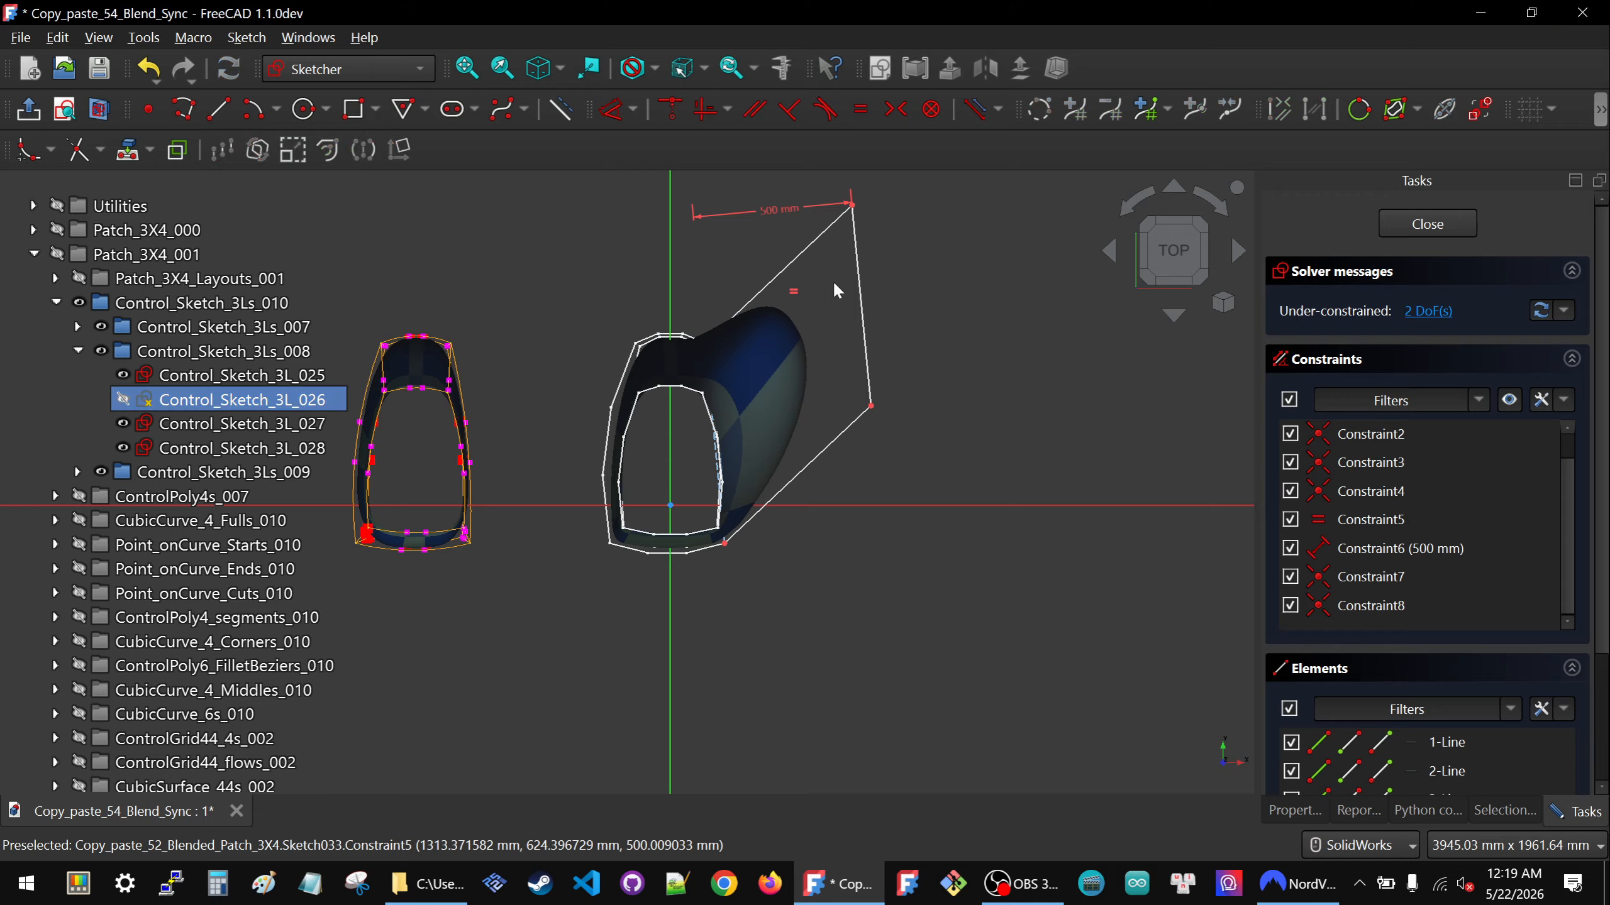
{"action": "mouse_move", "coordinate": [854, 205]}
{"action": "left_mouse_down"}
{"action": "mouse_move", "coordinate": [856, 261]}
{"action": "mouse_move", "coordinate": [833, 224]}
{"action": "mouse_move", "coordinate": [831, 289]}
{"action": "mouse_move", "coordinate": [830, 238]}
{"action": "mouse_move", "coordinate": [832, 257]}
{"action": "mouse_move", "coordinate": [811, 222]}
{"action": "mouse_move", "coordinate": [812, 237]}
{"action": "left_mouse_up"}
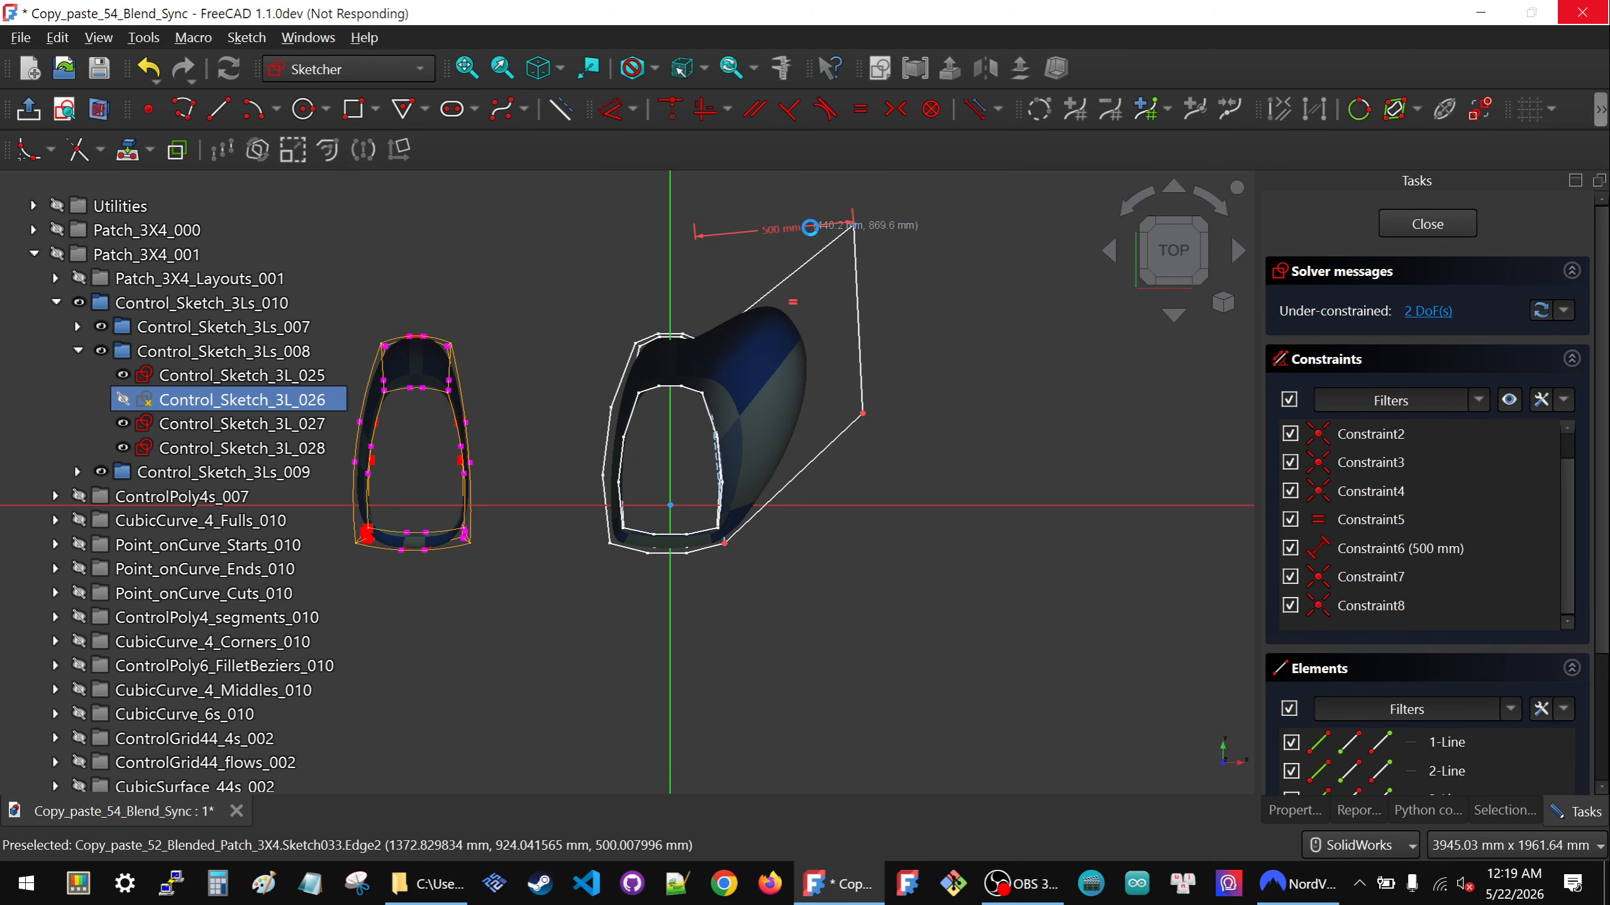
{"action": "left_click", "coordinate": [1399, 225]}
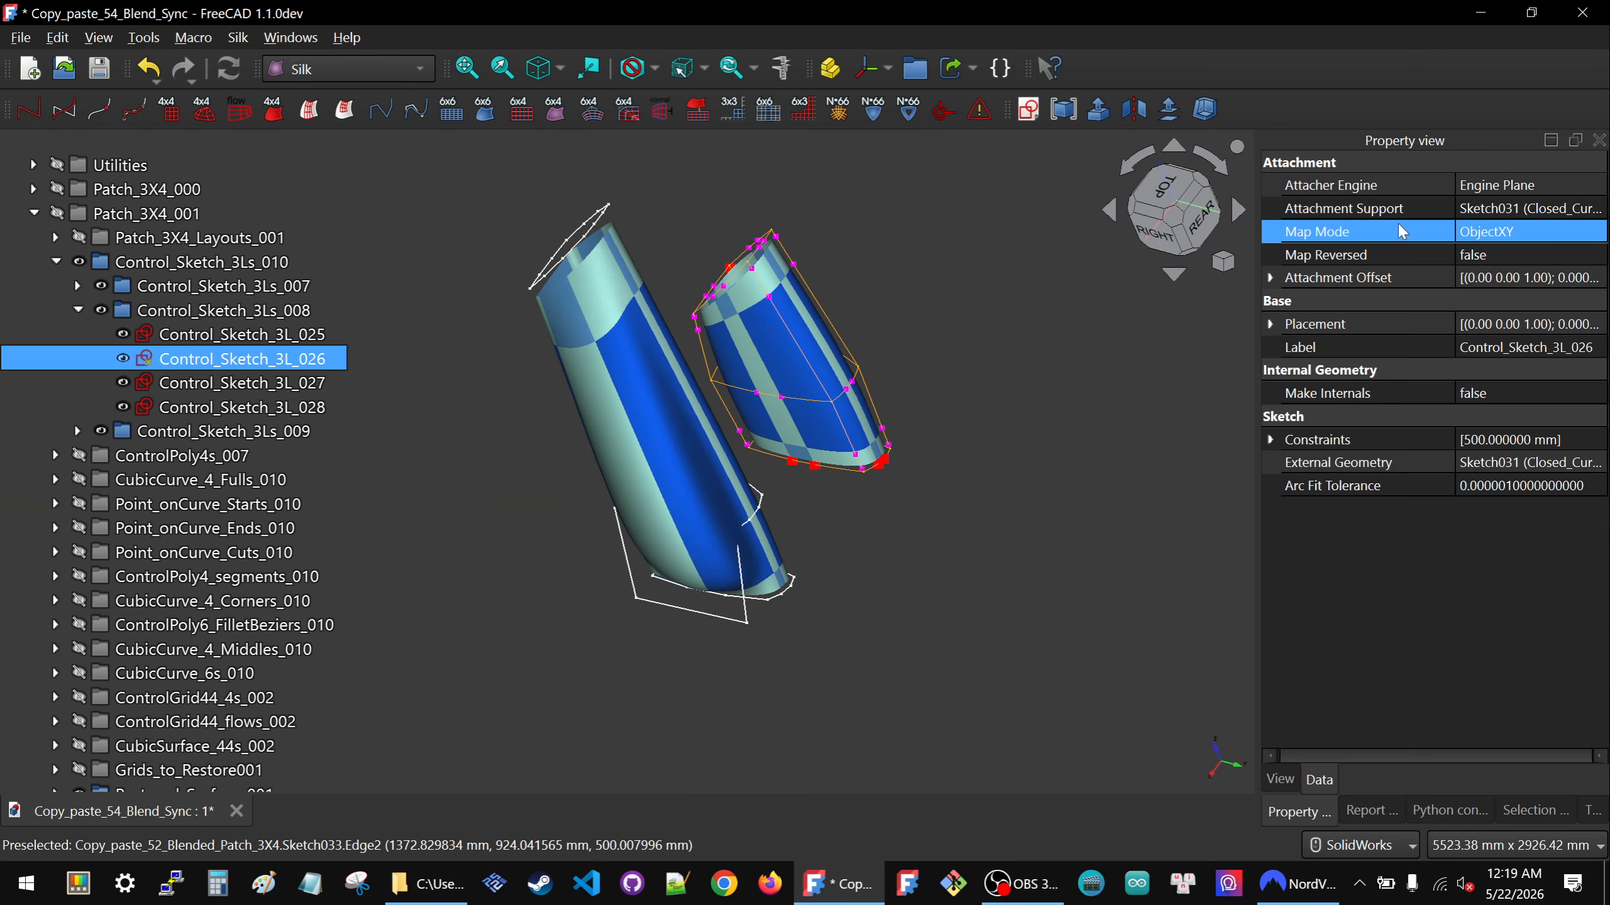
Inspect the copied patch's bulged side and its control sketches from several angles beside the original patch.
{"action": "middle_click_drag", "start_coordinate": [810, 464], "coordinate": [552, 517]}
{"action": "scroll", "coordinate": [647, 345], "scroll_direction": "up", "scroll_amount": 2}
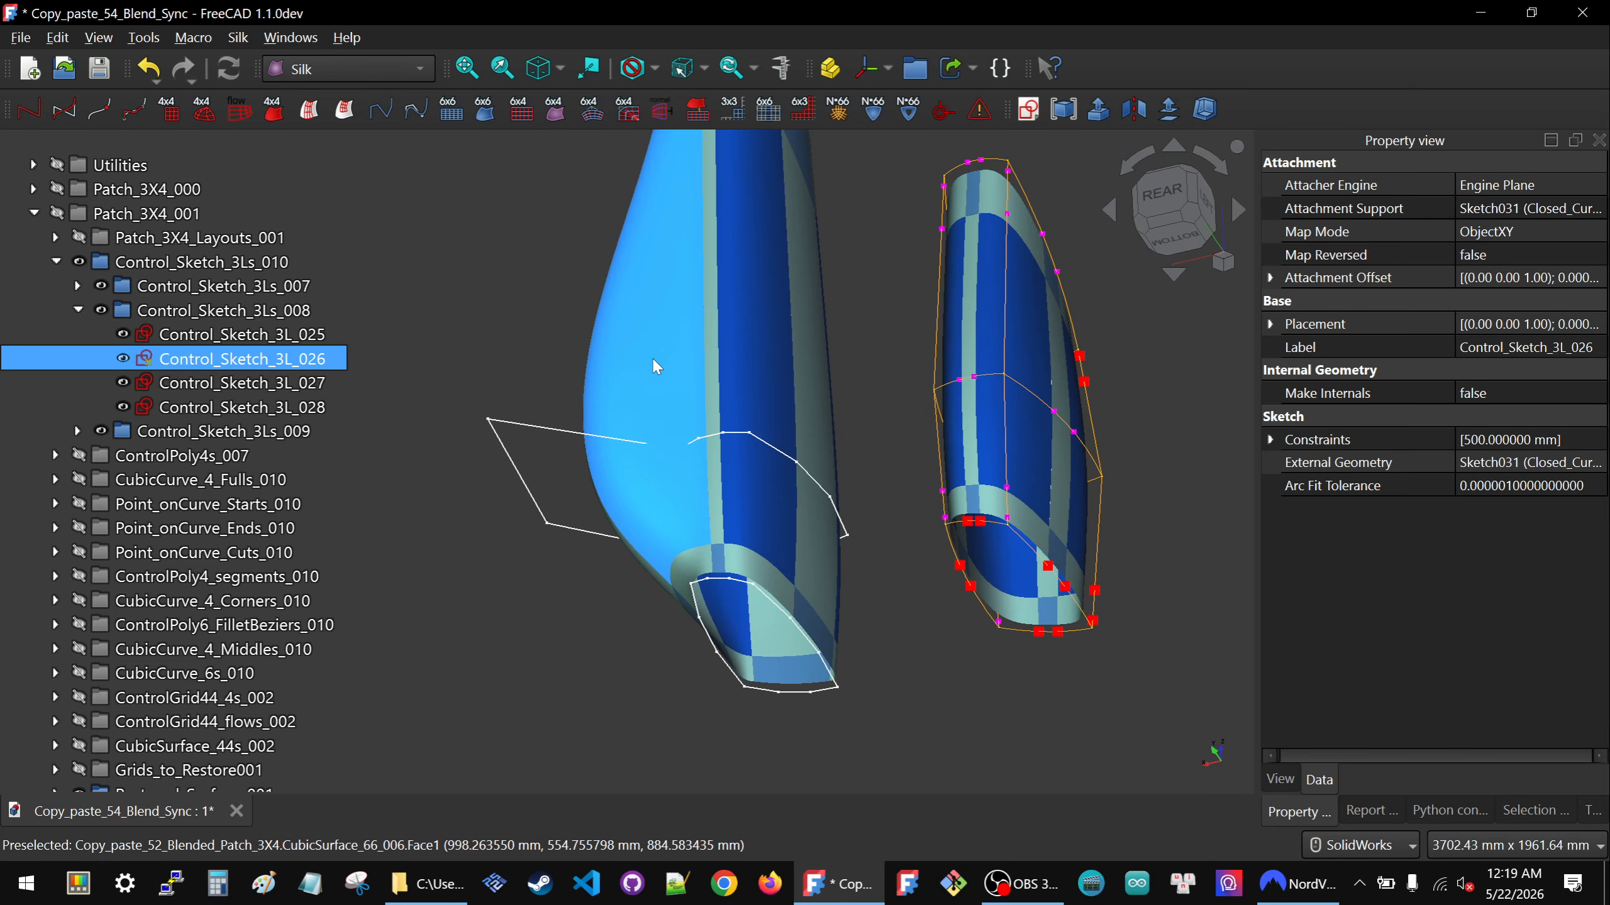
{"action": "middle_click_drag", "start_coordinate": [720, 564], "coordinate": [921, 691]}
{"action": "scroll", "coordinate": [921, 692], "scroll_direction": "down", "scroll_amount": 3}
{"action": "scroll", "coordinate": [859, 545], "scroll_direction": "up", "scroll_amount": 2}
{"action": "middle_click_drag", "start_coordinate": [858, 540], "coordinate": [931, 547]}
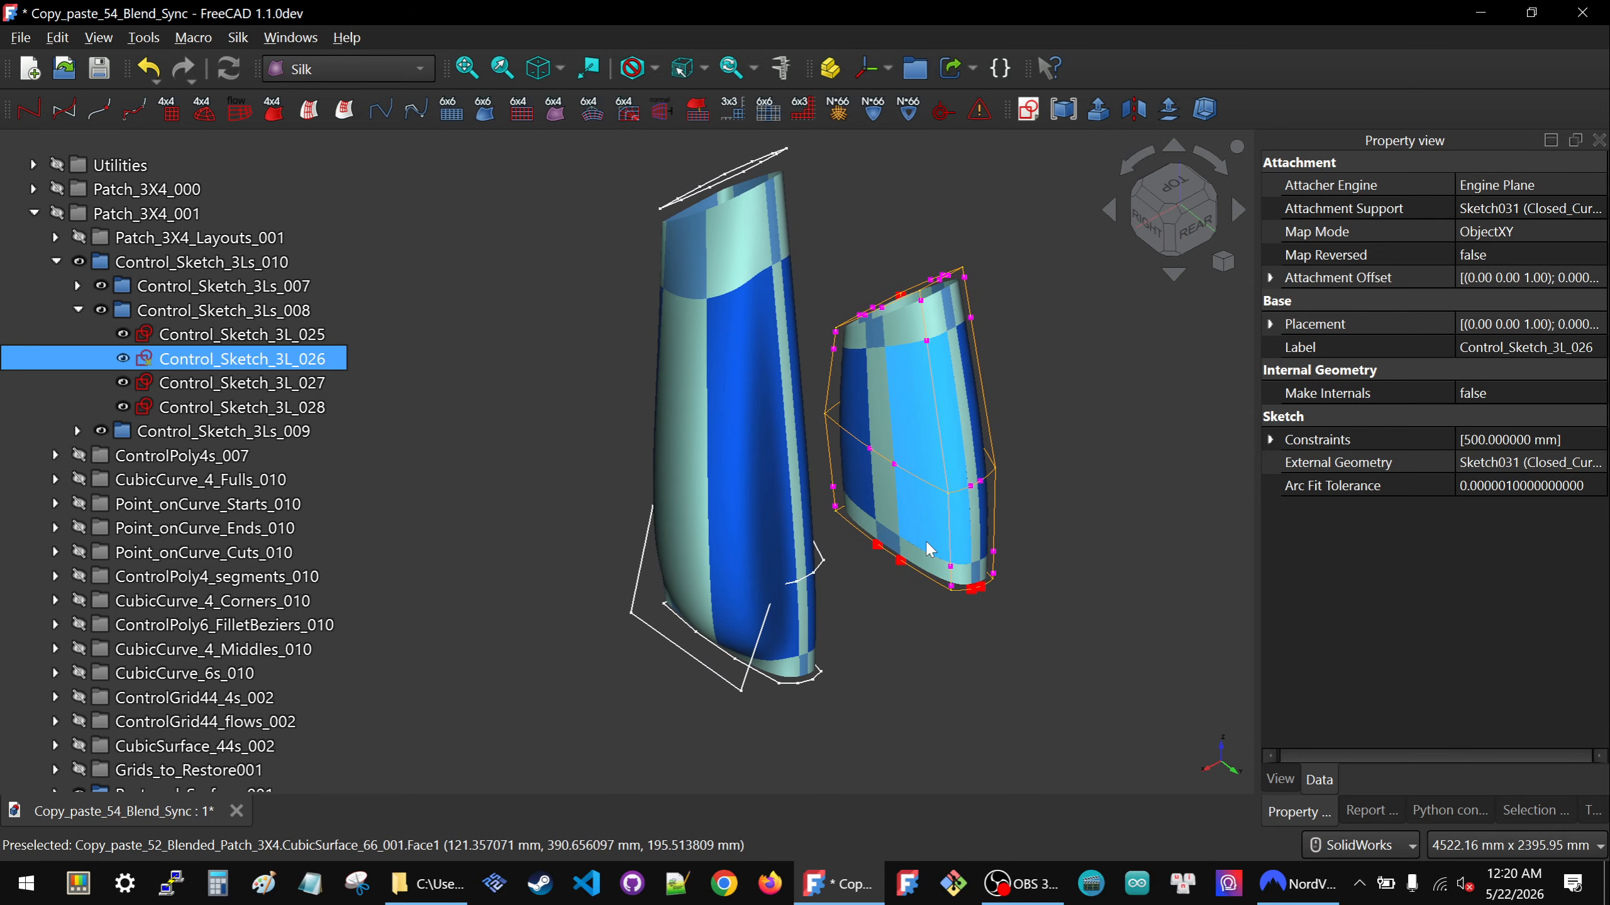